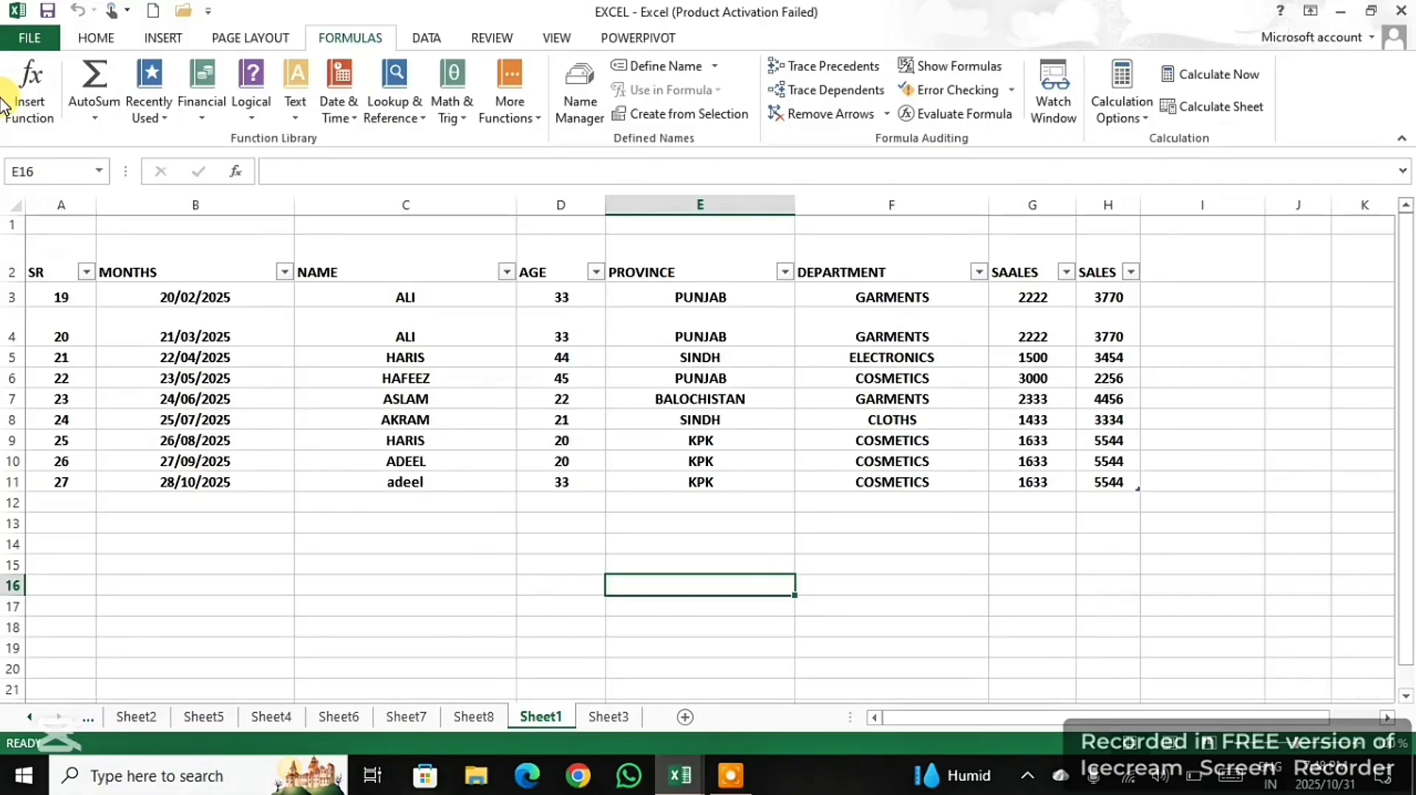
- Examine the functions offered by the Insert Function dialog and the AutoSum, Recently Used and Financial categories
left_click(31, 120)
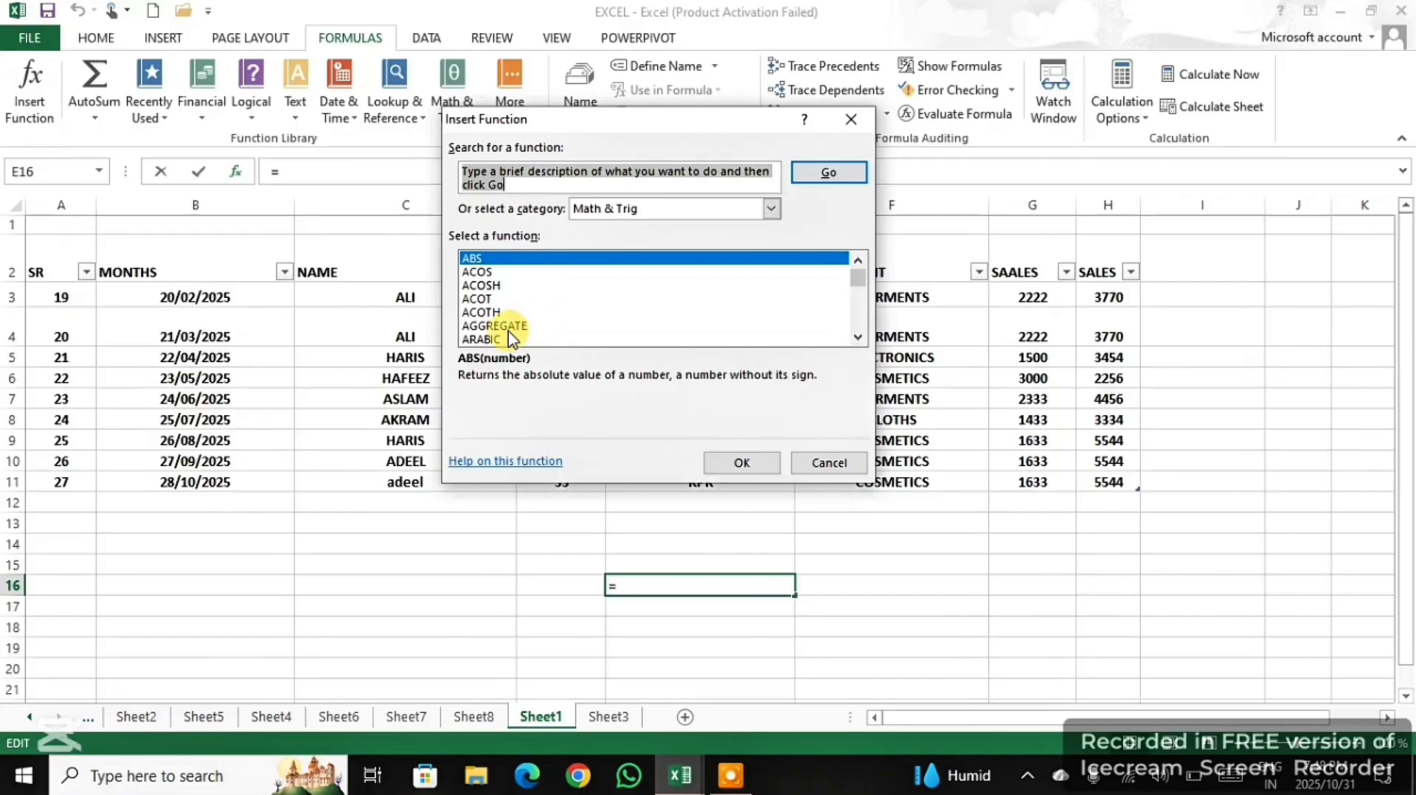
left_click(842, 122)
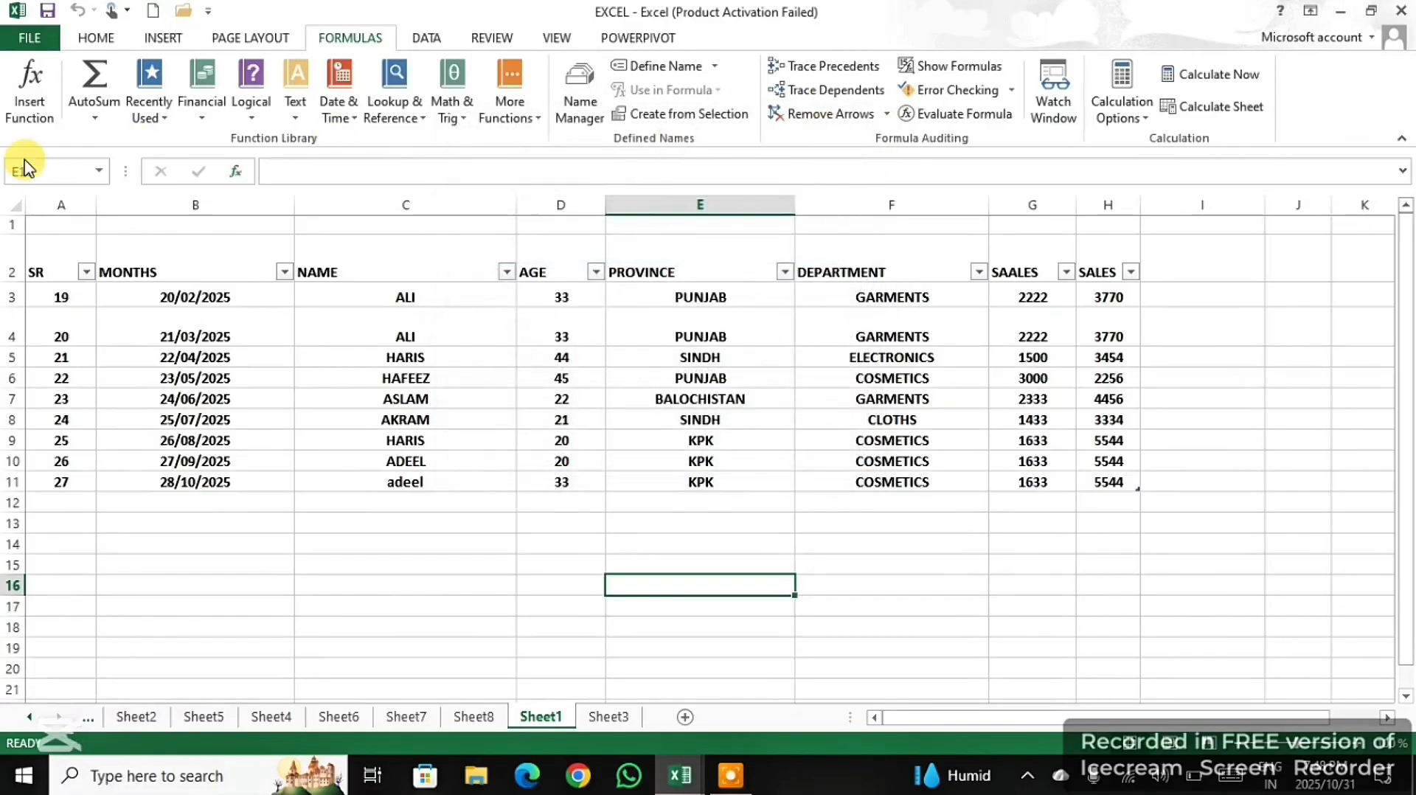
left_click(94, 118)
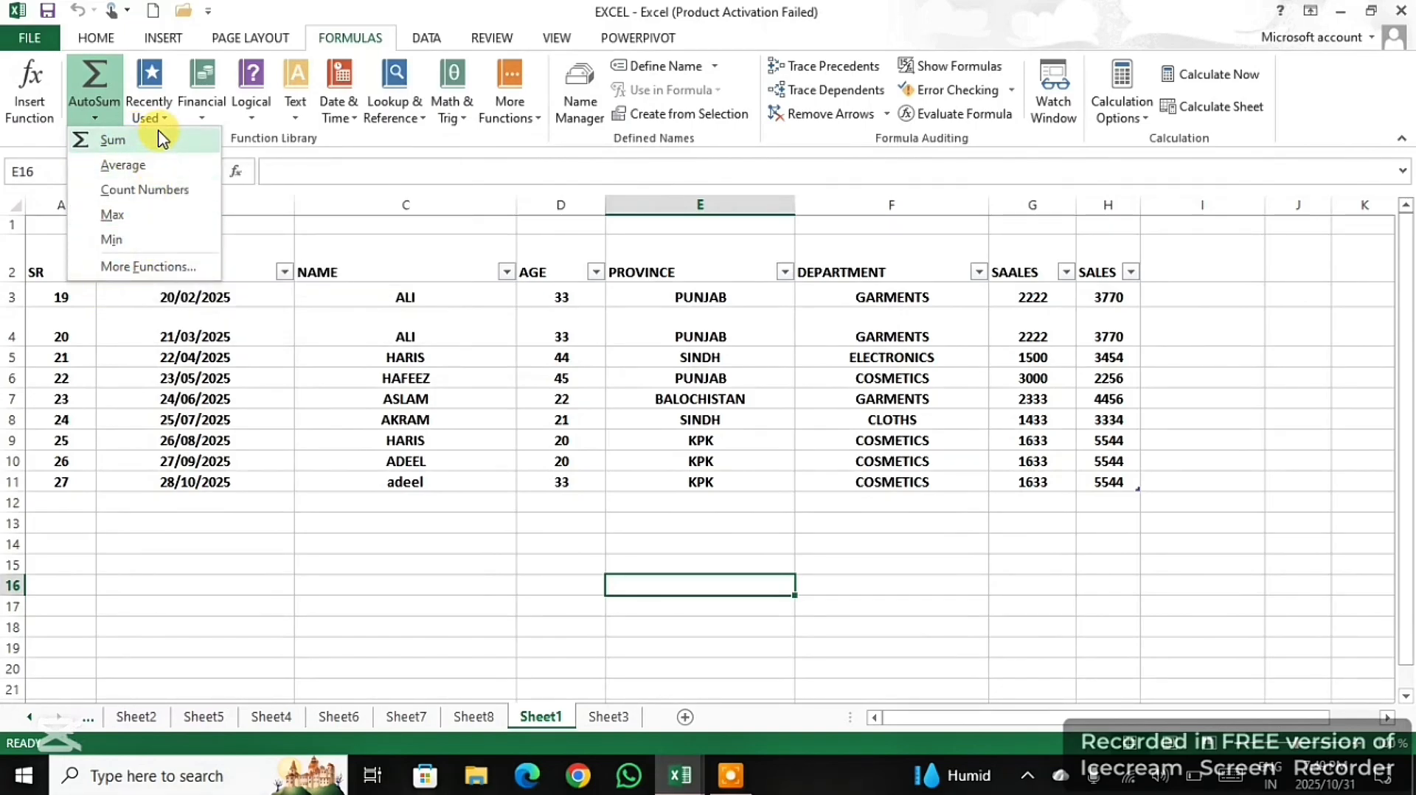
left_click(275, 215)
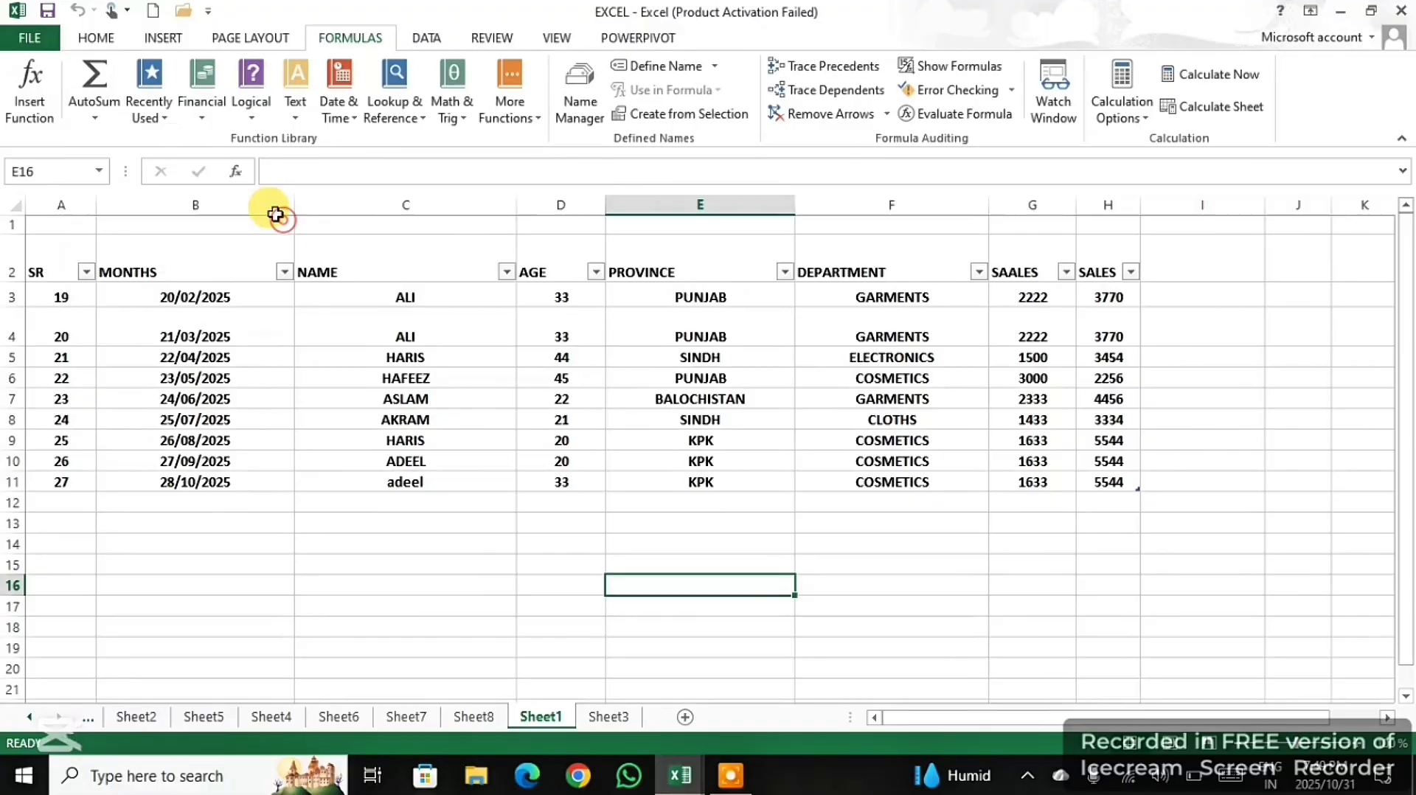
left_click(149, 118)
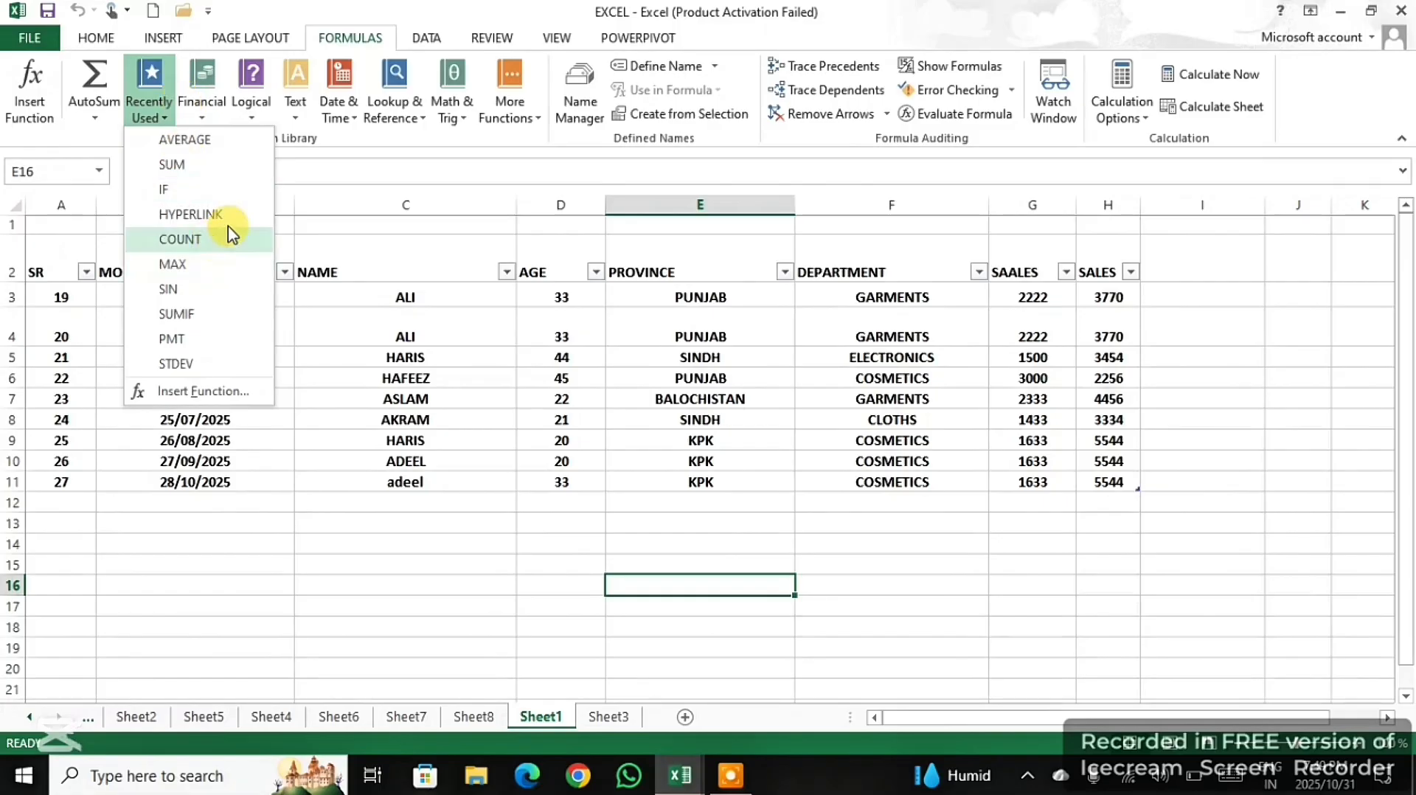
left_click(359, 179)
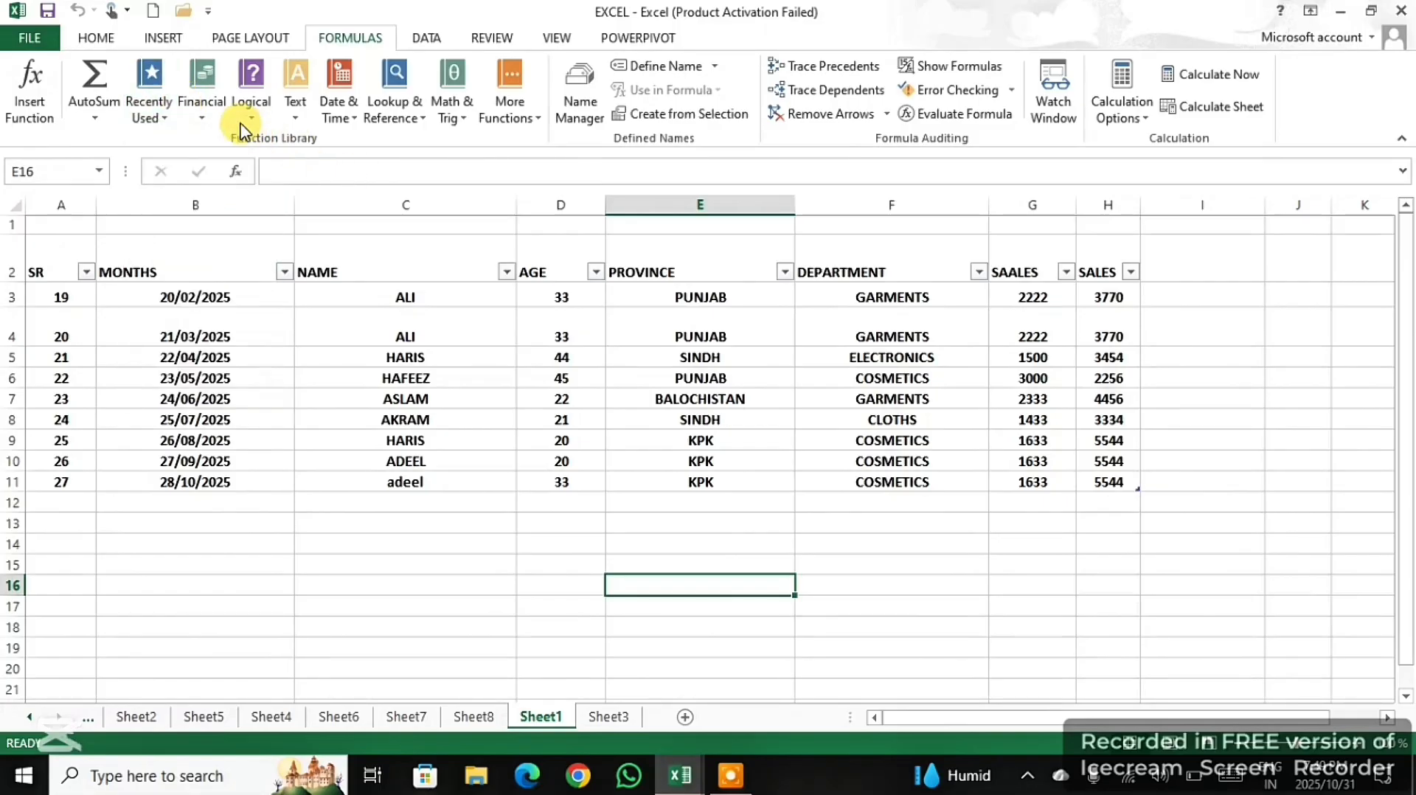
left_click(194, 110)
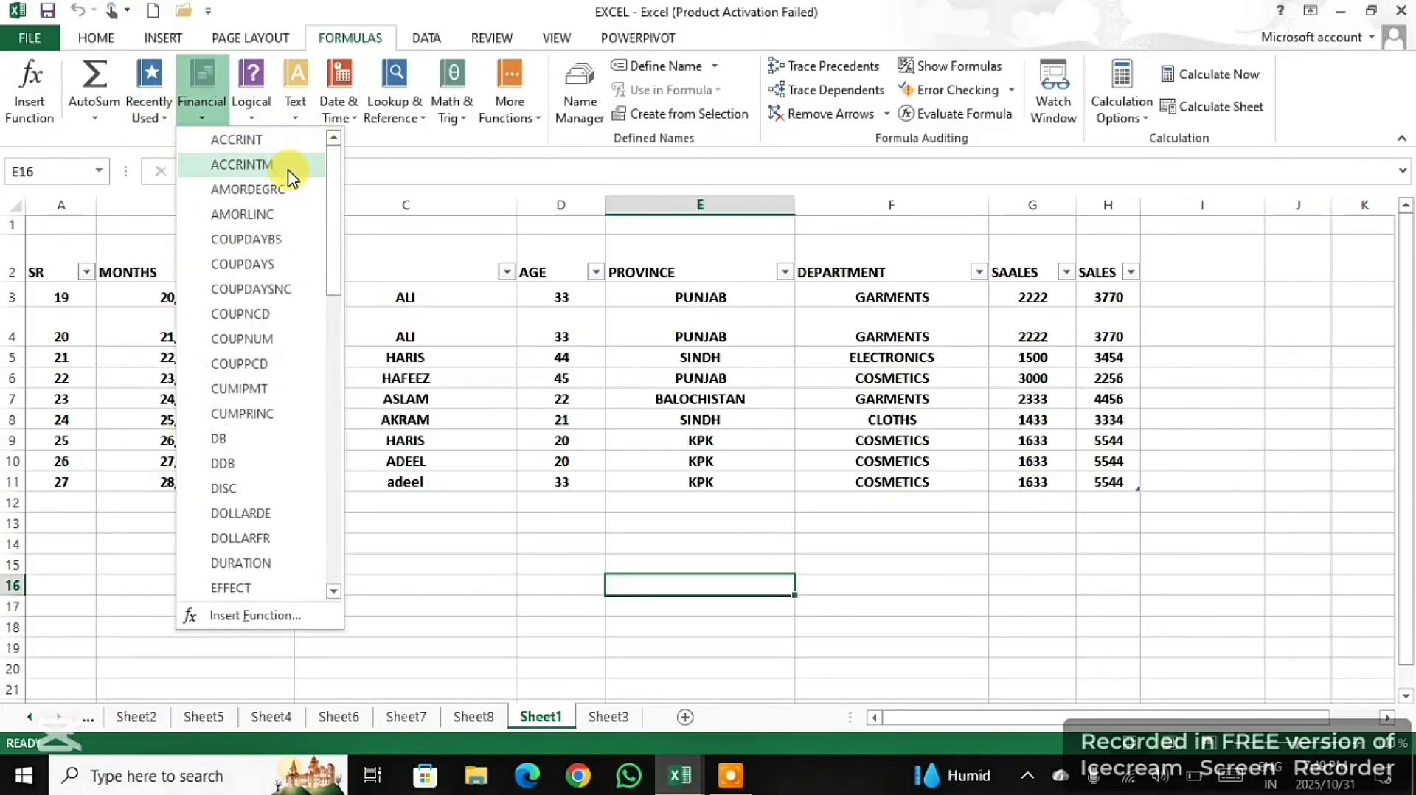
left_click(458, 177)
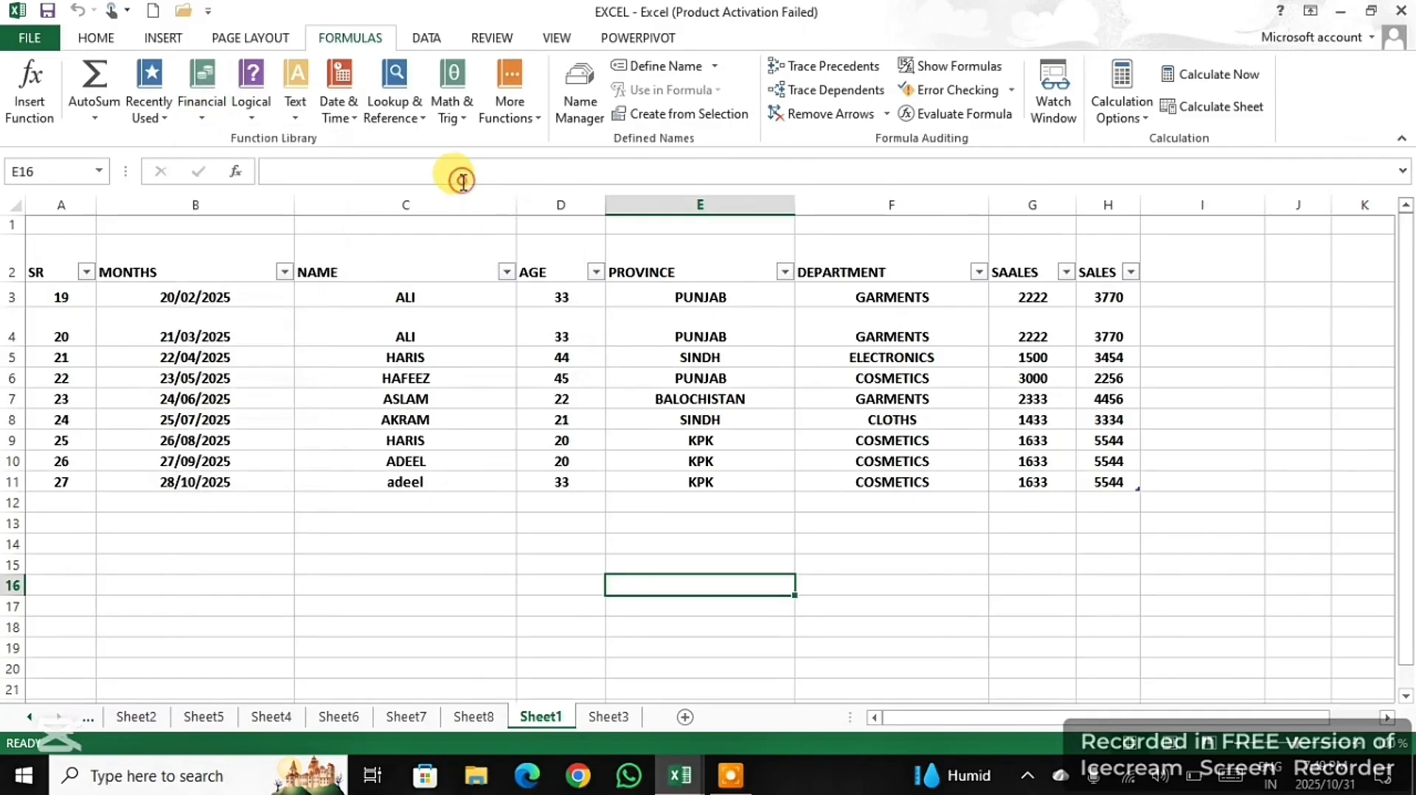
- Review the functions available in the Logical, Text, Date & Time, Lookup & Reference and Math & Trig categories
left_click(251, 114)
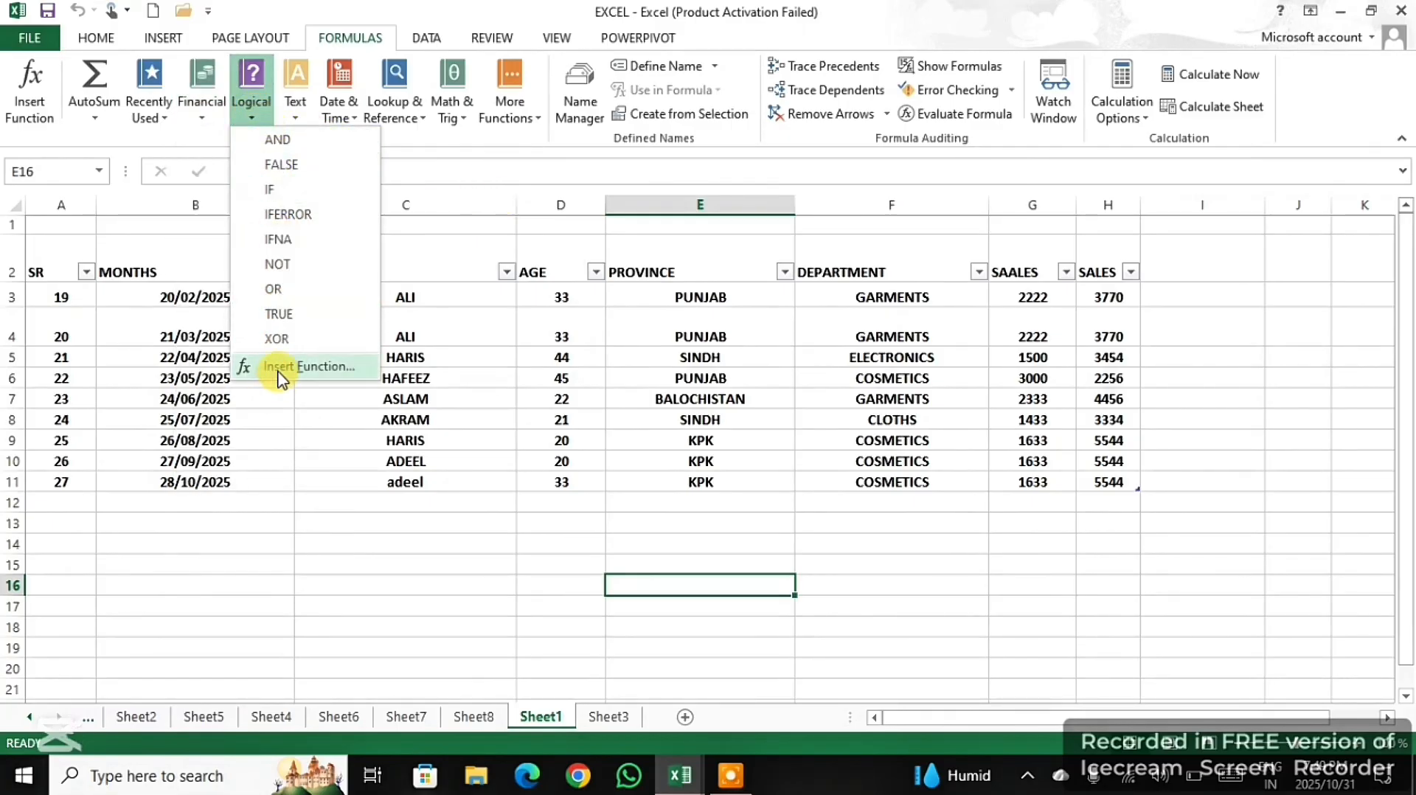
left_click(445, 157)
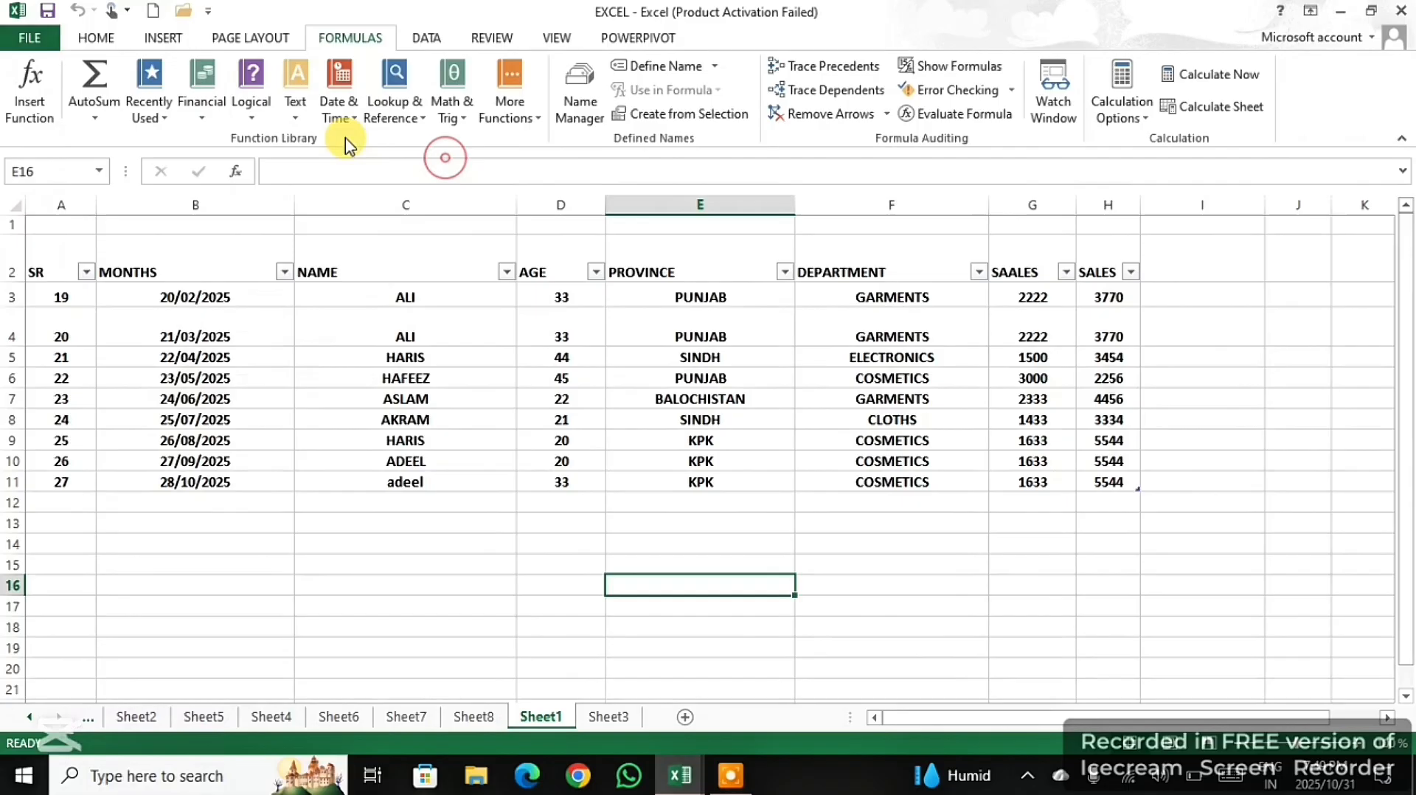
left_click(303, 124)
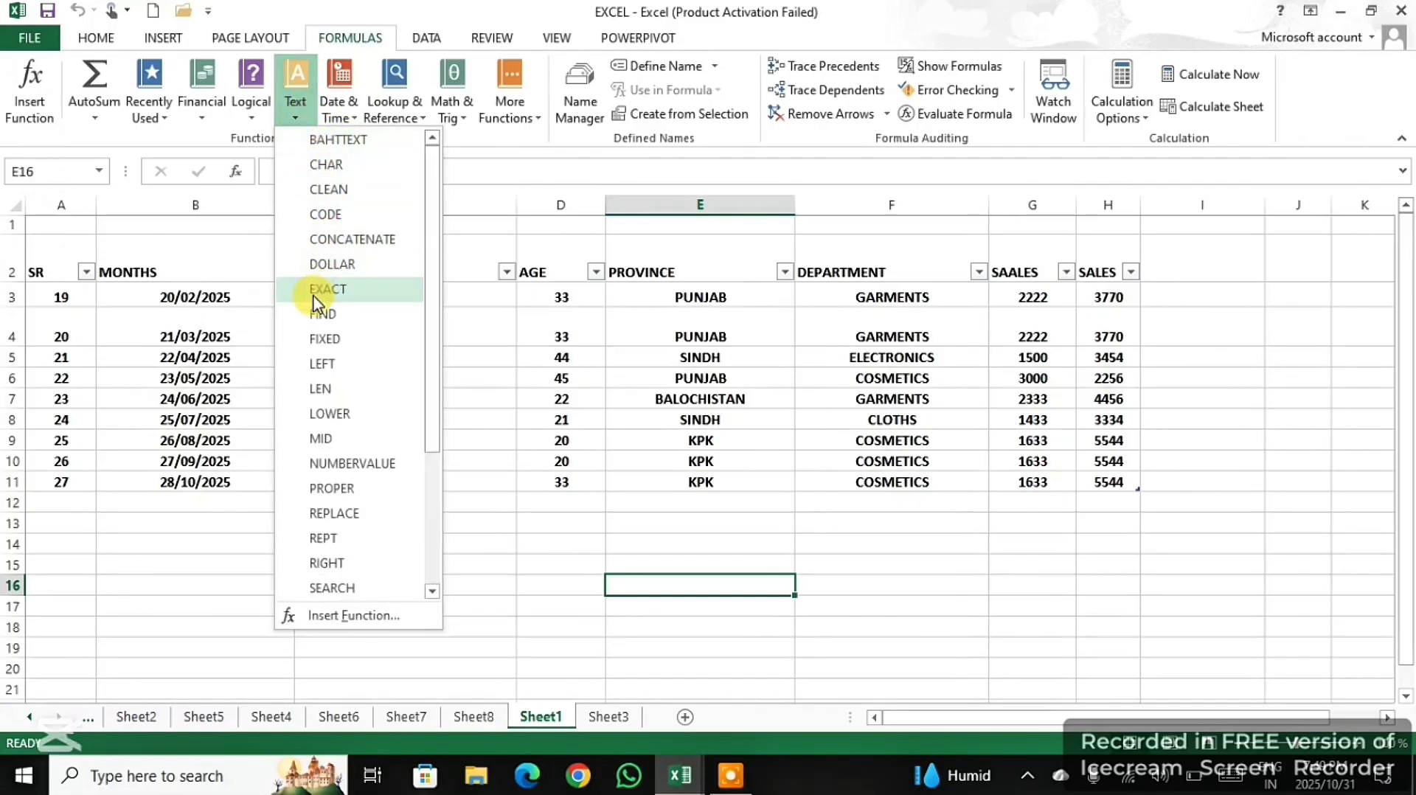
left_click(538, 228)
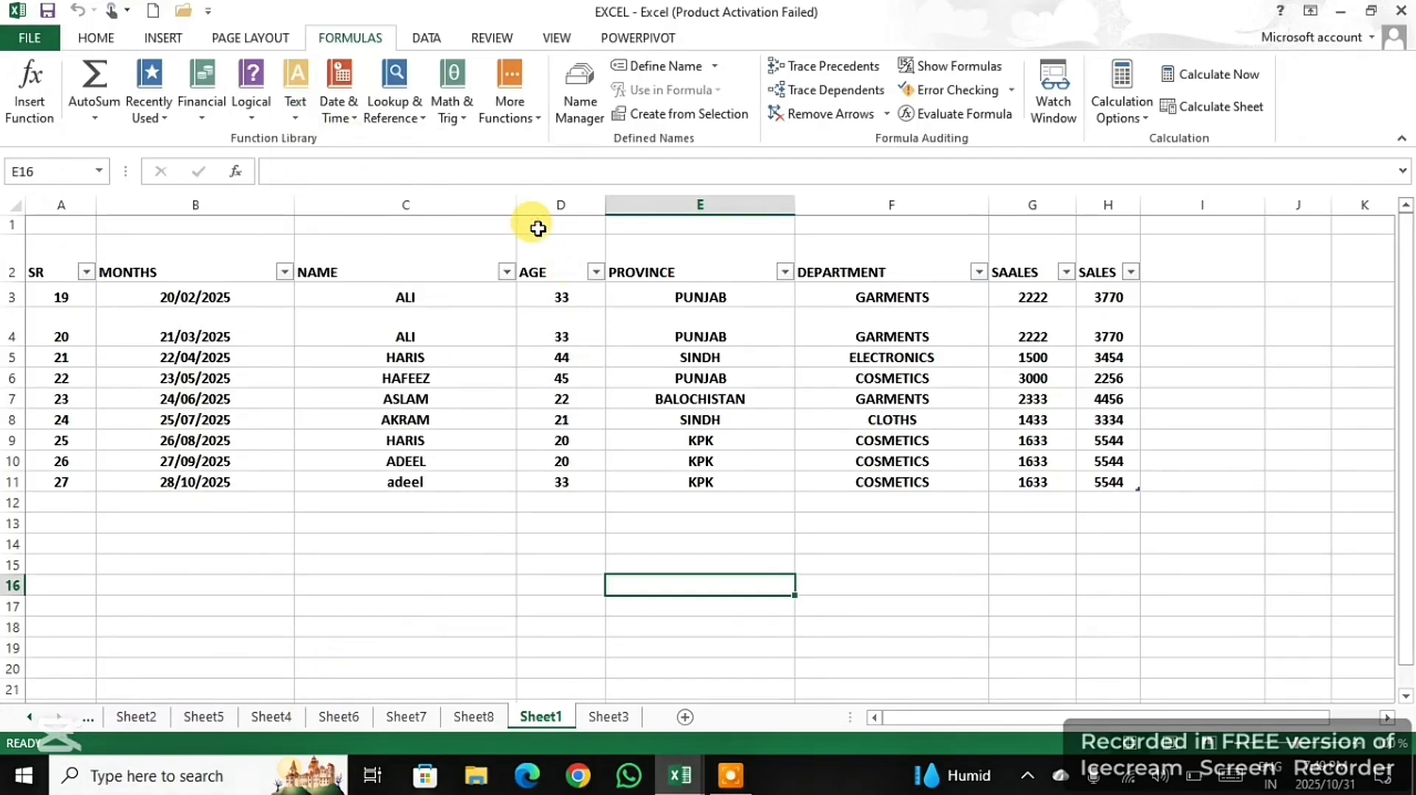
left_click(338, 103)
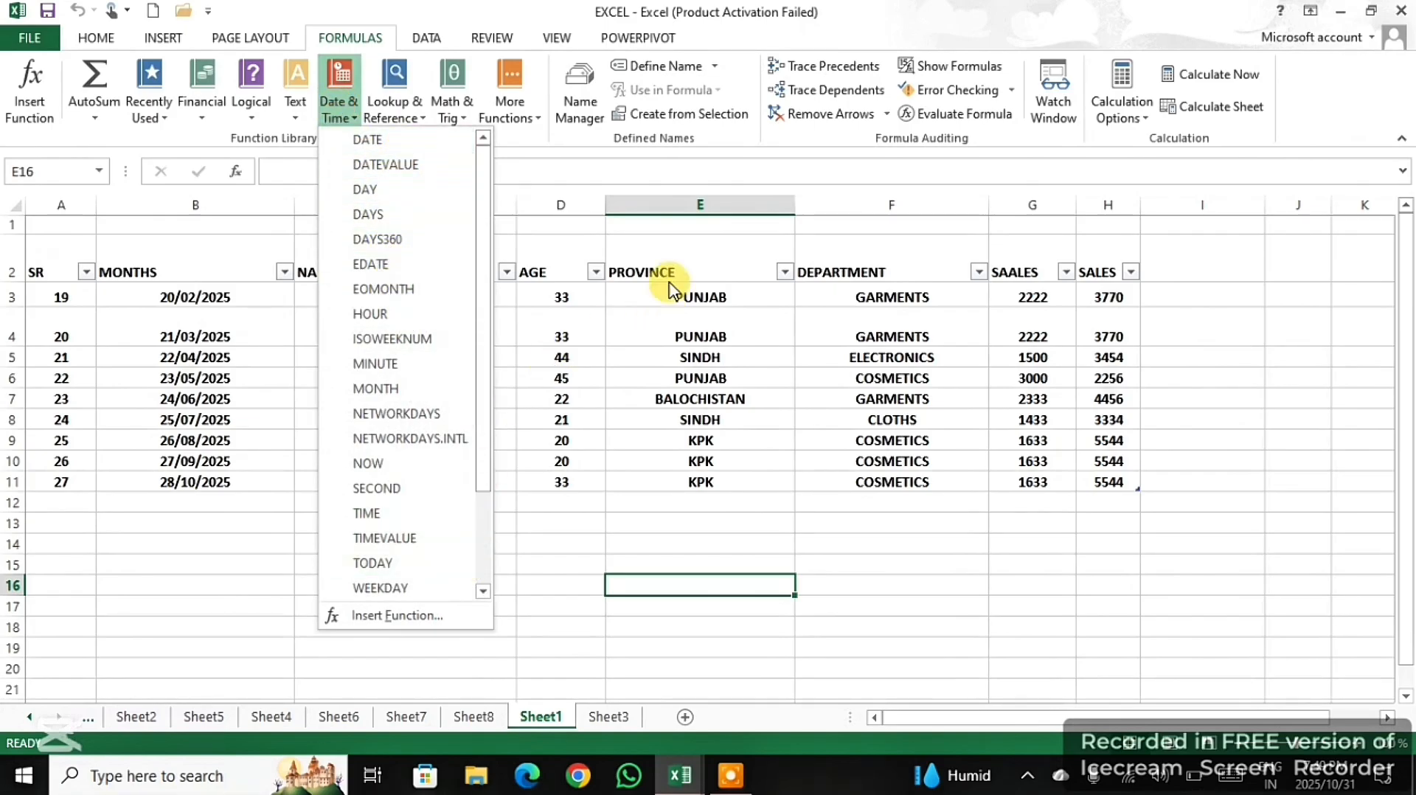
left_click(569, 230)
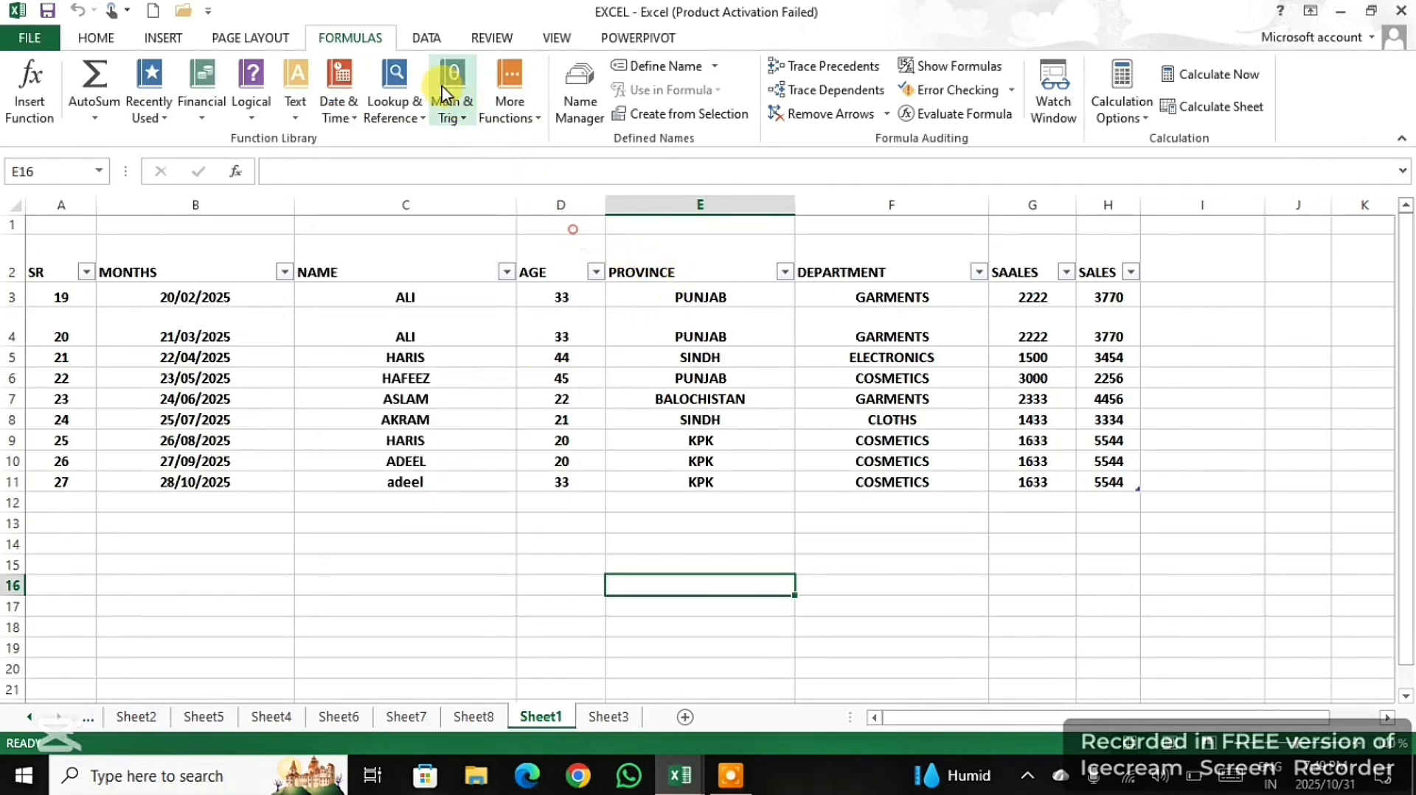
left_click(423, 122)
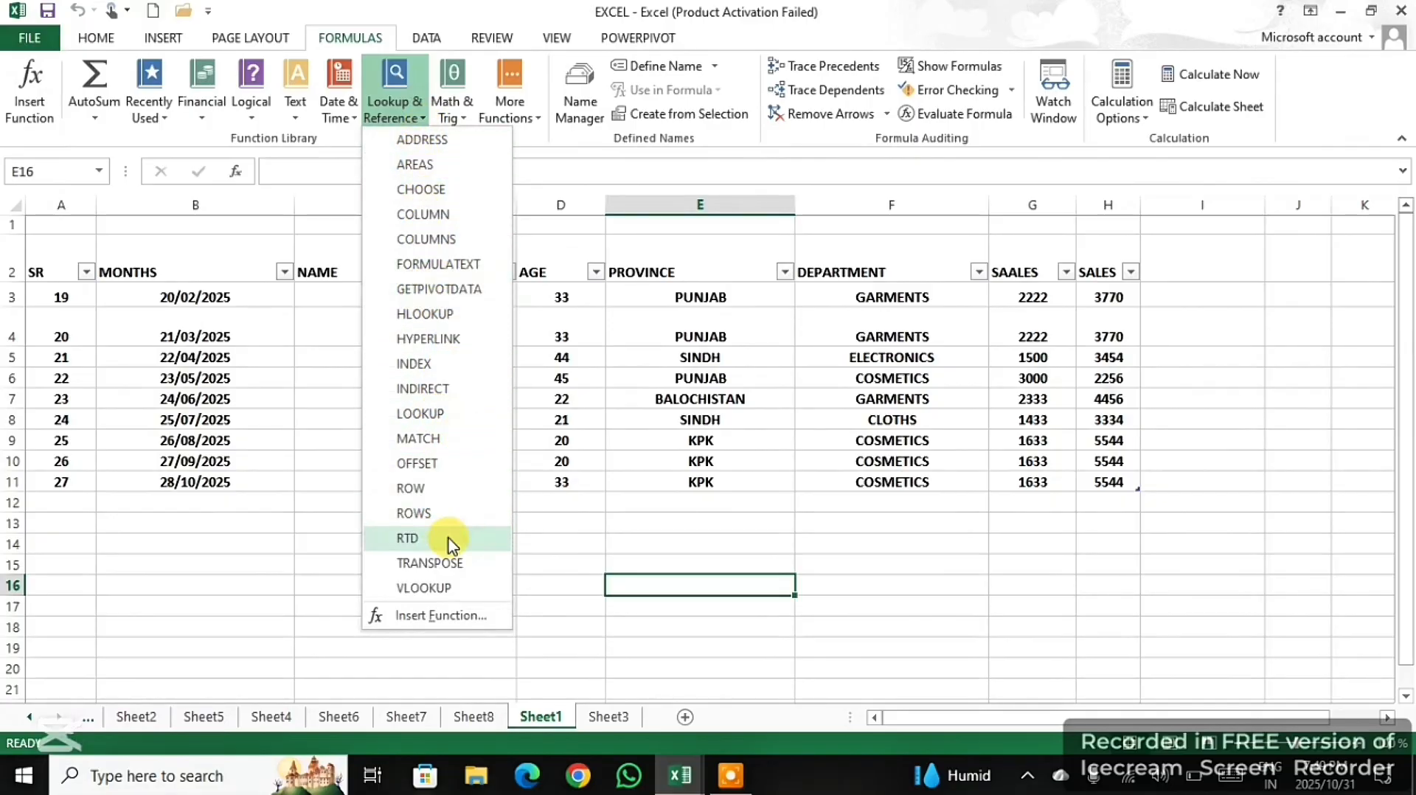
left_click(564, 199)
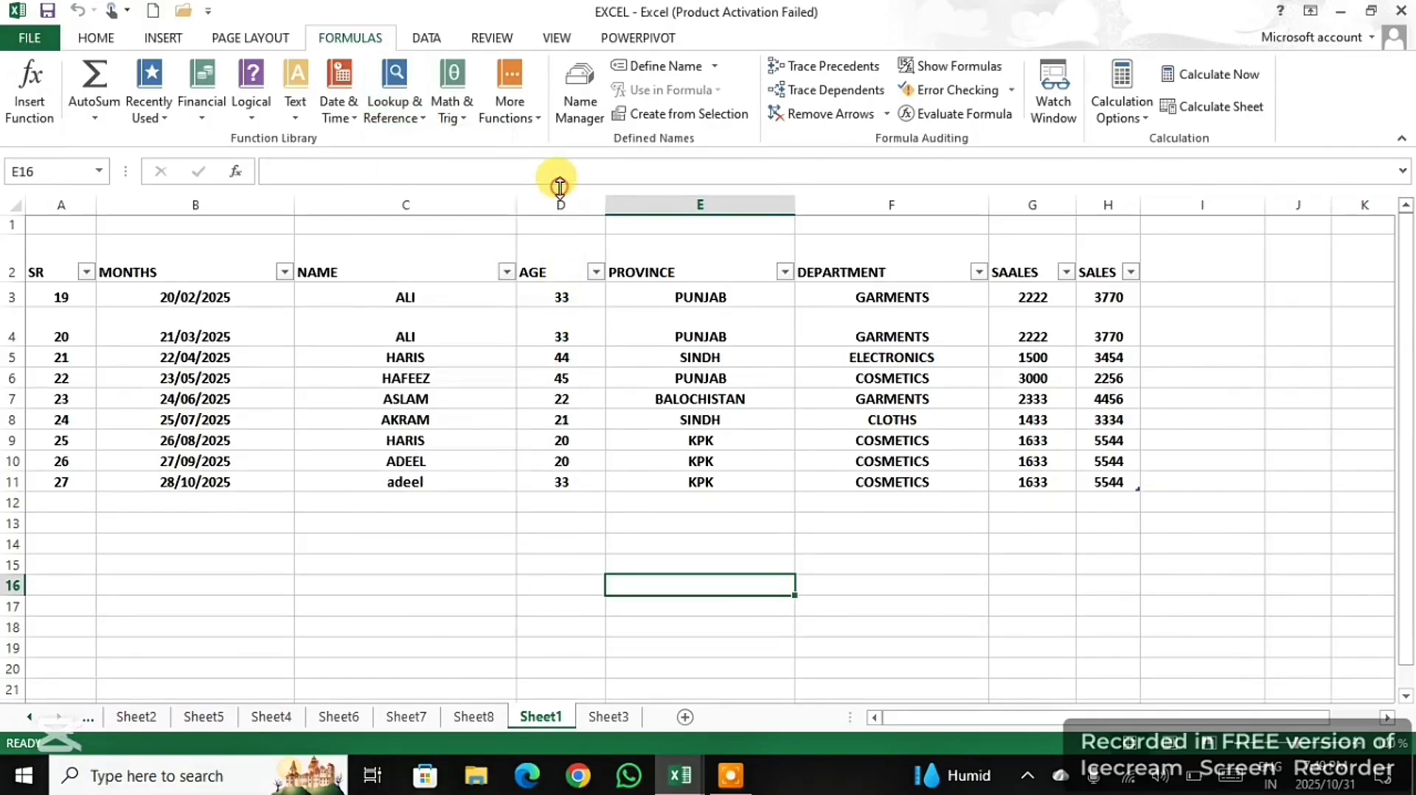
left_click(454, 117)
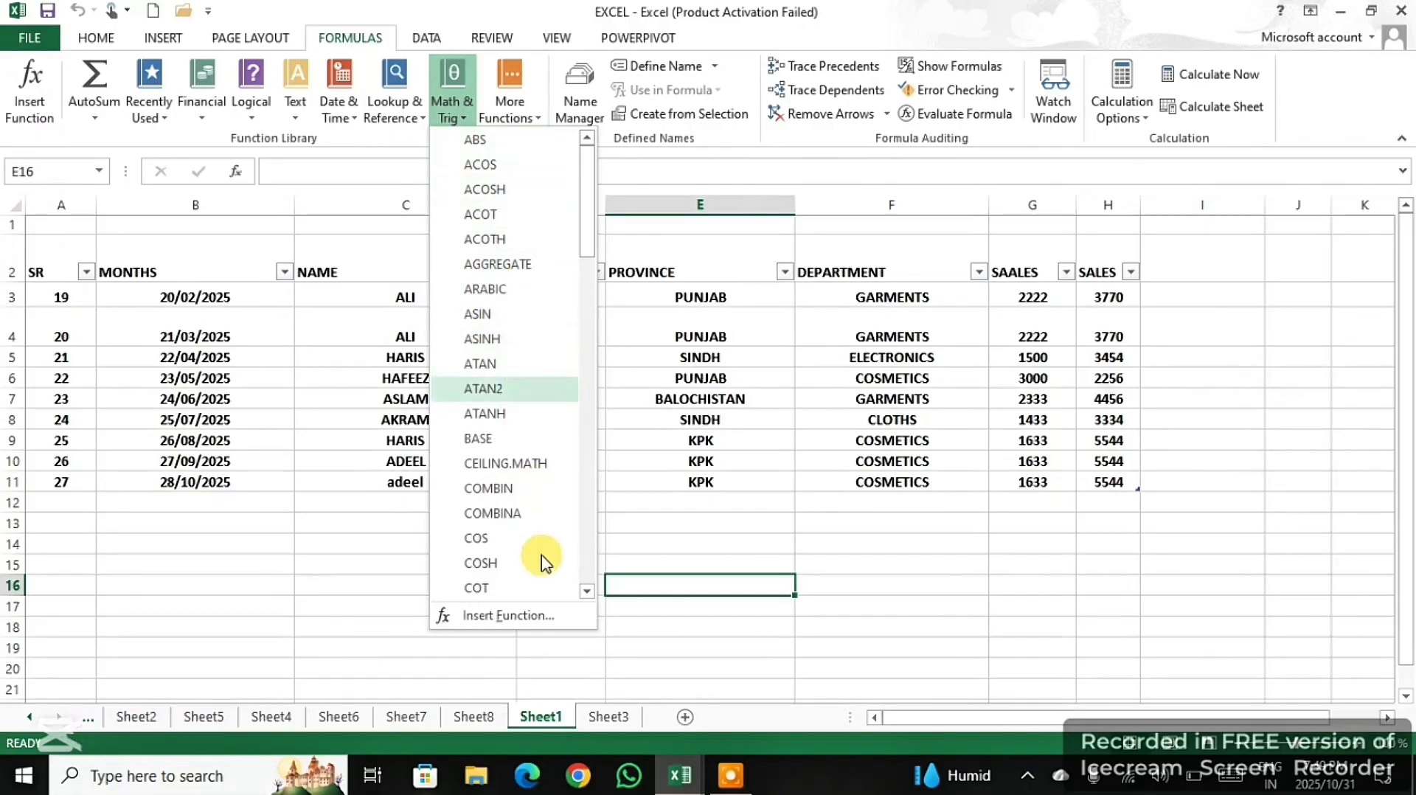
left_click(734, 253)
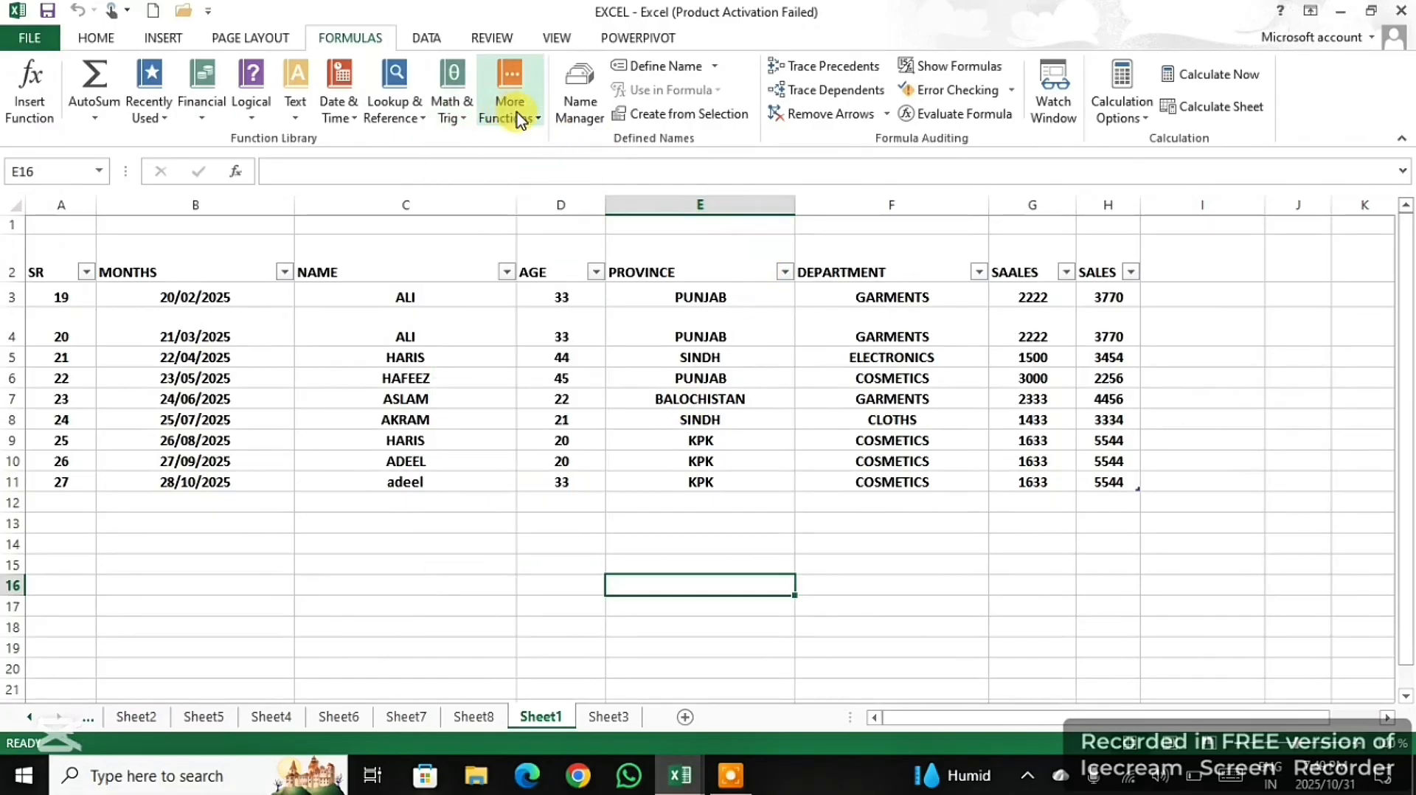
- Enter a SUM formula in cell I4 that totals the SALES column, H3 to H11
left_click(1196, 313)
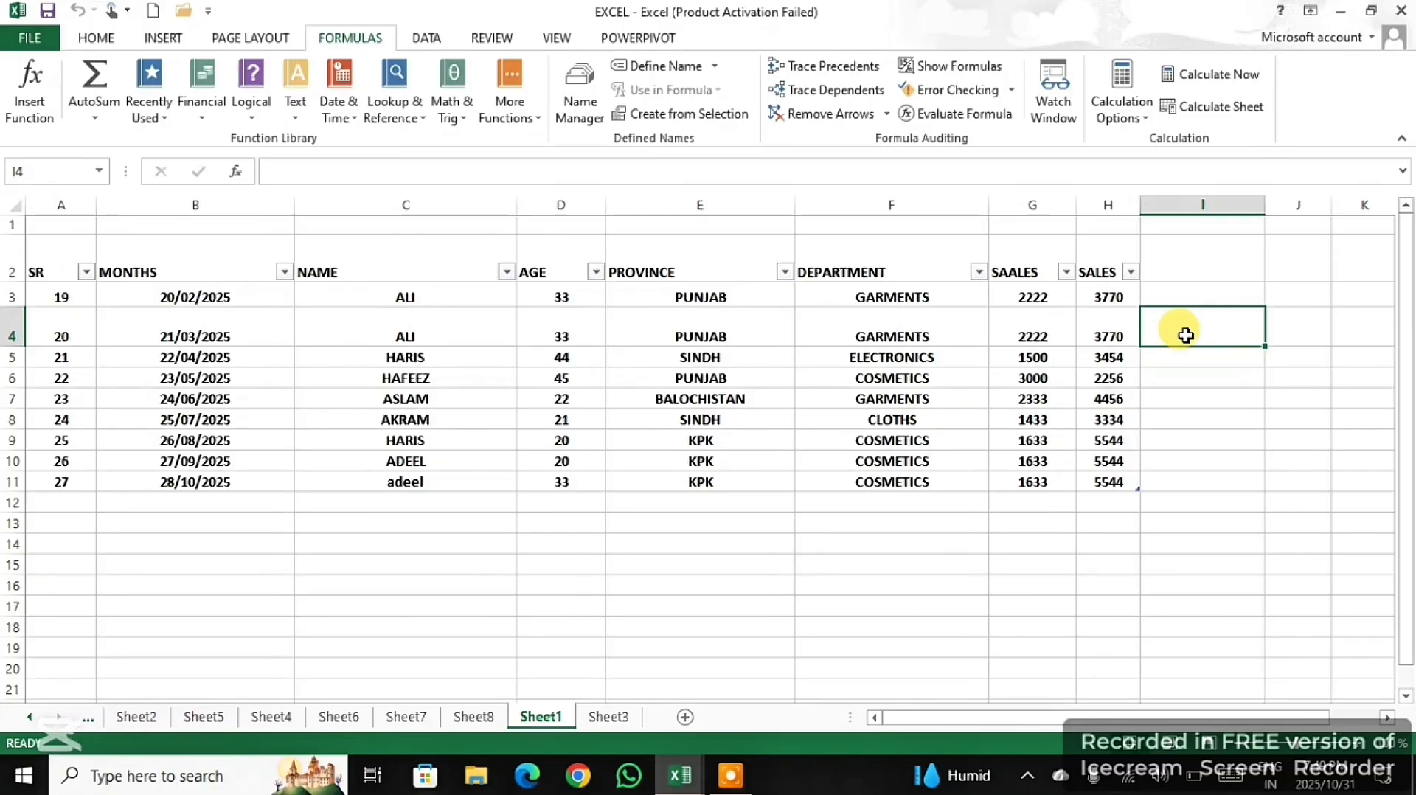
type("=")
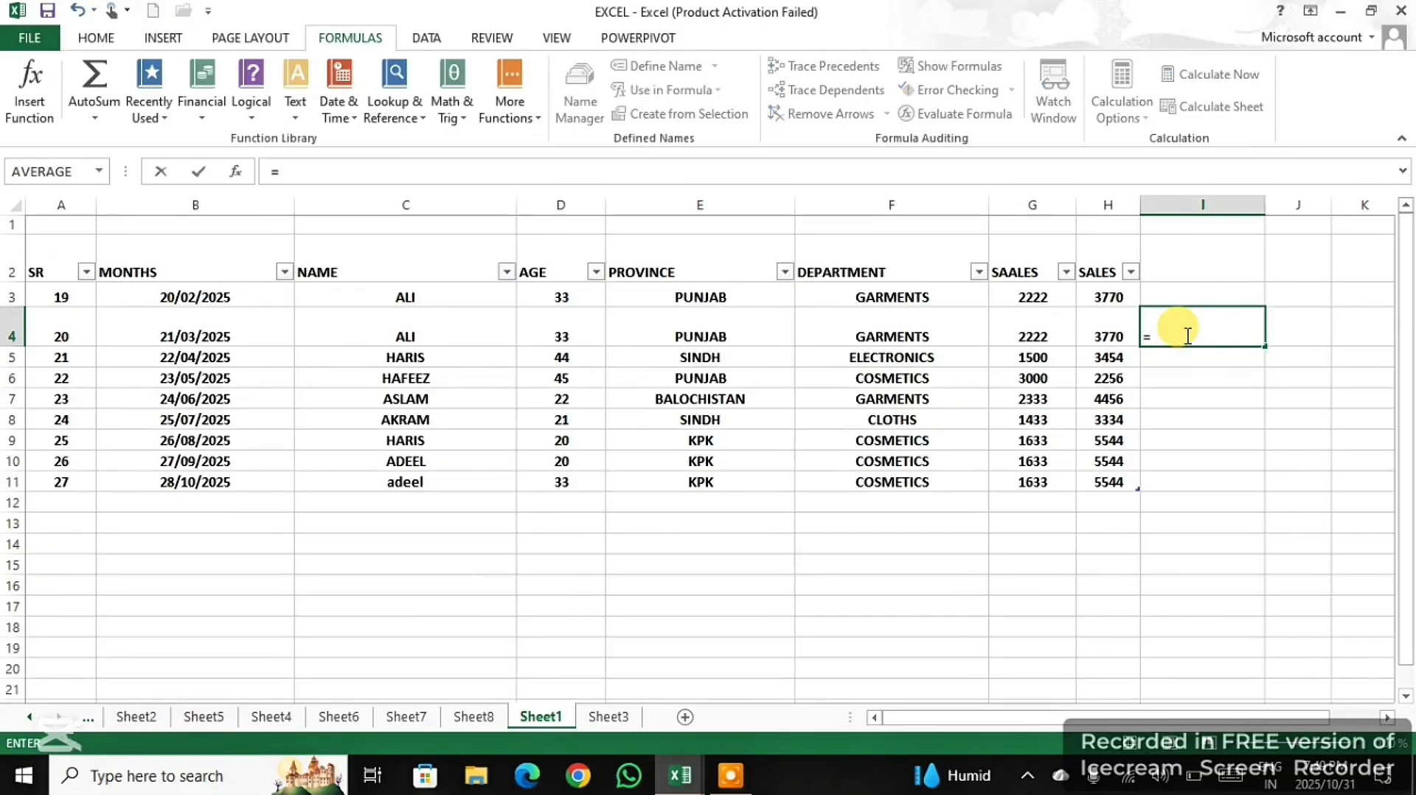
type("su")
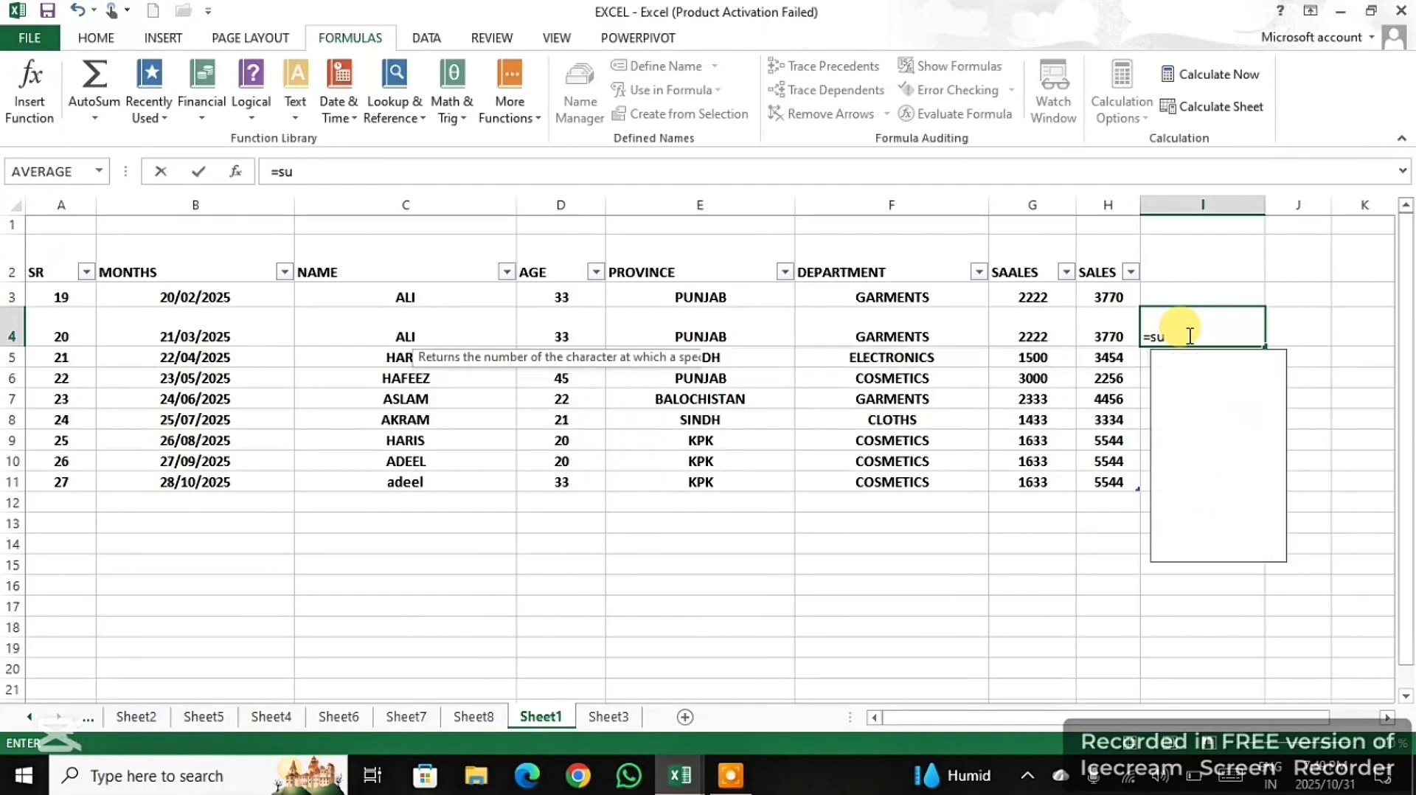
type("m(")
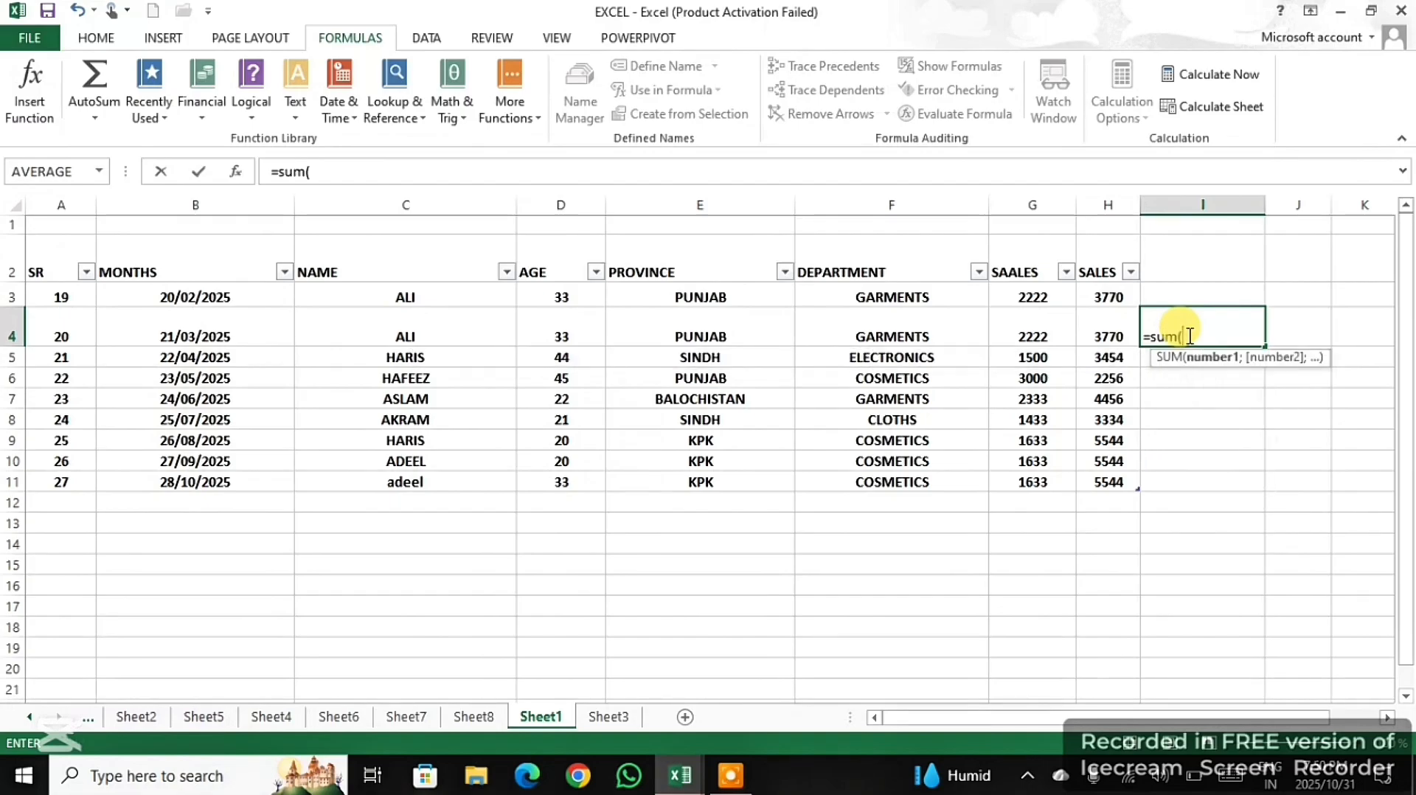
scroll(329, 265, "down", 2)
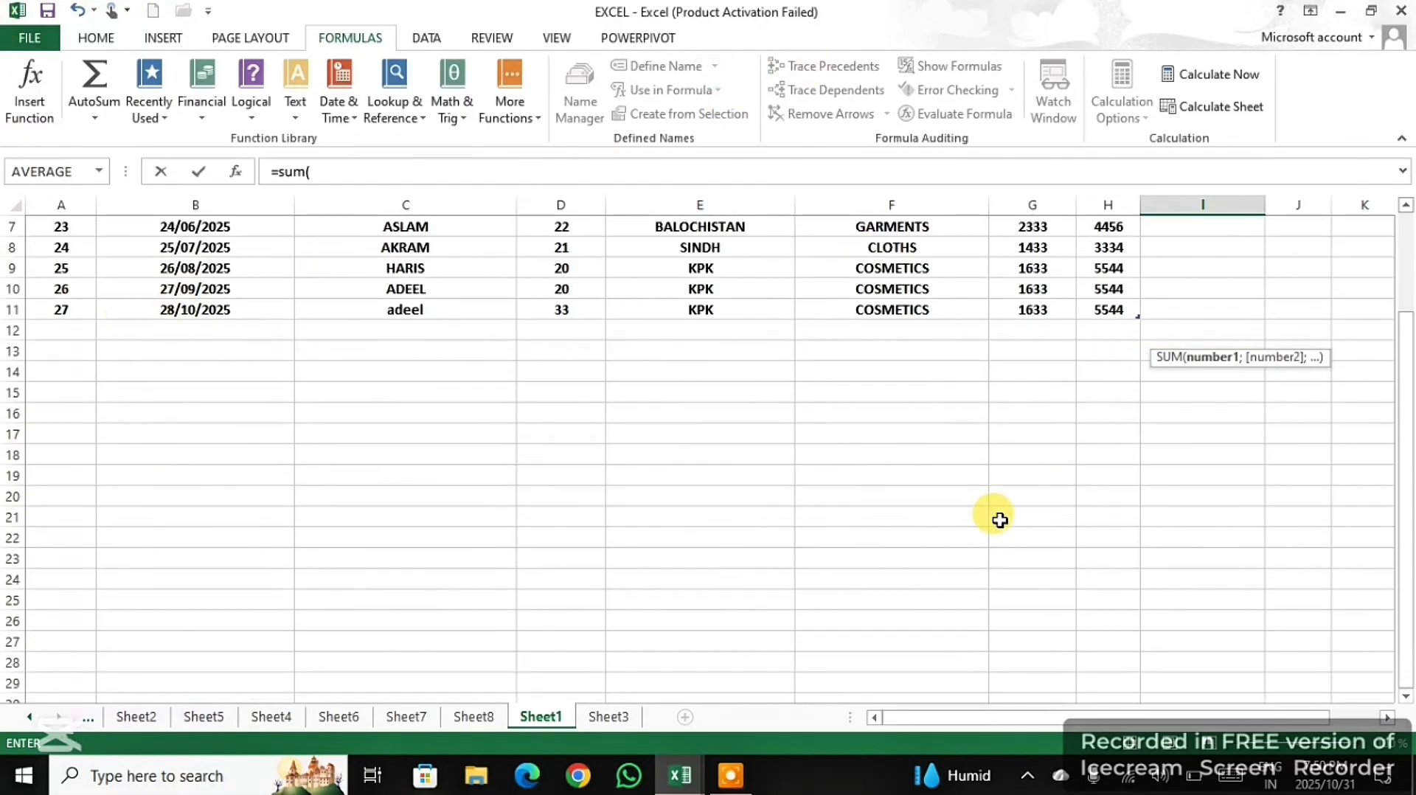
scroll(995, 494, "up", 2)
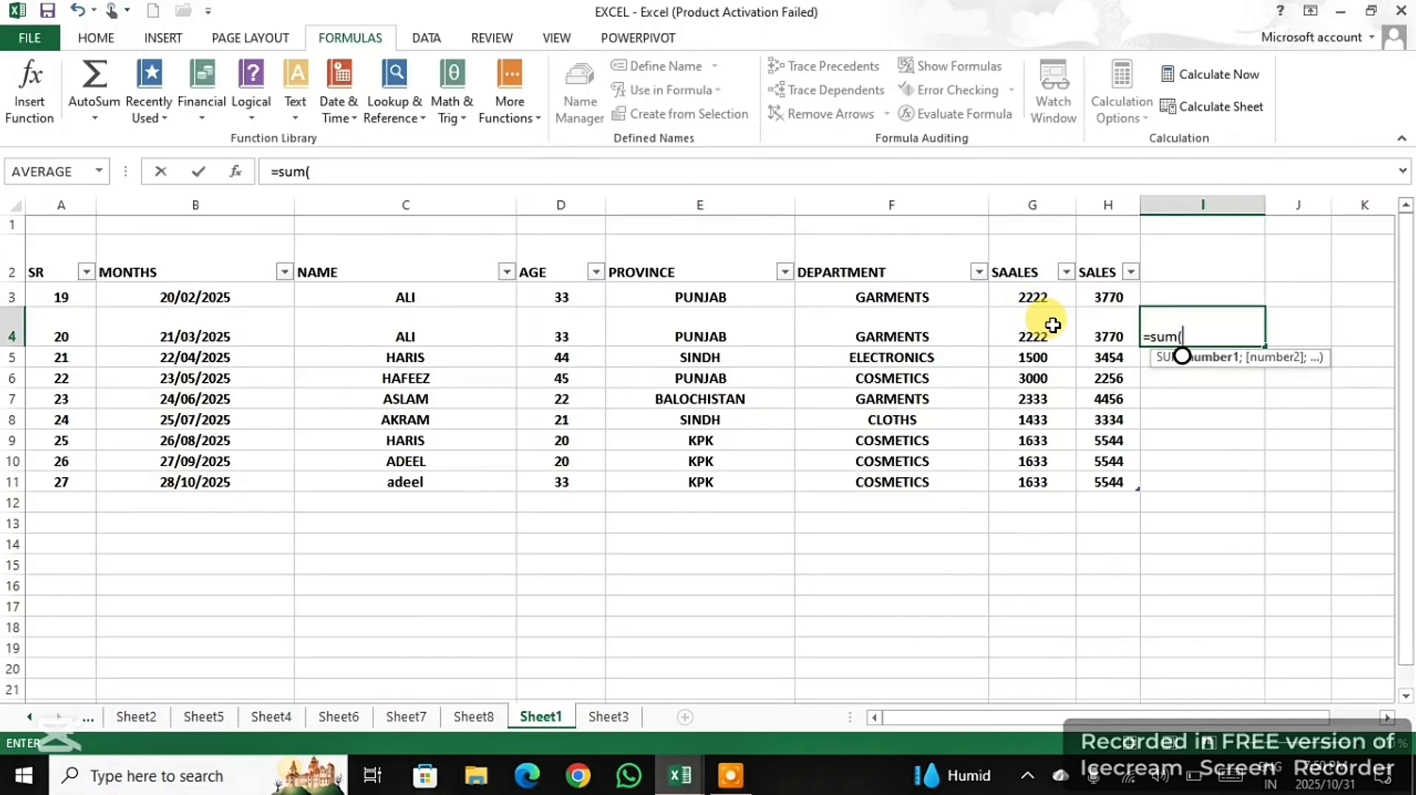
left_click_drag(1114, 295, 1108, 471)
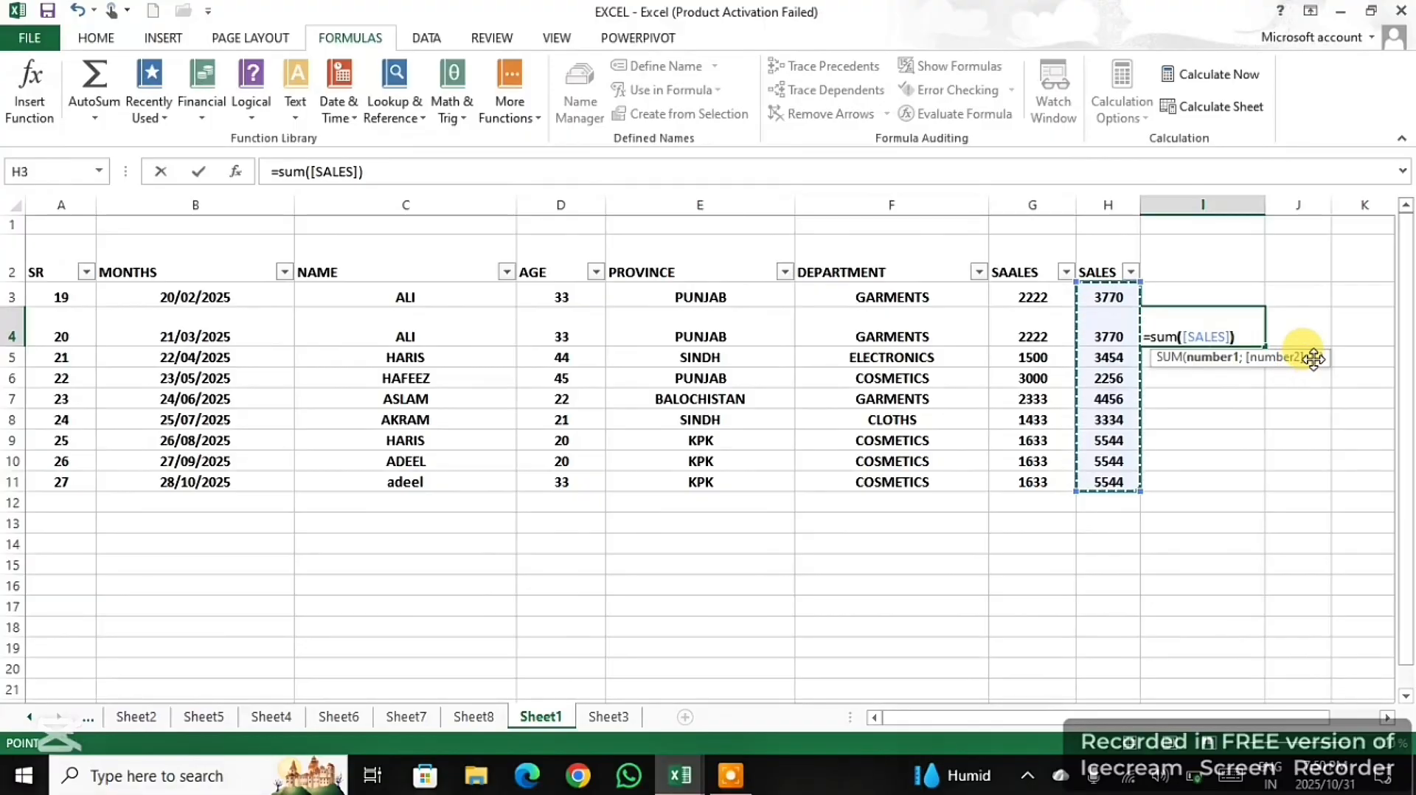
key("Return")
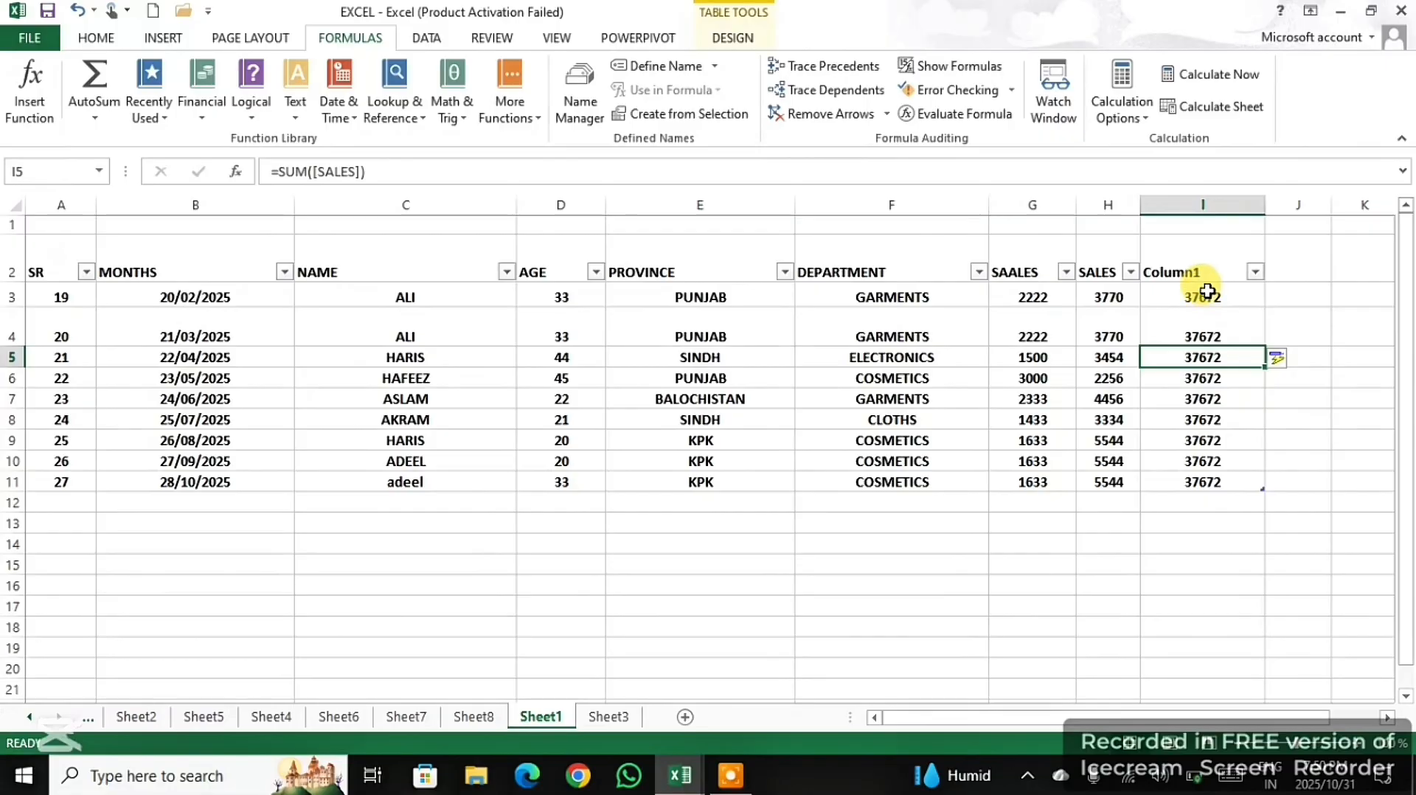
- Clear the SUM formulas from cells I3 to I11
left_click_drag(1311, 462, 1314, 440)
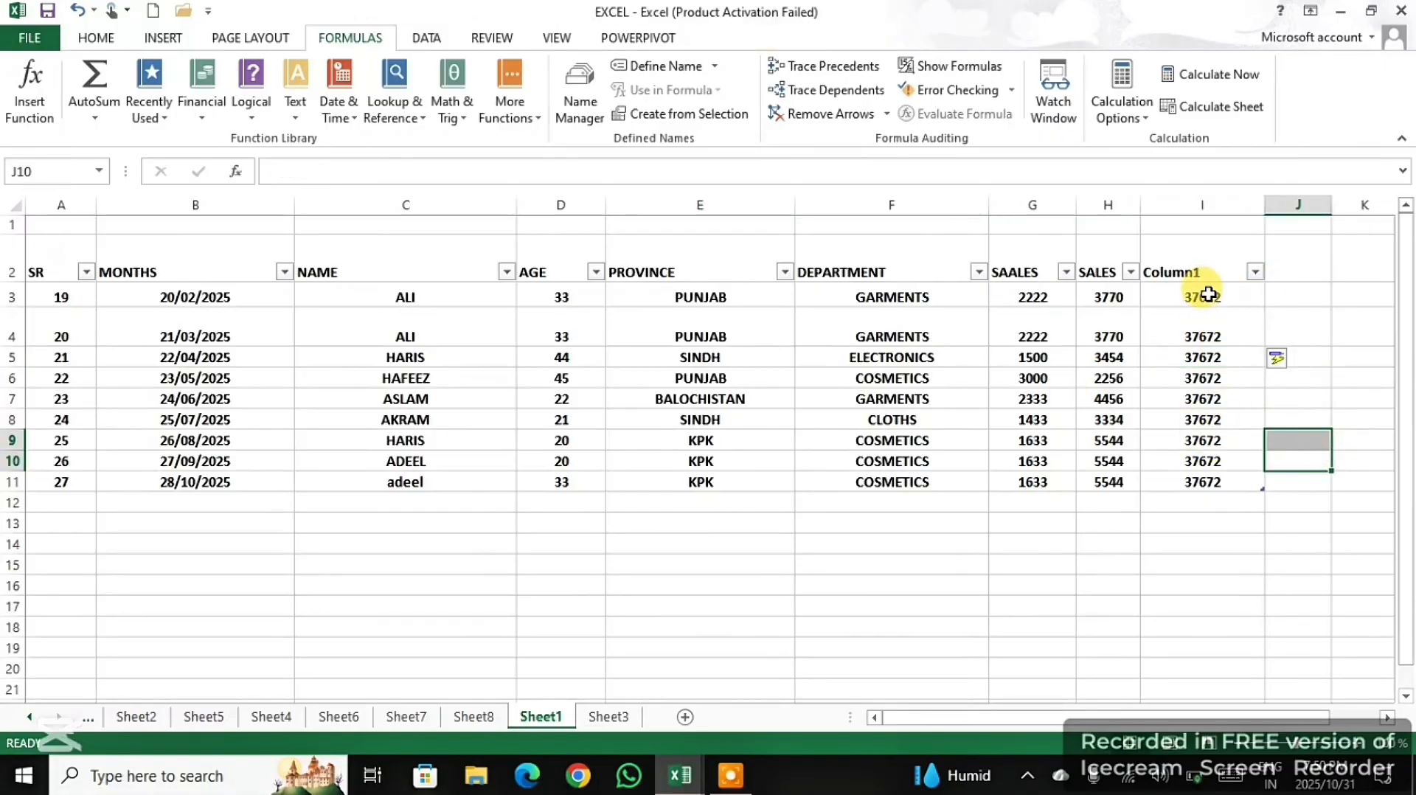
left_click_drag(1202, 295, 1236, 478)
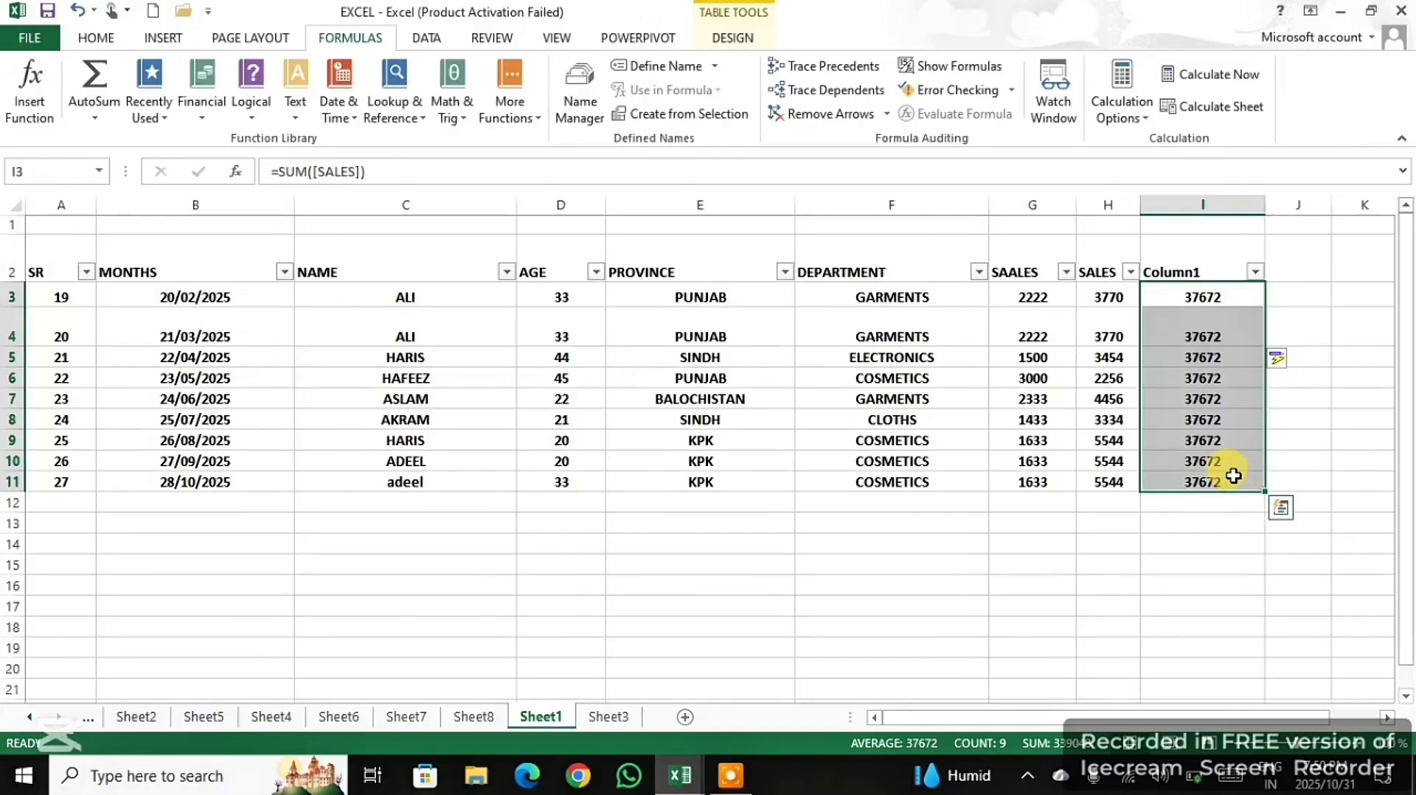
key("Delete")
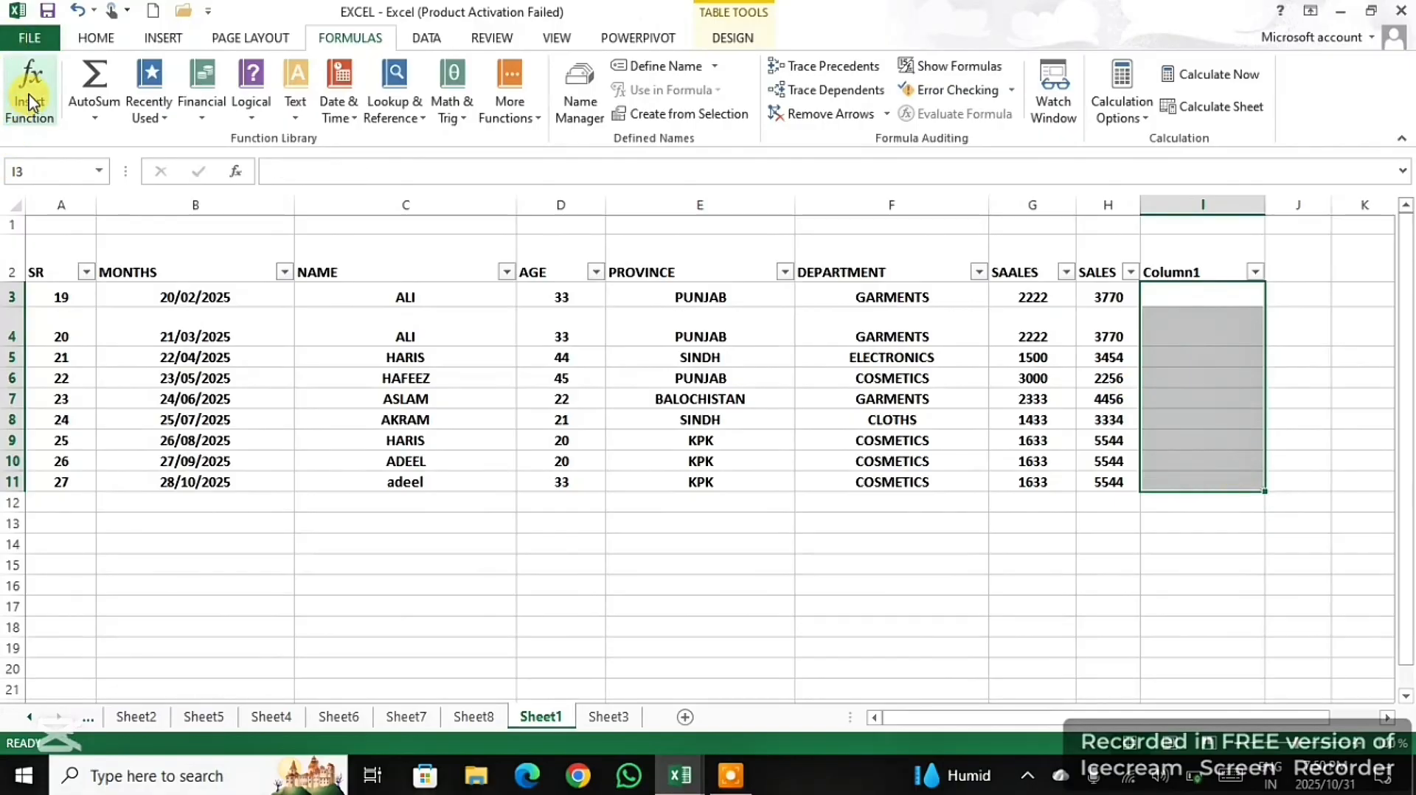
- Start a formula in cell I6 with only an equals sign and no cell reference
left_click(1181, 323)
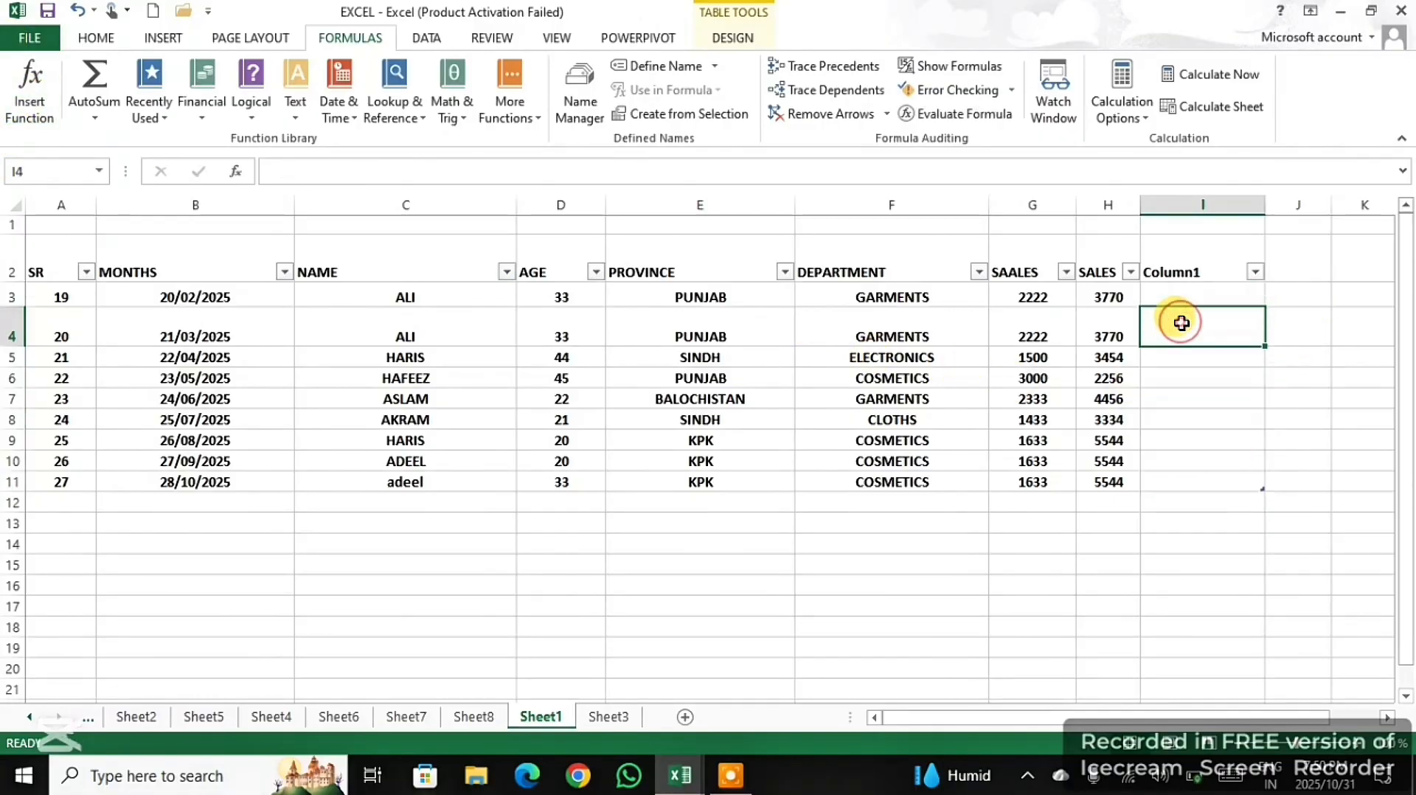
left_click(1196, 382)
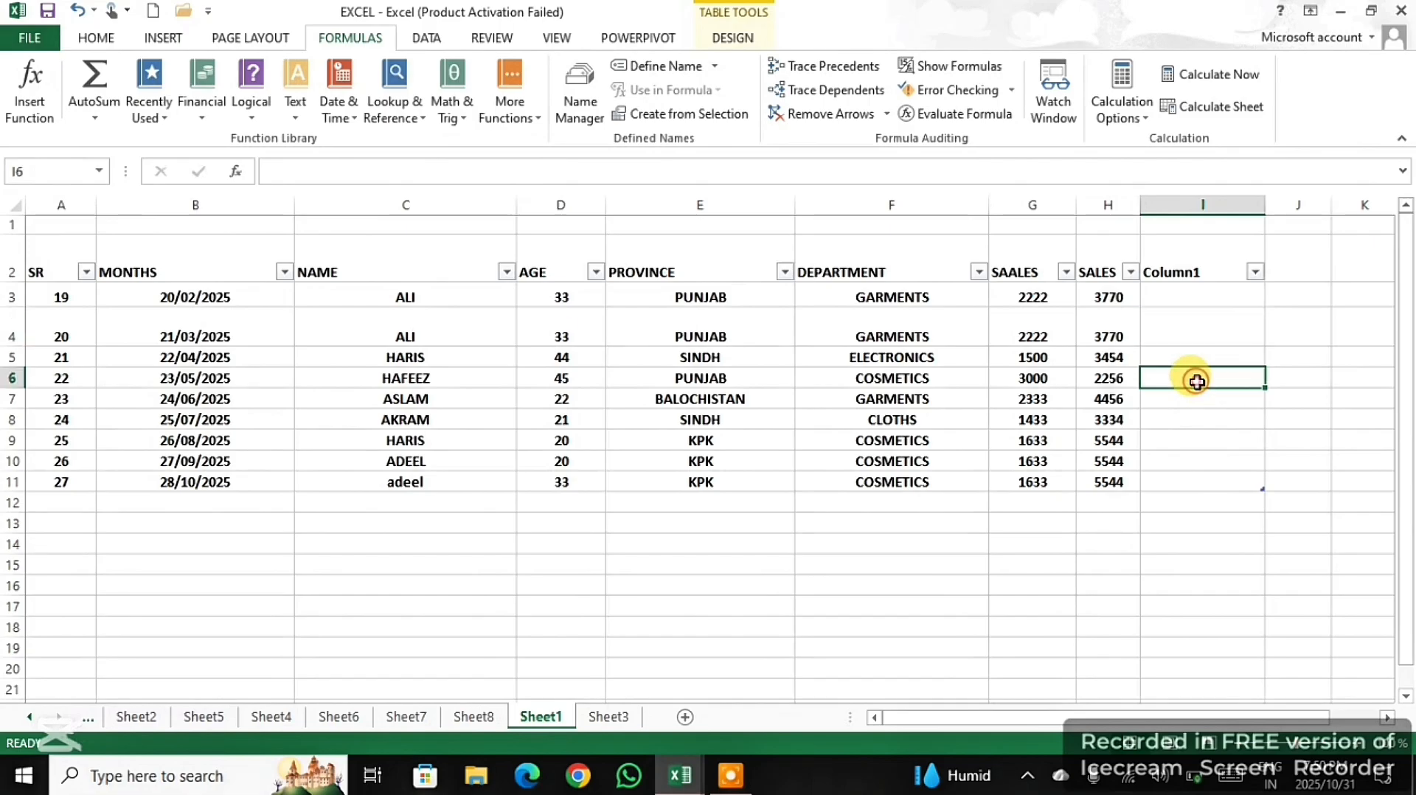
type("=")
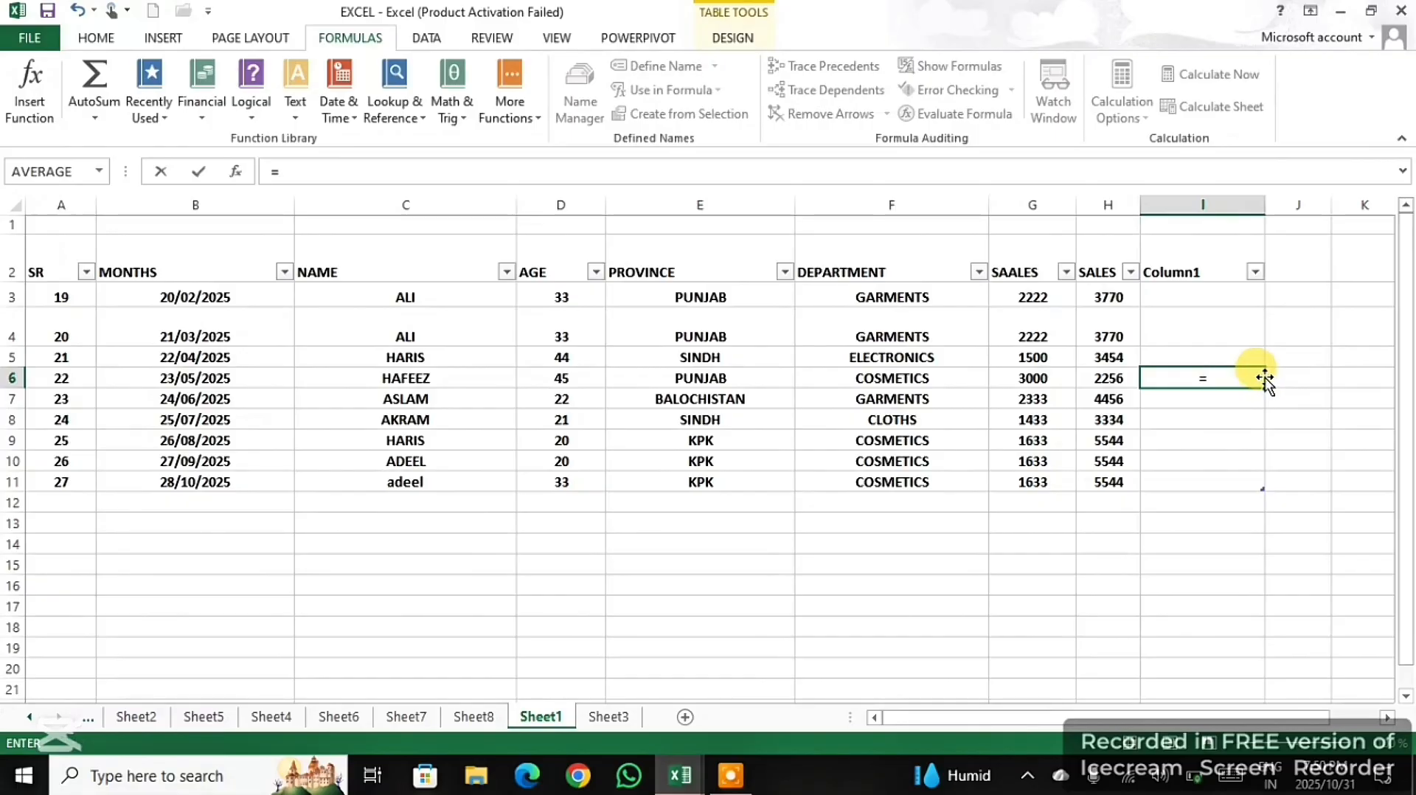
left_click(1240, 441)
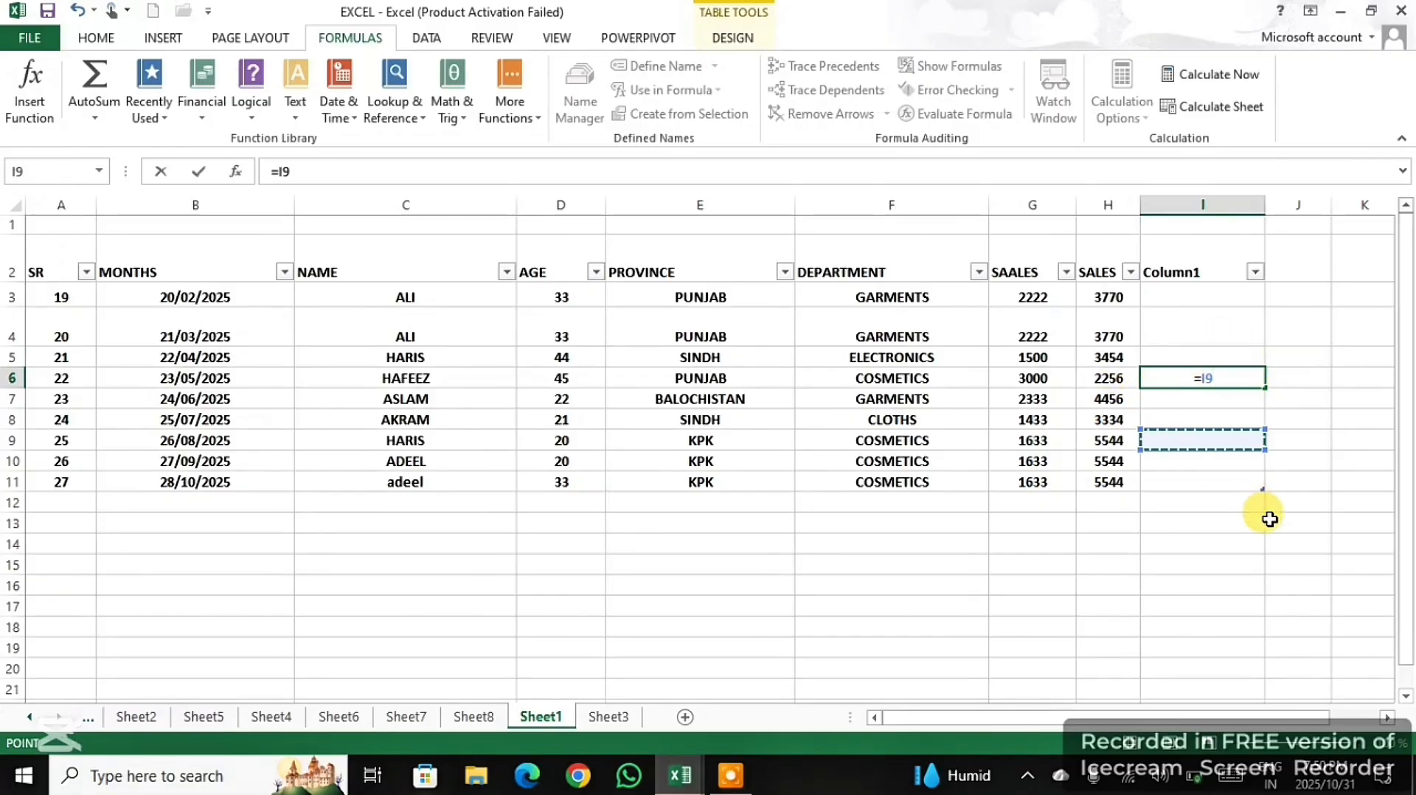
key("BackSpace")
key("BackSpace")
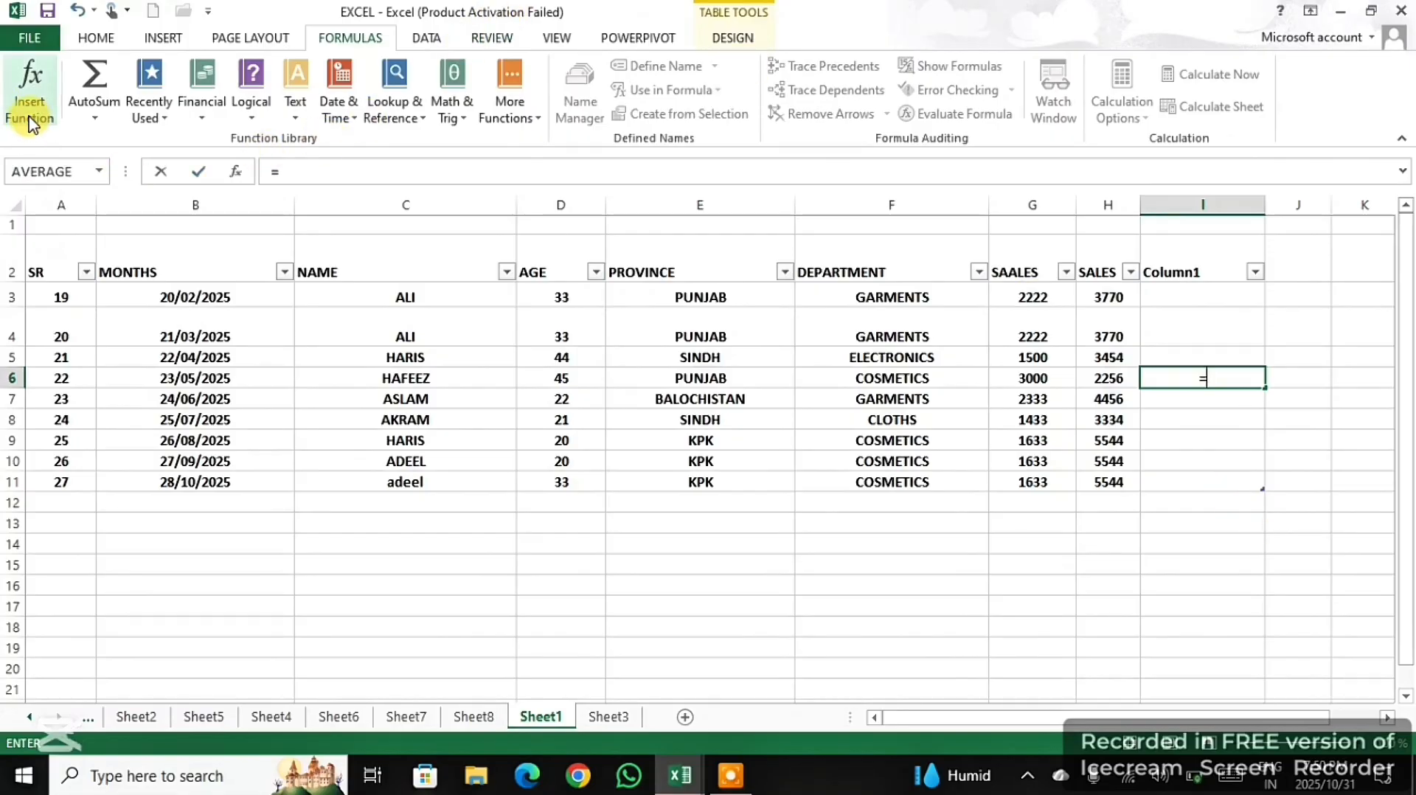
- Examine the Math & Trig functions offered by Insert Function for the formula in cell I6
left_click(22, 94)
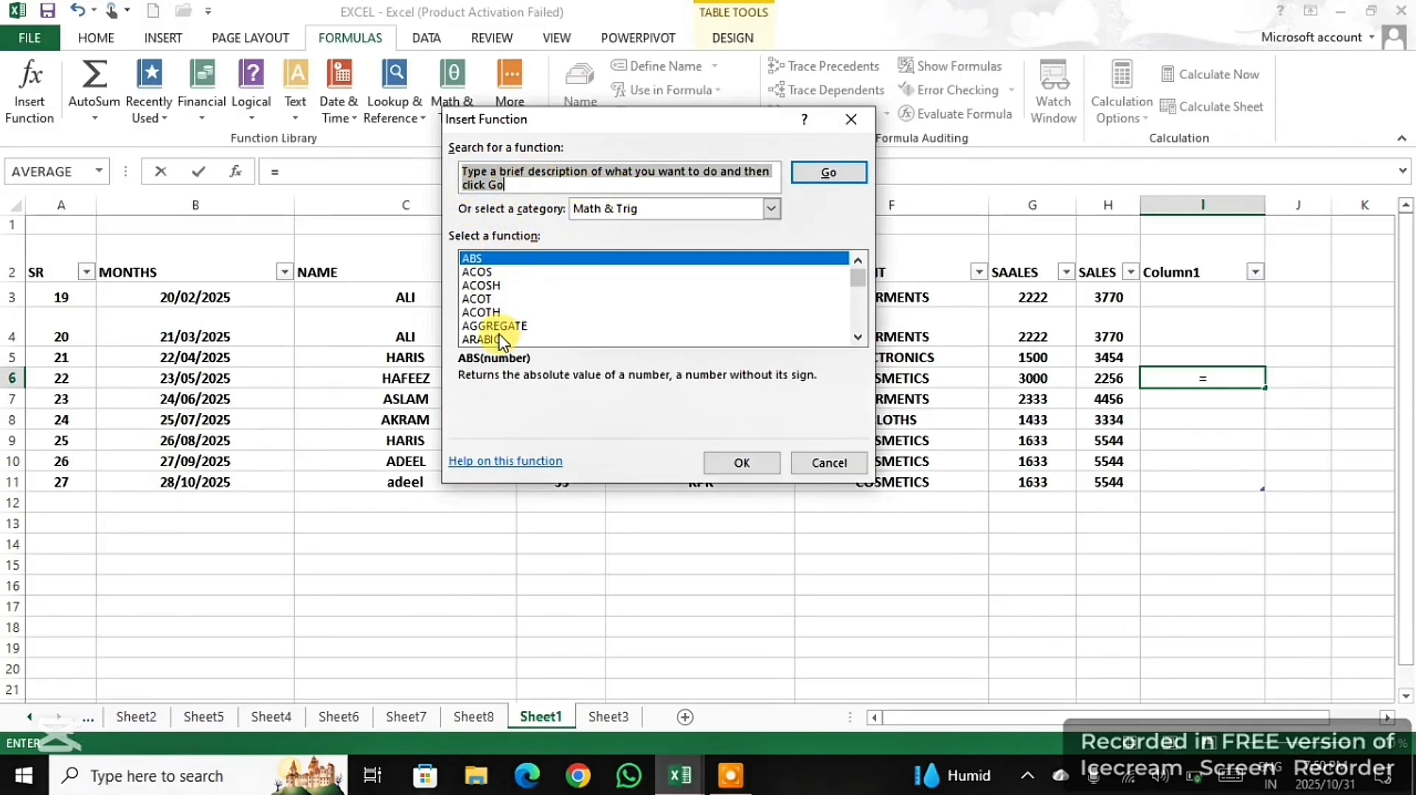
left_click(857, 337)
left_click(857, 337)
left_click(857, 337)
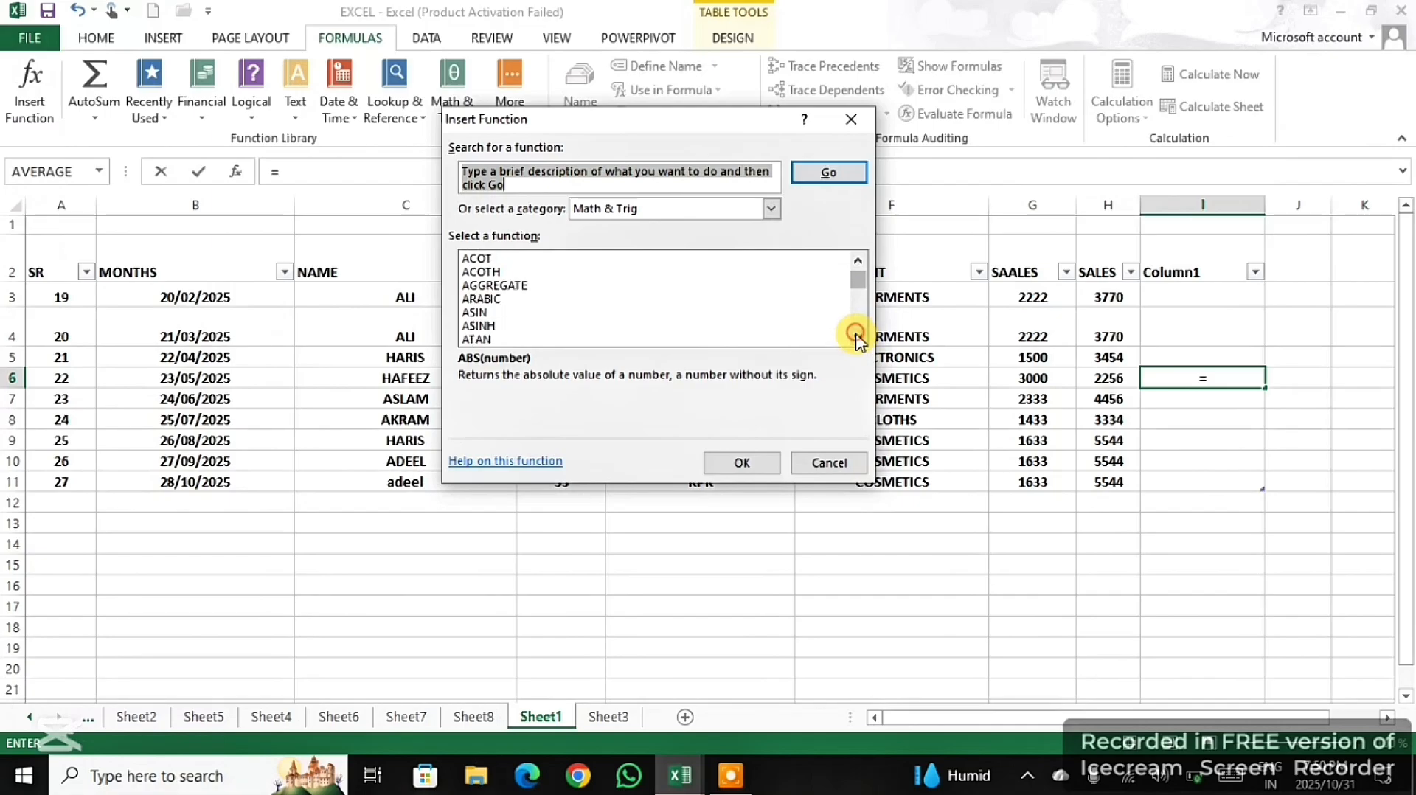
left_click(857, 337)
left_click(856, 337)
left_click(857, 337)
left_click(857, 337)
left_click(857, 337)
left_click(857, 337)
left_click(856, 337)
left_click(856, 337)
left_click(857, 337)
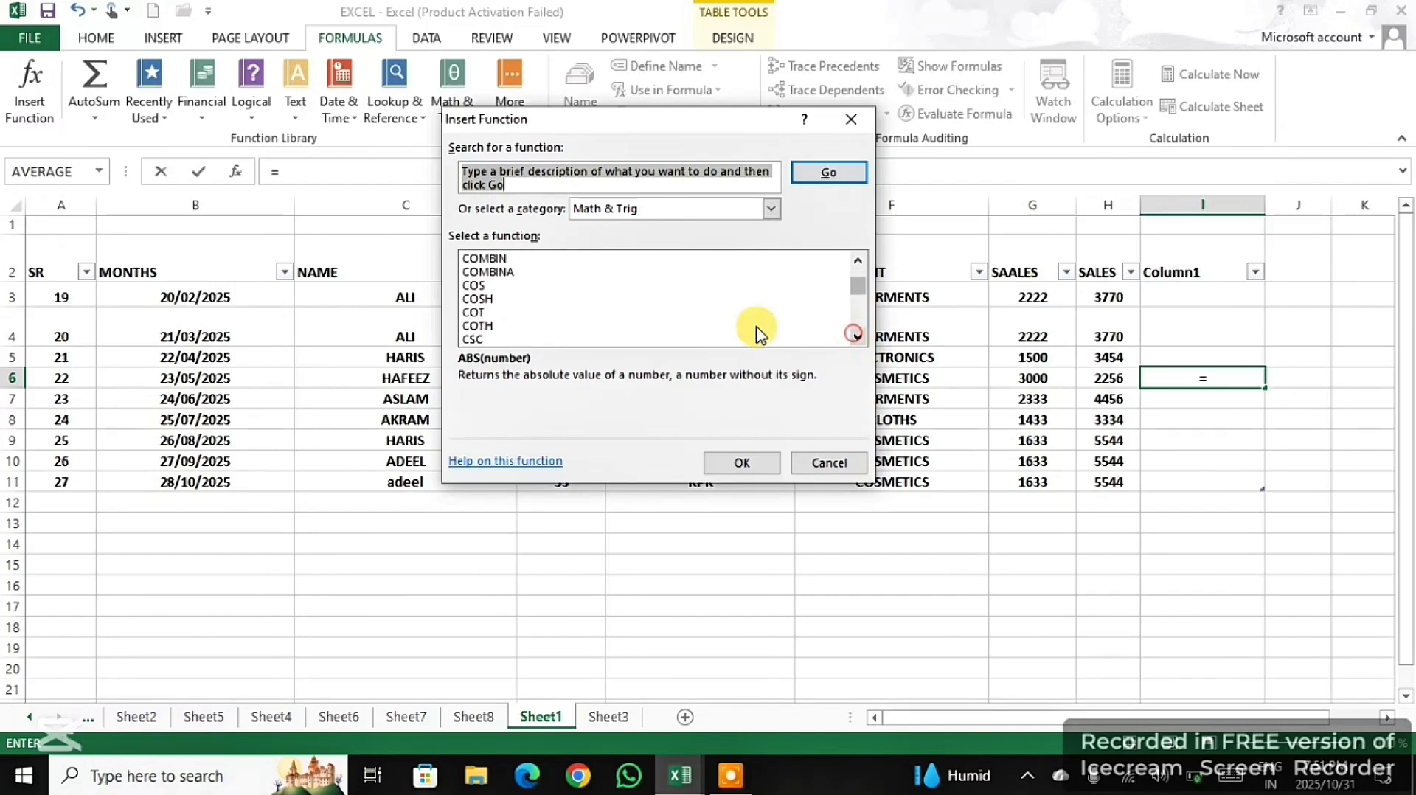
left_click(857, 259)
left_click(857, 260)
left_click(857, 259)
left_click(857, 260)
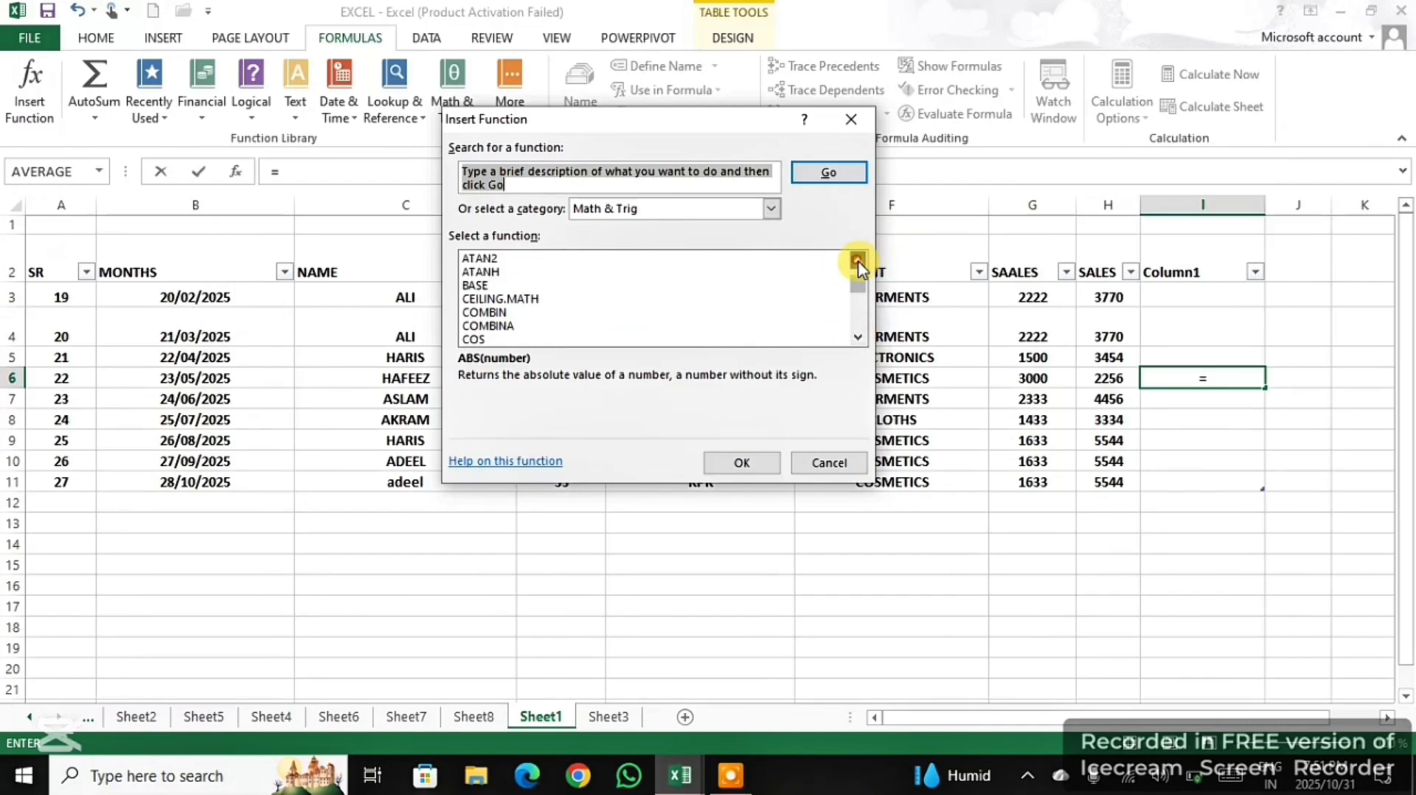
left_click(857, 259)
left_click(857, 259)
left_click(857, 260)
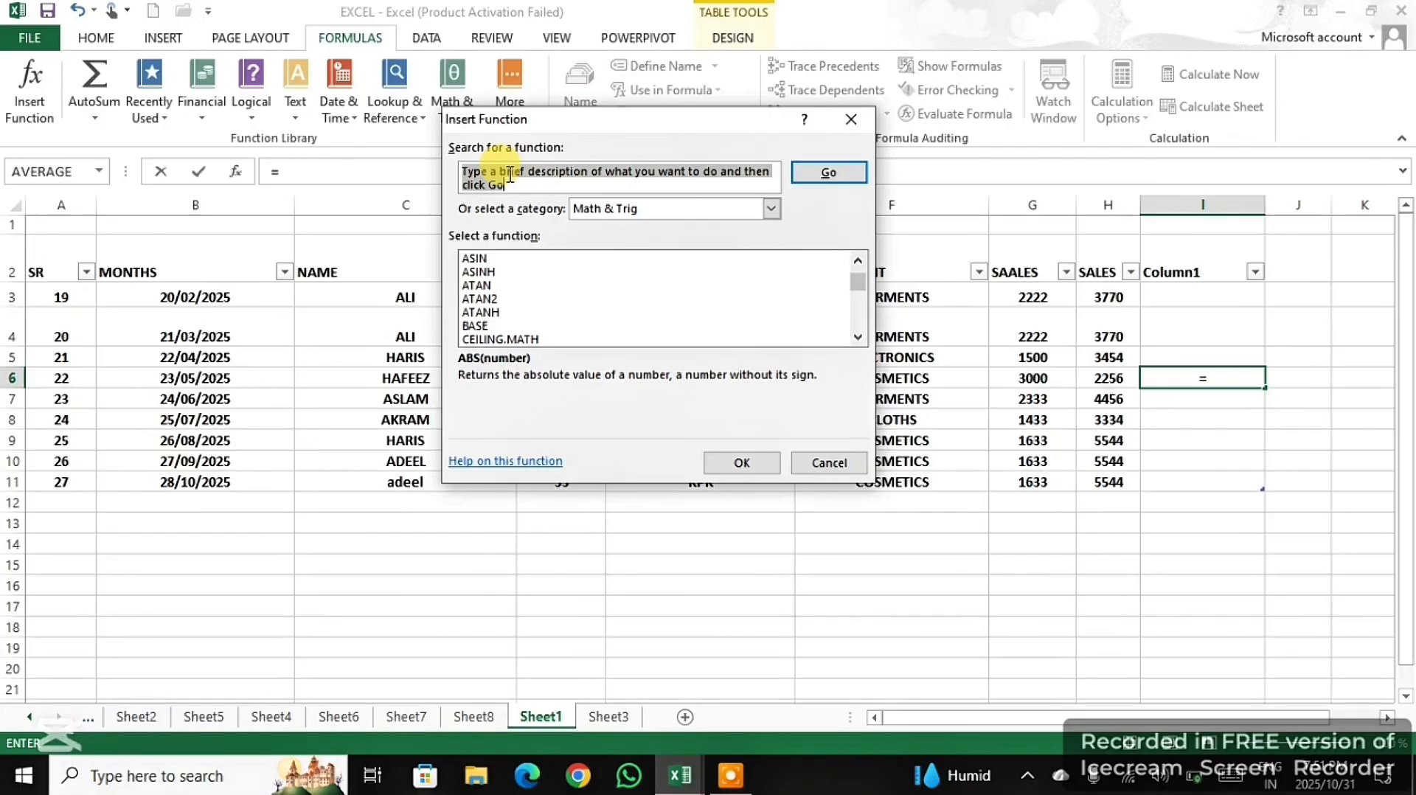
- Search Insert Function for "sum" and enter a SUM of the SALES cells H4 to H11 in cell I6
type("sum")
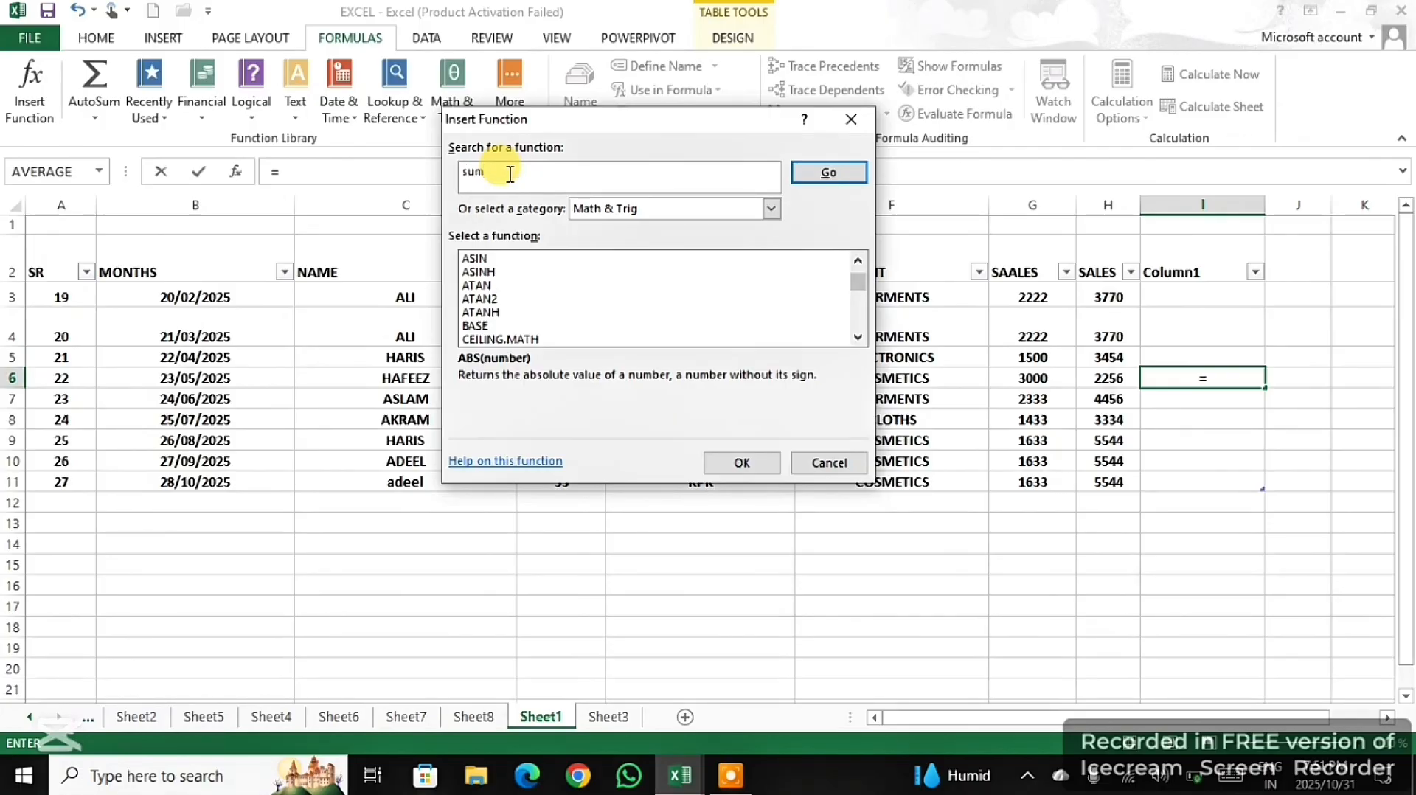
left_click(829, 173)
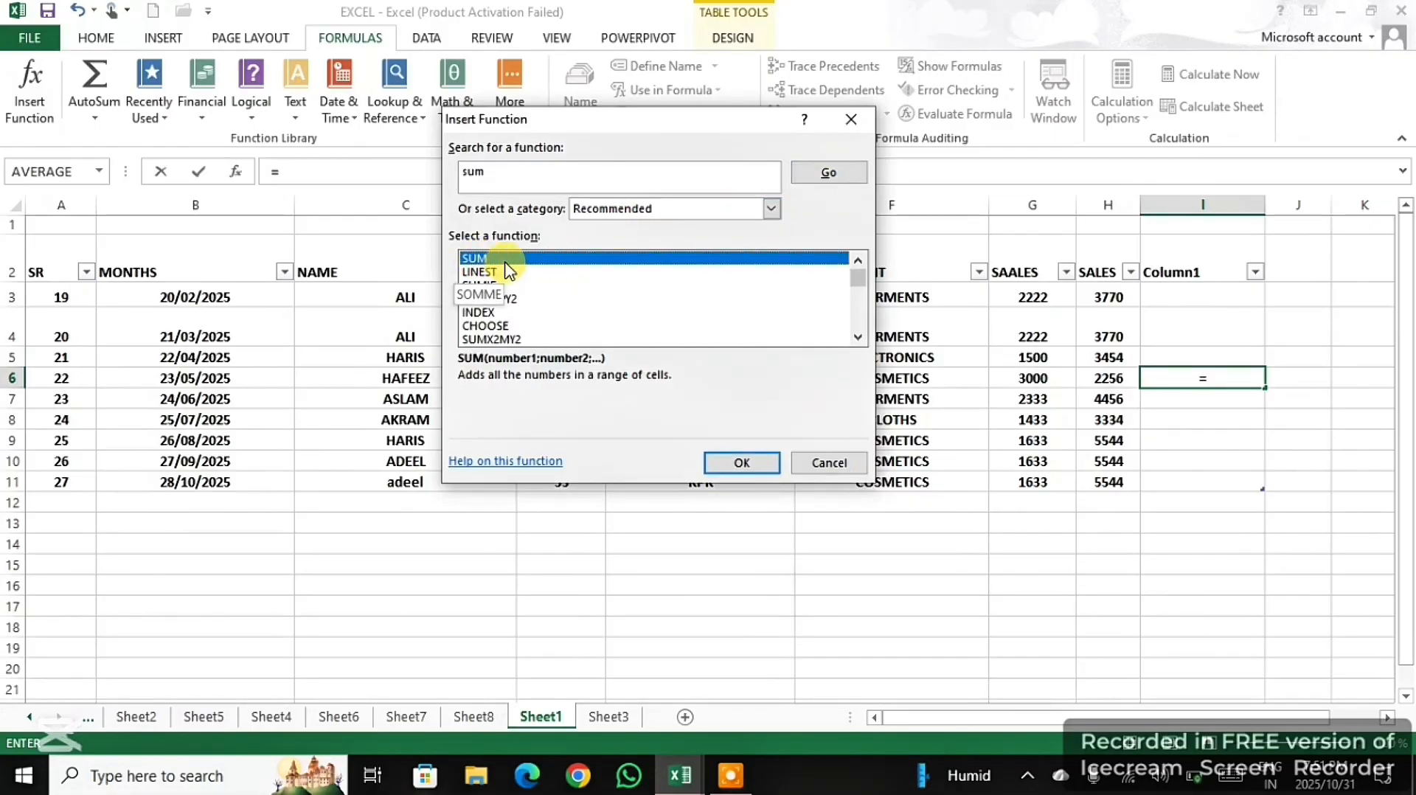
left_click(729, 463)
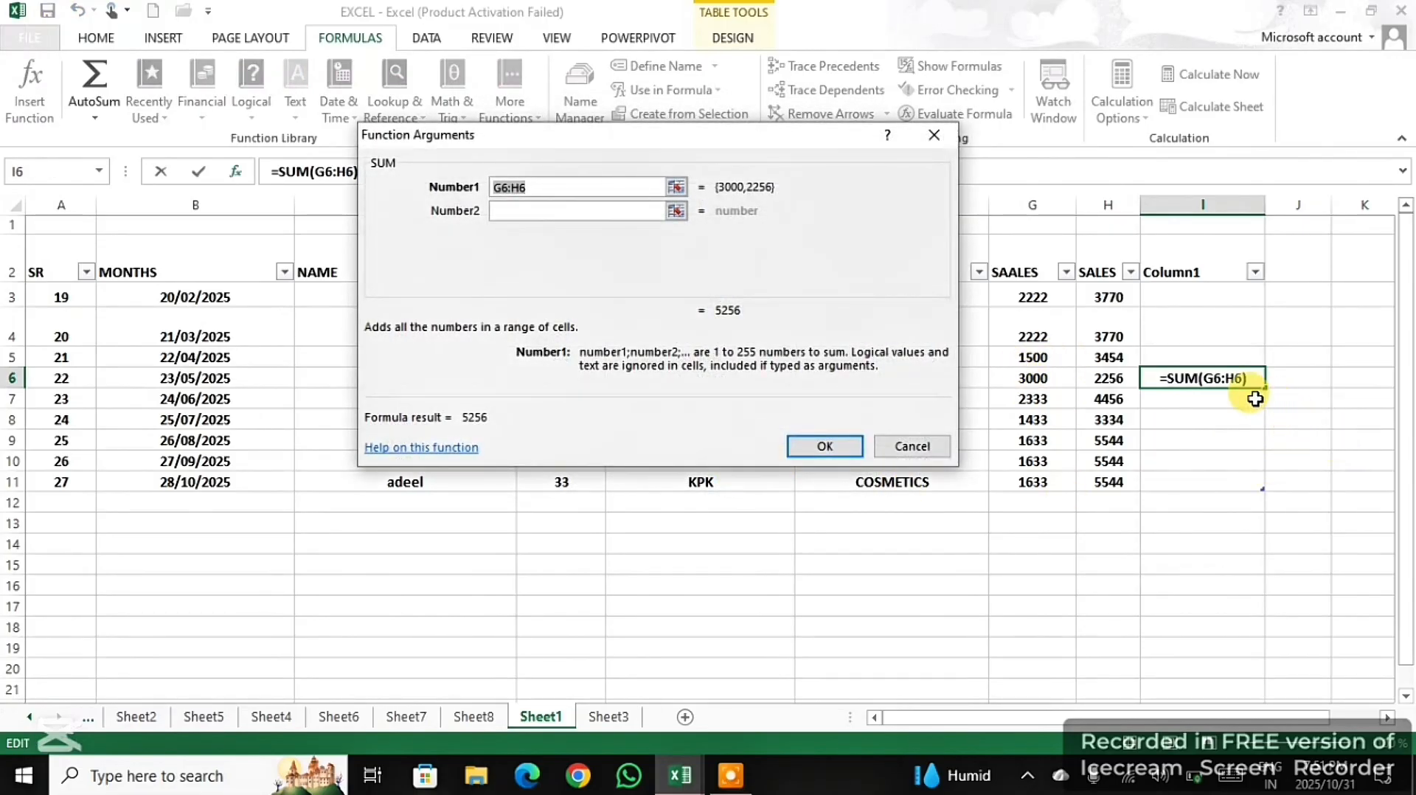
left_click_drag(1101, 320, 1106, 368)
left_click_drag(1118, 418, 1114, 467)
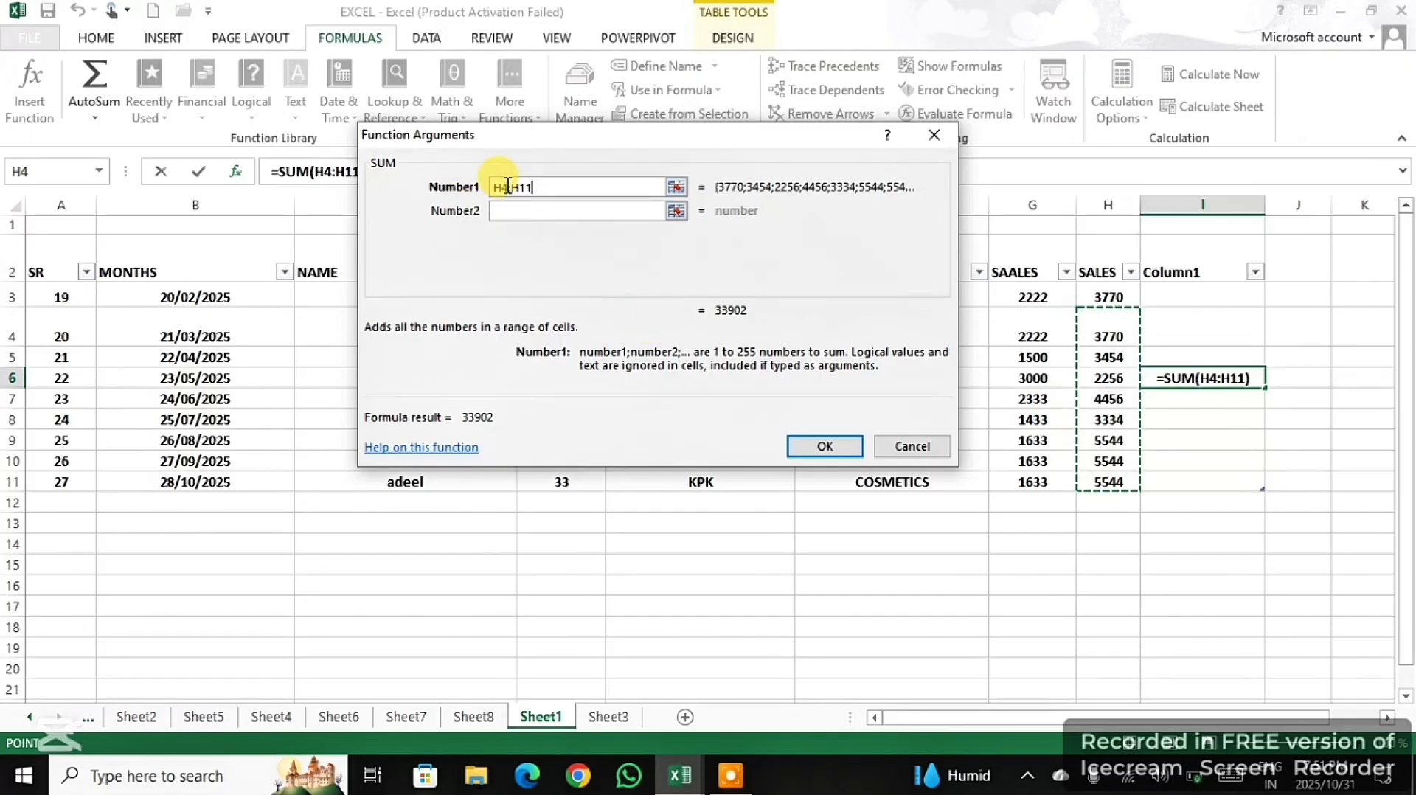
left_click(824, 444)
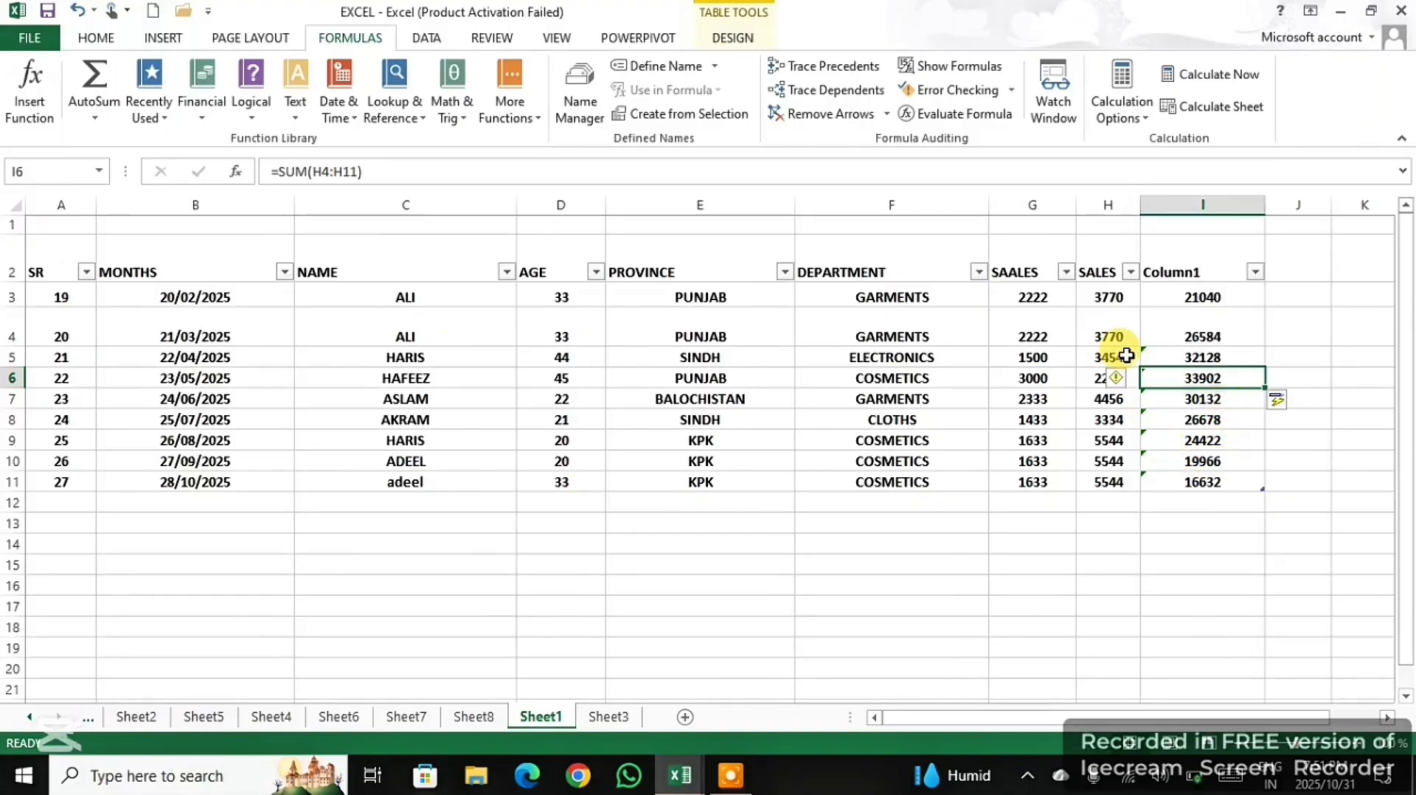
- Clear the SUM formulas from cells I3 to I11, leaving the function's arguments as they are
left_click(31, 103)
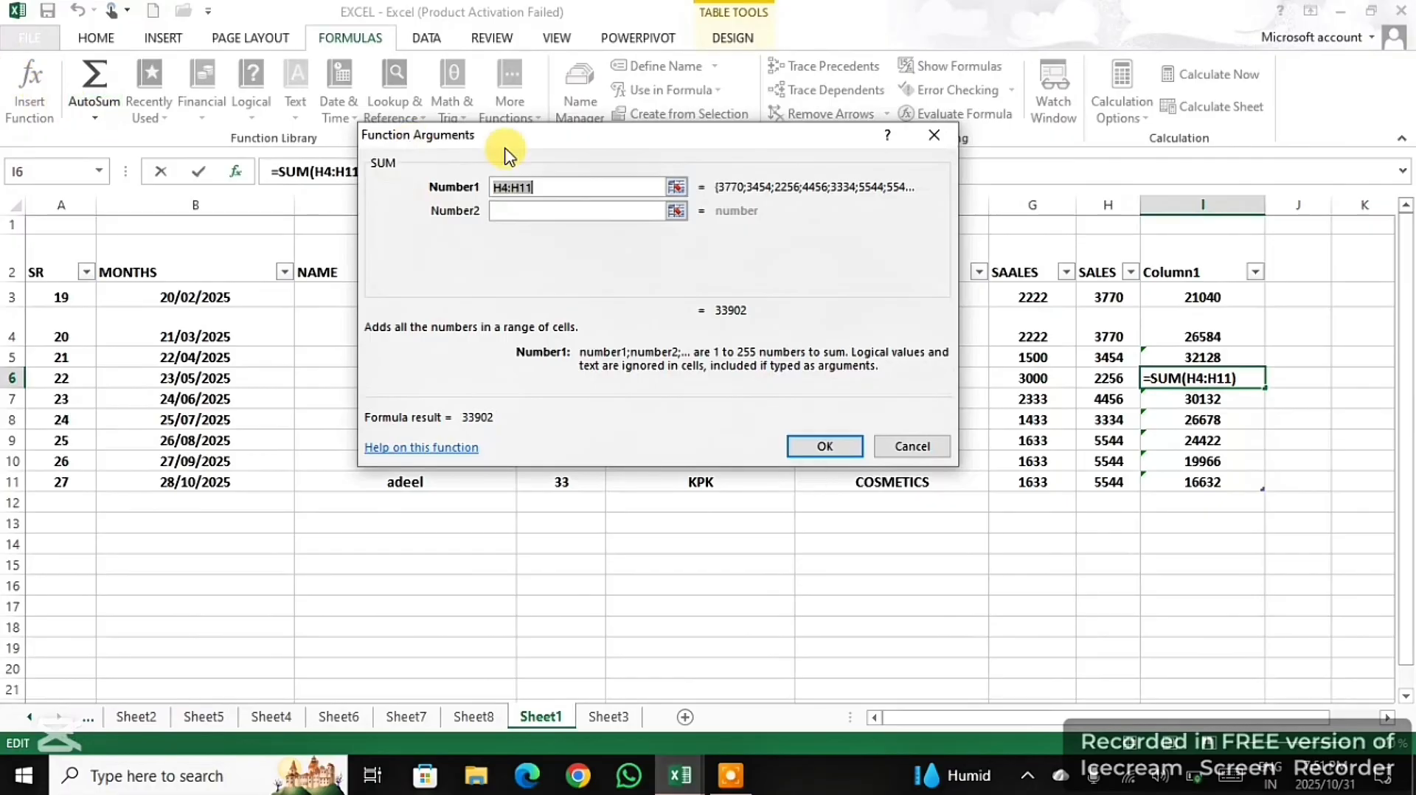
left_click(826, 446)
left_click(1315, 537)
left_click_drag(1242, 515, 1170, 303)
key("Delete")
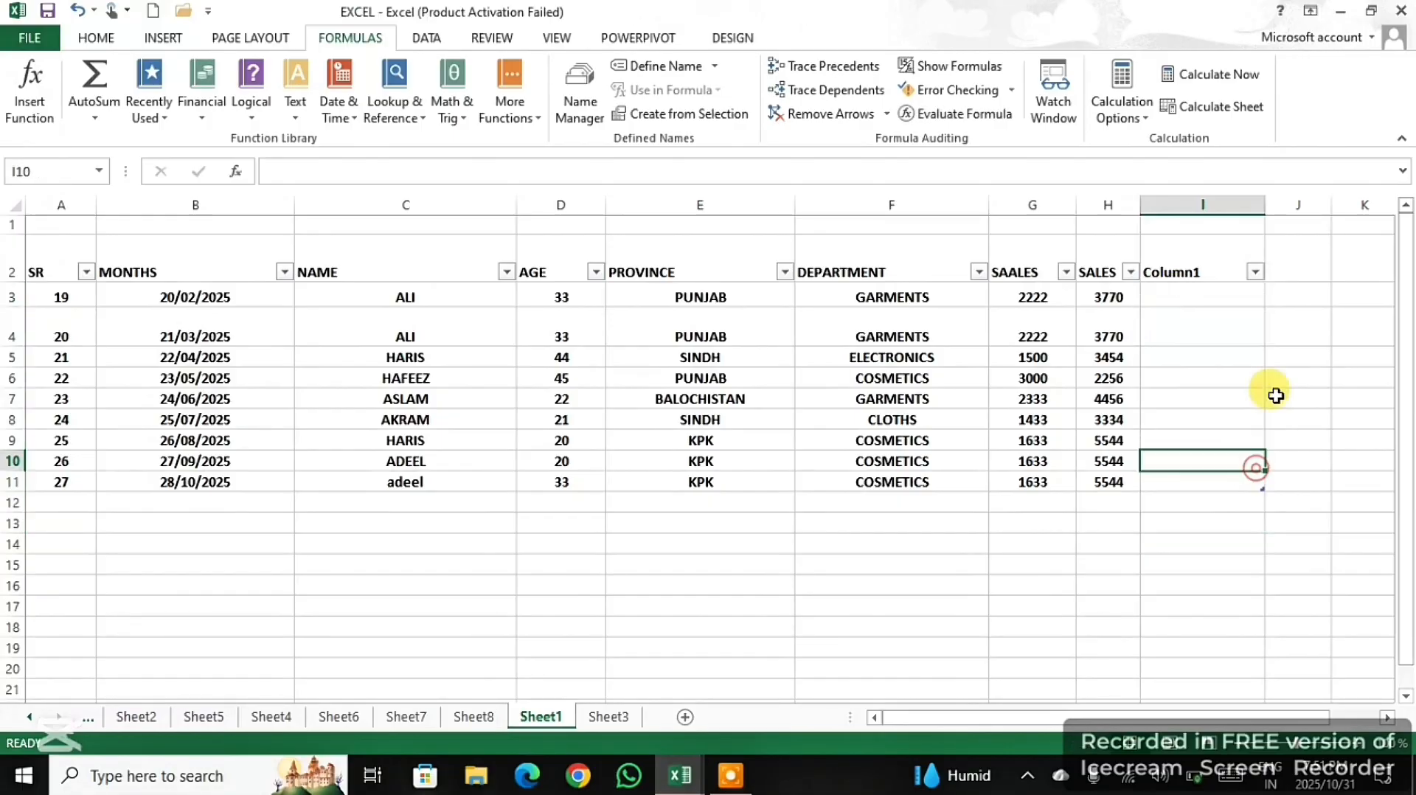
- Search Insert Function for "average" and enter an AVERAGE of the SALES cells H4 to H11 in cell J3
left_click(1284, 302)
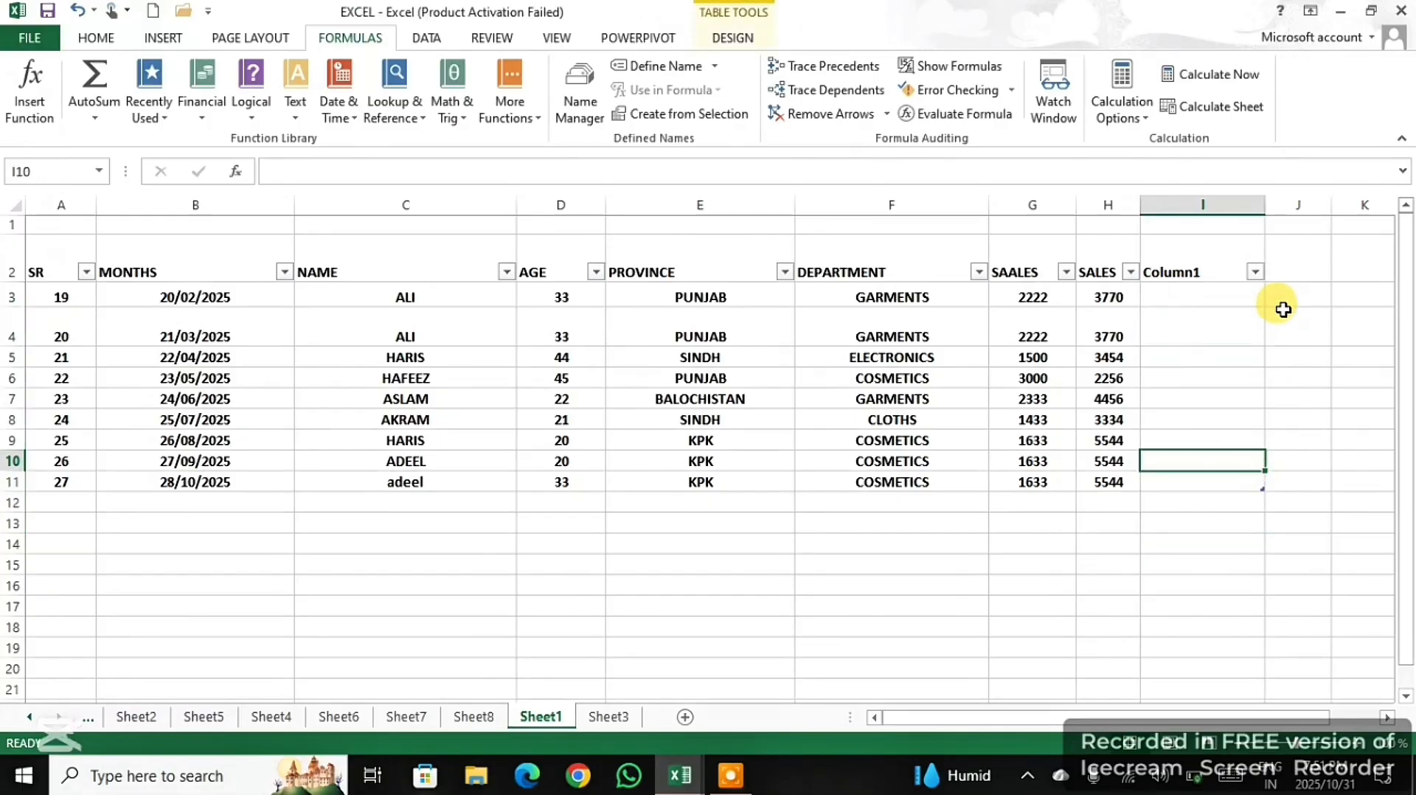
left_click(32, 86)
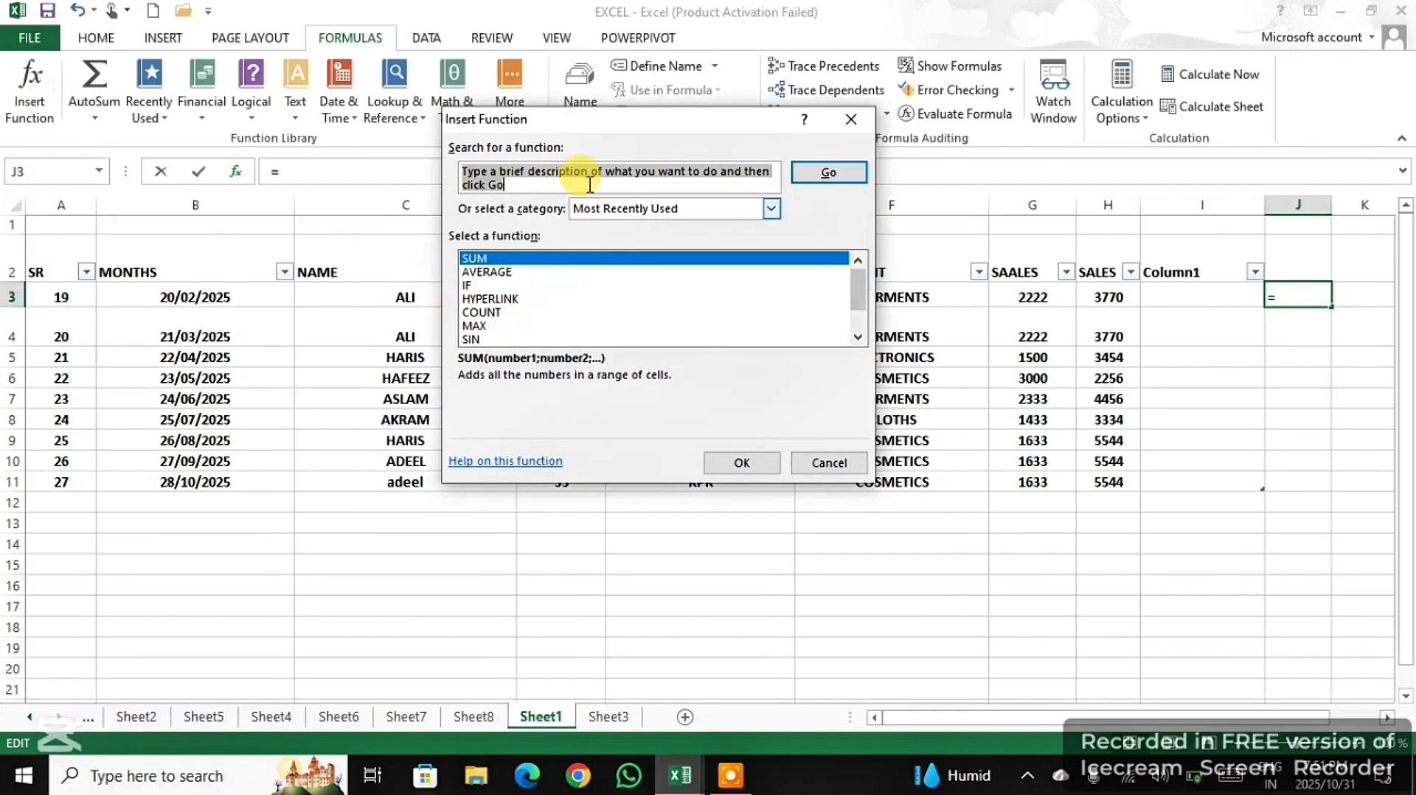
left_click(576, 172)
left_click_drag(542, 175, 460, 168)
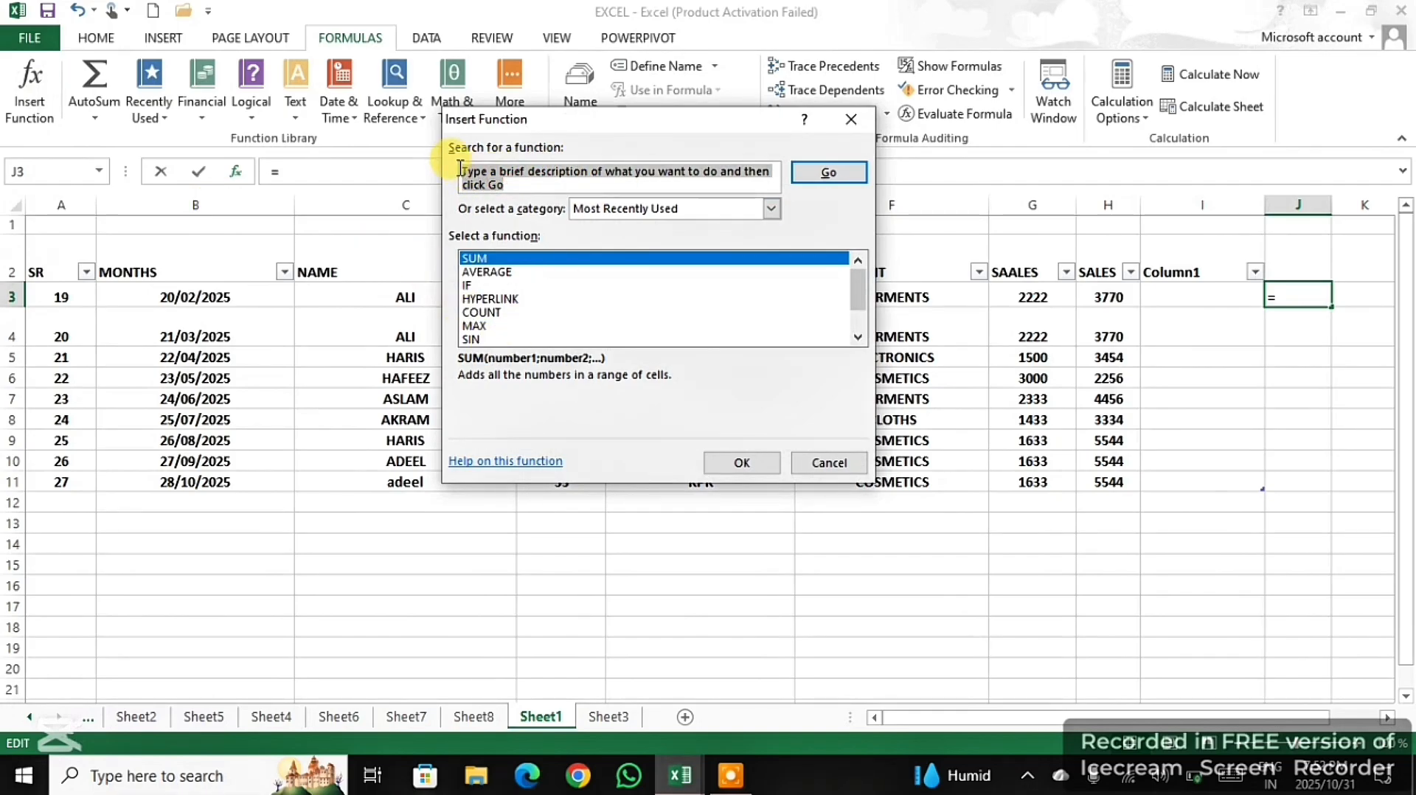
key("BackSpace")
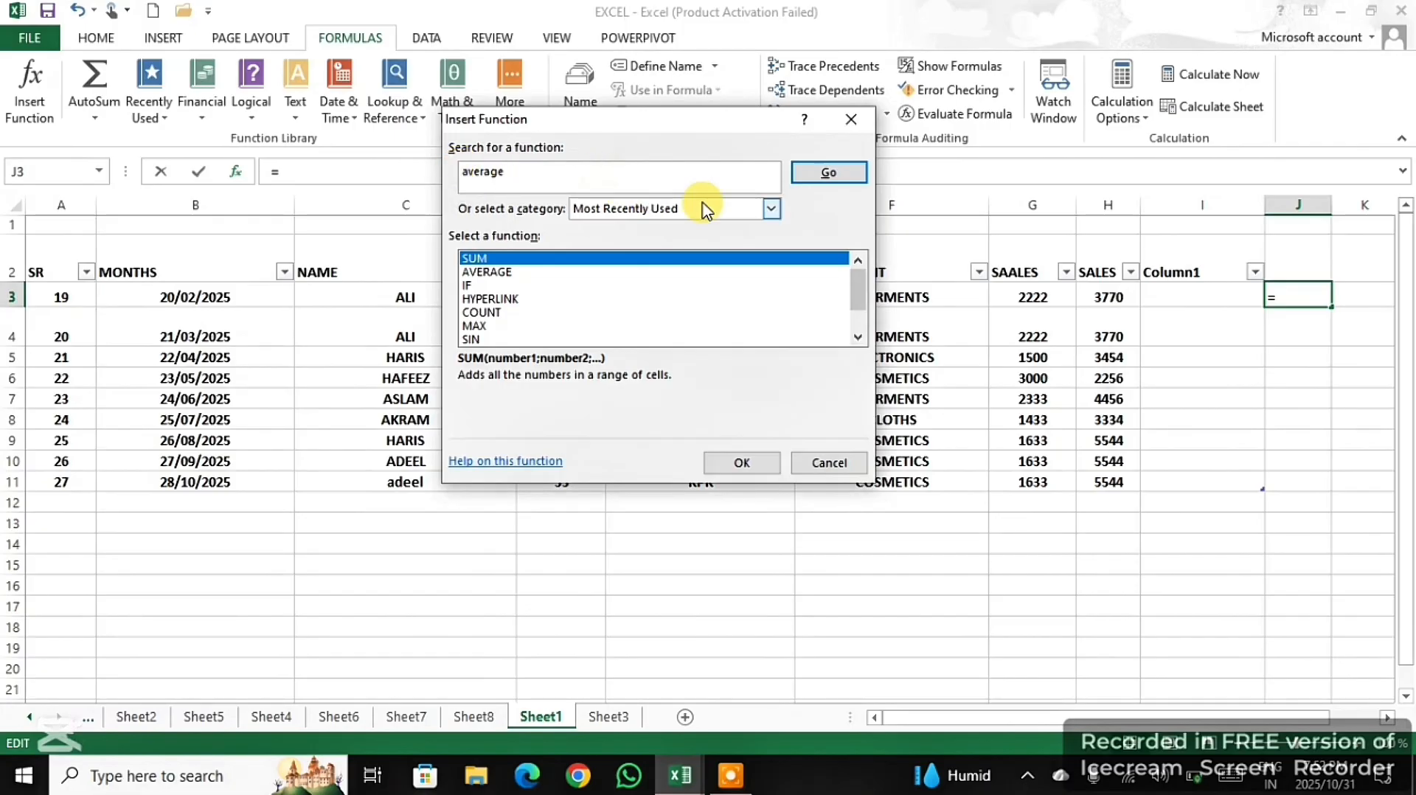
left_click(810, 175)
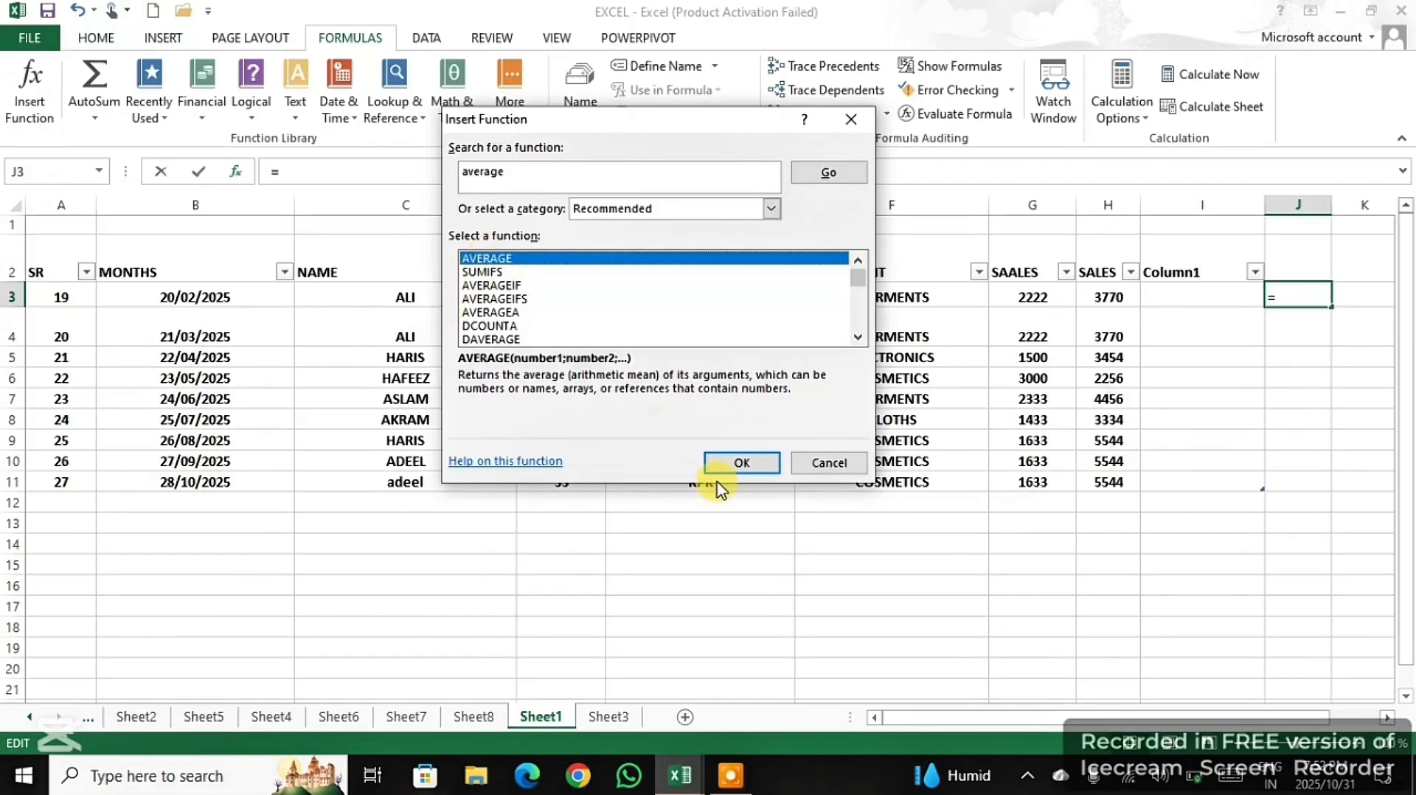
left_click(735, 464)
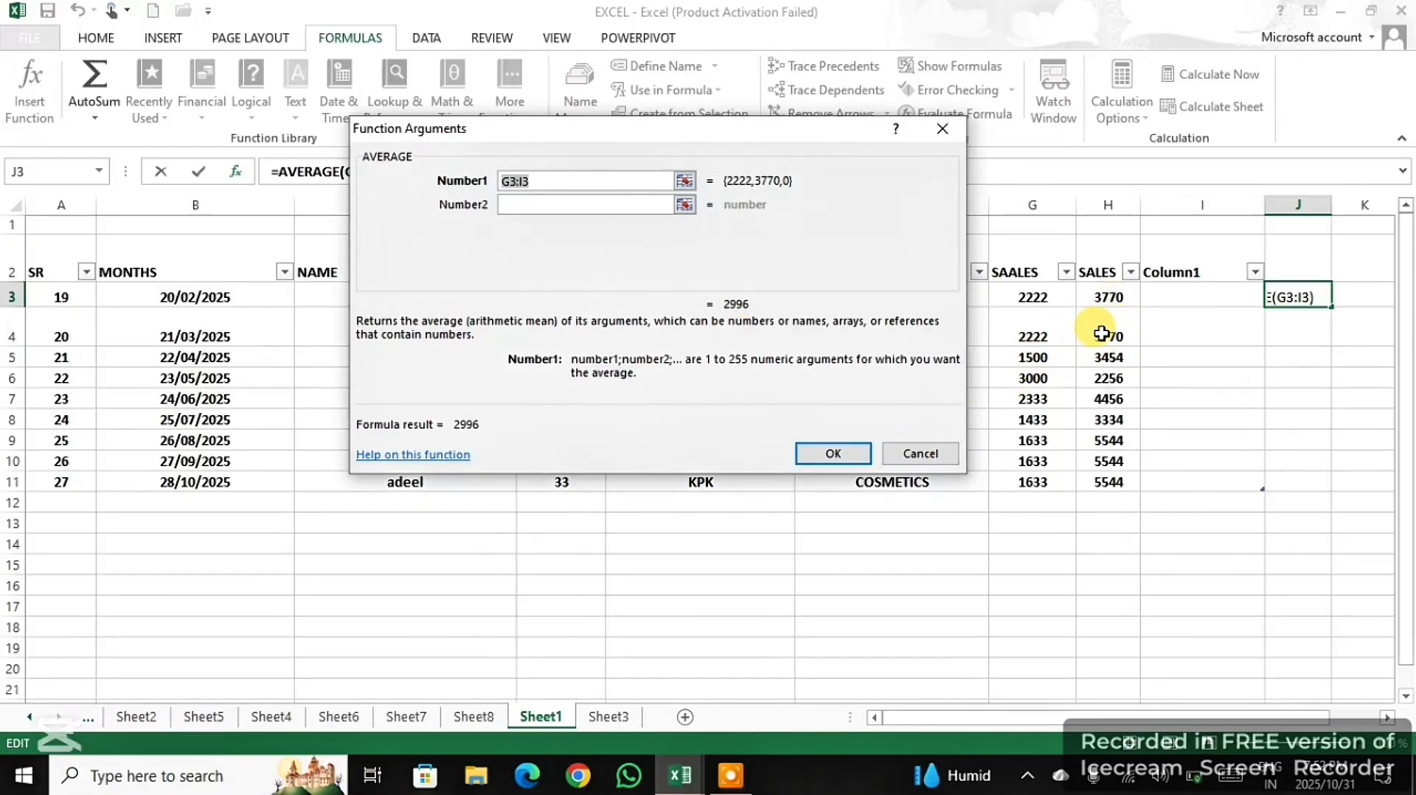
left_click_drag(1101, 333, 1119, 470)
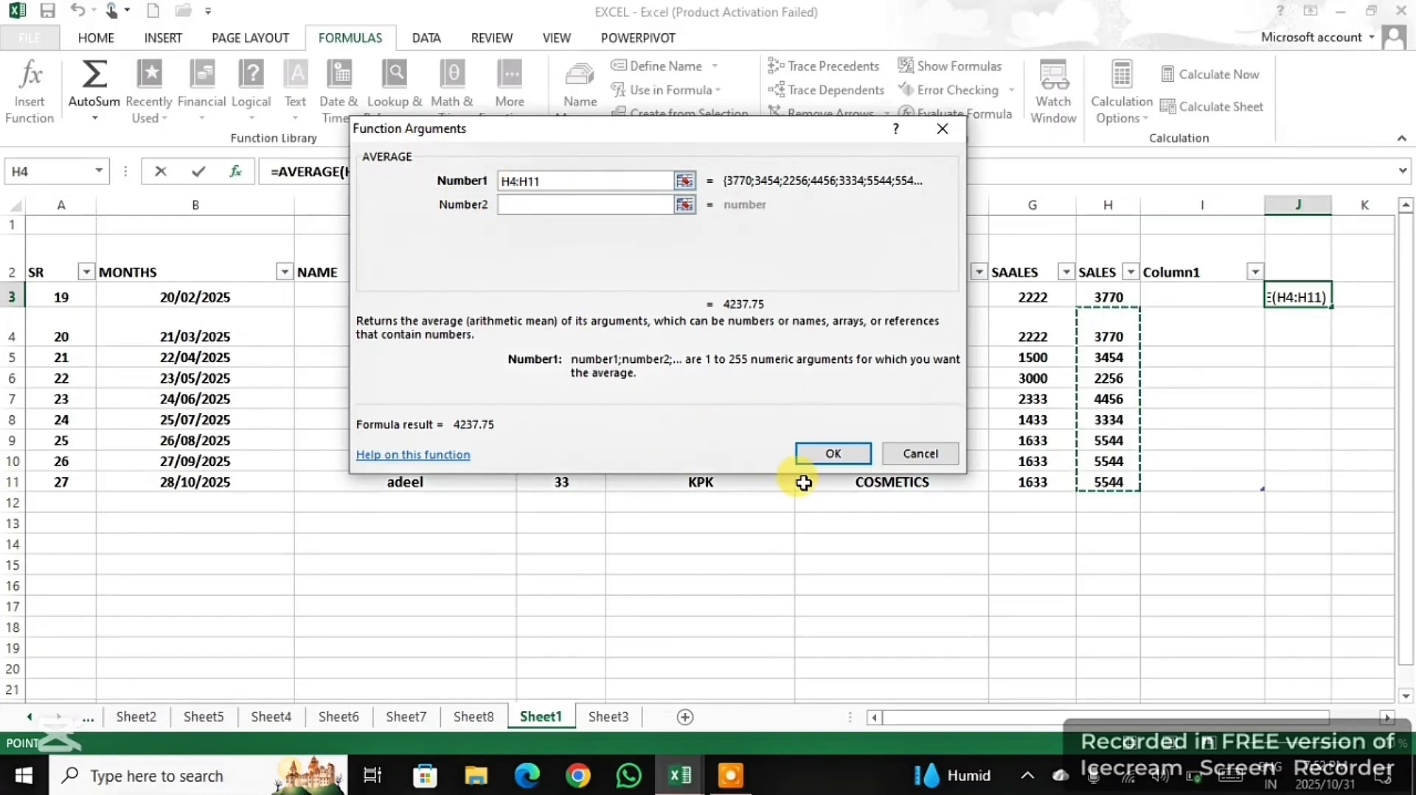
left_click(838, 457)
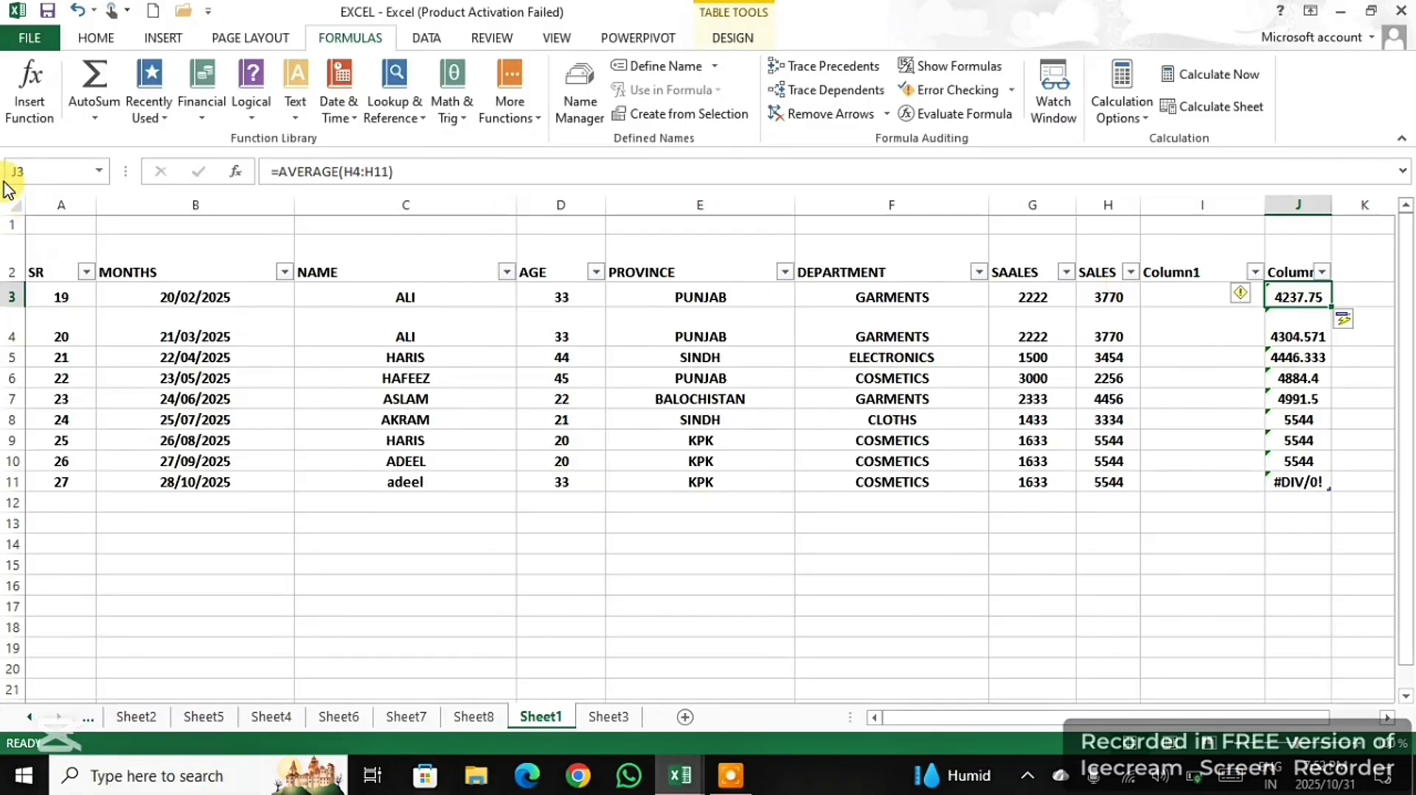
- Clear the AVERAGE formulas from cells J3 to J11
left_click(38, 96)
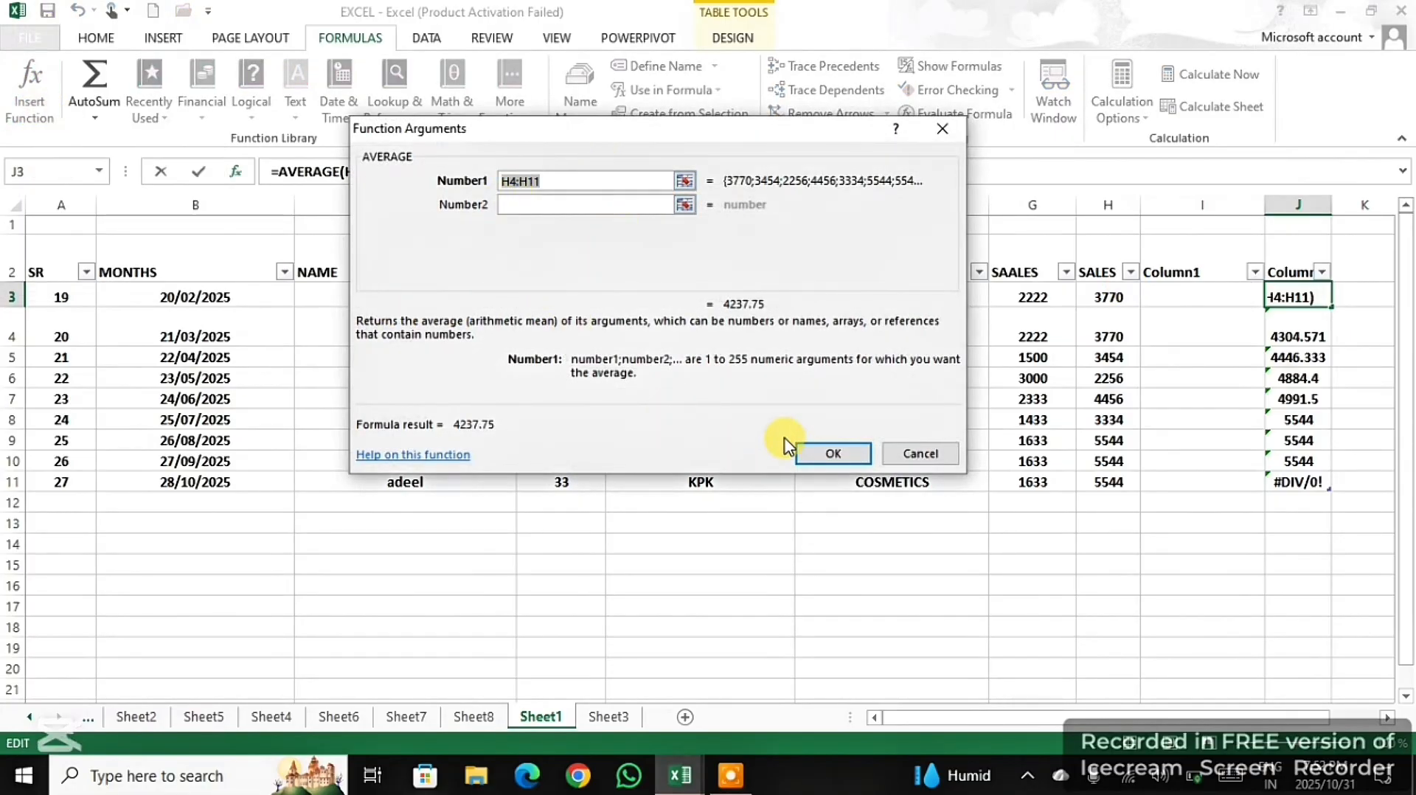
left_click(835, 451)
left_click_drag(1298, 308, 1301, 488)
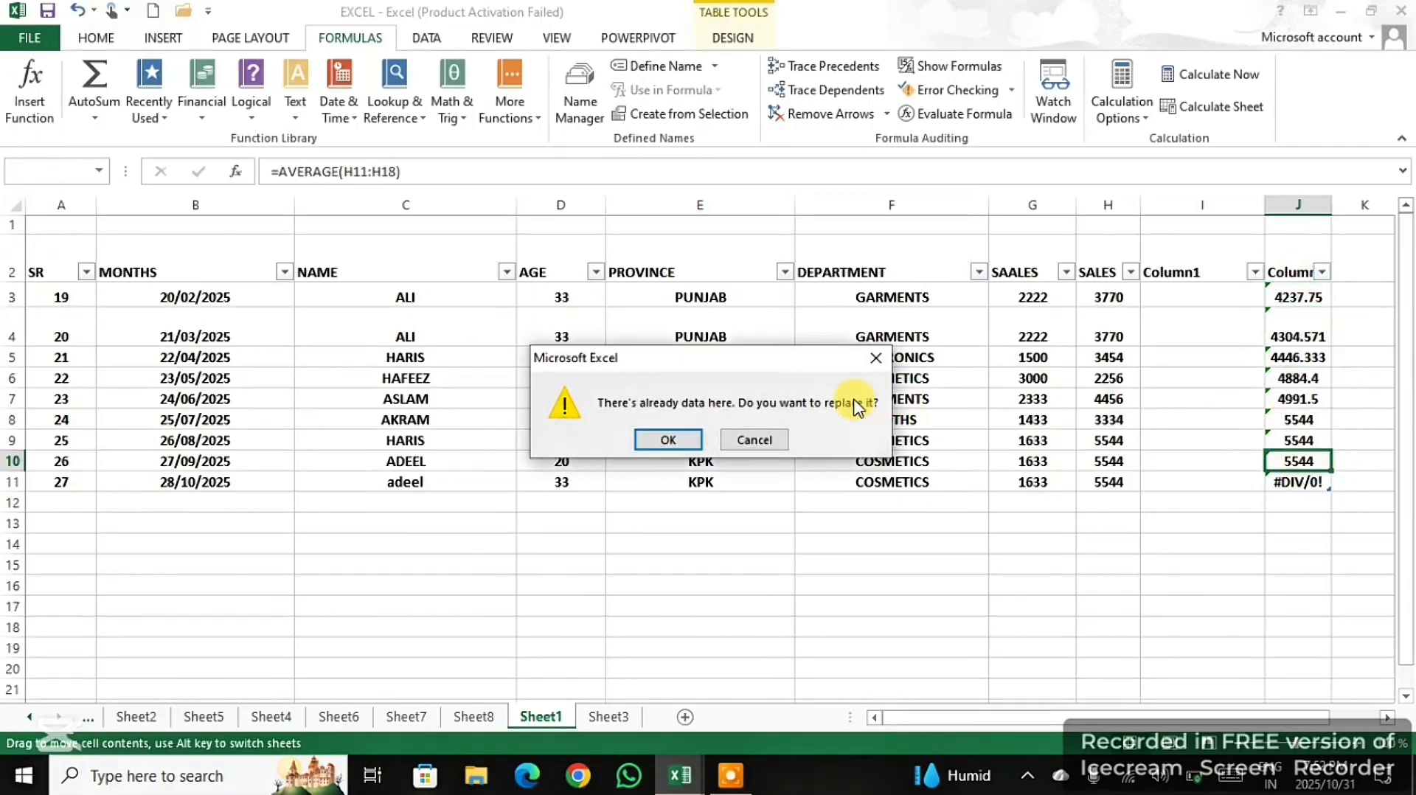
left_click(750, 438)
left_click_drag(1275, 501, 1276, 305)
key("Delete")
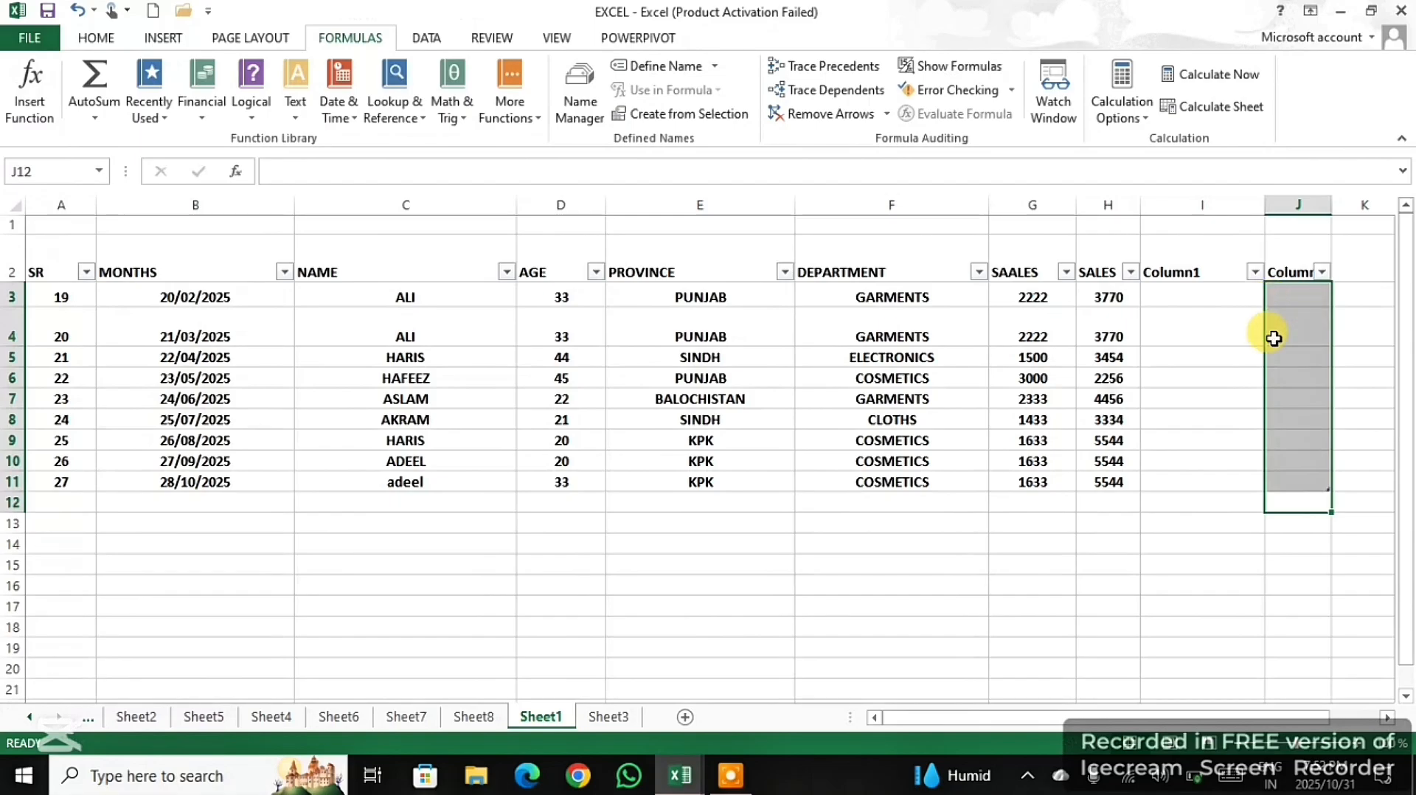
- Search Insert Function for "max" and choose the MAX function for a formula in cell I16
left_click_drag(1187, 585, 1184, 565)
left_click(25, 69)
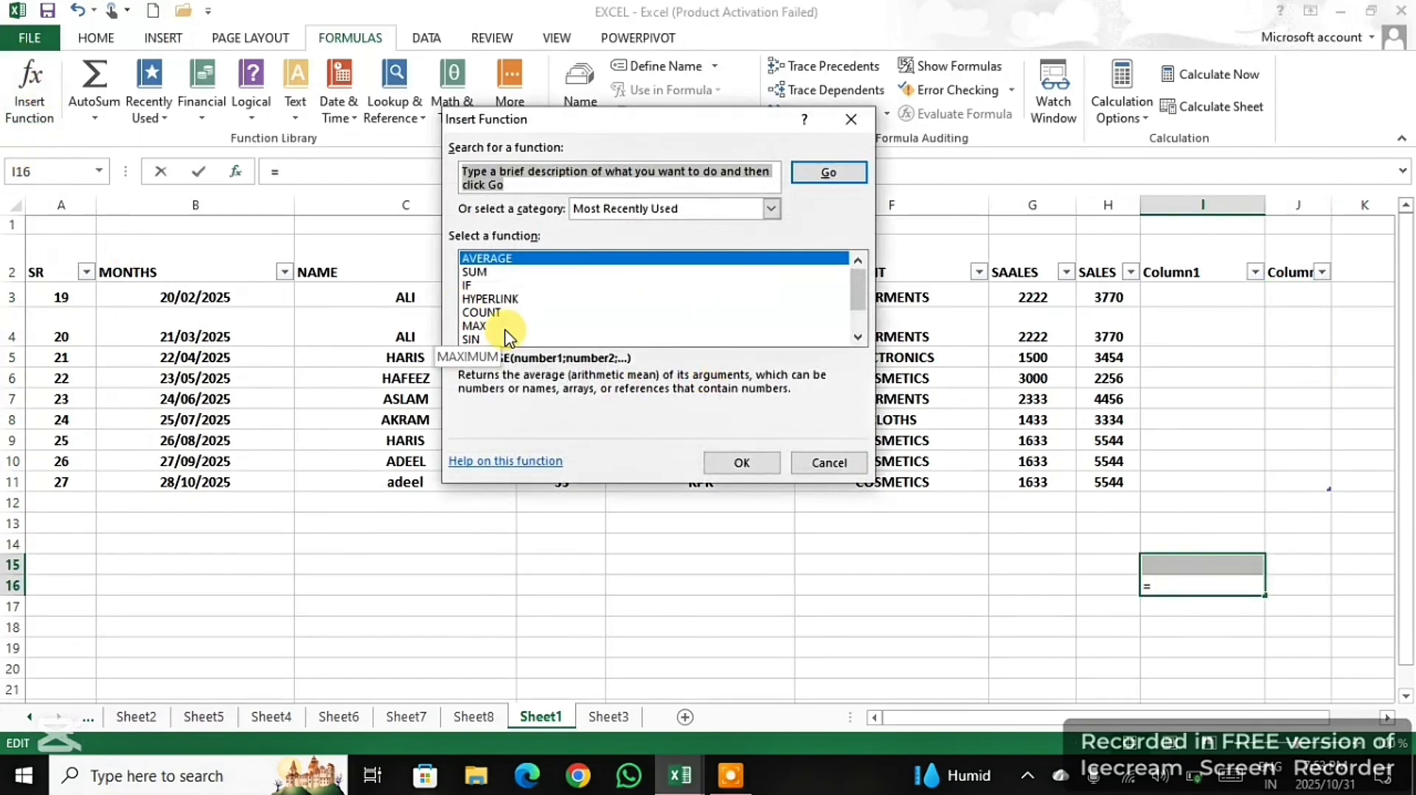
left_click(857, 338)
left_click(857, 338)
left_click(857, 338)
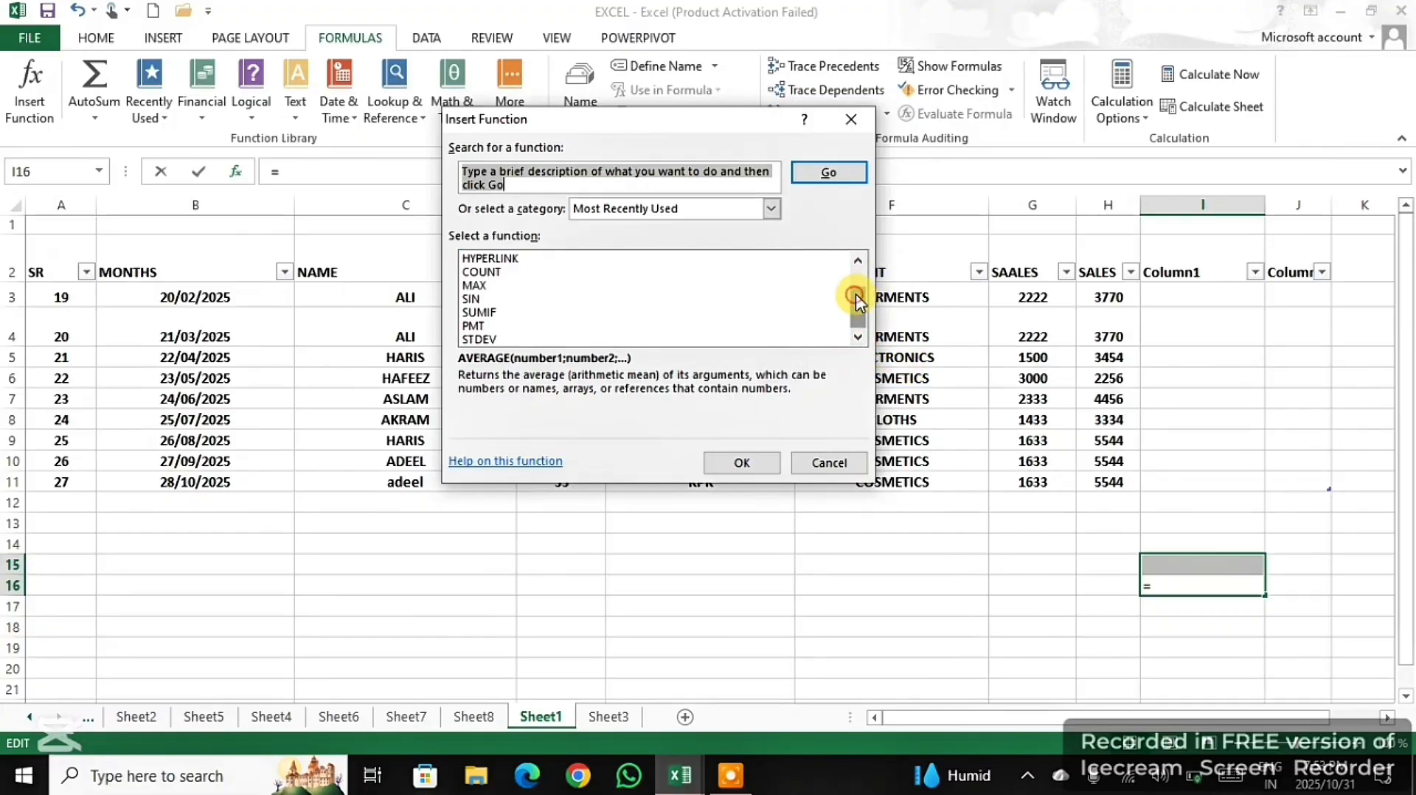
left_click_drag(856, 300, 855, 263)
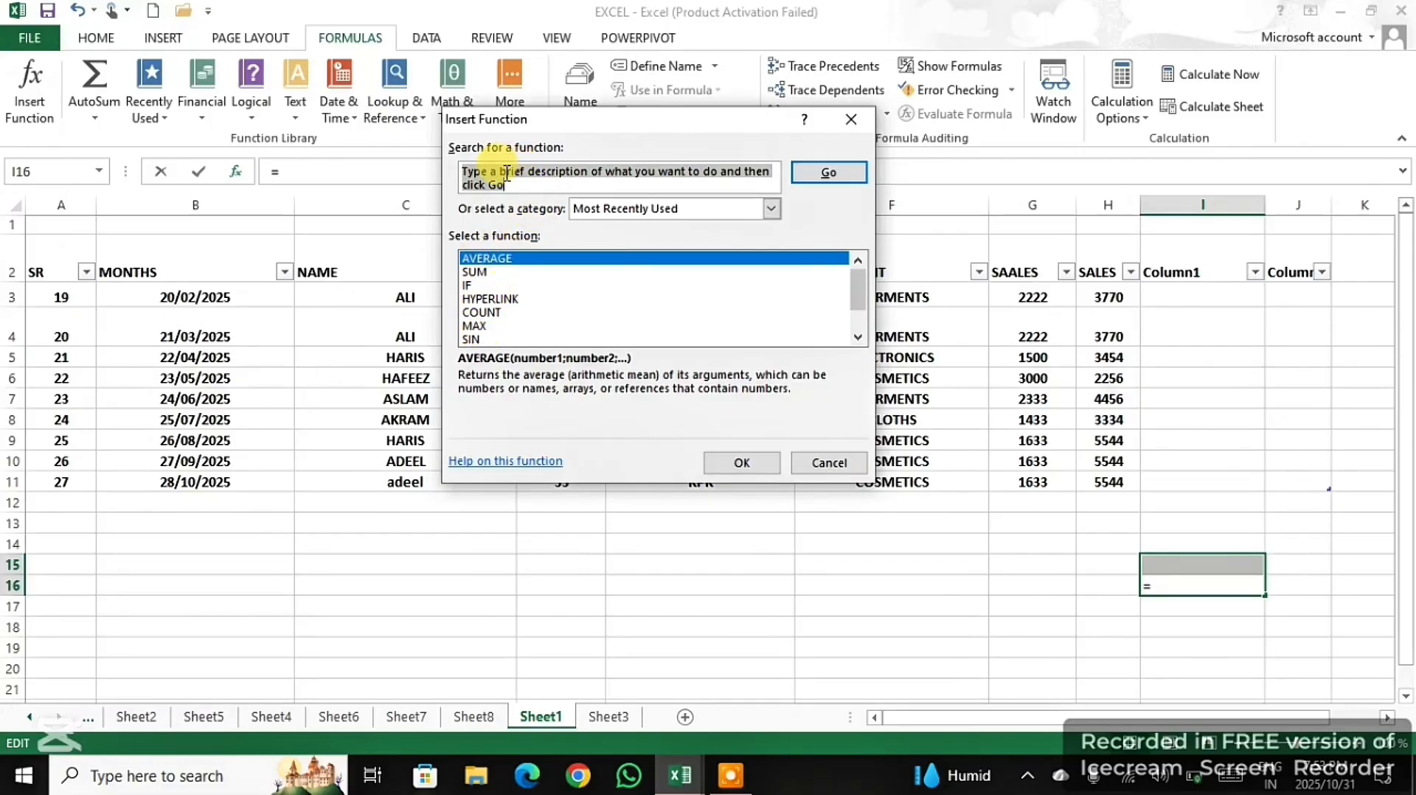
left_click(481, 326)
left_click(588, 174)
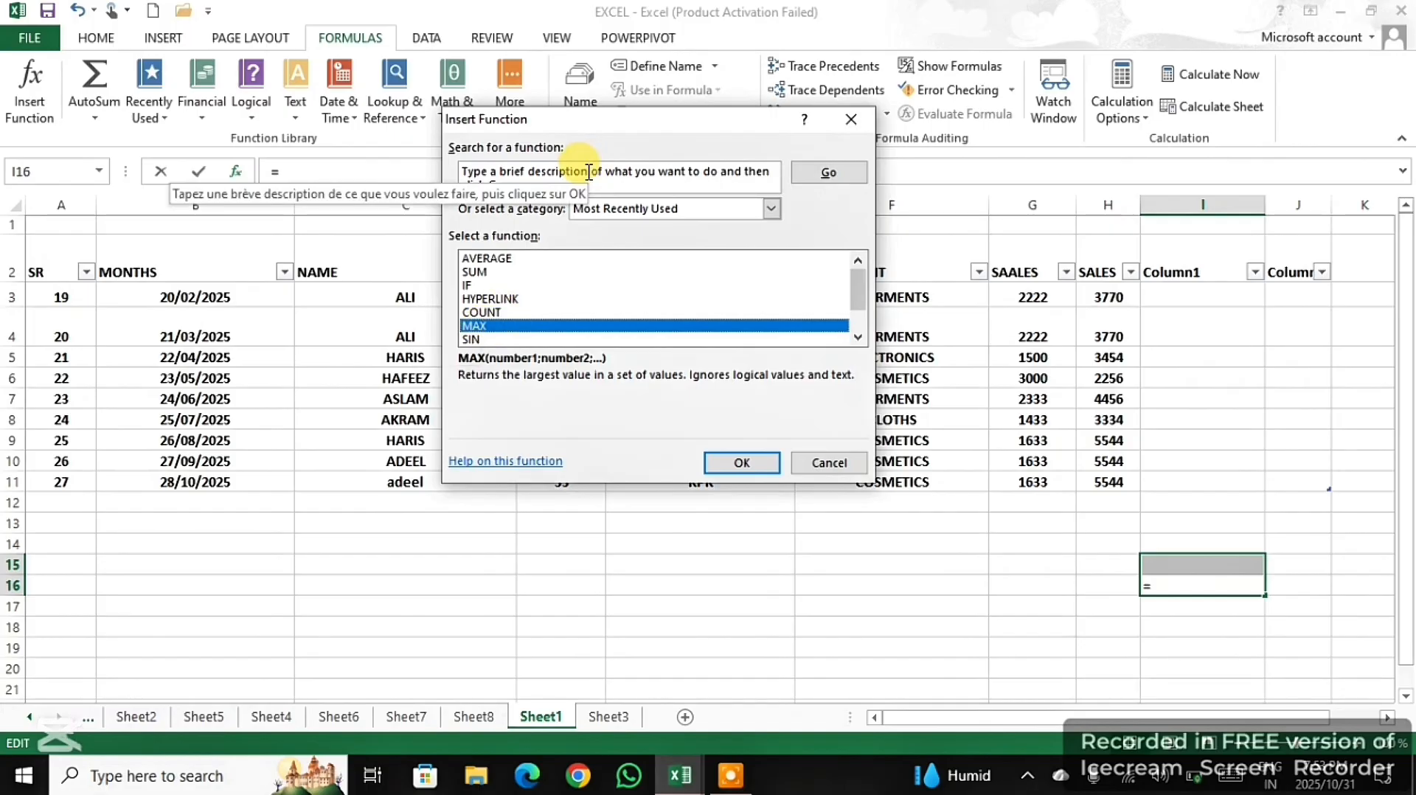
type("max")
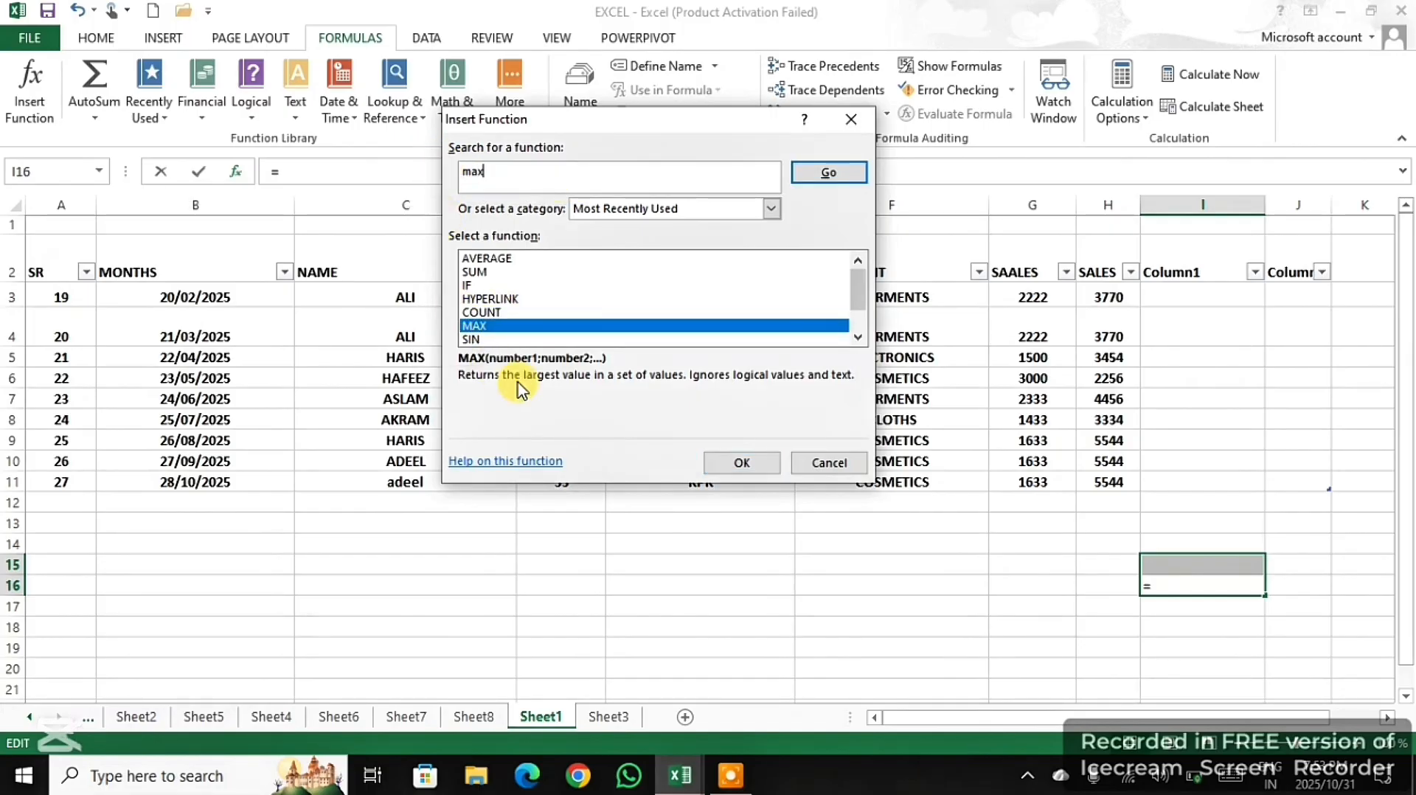
left_click(828, 173)
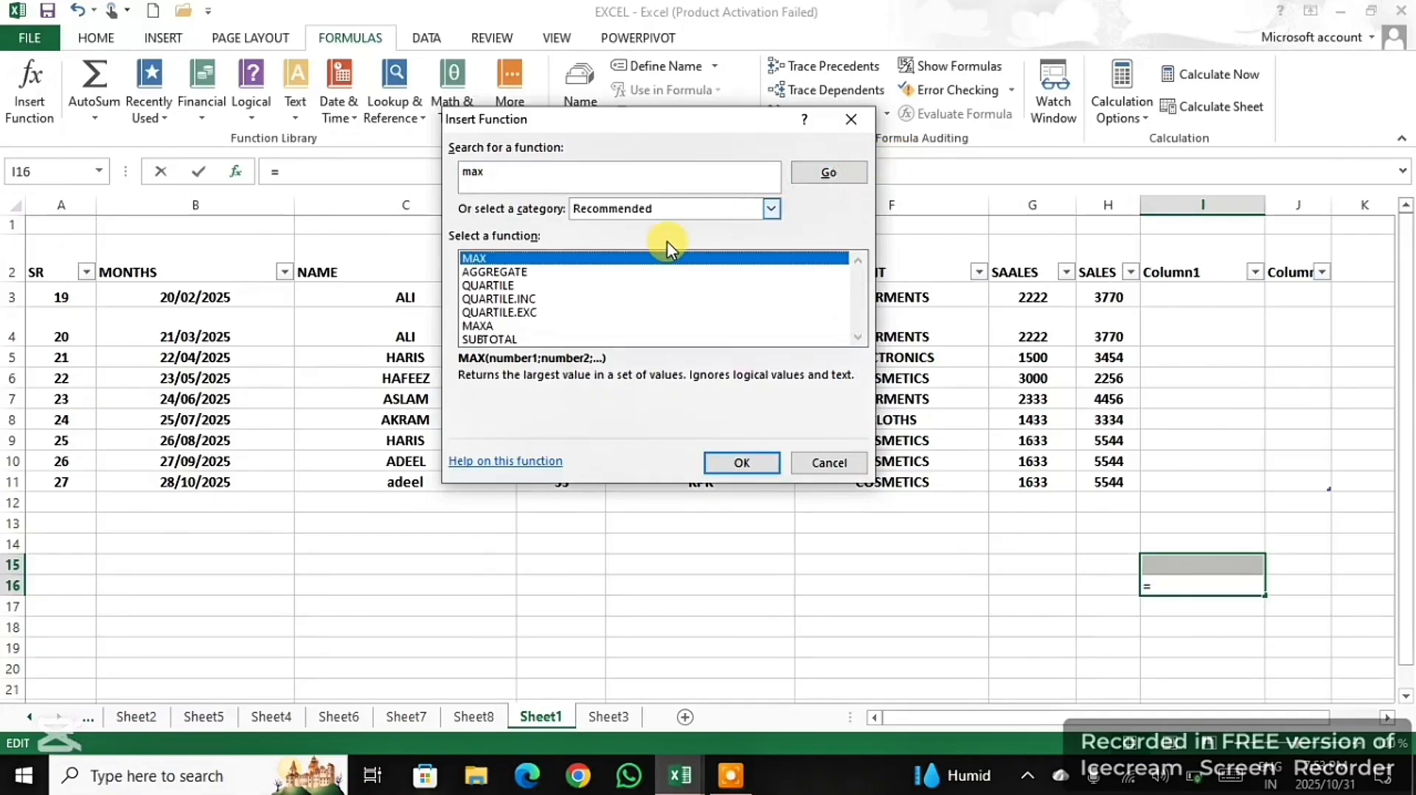
left_click(734, 464)
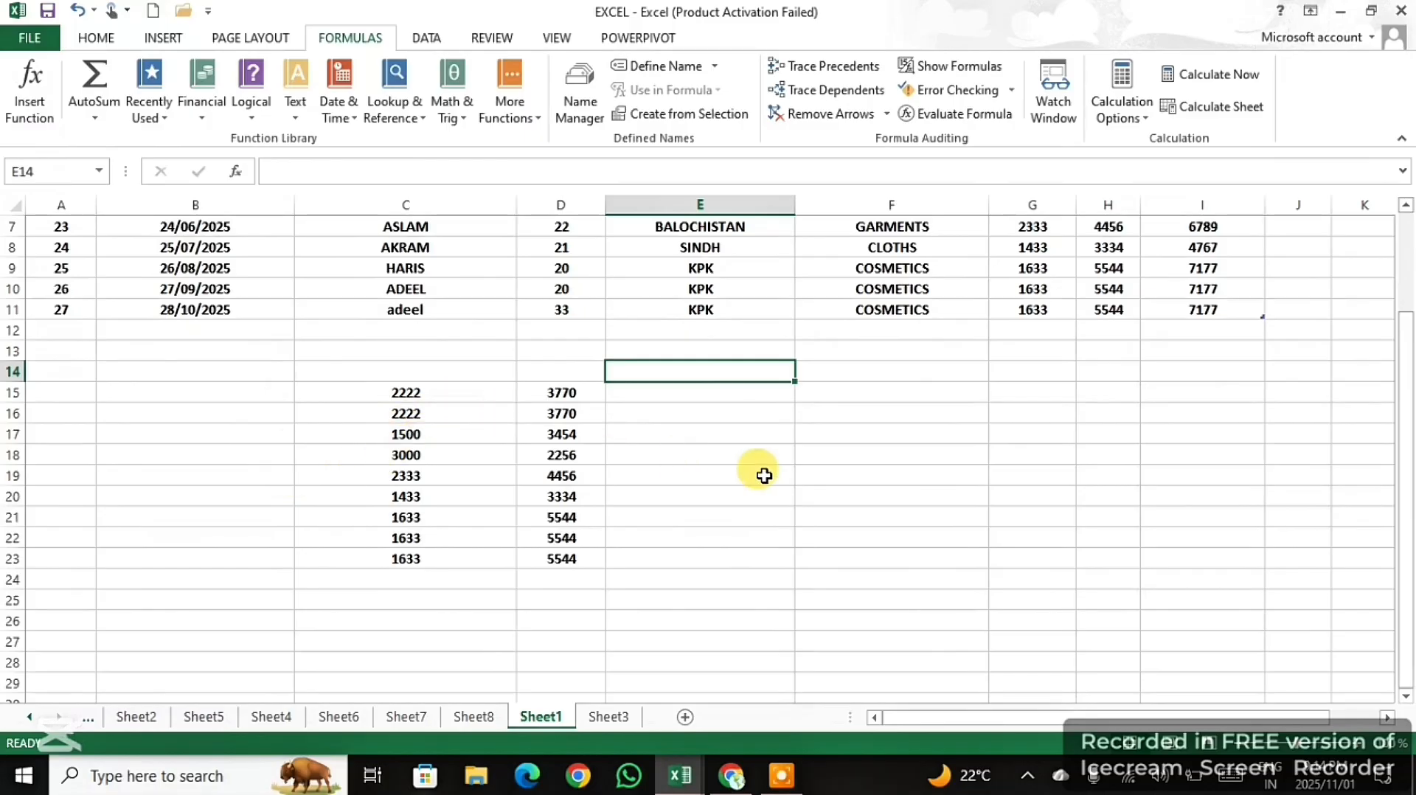
- Fill cells E15 to E23 with AutoSum SUM formulas adding columns C and D of each row, and clear them again
left_click(376, 393)
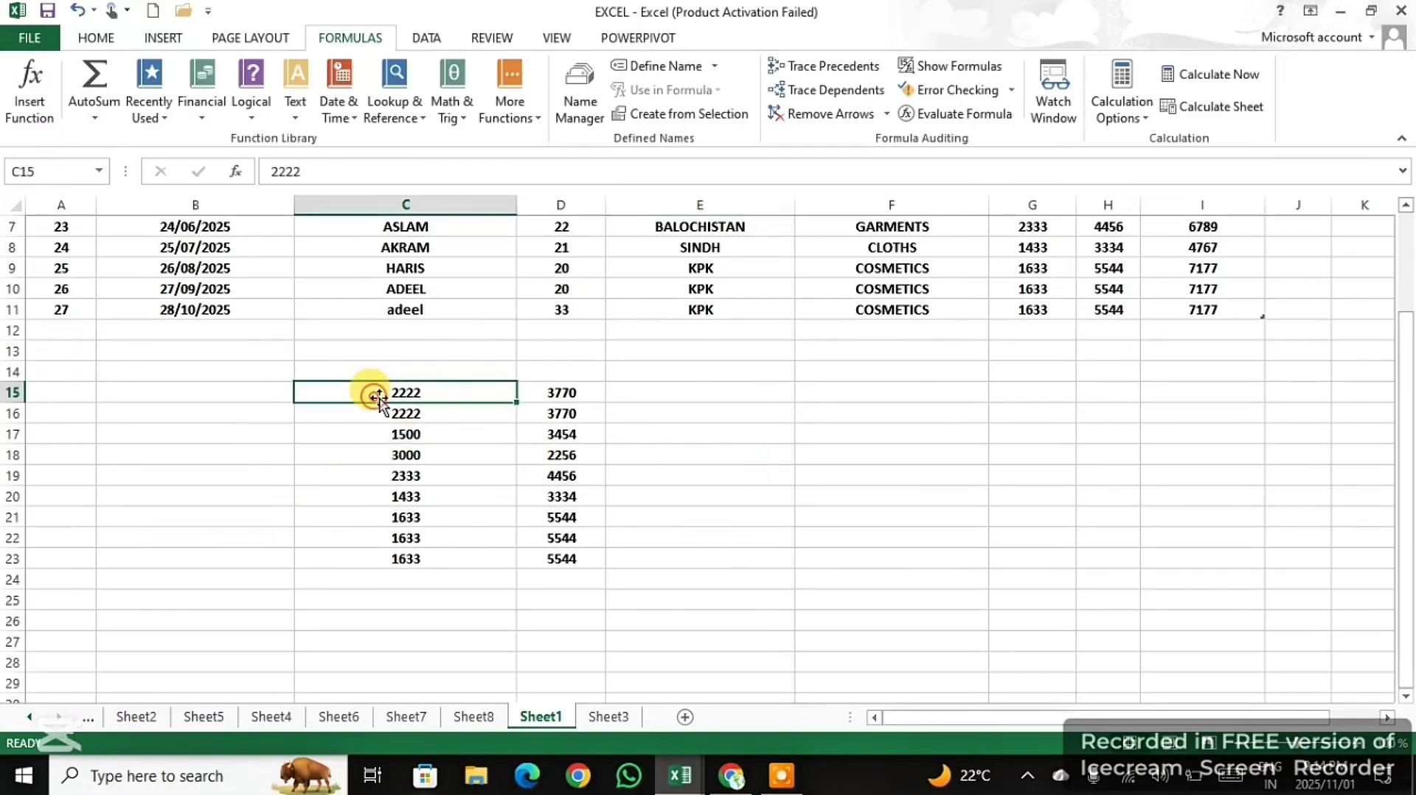
left_click(618, 396)
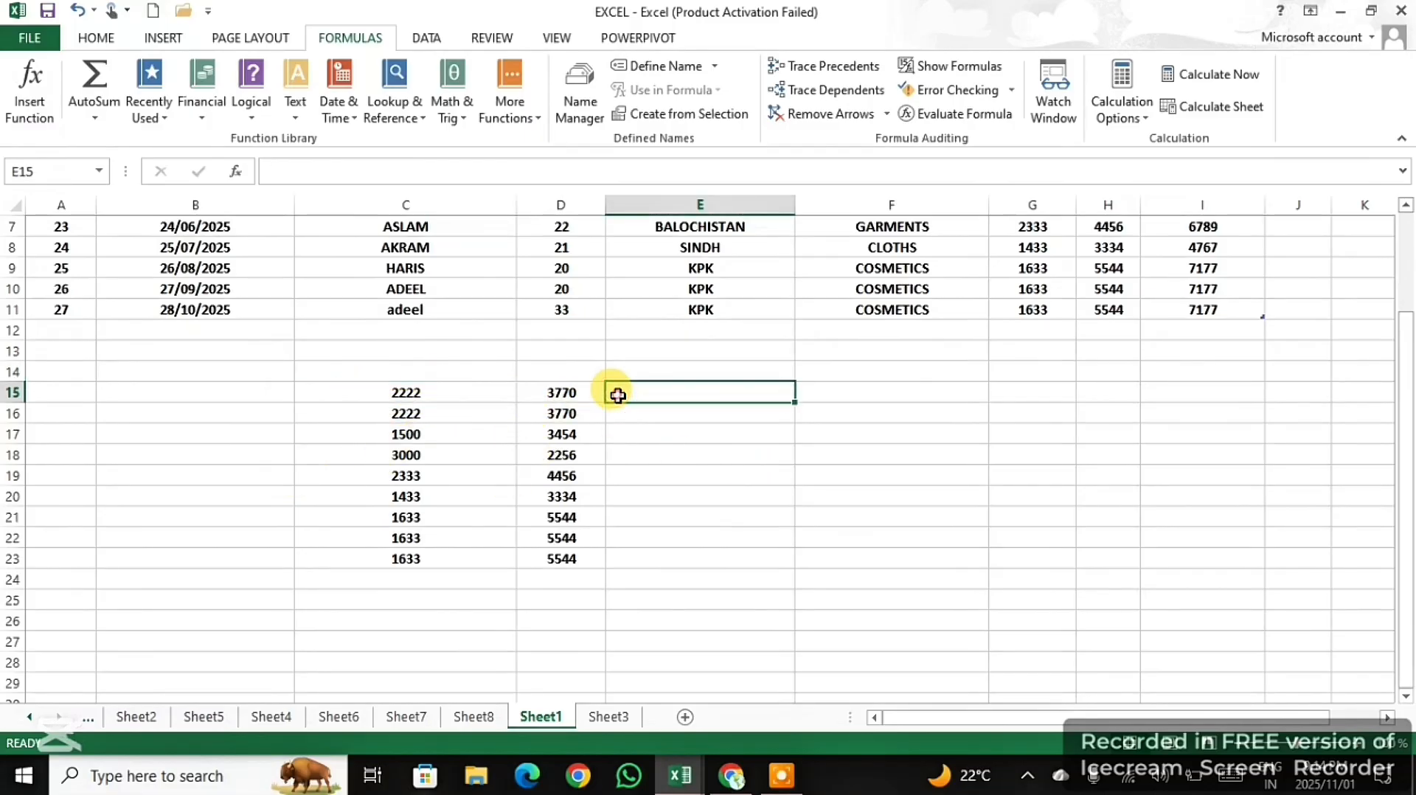
left_click(83, 109)
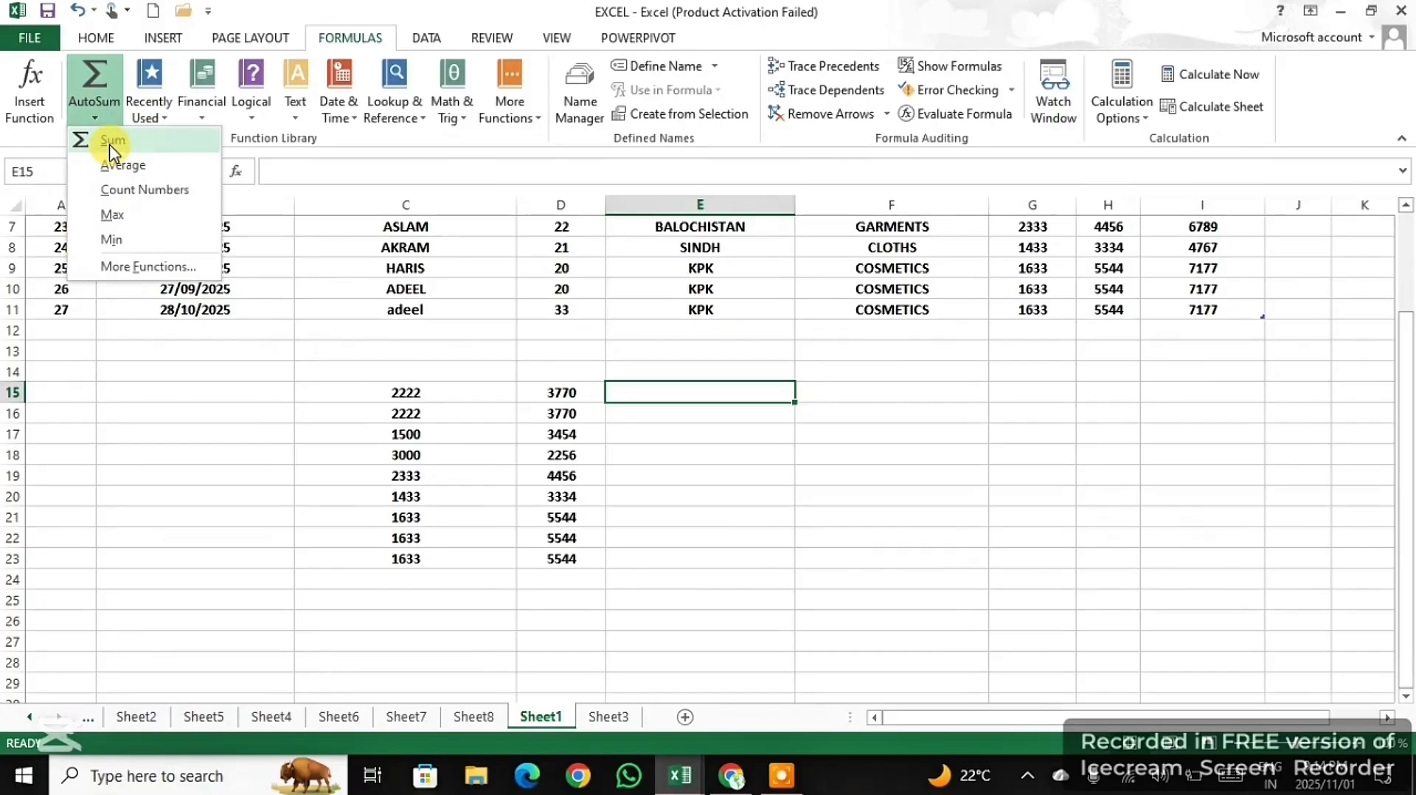
left_click(108, 141)
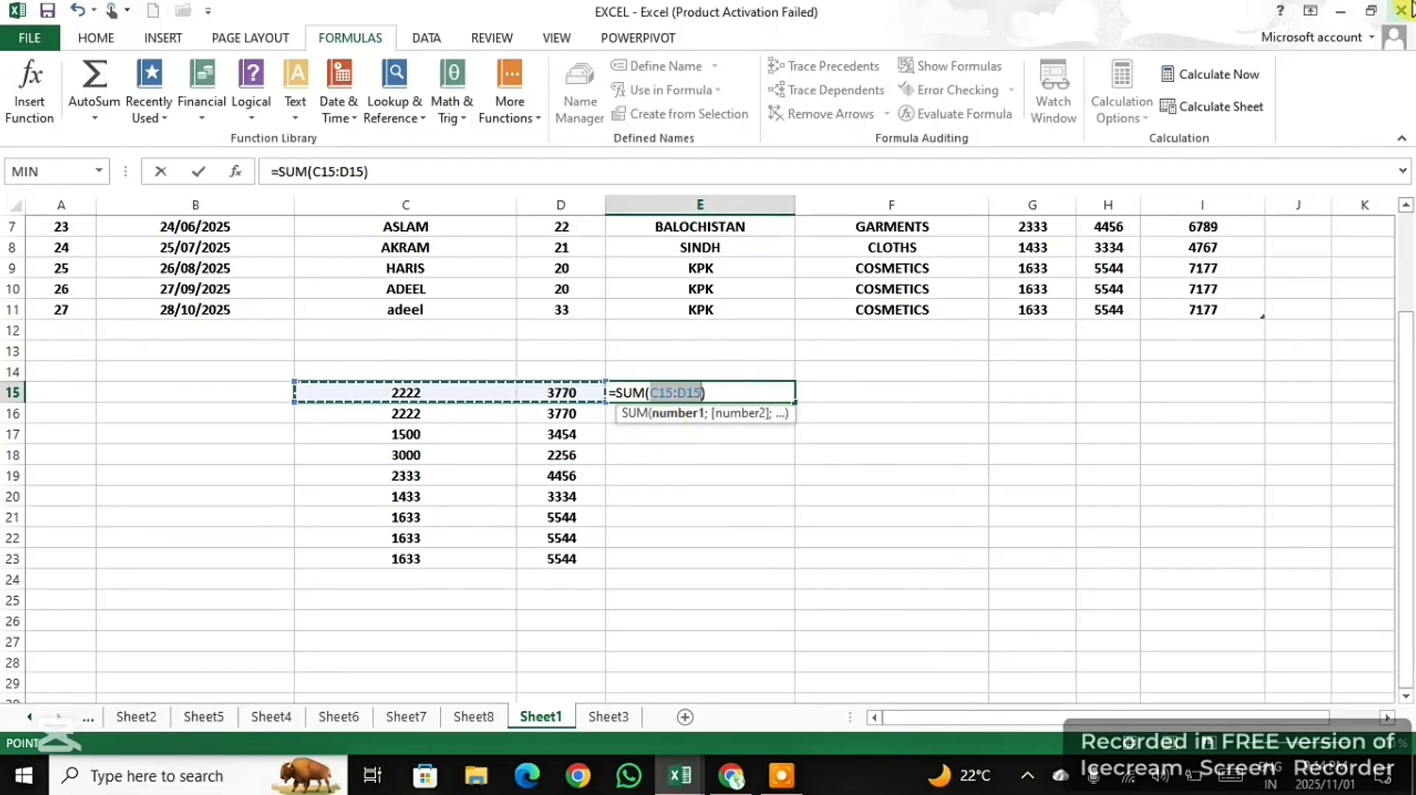
key("Return")
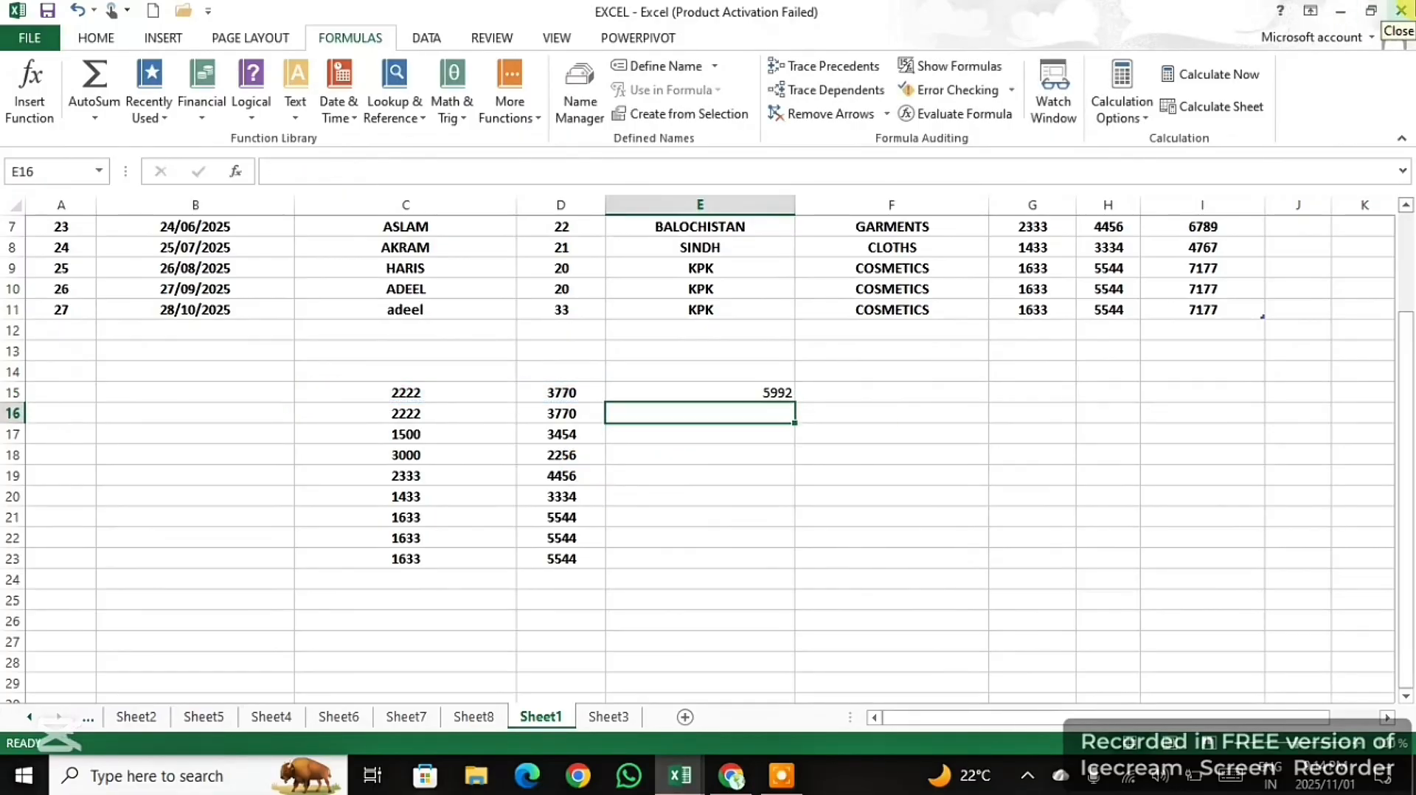
left_click(742, 390)
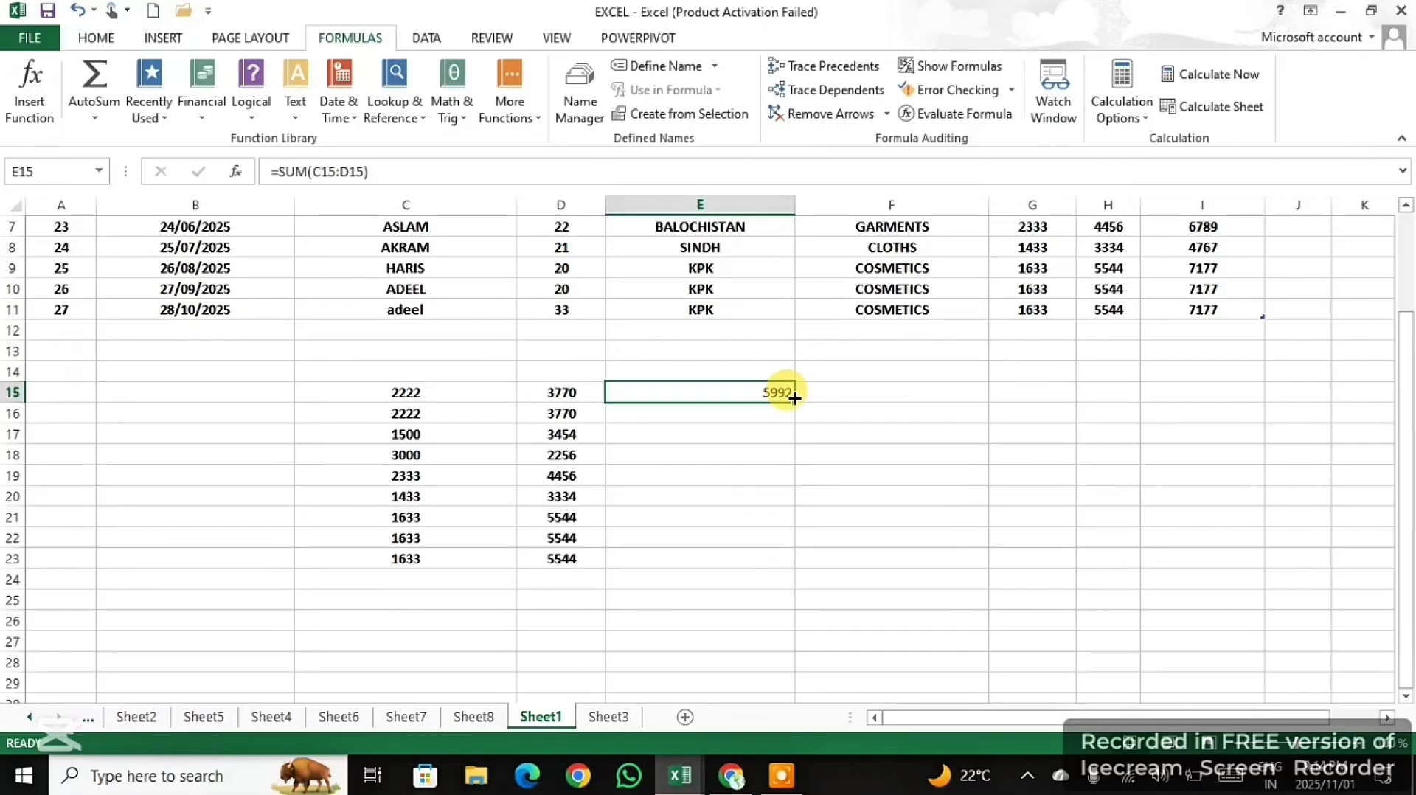
mouse_move(794, 399)
left_mouse_down()
mouse_move(780, 392)
mouse_move(796, 433)
mouse_move(772, 562)
left_mouse_up()
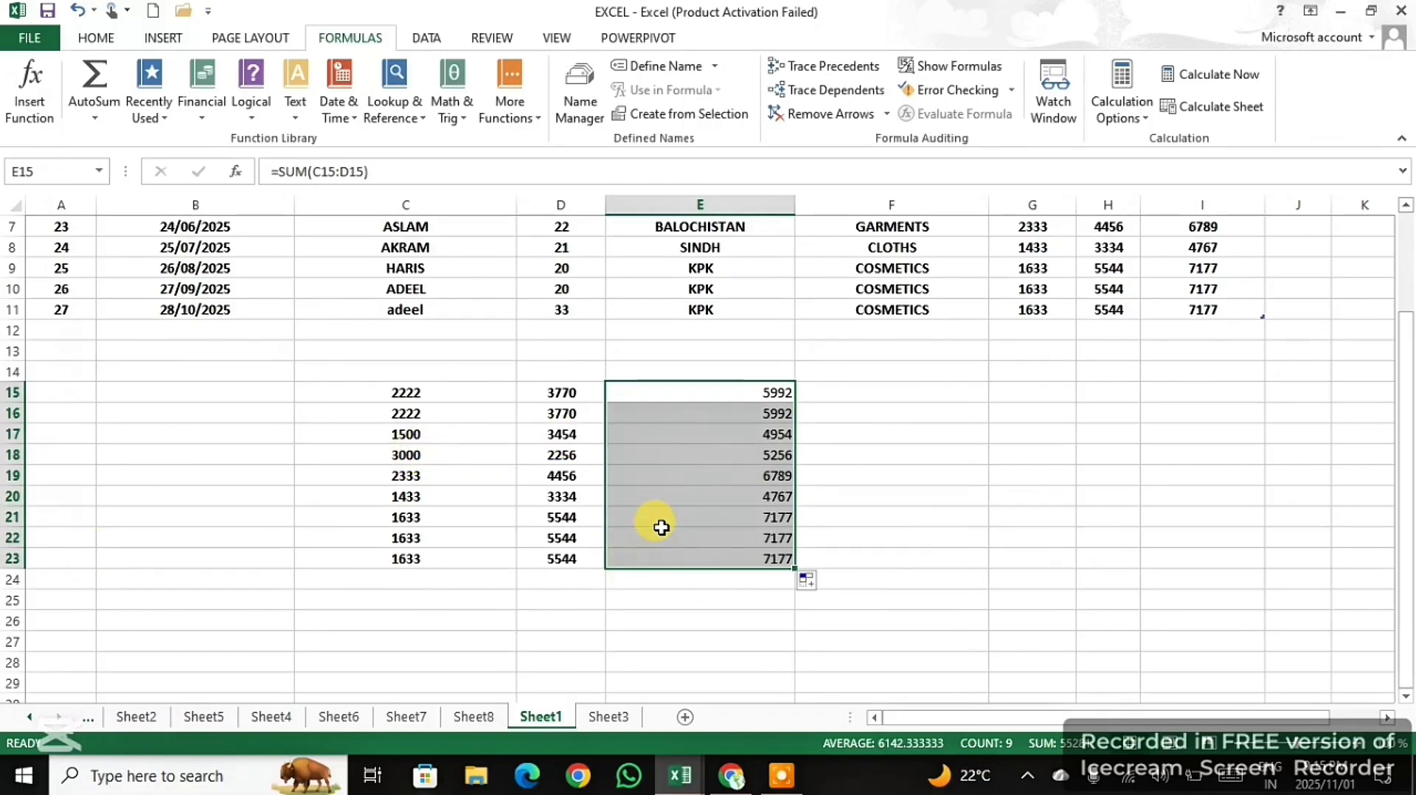
key("Delete")
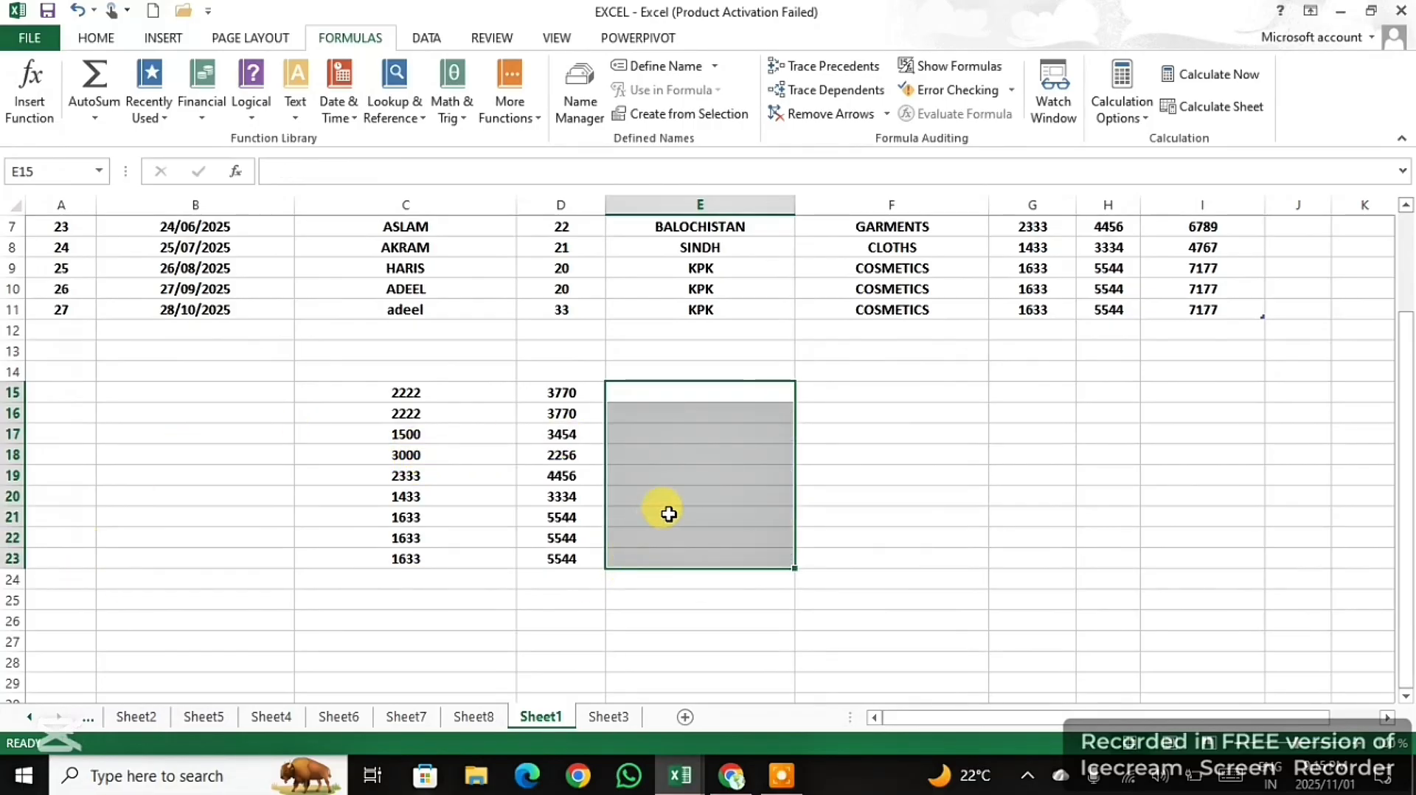
- Fill cells E15 to E23 with AutoSum AVERAGE formulas over columns C and D of each row, and clear them again
left_click(660, 390)
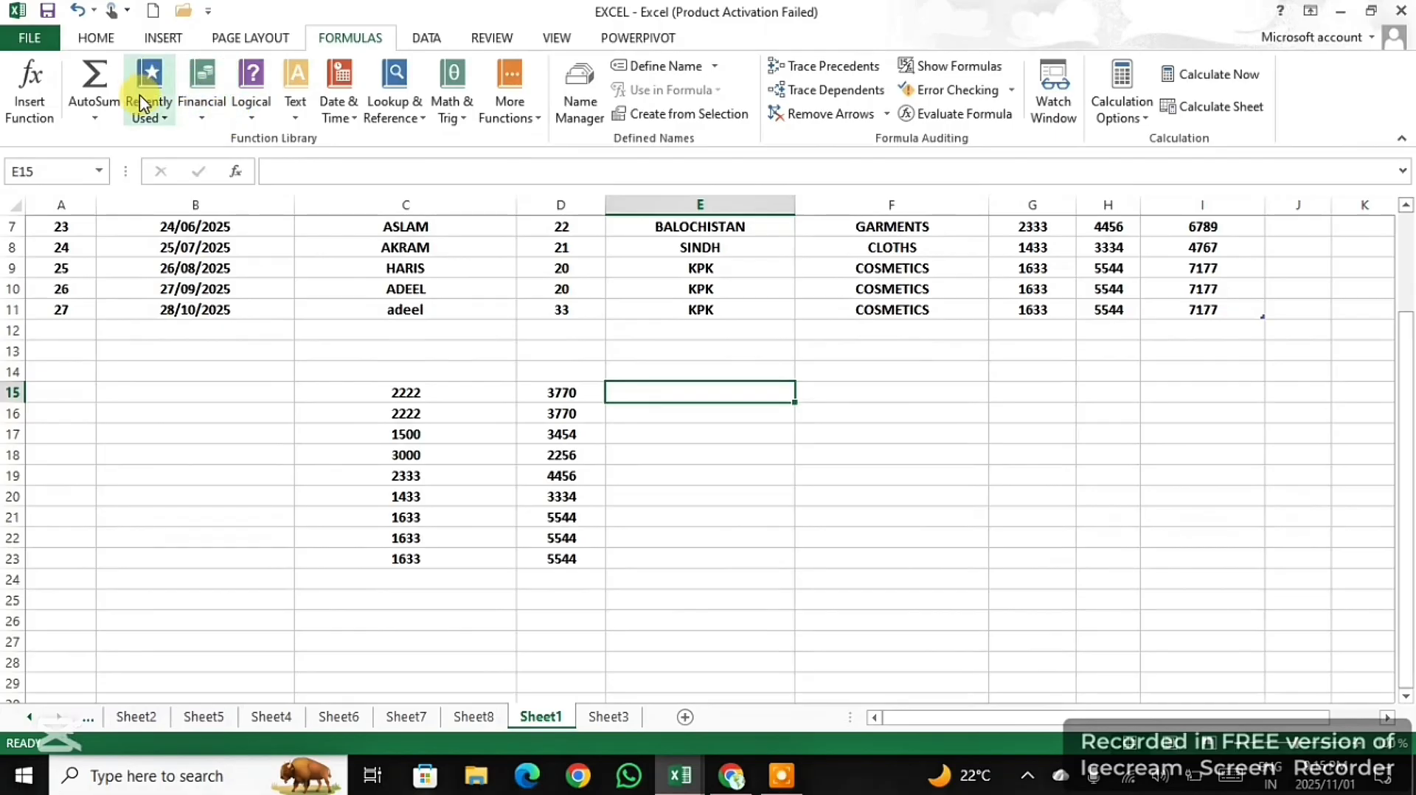
left_click(82, 108)
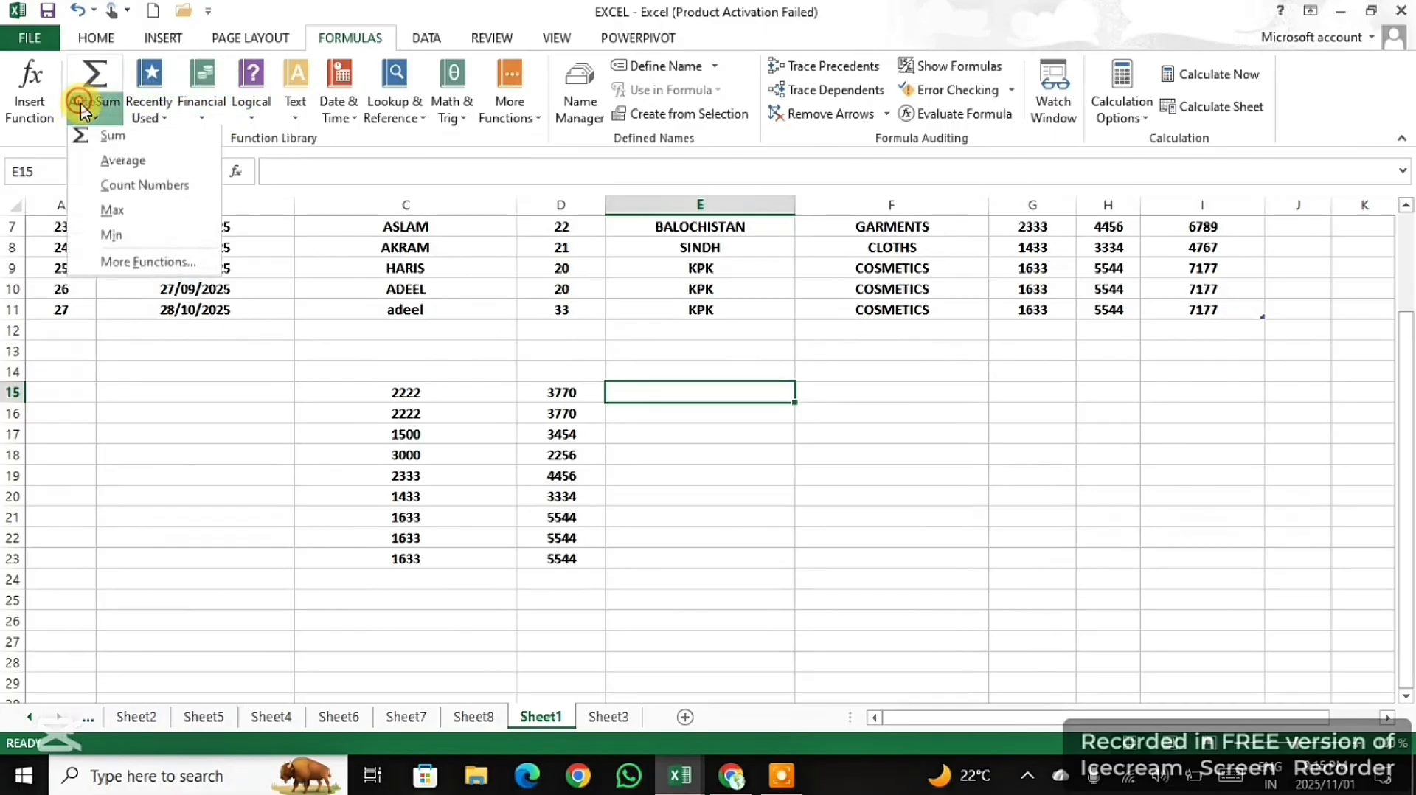
left_click(119, 166)
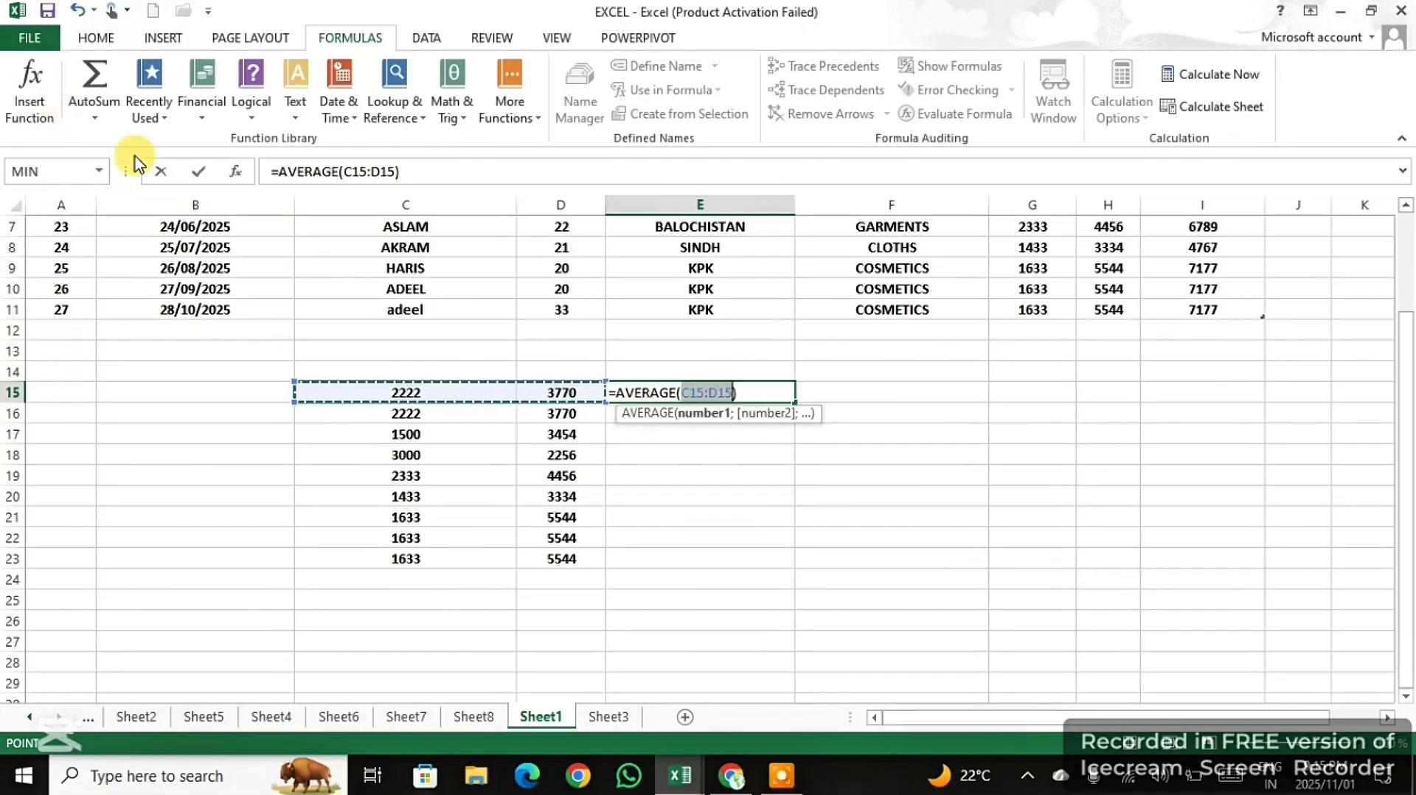
key("Return")
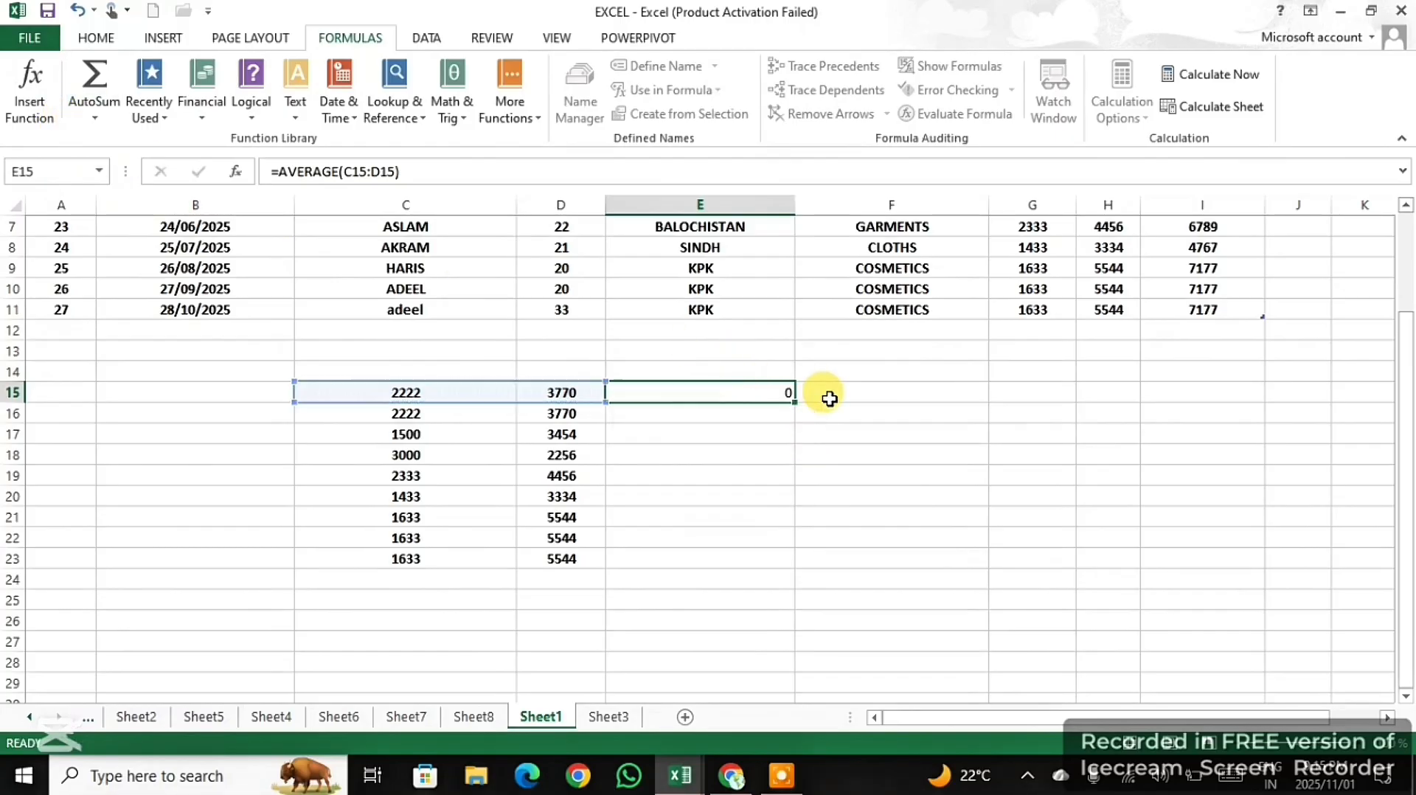
left_click(760, 393)
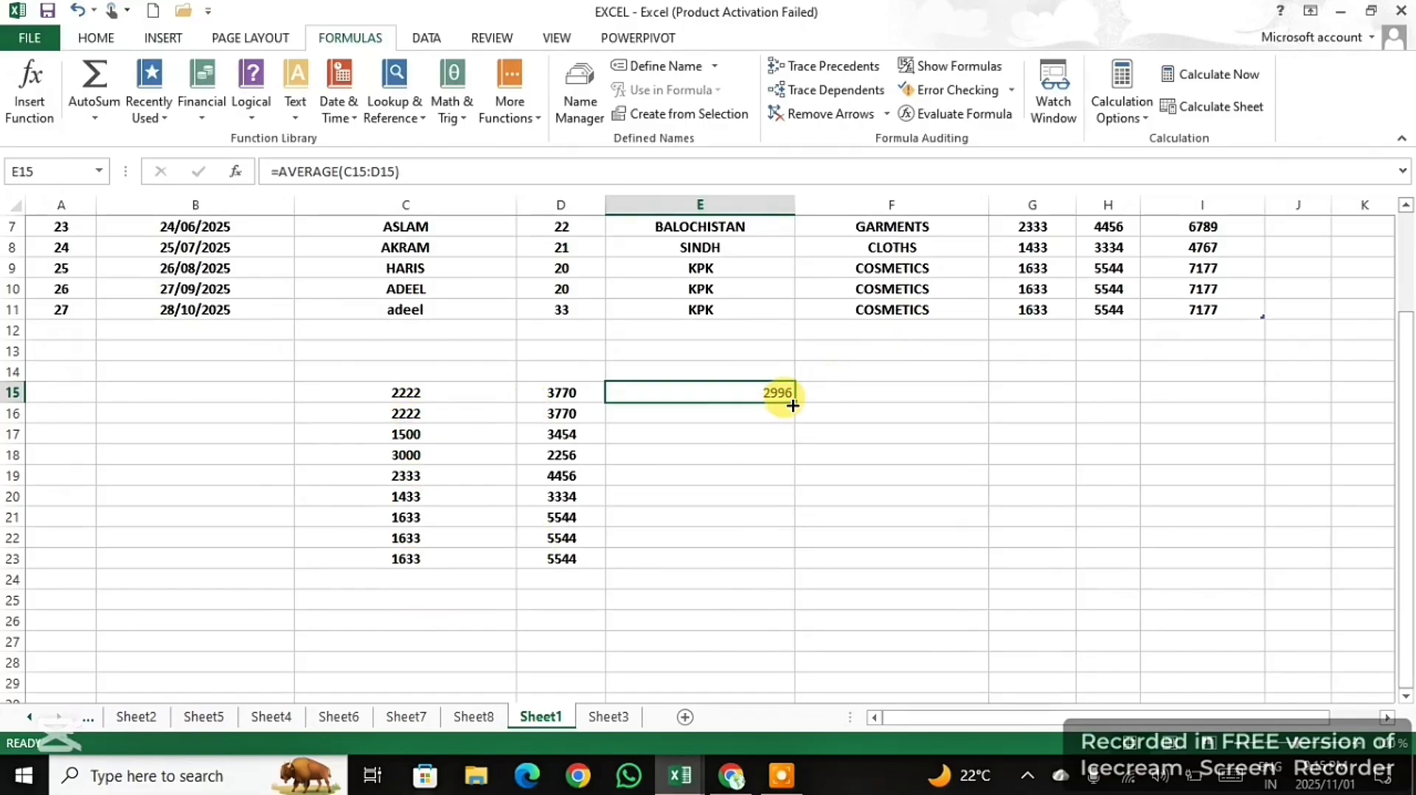
left_click_drag(791, 405, 749, 561)
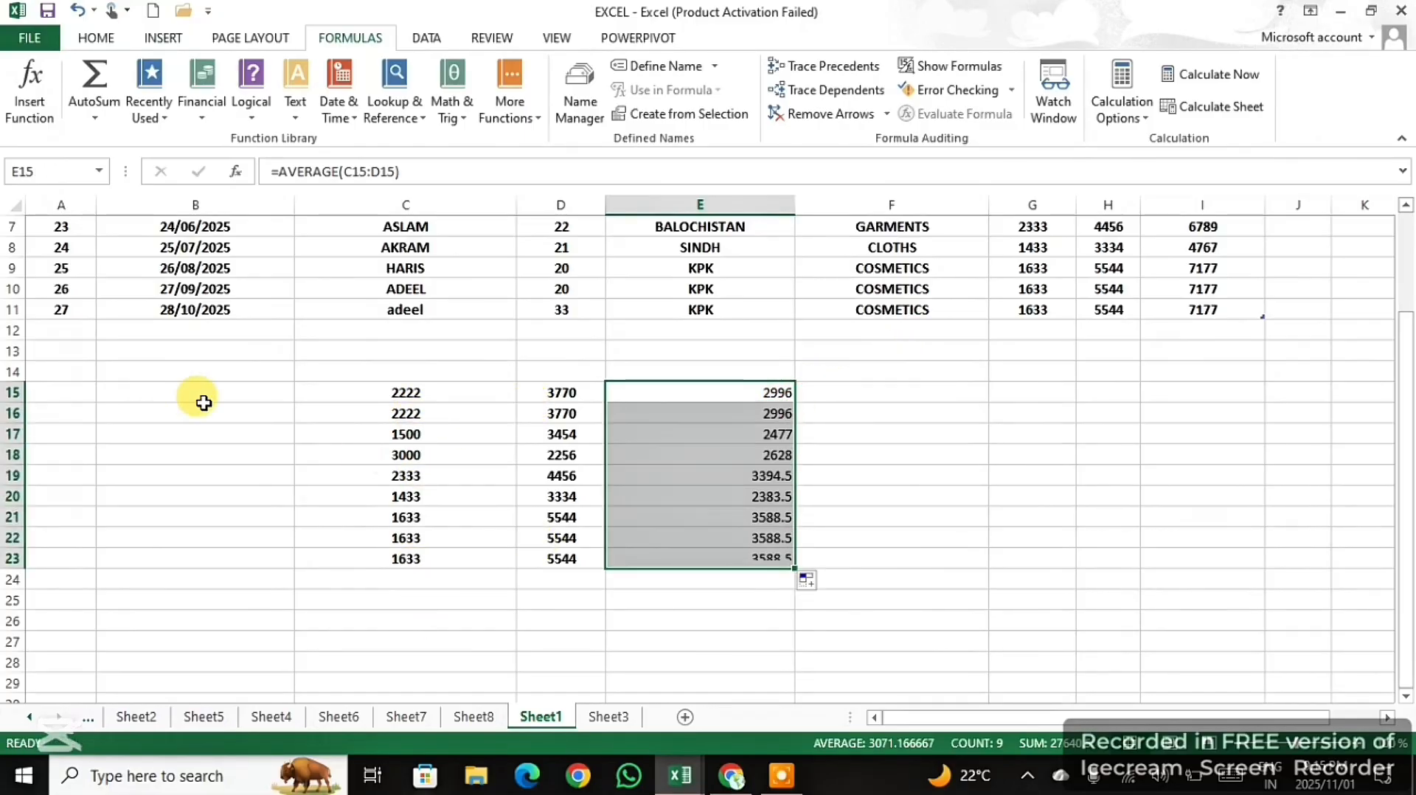
key("Delete")
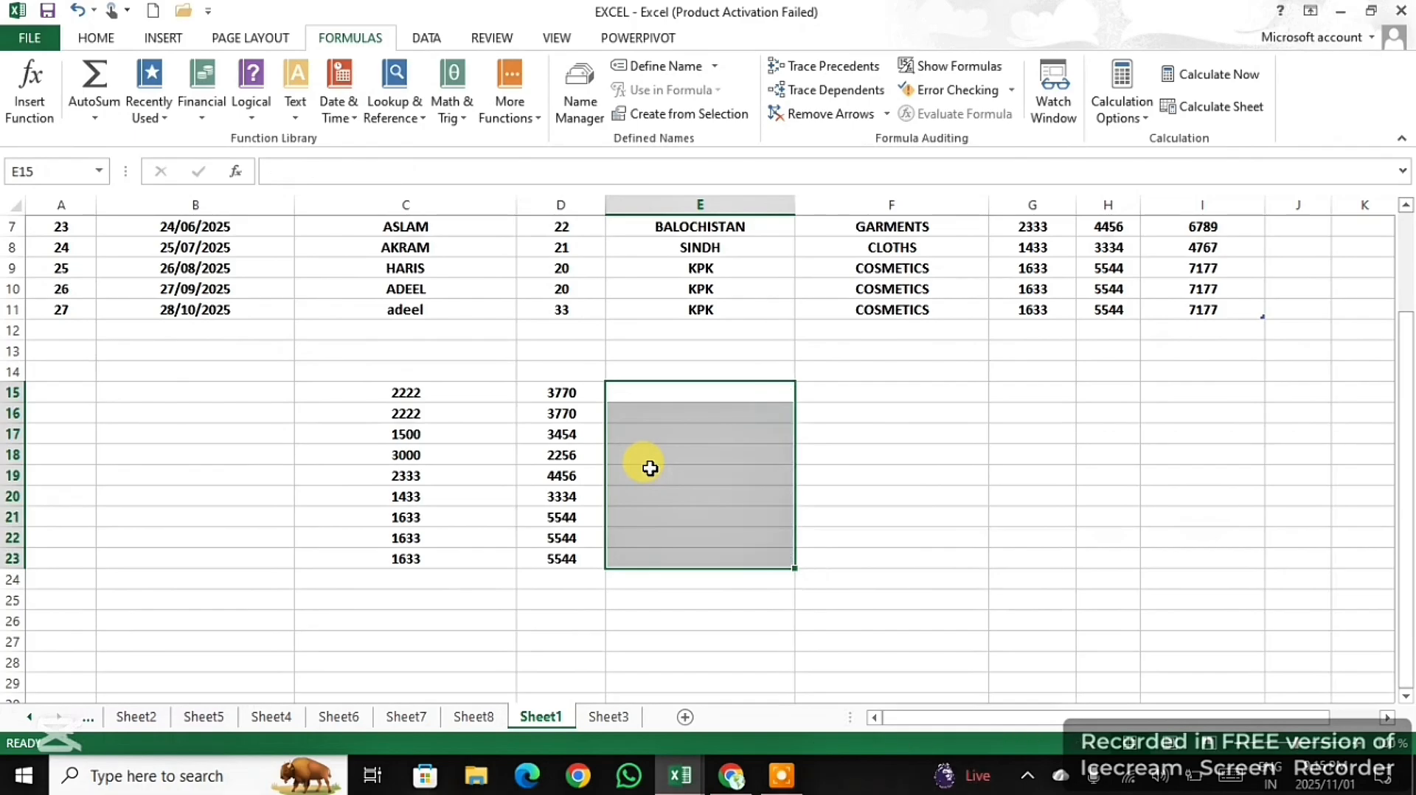
- Fill cells E15 to E23 with AutoSum Count Numbers formulas over columns C and D of each row, and clear them again
left_click(717, 392)
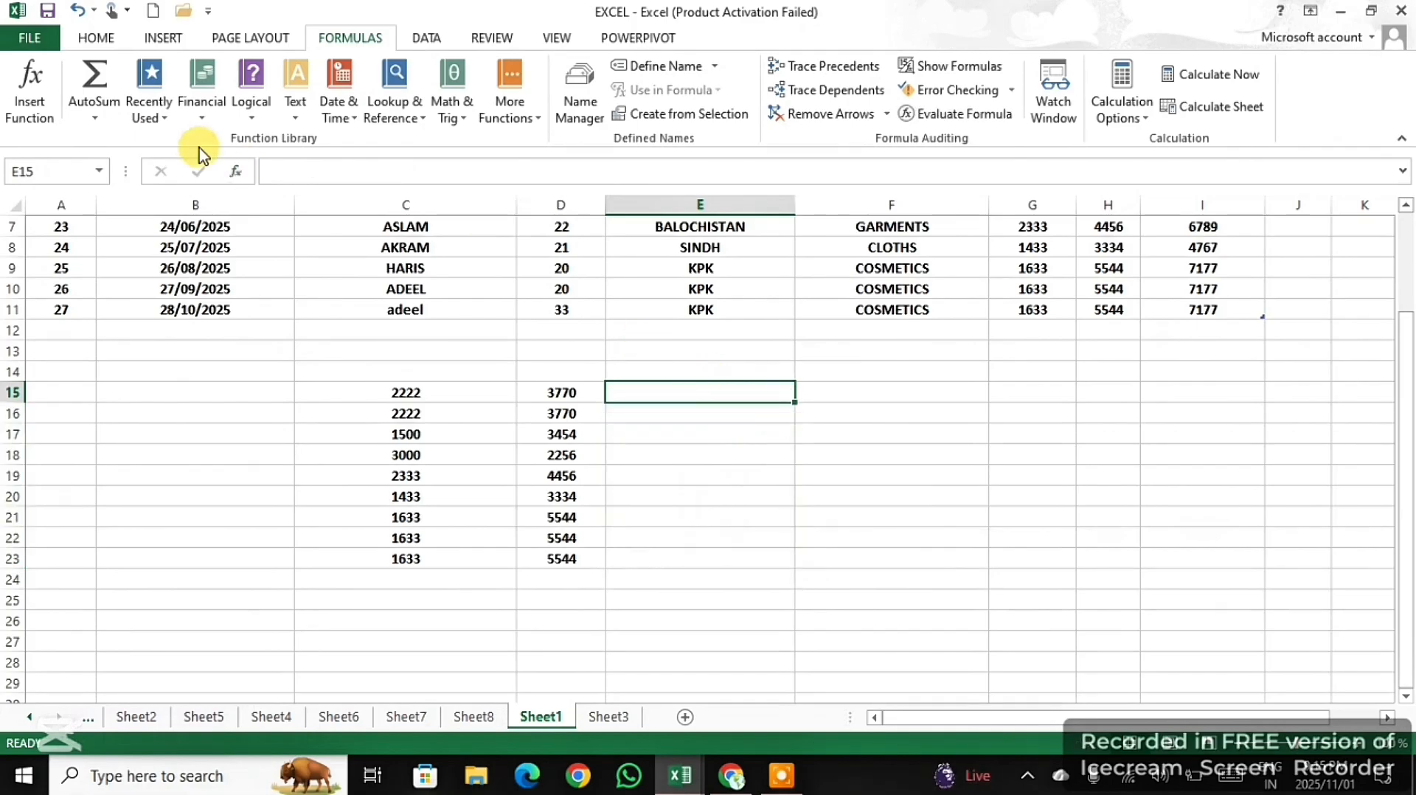
left_click(107, 112)
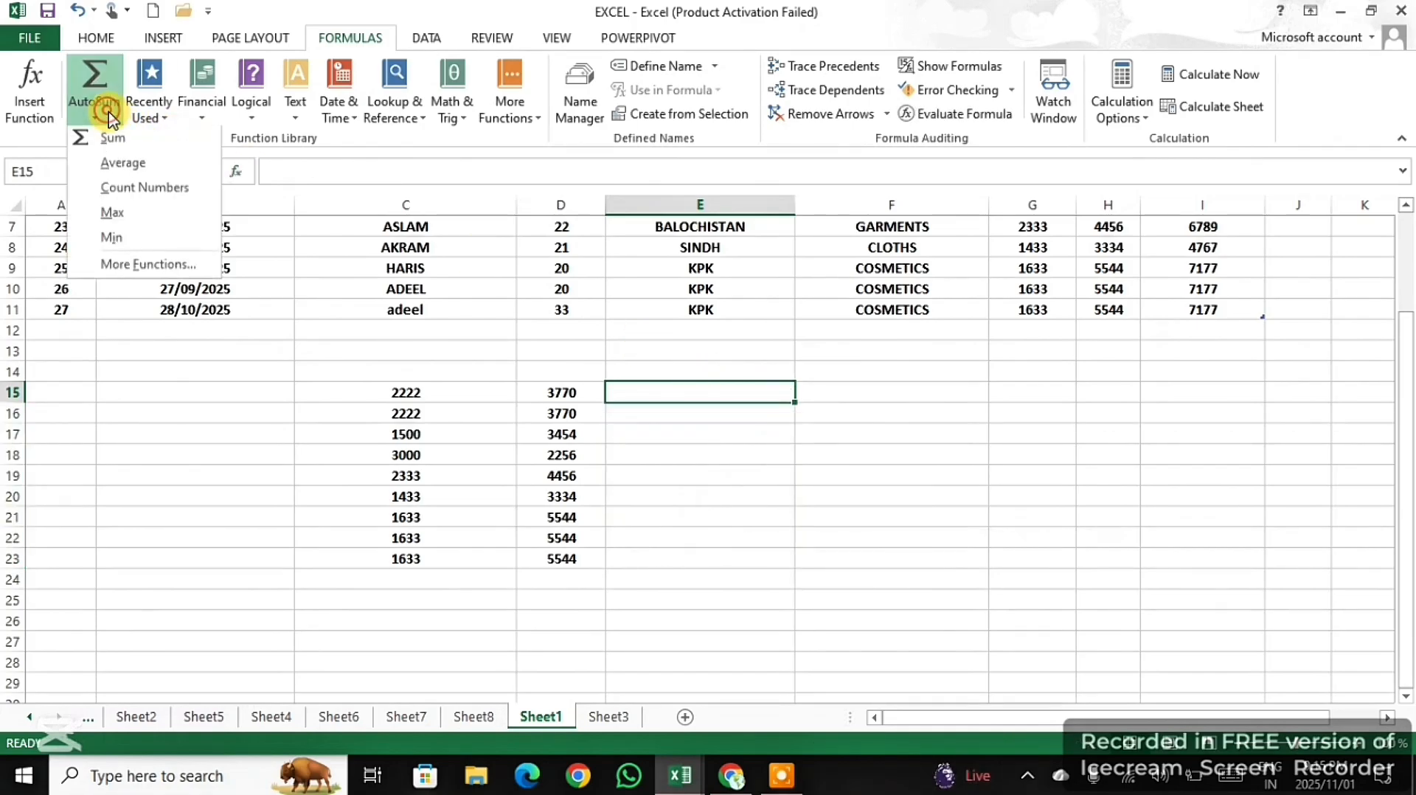
left_click(125, 191)
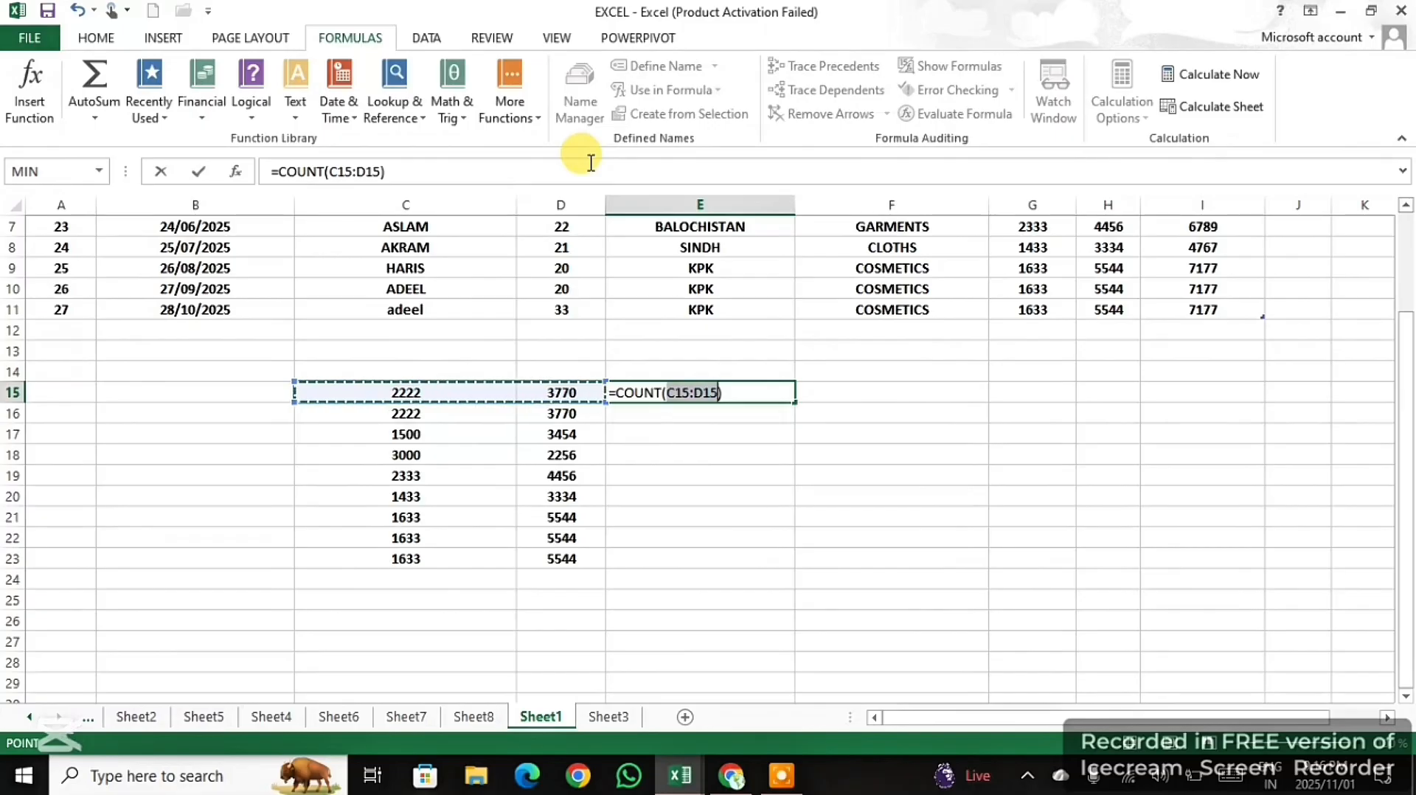
key("Return")
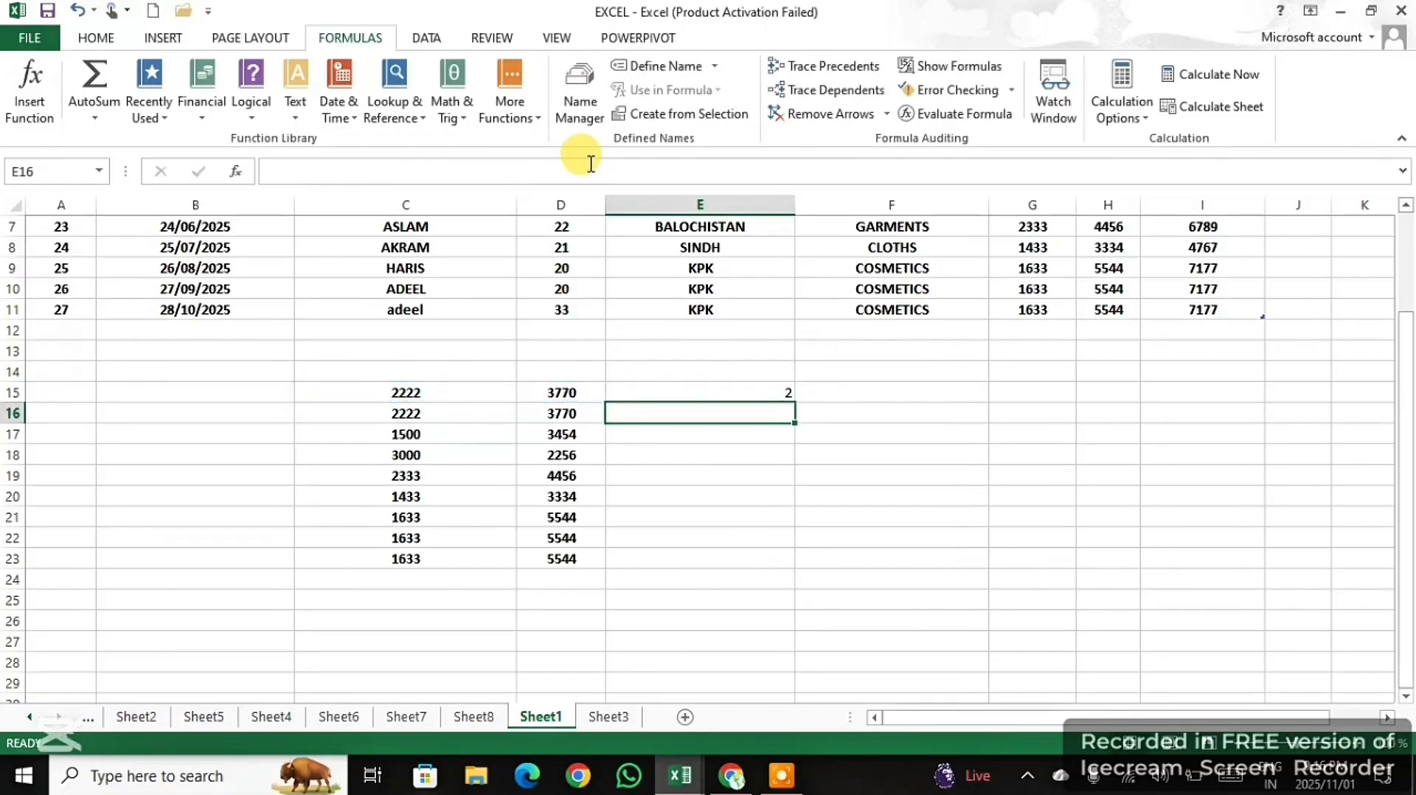
left_click(759, 391)
left_click_drag(792, 401, 746, 566)
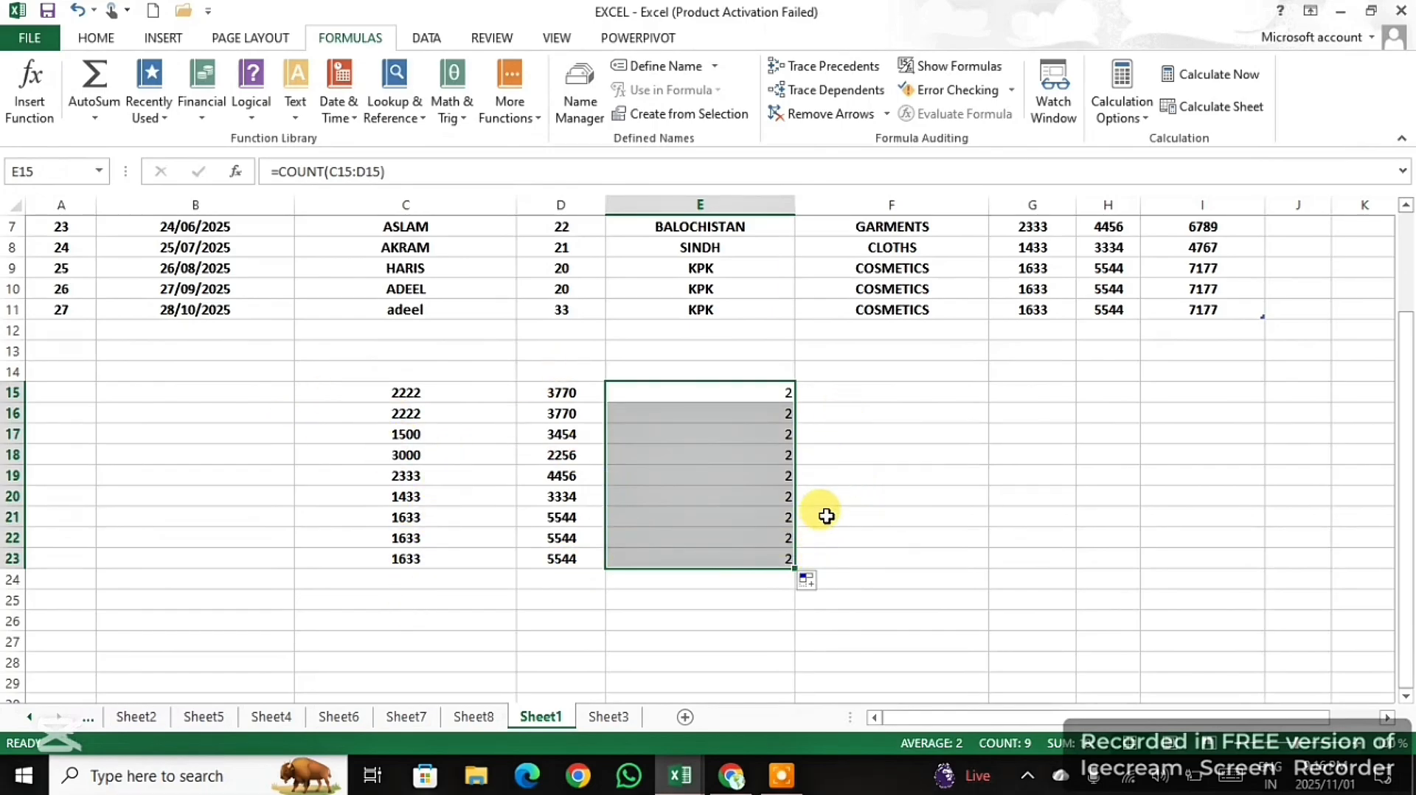
key("Delete")
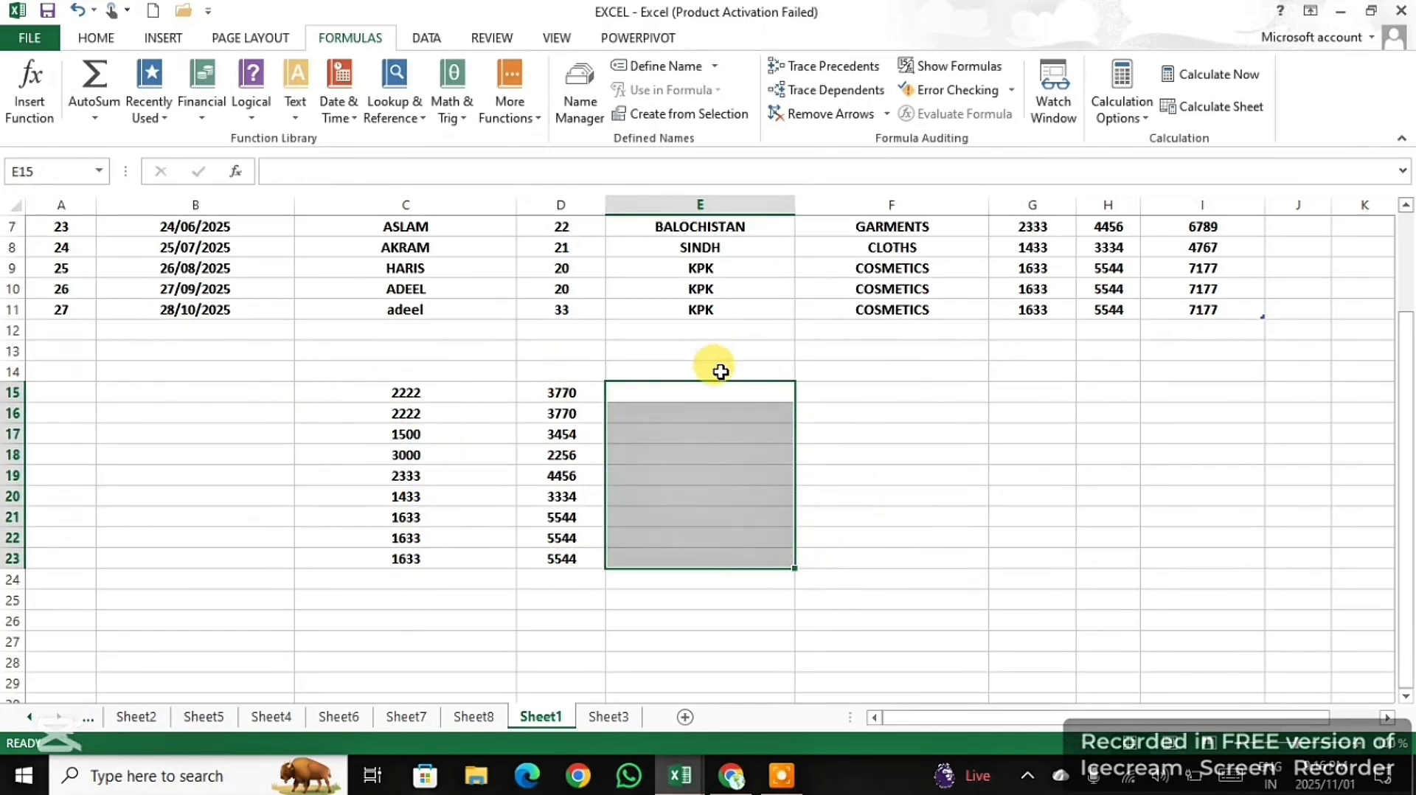
- Fill cells E15 to E23 with AutoSum MAX formulas over columns C and D of each row, and clear them again
left_click(737, 390)
left_click(93, 111)
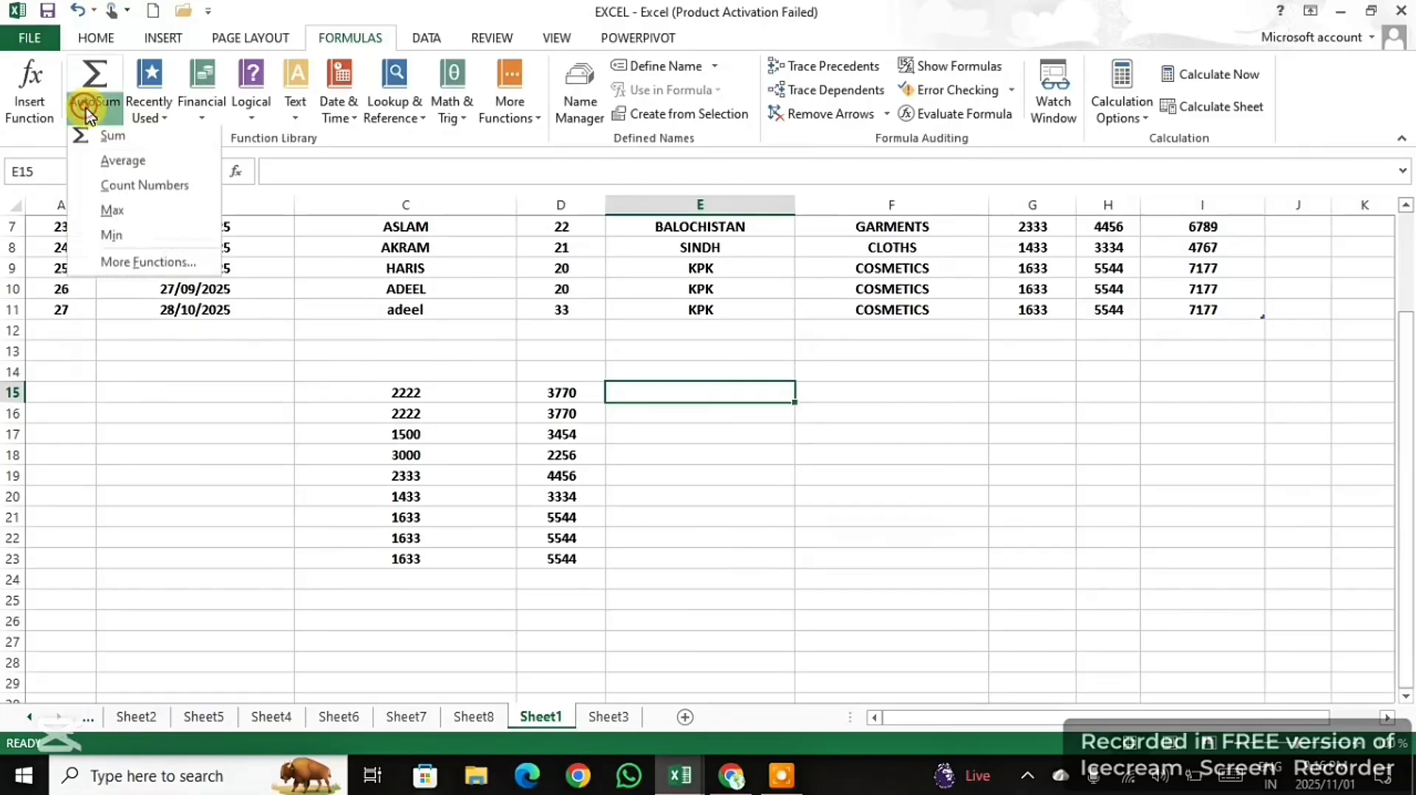
left_click(144, 216)
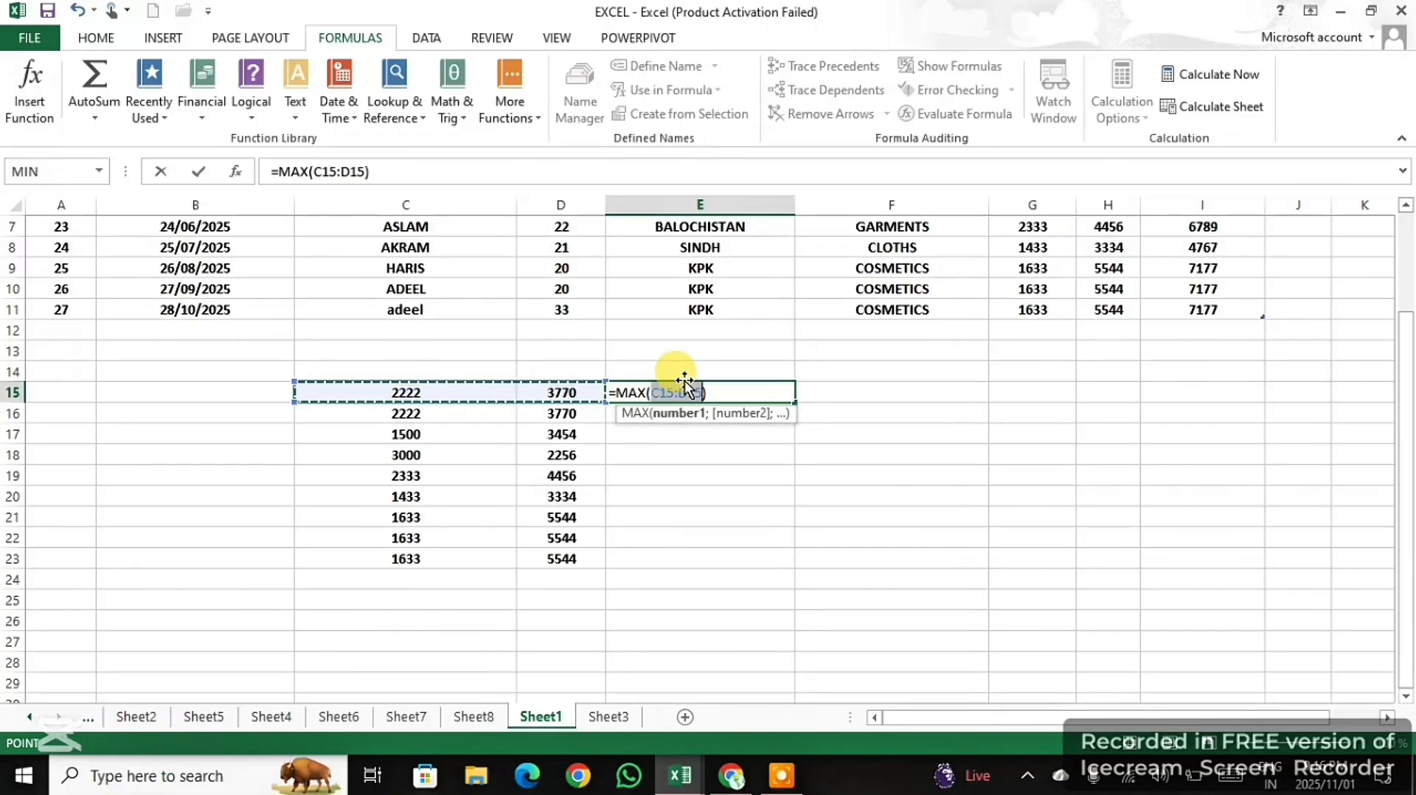
key("Return")
left_click(721, 393)
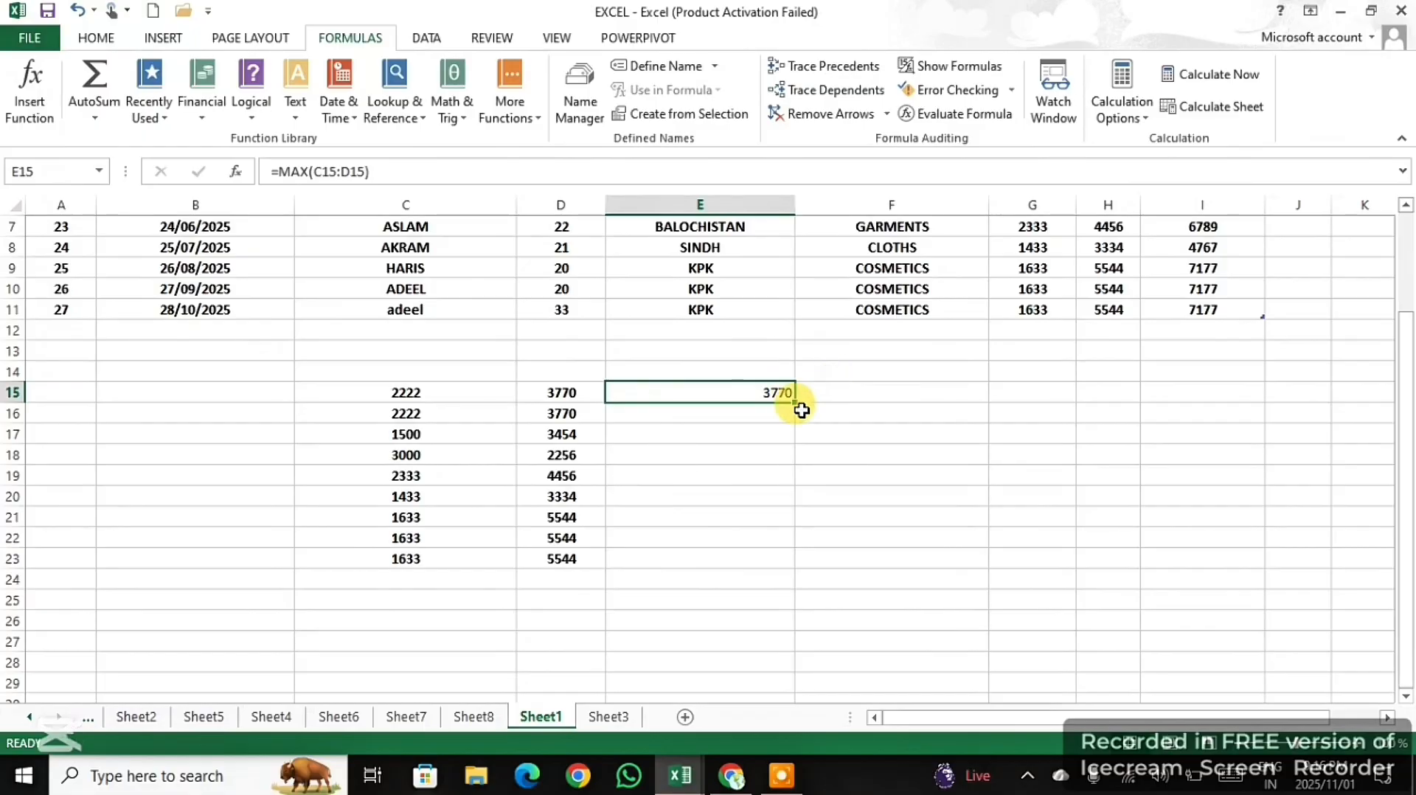
left_click_drag(800, 406, 752, 561)
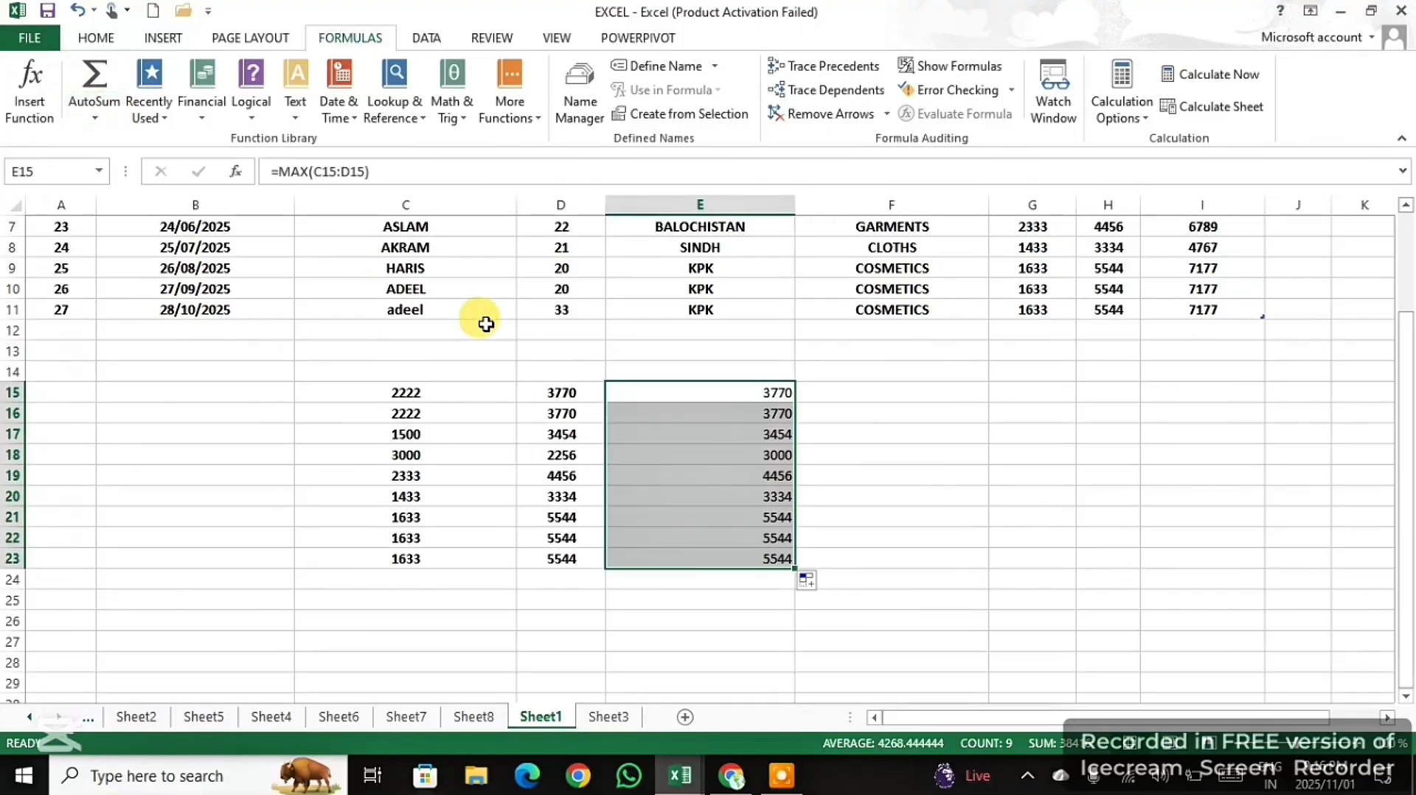
key("Delete")
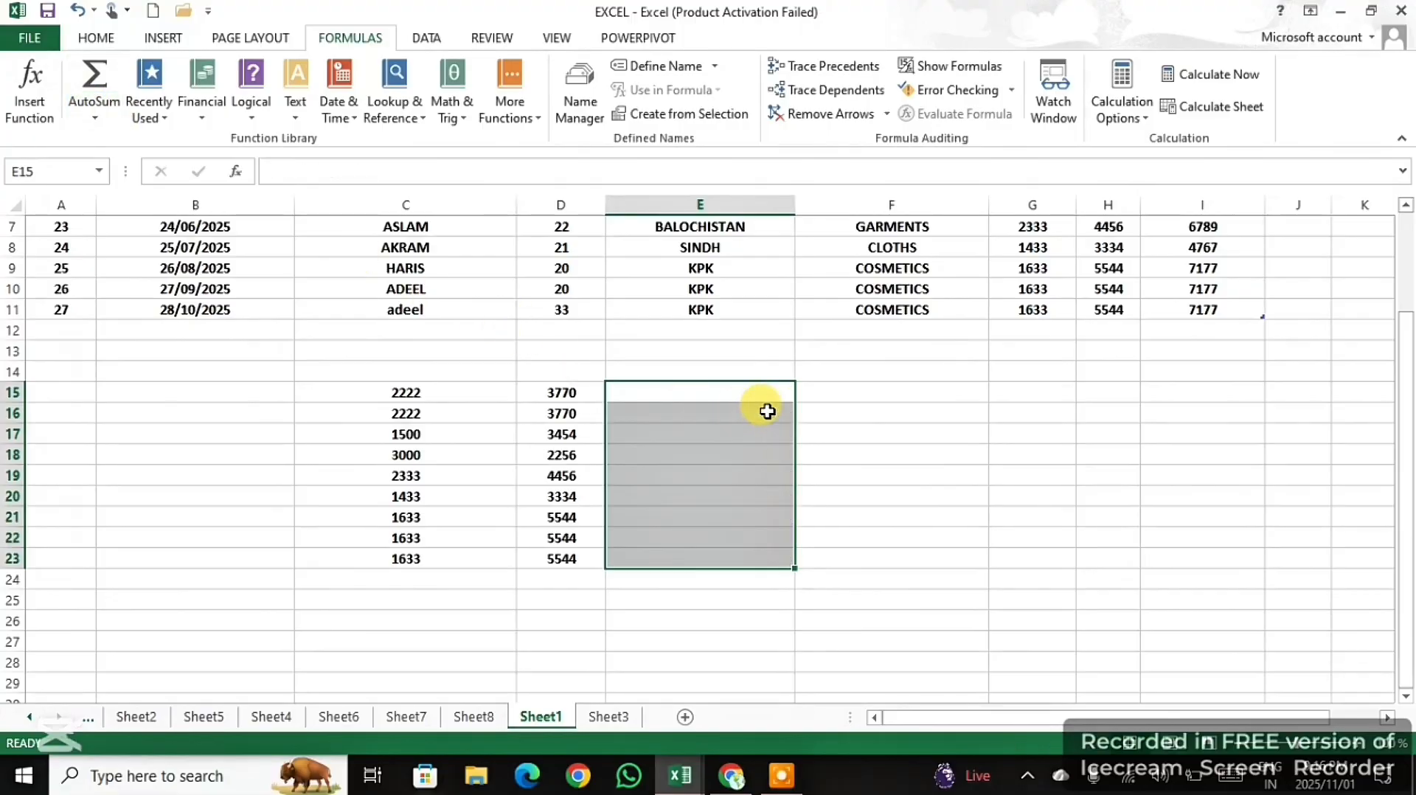
left_click(783, 774)
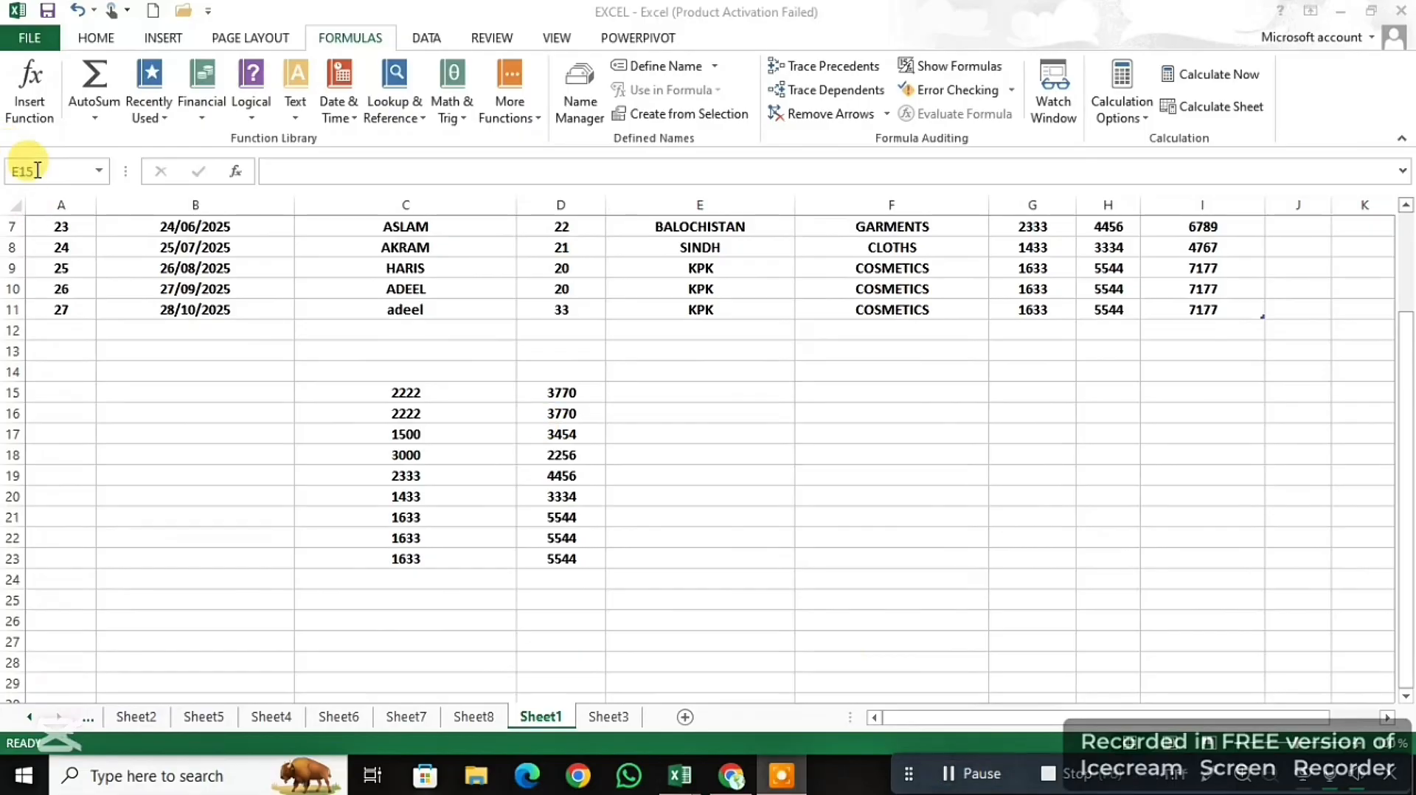
left_click(694, 382)
- Enter an AutoSum MIN formula for C15:D15 in cell E15 and fill it down to E23
left_click(685, 389)
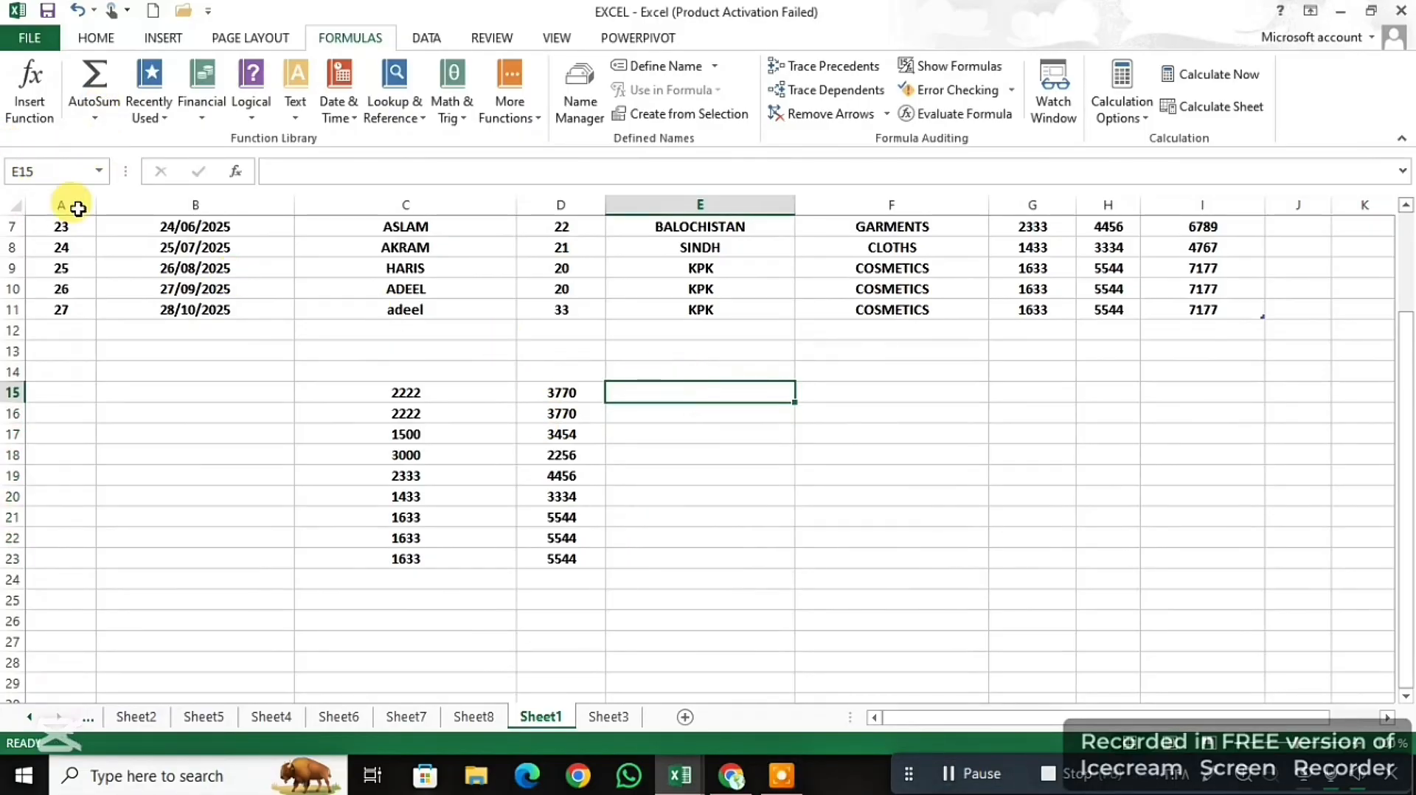
left_click(107, 101)
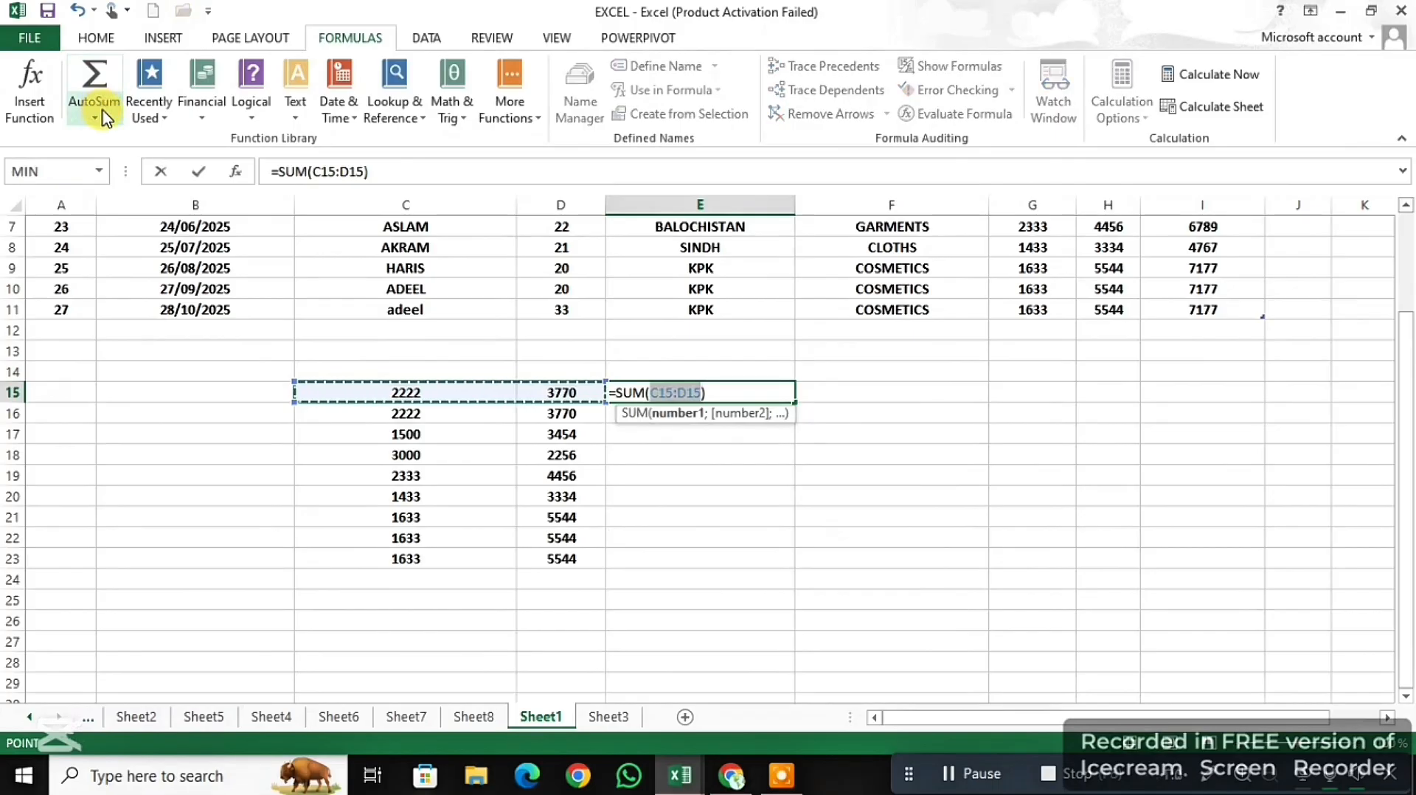
left_click(94, 118)
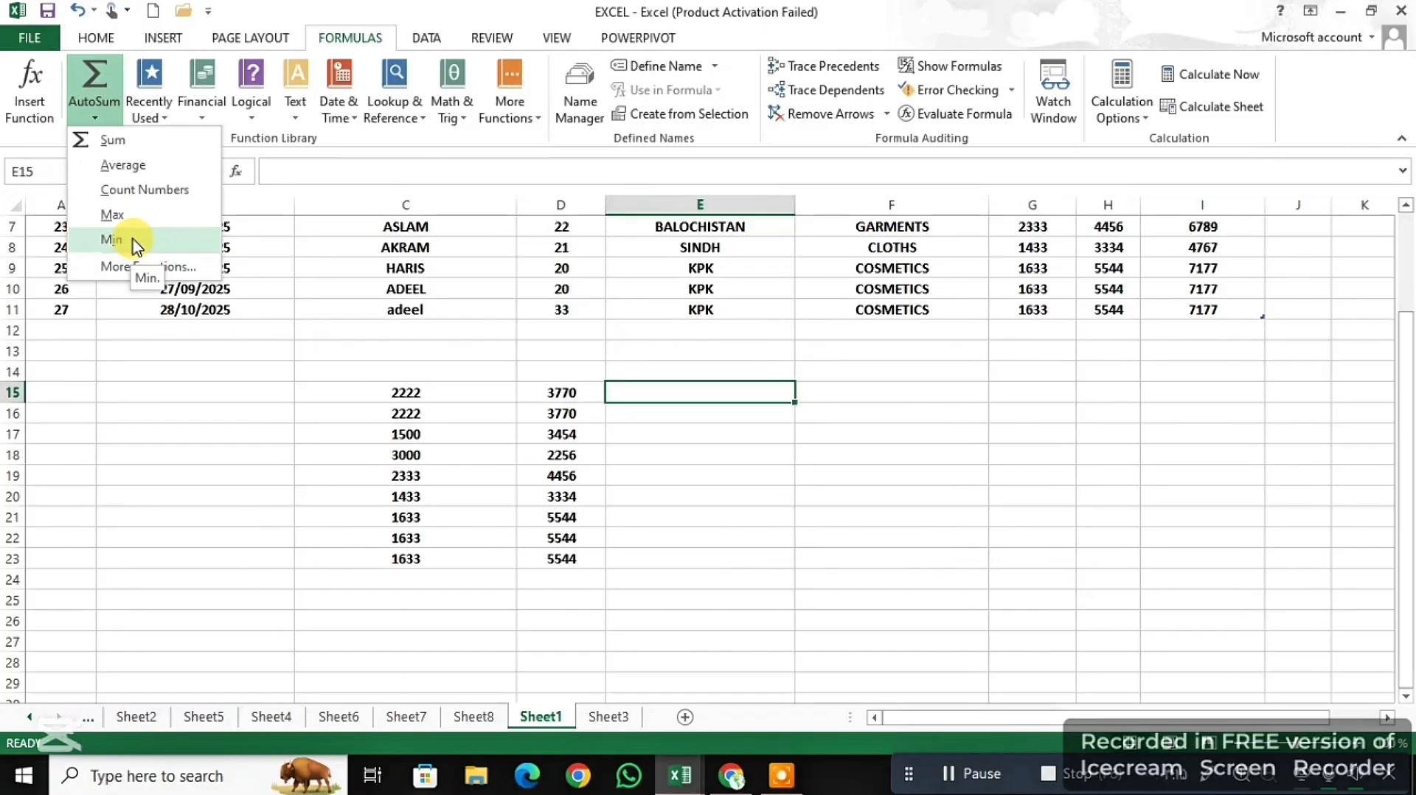
left_click(138, 240)
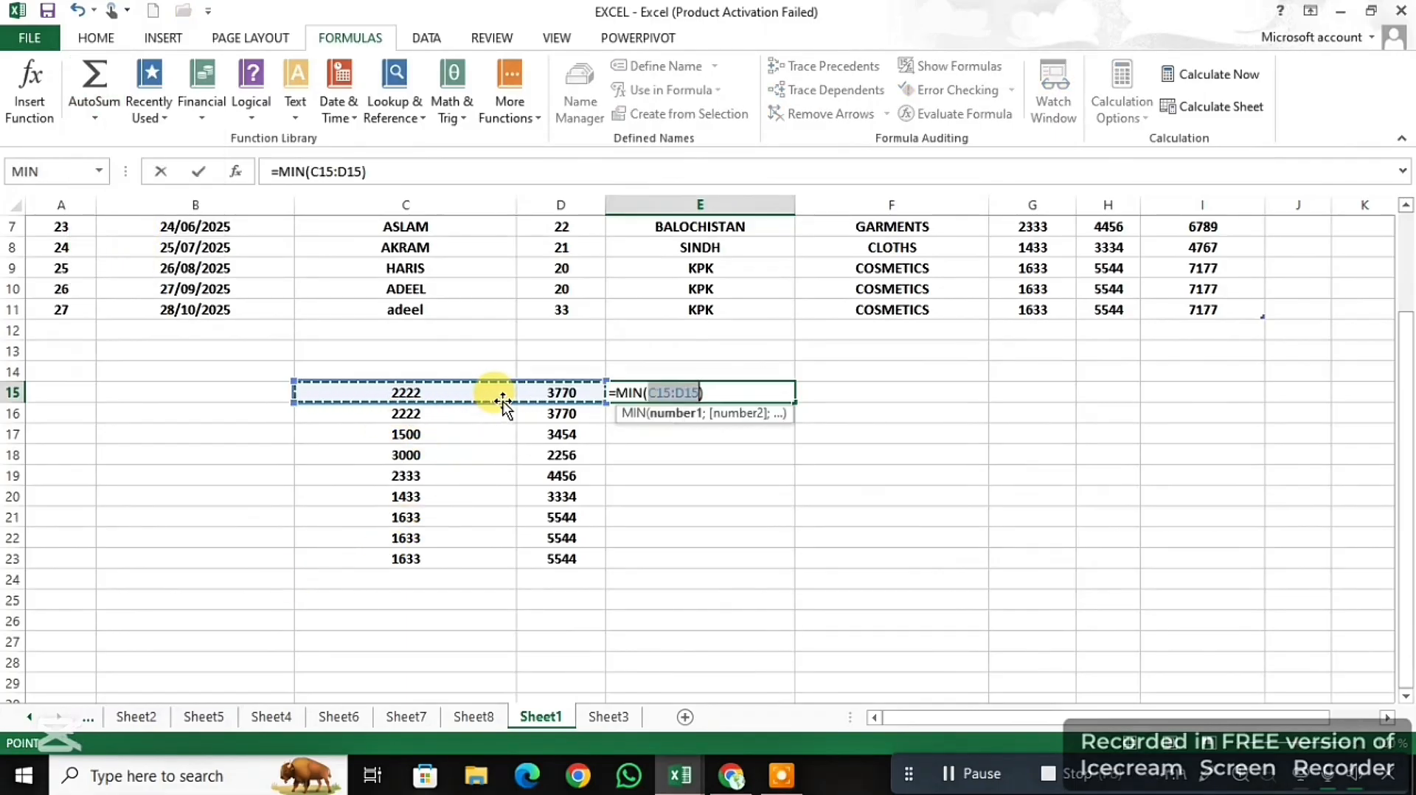
key("Return")
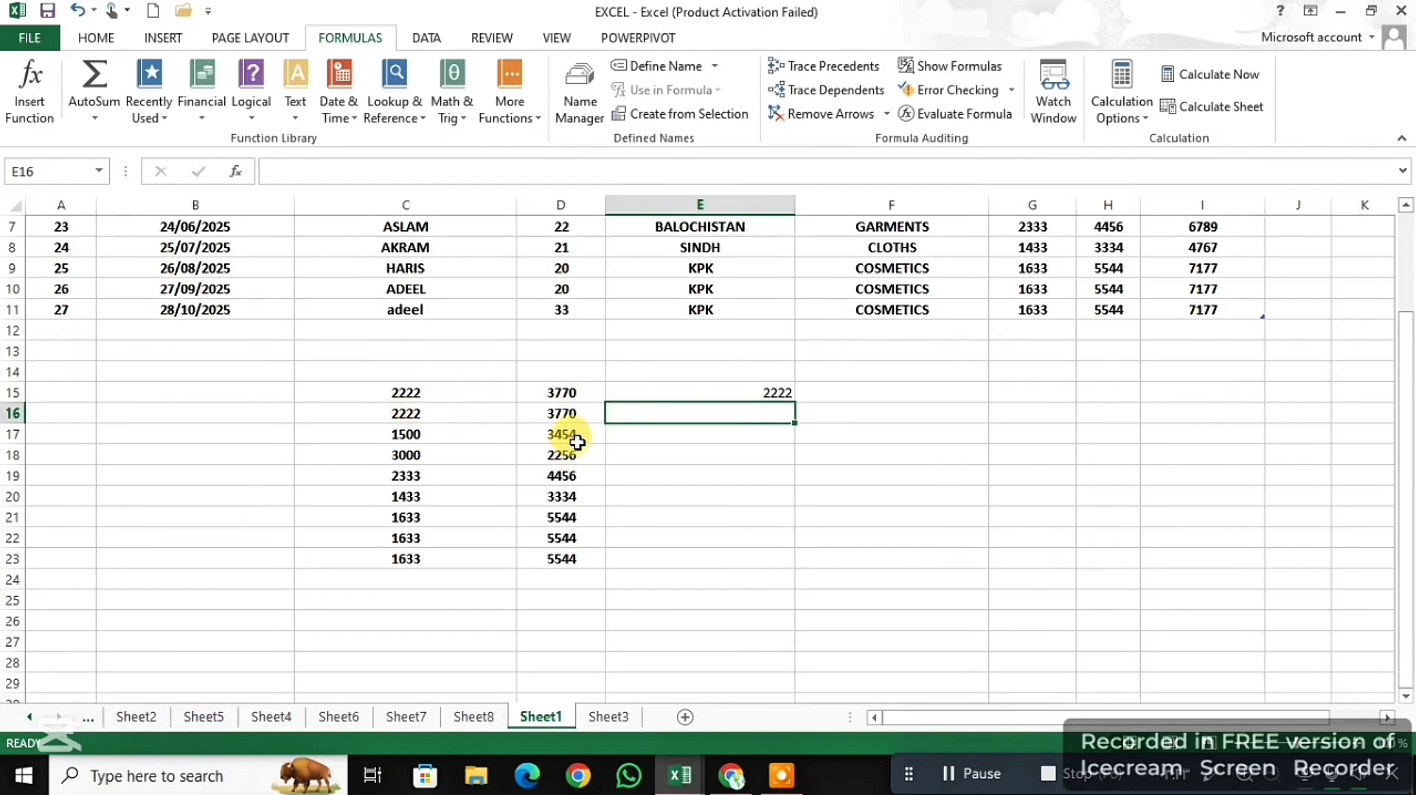
left_click(735, 393)
left_click_drag(792, 400, 738, 562)
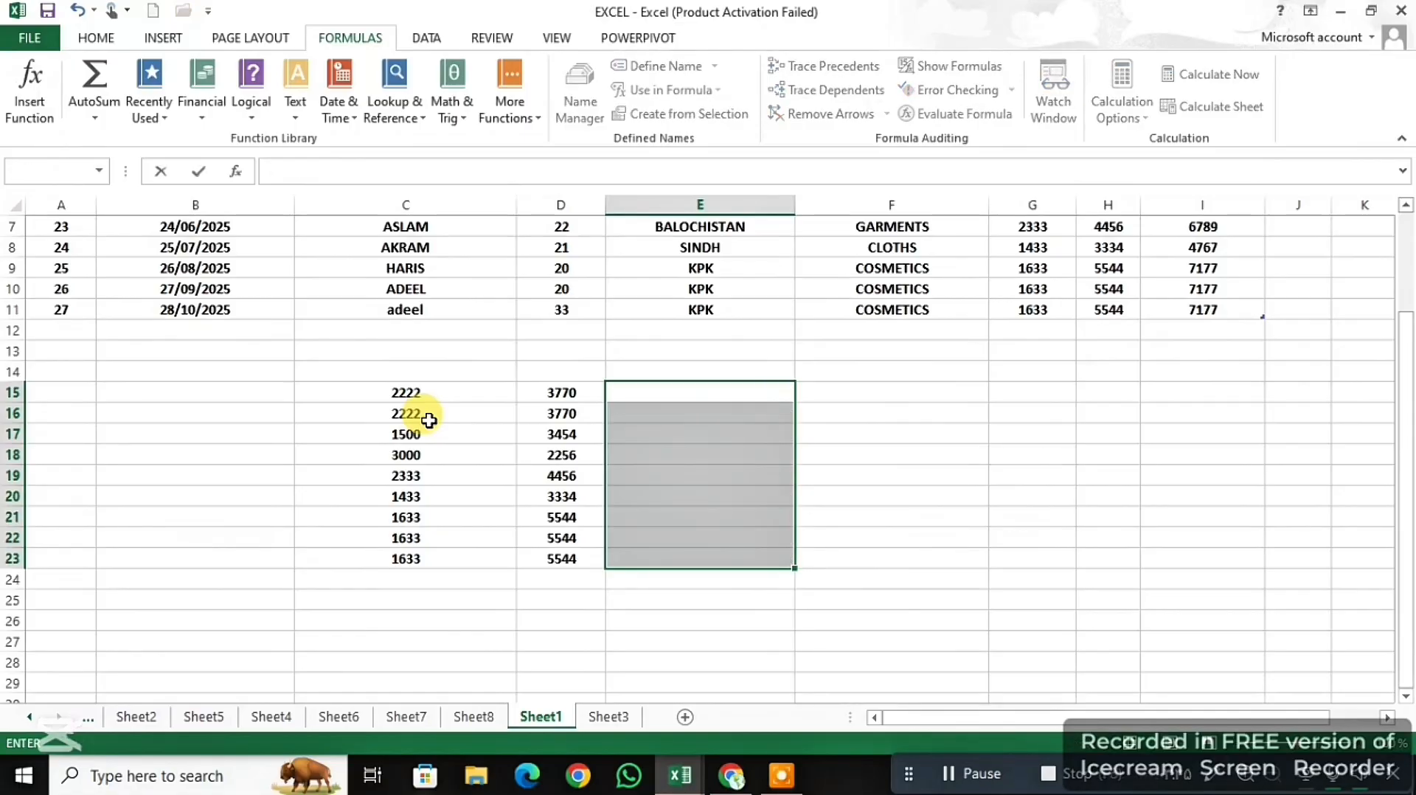
- Leave the cleared result cells and show the list of recently used functions
left_click(267, 528)
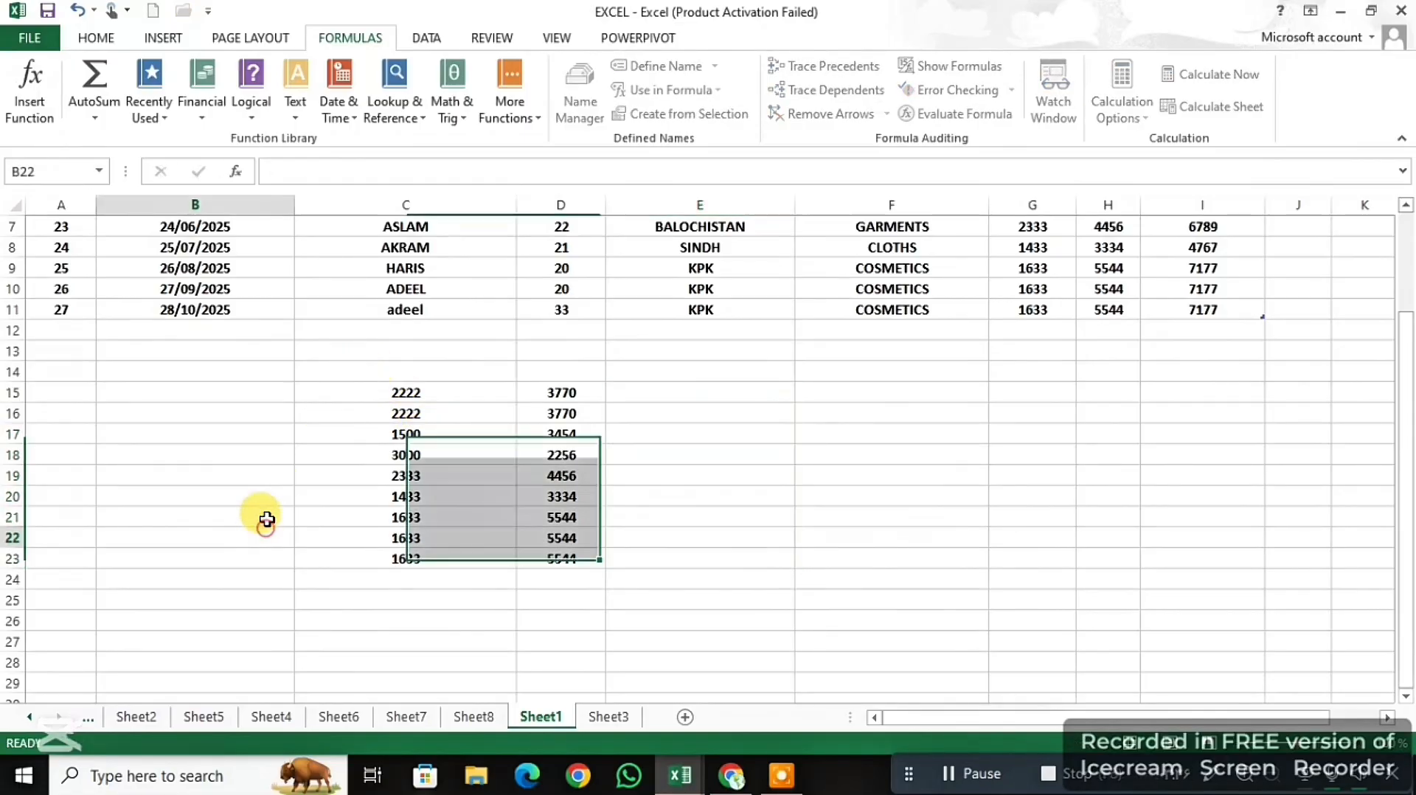
left_click(149, 110)
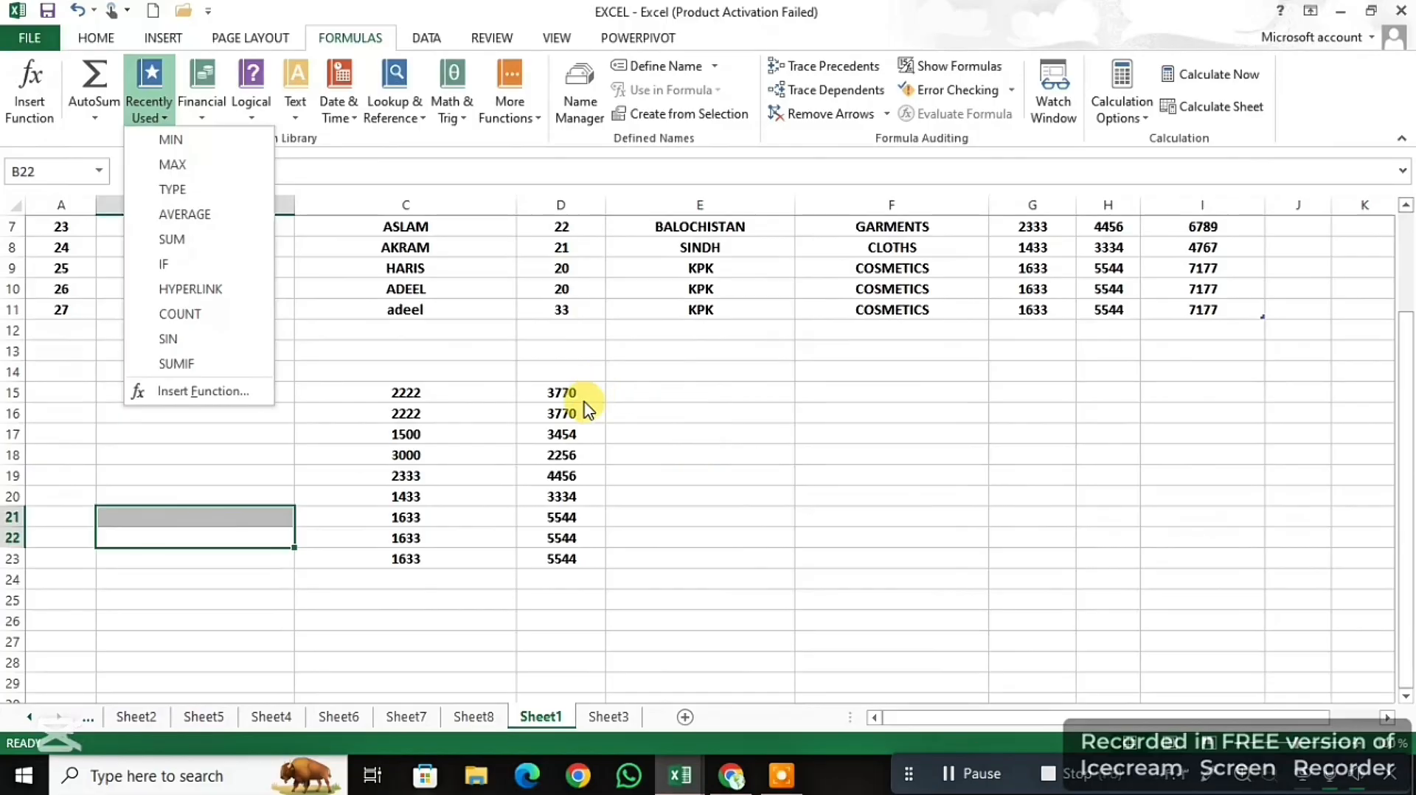
- Close the recently used functions and show the list of financial functions in Book1
left_click(596, 439)
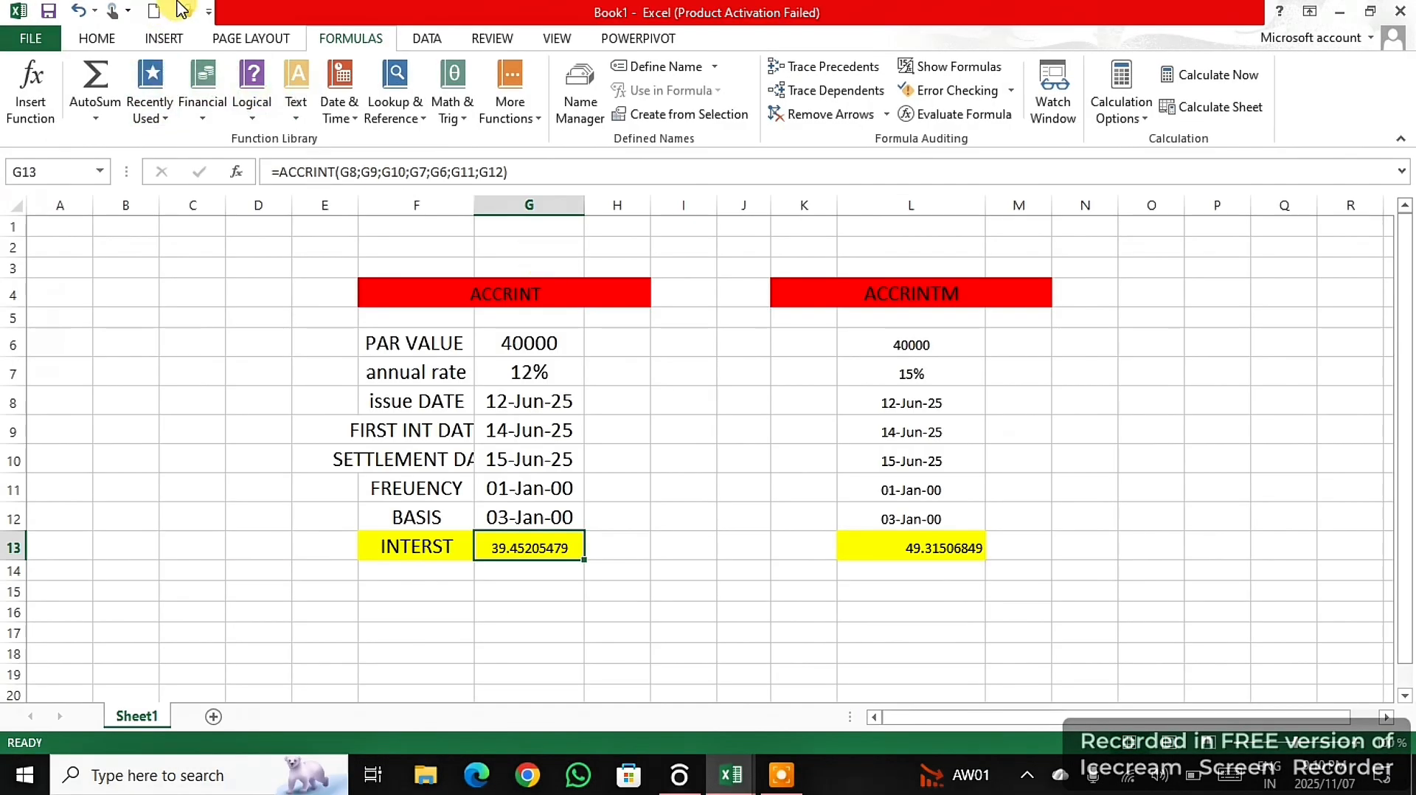
left_click(204, 107)
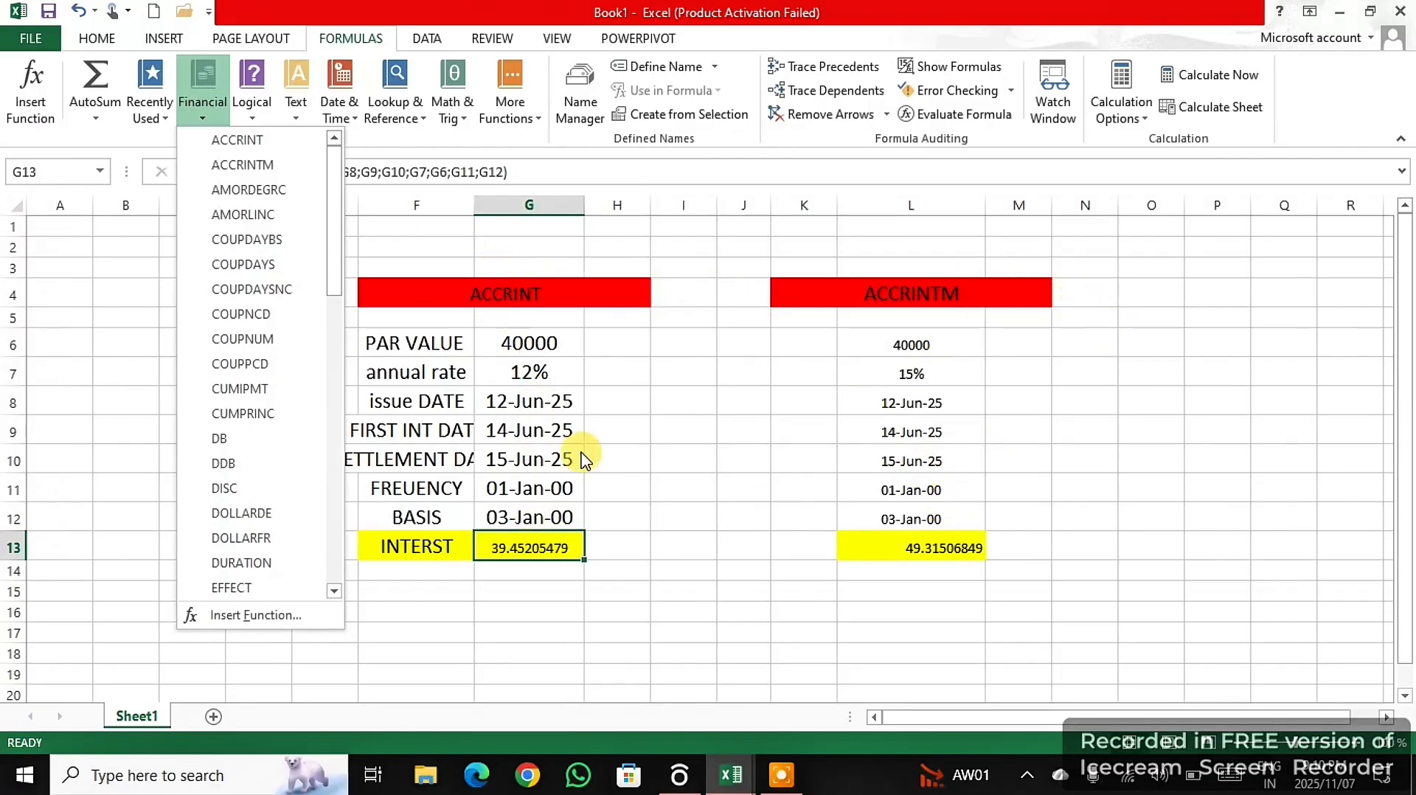
left_click(780, 780)
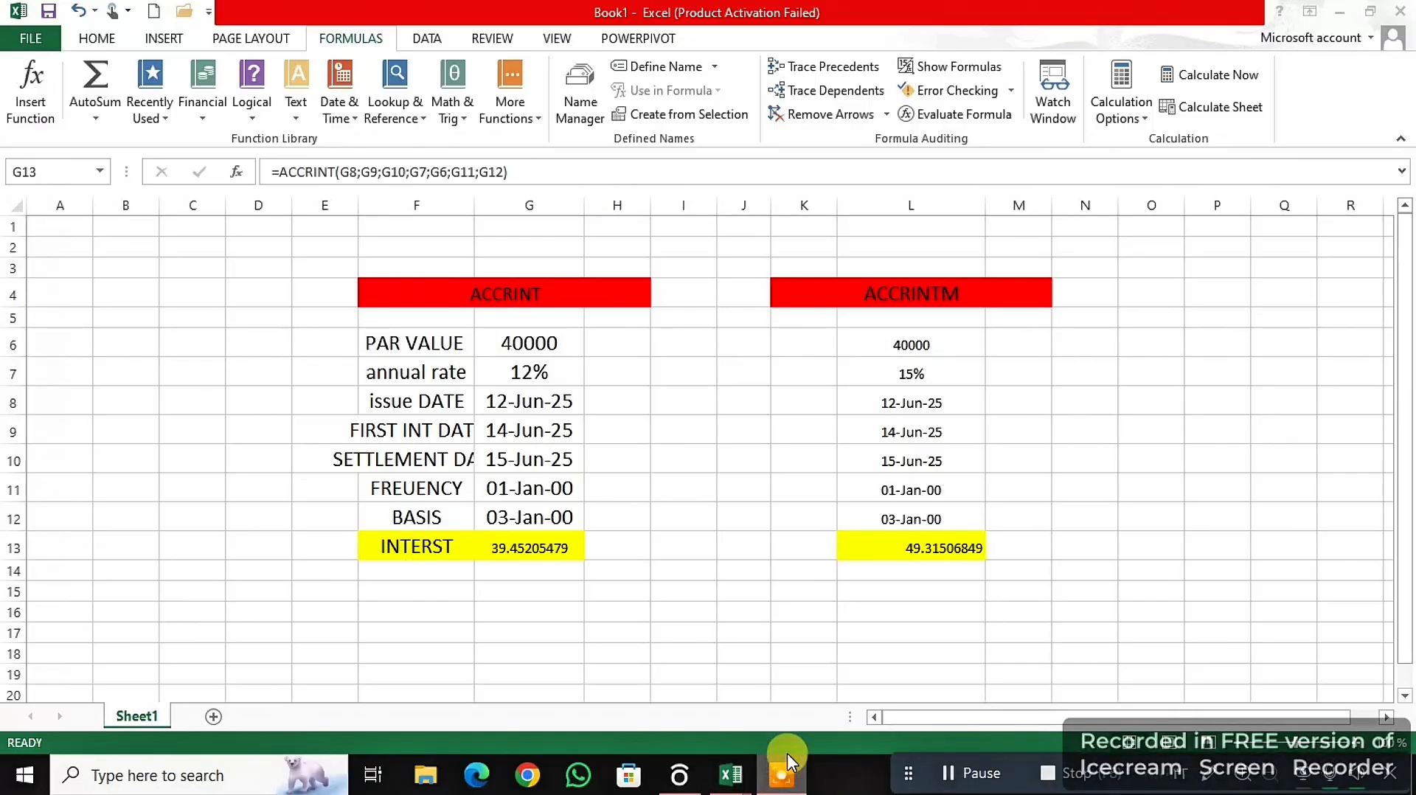
- Clear the ACCRINT interest formula from cell G13
left_click(573, 549)
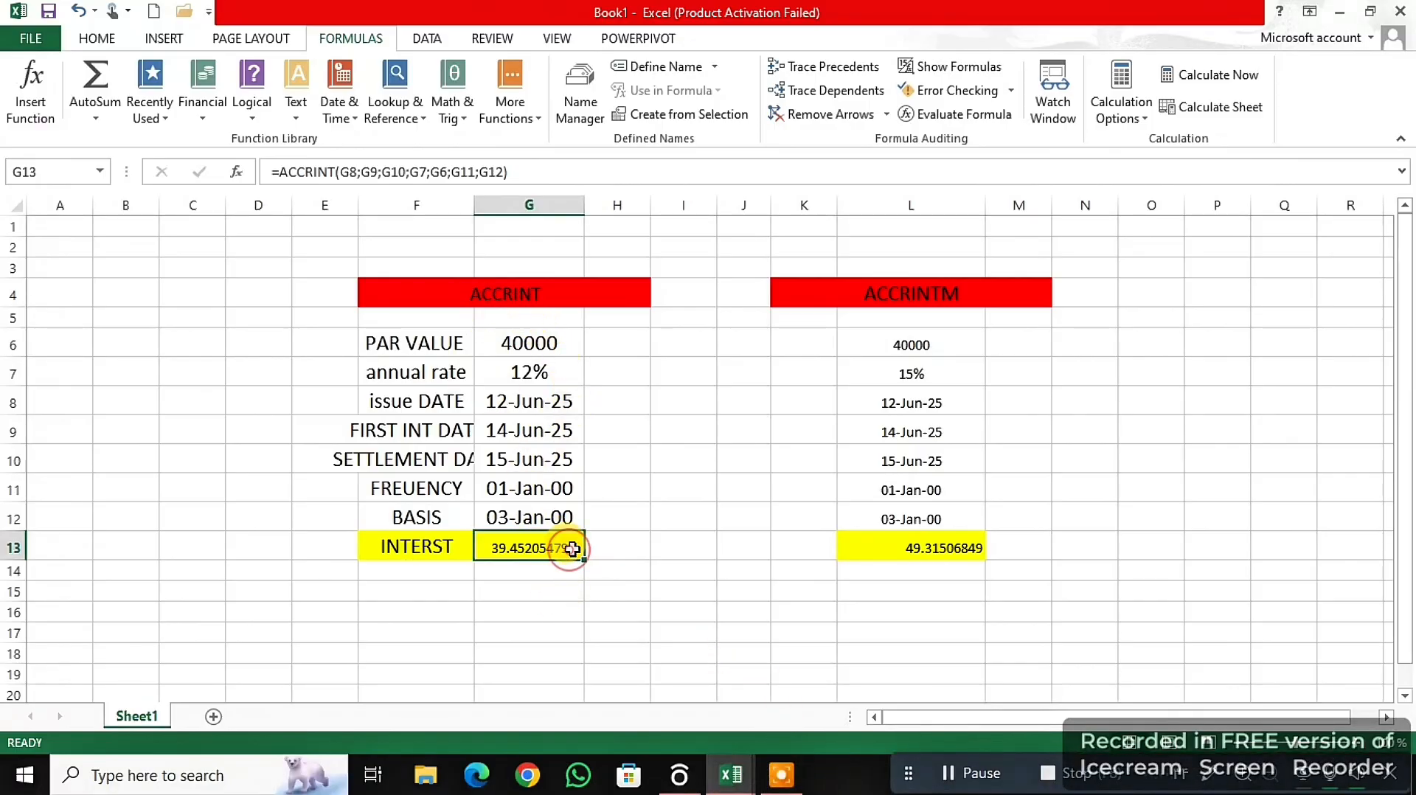
double_click(572, 550)
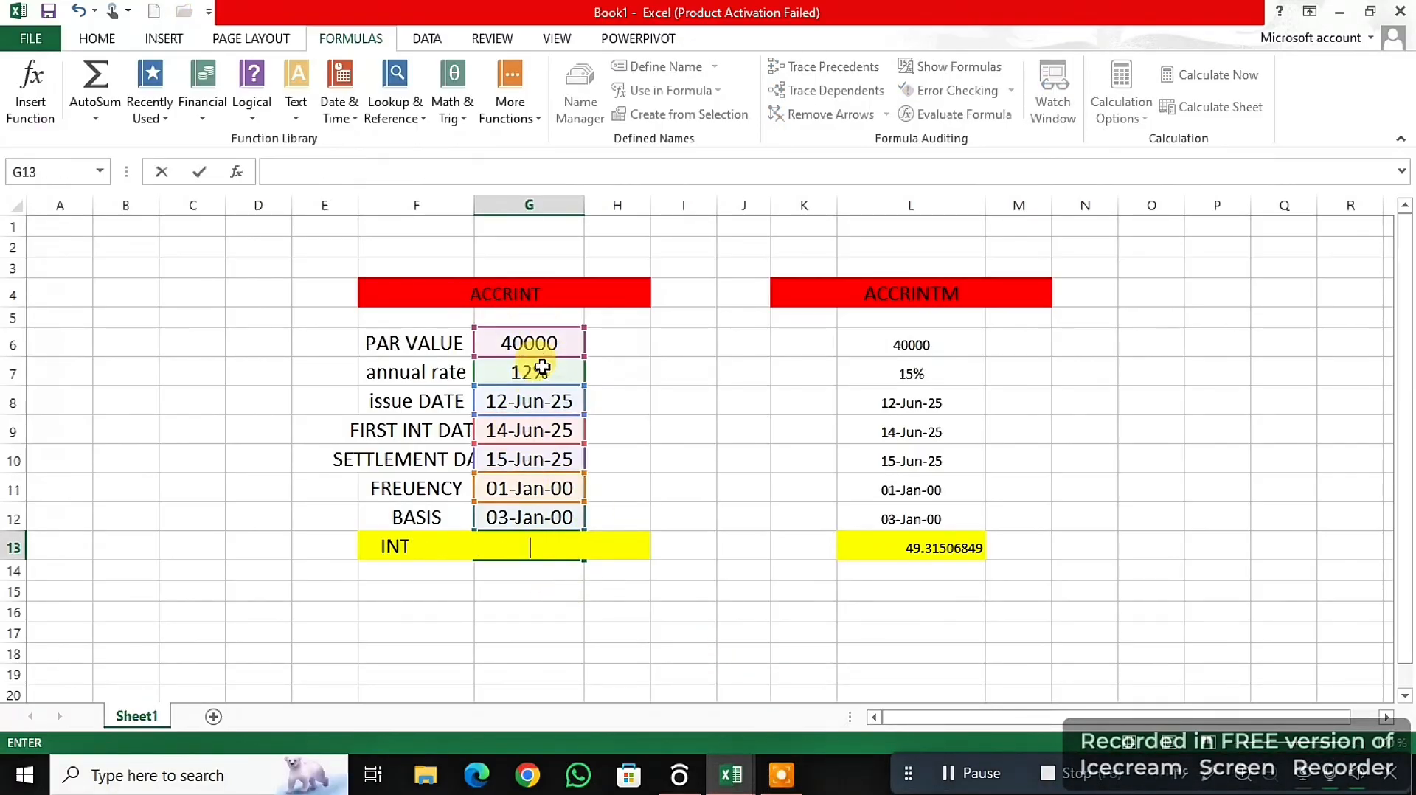
left_click(677, 489)
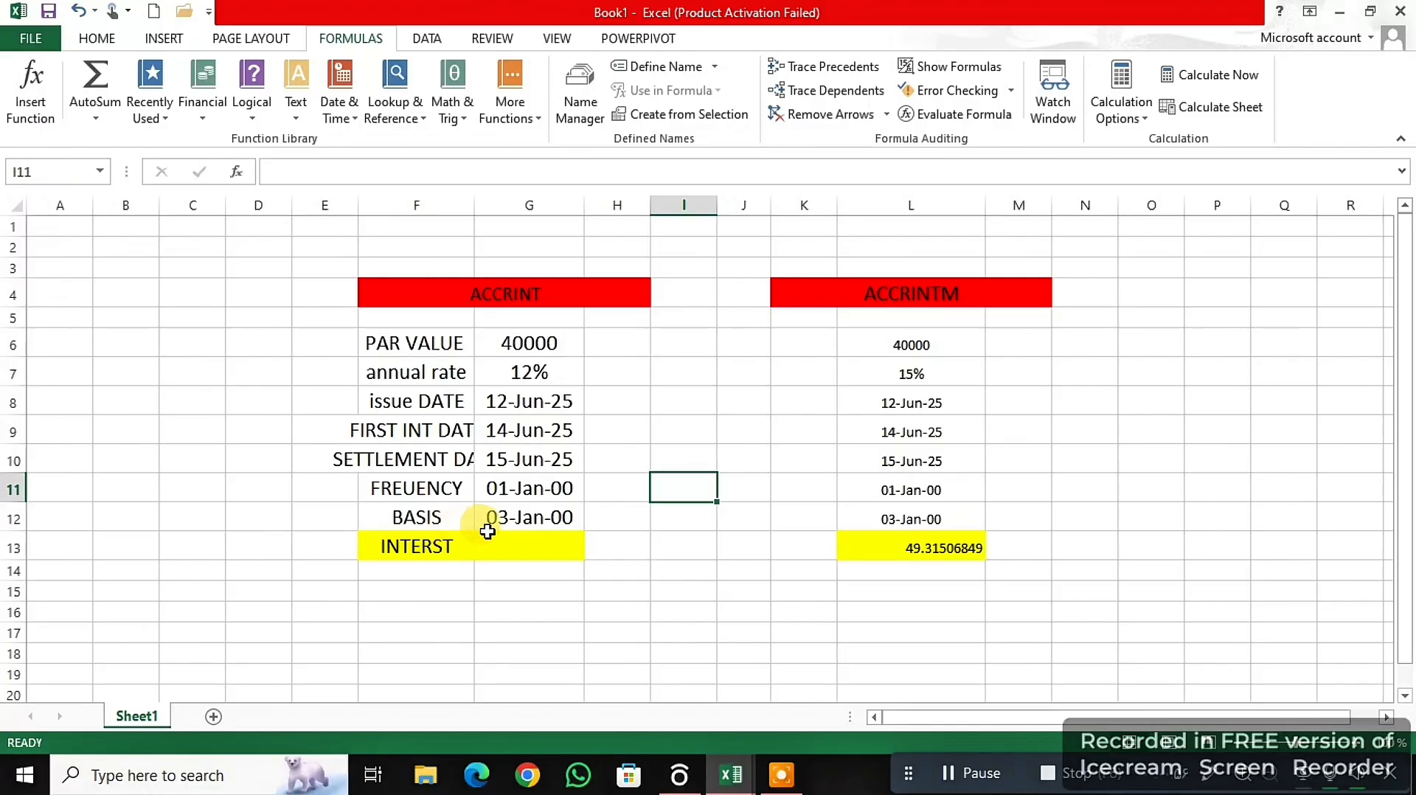
- Begin an ACCRINT formula in the interest cell G13, up to its opening parenthesis
left_click(528, 540)
type("=")
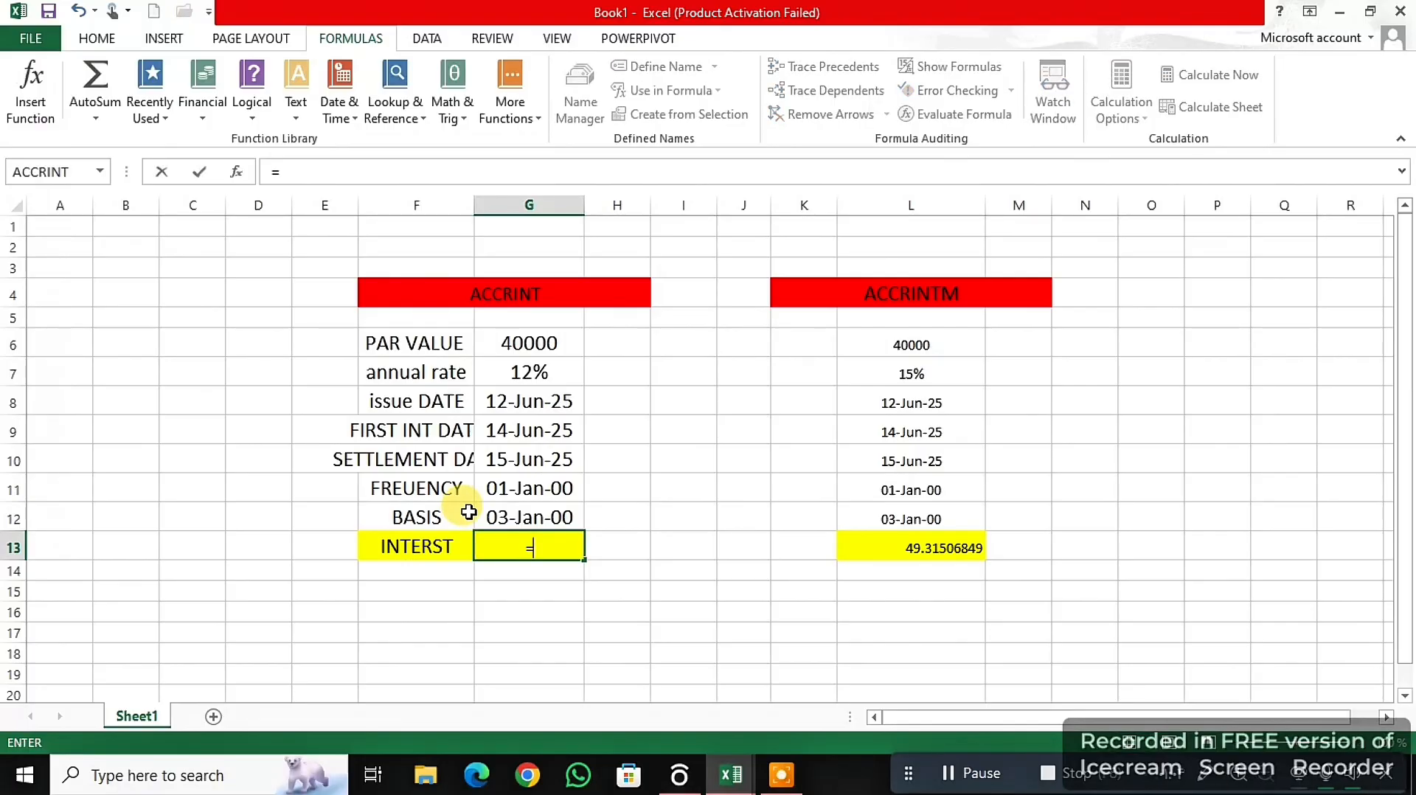
type("a")
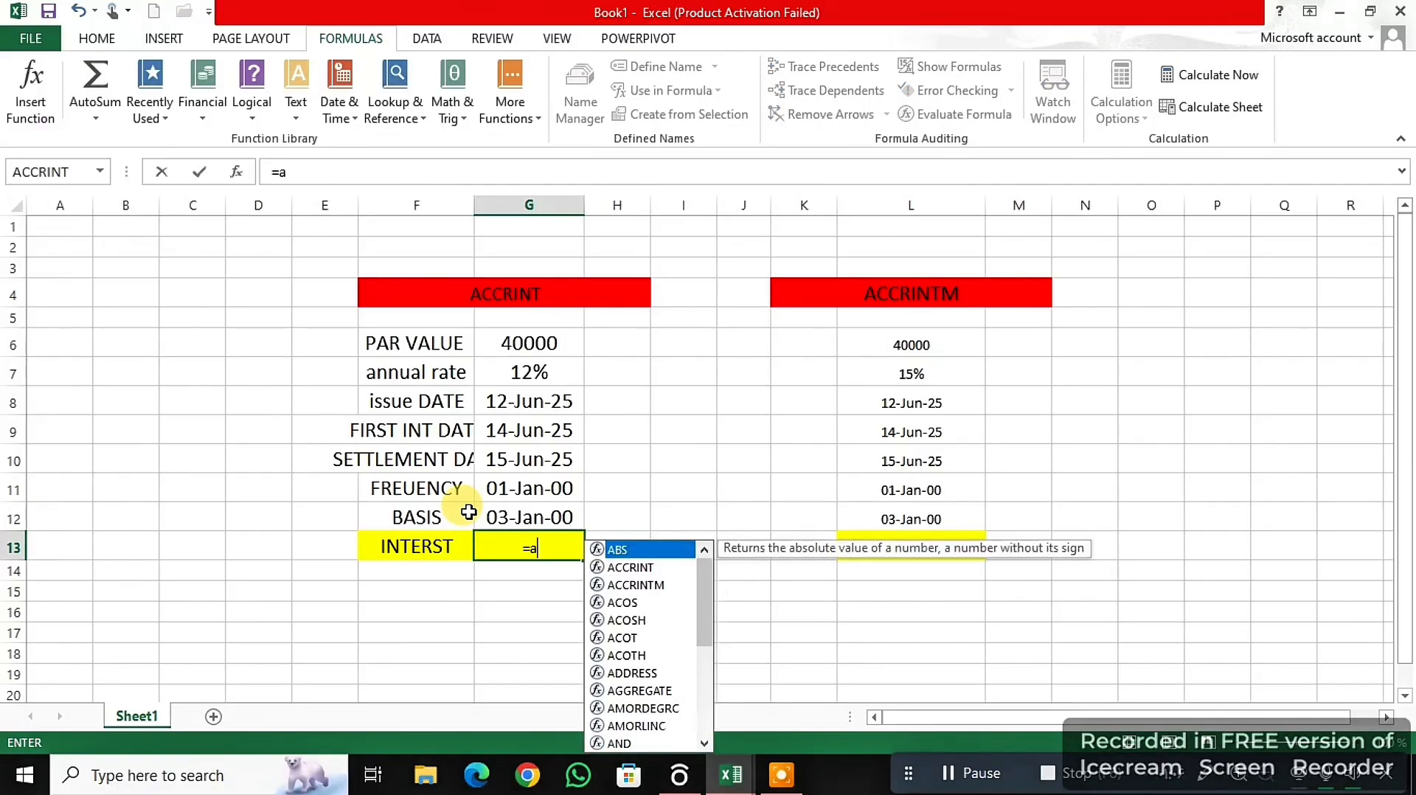
type("cc")
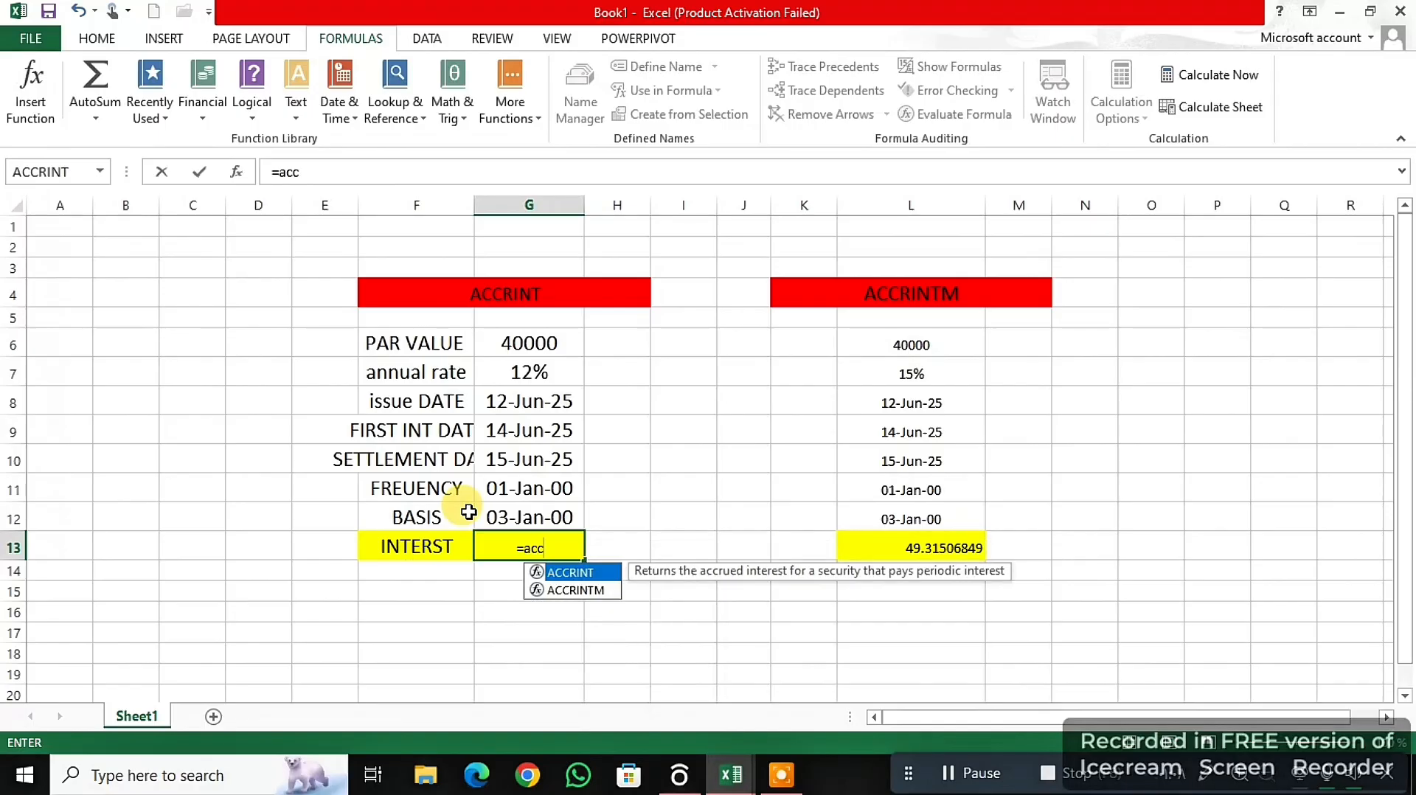
type("rint")
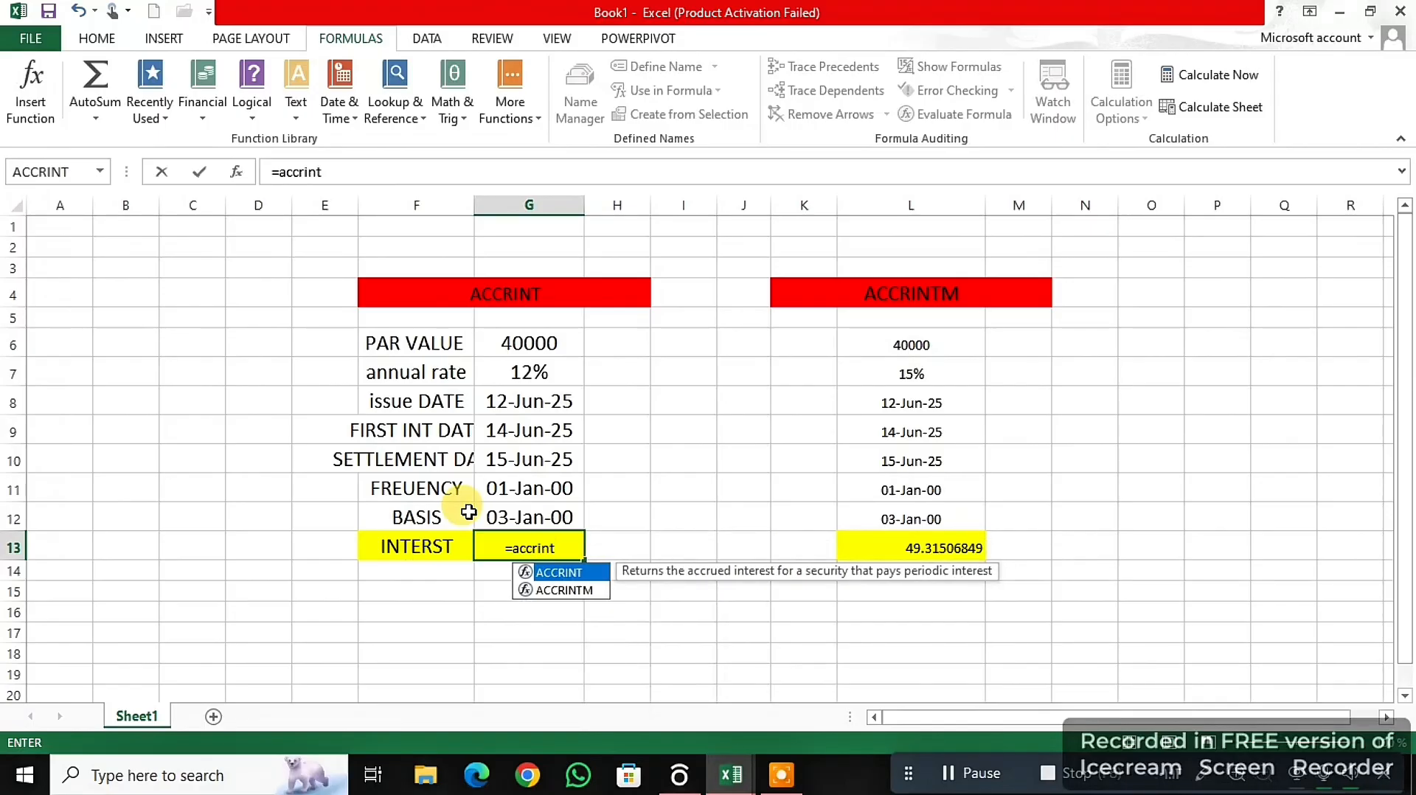
type("9")
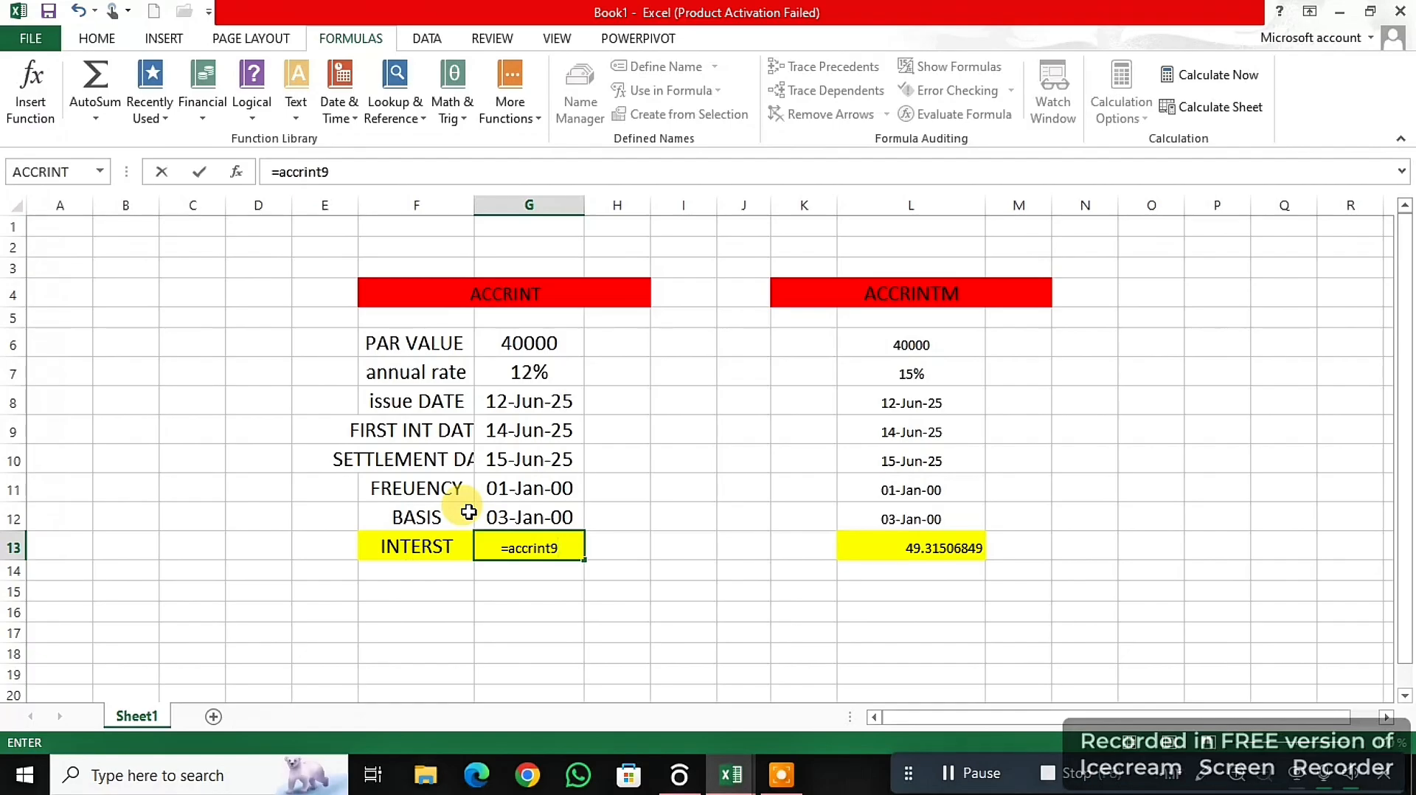
key("BackSpace")
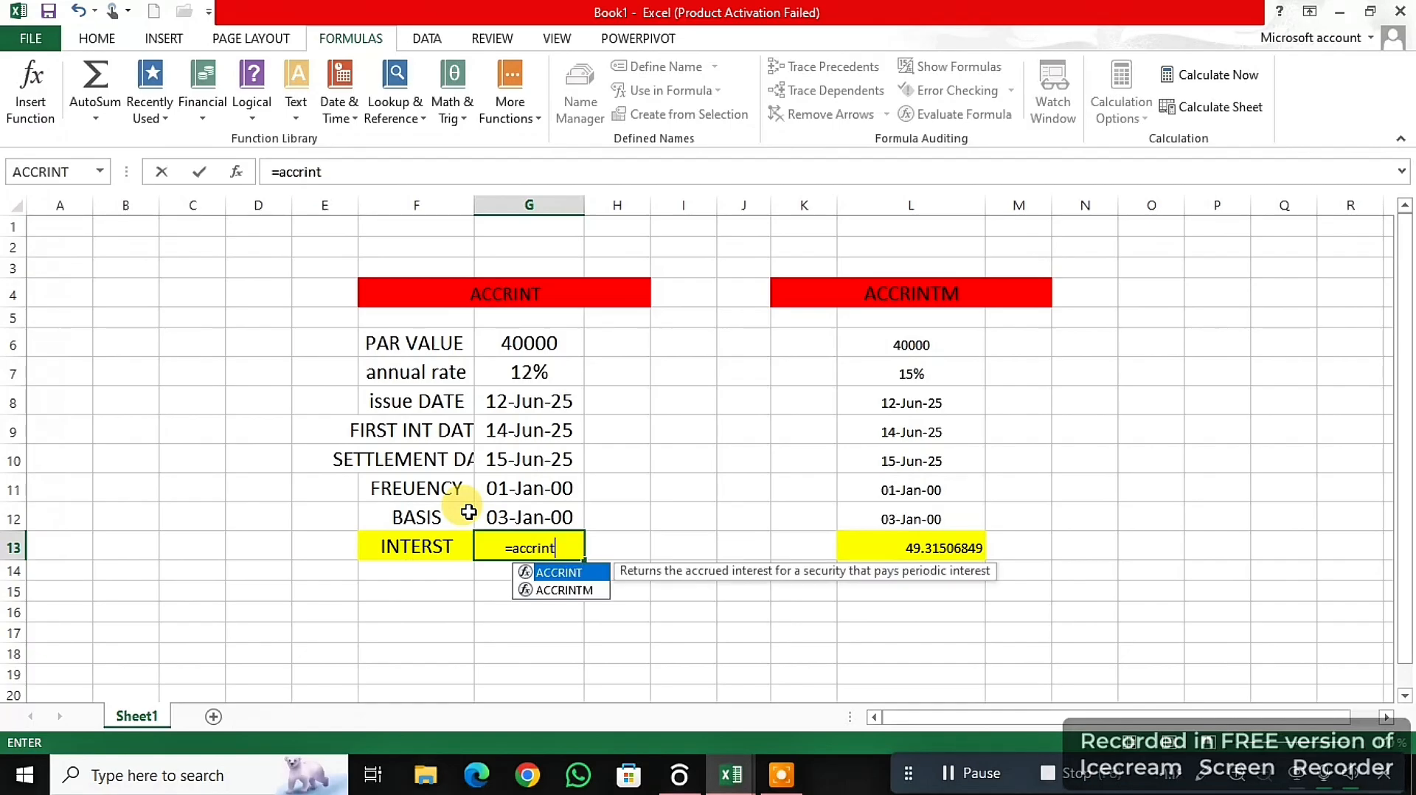
type("(")
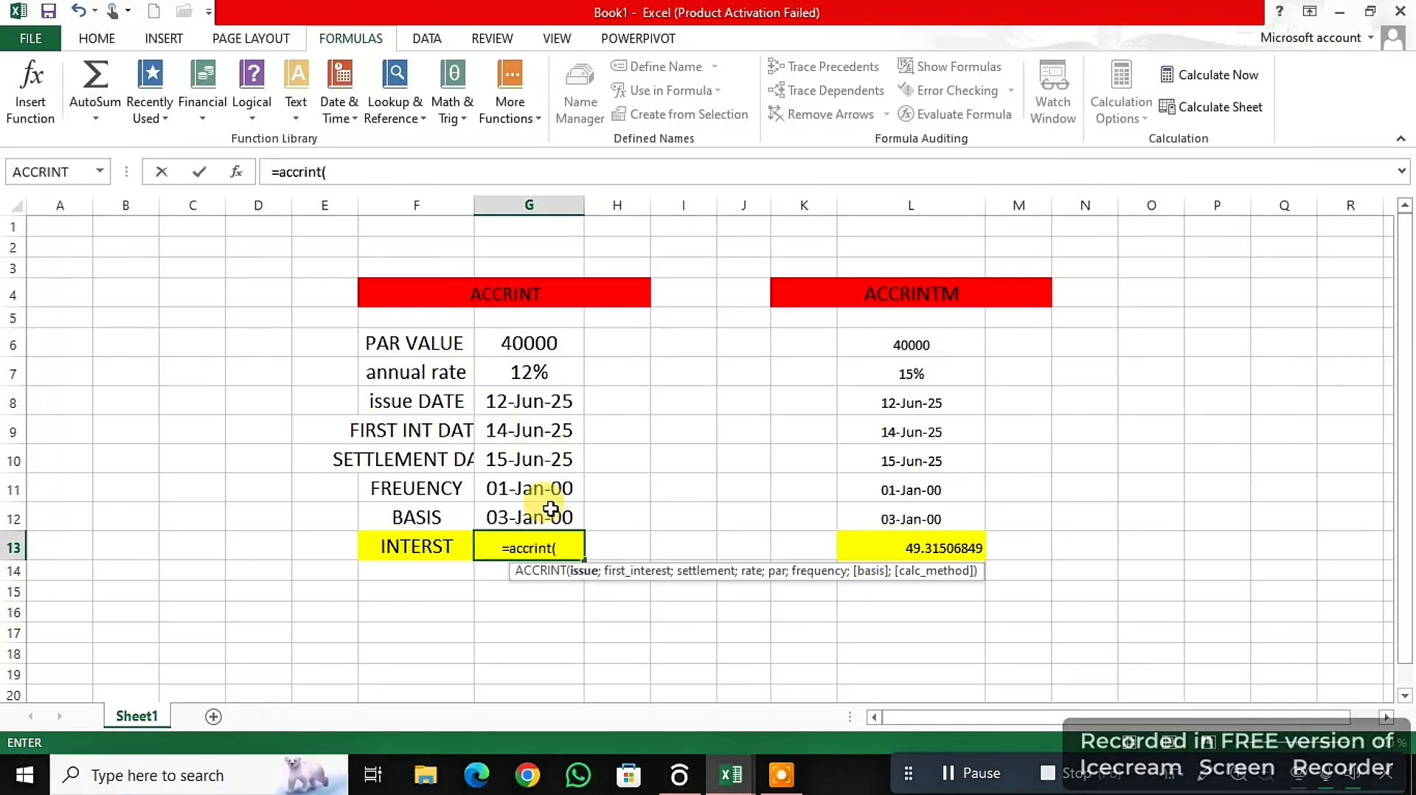
- Add issue date G8, first interest date G9, settlement date G10 and annual rate G7 as the ACCRINT arguments, separated by semicolons
left_click(533, 405)
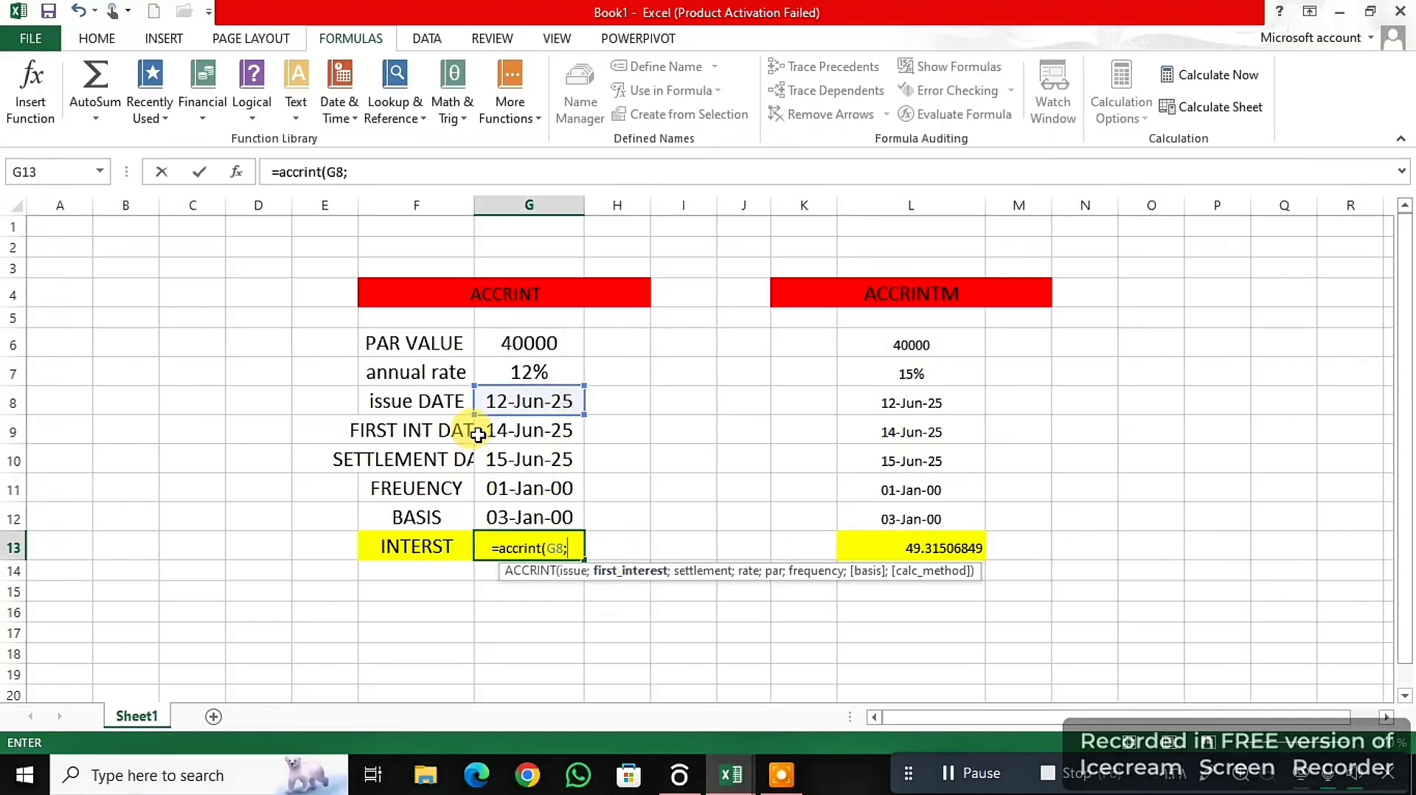
left_click(527, 435)
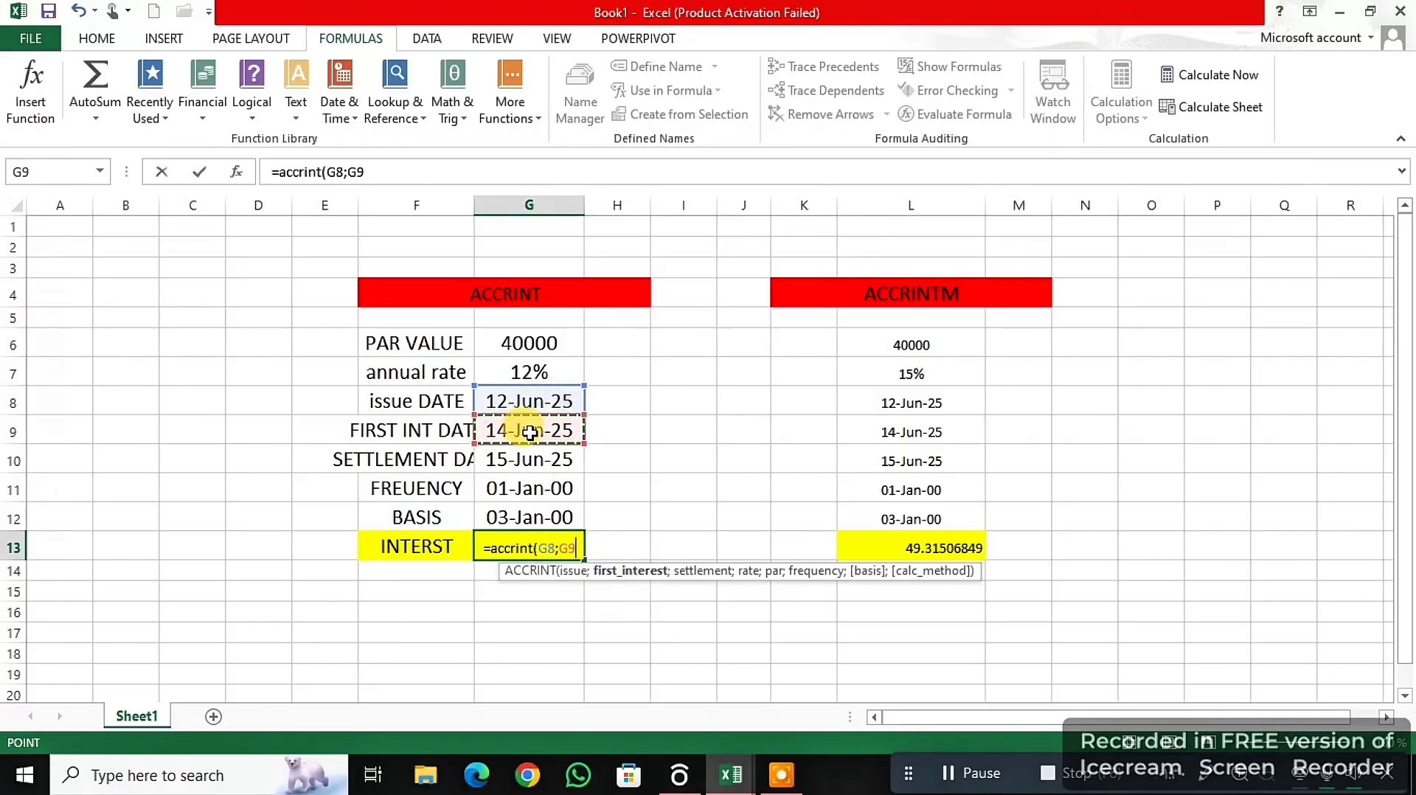
type(";")
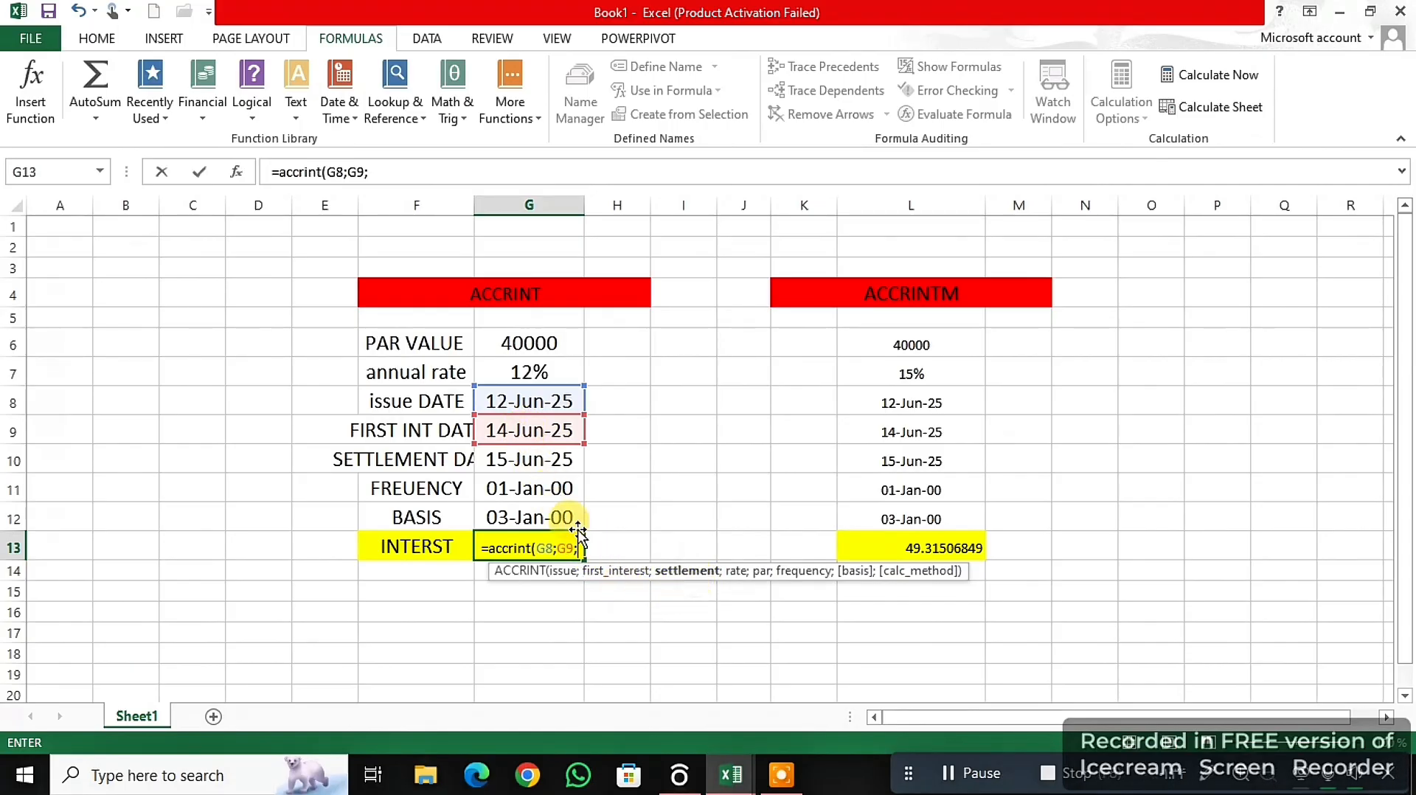
left_click(545, 464)
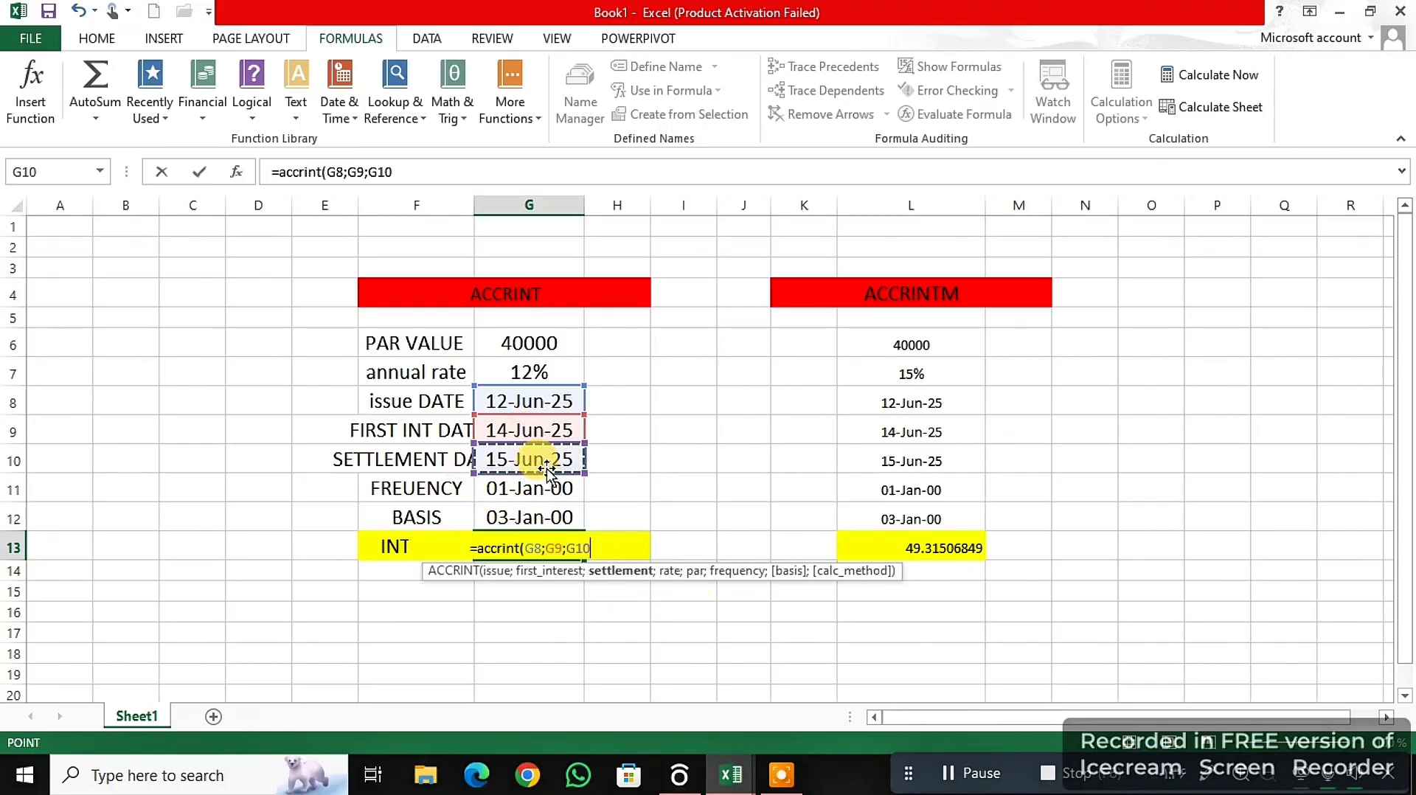
type(";")
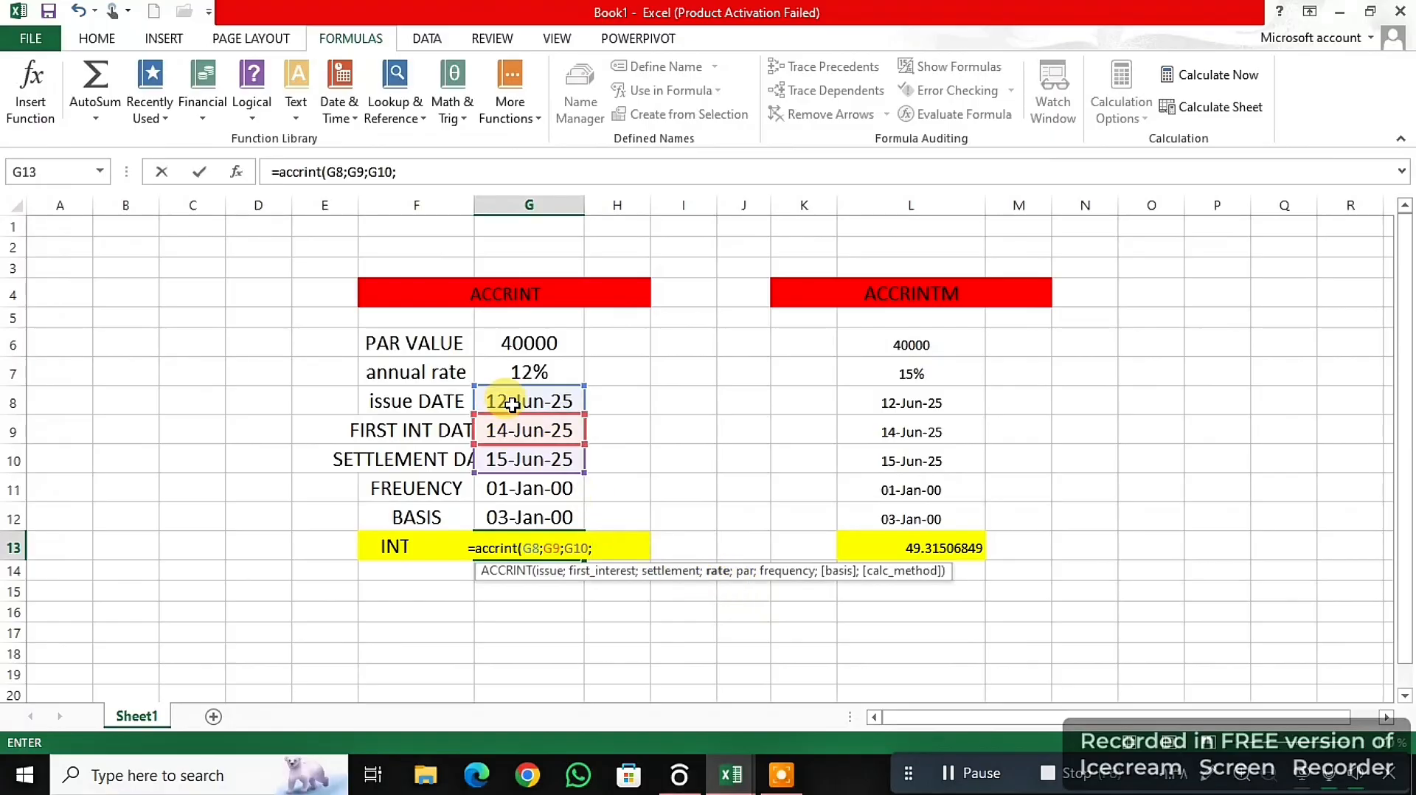
left_click(531, 375)
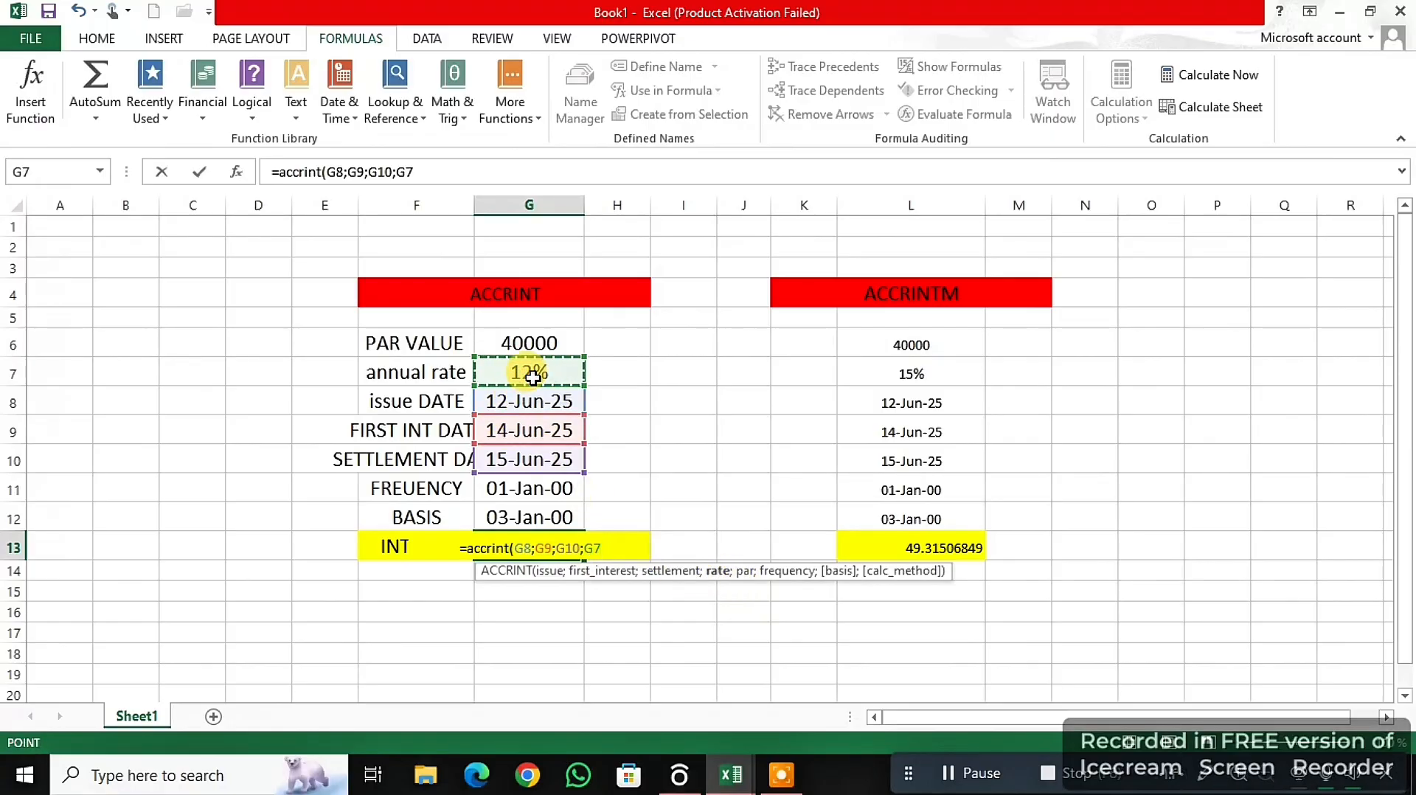
type(";")
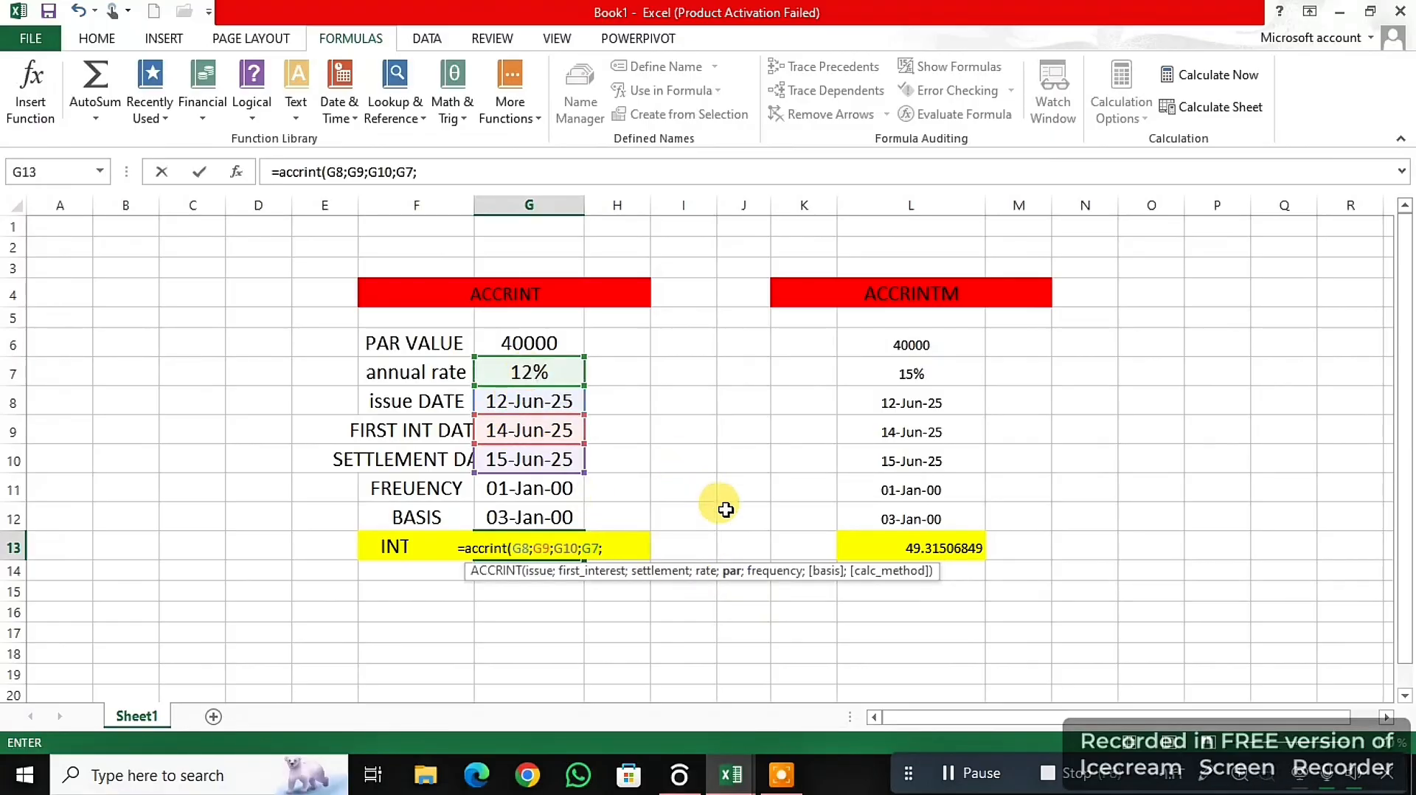
- Complete the ACCRINT formula with par value G6, frequency G11 and basis G12, and enter it
left_click(539, 339)
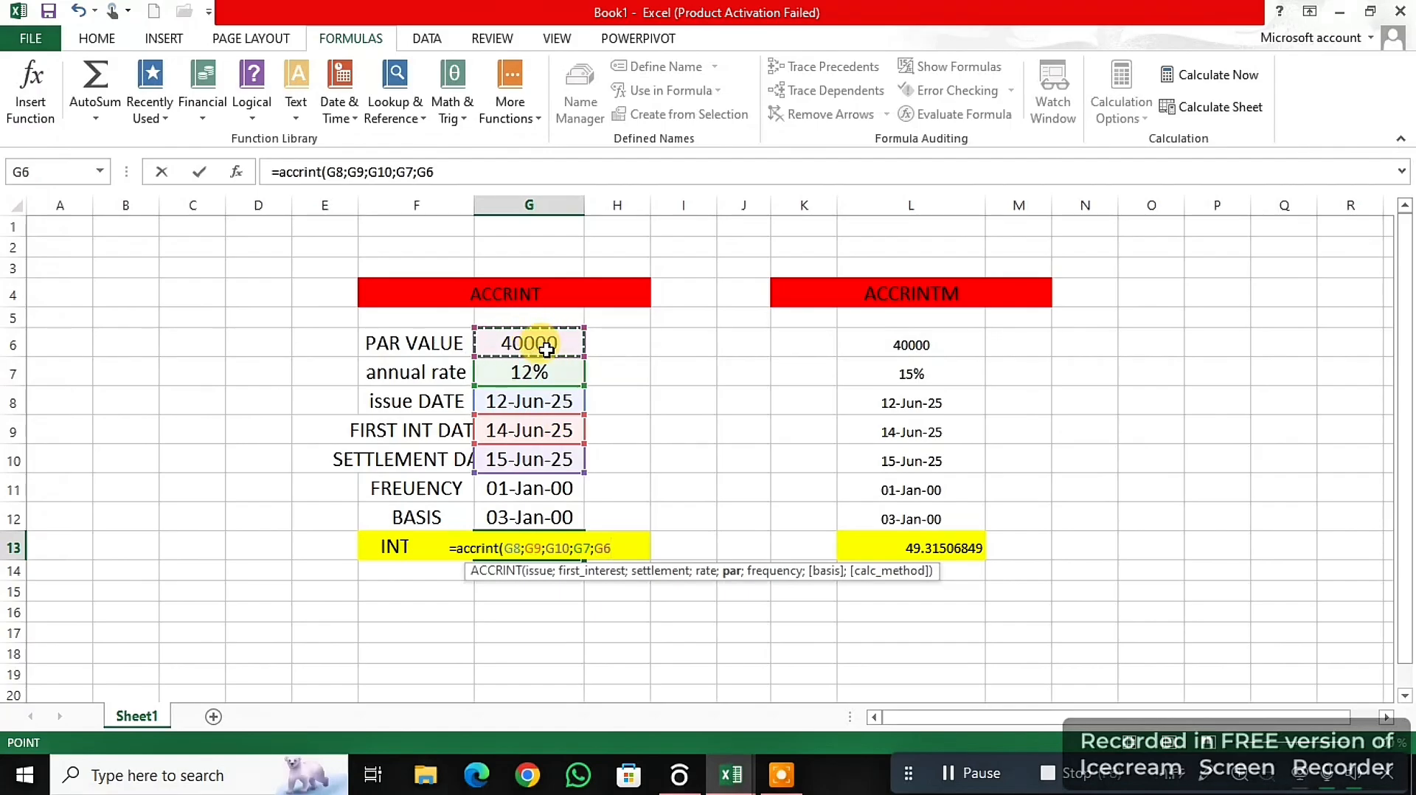
type(";")
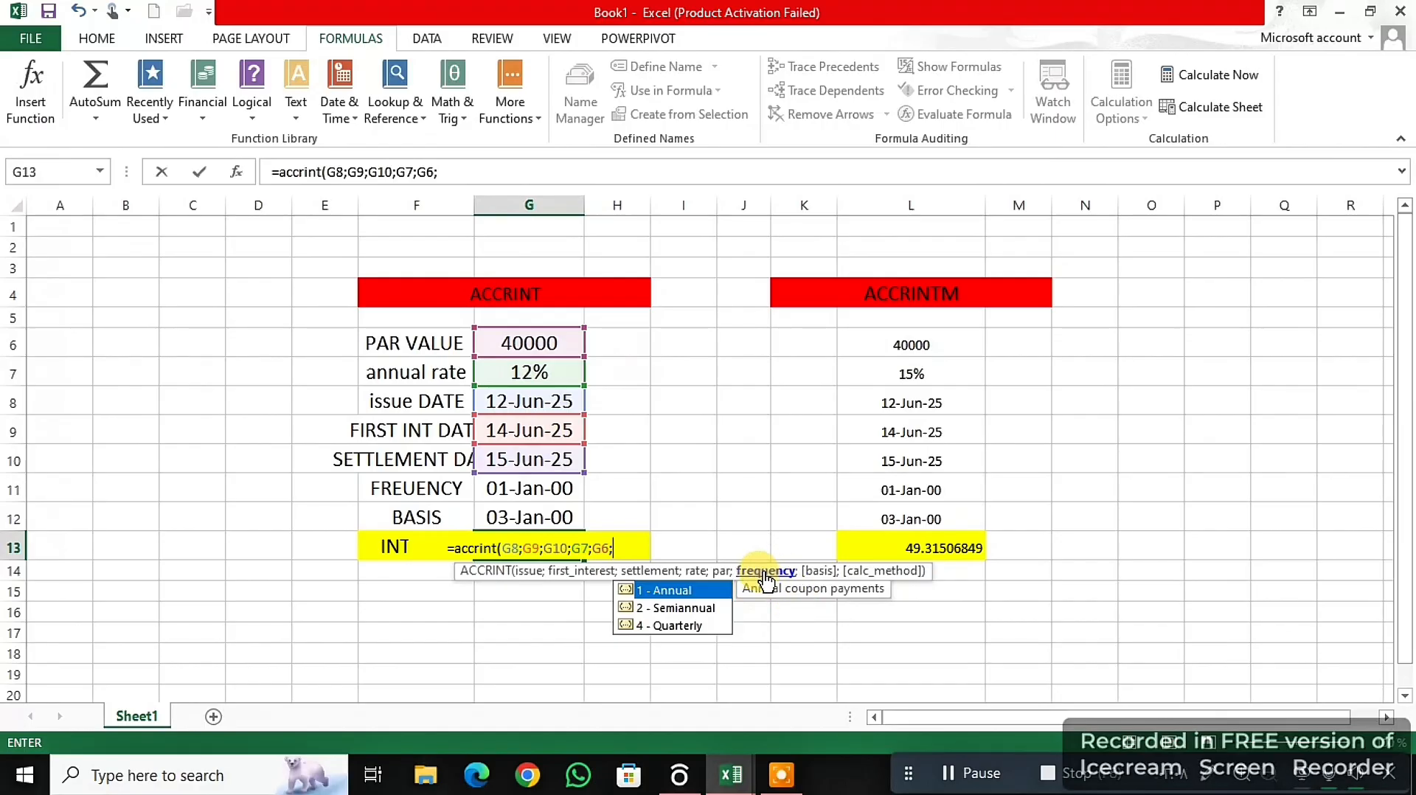
left_click(528, 493)
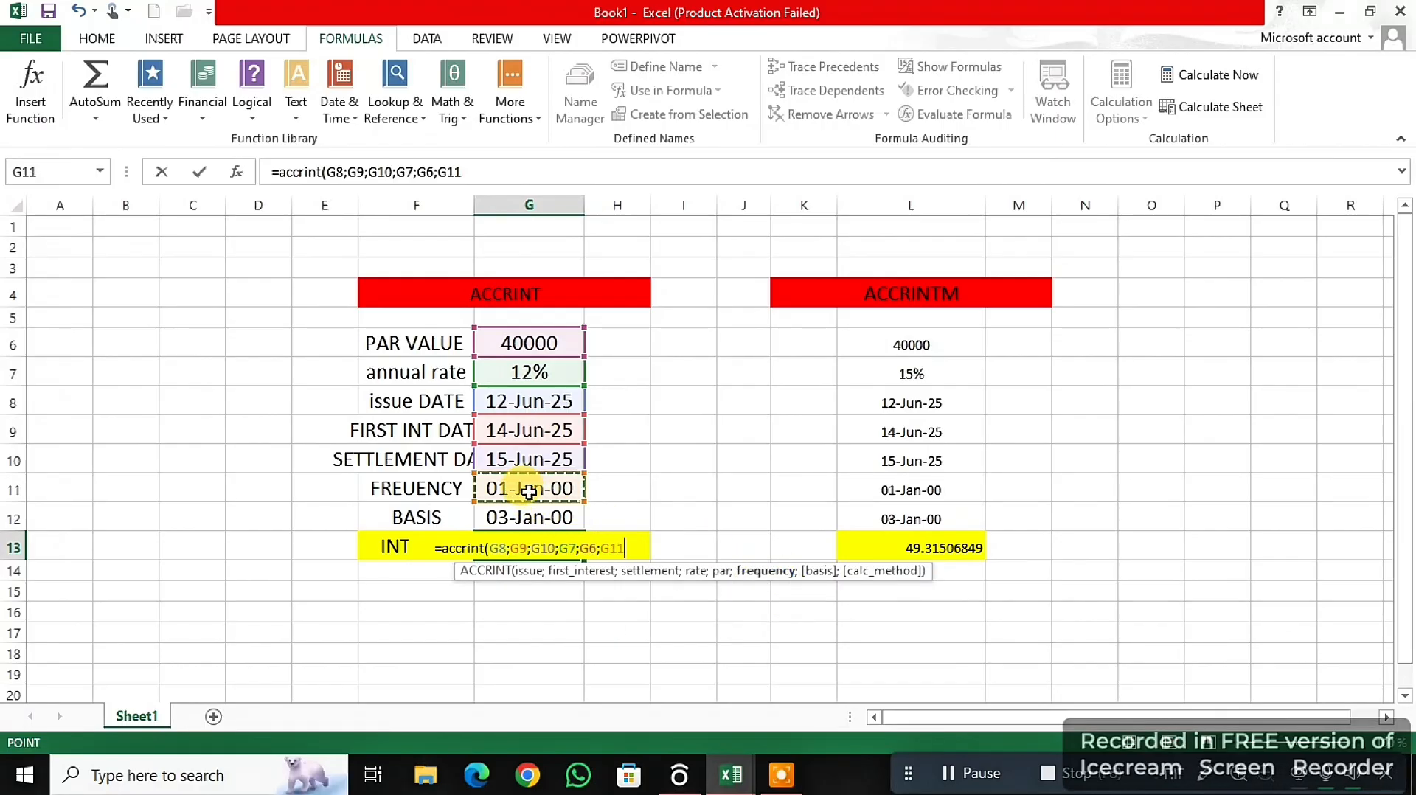
type(";")
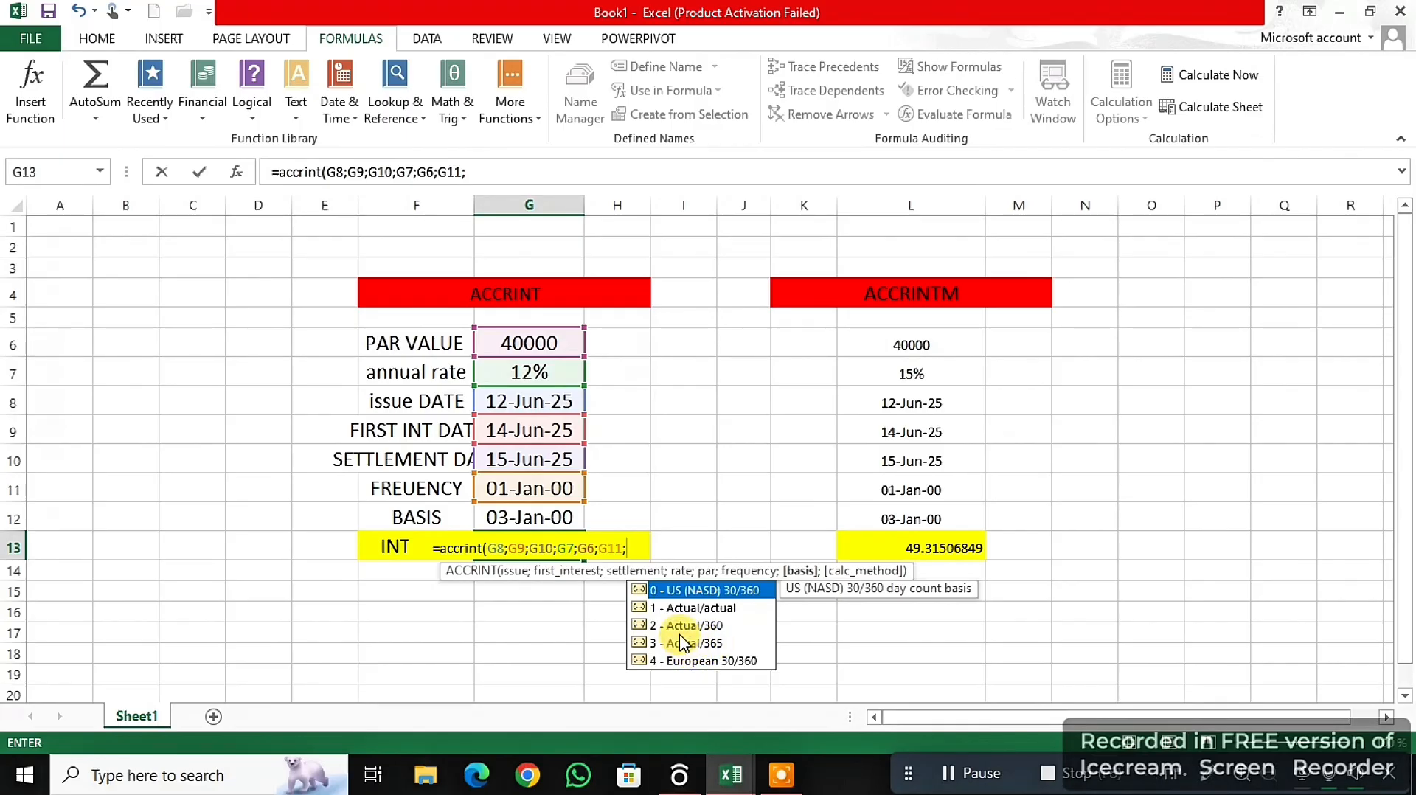
left_click(545, 519)
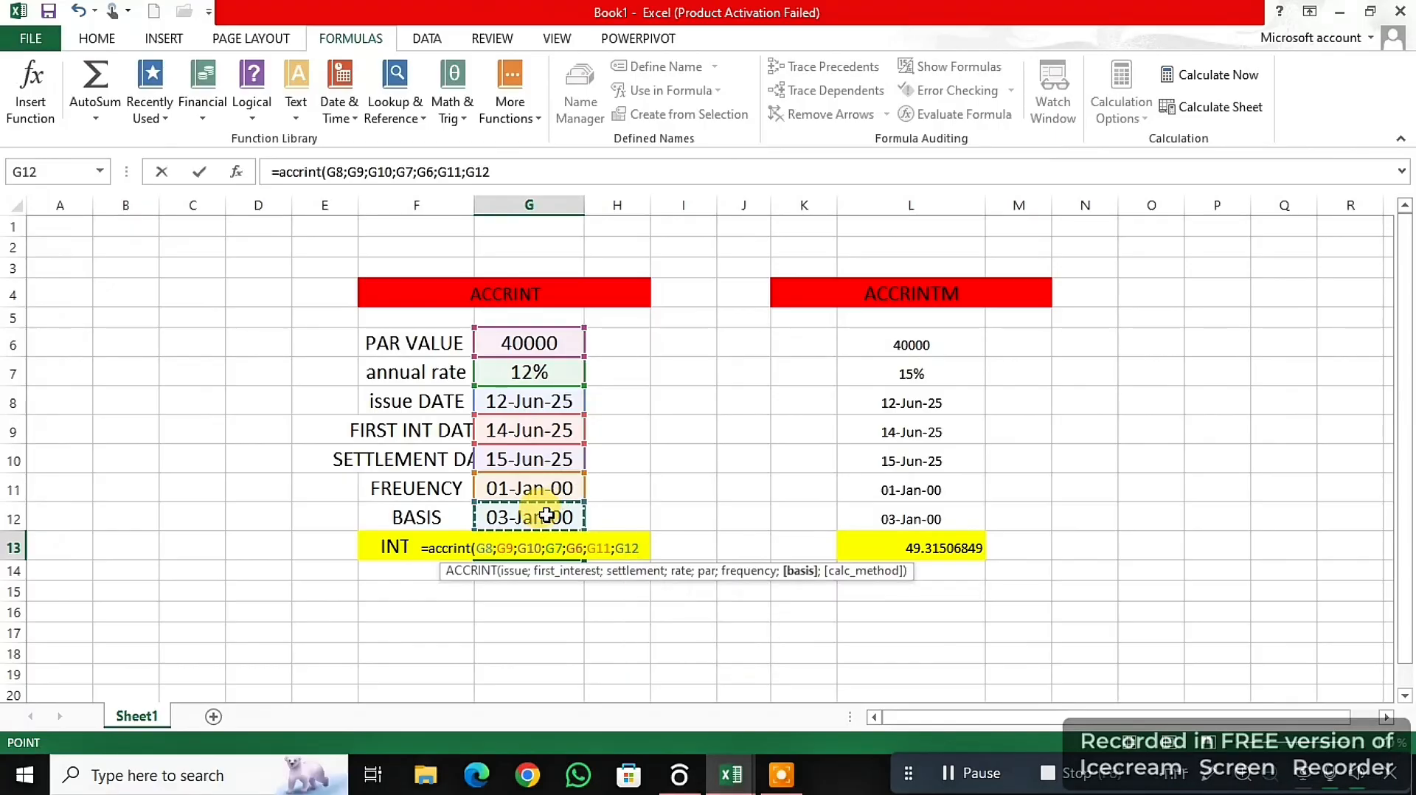
type(")")
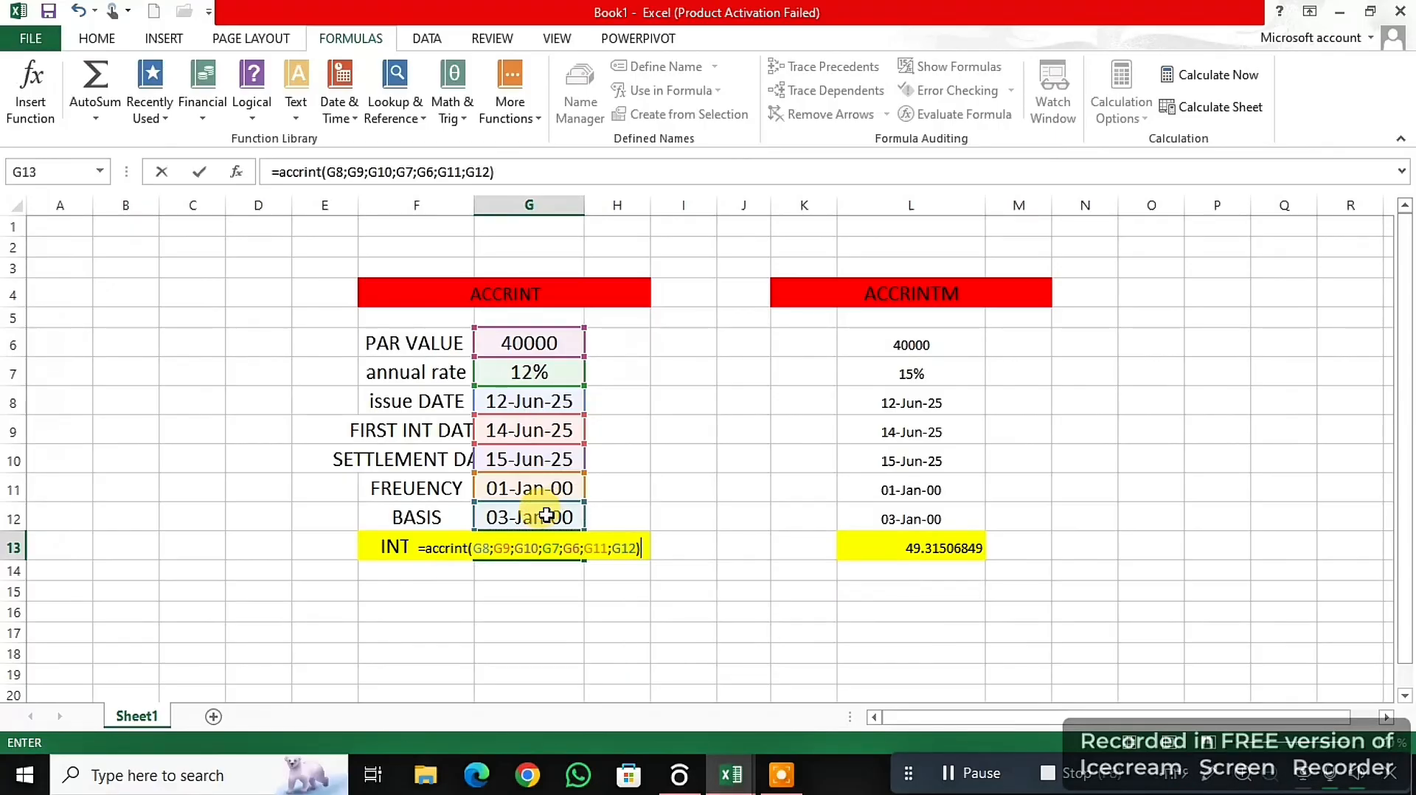
key("Return")
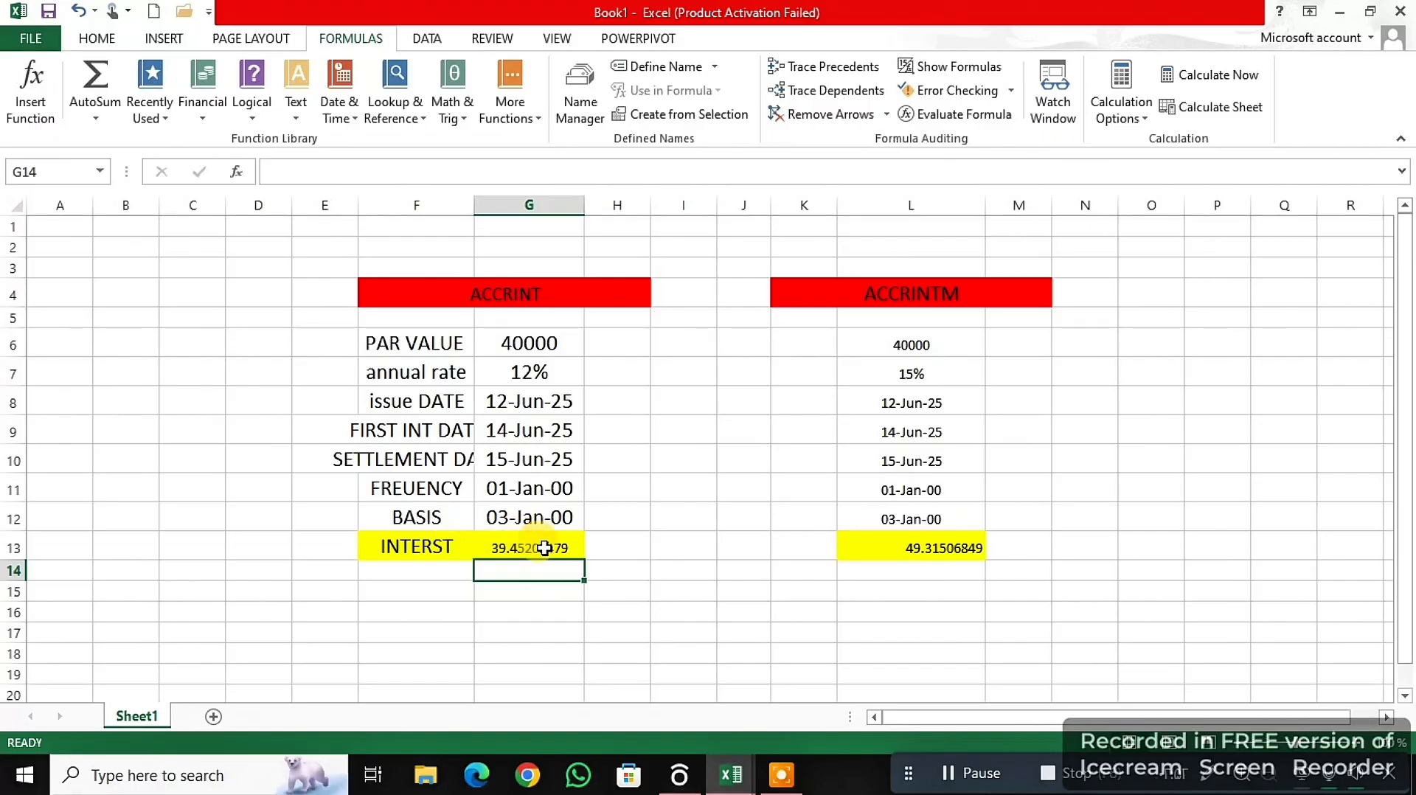
- Clear the ACCRINTM result formula from cell L13
left_click(970, 545)
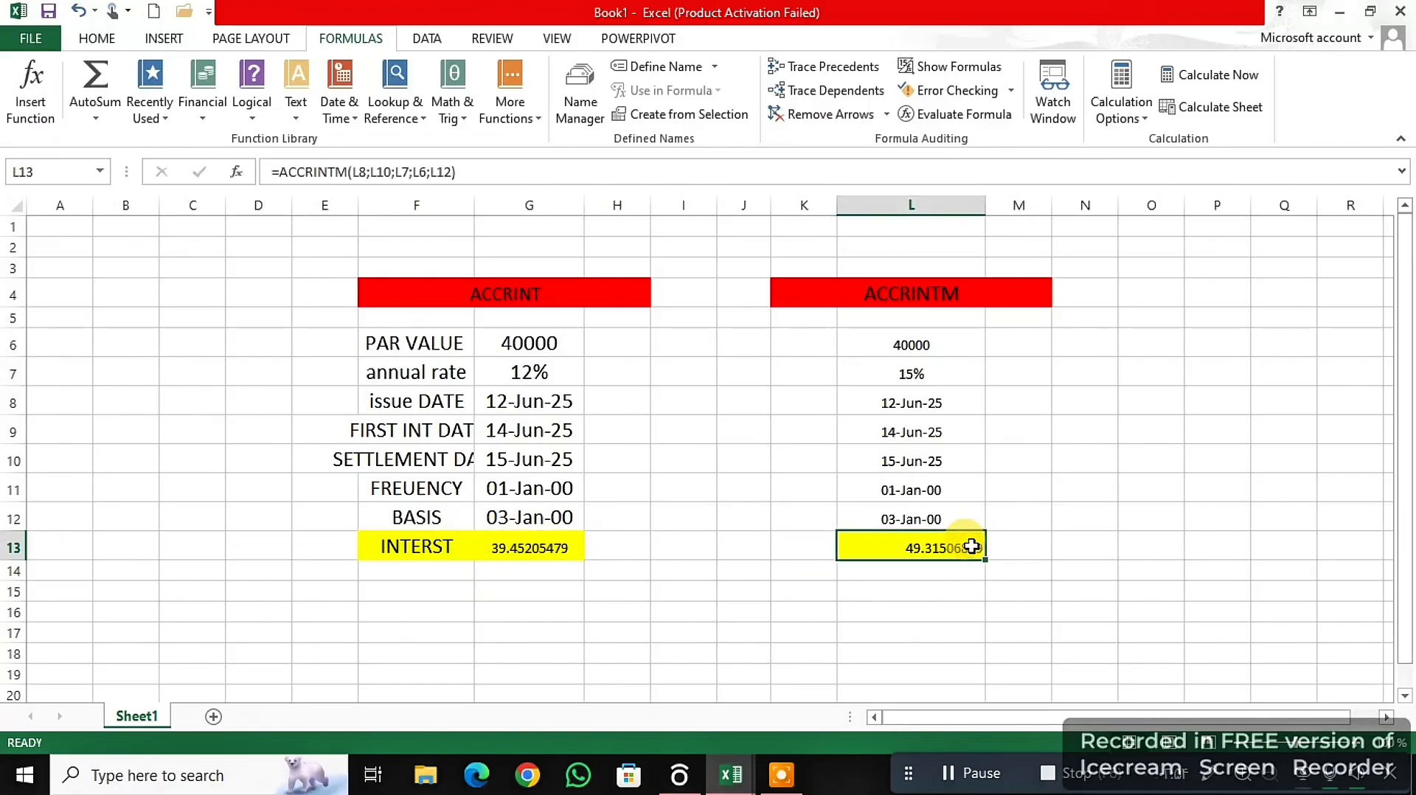
key("BackSpace")
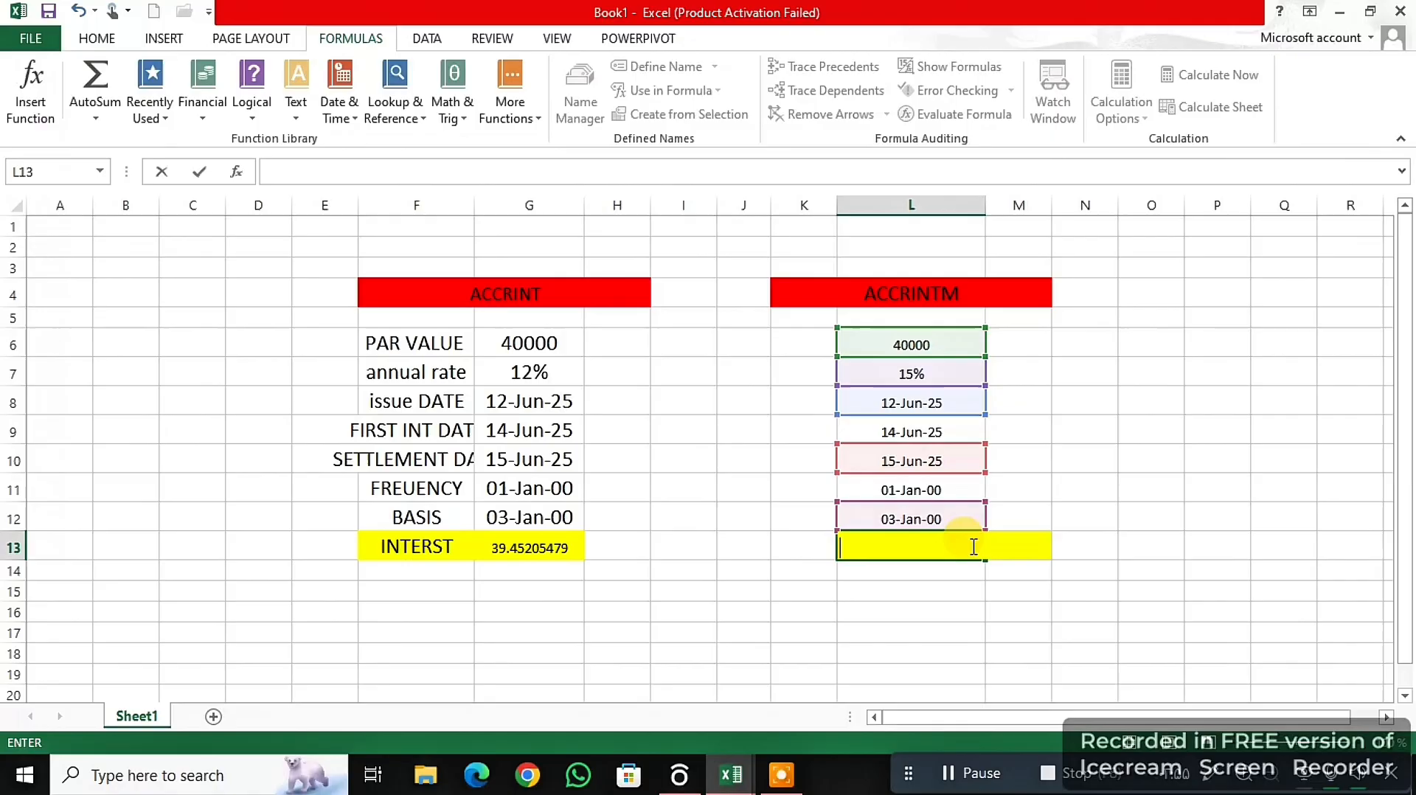
left_click(1099, 488)
- Begin an ACCRINTM formula in the interest cell L13, up to its opening parenthesis
left_click(942, 536)
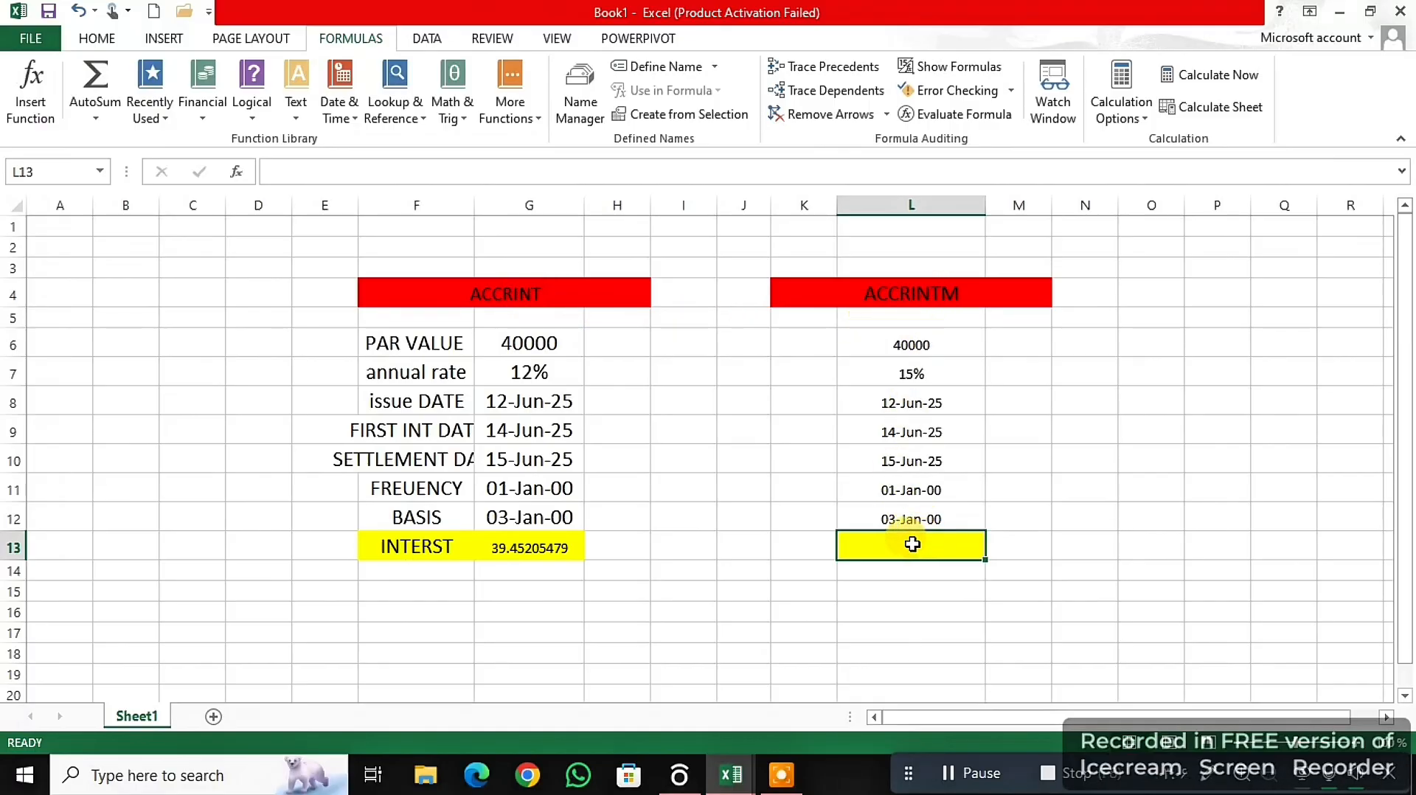
type("=")
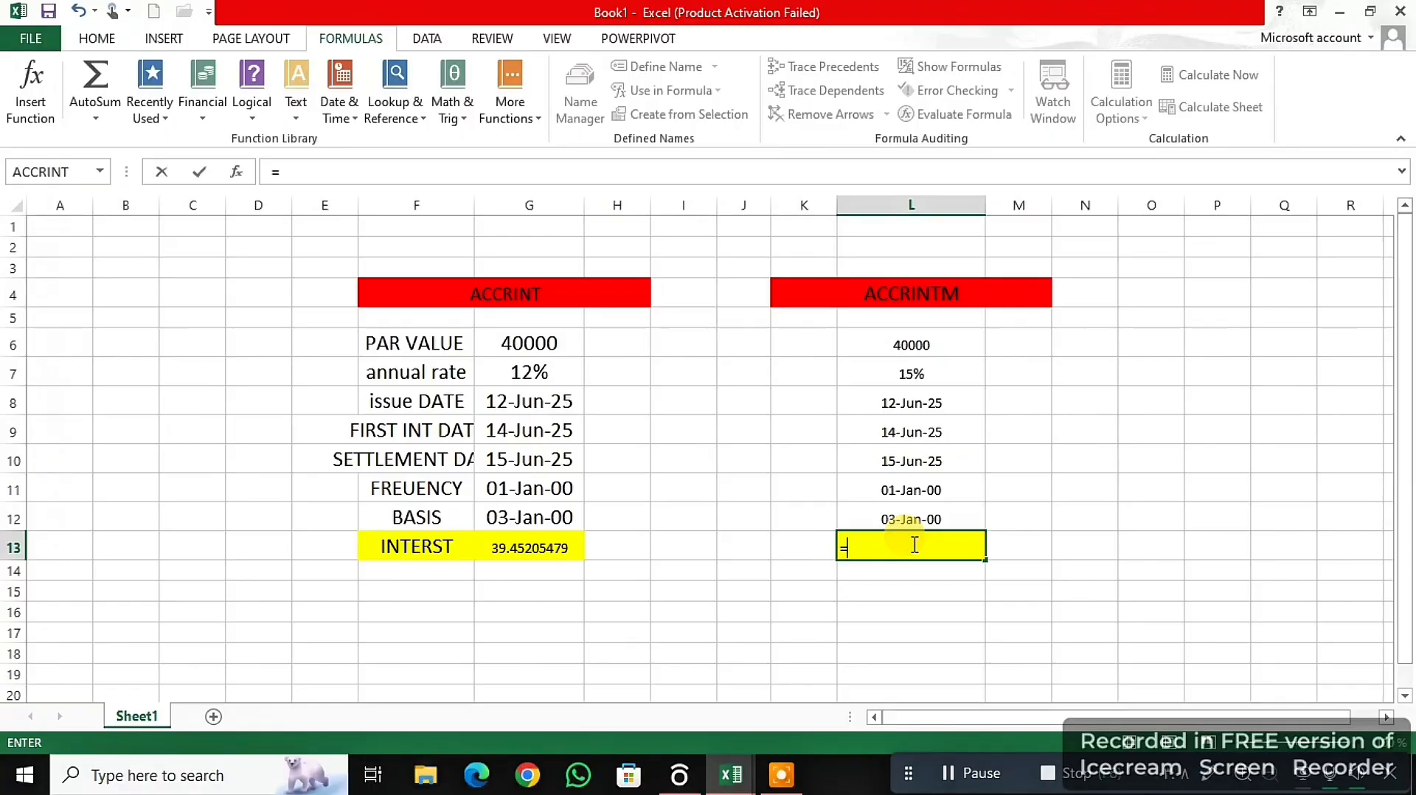
type("accrintm")
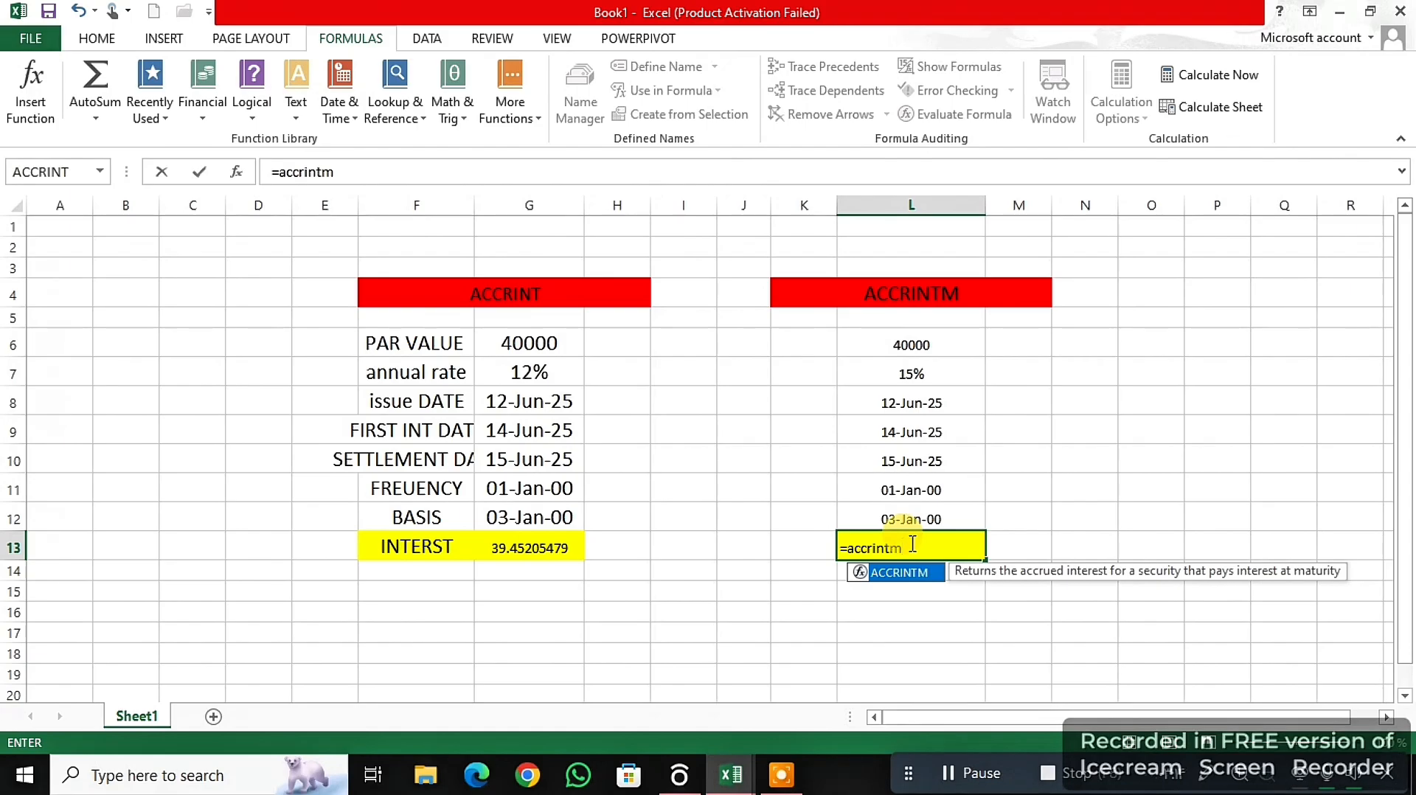
type("(")
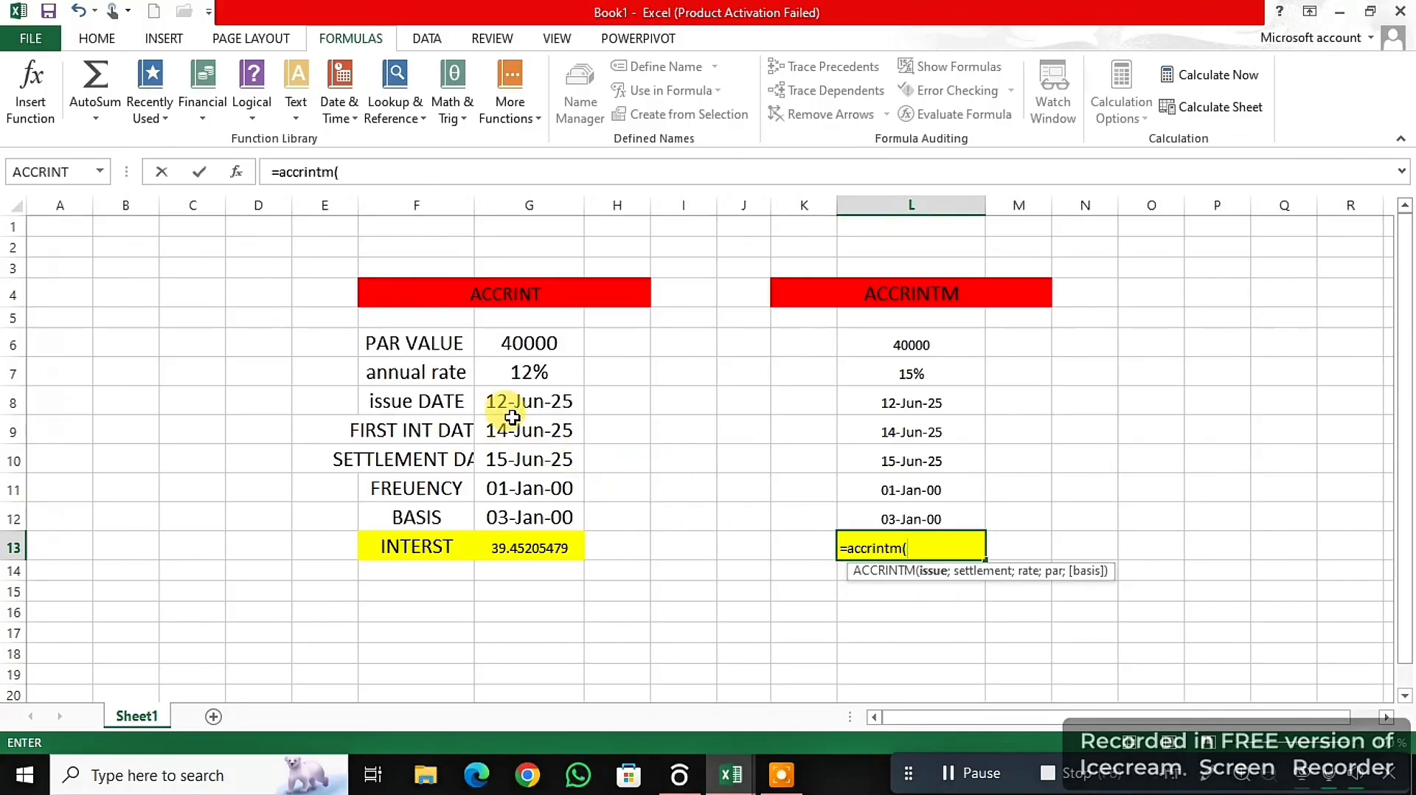
- Add issue date L8, settlement date L10 and annual rate L7 as the ACCRINTM arguments, separated by semicolons
left_click(918, 407)
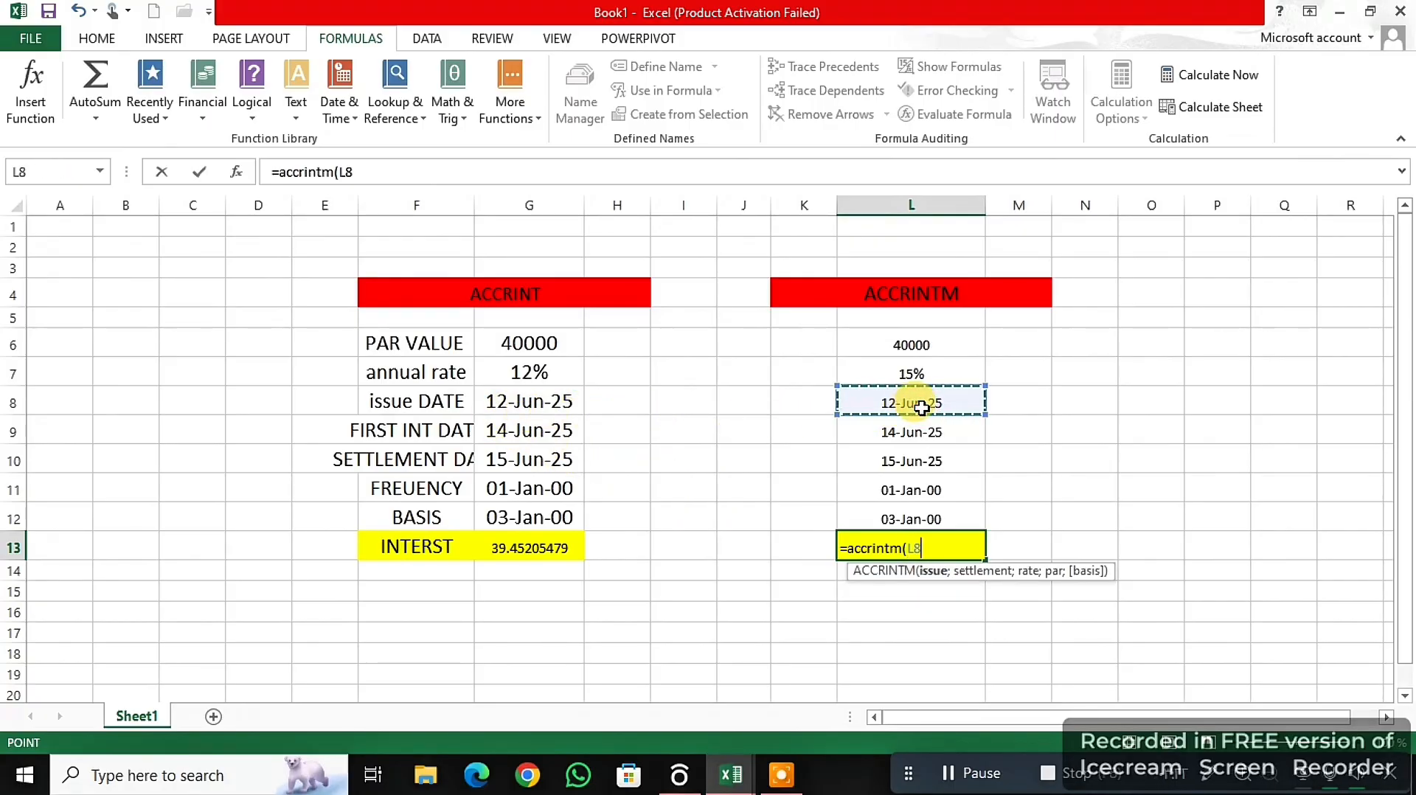
type(";")
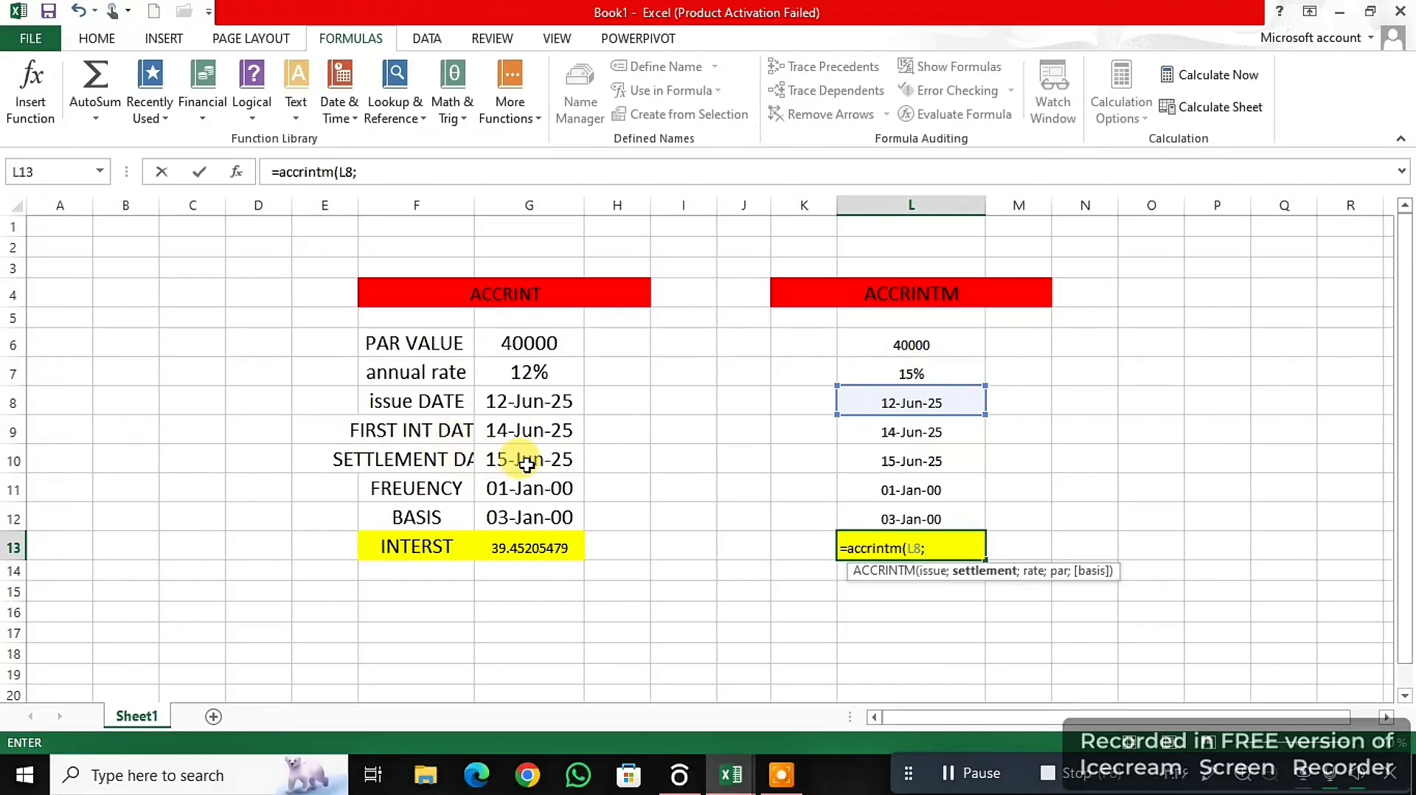
left_click(895, 466)
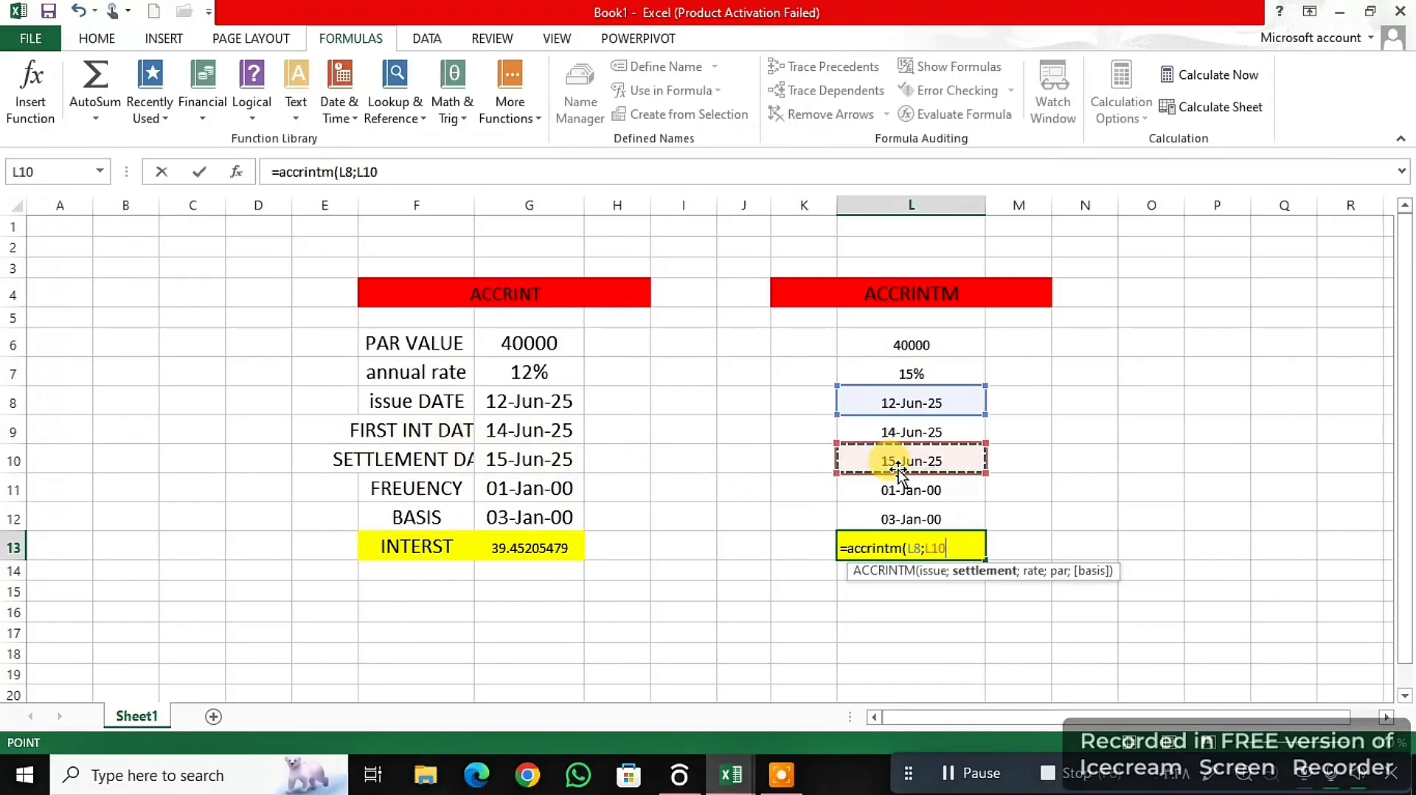
type(";")
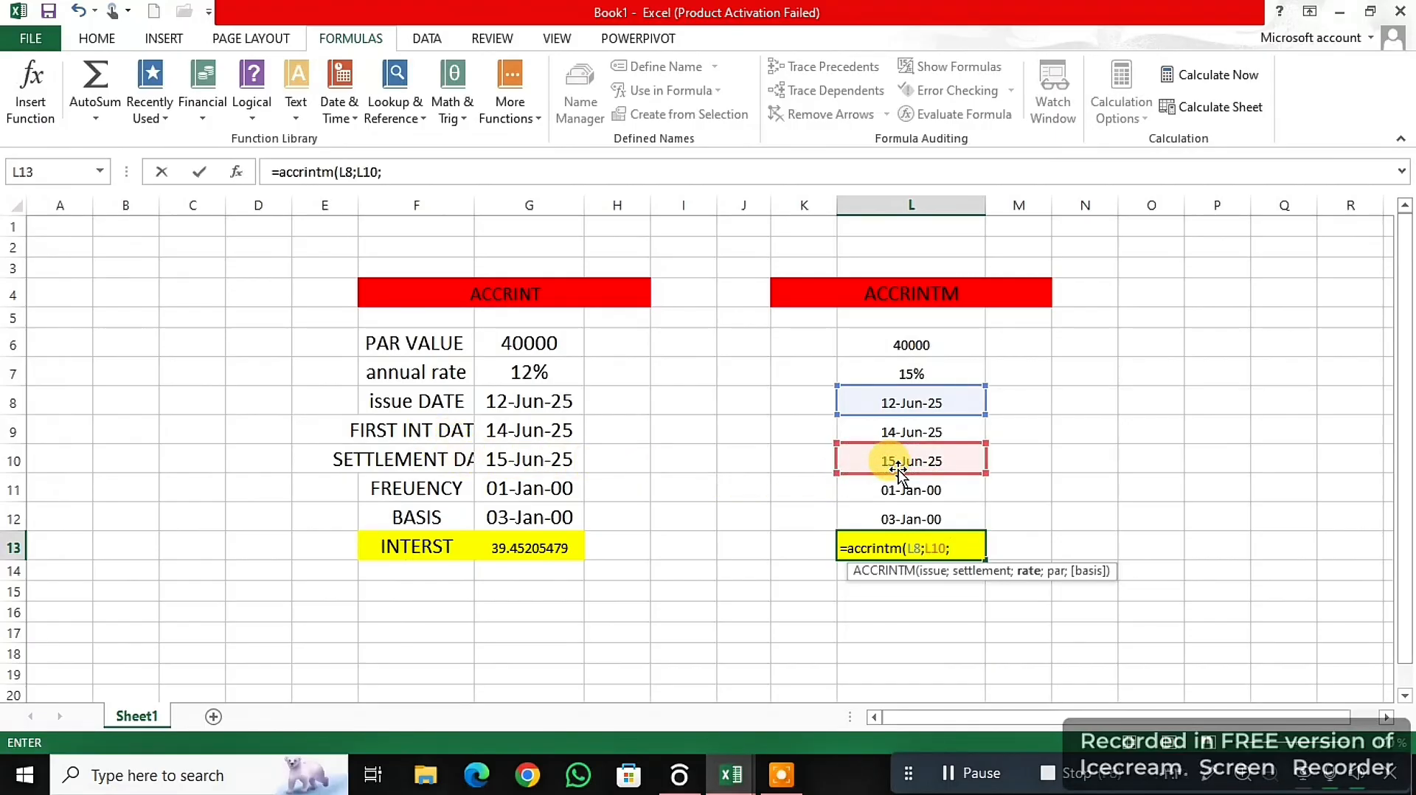
left_click(932, 372)
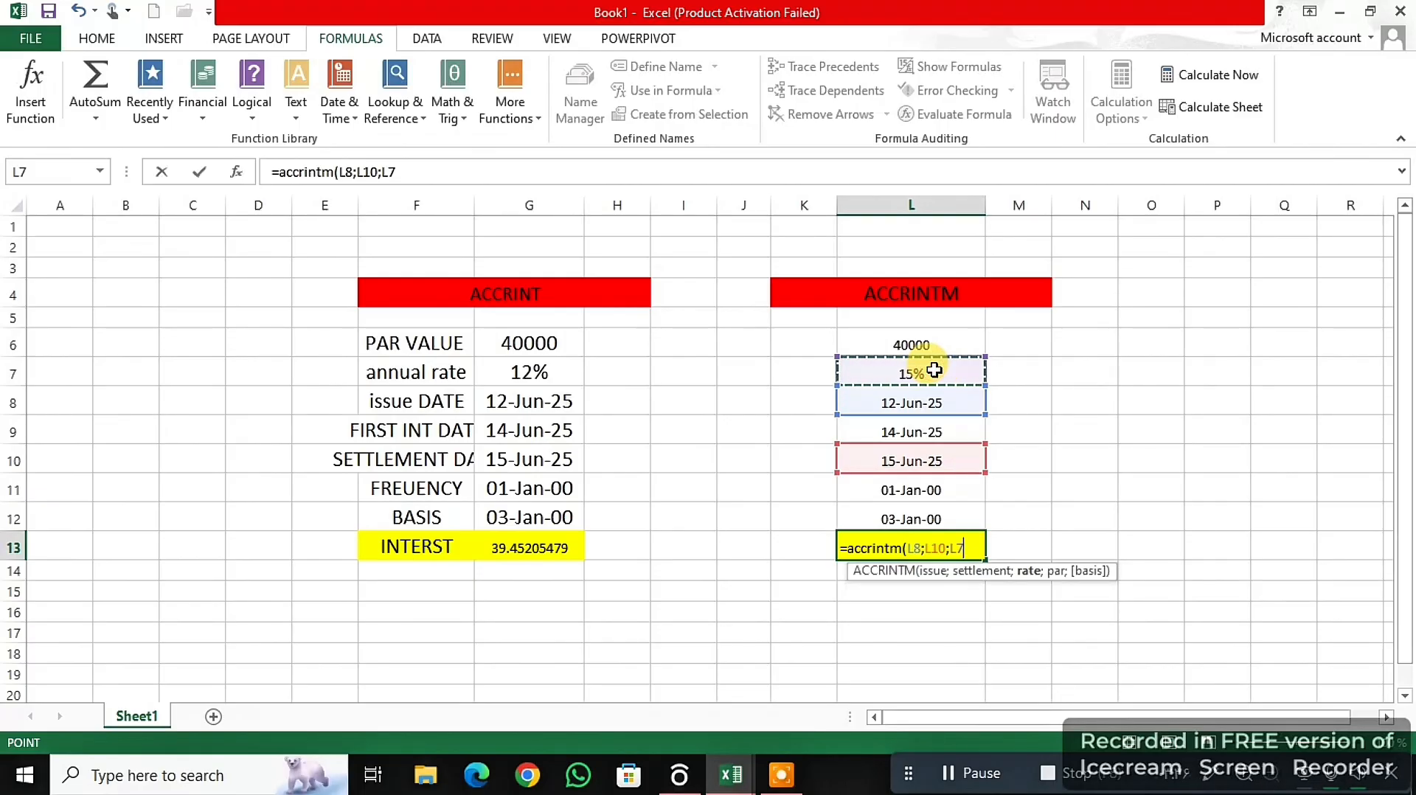
type(";")
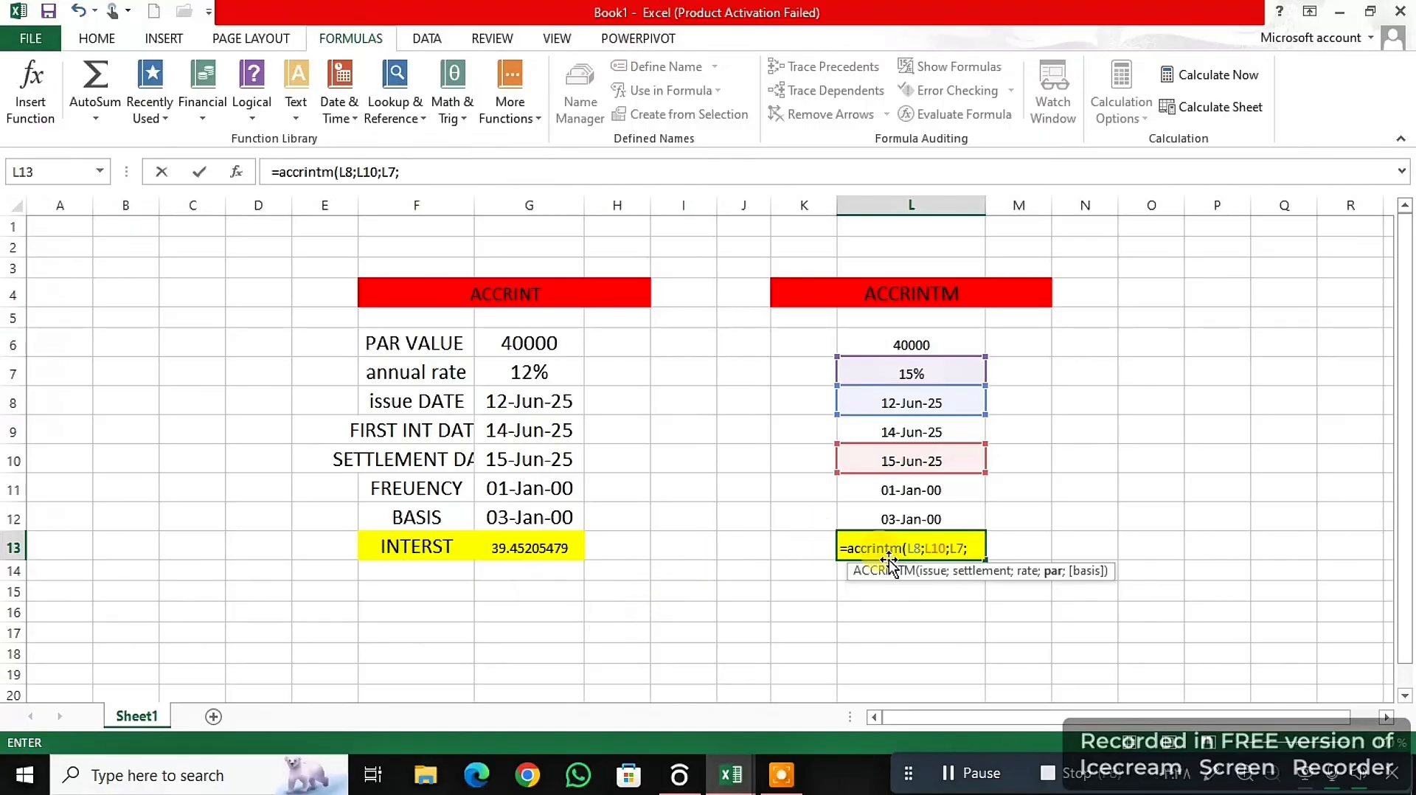
- Complete the ACCRINTM formula with par value L6 and basis L12, enter it, and select the result cell L13
left_click(922, 341)
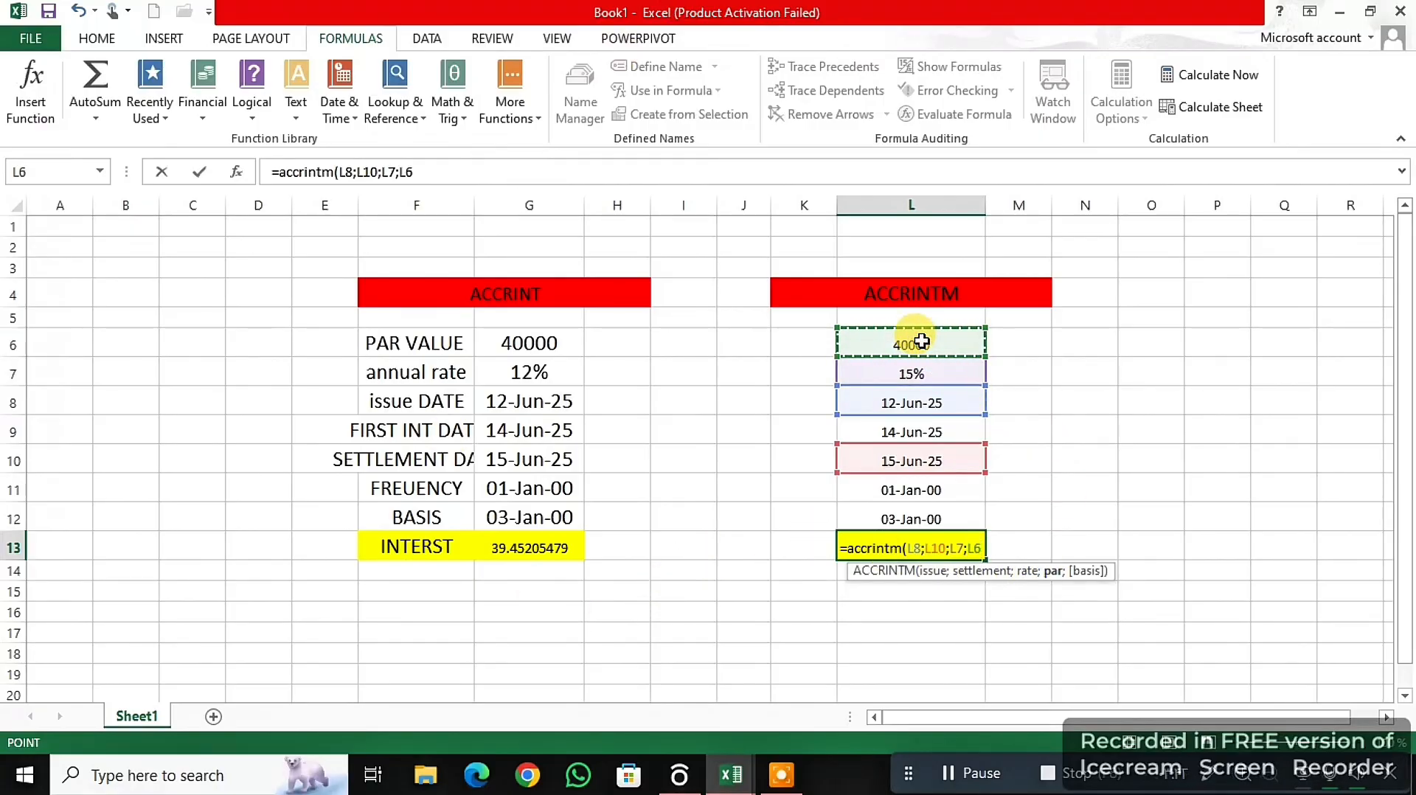
type(";")
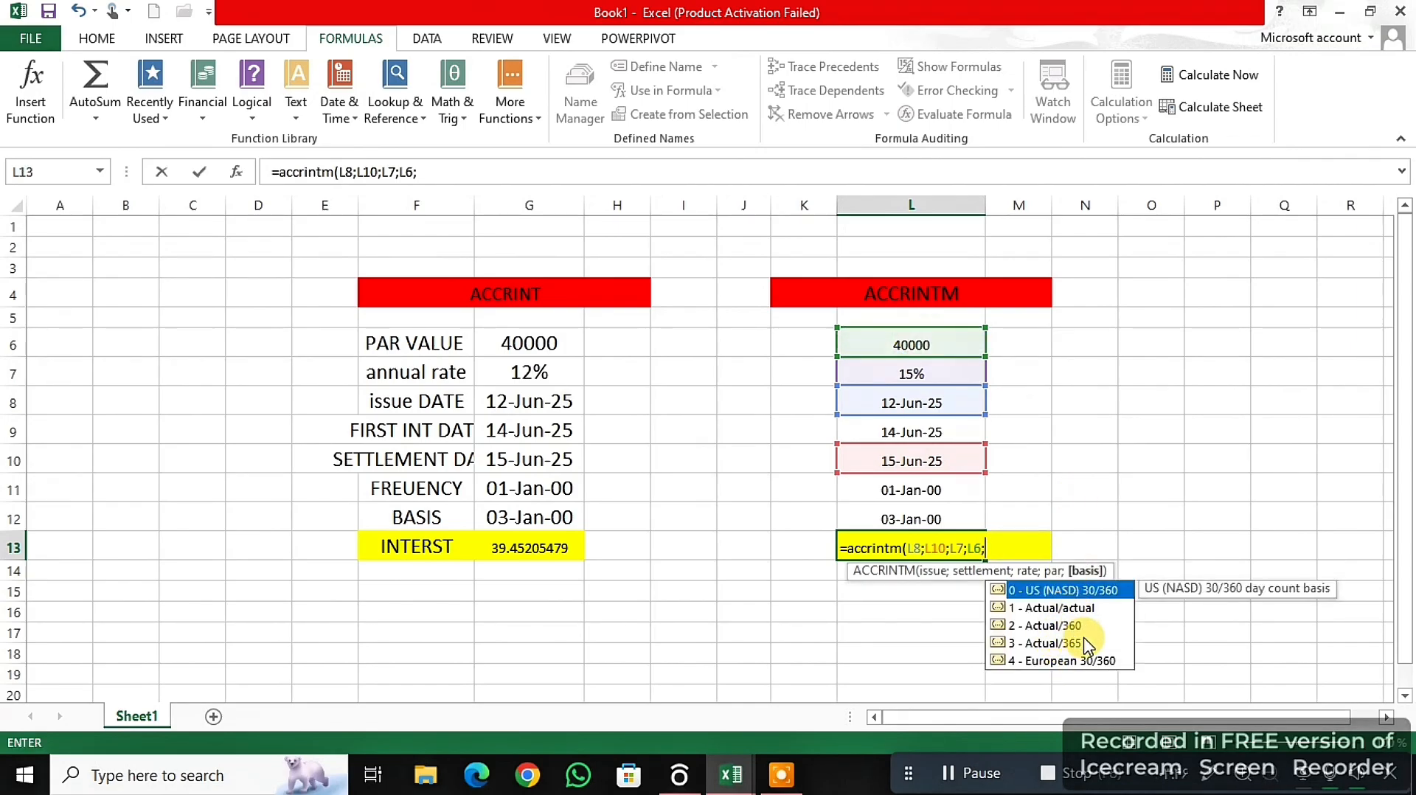
left_click(916, 519)
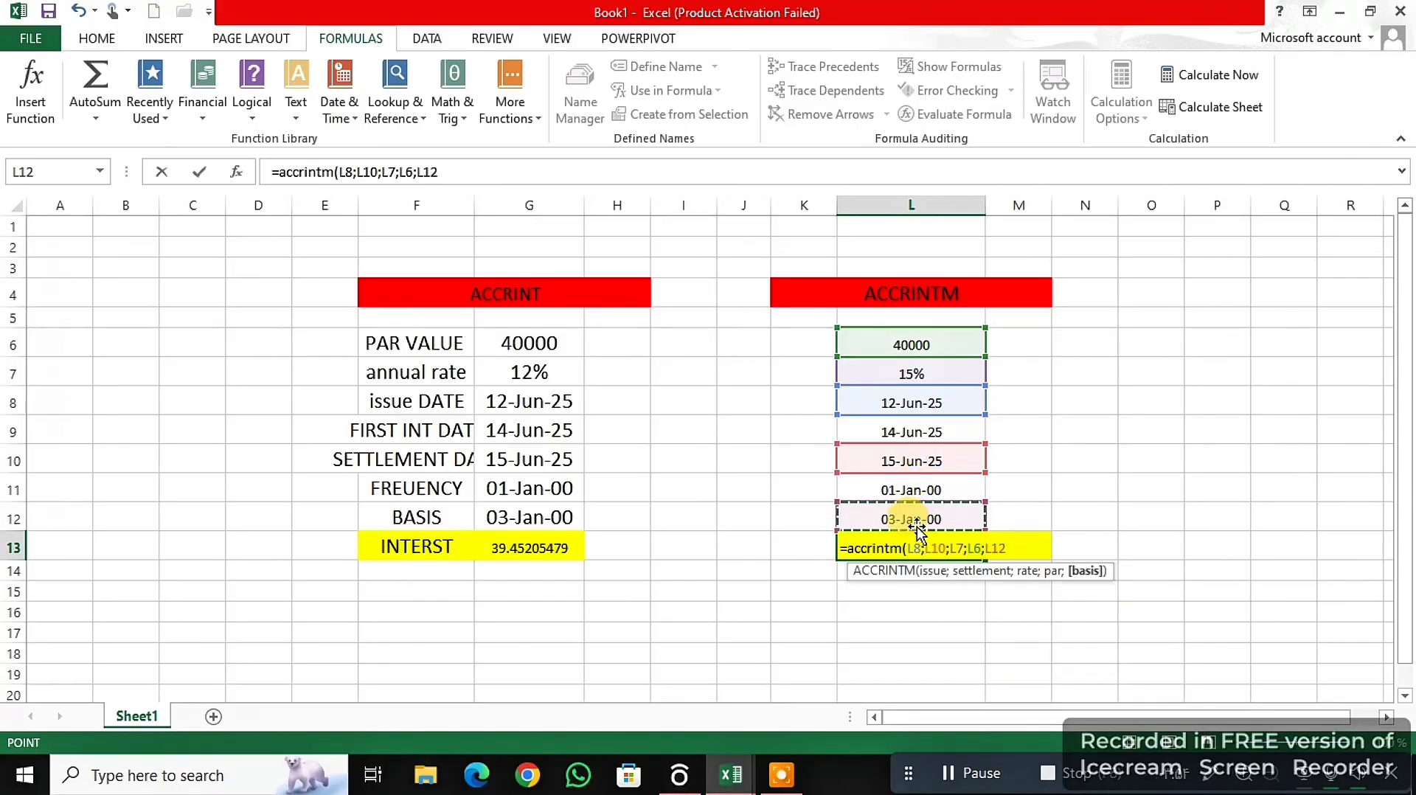
type(")")
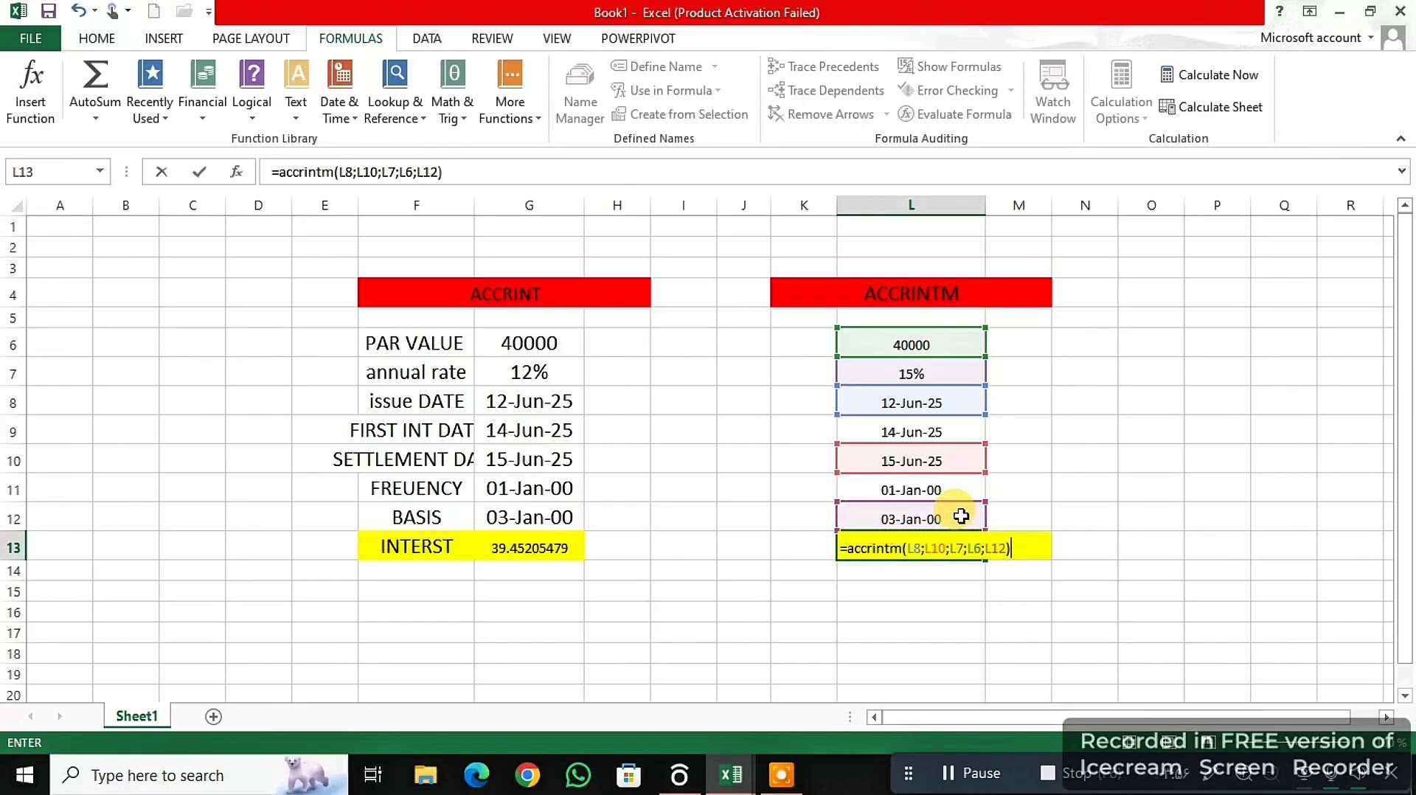
key("Return")
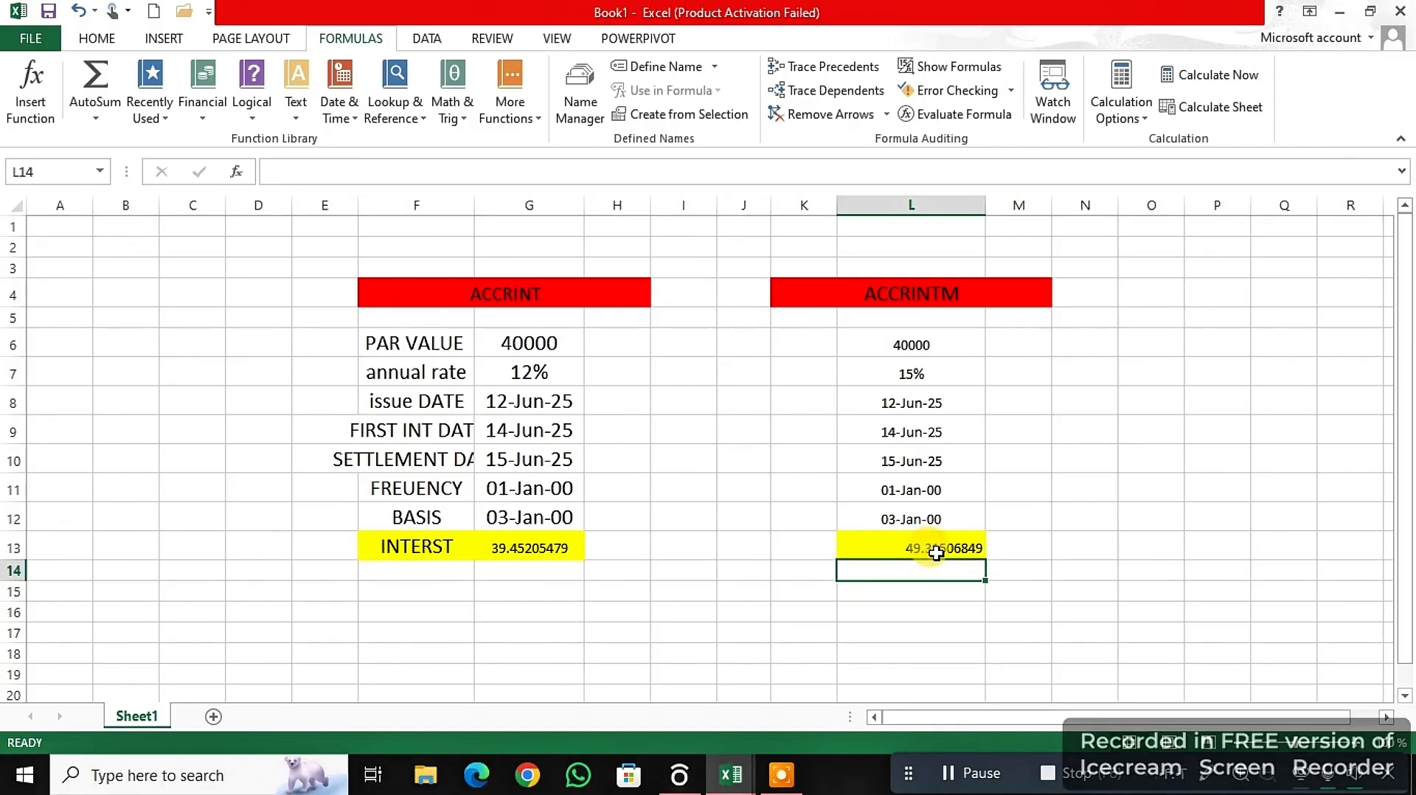
left_click(961, 549)
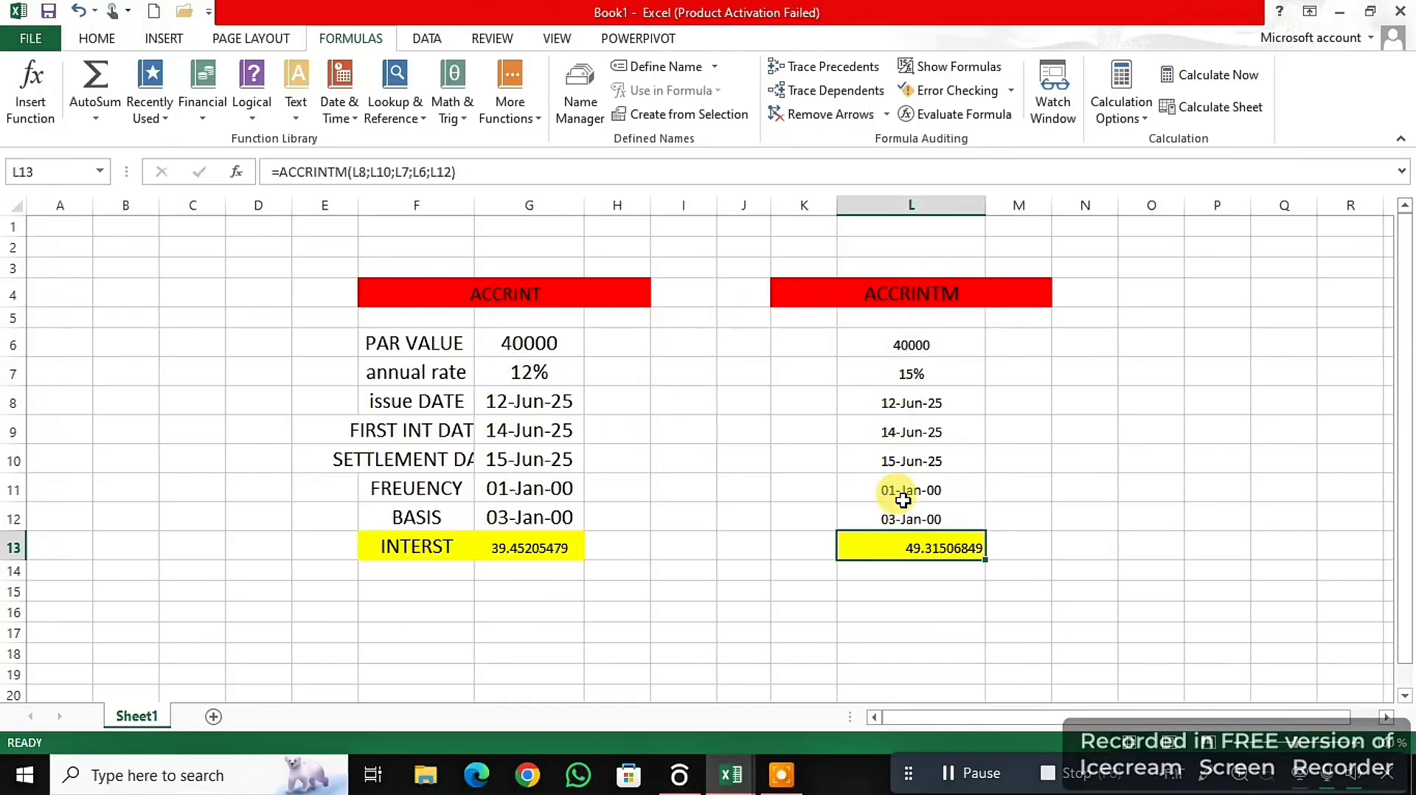
- Look up AMORDEGRC in the list of financial functions and clear the existing result from cell J14
left_click(203, 97)
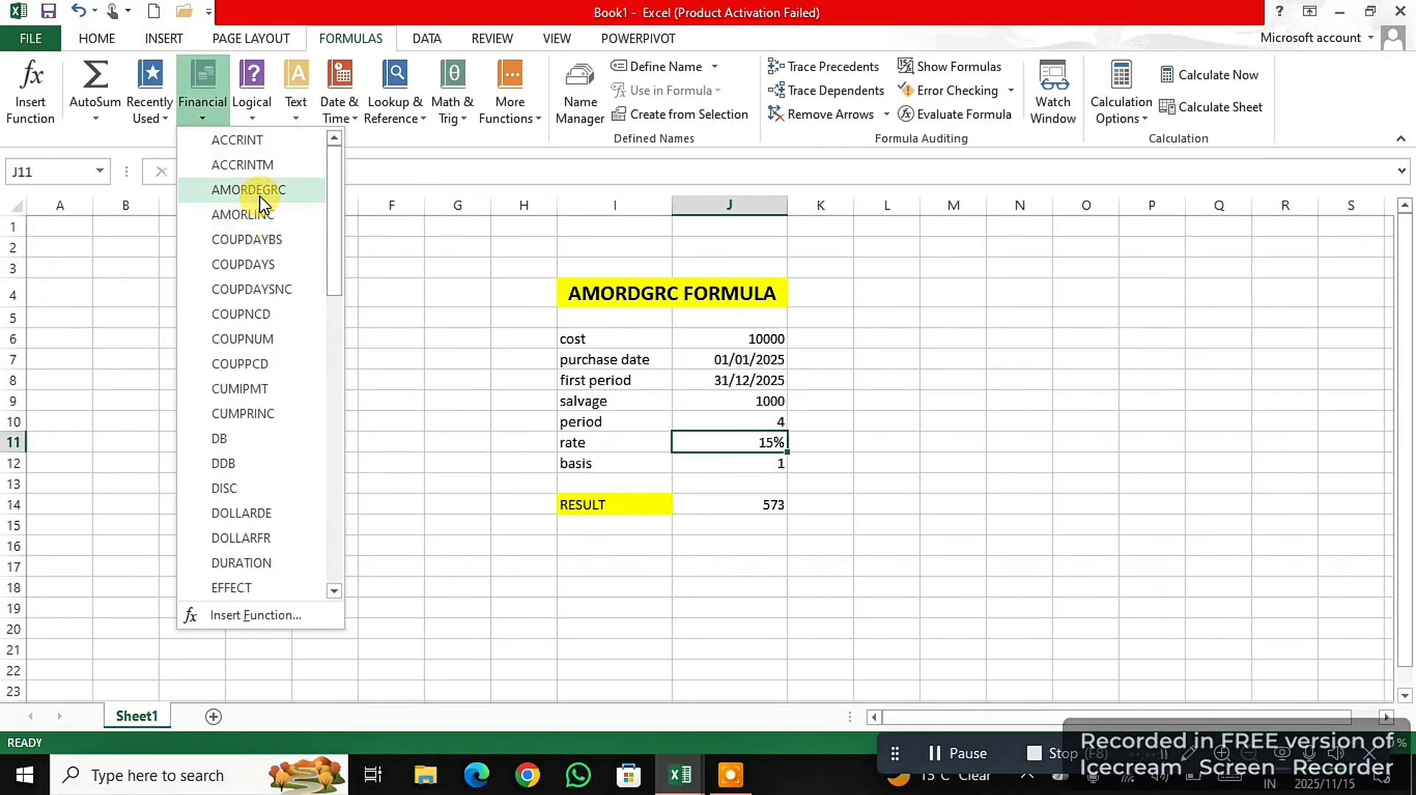
left_click(509, 363)
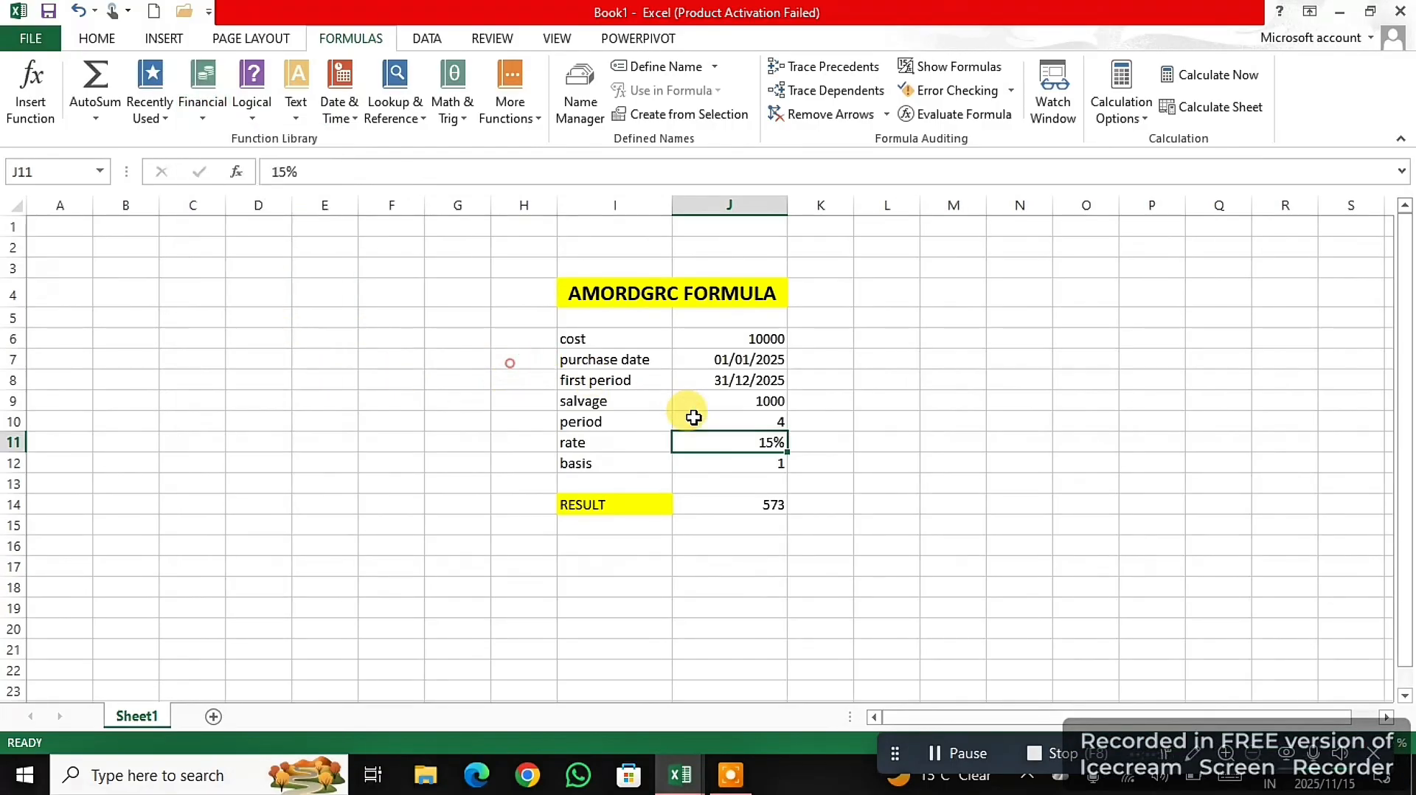
left_click(726, 505)
key("Delete")
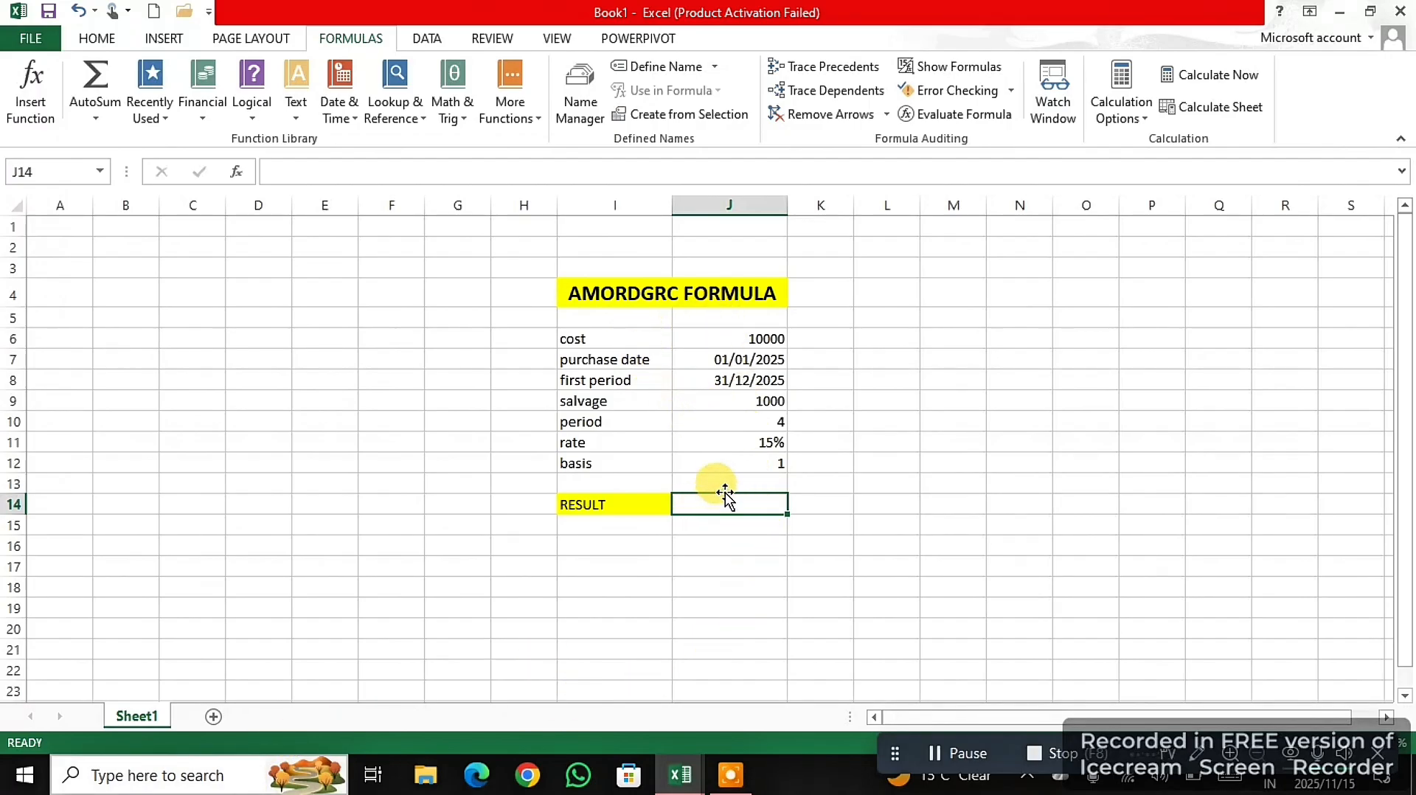
- Begin an AMORDEGRC formula in the result cell J14 using the suggested function name
type("=")
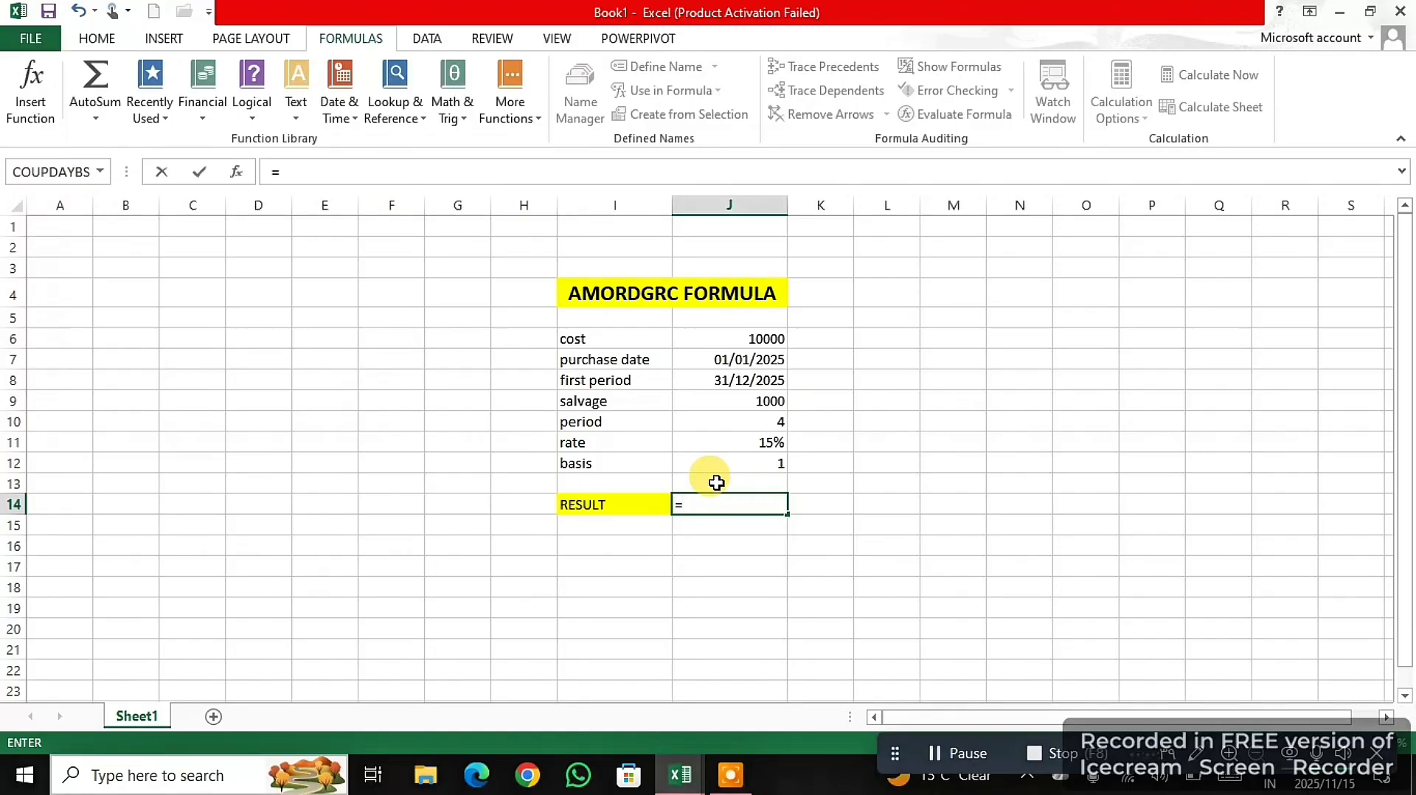
type("AMO")
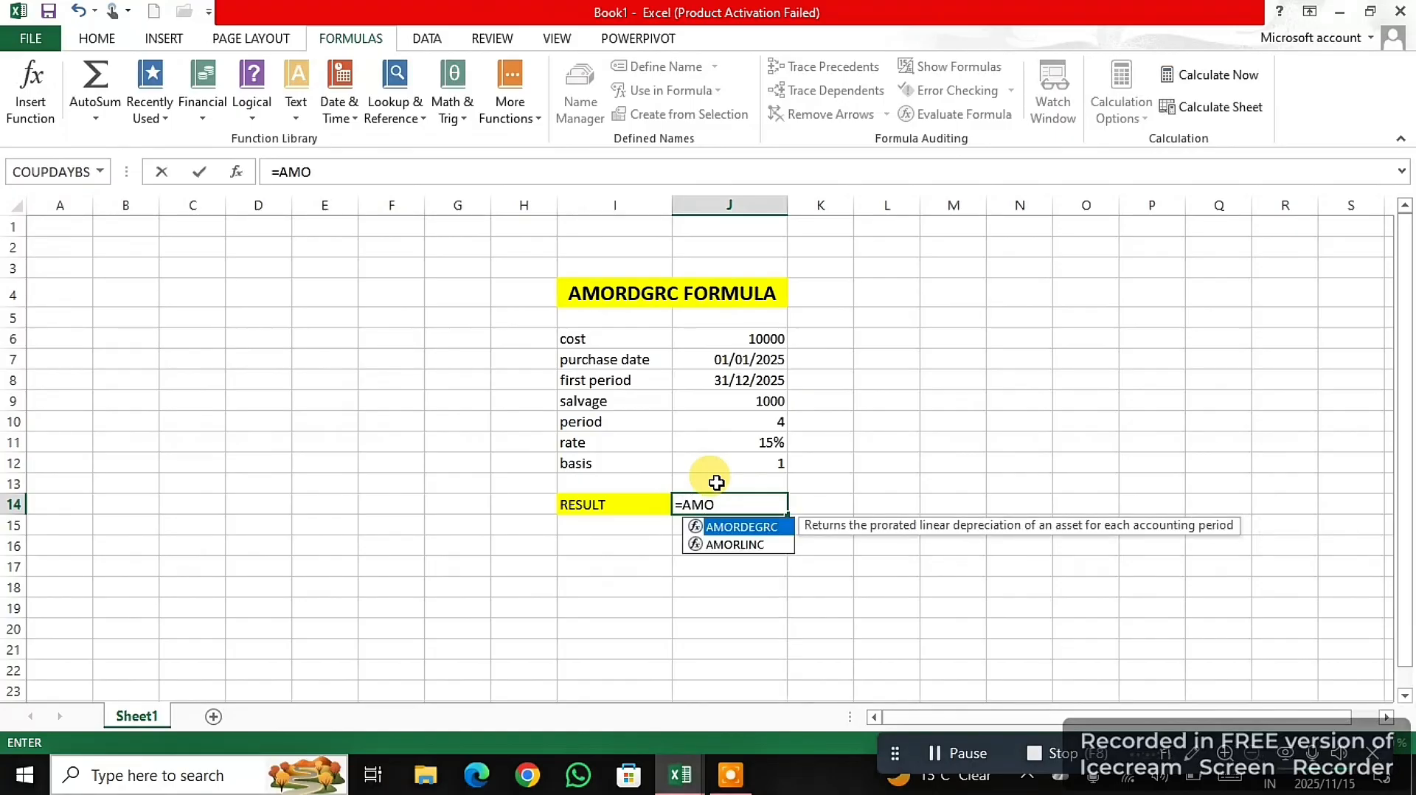
left_click(751, 528)
double_click(750, 527)
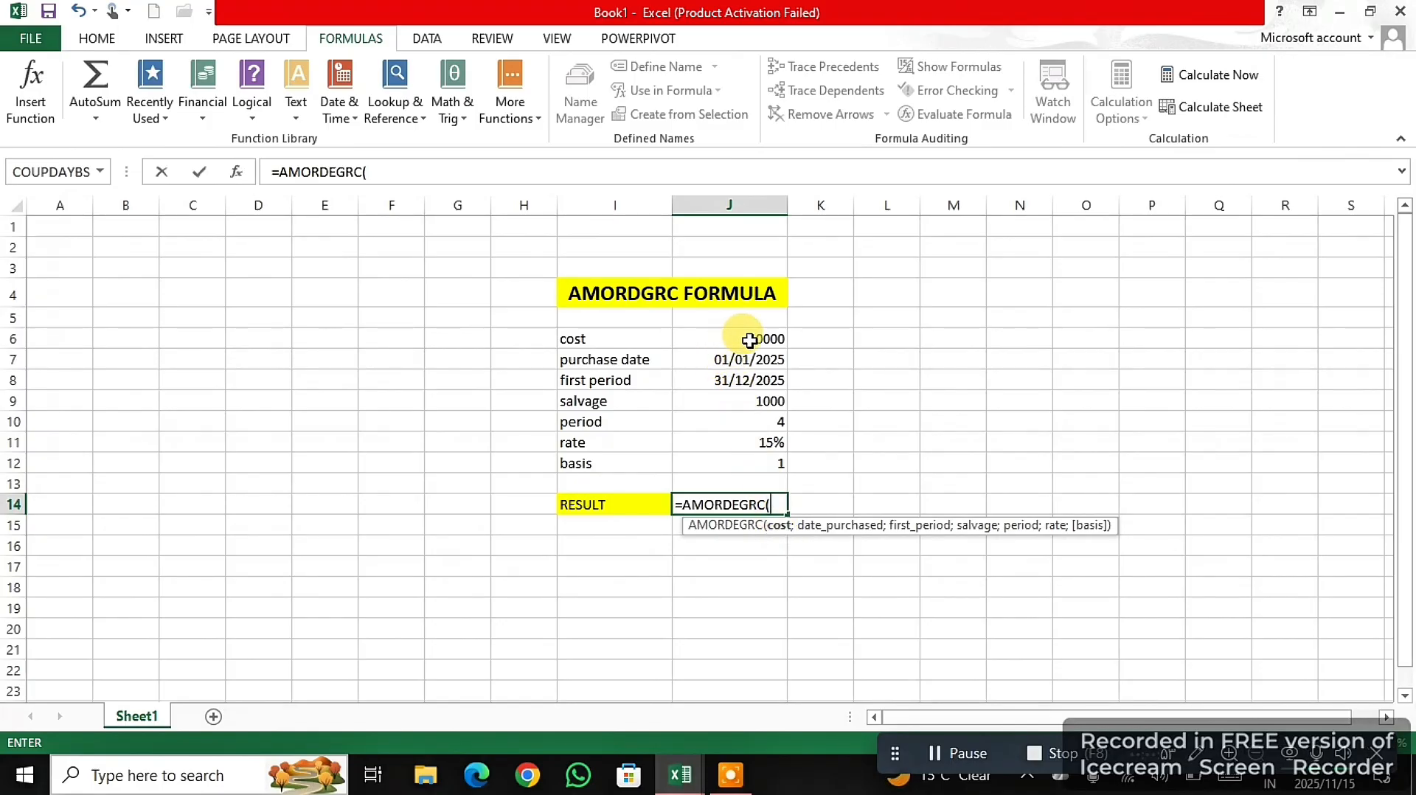
- Add cost J6, purchase date J7, first period J8 and salvage J9 as the AMORDEGRC arguments, separated by semicolons
left_click(749, 341)
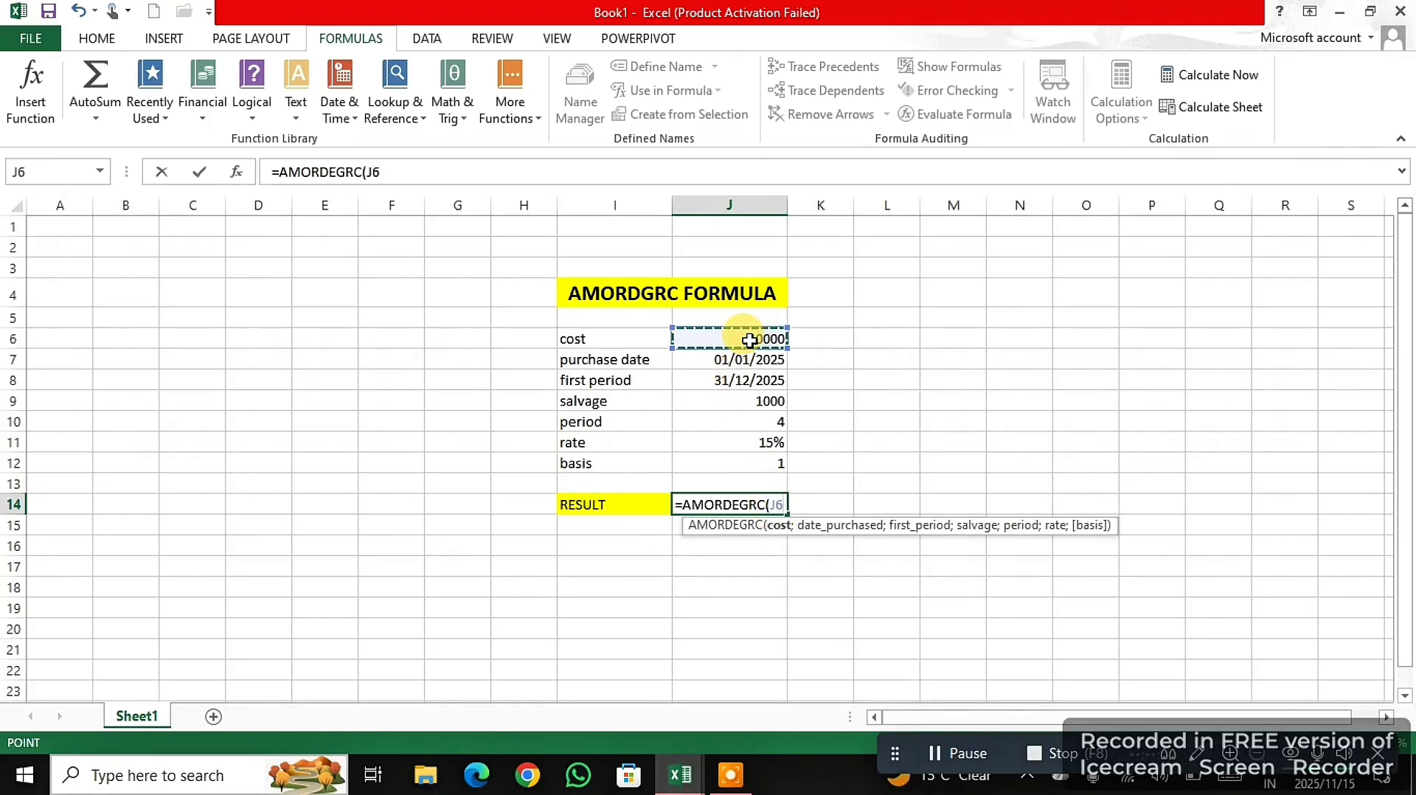
type(";")
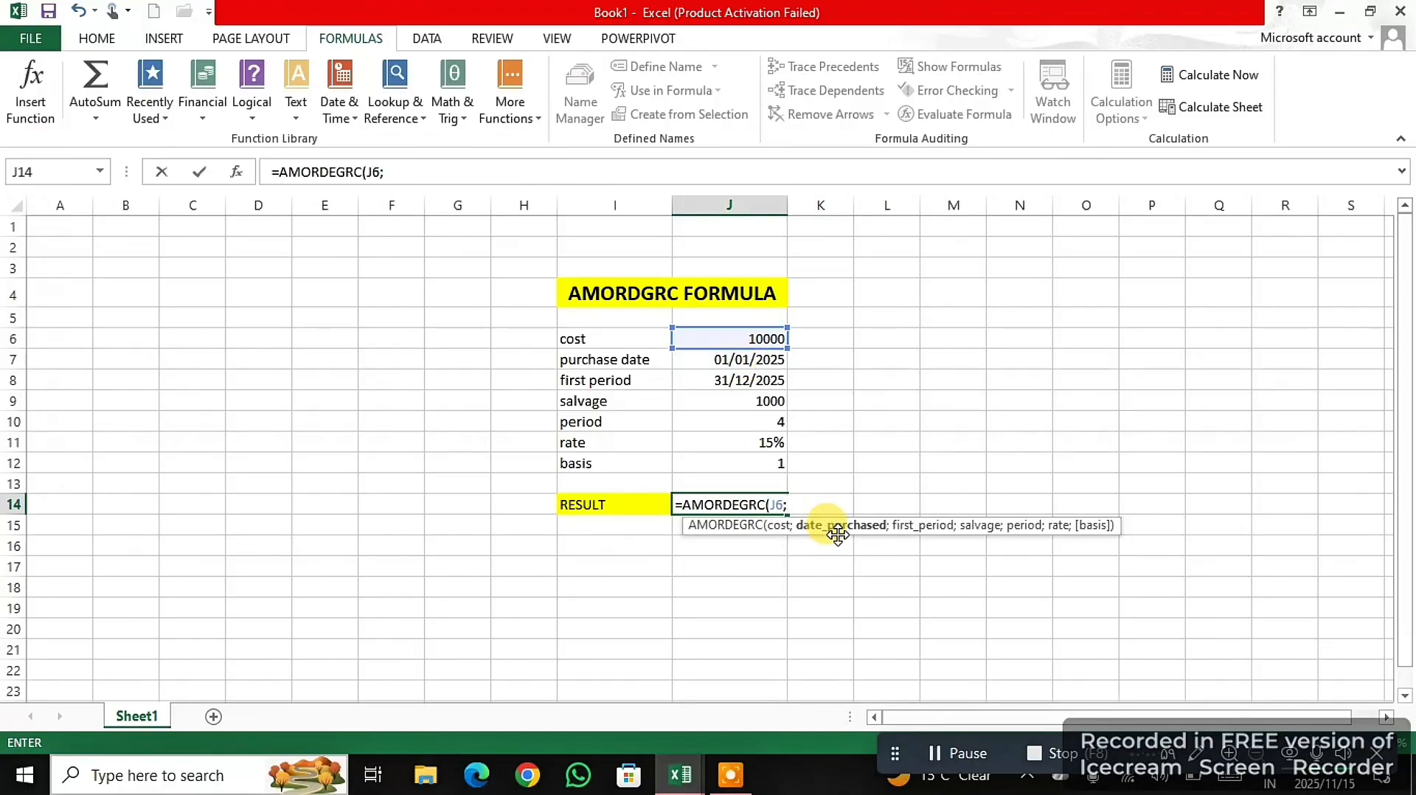
left_click(757, 361)
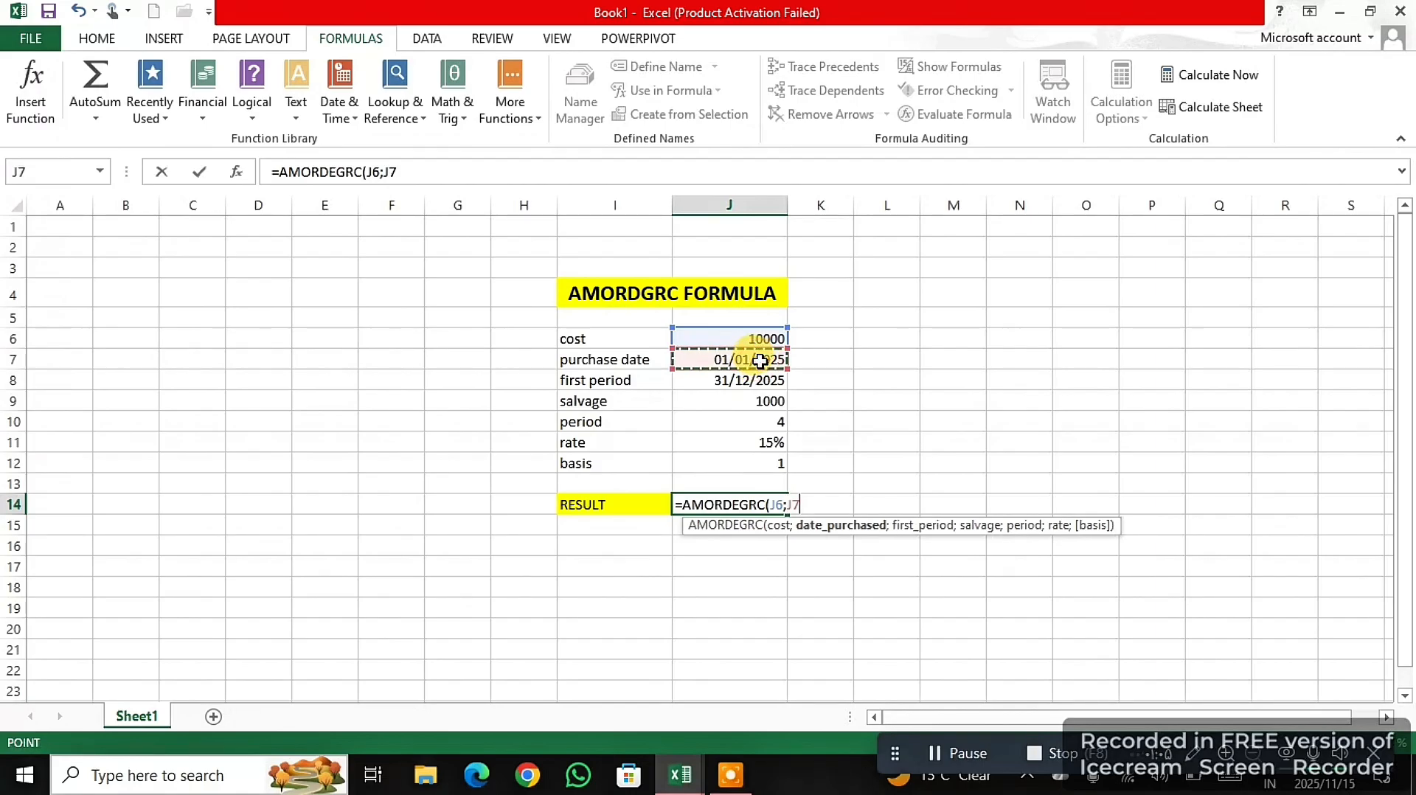
type(";")
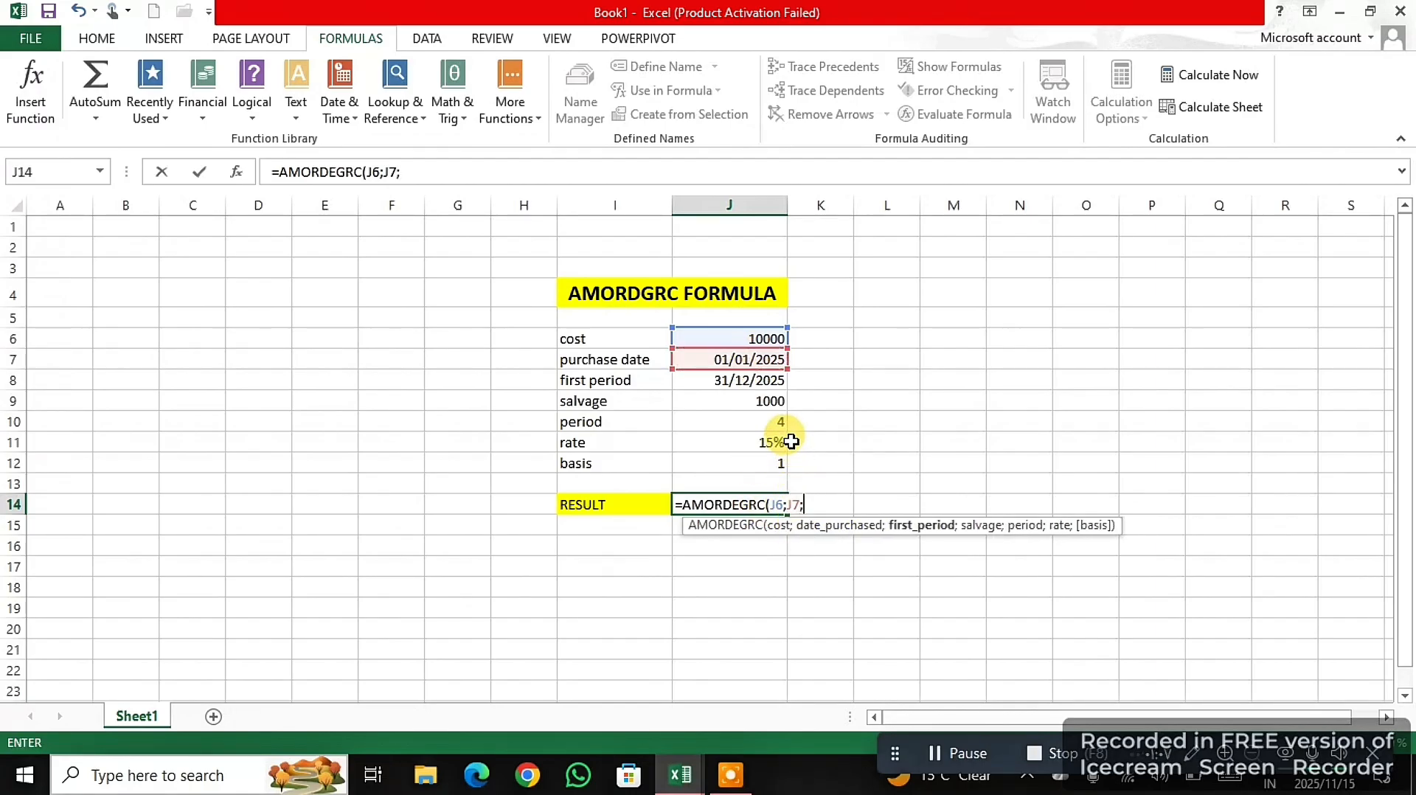
left_click(743, 385)
type(";")
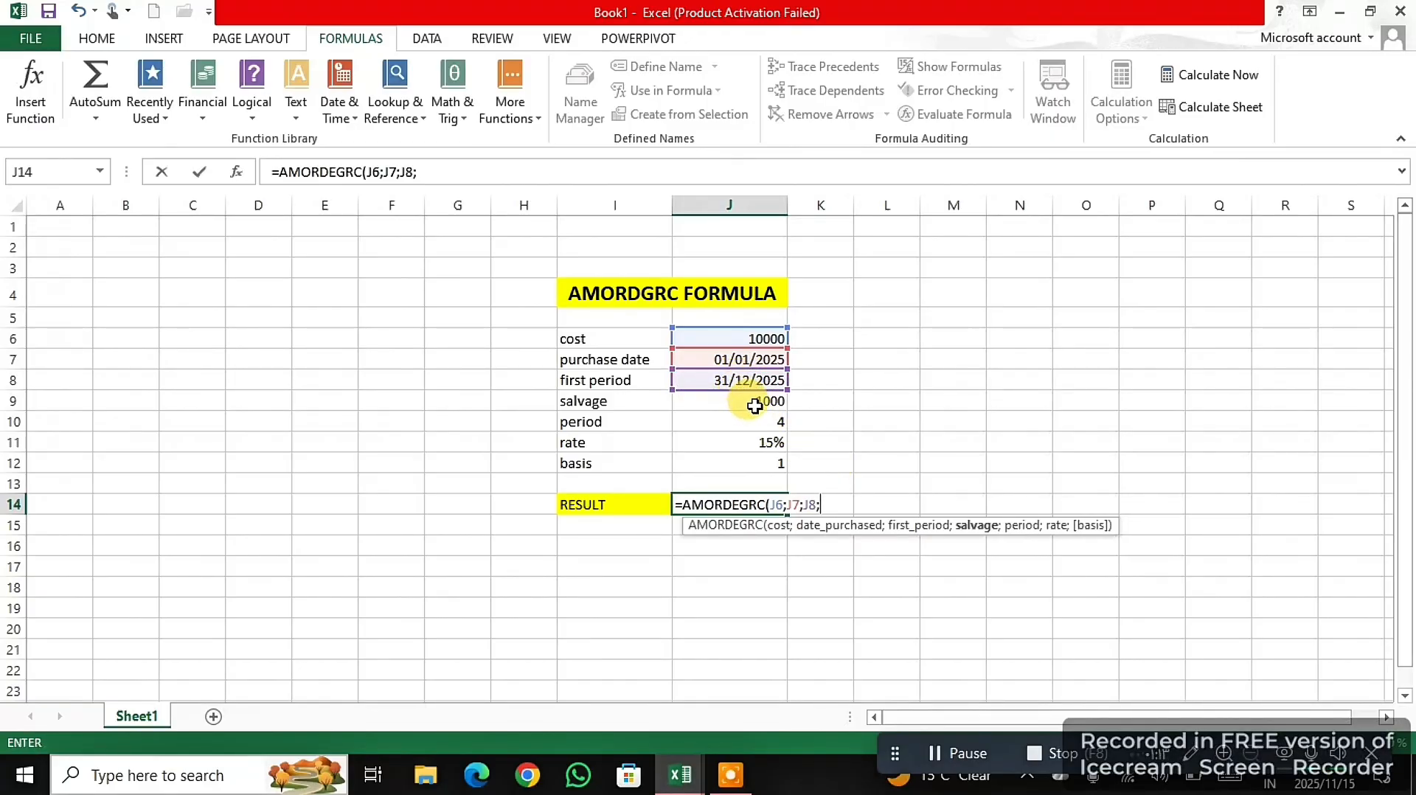
left_click(754, 403)
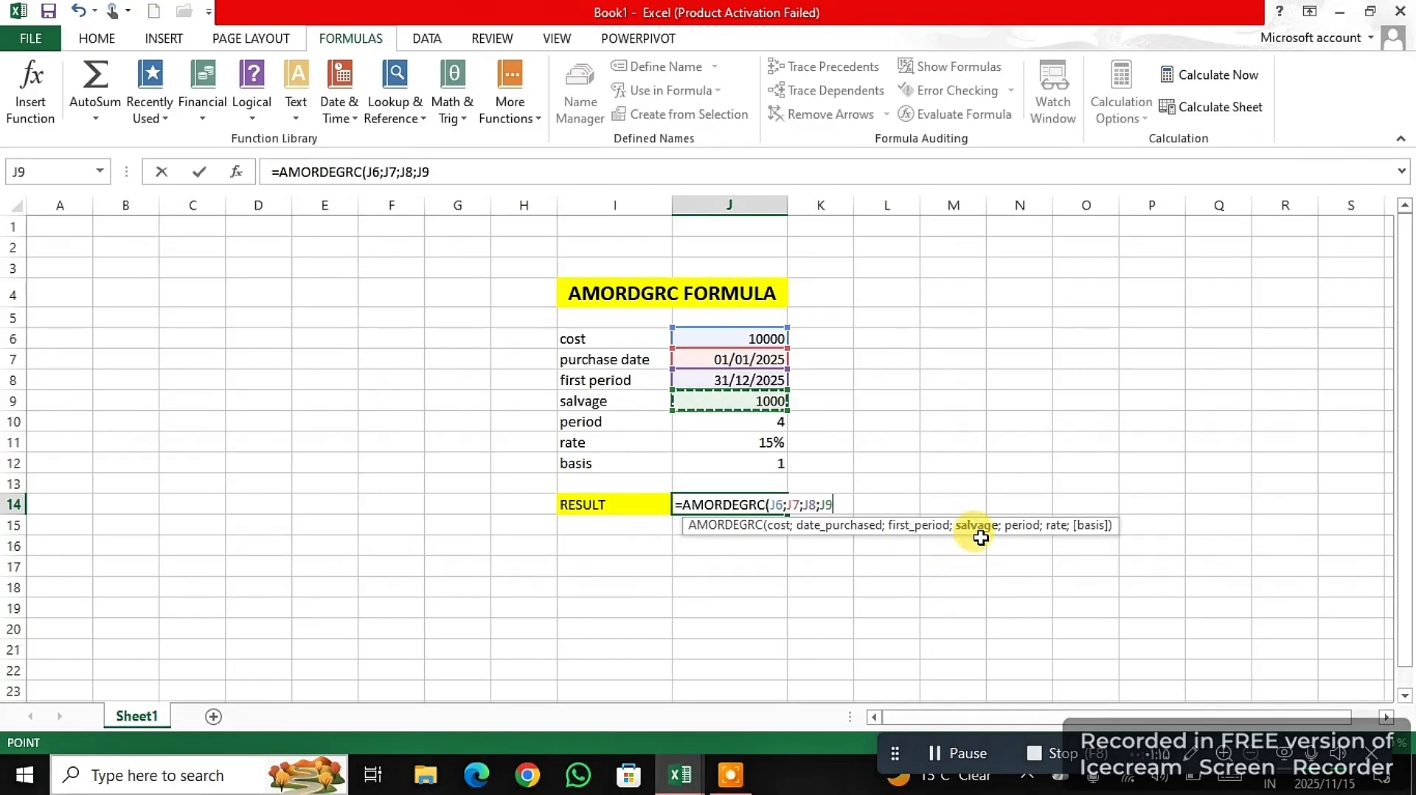
type(";")
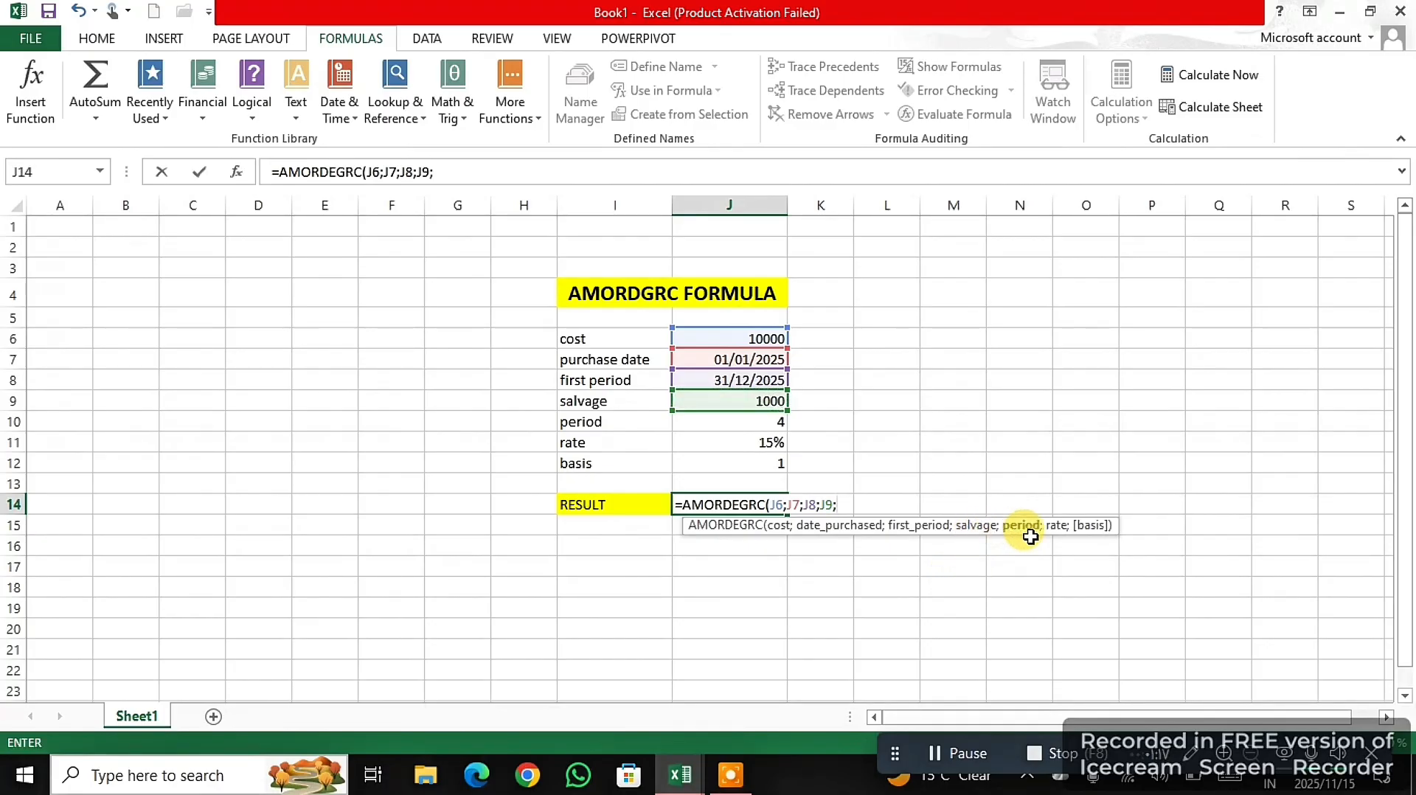
- Complete the AMORDEGRC formula with period J10, rate J11 and basis J12, enter it, and select the result cell J14
left_click(734, 421)
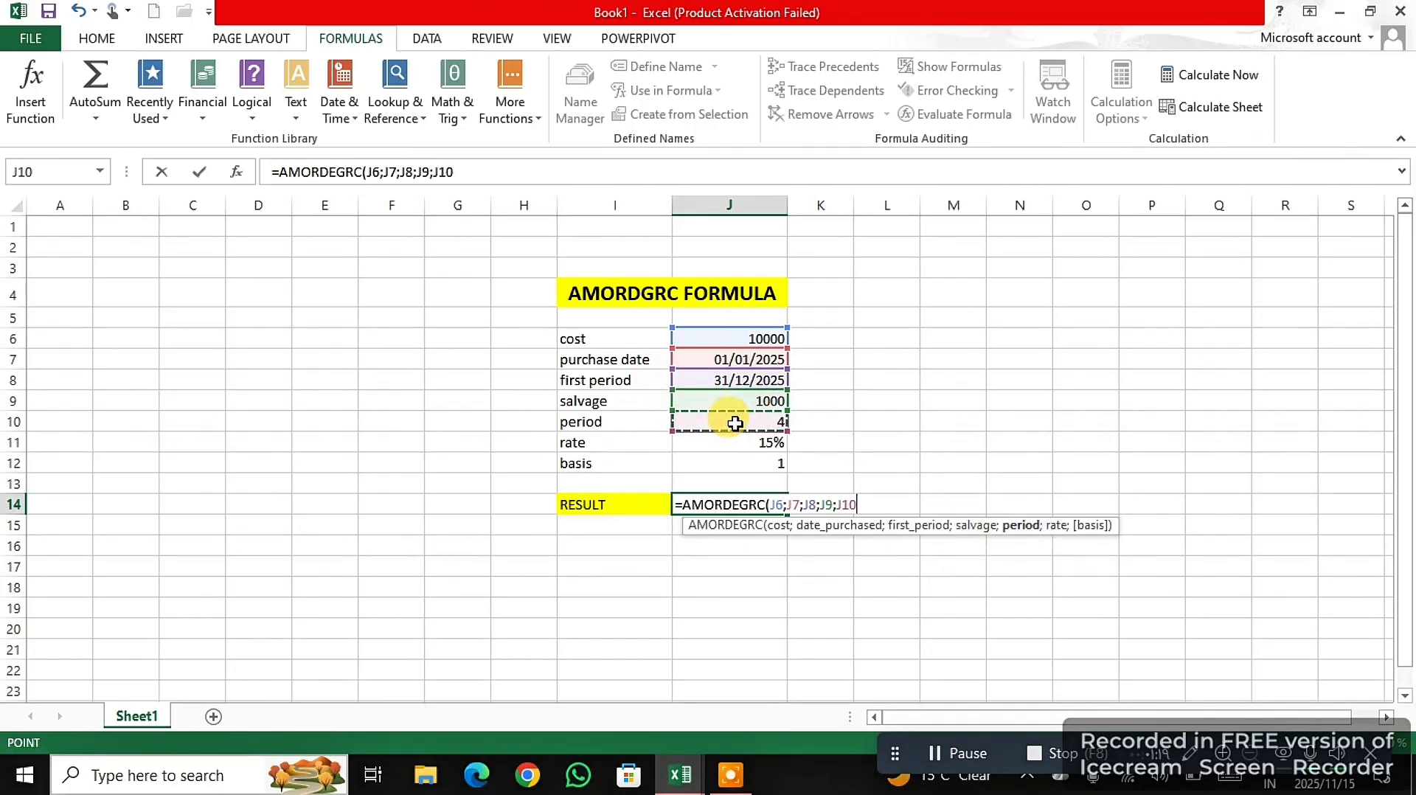
type(";")
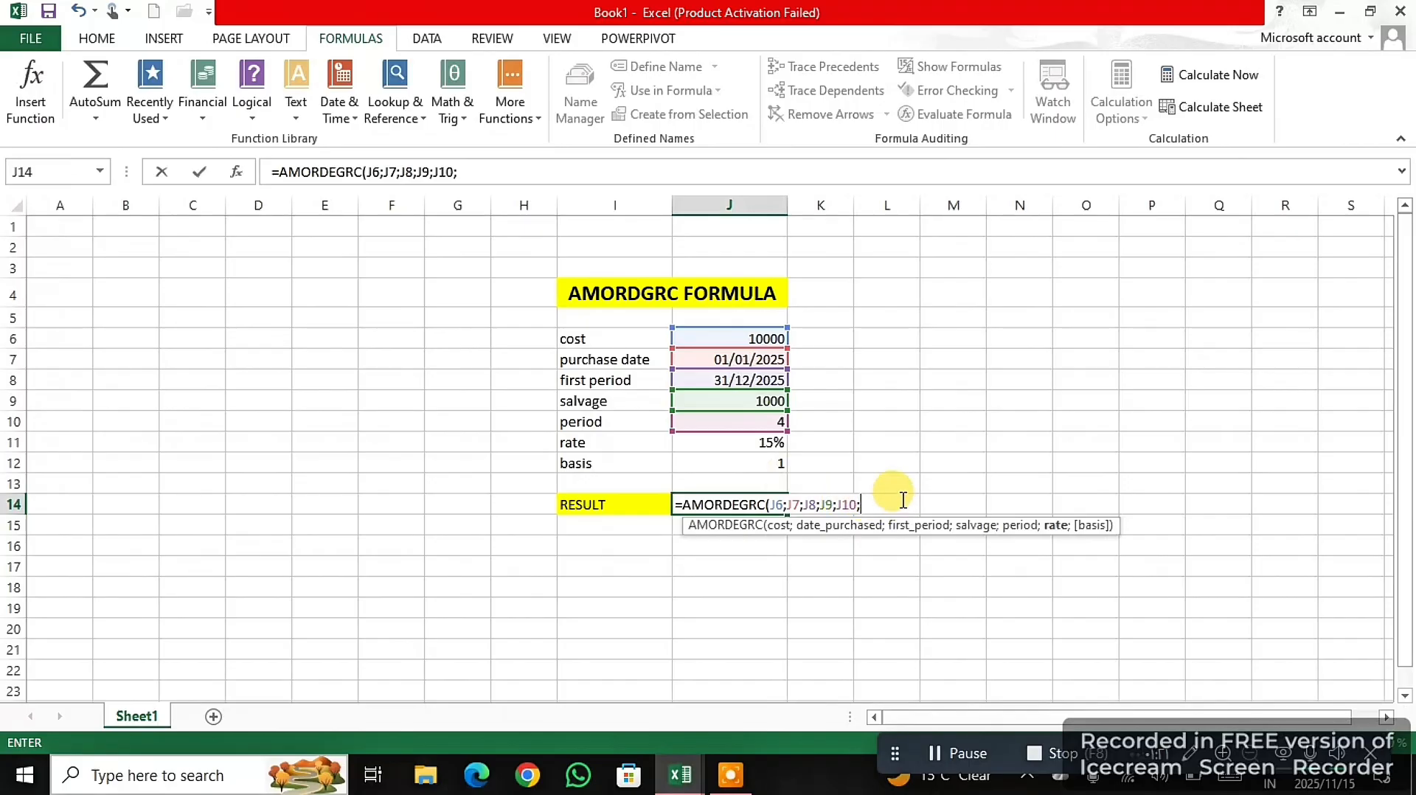
left_click(771, 446)
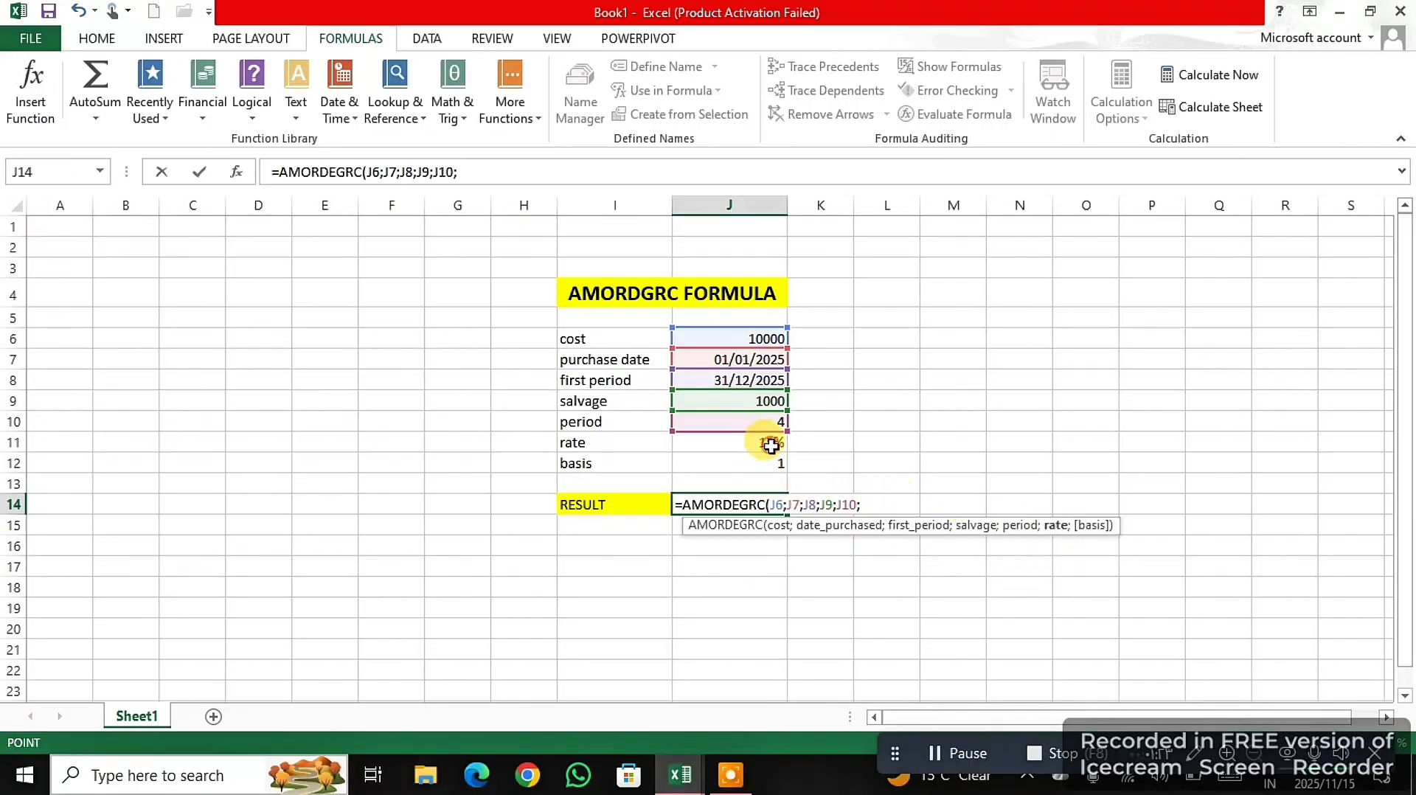
type(";")
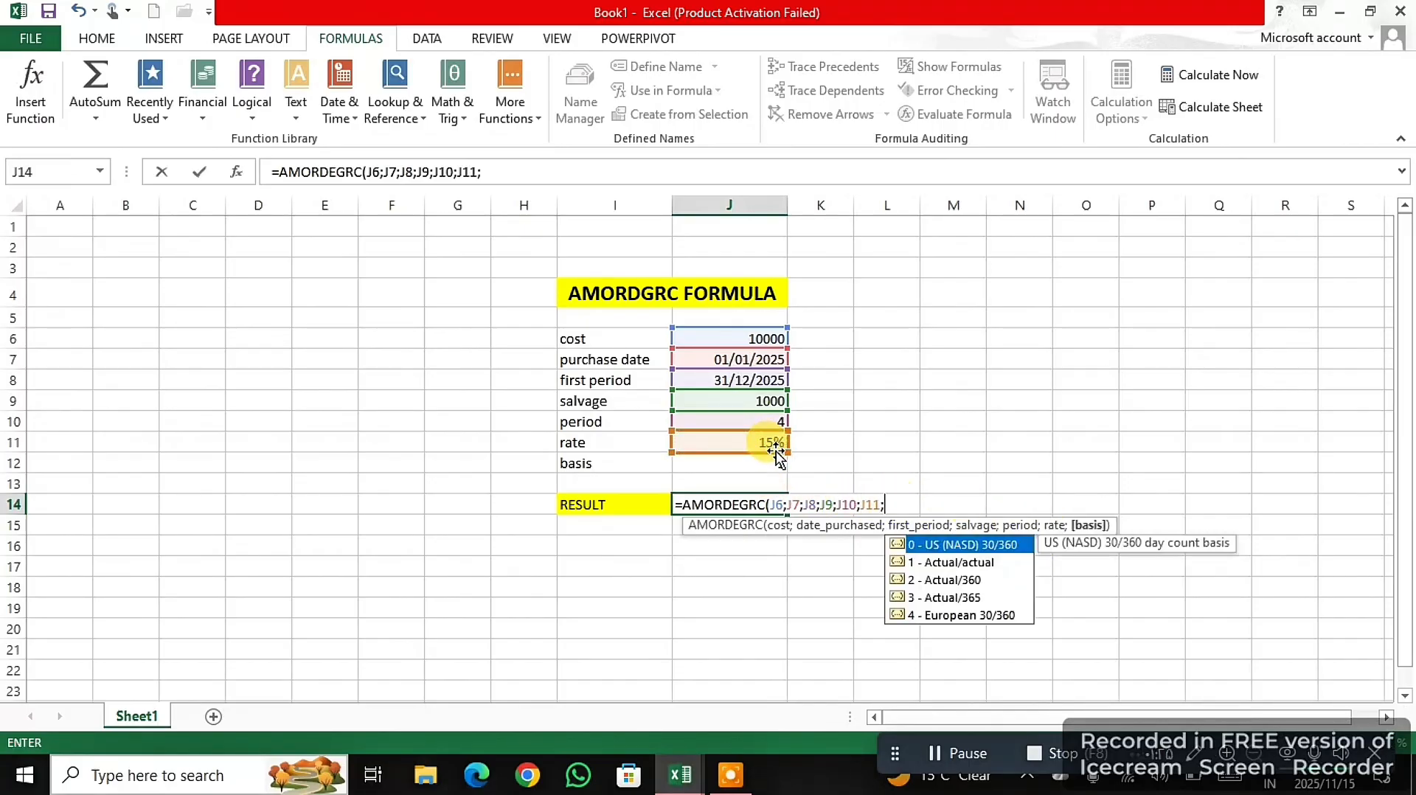
left_click(774, 467)
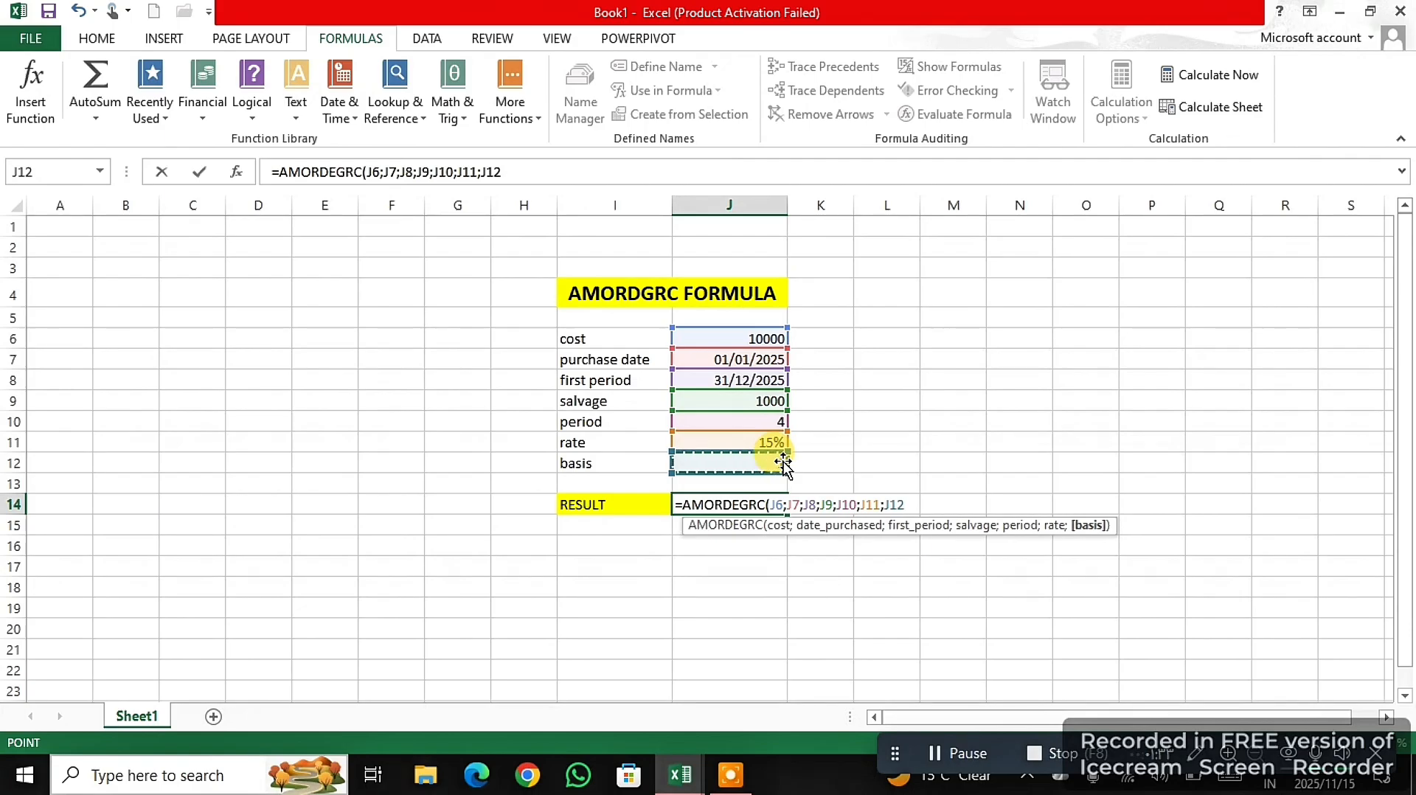
type(")")
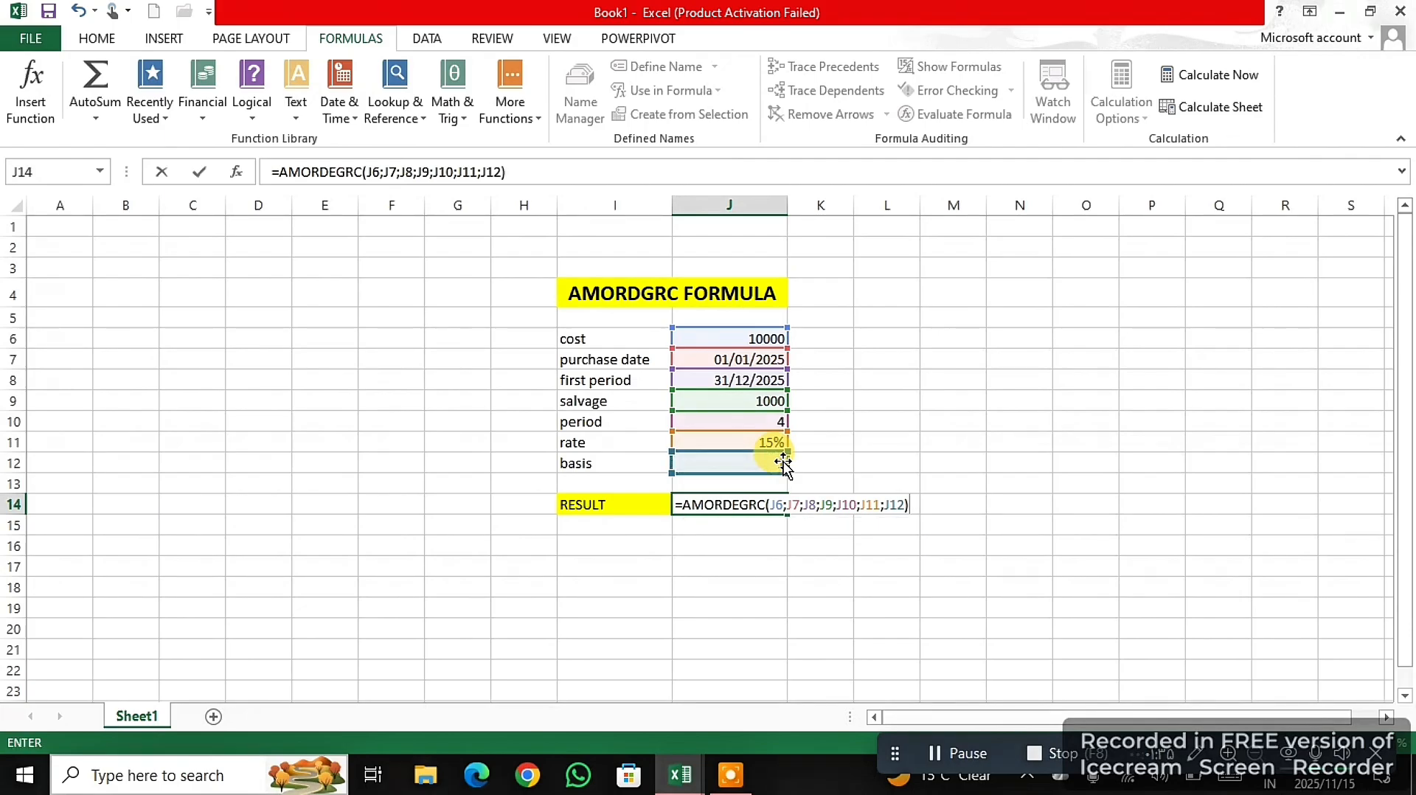
key("Return")
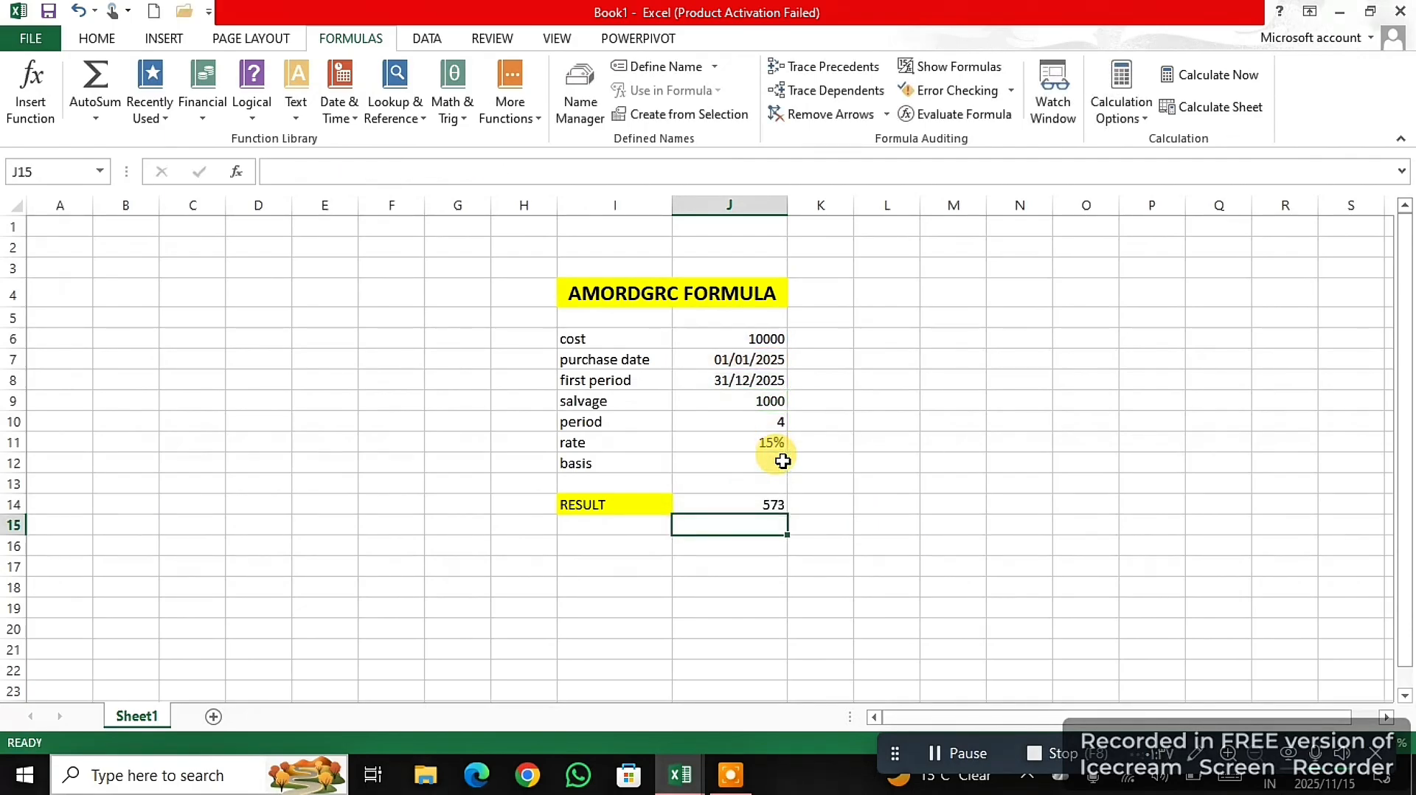
left_click(769, 506)
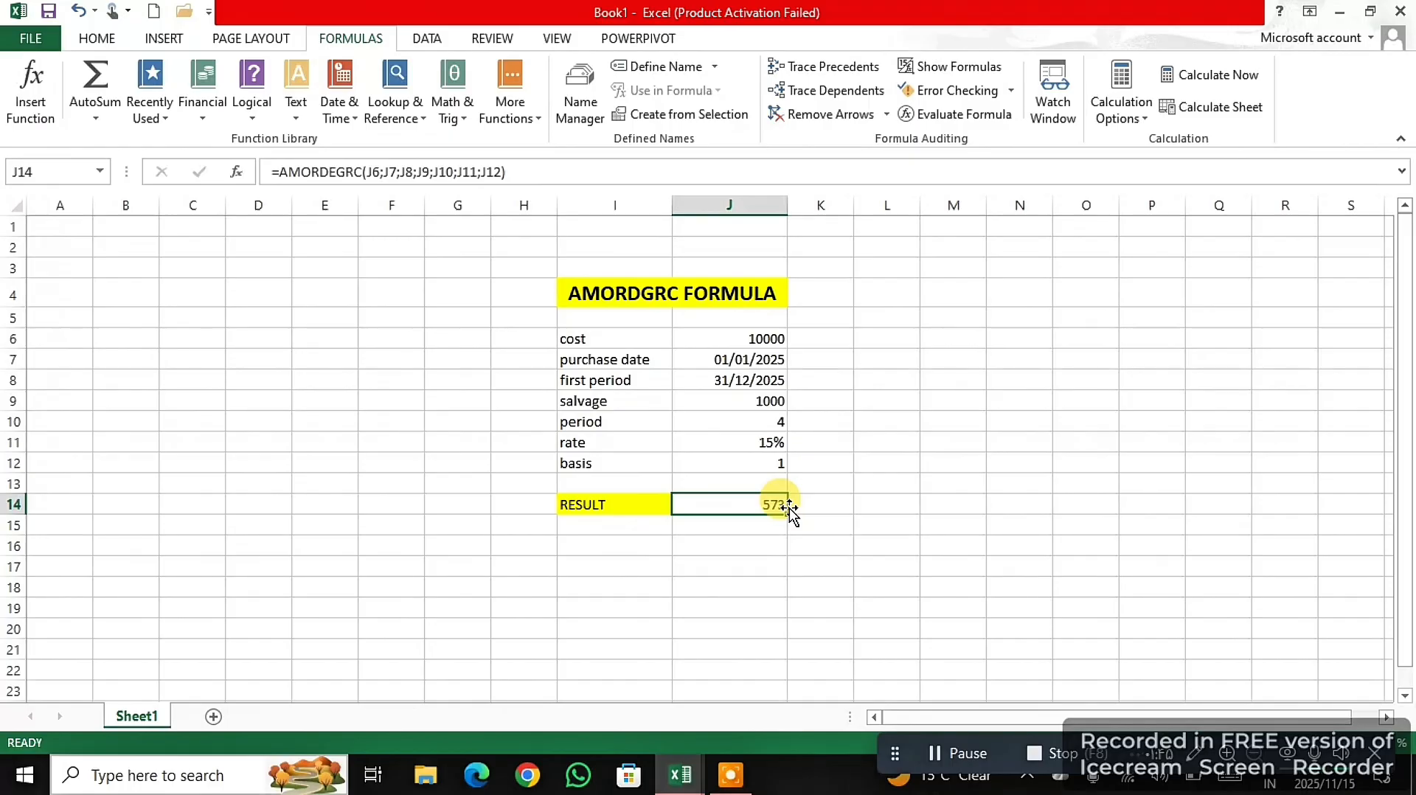
- Test the AMORDEGRC calculation with the period in J10 set first to 3 and finally to 2
left_click(770, 419)
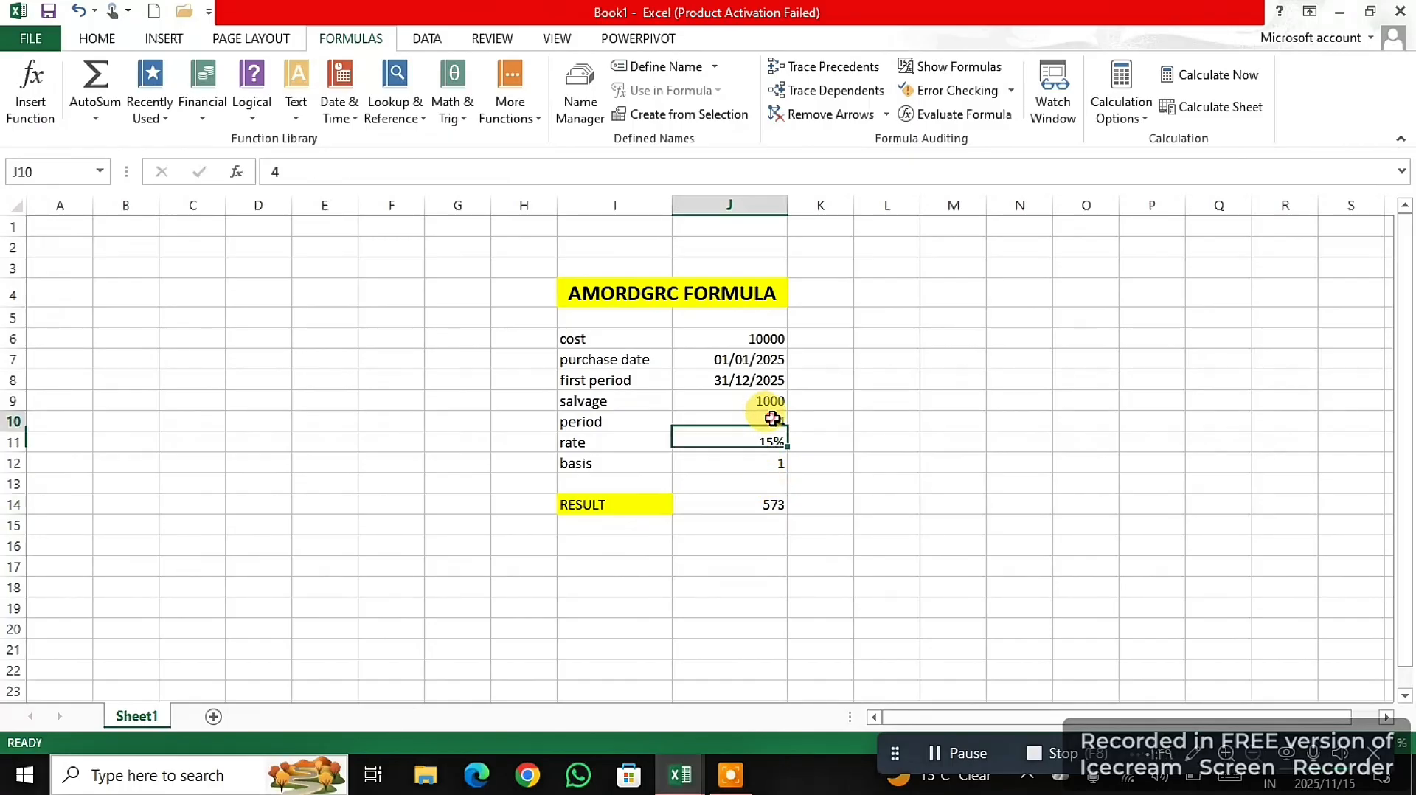
type("3")
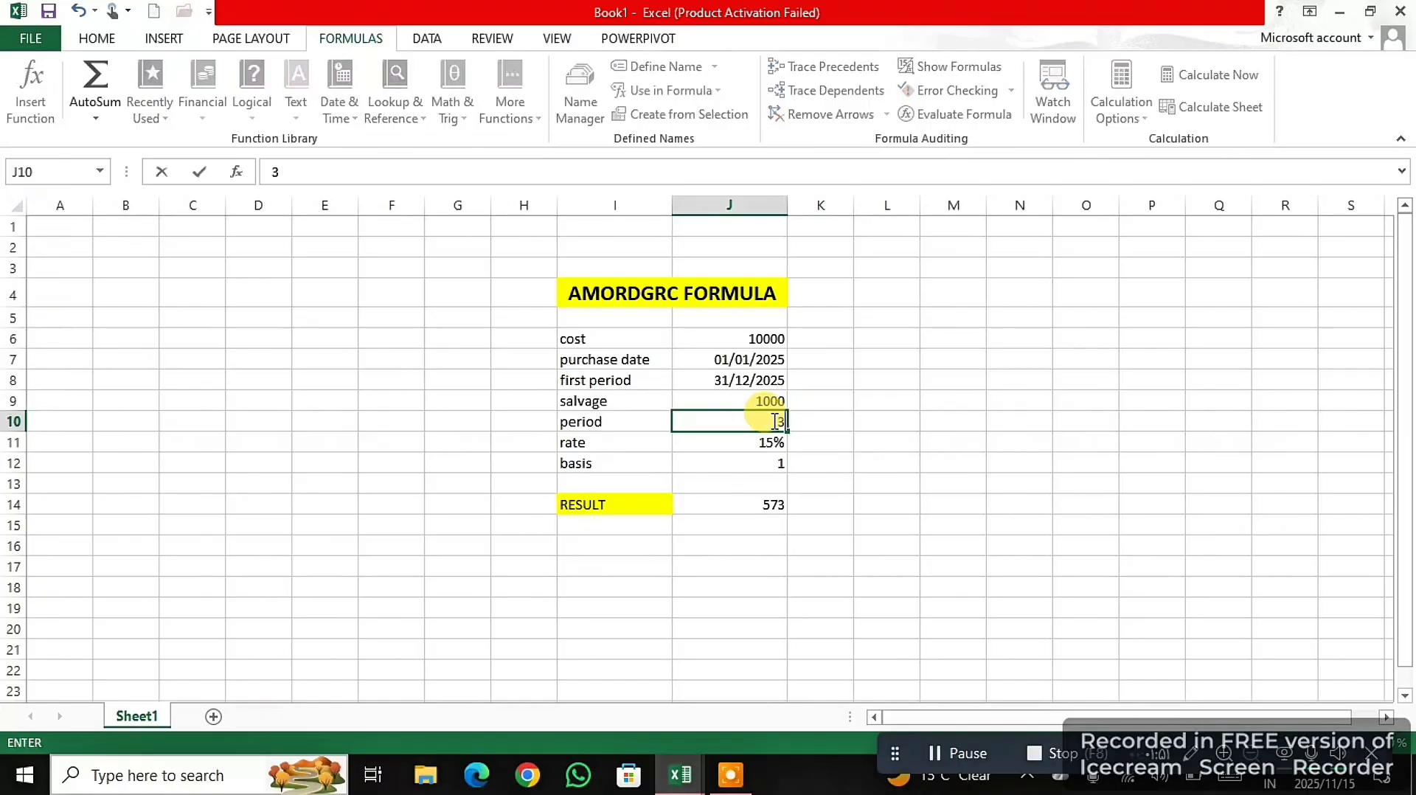
key("Return")
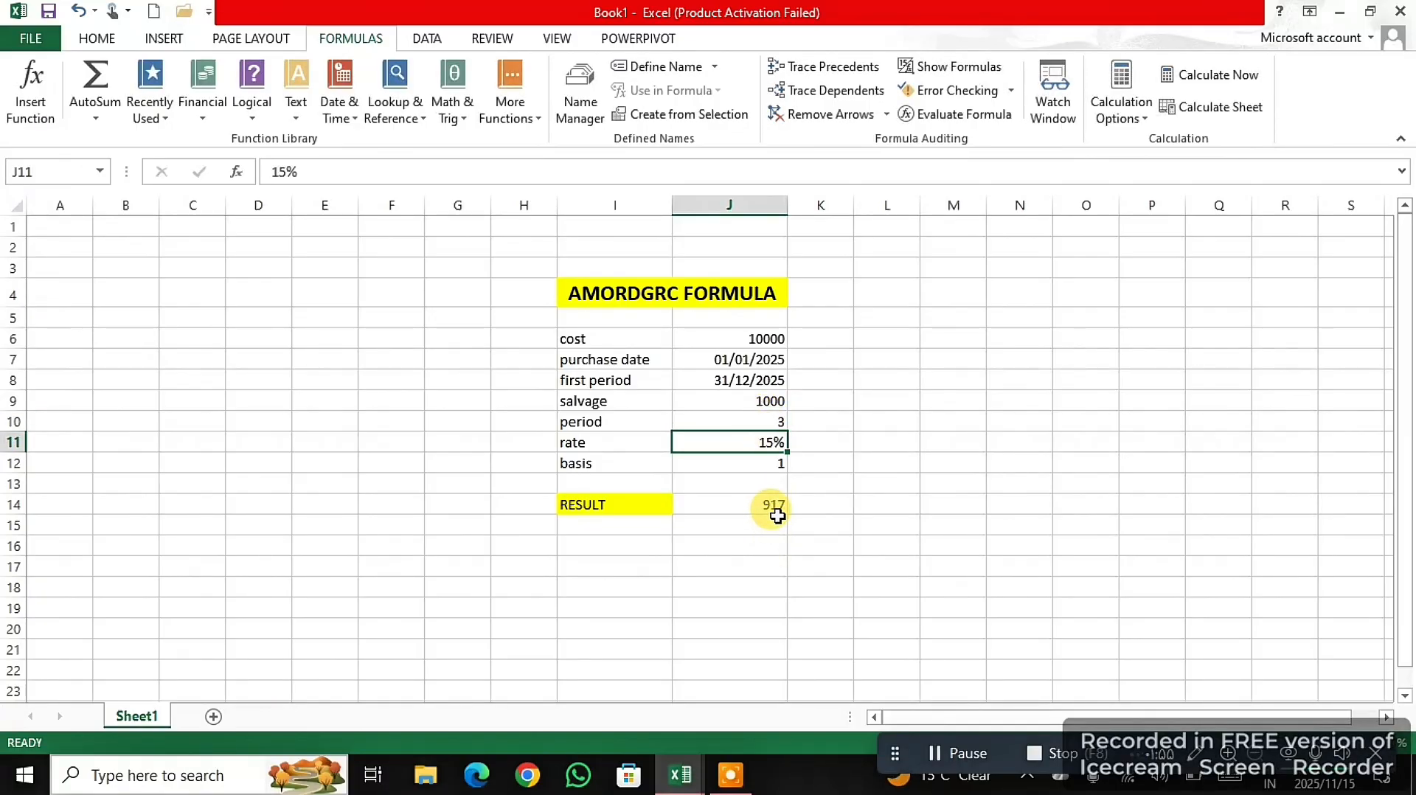
left_click(778, 422)
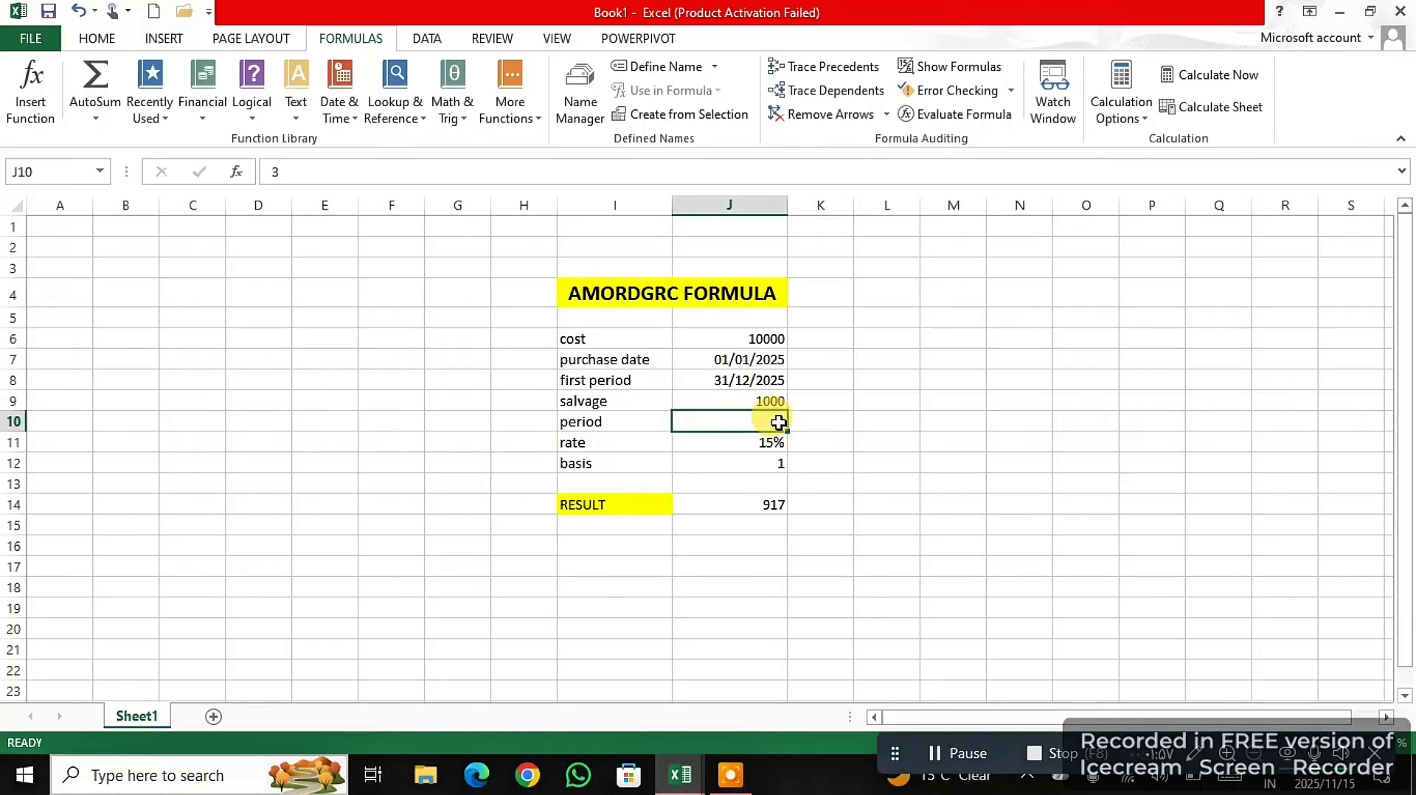
type("2")
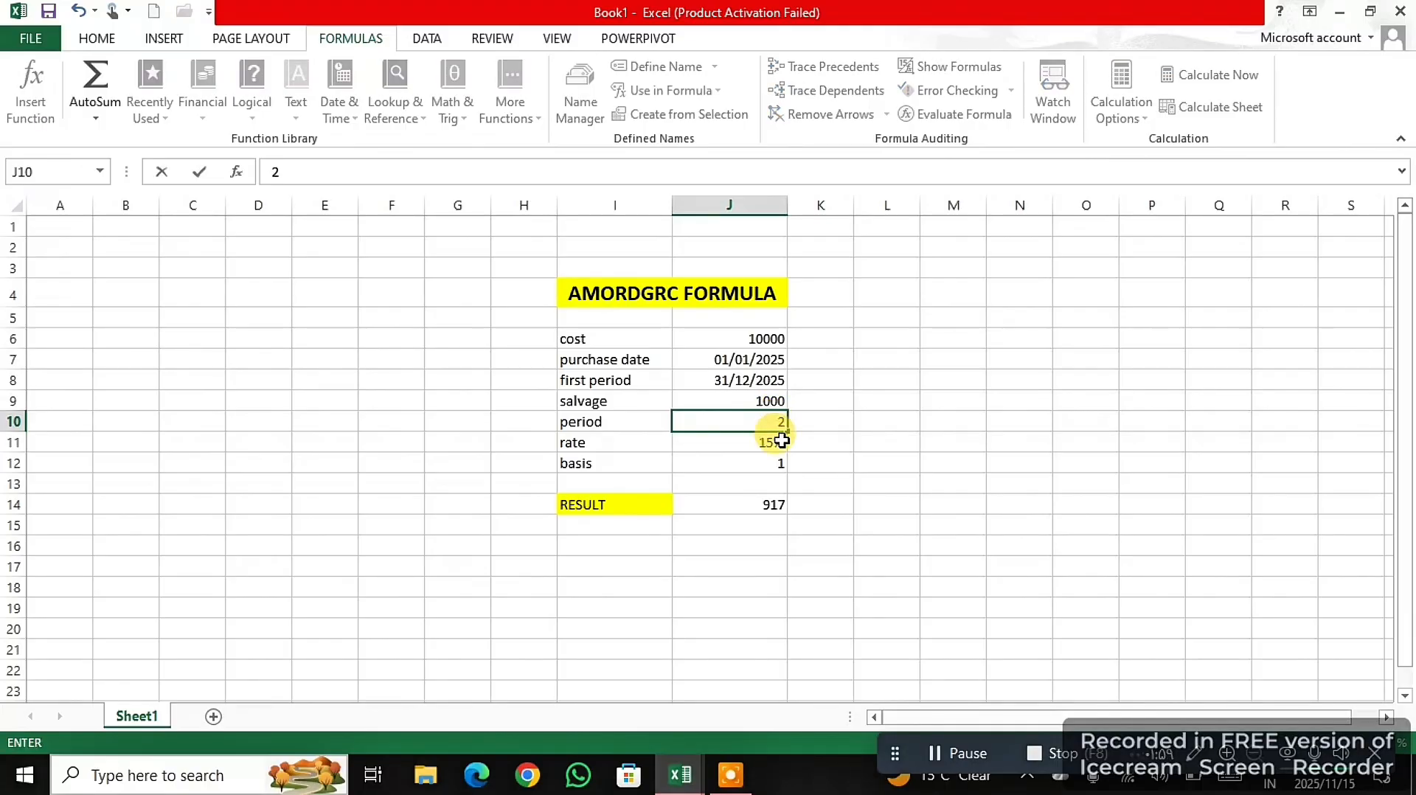
key("Return")
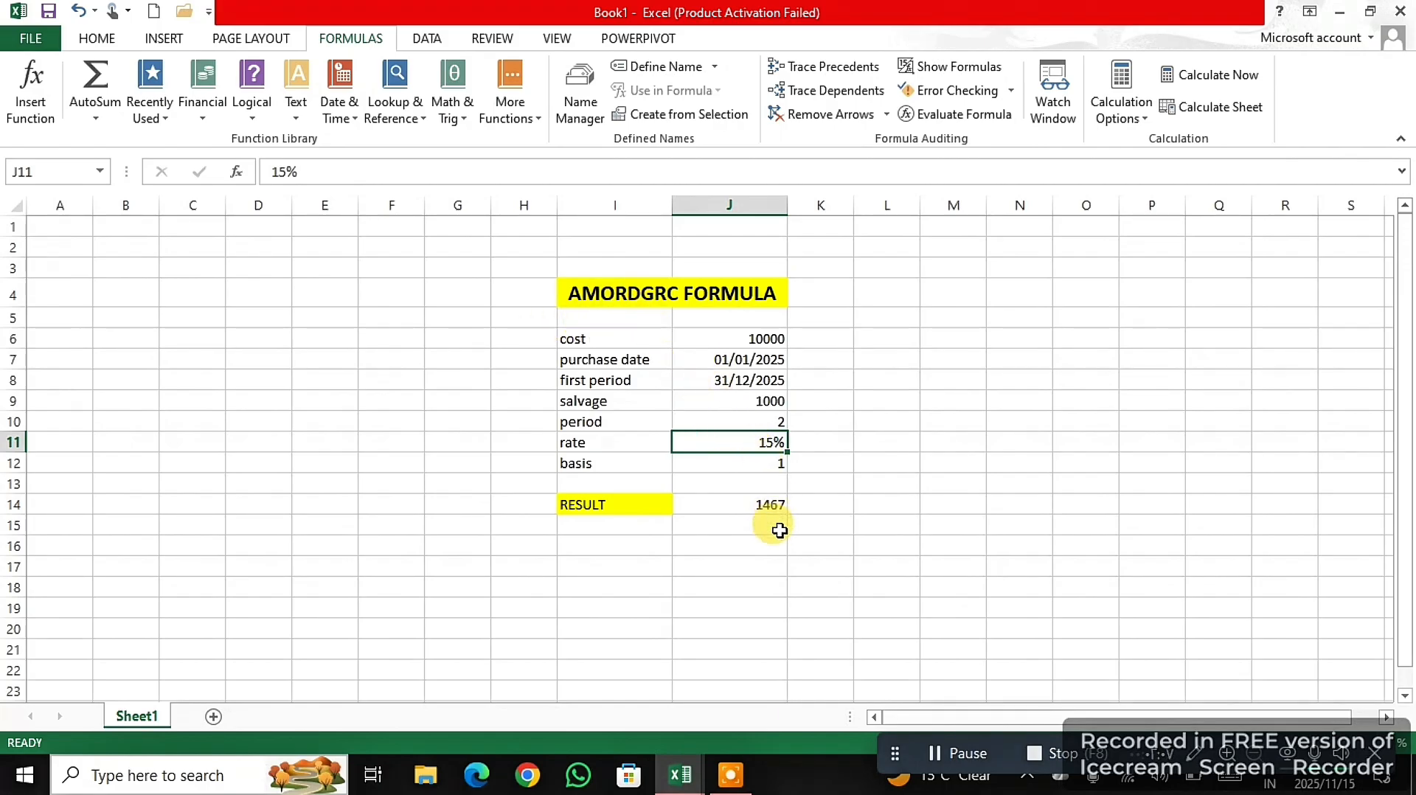
left_click(949, 758)
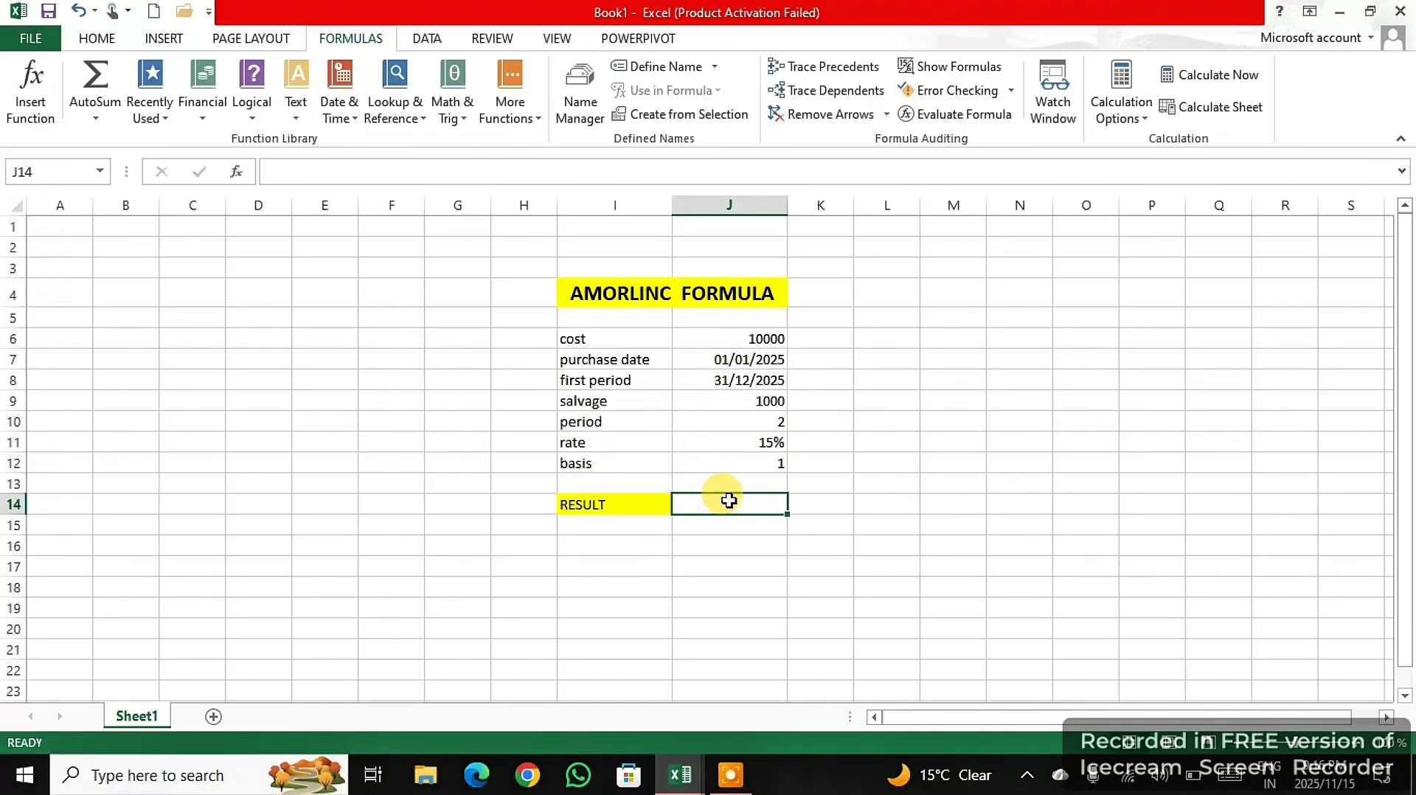
- Begin an AMORLINC formula in the result cell J14 using the suggested function name
type("=")
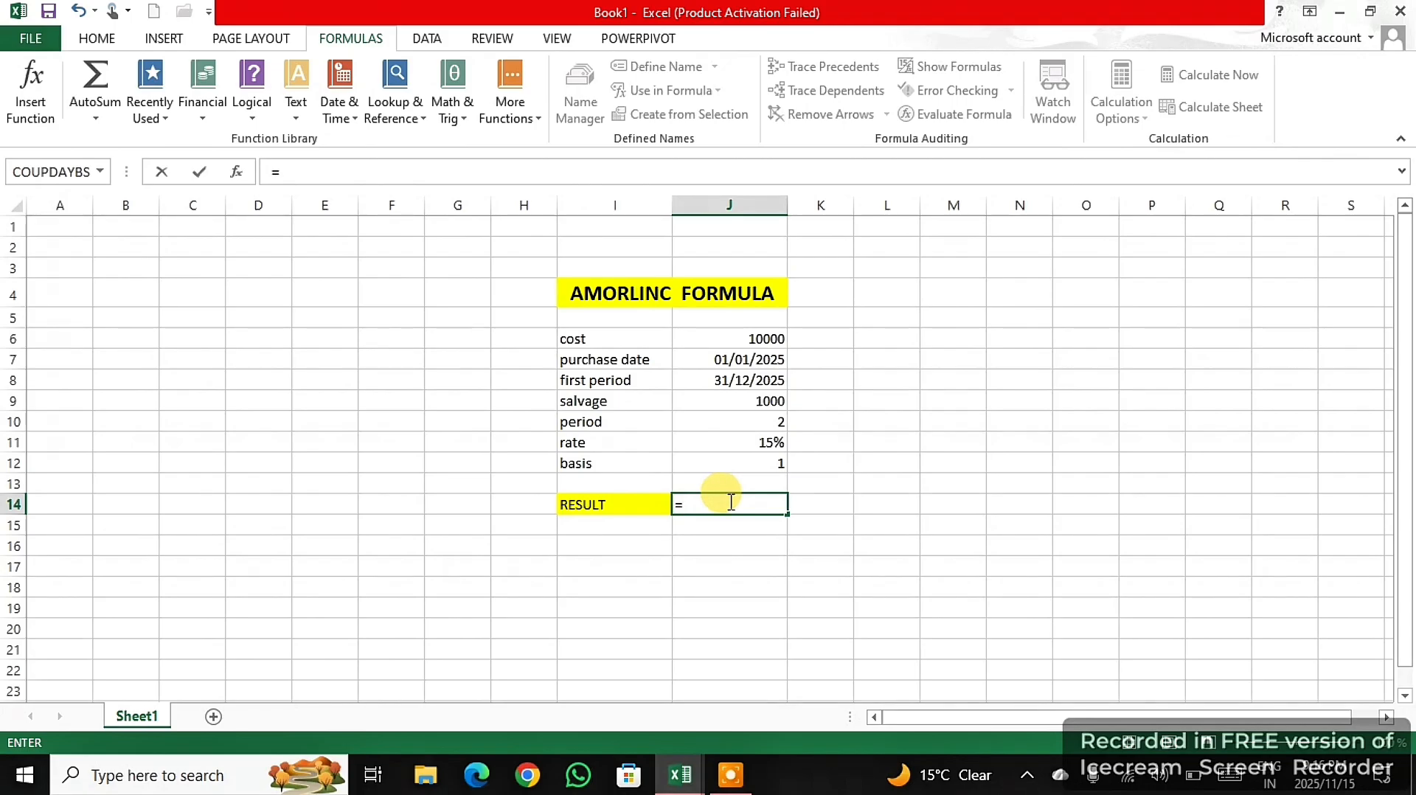
type("AM")
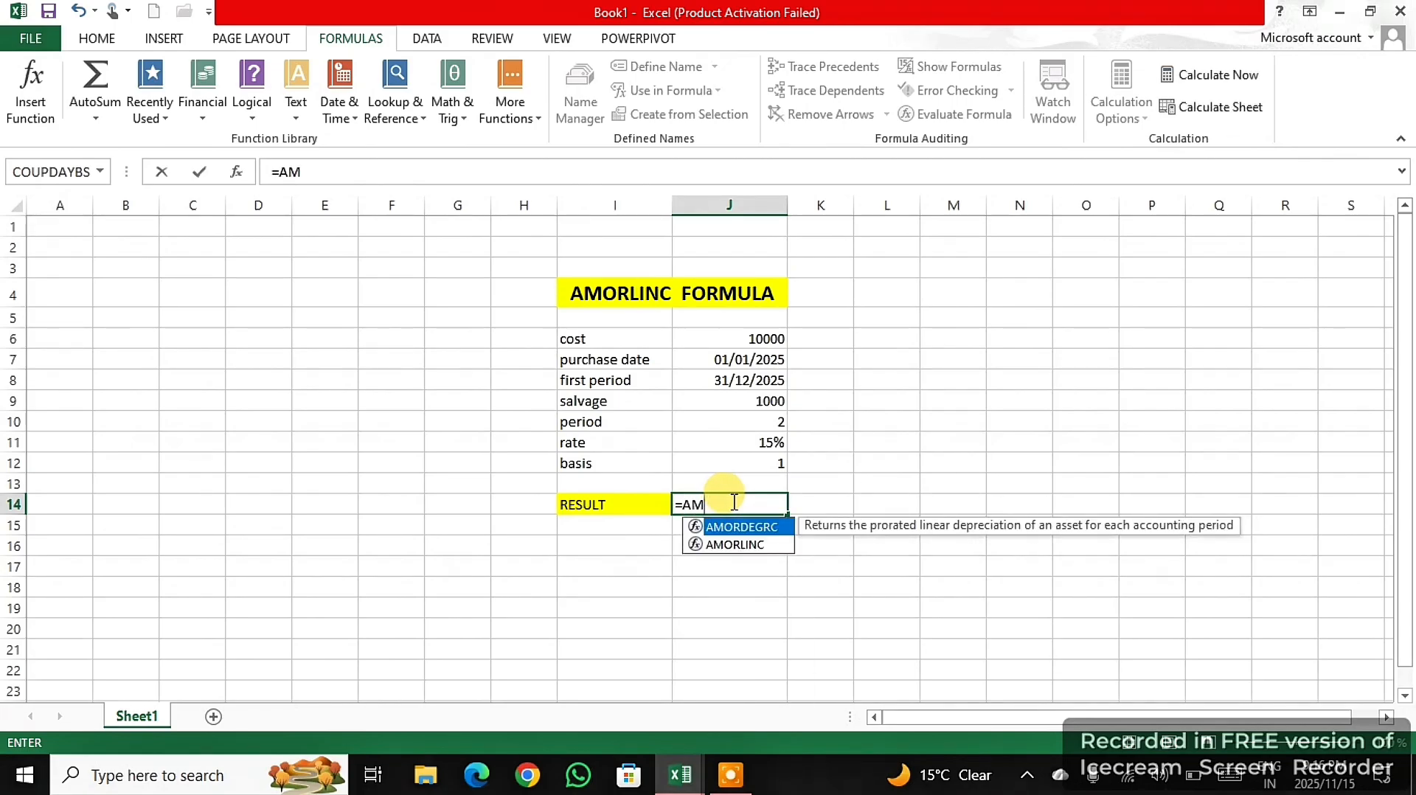
double_click(752, 544)
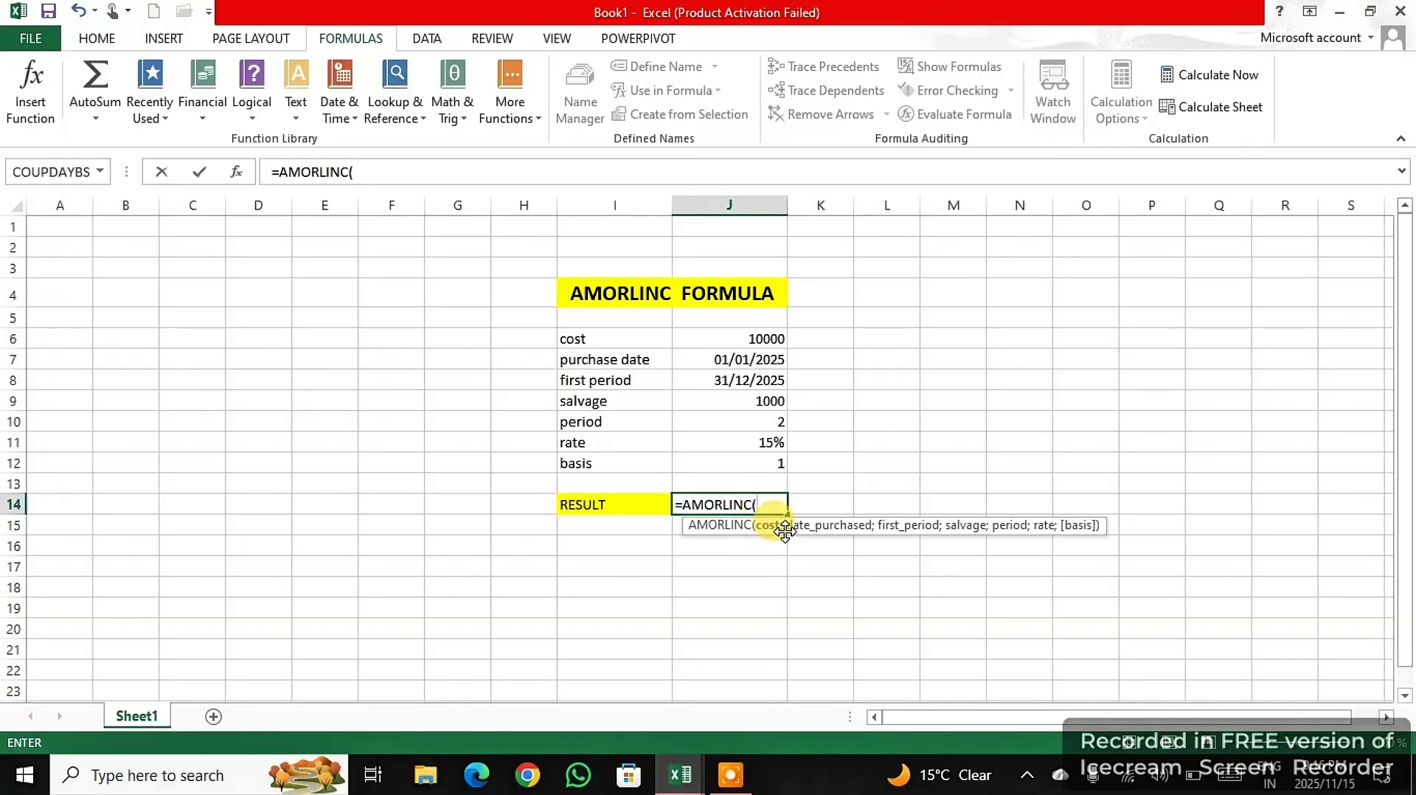
- Add cost J6, purchase date J7, first period J8 and salvage J9 as the AMORLINC arguments, separated by semicolons
left_click(739, 337)
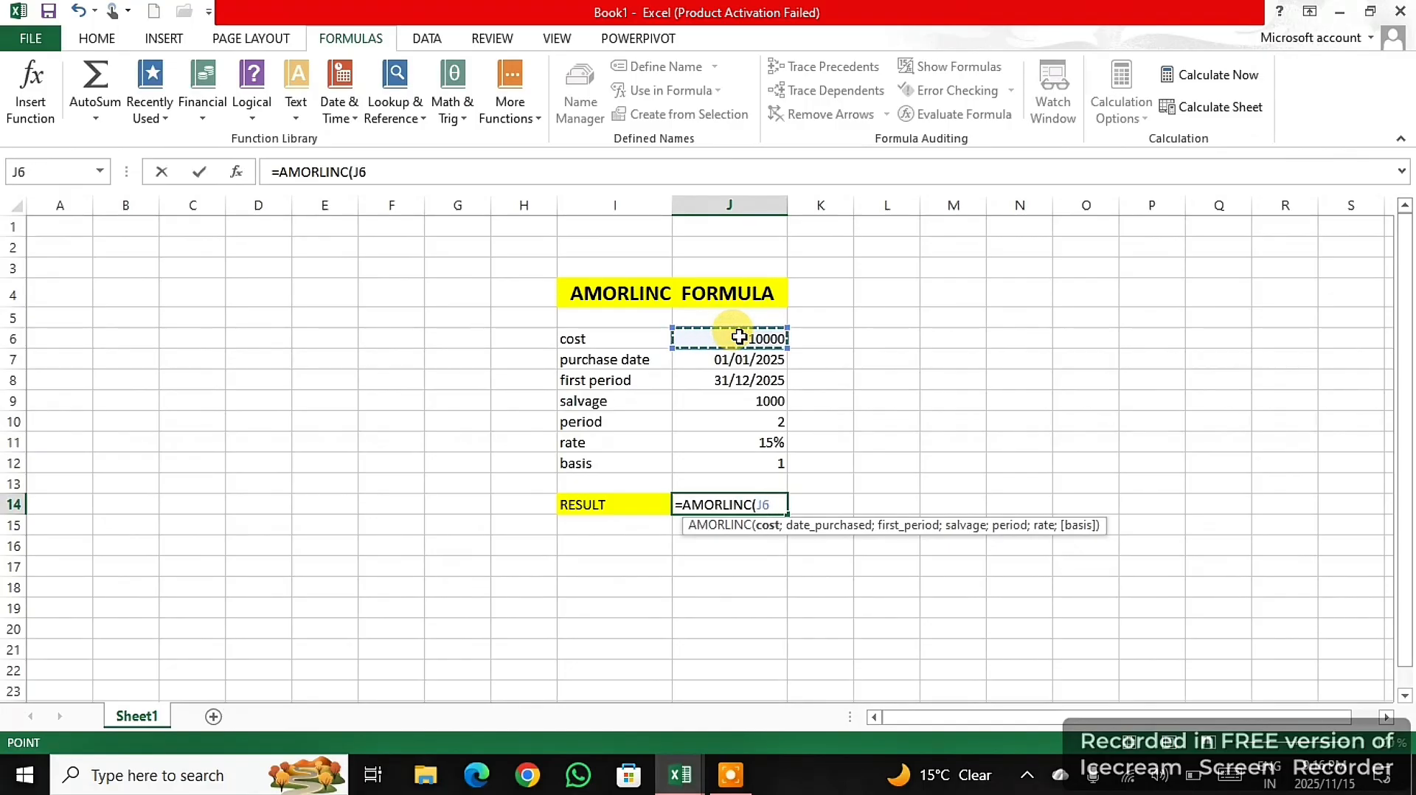
type(";")
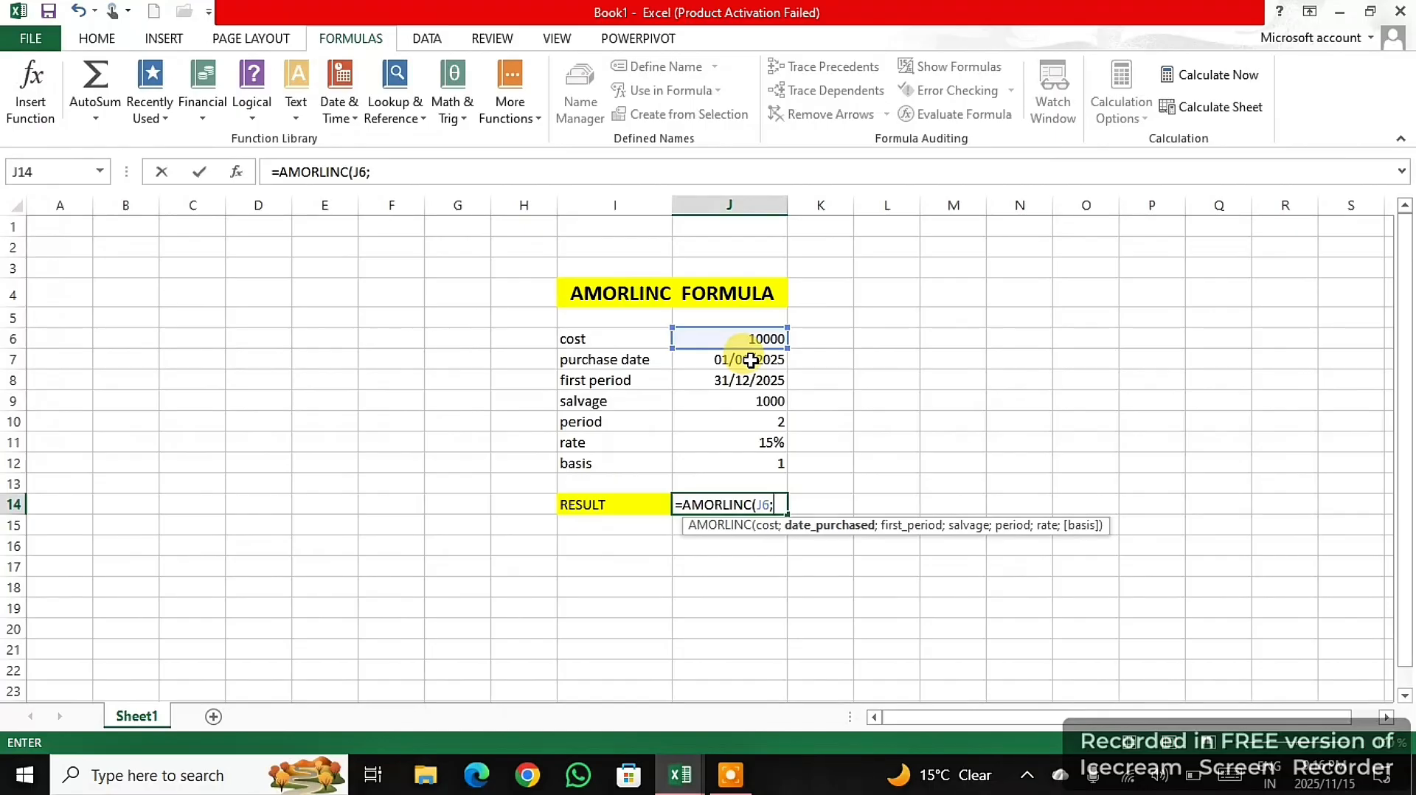
left_click(751, 359)
type(";")
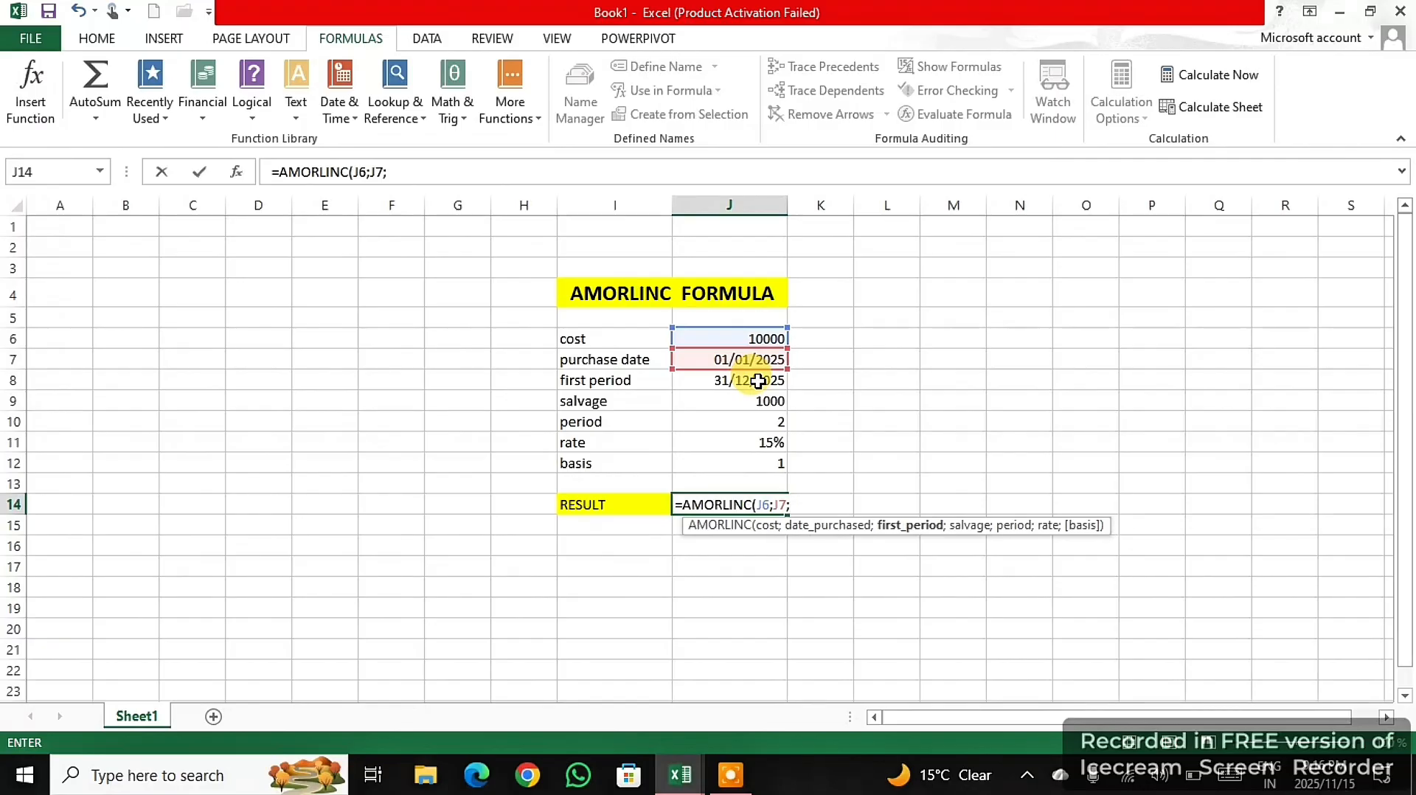
left_click(758, 381)
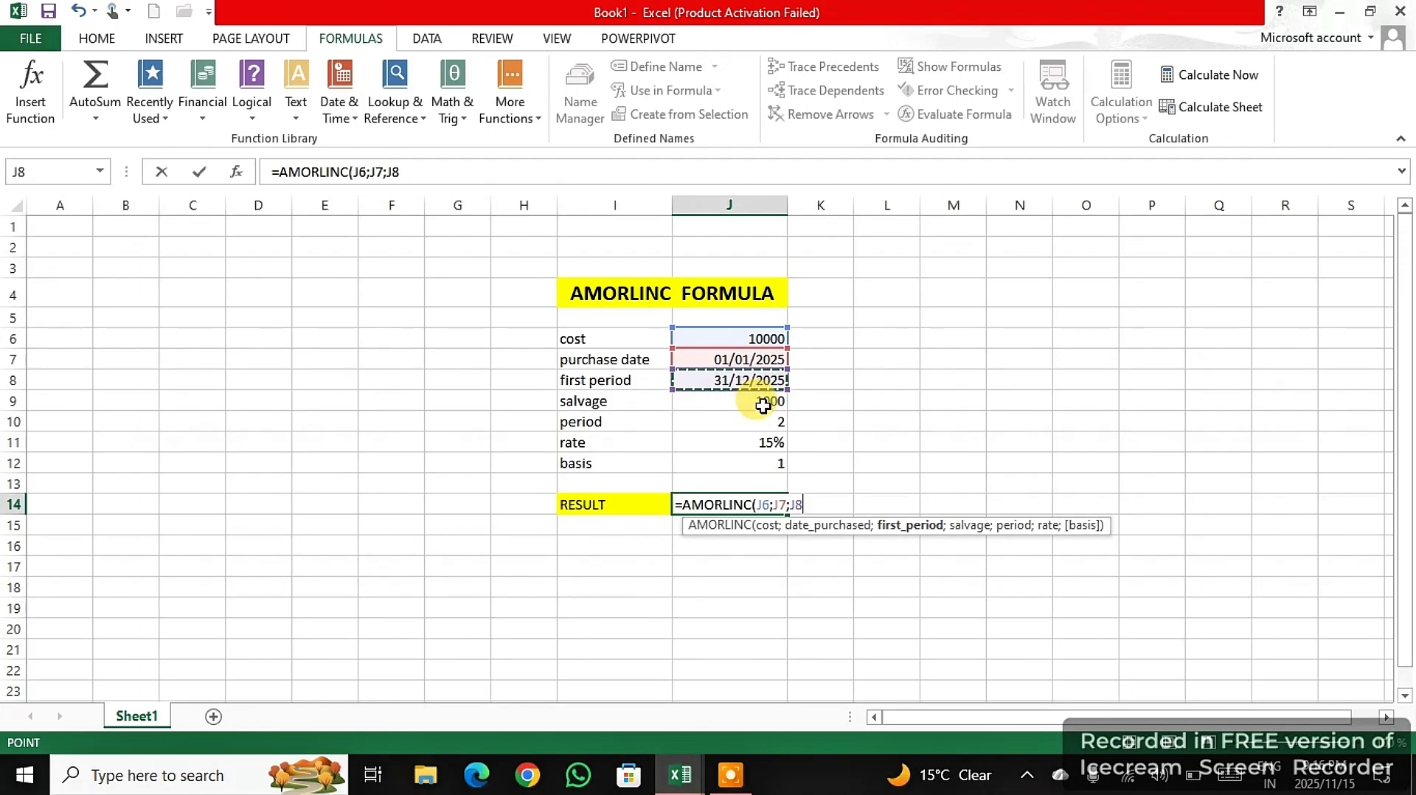
type(";")
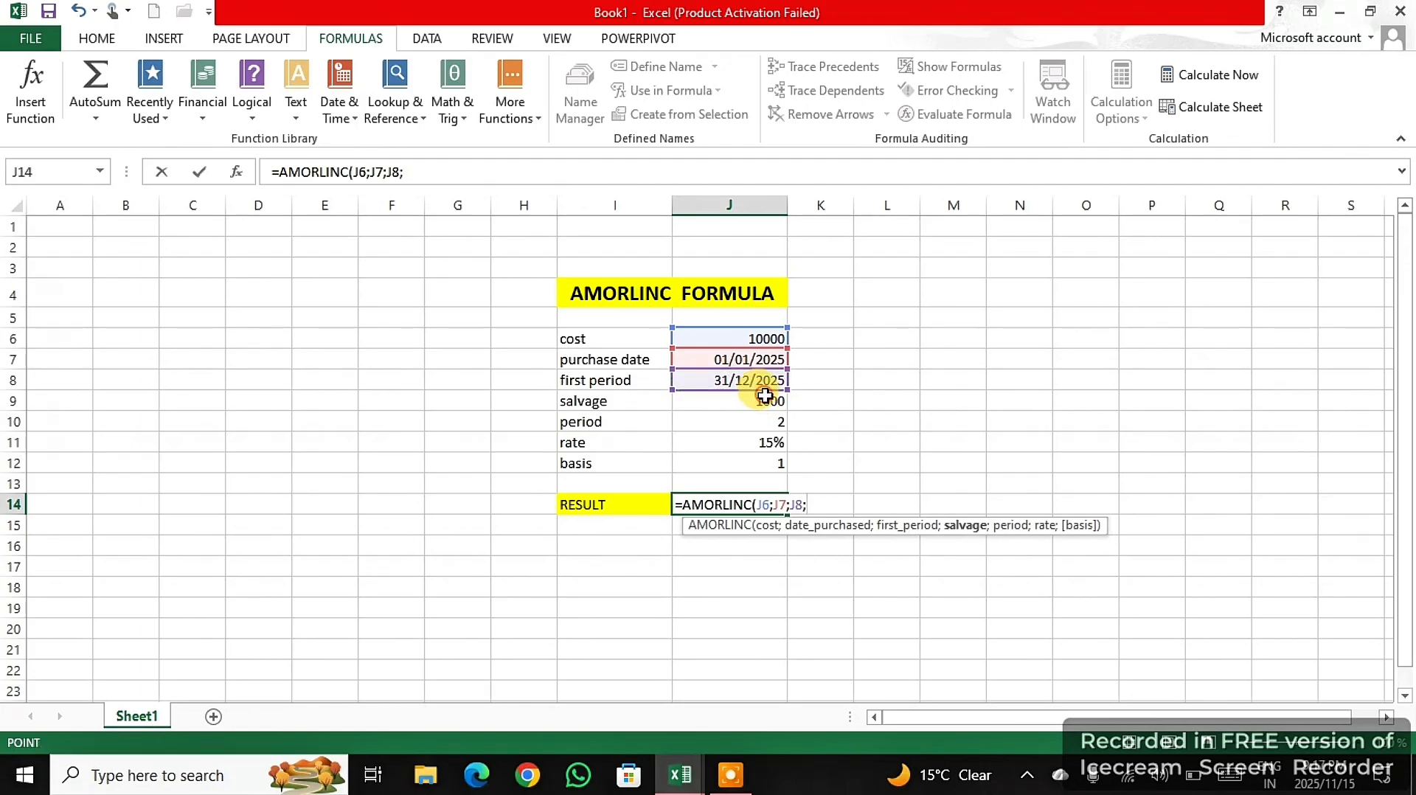
left_click(765, 402)
type(";")
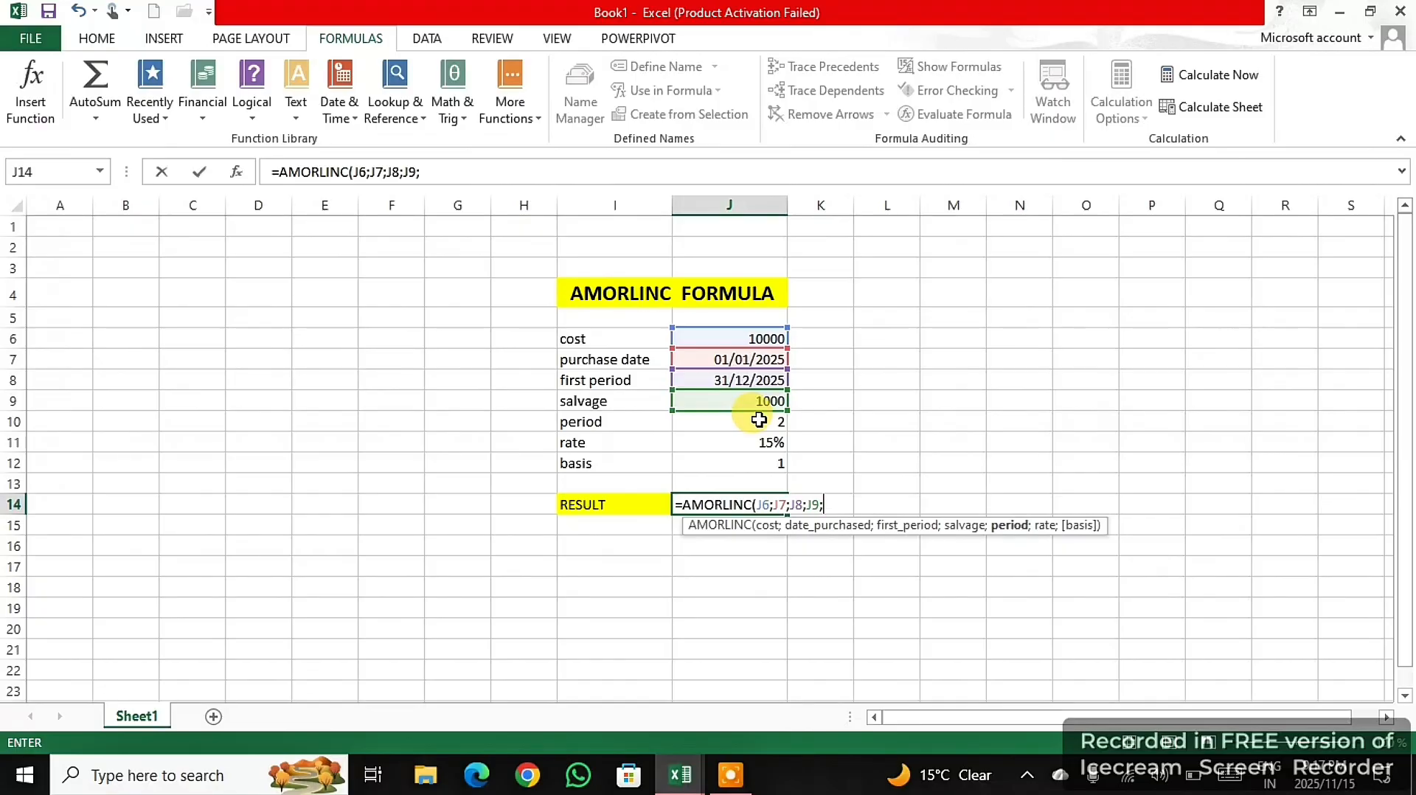
- Complete the AMORLINC formula with period J10, rate J11 and basis J12, enter it, and select the result cell J14
left_click(760, 422)
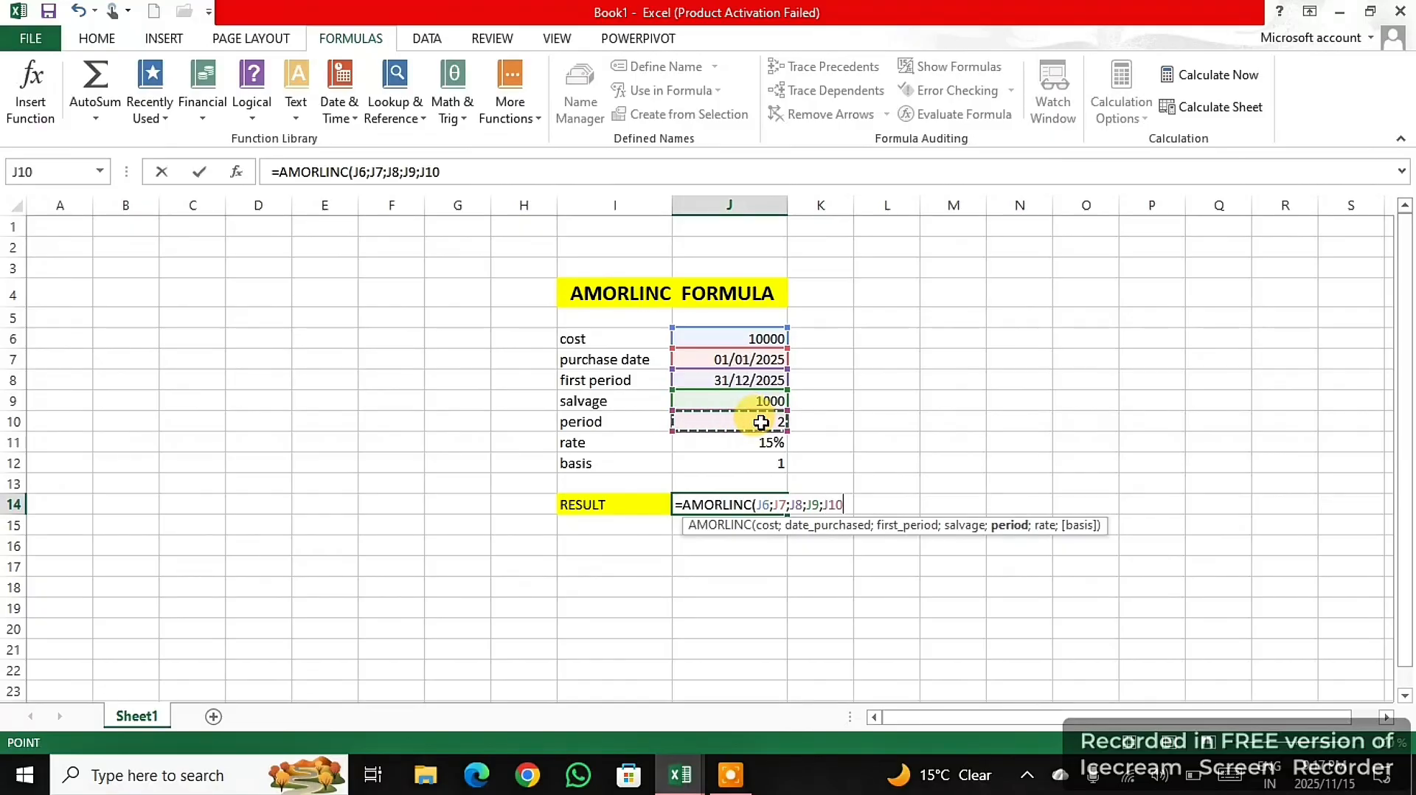
type(";")
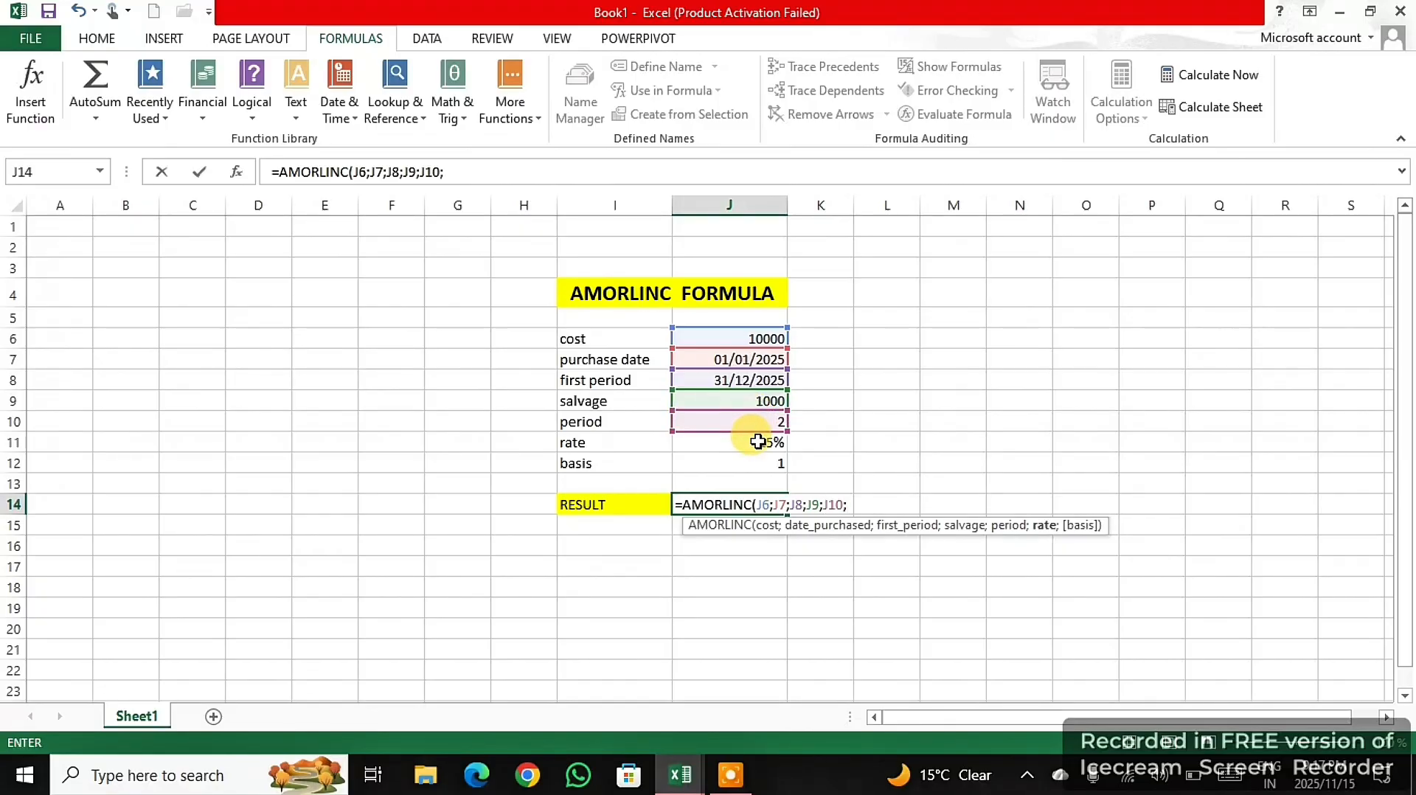
left_click(759, 440)
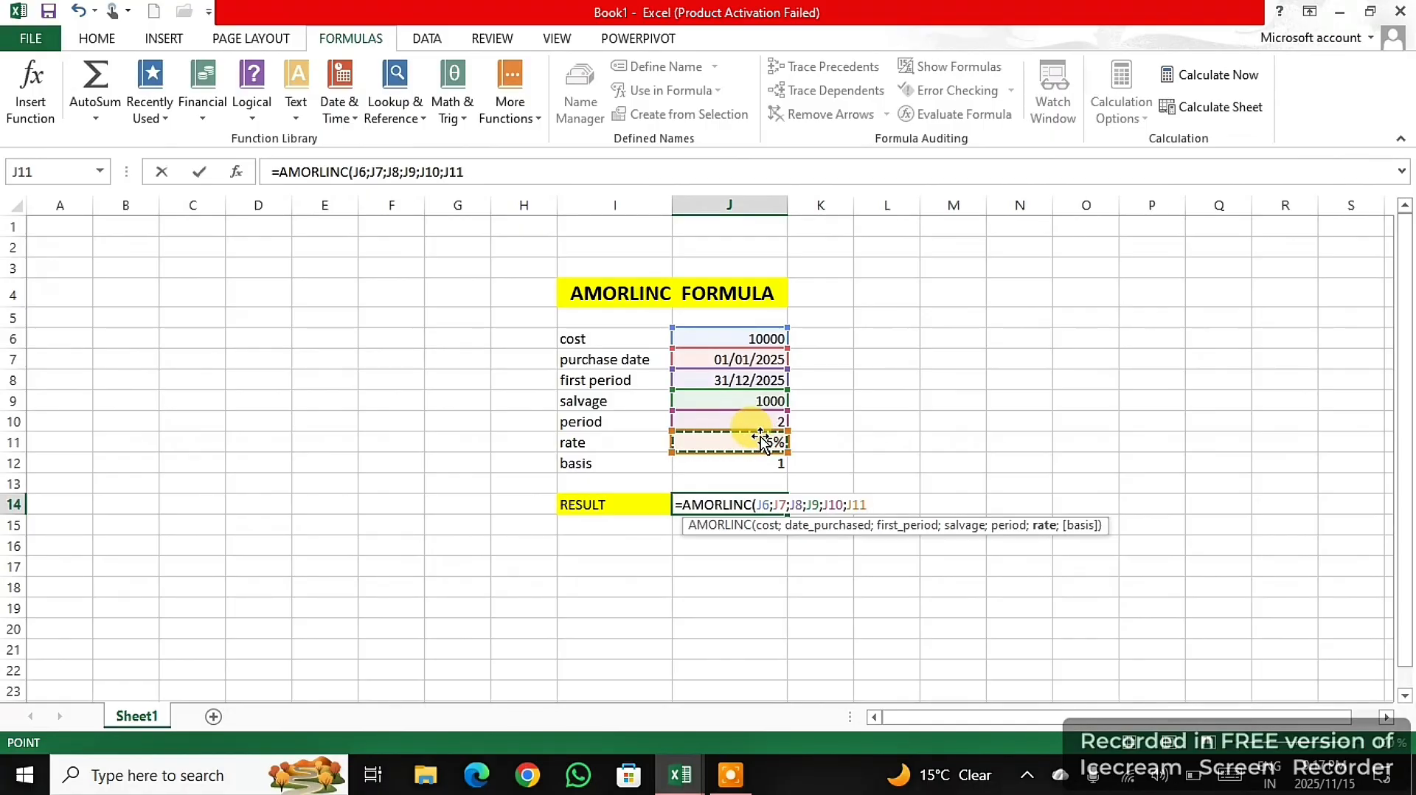
type(";")
left_click(758, 460)
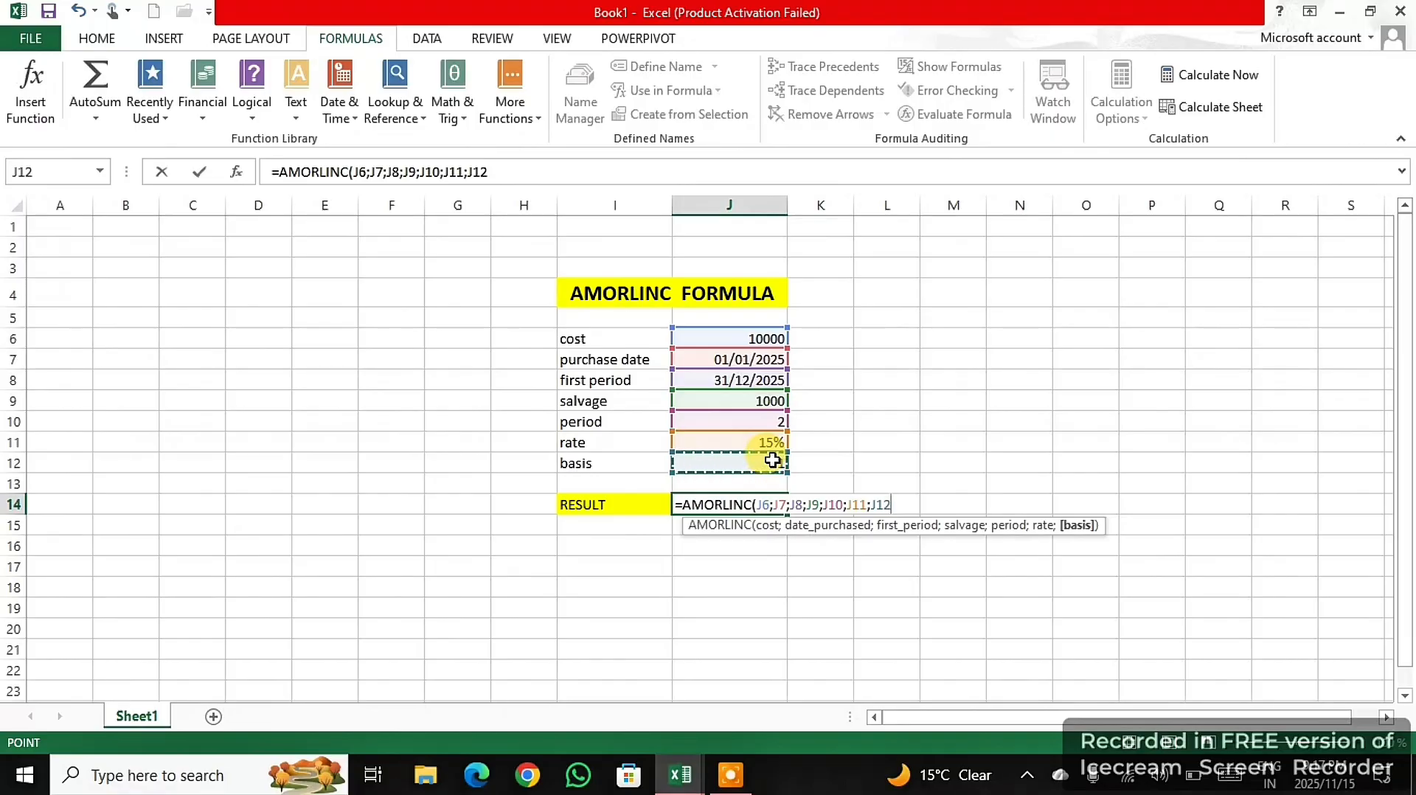
type(")")
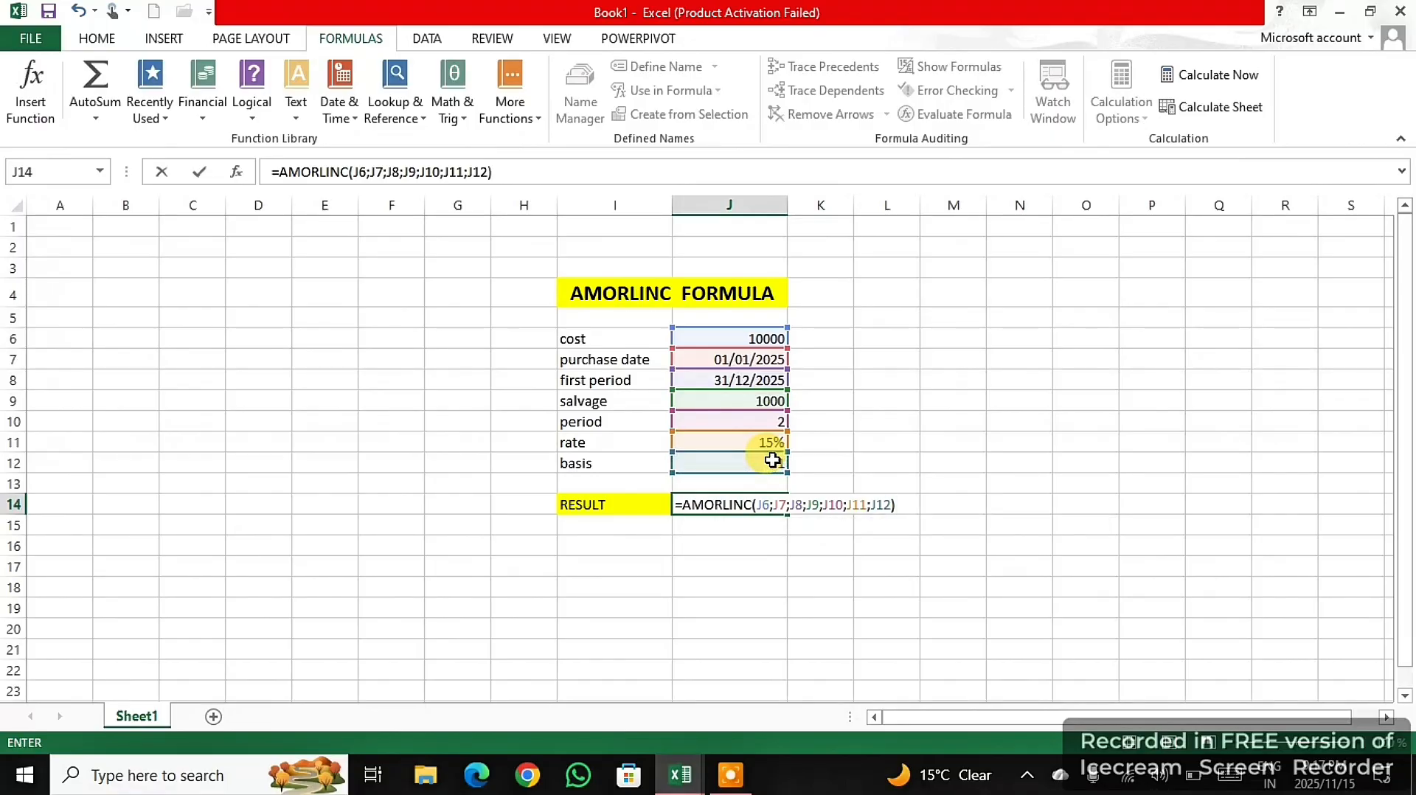
key("Return")
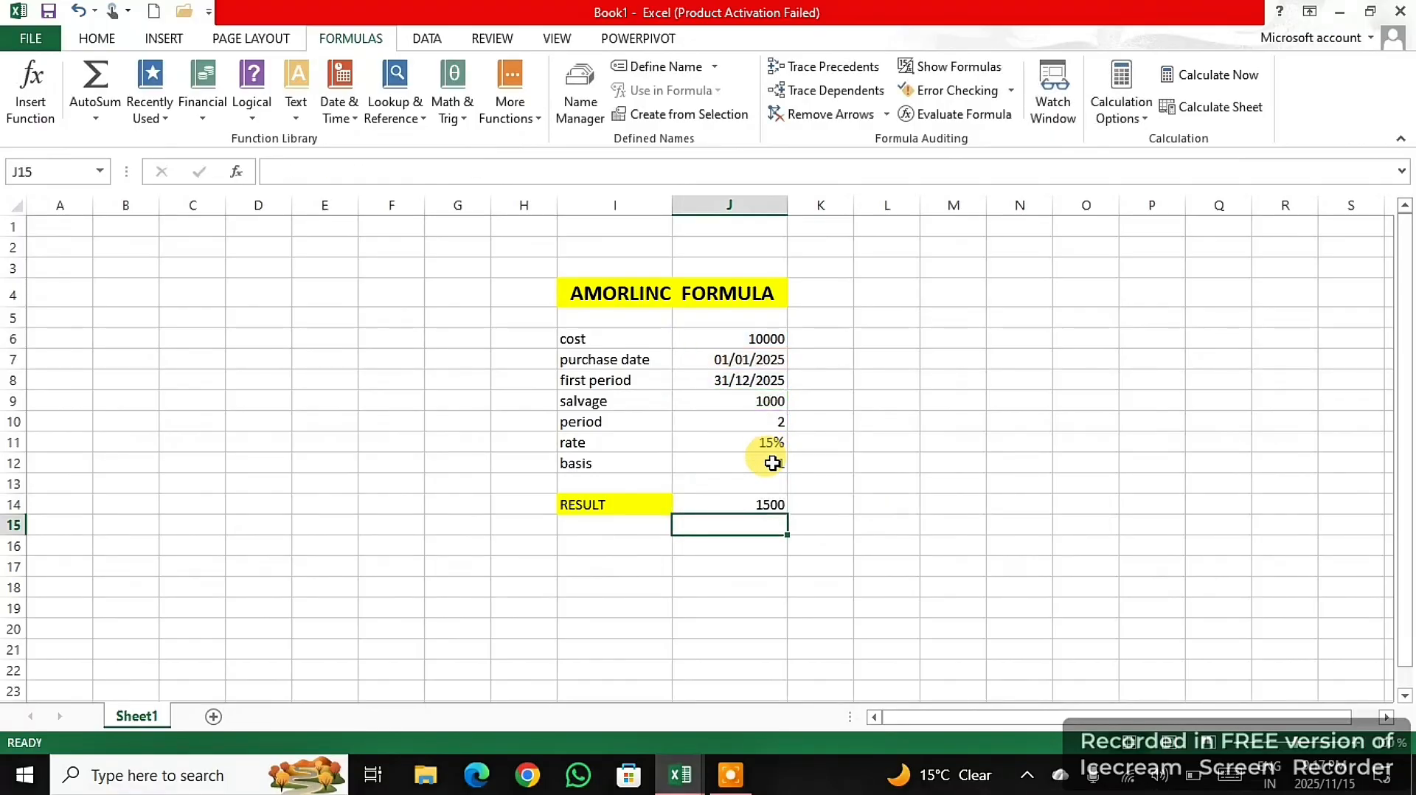
left_click(770, 503)
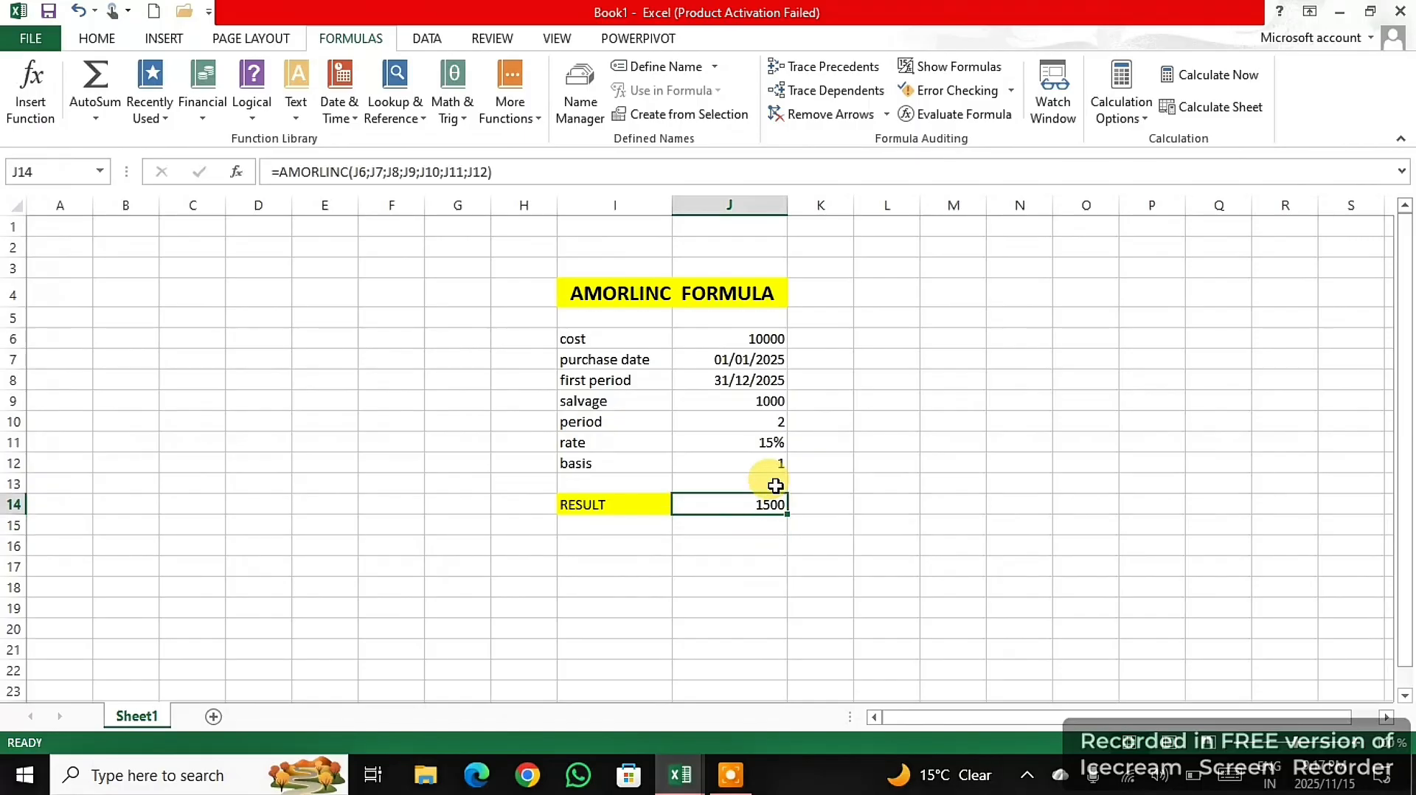
- Set the AMORLINC example's period in J10 to 3 and its basis in J12 to 2
left_click(780, 424)
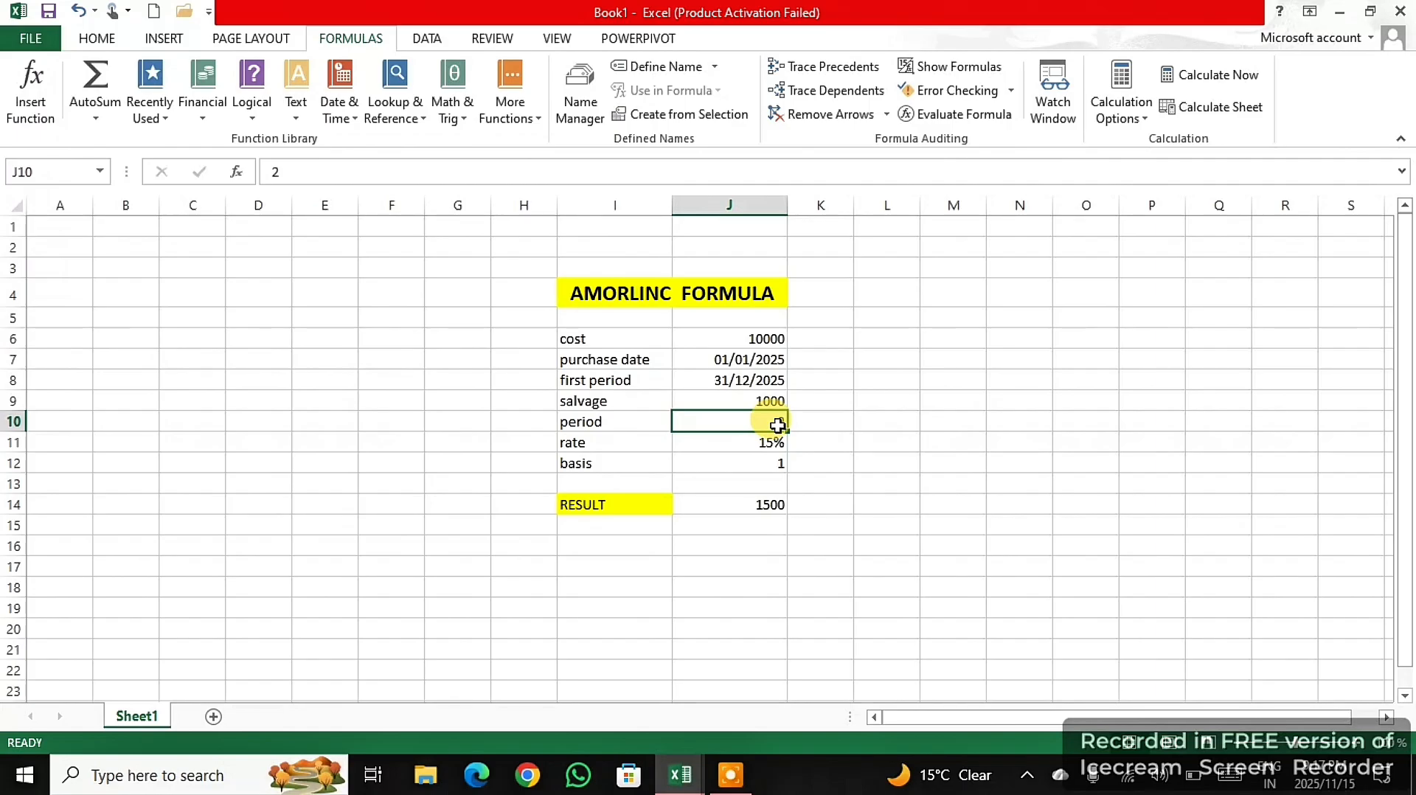
type("3")
key("Return")
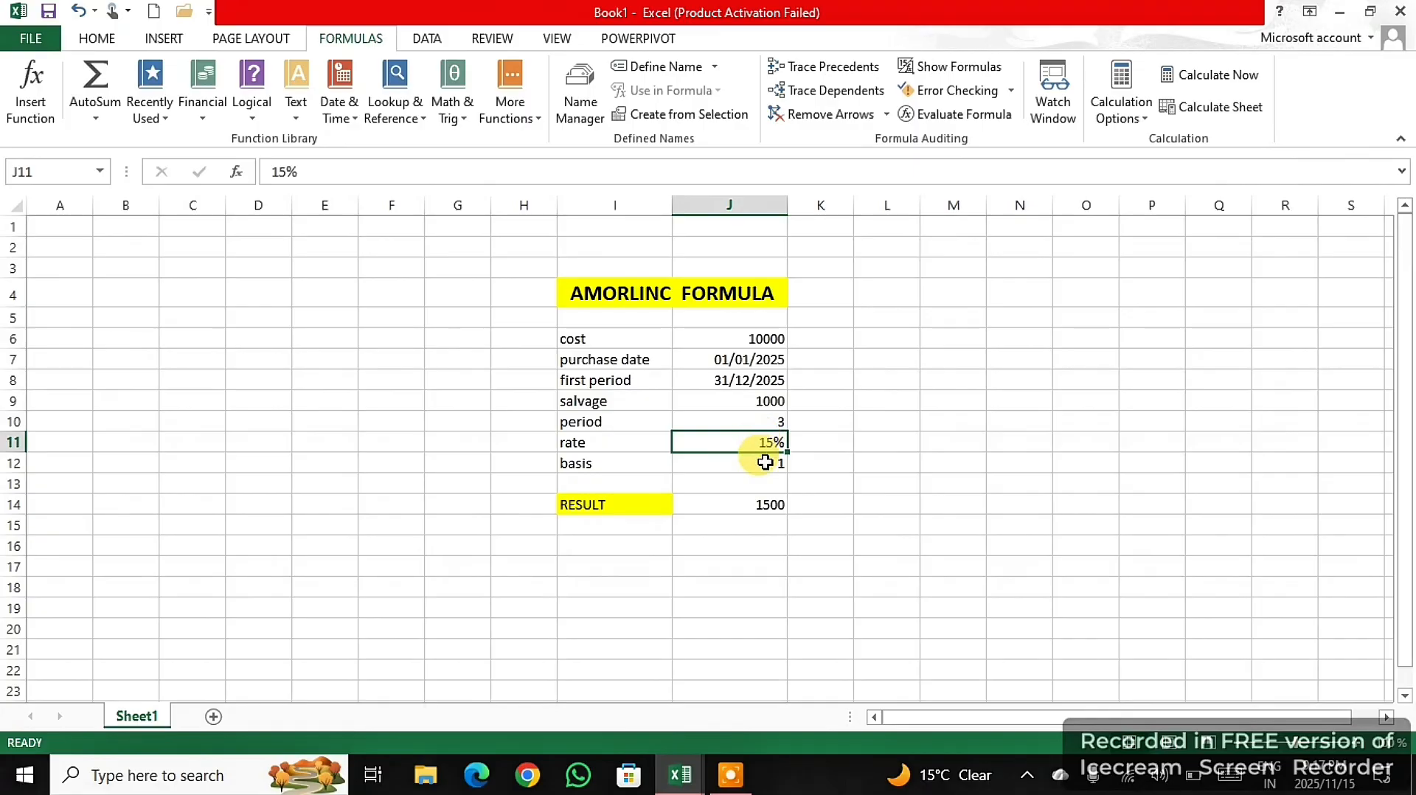
left_click(767, 463)
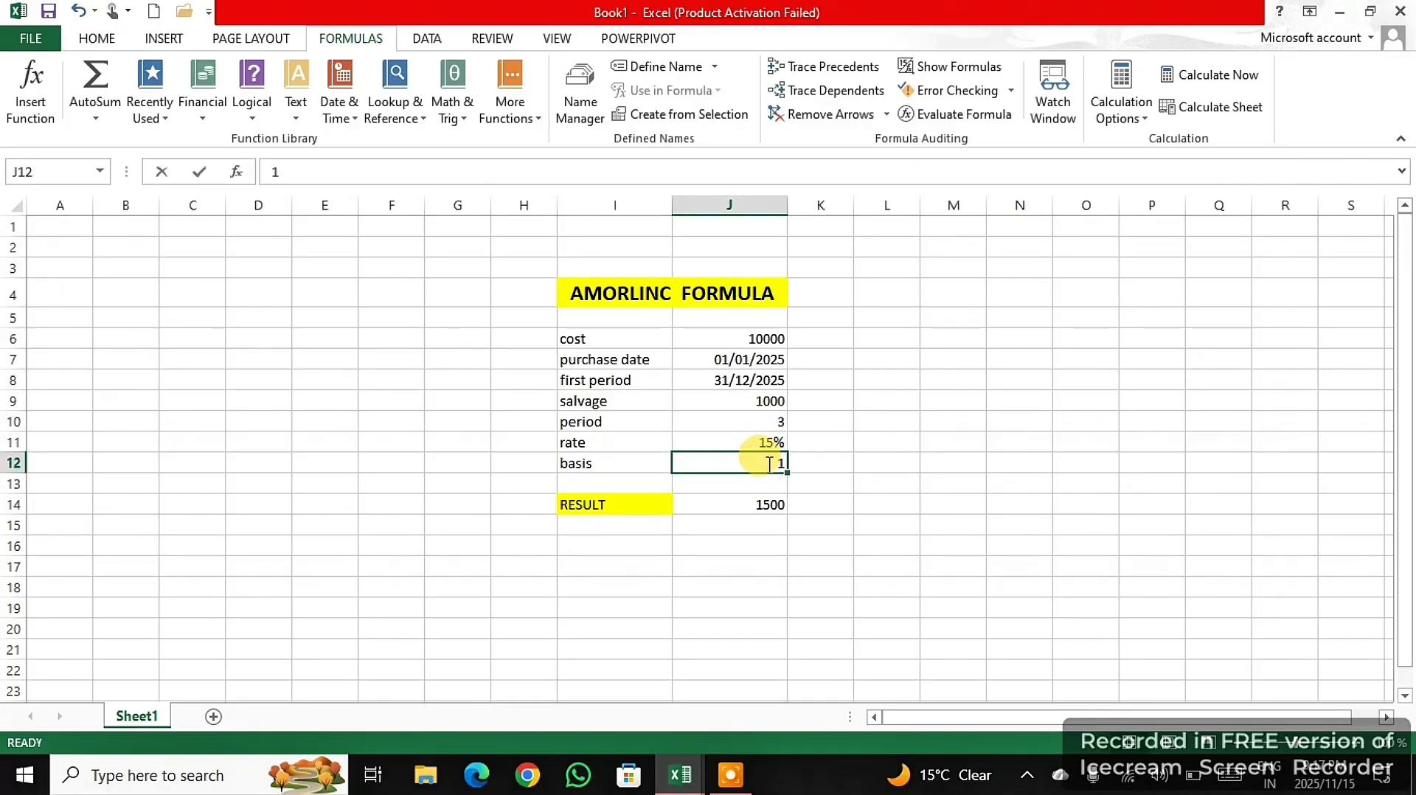
type("2")
key("Return")
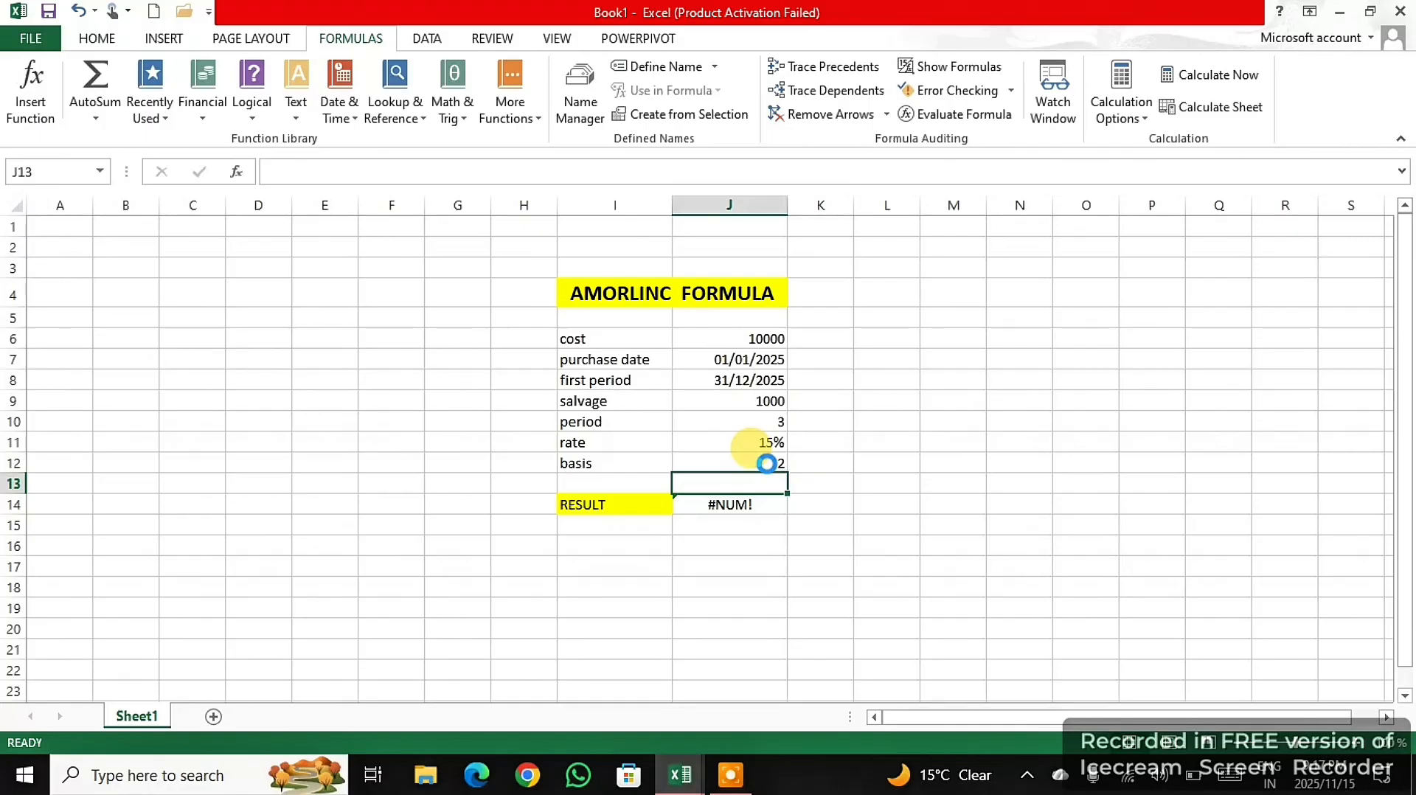
- Undo the last basis change in the AMORLINC example and select the result cell J14
key("ctrl+z")
left_click(771, 502)
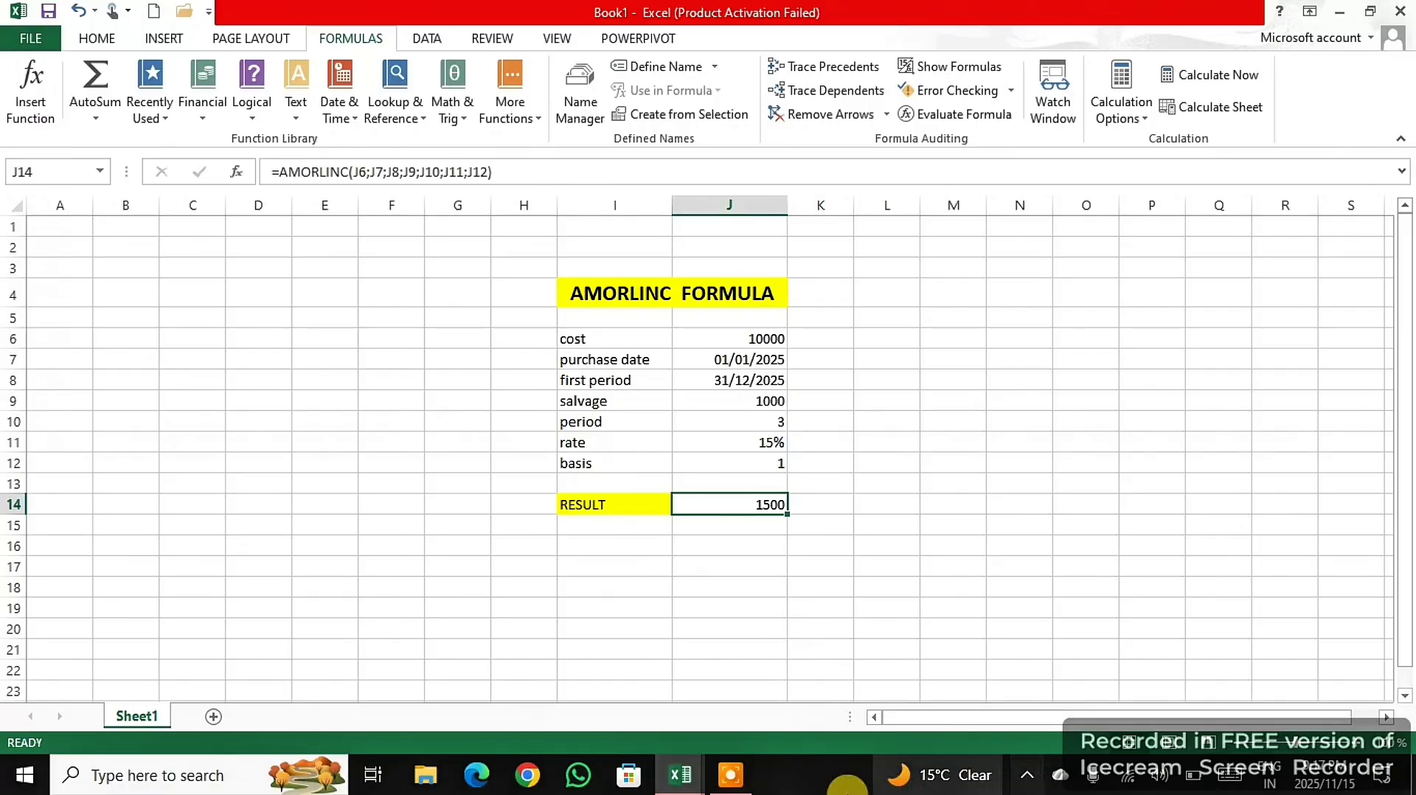
left_click(730, 775)
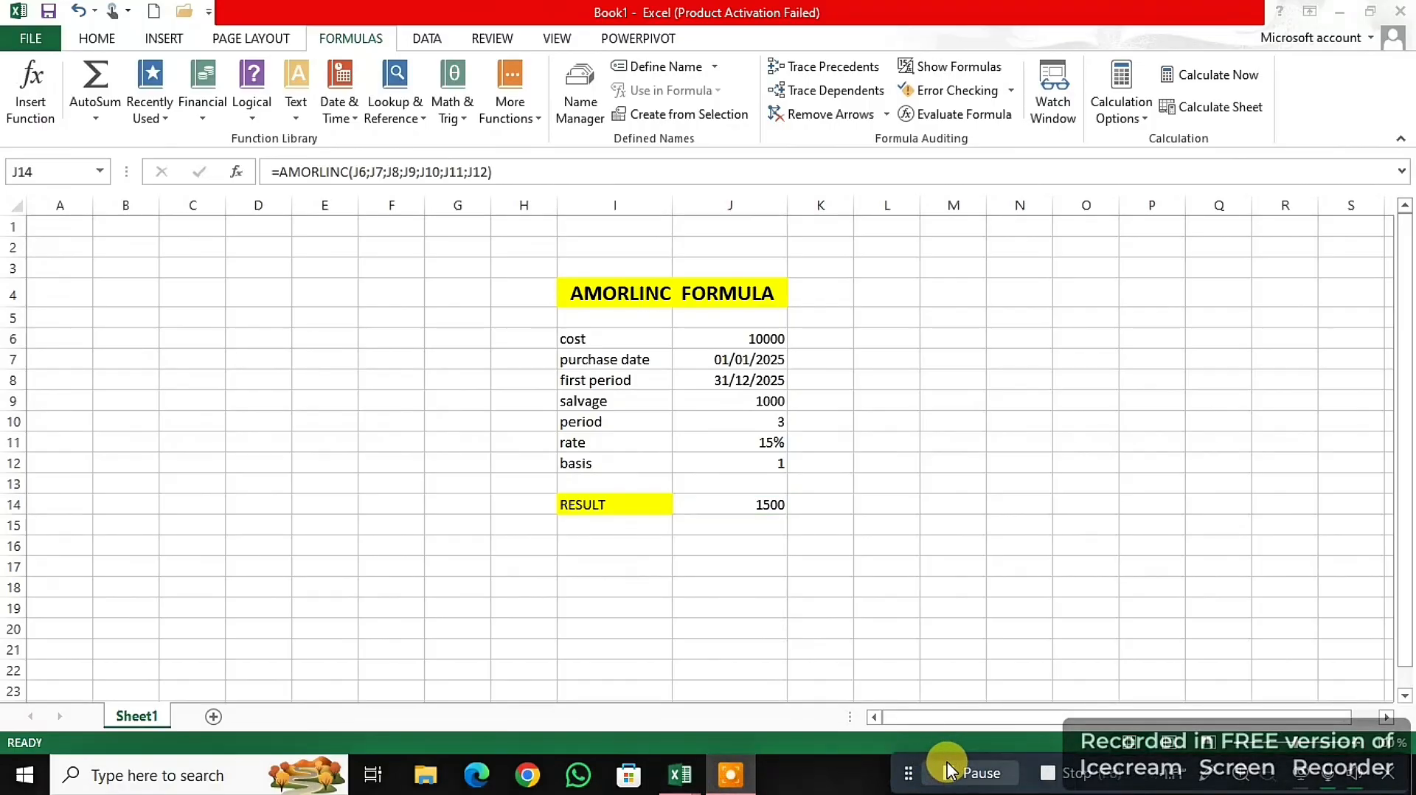
left_click(947, 763)
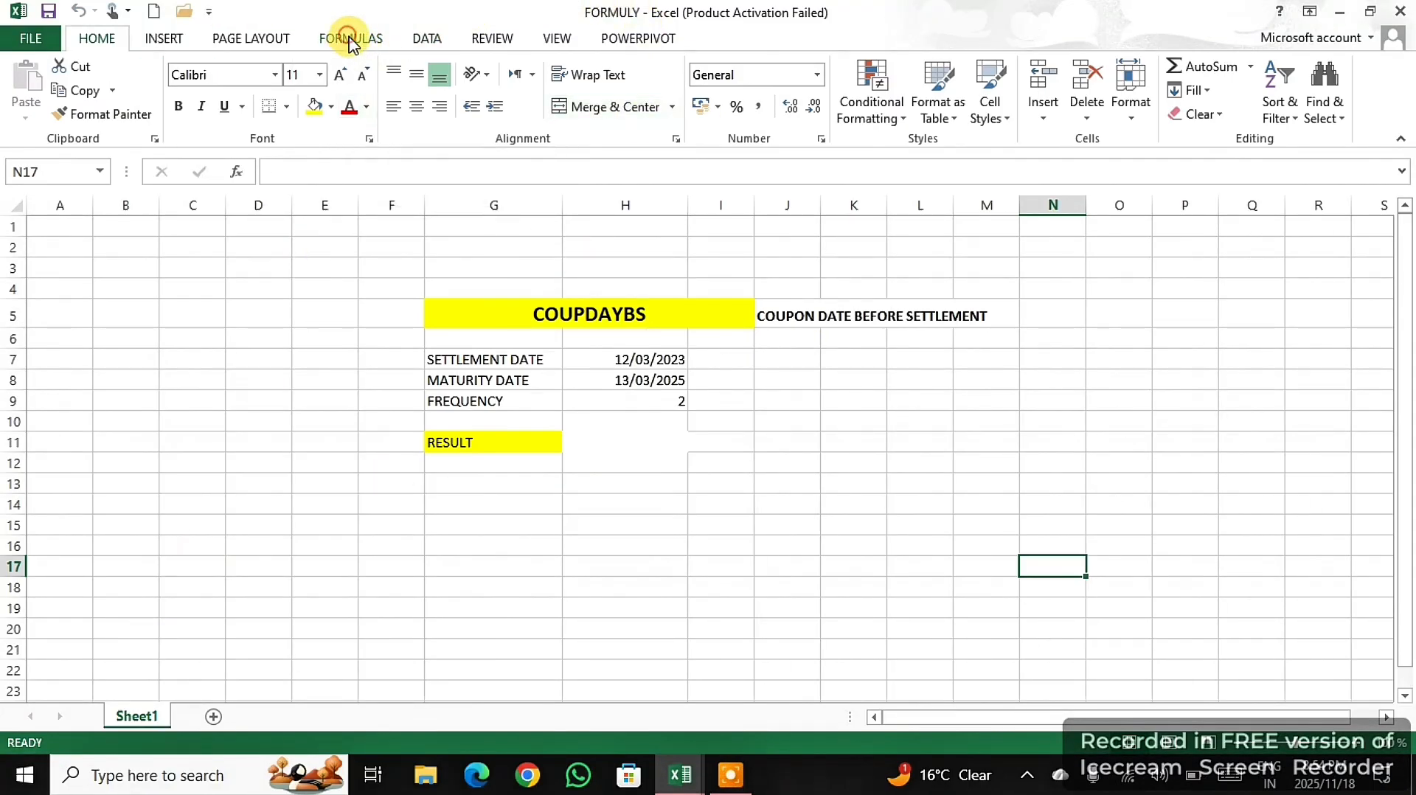
- Look up the description of COUPDAYBS among the financial functions without inserting it
left_click(353, 43)
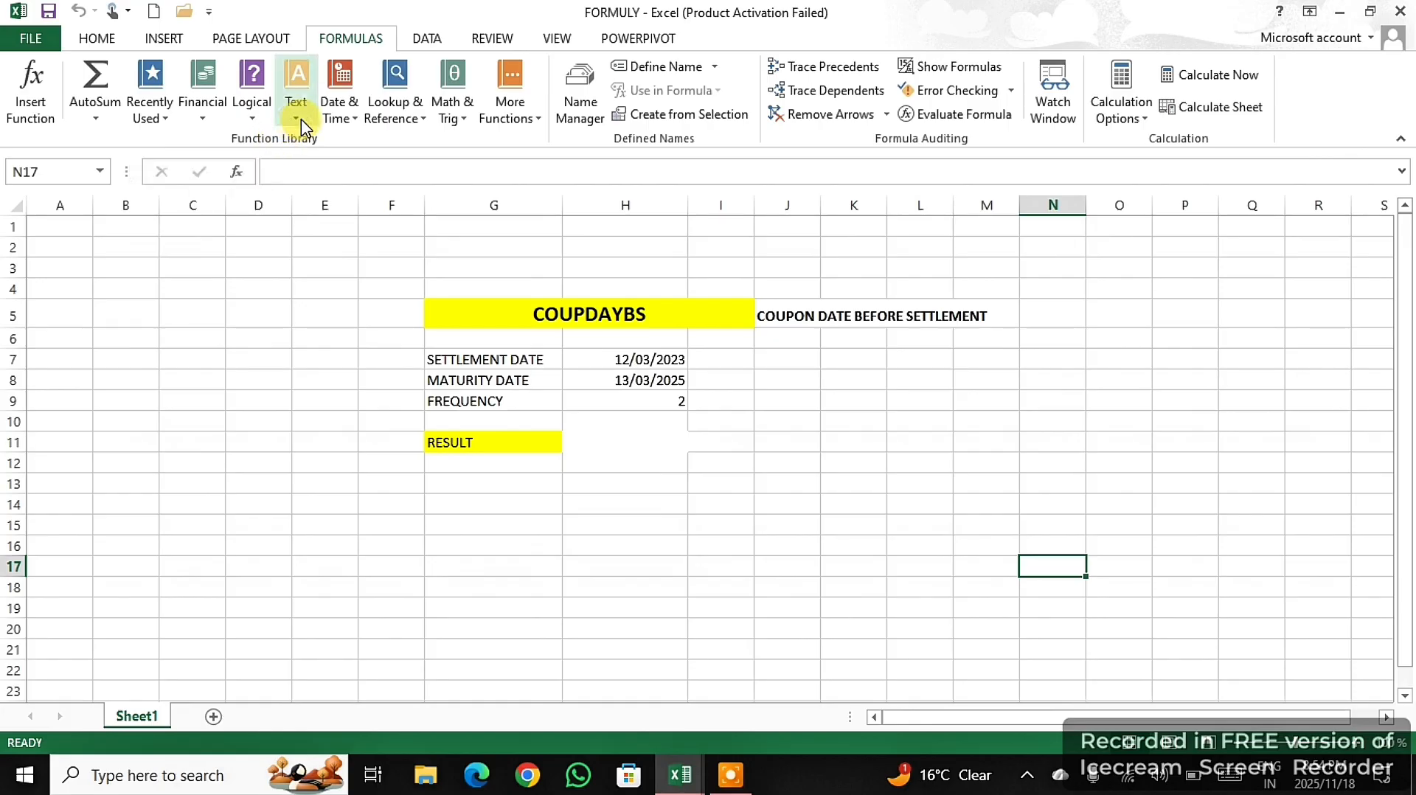
left_click(203, 111)
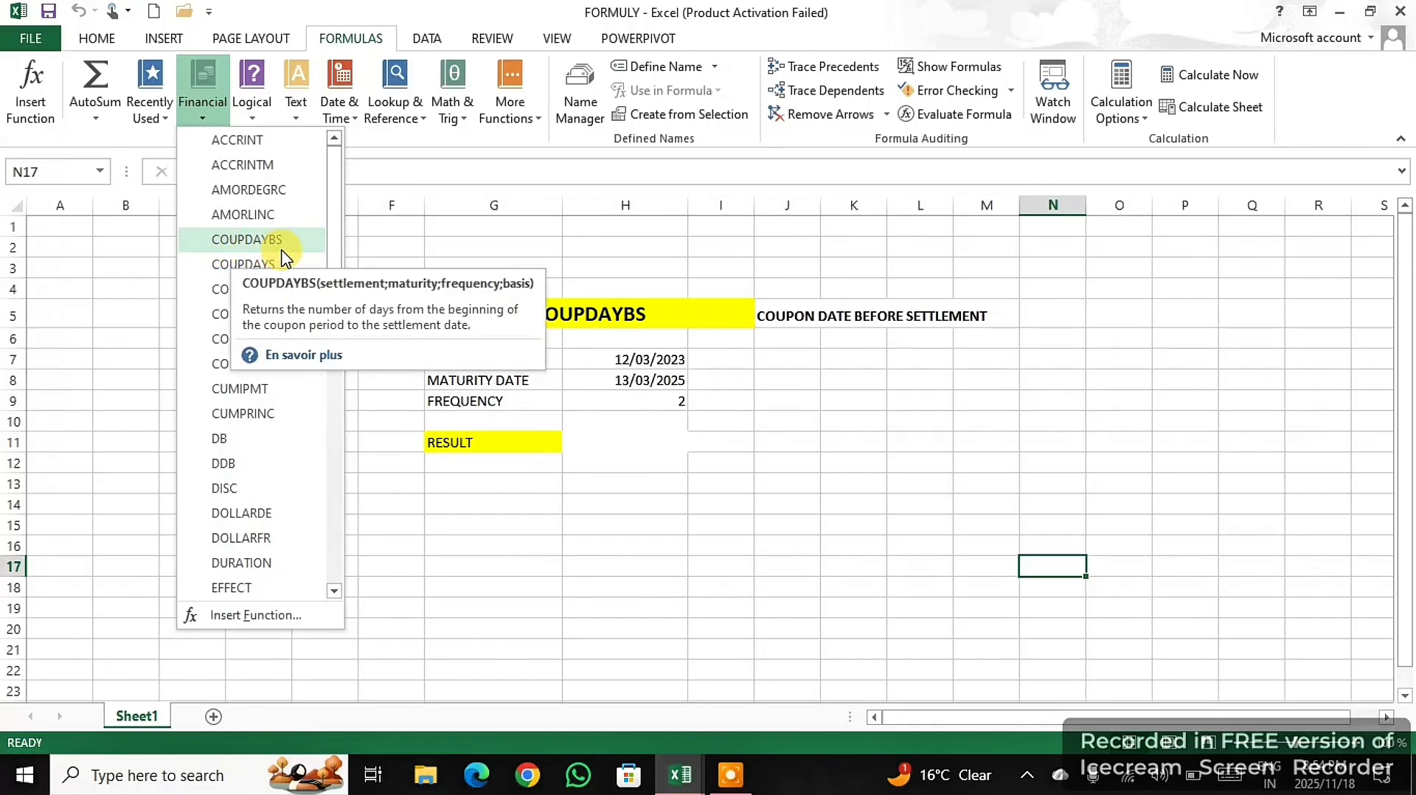
left_click(553, 253)
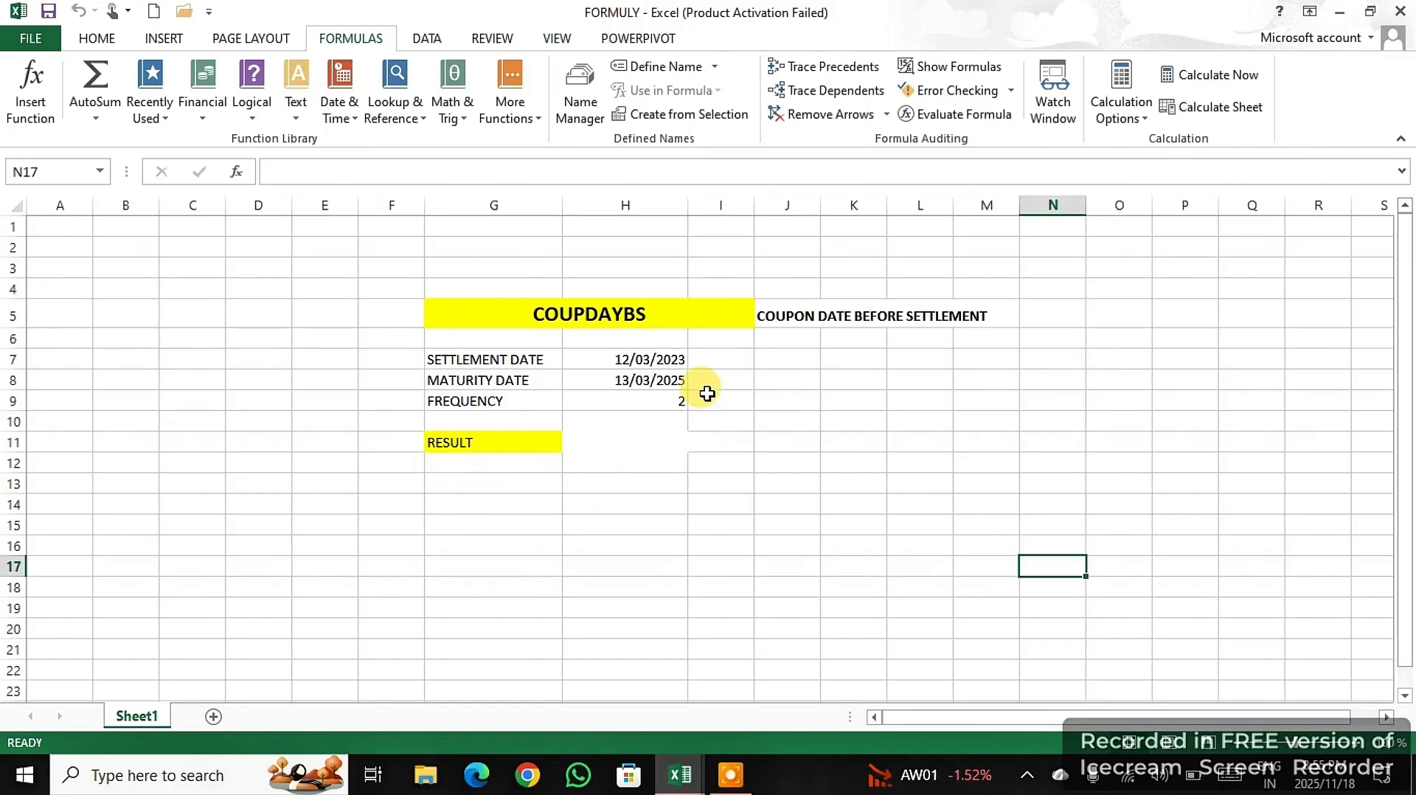
- Begin a COUPDAYBS formula in the result cell H11 using the suggested function name
left_click(625, 451)
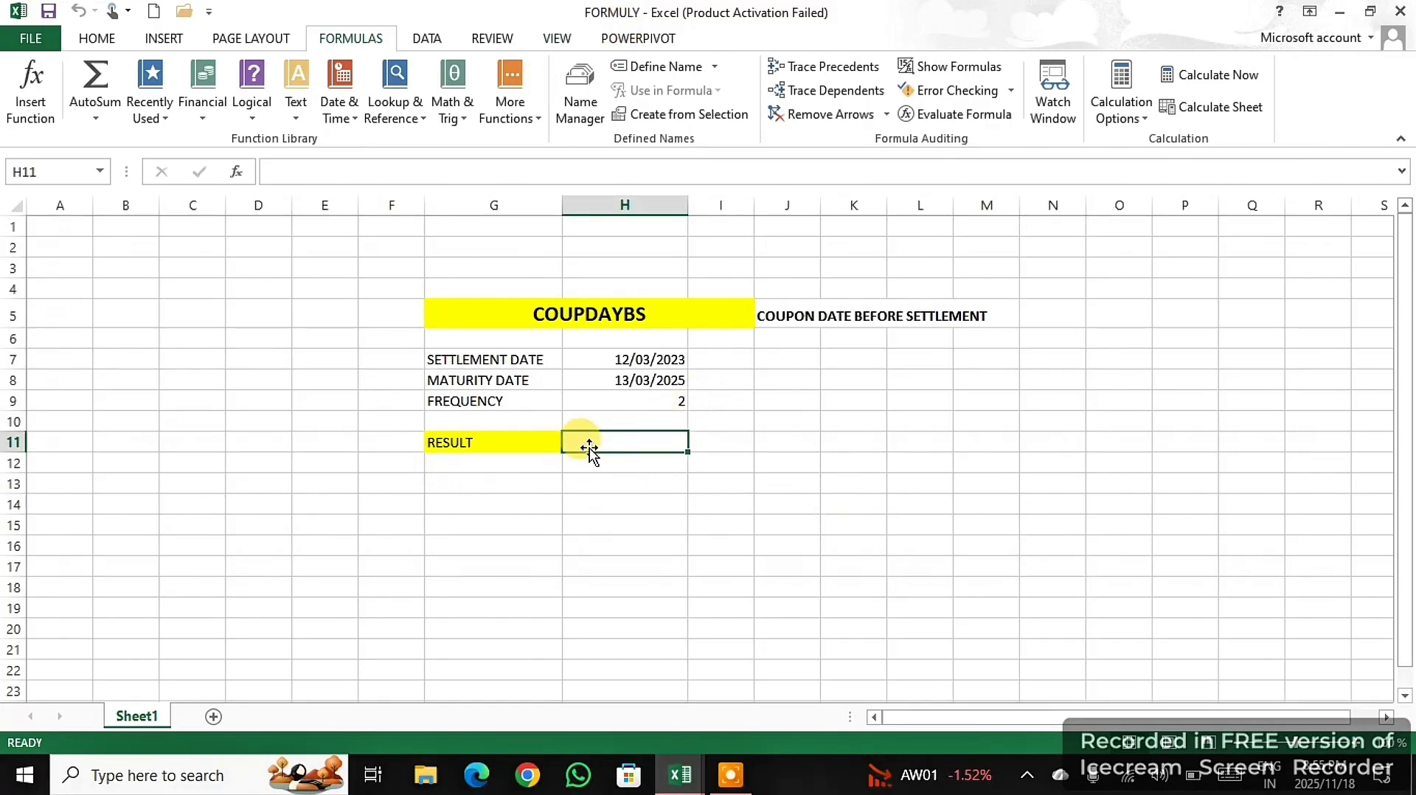
type("=")
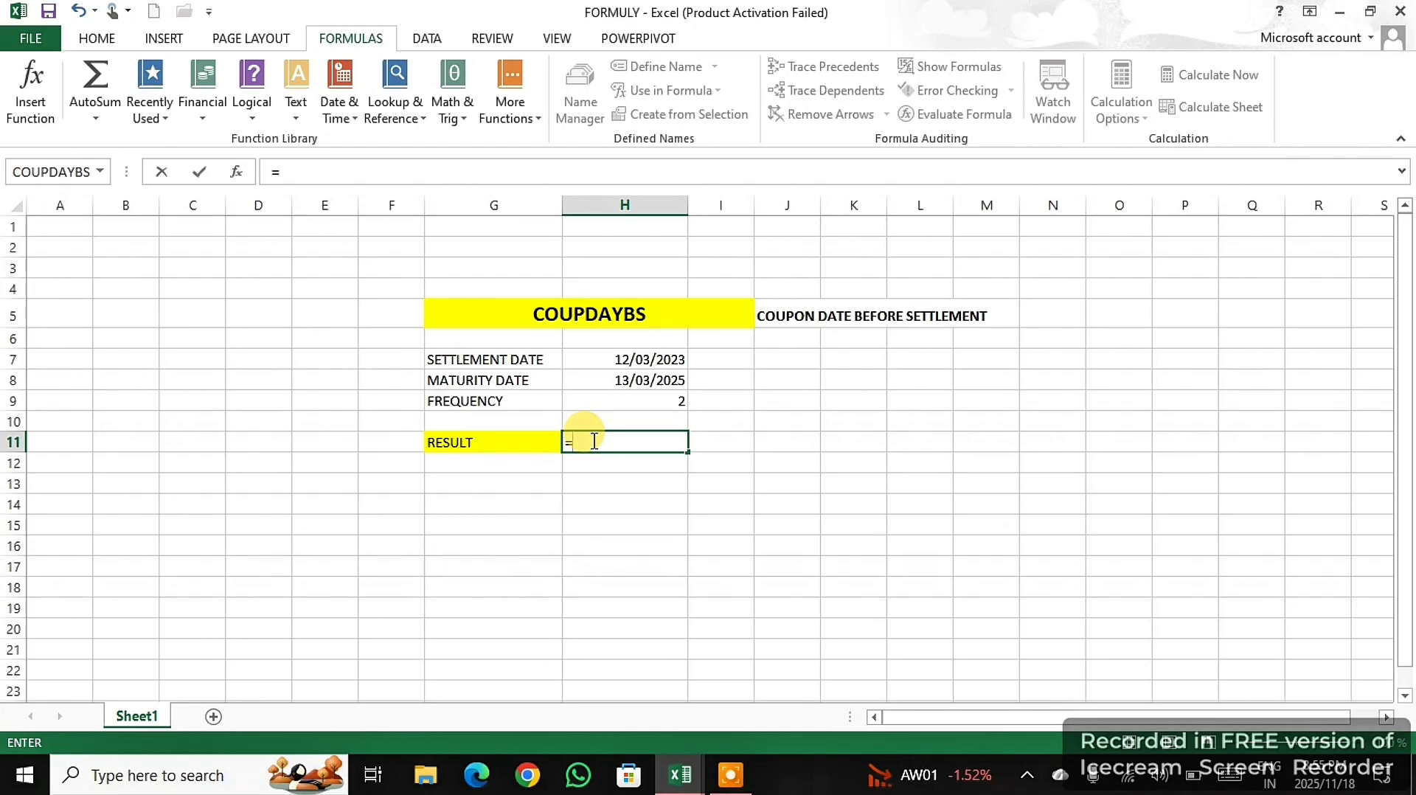
type("co")
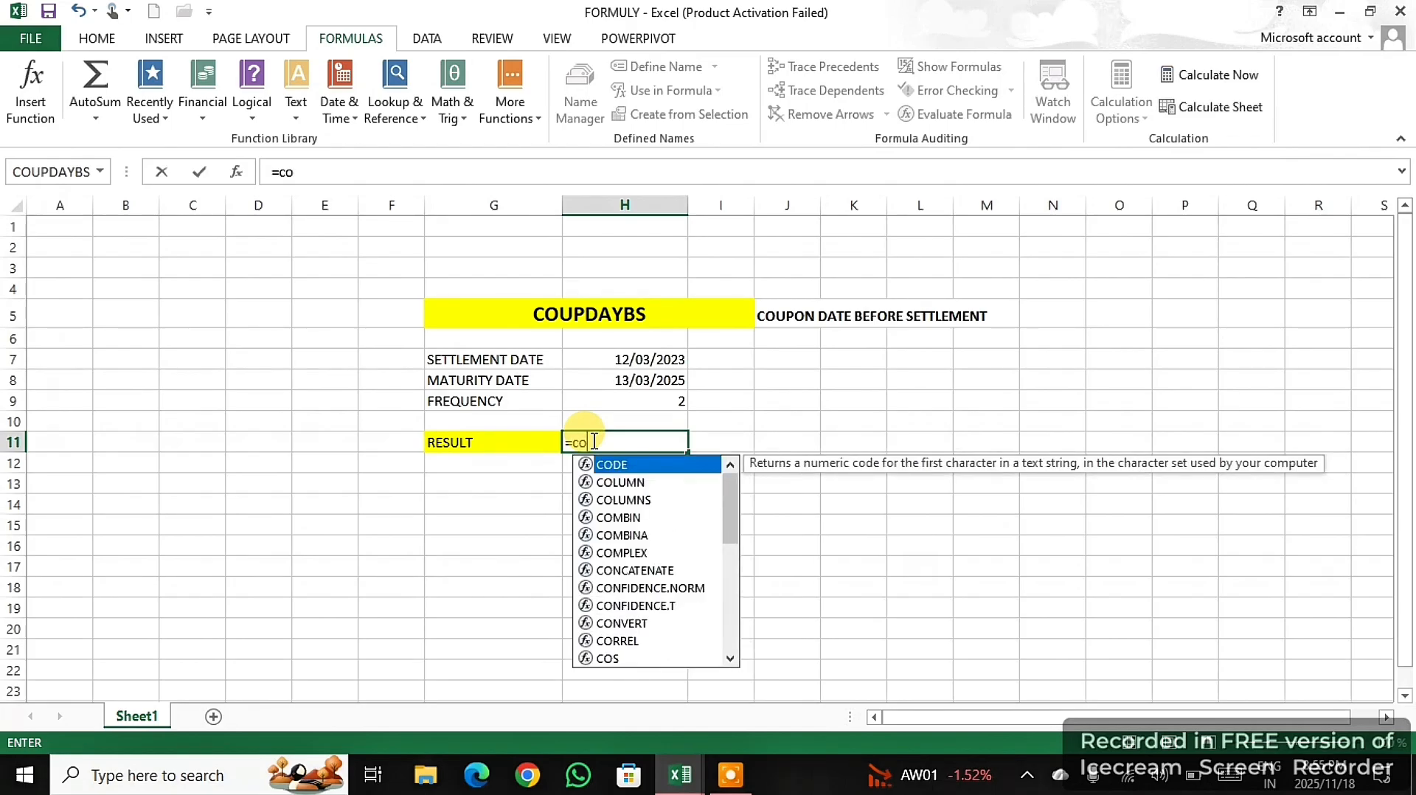
type("up")
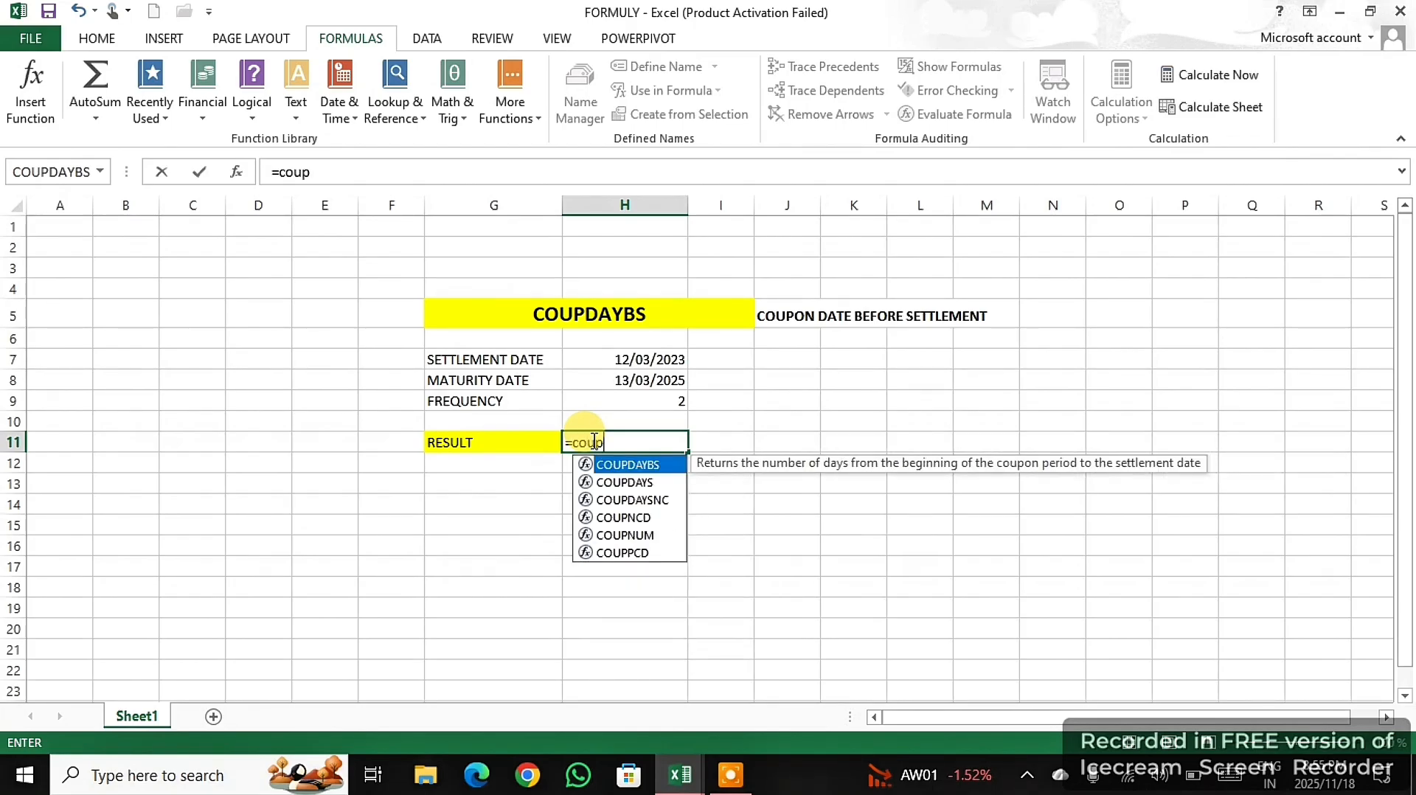
double_click(610, 465)
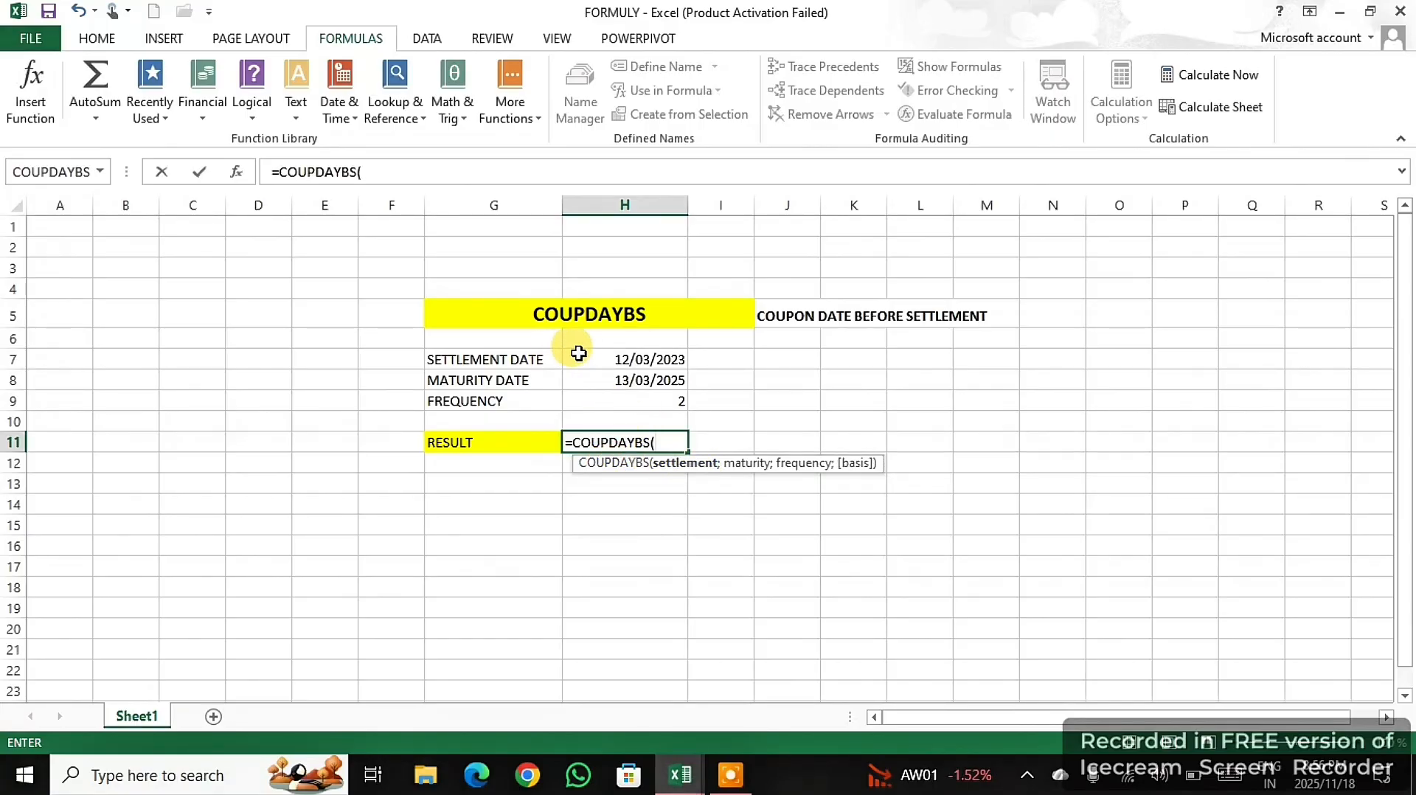
- Complete the COUPDAYBS formula with settlement date H7, maturity date H8 and frequency H9, enter it, and select the result cell H11
left_click(634, 361)
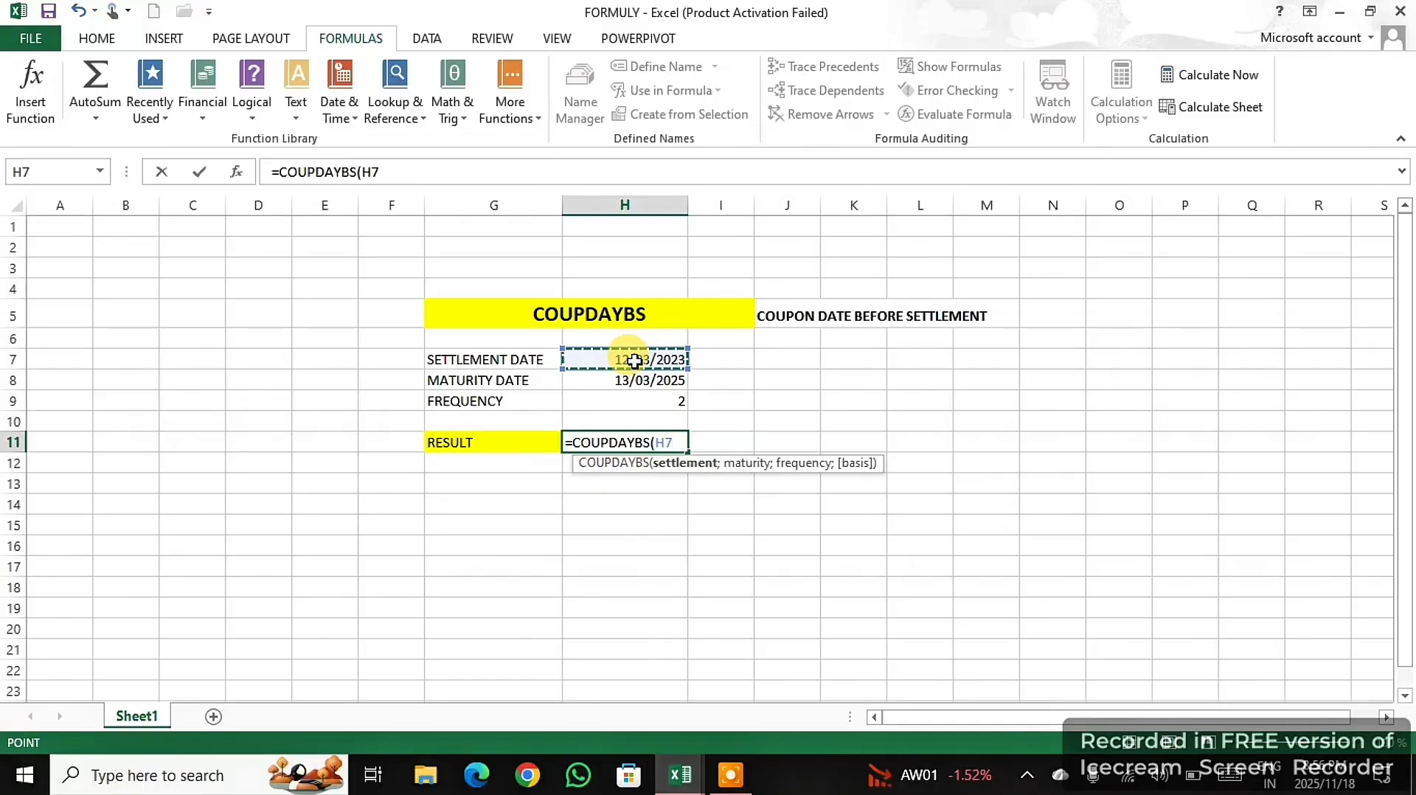
type(";")
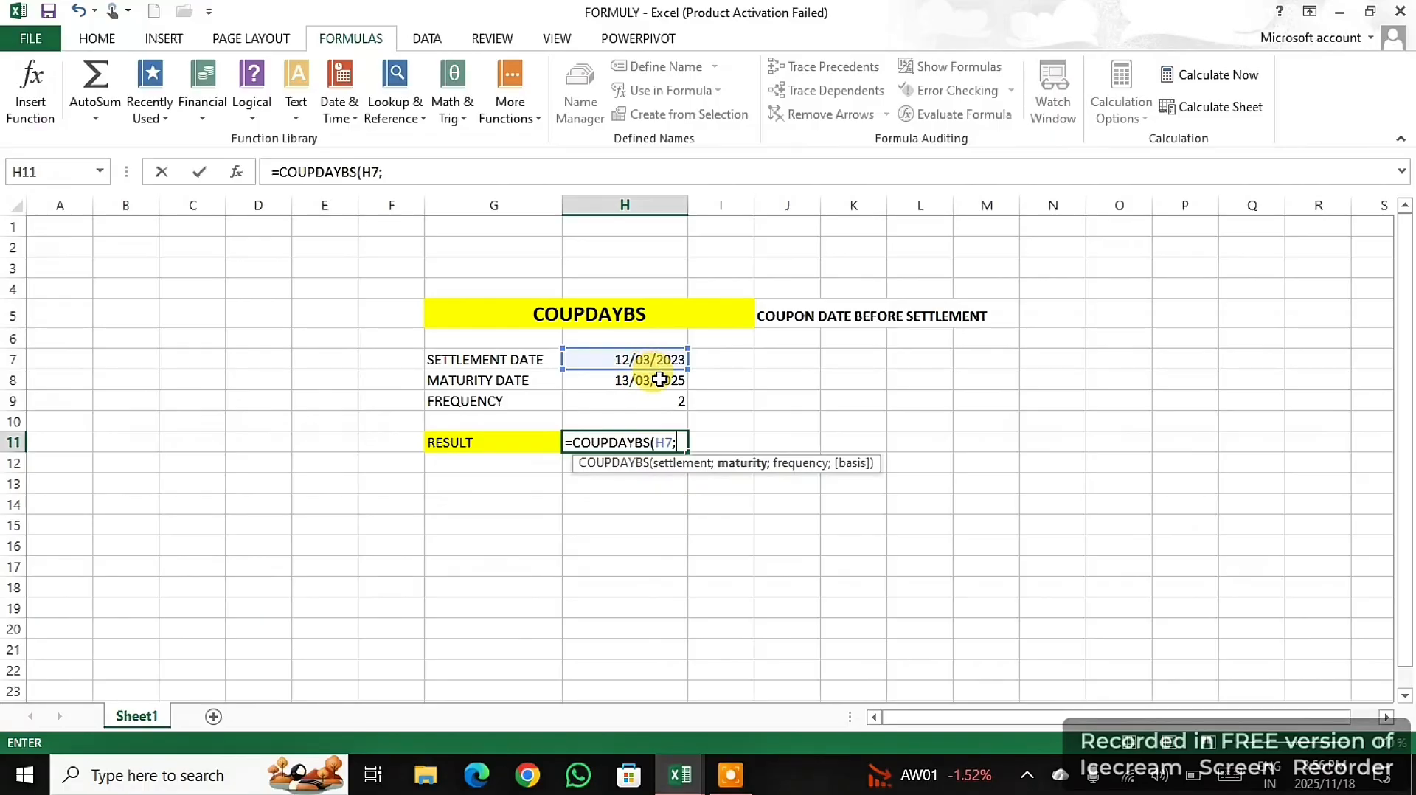
left_click(659, 381)
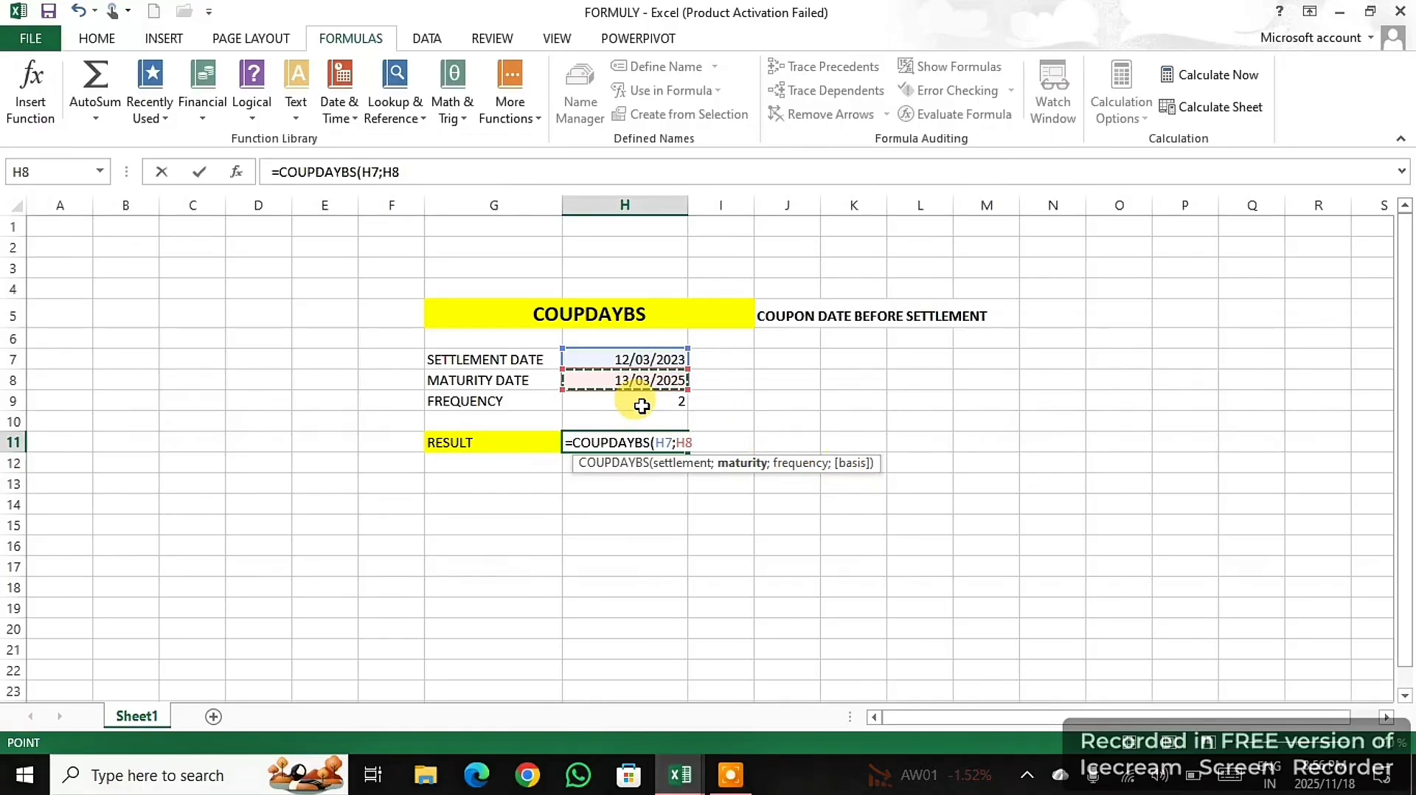
type(";")
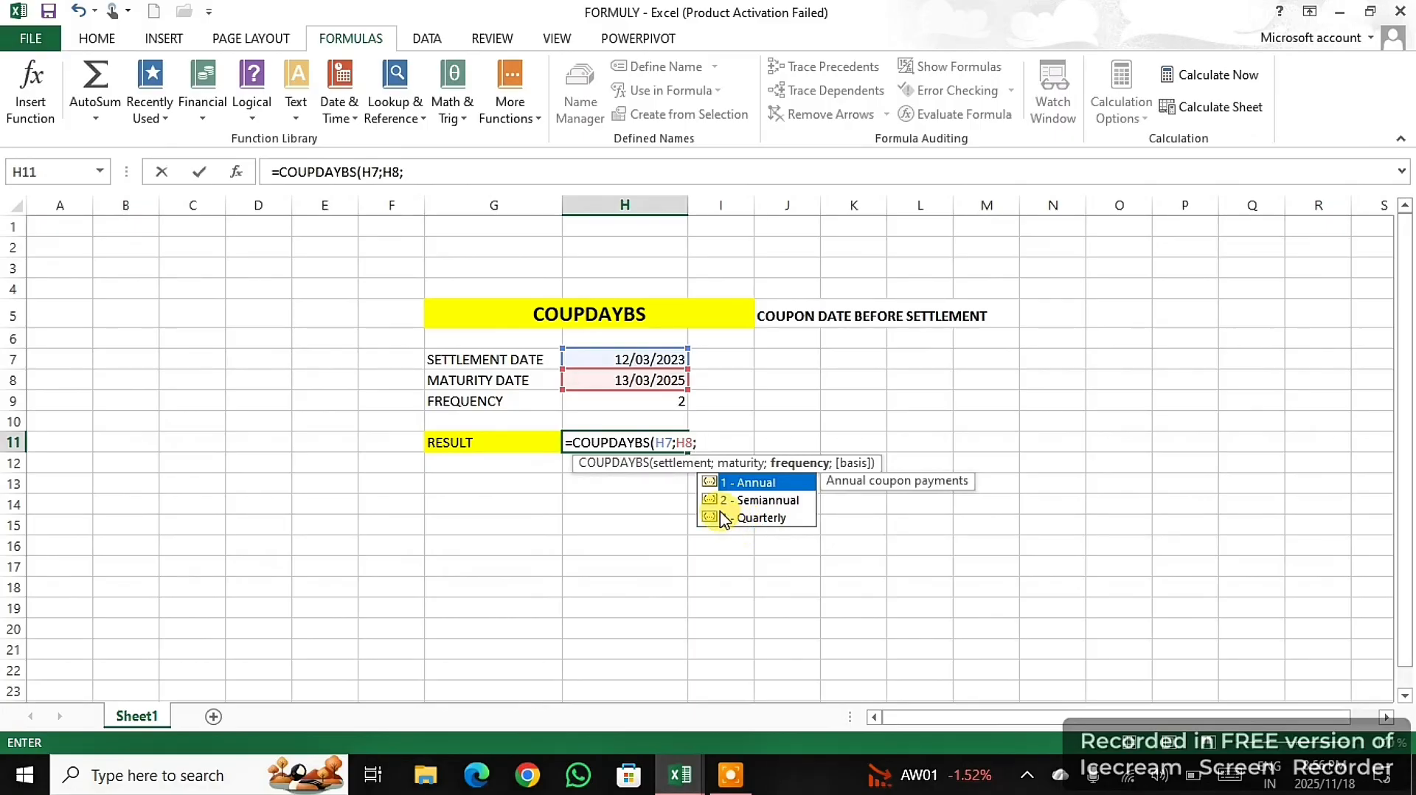
left_click(662, 401)
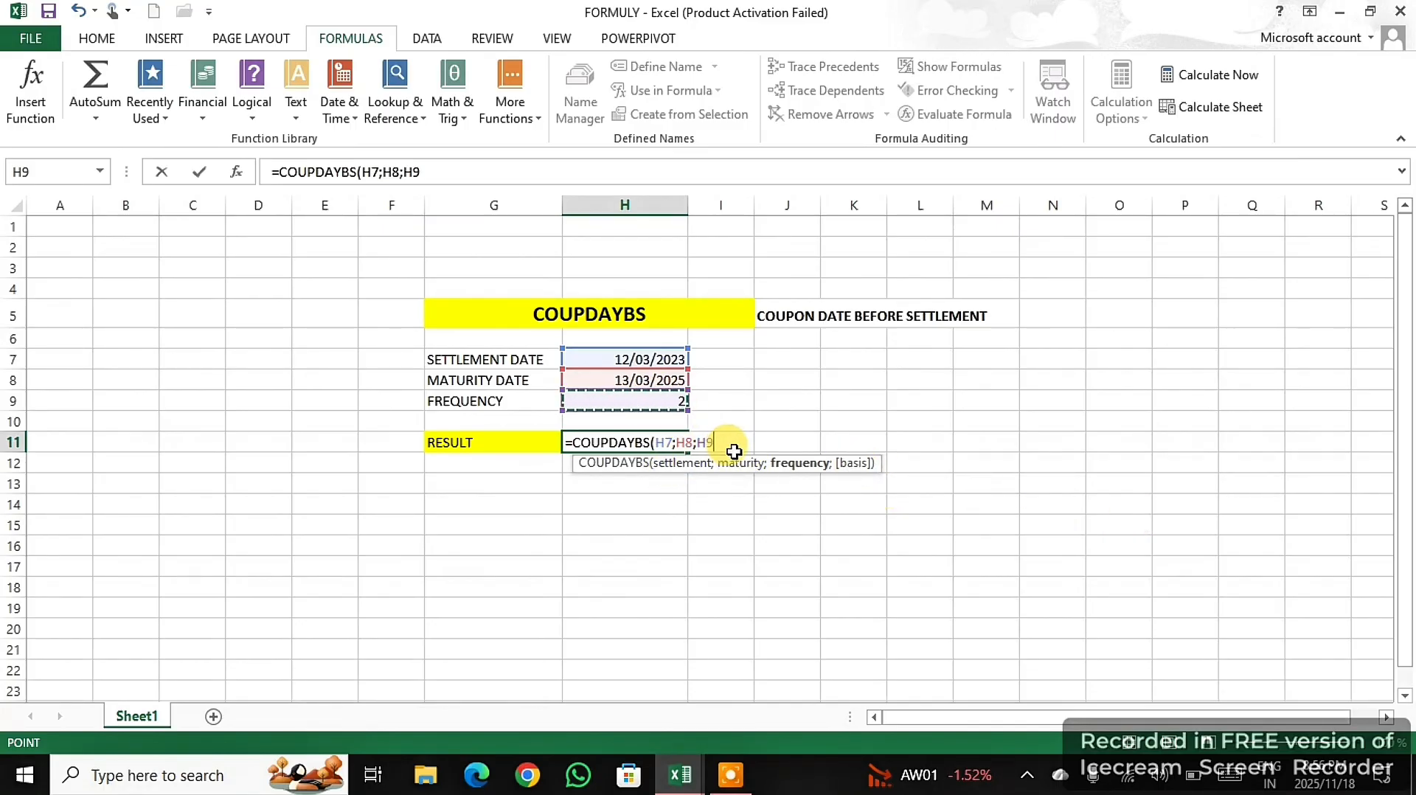
type(")")
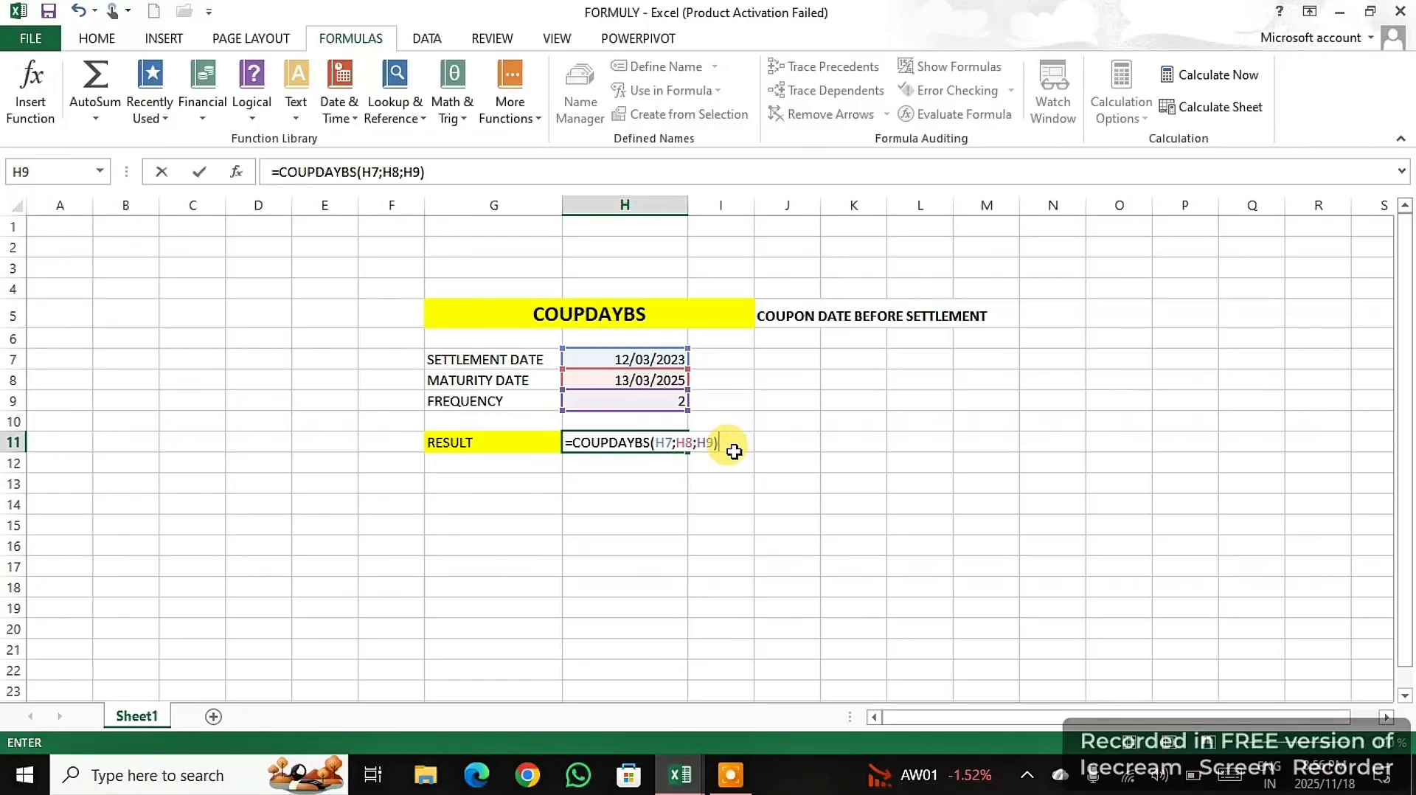
key("Return")
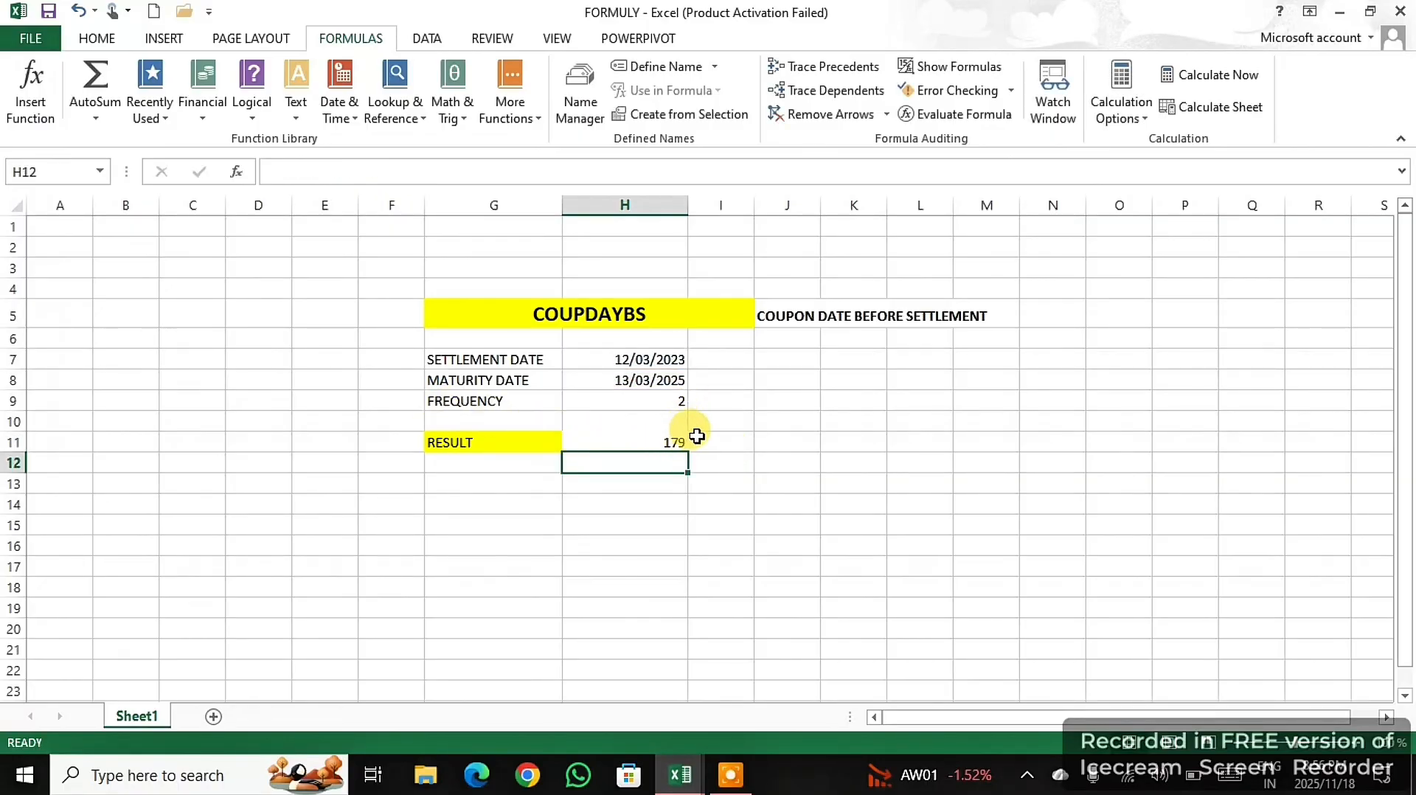
left_click(653, 440)
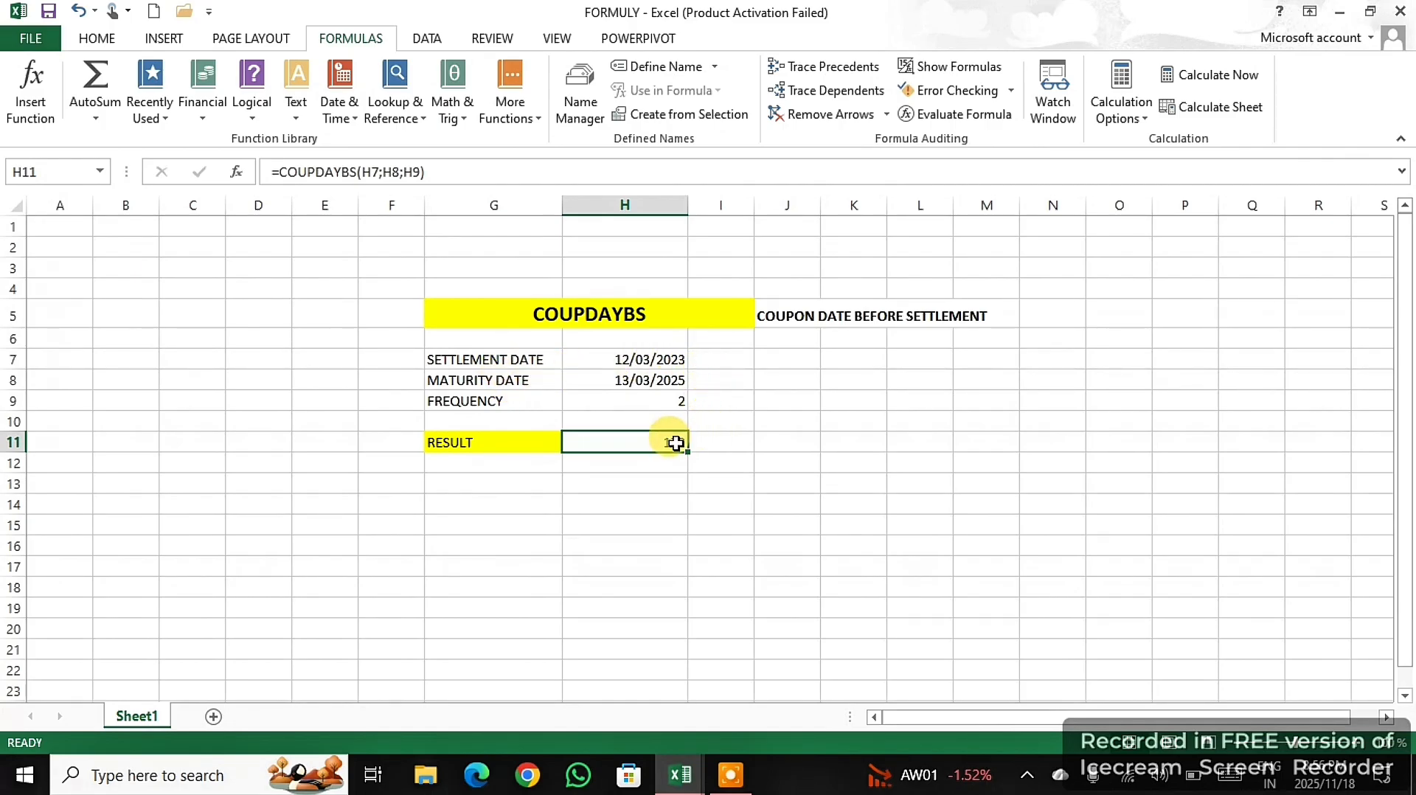
- Try the COUPDAYBS example with the frequency in H9 set in turn to 1, 4 and 2
left_click(676, 403)
type("1")
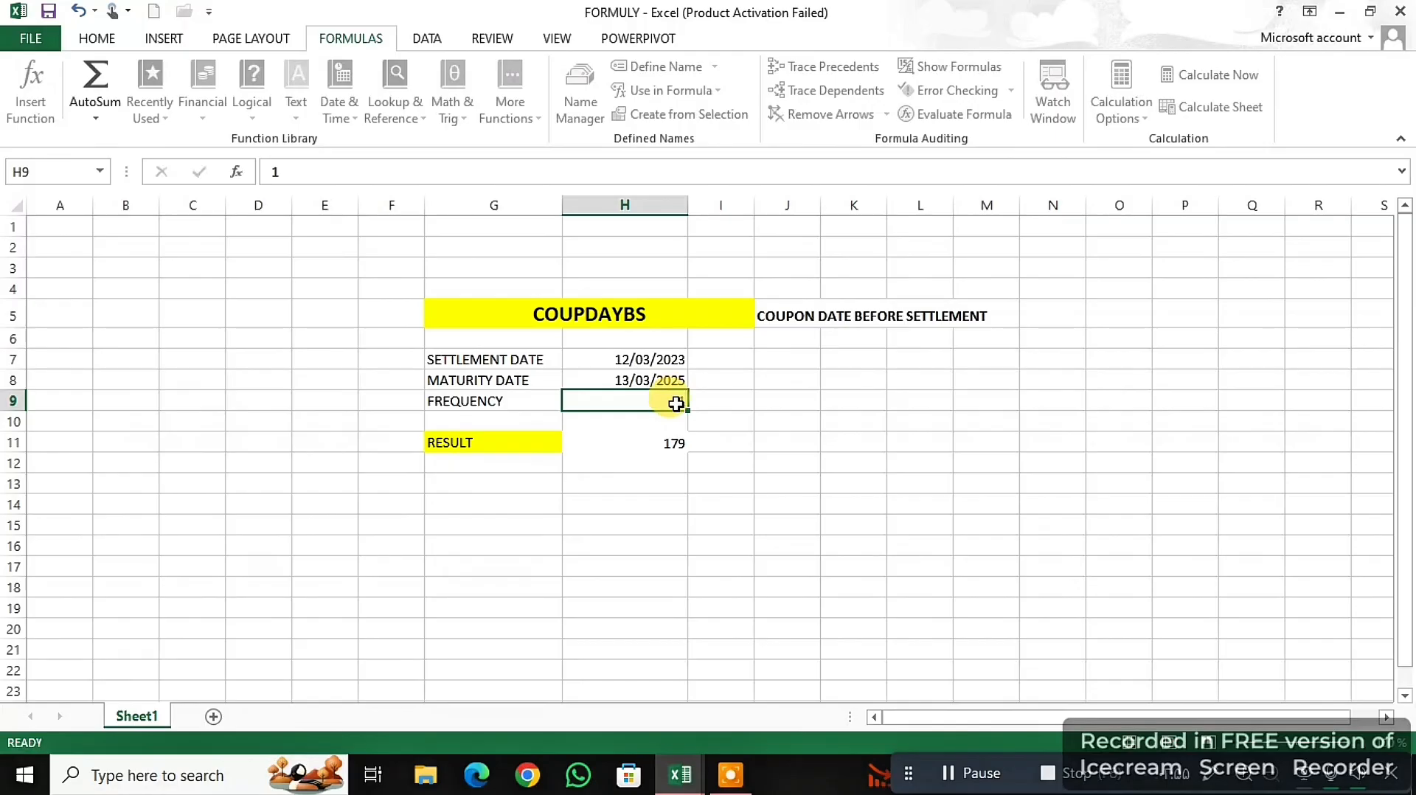
key("Return")
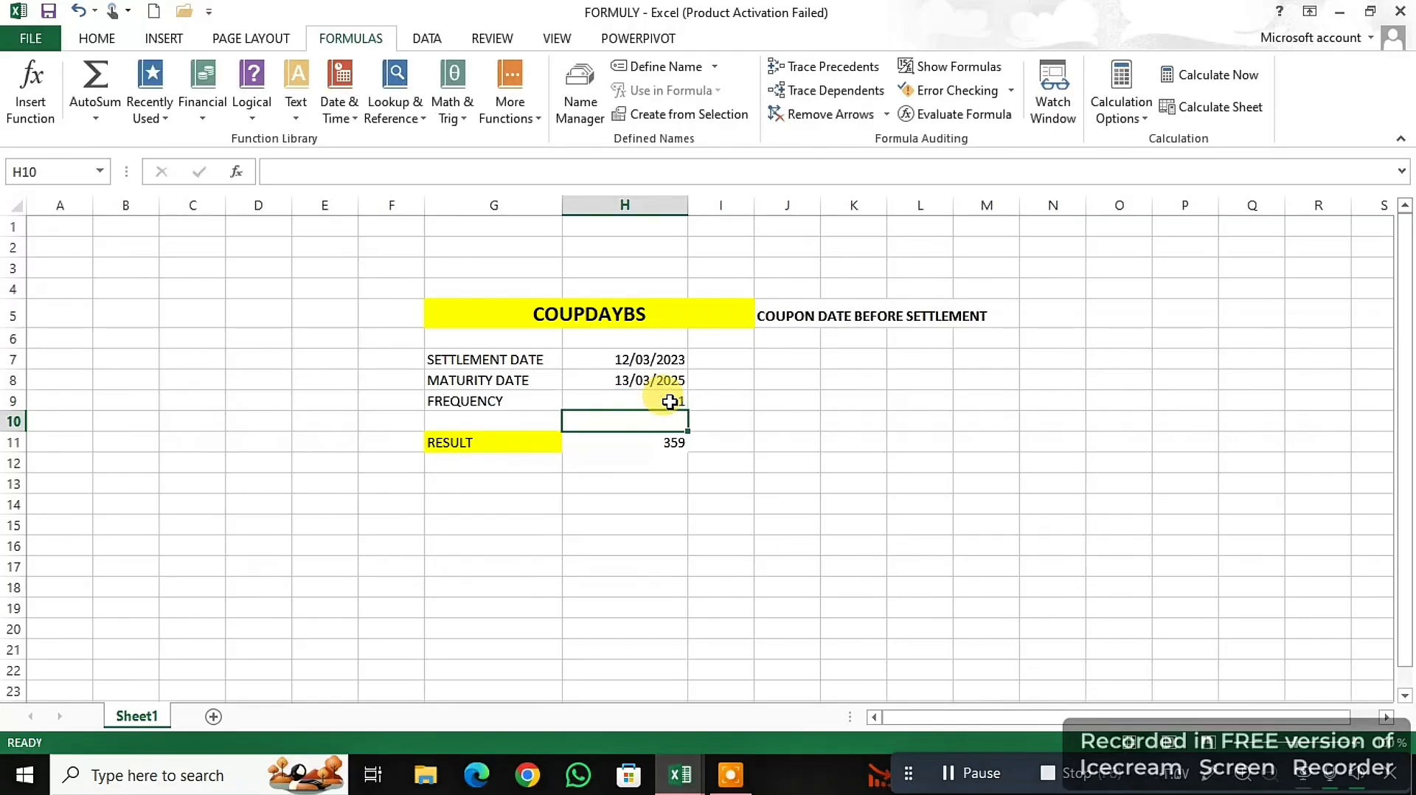
left_click(670, 401)
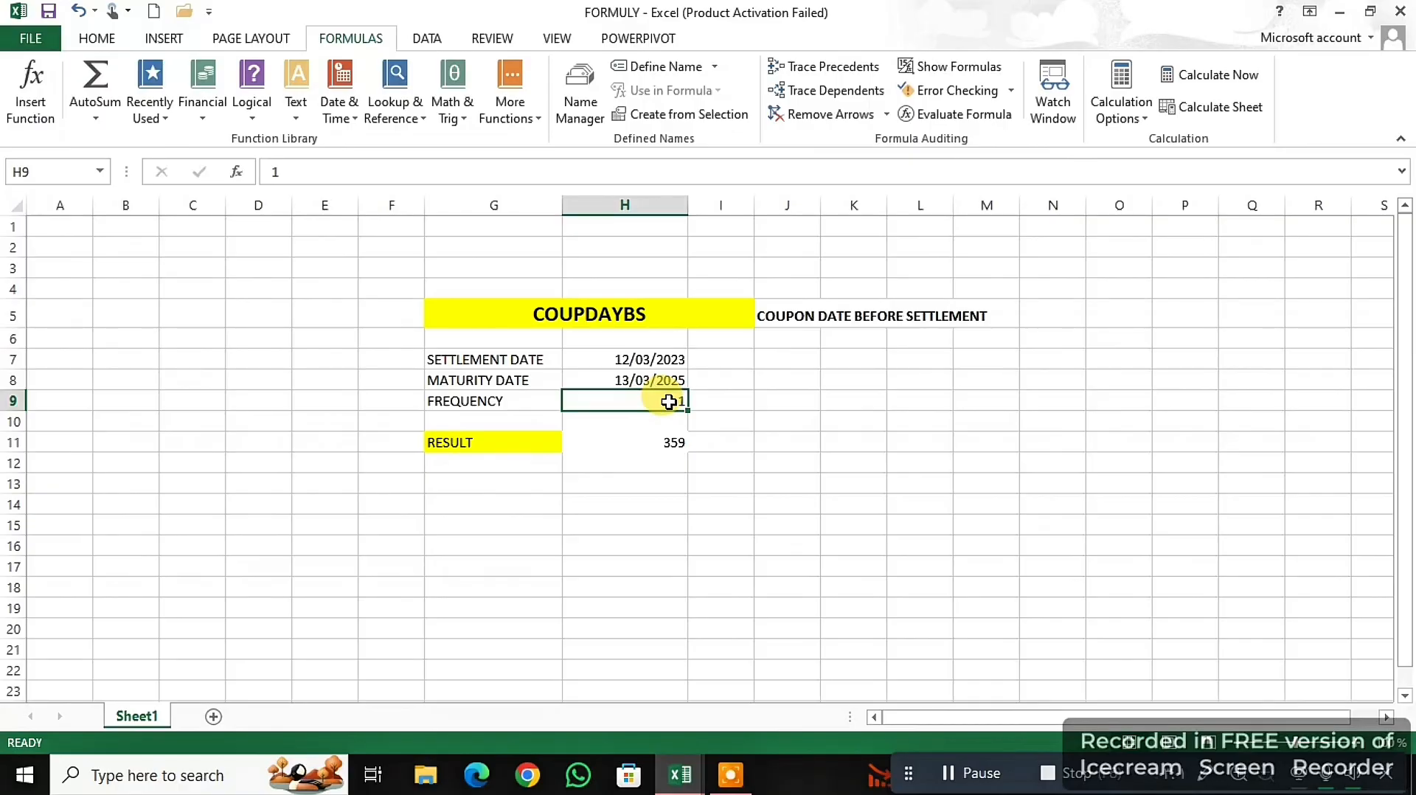
type("4")
key("Return")
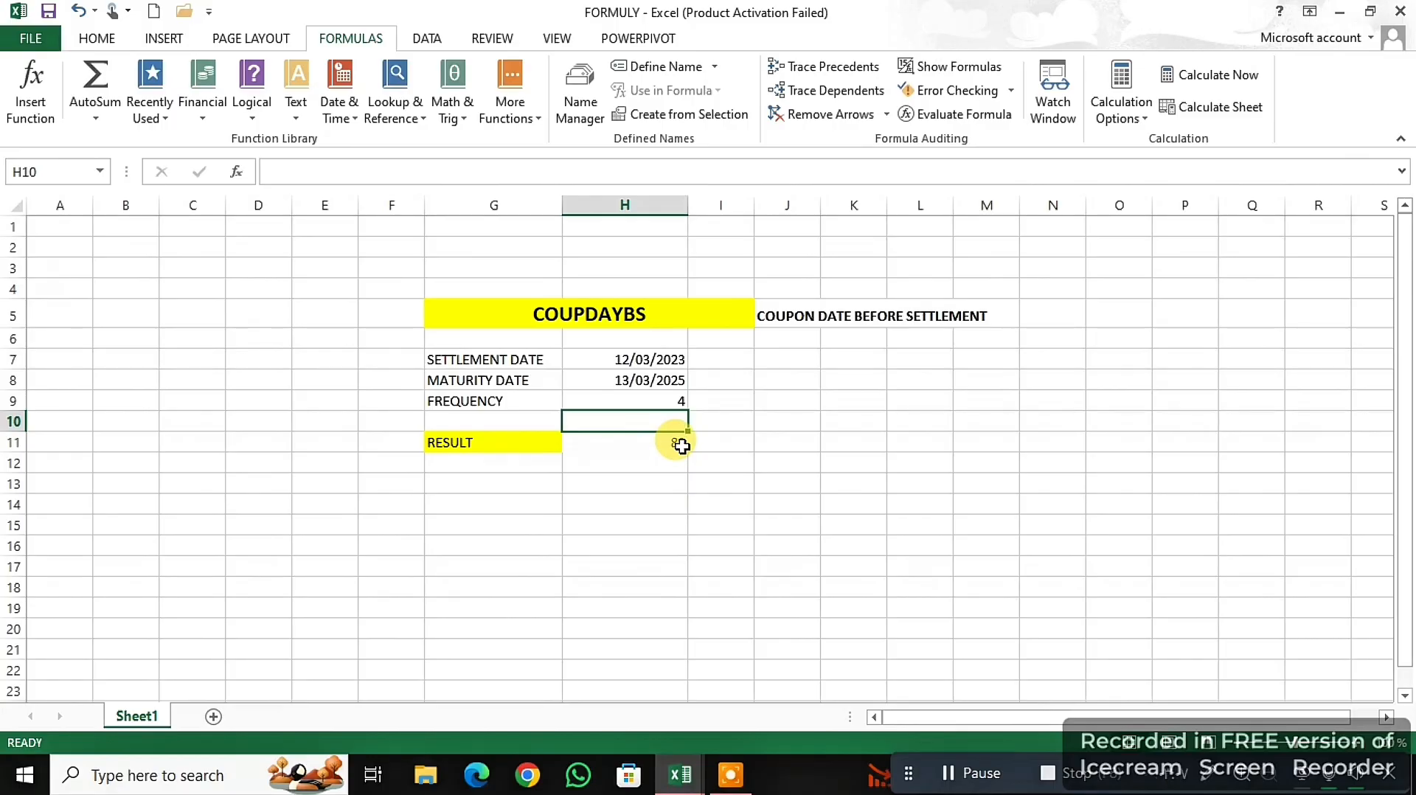
left_click(680, 399)
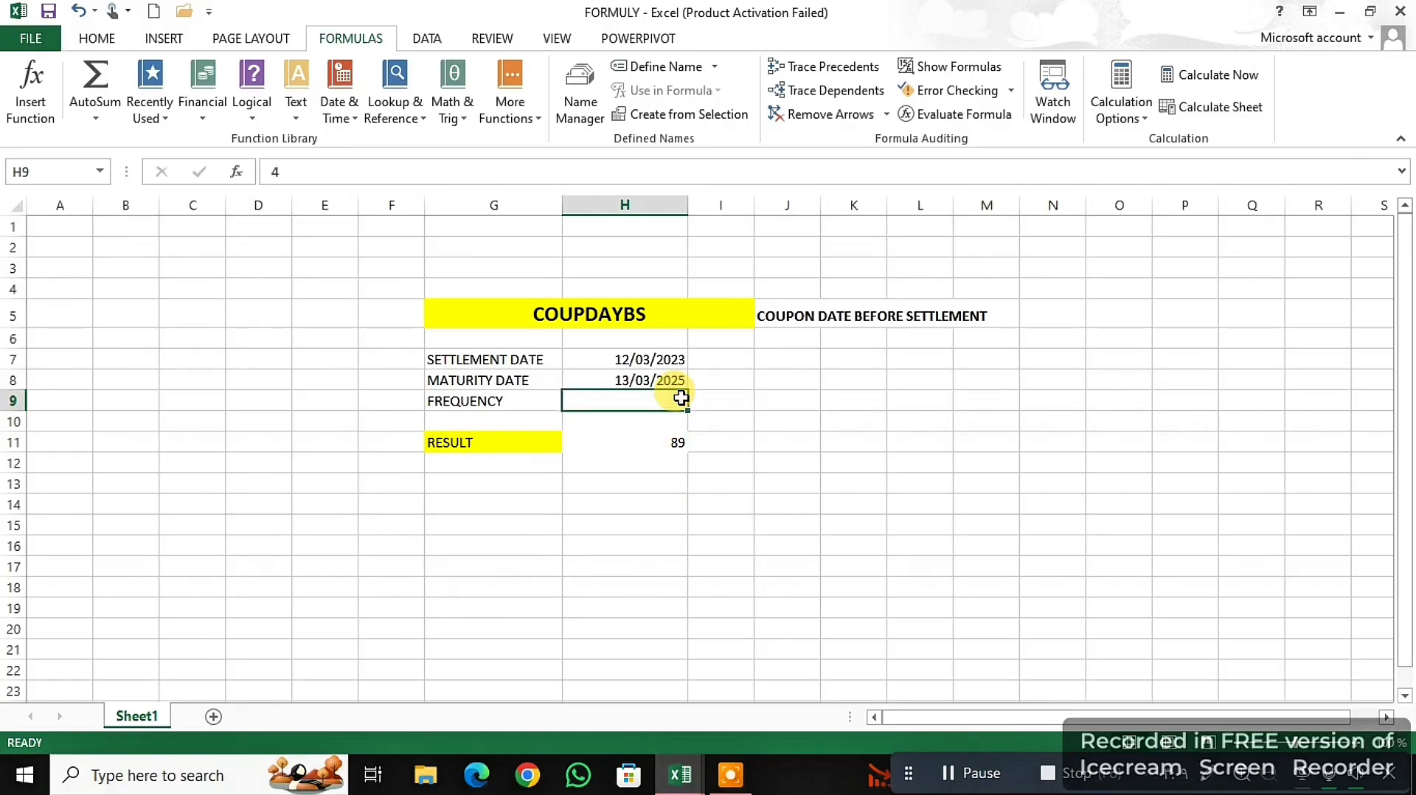
type("2")
key("Return")
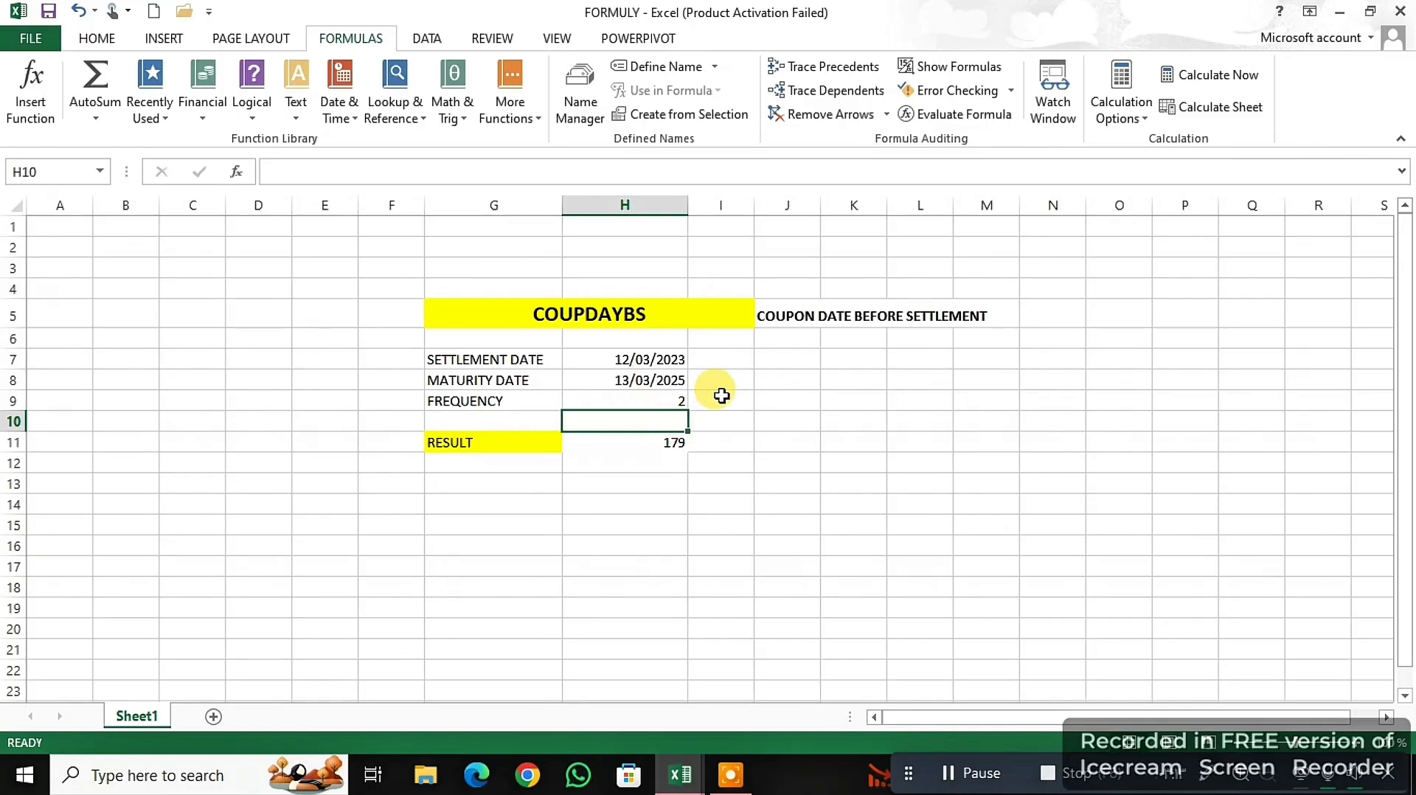
- Set the frequency in H9 to 1 for another comparison, and change it to 4
left_click(680, 399)
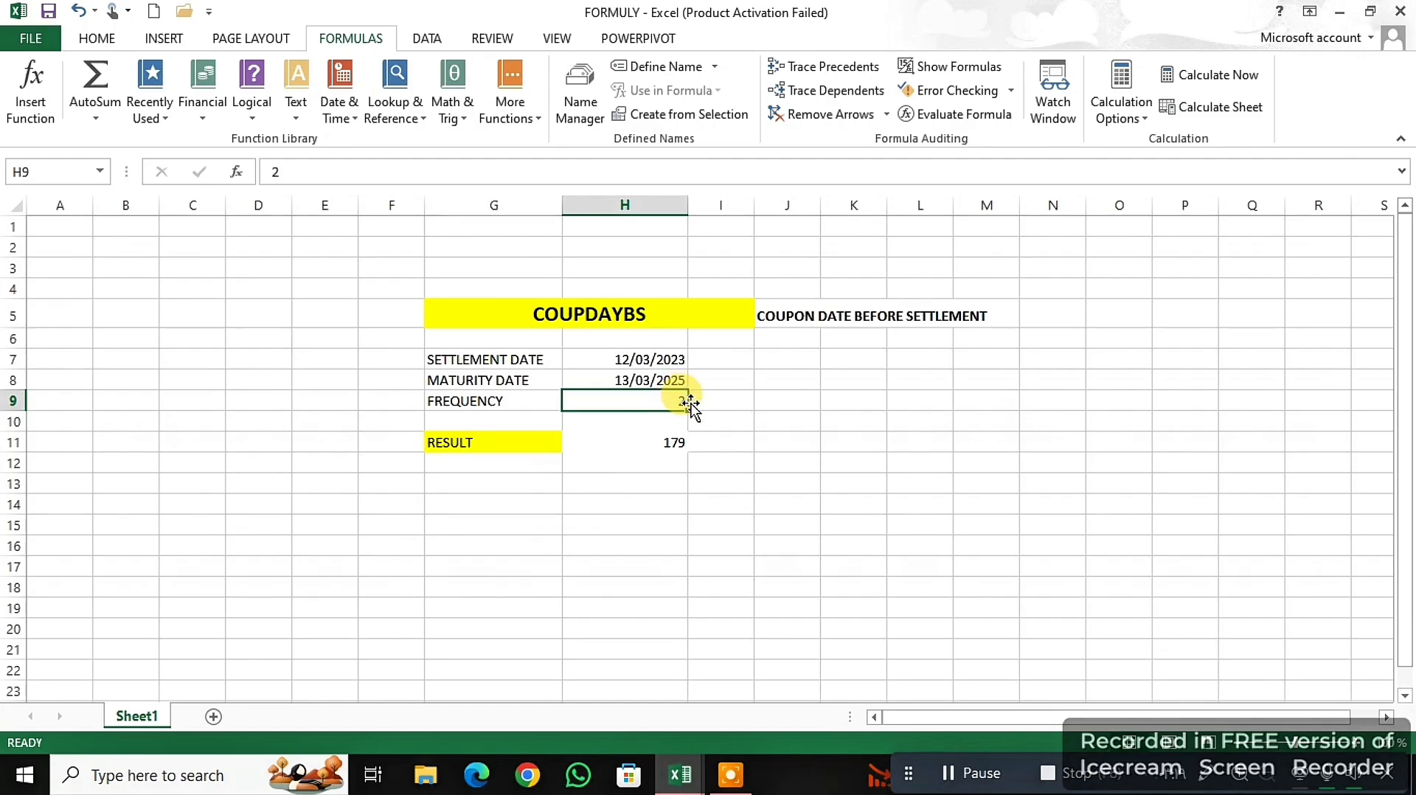
type("1")
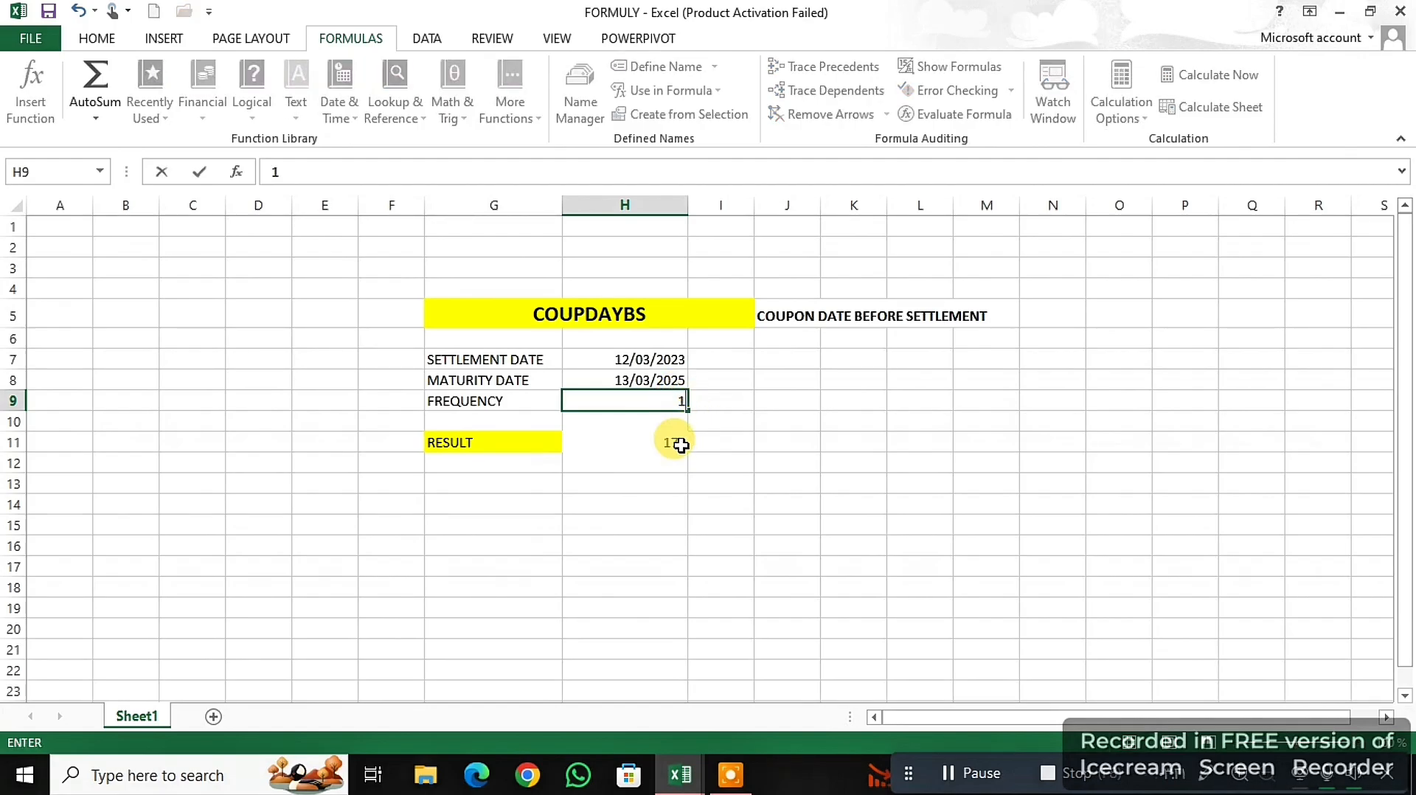
key("Return")
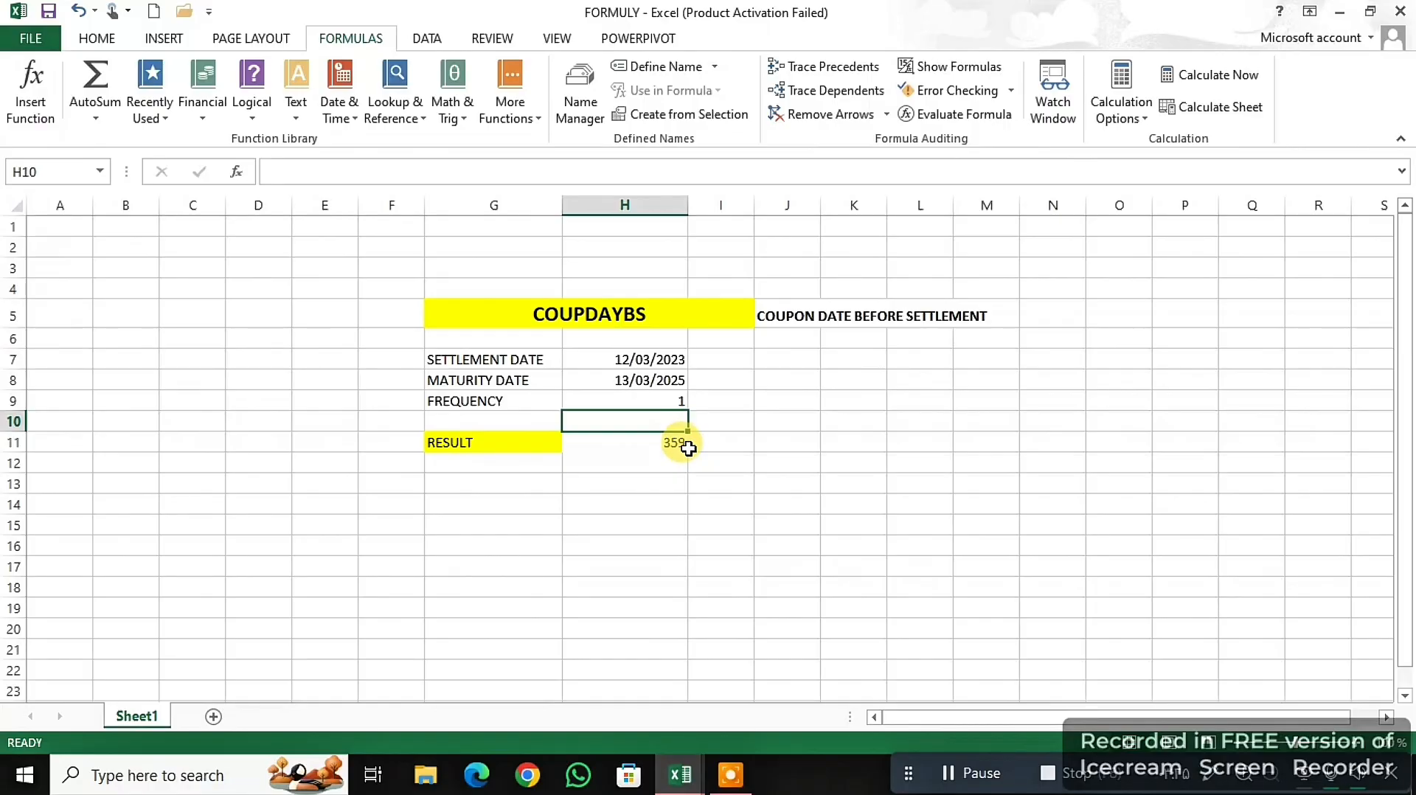
left_click(676, 400)
type("4")
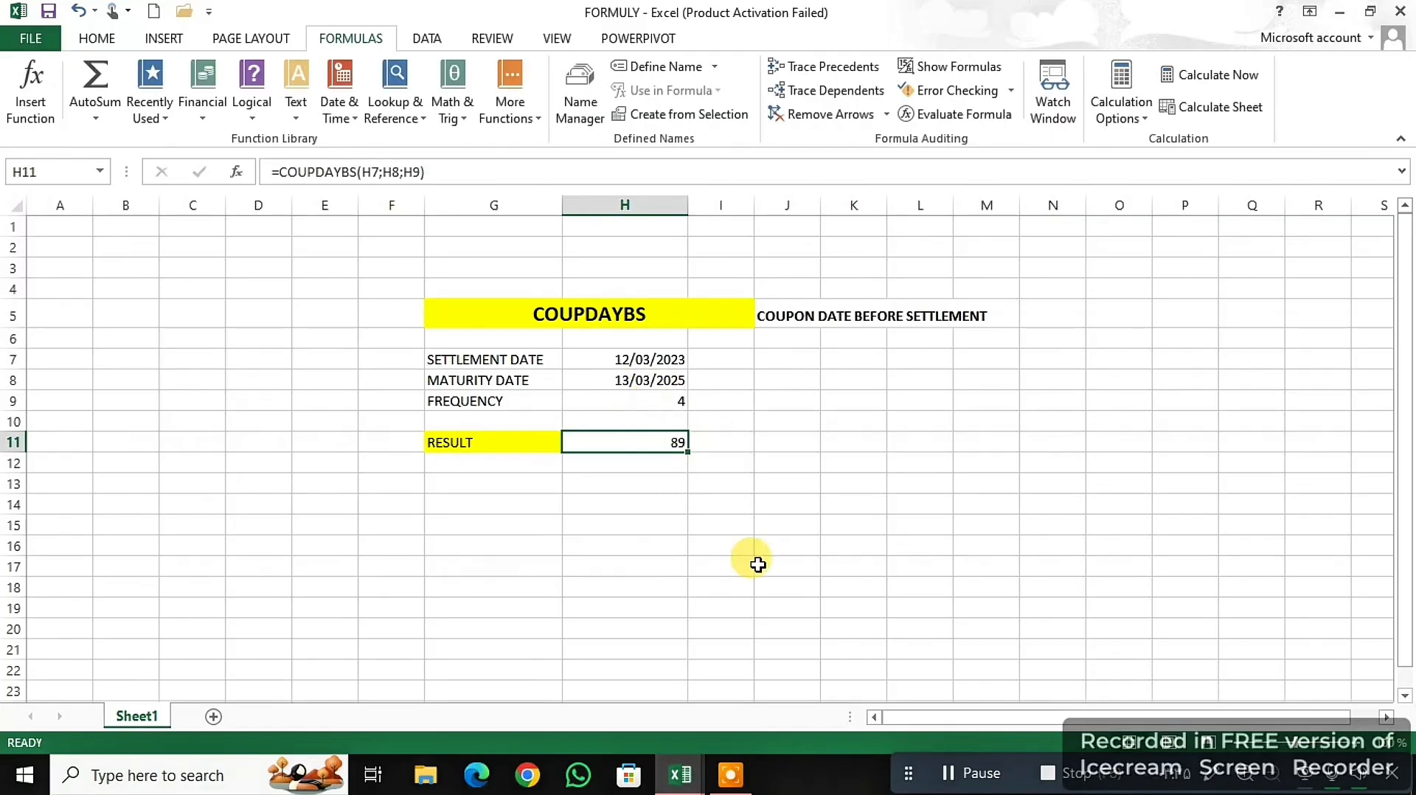
left_click(959, 773)
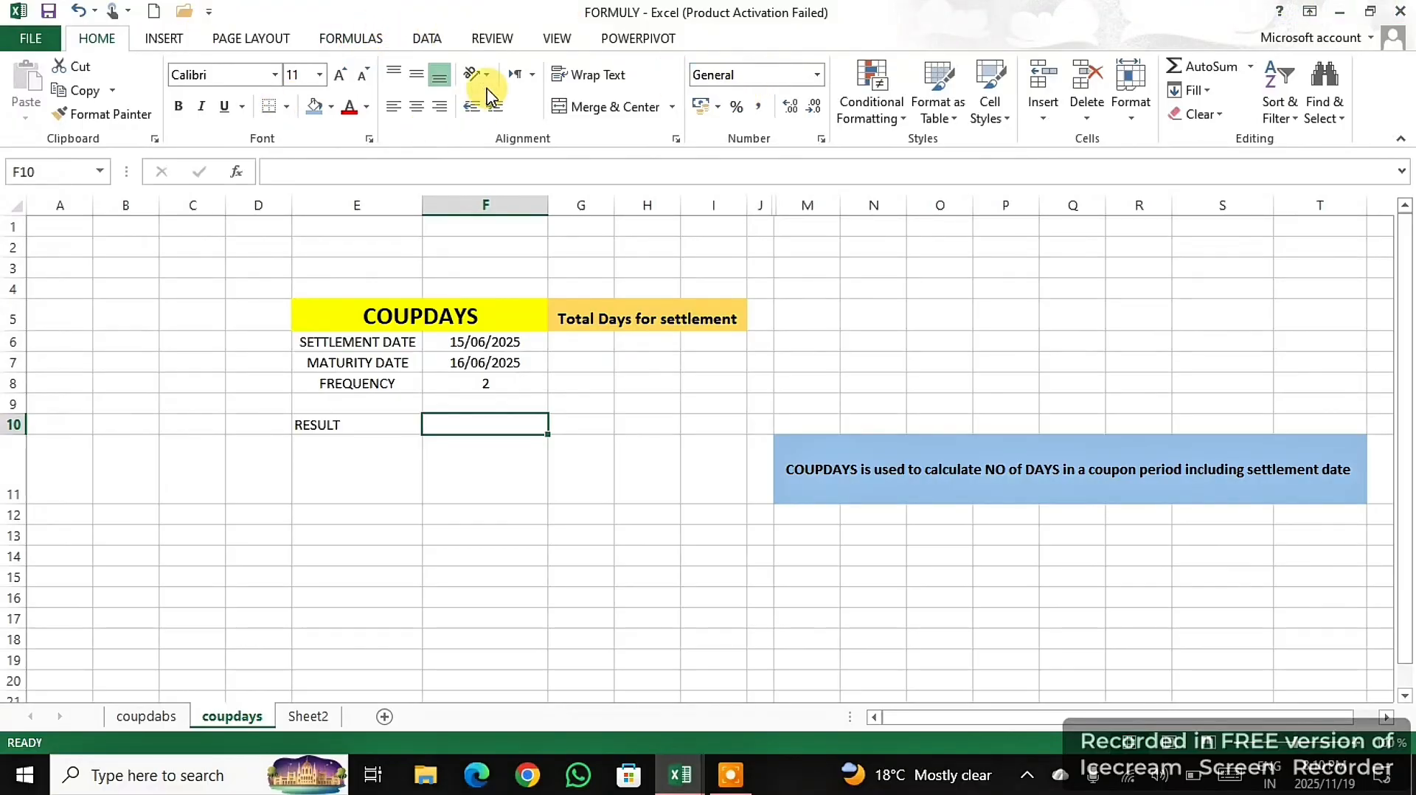
- Look up the description of COUPDAYS among the financial functions without inserting it
left_click(340, 46)
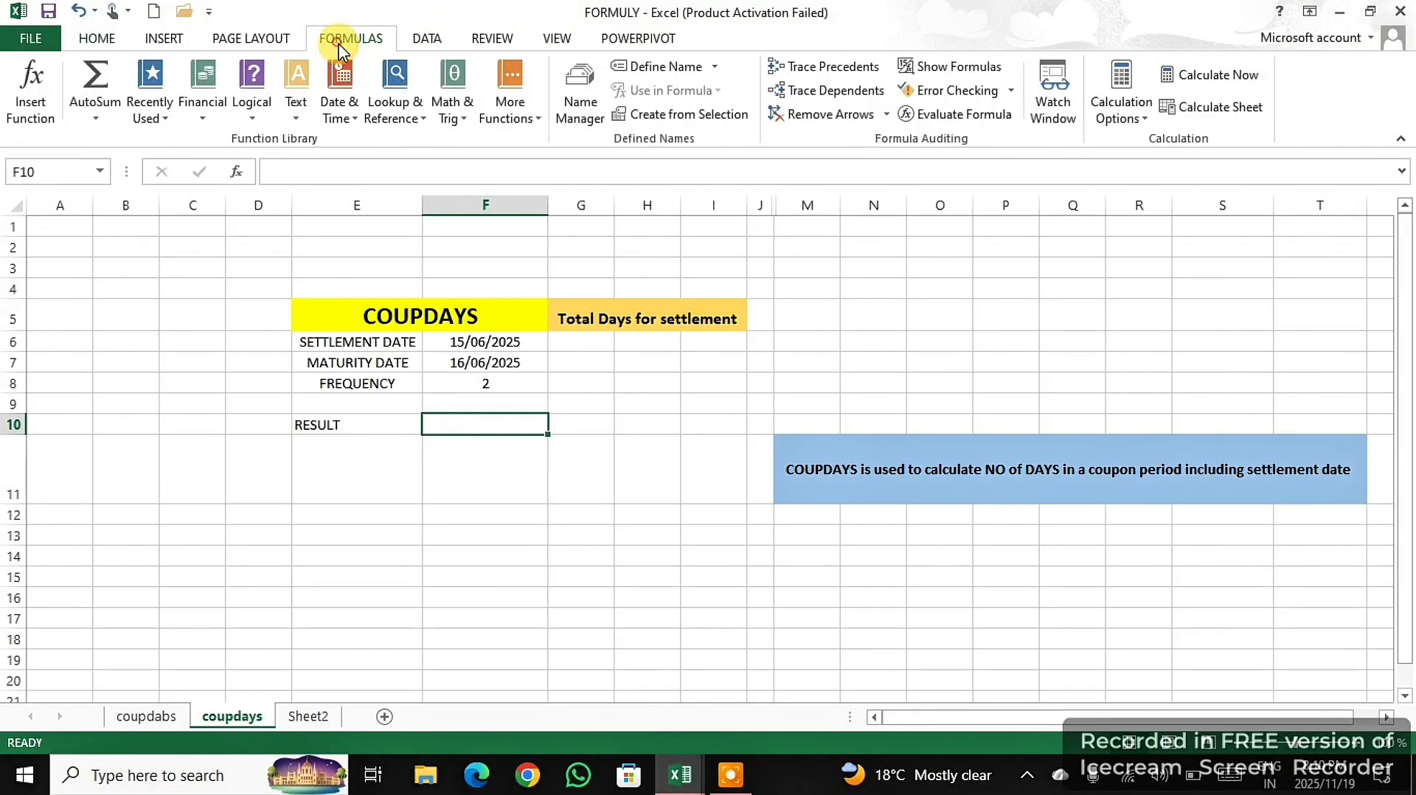
left_click(200, 120)
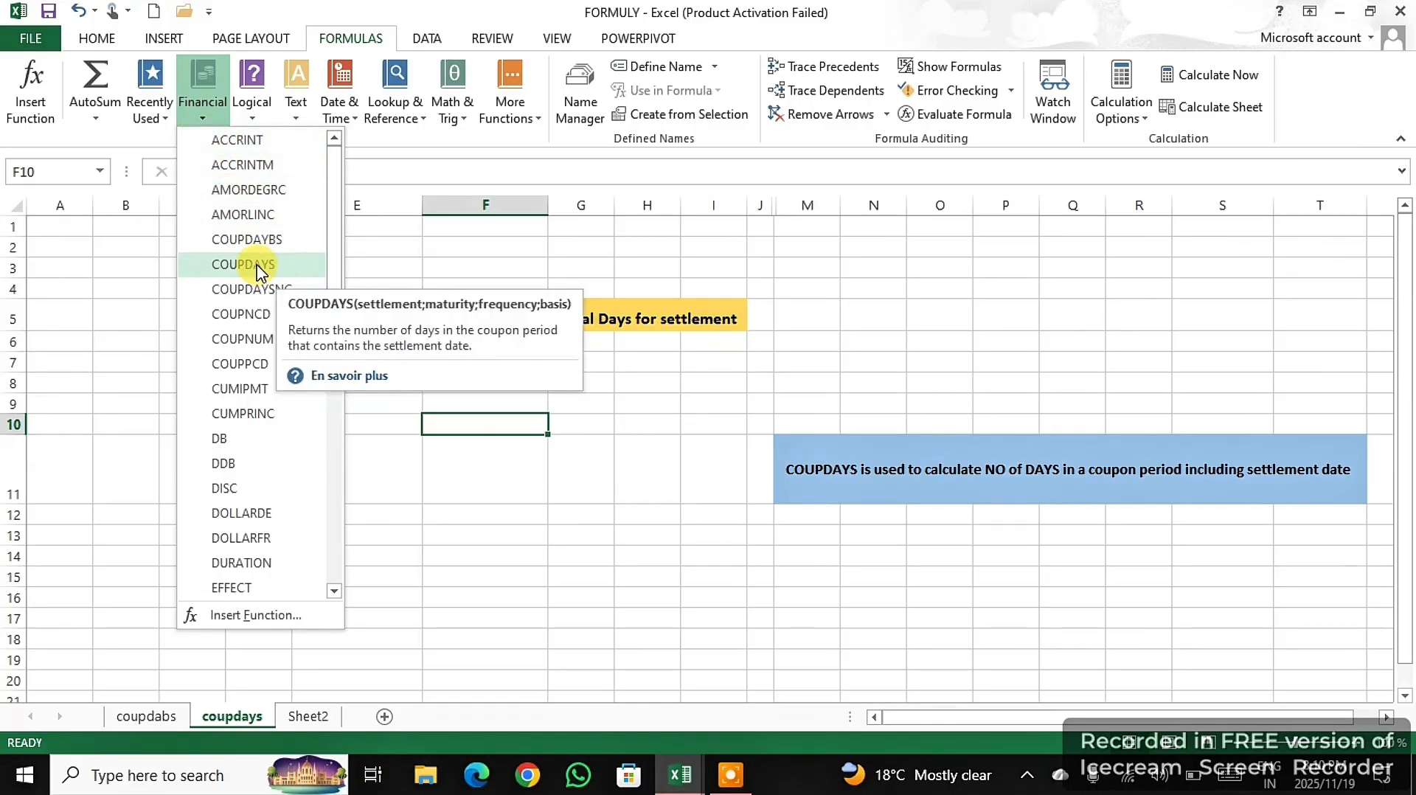
left_click(678, 446)
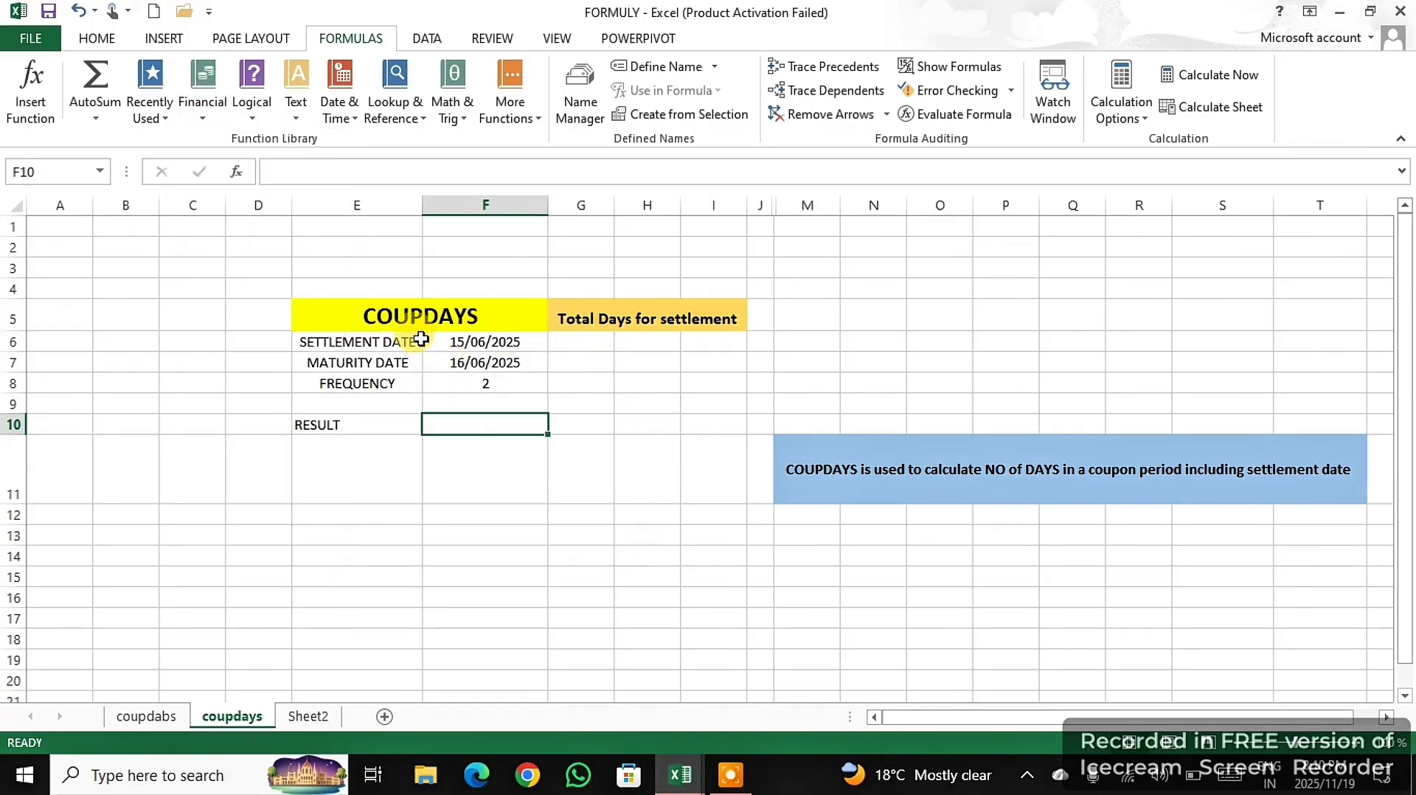
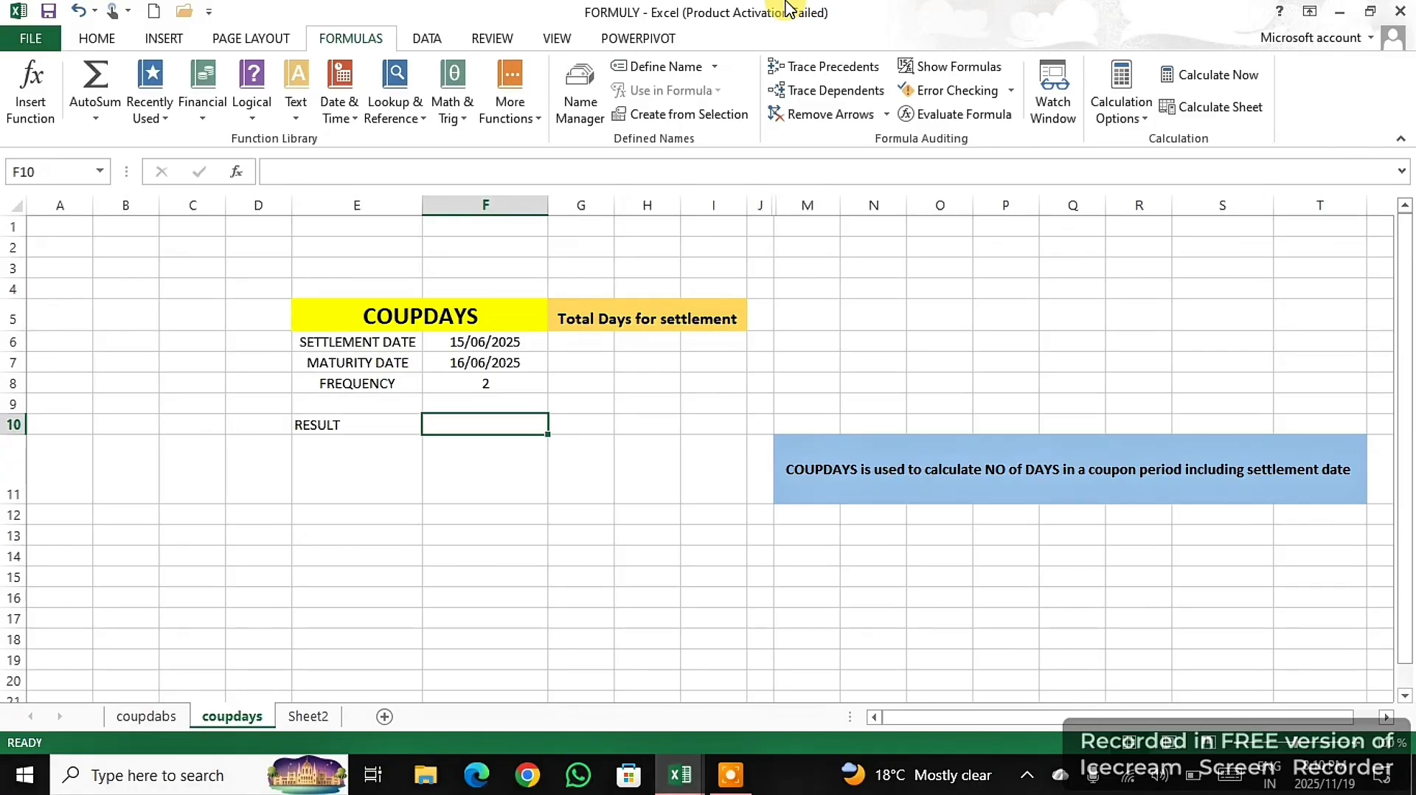
- Start a formula in F10 with the COUPDAYS function
type("=")
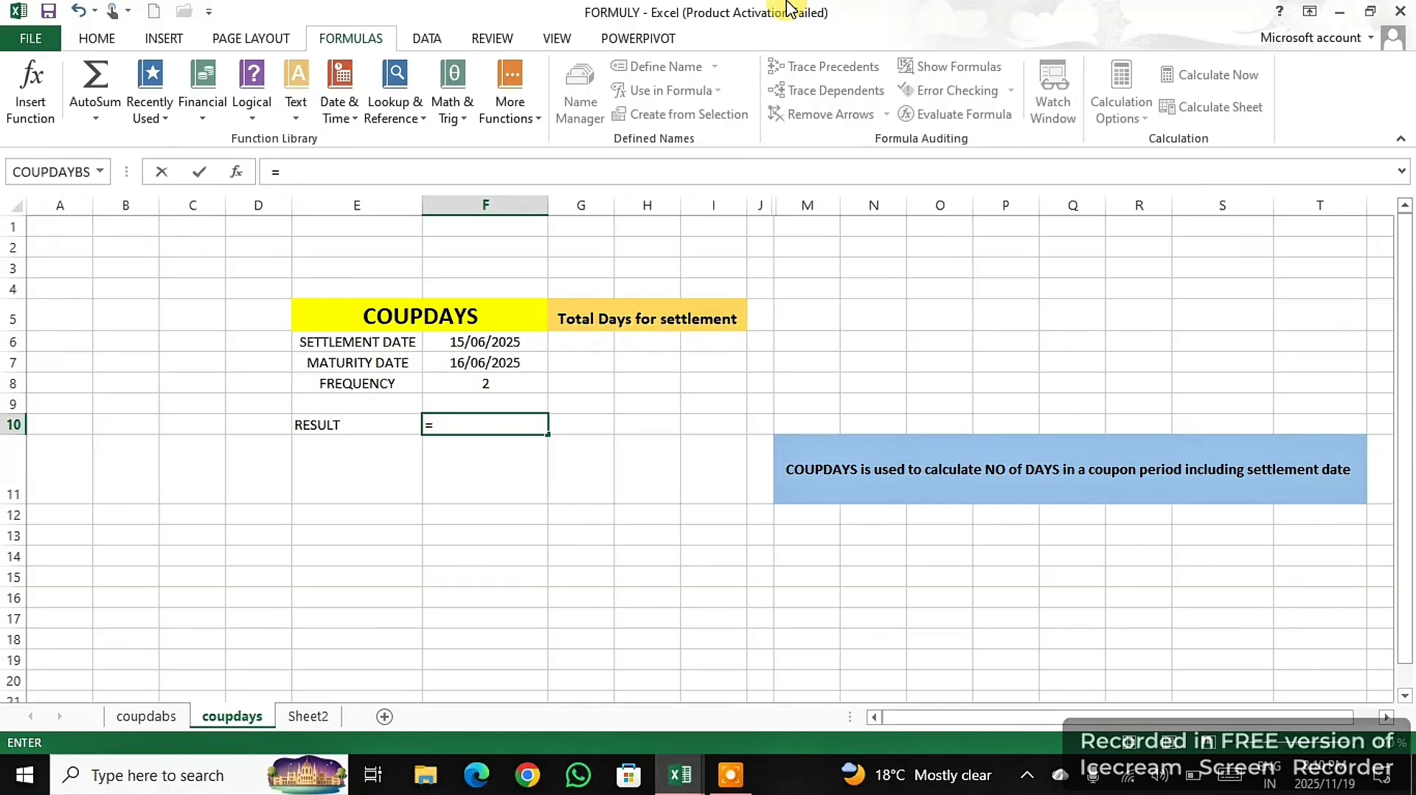
type("(")
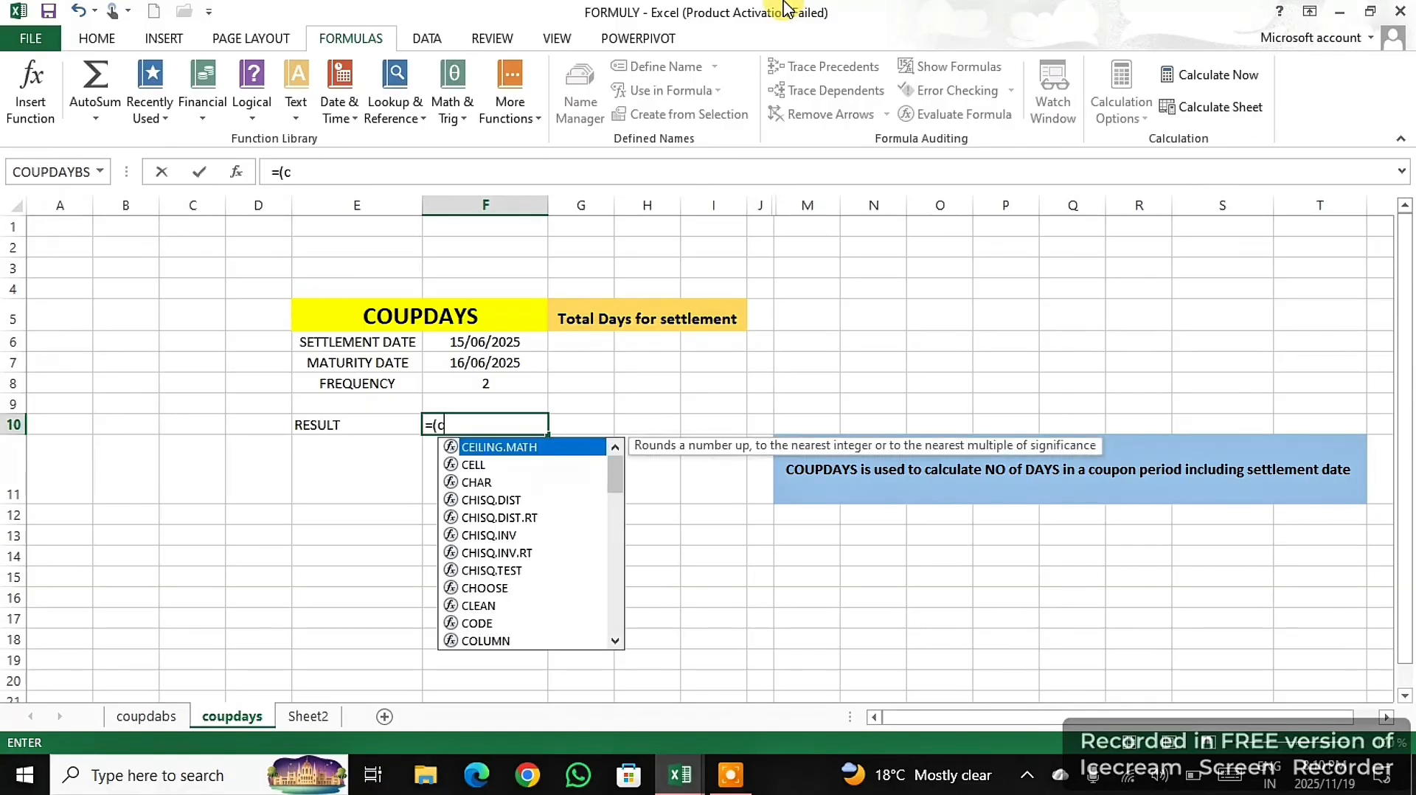
type("cou")
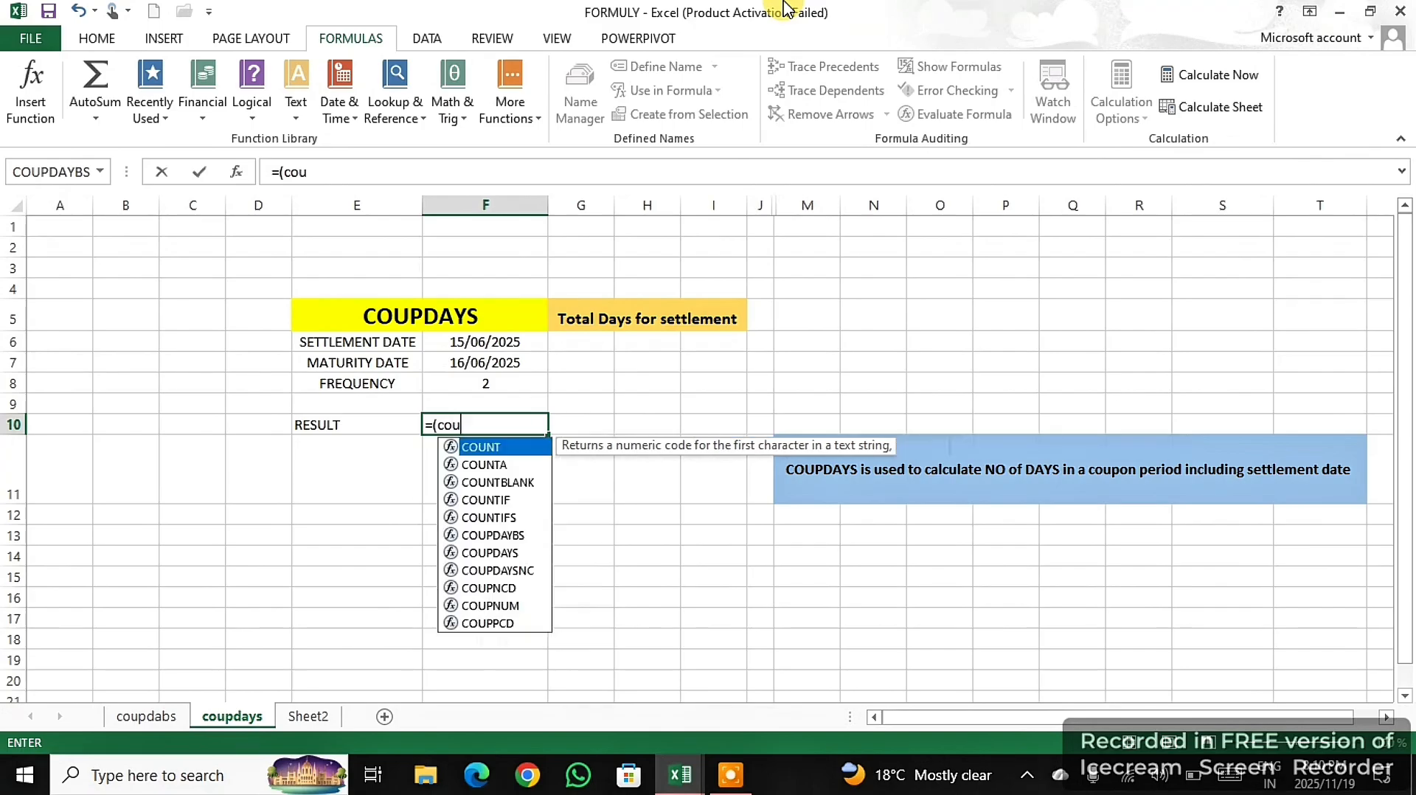
type("p")
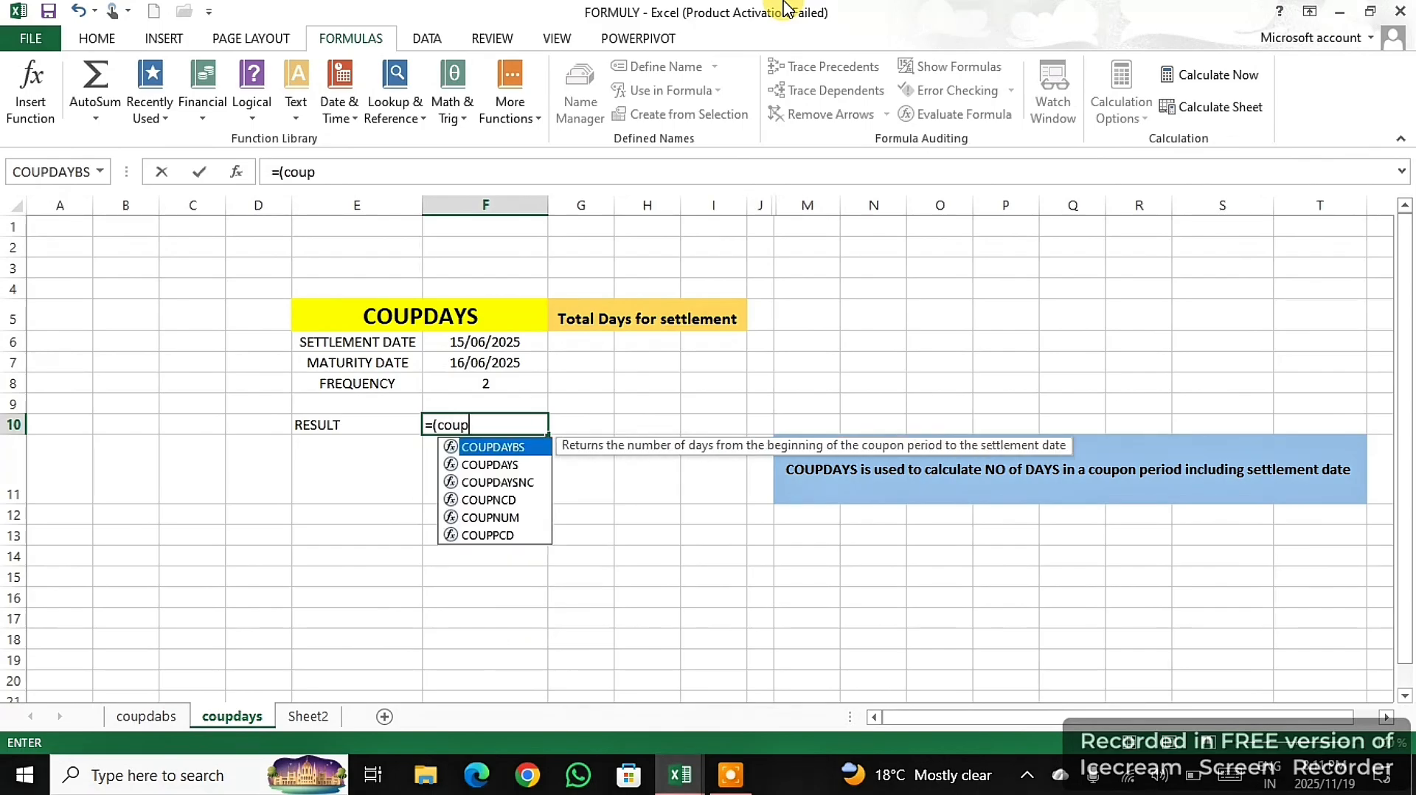
double_click(506, 470)
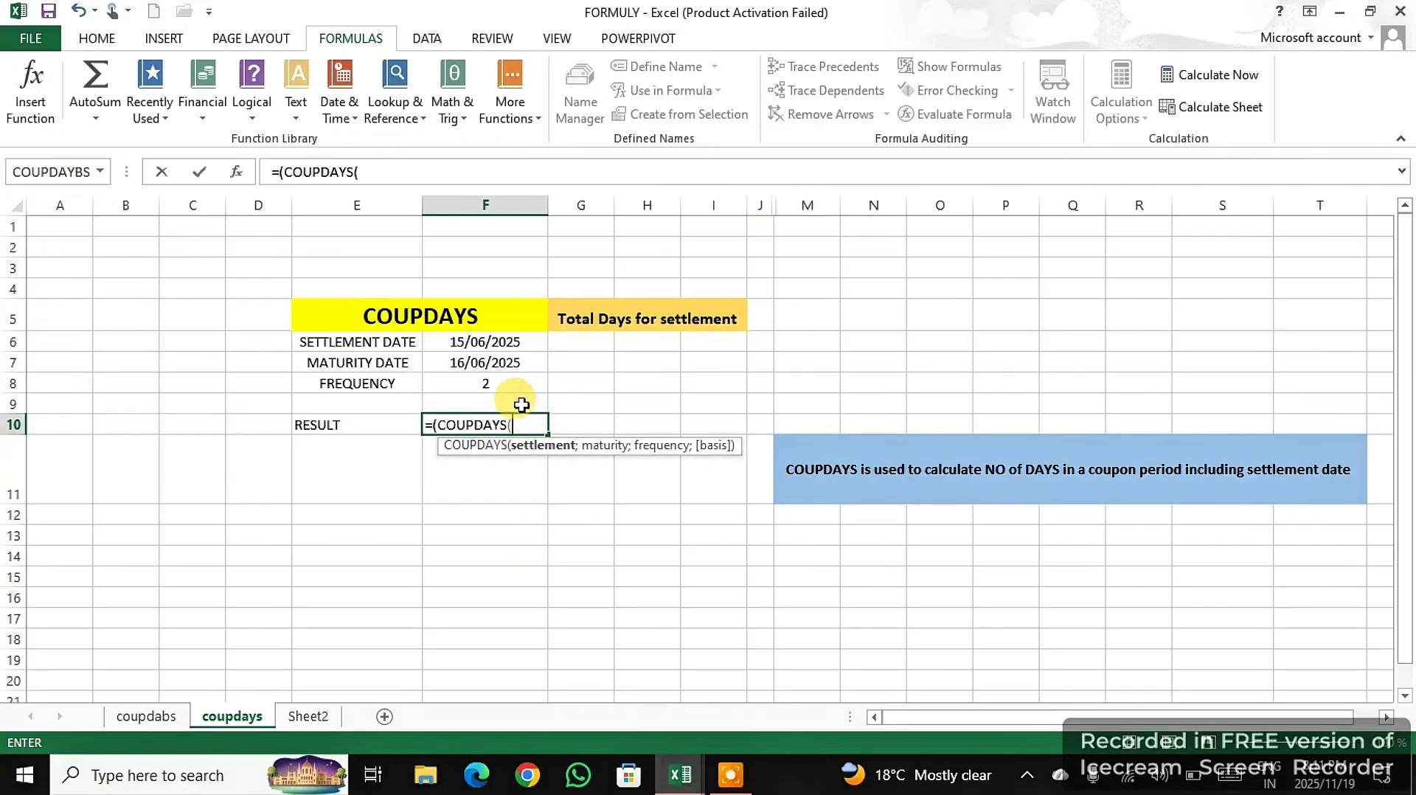
- Complete the COUPDAYS formula with settlement date F6, maturity date F7 and frequency F8, enter it with the suggested correction, and reselect F10
left_click(488, 344)
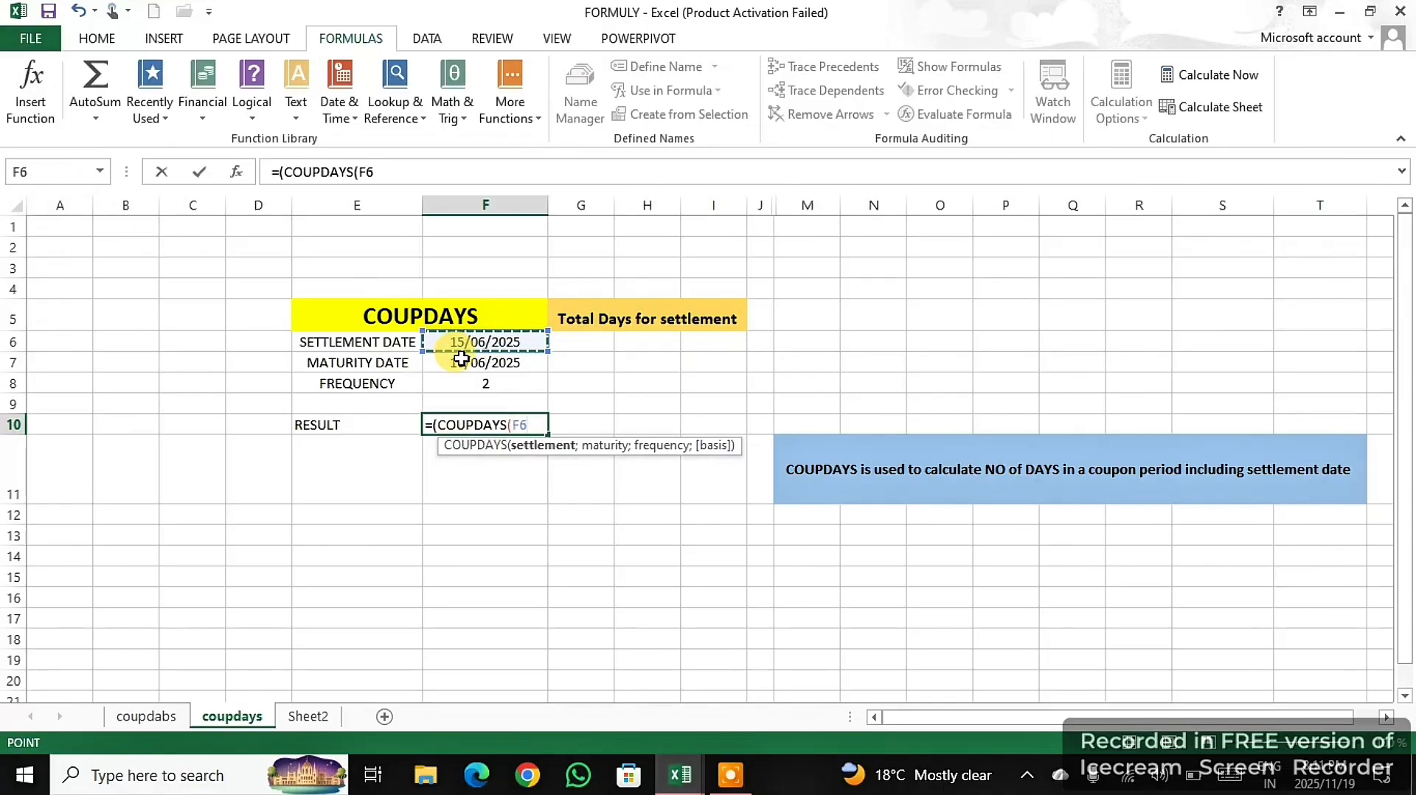
type(";")
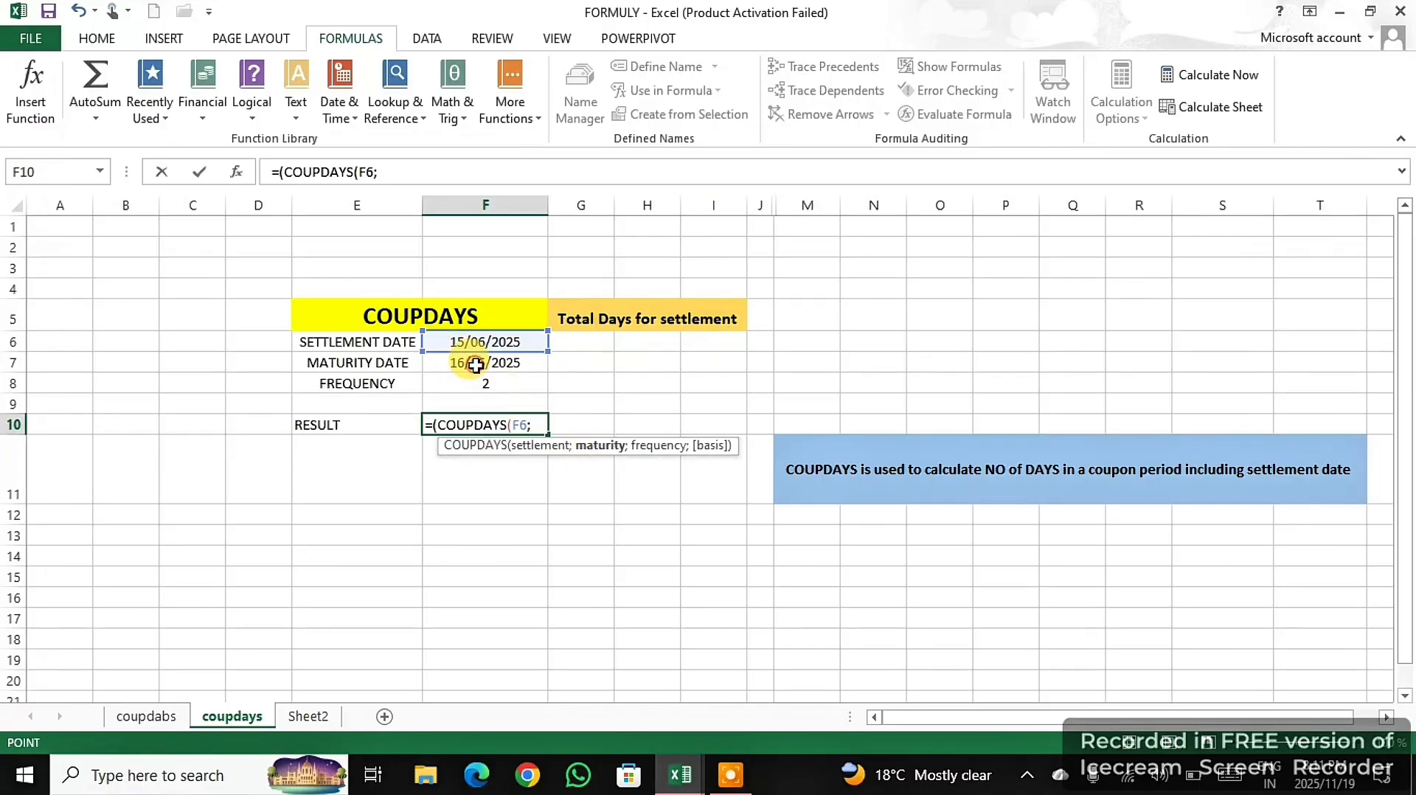
left_click(476, 365)
type(";")
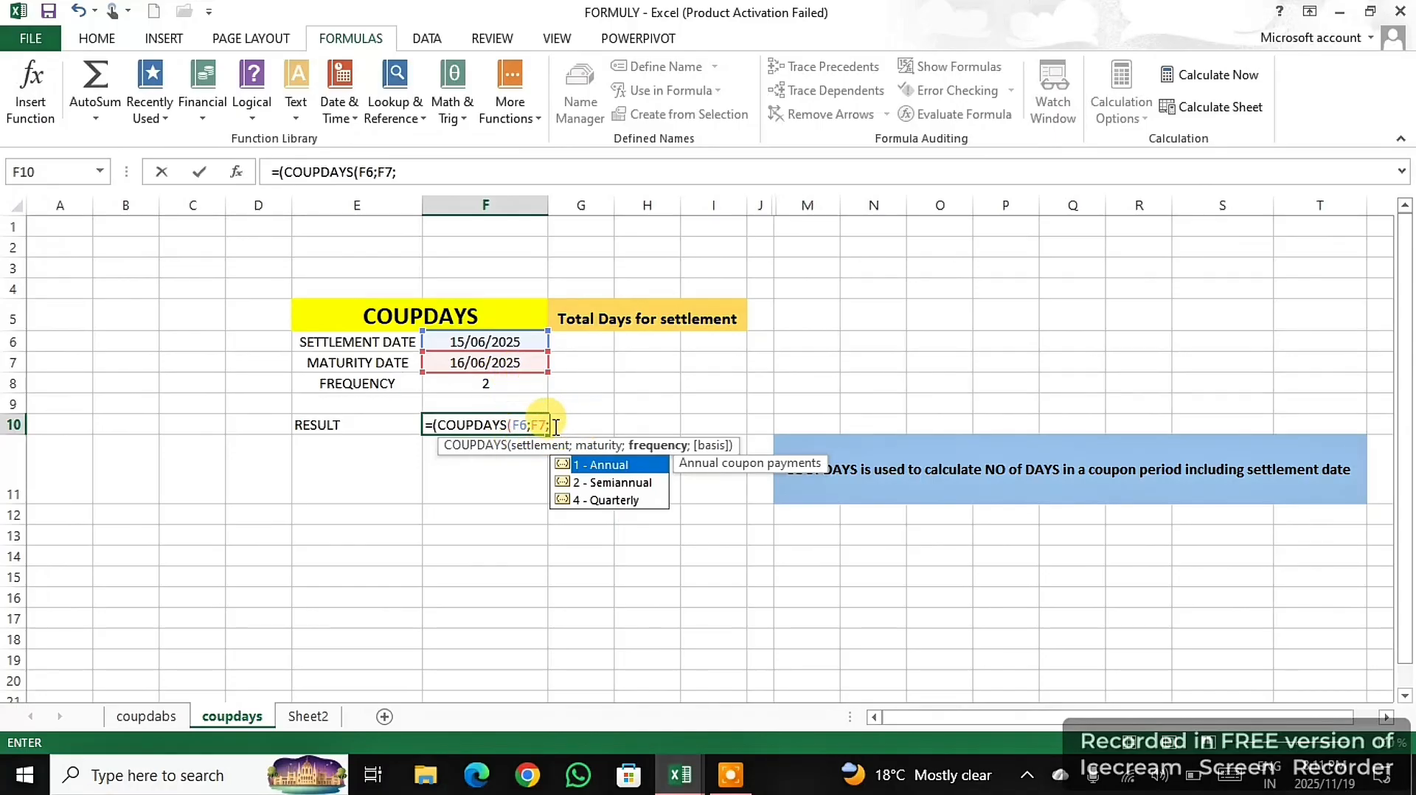
left_click(509, 386)
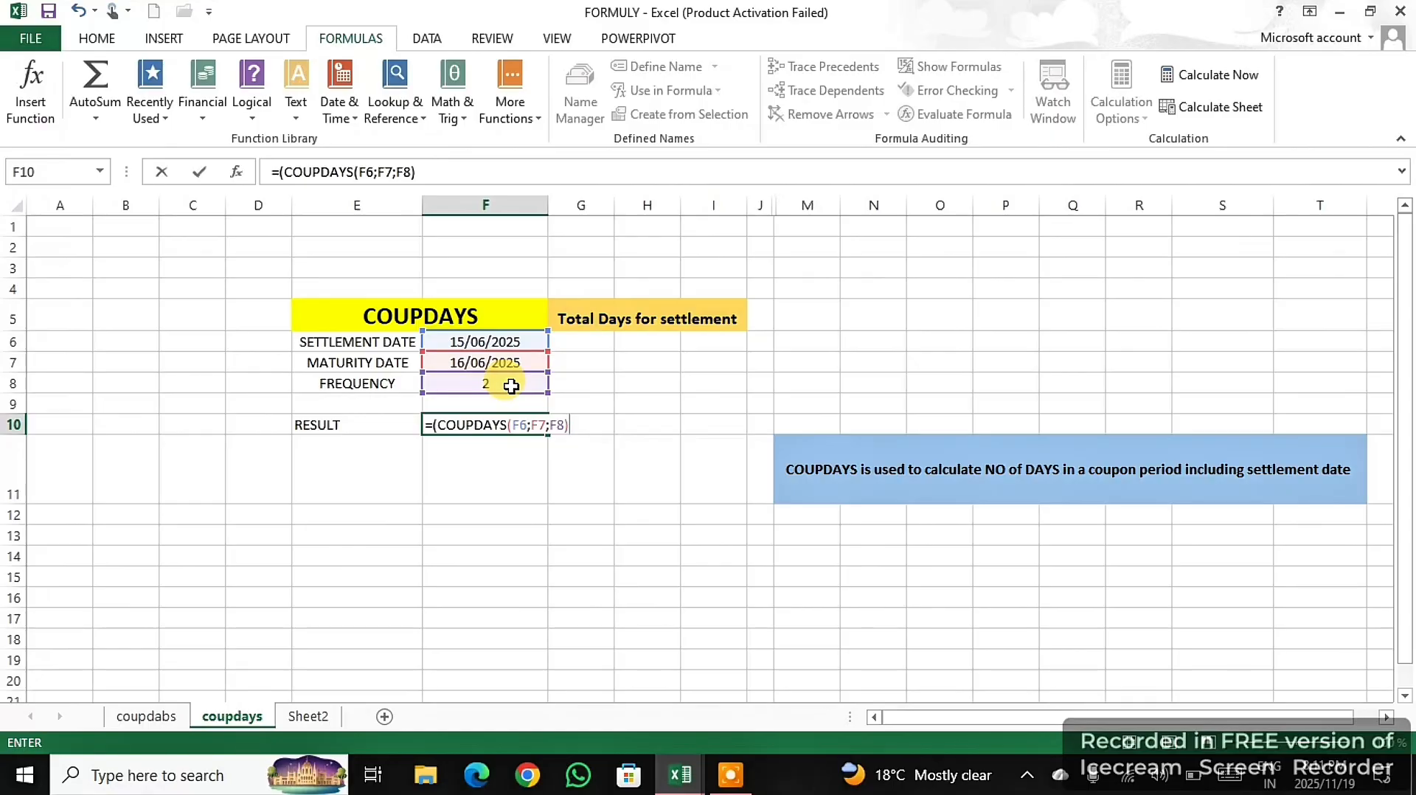
key("Return")
left_click(677, 456)
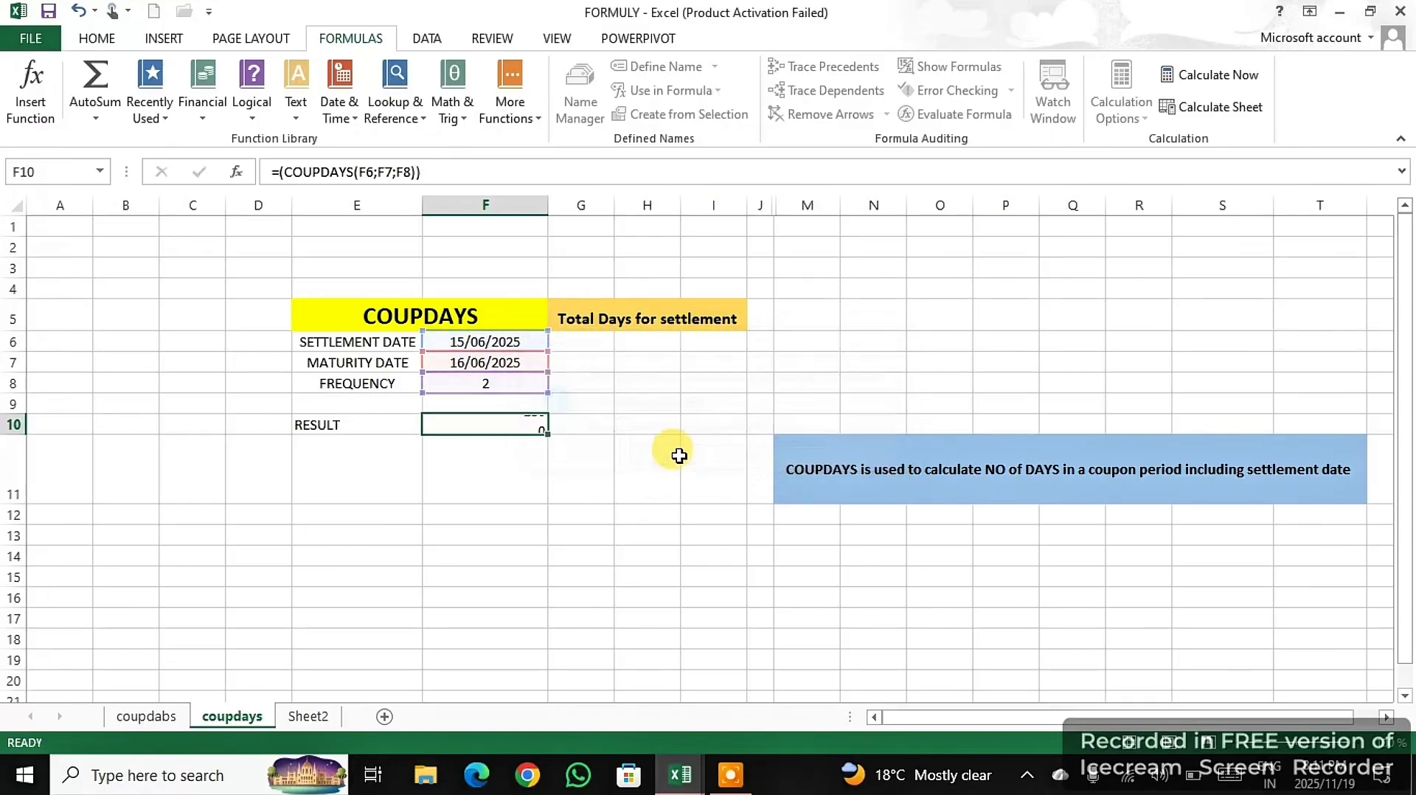
left_click(522, 425)
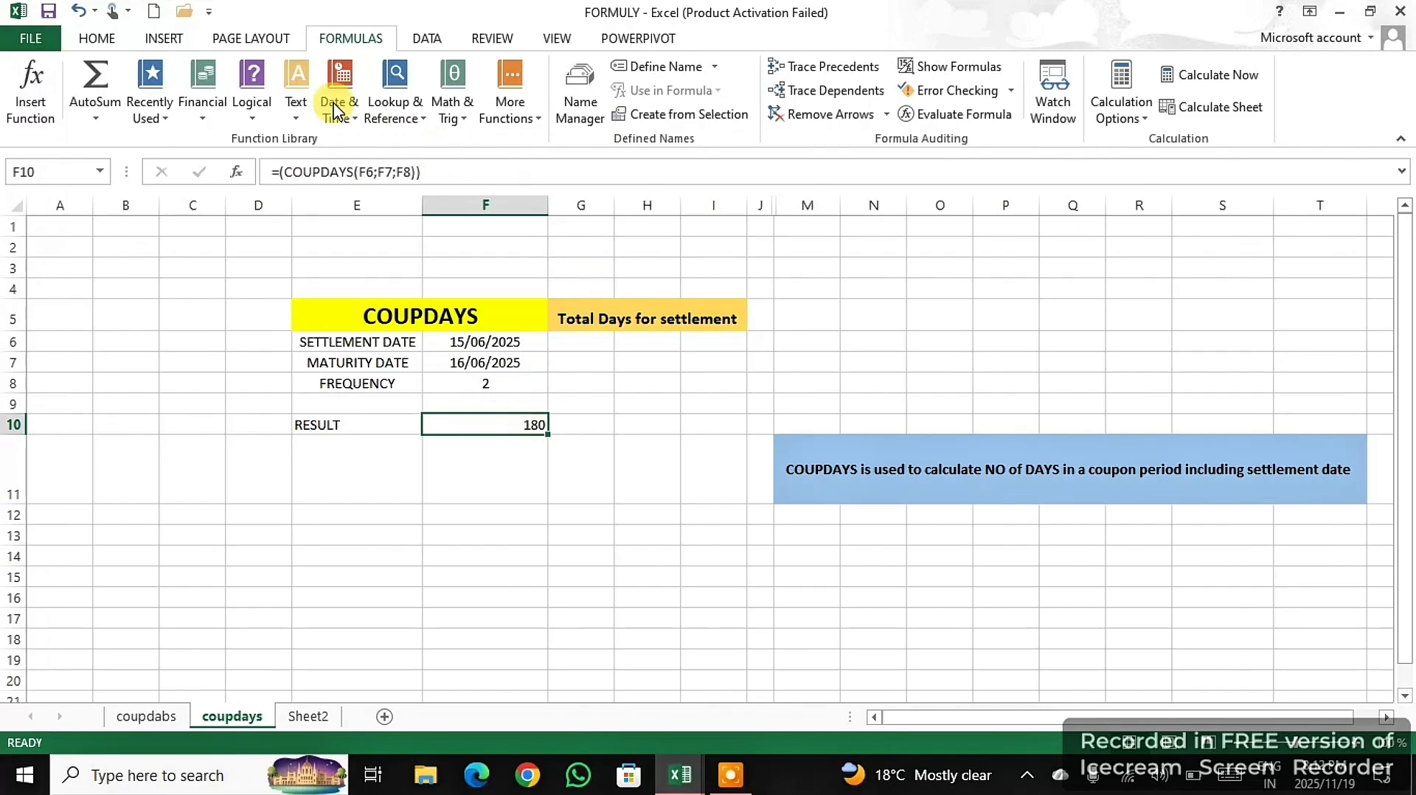
- Make the COUPDAYS result in F10 bold and increase its font size
left_click(99, 43)
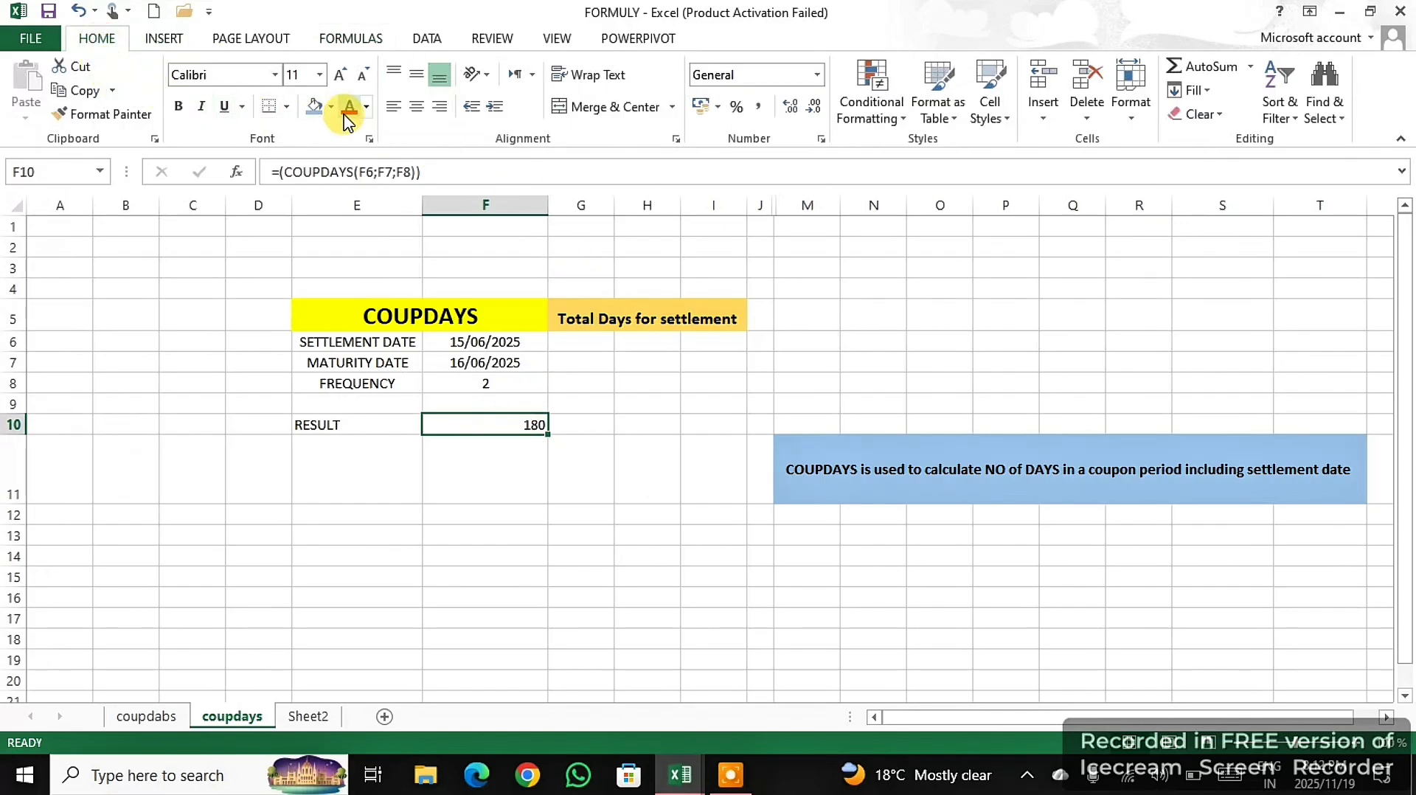
left_click(176, 108)
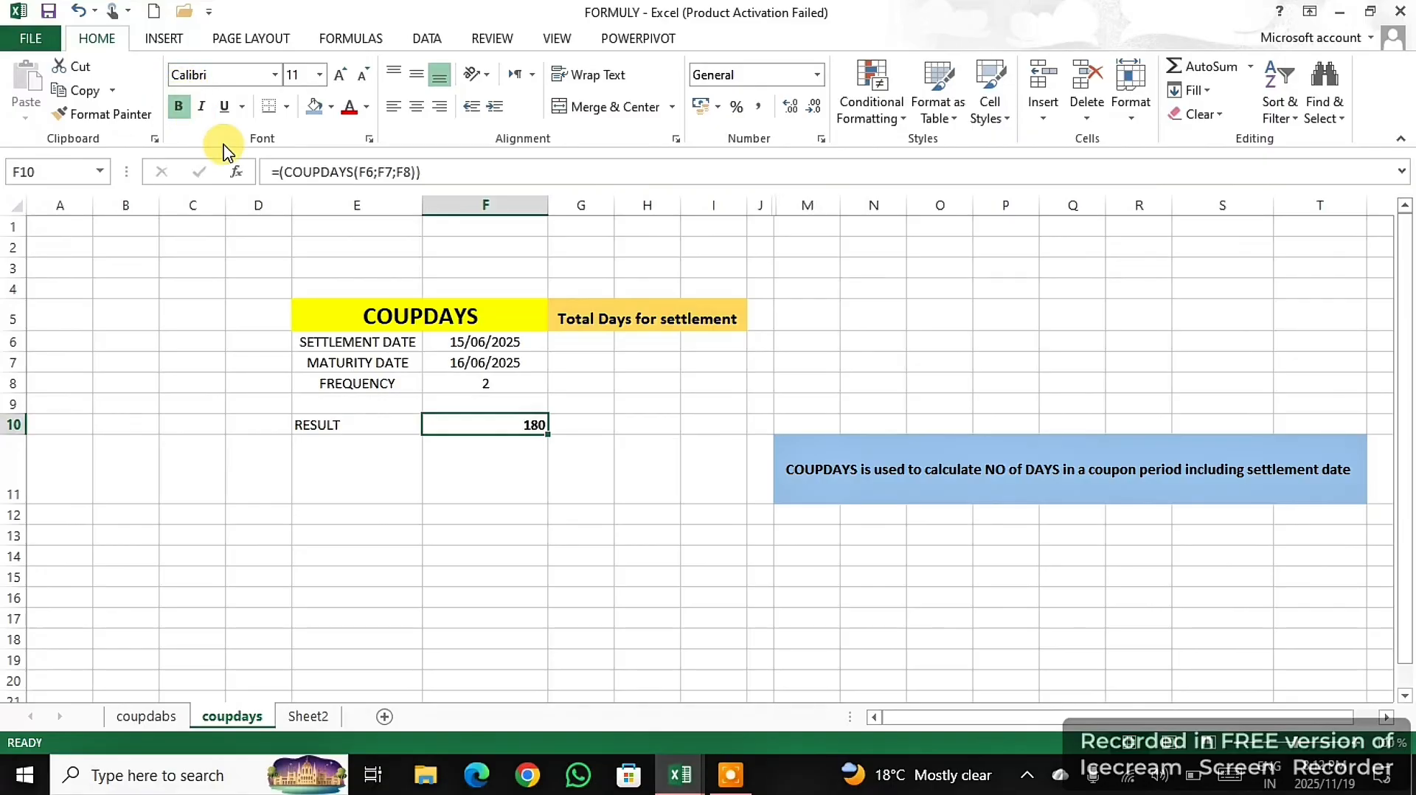
left_click(735, 781)
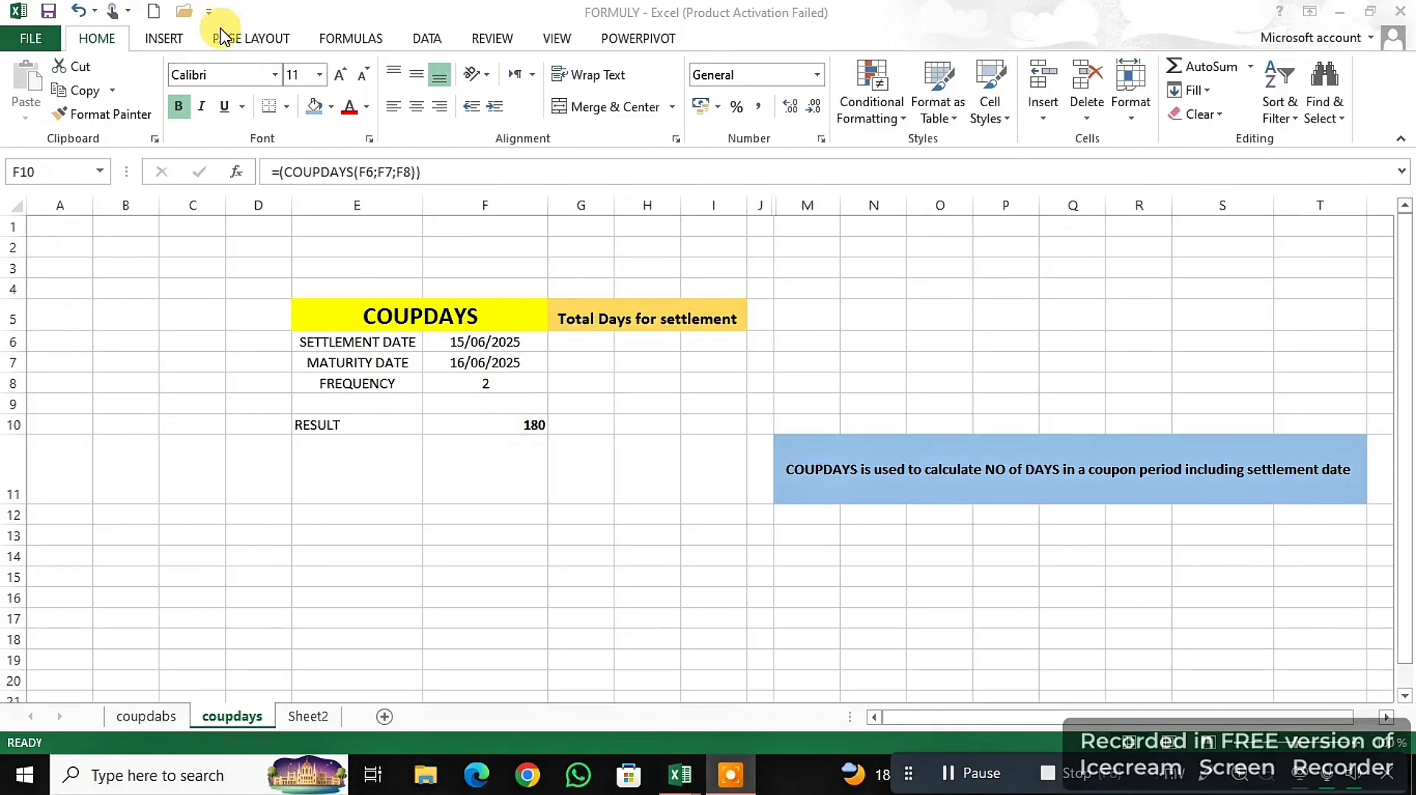
left_click(341, 75)
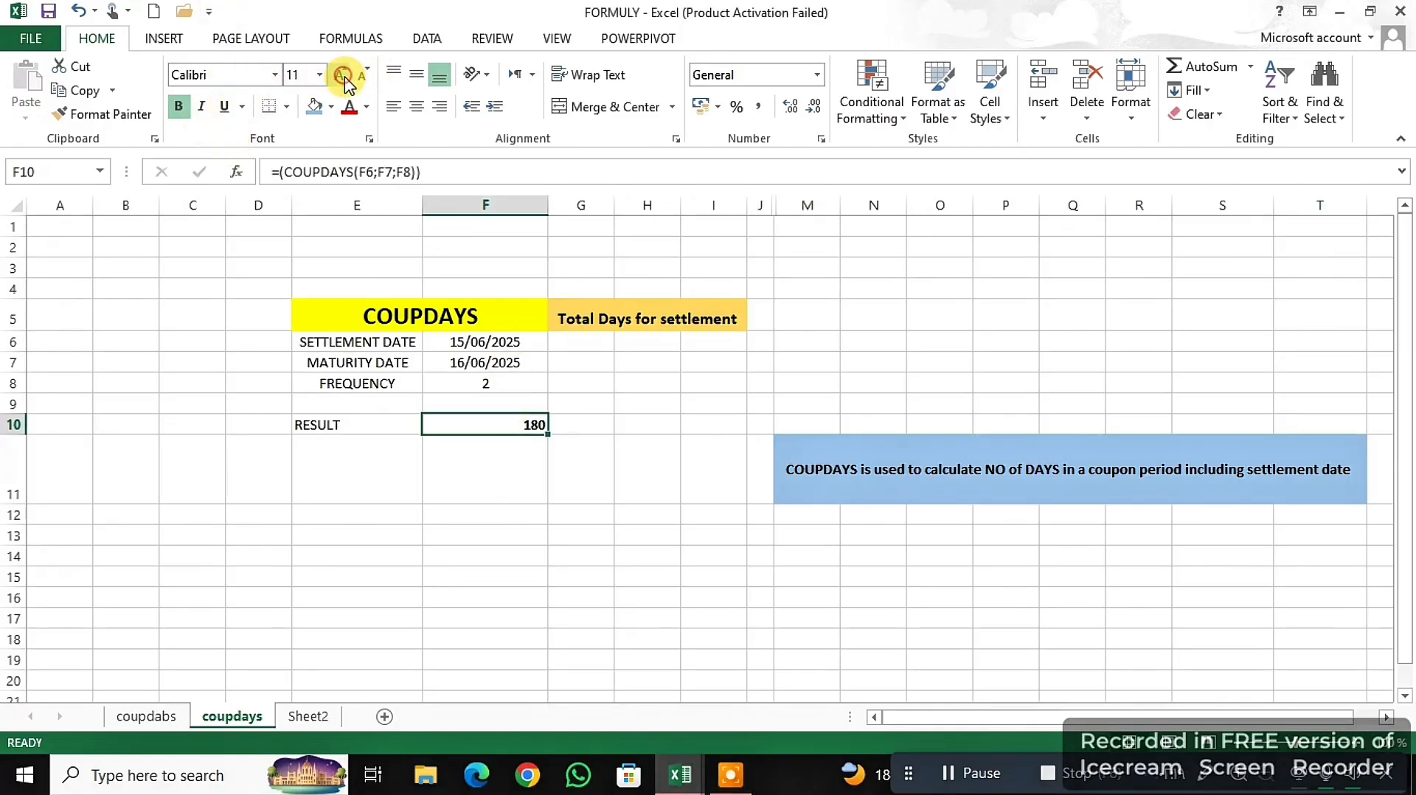
left_click(341, 74)
left_click(340, 74)
left_click(341, 75)
left_click(341, 75)
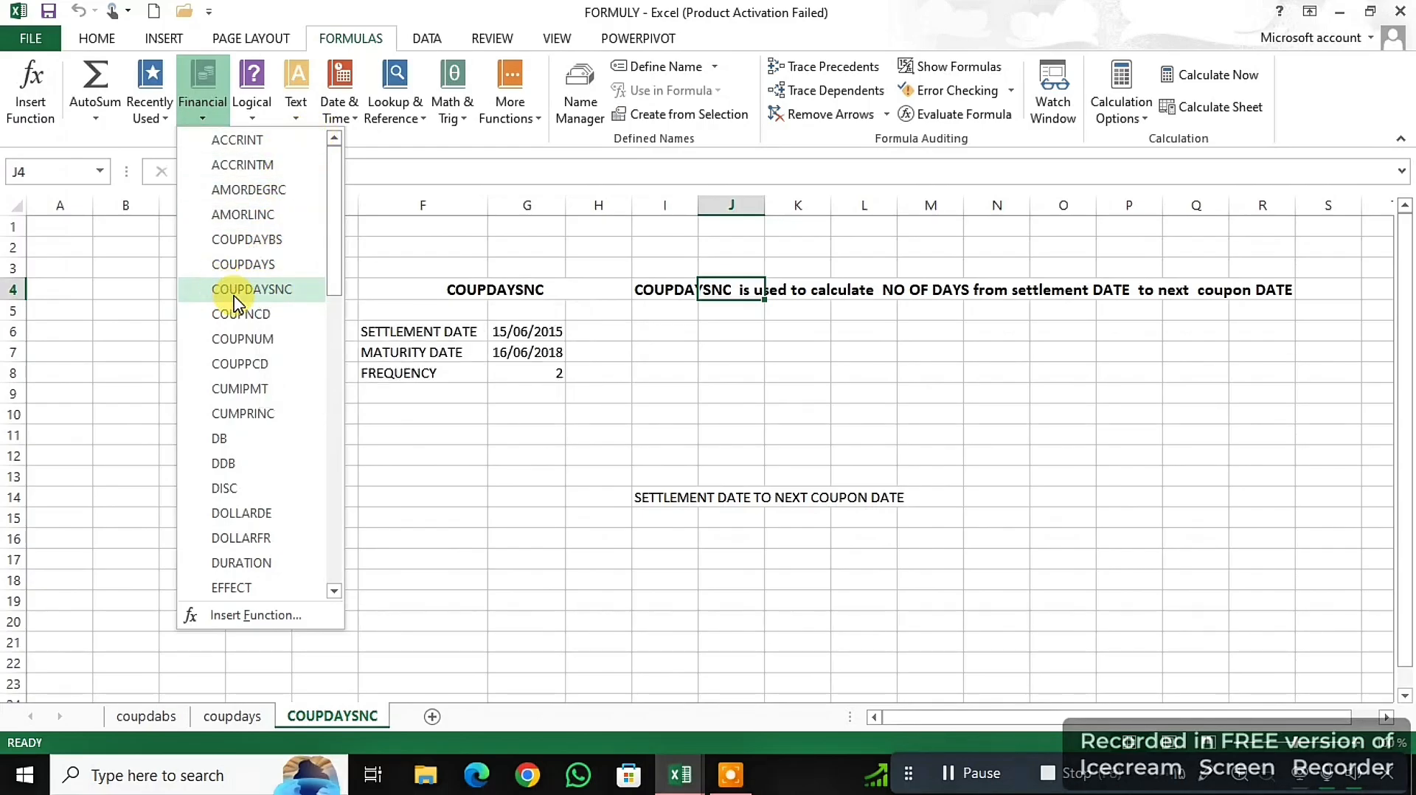
- Dismiss the financial function list on the COUPDAYSNC sheet and enter the label RESULT in F11
left_click(706, 431)
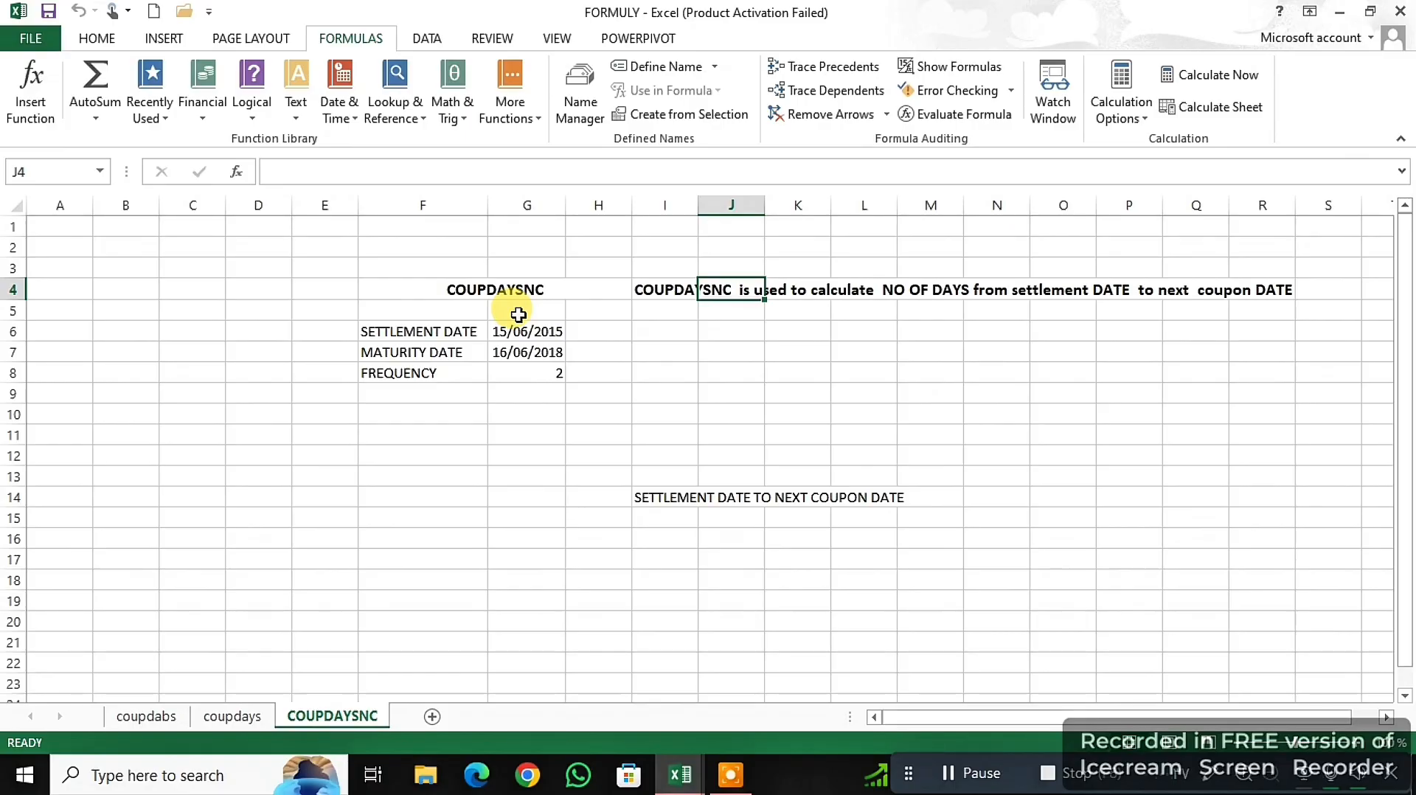
left_click(727, 373)
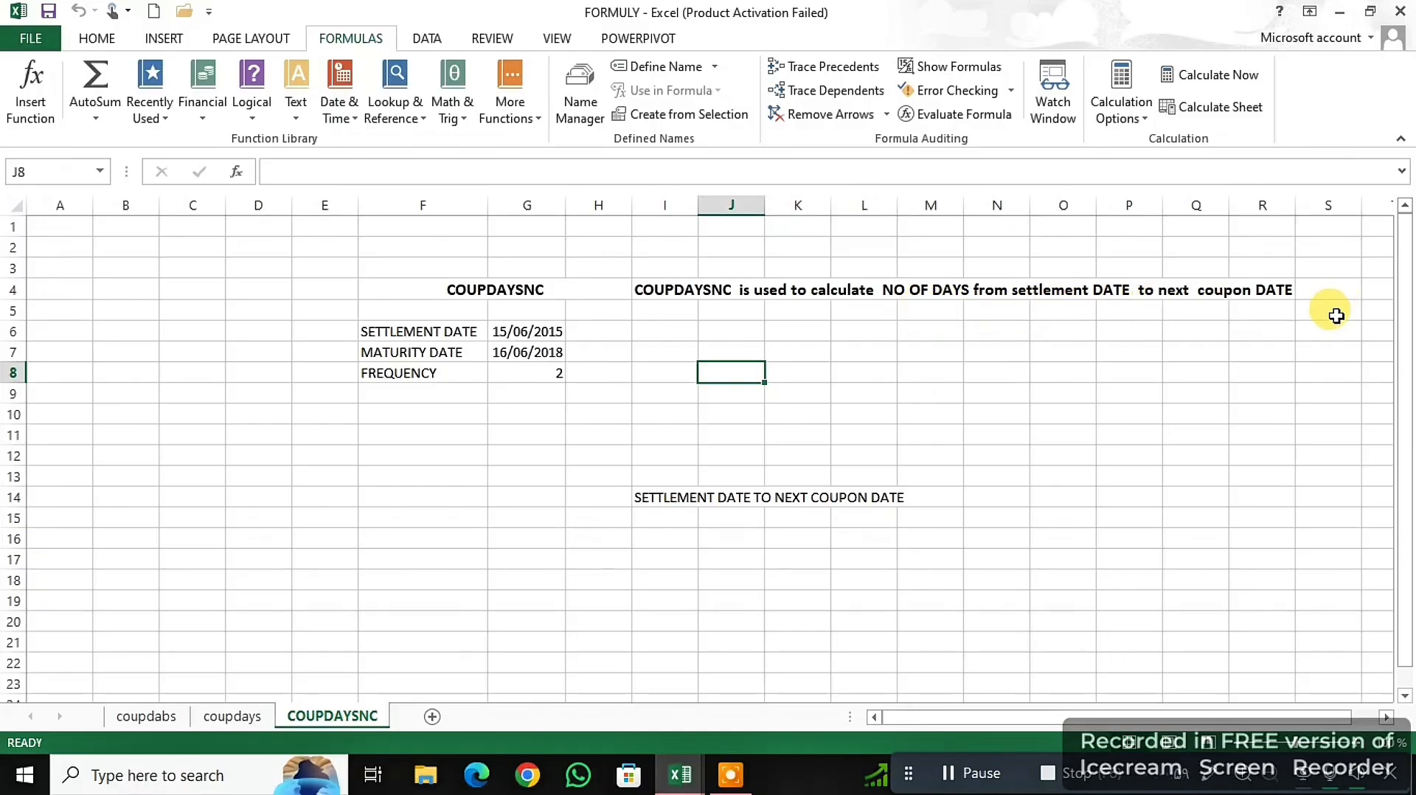
left_click(457, 391)
left_click(433, 413)
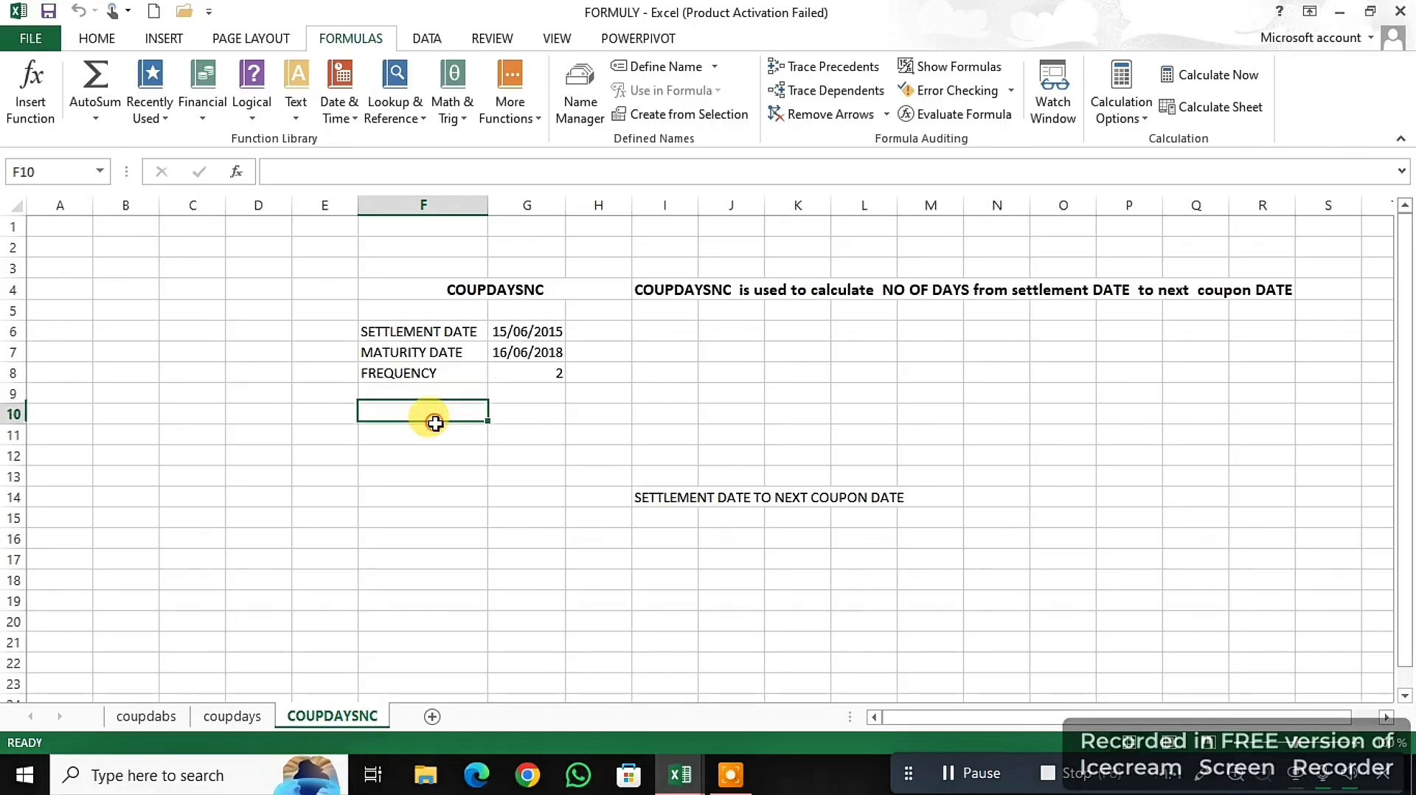
left_click(441, 436)
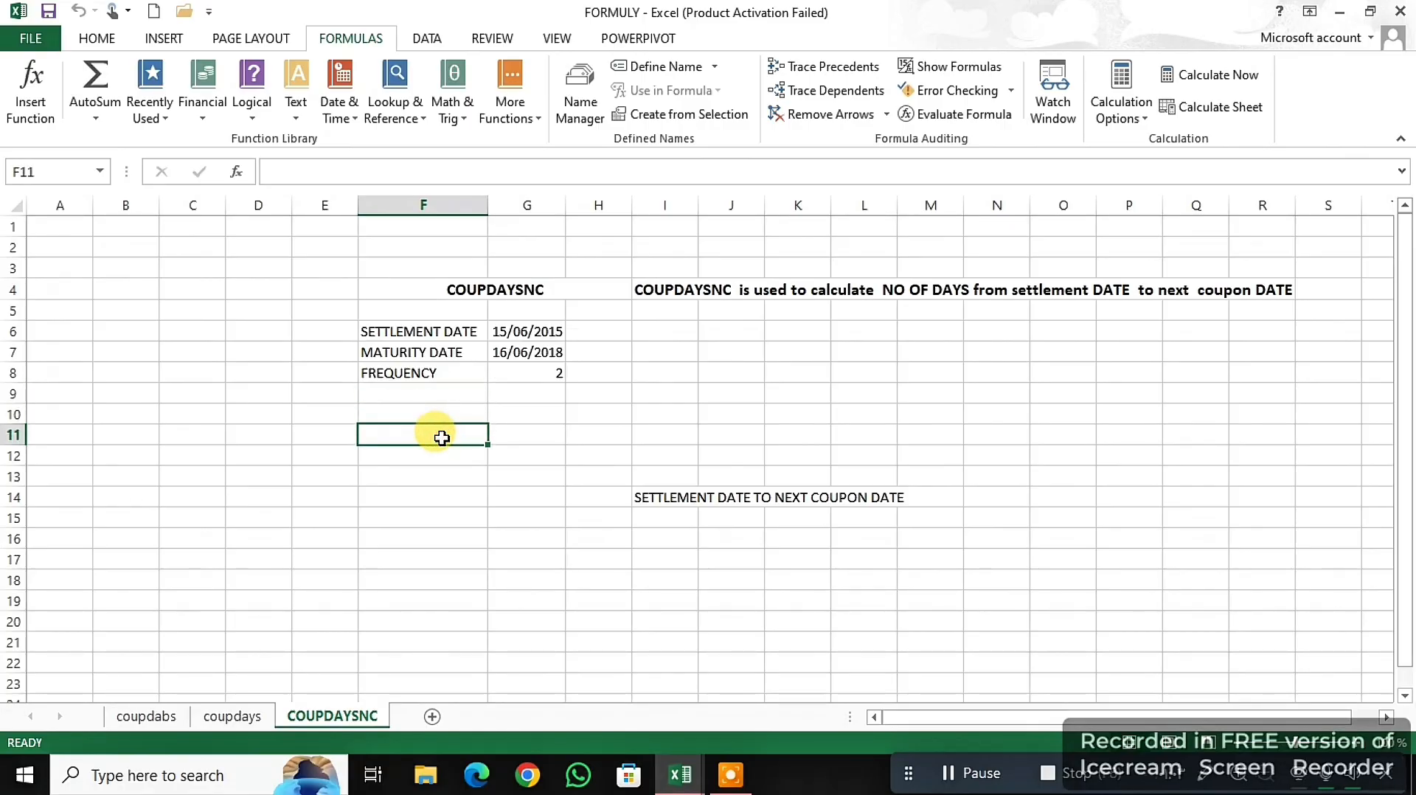
type("re")
key("BackSpace")
key("BackSpace")
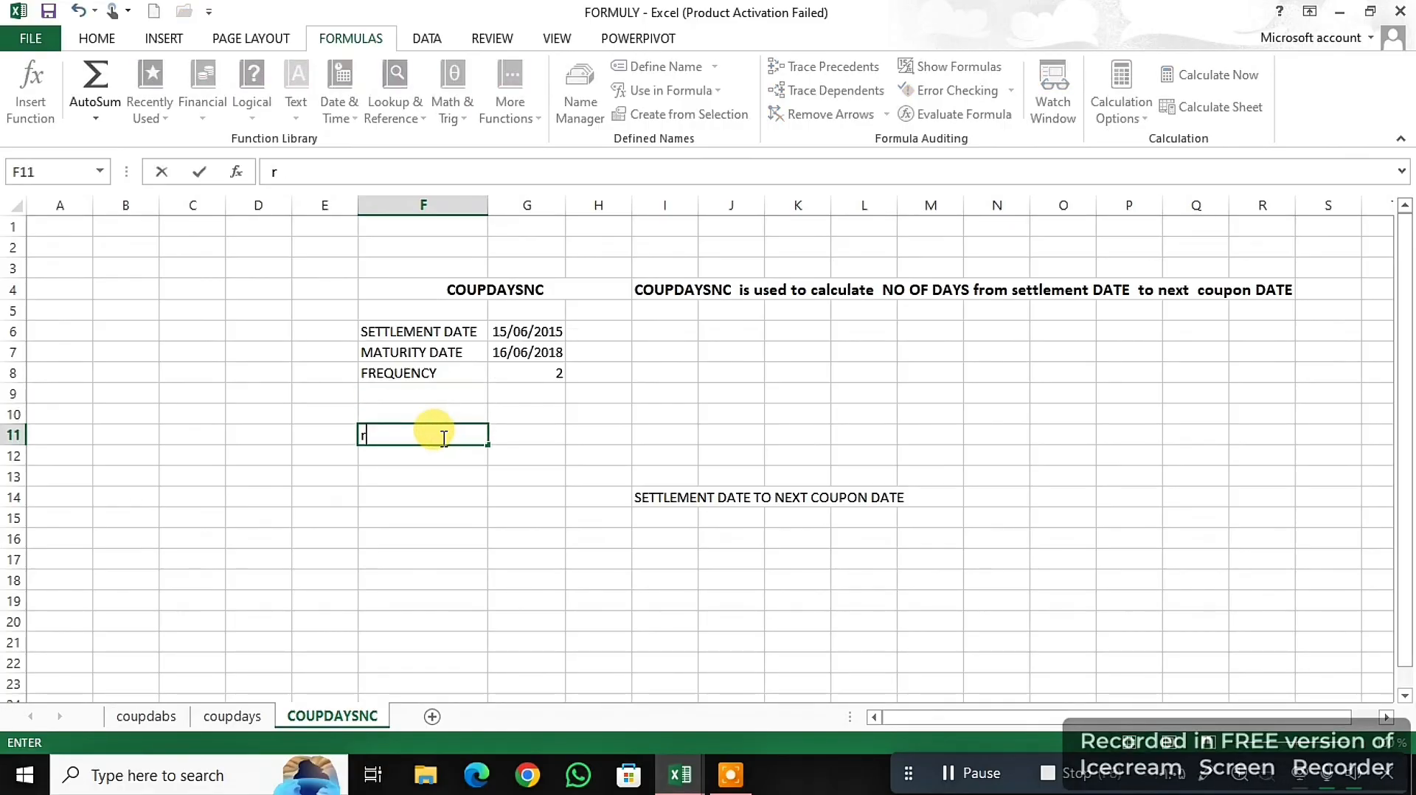
type("RESULT")
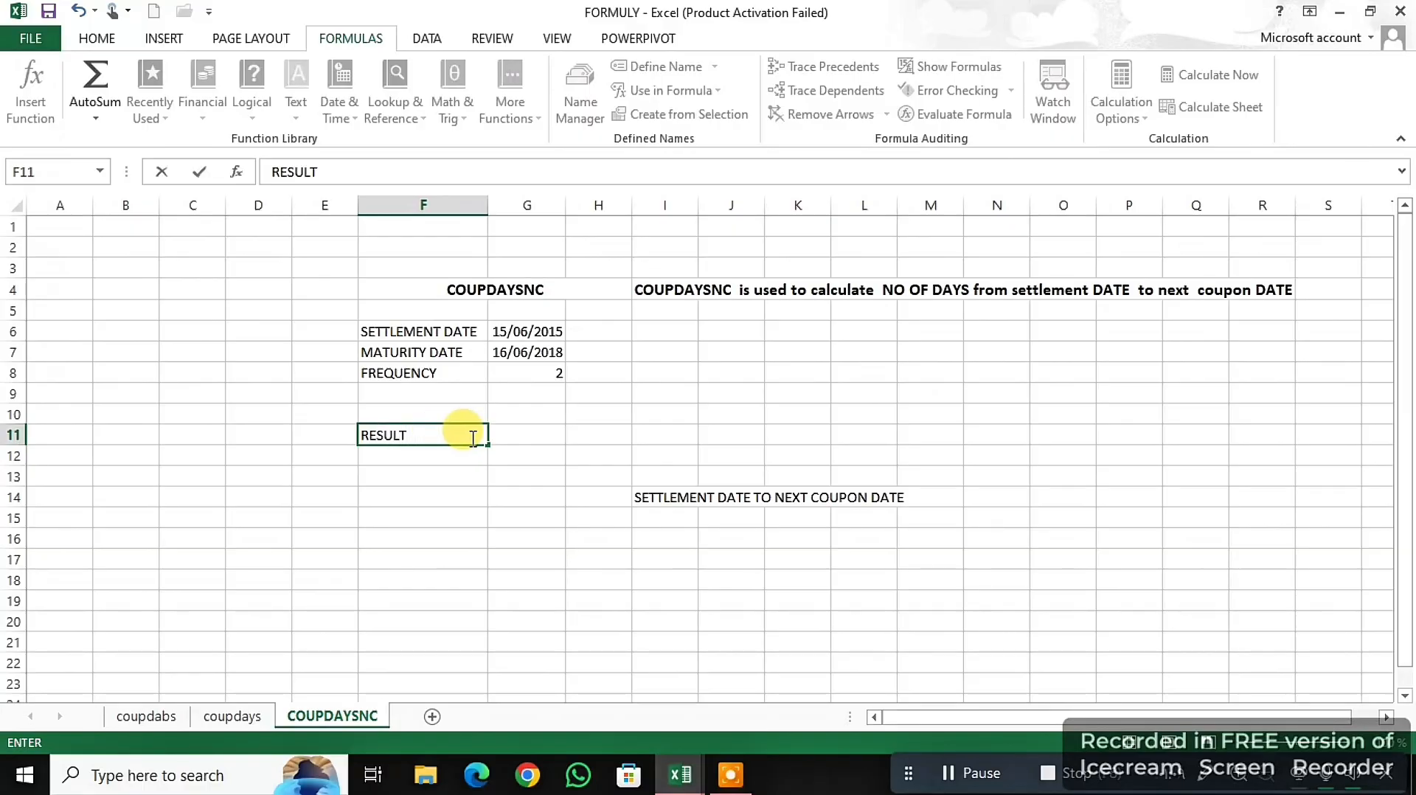
- Start a formula in G11, beside the RESULT label, with the COUPDAYSNC function
left_click(529, 438)
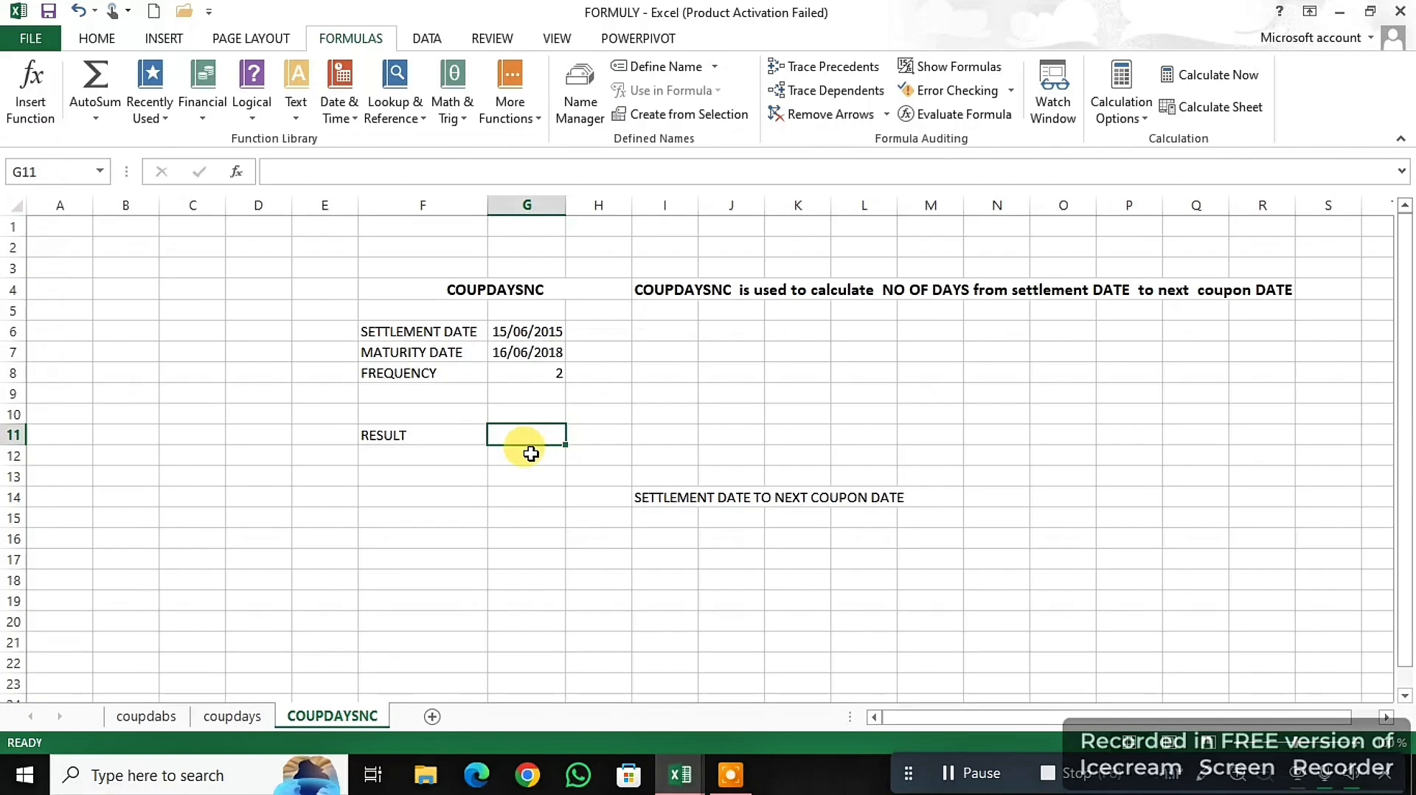
type("=")
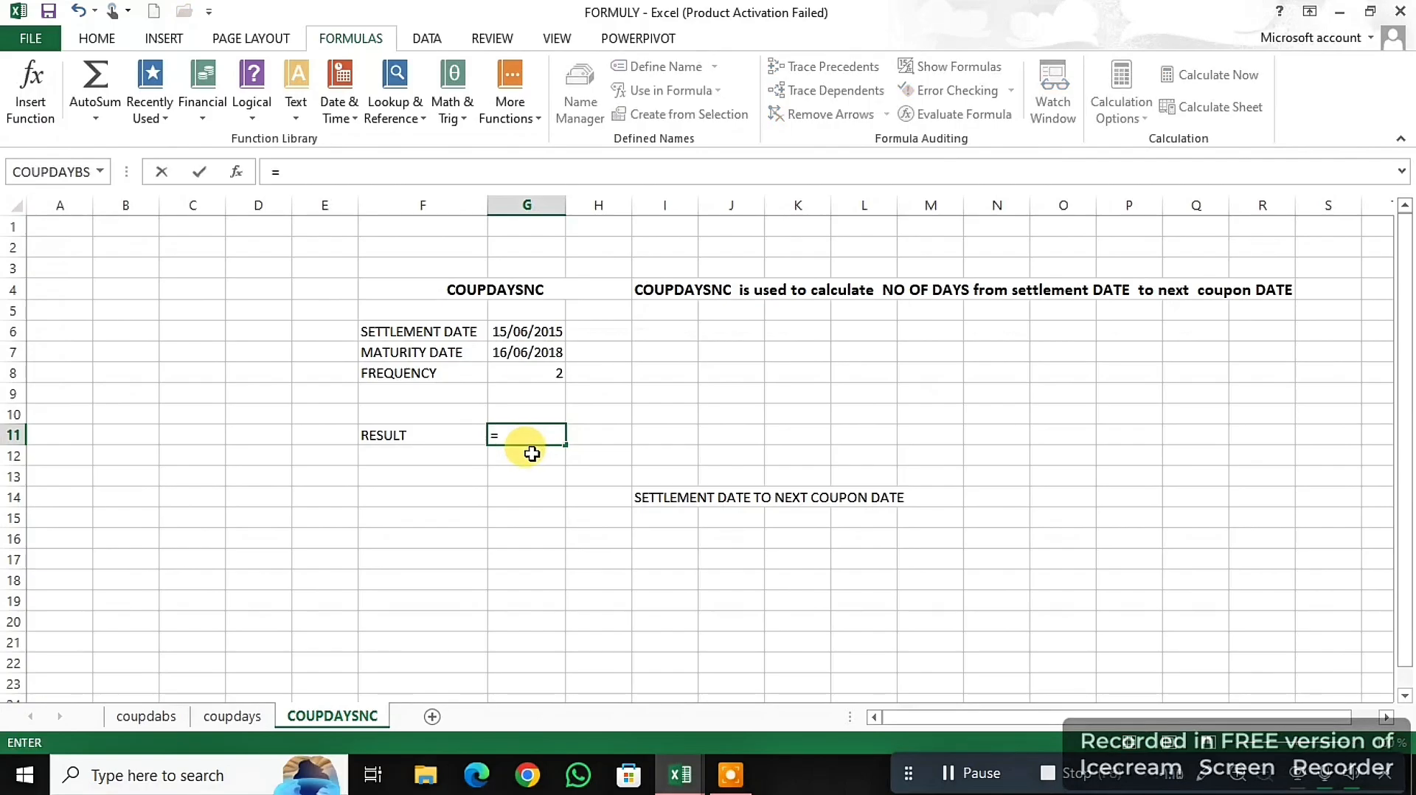
type("9")
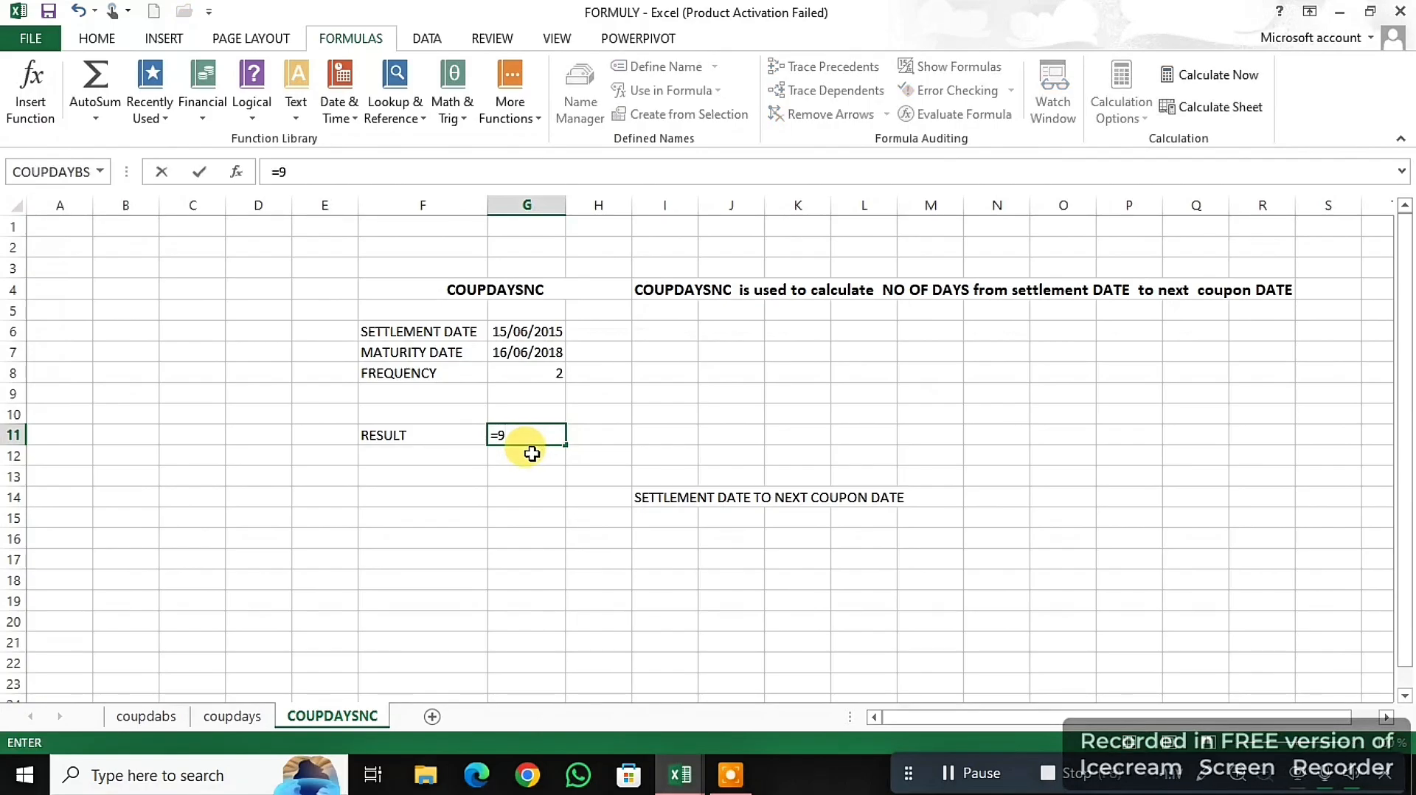
key("BackSpace")
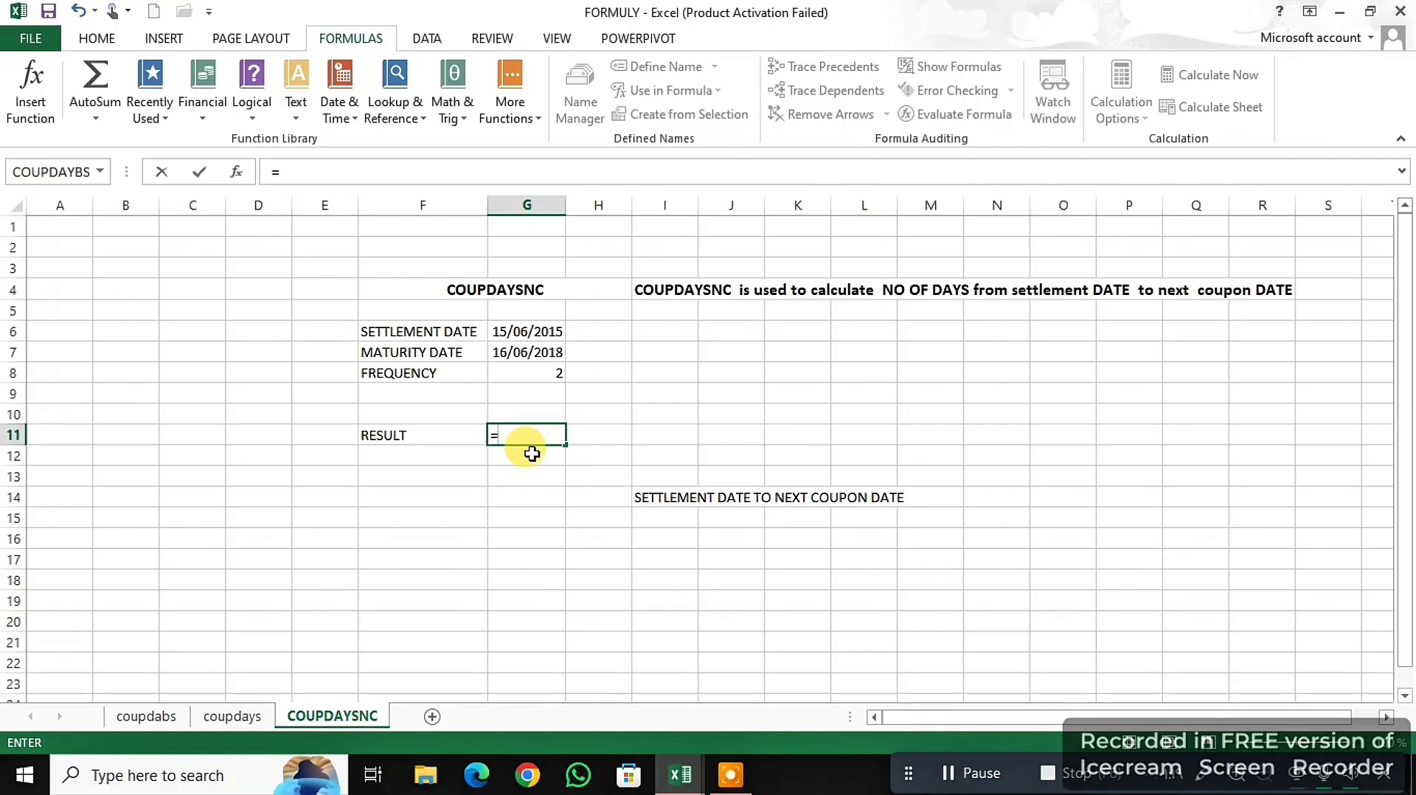
type("(")
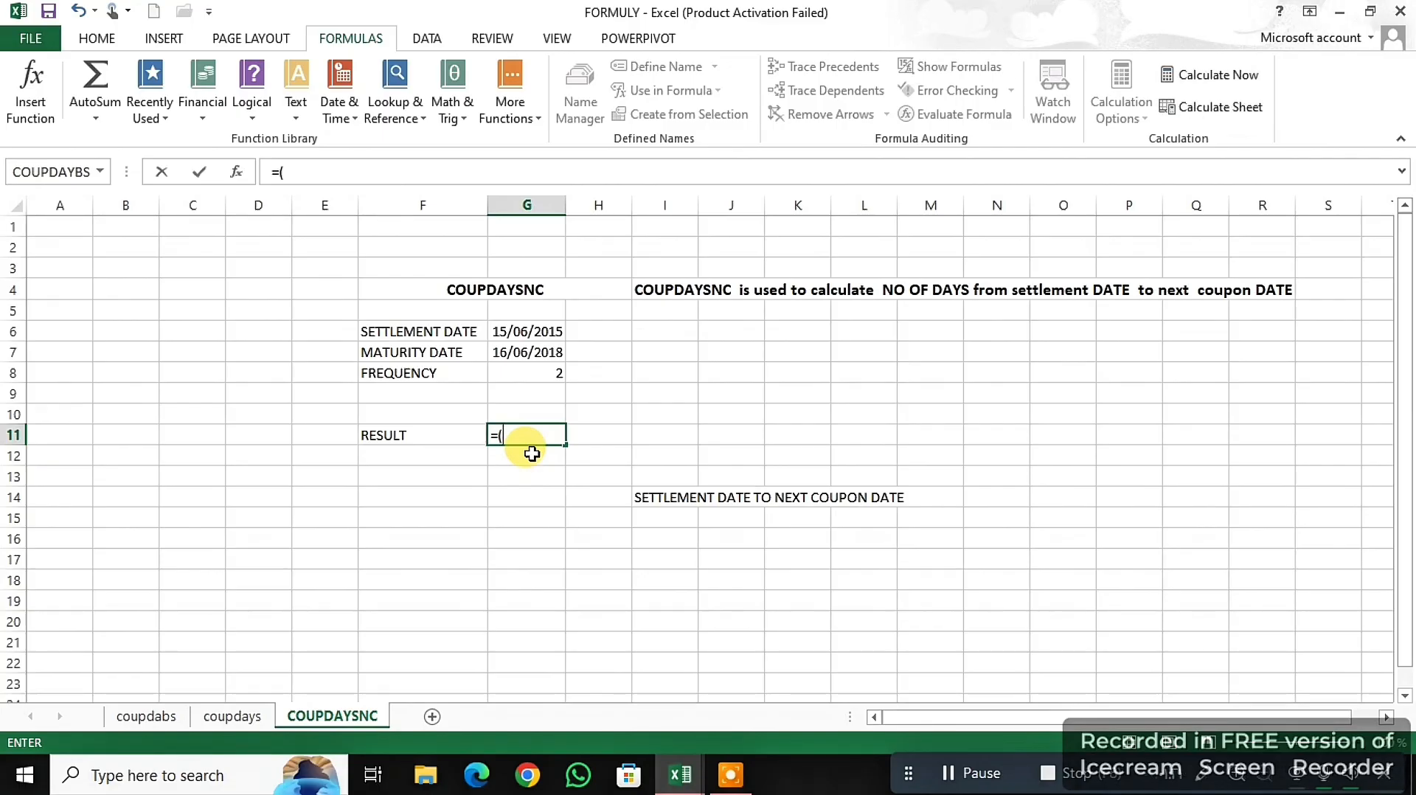
type("COU")
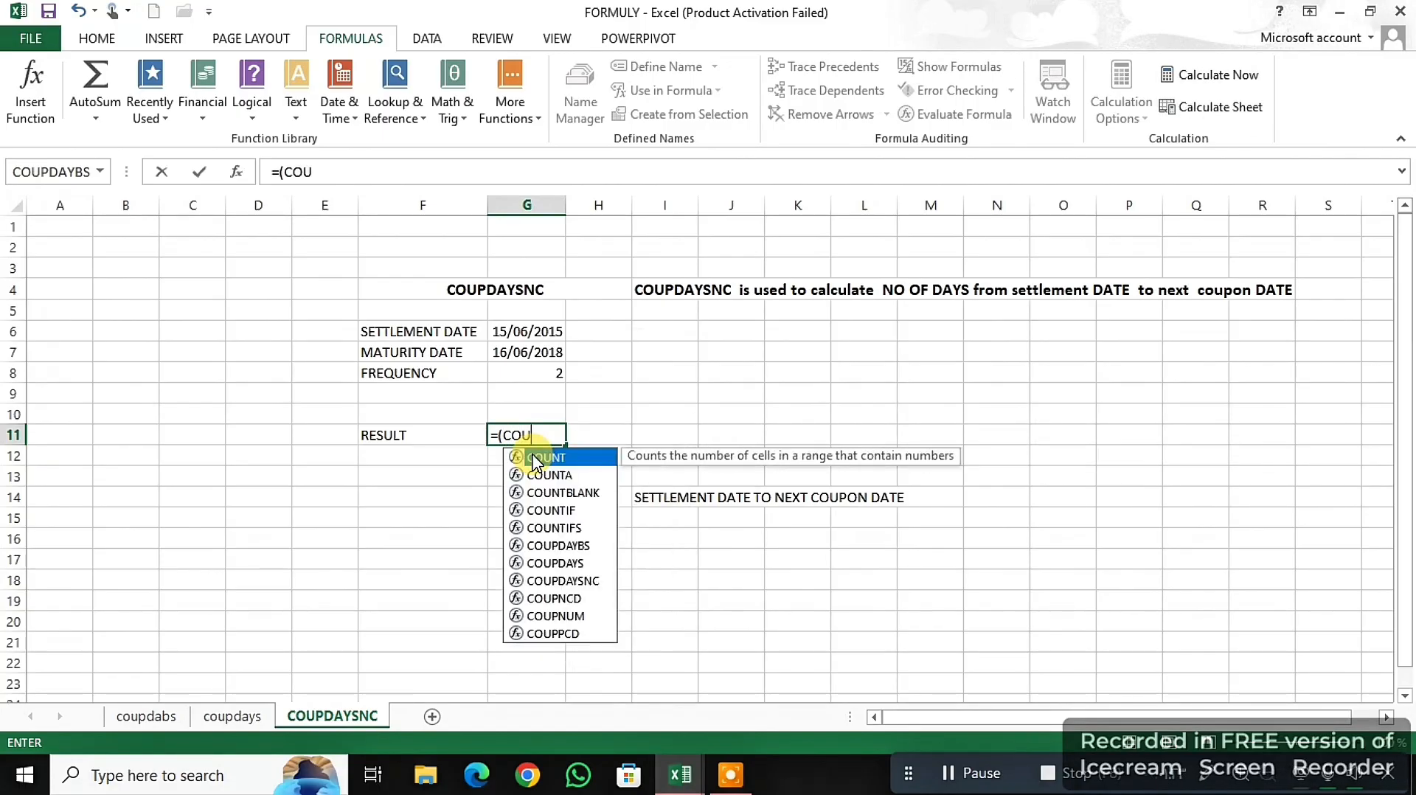
type("P")
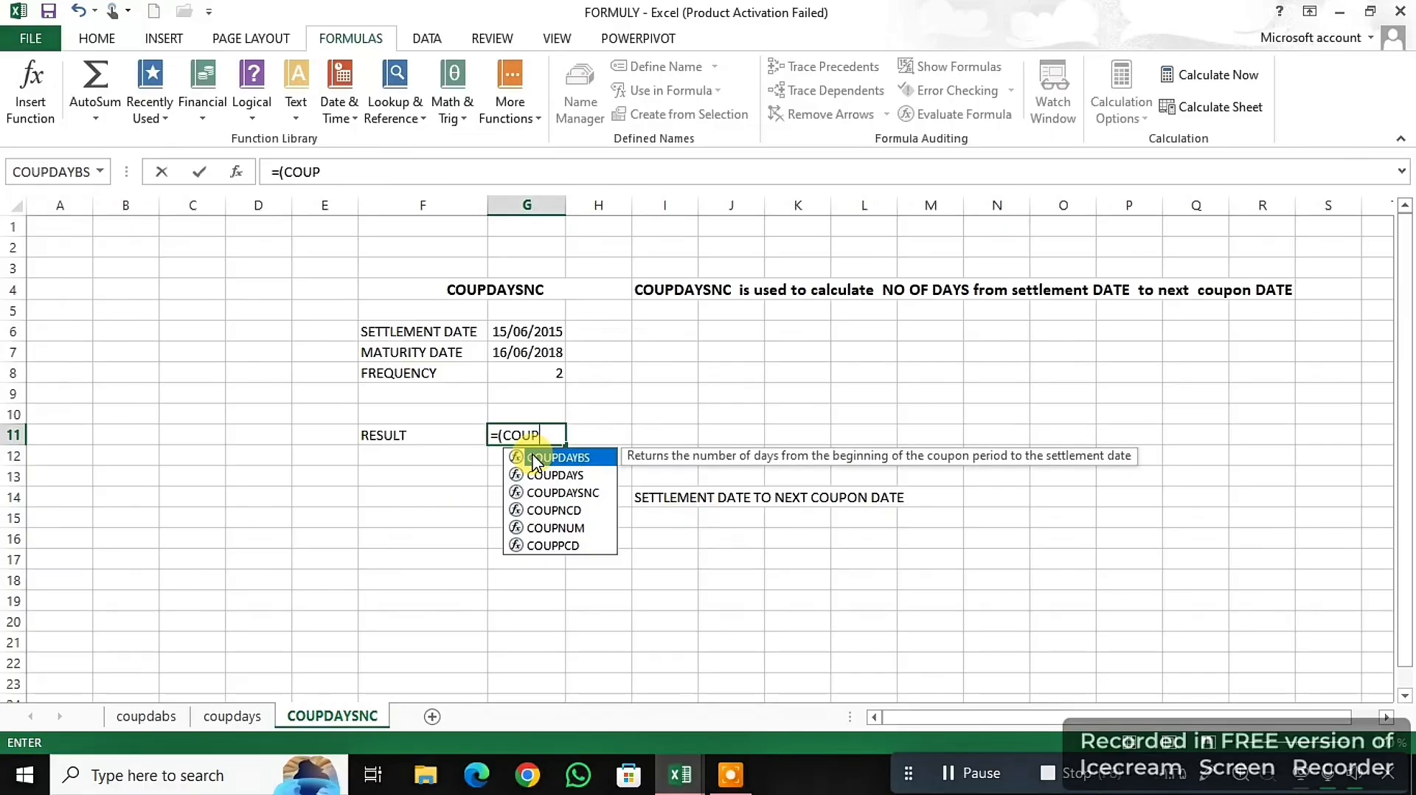
double_click(570, 493)
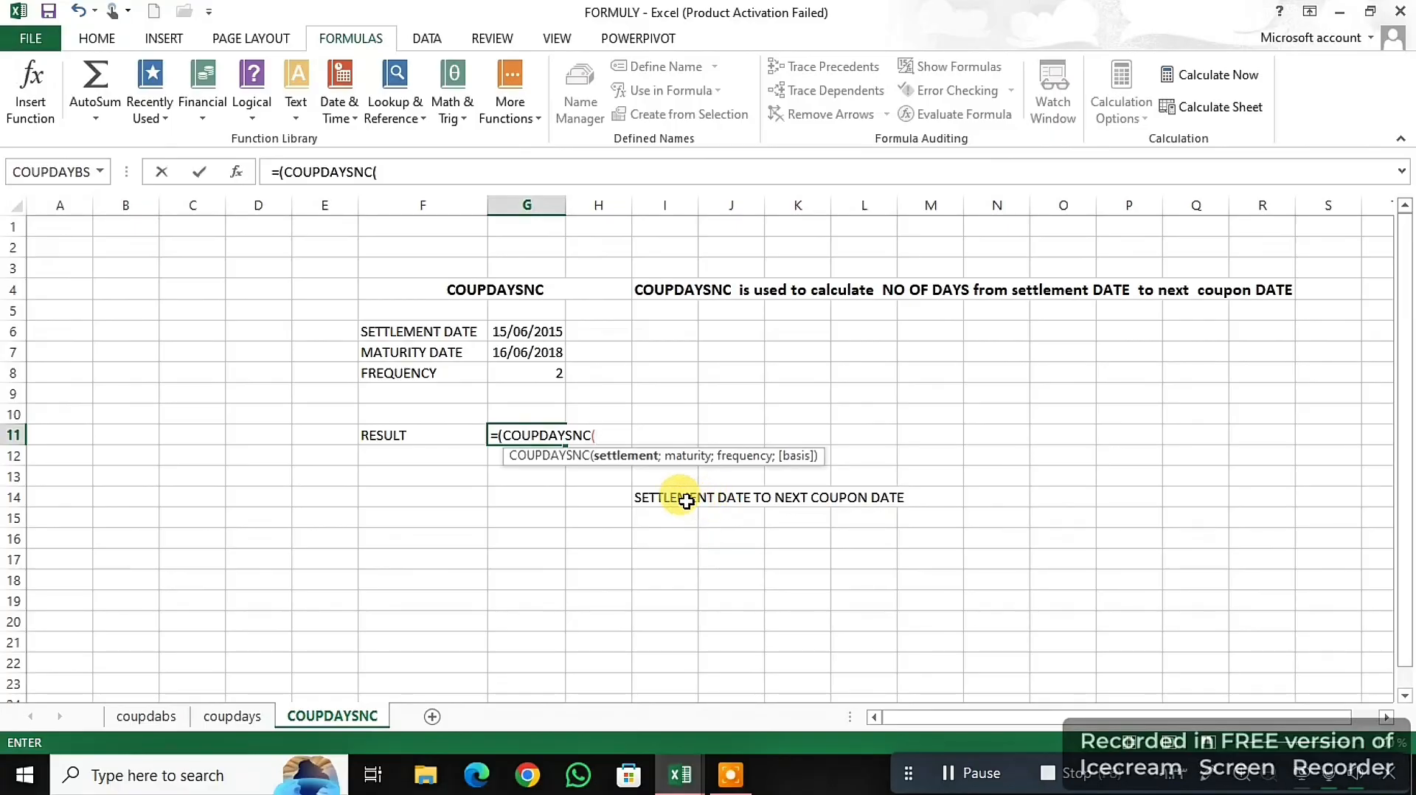
- Complete the COUPDAYSNC formula with settlement date G6, maturity date G7 and frequency G8, enter it with the suggested correction, and reselect G11
left_click(509, 327)
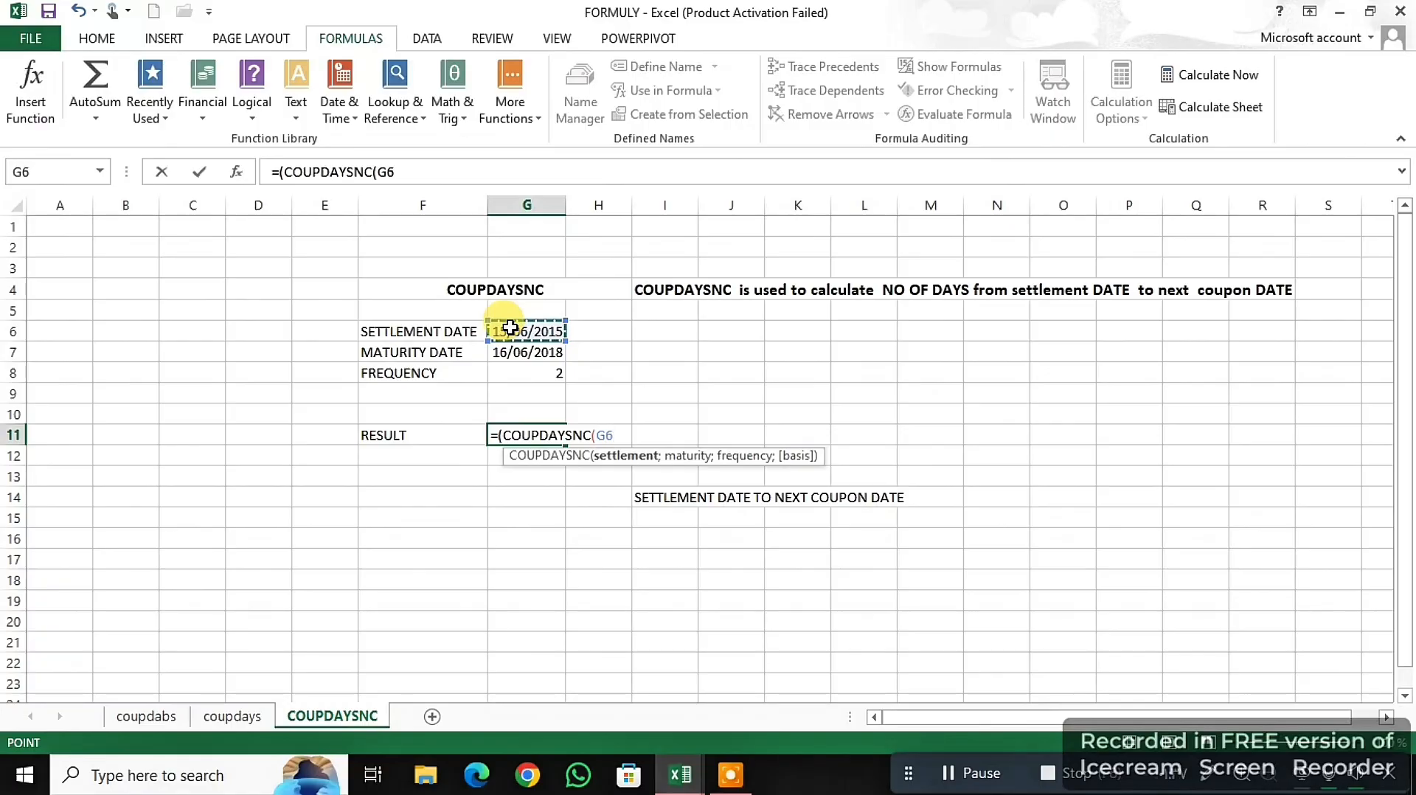
type(";")
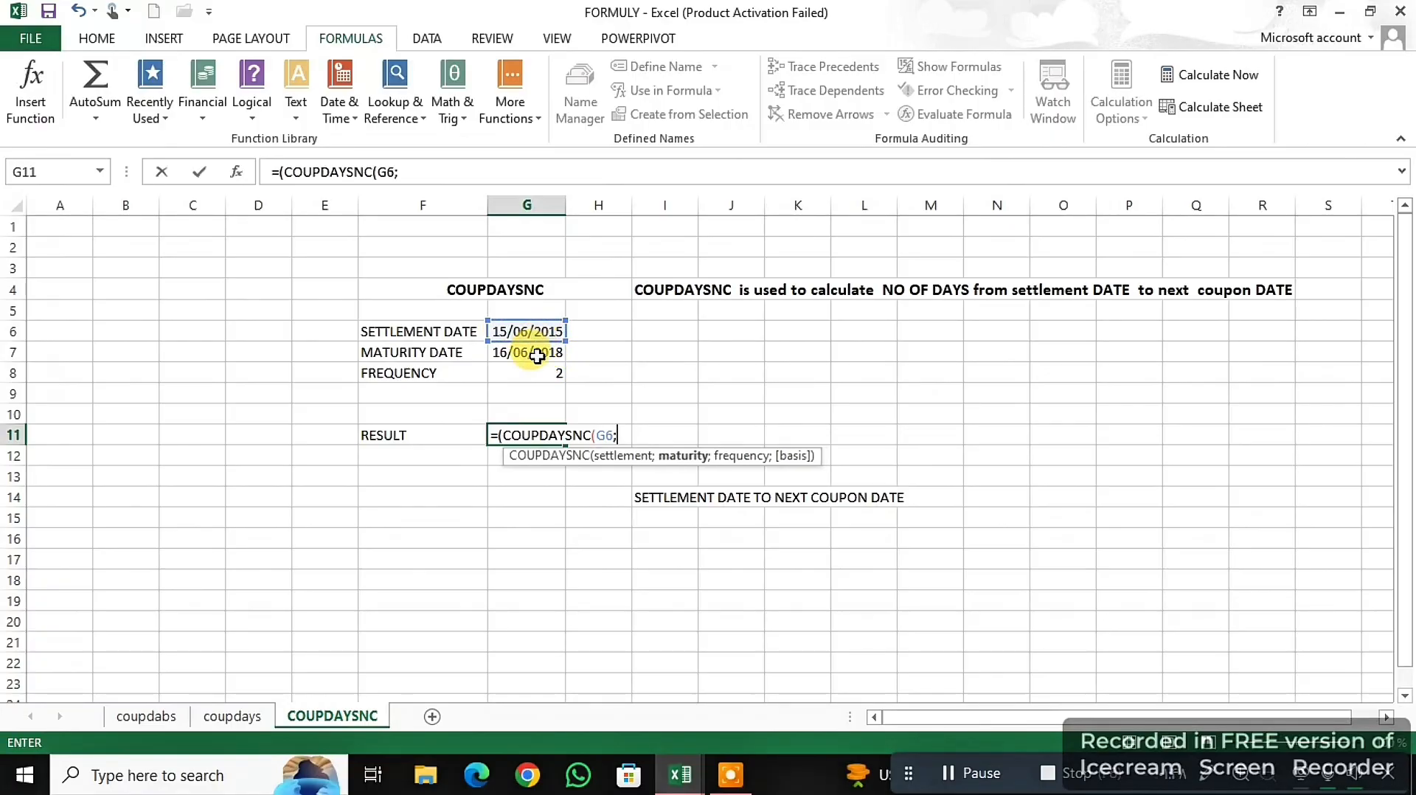
left_click(537, 355)
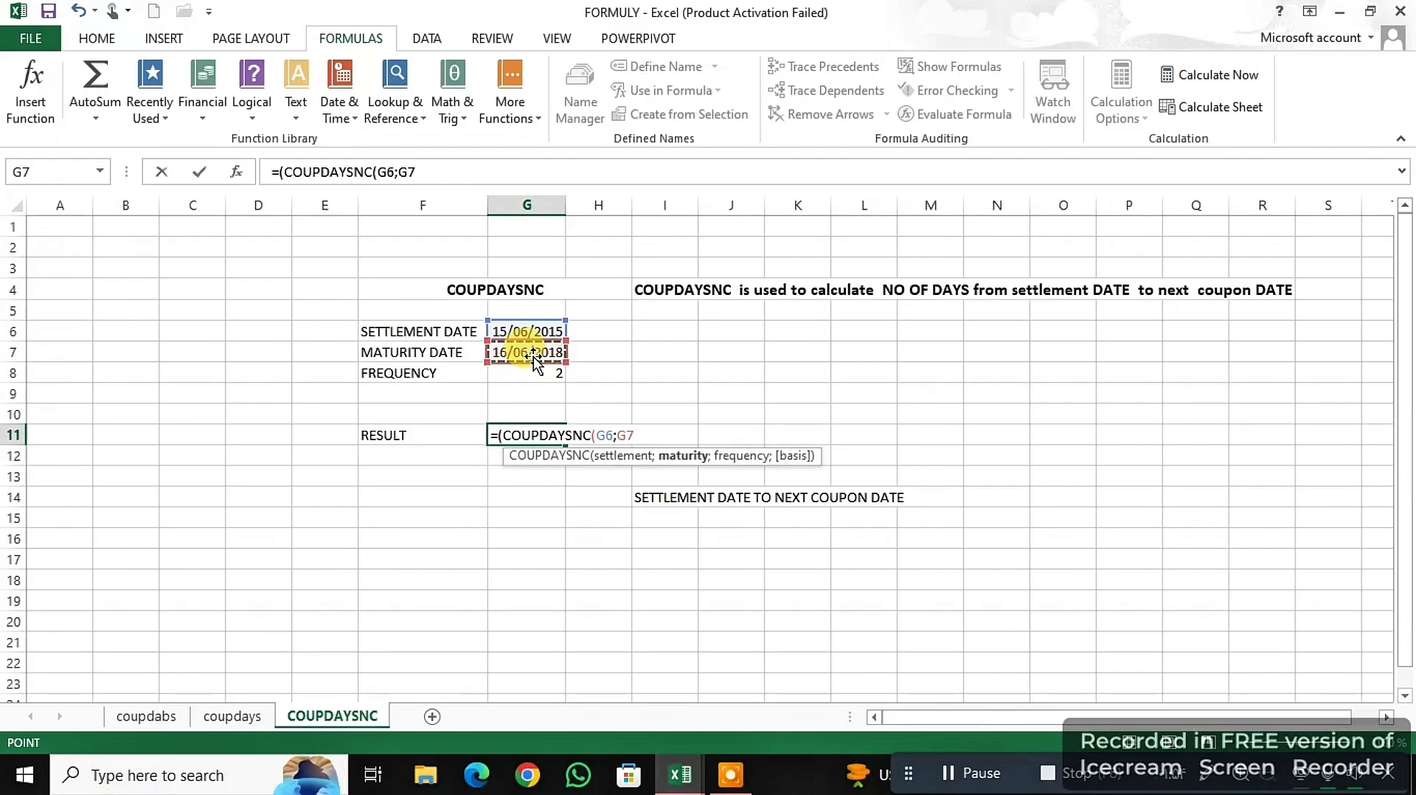
type(";")
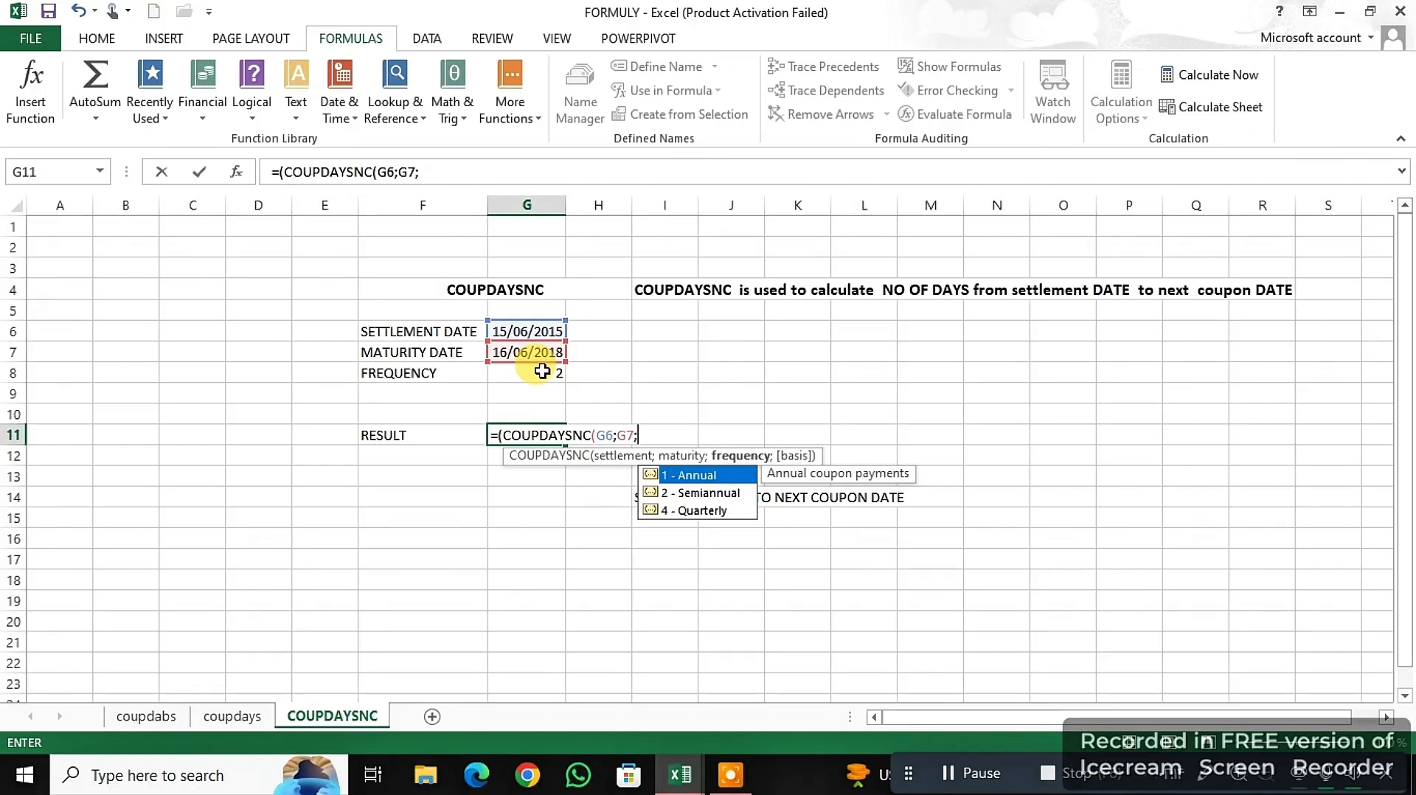
left_click(542, 368)
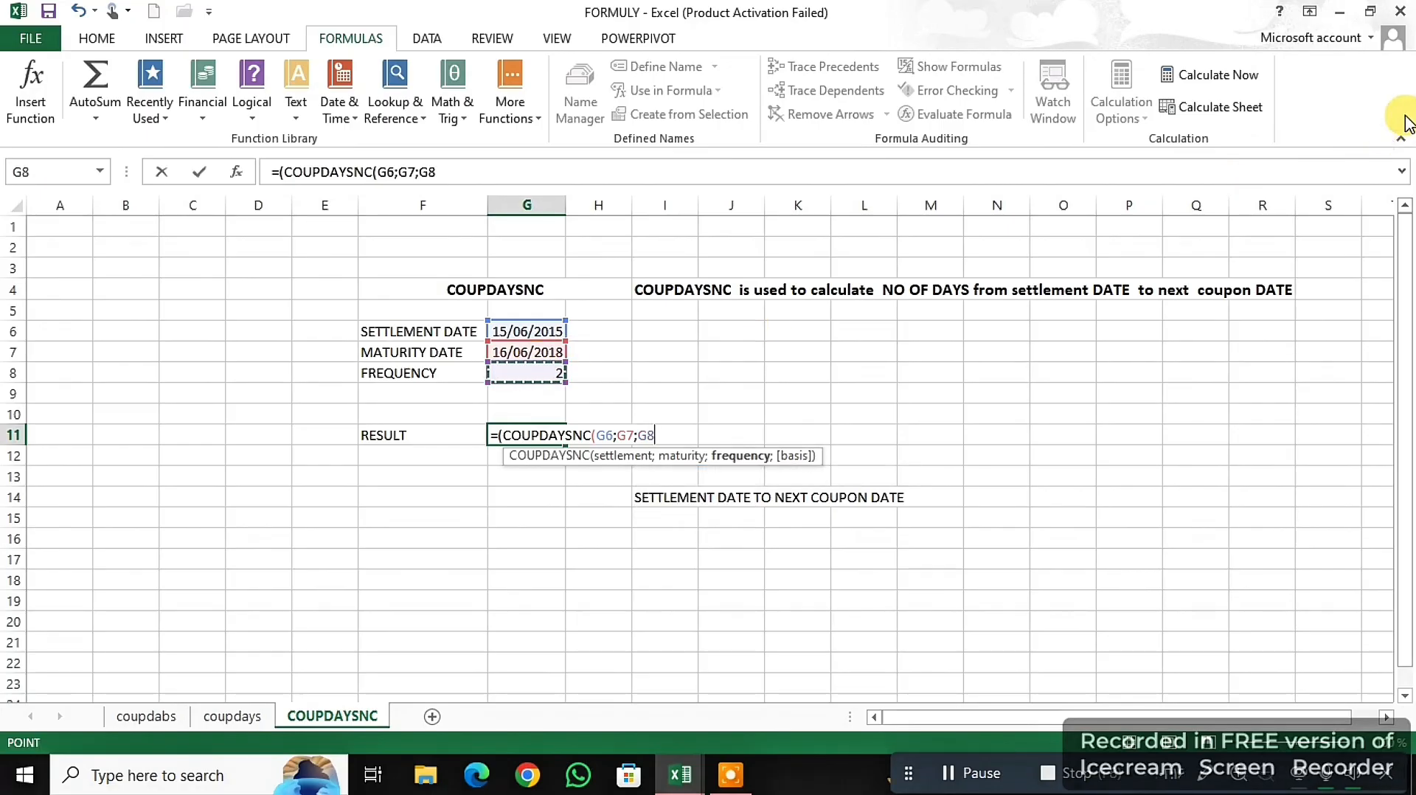
type(")")
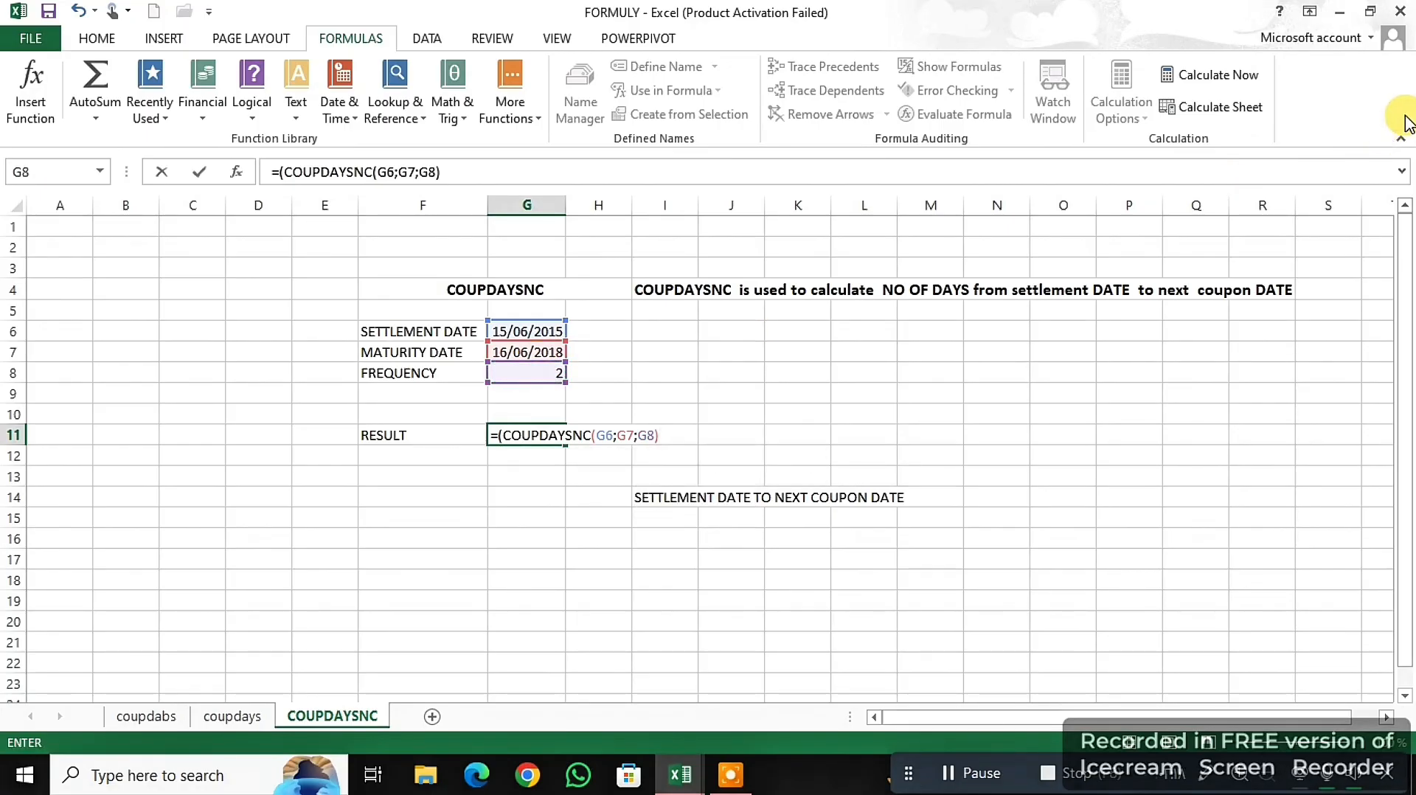
key("Return")
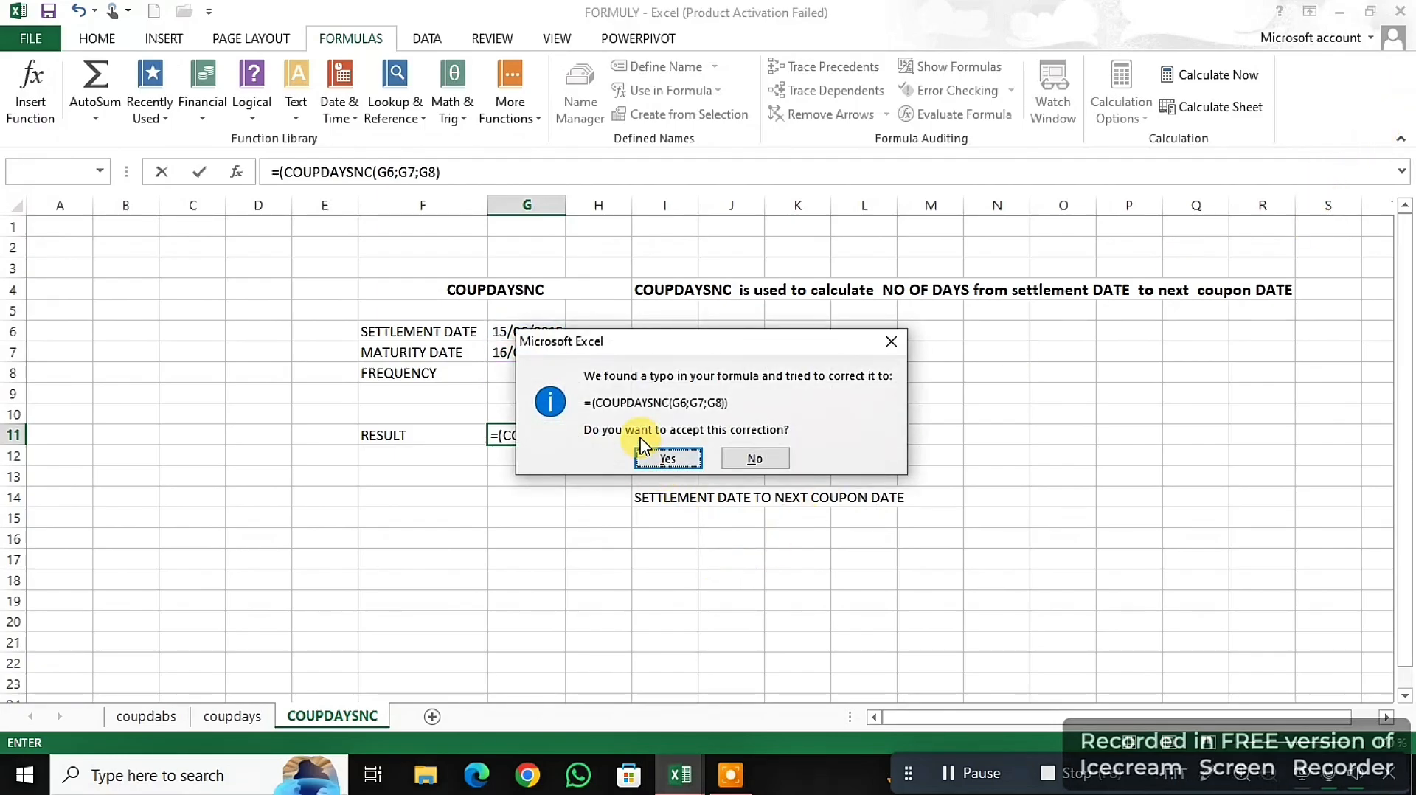
left_click(645, 458)
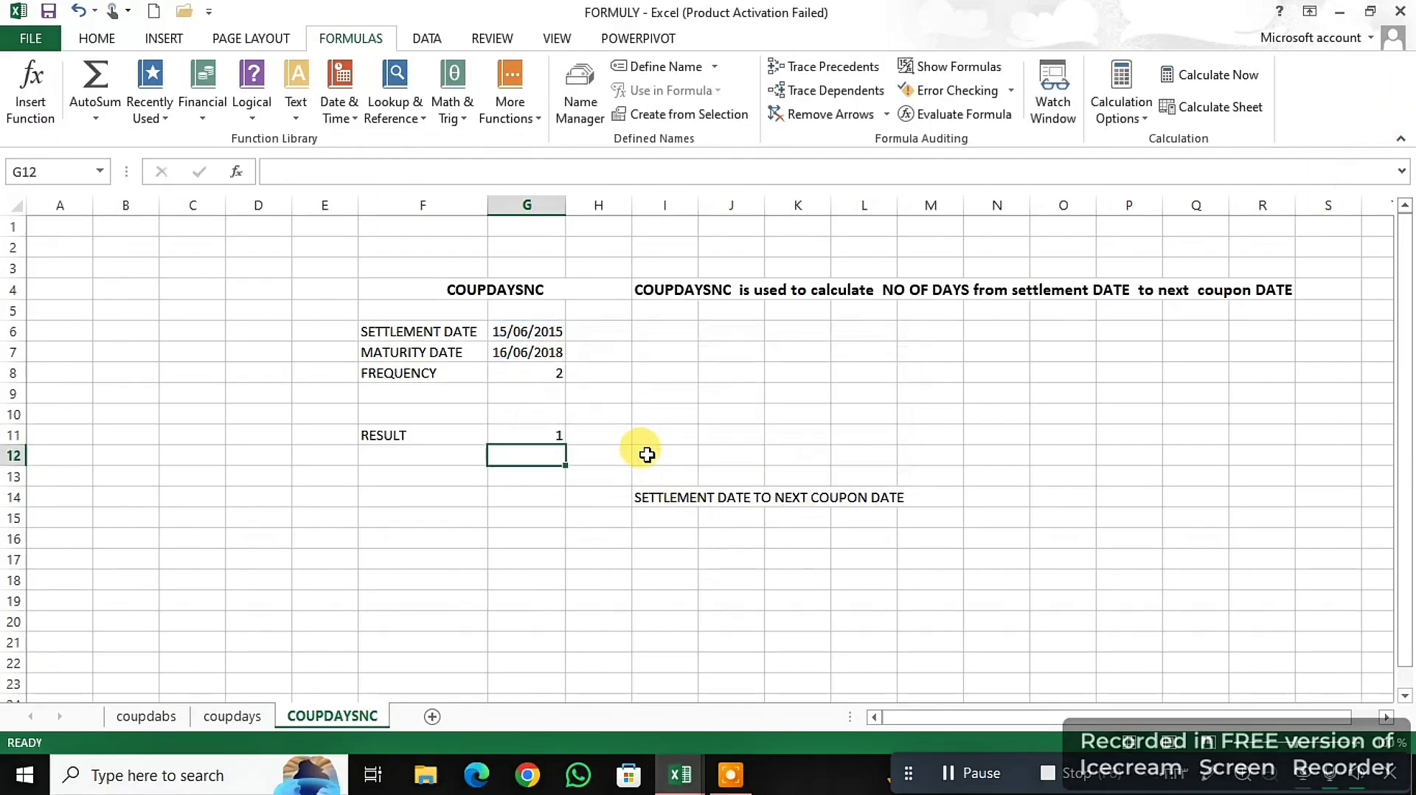
left_click(544, 432)
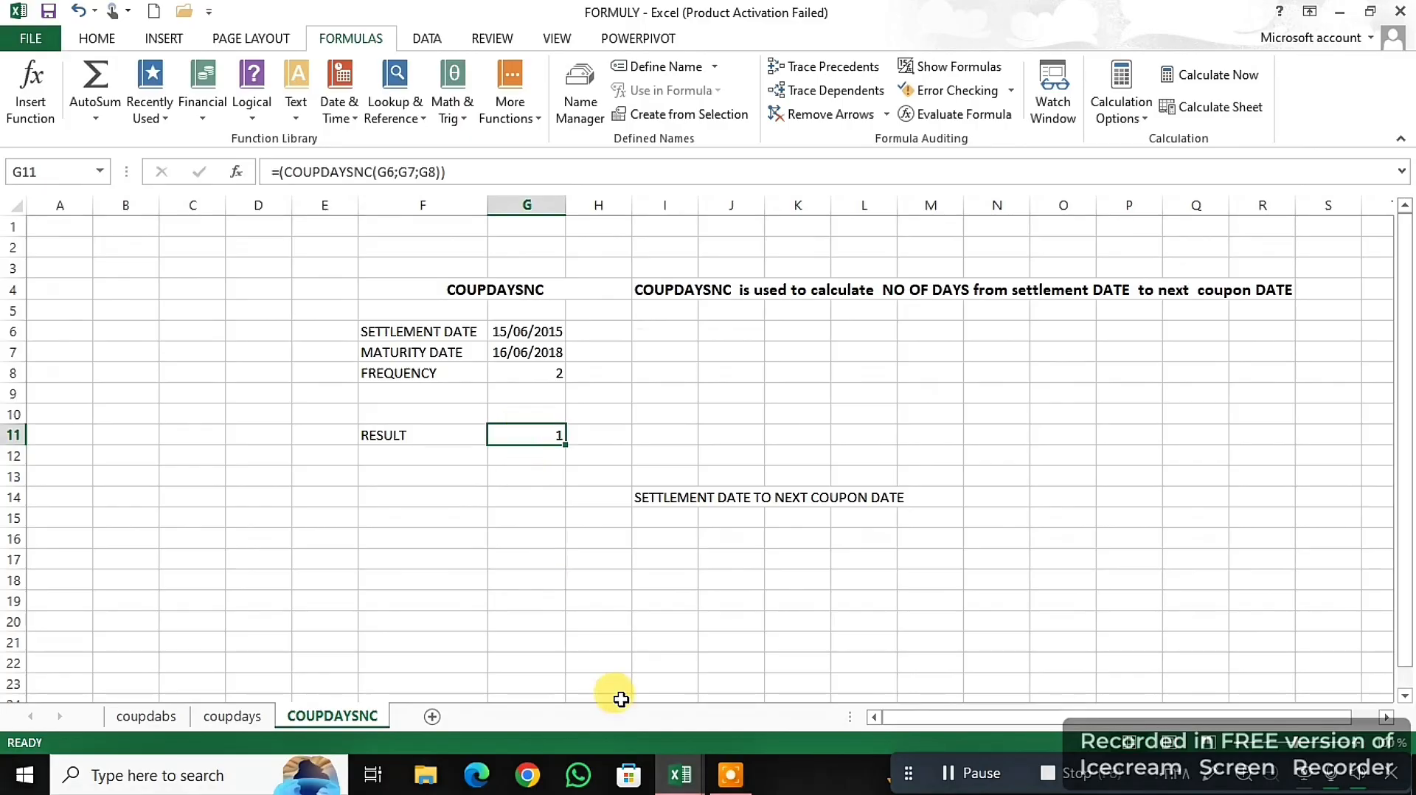
left_click(968, 775)
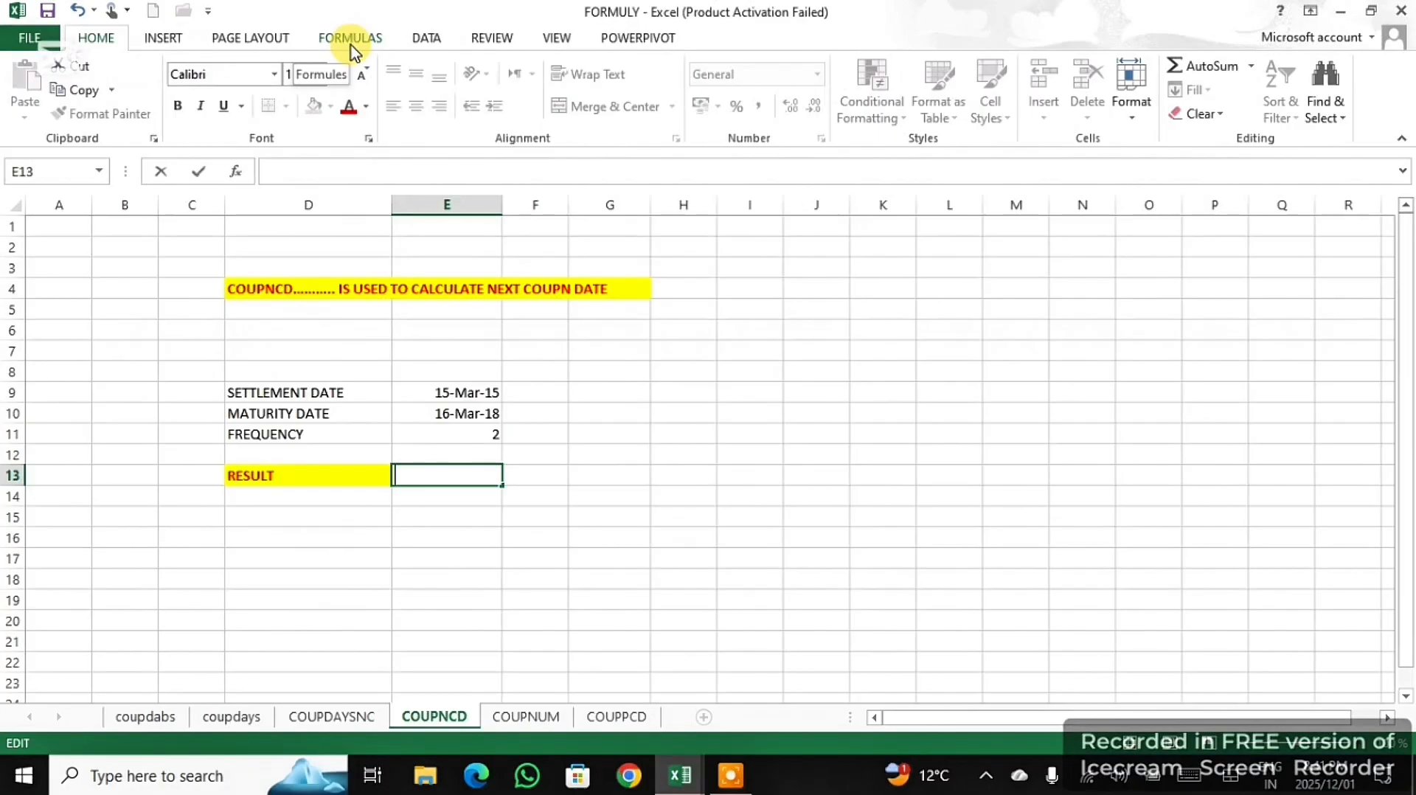
- Look through the list of financial functions for COUPNCD and dismiss the list
left_click(349, 41)
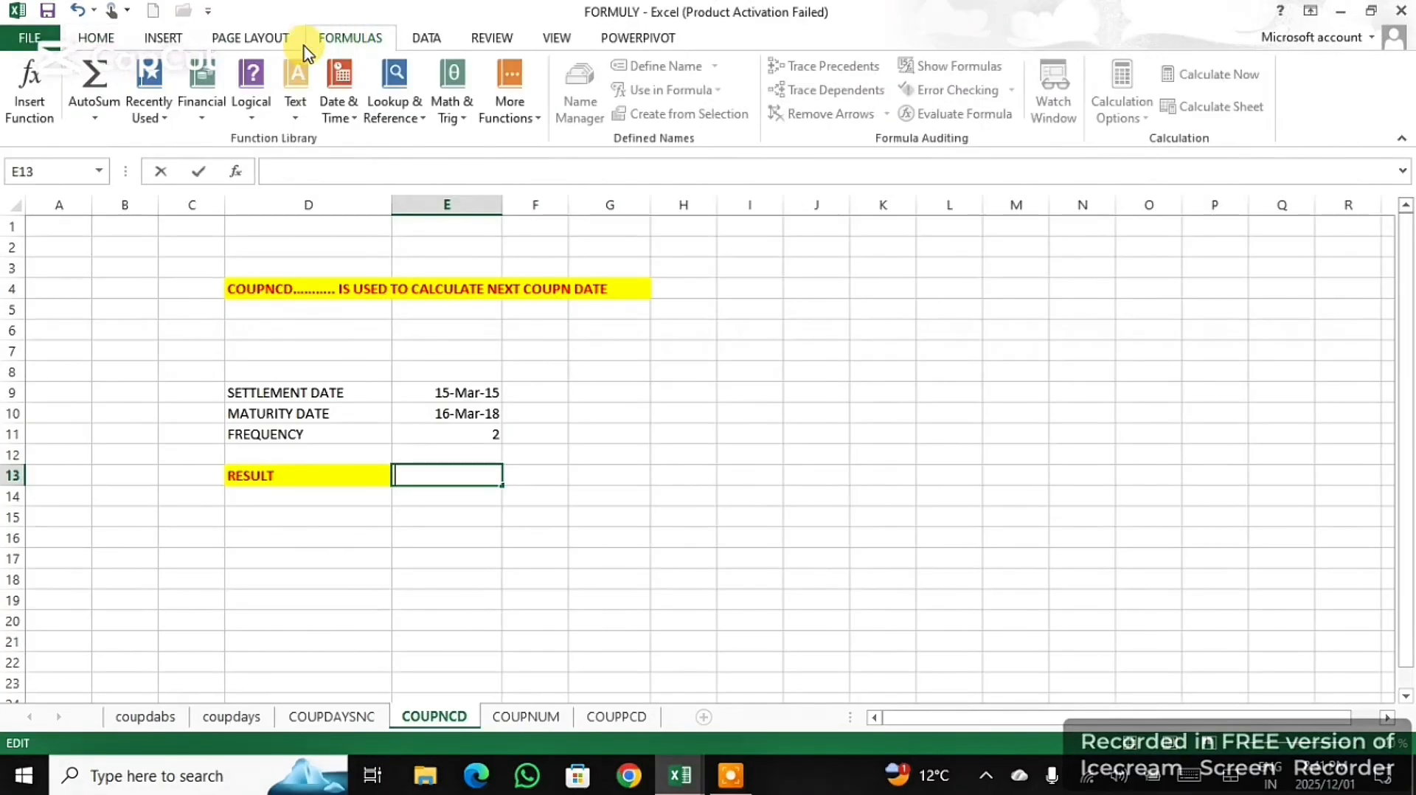
left_click(196, 120)
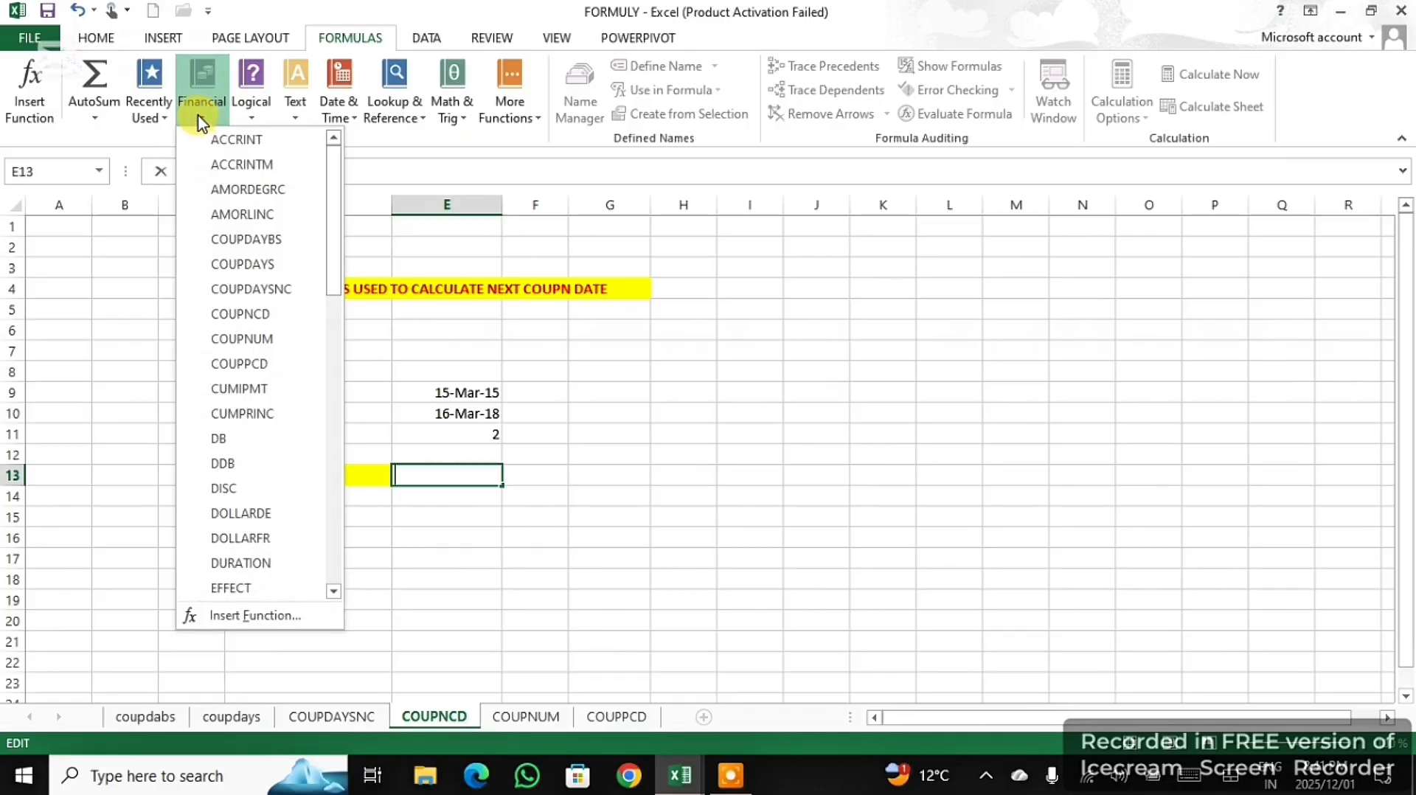
left_click(714, 314)
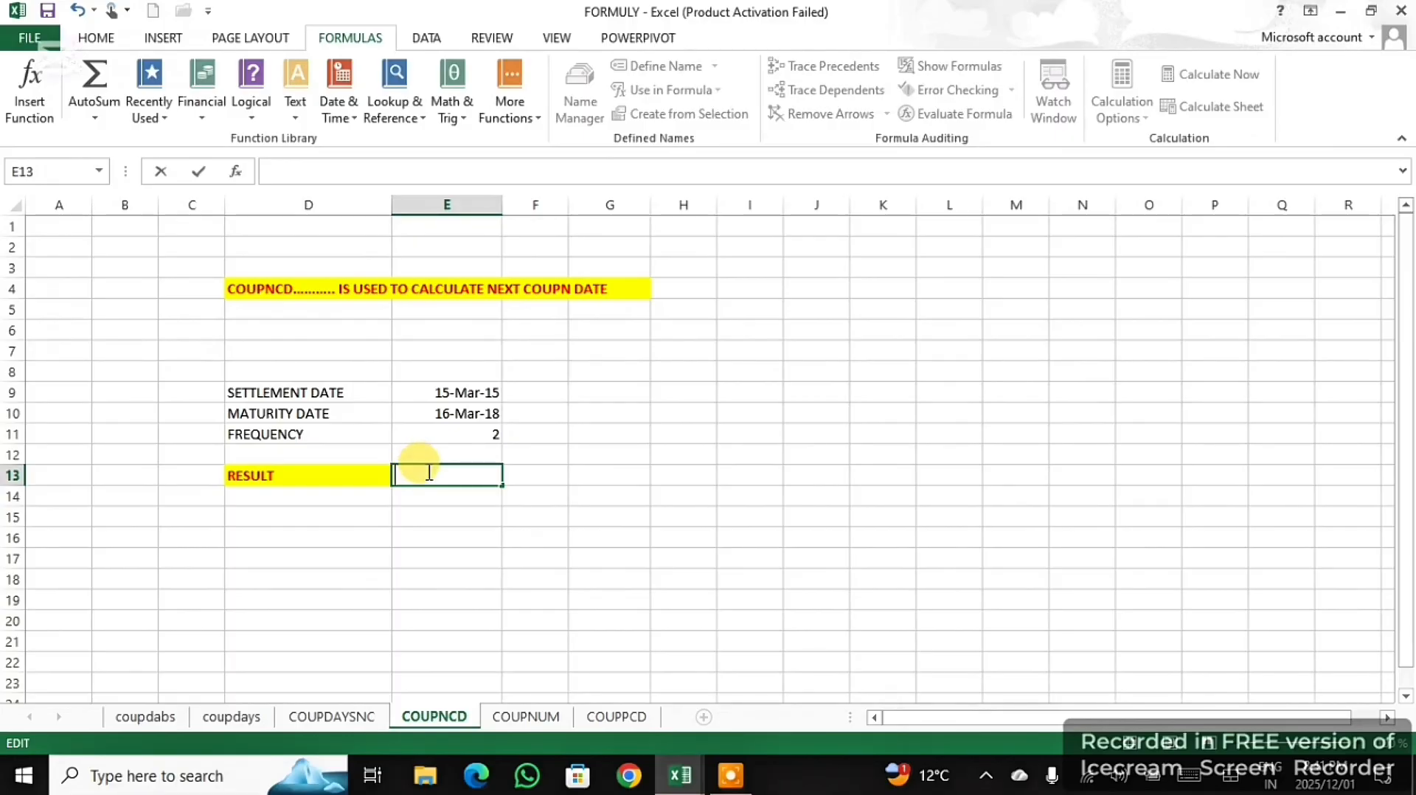
- Start a formula with the COUPNCD function in E13, beside the RESULT label
type("=")
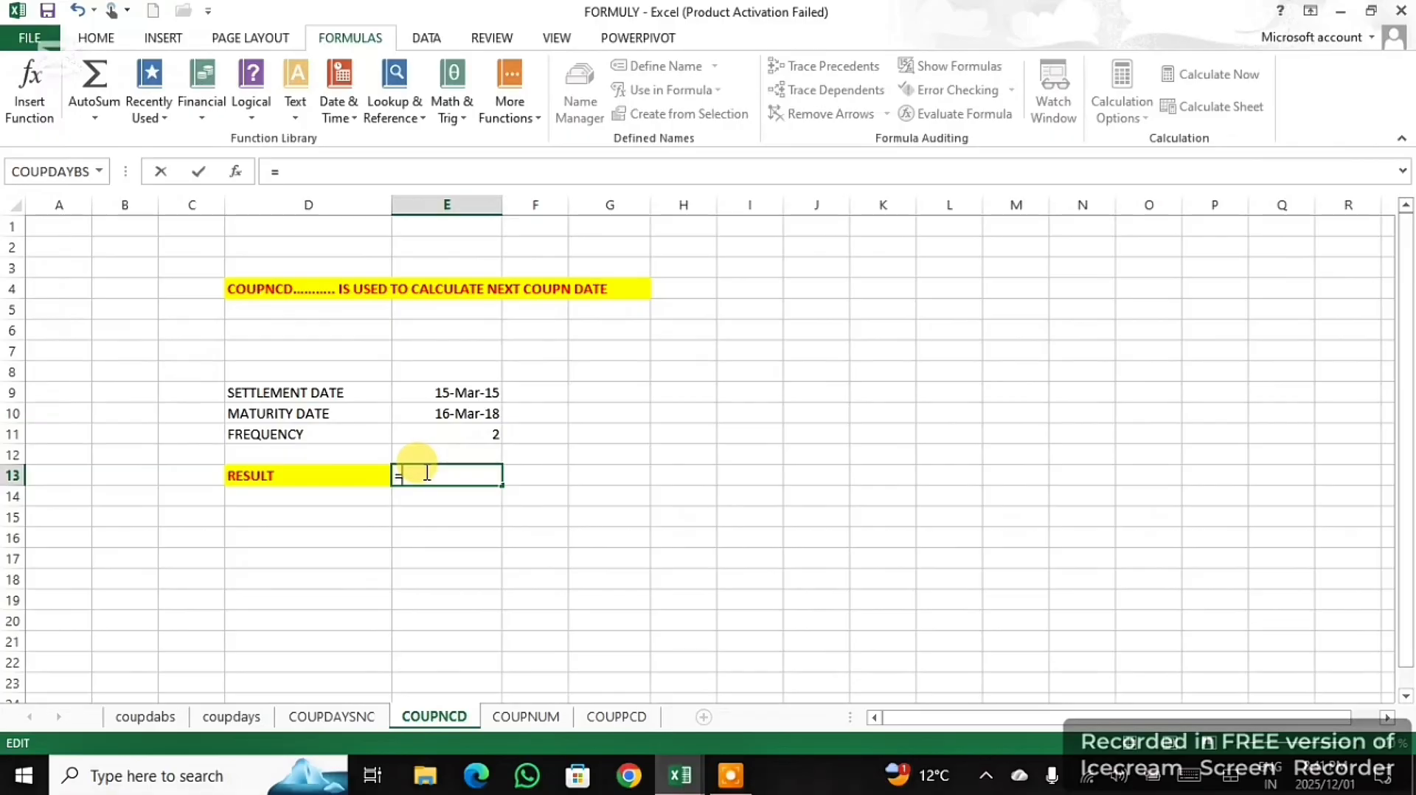
type("(")
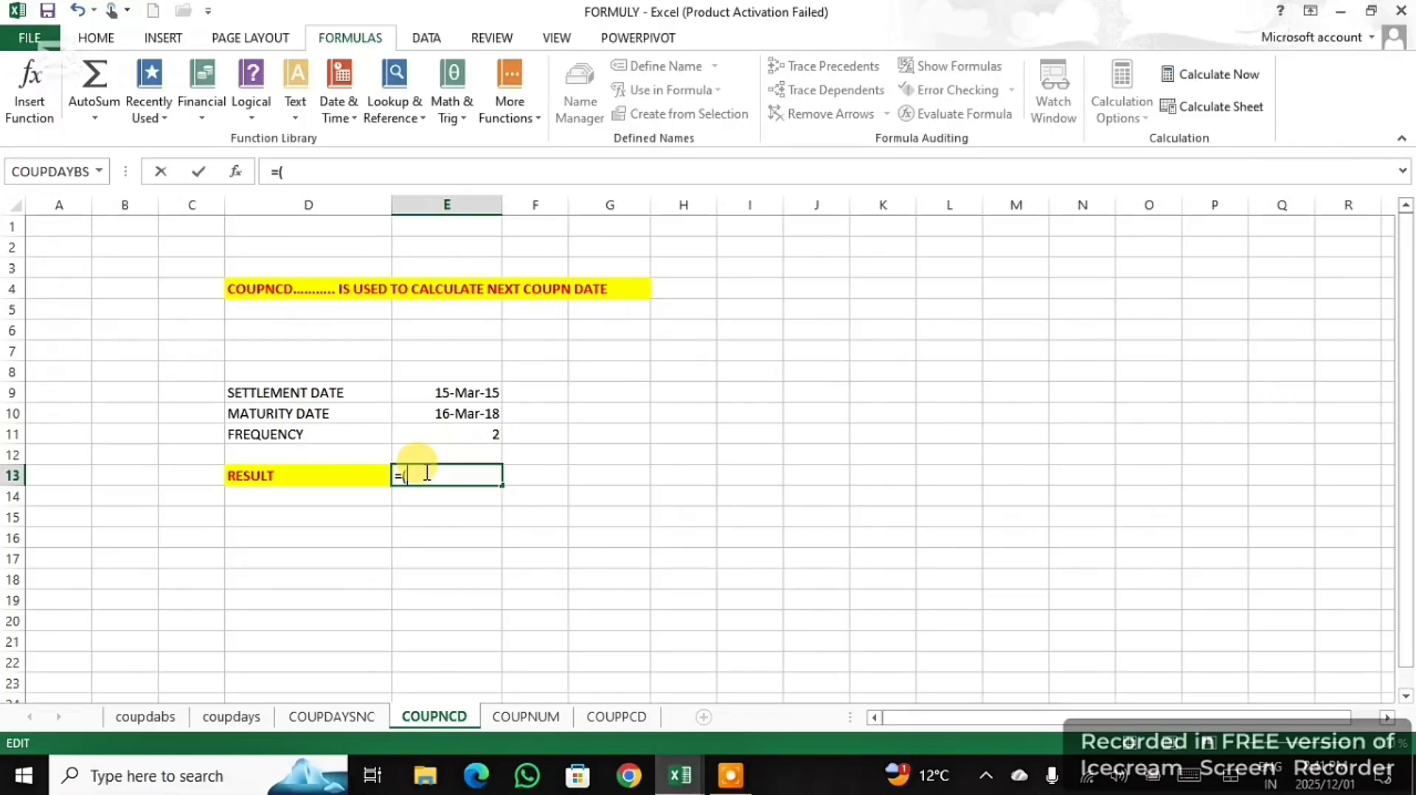
type("COUP")
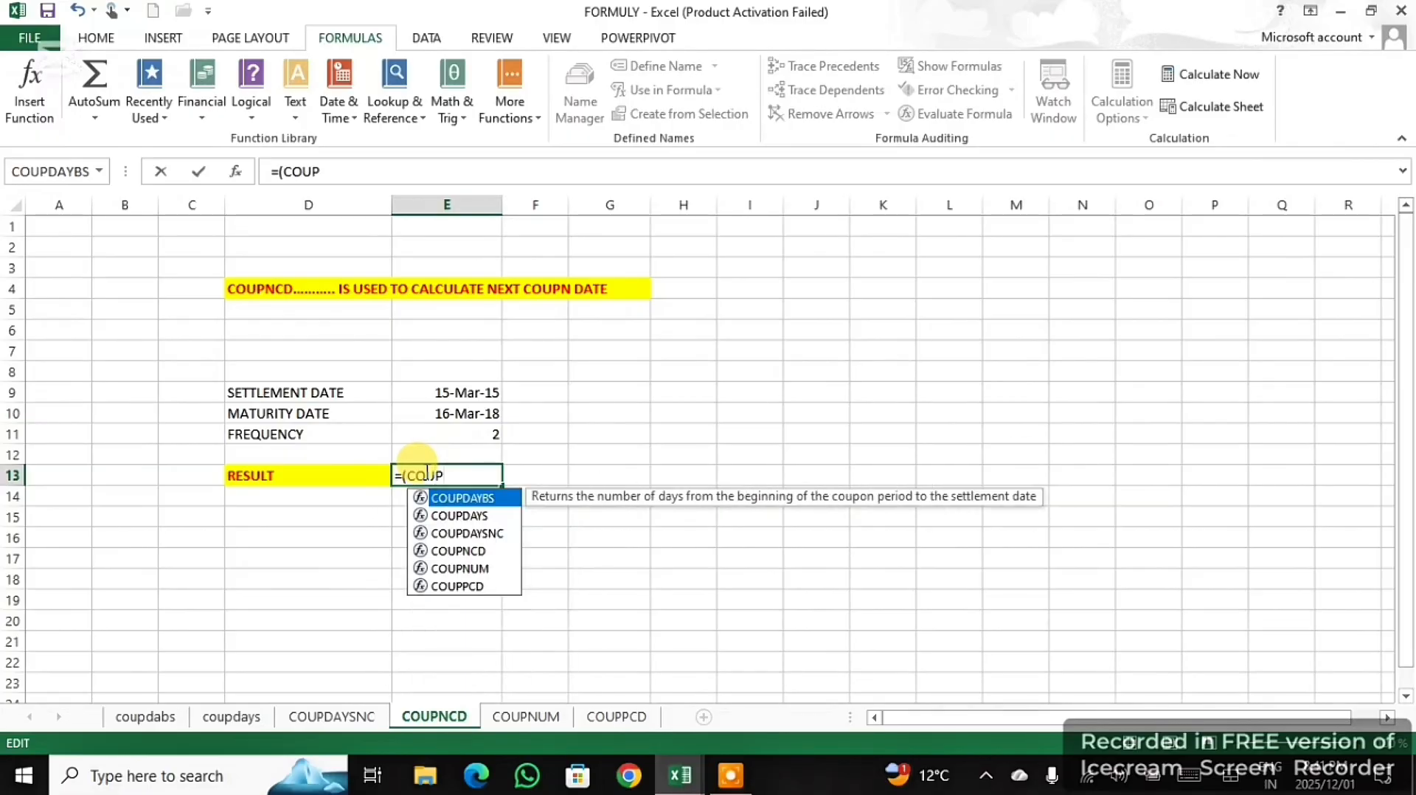
type("NC")
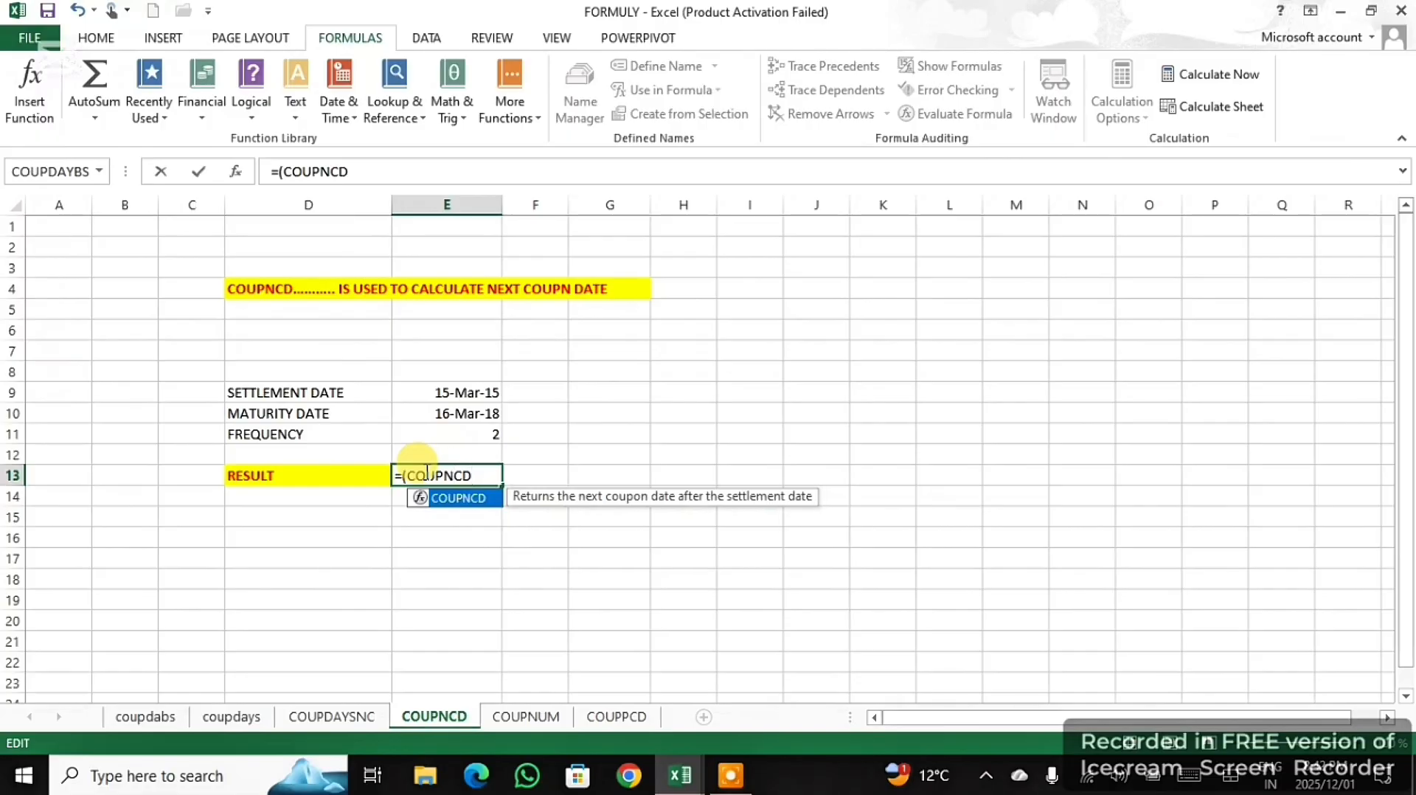
type("D")
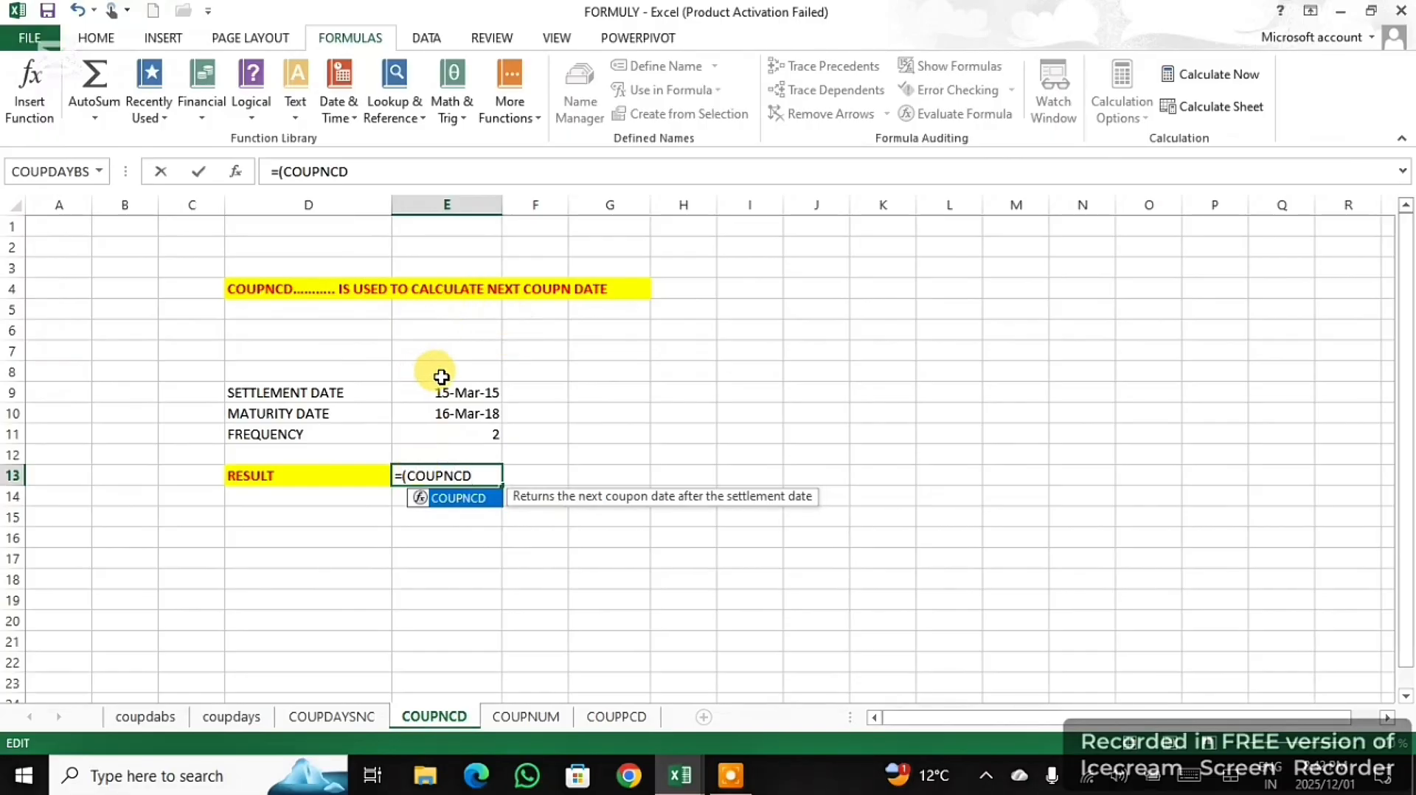
type("(")
- Complete the COUPNCD formula in E14 with settlement date E9, maturity date E10 and frequency E11, enter it with the suggested correction, and reselect E14
mouse_move(906, 738)
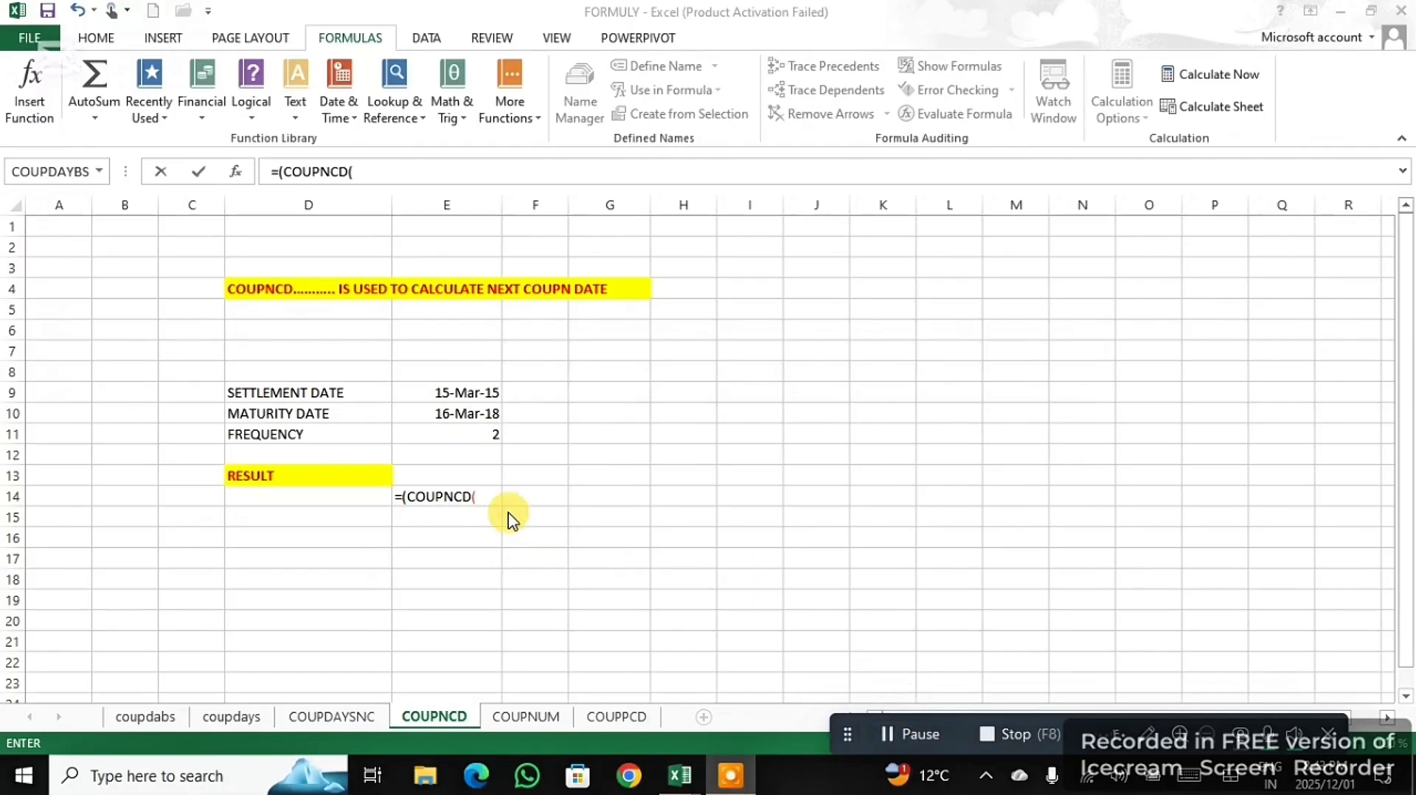
left_click(477, 491)
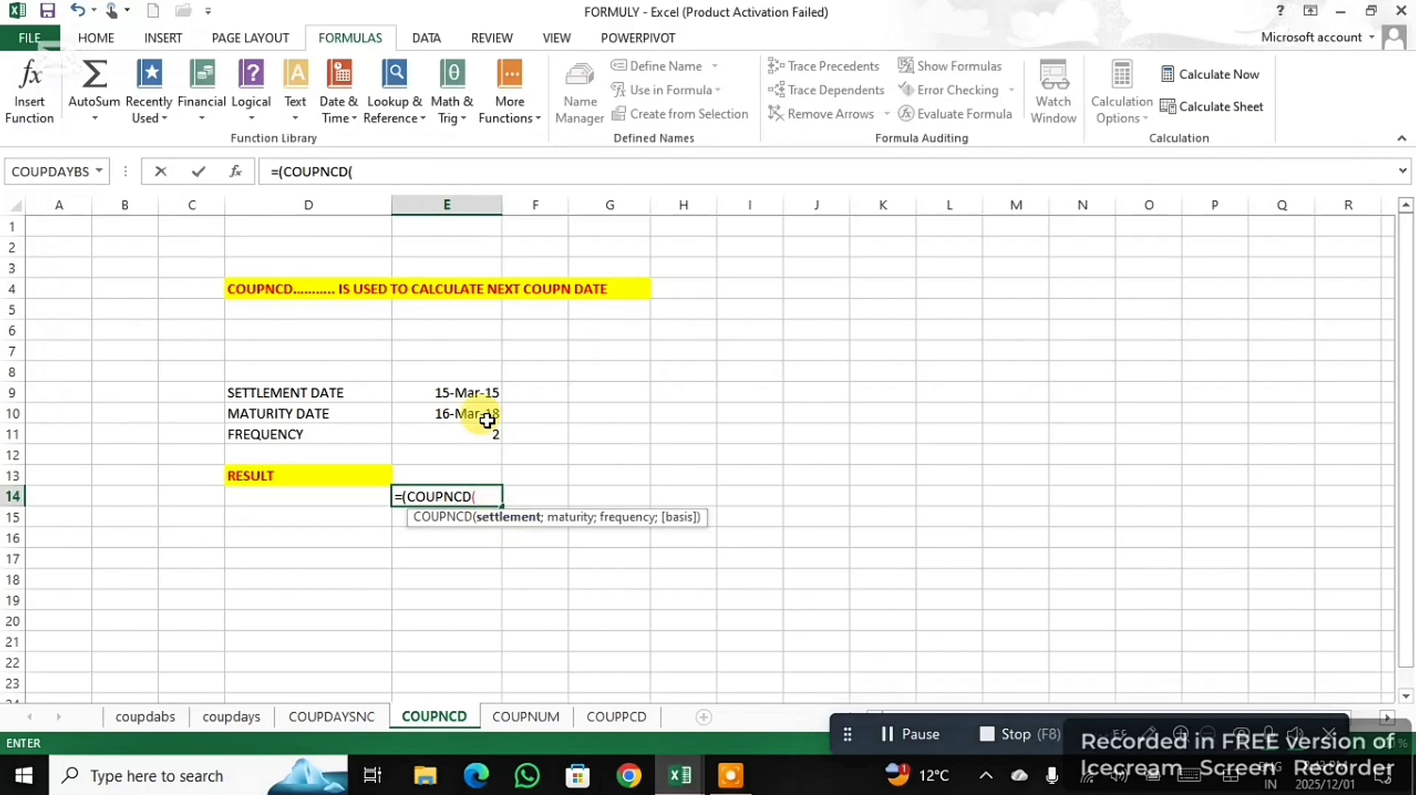
left_click(478, 396)
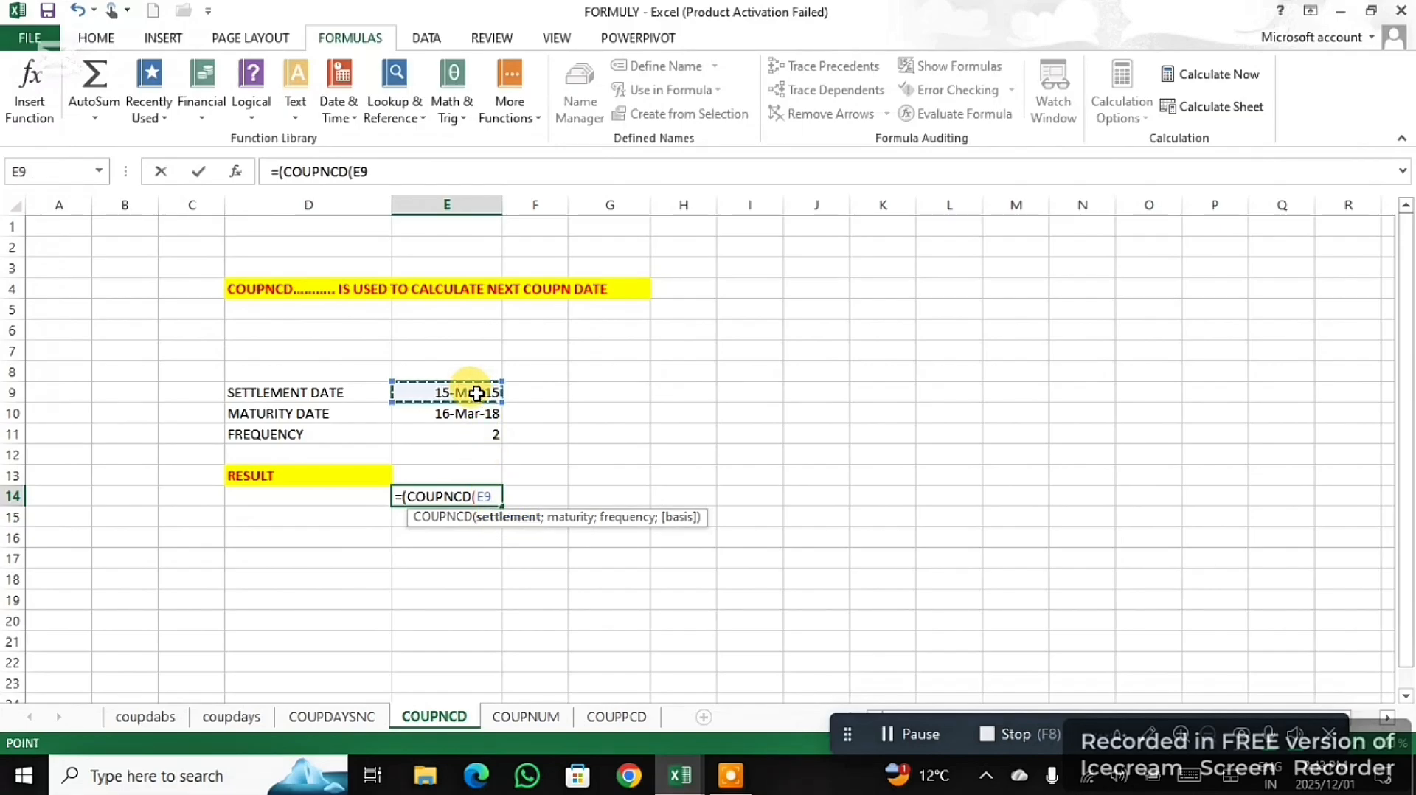
type(";")
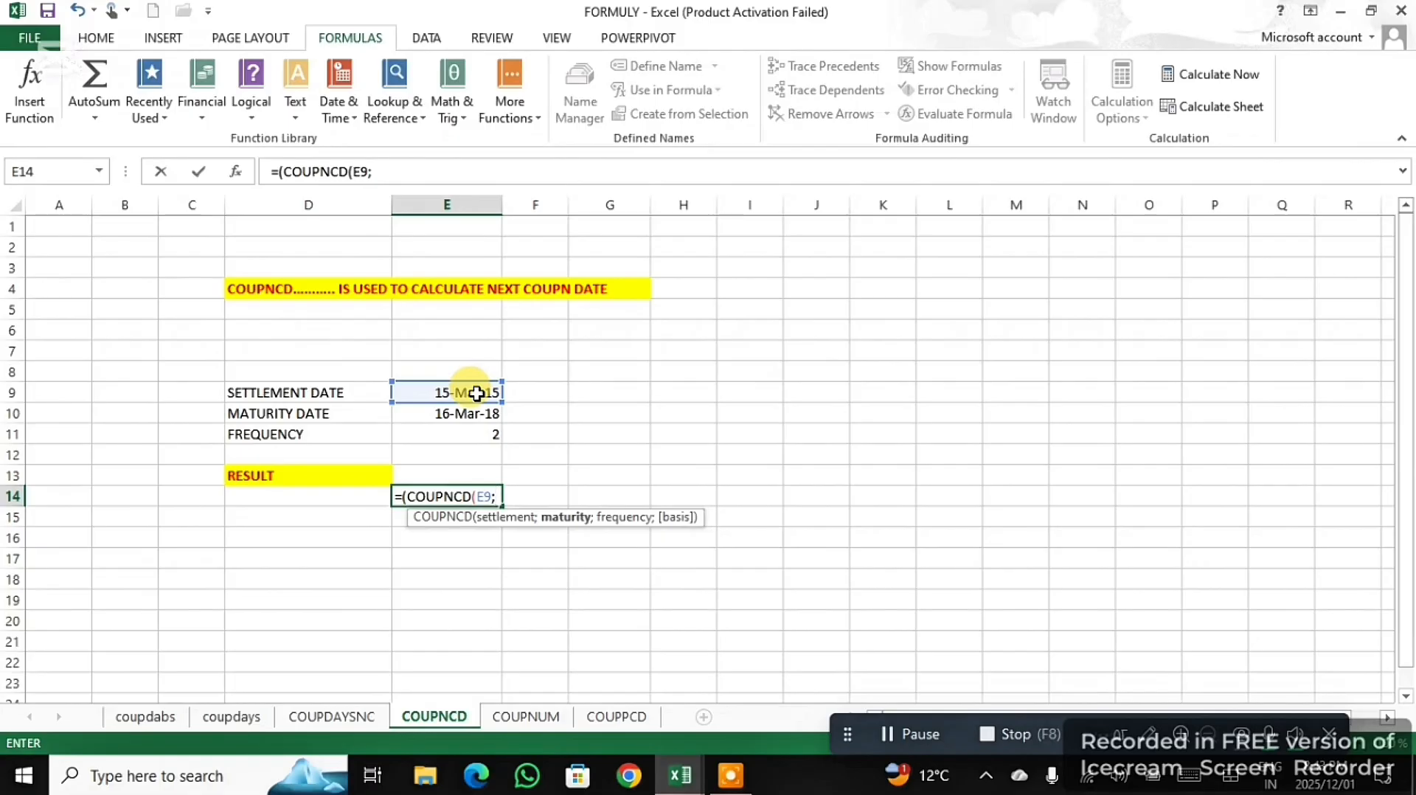
left_click(453, 415)
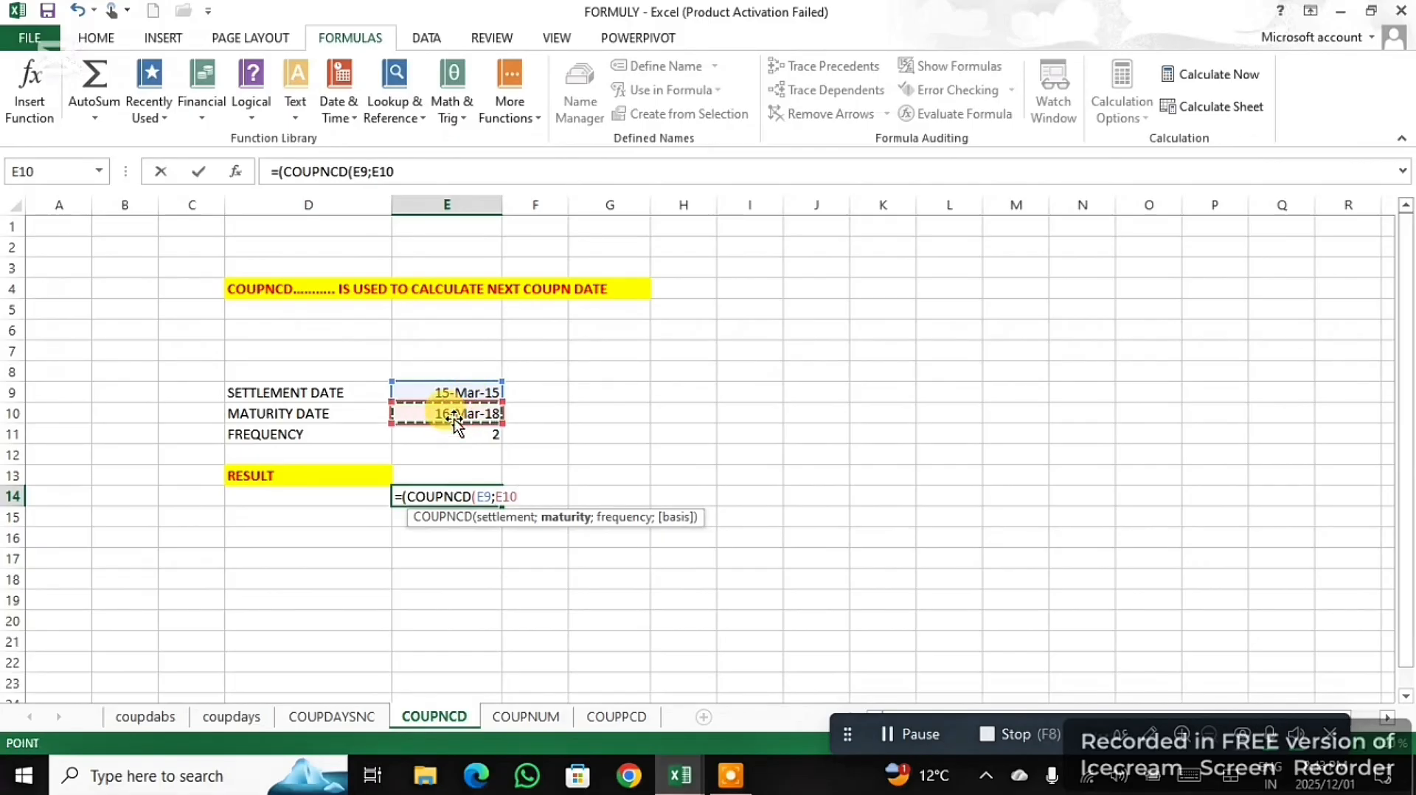
type(";")
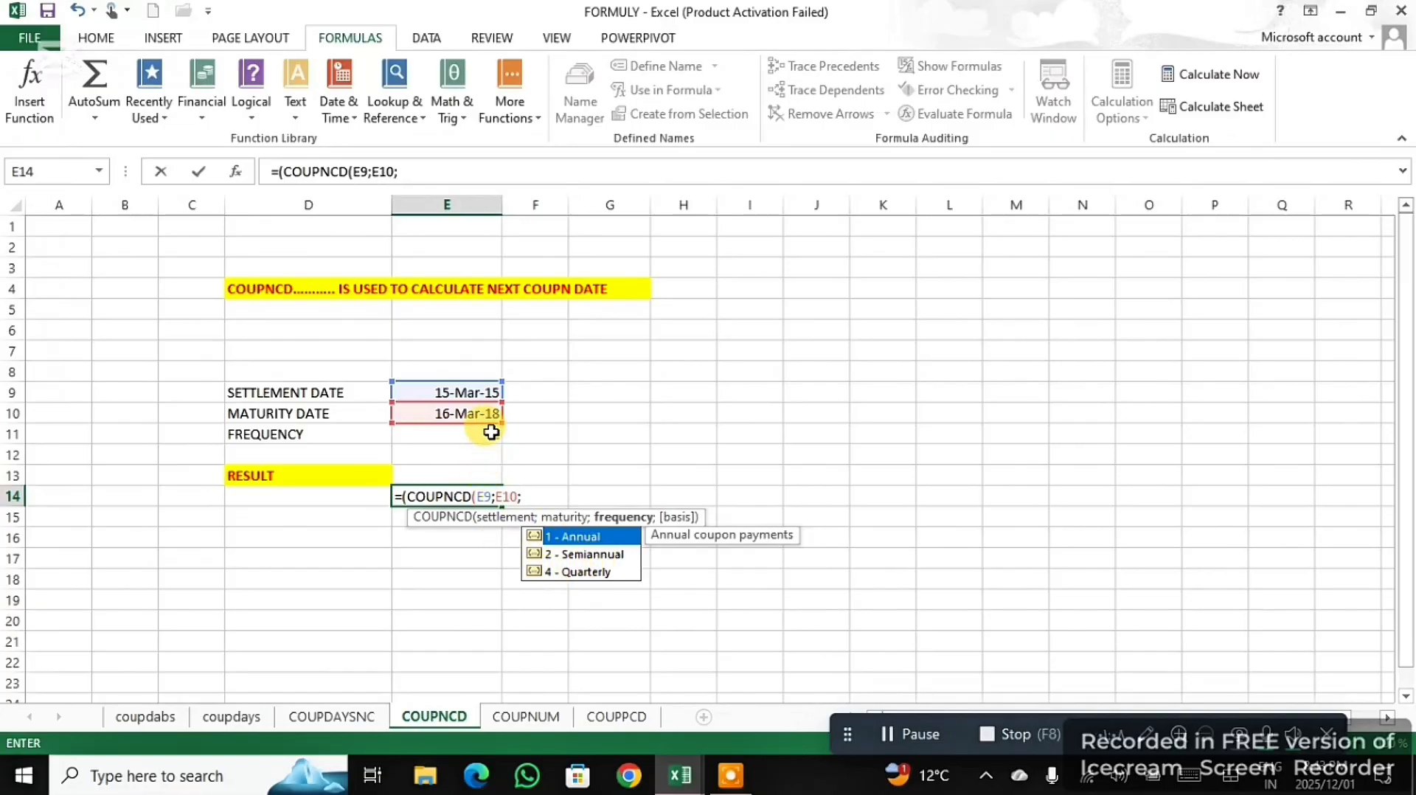
left_click(491, 433)
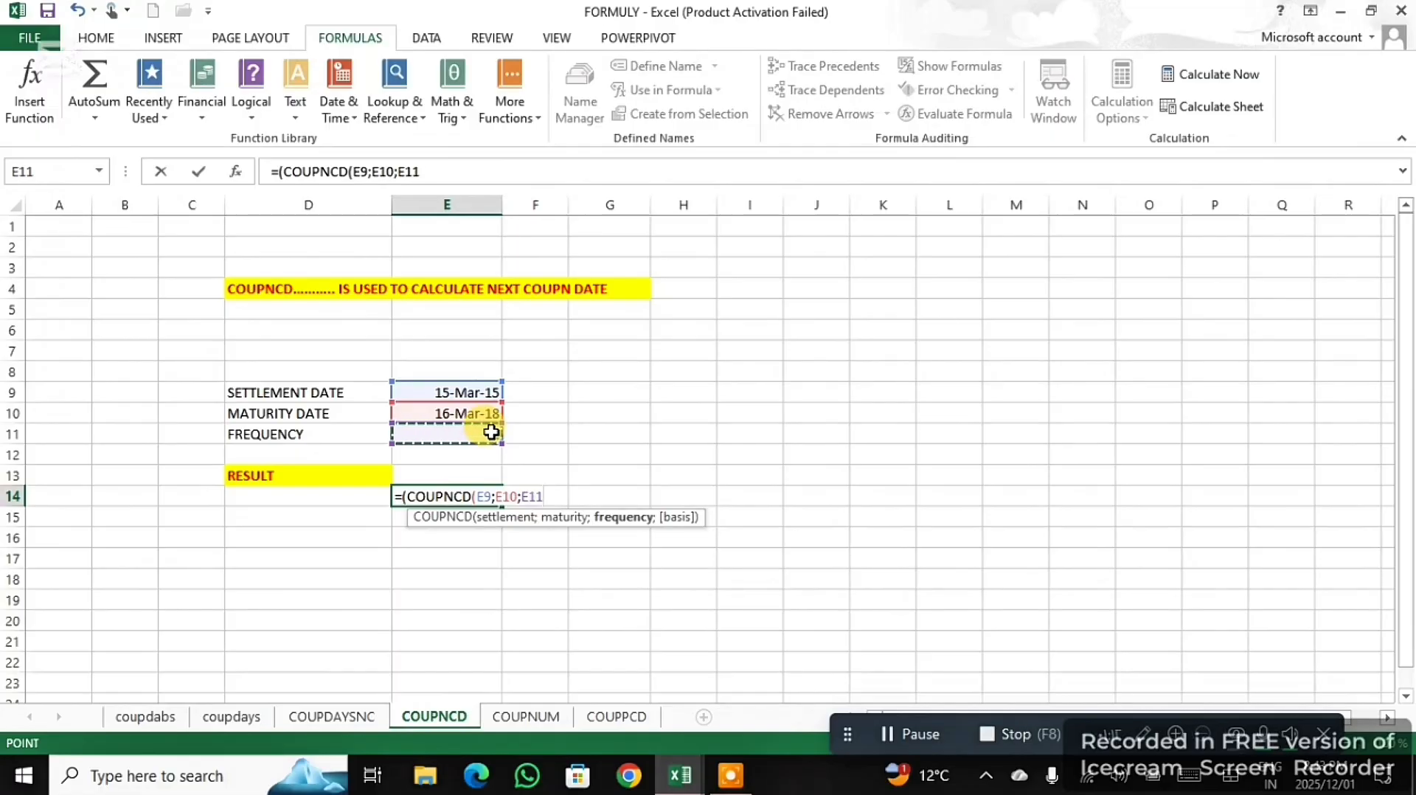
type(")")
key("Return")
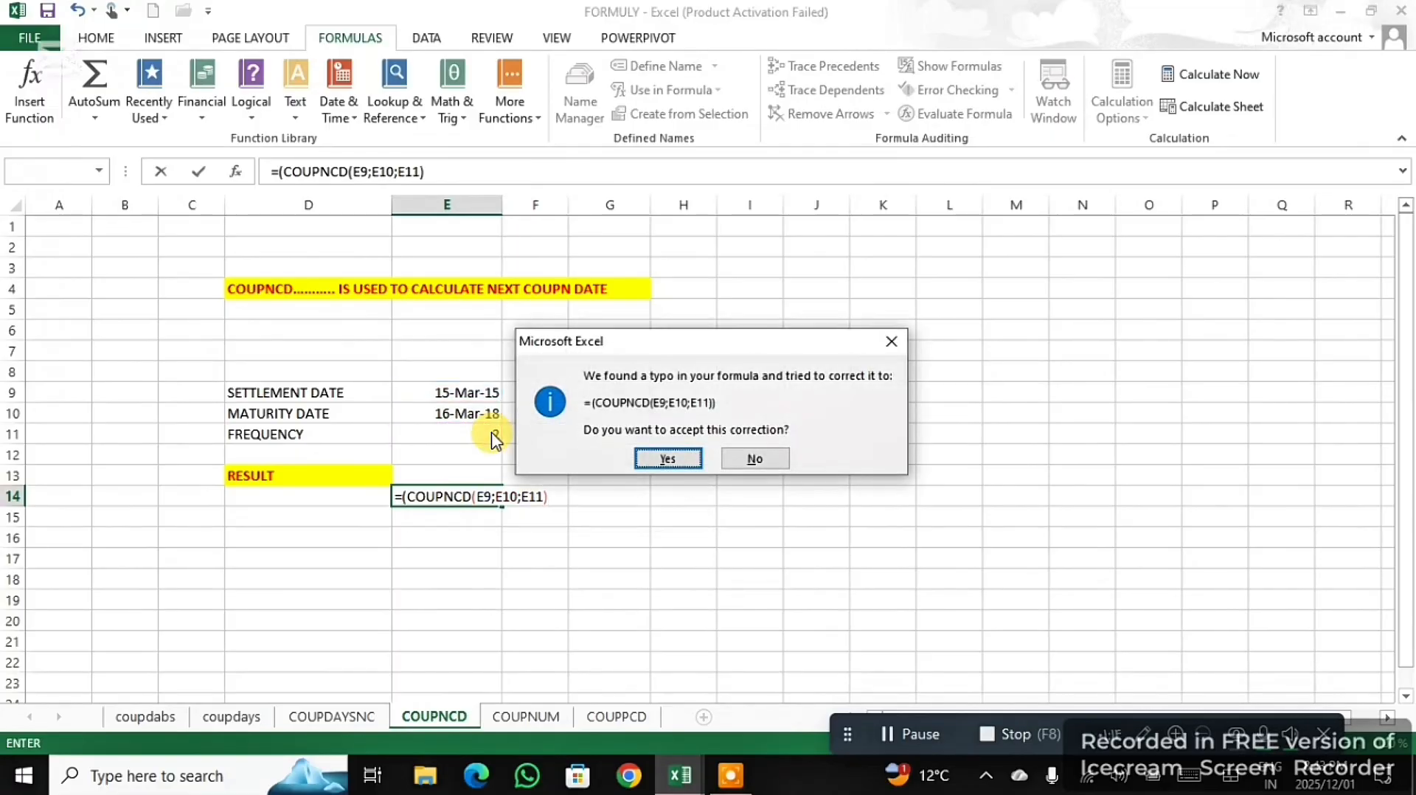
left_click(649, 458)
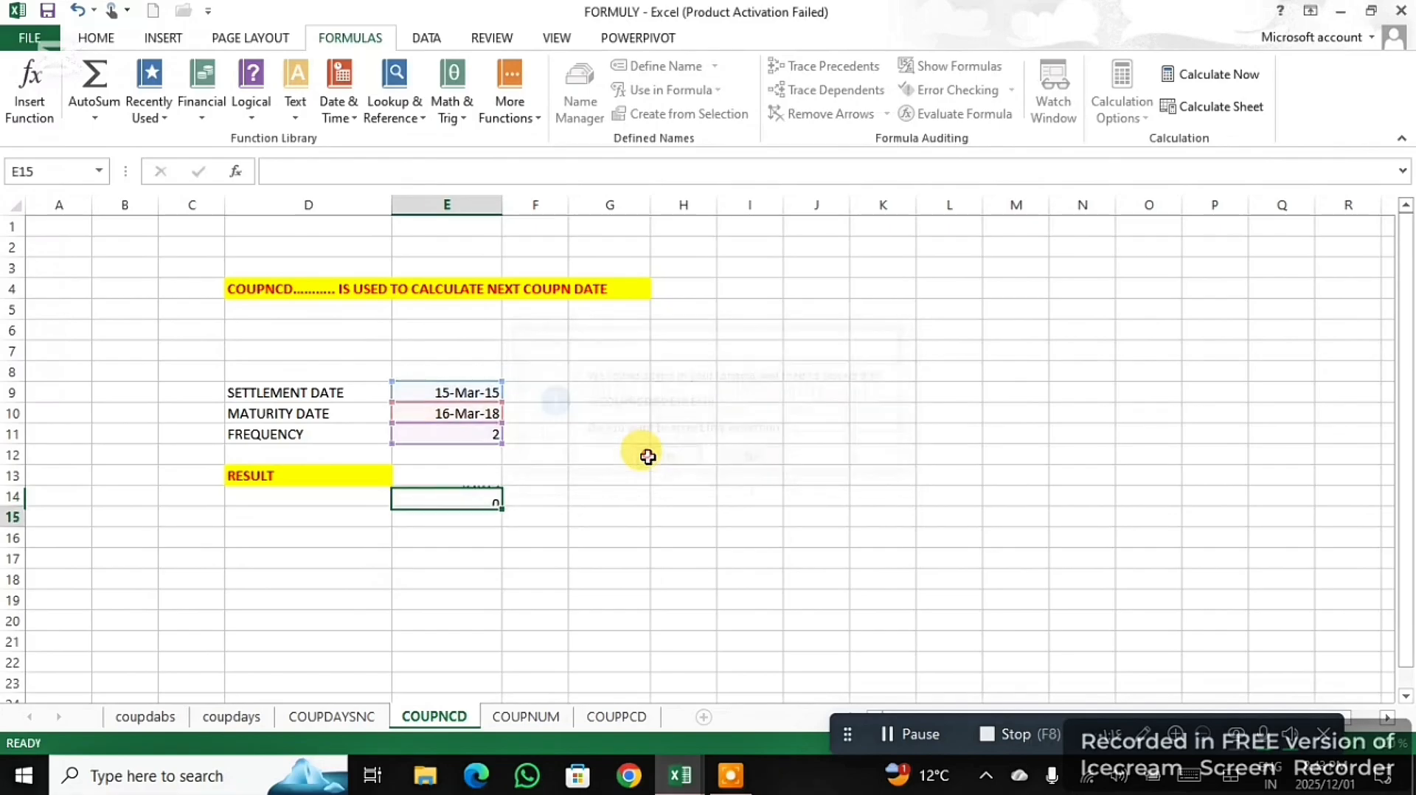
left_click(455, 497)
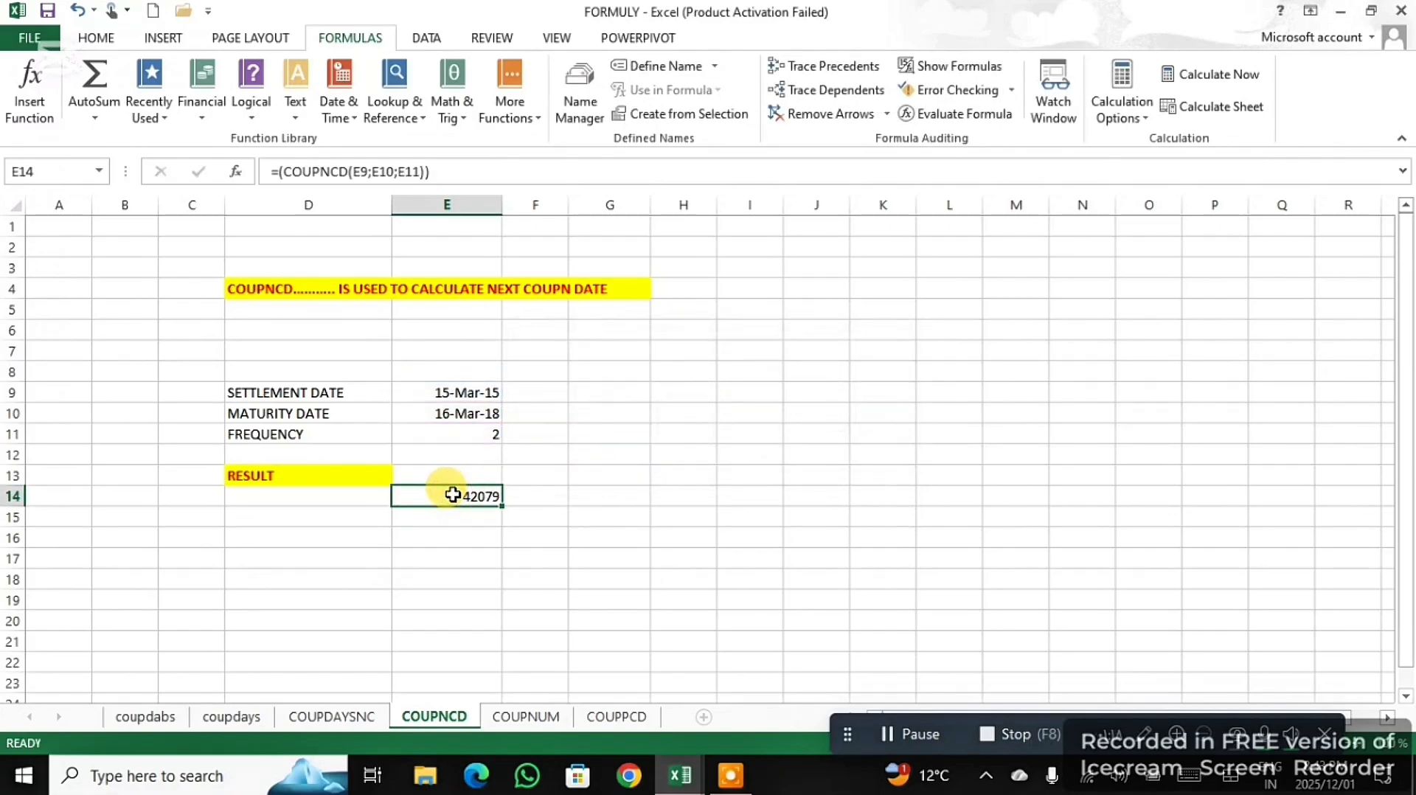
left_click(892, 732)
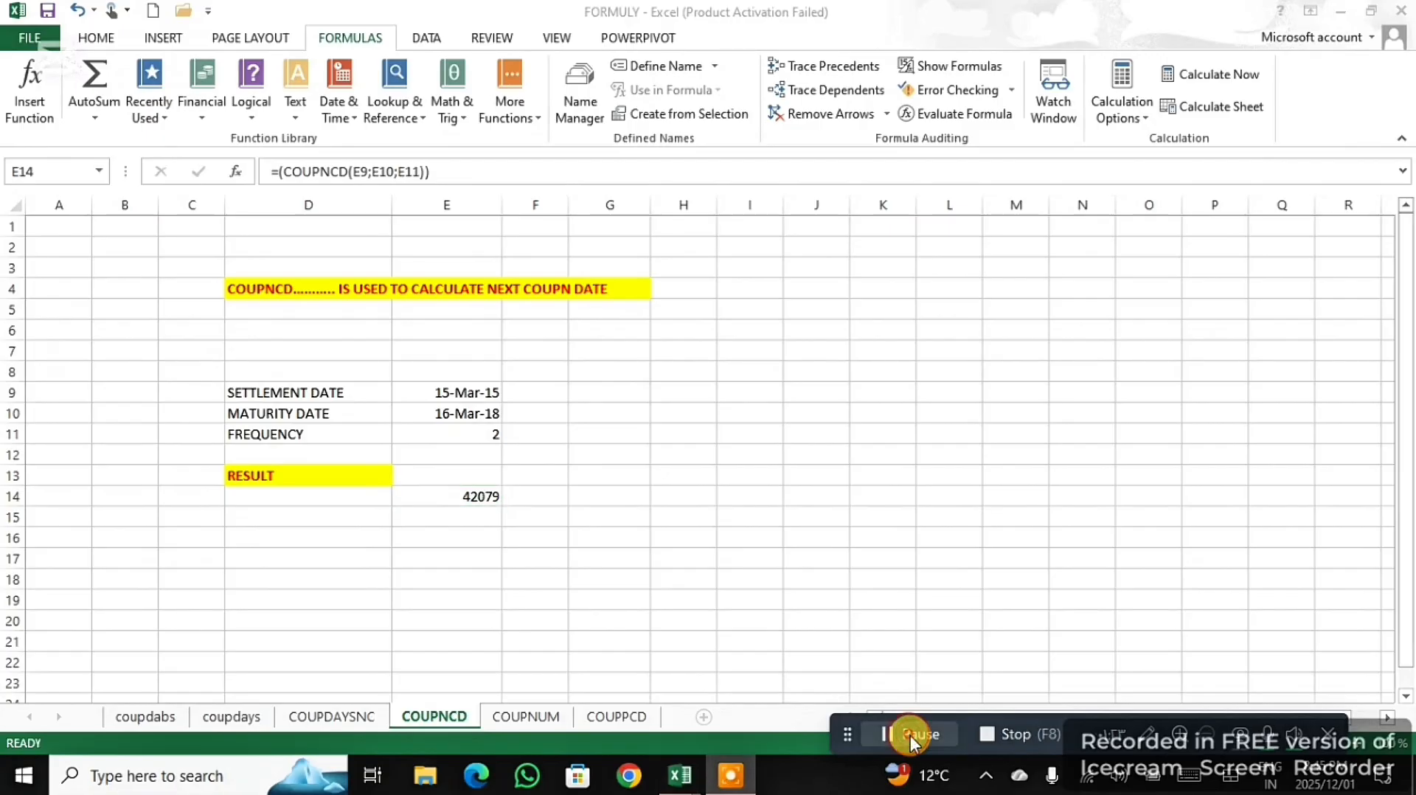
- On the COUPNUM sheet, start a formula with the COUPNUM function in F11, below the RESULT row
left_click(531, 723)
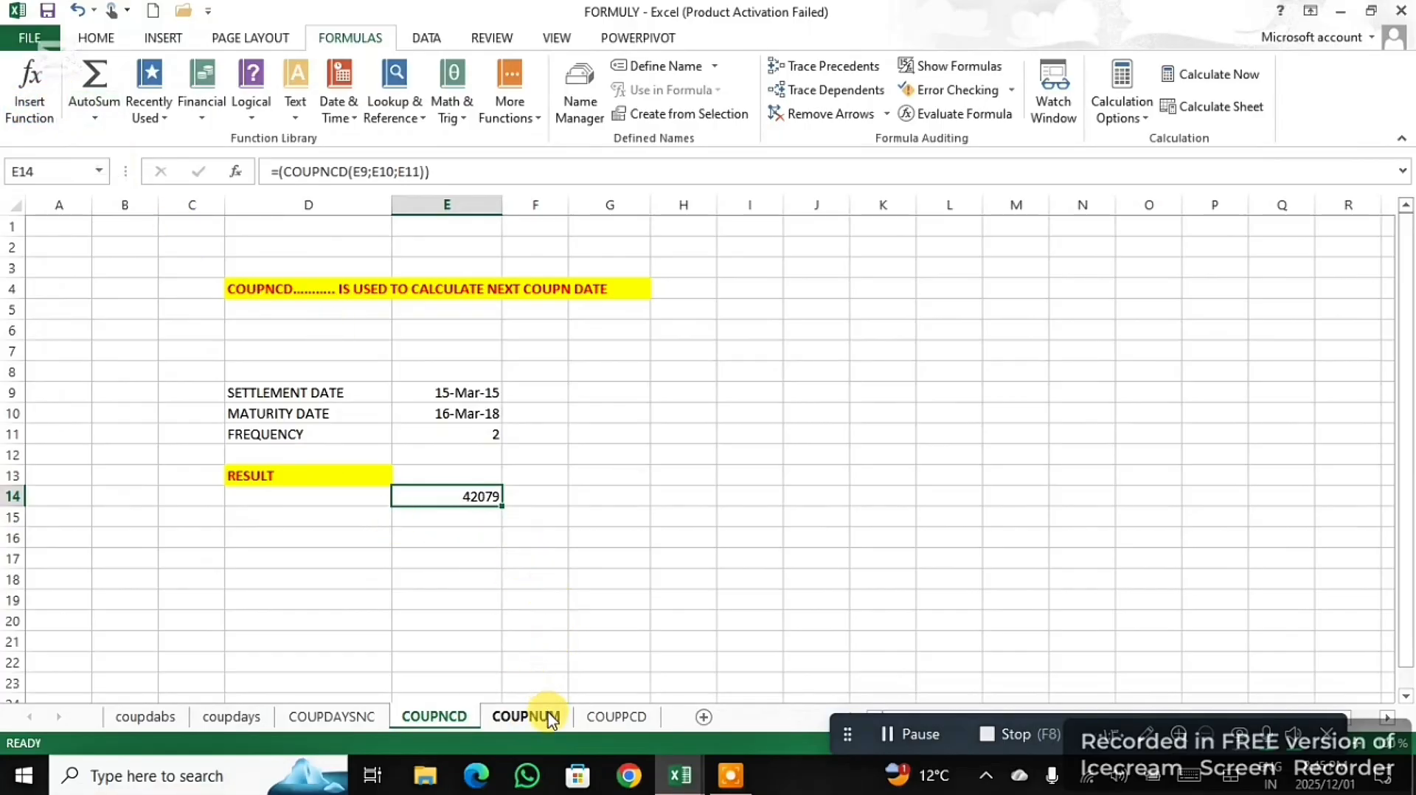
left_click(525, 719)
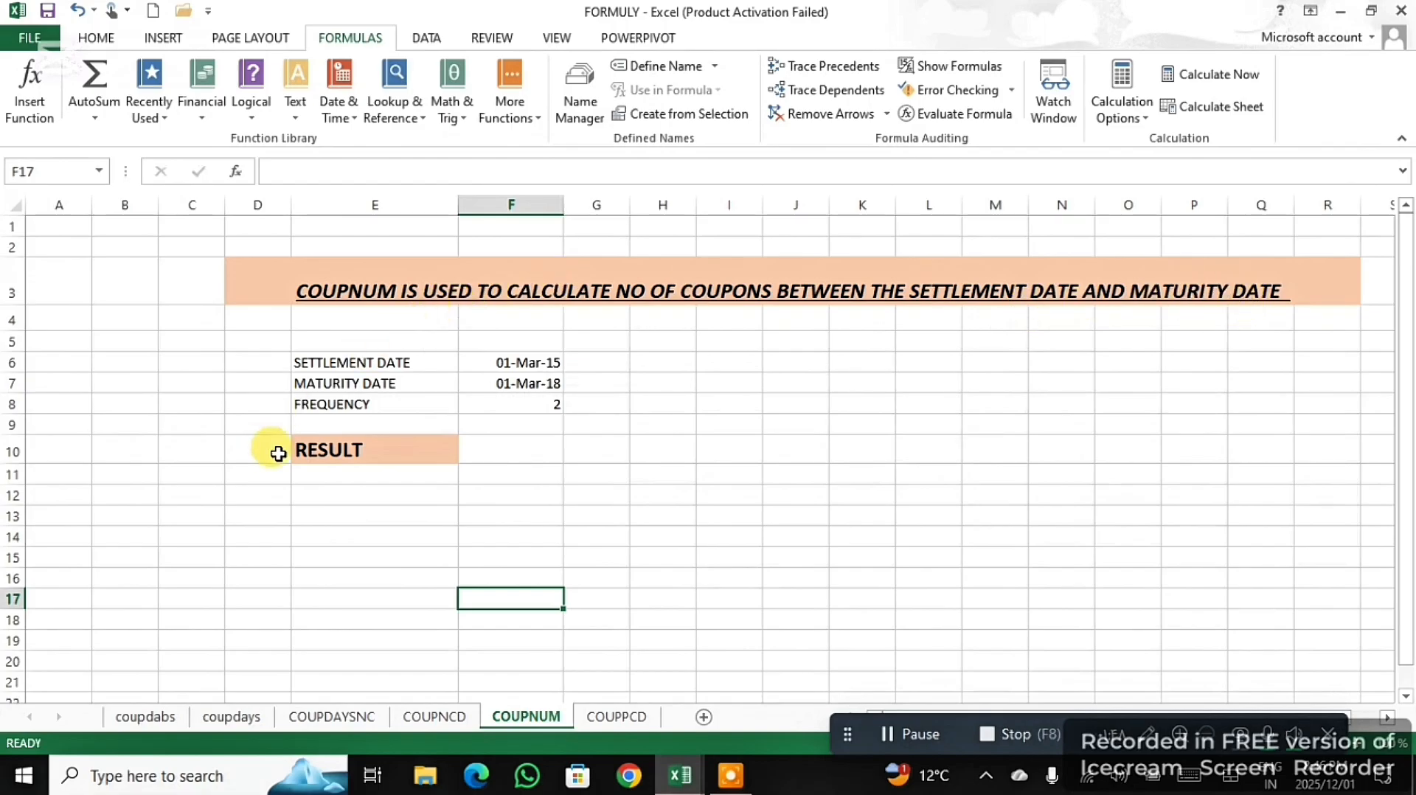
left_click(500, 473)
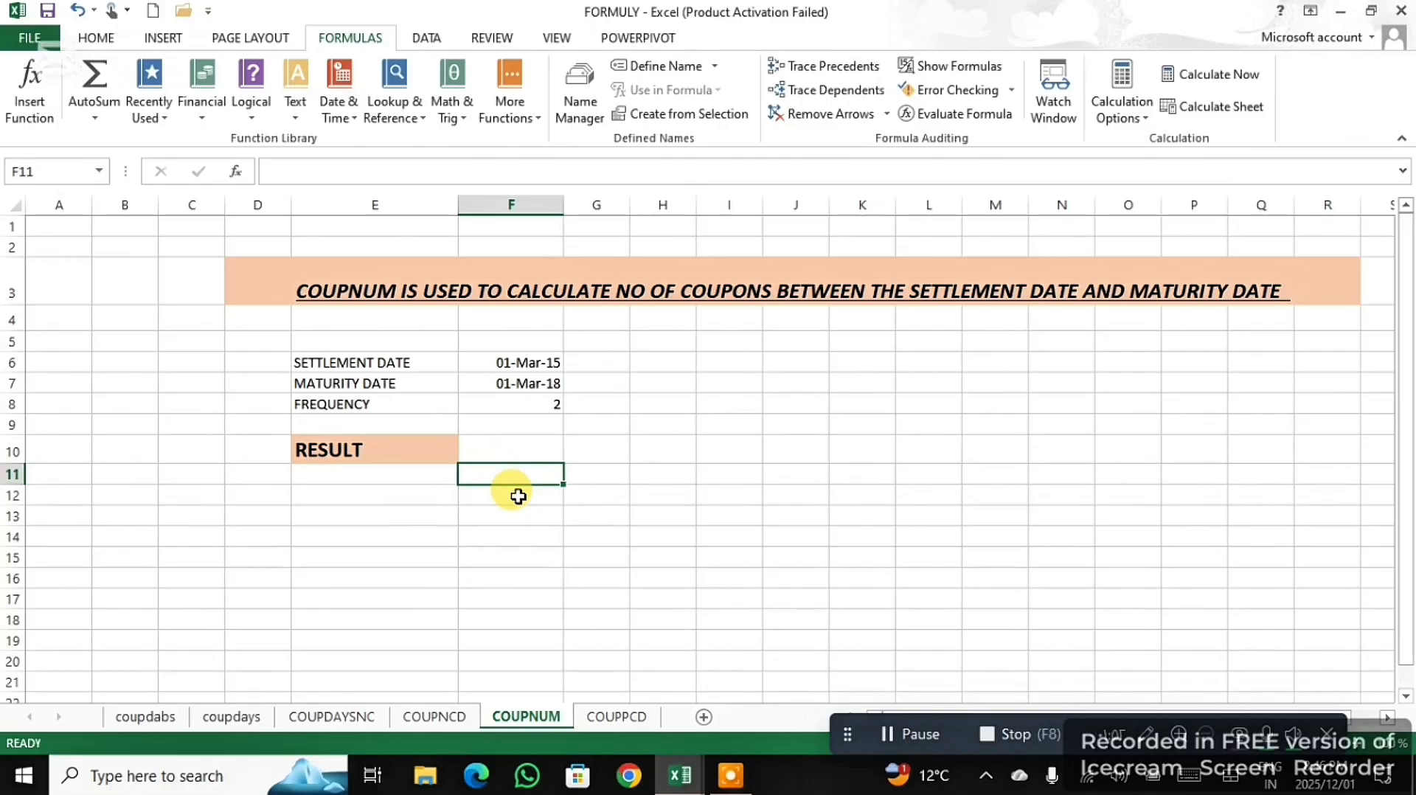
type("=")
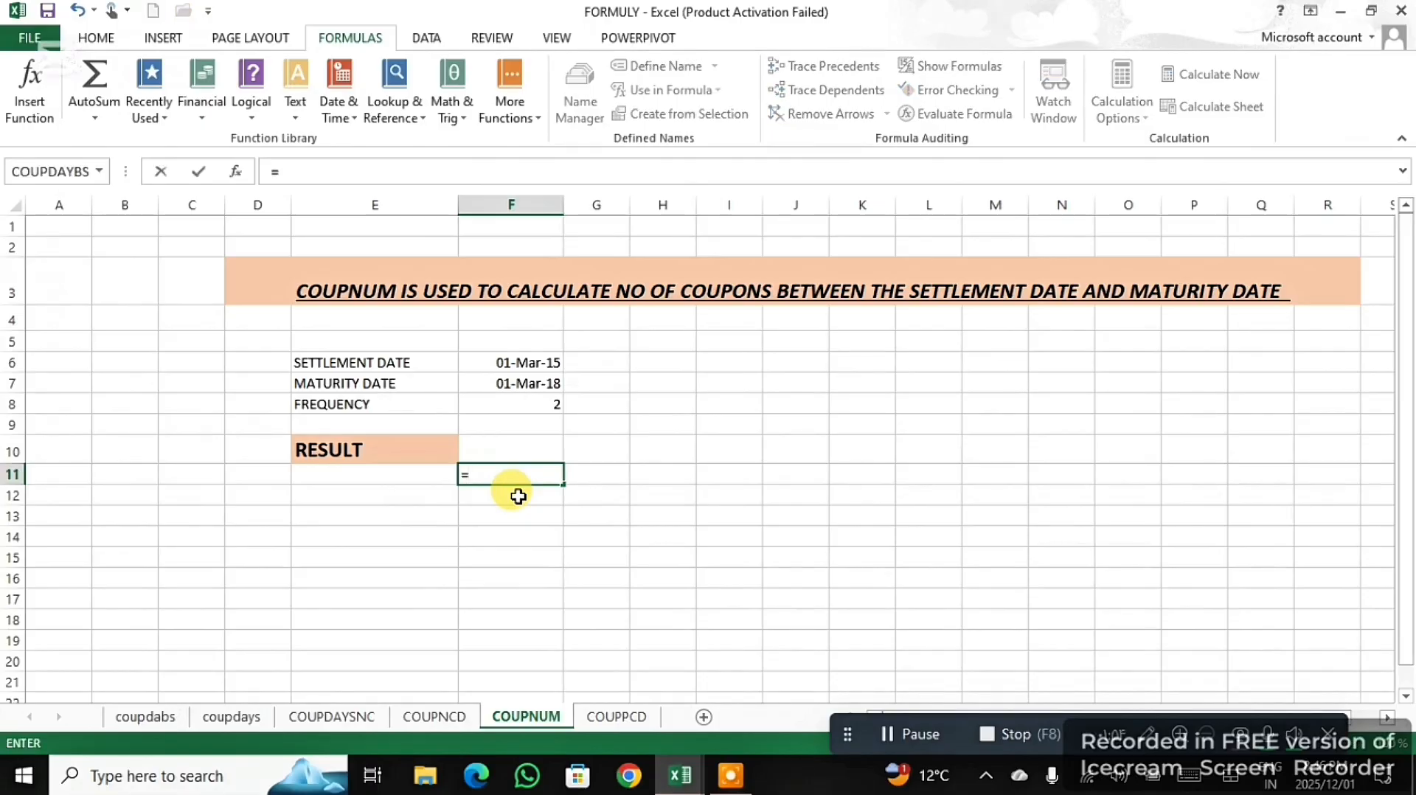
type("(")
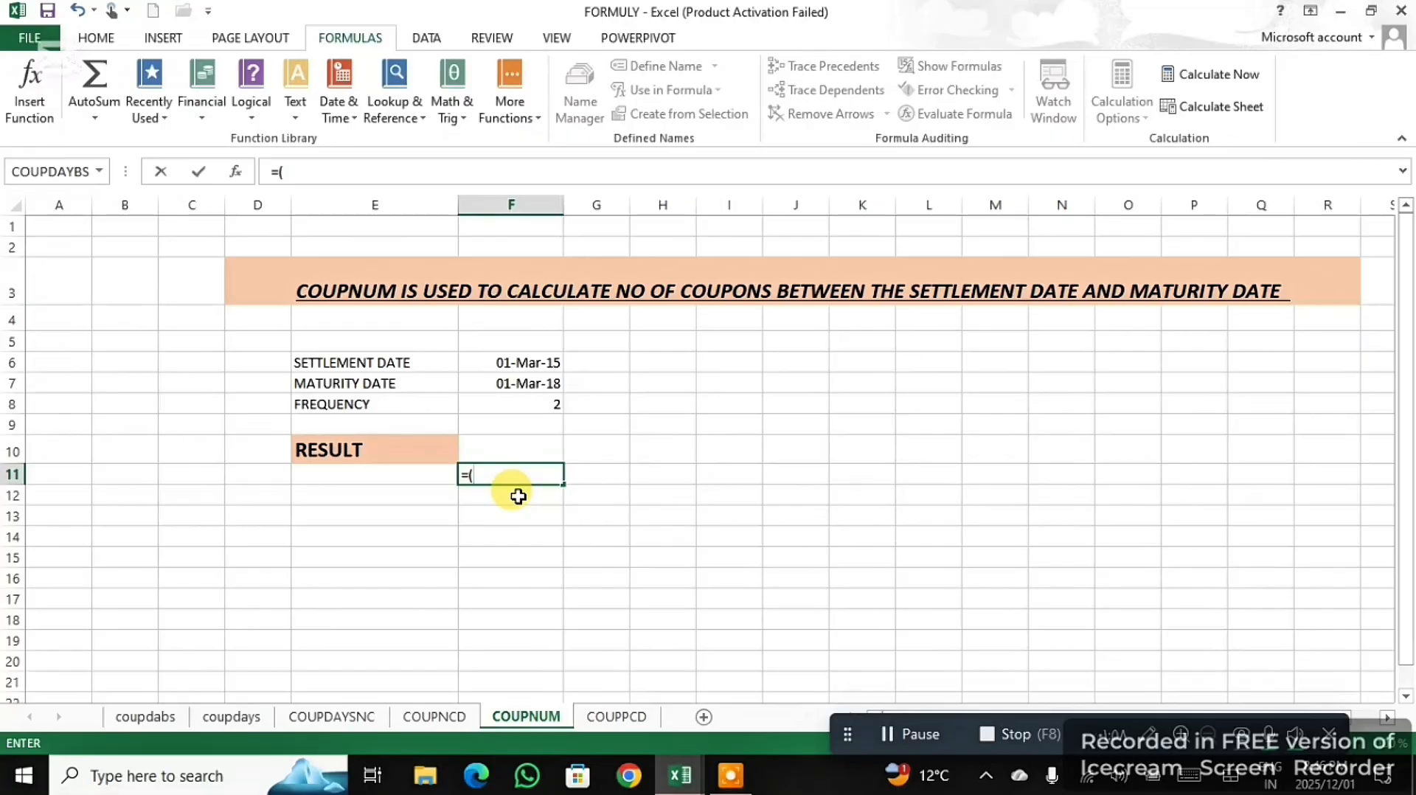
type("CO")
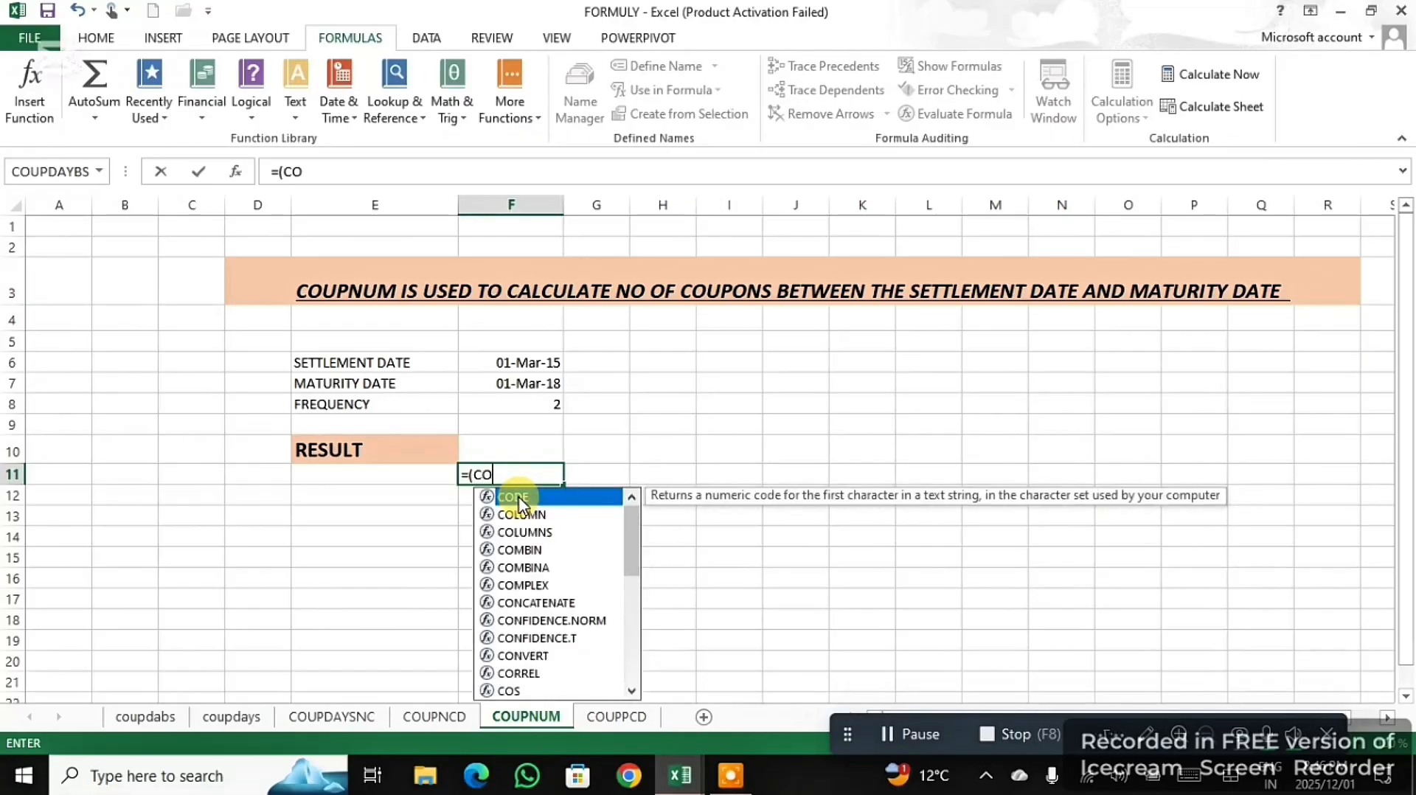
type("UPNUM")
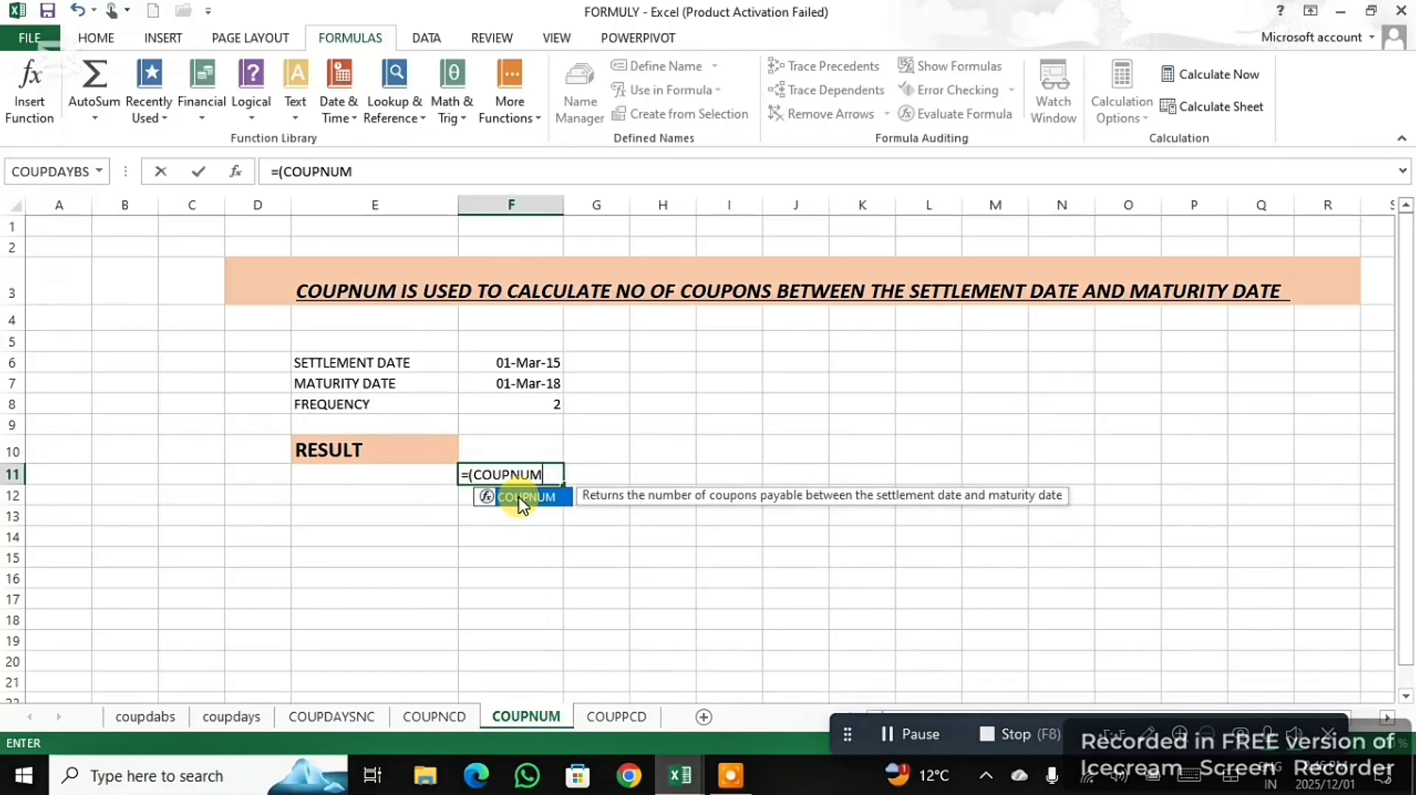
double_click(521, 503)
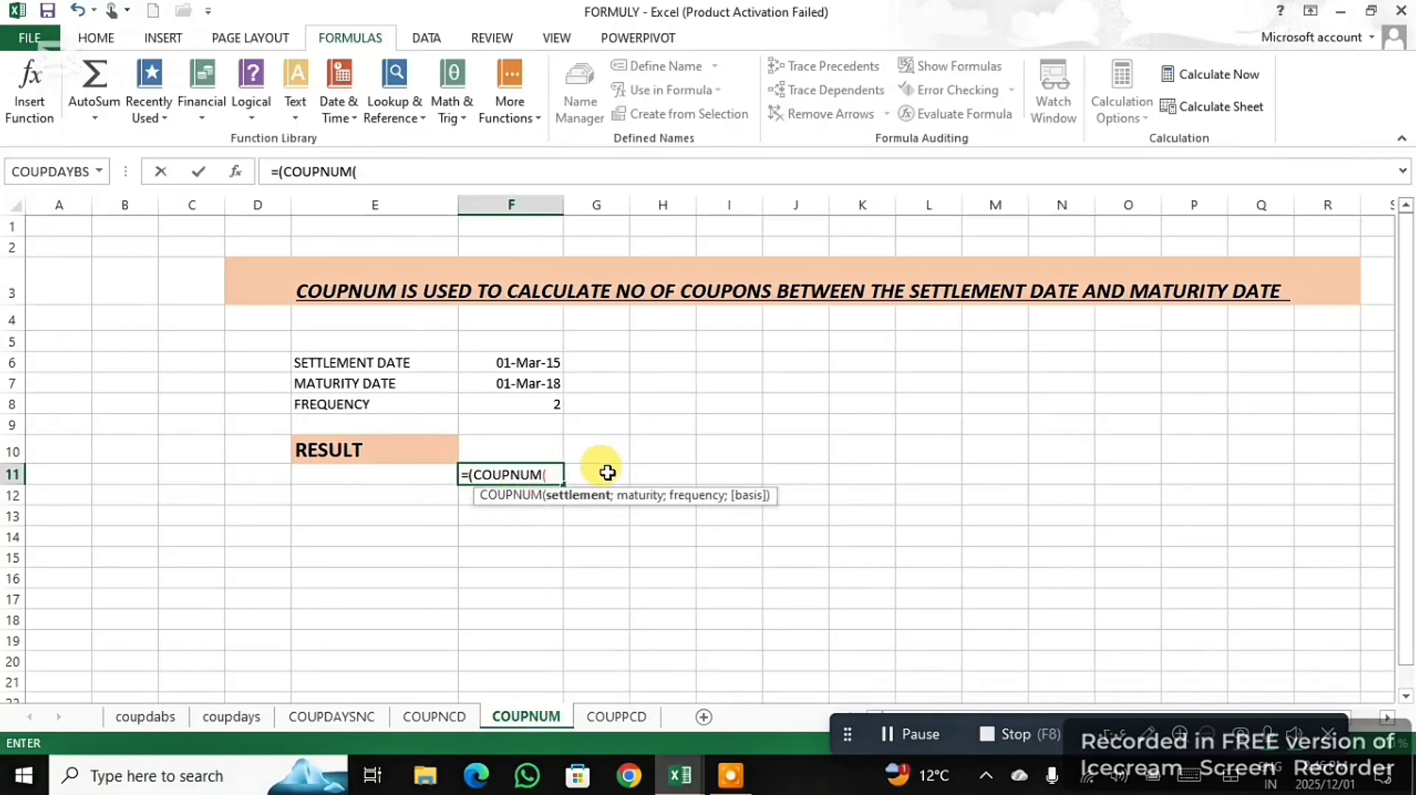
- Complete the COUPNUM formula with settlement date F6, maturity date F7 and frequency F8, and enter it with the suggested correction
left_click(544, 361)
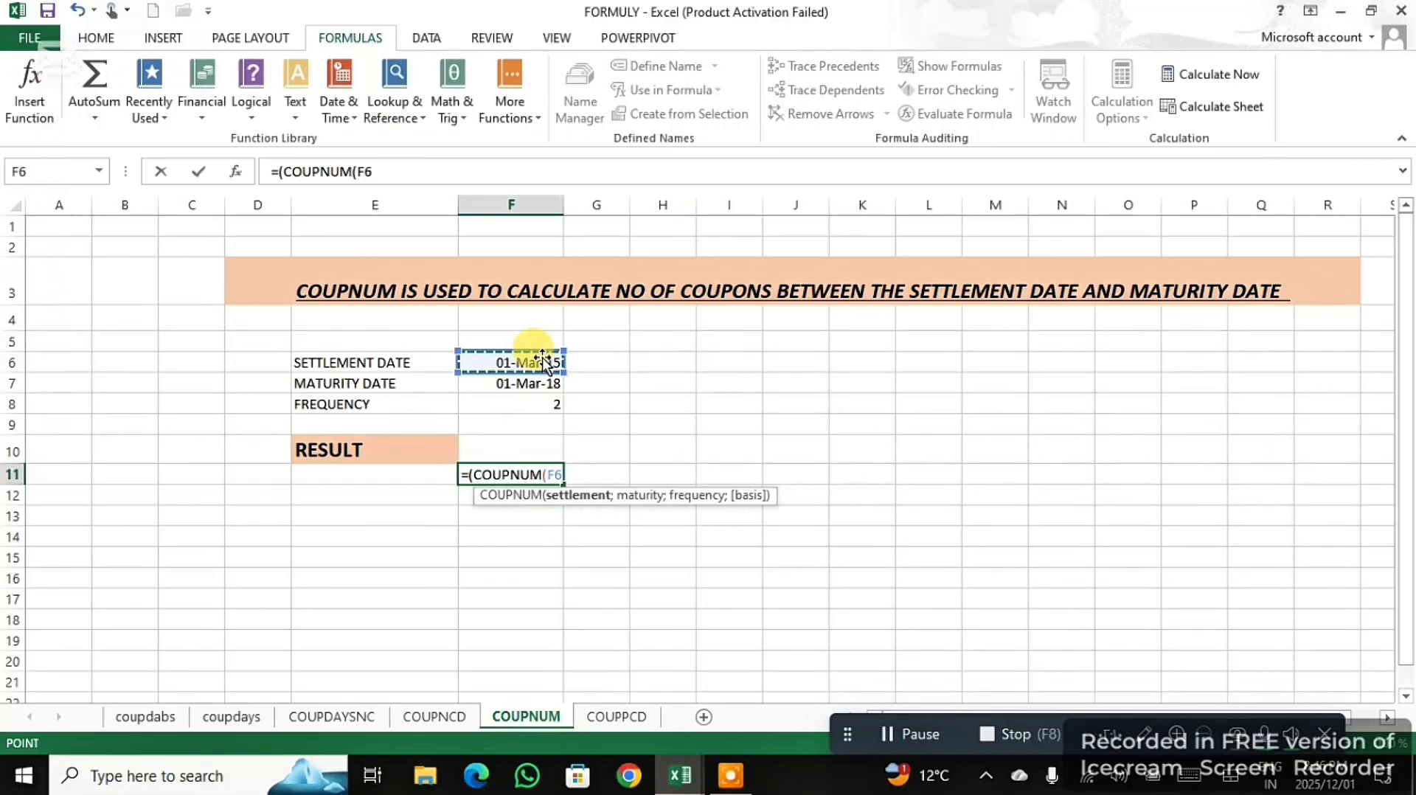
type(";")
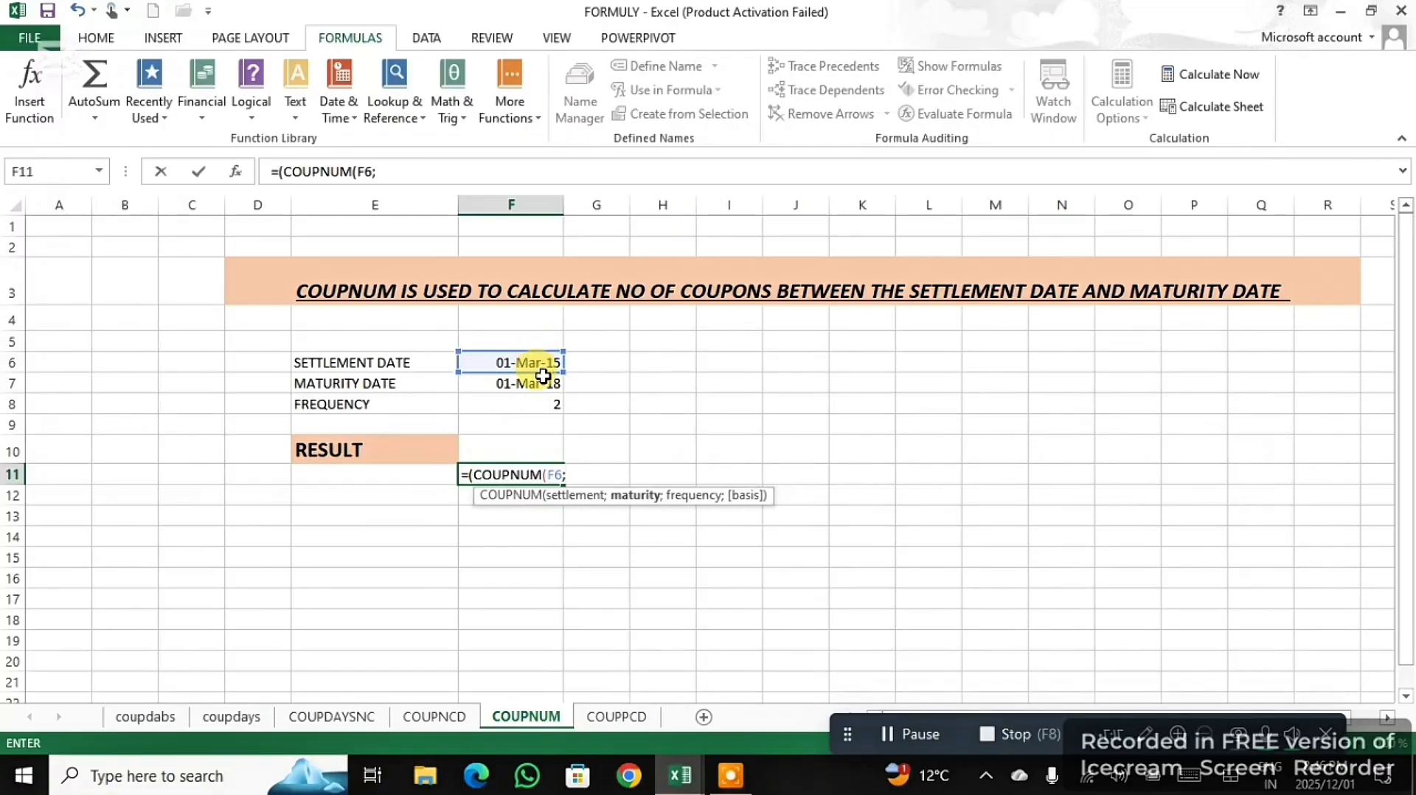
left_click(913, 739)
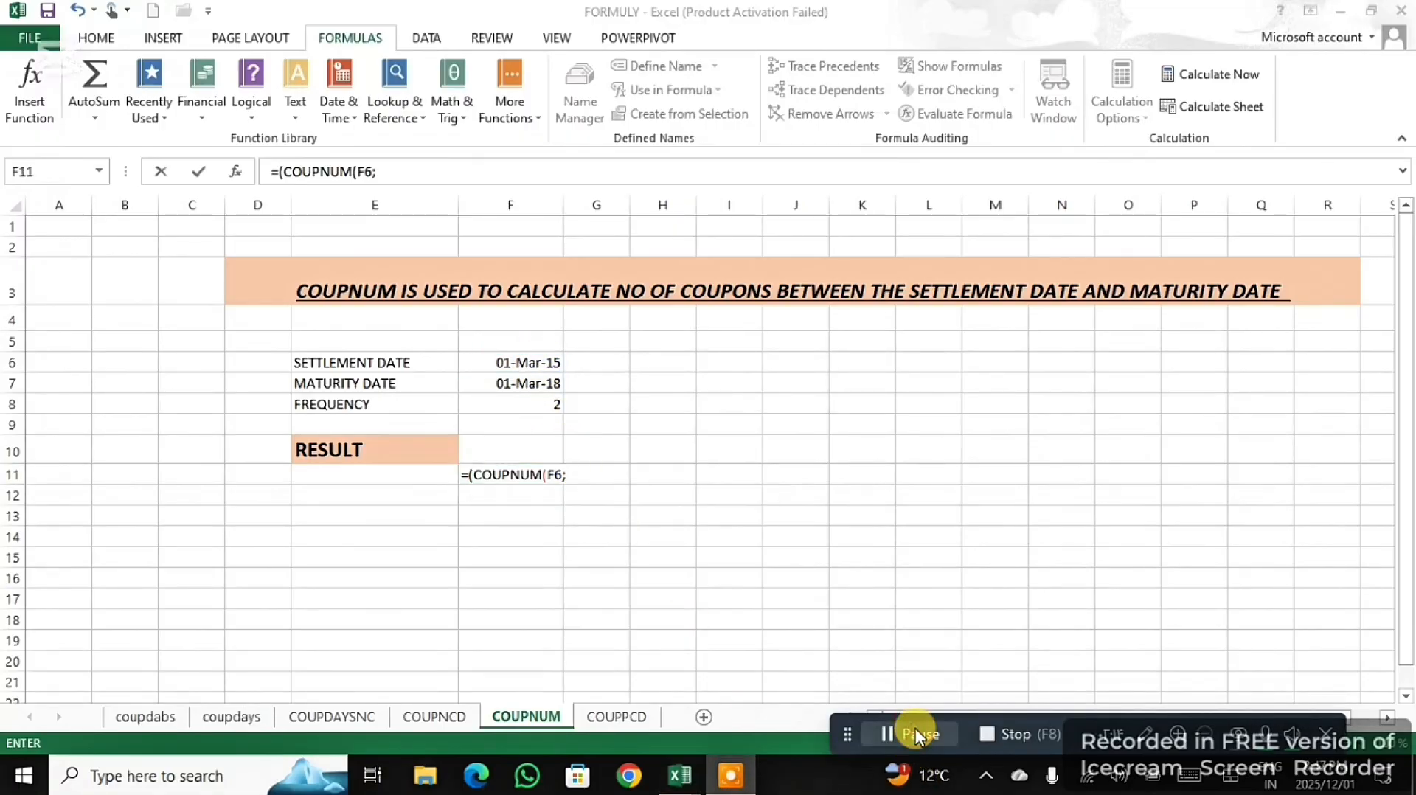
left_click(566, 472)
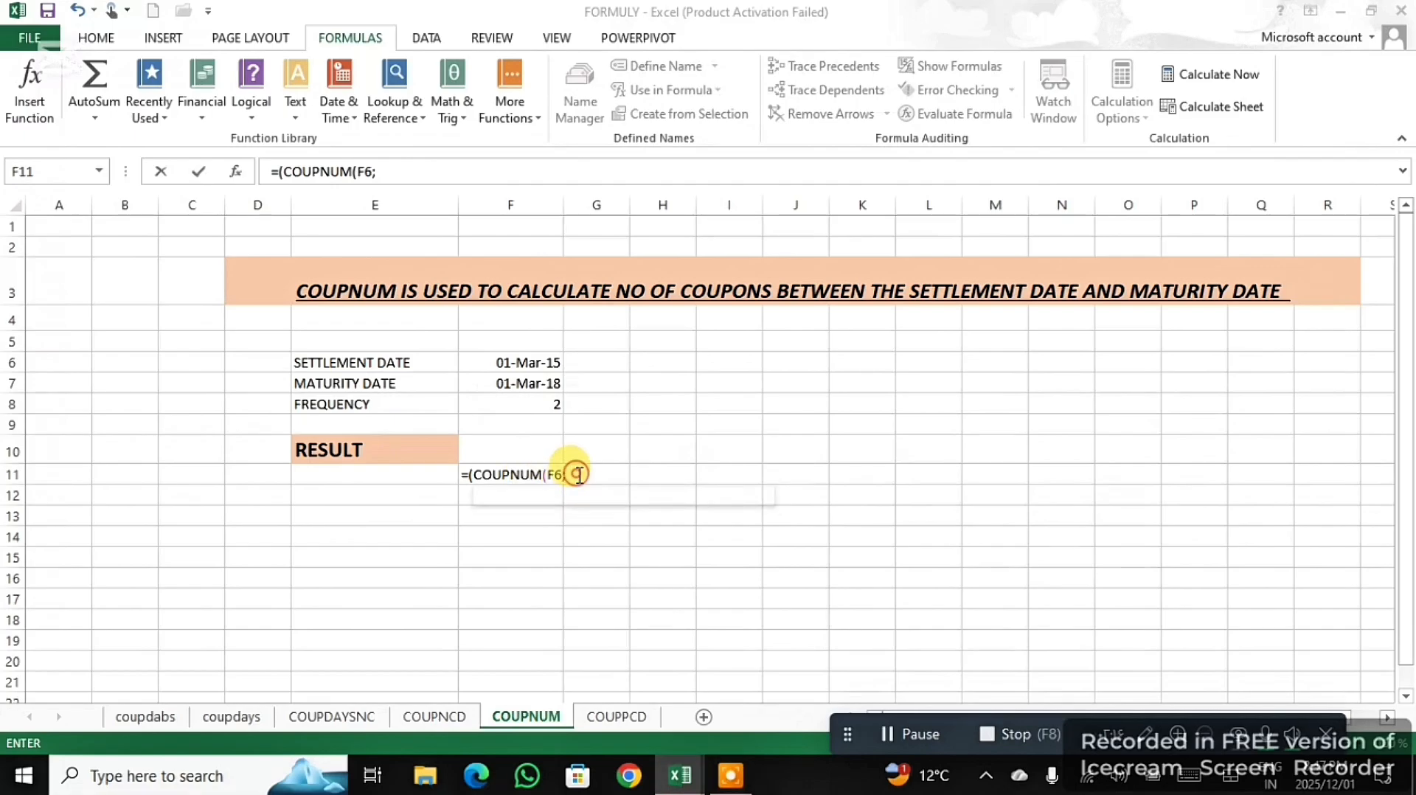
left_click(539, 389)
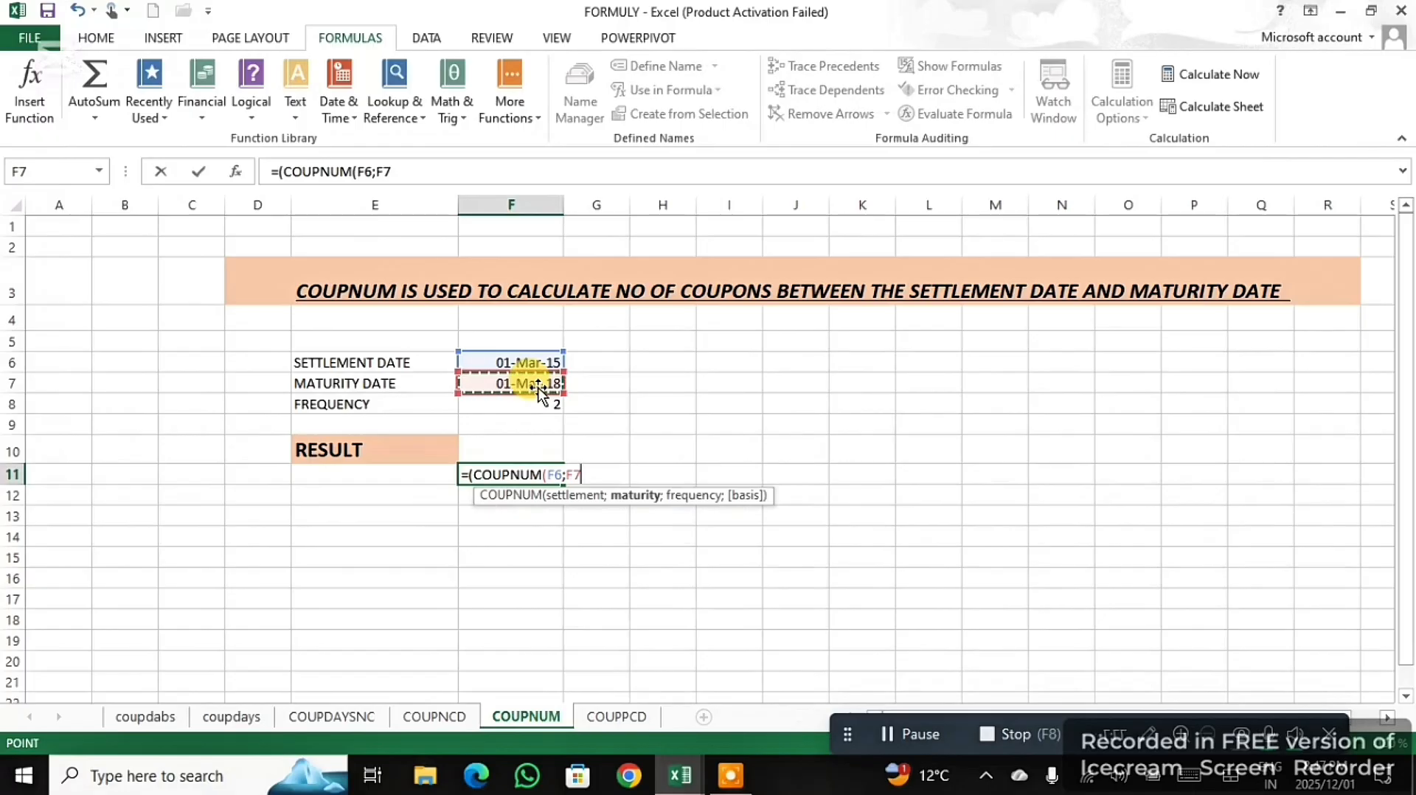
type(";")
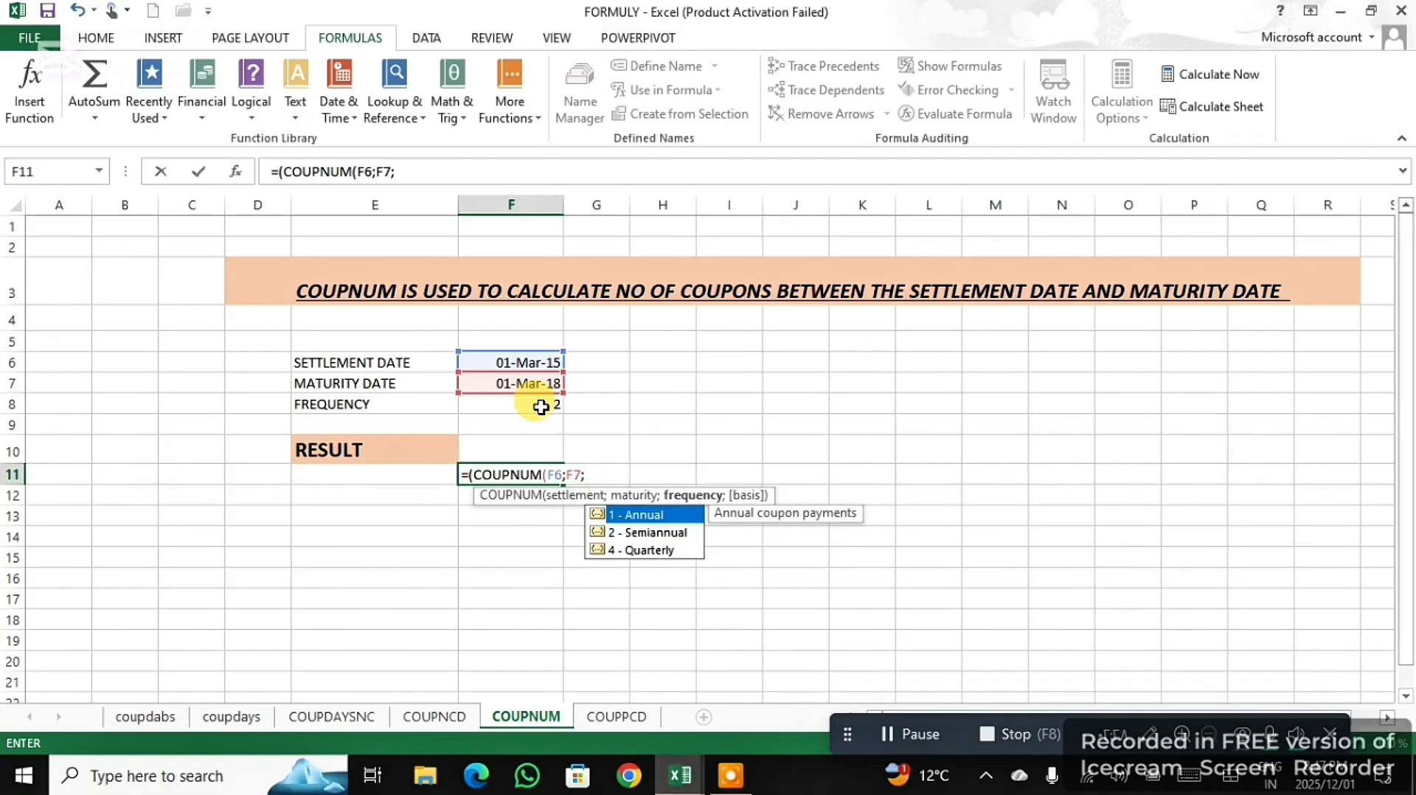
left_click(539, 404)
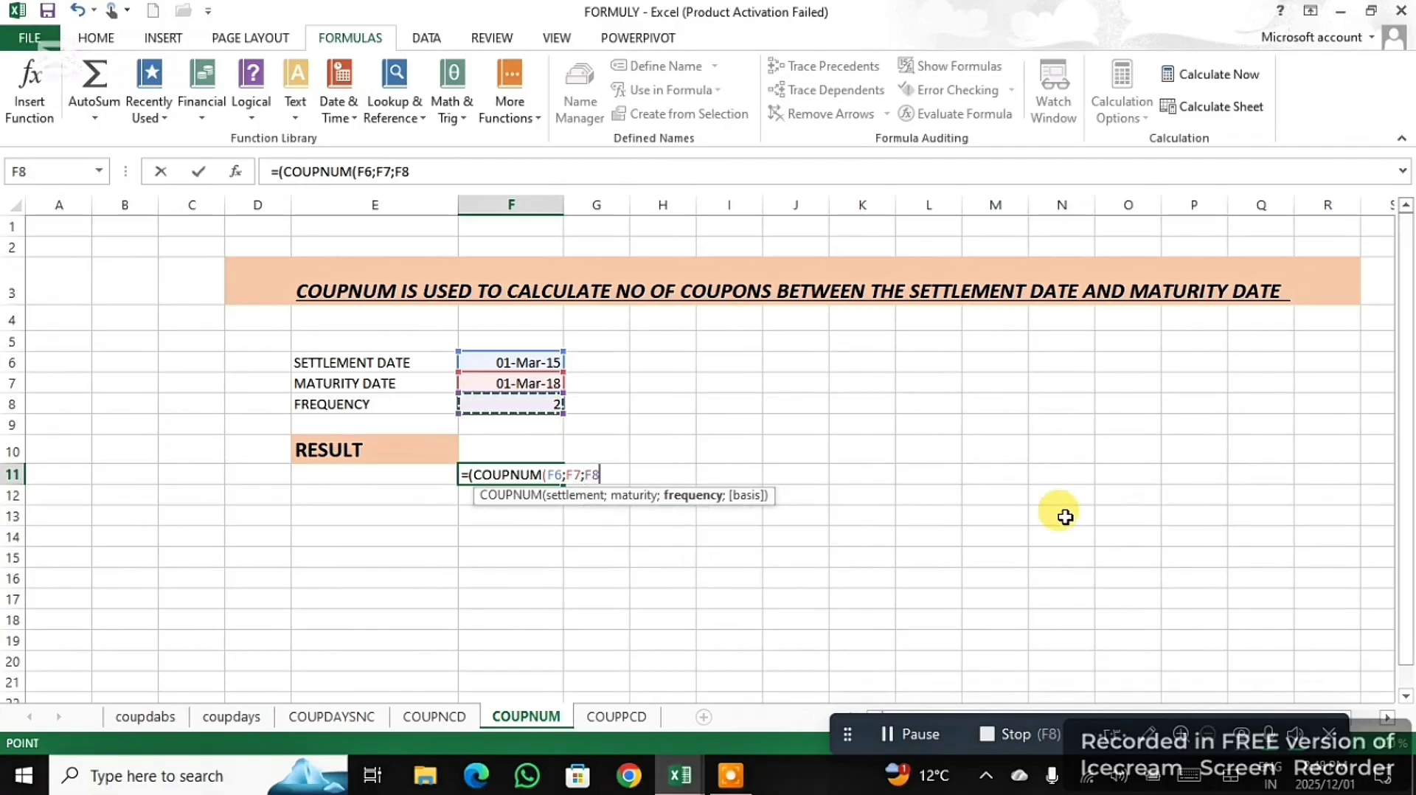
type(")")
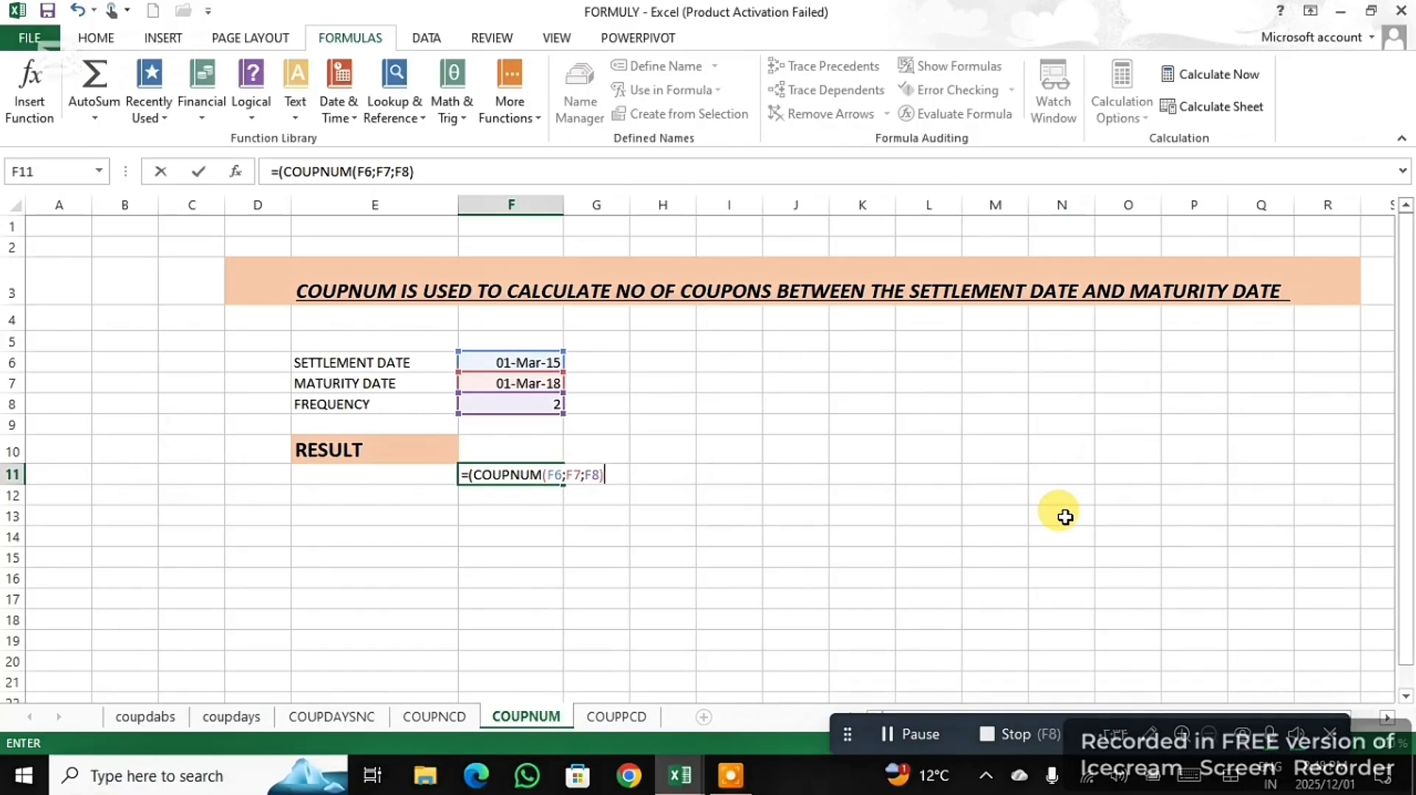
key("Return")
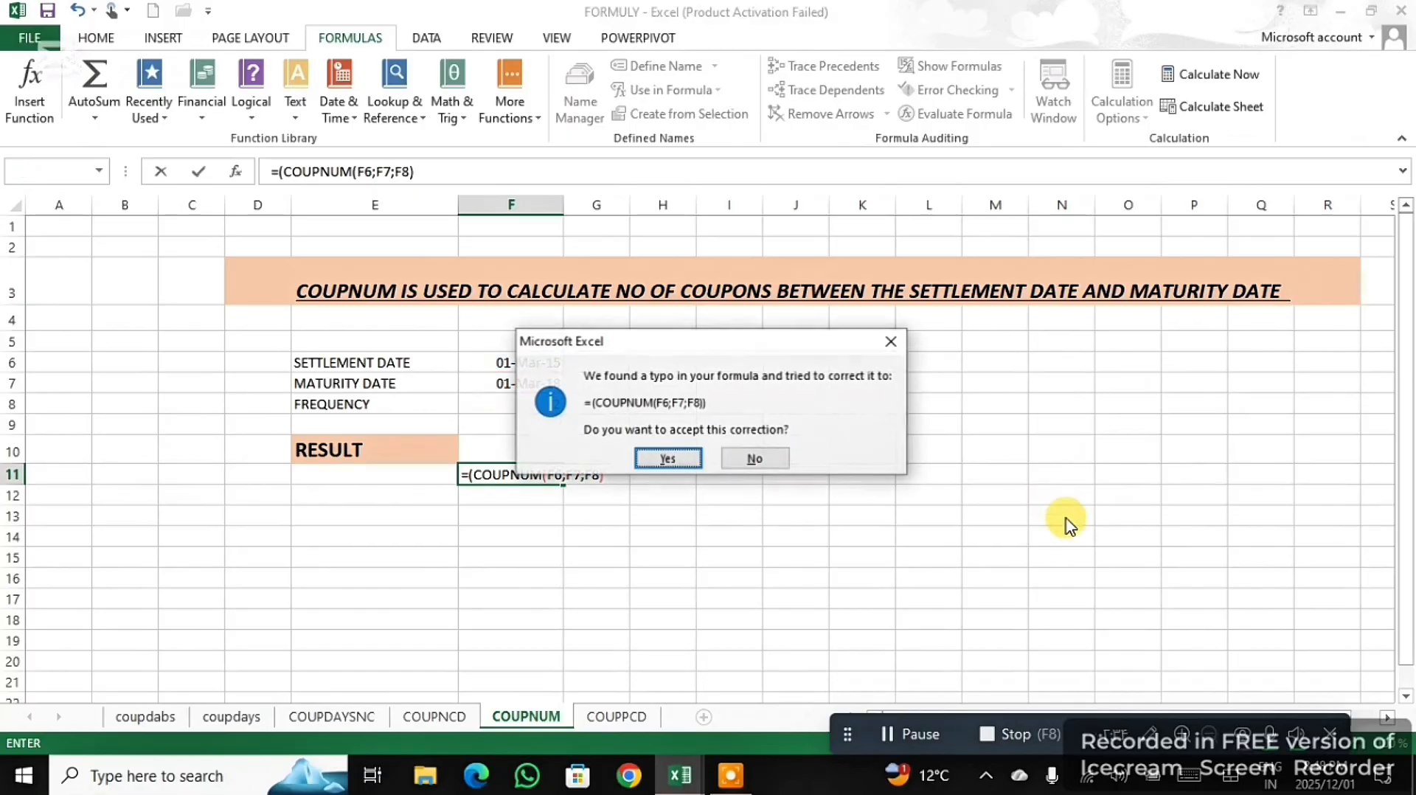
left_click(668, 458)
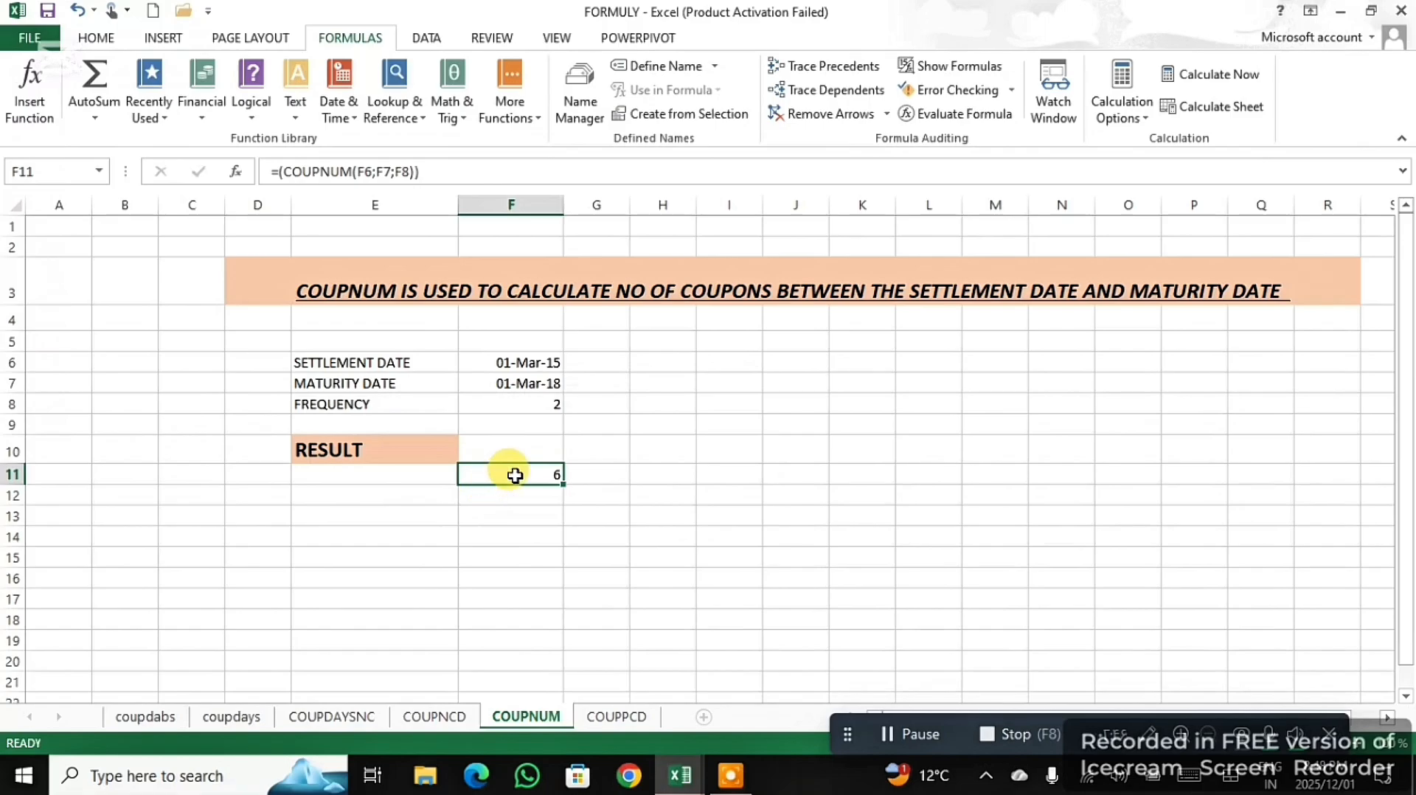
- On the COUPPCD sheet, start a formula with the COUPPCD function in G11, beside the RESULT label
left_click(621, 717)
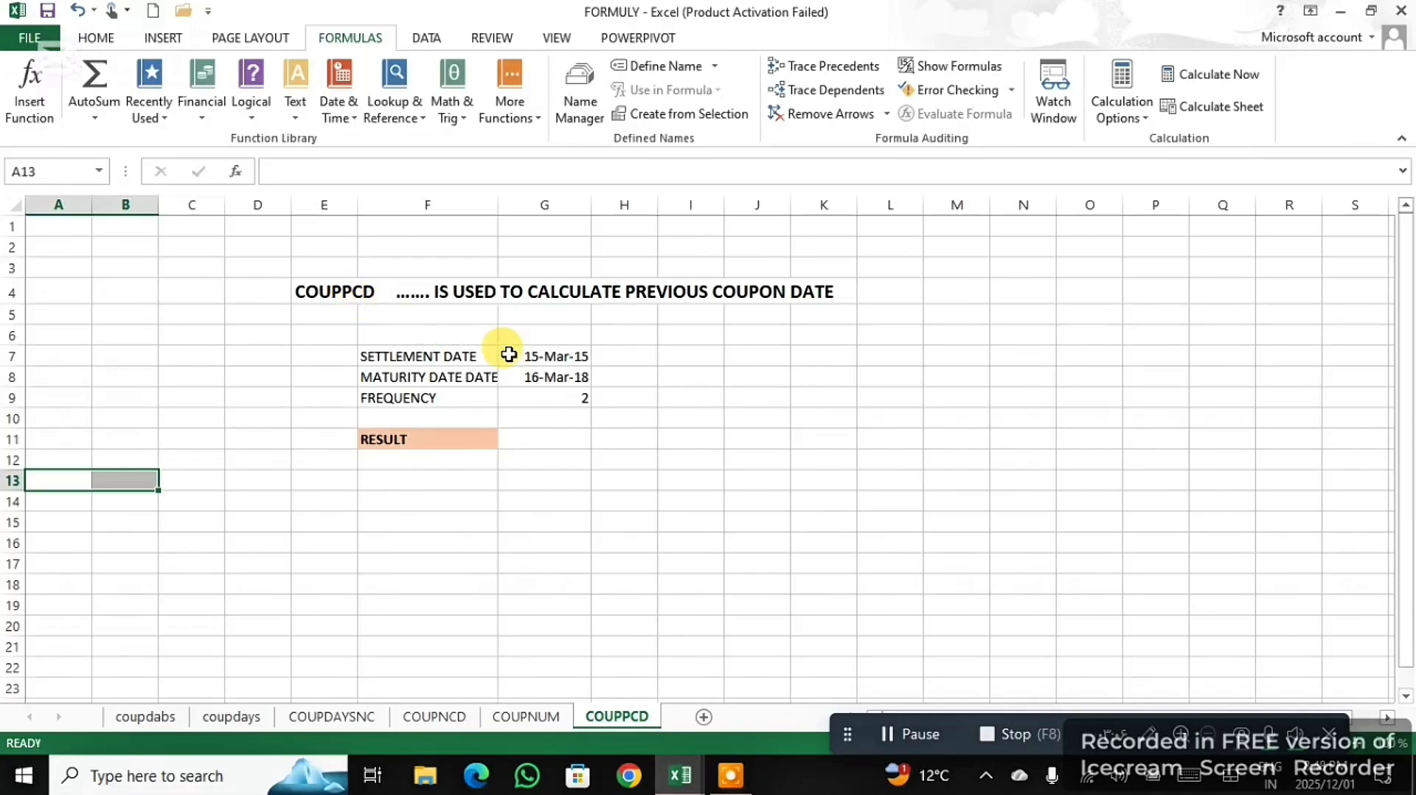
left_click(554, 441)
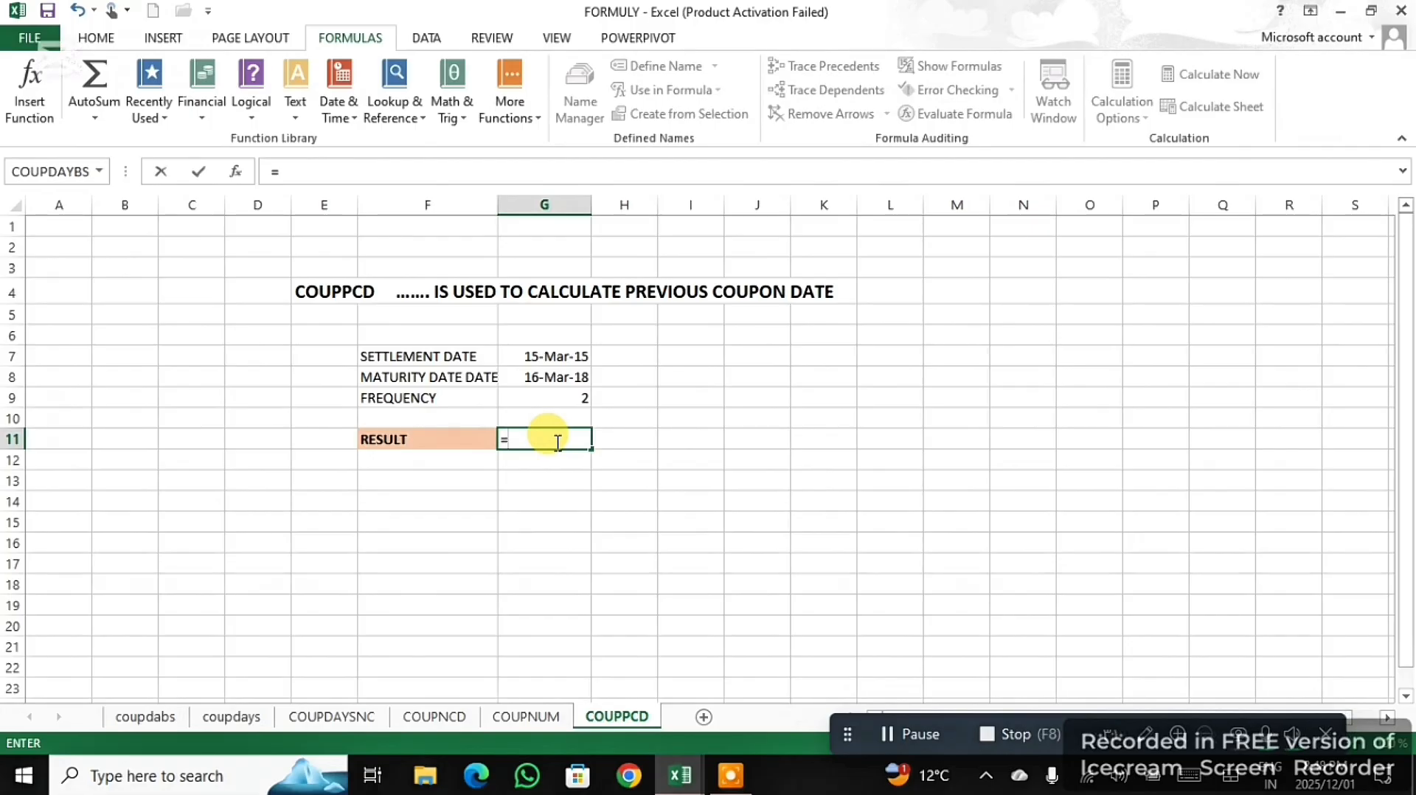
type("=(")
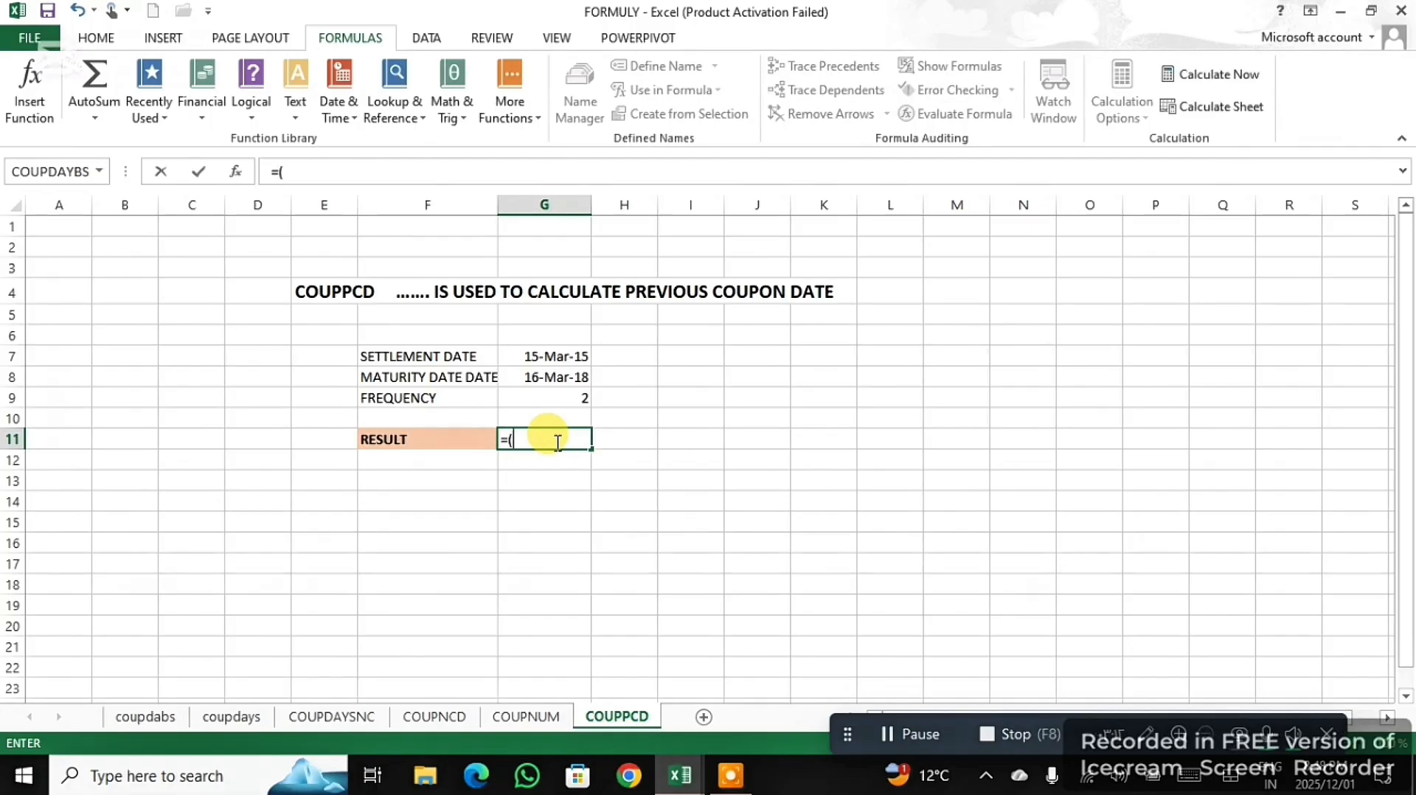
type("COU")
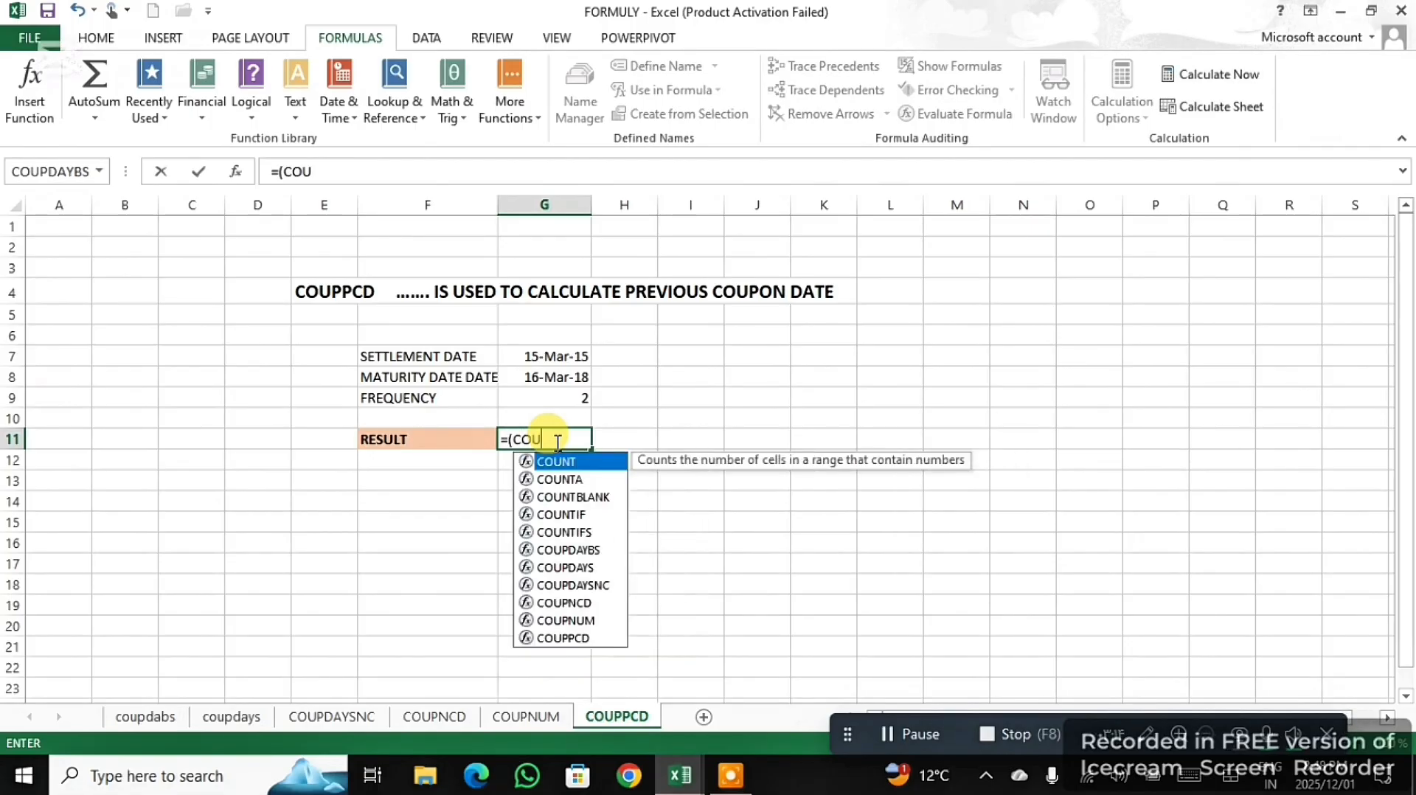
type("PP")
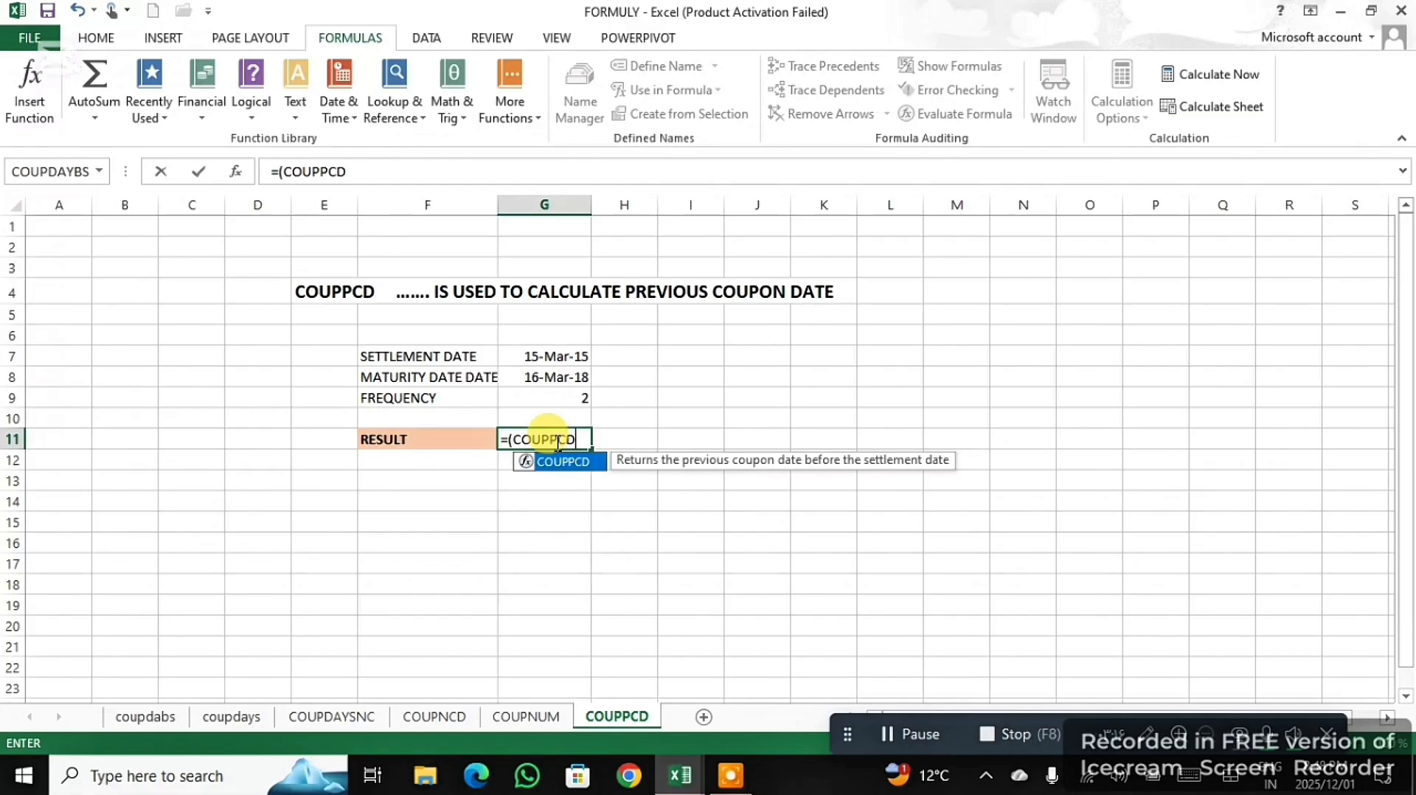
type("CD")
double_click(569, 463)
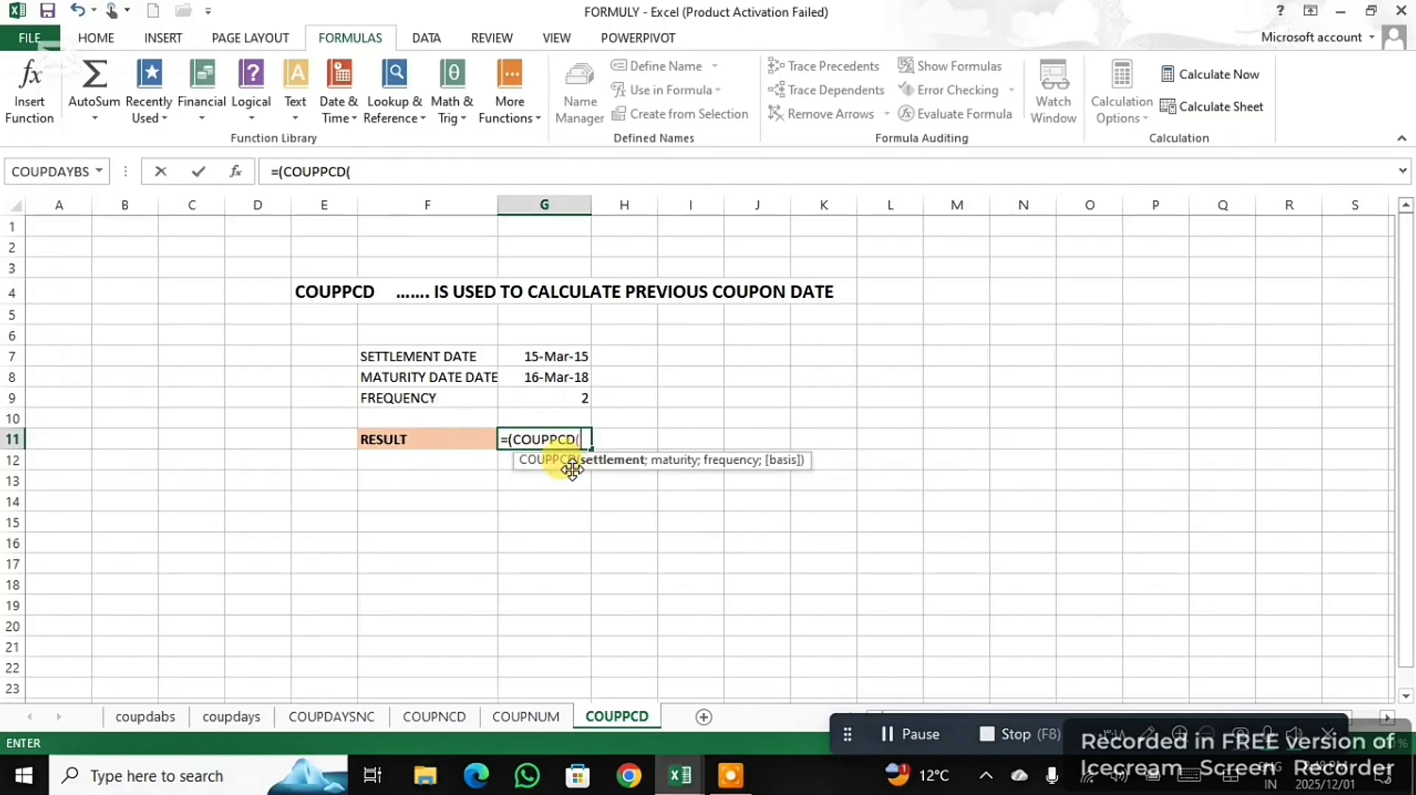
- Complete the COUPPCD formula with settlement date G7, maturity date G8 and frequency G9, and enter it with the suggested correction
left_click(553, 357)
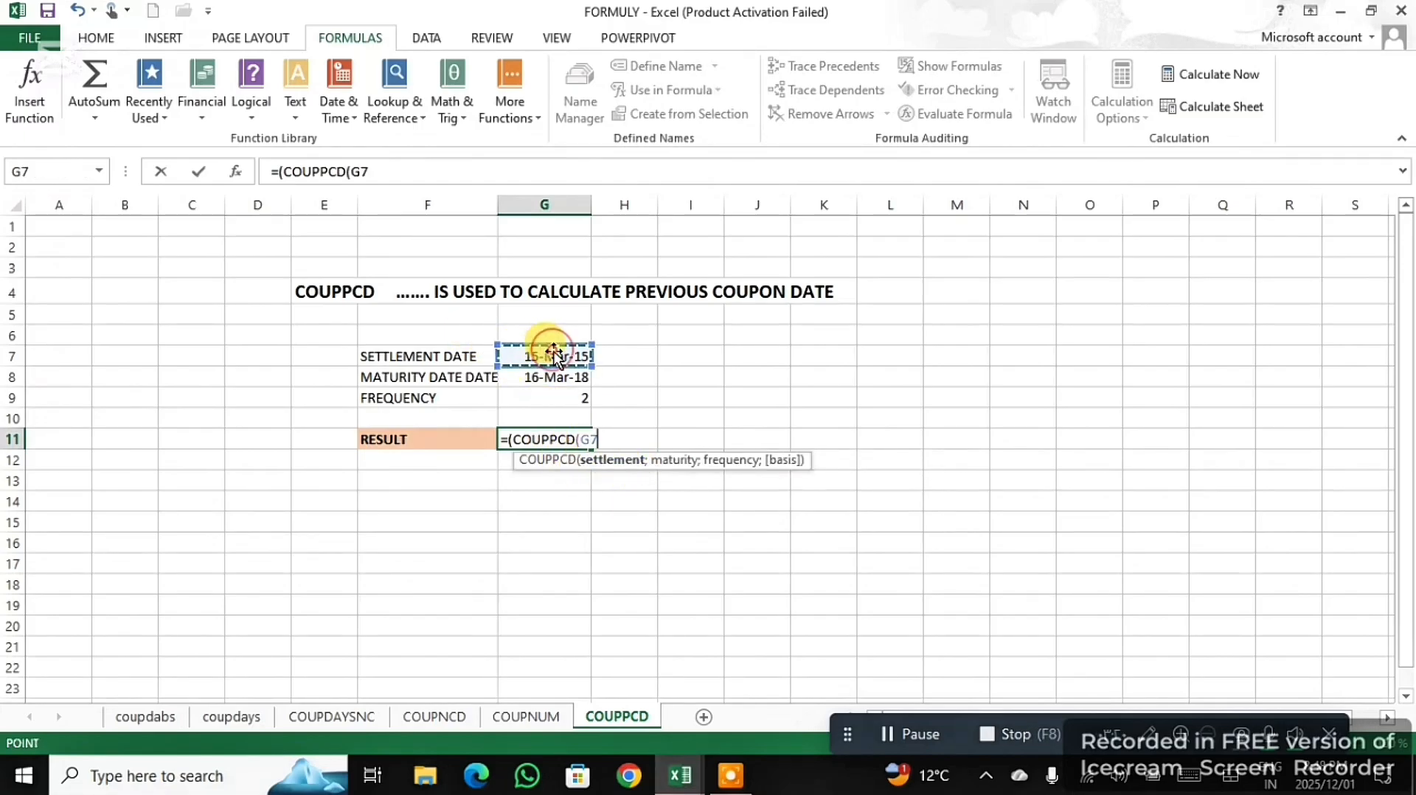
type(";")
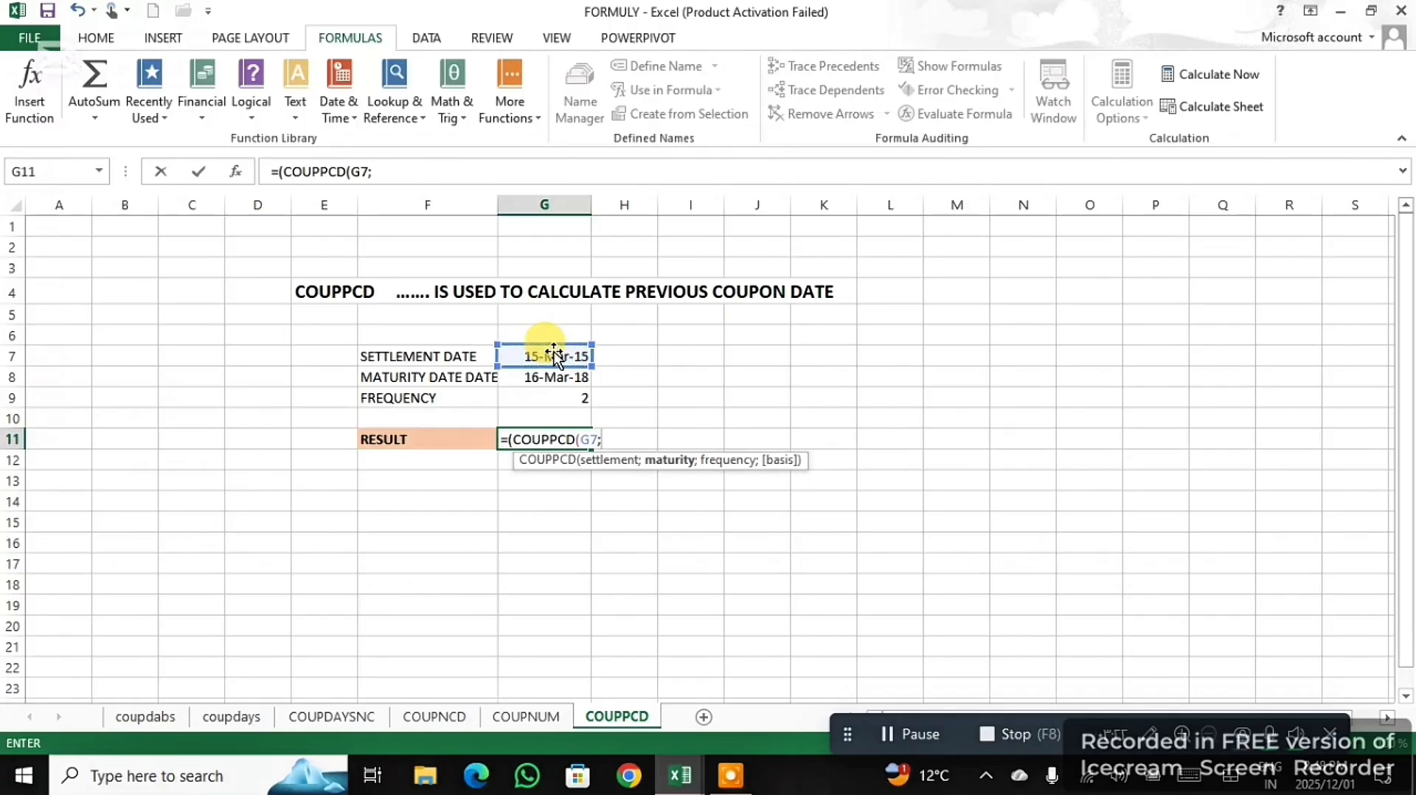
left_click(554, 398)
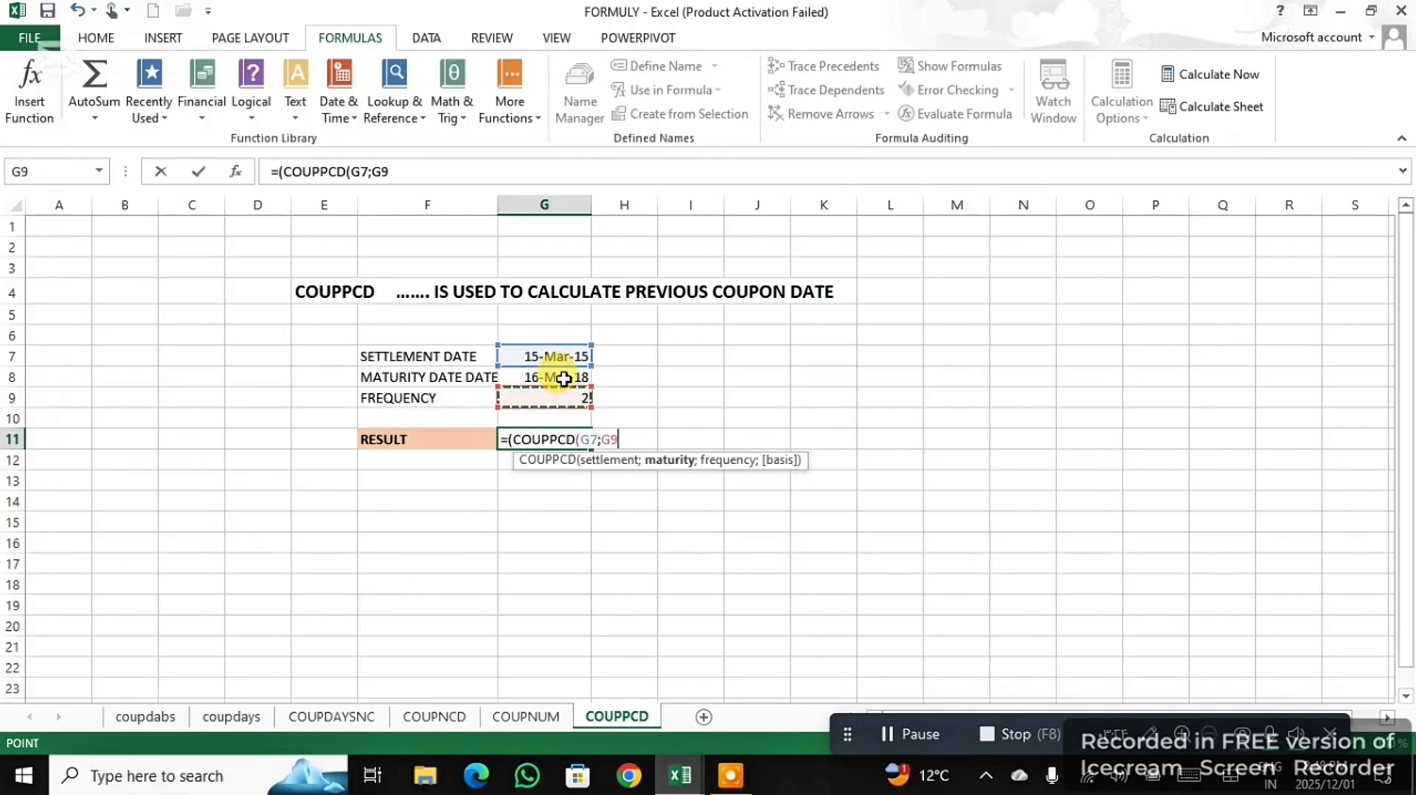
left_click(571, 377)
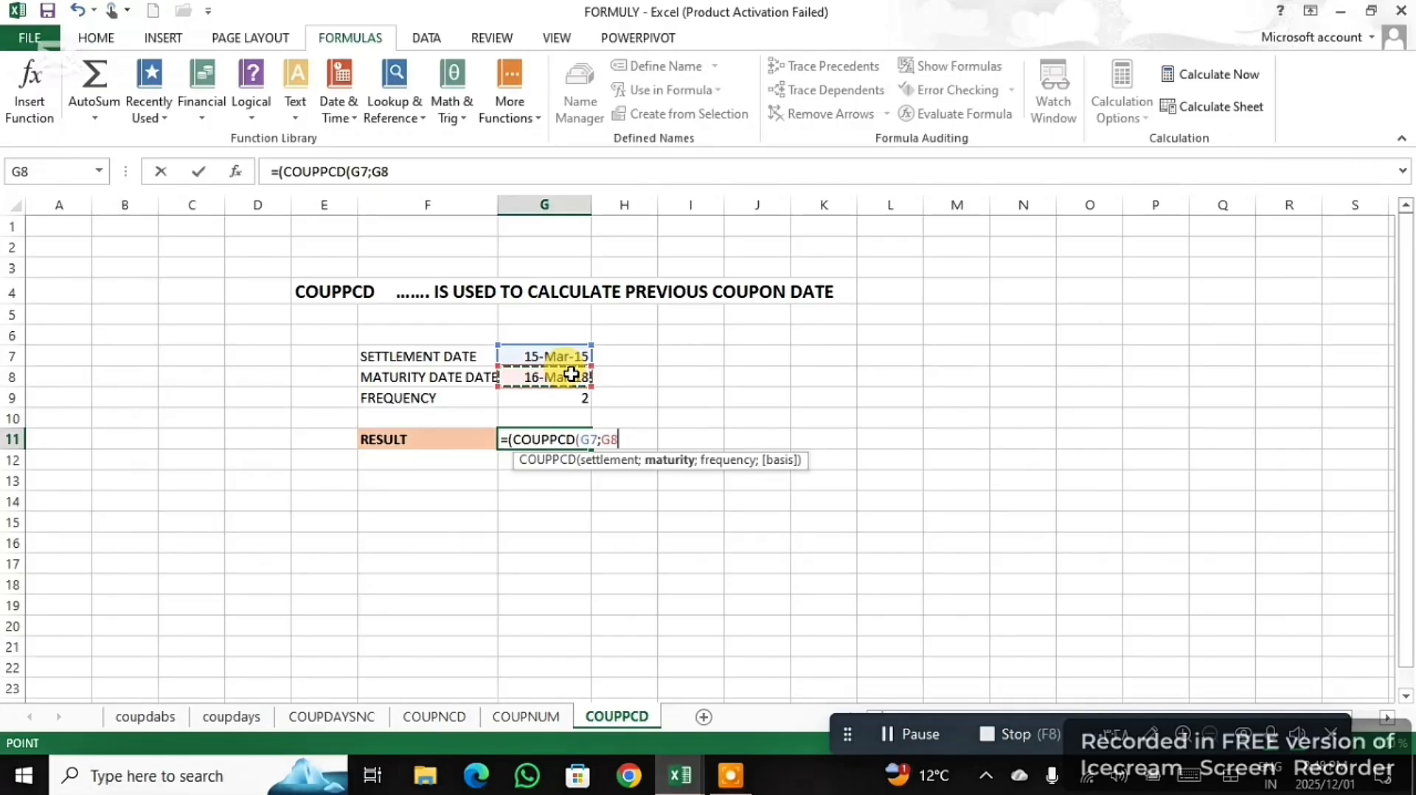
type(";")
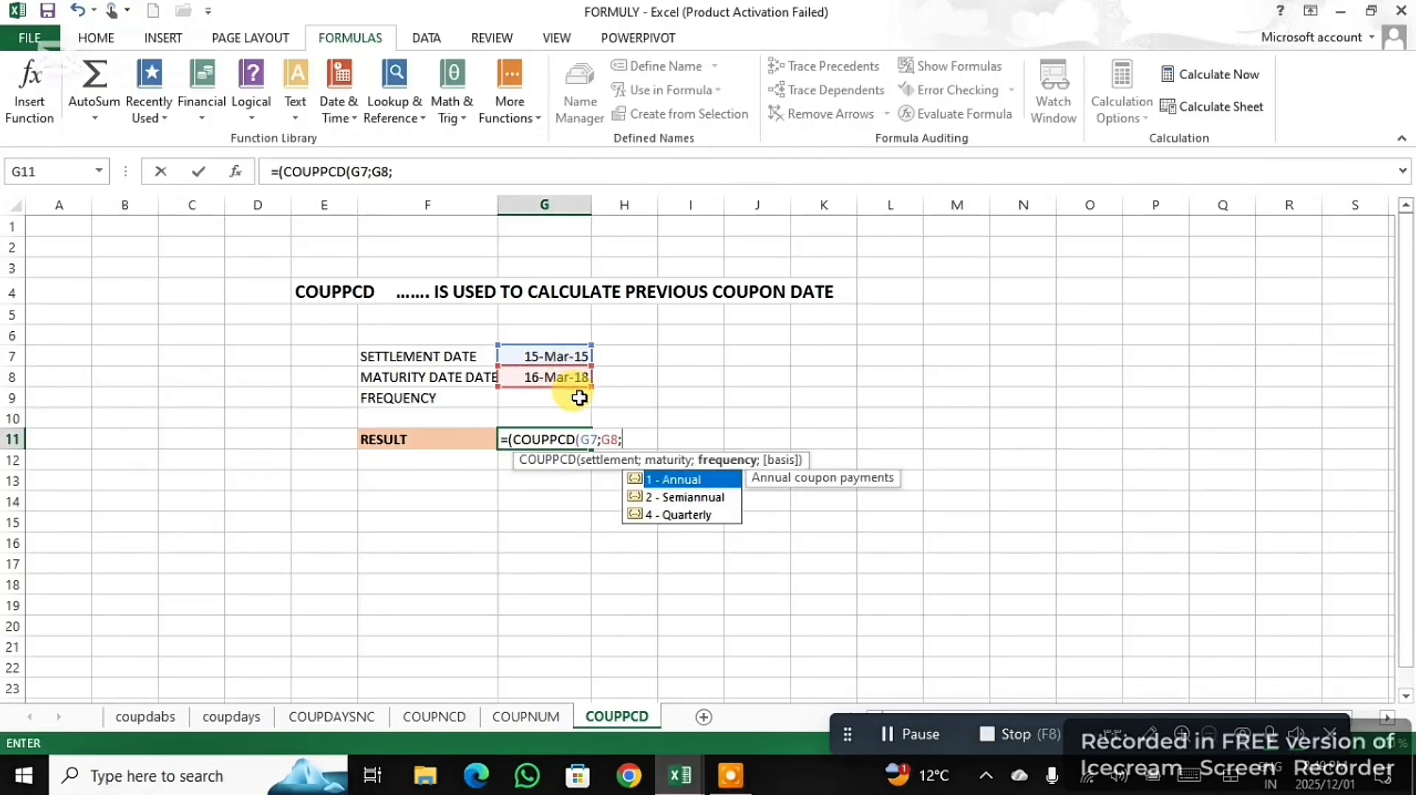
left_click(579, 398)
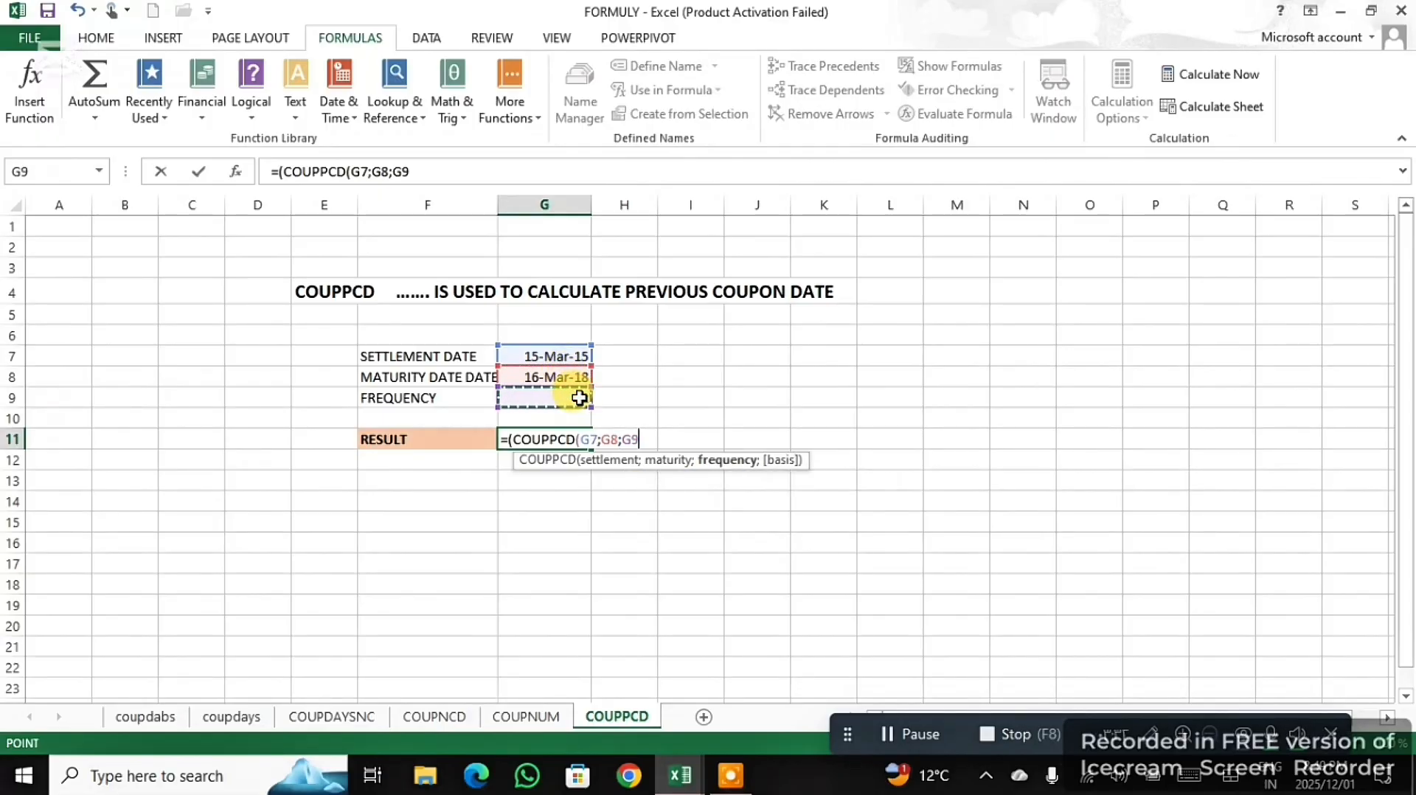
key("Return")
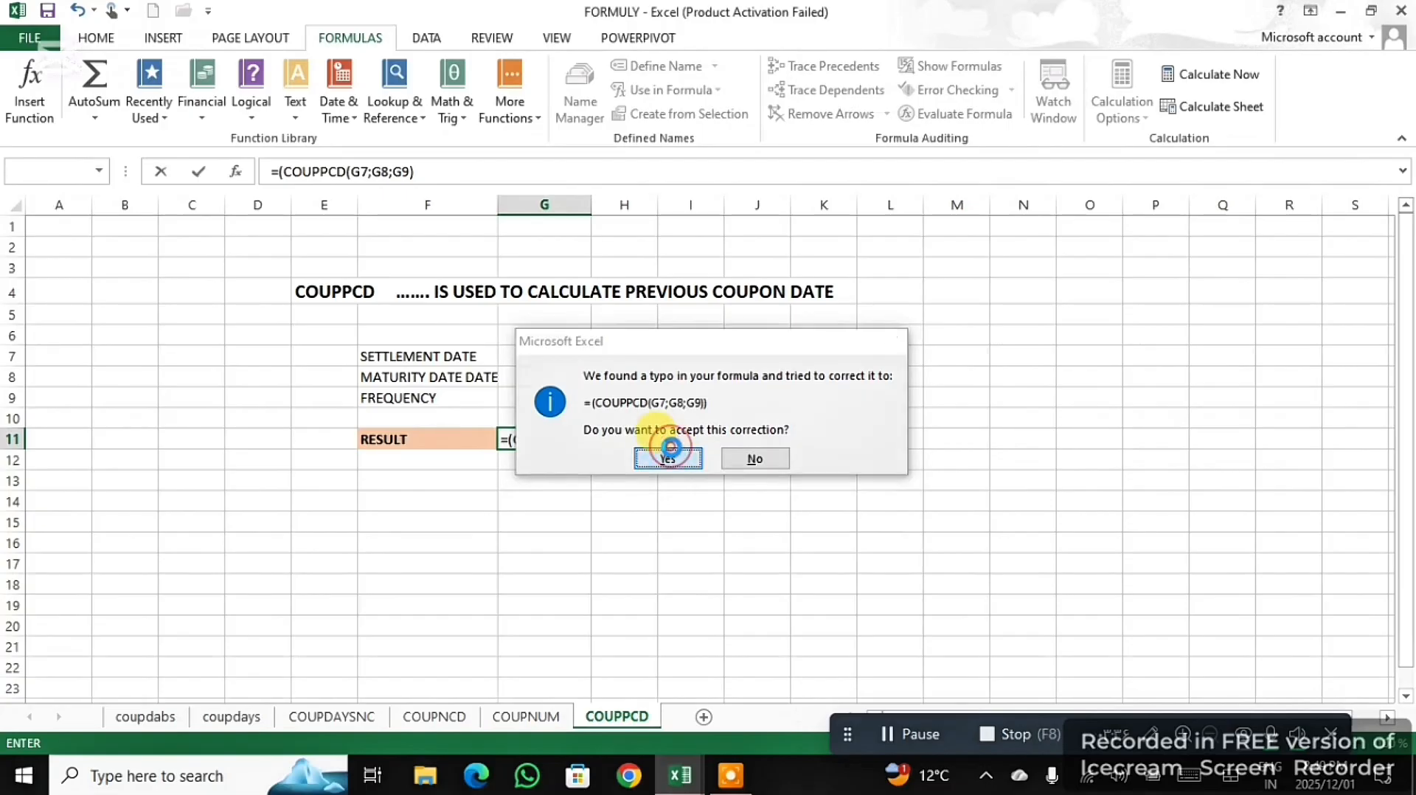
left_click(667, 451)
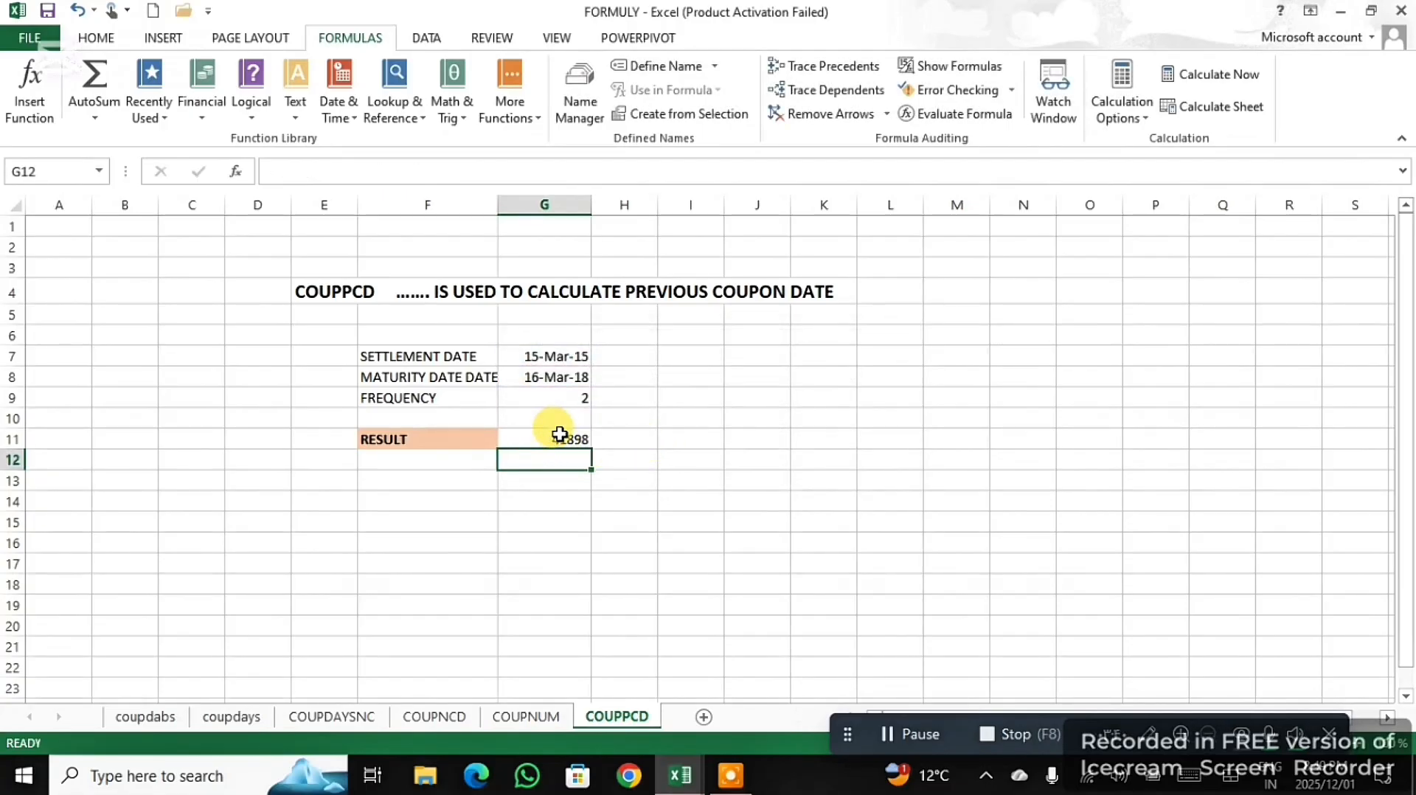
- Format the COUPPCD result in G11 as a date using the *14/03/2012 type
left_click(560, 438)
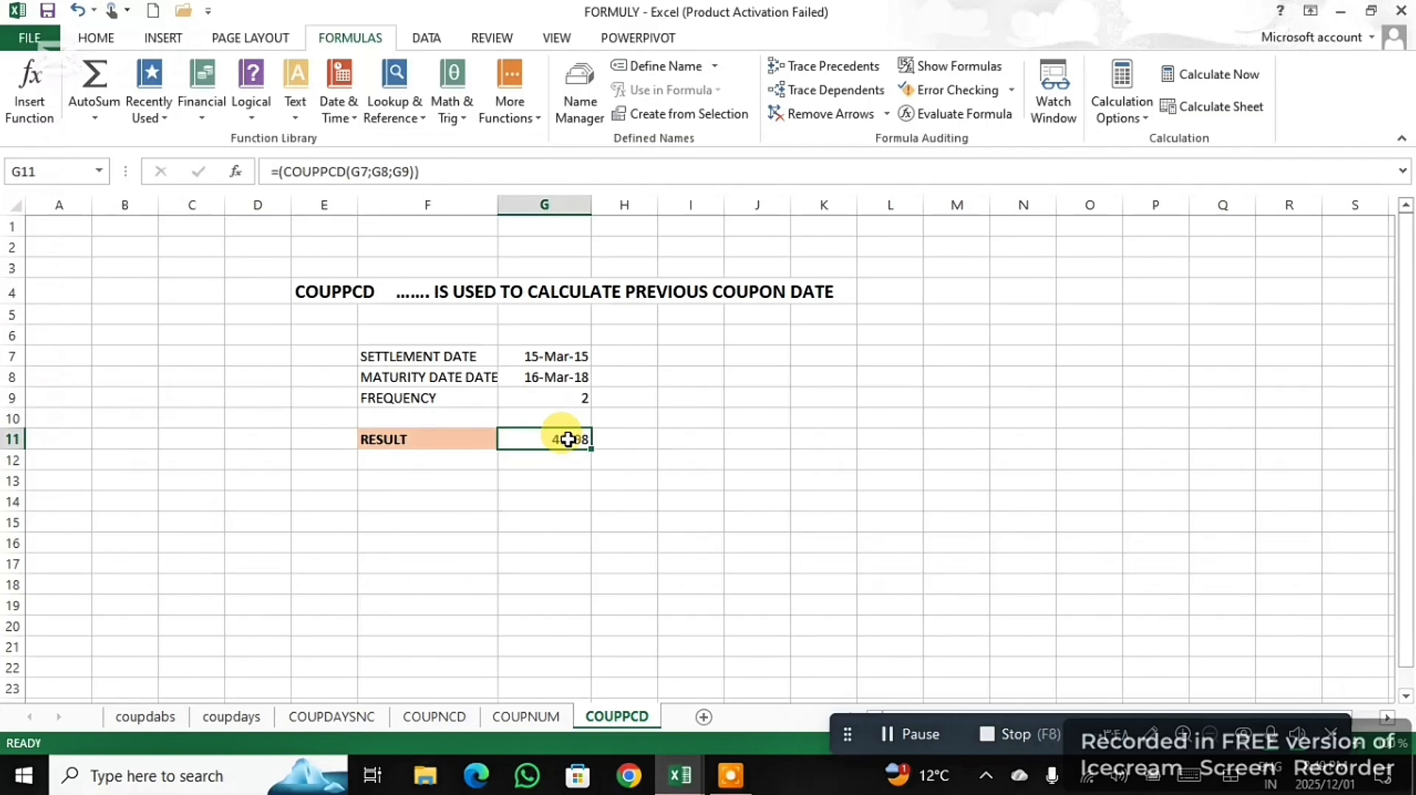
right_click(567, 440)
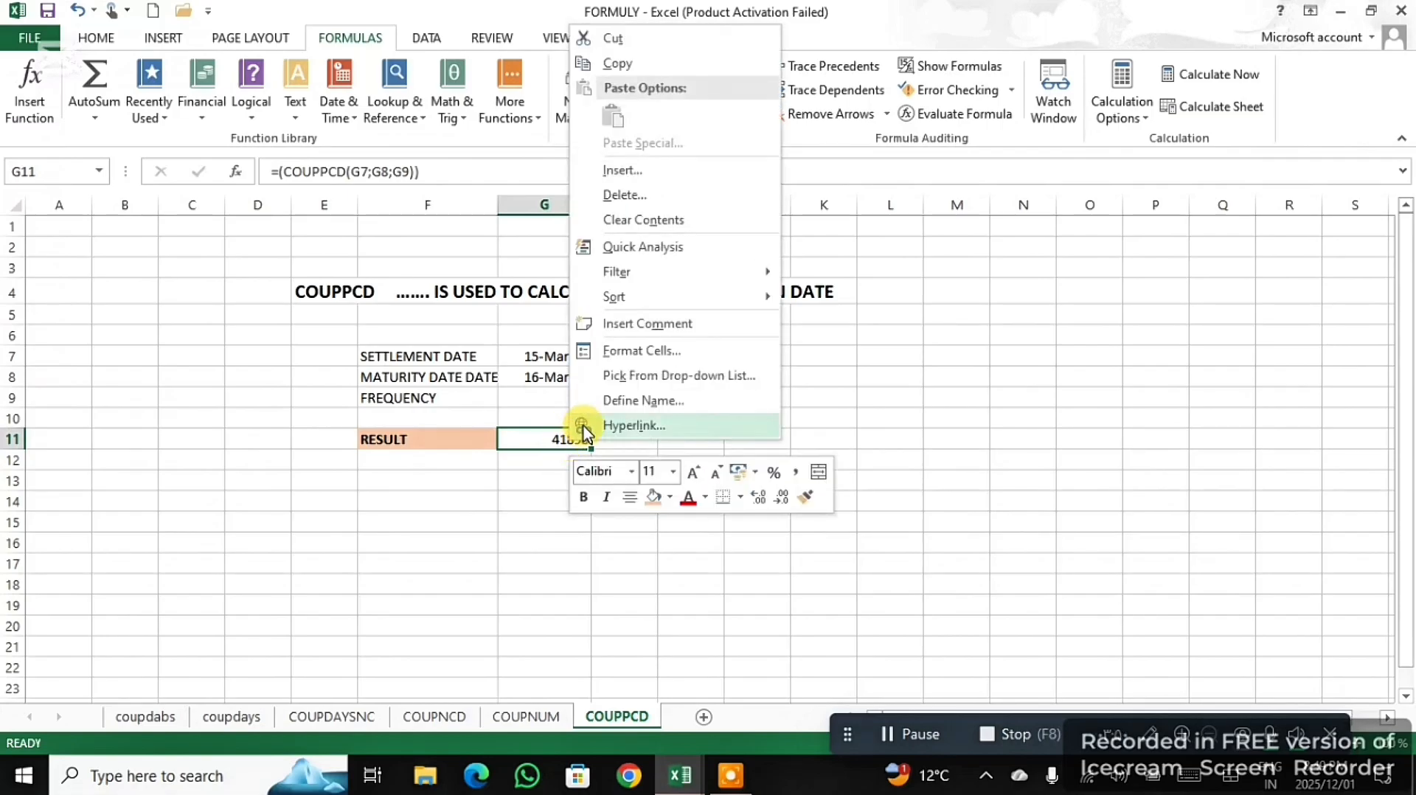
left_click(671, 343)
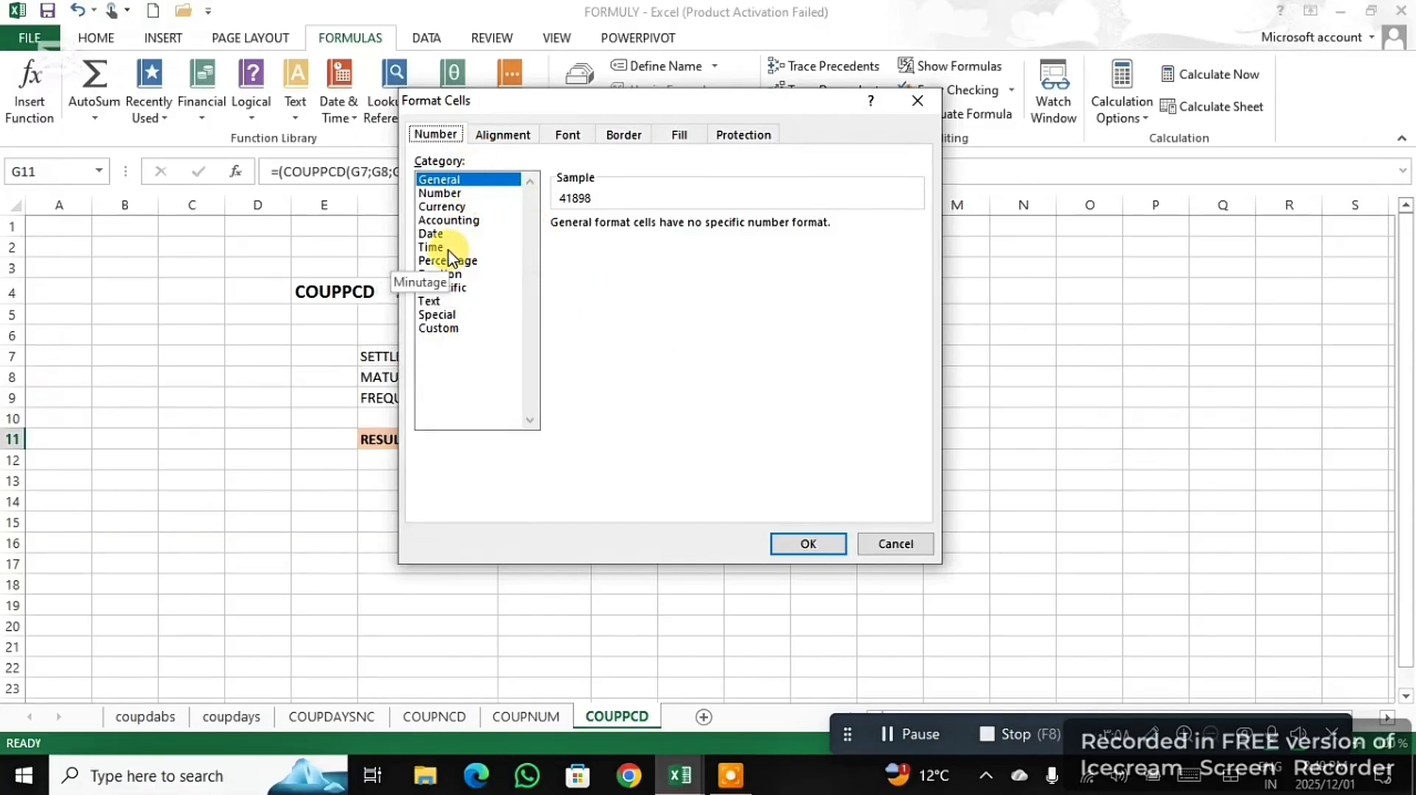
left_click(435, 234)
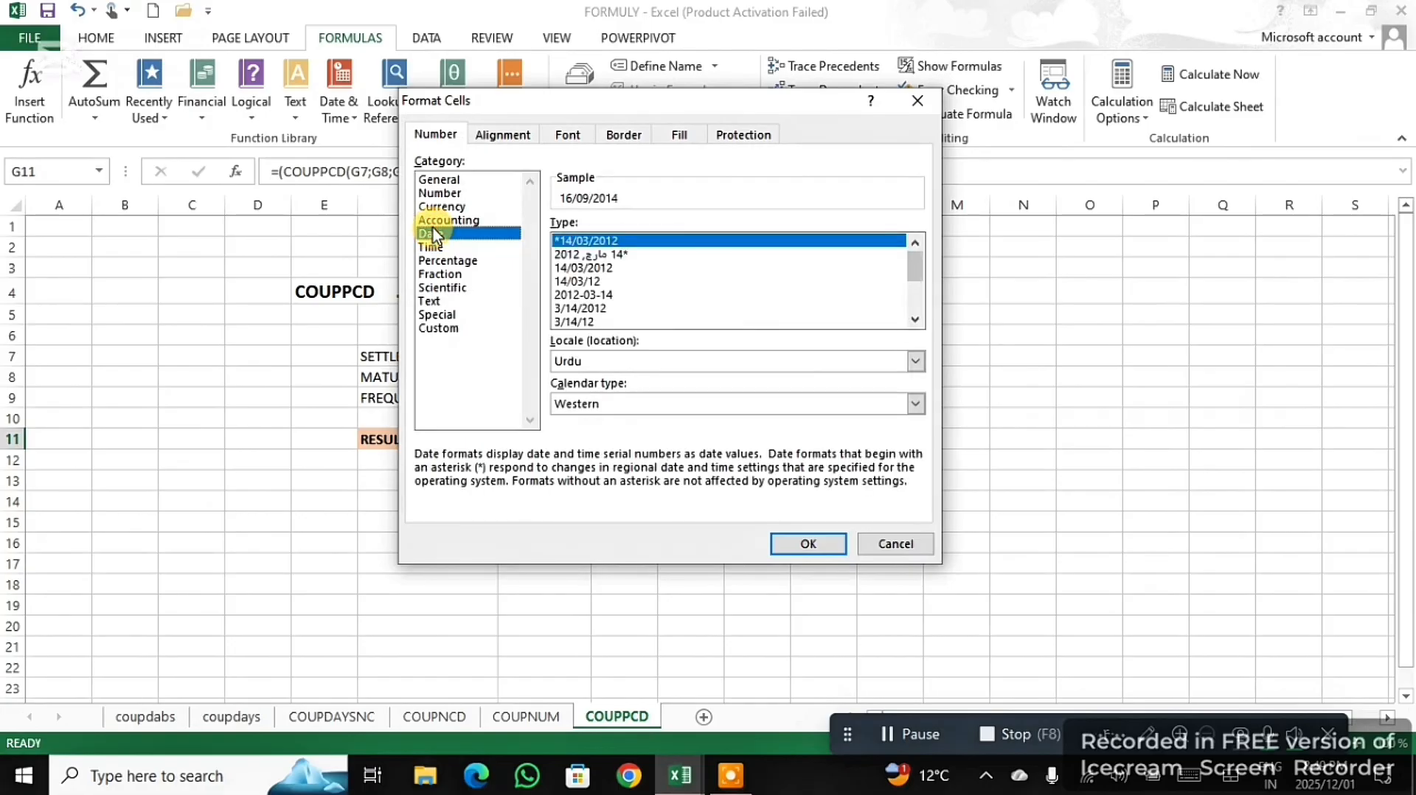
left_click(802, 553)
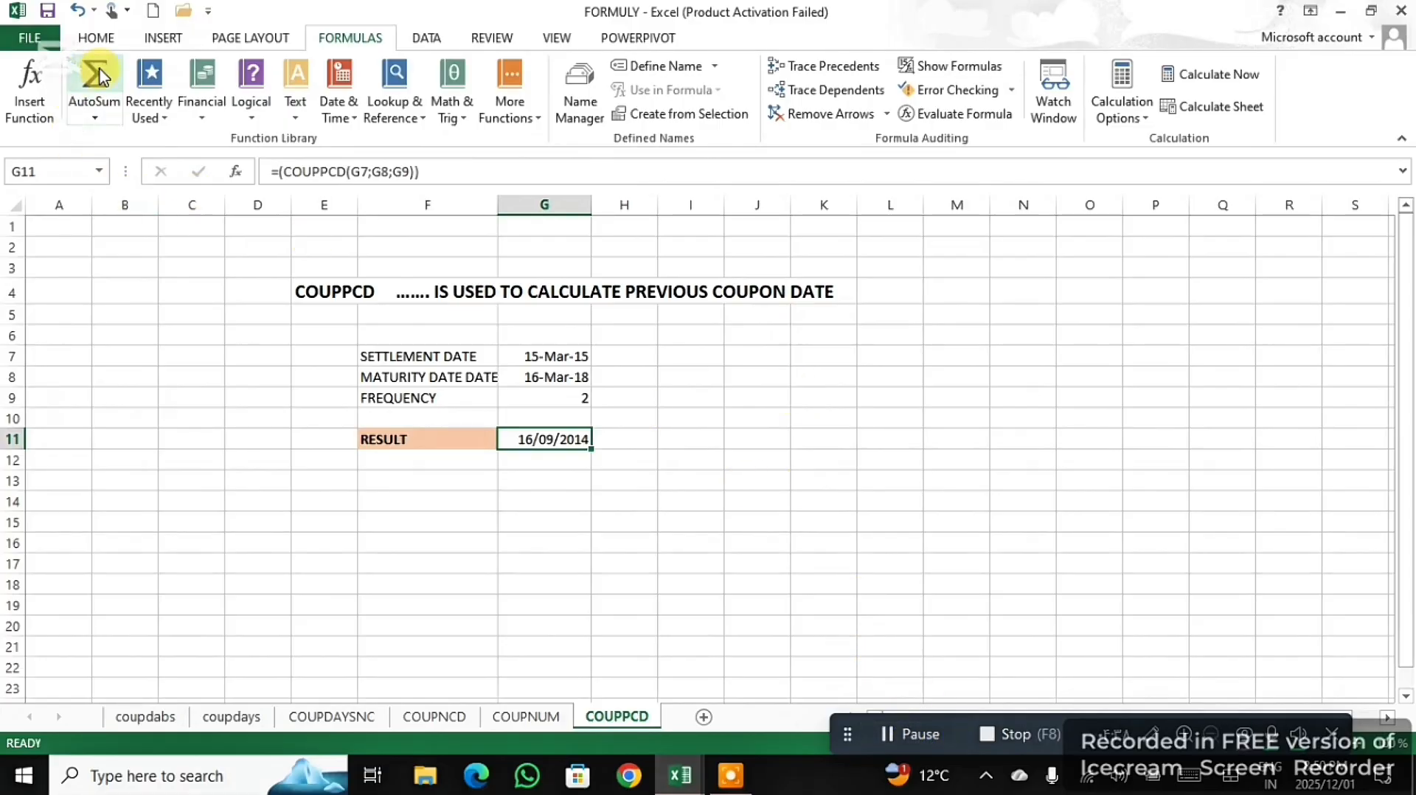
- Open the list of financial functions
left_click(380, 31)
left_click(202, 109)
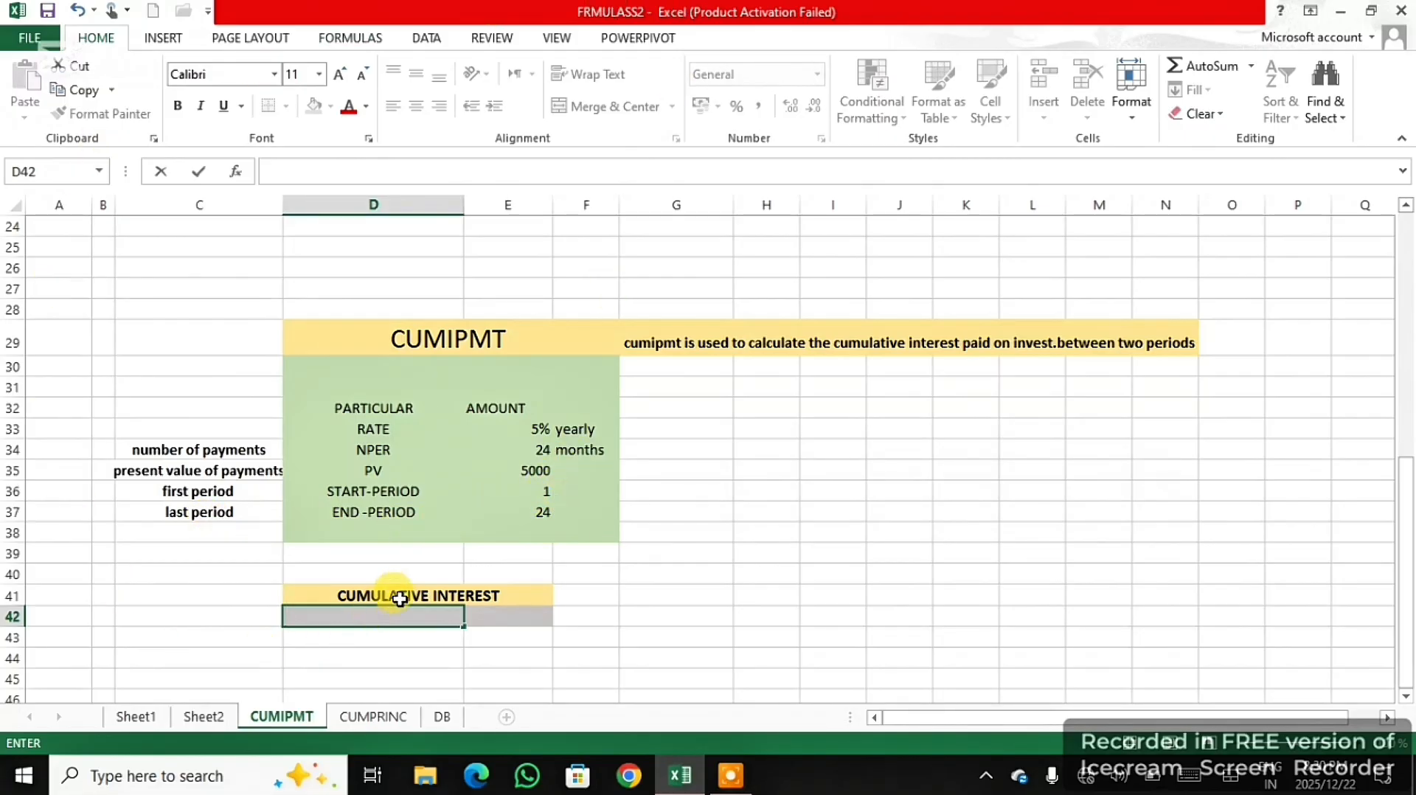
- On the CUMIPMT sheet, start a formula with the CUMIPMT function in D42, below the CUMULATIVE INTEREST heading
double_click(389, 621)
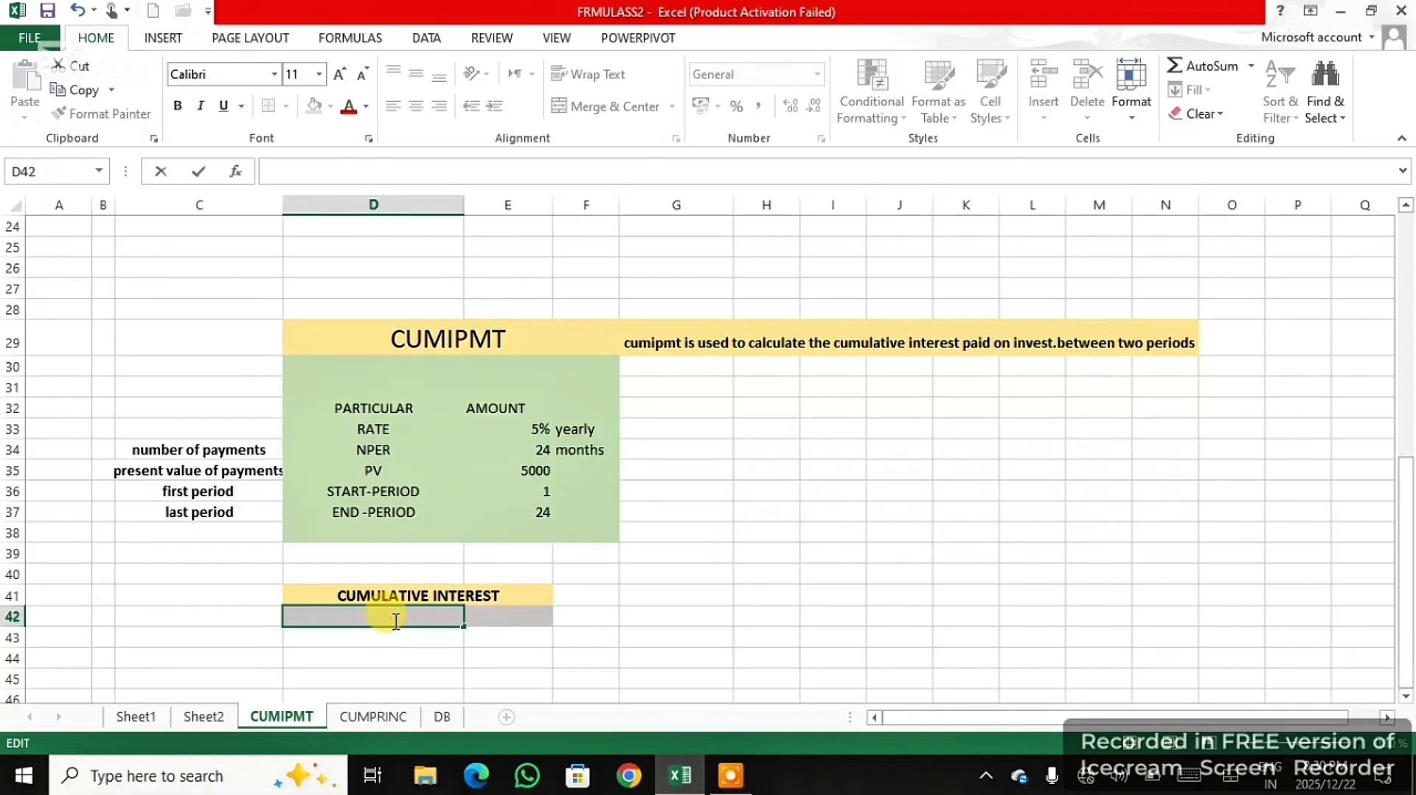
type("=")
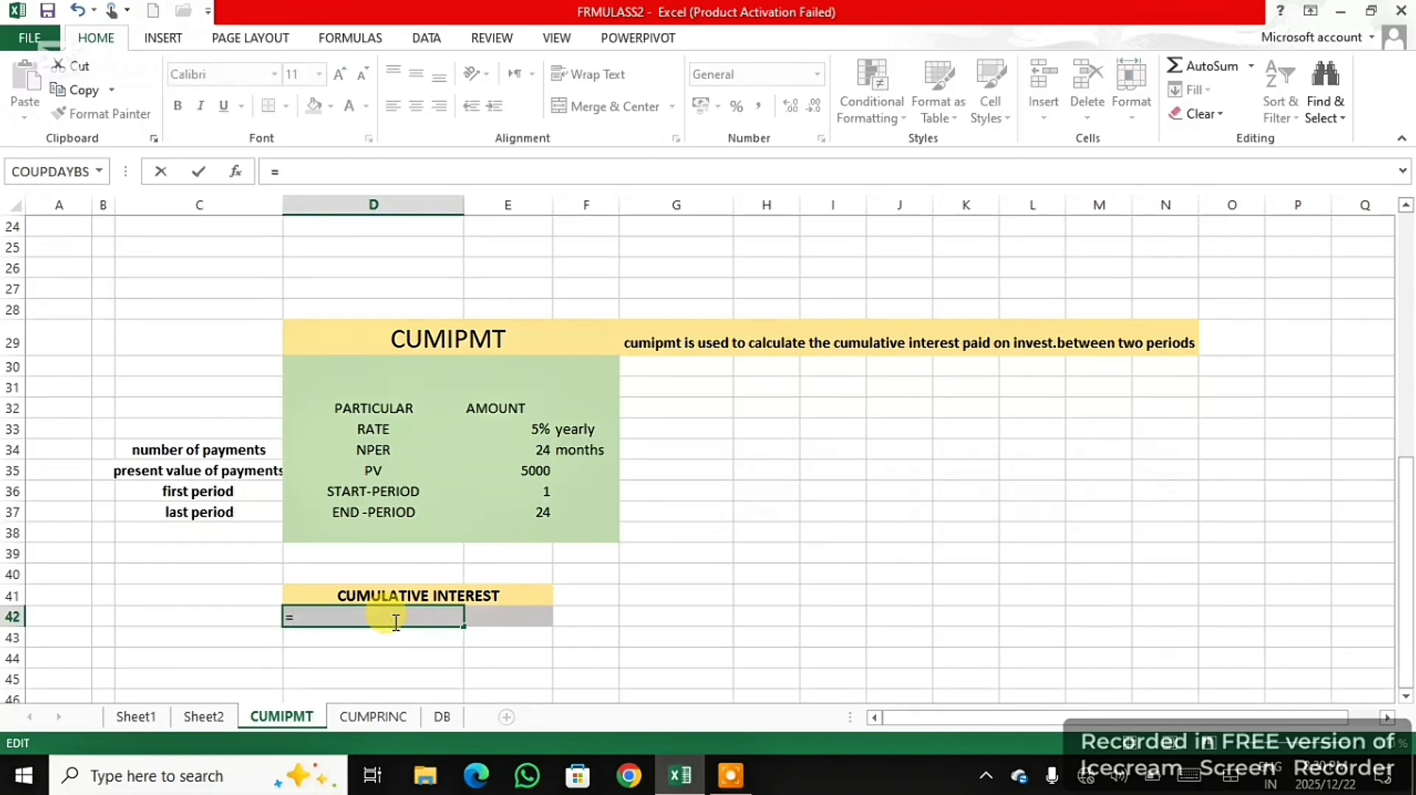
type("CUM")
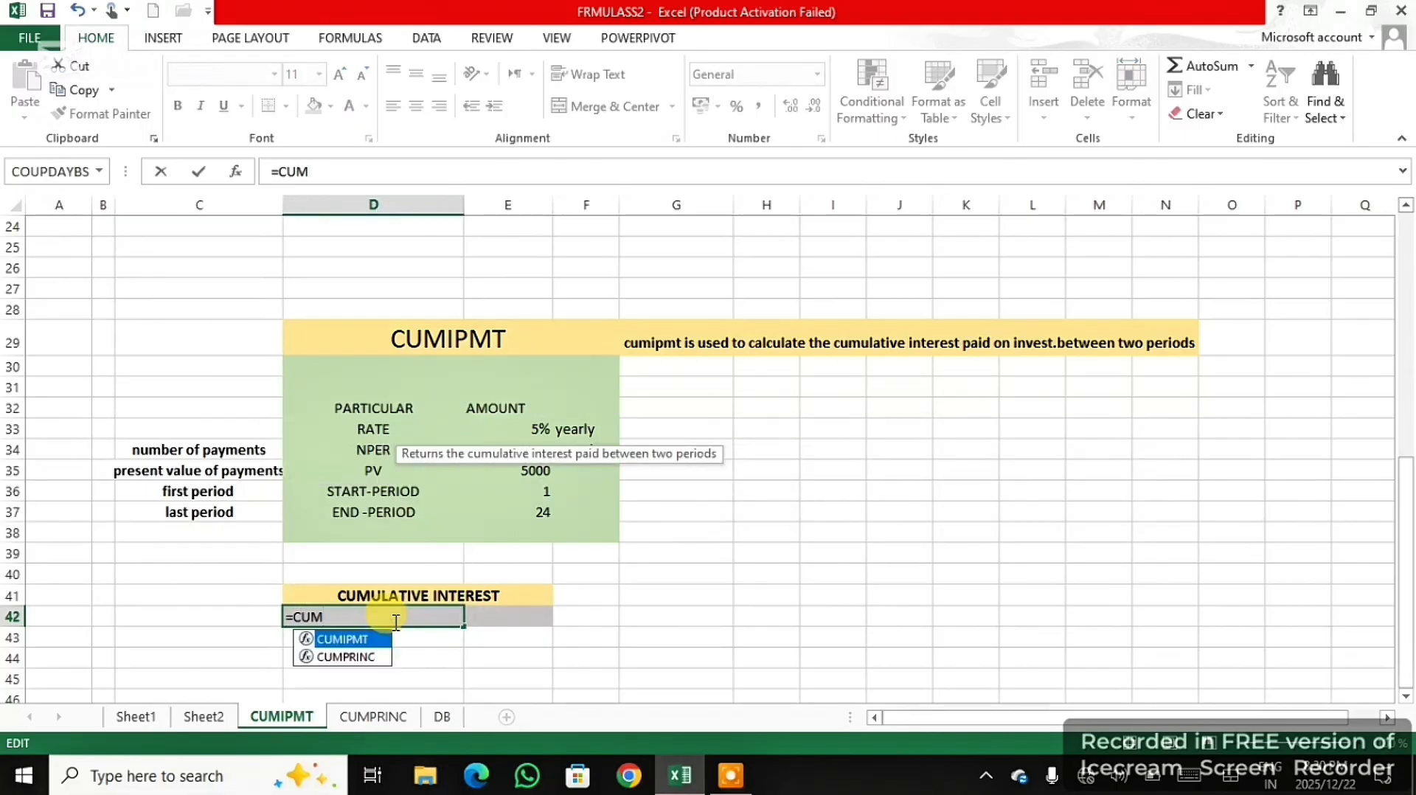
type("I")
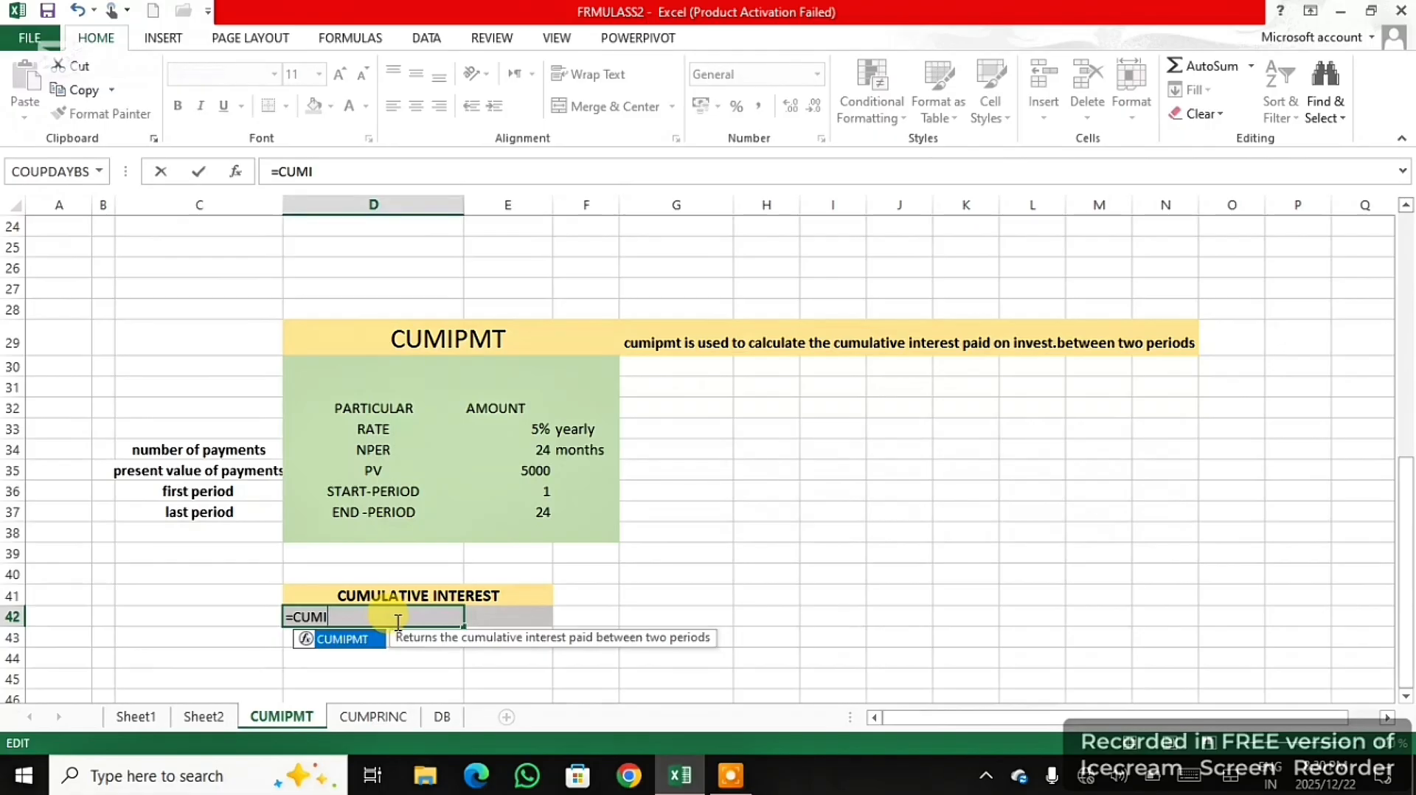
double_click(355, 640)
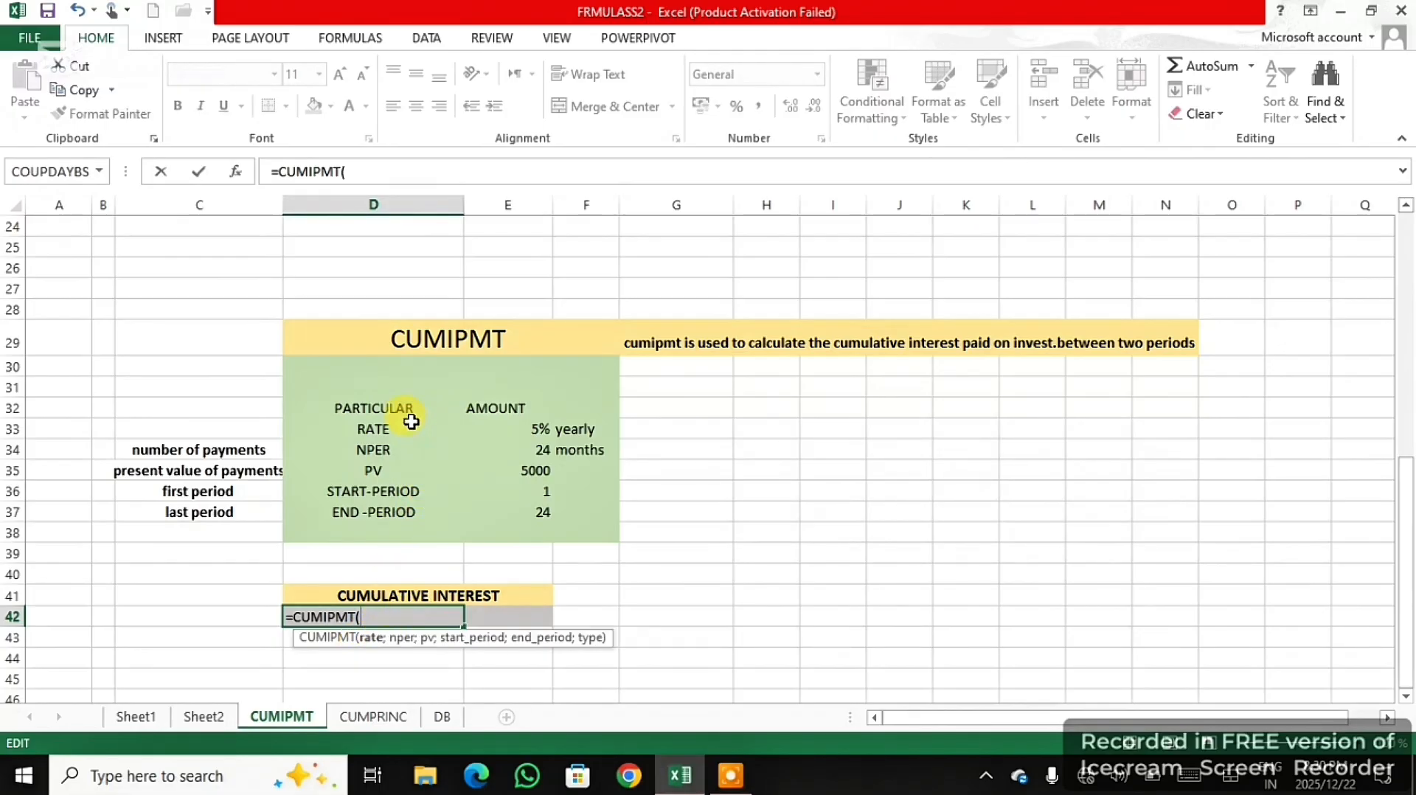
- Supply the CUMIPMT formula with the monthly rate E33/12, number of payments E34 and present value E35
left_click(512, 428)
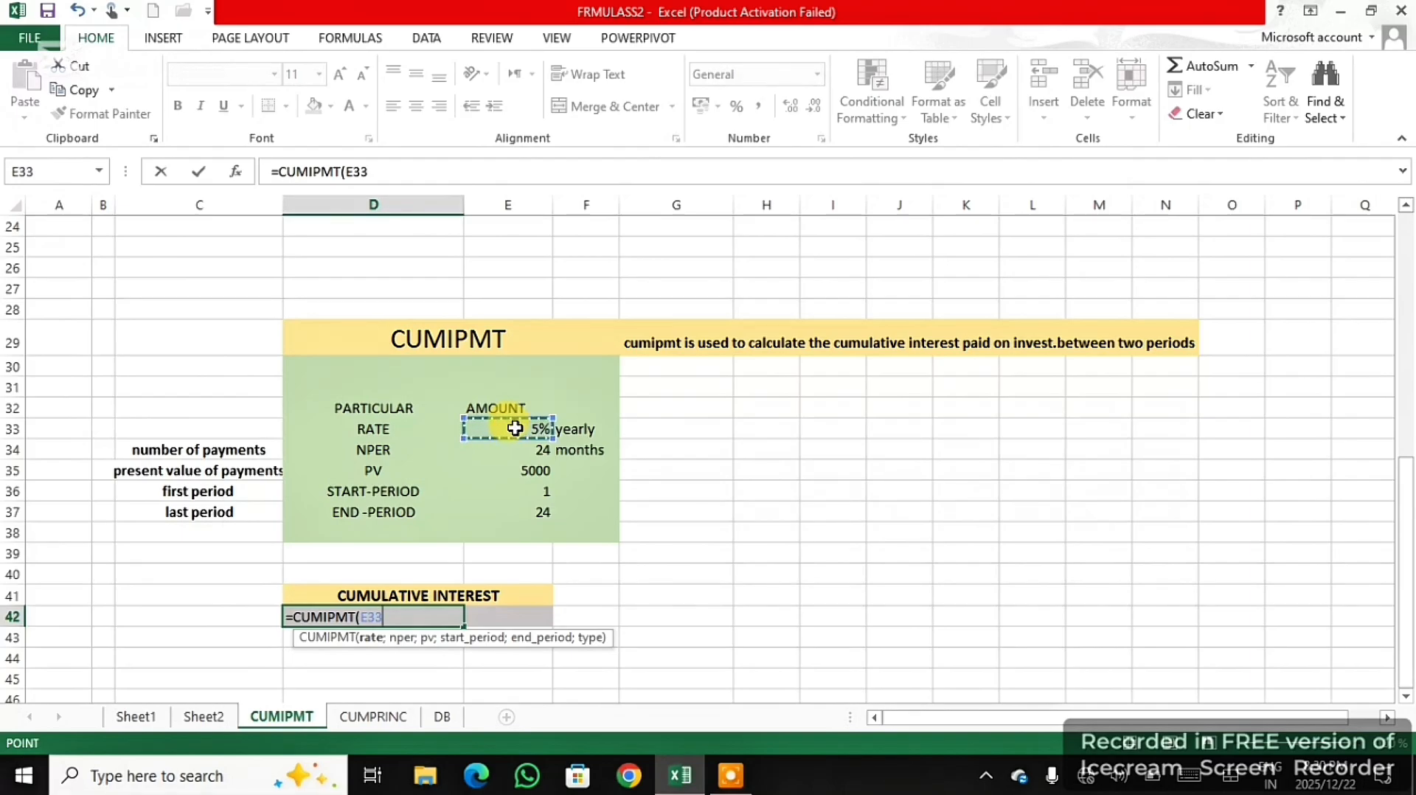
type("/12")
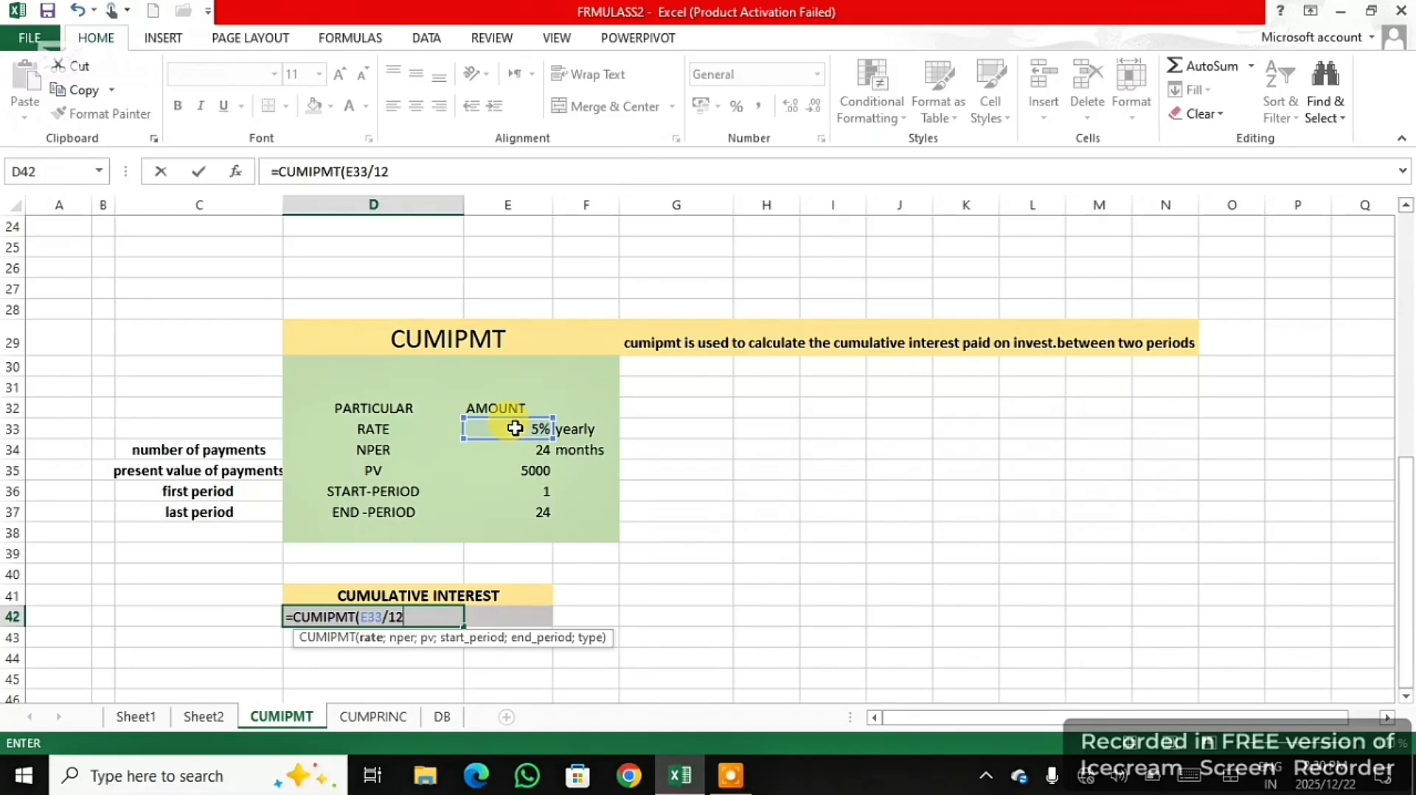
type(";")
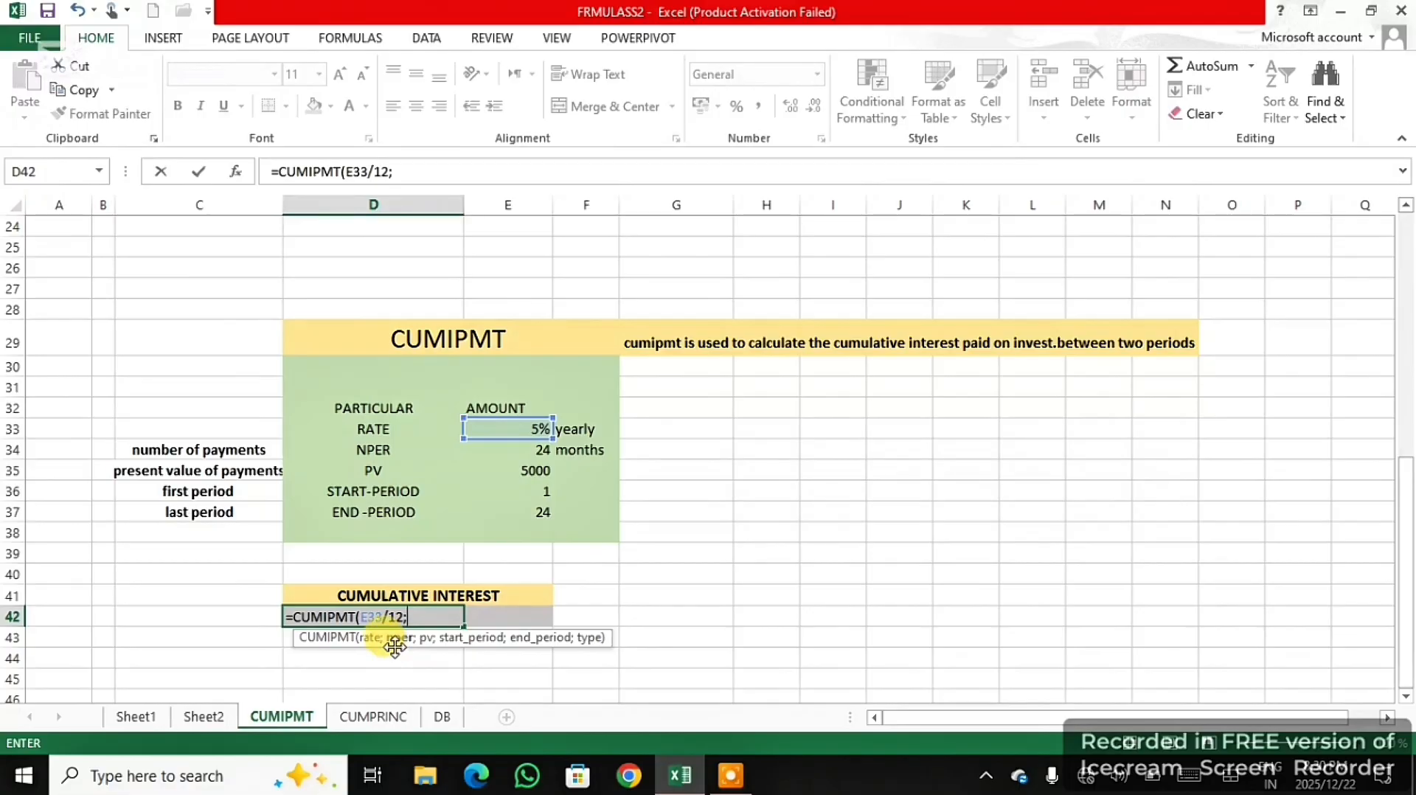
left_click(546, 453)
type(";")
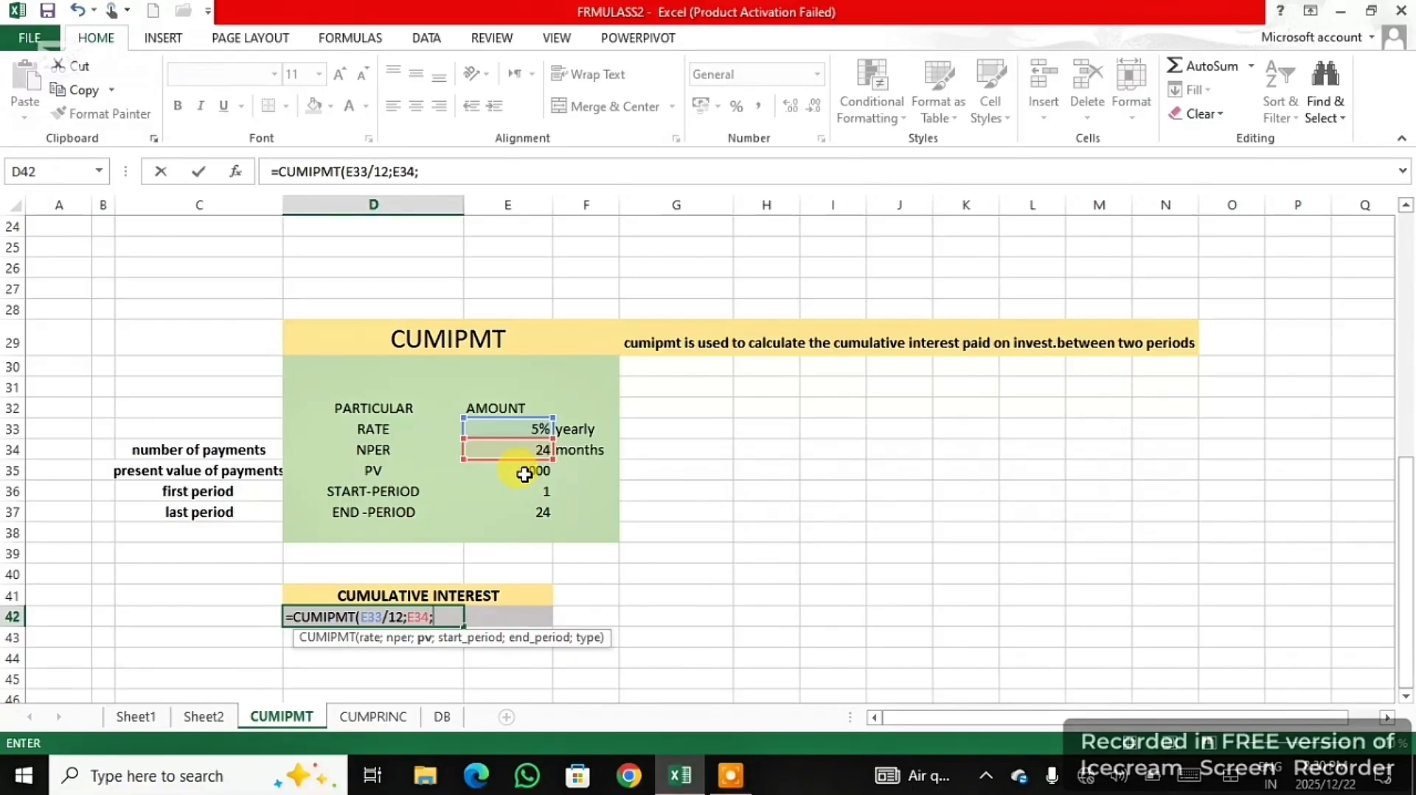
left_click(526, 474)
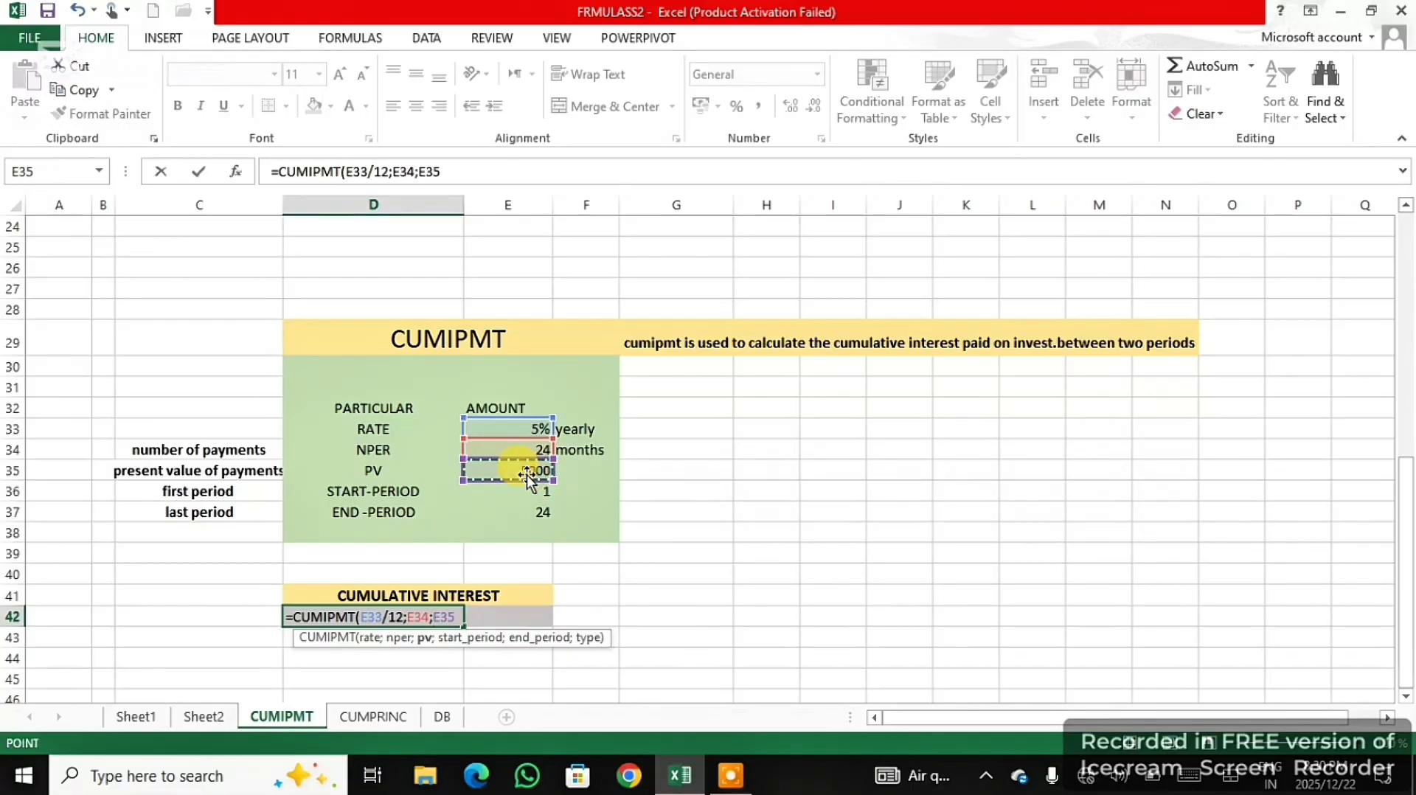
type(";")
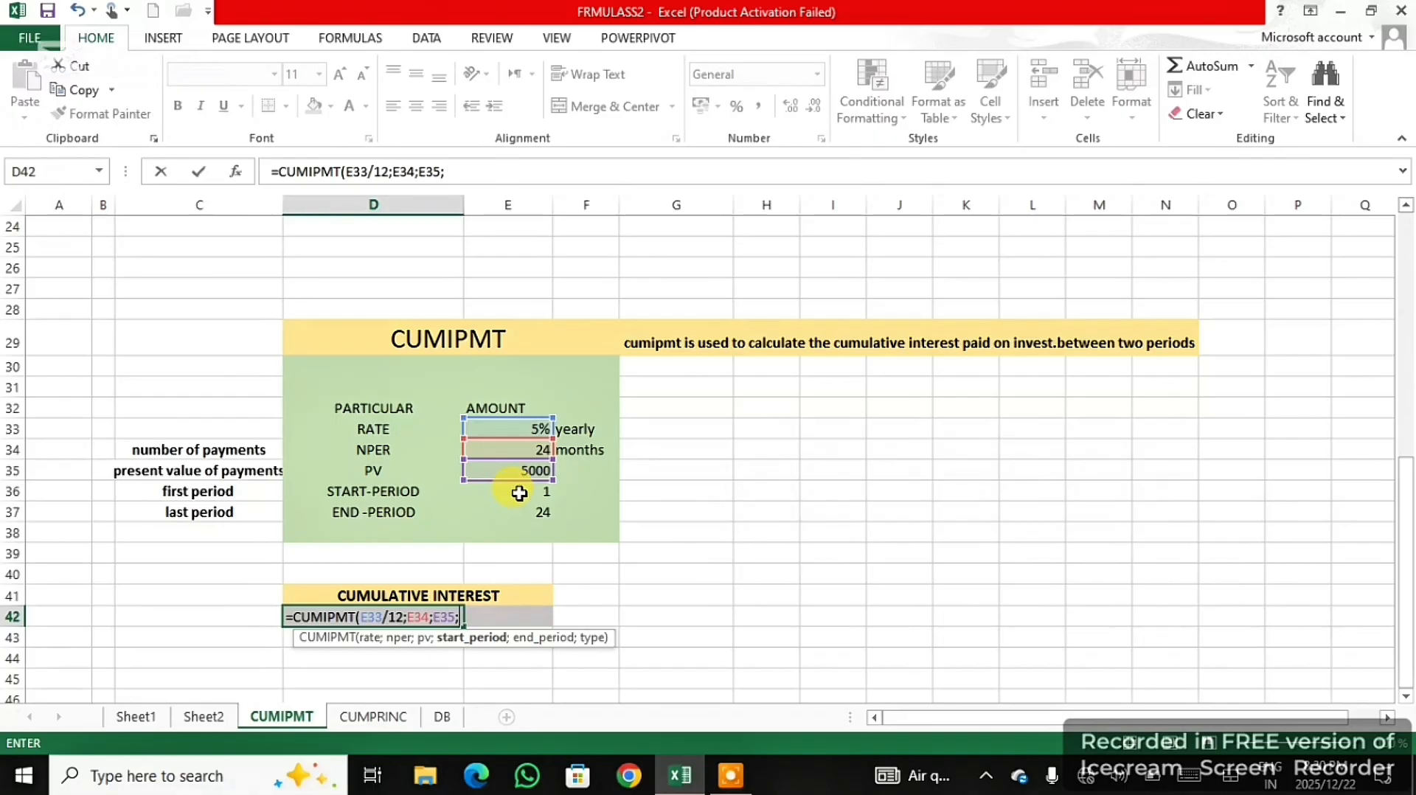
- Complete the CUMIPMT formula with start period E36, end period E37 and type 0, enter it and select its result
left_click(519, 493)
type(";")
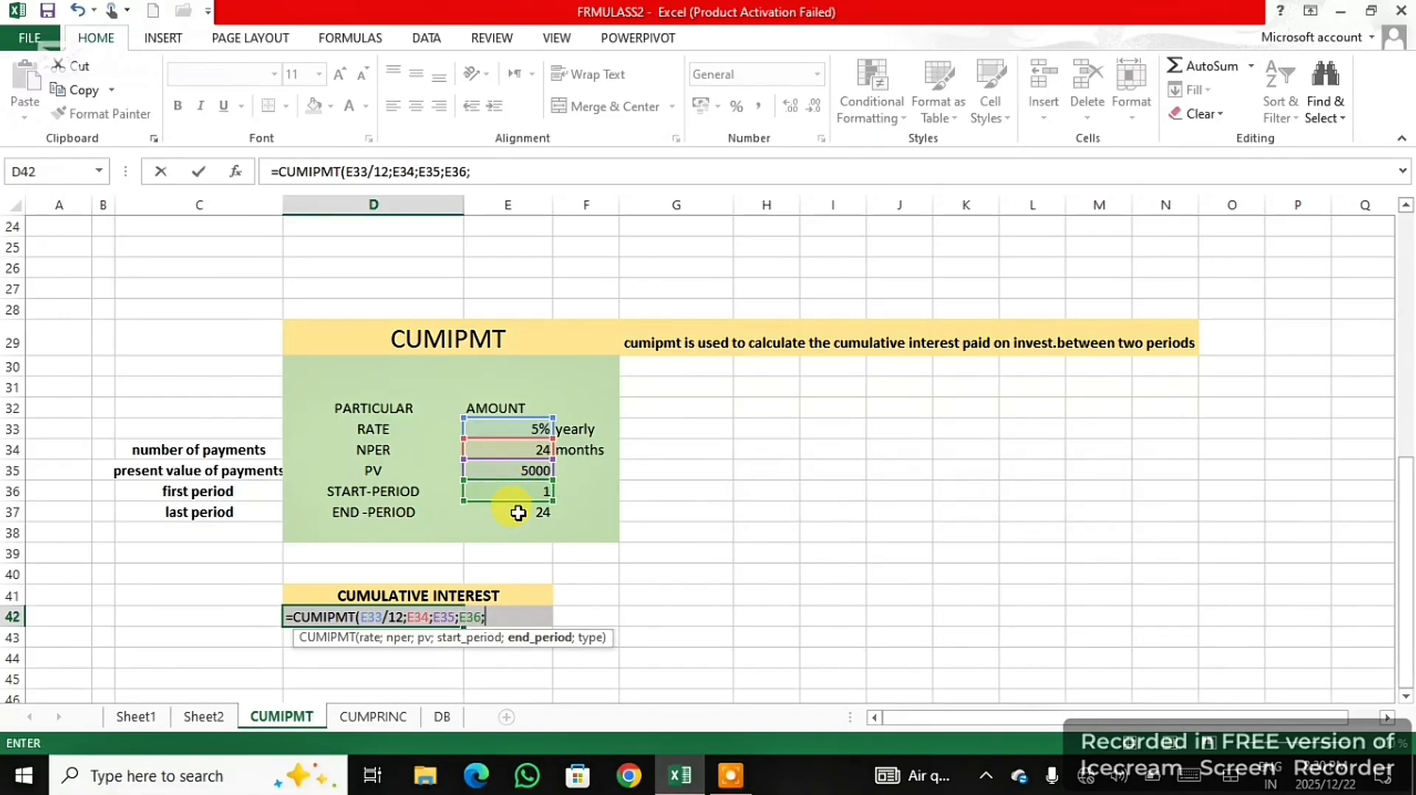
left_click(518, 513)
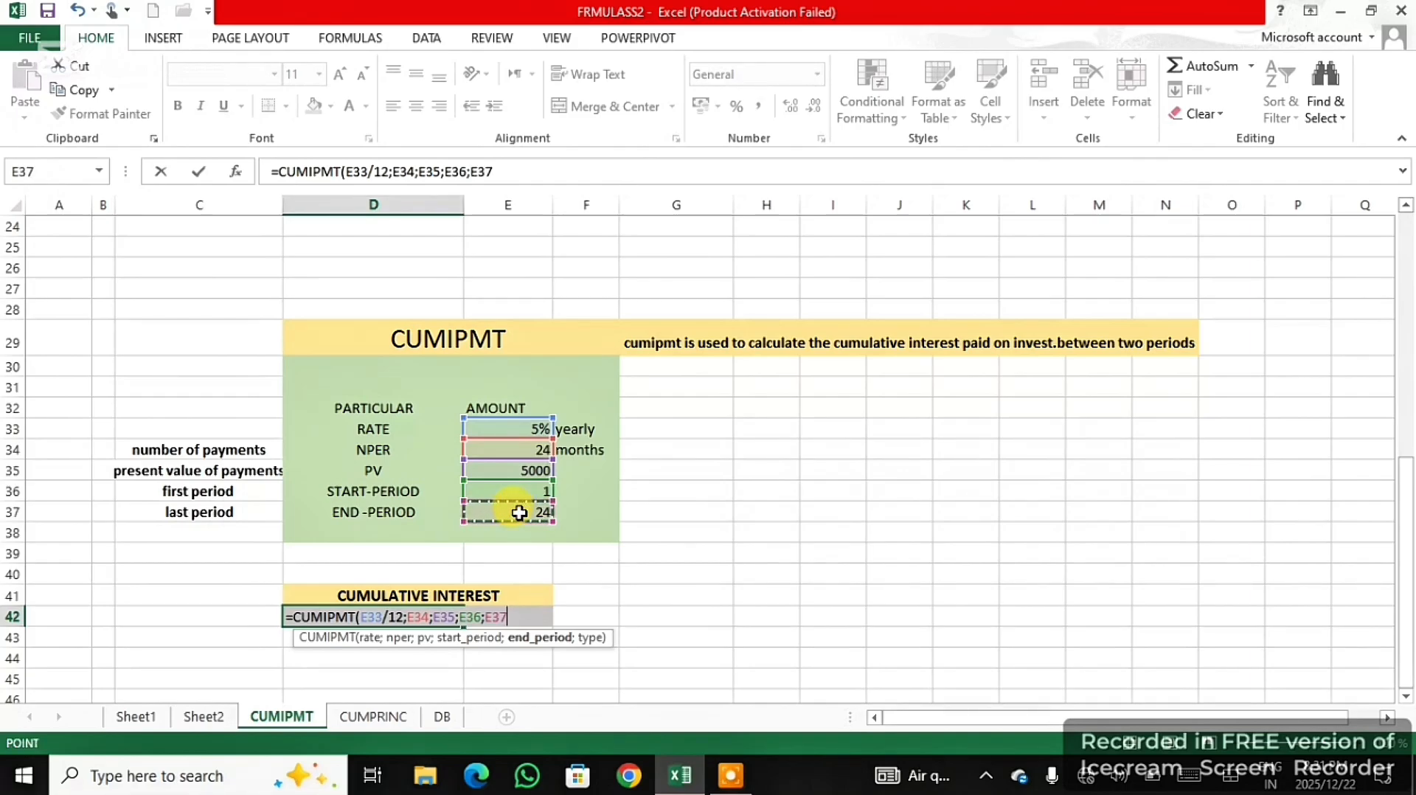
type(";0")
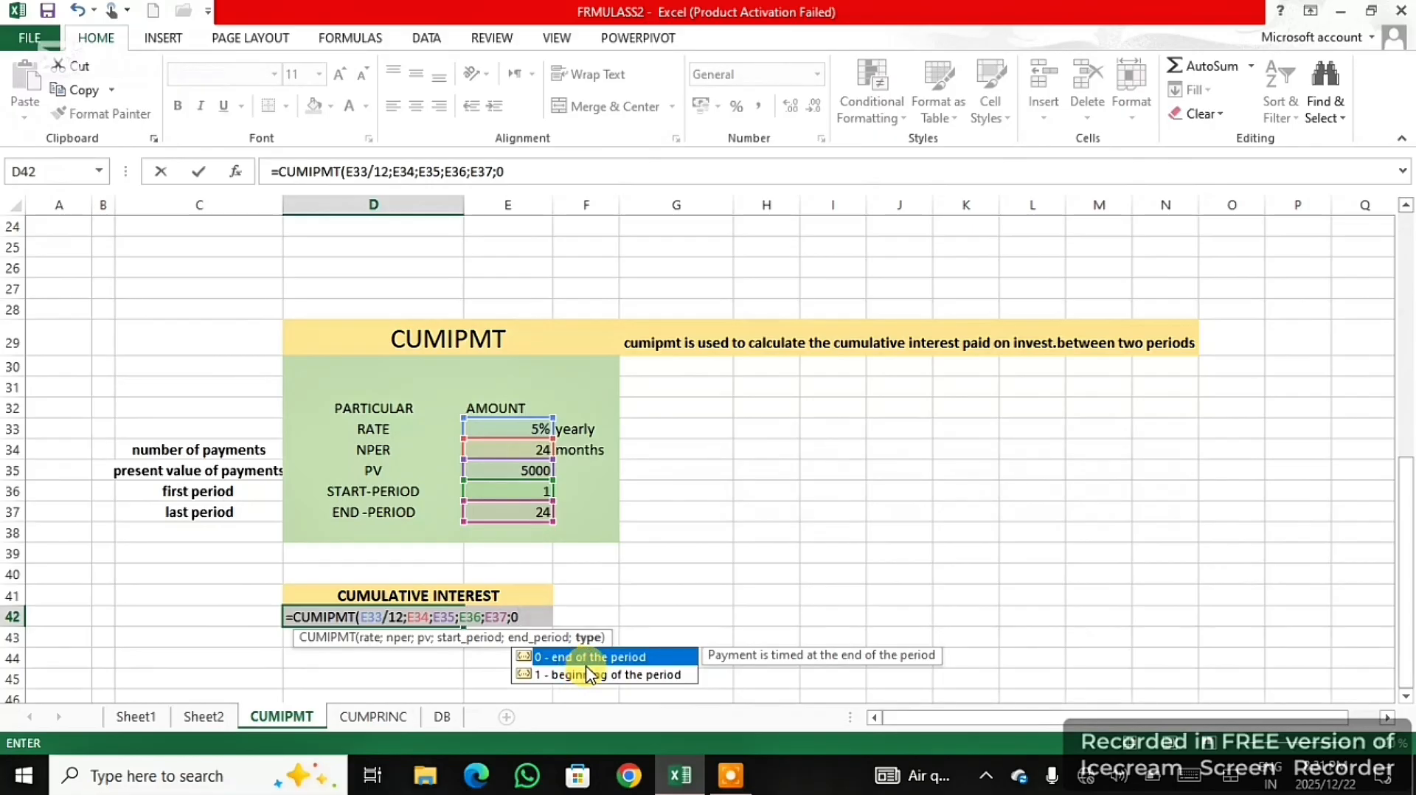
type(")")
key("Return")
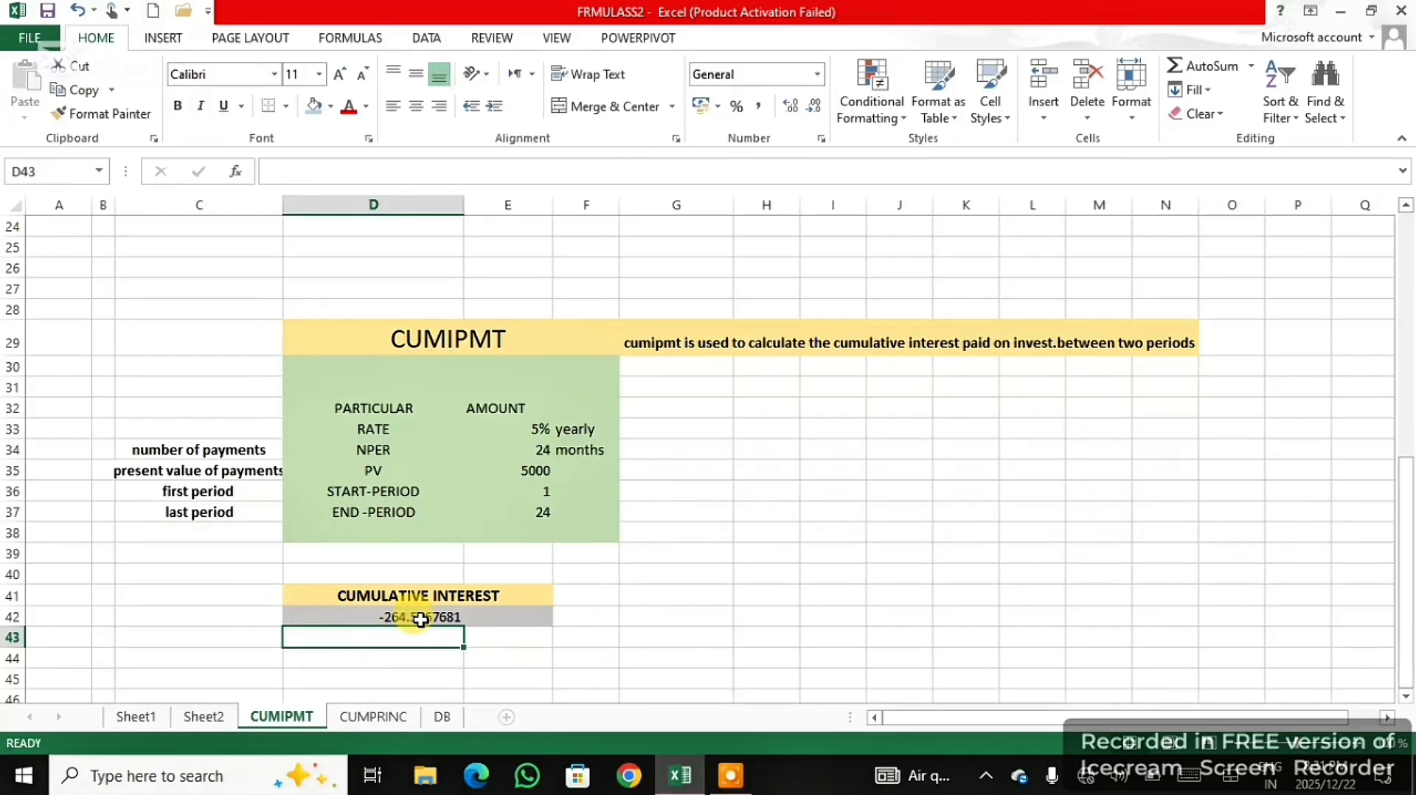
left_click(437, 612)
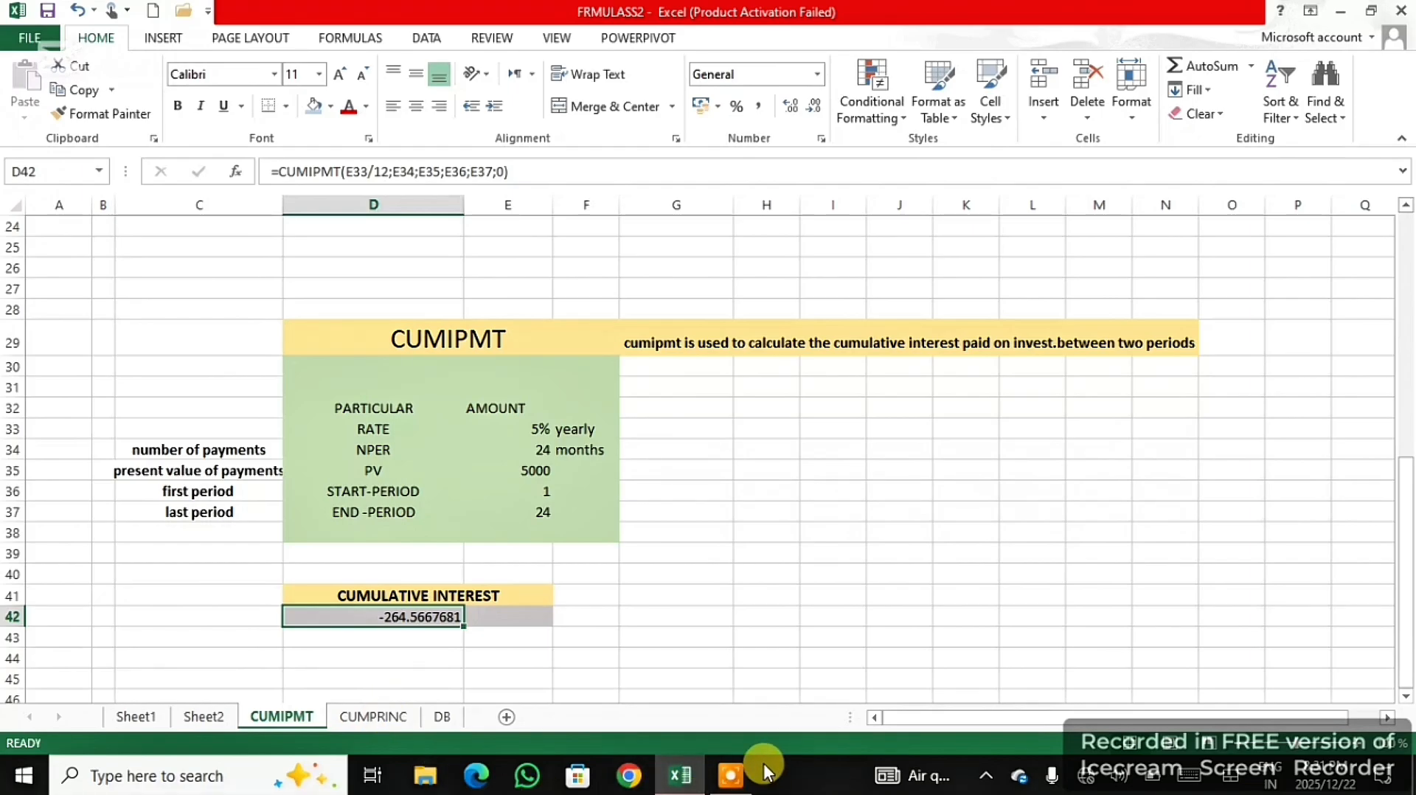
left_click(732, 774)
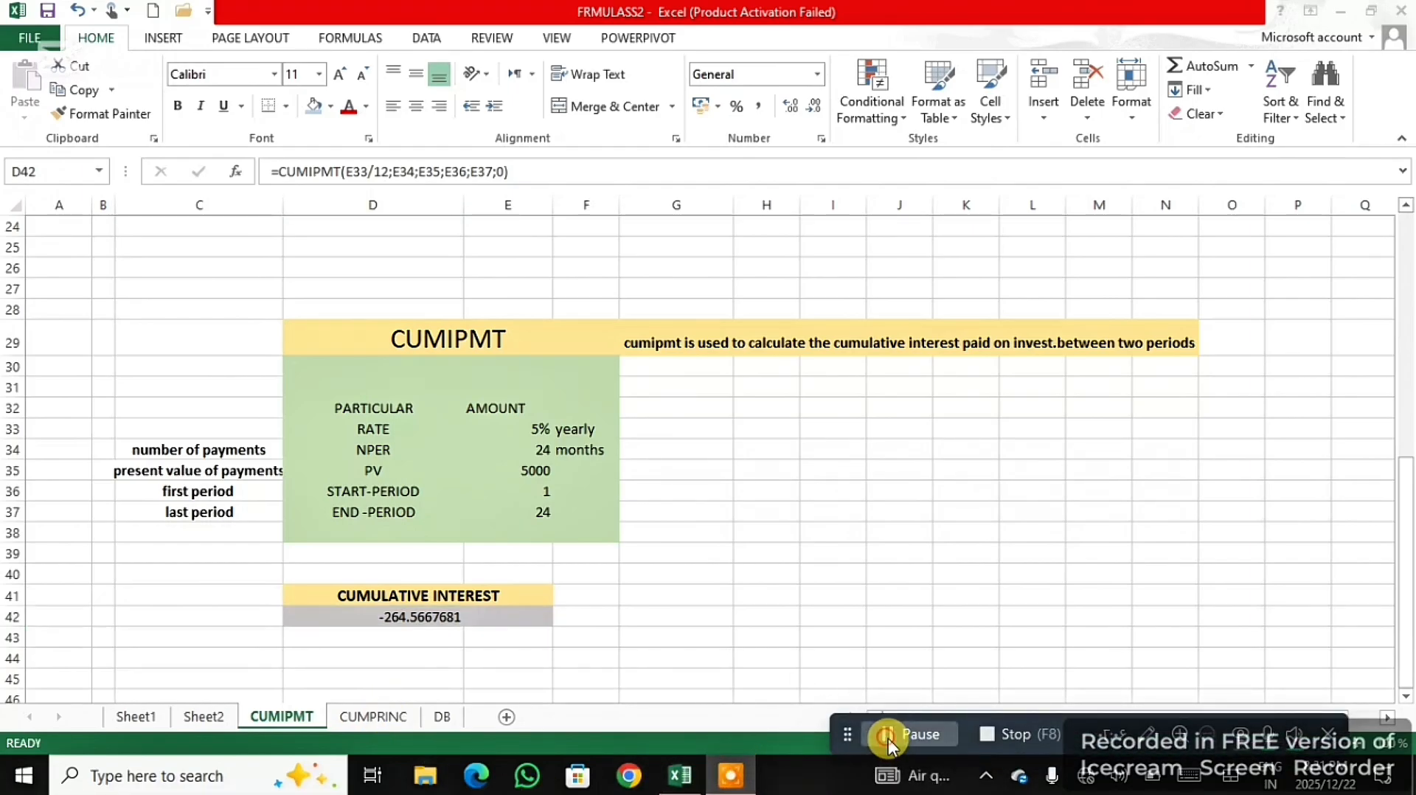
left_click(892, 737)
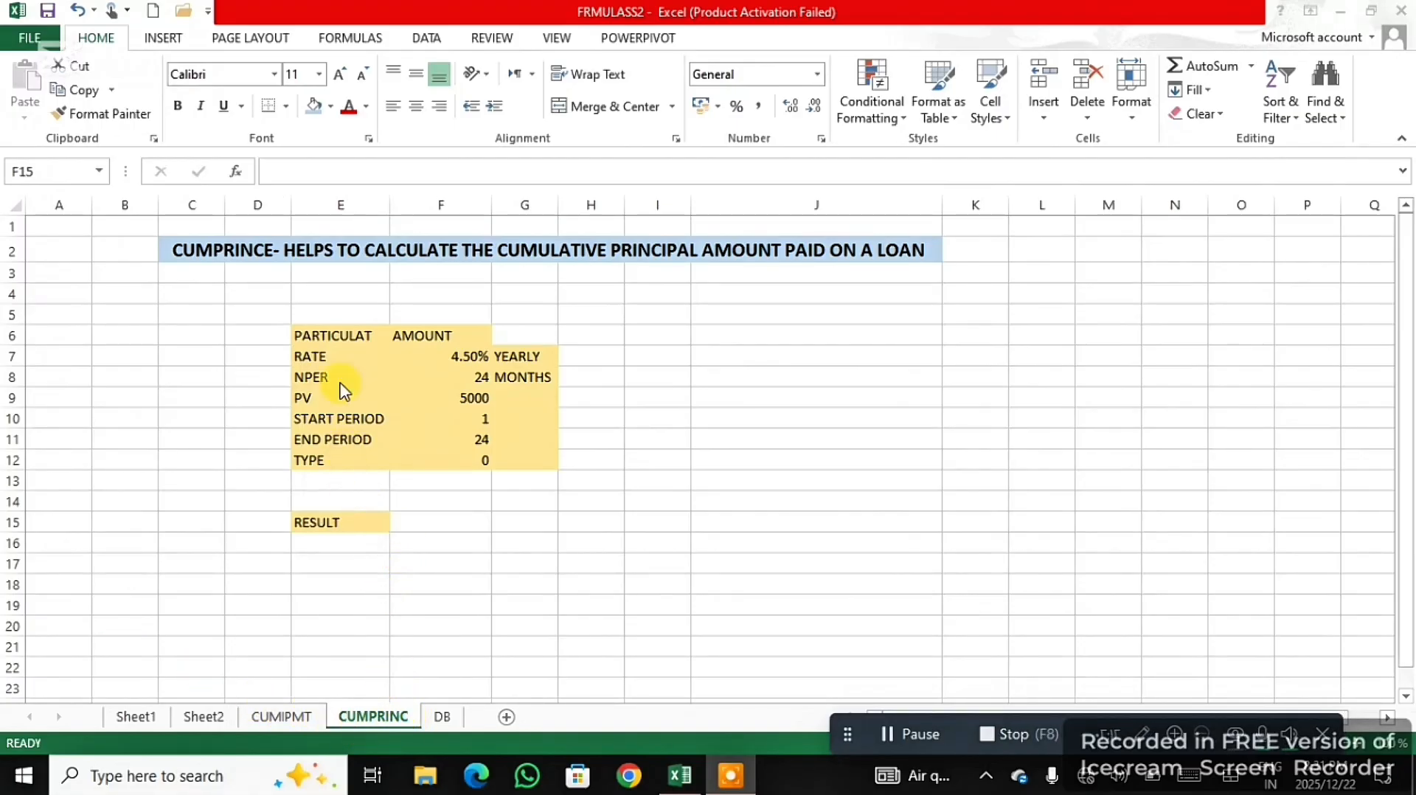
- On the CUMPRINC sheet, start a formula with the CUMPRINC function in F15, beside the RESULT label
left_click(351, 544)
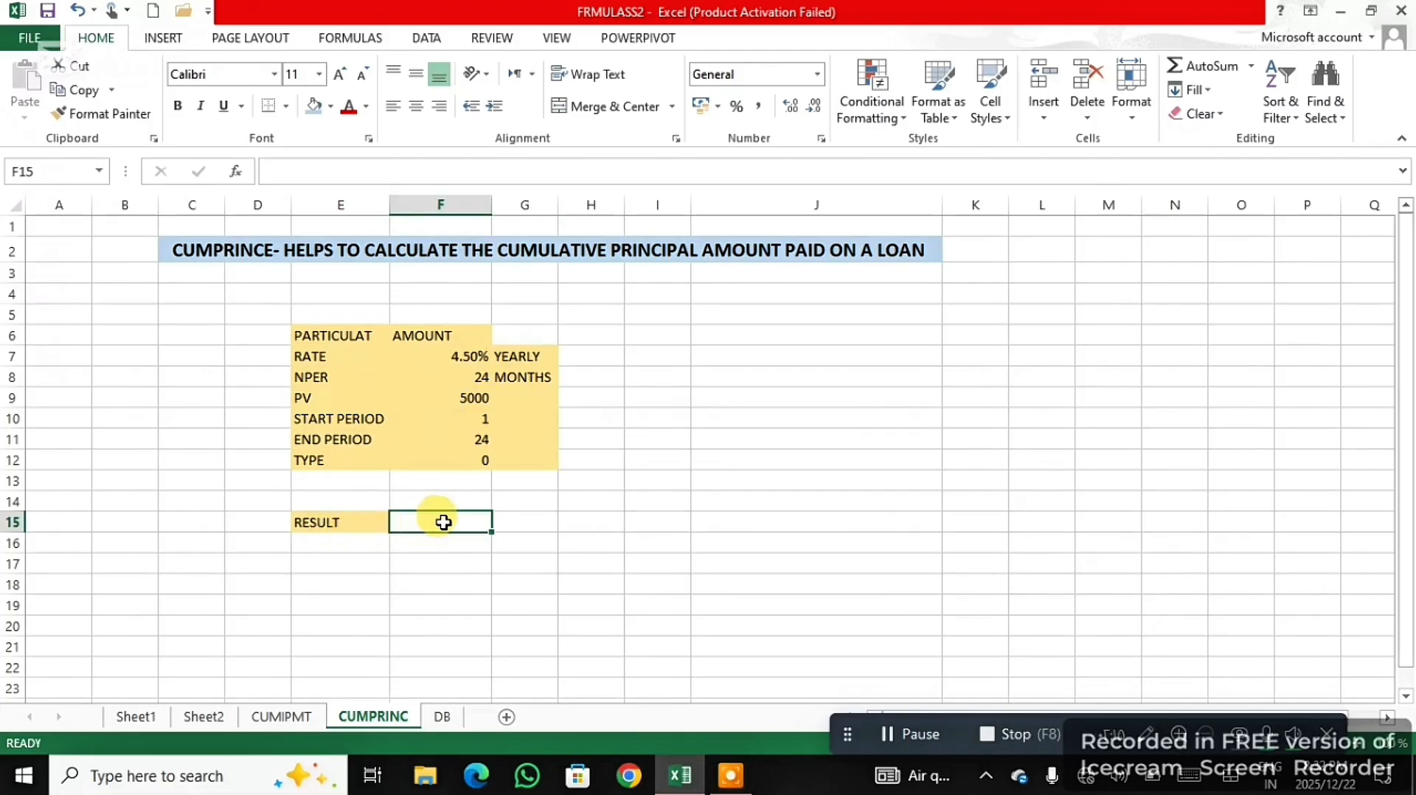
type("=")
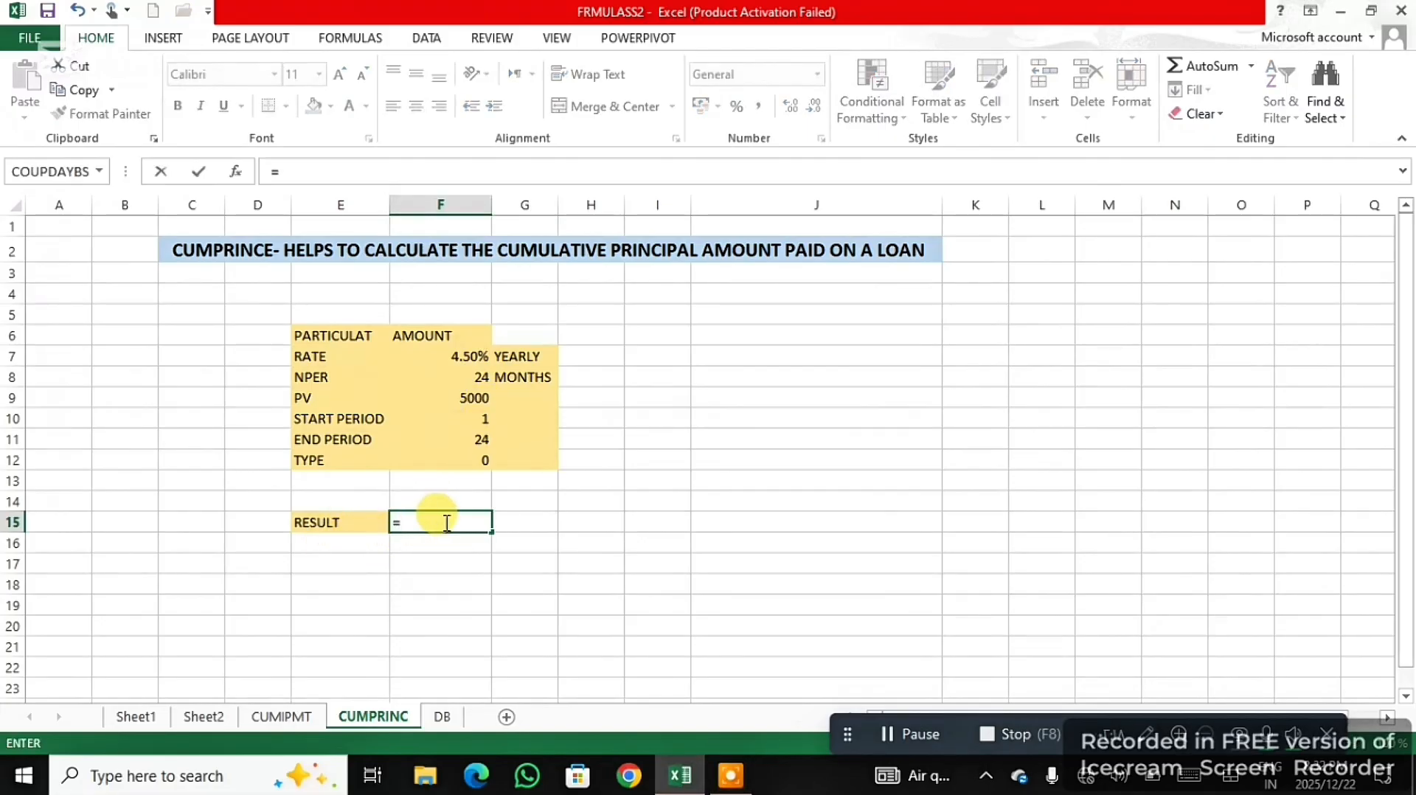
type("CUM")
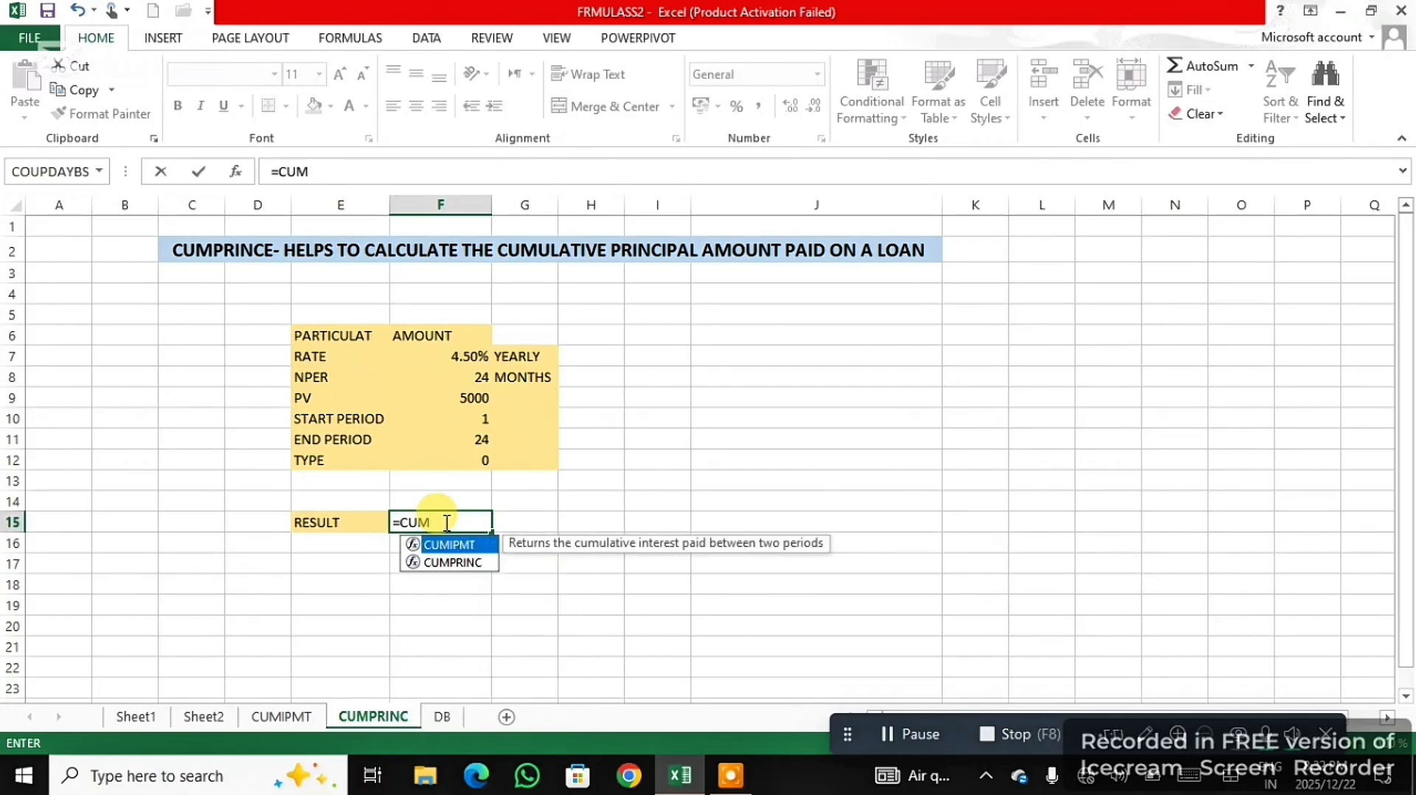
left_click(457, 563)
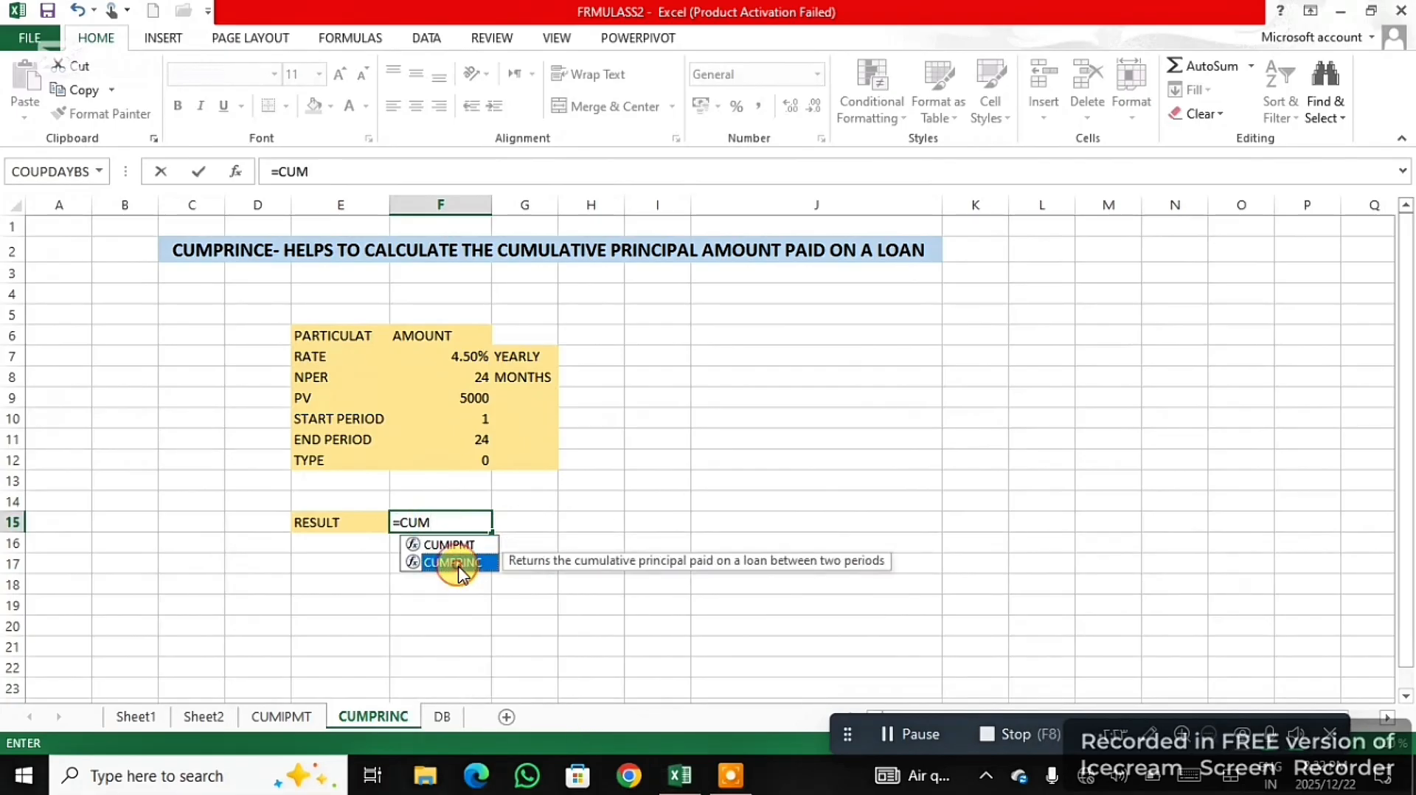
double_click(457, 563)
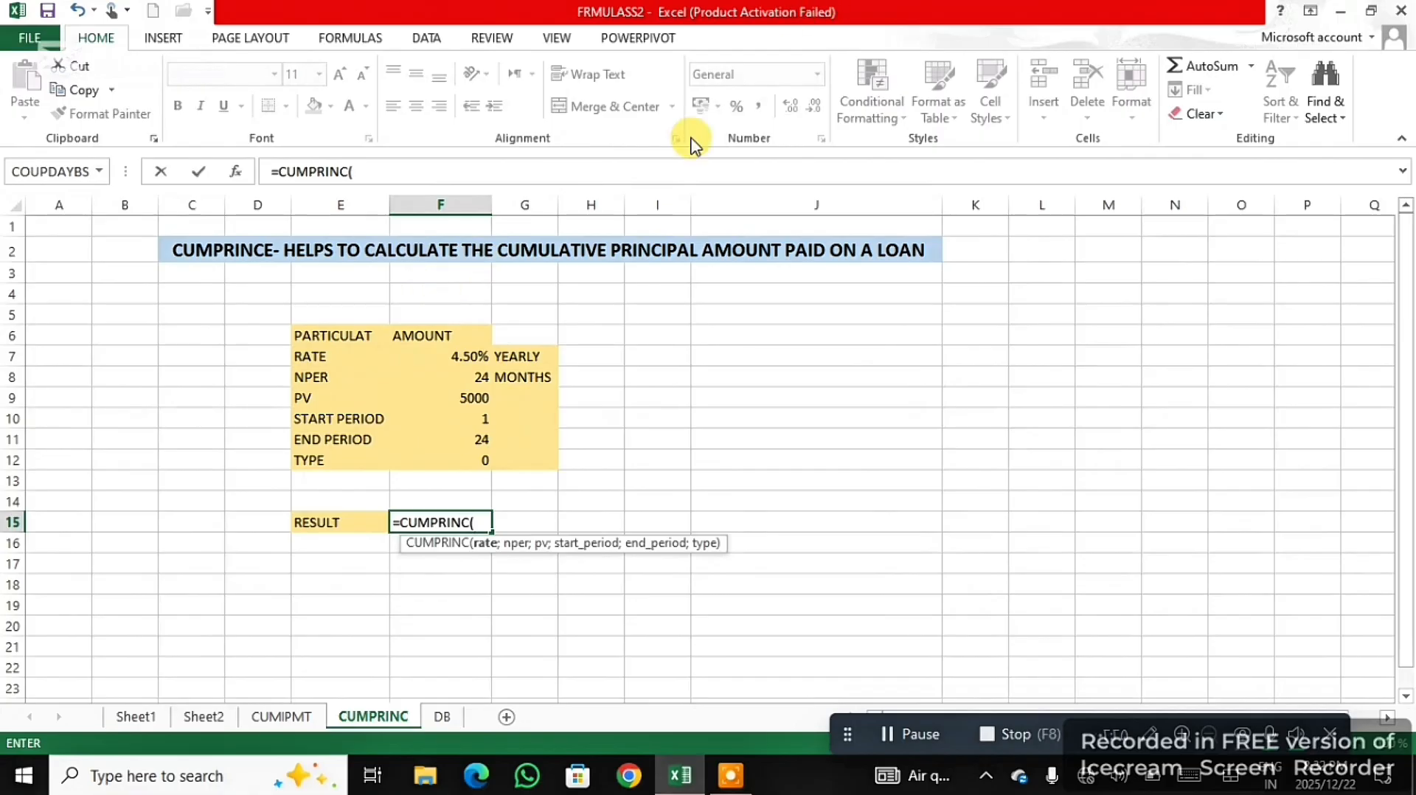
- Supply the CUMPRINC formula with rate F7, number of payments F8 and present value F9
left_click(472, 352)
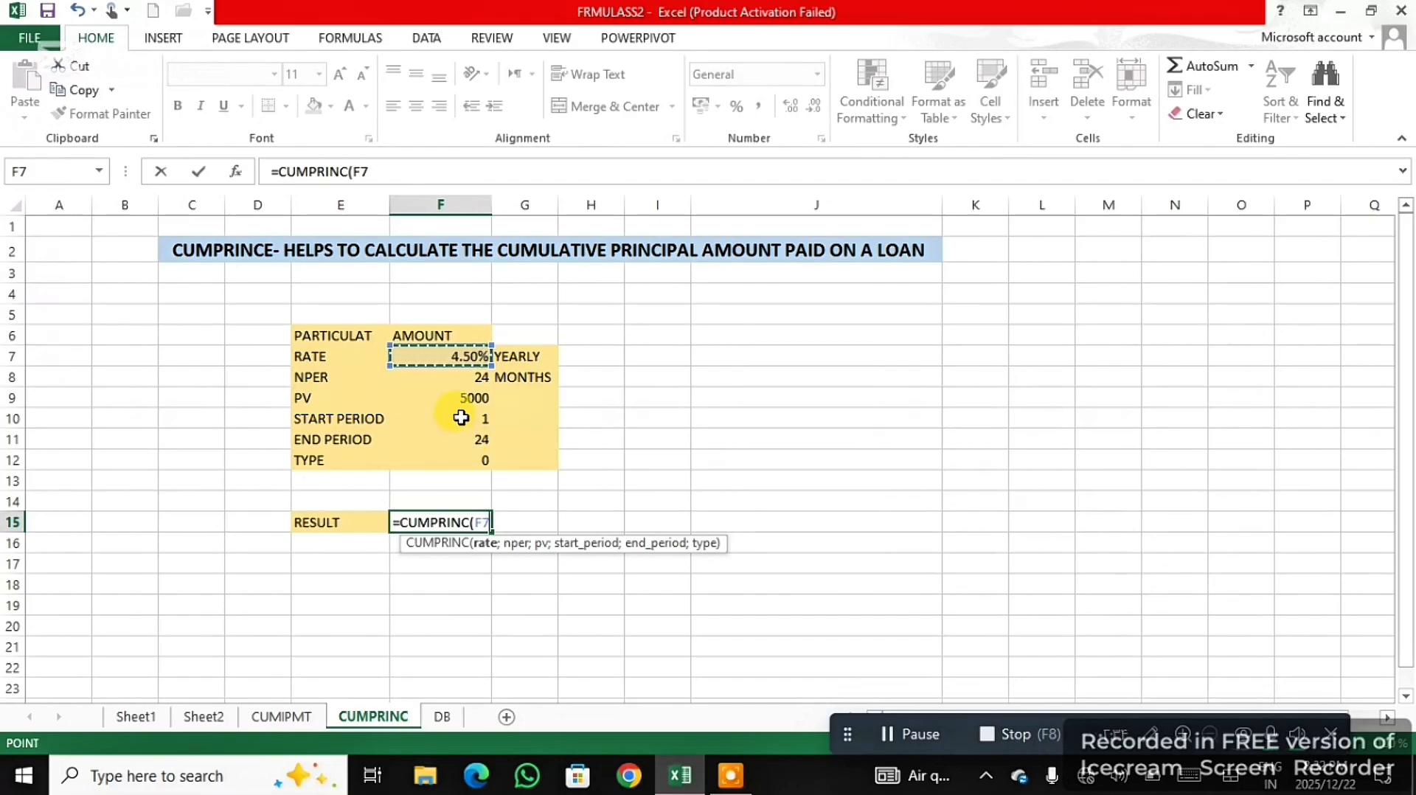
type(";")
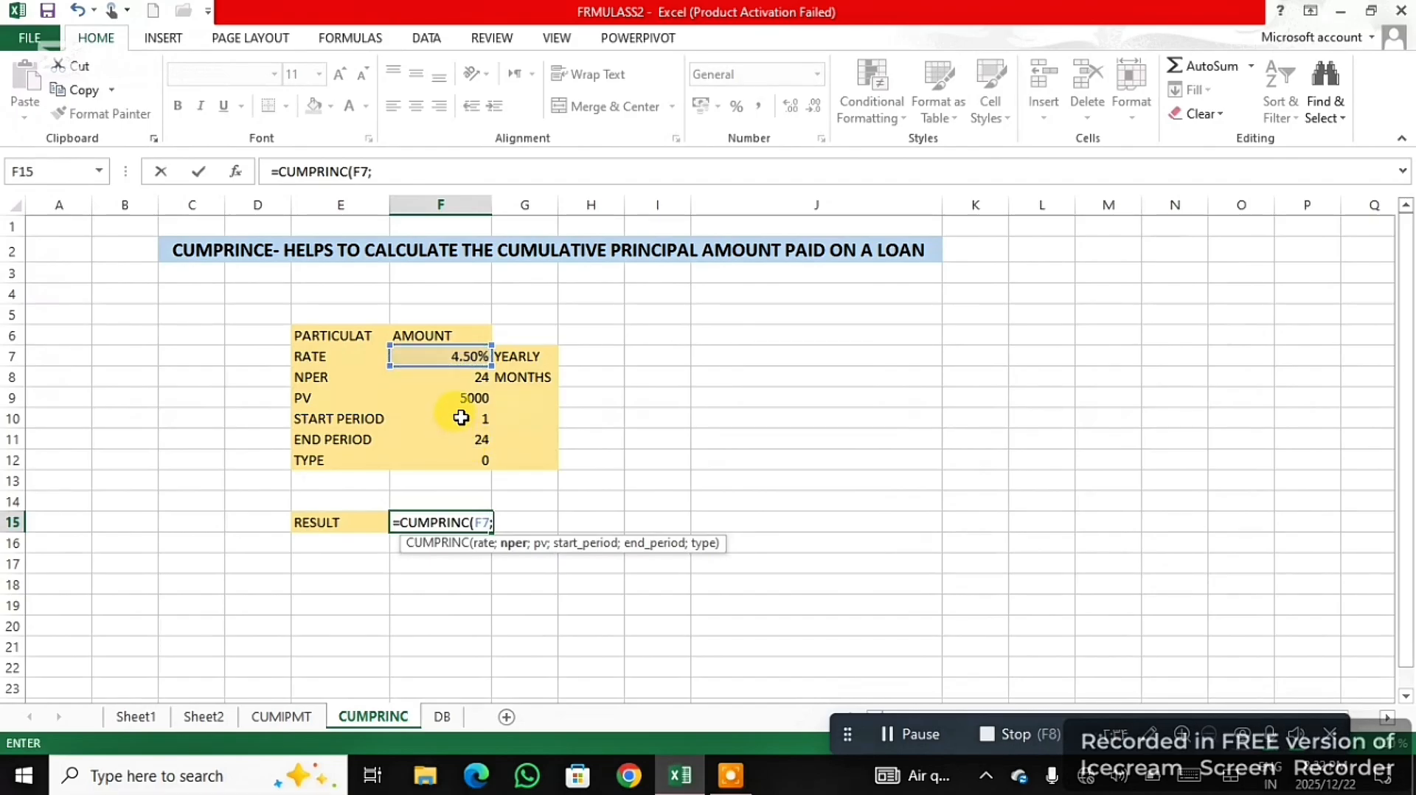
left_click(471, 379)
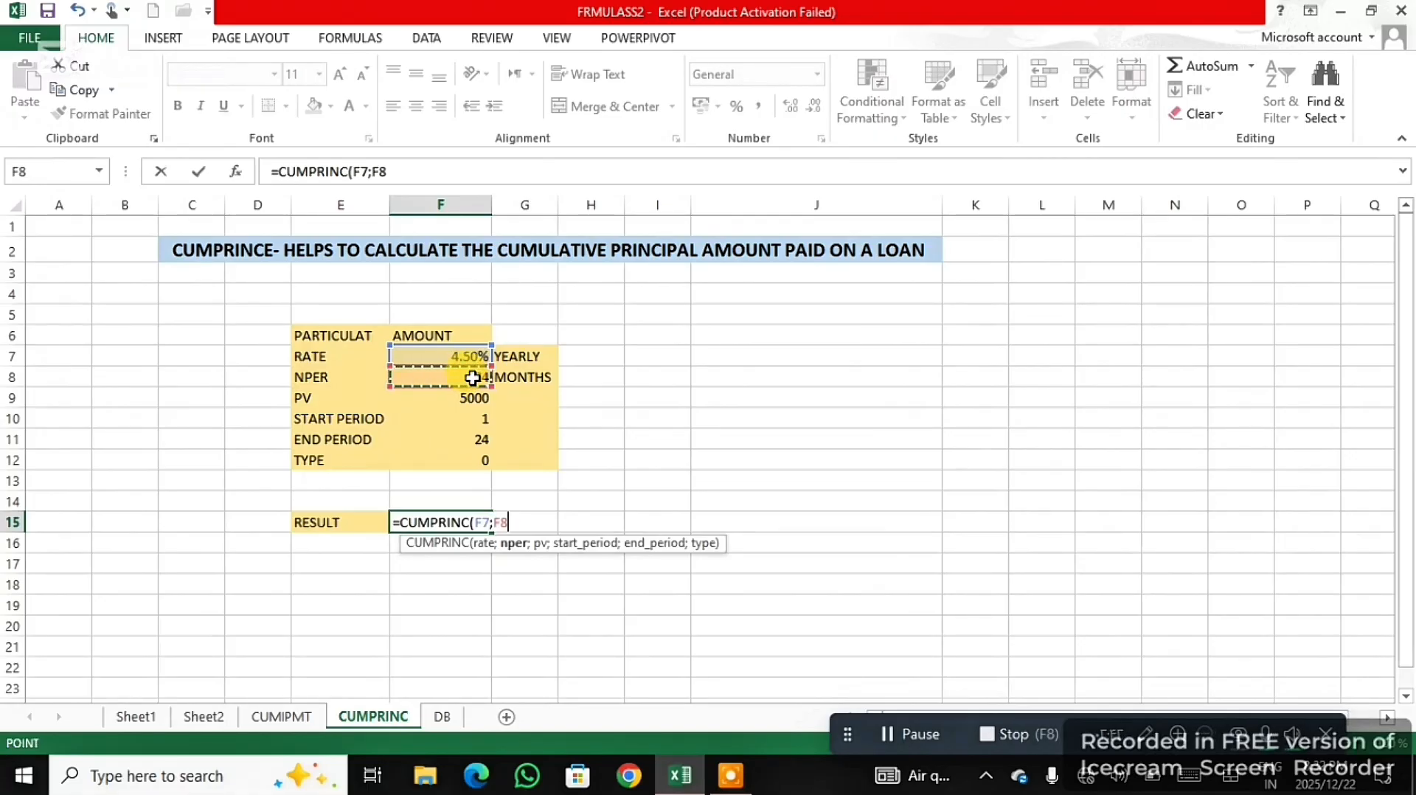
type(";")
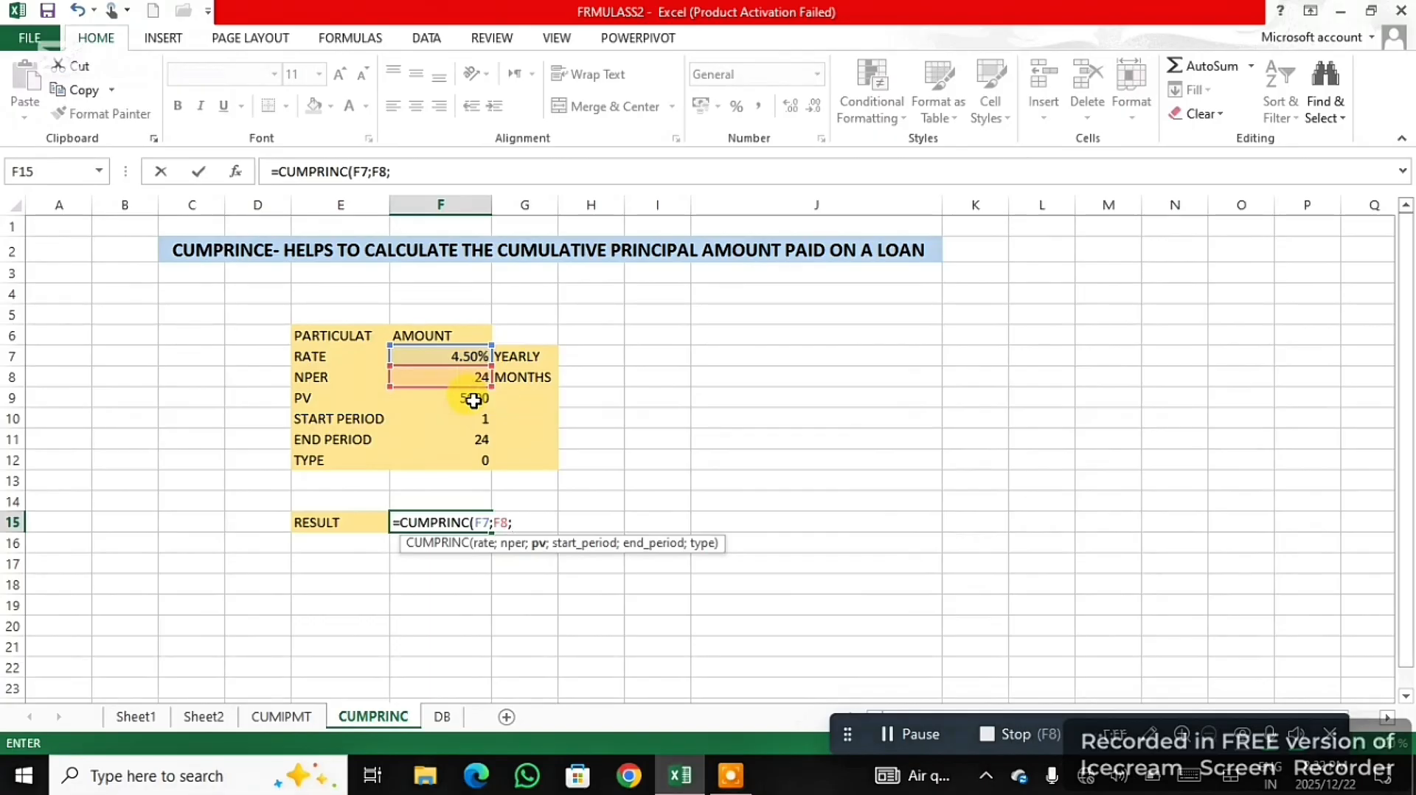
left_click(464, 400)
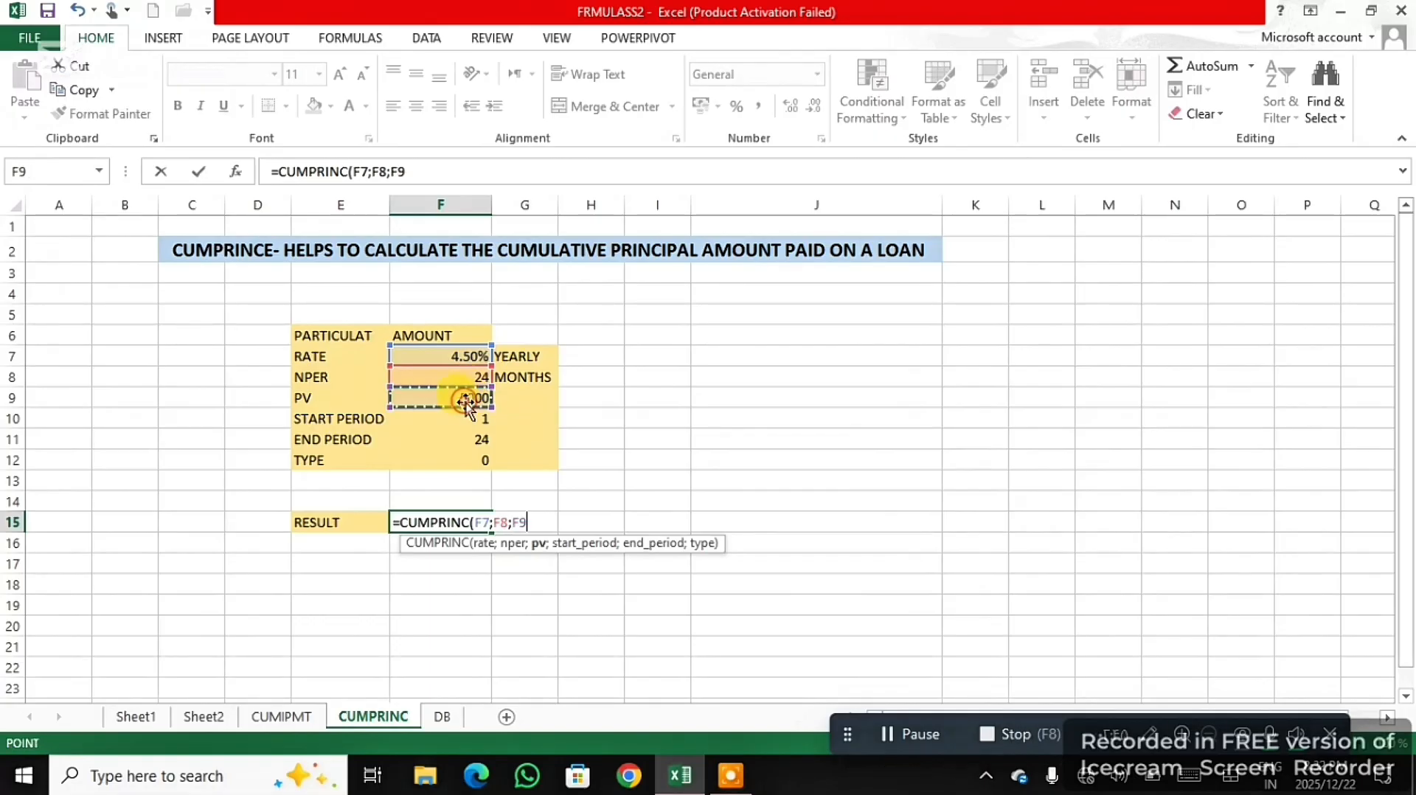
type(";")
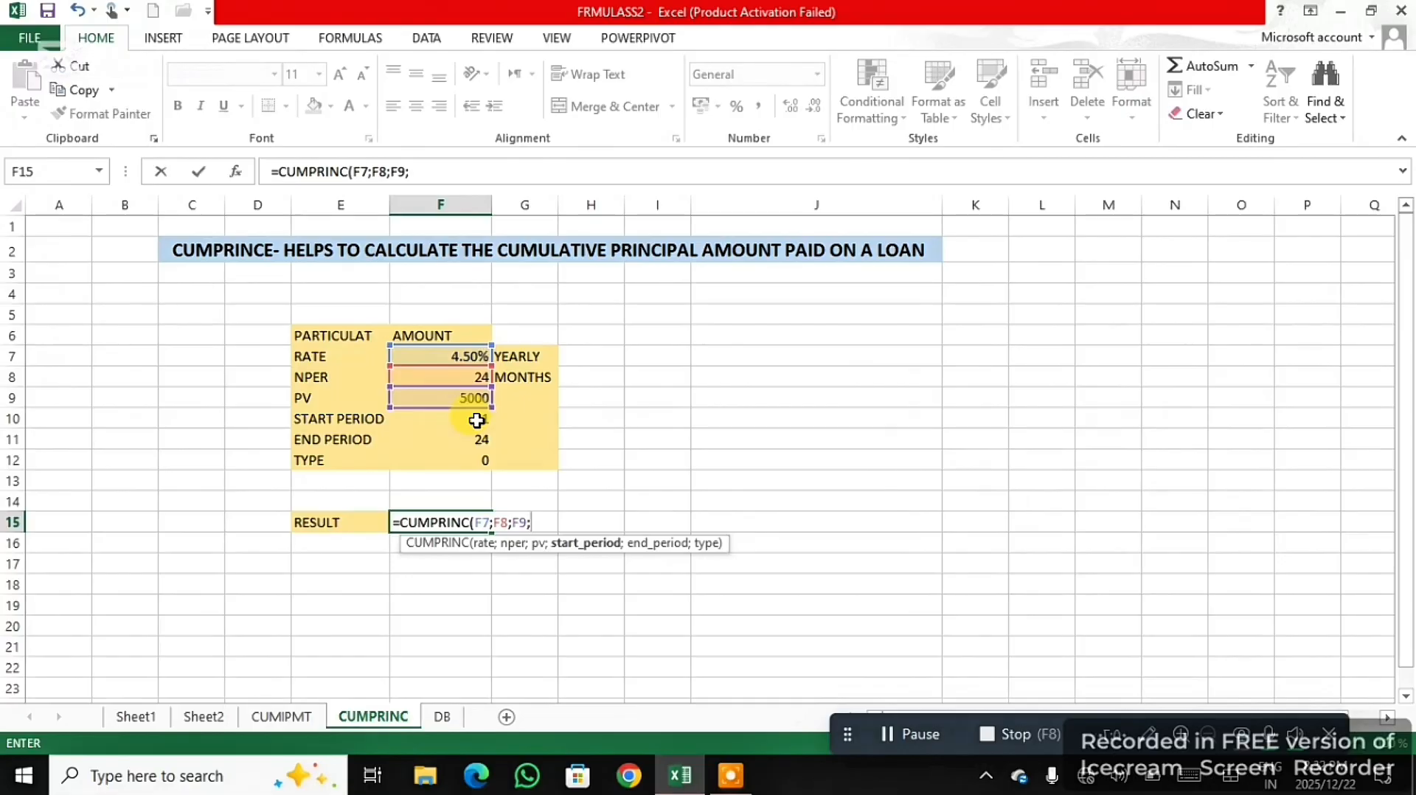
- Complete the CUMPRINC formula with start period F10, end period F11 and type 0, enter it and select its result
left_click(478, 418)
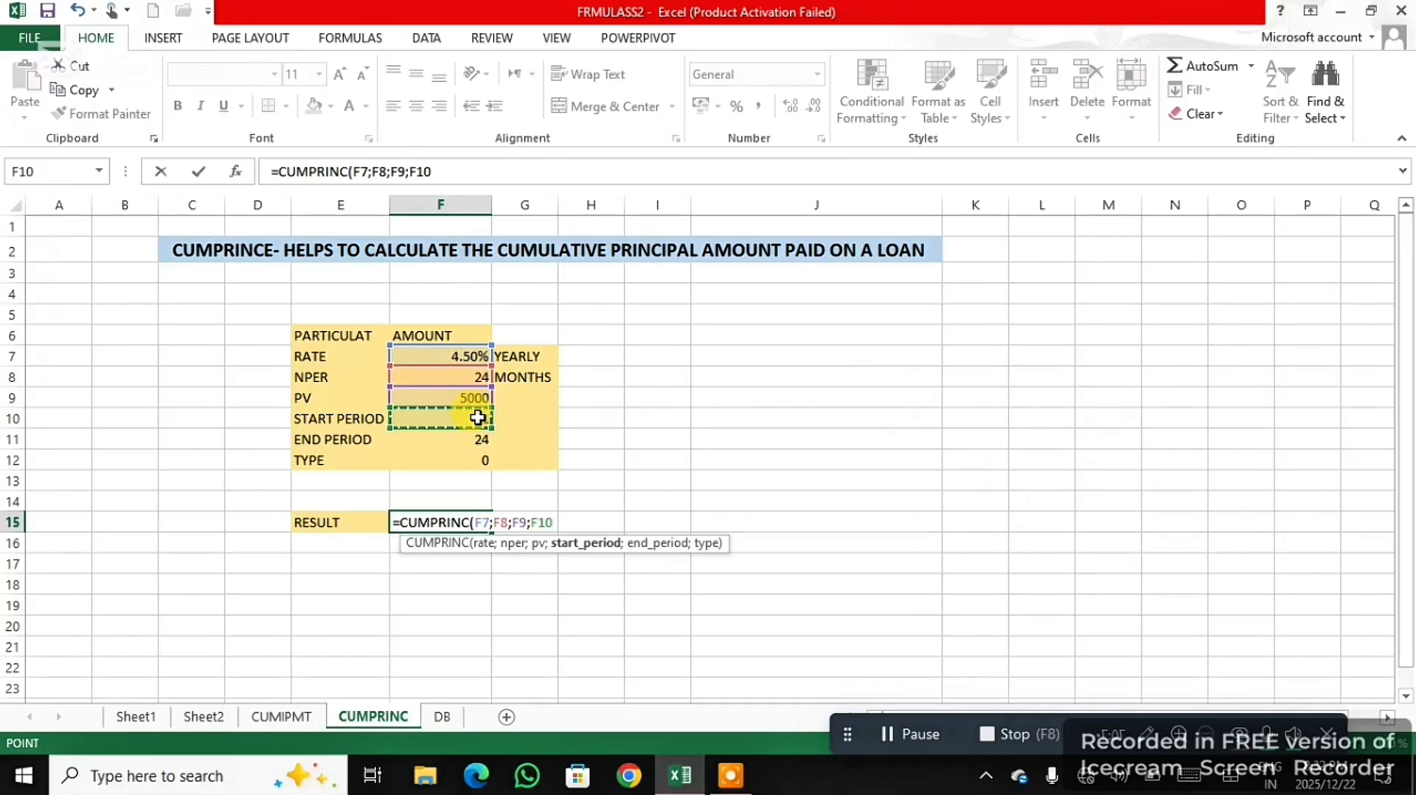
type(";")
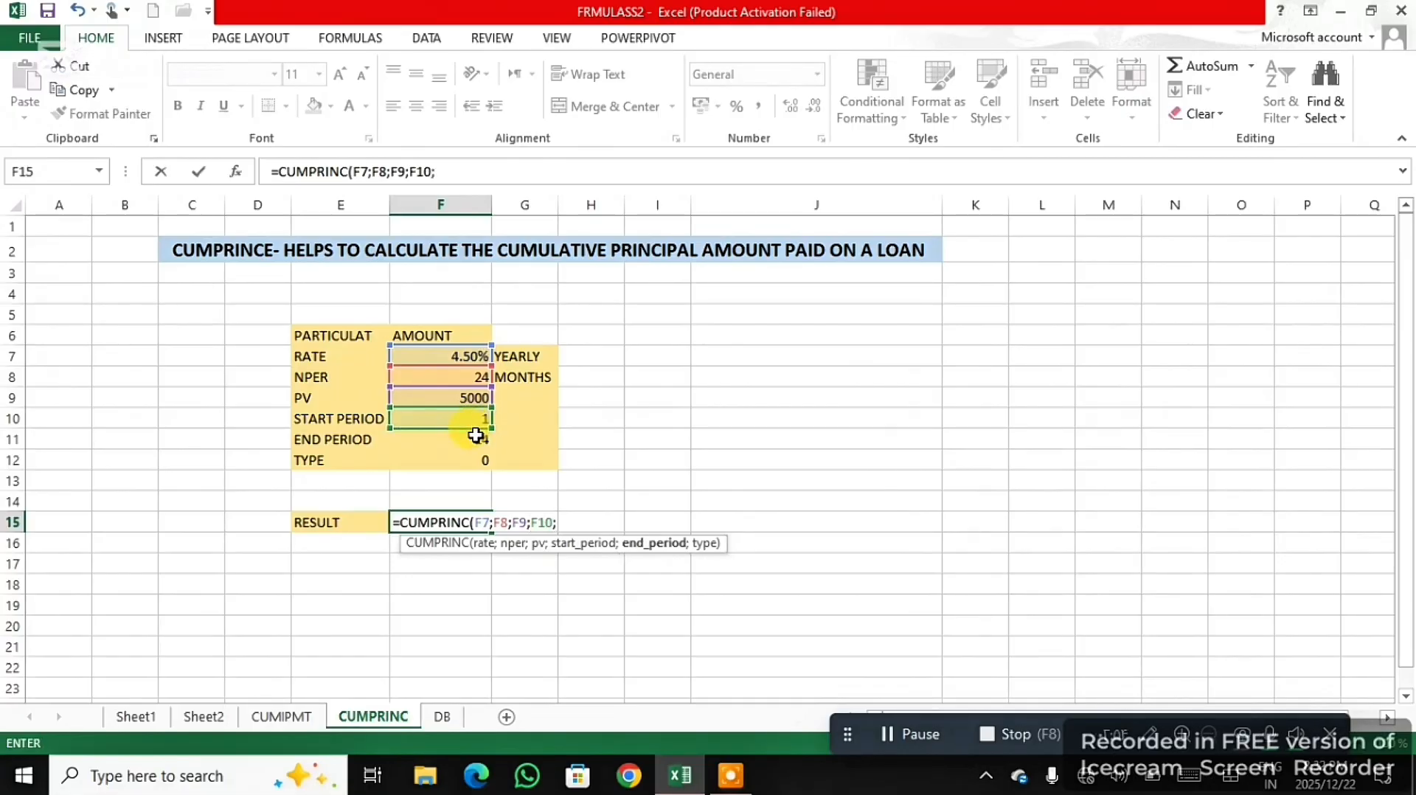
left_click(476, 441)
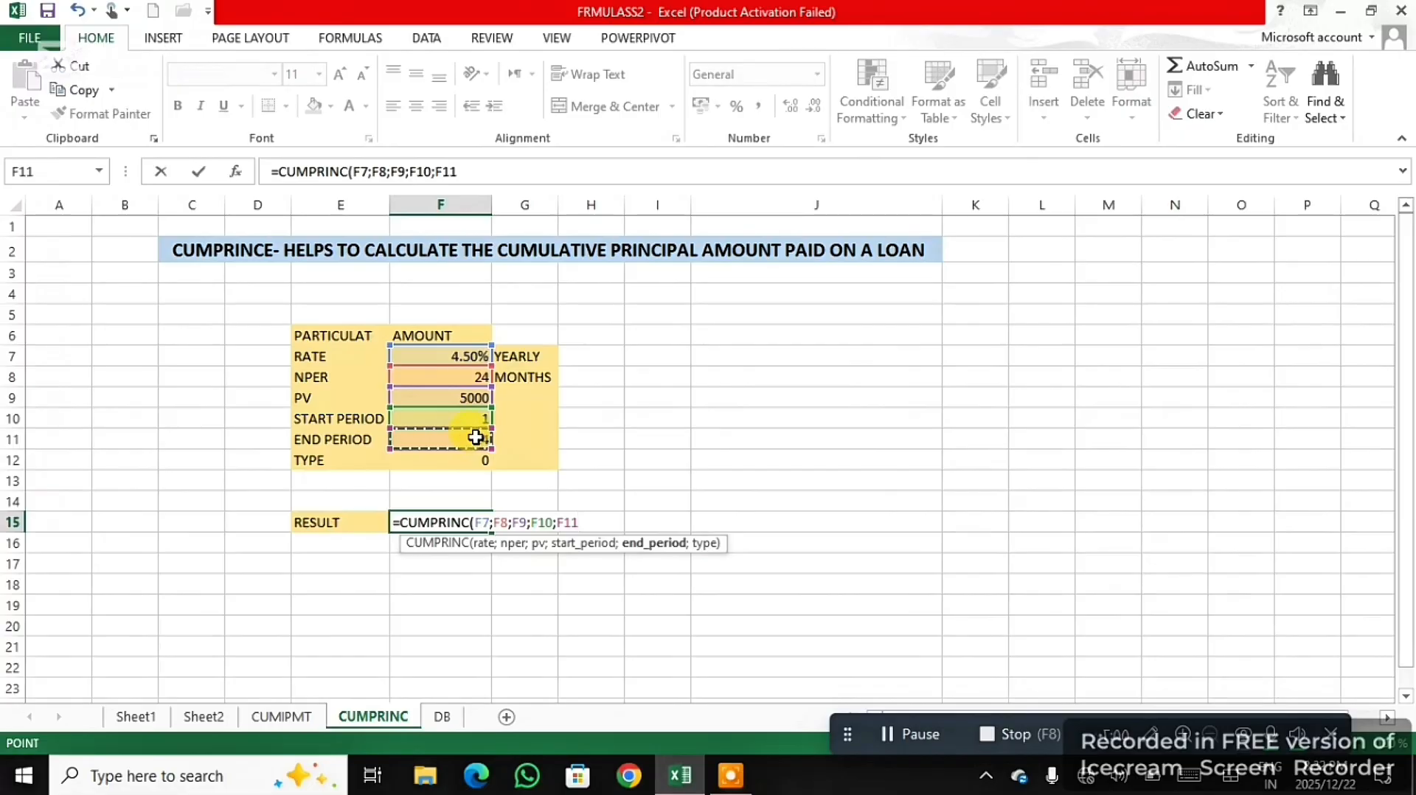
type(";")
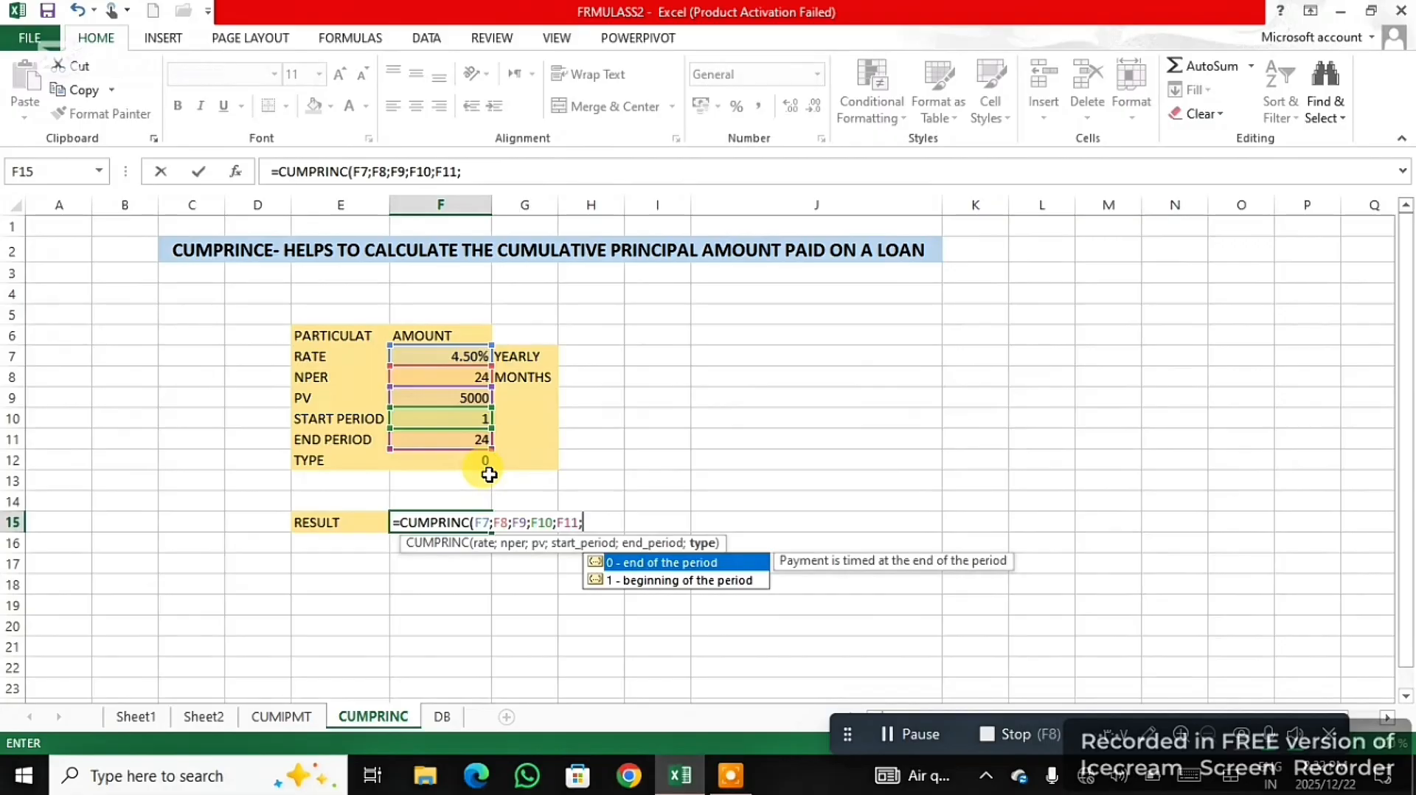
type("0")
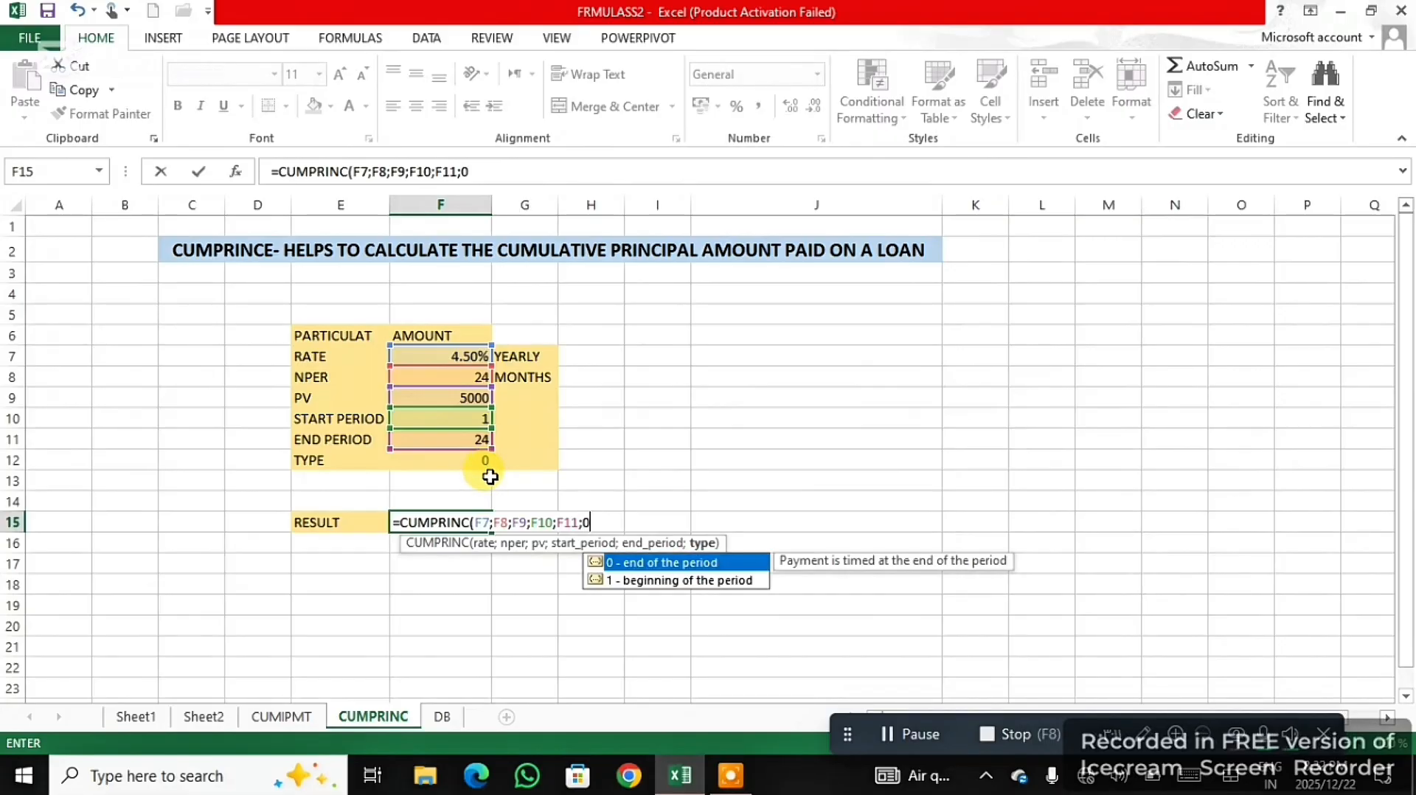
type(")")
key("Return")
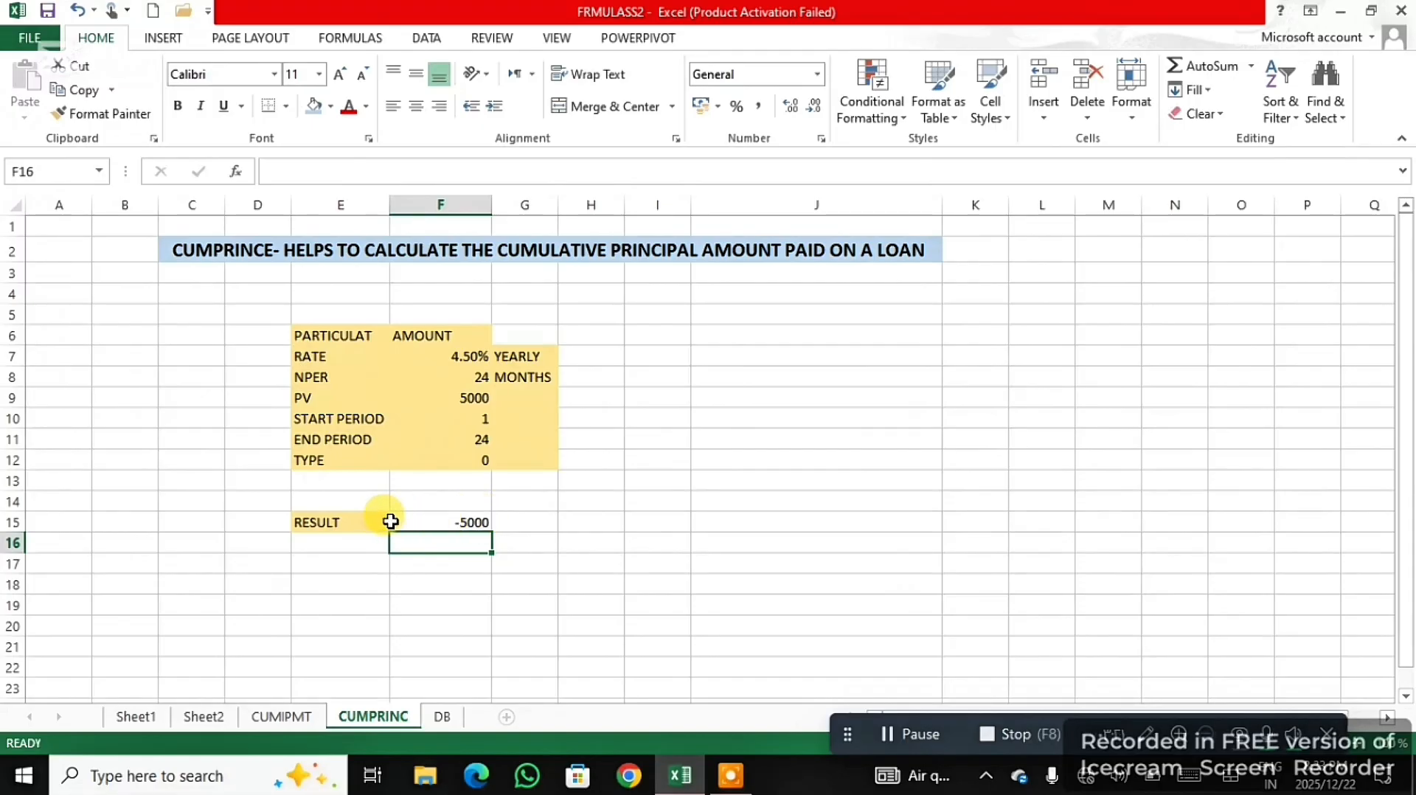
left_click(460, 523)
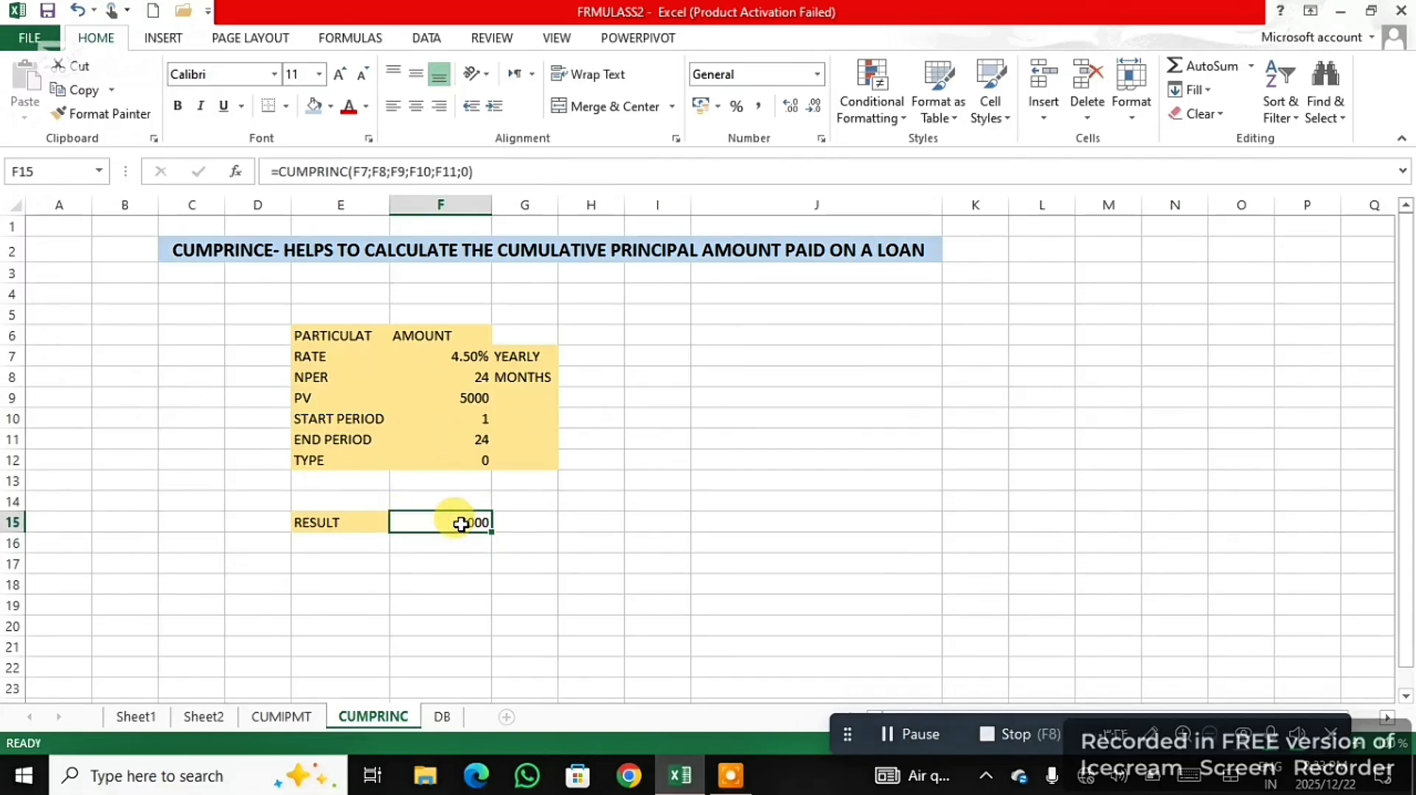
- On the DB sheet, start a formula with the DB function in H14, below the DEPRECIATION heading
left_click(443, 717)
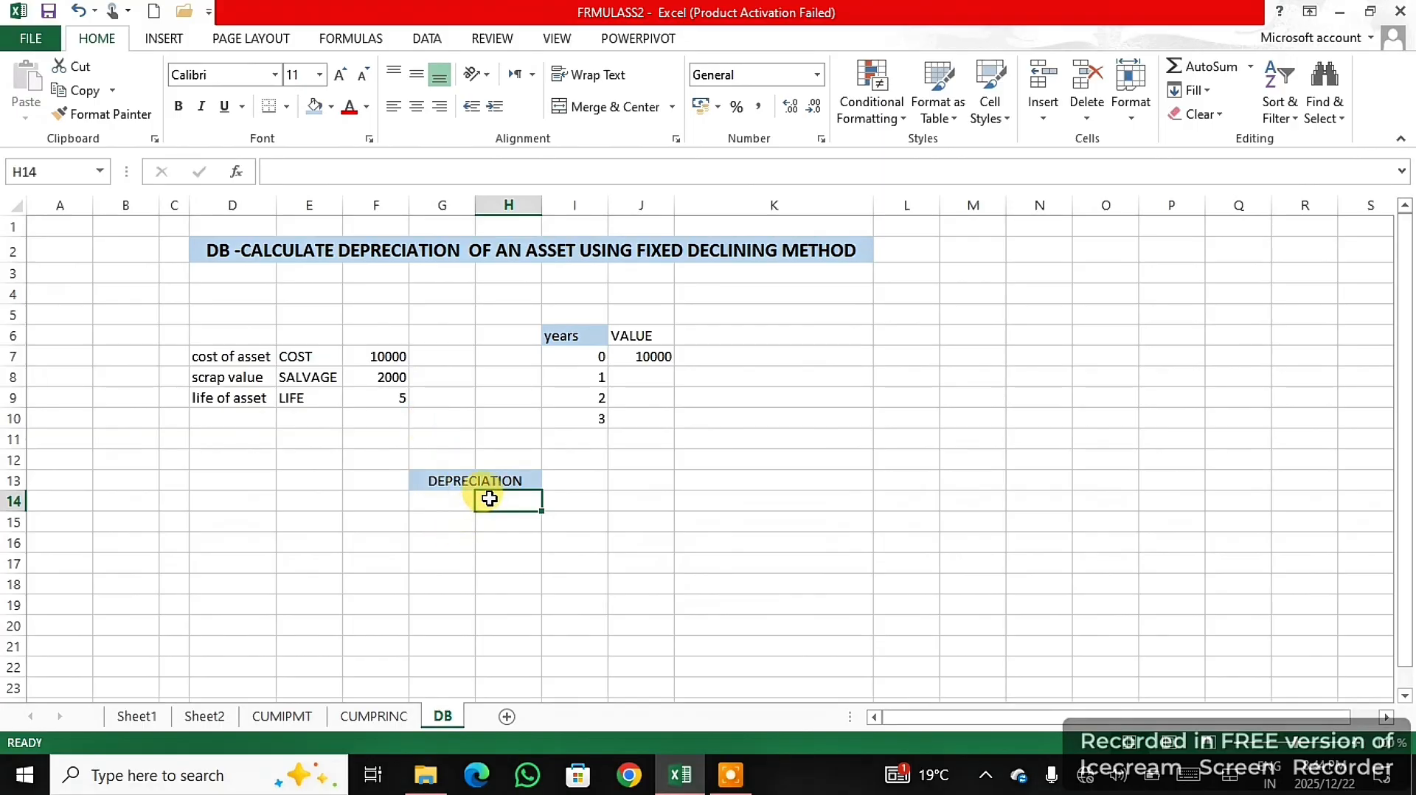
type("=")
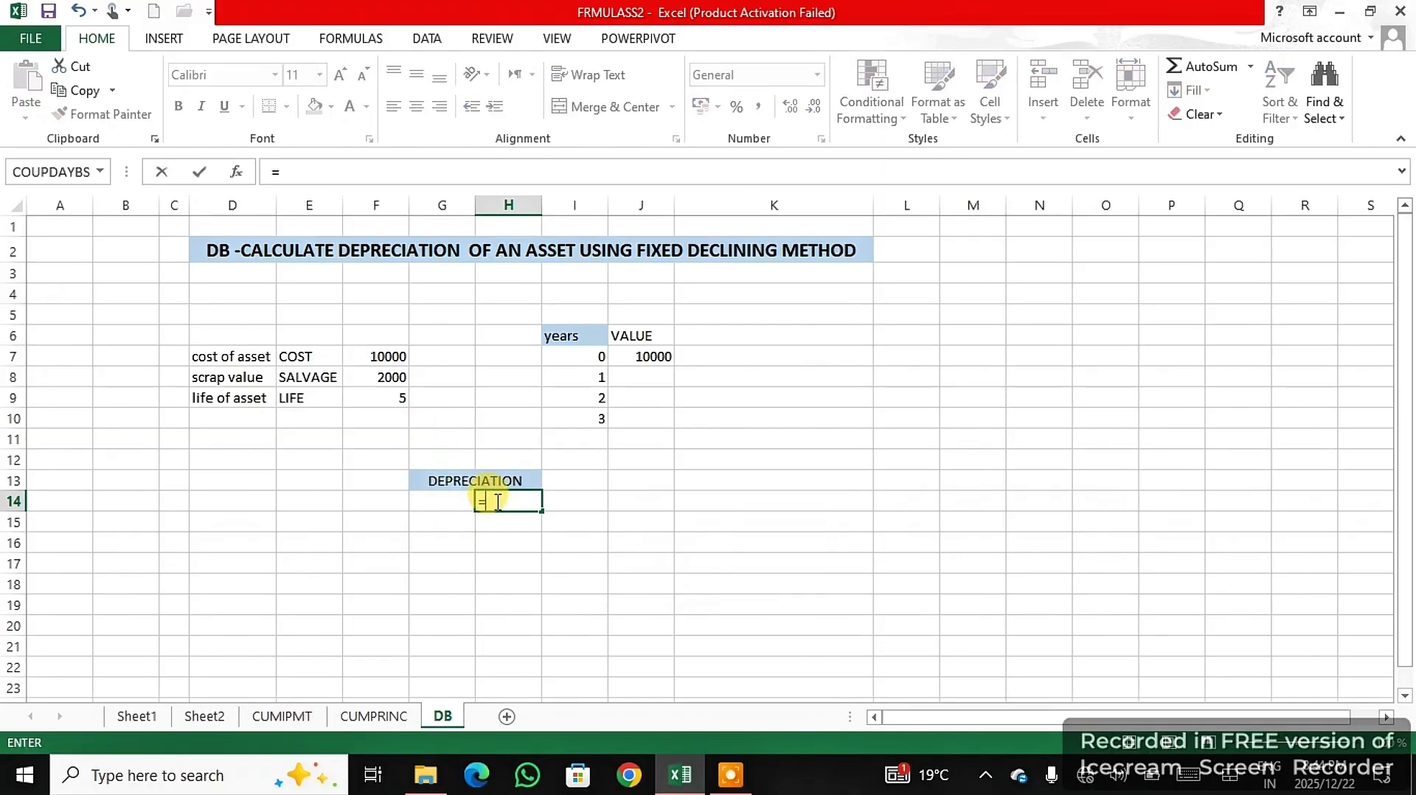
type("d")
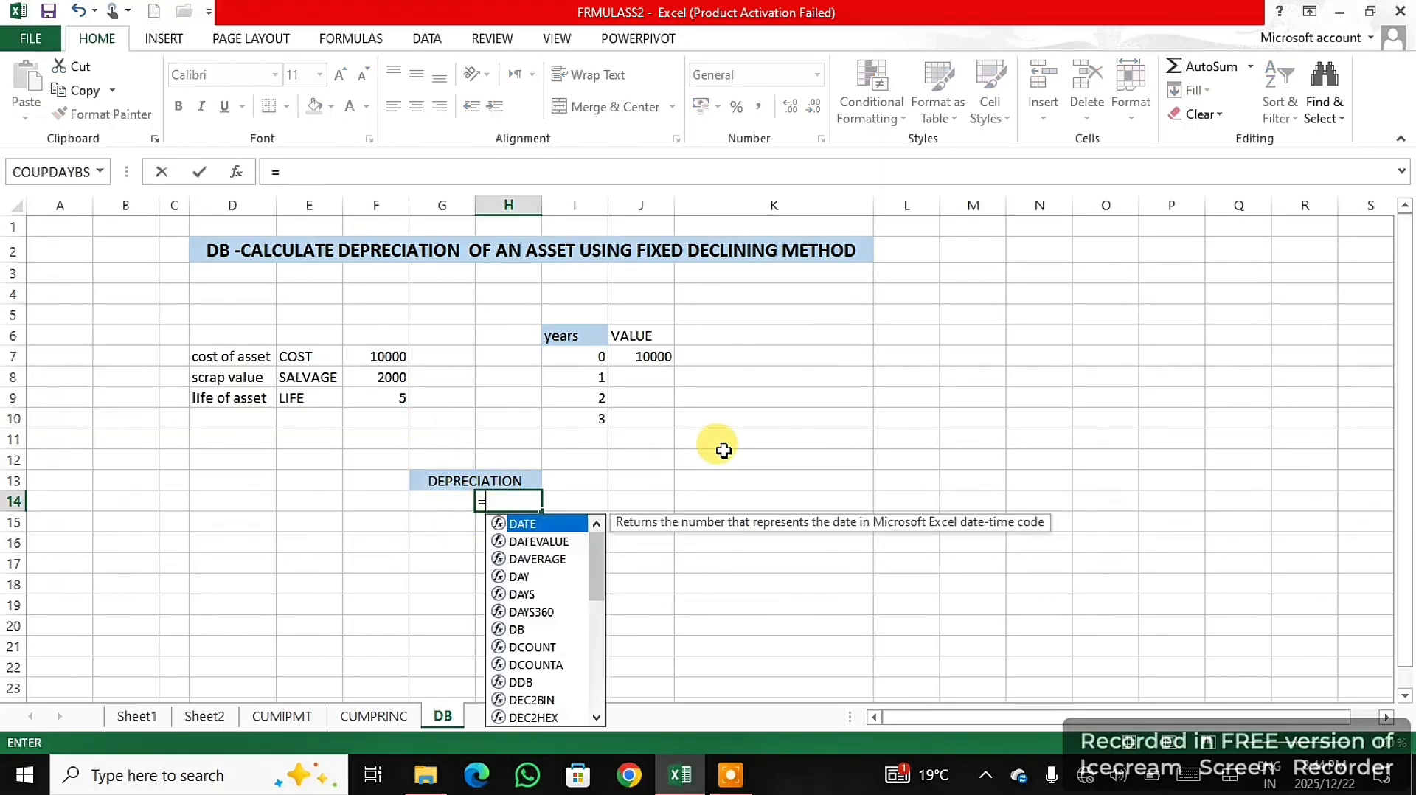
type("B")
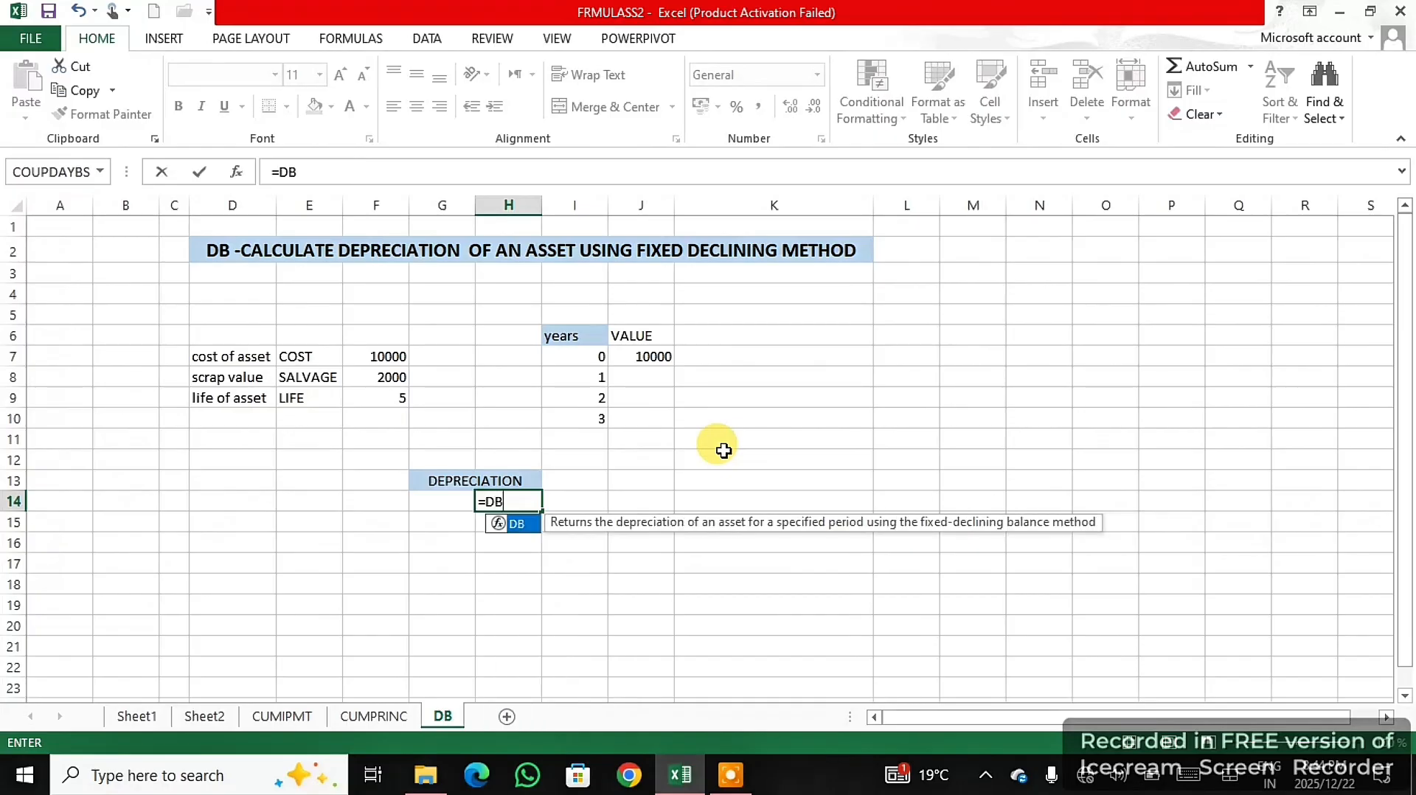
double_click(518, 525)
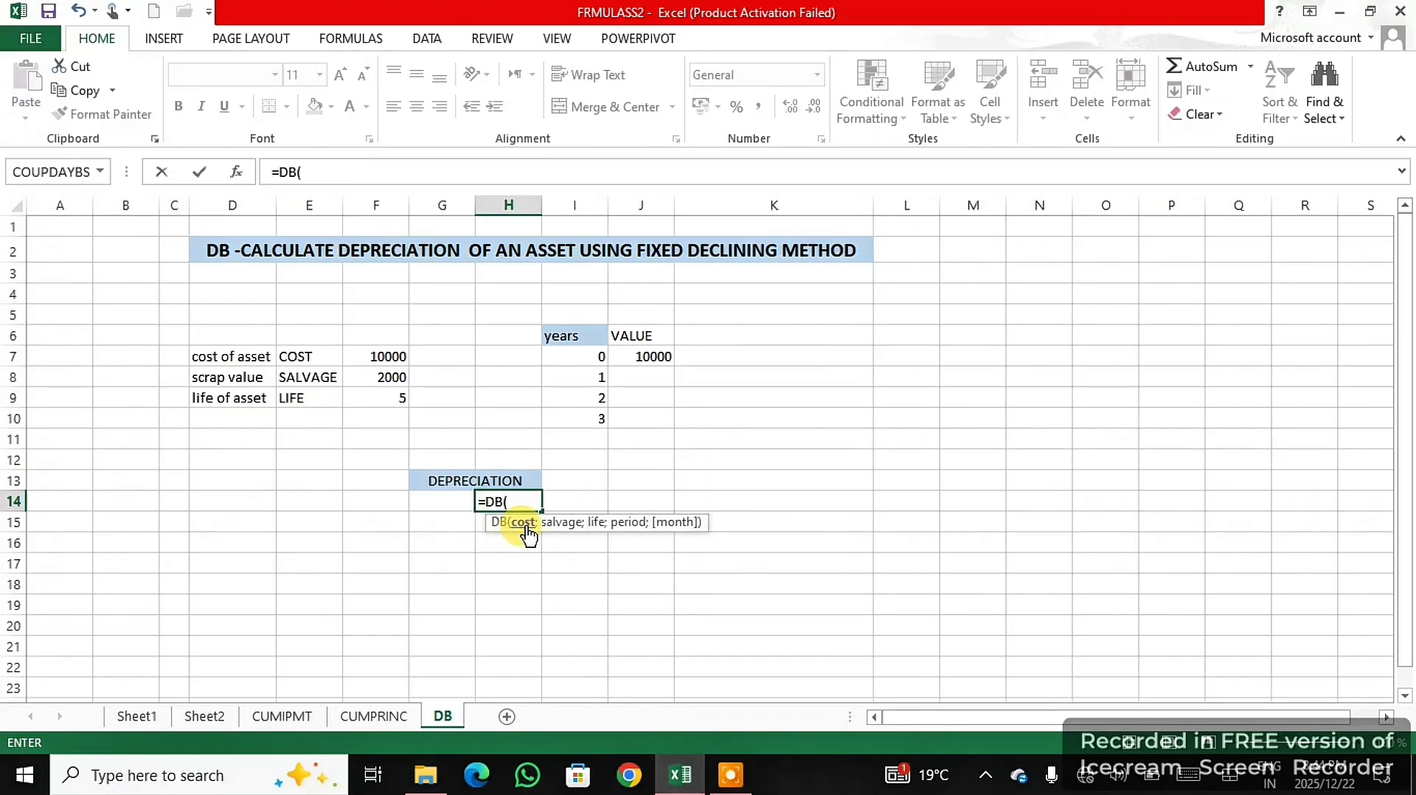
- Supply the H14 DB formula with cost F7, salvage F8, life F9 and period I8, and enter it
left_click(396, 354)
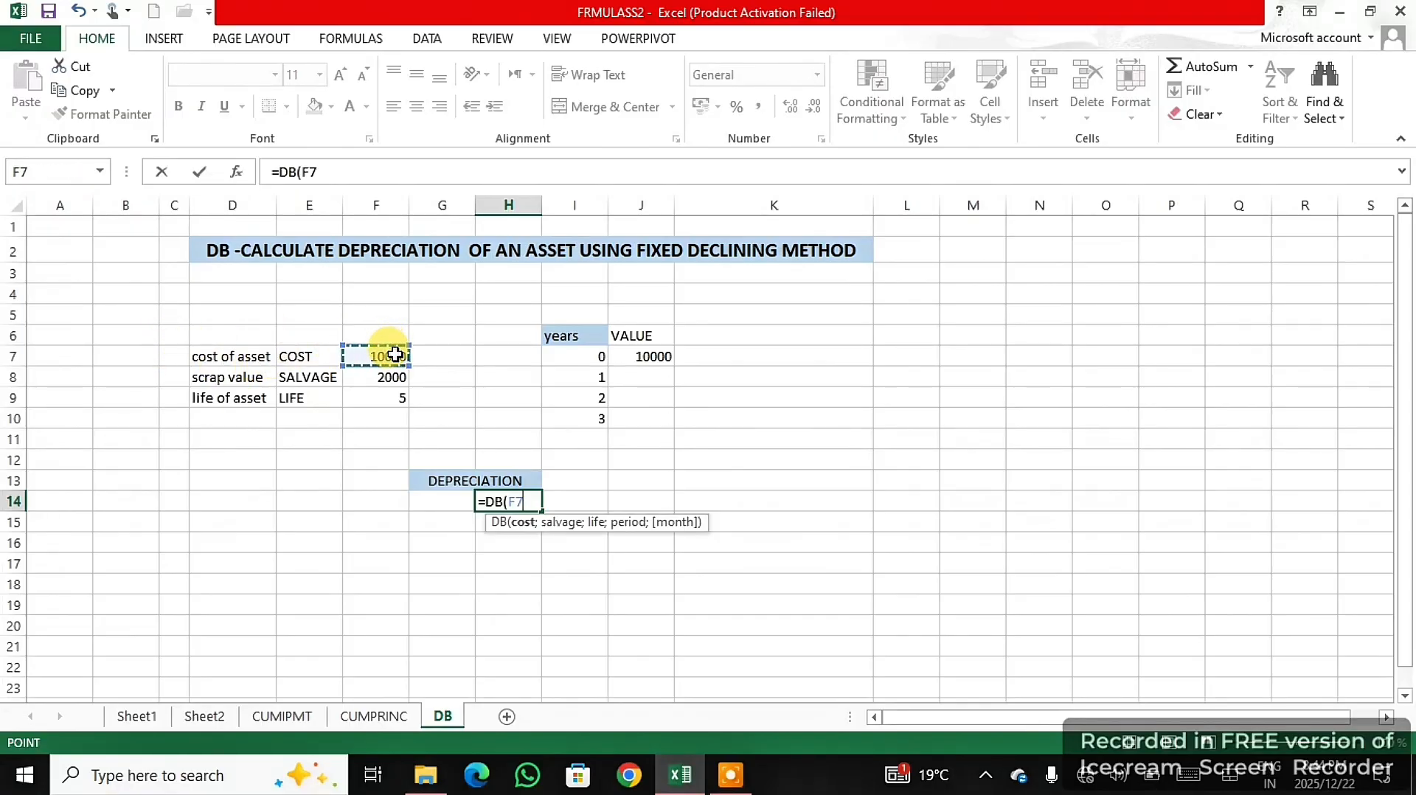
type(";")
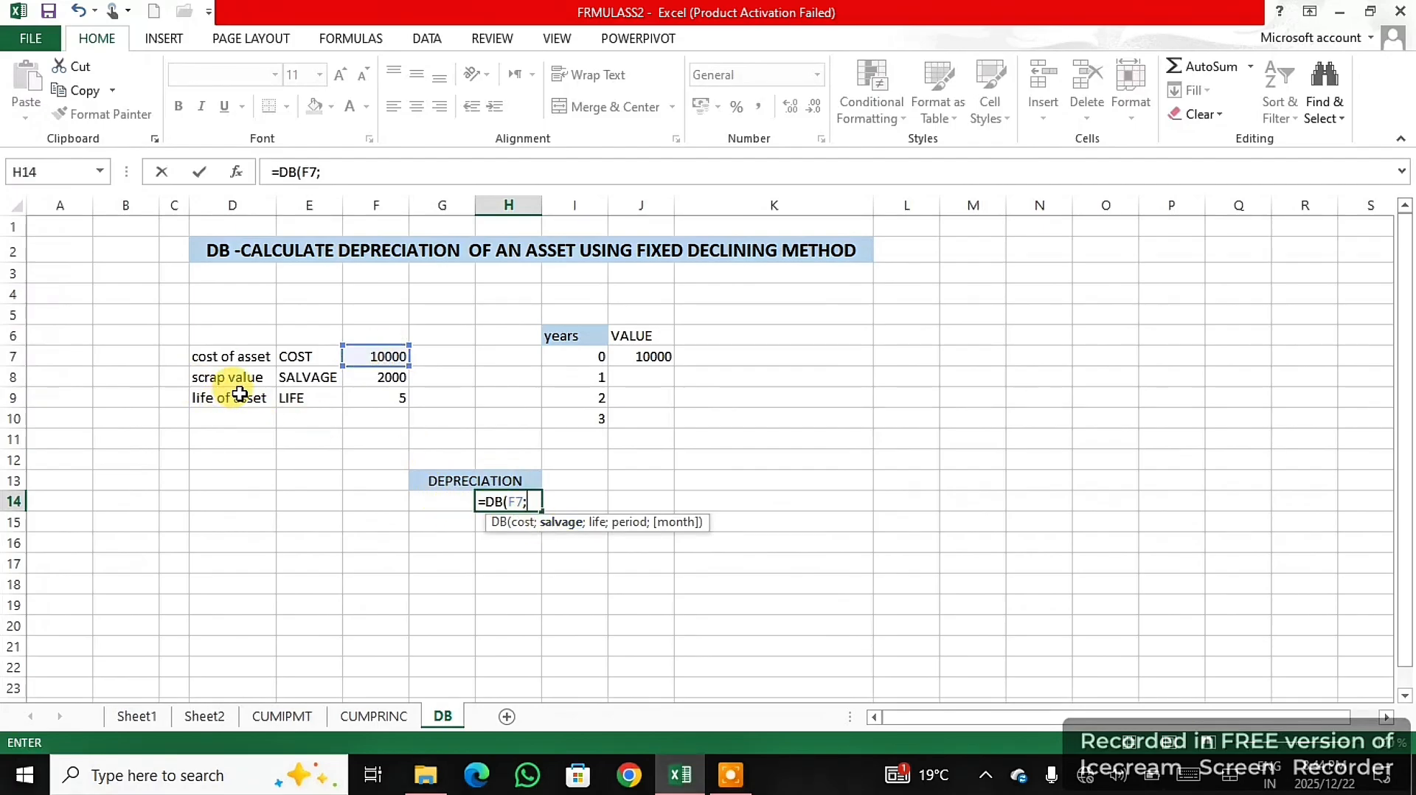
left_click(382, 378)
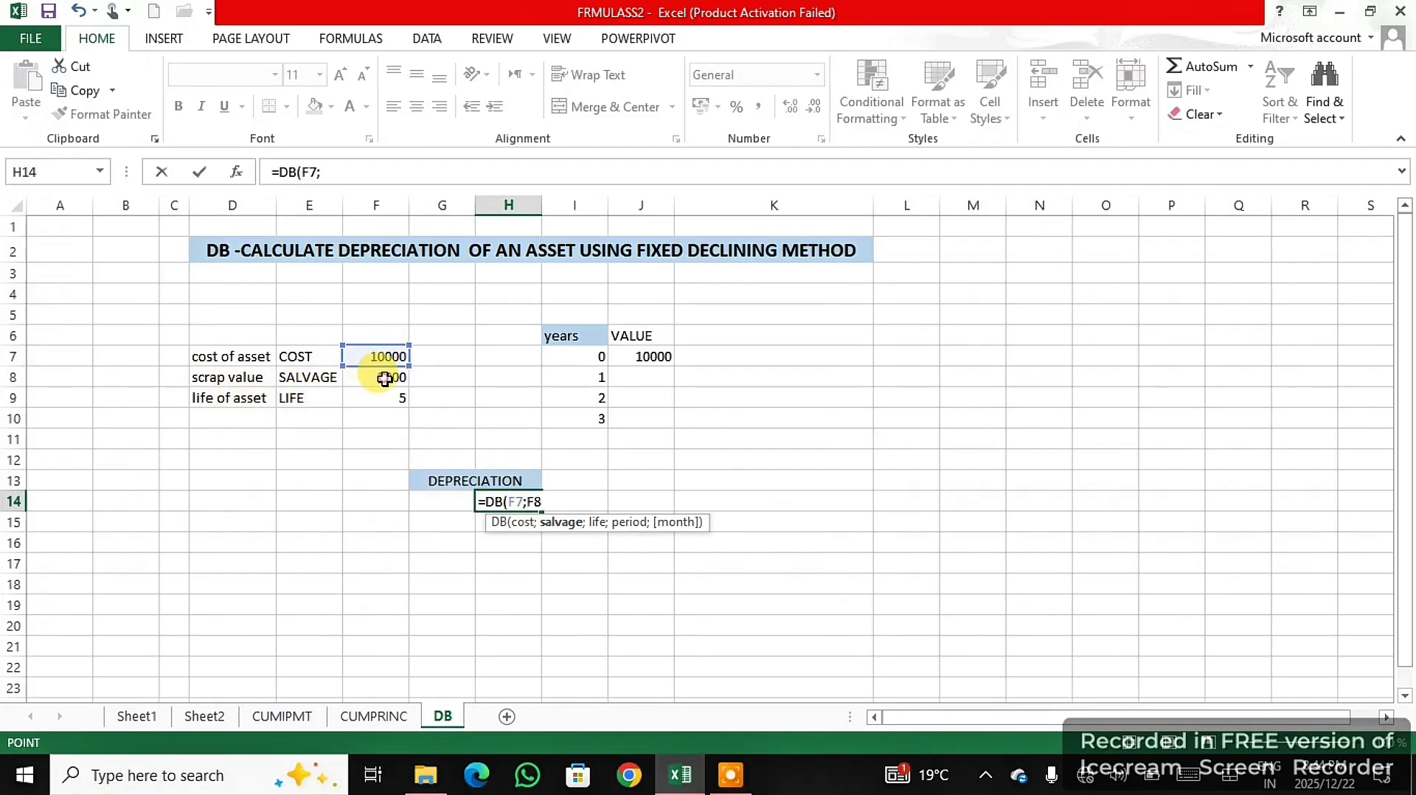
type(";")
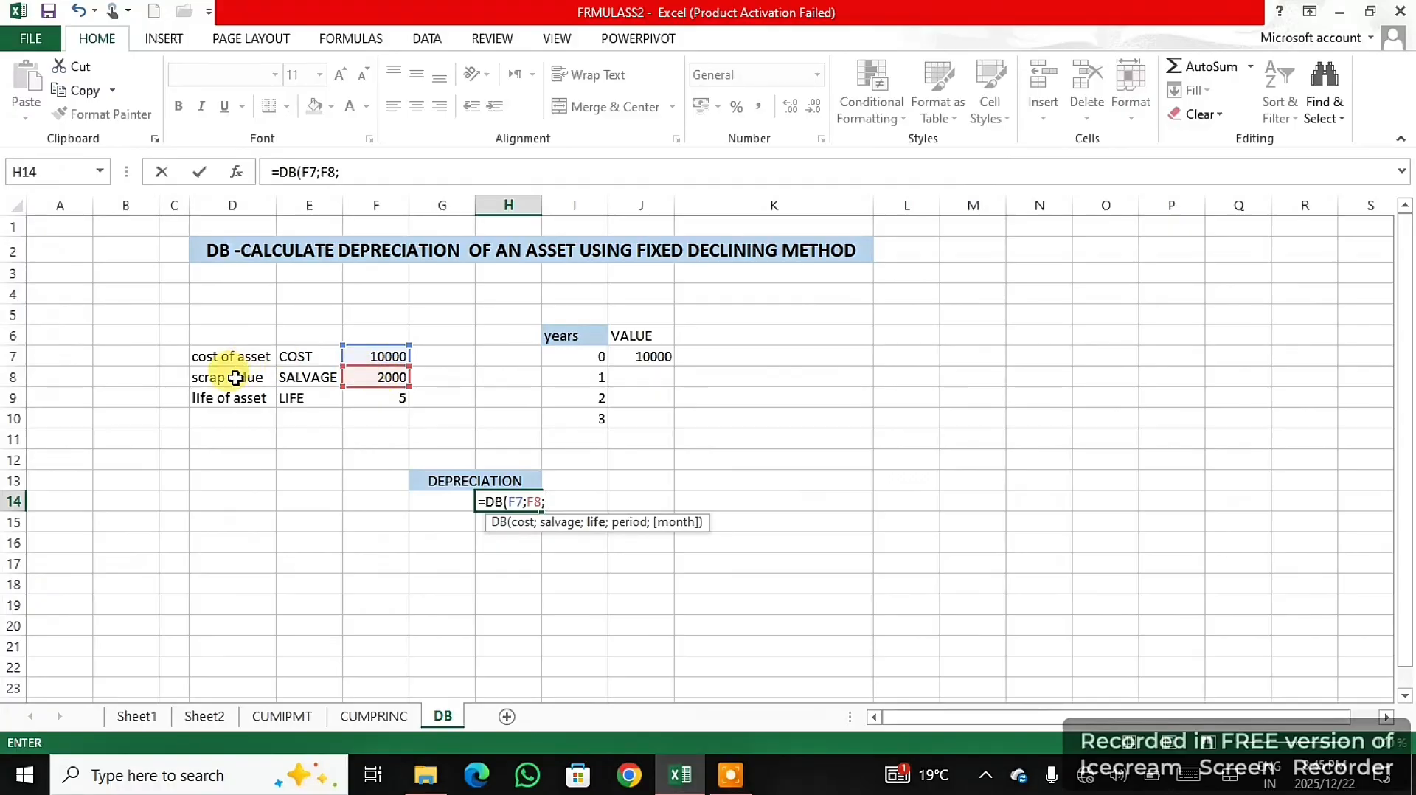
left_click(388, 400)
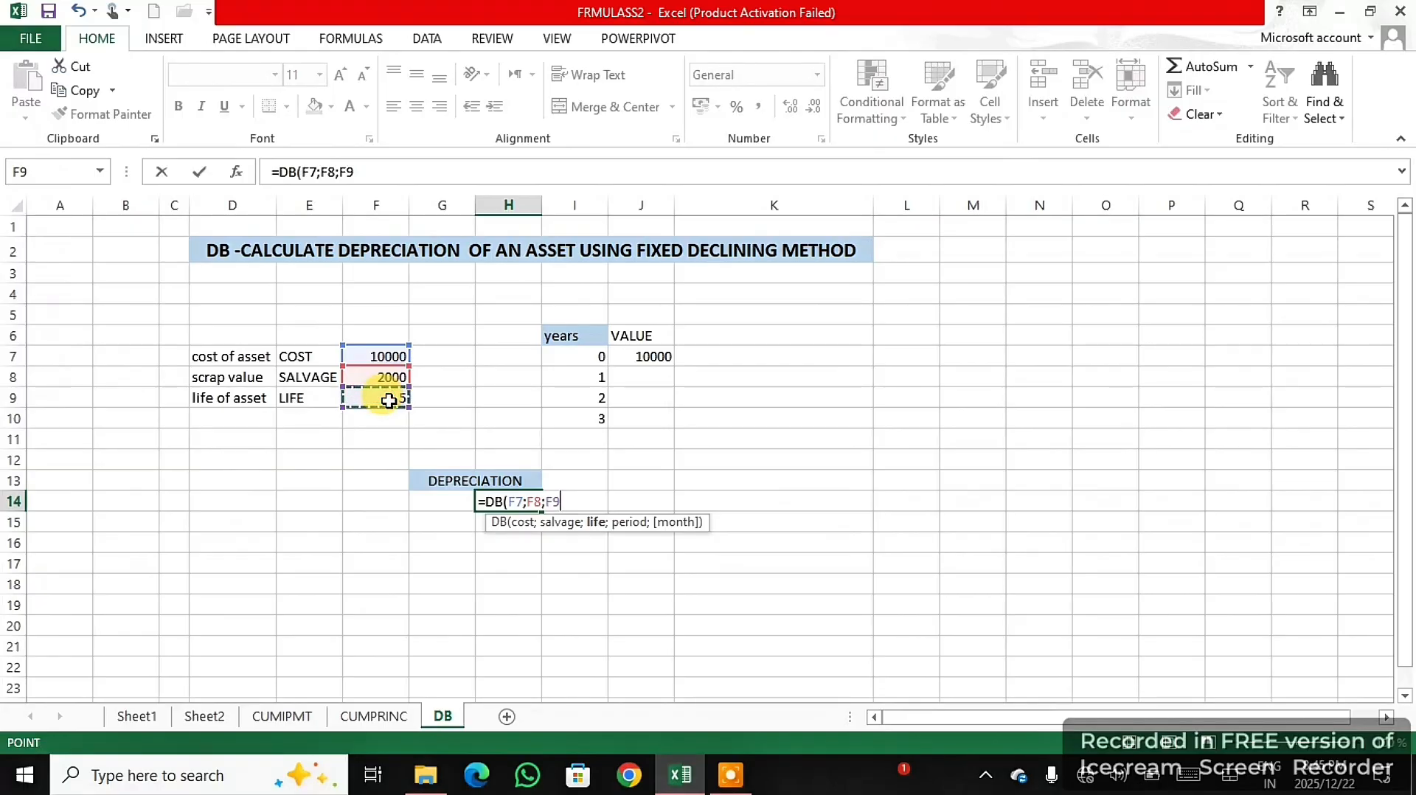
type(";")
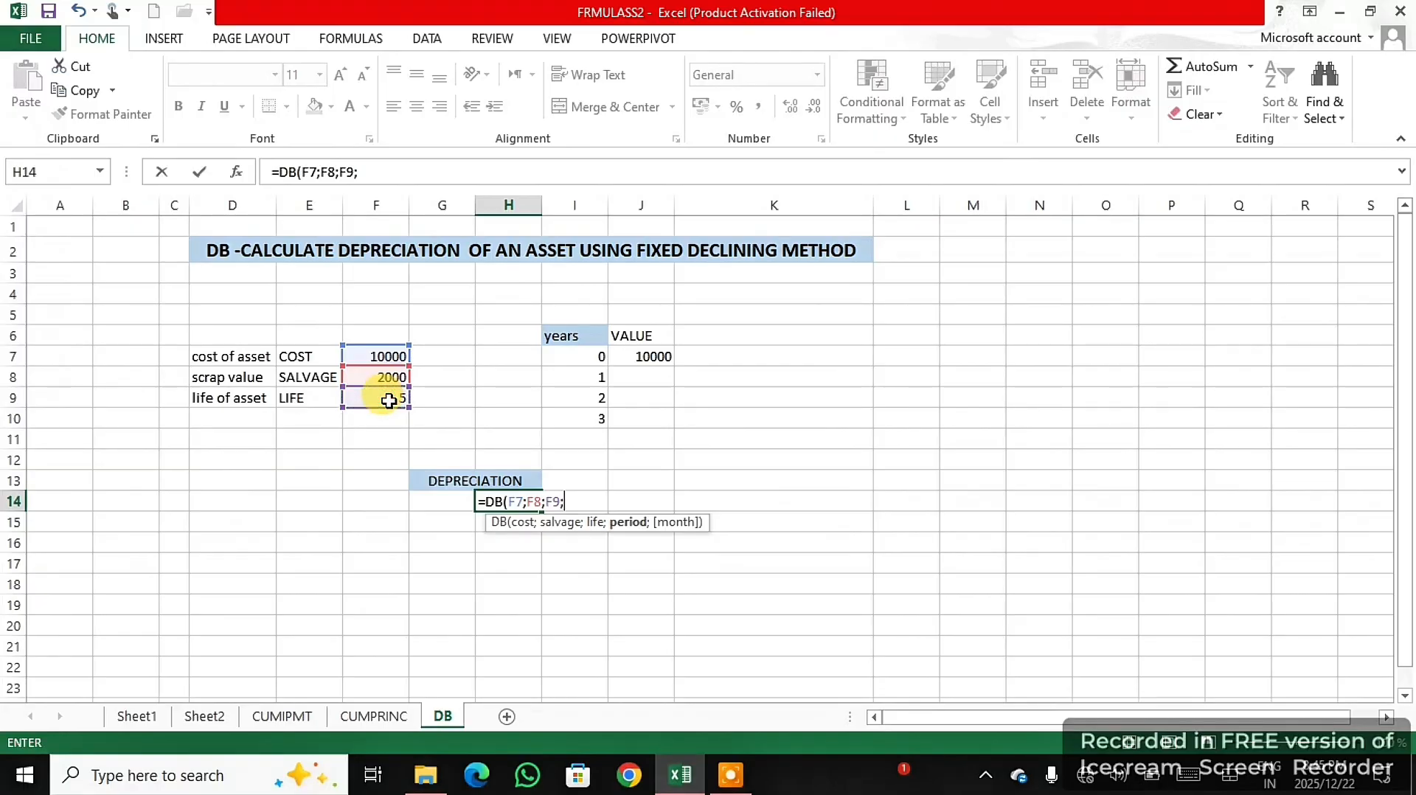
left_click(595, 376)
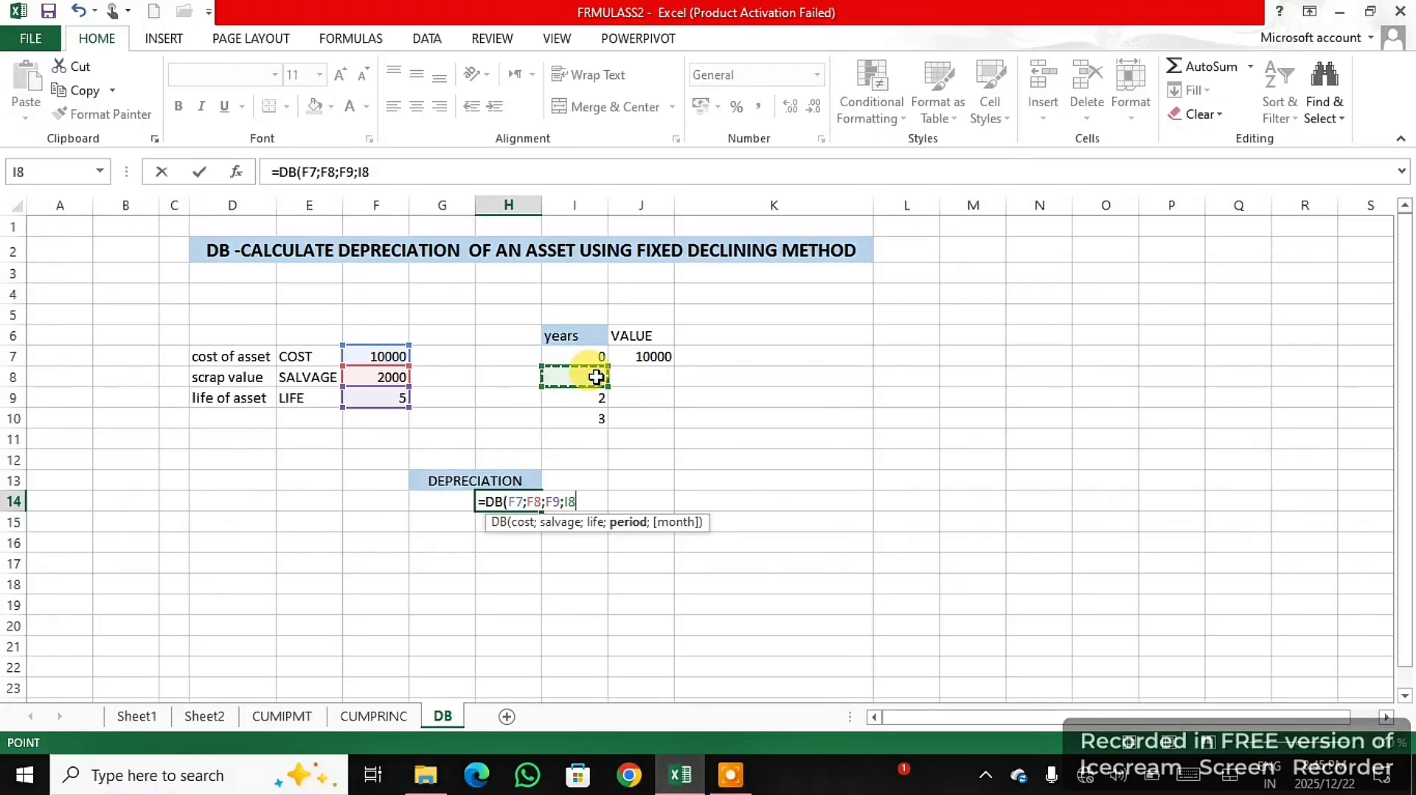
key("Return")
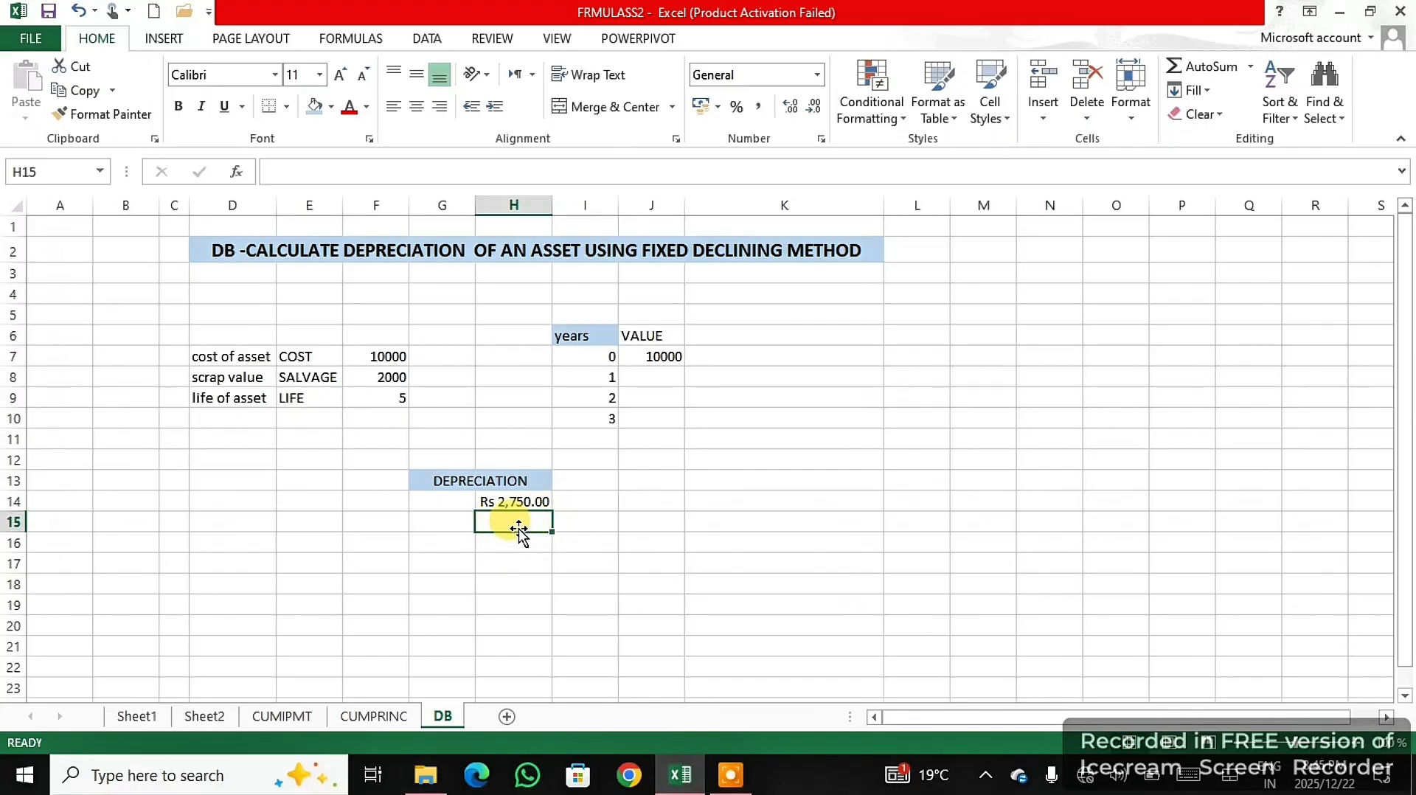
- Enter a DB formula in H15 with cost F7, salvage F8, life F9 and period I9 for the second year's depreciation
type("=")
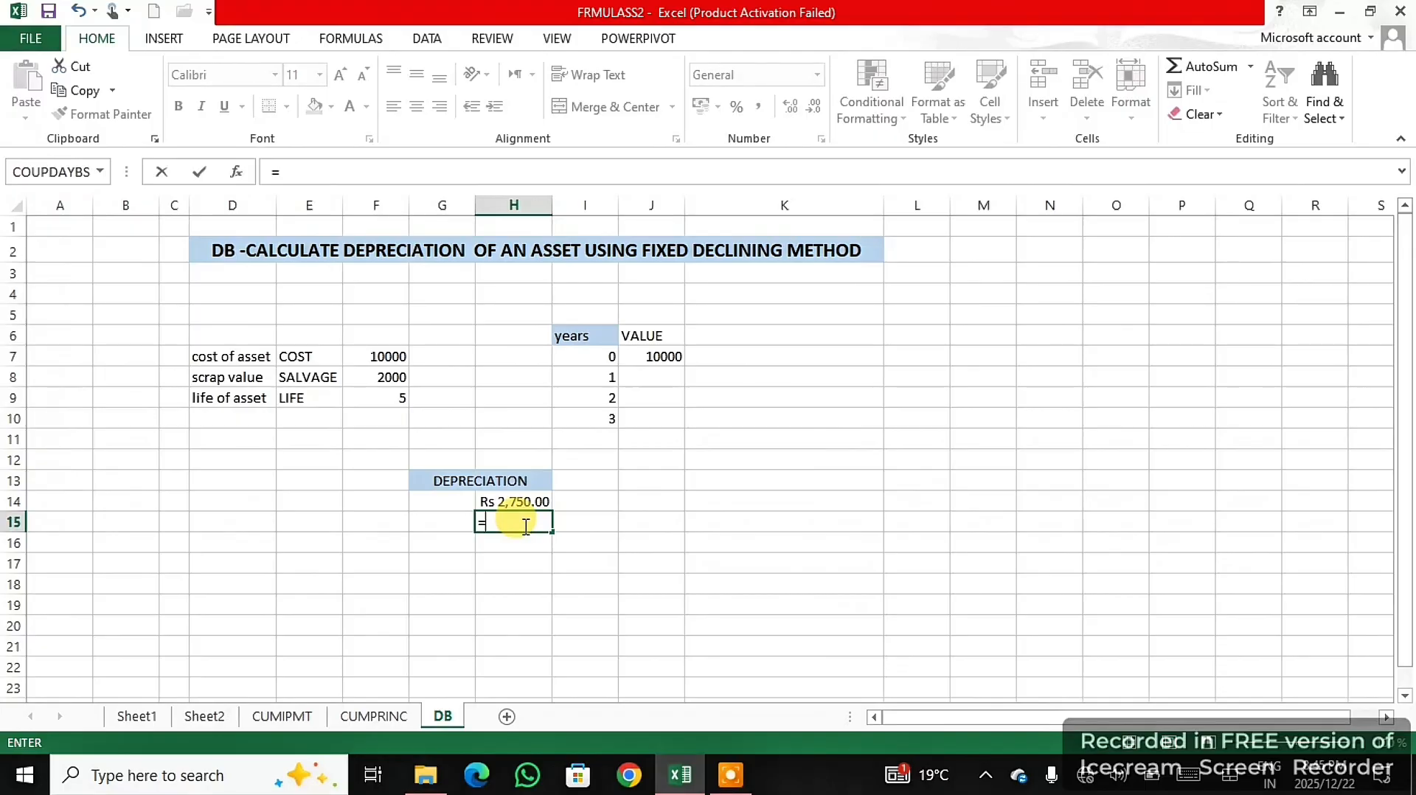
type("DB")
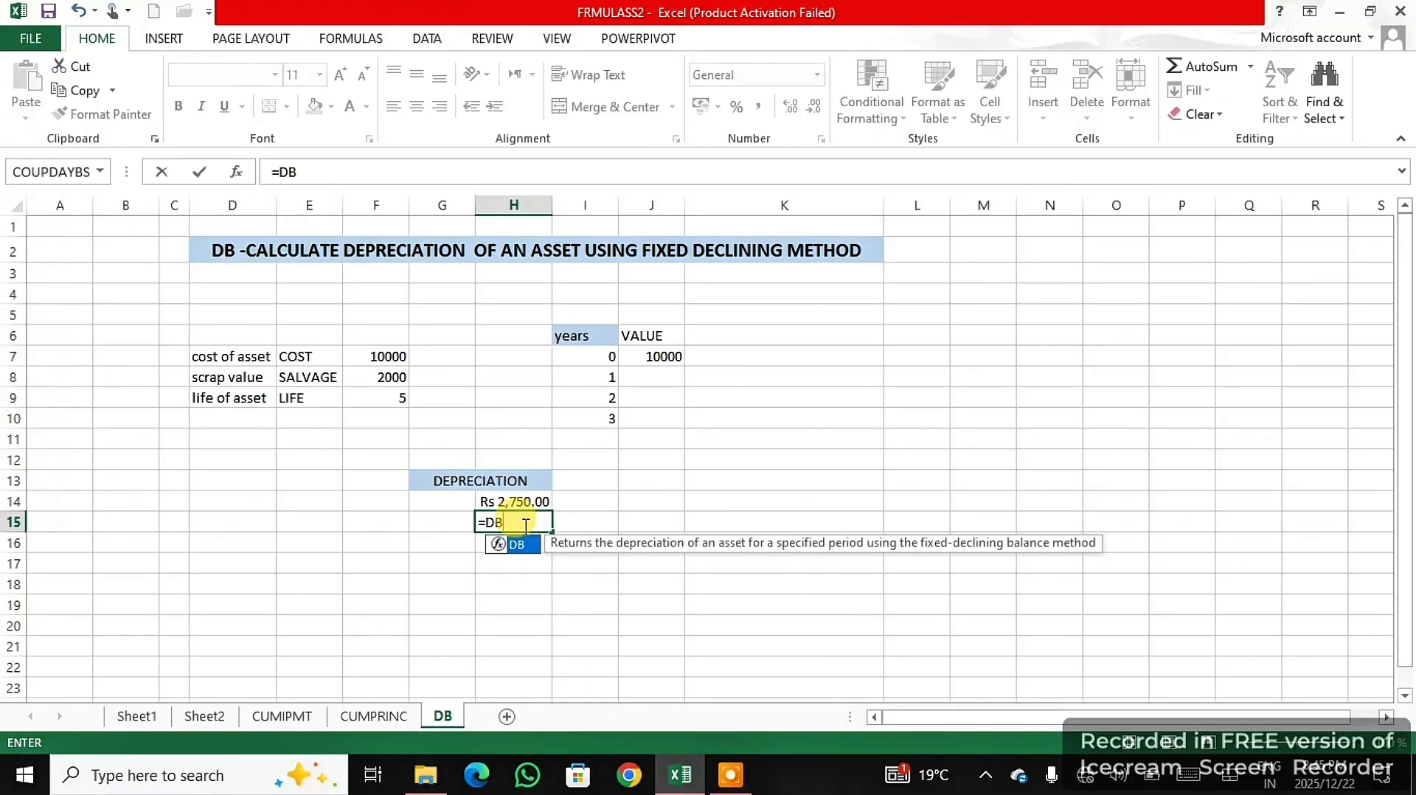
double_click(515, 545)
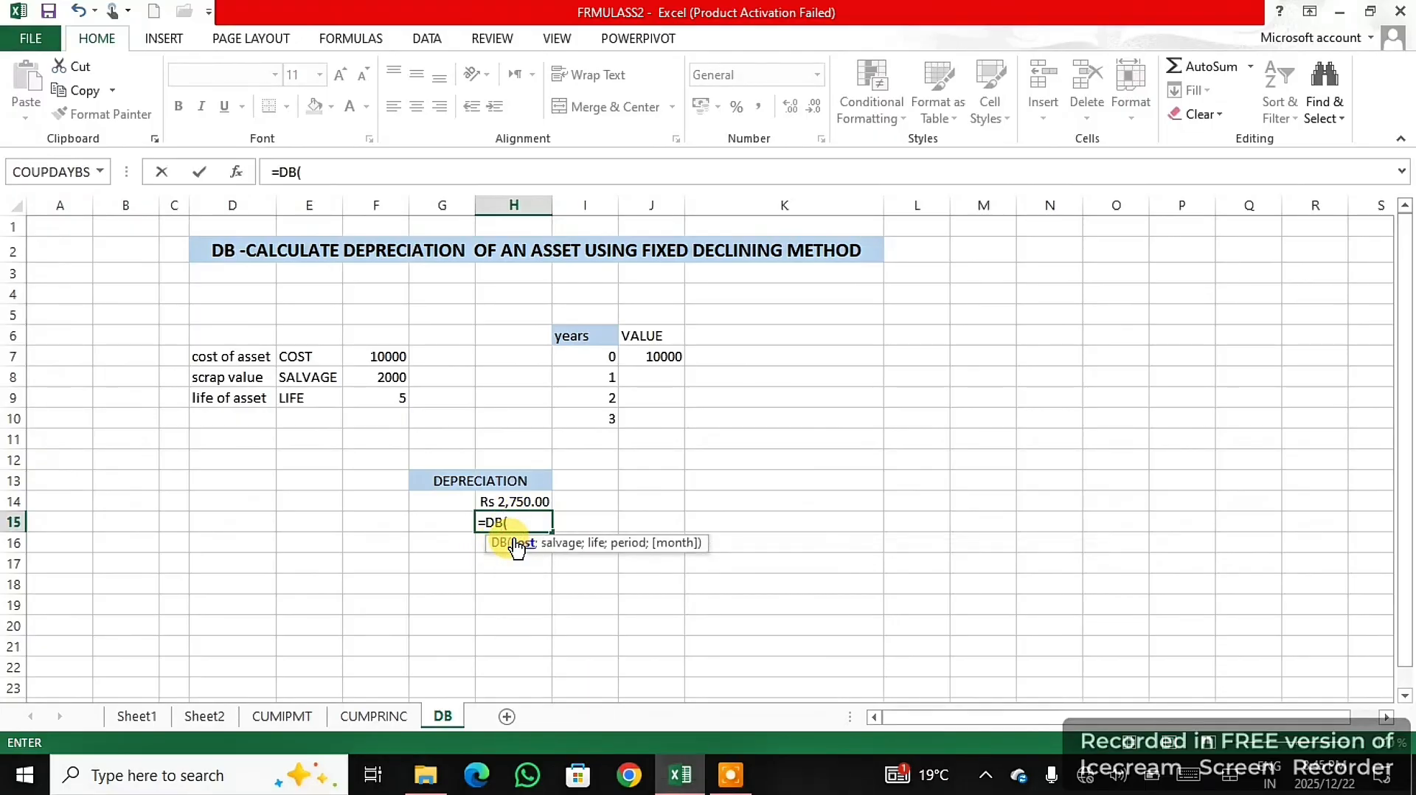
left_click(378, 359)
type(";")
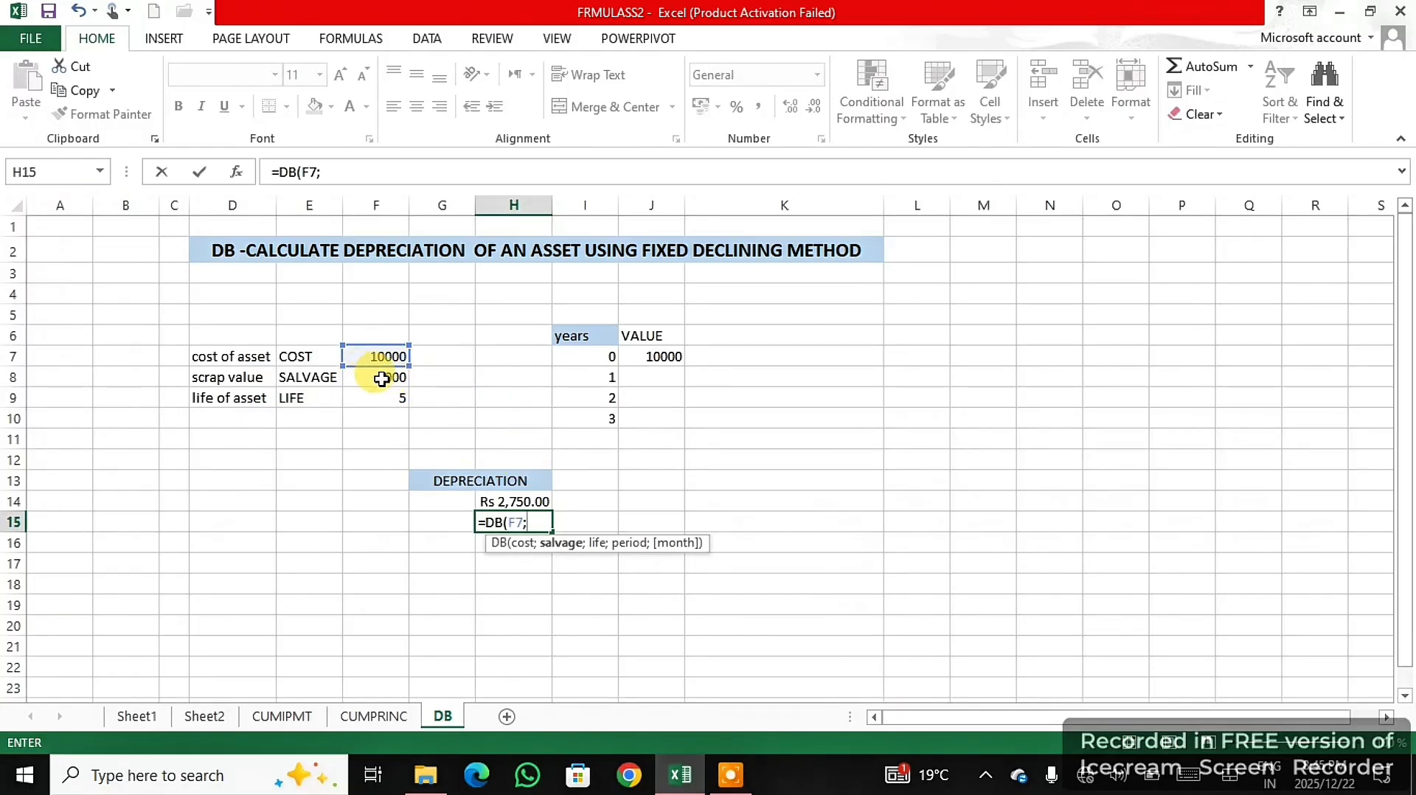
left_click(381, 378)
type(";")
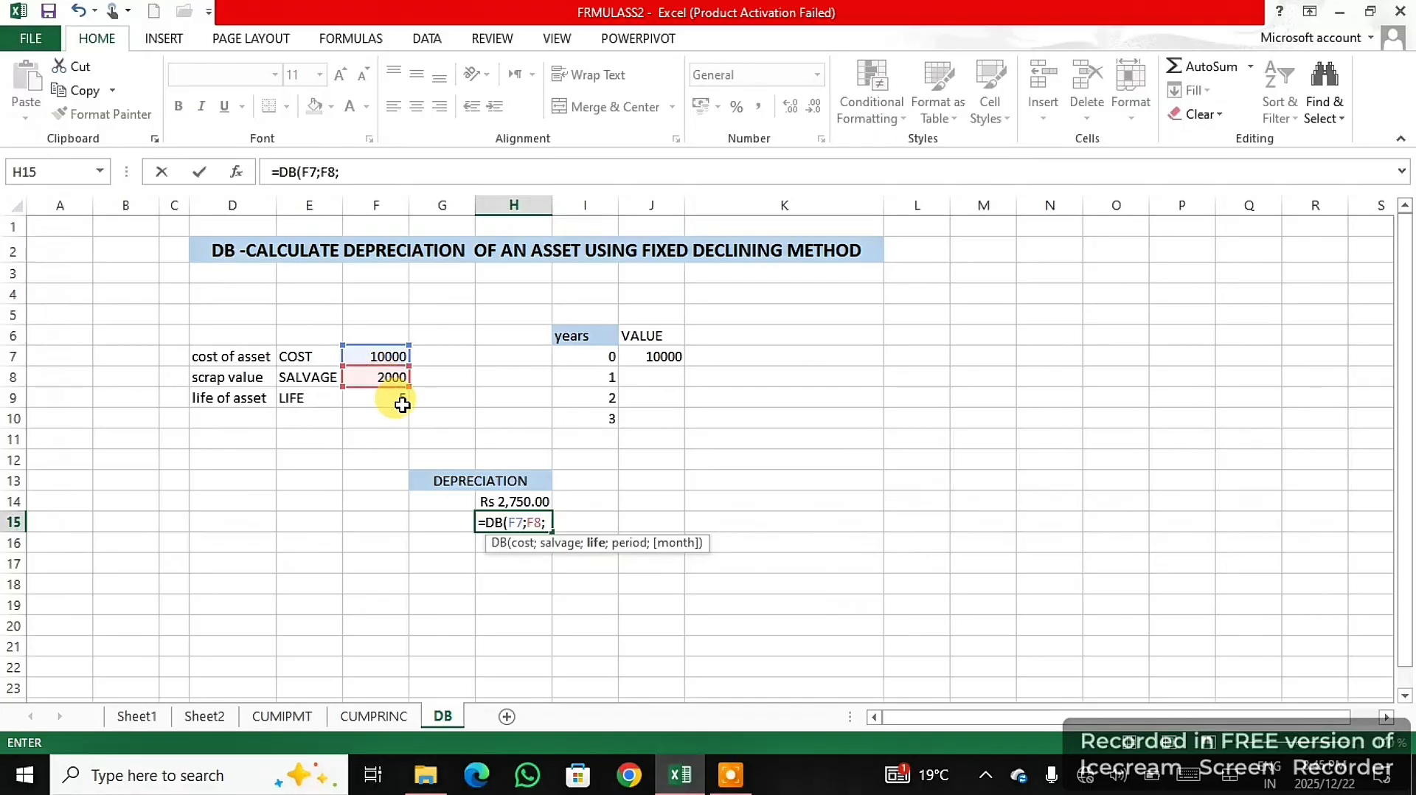
left_click(399, 403)
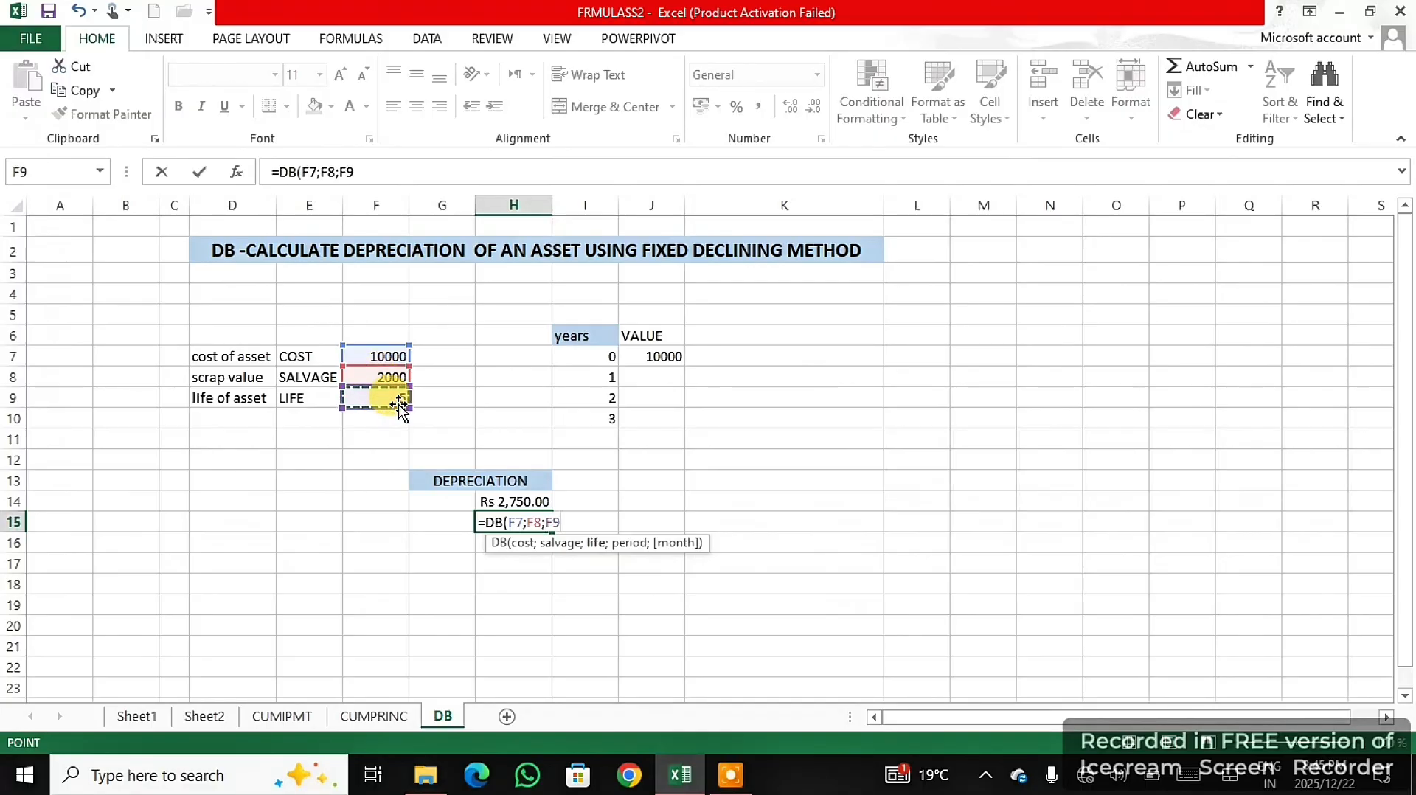
type(";")
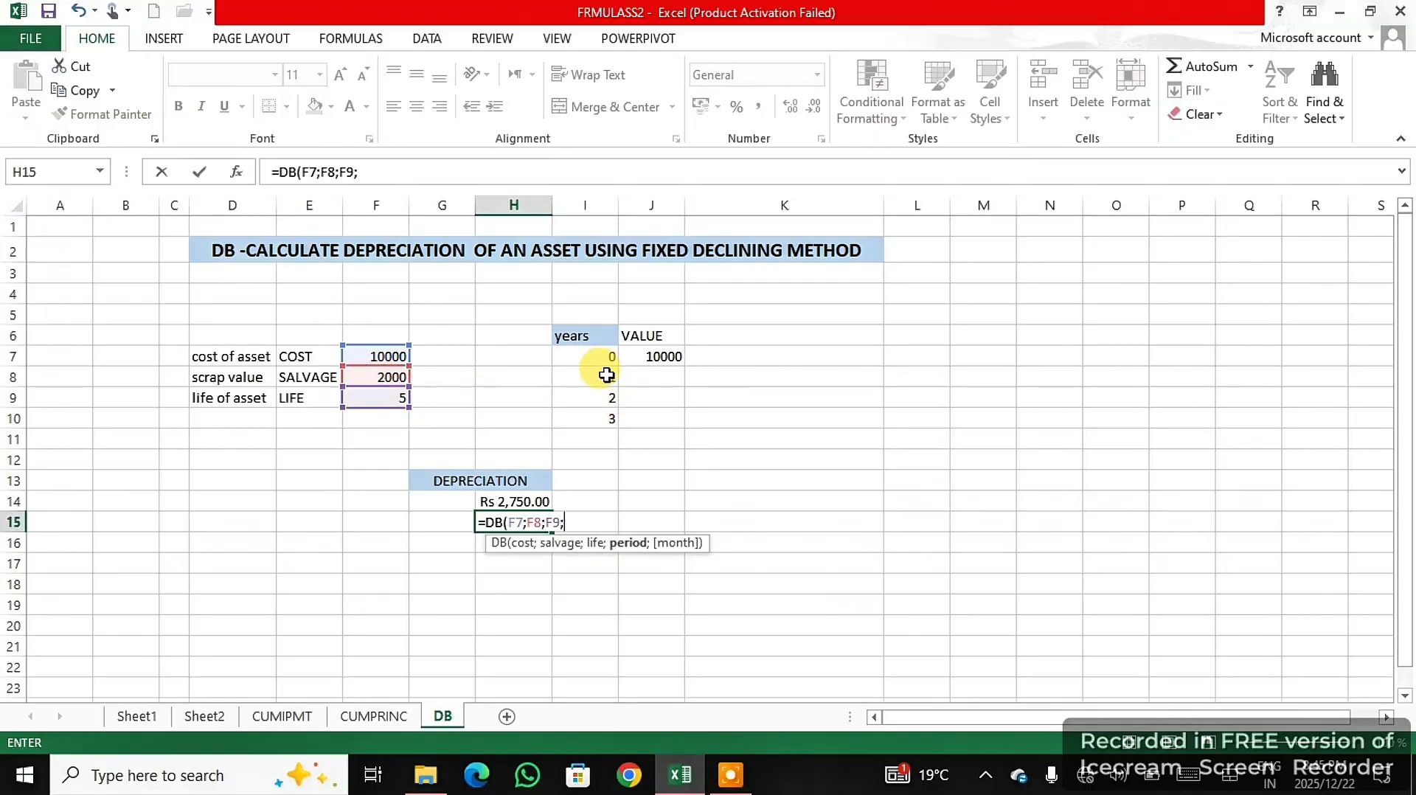
left_click(607, 400)
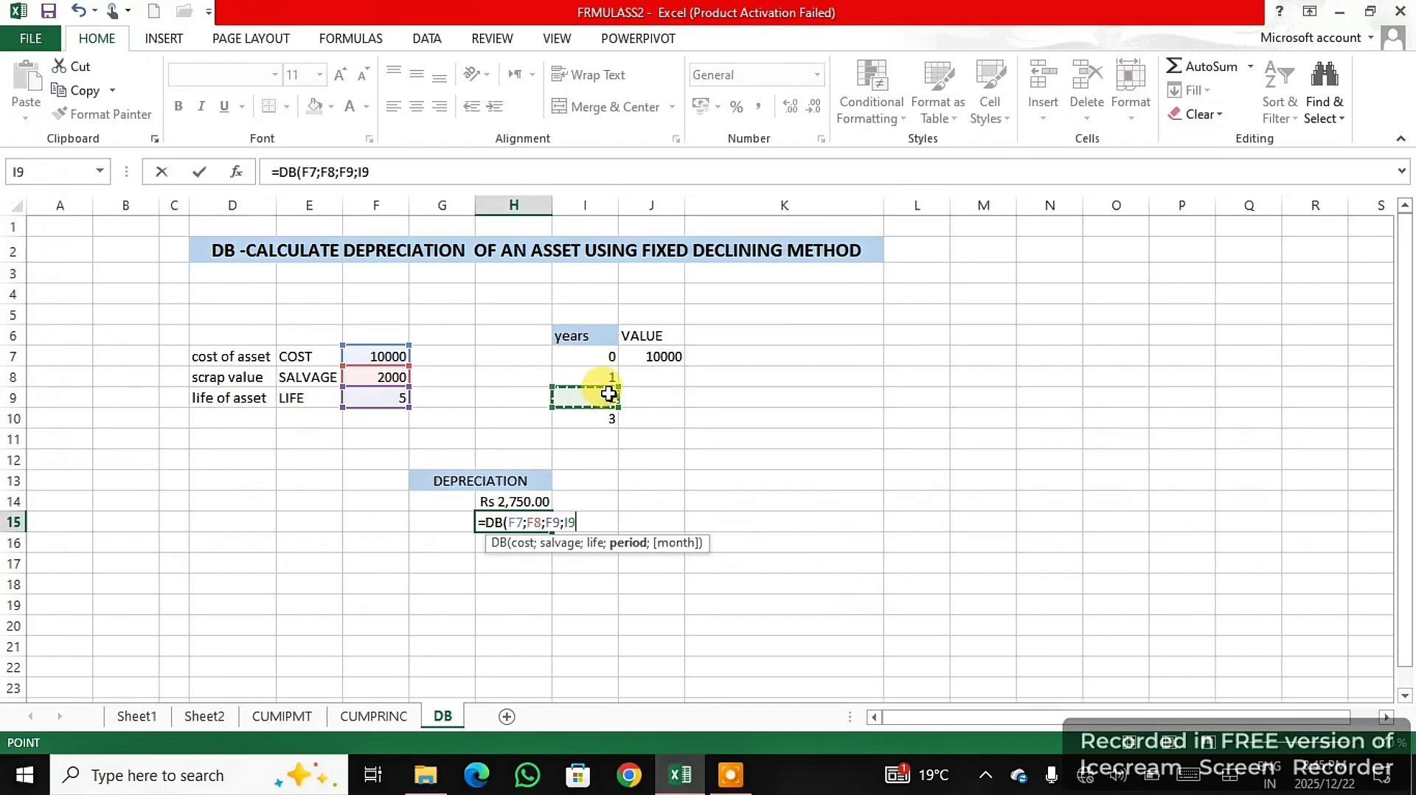
type(")")
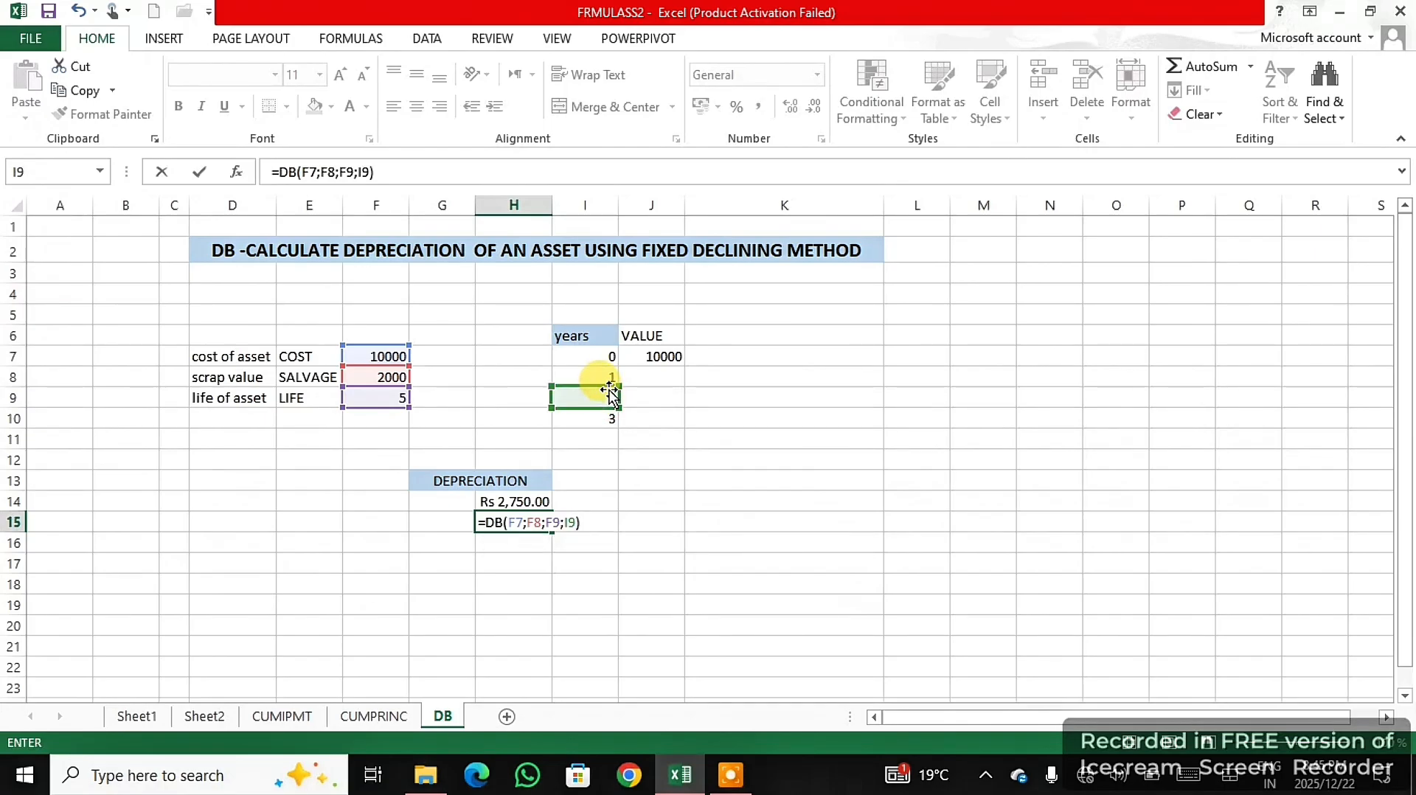
key("Return")
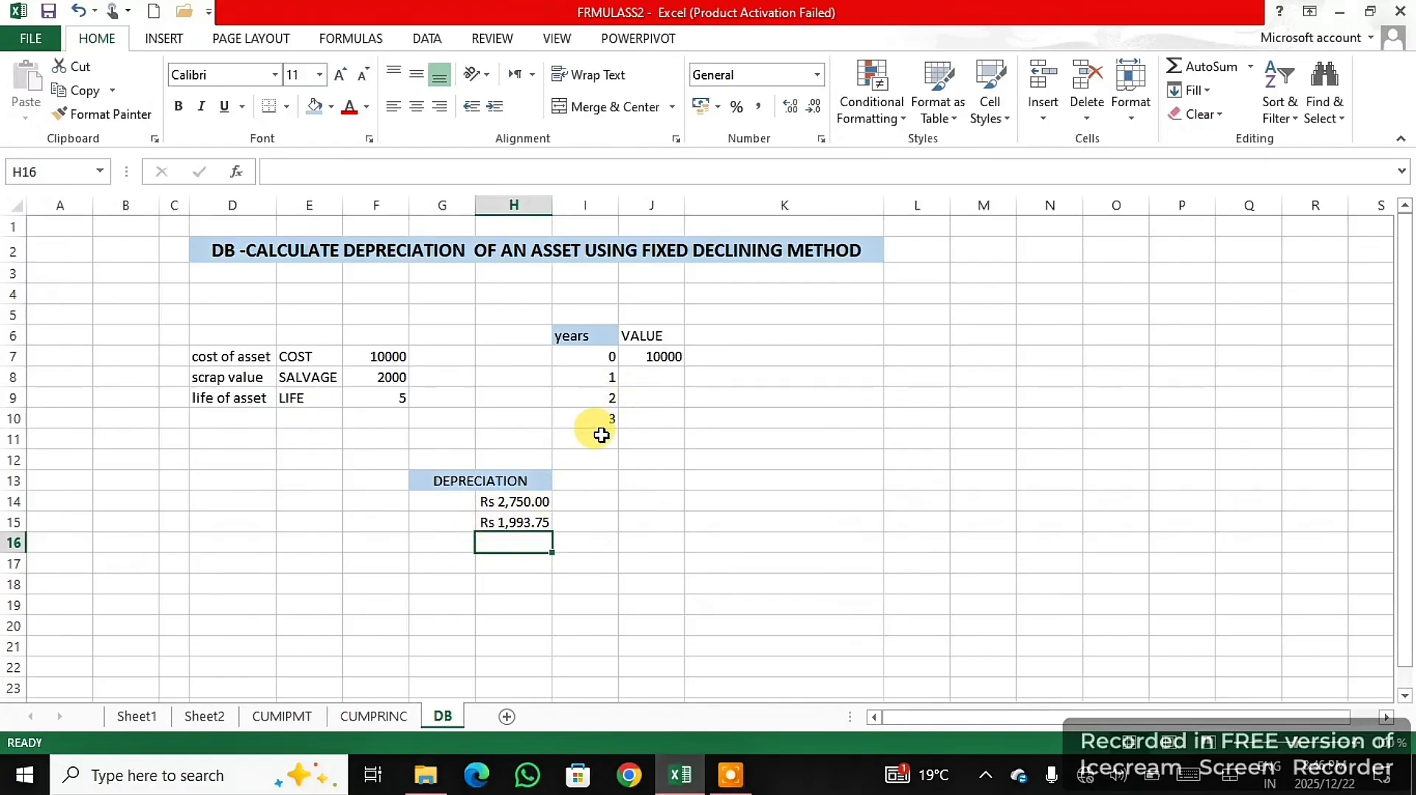
- Enter a DB formula in H16 with cost F7, salvage F8, life F9 and period I10 for the third year's depreciation
type("=")
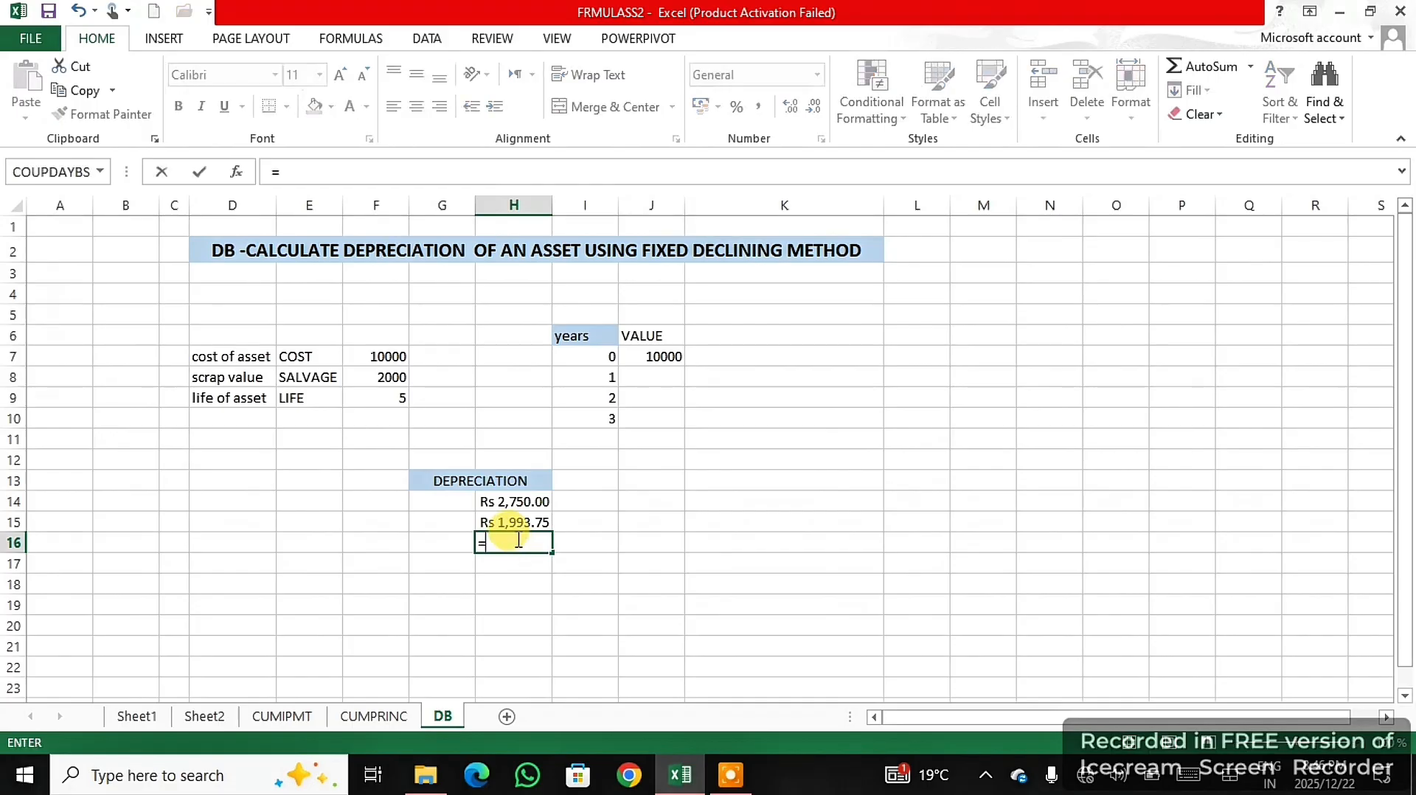
type("DB")
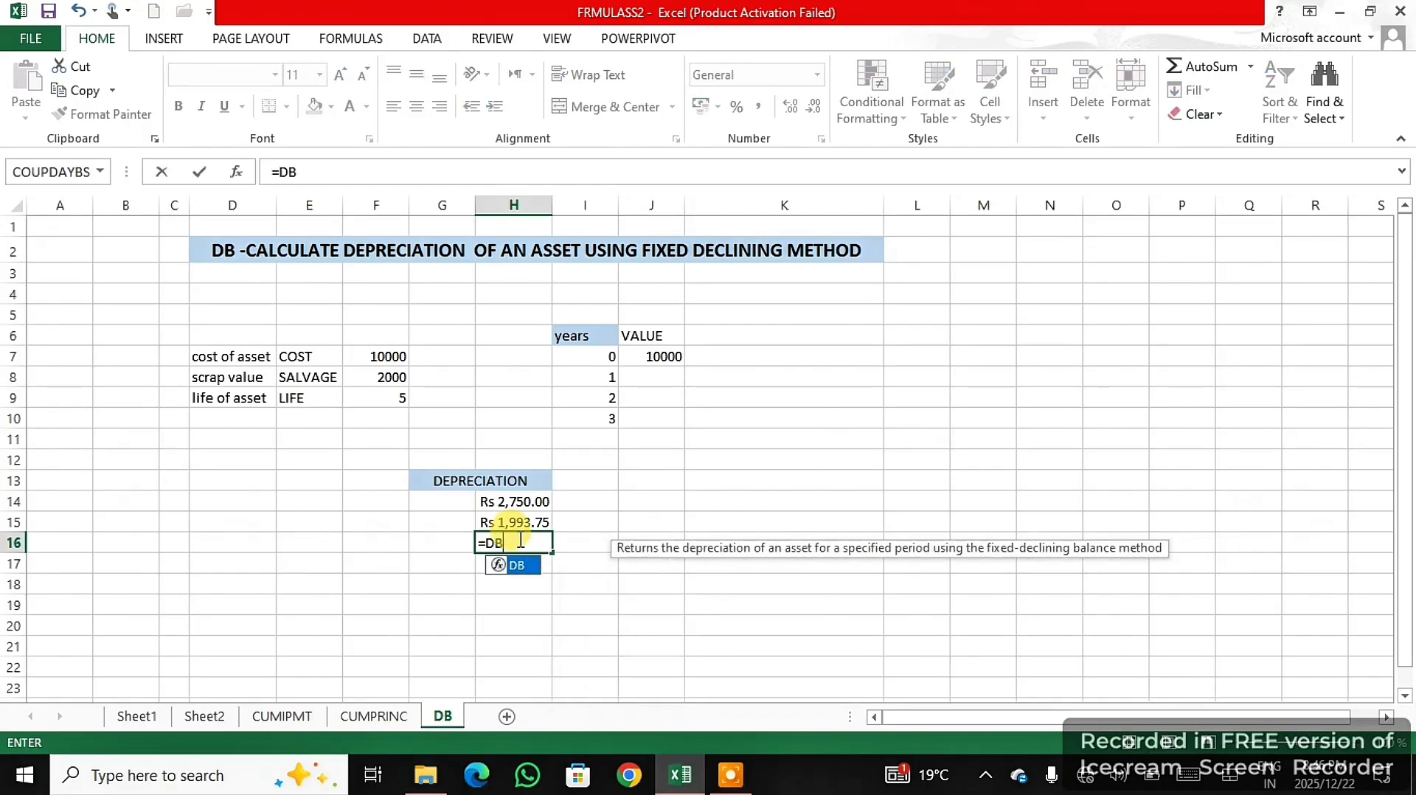
double_click(516, 563)
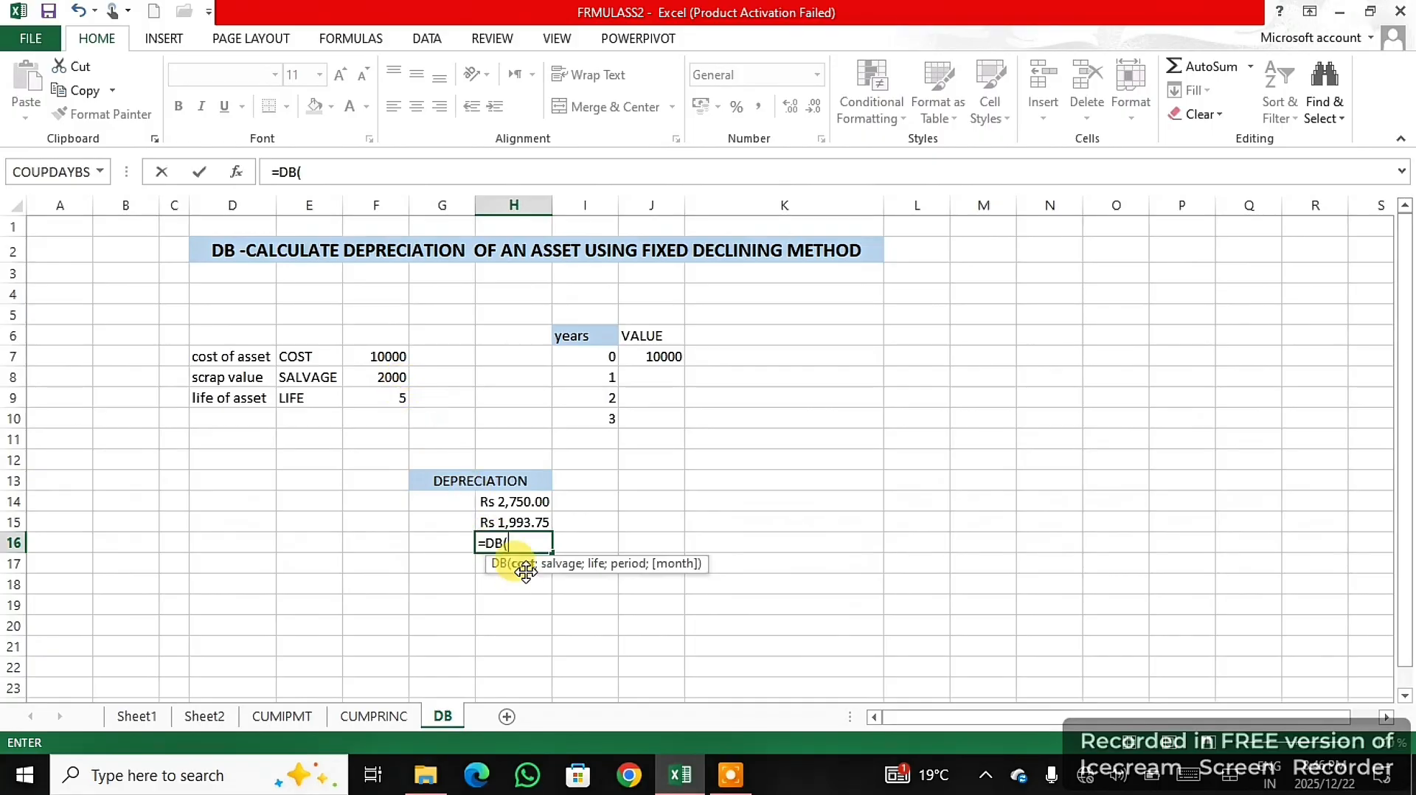
left_click(391, 355)
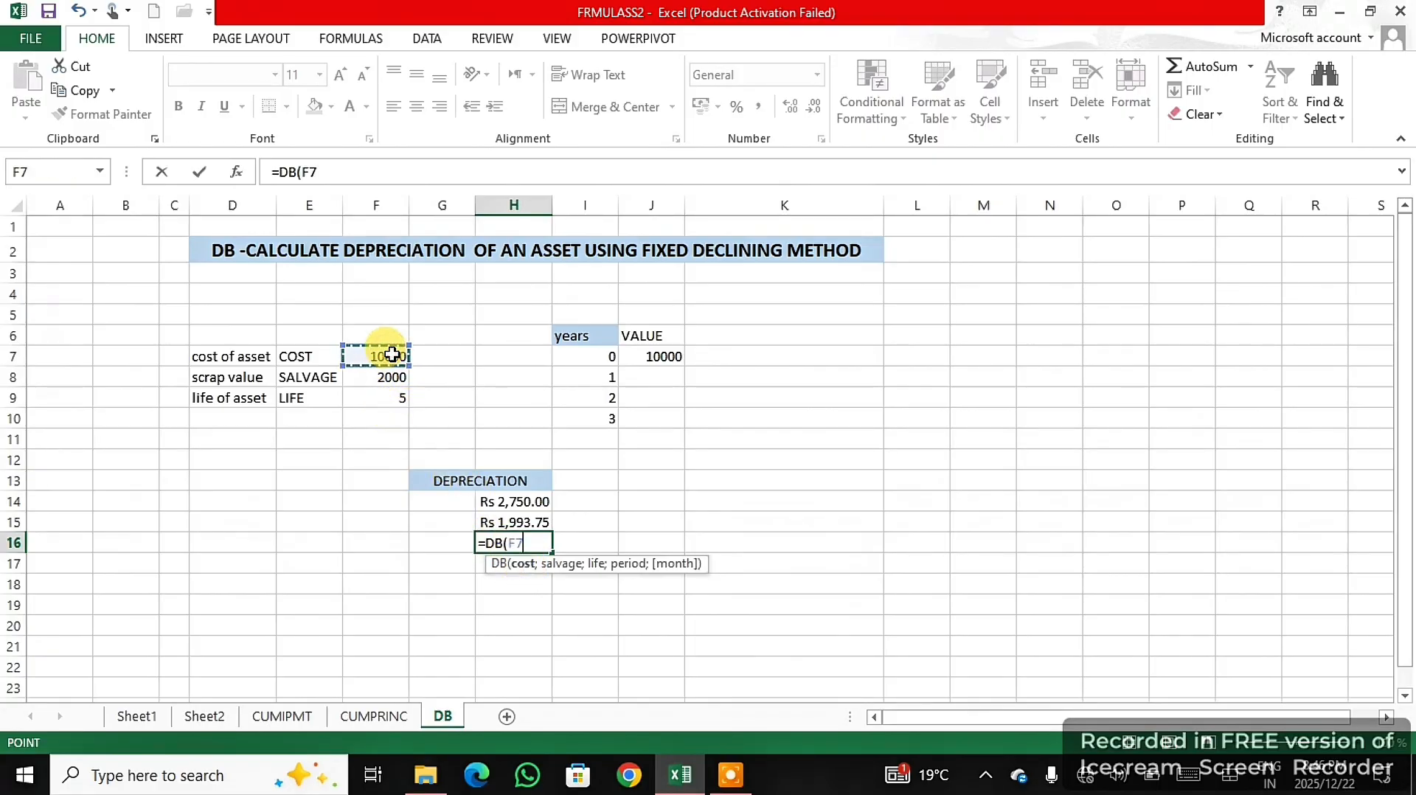
type(";")
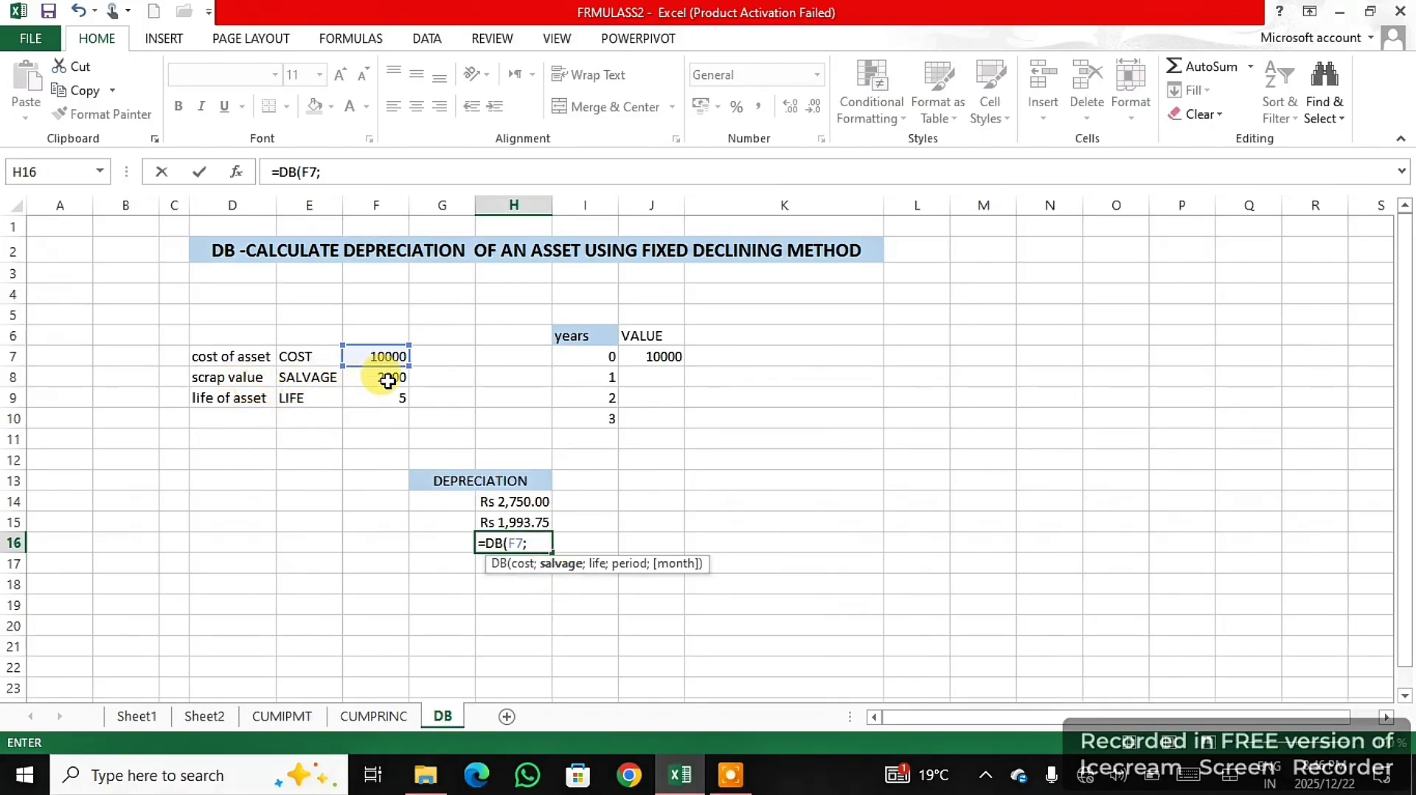
left_click(389, 378)
type(";")
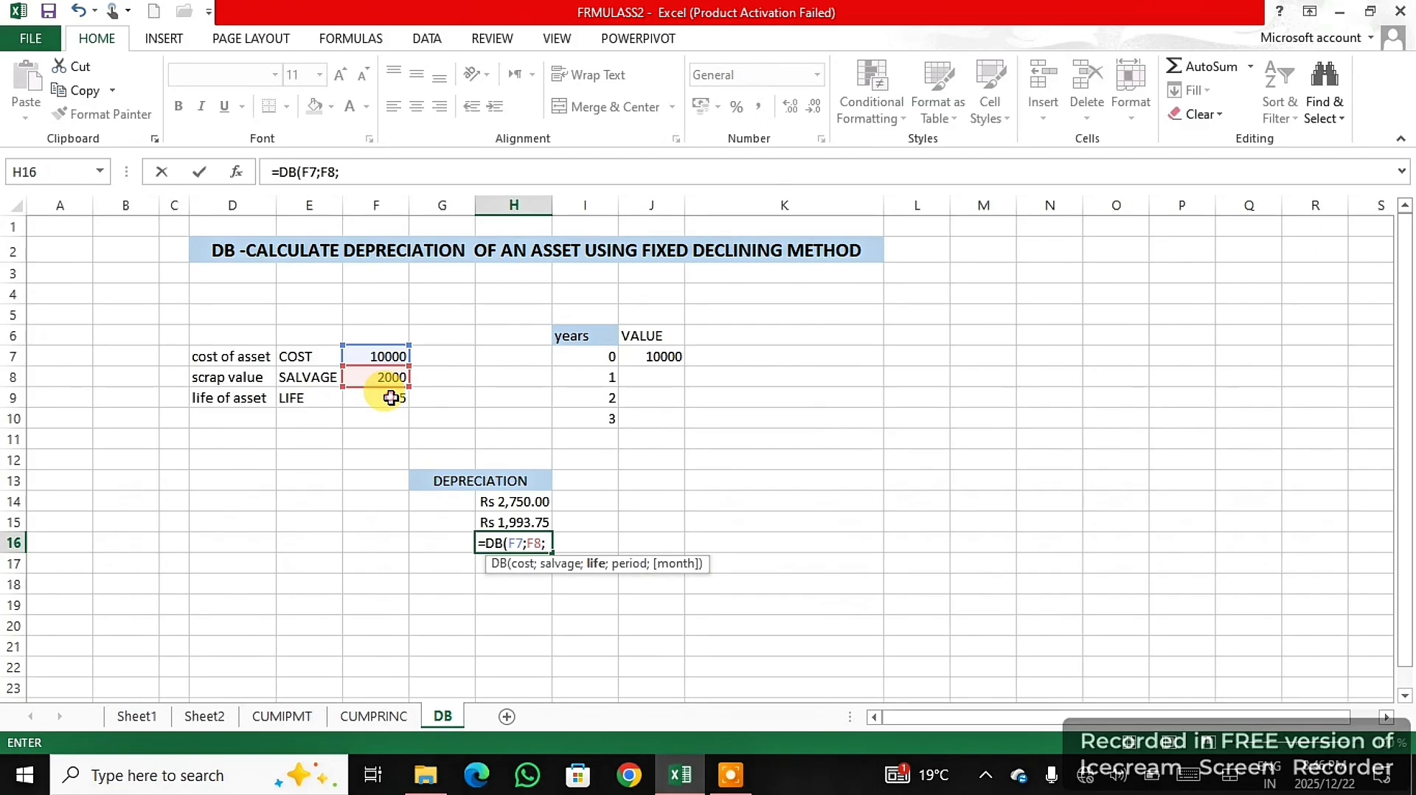
left_click(390, 398)
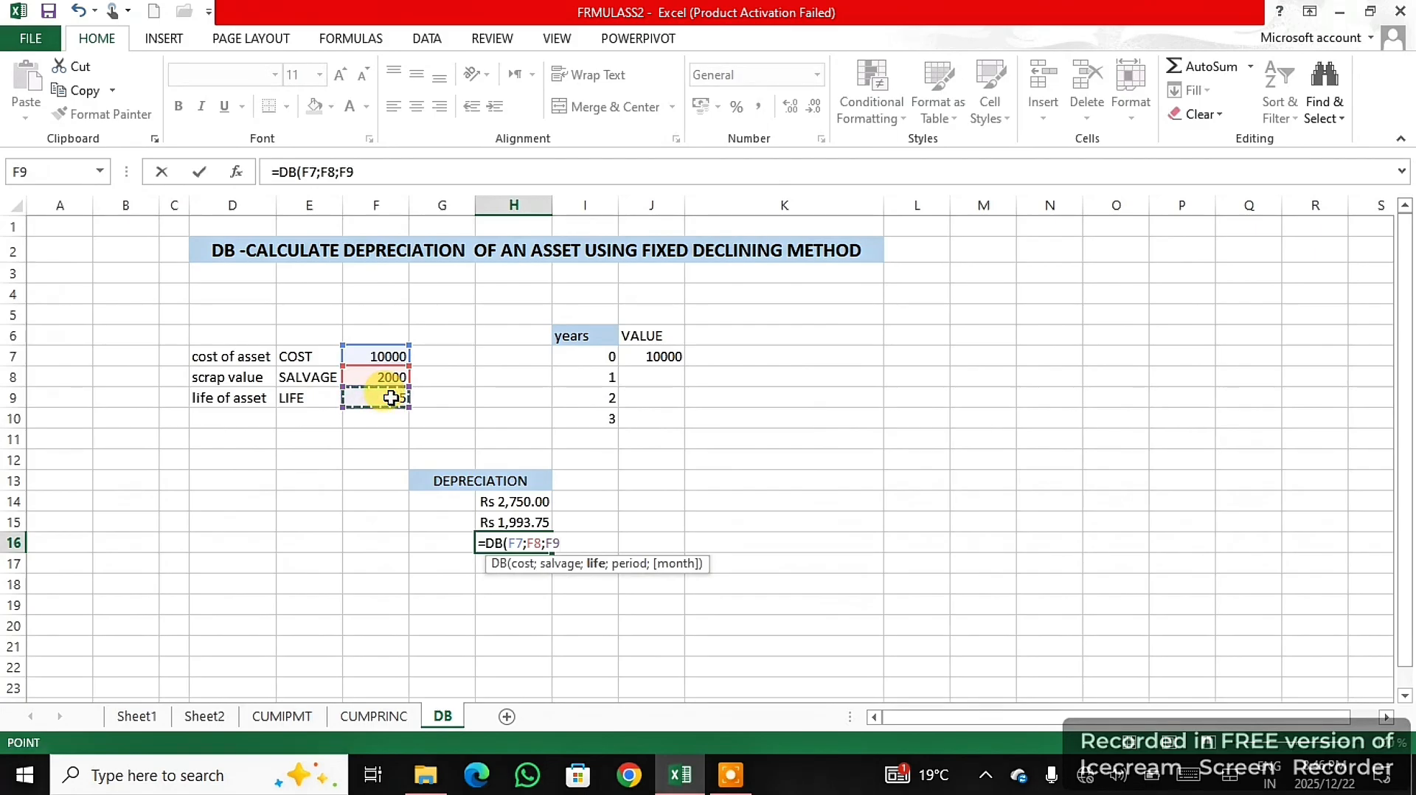
type(";")
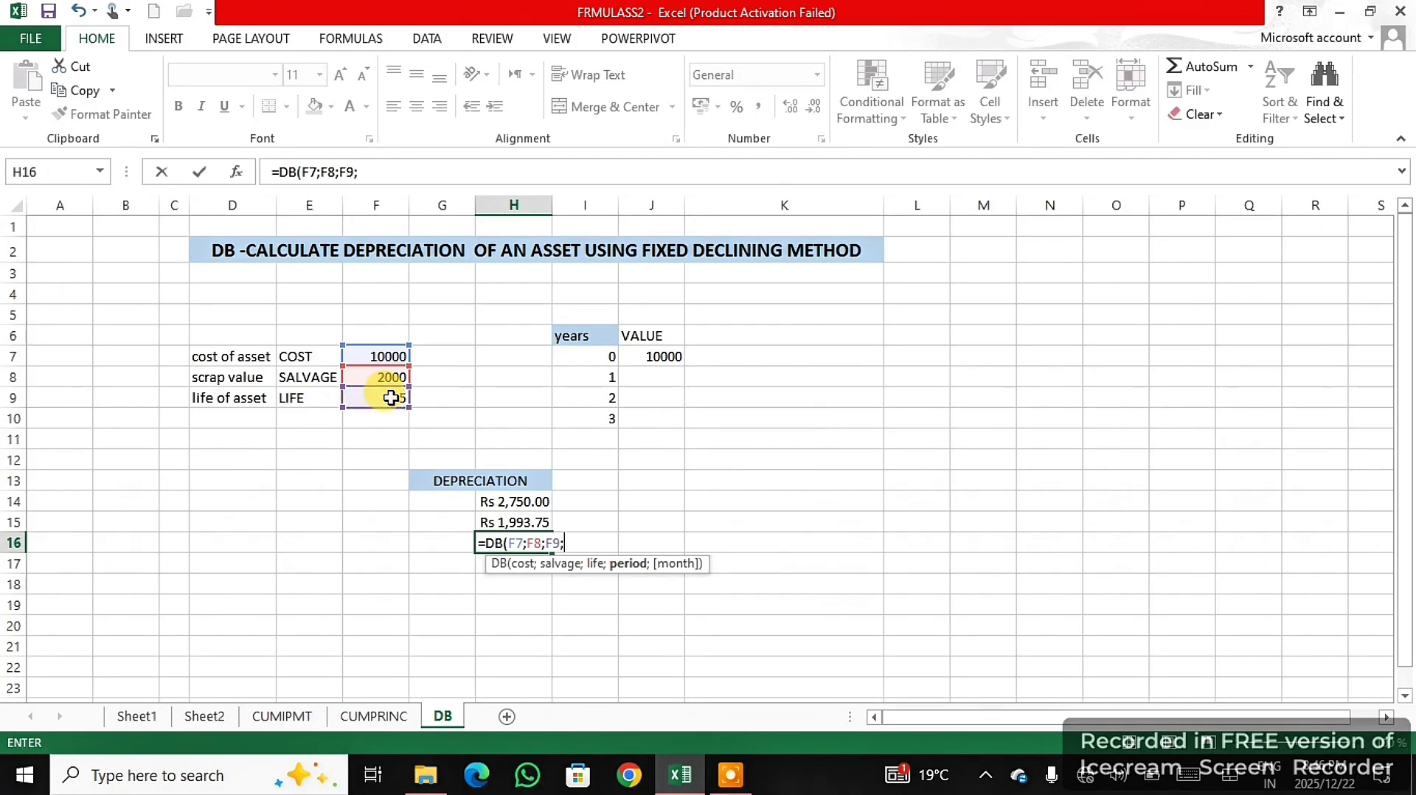
left_click(609, 421)
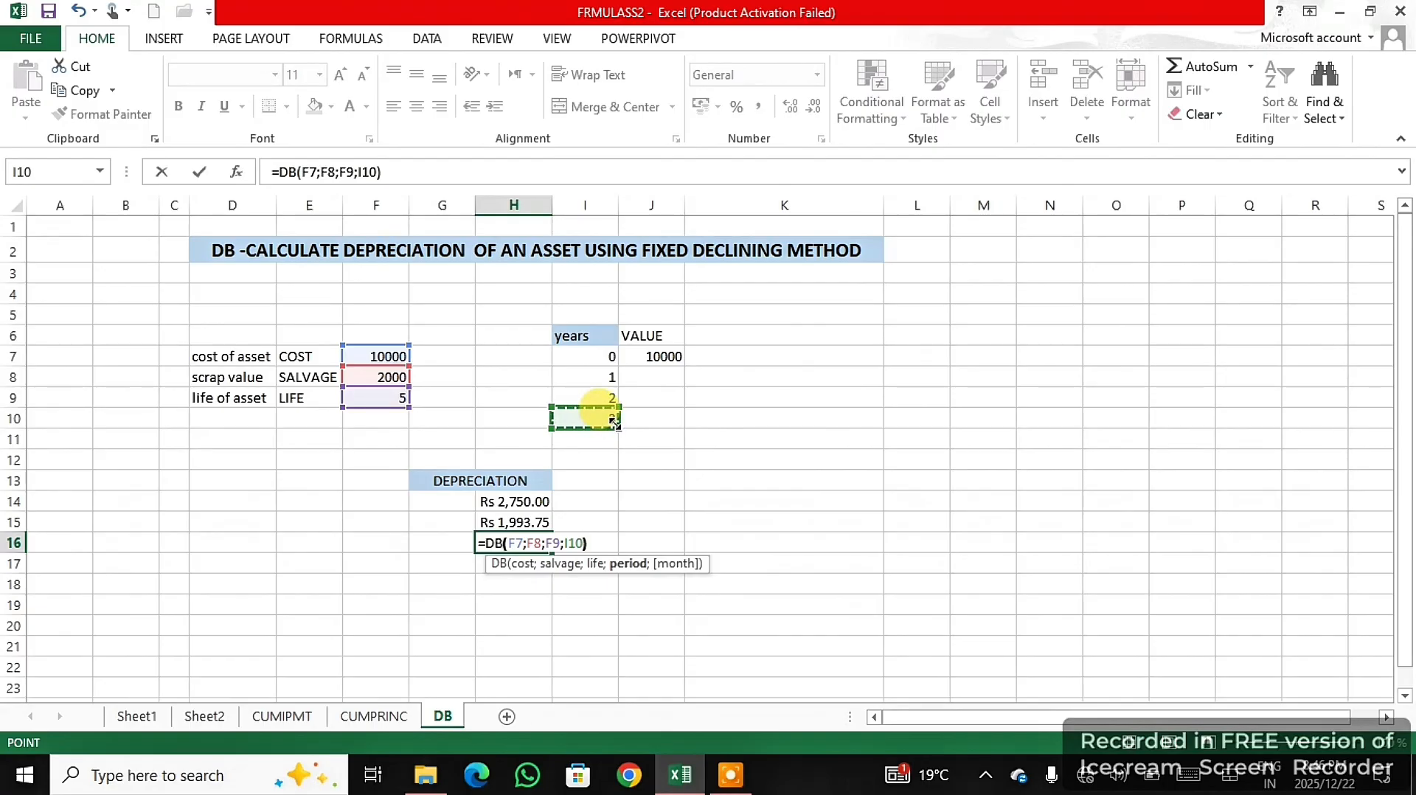
key("Return")
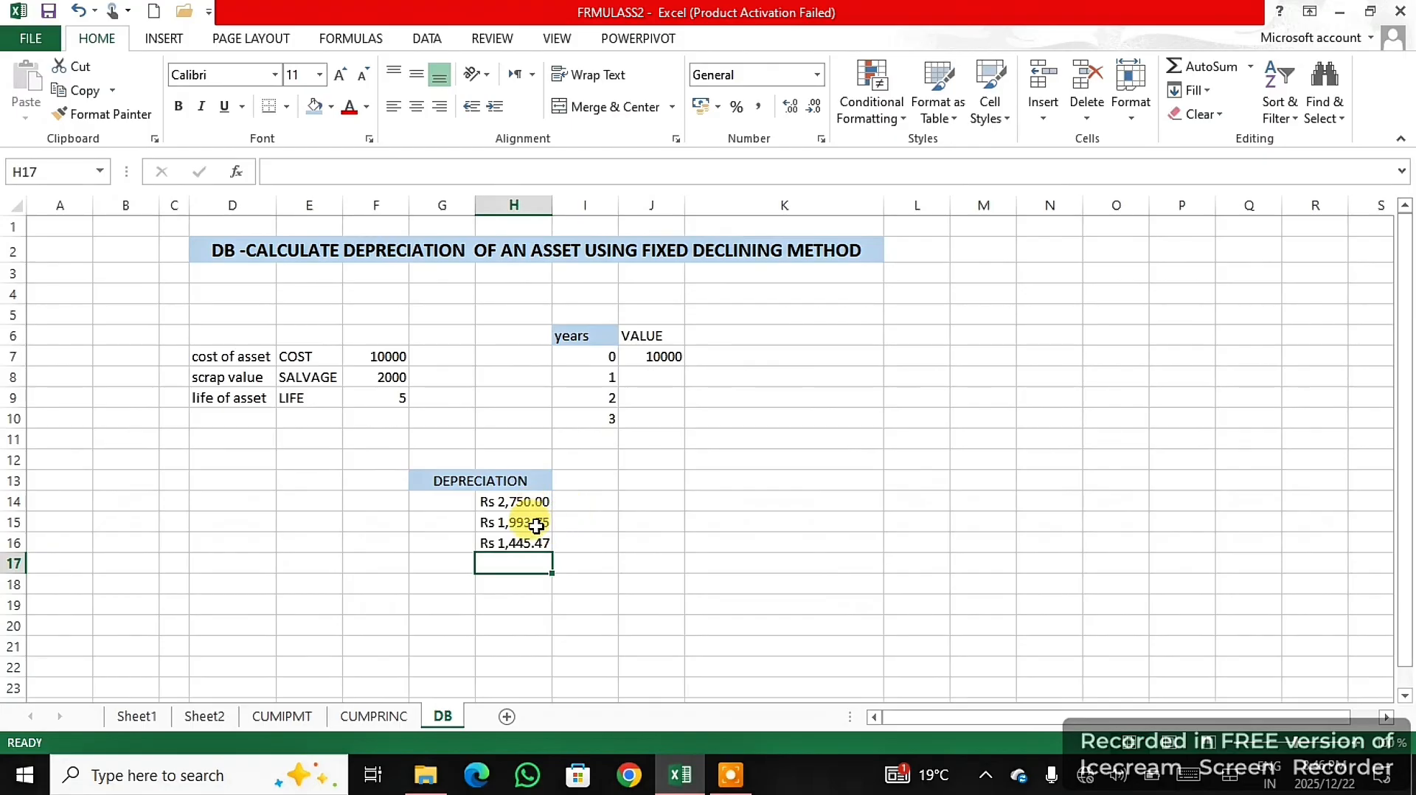
left_click(730, 774)
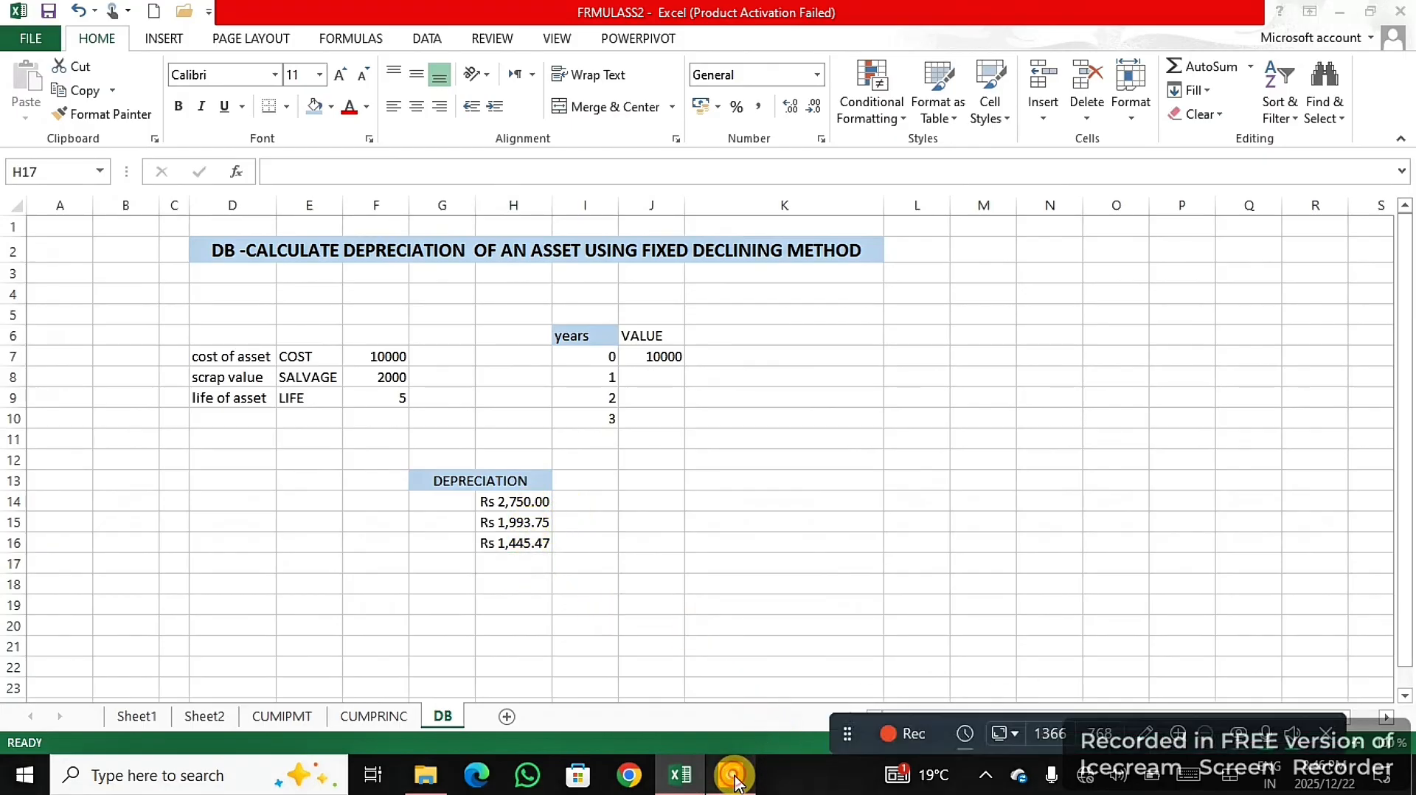
left_click(918, 732)
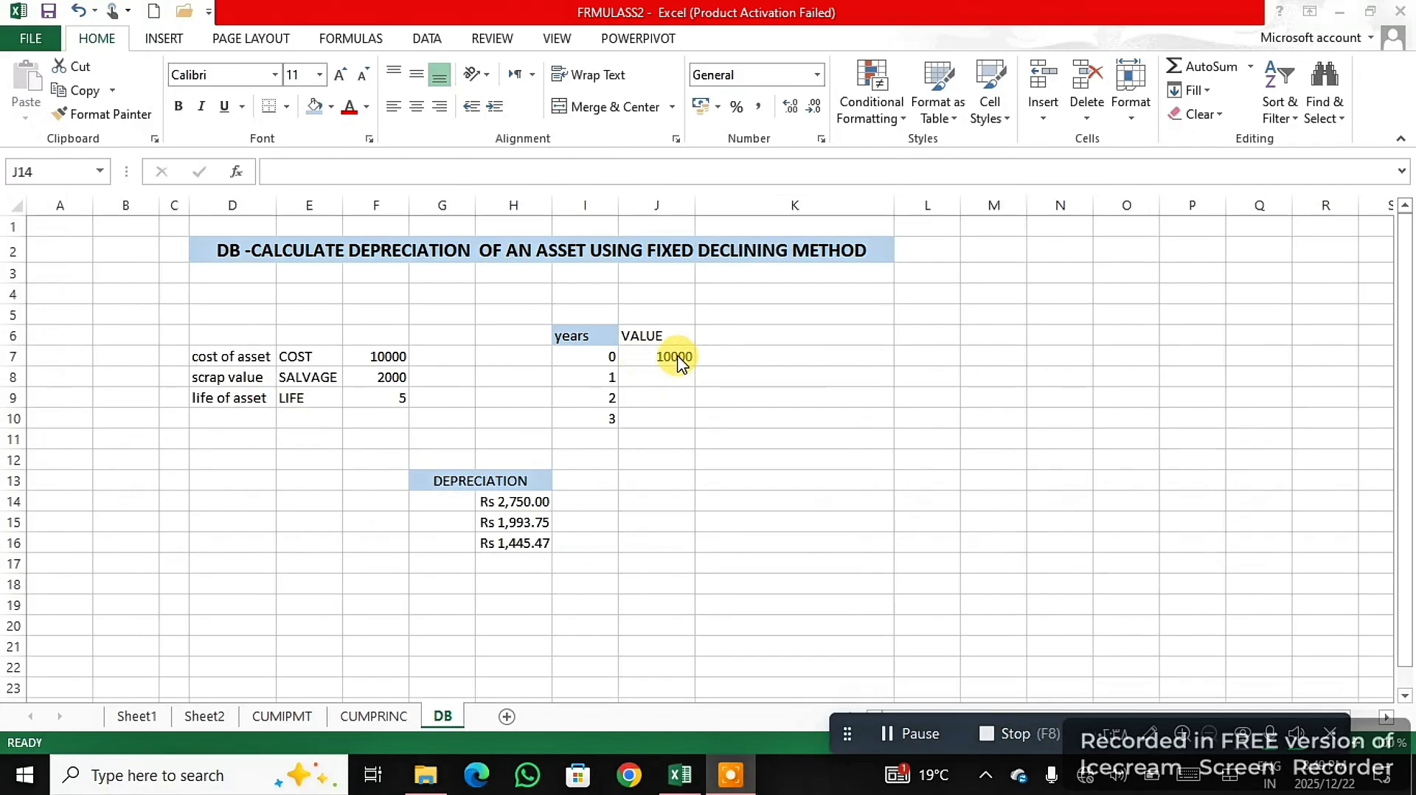
- In J14, compute the asset's value after year 1 by subtracting the depreciation in H14 from the starting value in J7
left_click(656, 499)
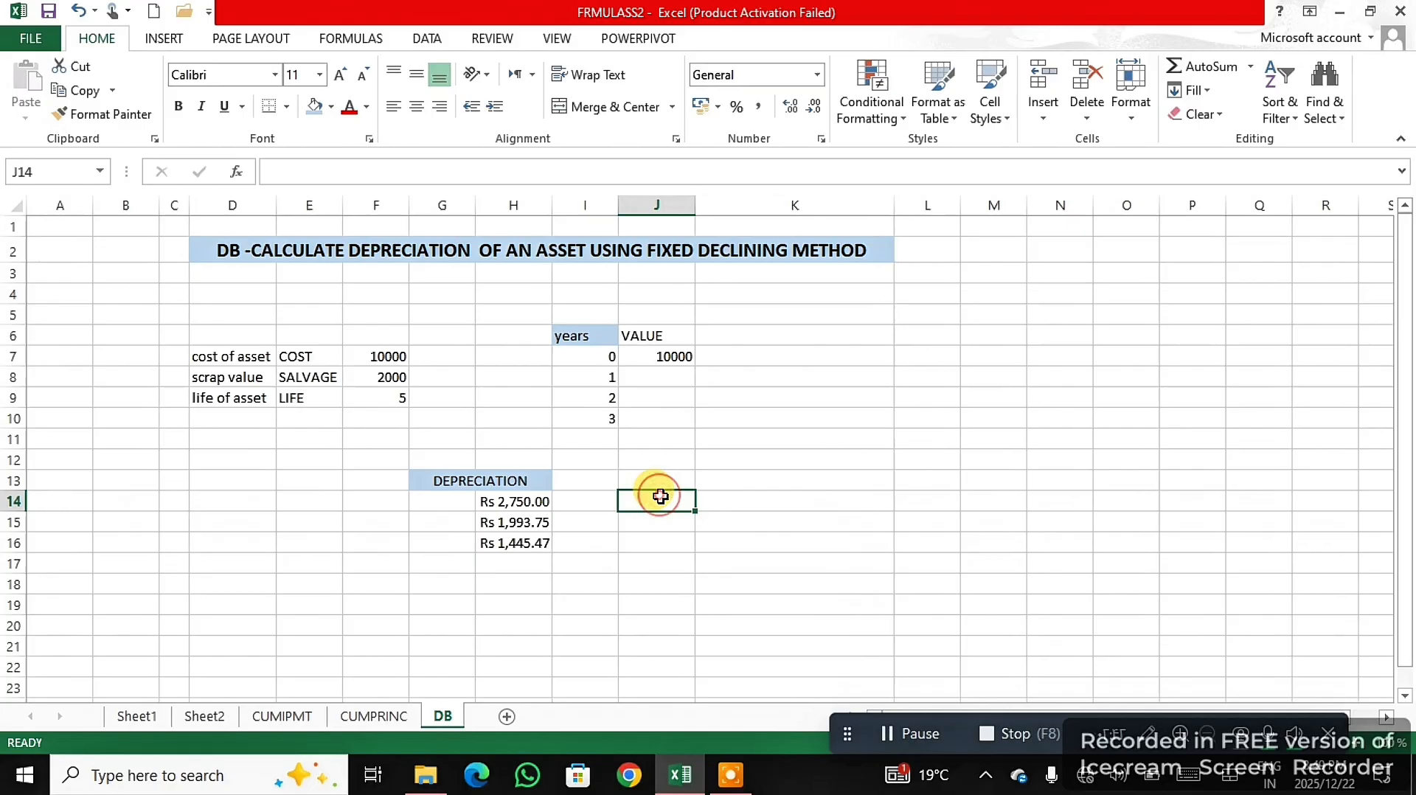
type("=")
left_click(669, 356)
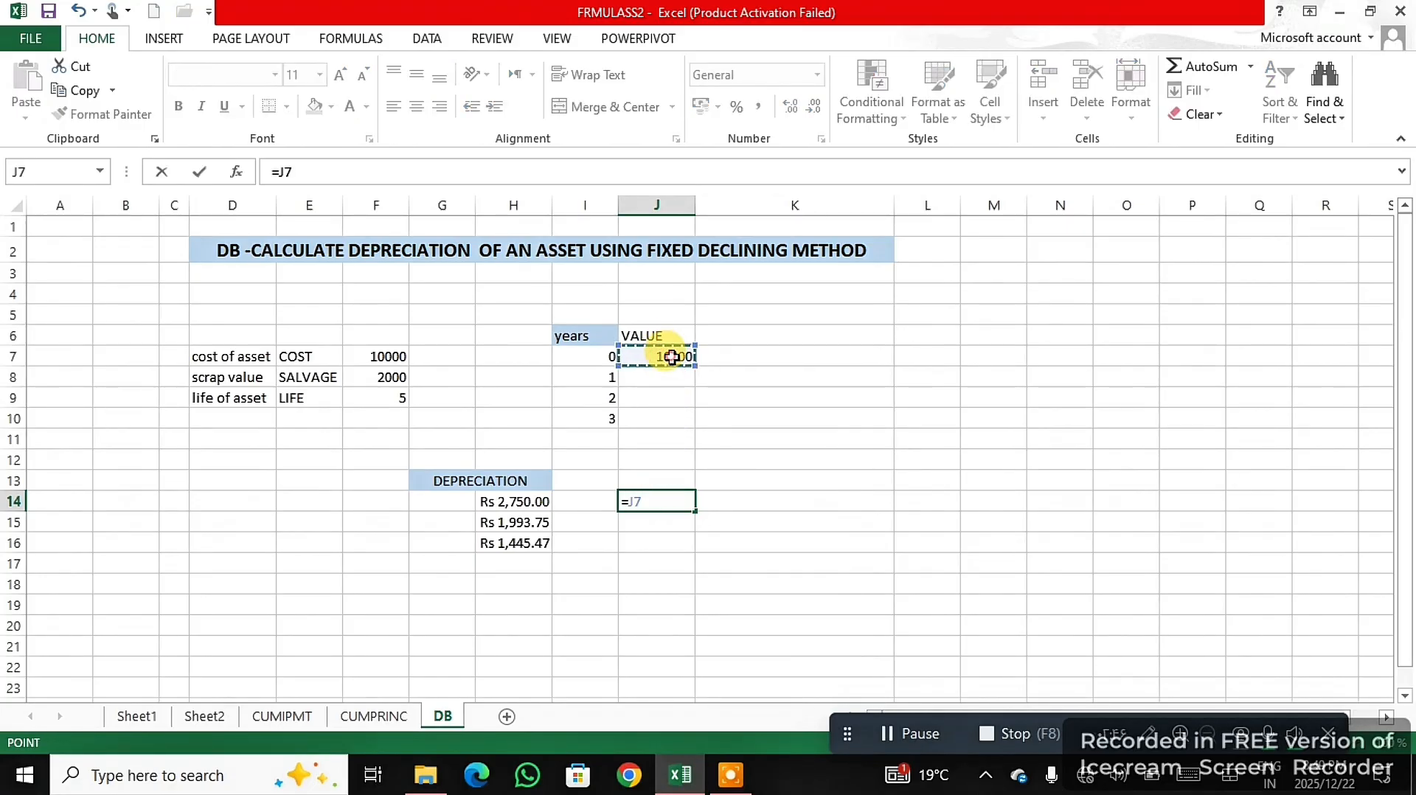
type("-")
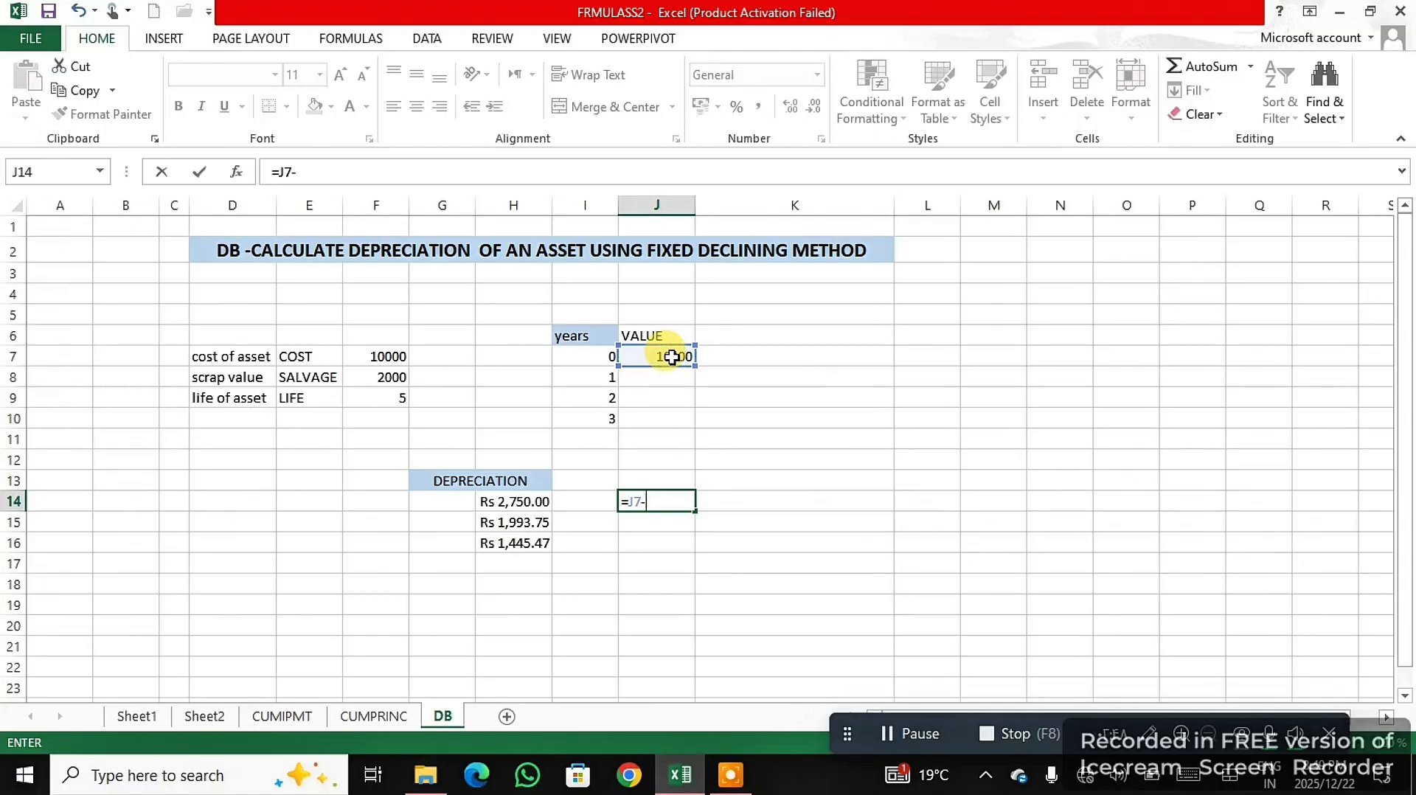
left_click(529, 500)
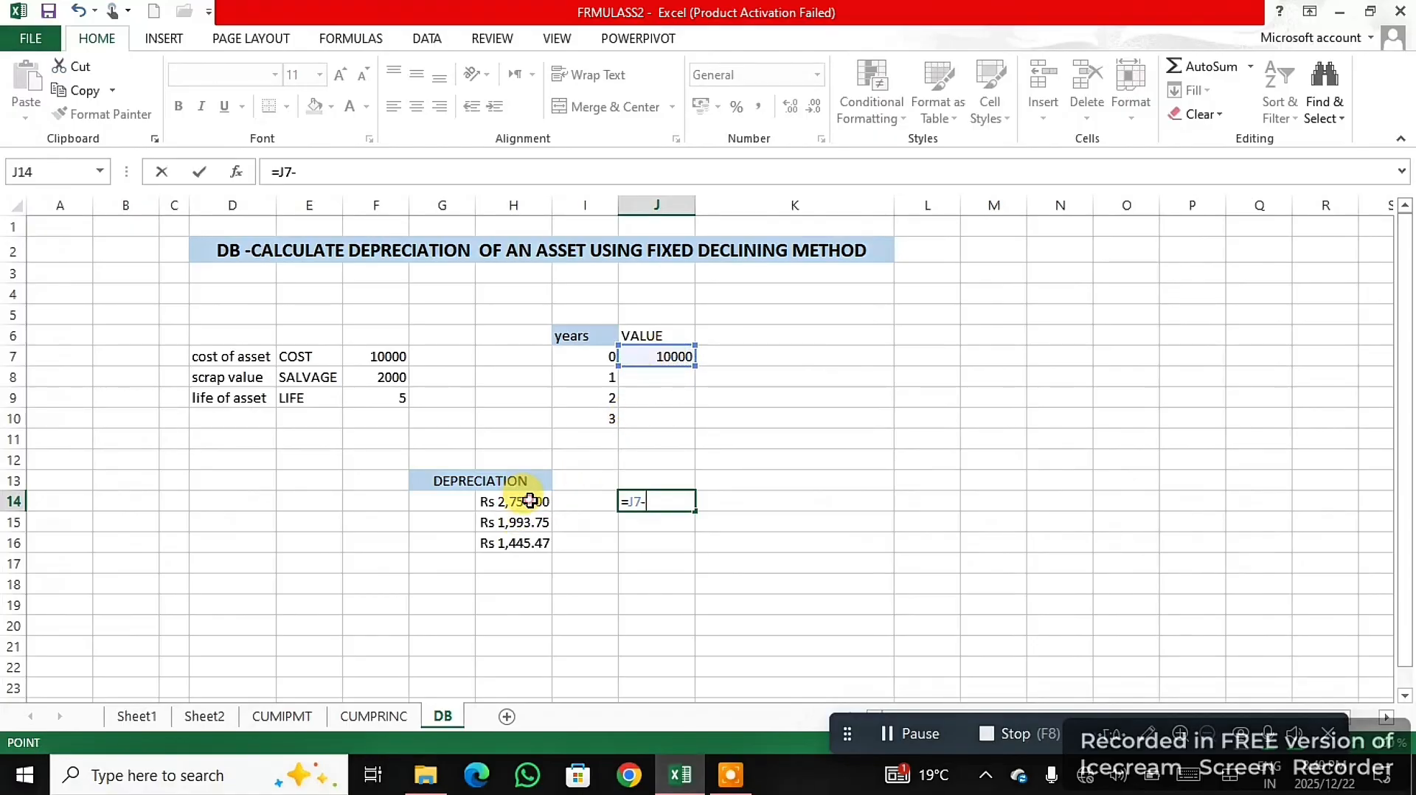
key("Return")
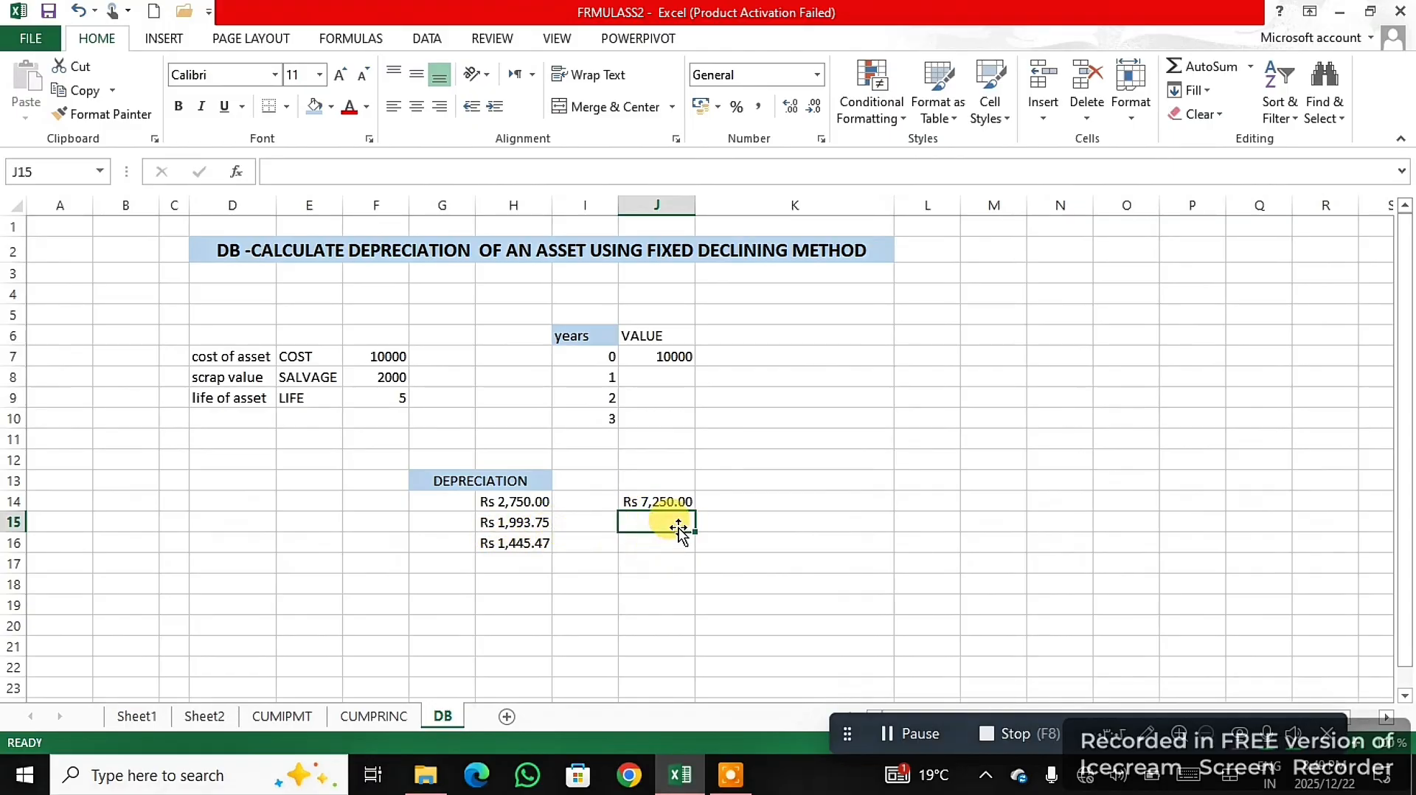
- In J15, compute the asset's value after year 2 by subtracting the depreciation in H15 from J14
type("=")
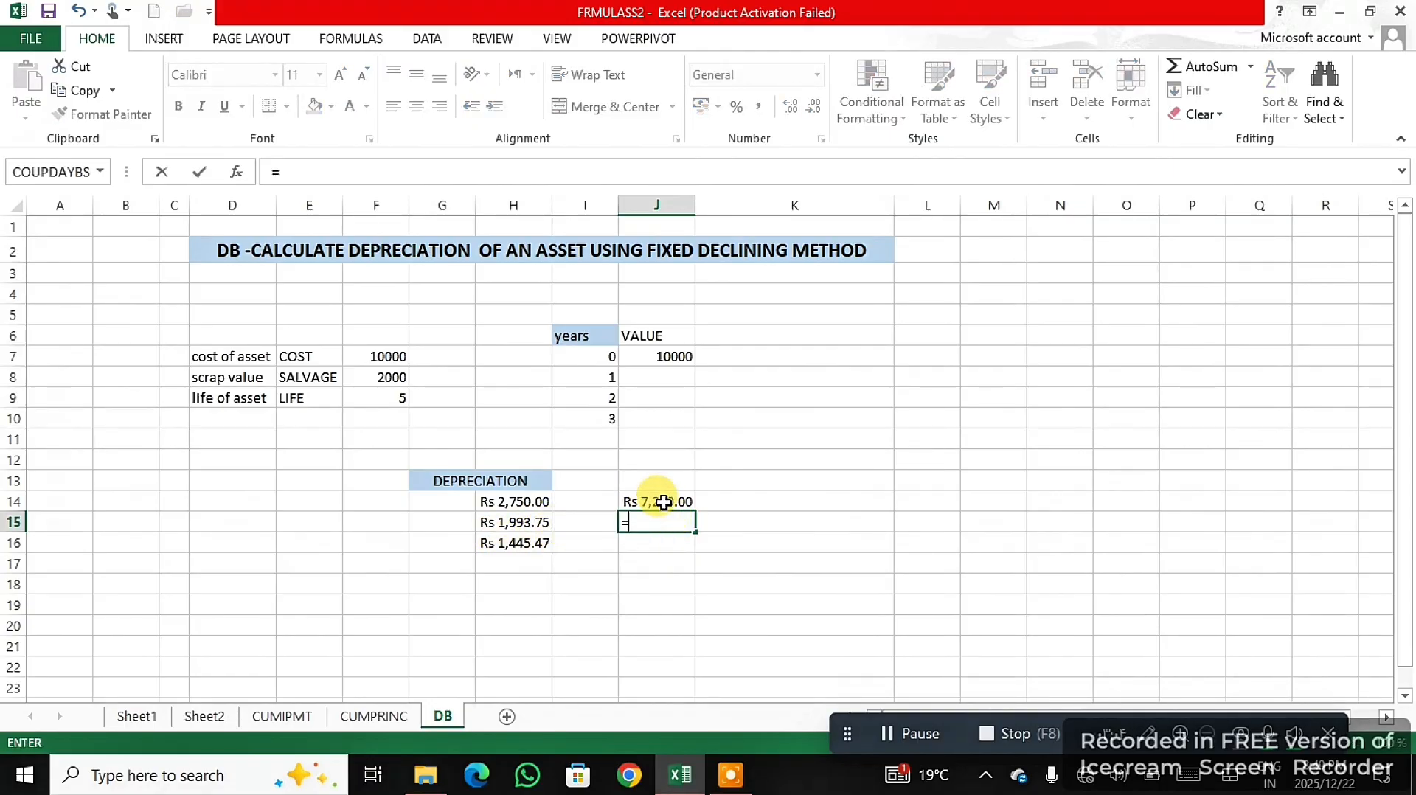
left_click(663, 502)
type("-")
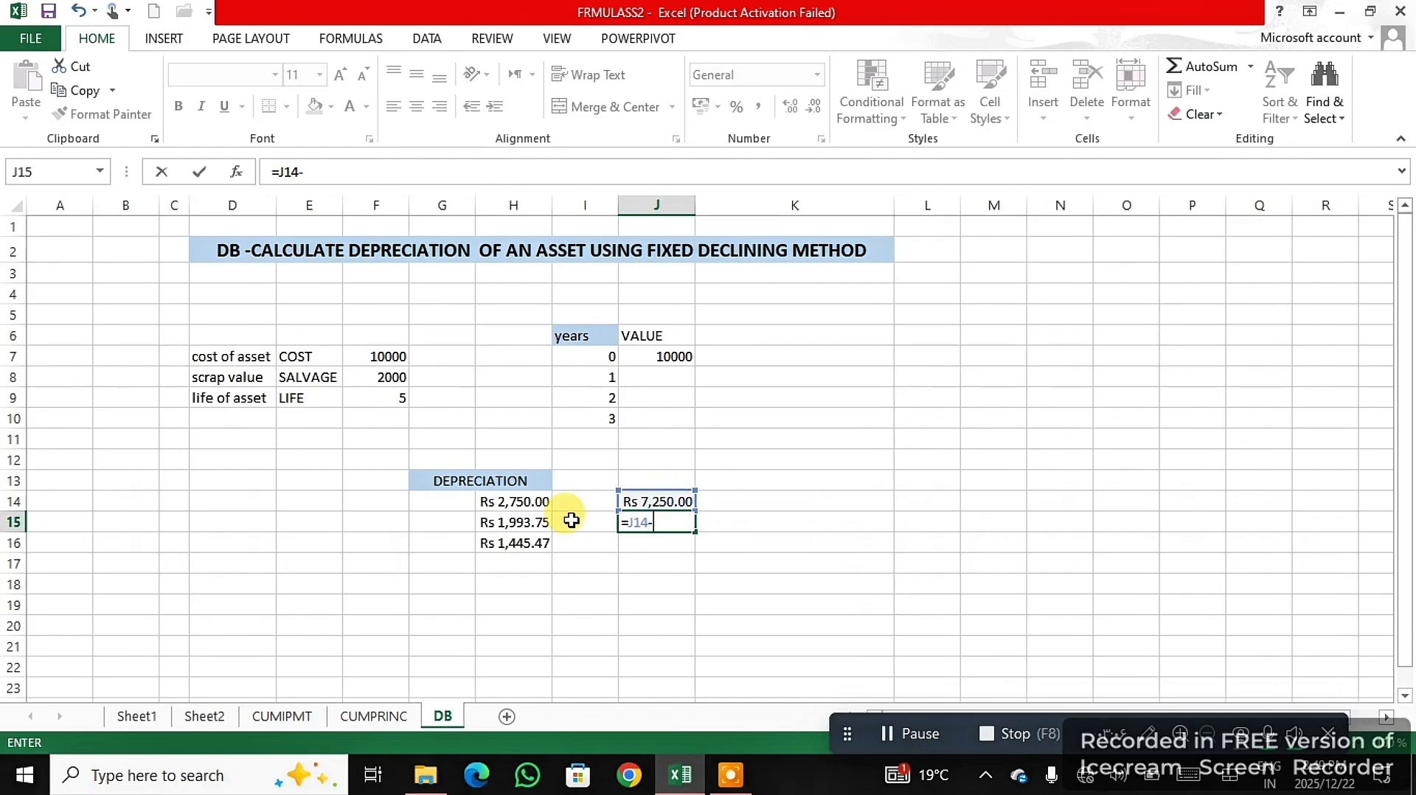
left_click(536, 524)
key("Return")
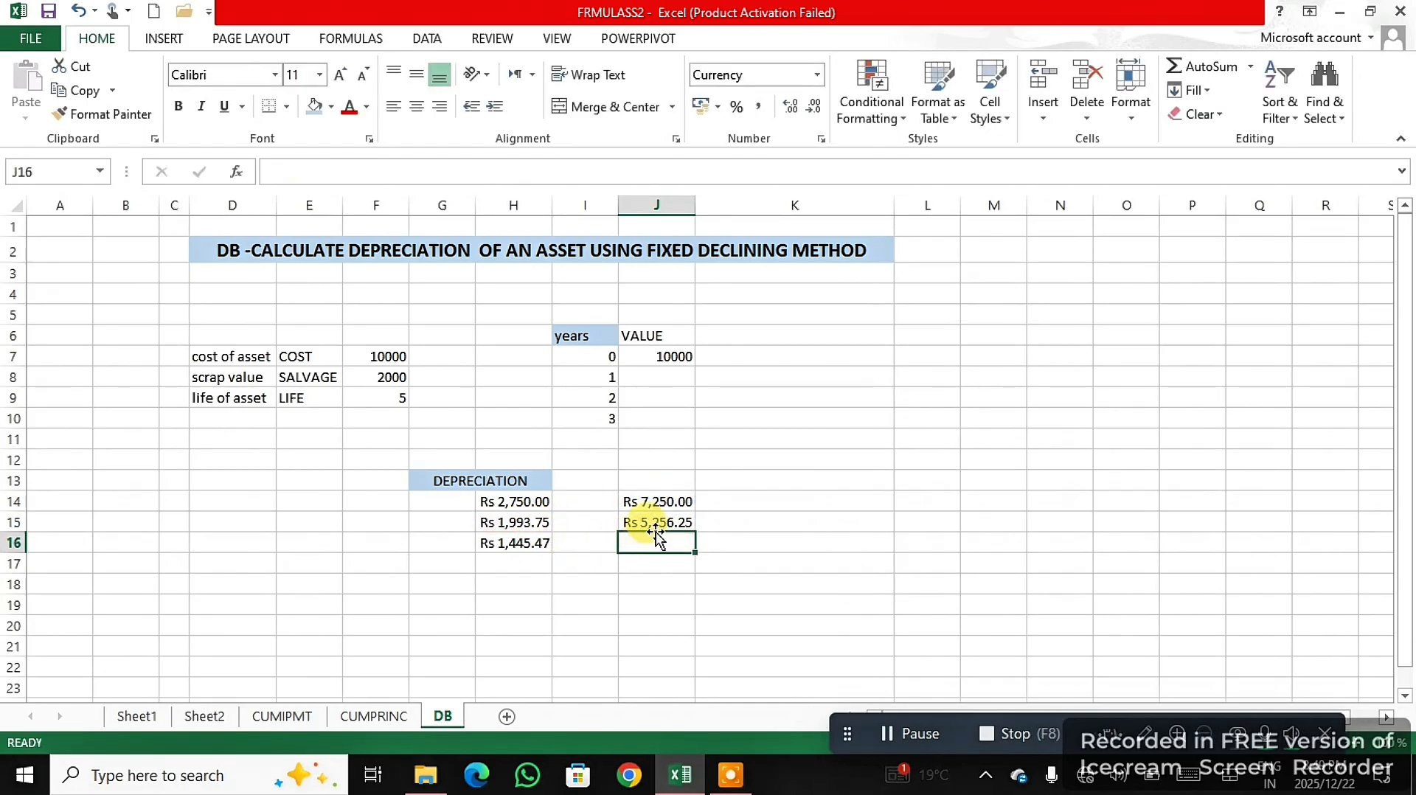
- In J16, compute the asset's value after year 3 by subtracting the depreciation in H16 from J15
type("=")
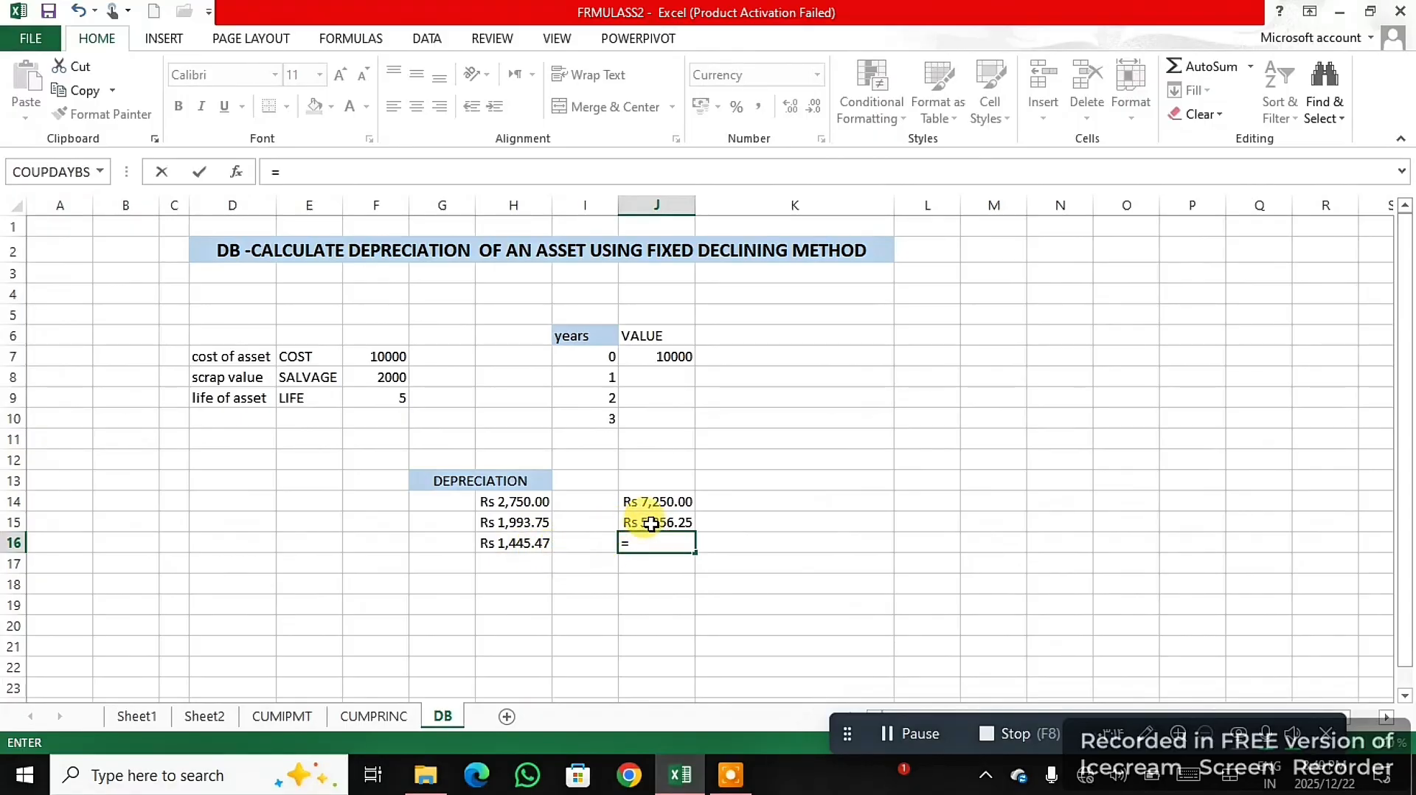
left_click(651, 523)
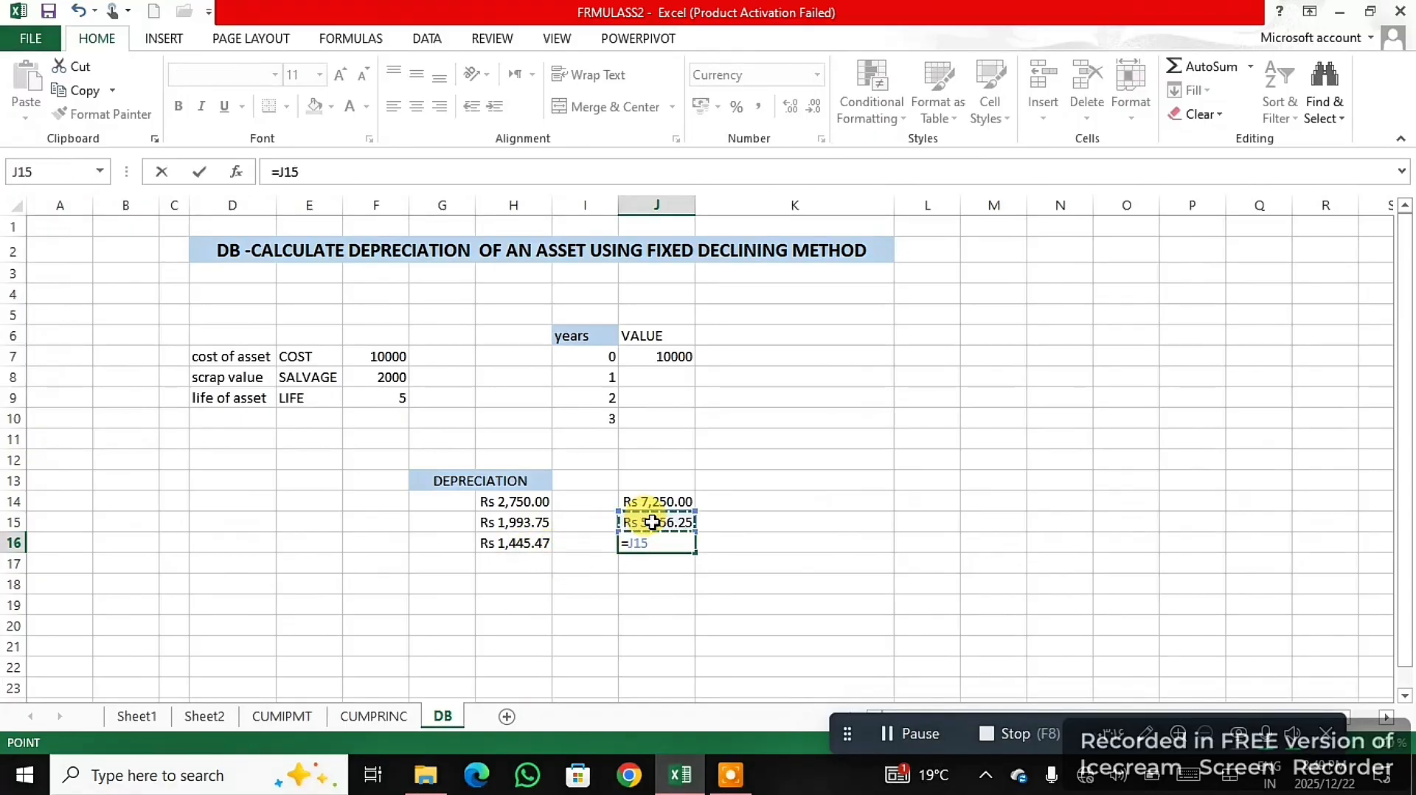
type("-")
left_click(543, 542)
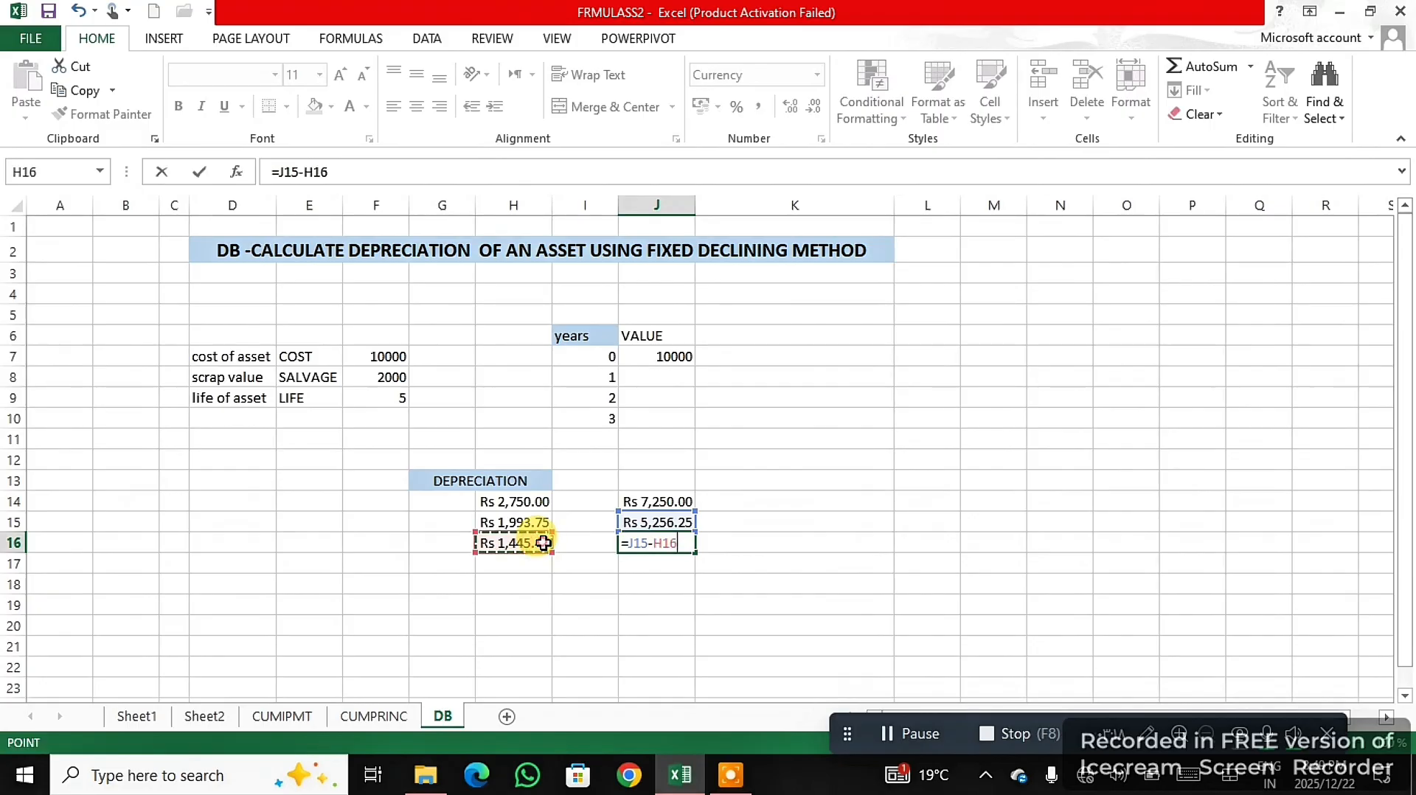
key("Return")
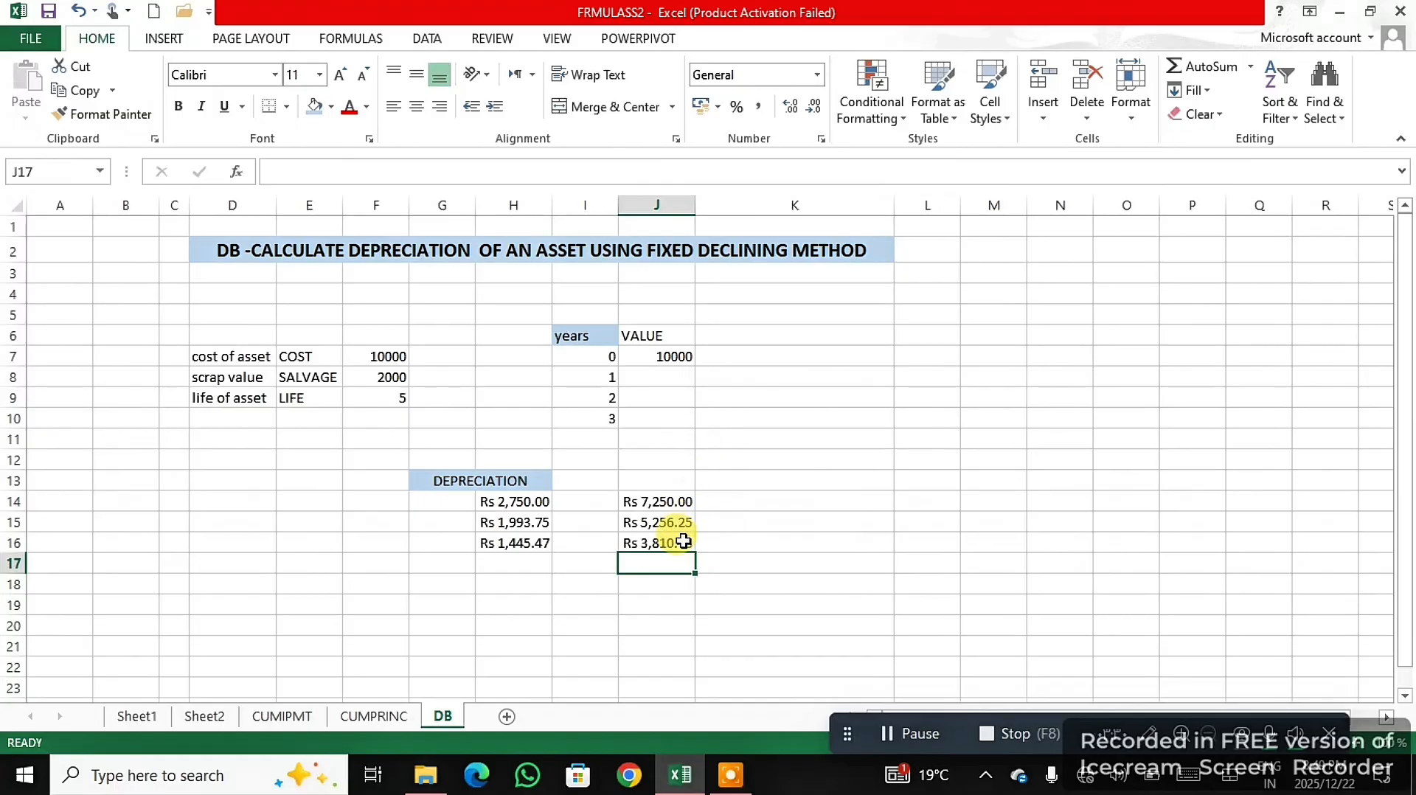
left_click(912, 734)
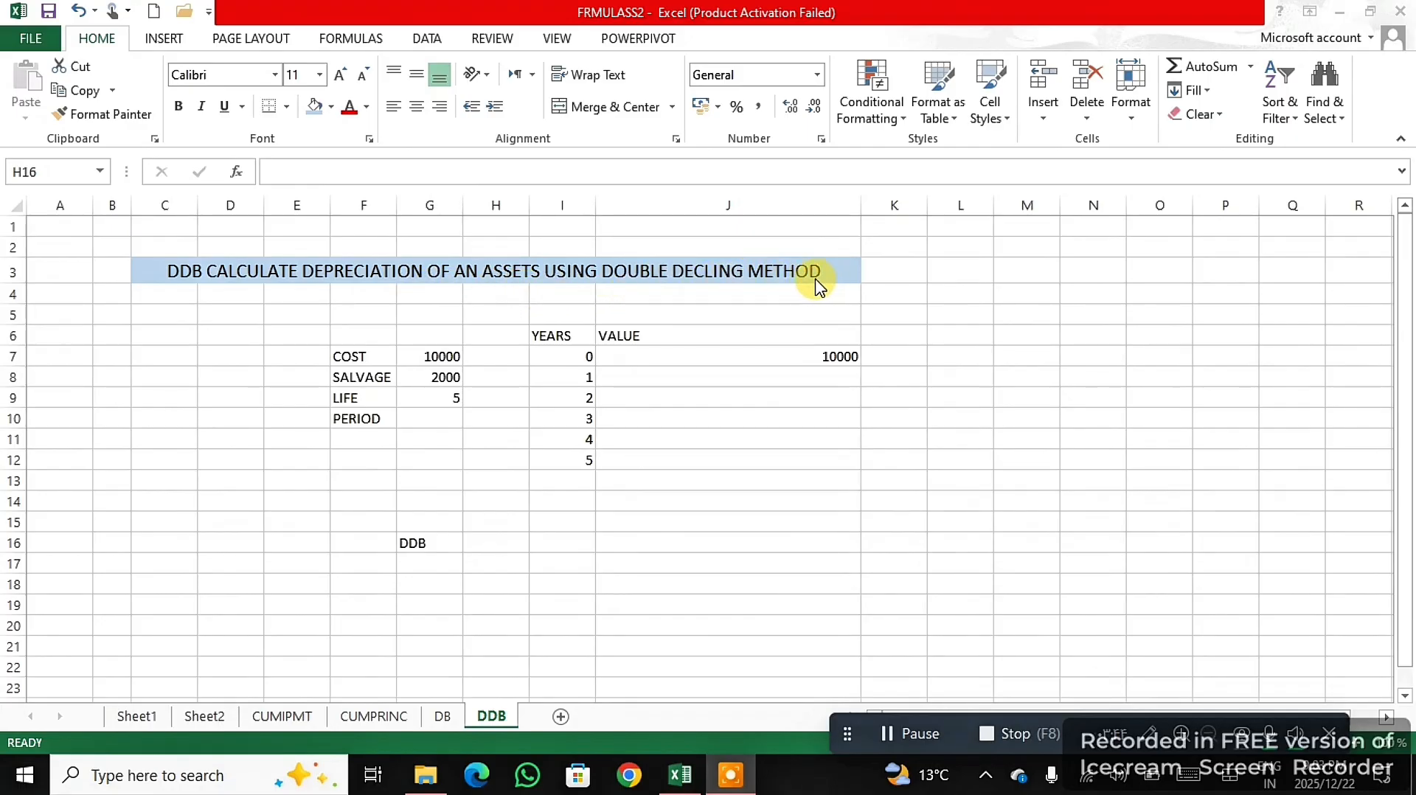
- Enter a DDB formula in H16 with cost G7, salvage G8, life G9 and period I8 for the first year's depreciation
left_click(474, 543)
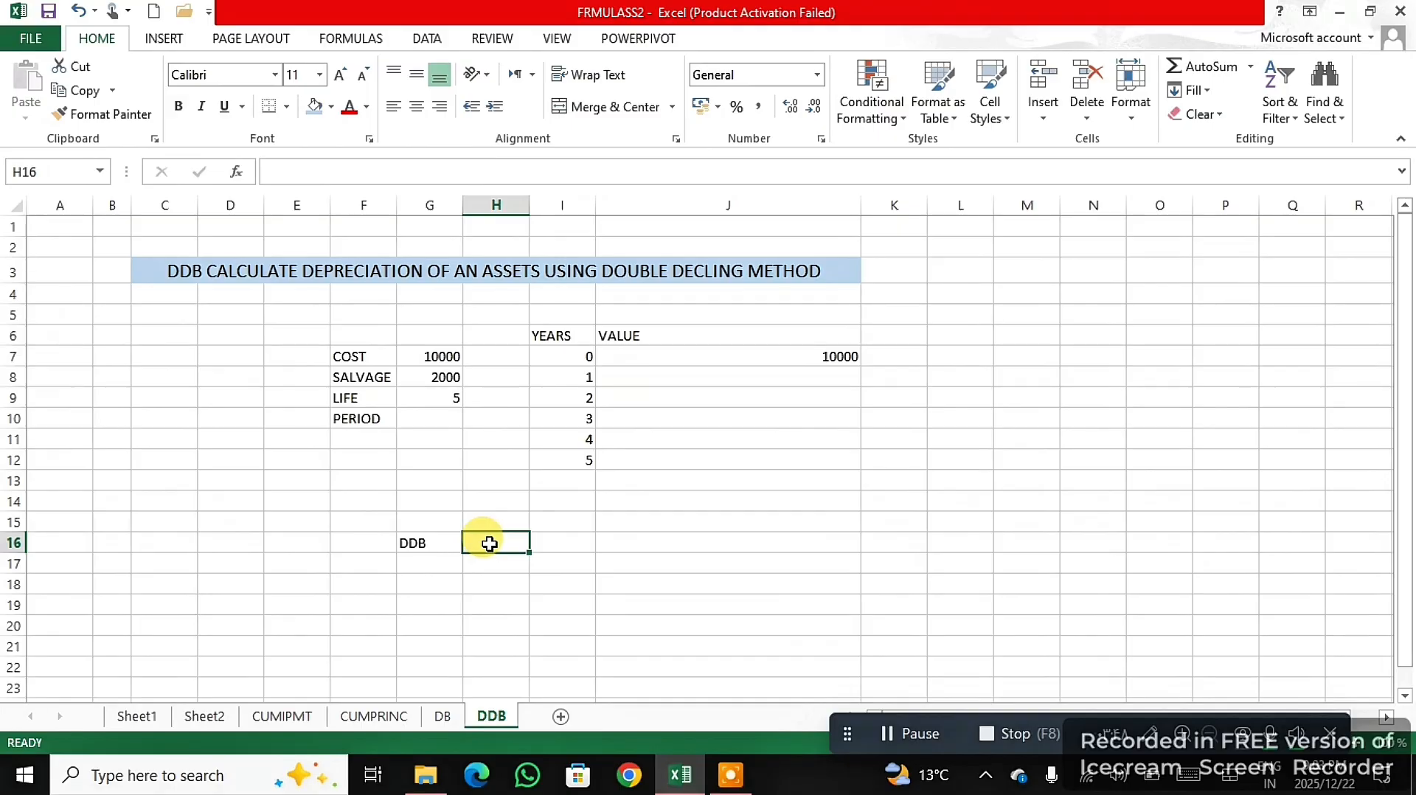
type("=")
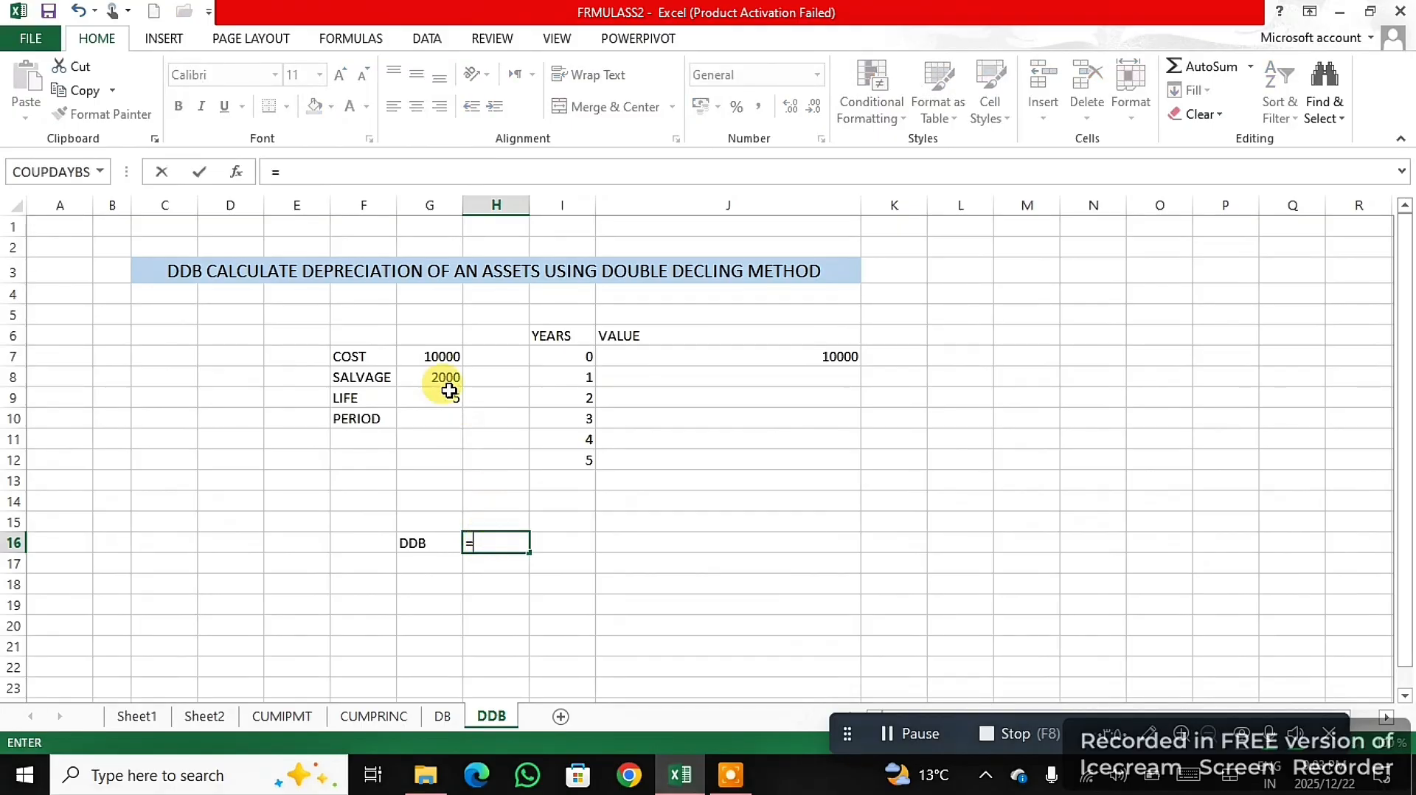
type("DD")
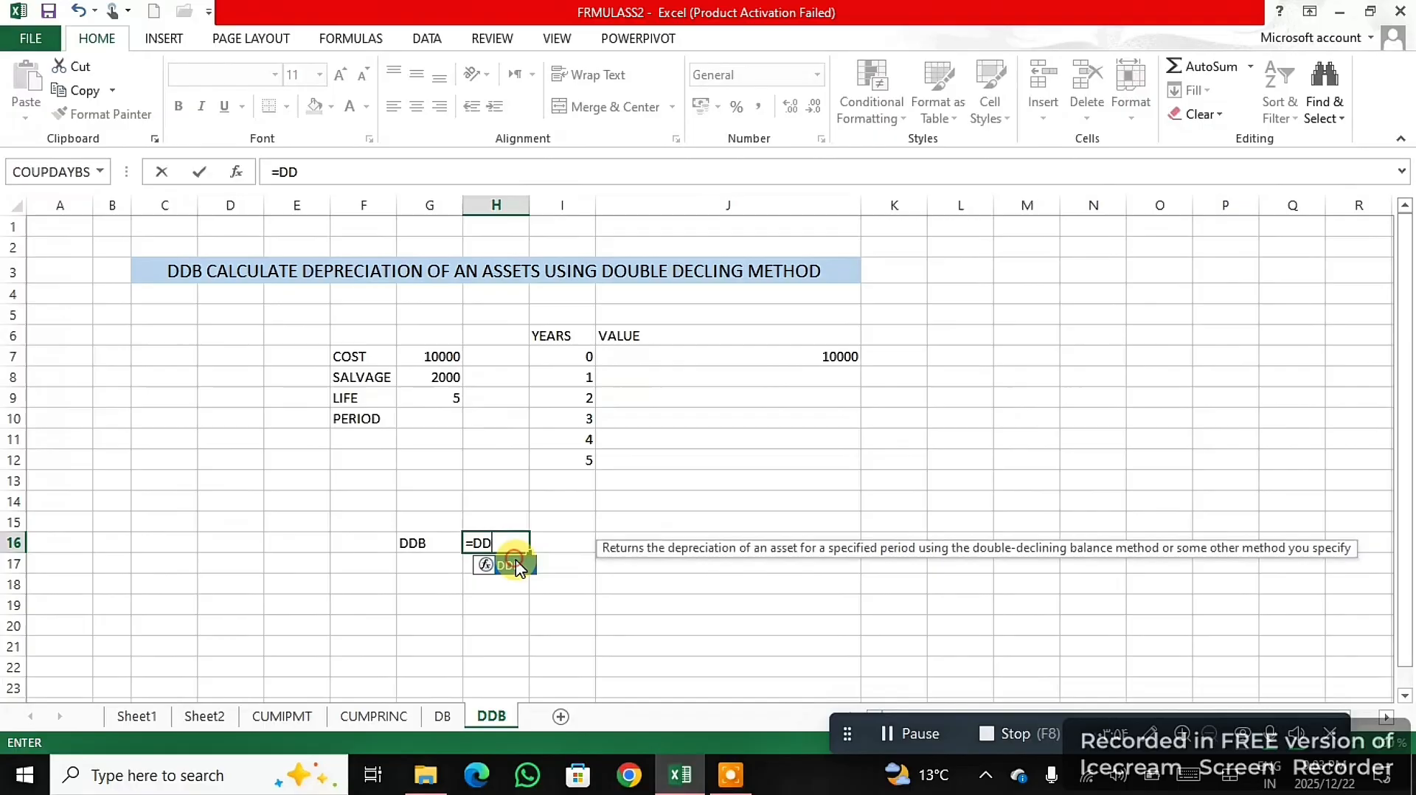
double_click(518, 566)
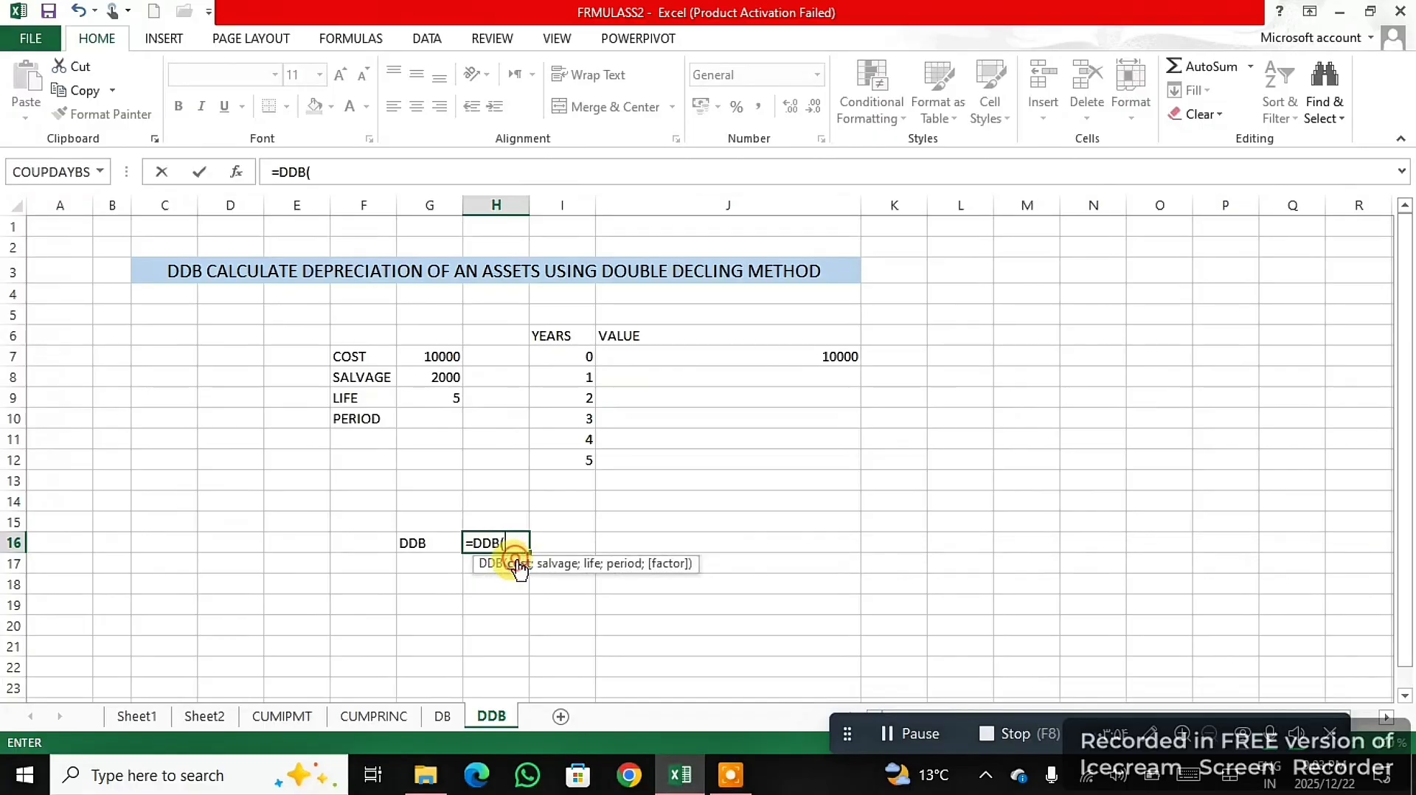
left_click(450, 358)
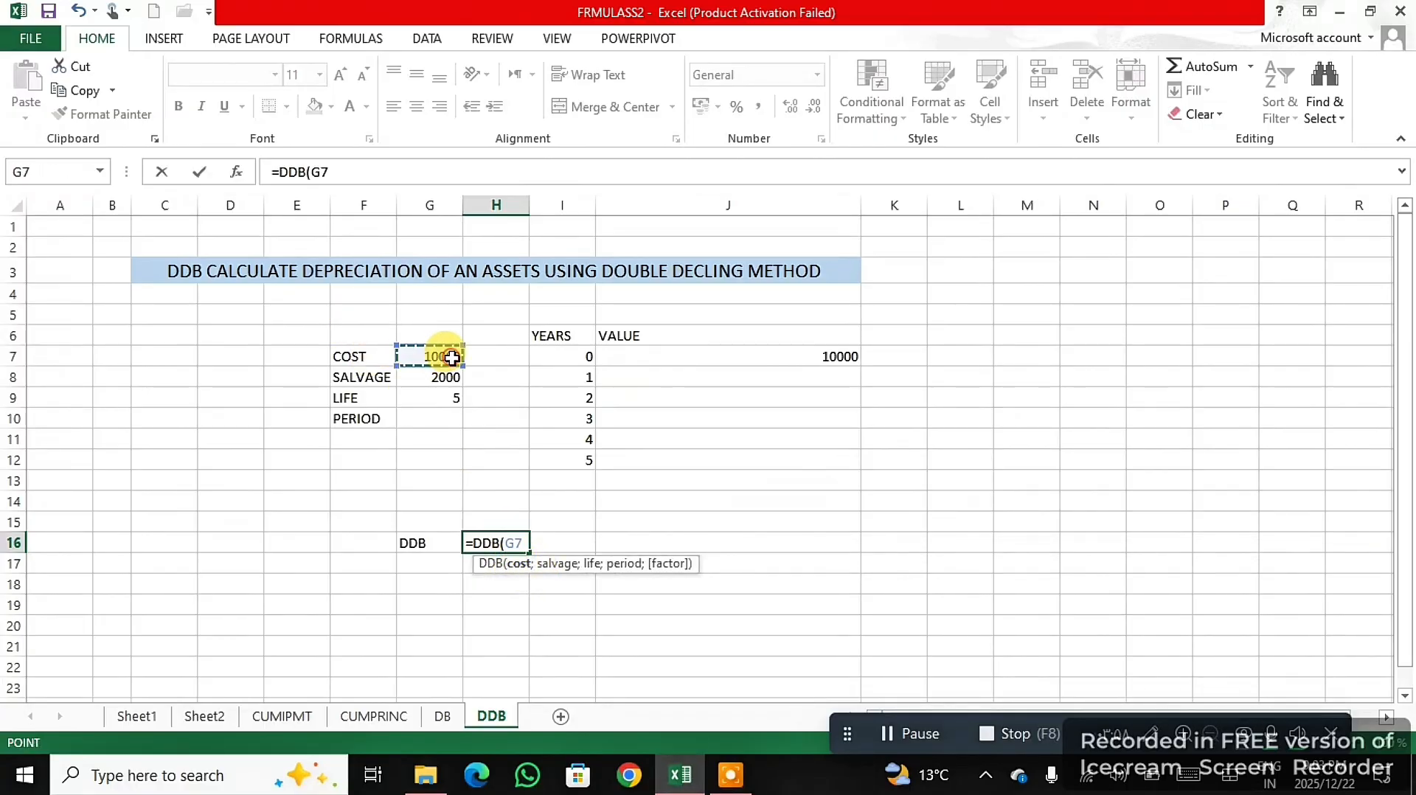
type(";")
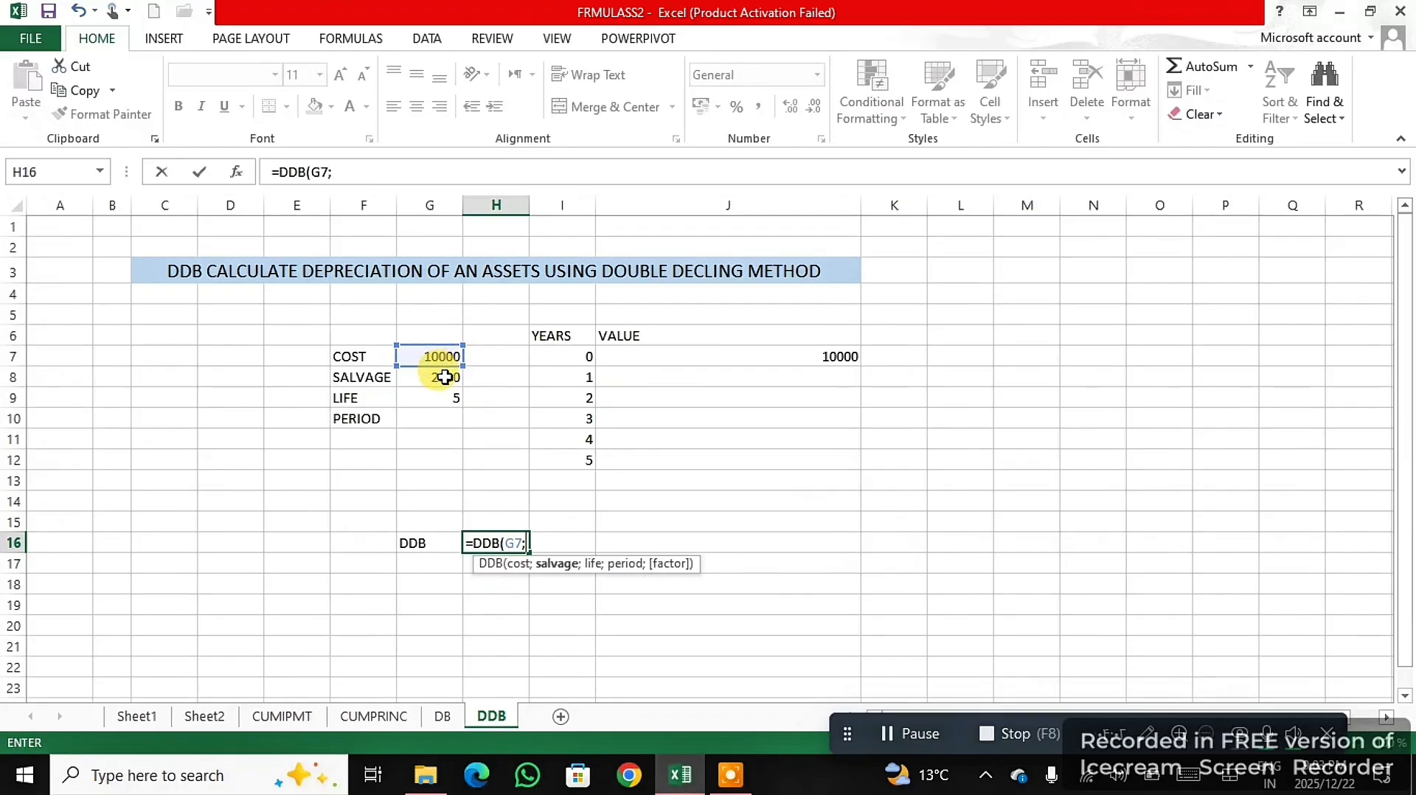
left_click(445, 378)
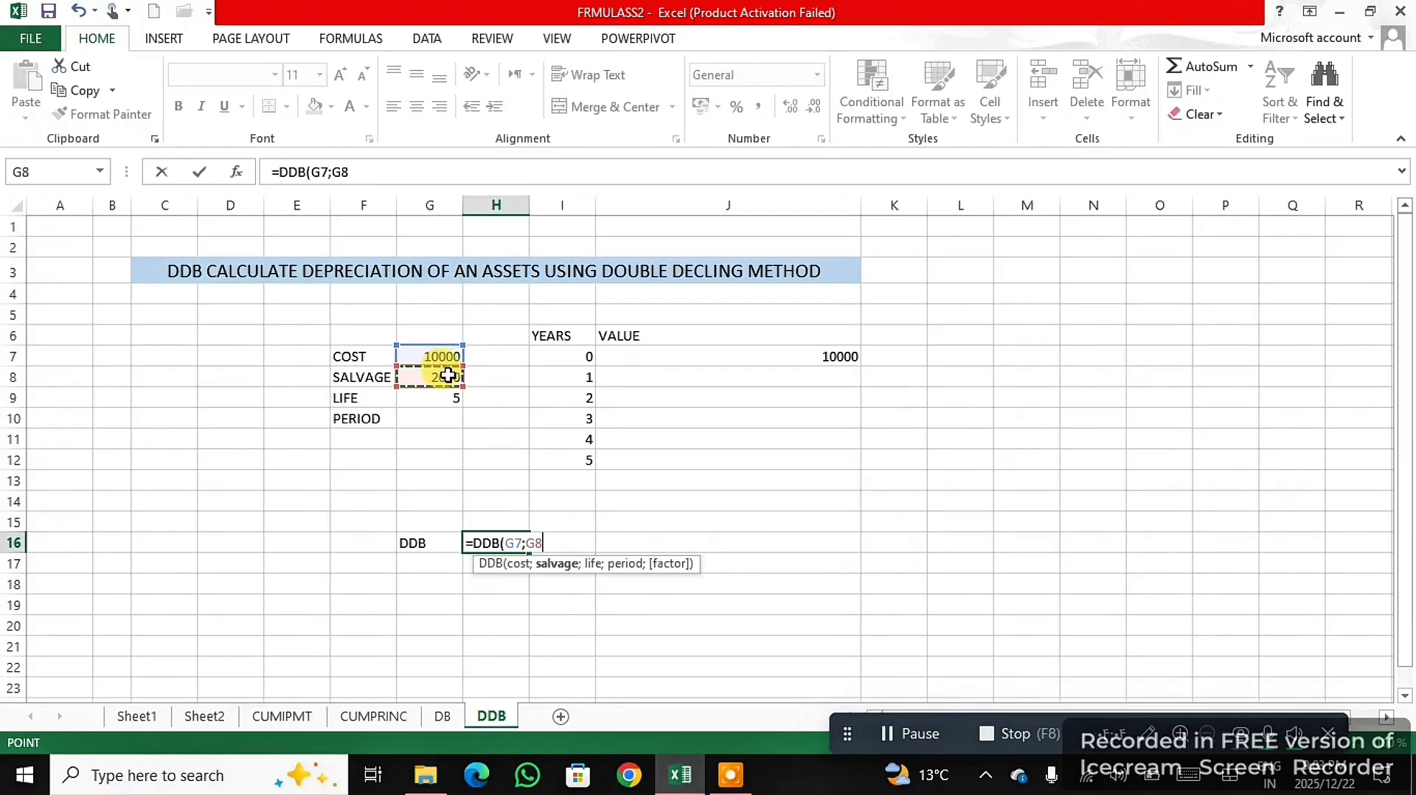
type(";")
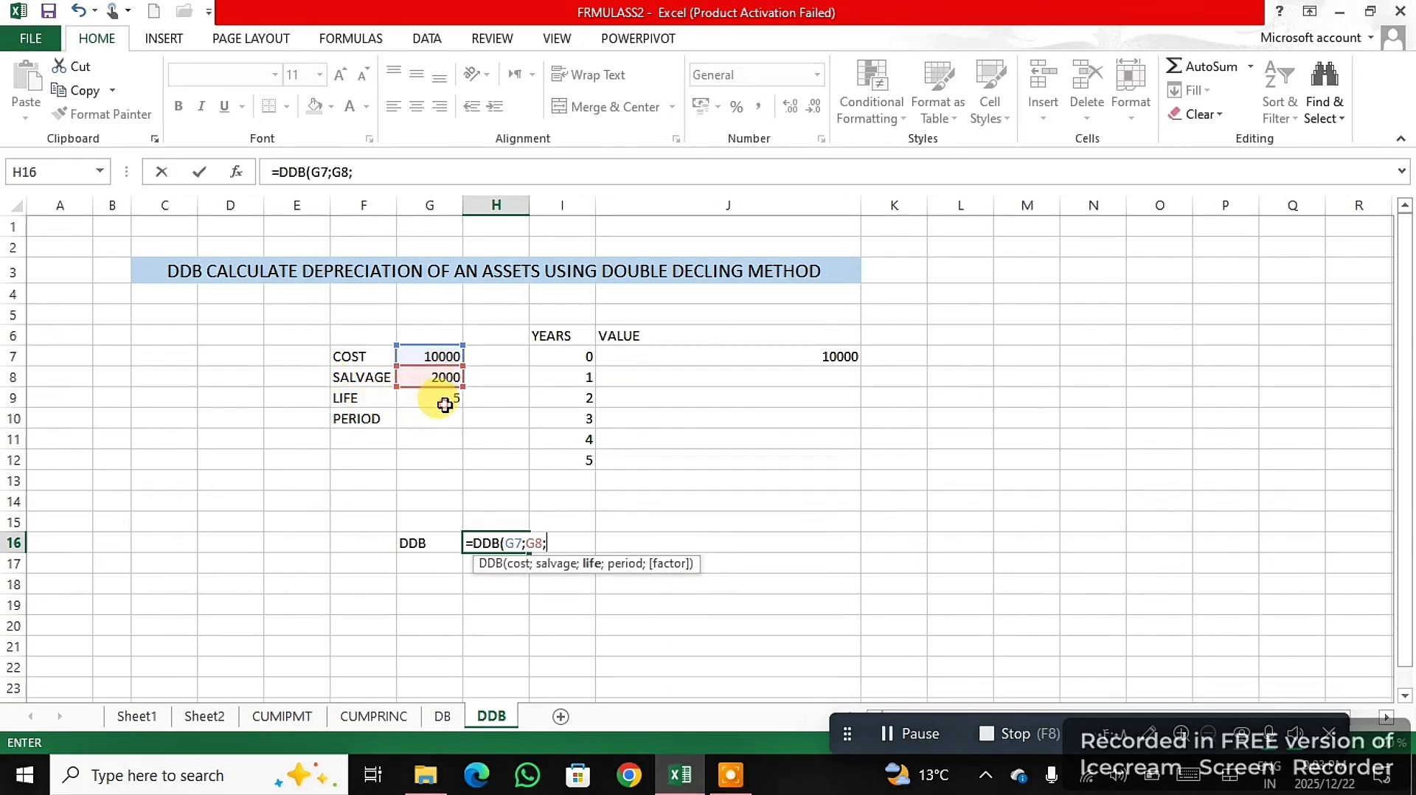
left_click(447, 402)
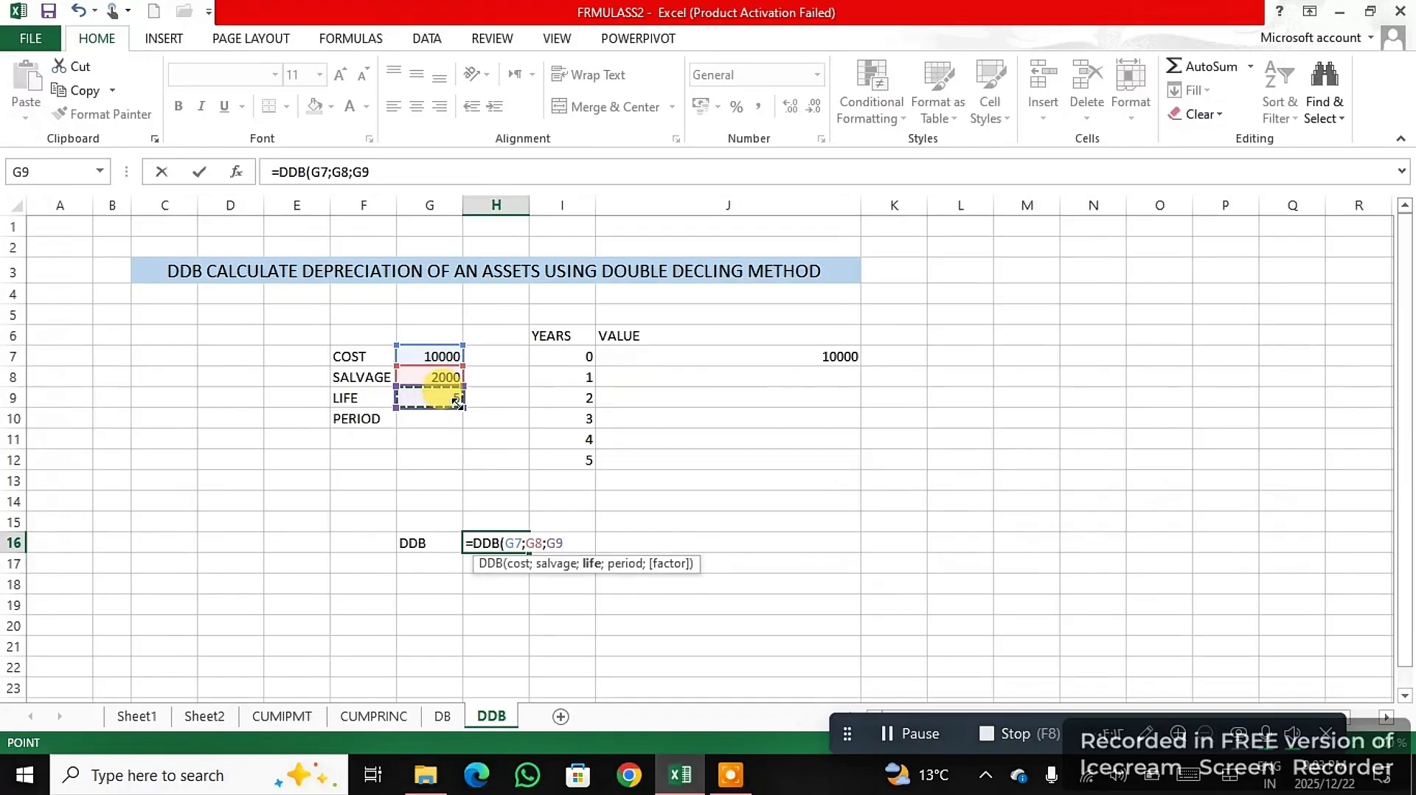
type(";")
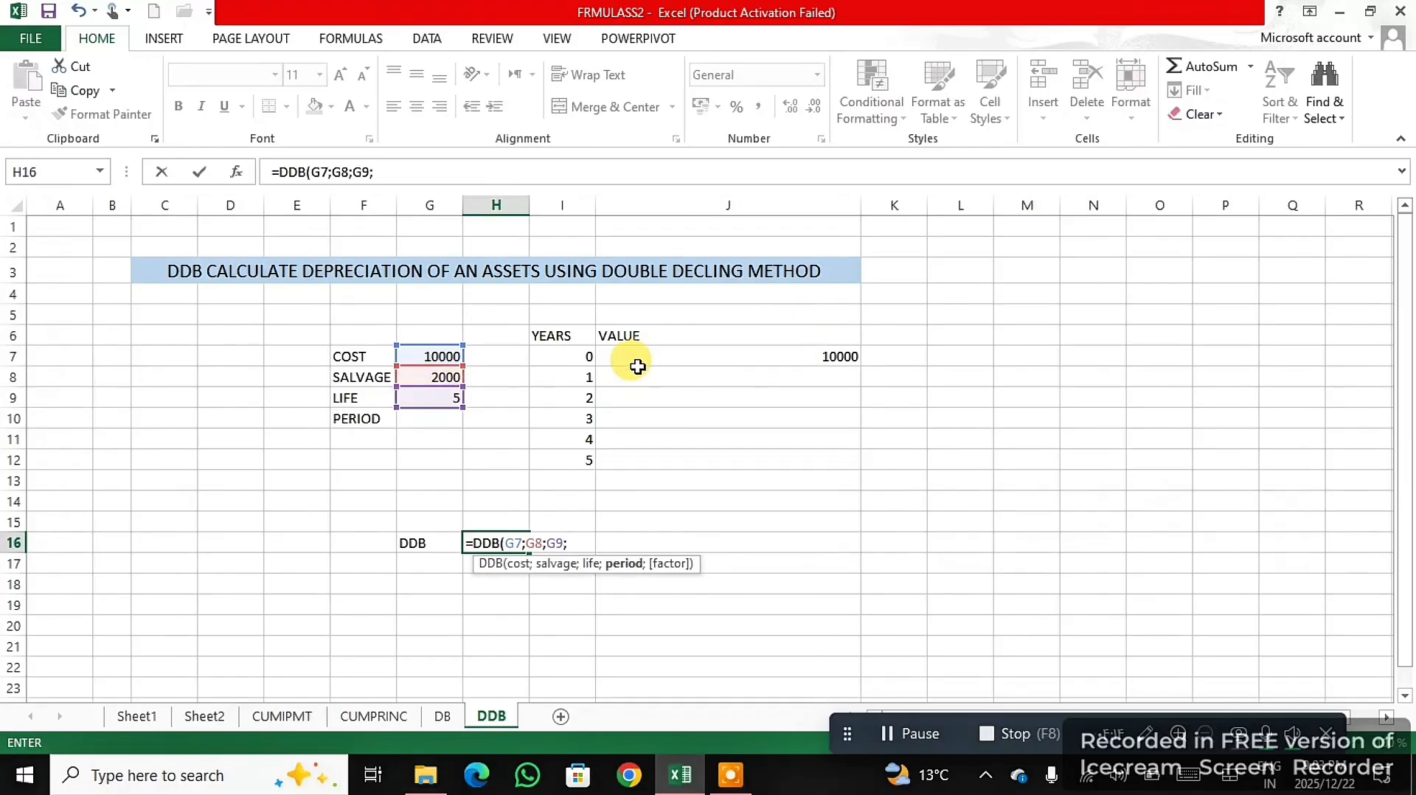
left_click(585, 377)
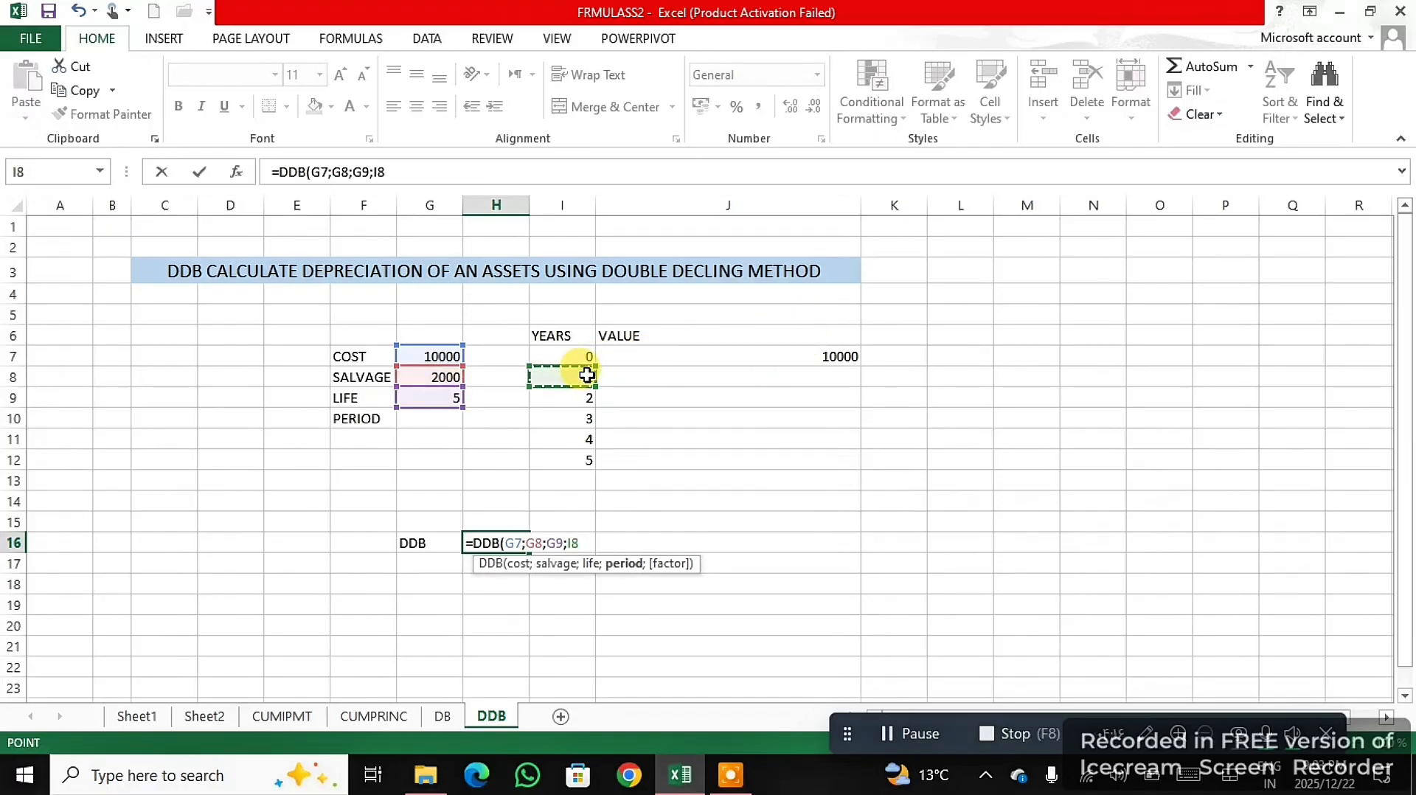
type(")")
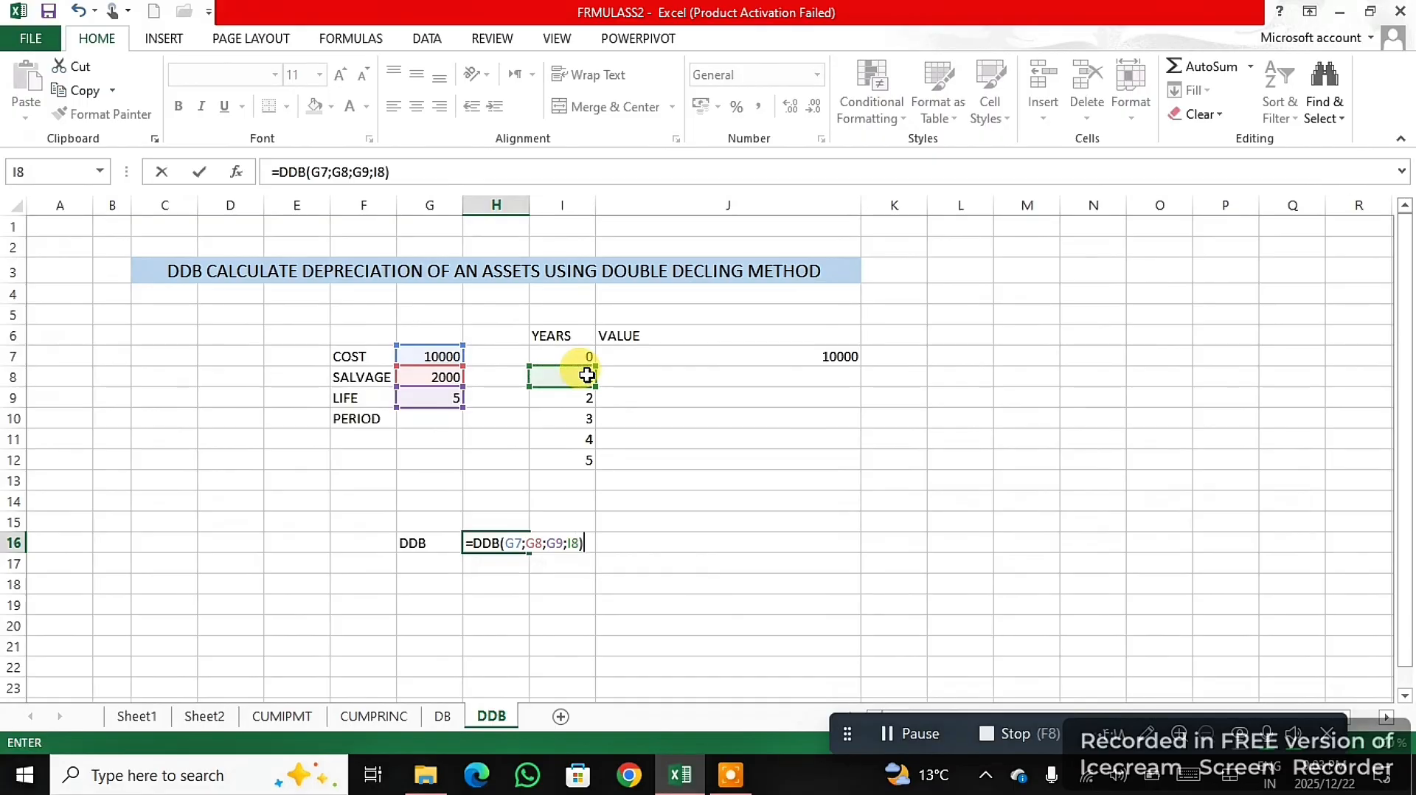
key("Return")
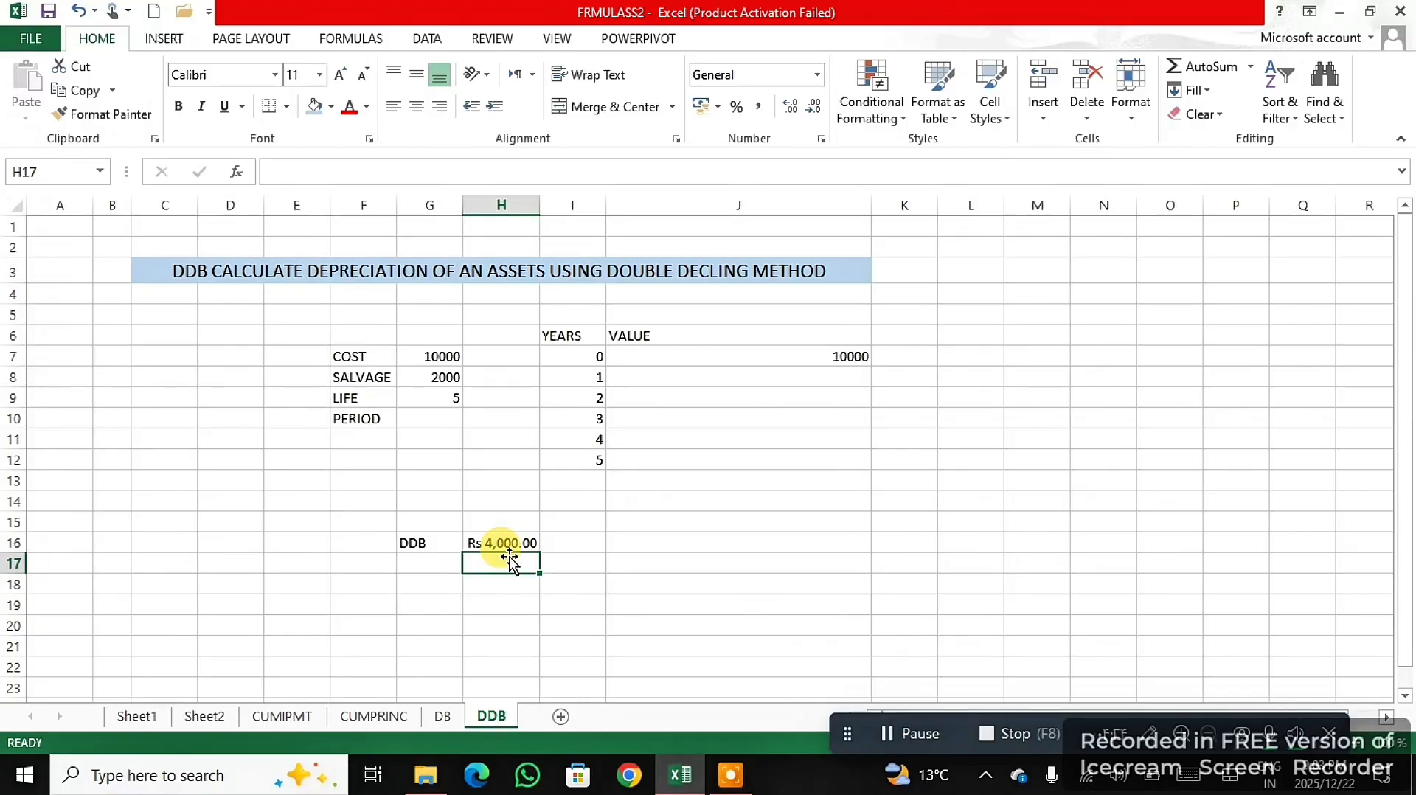
- Enter a DDB formula in H17 with cost G7, salvage G8, life G9 and period I9 for the second year's depreciation
type("=")
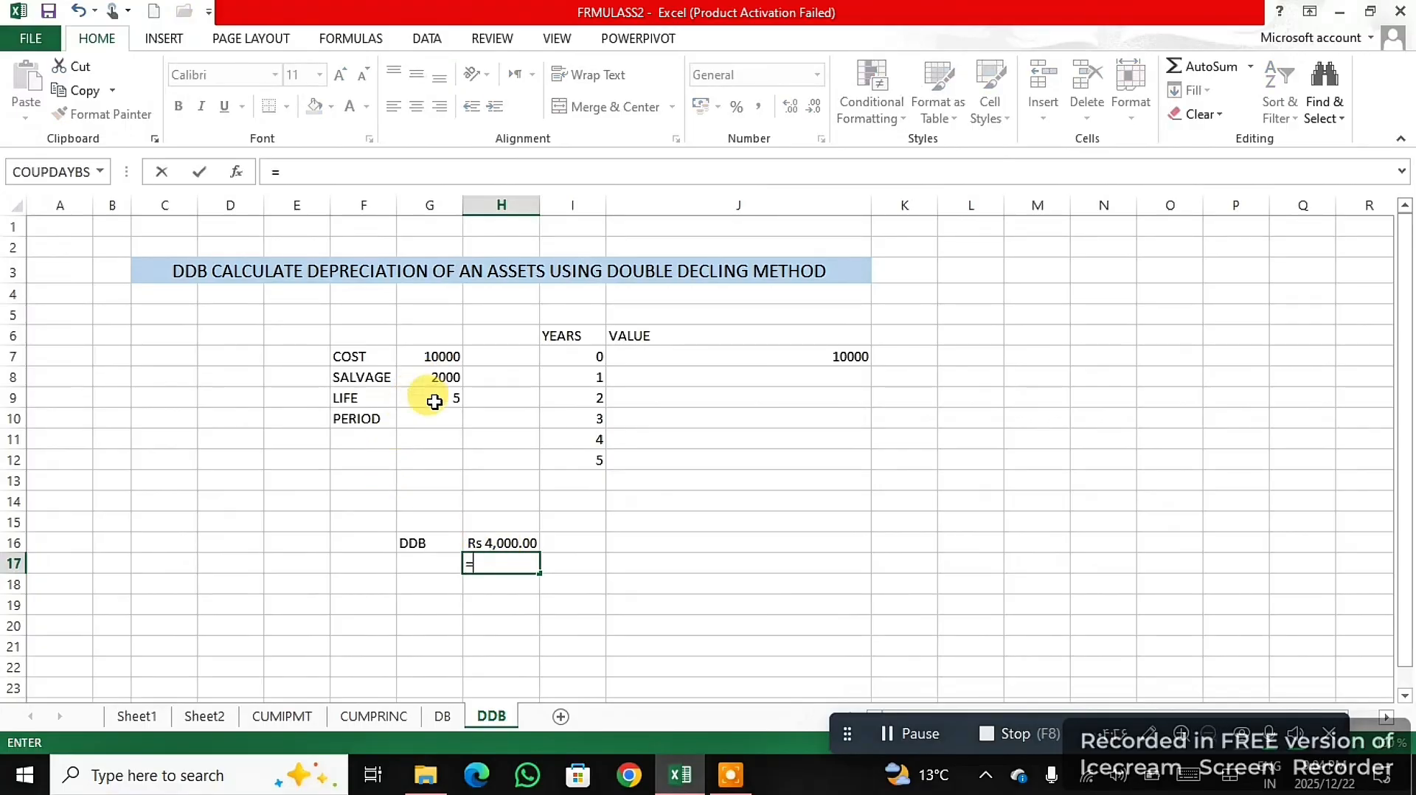
type("DD")
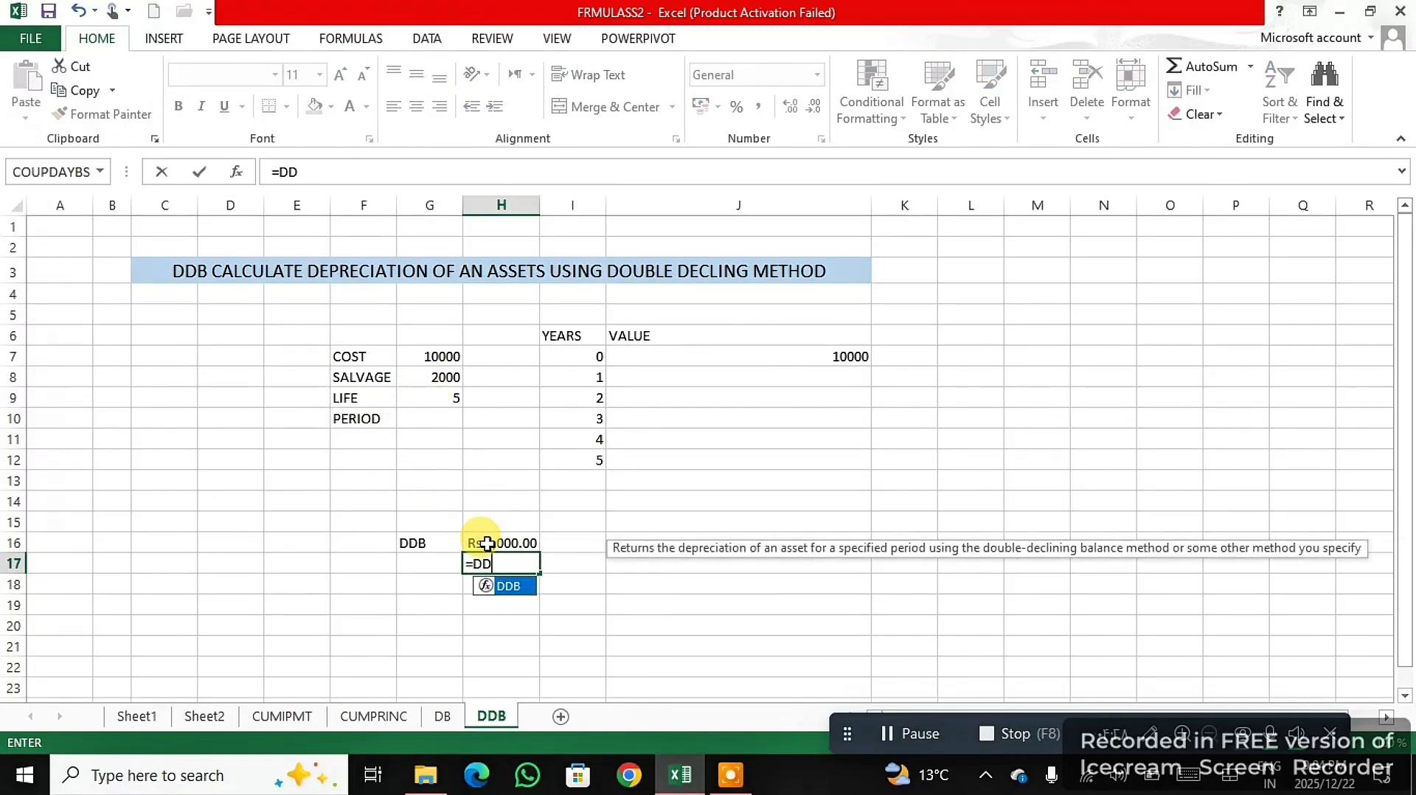
double_click(528, 590)
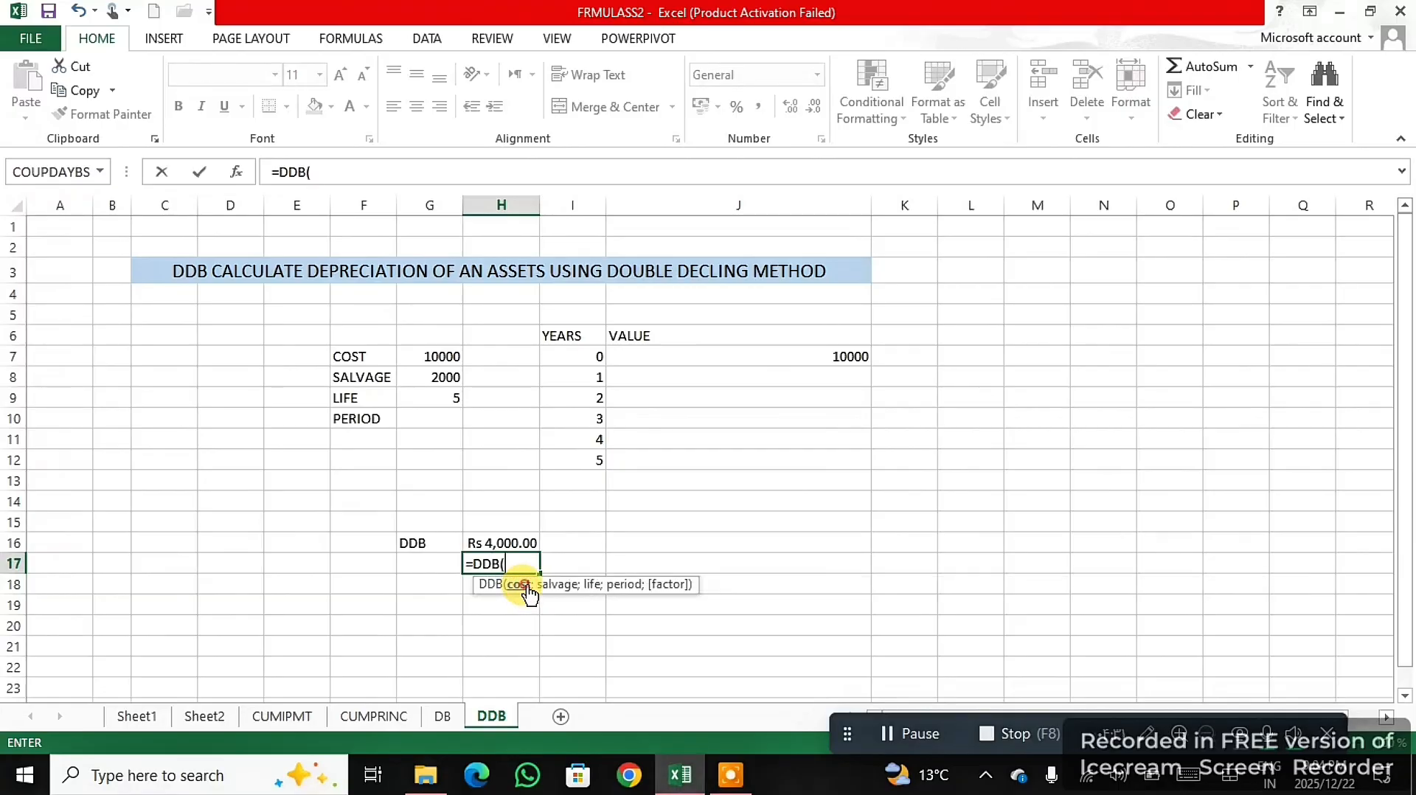
left_click(447, 356)
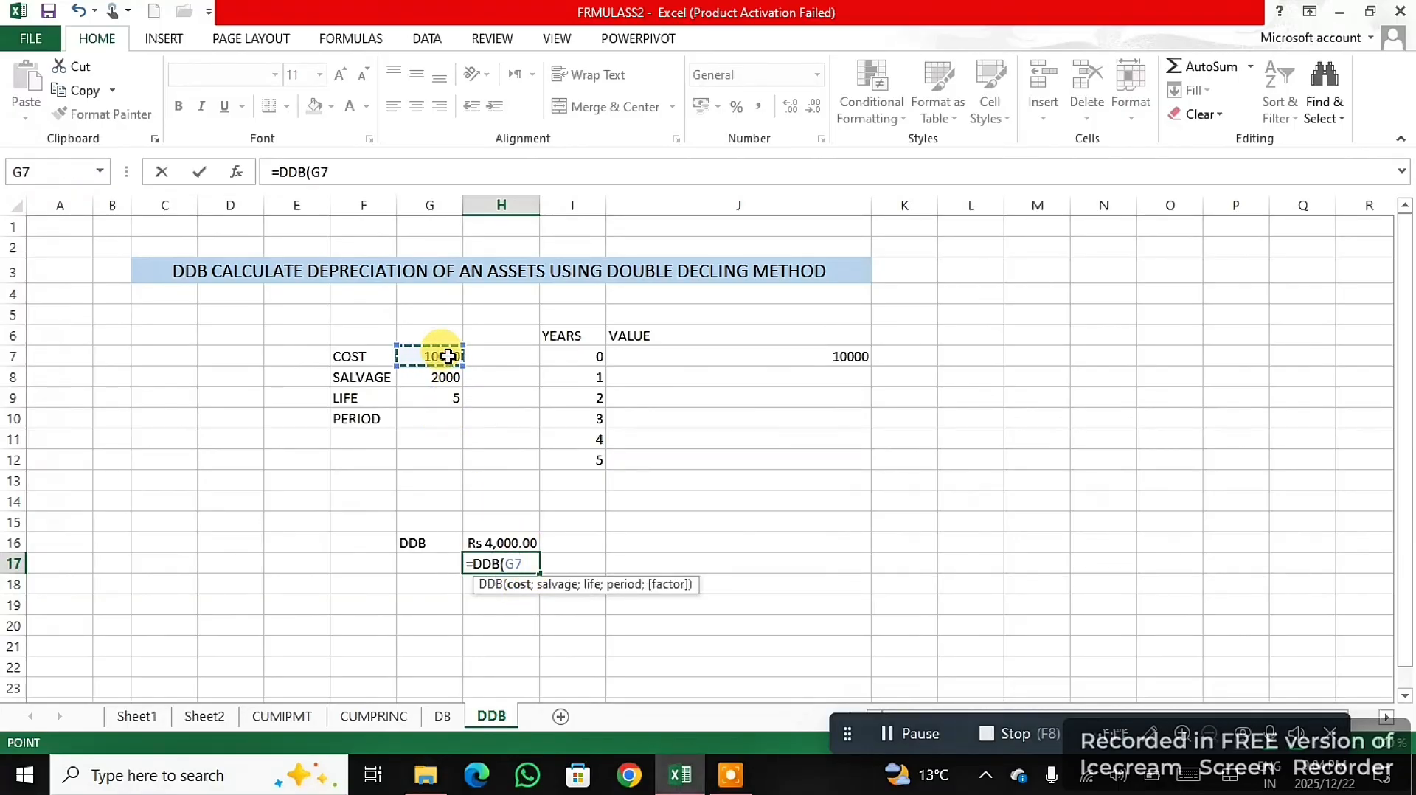
type(";")
left_click(452, 377)
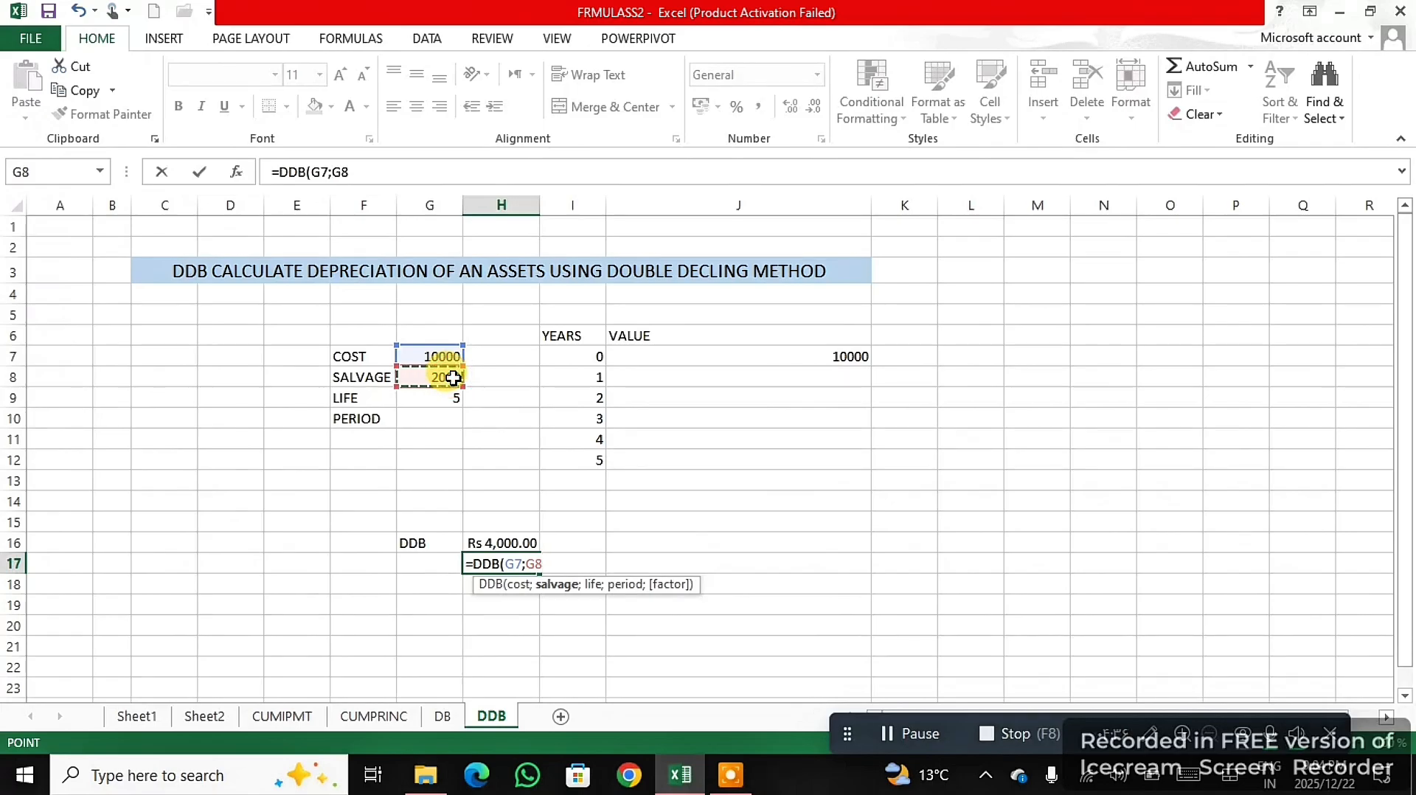
type(";")
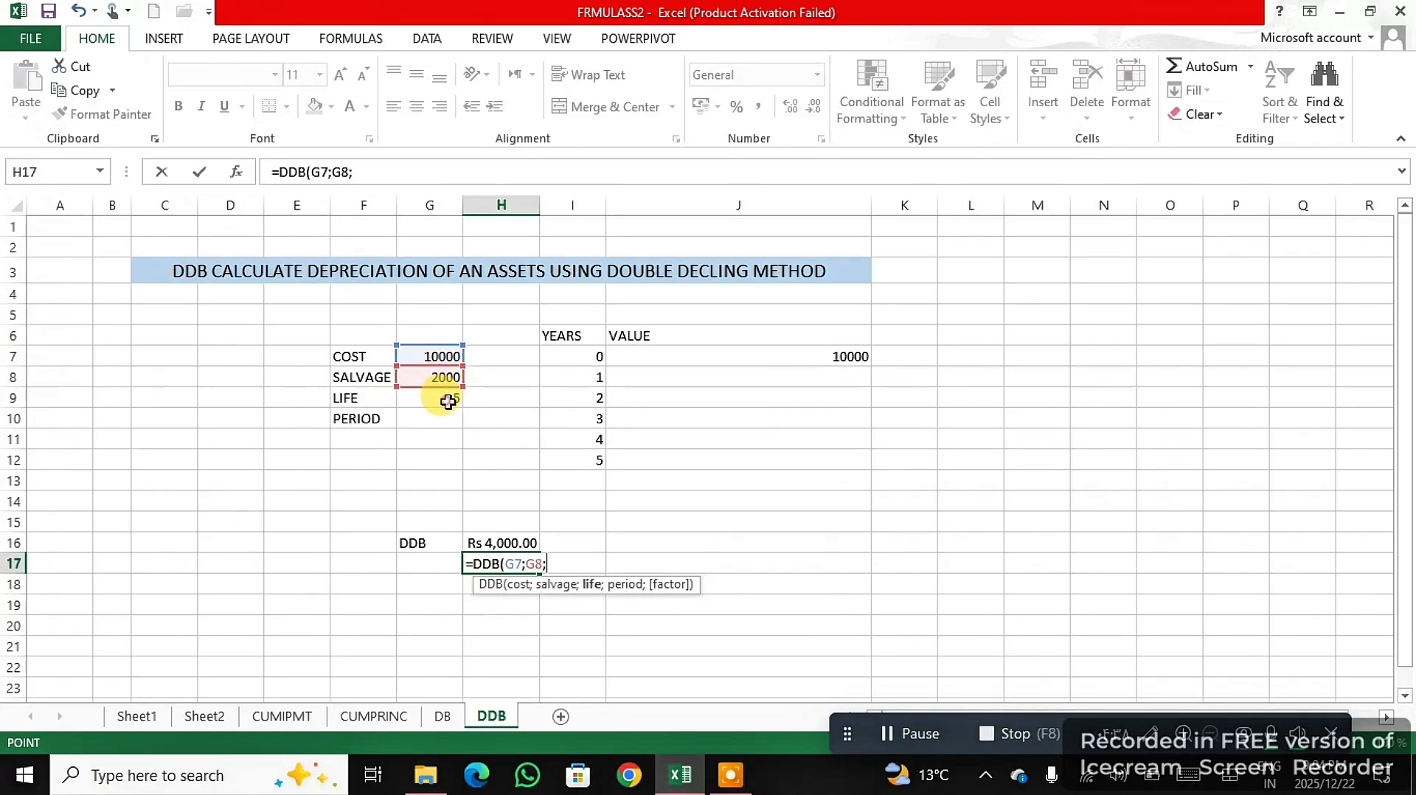
left_click(448, 400)
type(";")
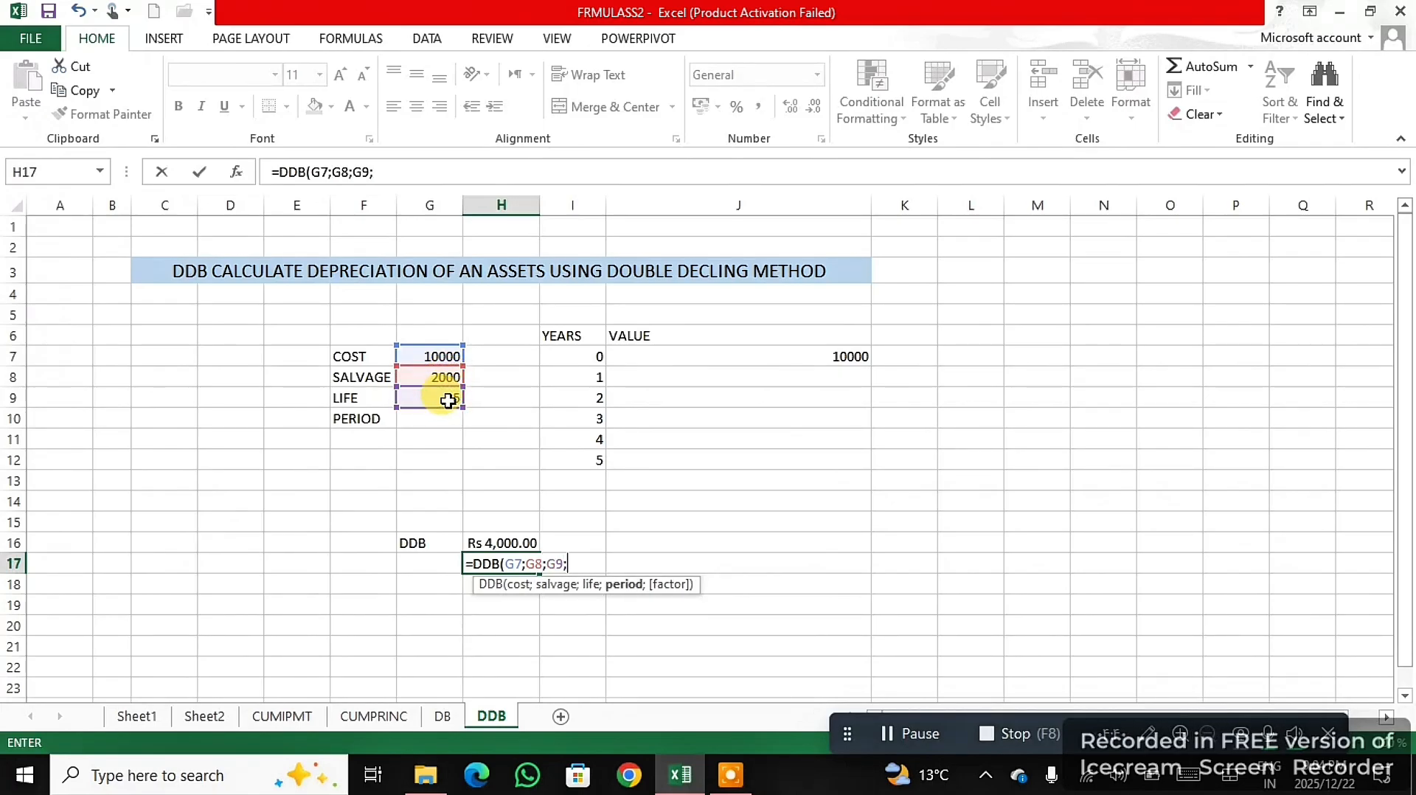
left_click(596, 396)
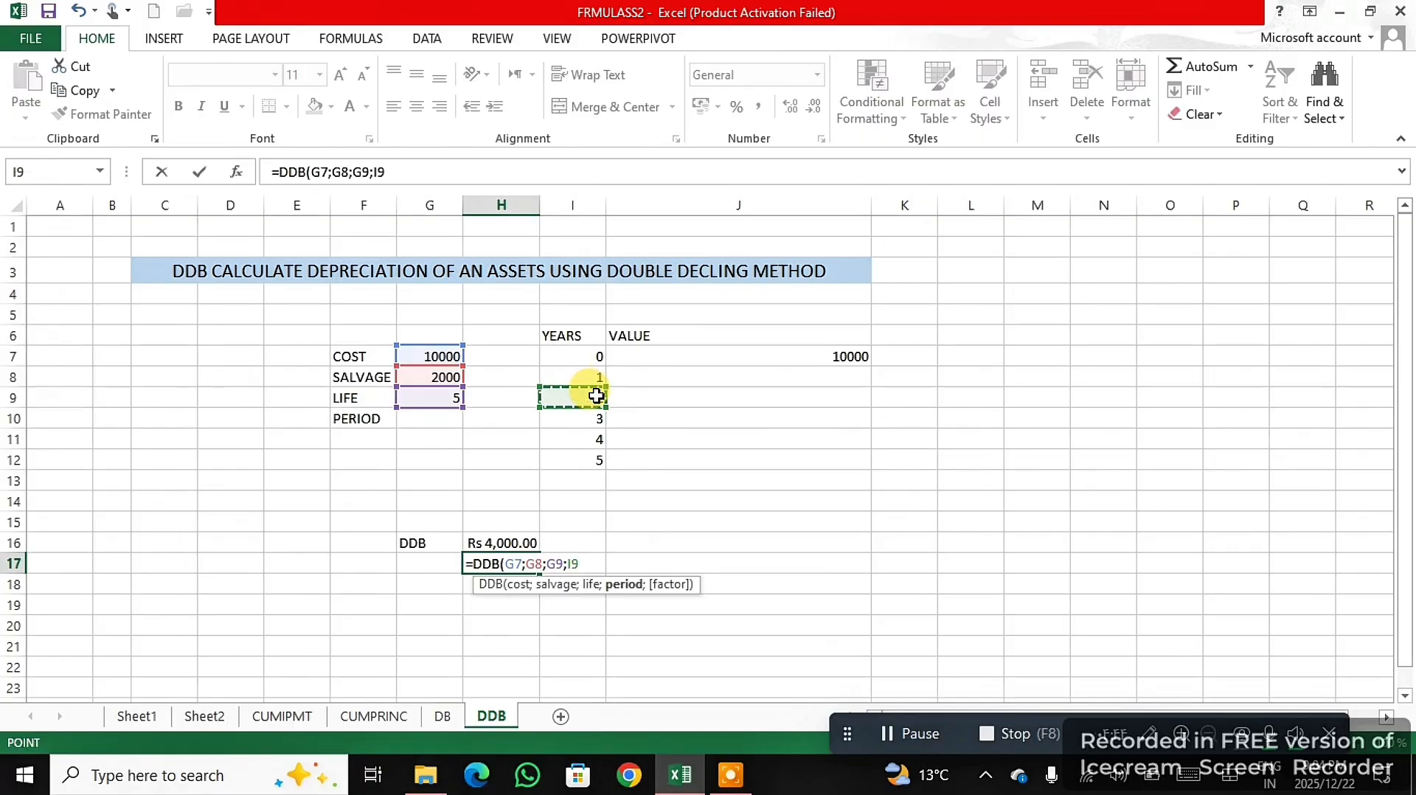
type(")")
key("Return")
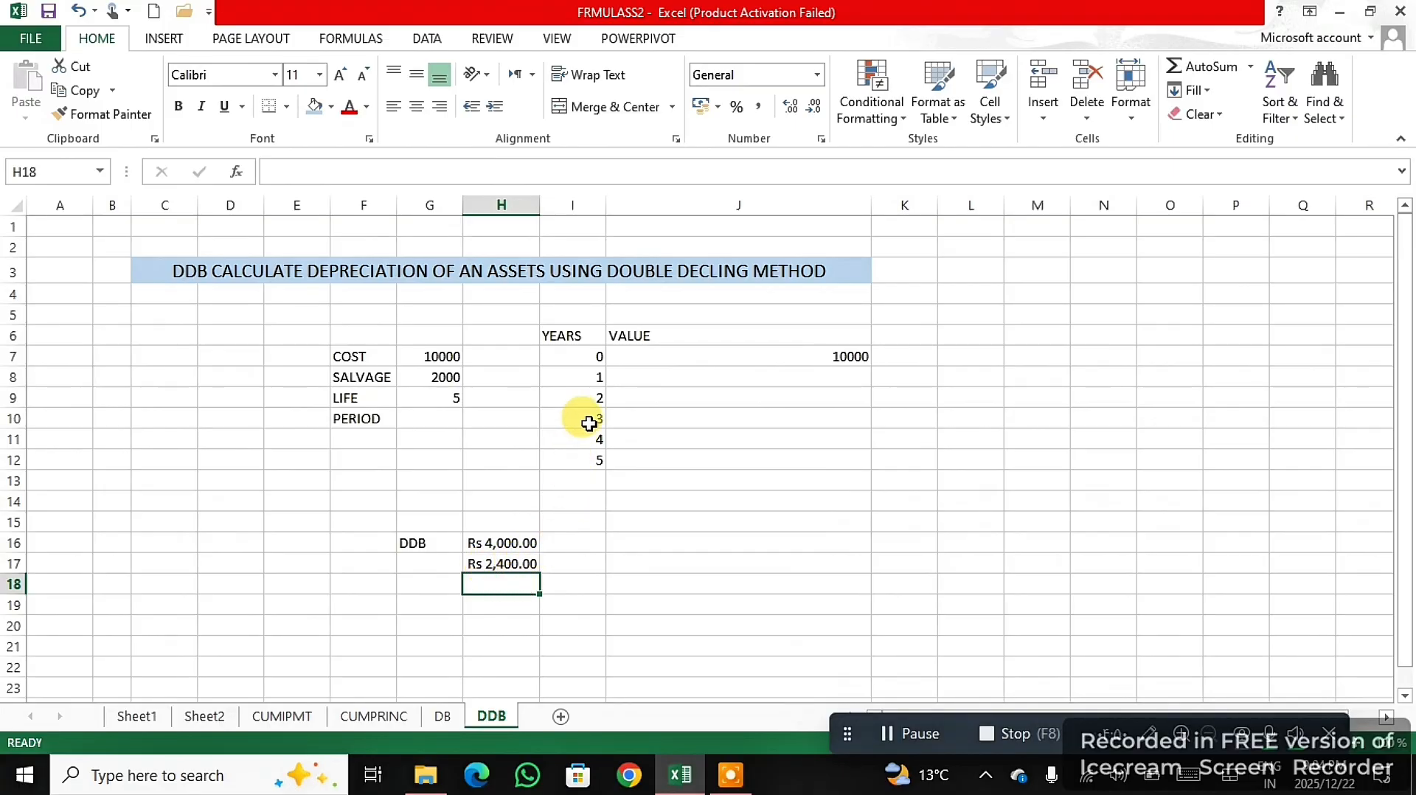
- Start a DDB formula in H18, below the second year's depreciation
type("=")
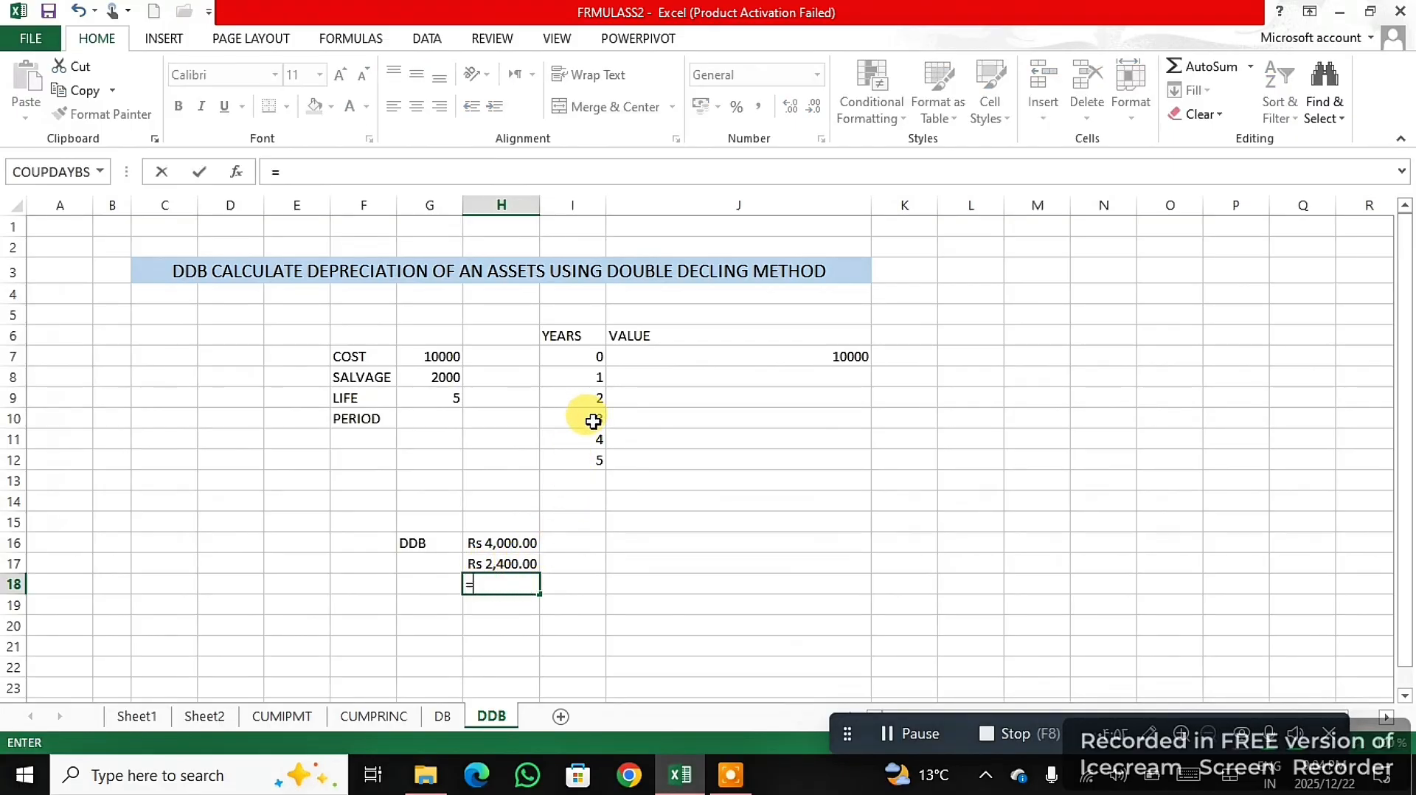
type("DD")
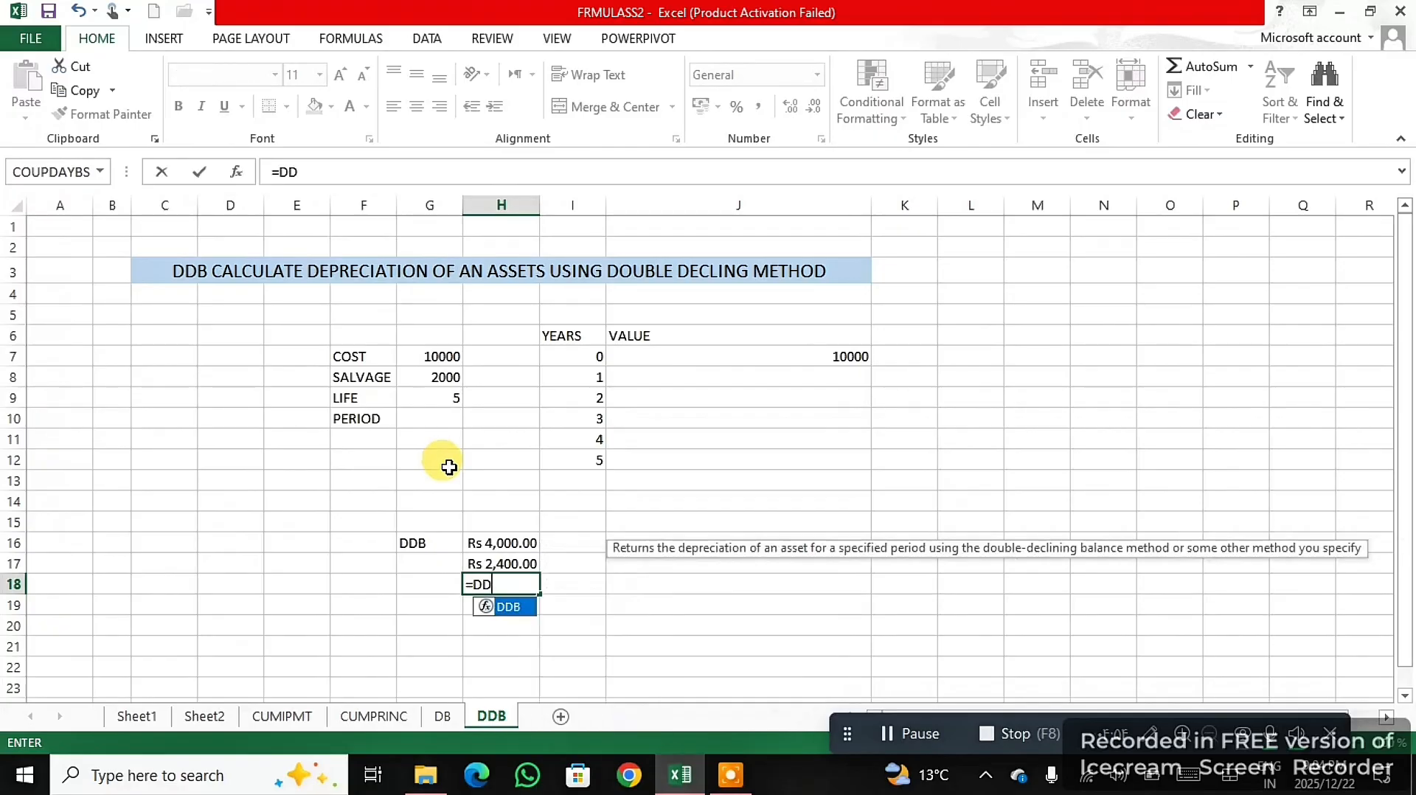
double_click(514, 609)
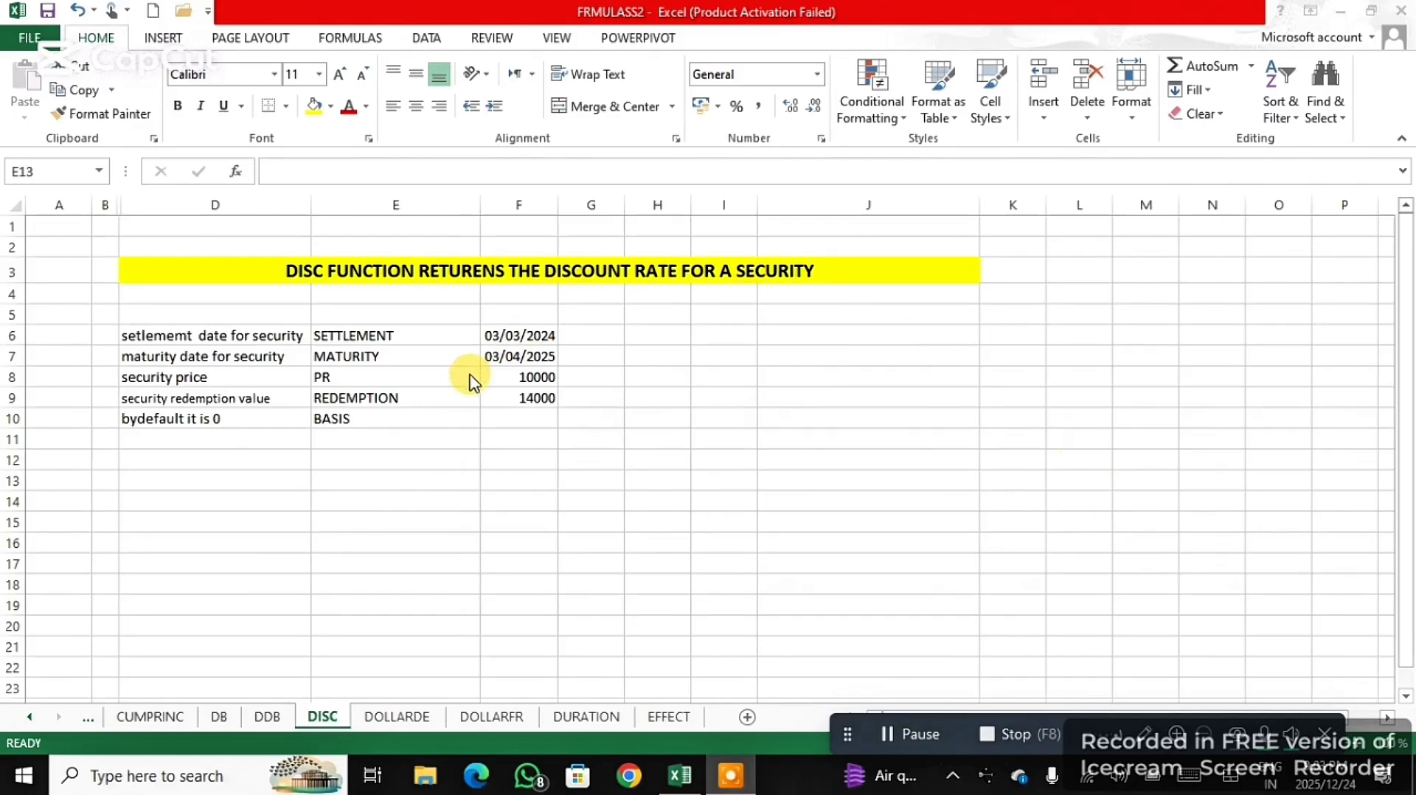
- Enter a DISC formula in F12 with settlement F6, maturity F7, price F8 and redemption F9
left_click(455, 461)
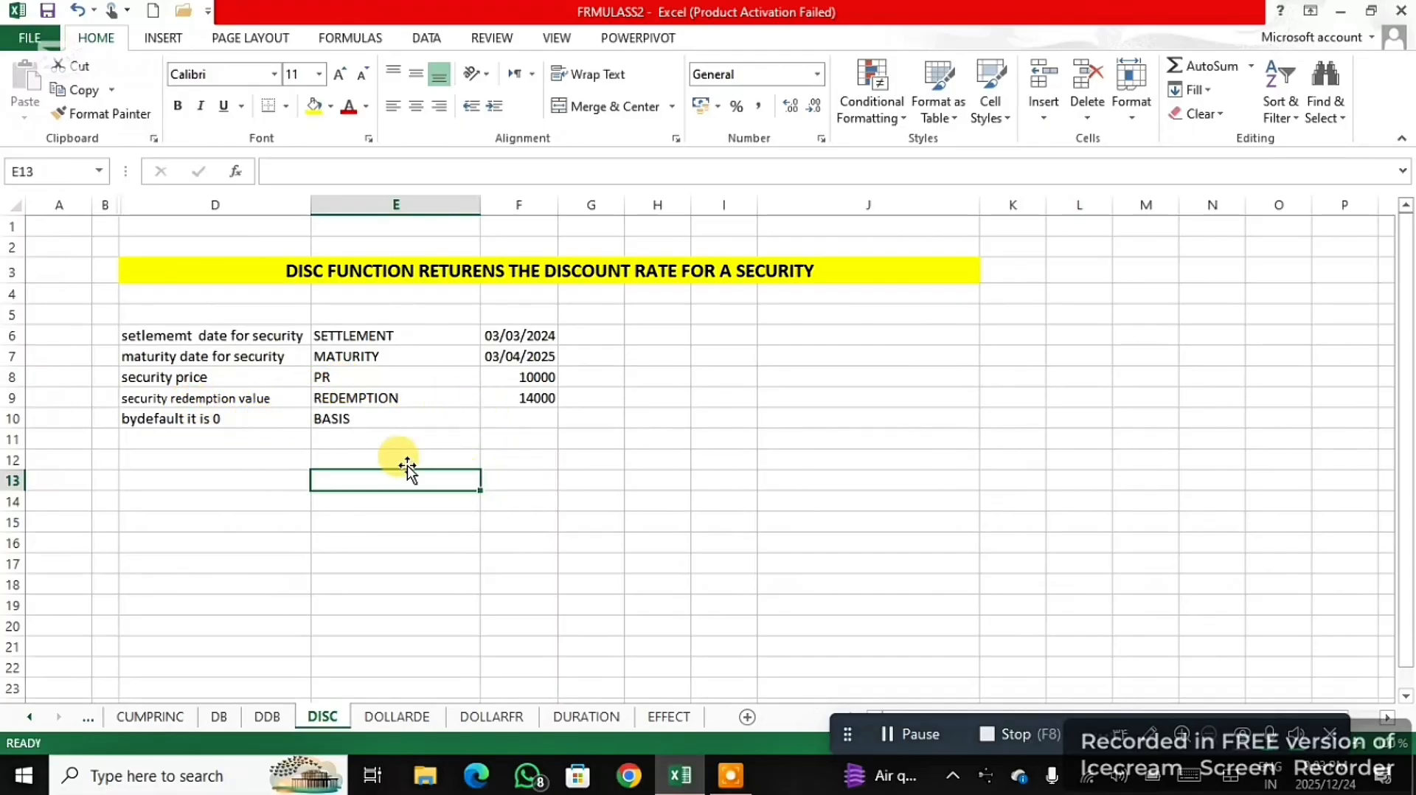
left_click(531, 459)
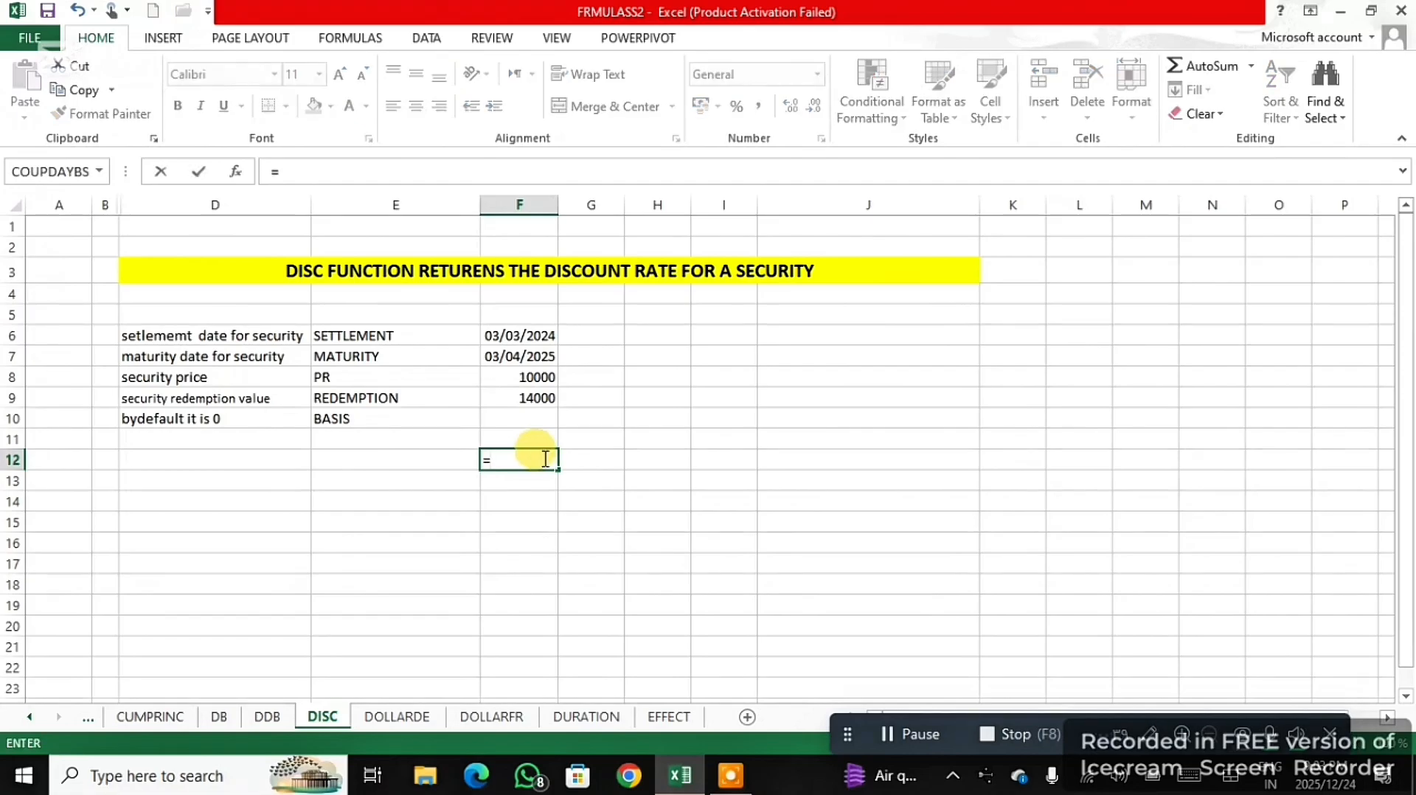
type("=DISC")
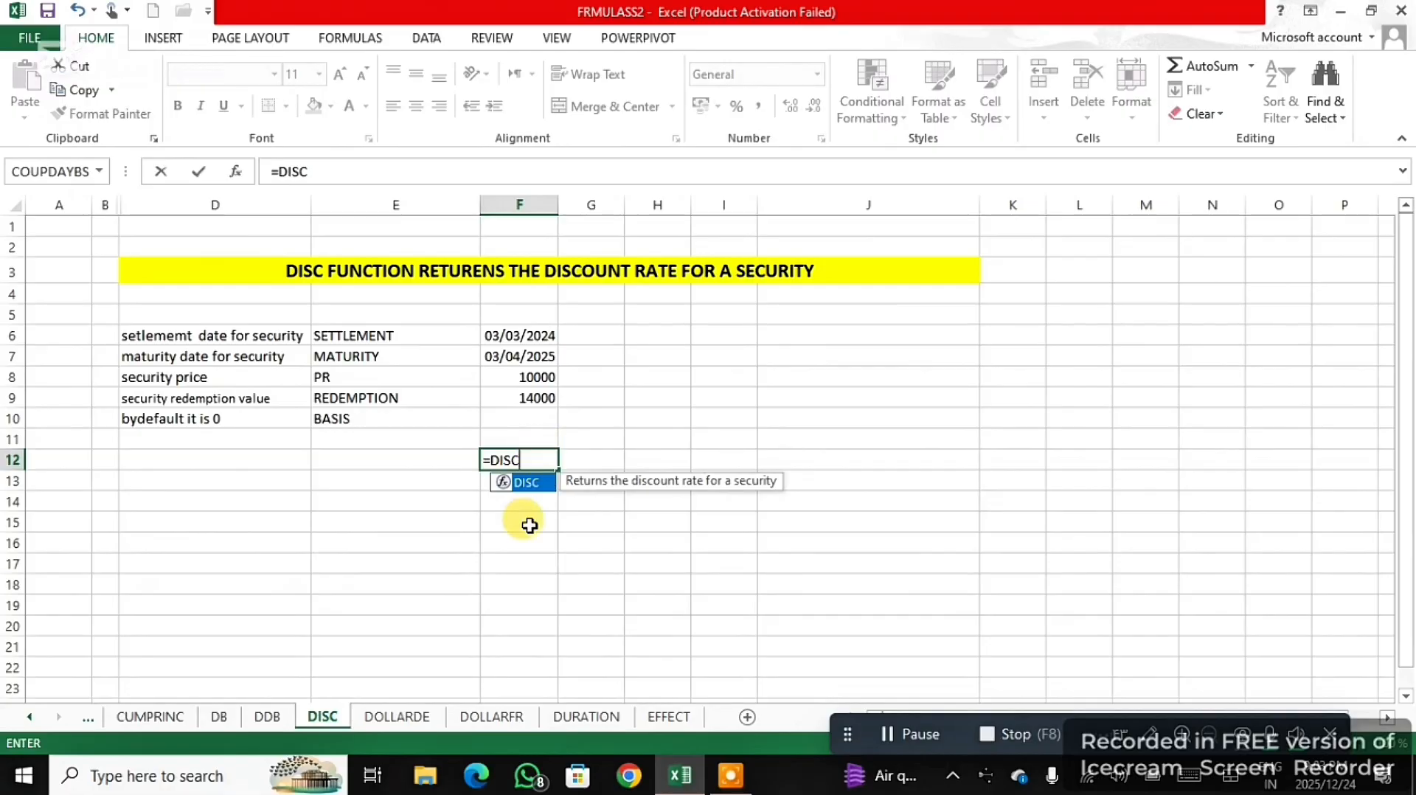
double_click(541, 487)
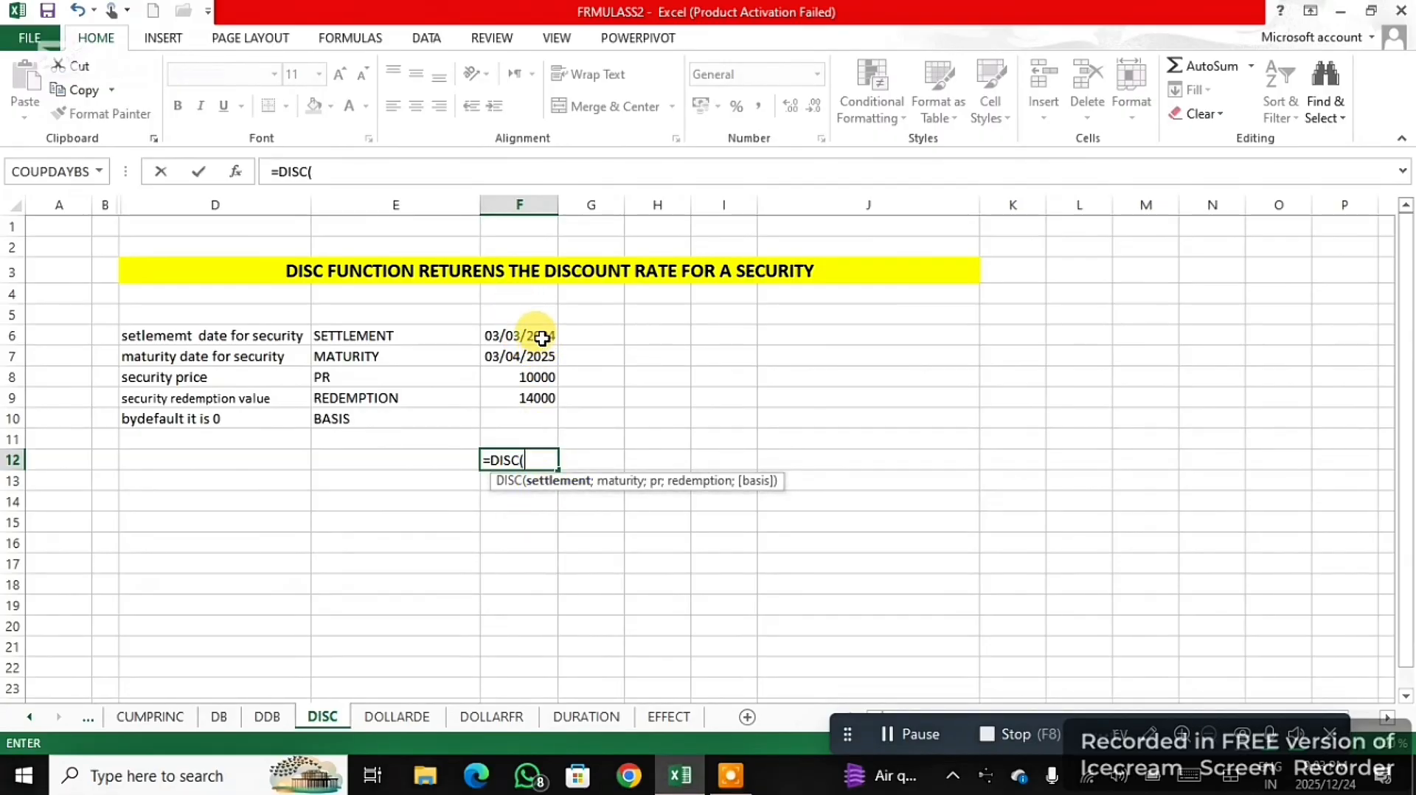
left_click(542, 338)
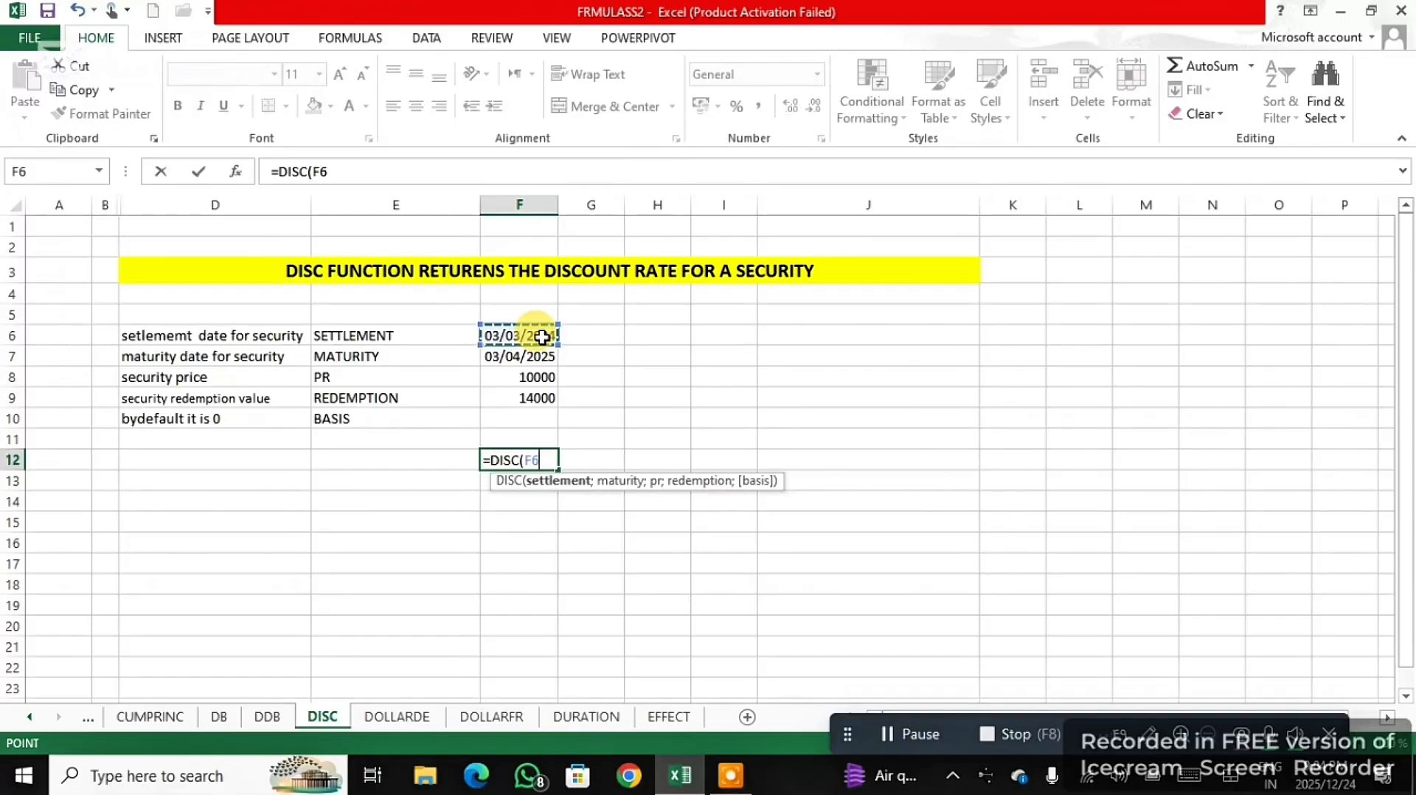
type(";")
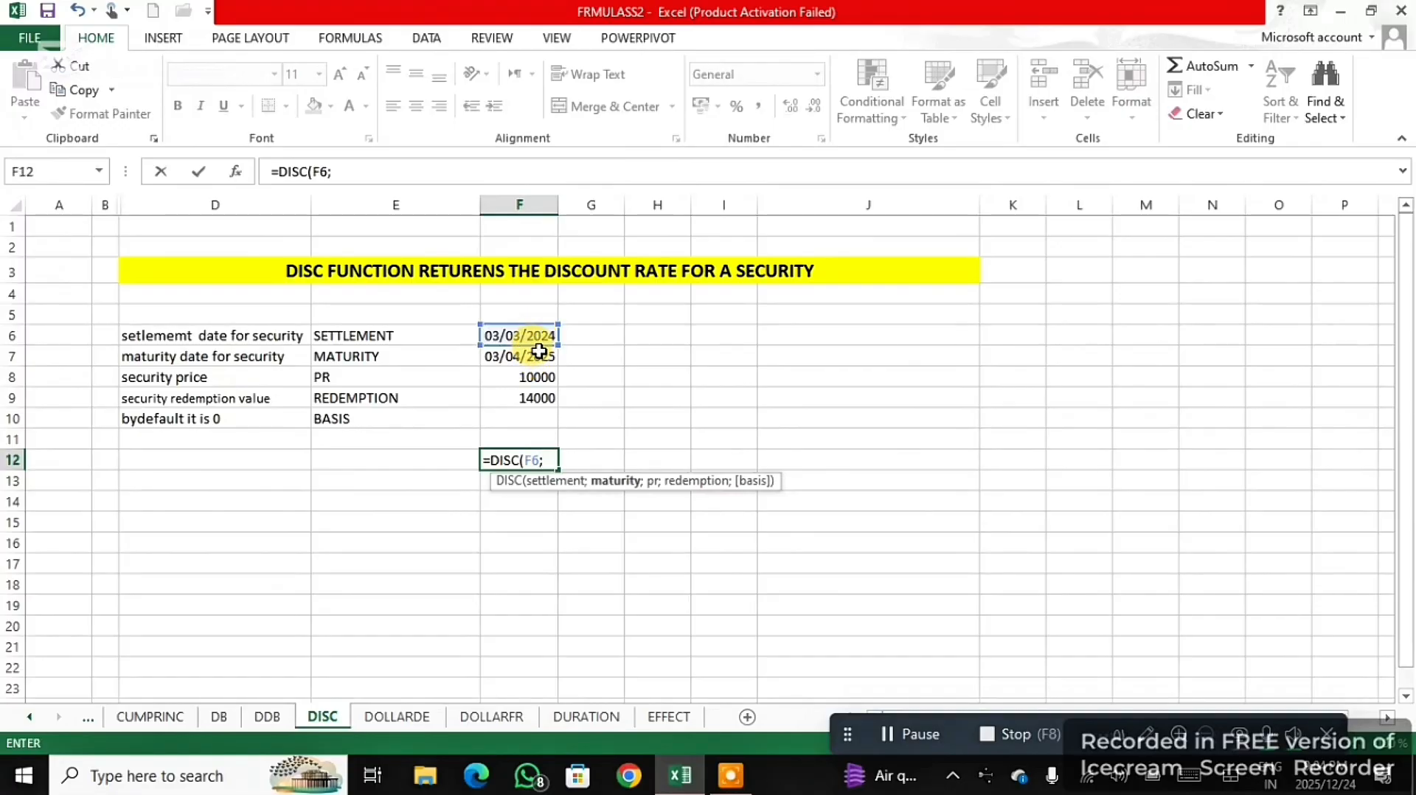
left_click(515, 357)
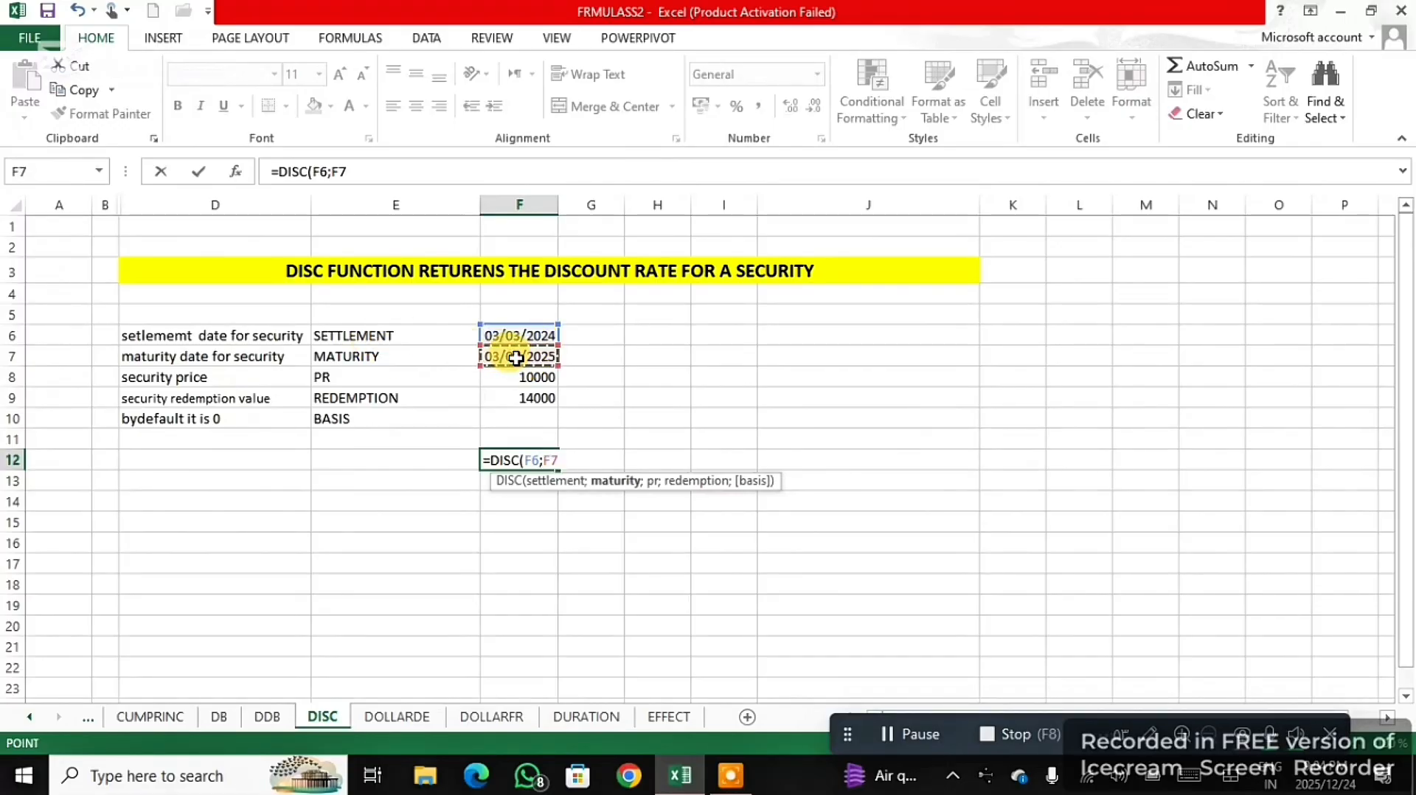
type(";")
left_click(522, 378)
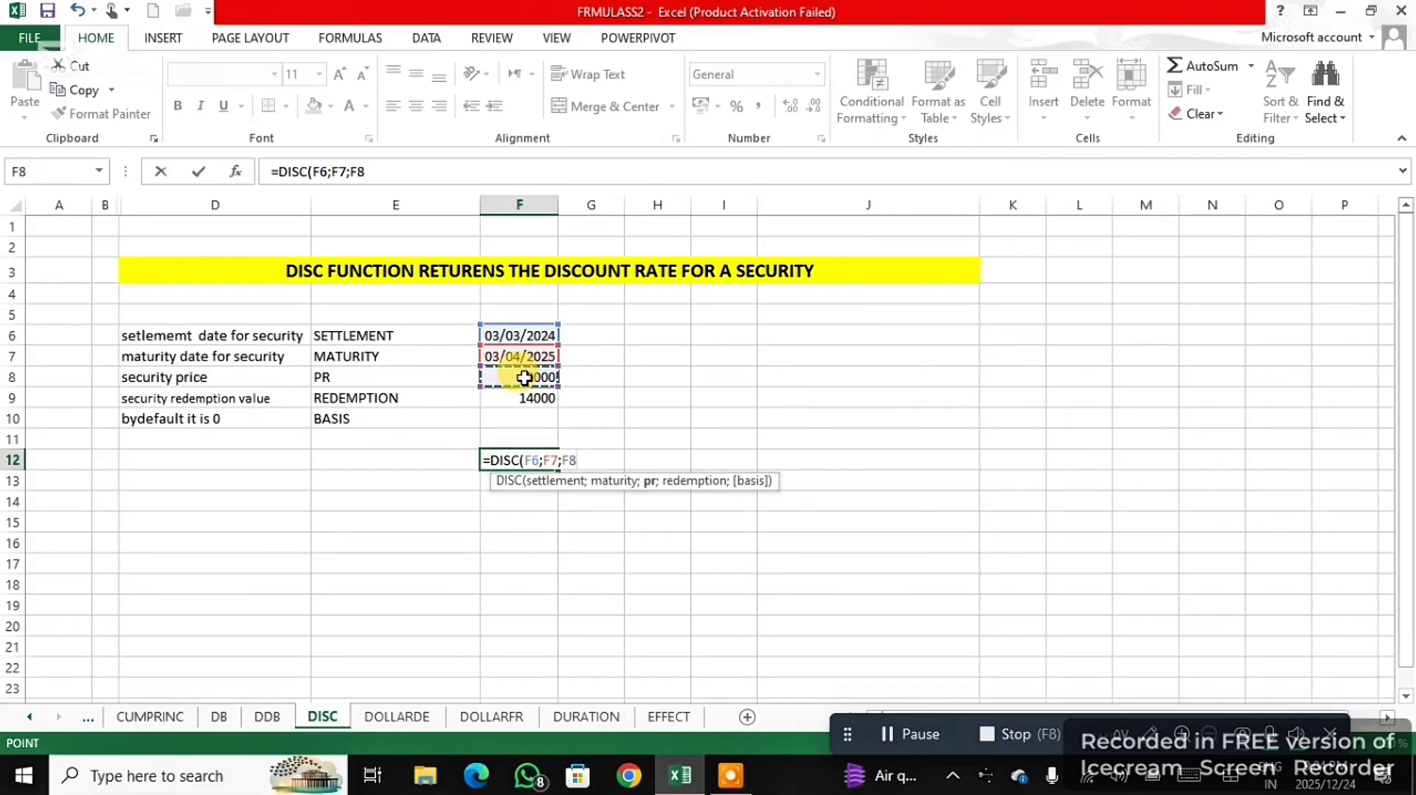
type(";")
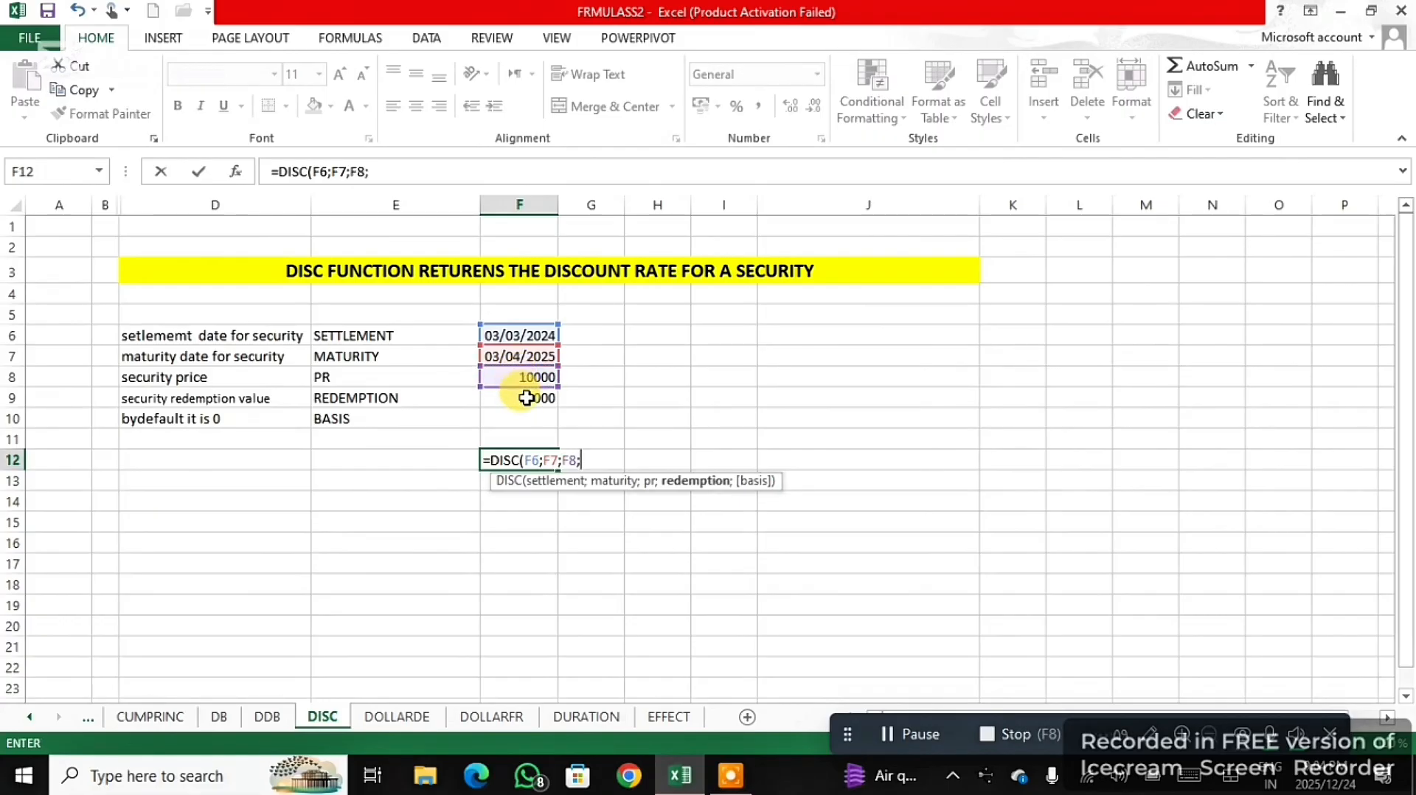
left_click(526, 399)
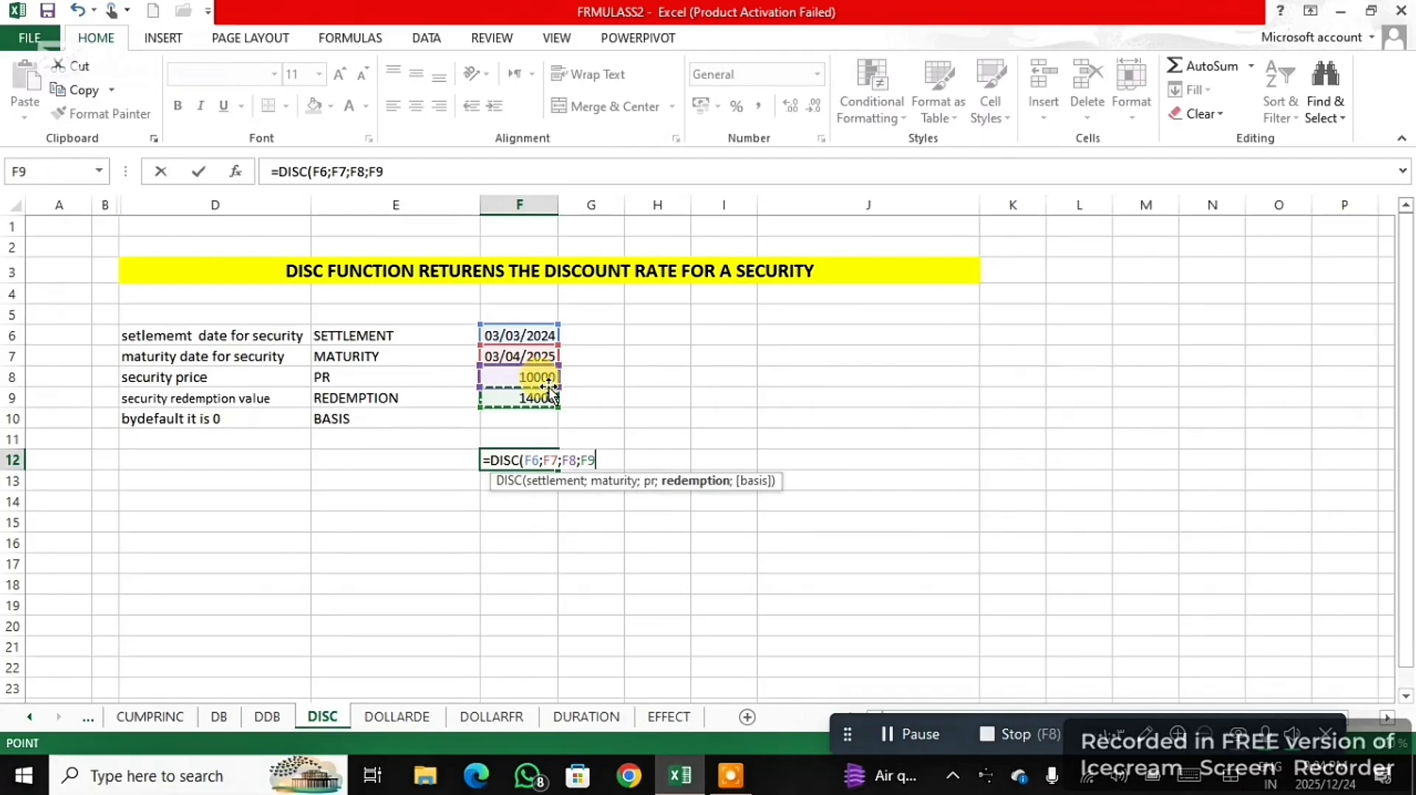
type(")")
key("Return")
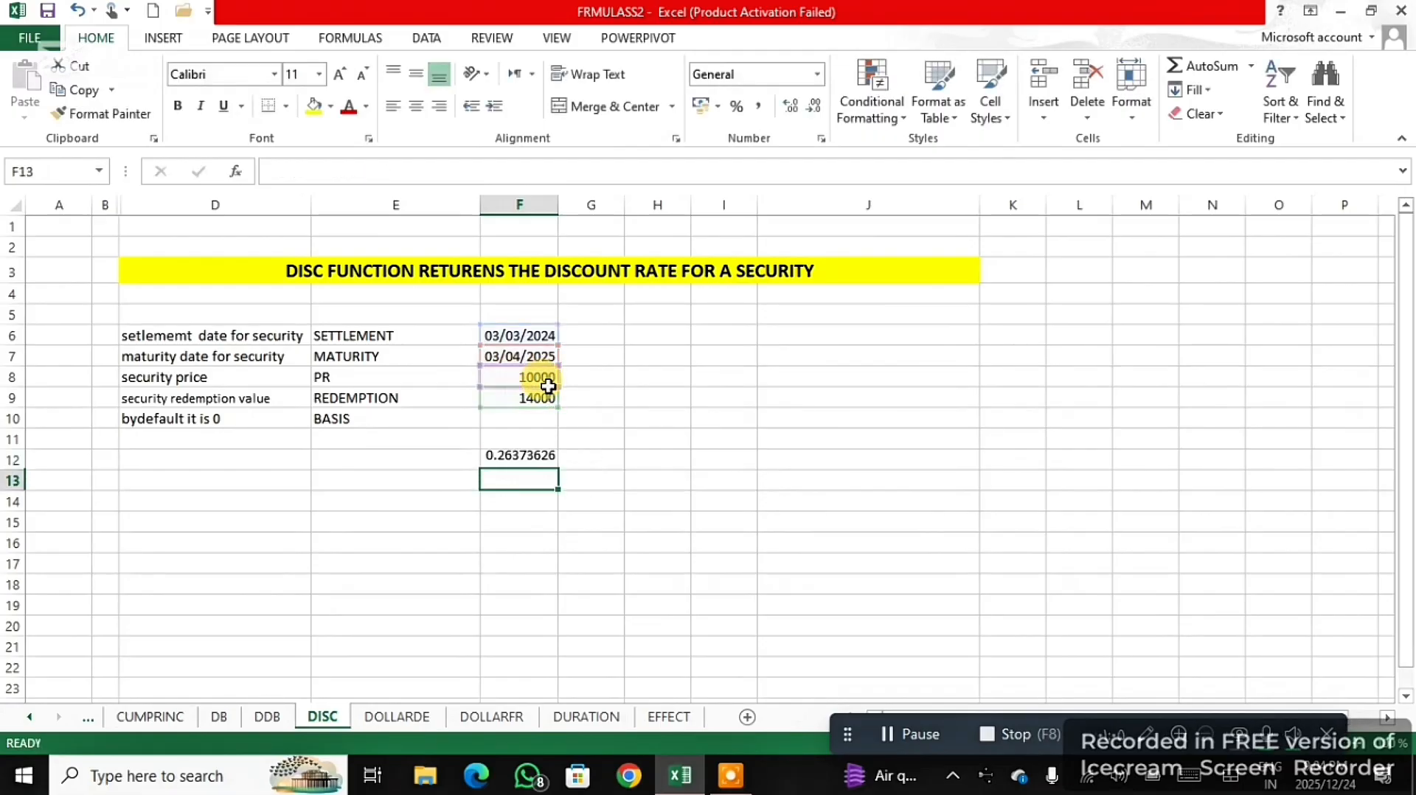
- Format the discount rate in F12 as Percentage
left_click(547, 460)
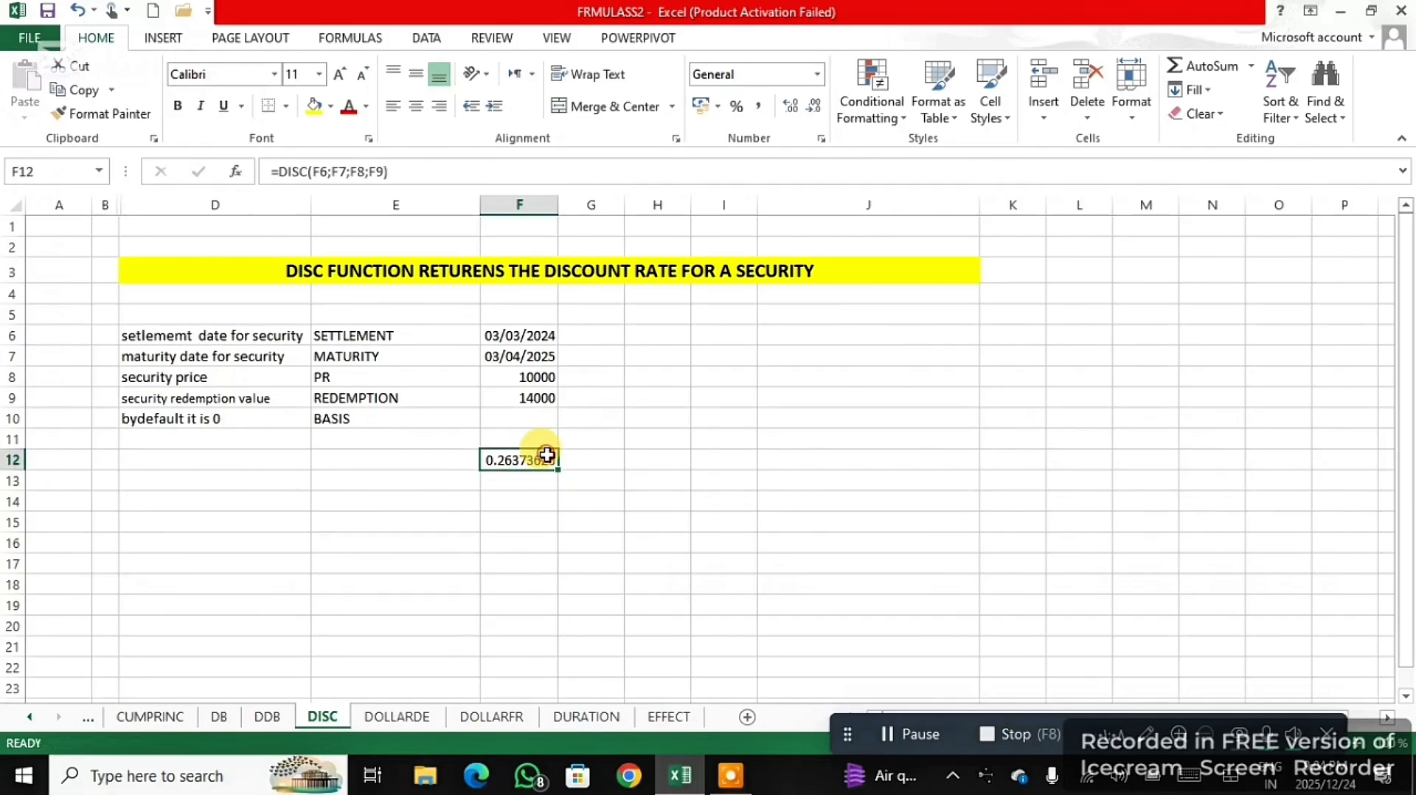
left_click(819, 74)
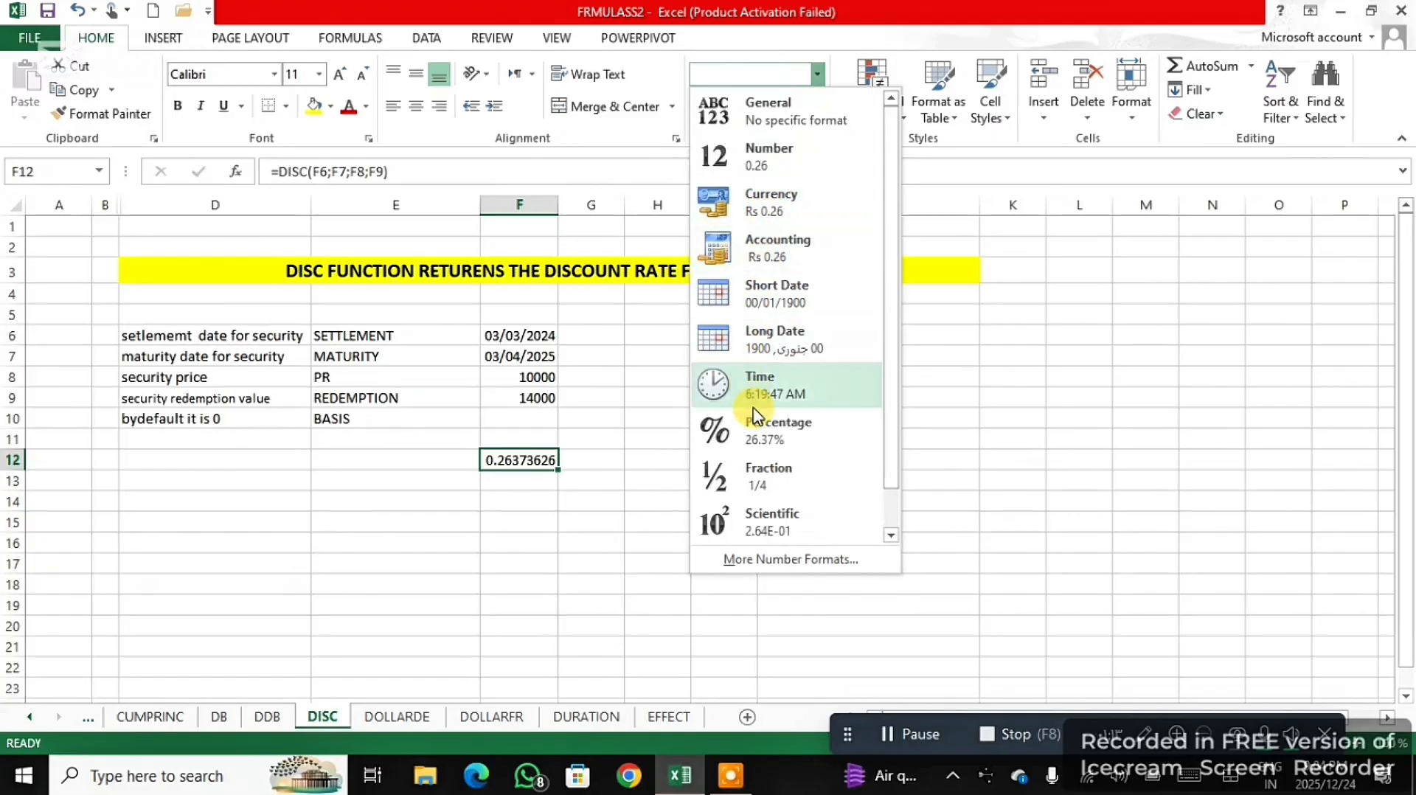
left_click(767, 437)
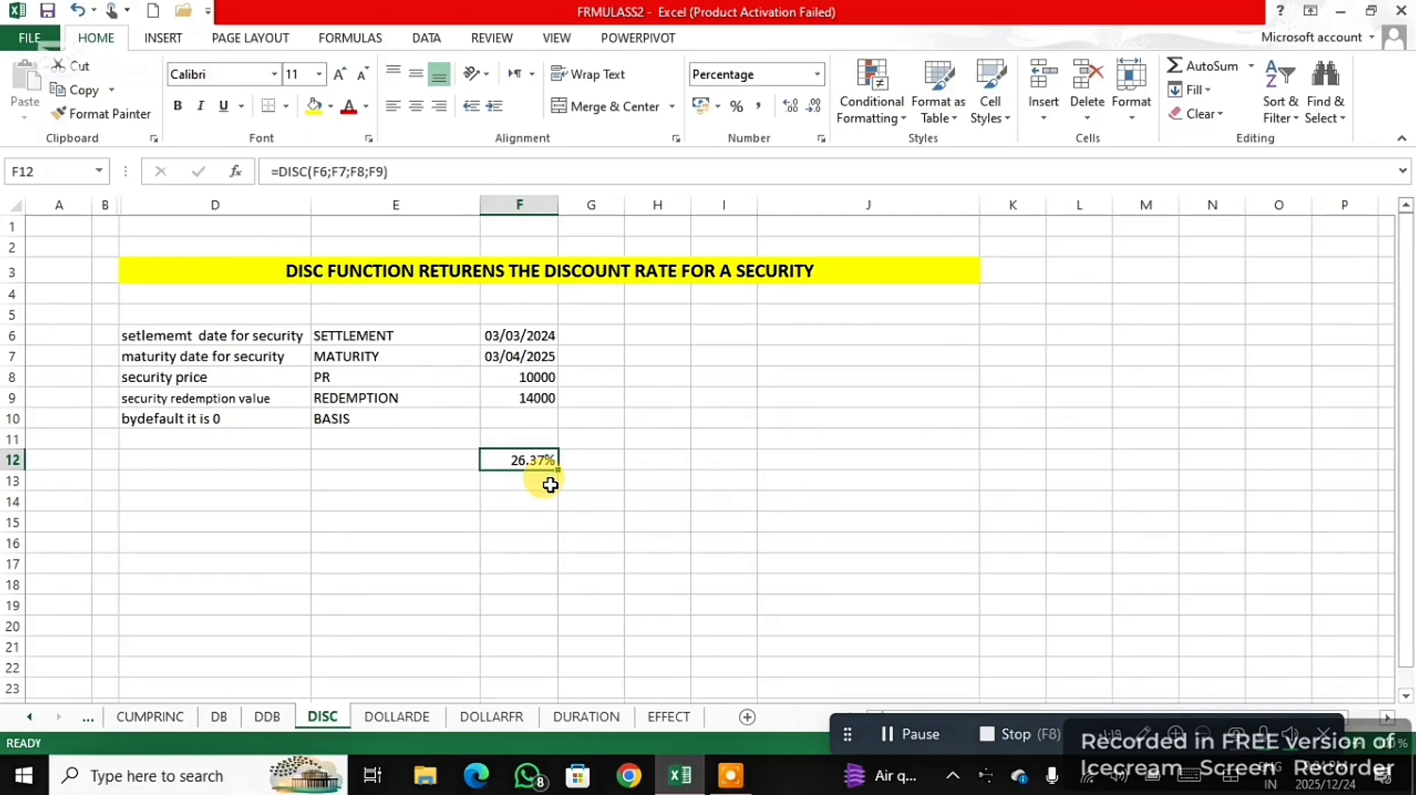
- On the DOLLARDE sheet, enter a DOLLARDE formula in G13 with fractional dollar E13 and fraction F13
key("ctrl+Page_Down")
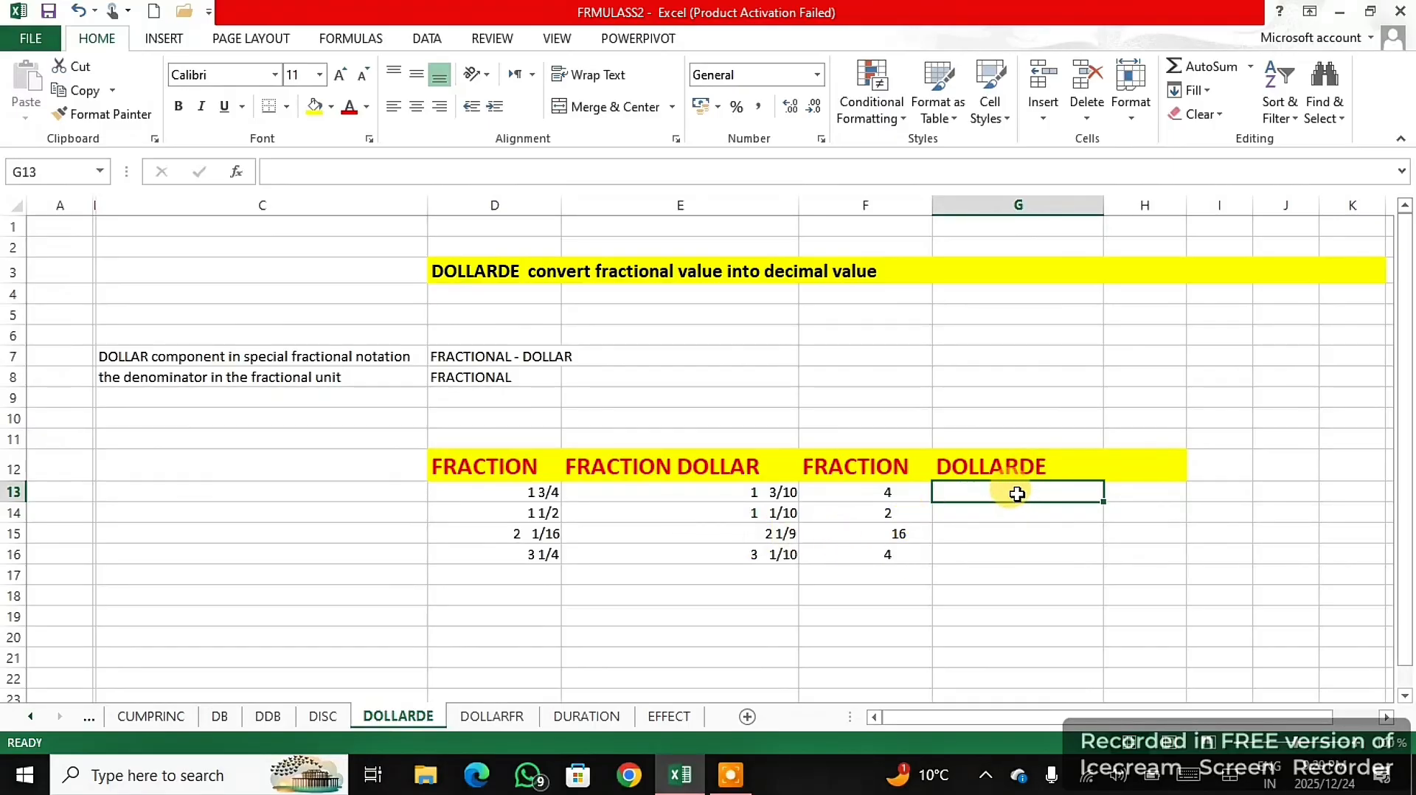
type("=")
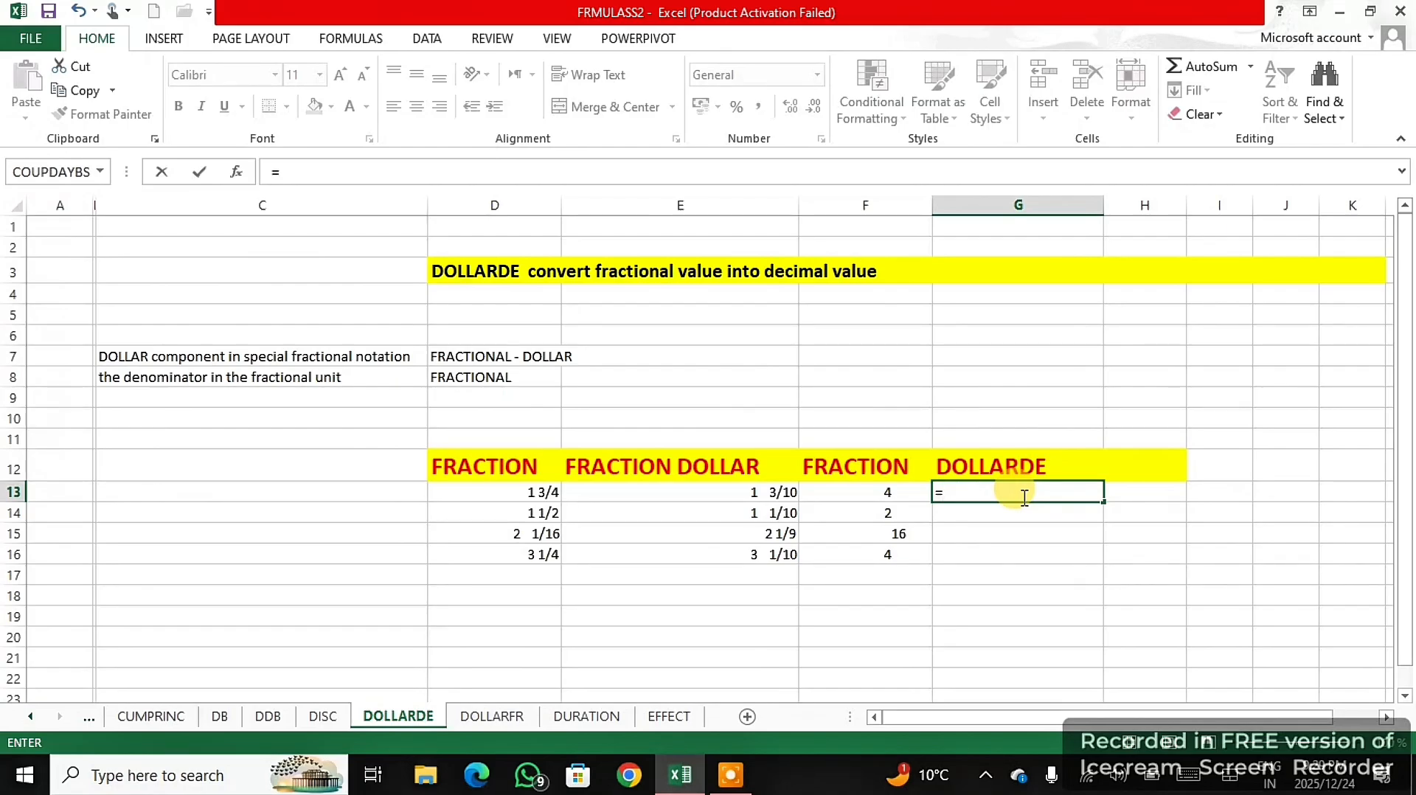
type("DOLL")
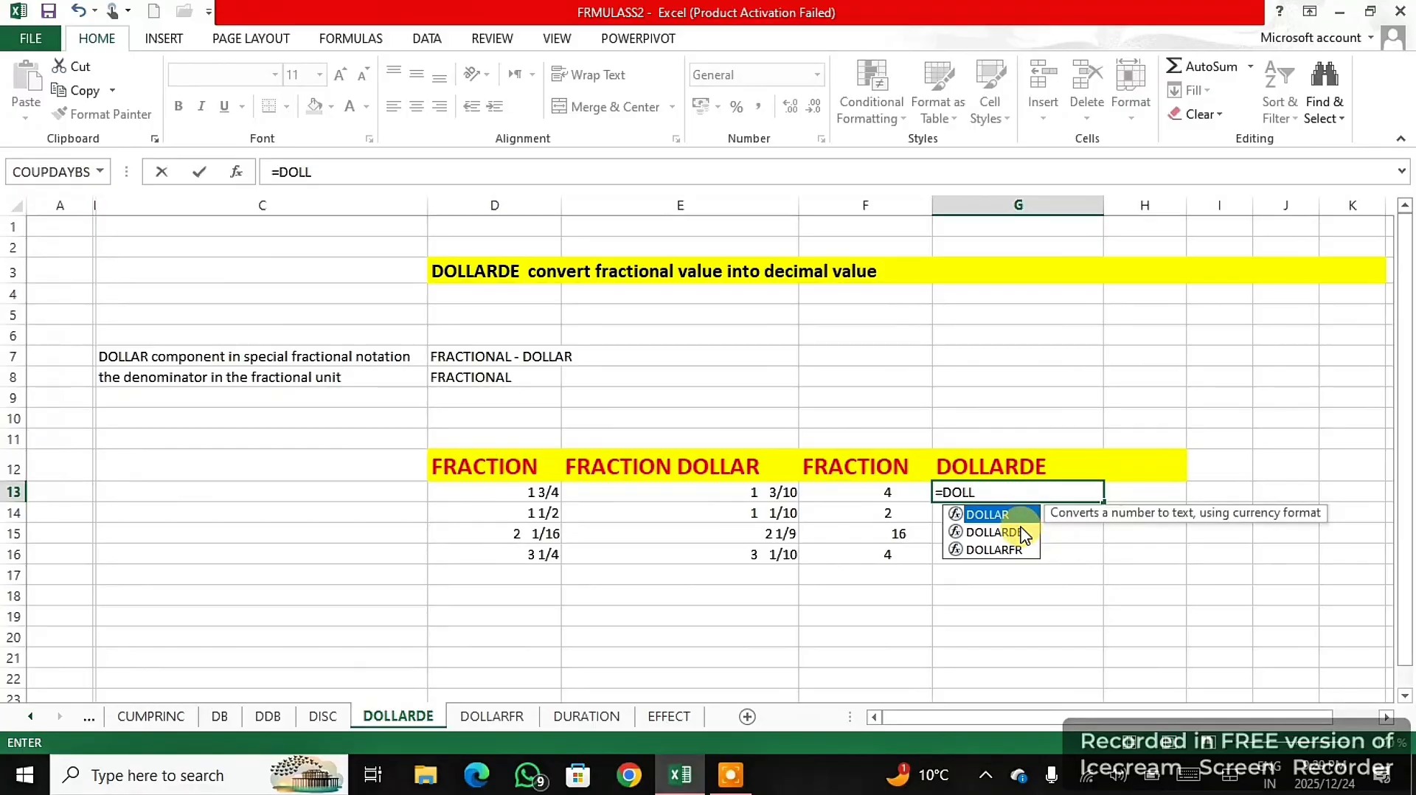
double_click(1022, 533)
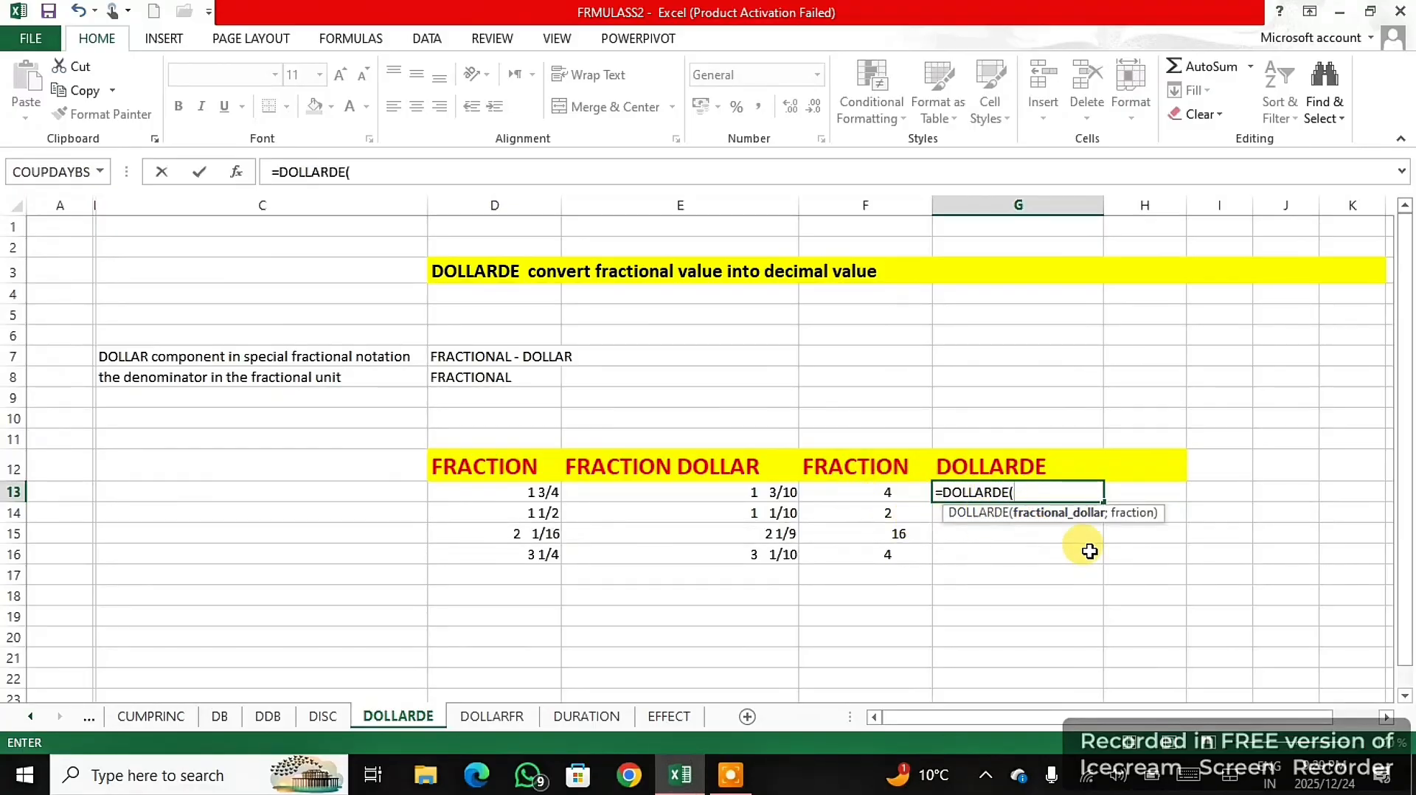
left_click(715, 496)
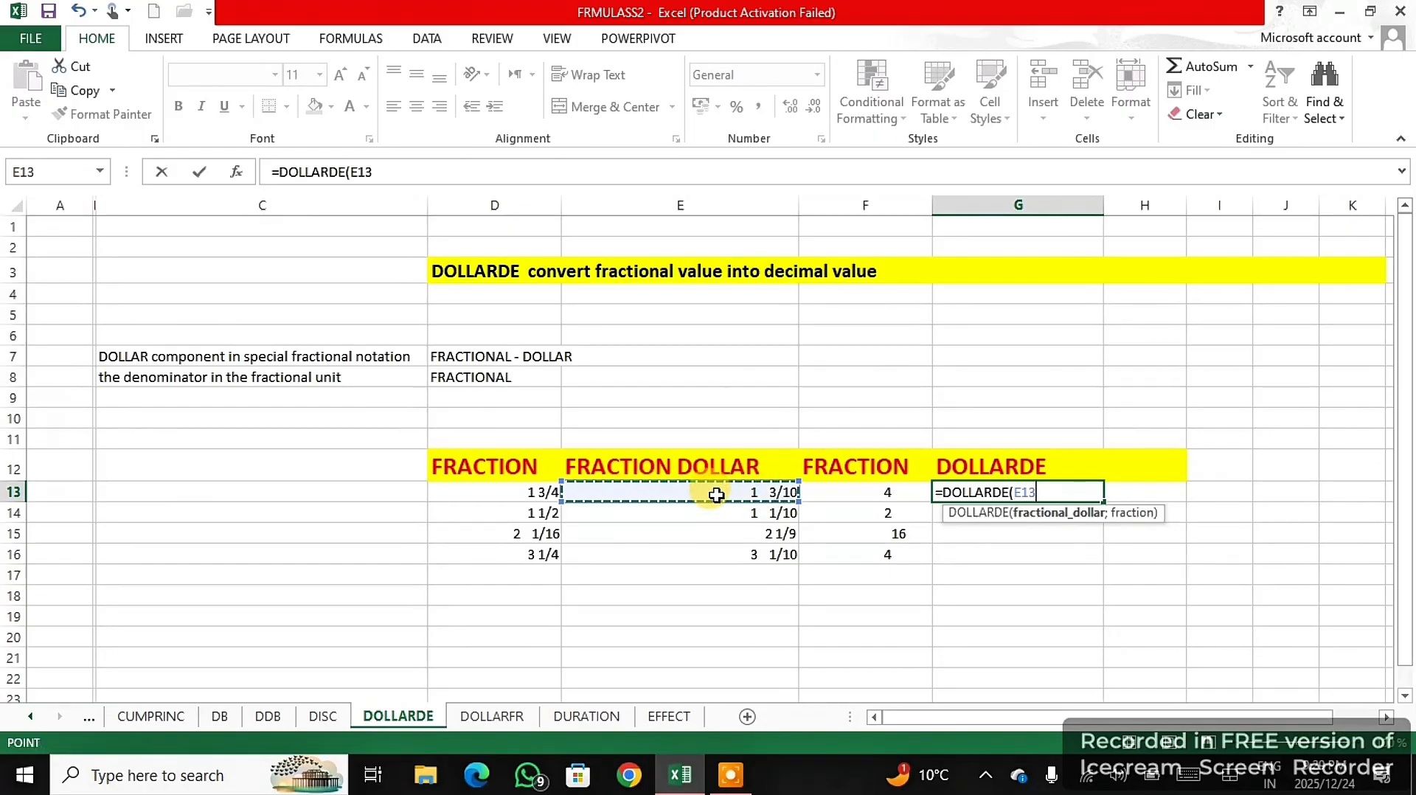
type(";")
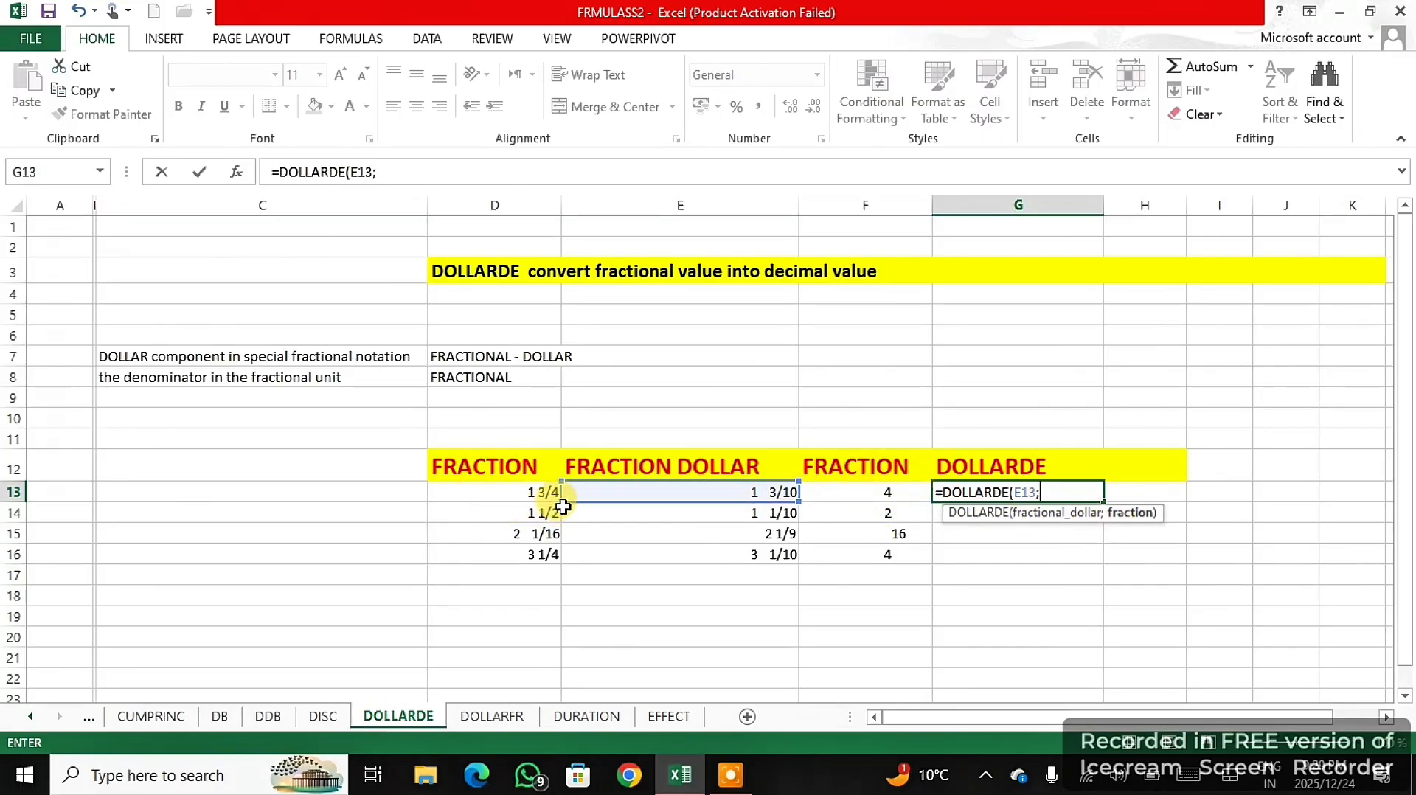
left_click(843, 493)
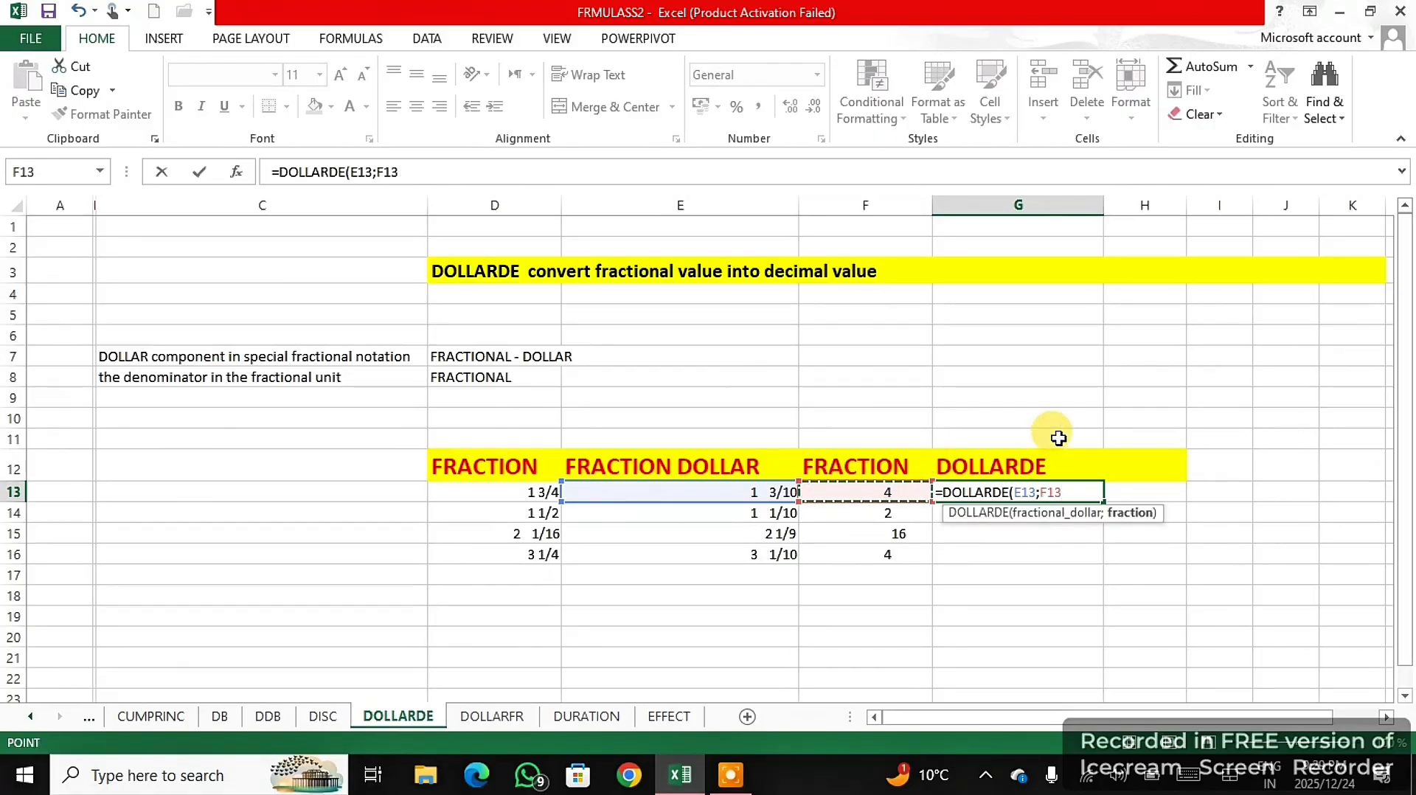
type(")")
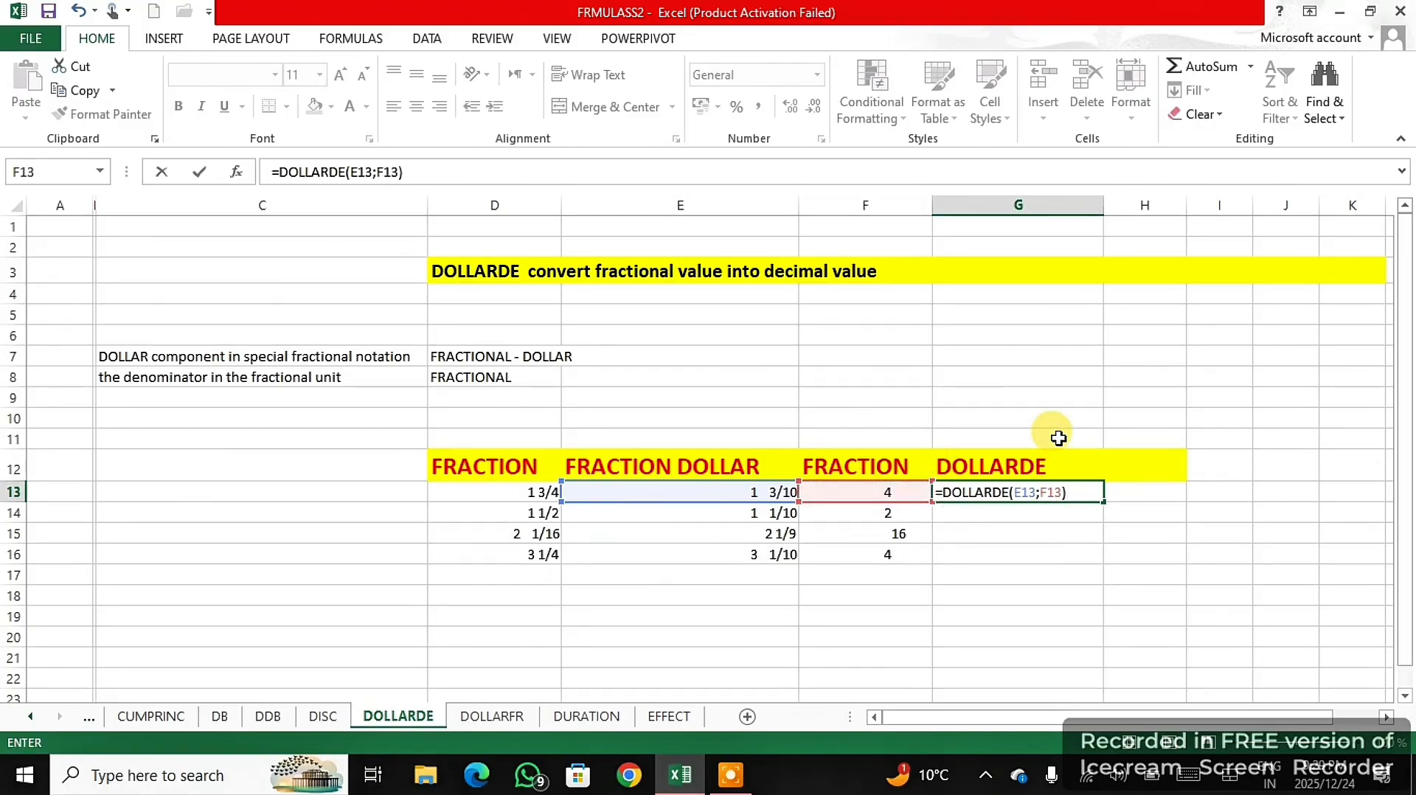
key("Return")
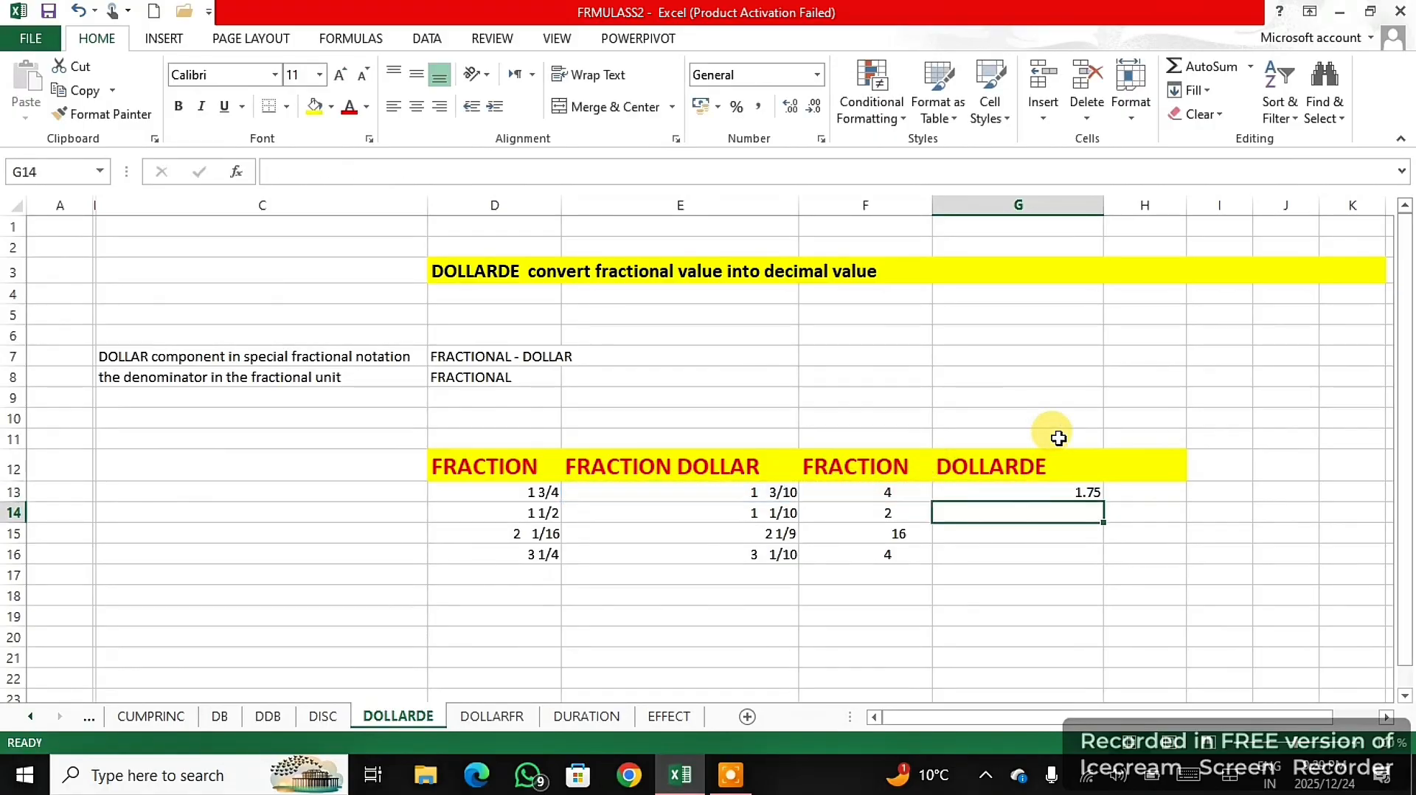
- Fill the DOLLARDE formula from G13 down the remaining rows of the table
left_click(1067, 493)
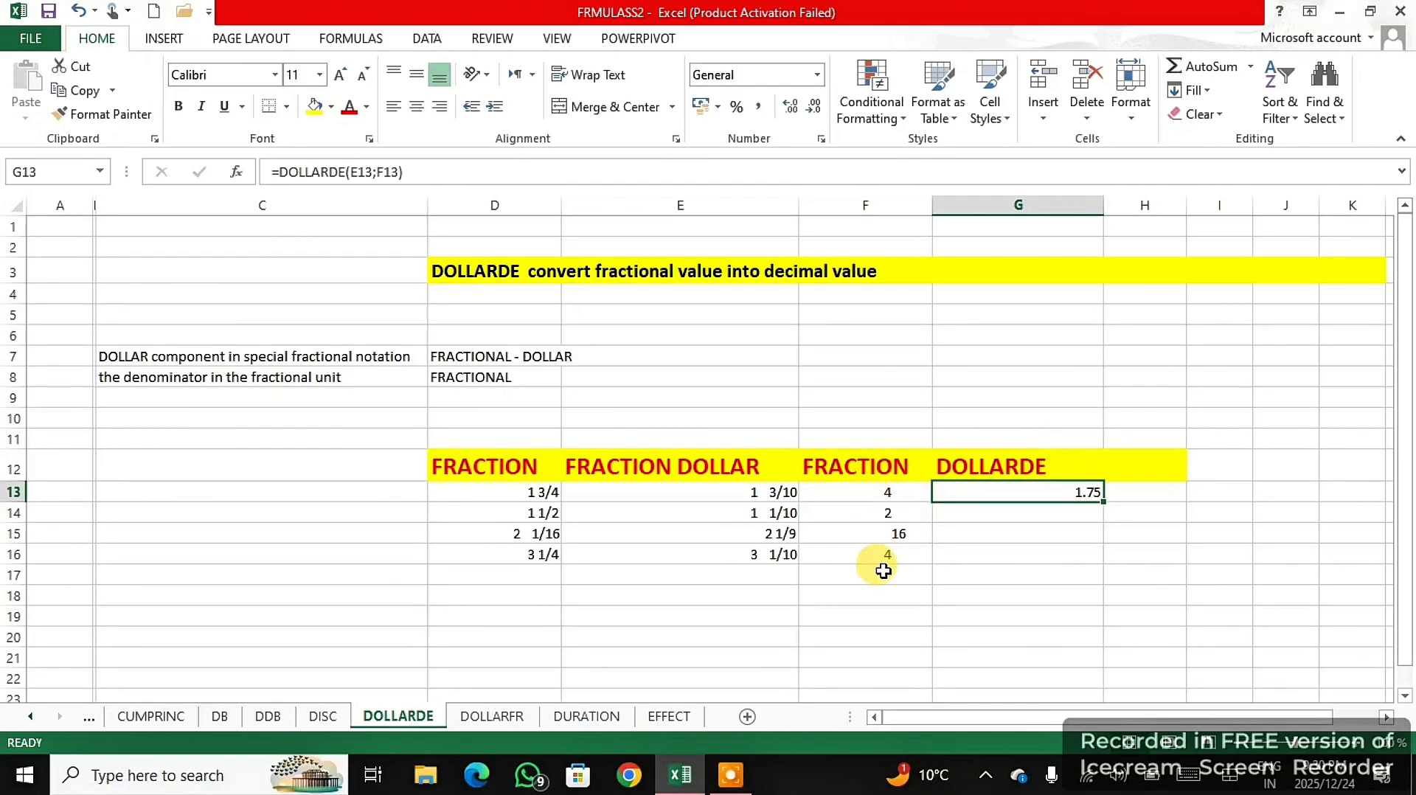
left_click_drag(1101, 501, 1109, 550)
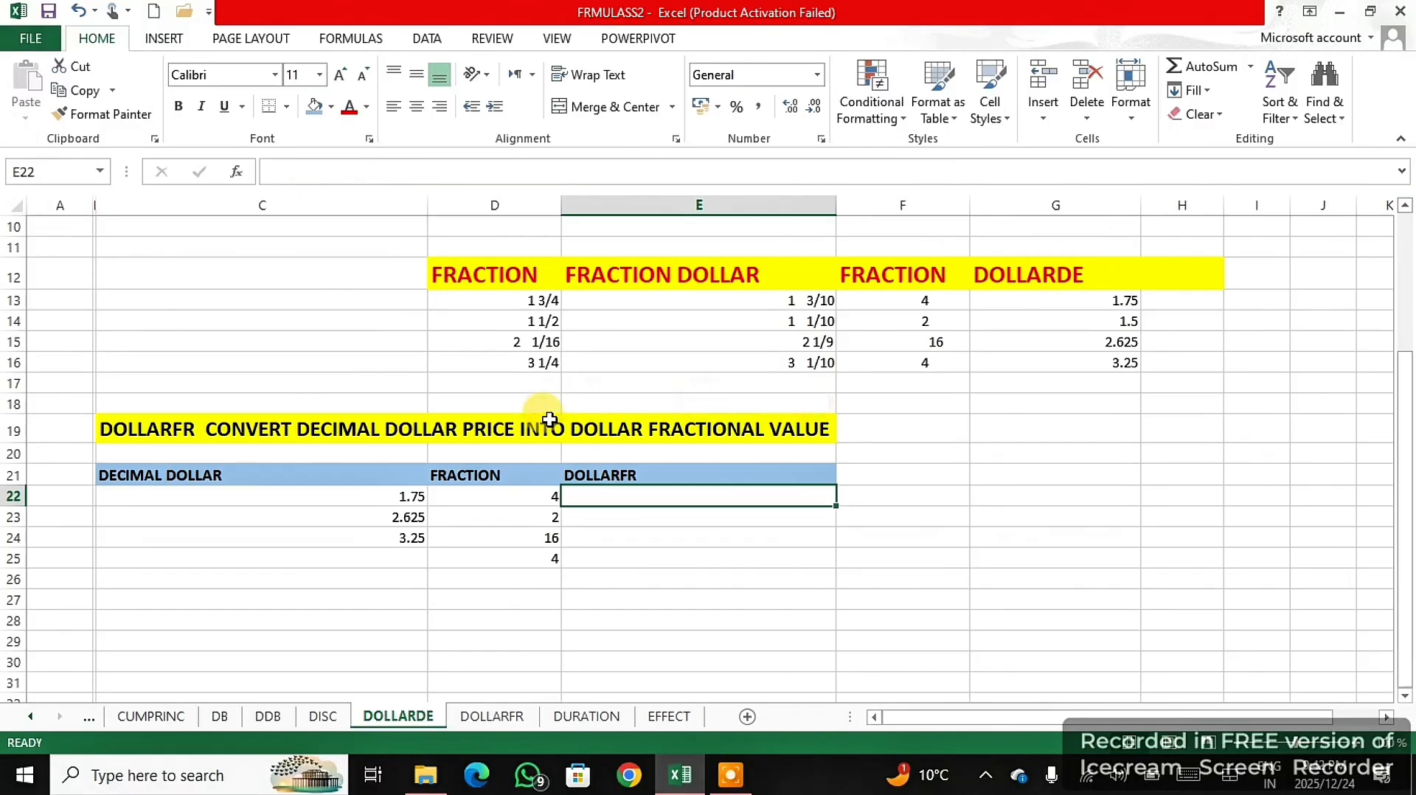
- Insert a blank row at row 22, directly below the headers of the DOLLARFR table
scroll(561, 416, "up", 3)
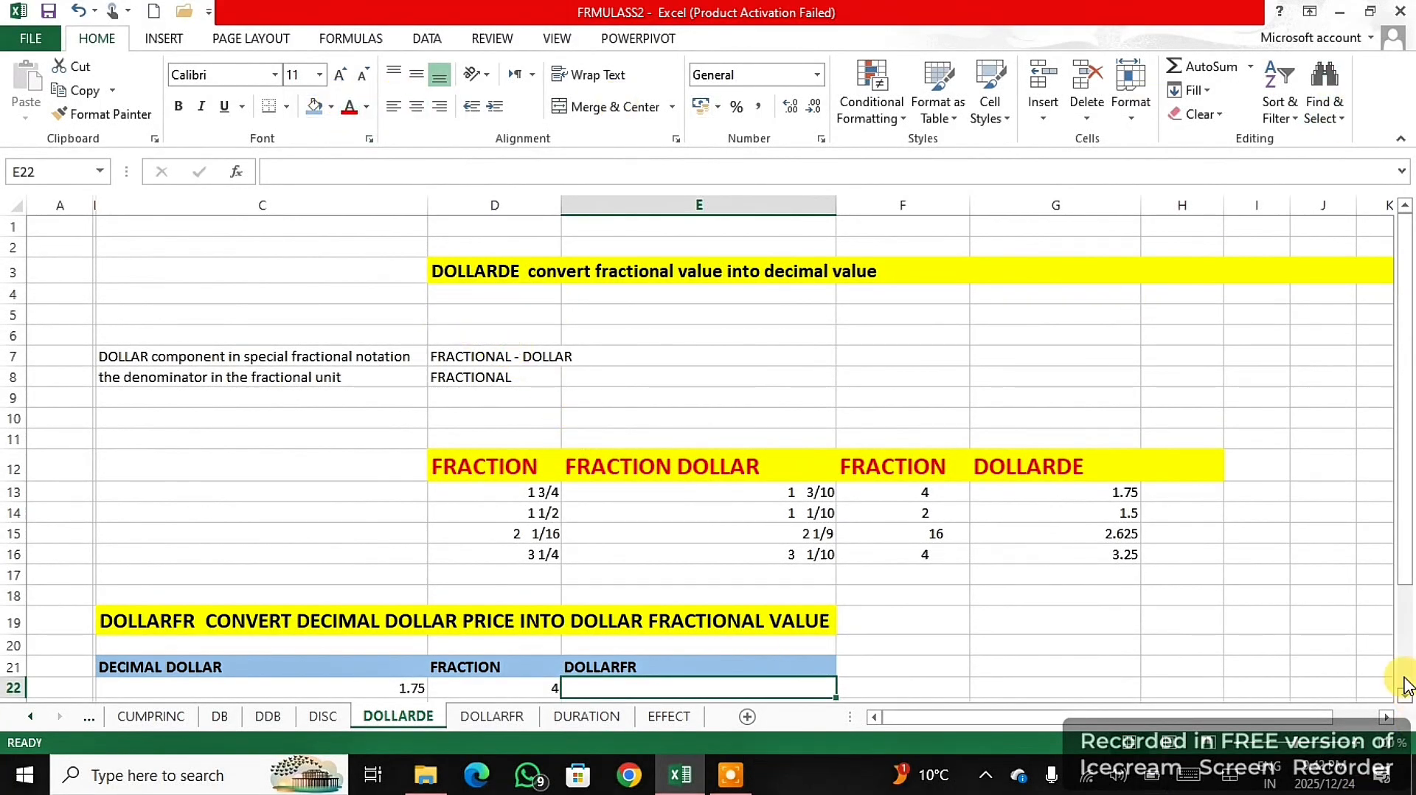
scroll(1040, 557, "down", 2)
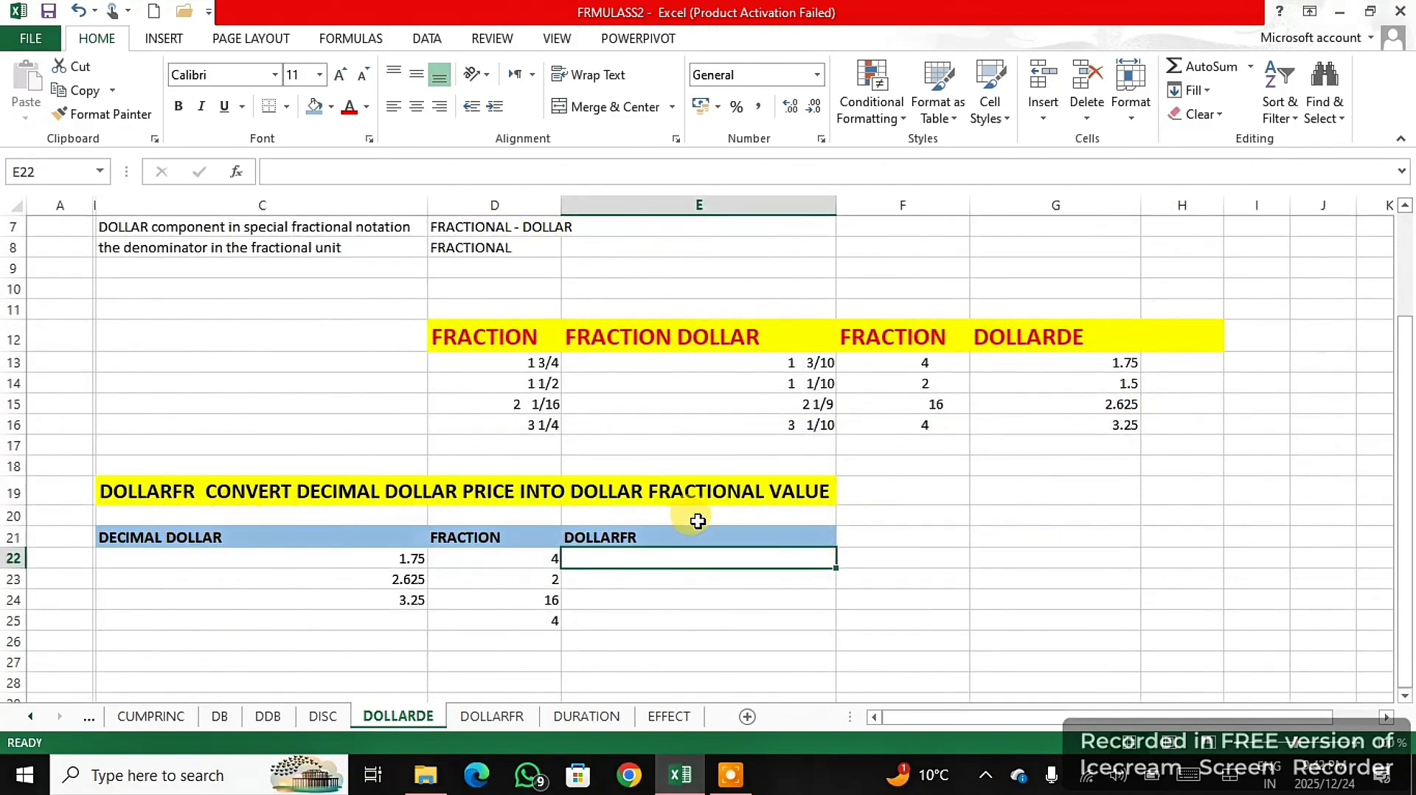
scroll(600, 542, "down", 1)
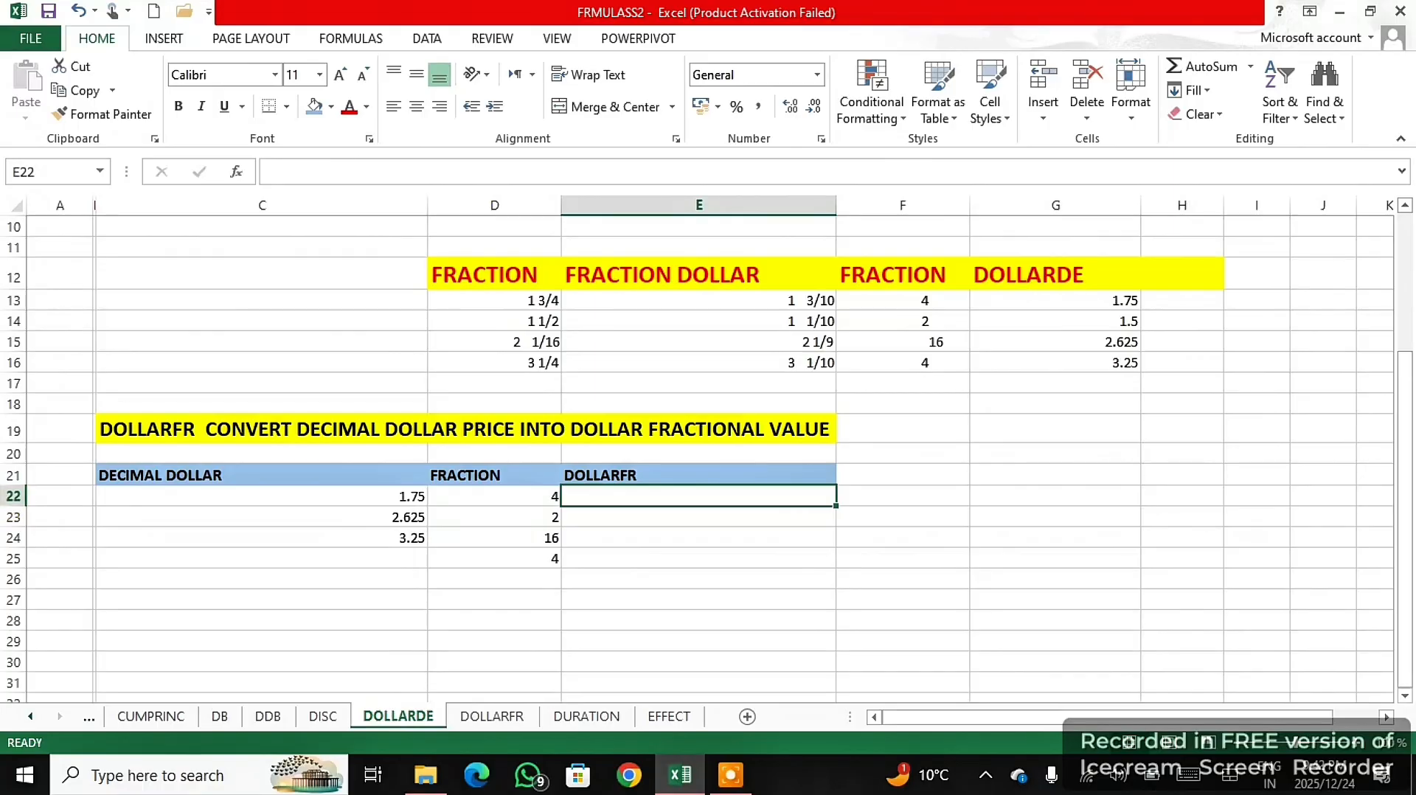
right_click(16, 496)
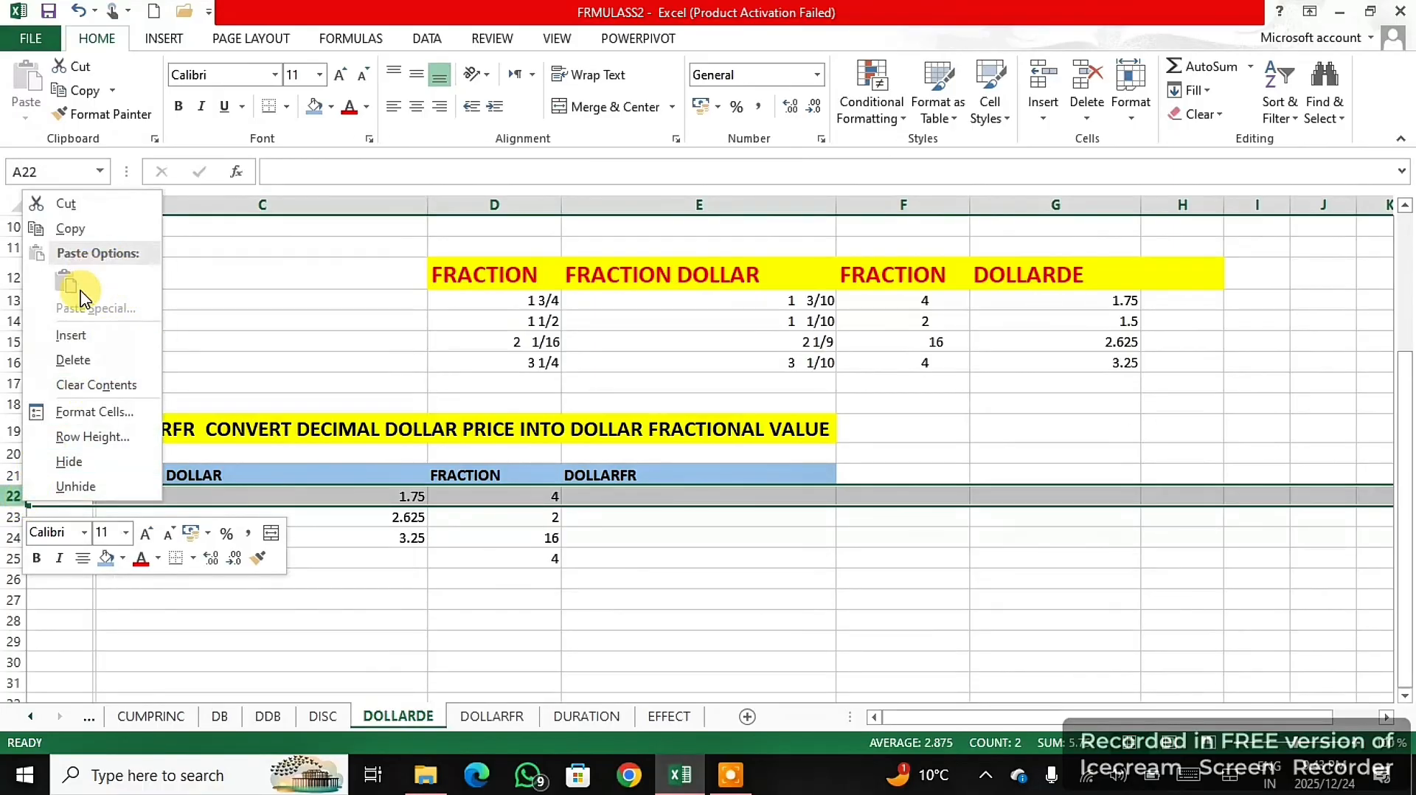
left_click(77, 333)
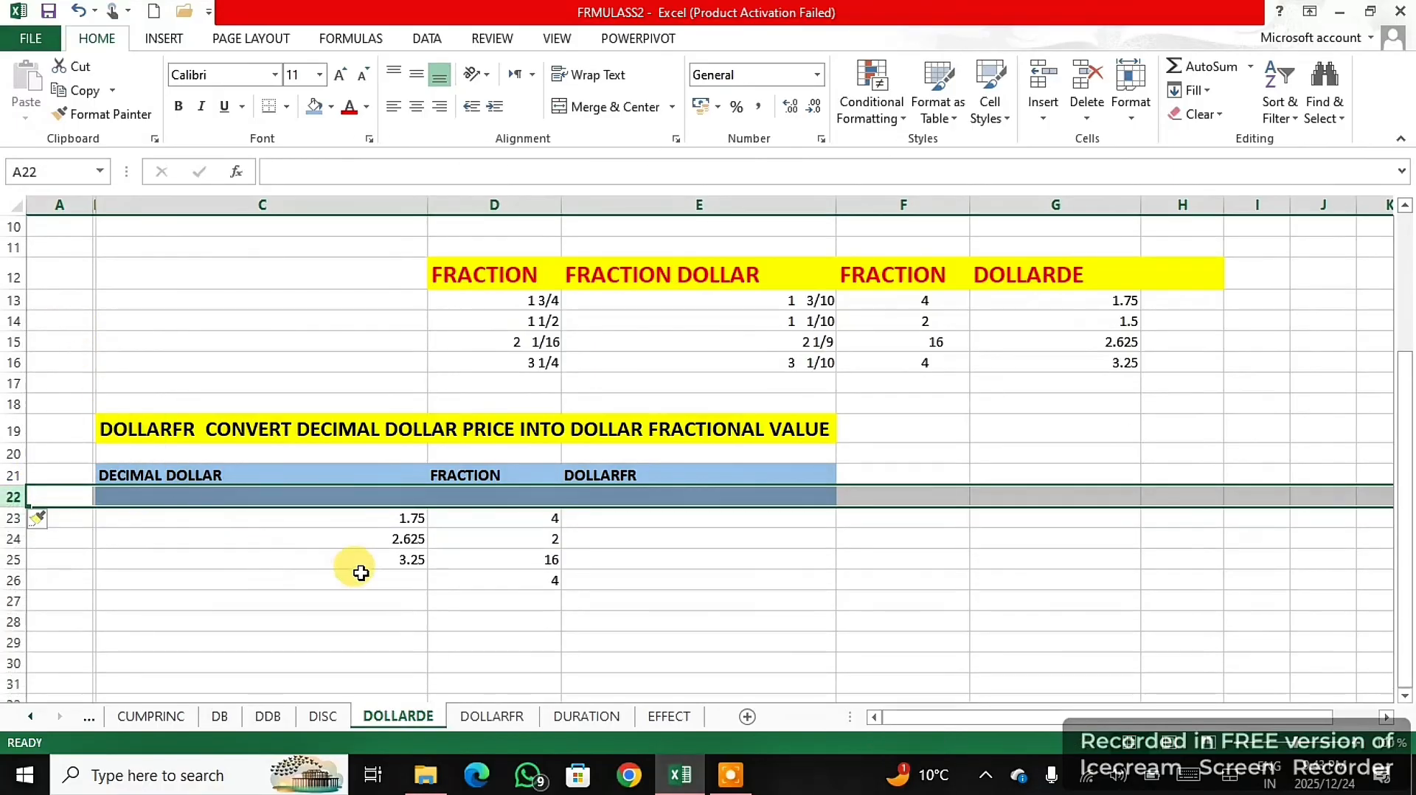
- Insert a row at row 24, above the 2.625 entry, and enter 1.5 as the decimal dollar in C24
left_click(373, 540)
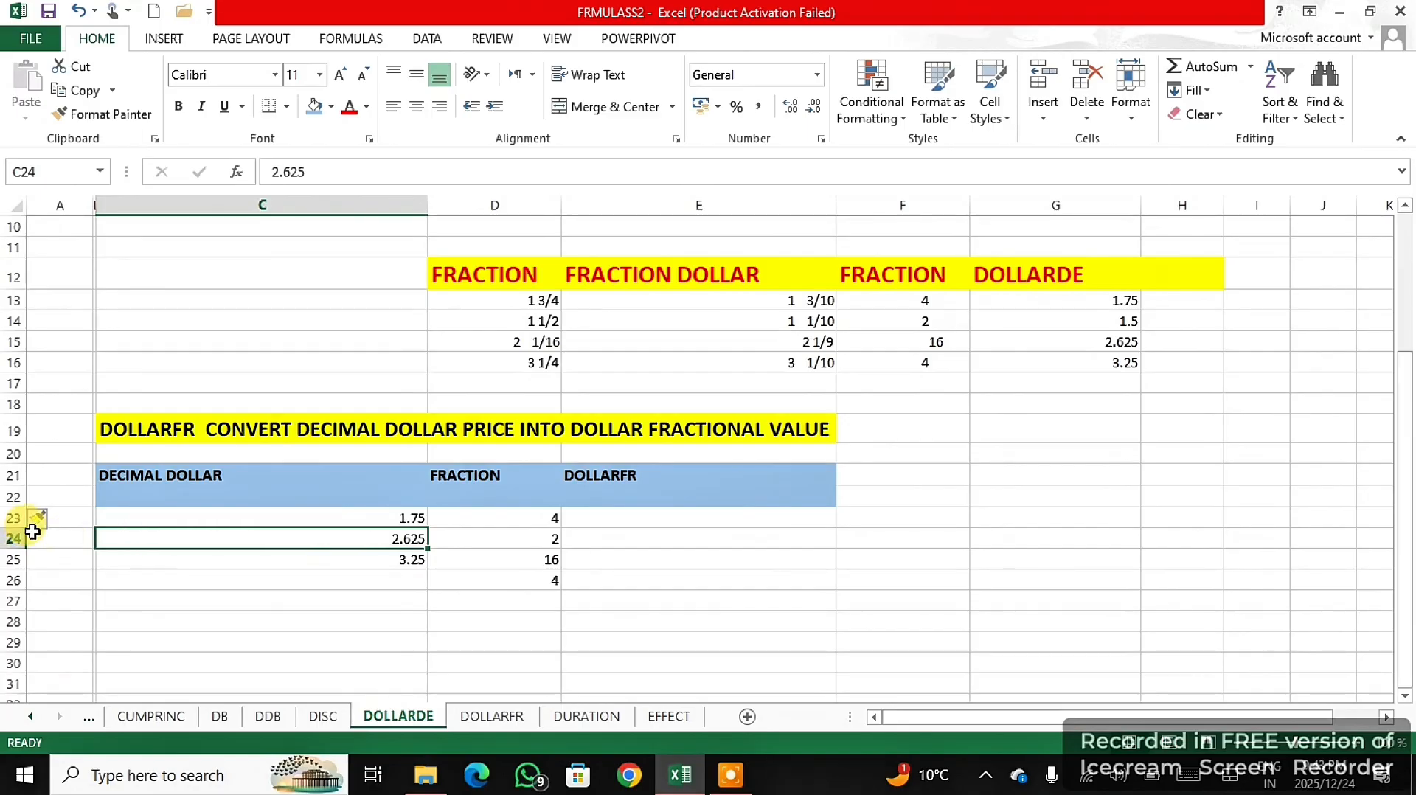
left_click(16, 539)
right_click(16, 539)
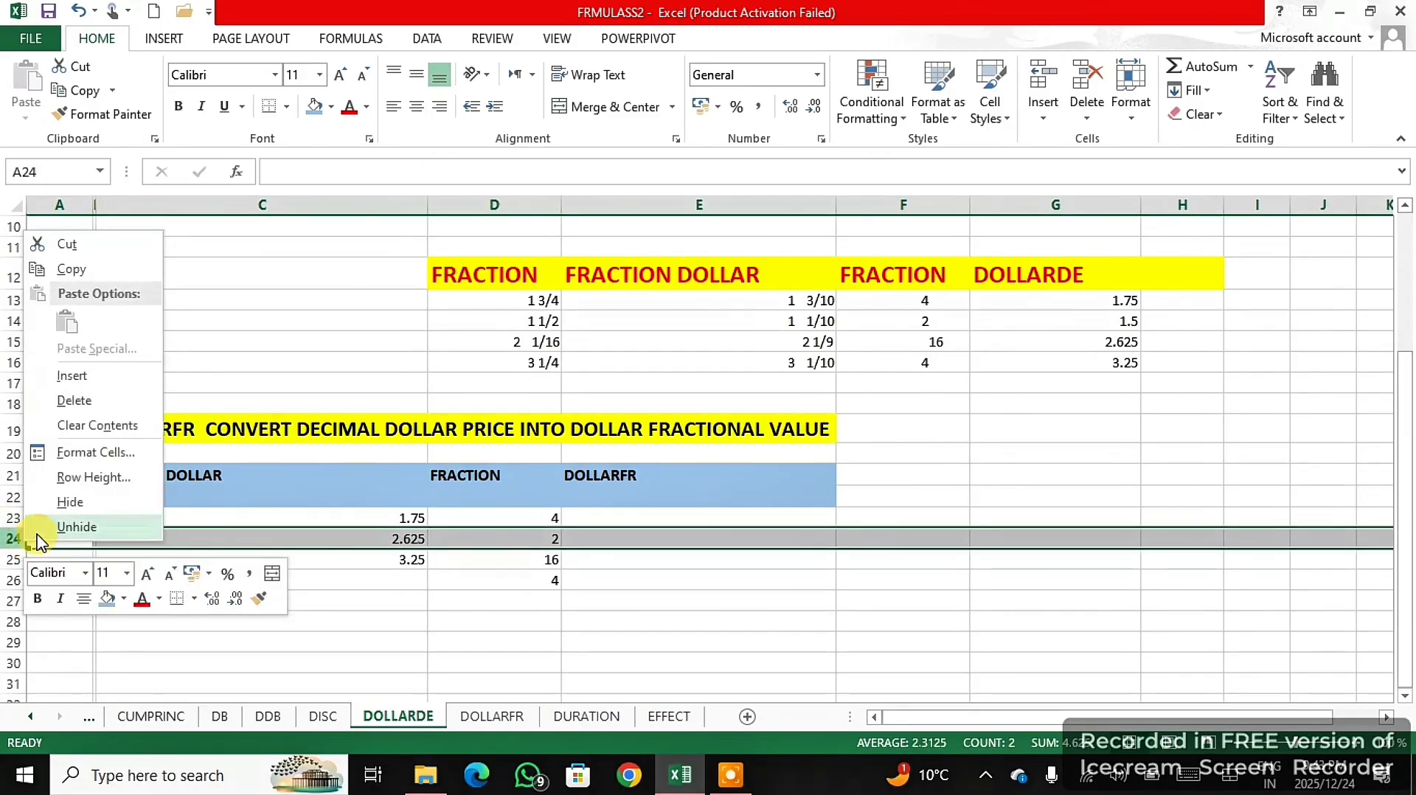
left_click(72, 374)
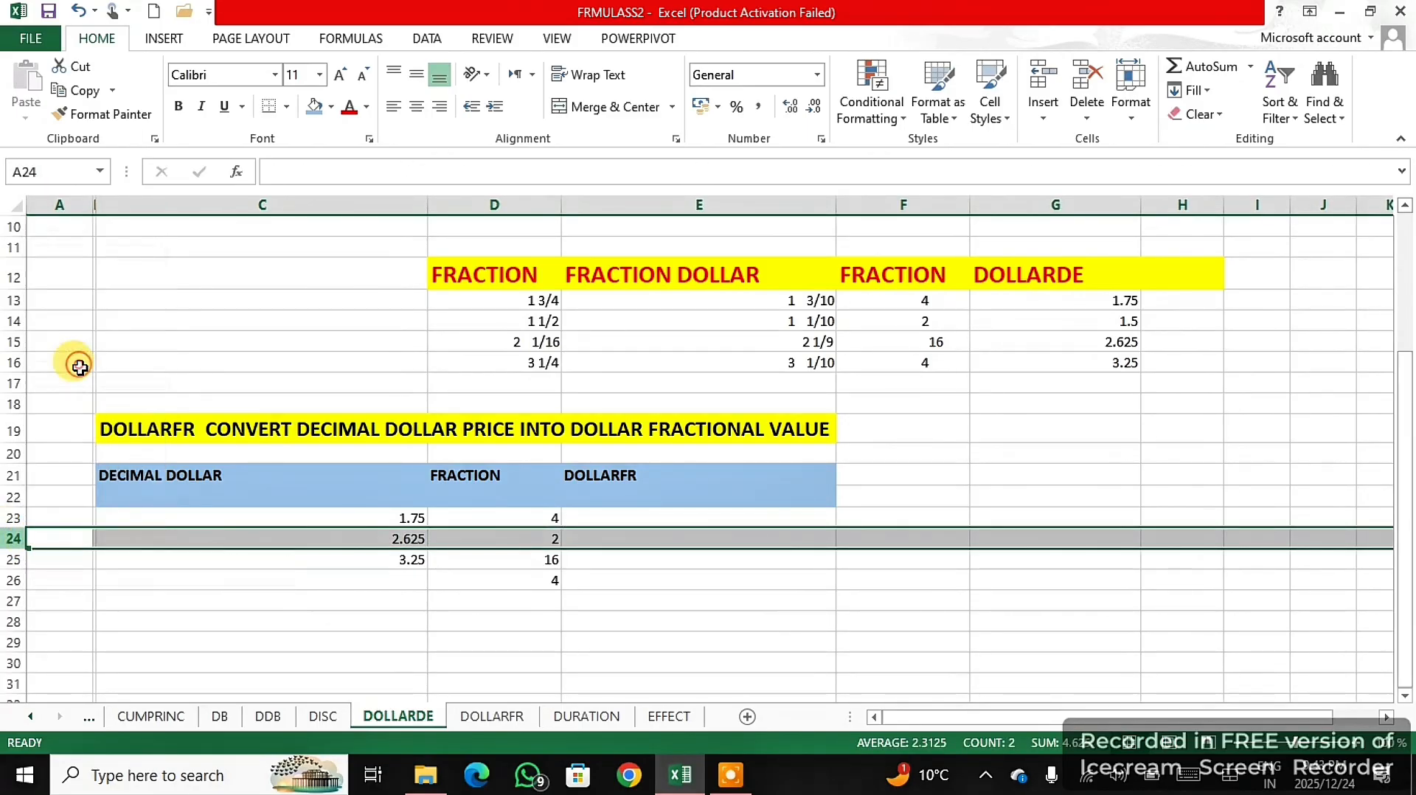
left_click(412, 542)
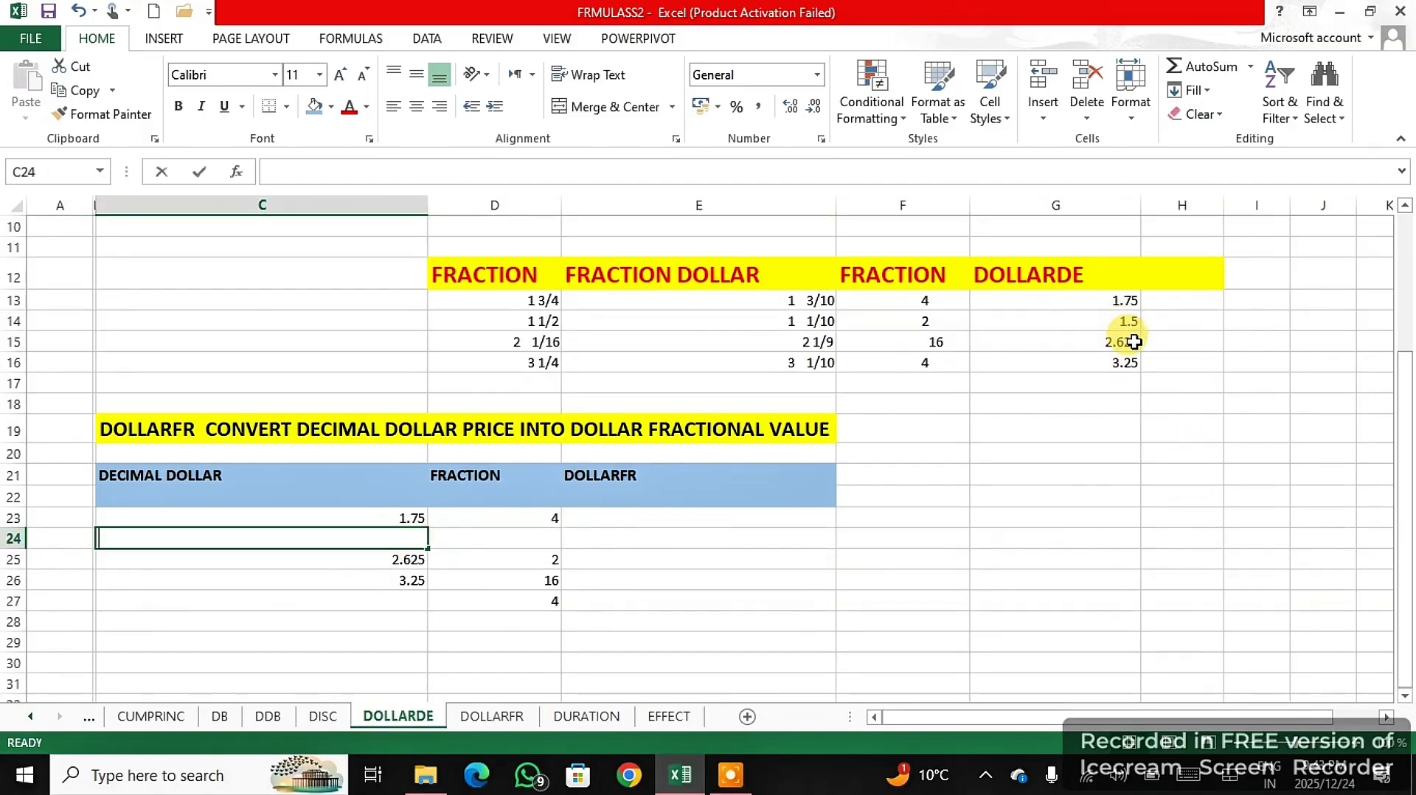
type("1.5")
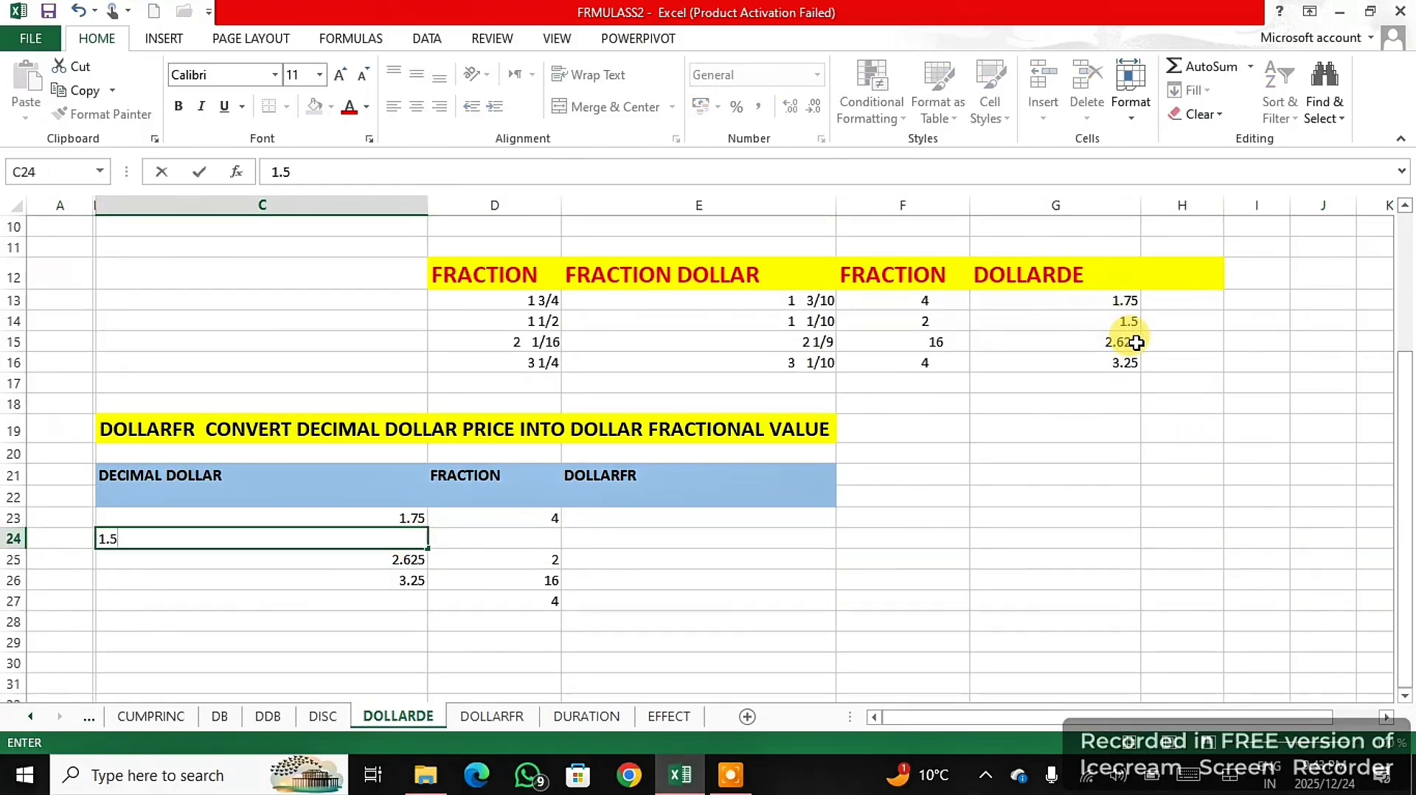
left_click(981, 580)
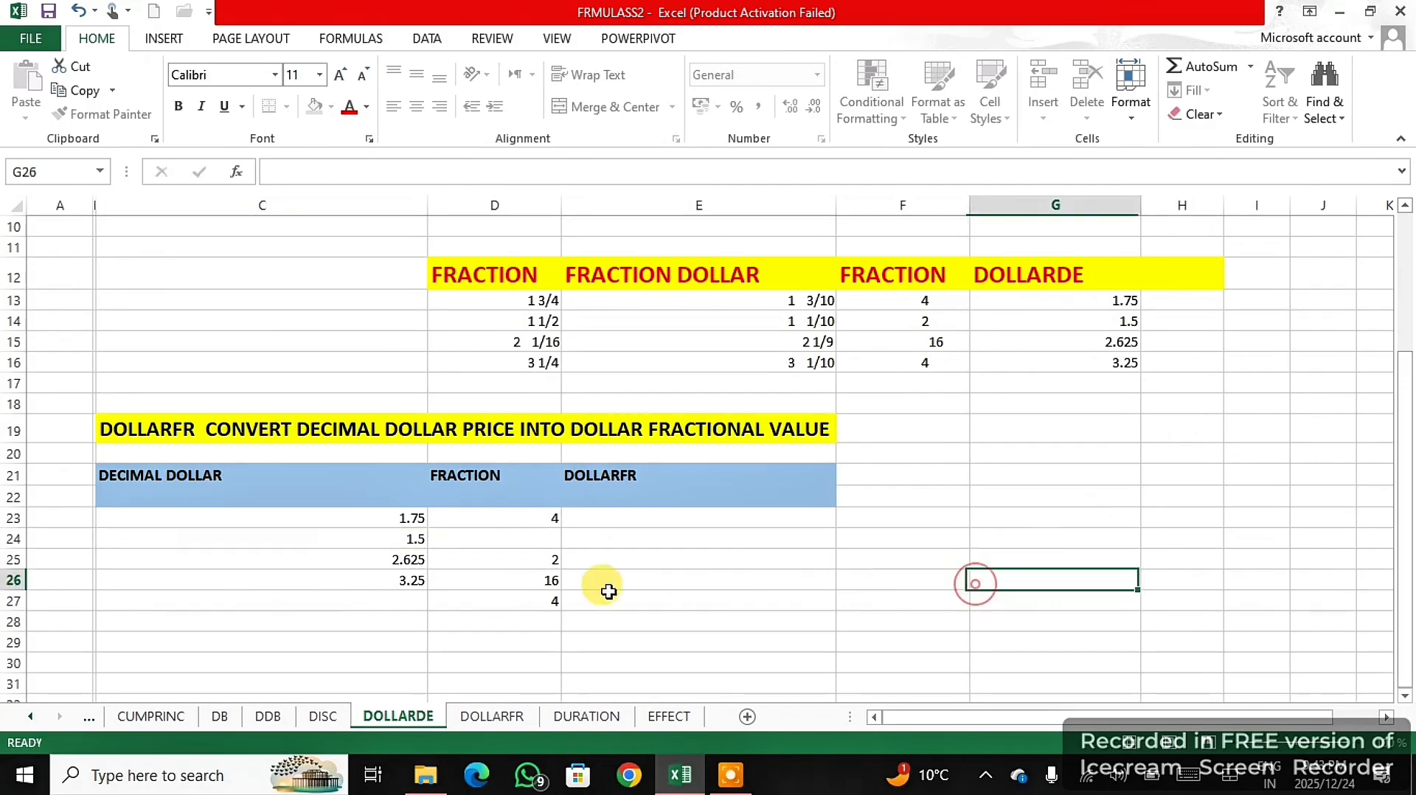
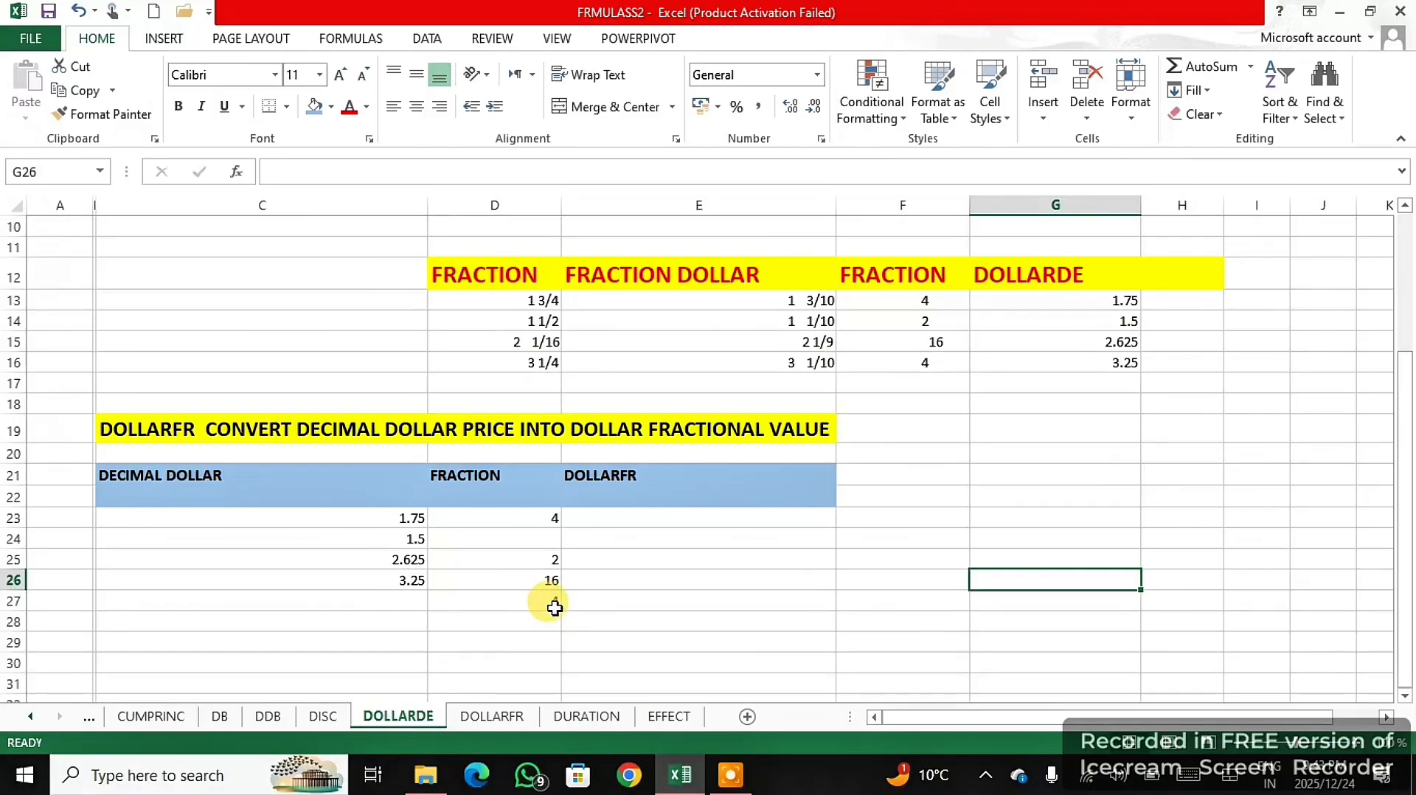
- Enter the fractions 2, 16 and 4 in D24:D26 of the DOLLARFR table and clear the leftover value in D27
left_click(550, 541)
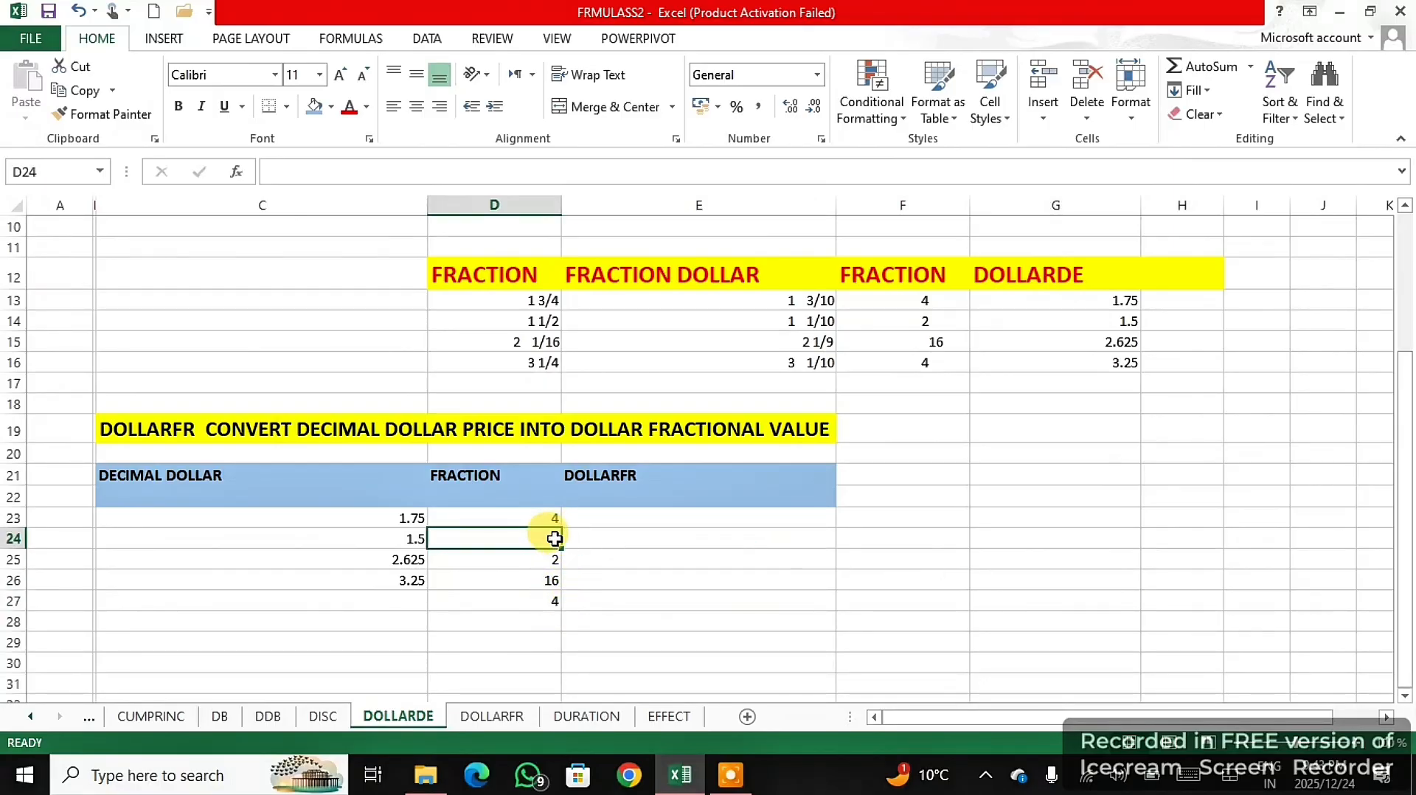
type("2")
left_click(552, 560)
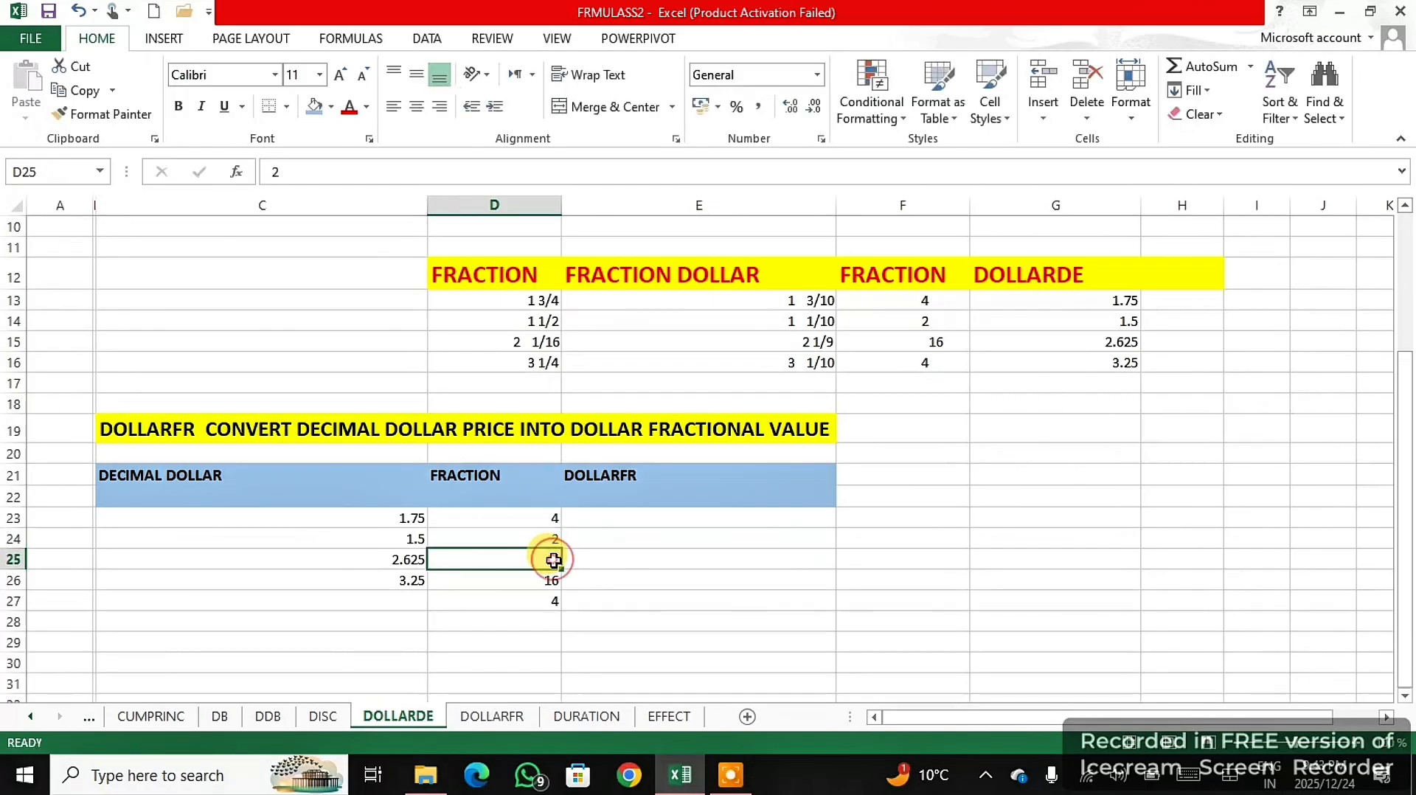
type("16")
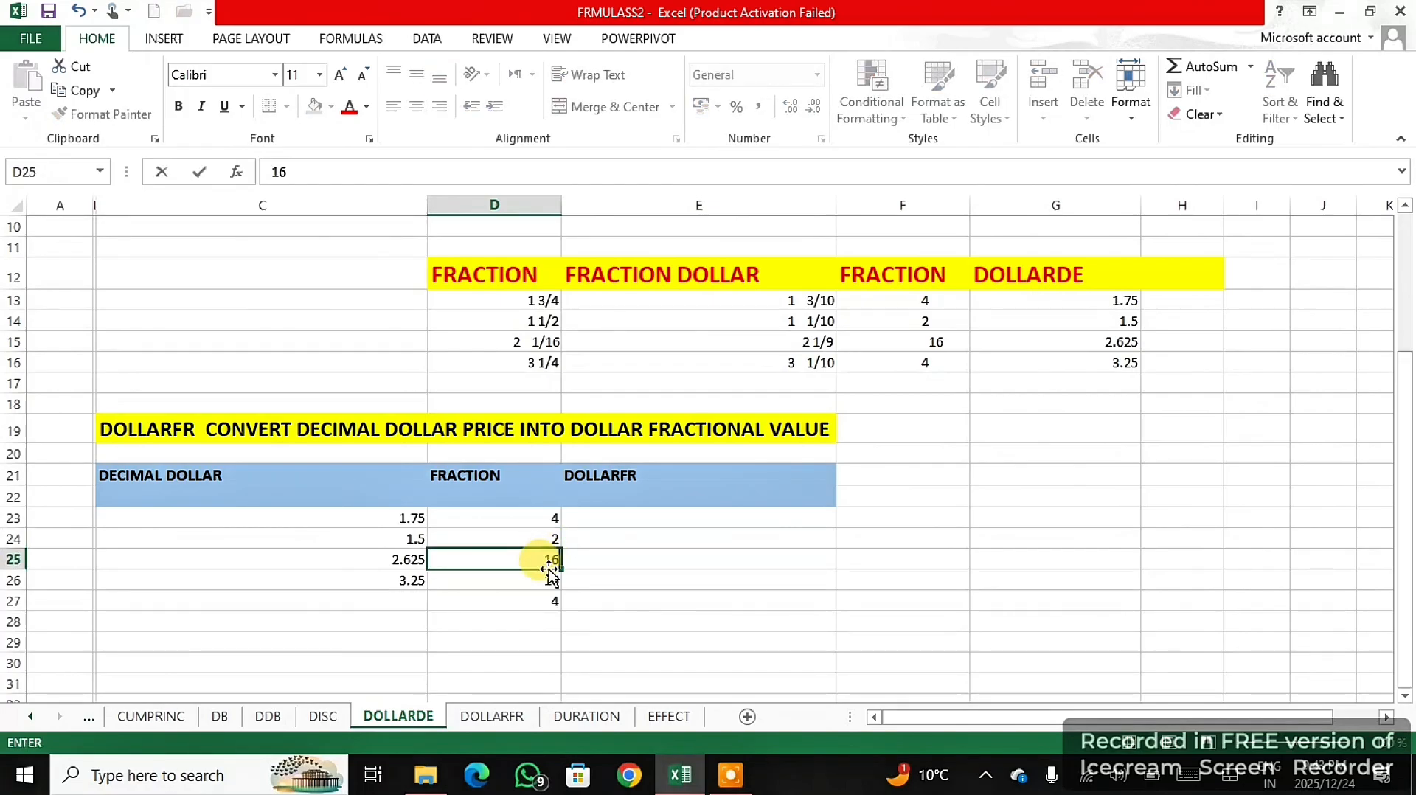
left_click(551, 578)
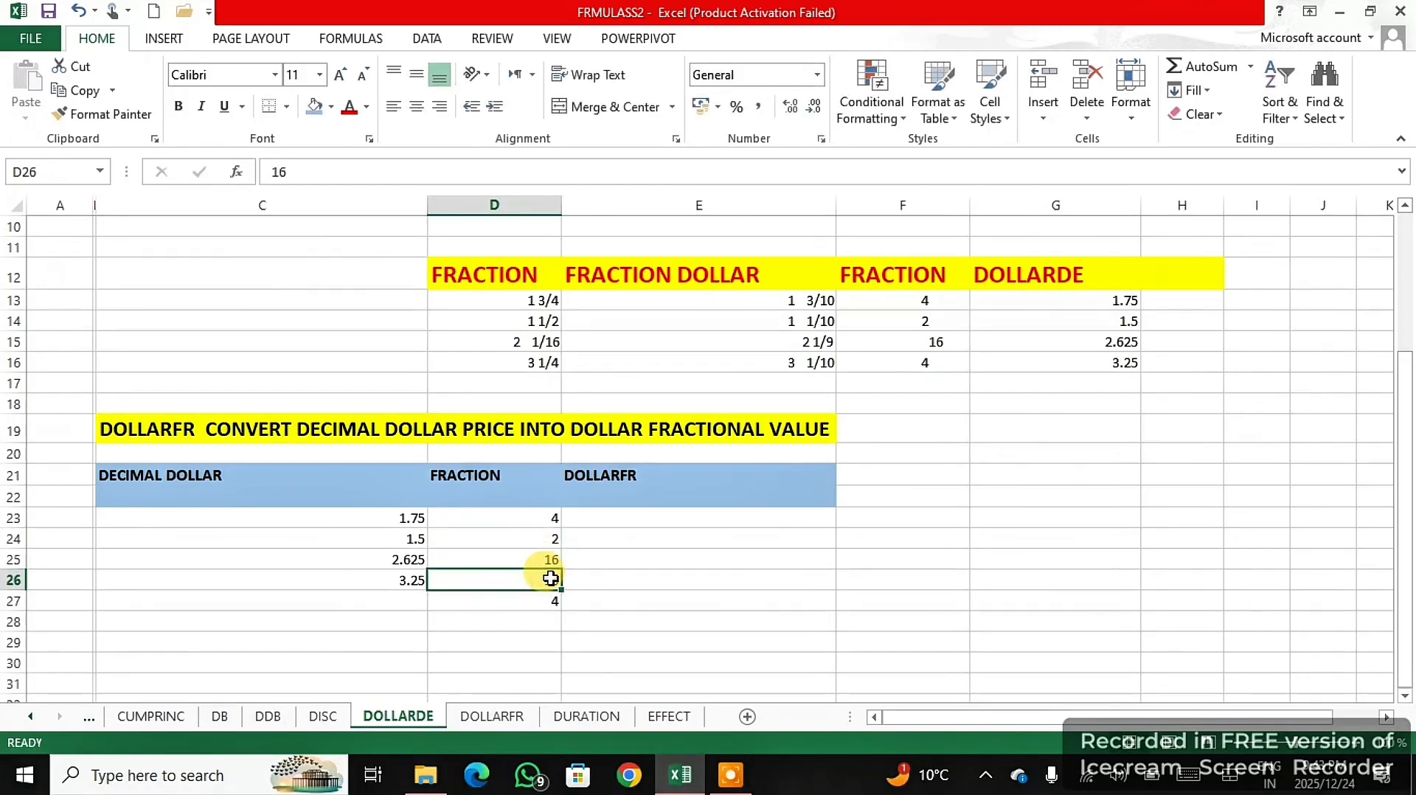
type("4")
left_click(547, 598)
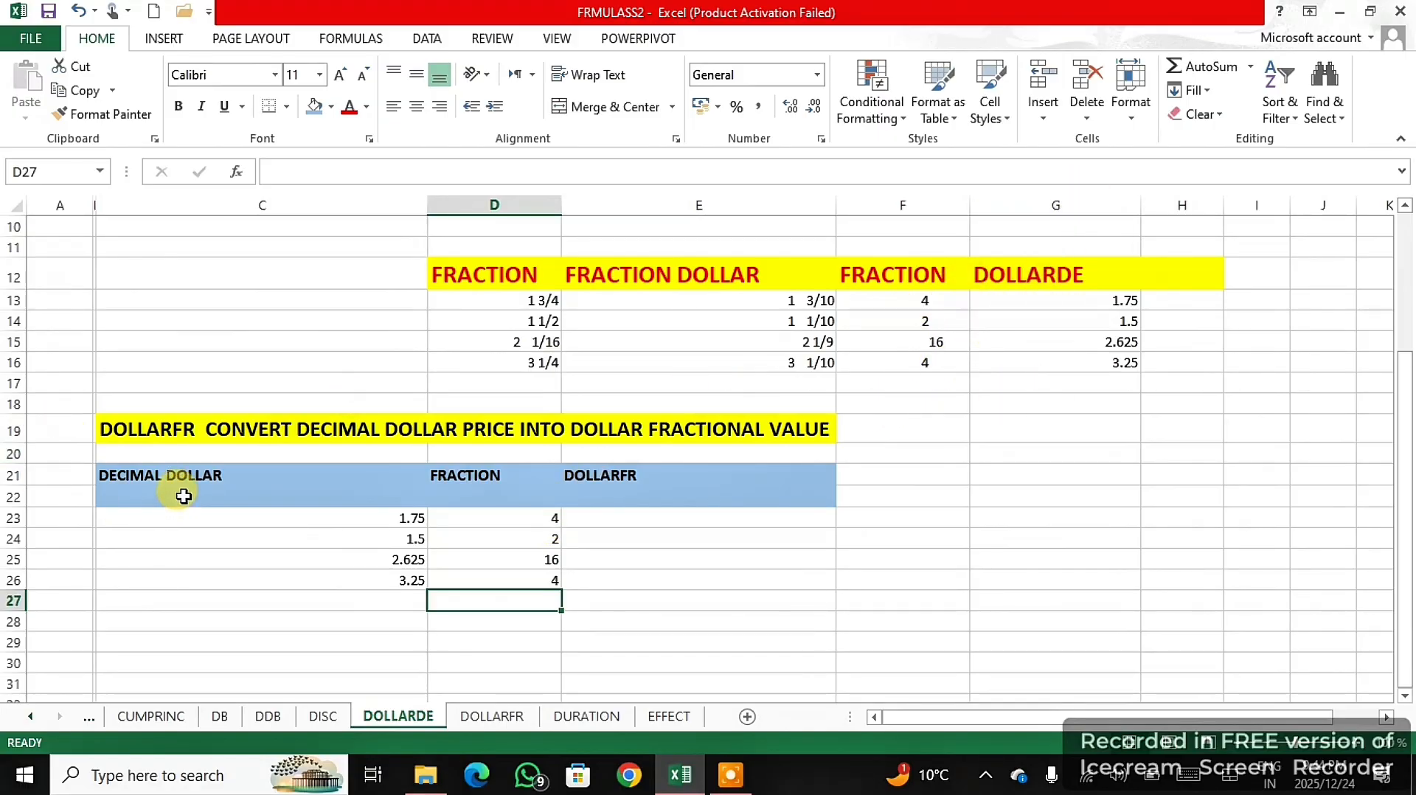
- Enter a DOLLARFR formula in E23 with decimal dollar C23 and fraction D23
left_click(654, 520)
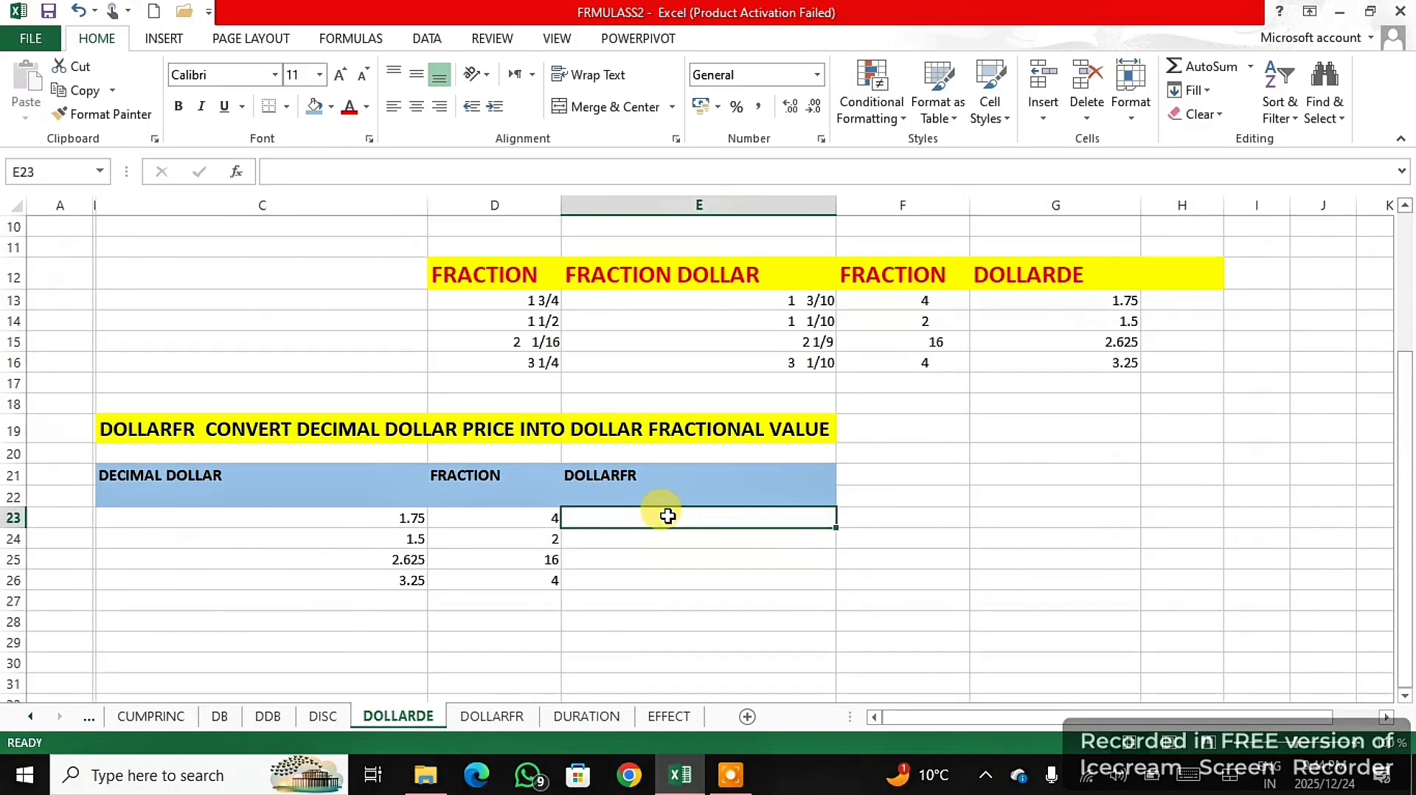
type("=")
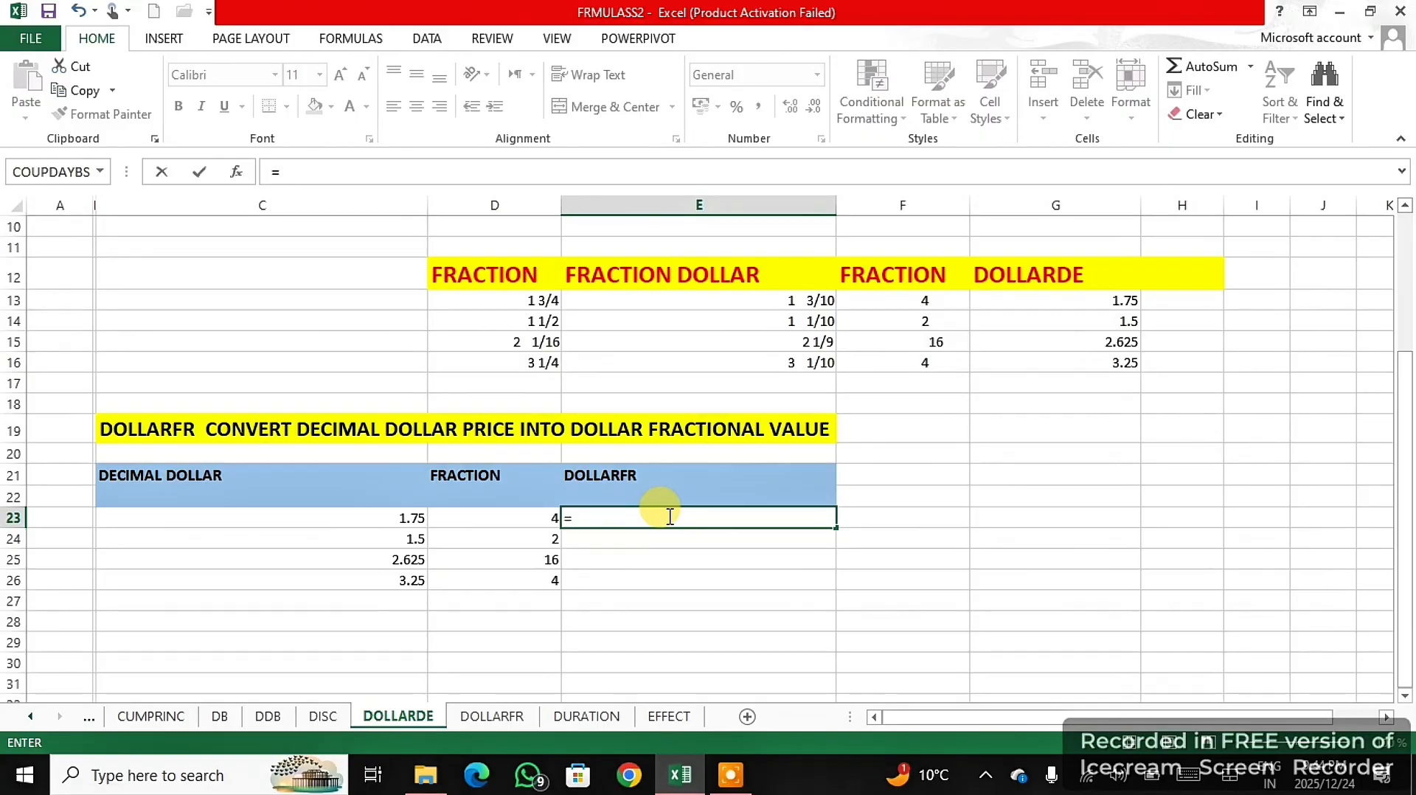
type("DO")
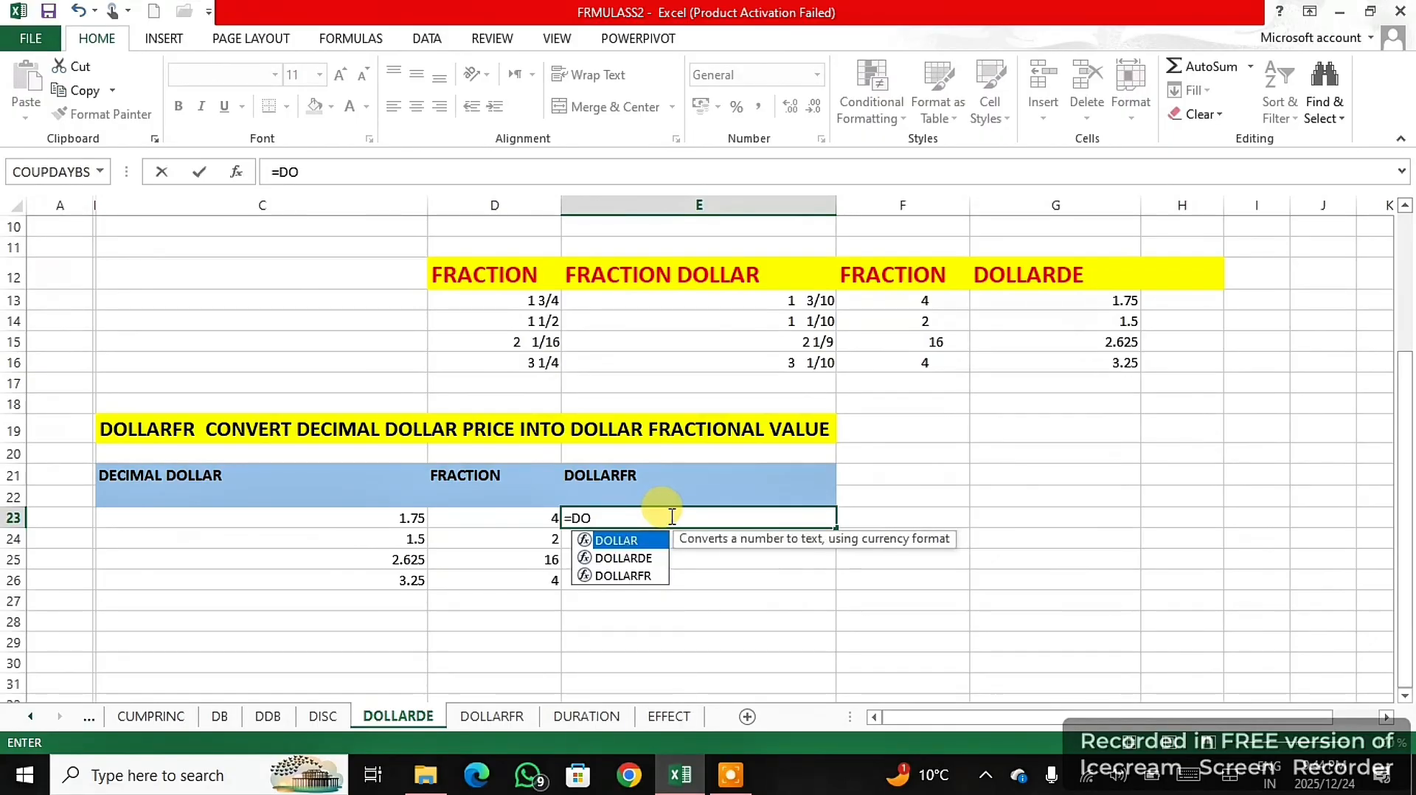
left_click(623, 575)
double_click(623, 575)
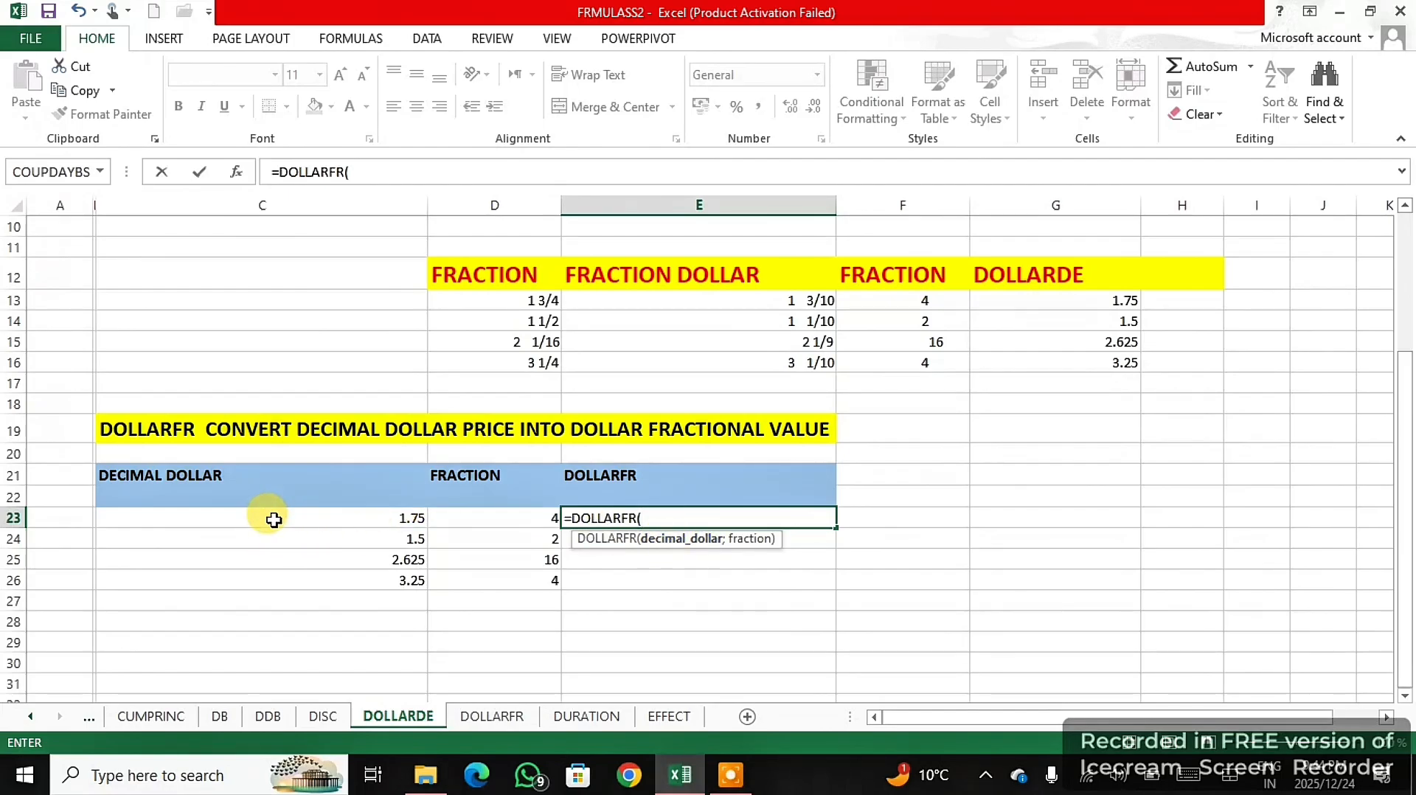
left_click(375, 520)
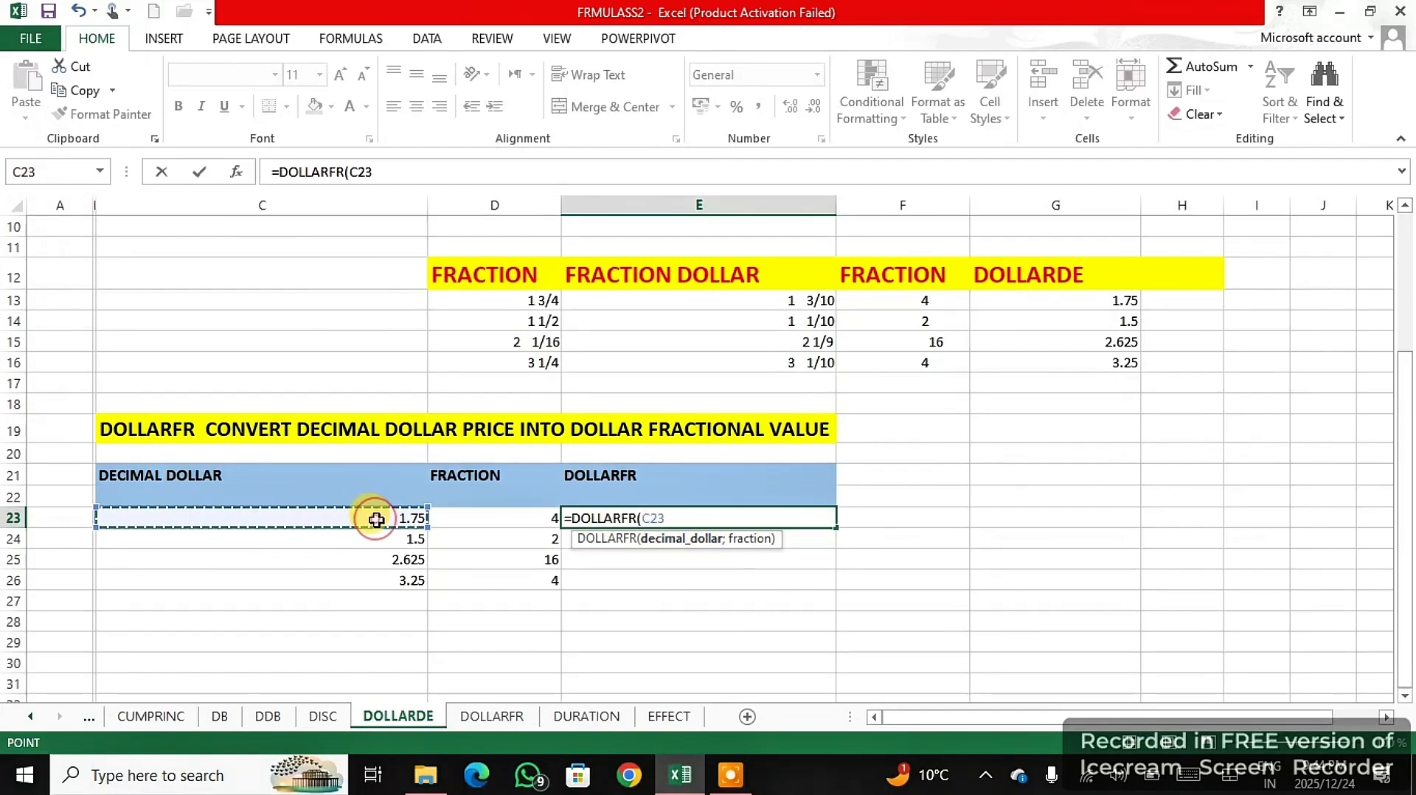
type(";")
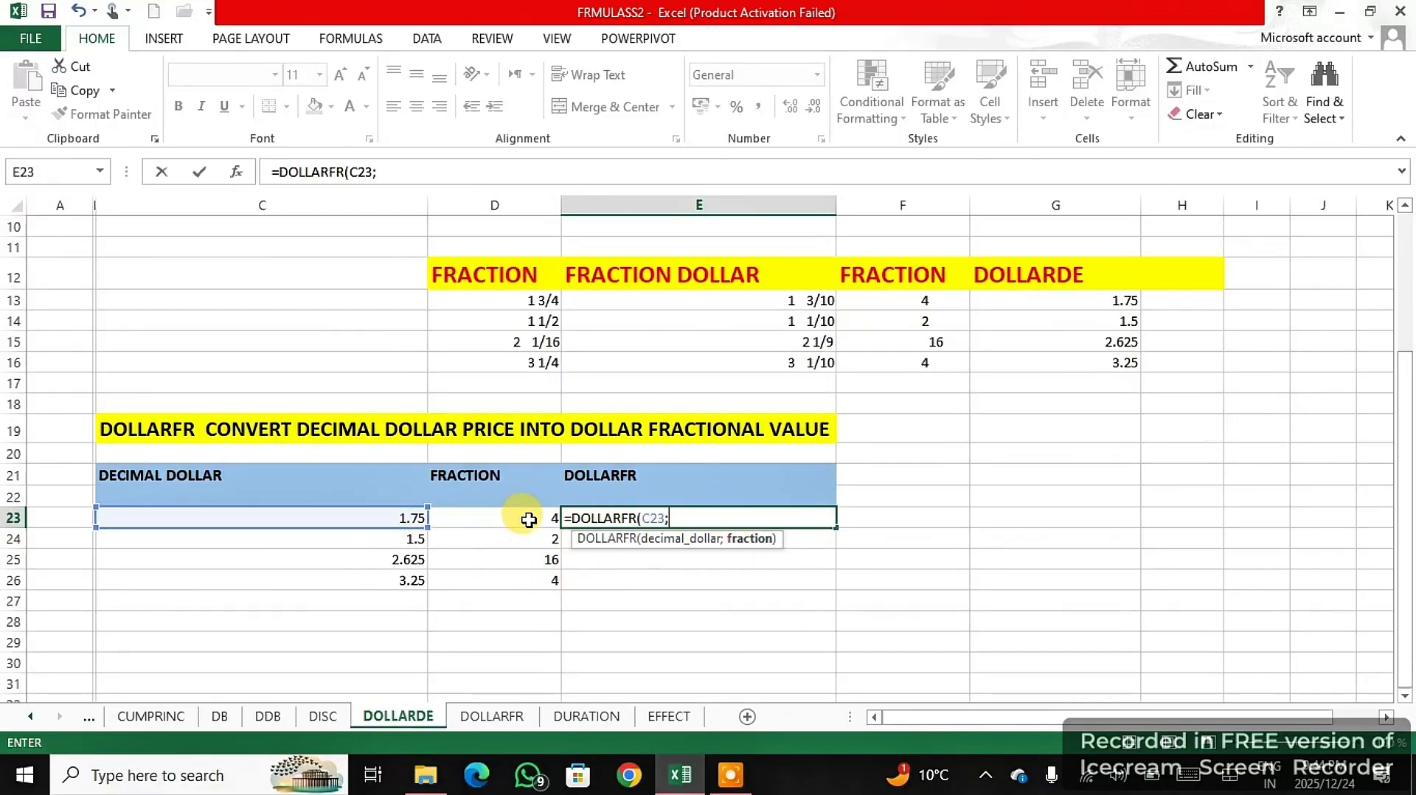
left_click(528, 520)
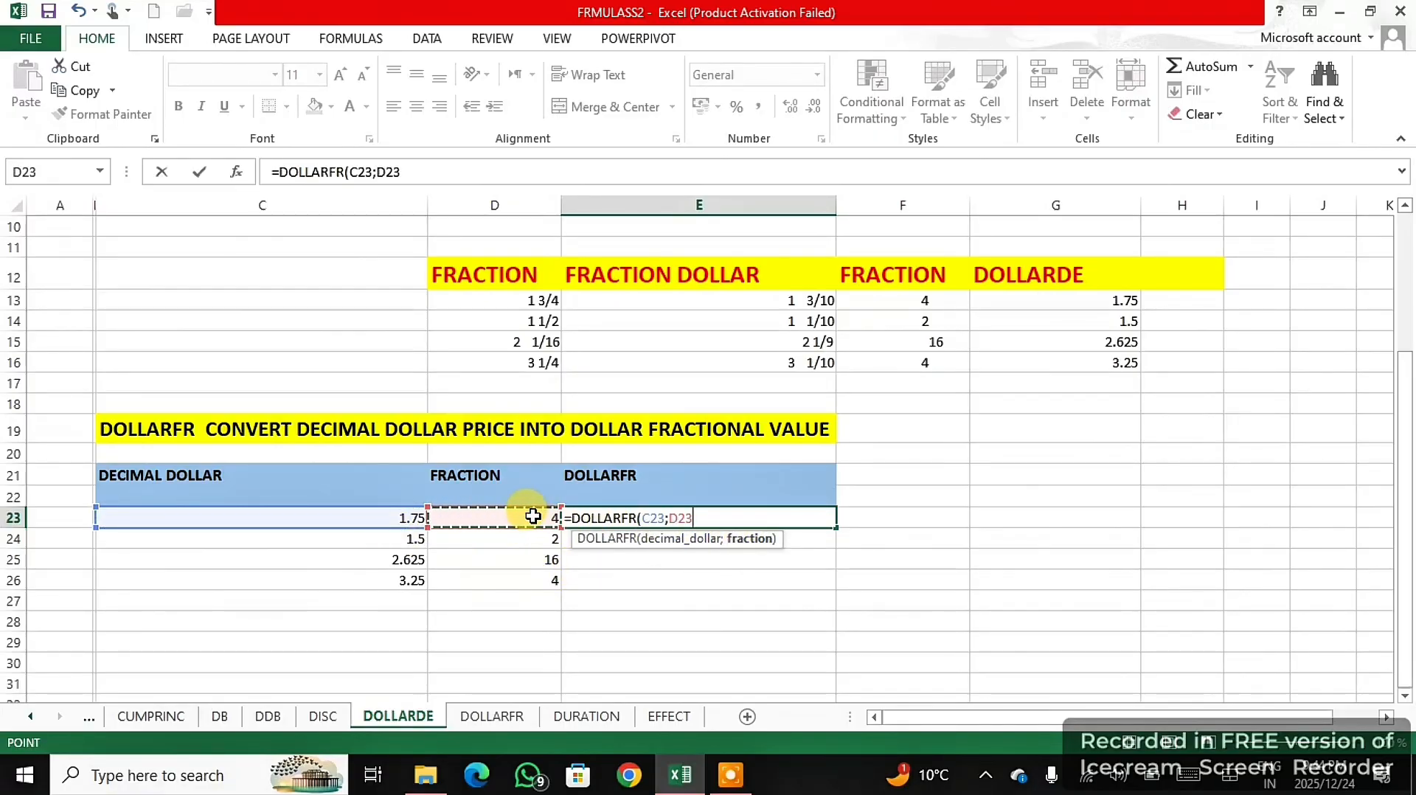
type(")")
key("Return")
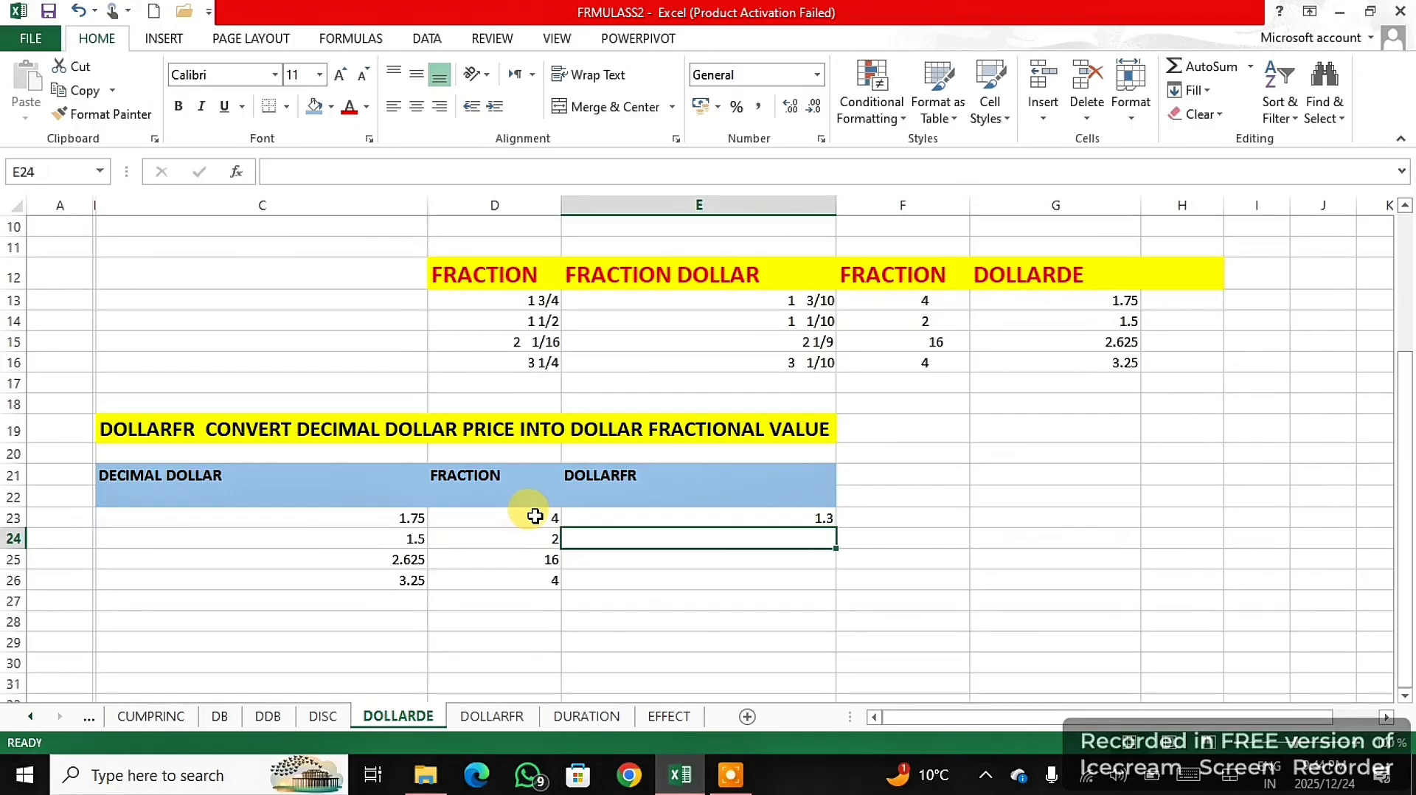
- Fill the DOLLARFR formula from E23 down to E26
left_click(804, 519)
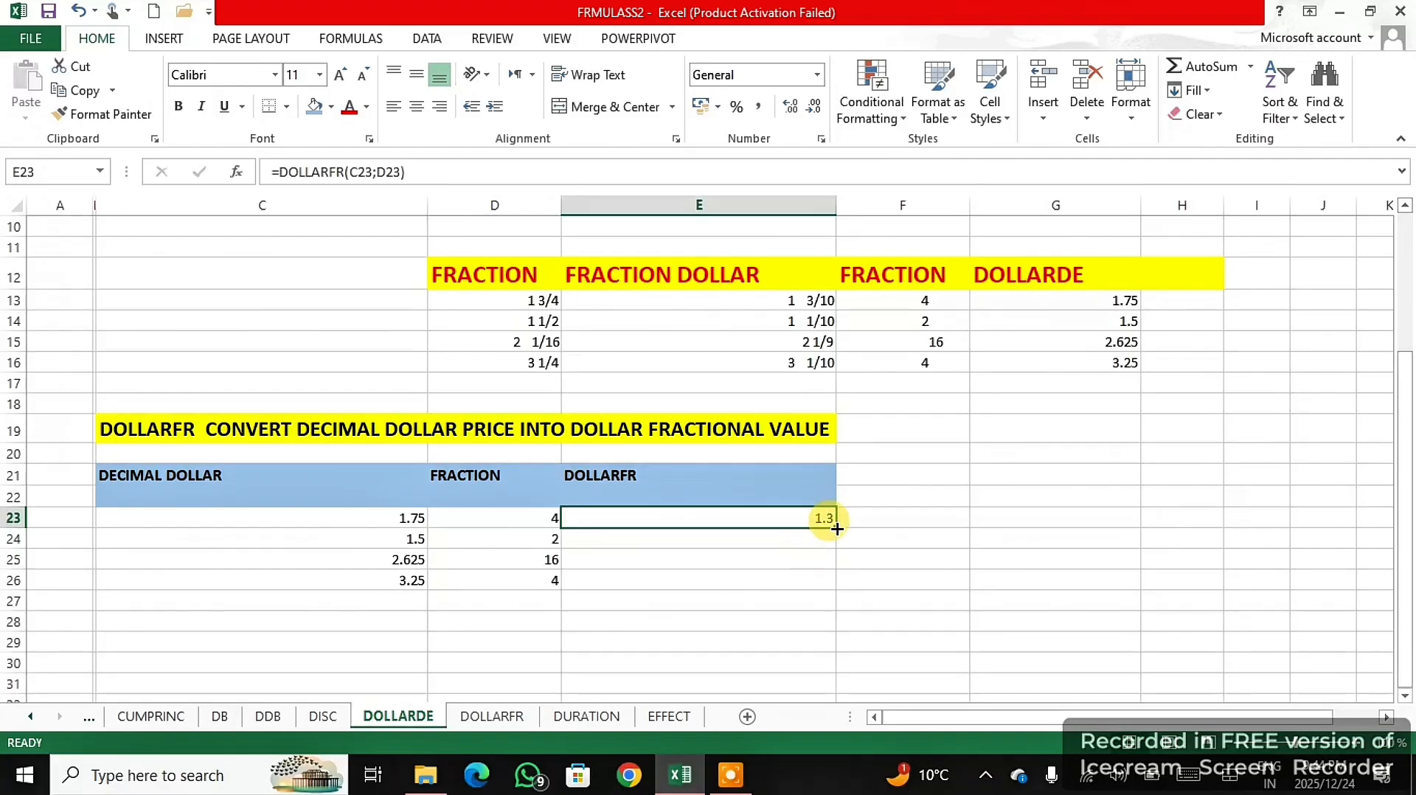
left_click_drag(837, 528, 830, 583)
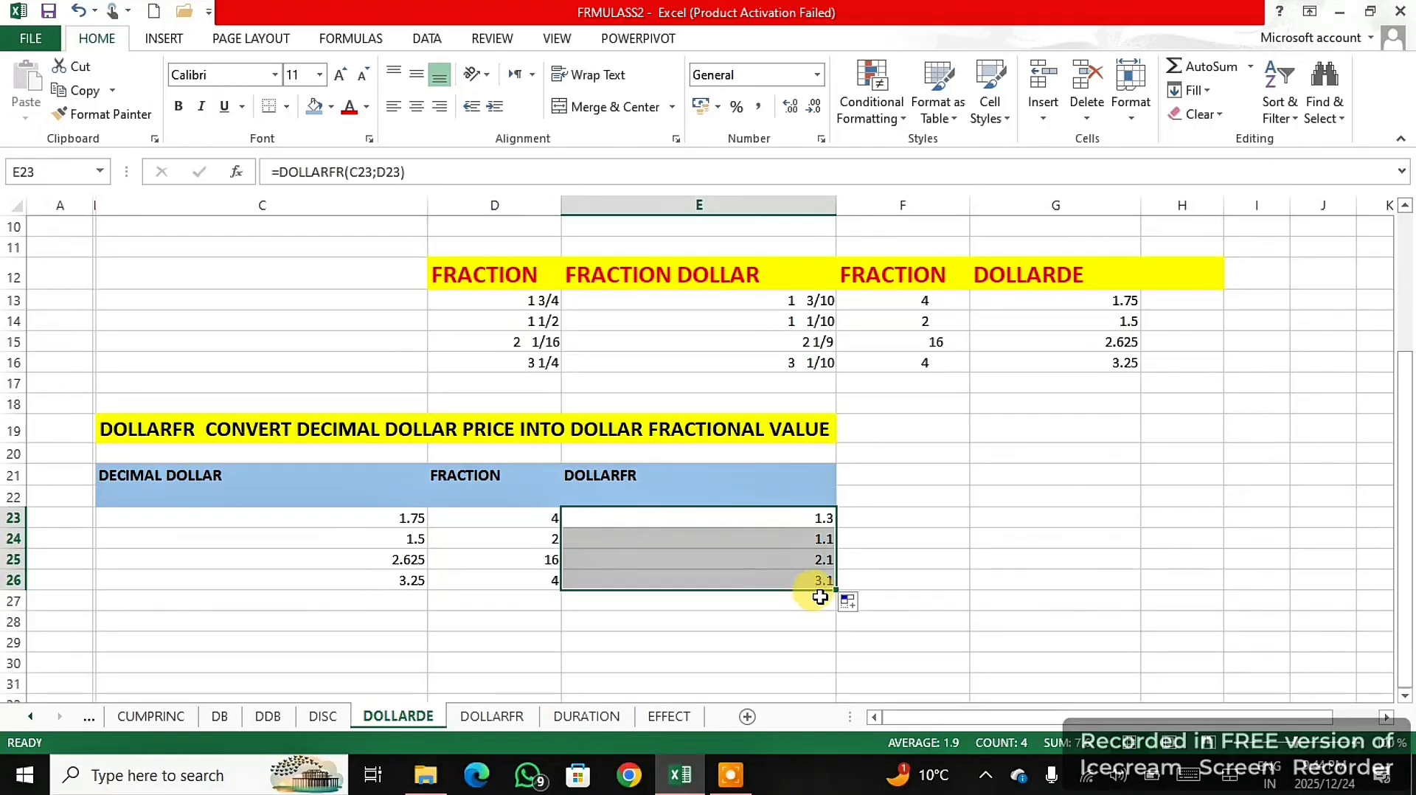
left_click(1053, 552)
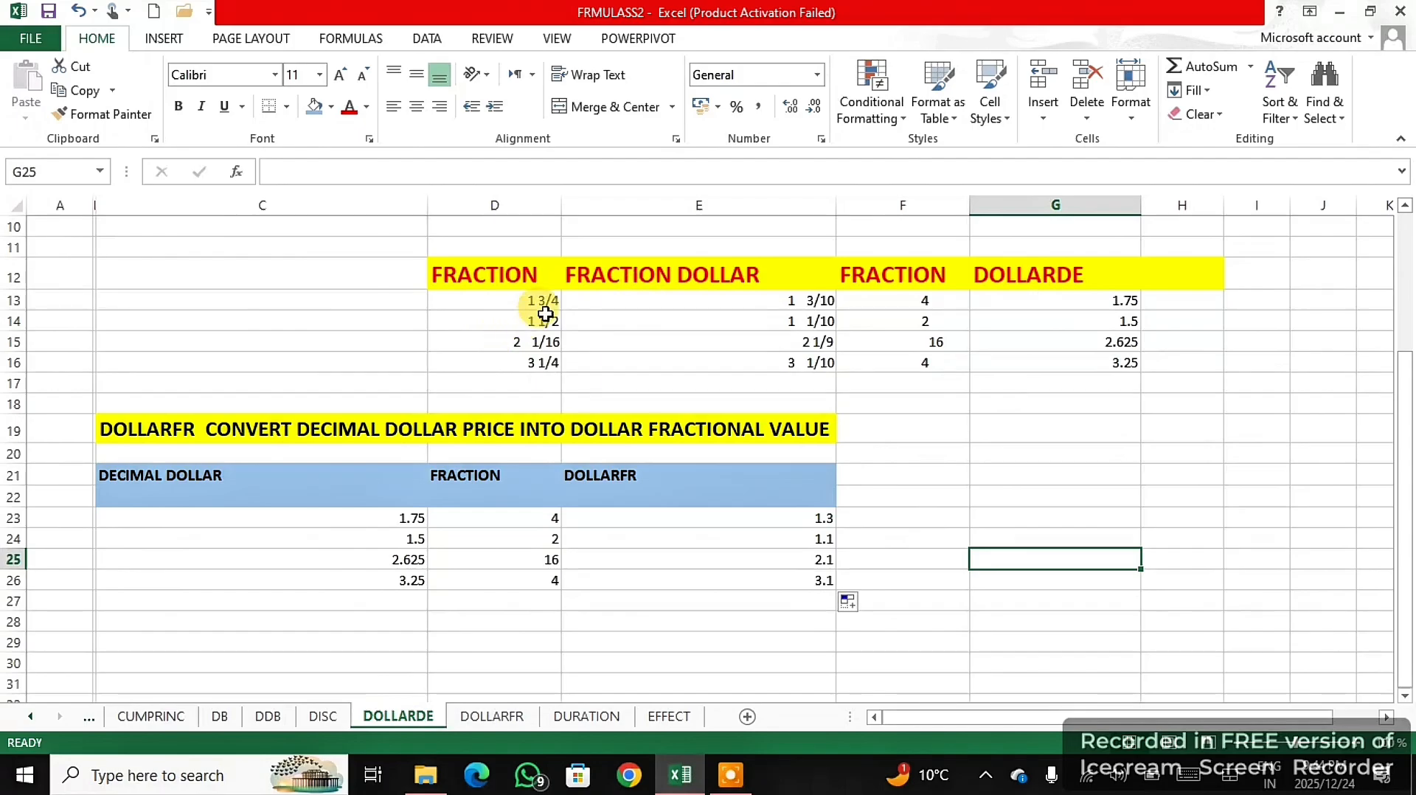
- Copy the fraction values in D13:D16 to H21:H24, beside the DOLLARFR table
left_click_drag(540, 293, 536, 349)
right_click(536, 354)
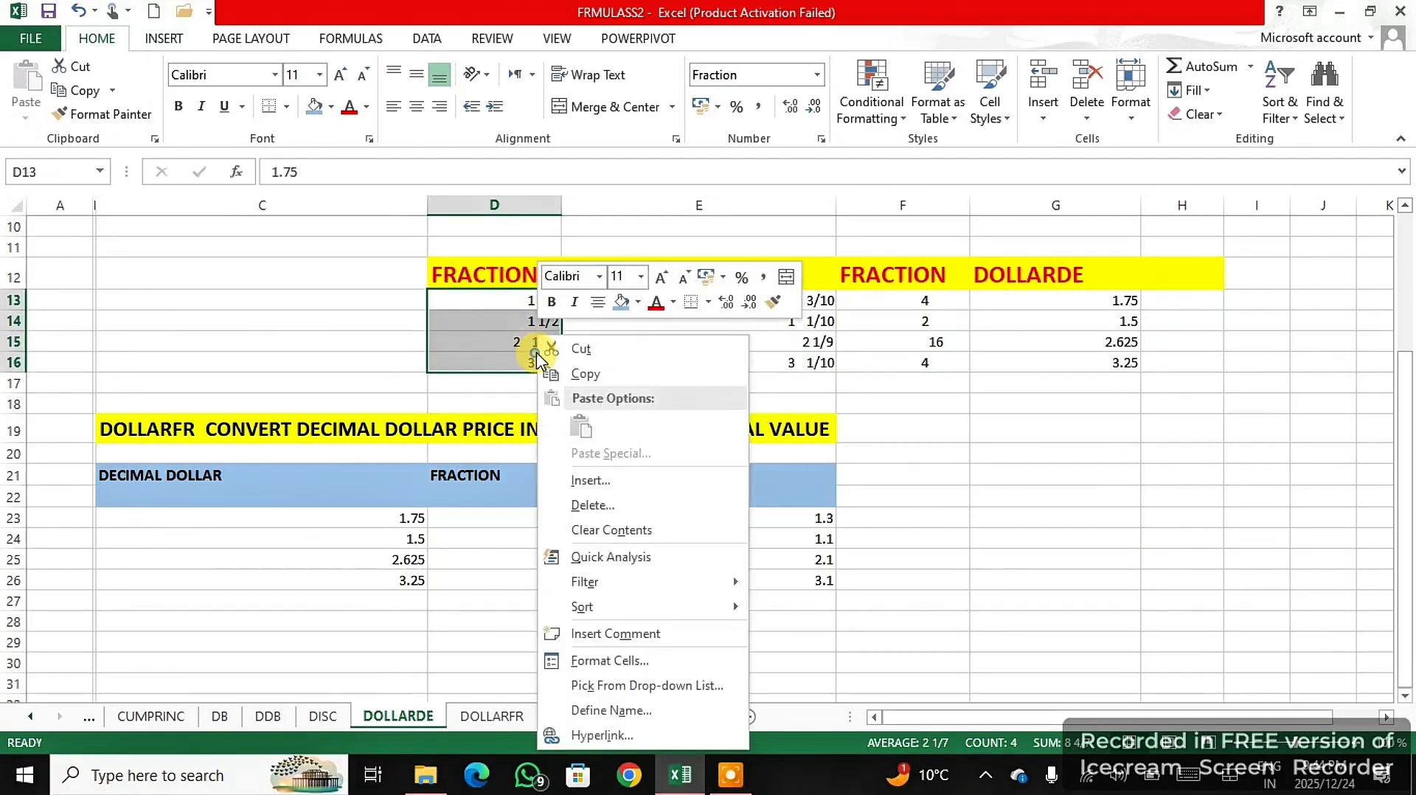
left_click(586, 370)
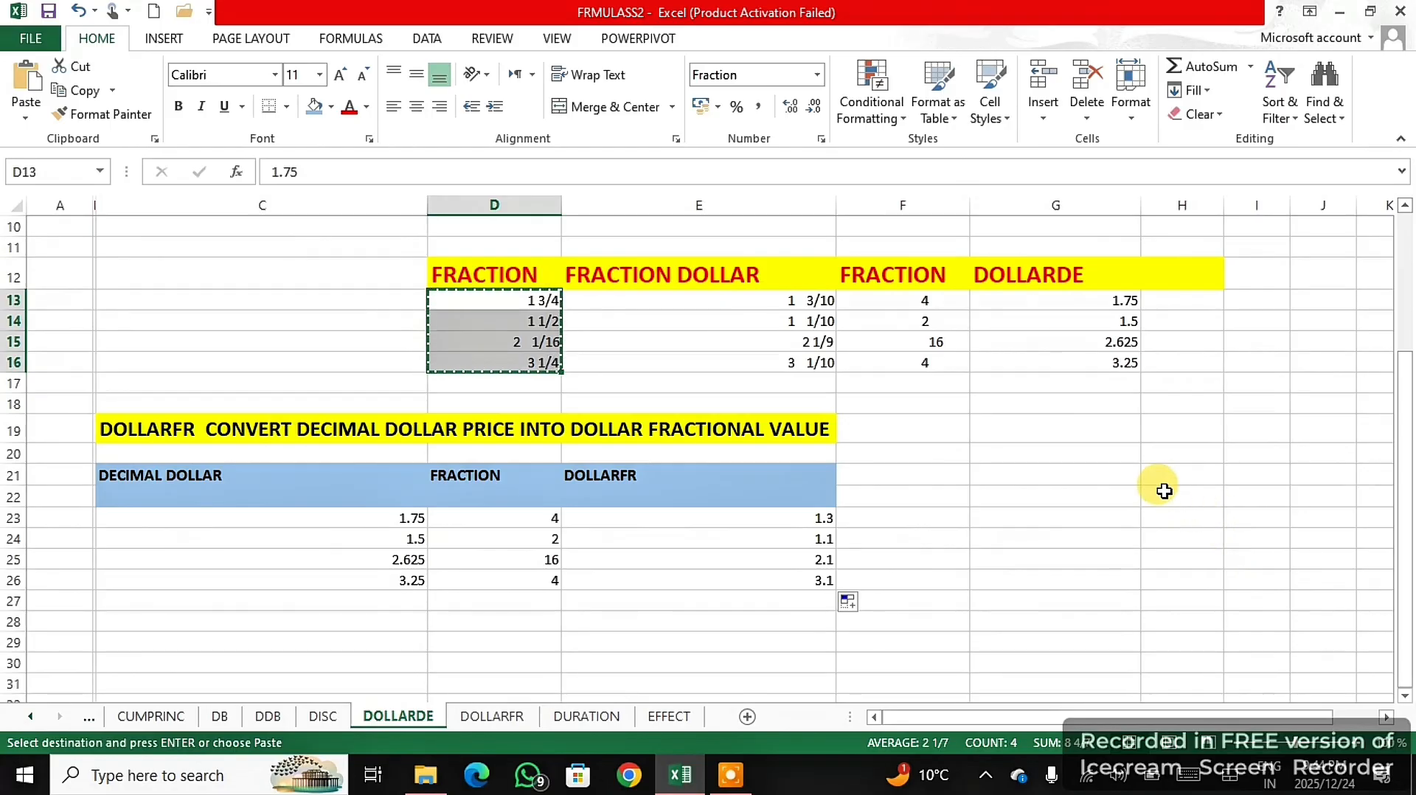
left_click_drag(1177, 474, 1180, 535)
right_click(1180, 535)
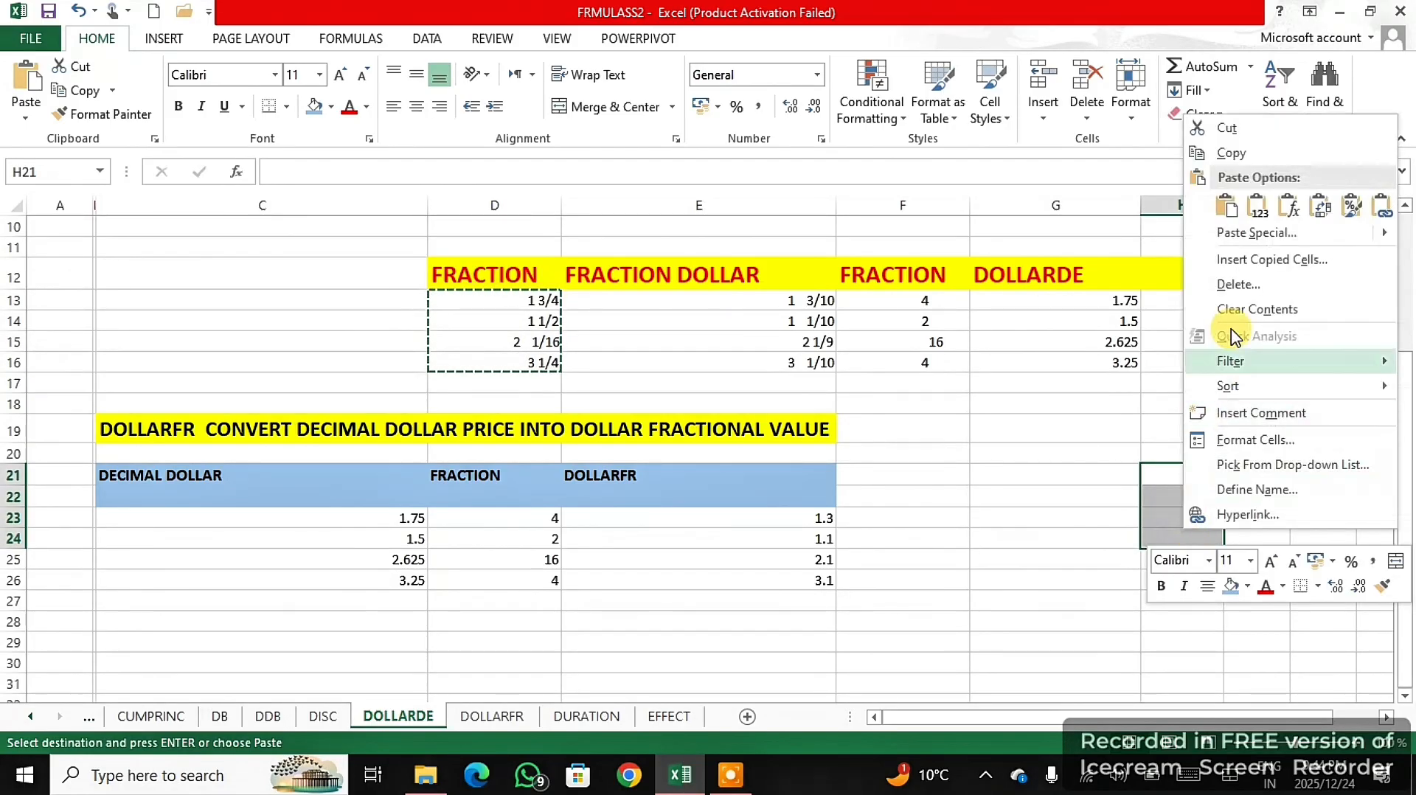
left_click(1227, 206)
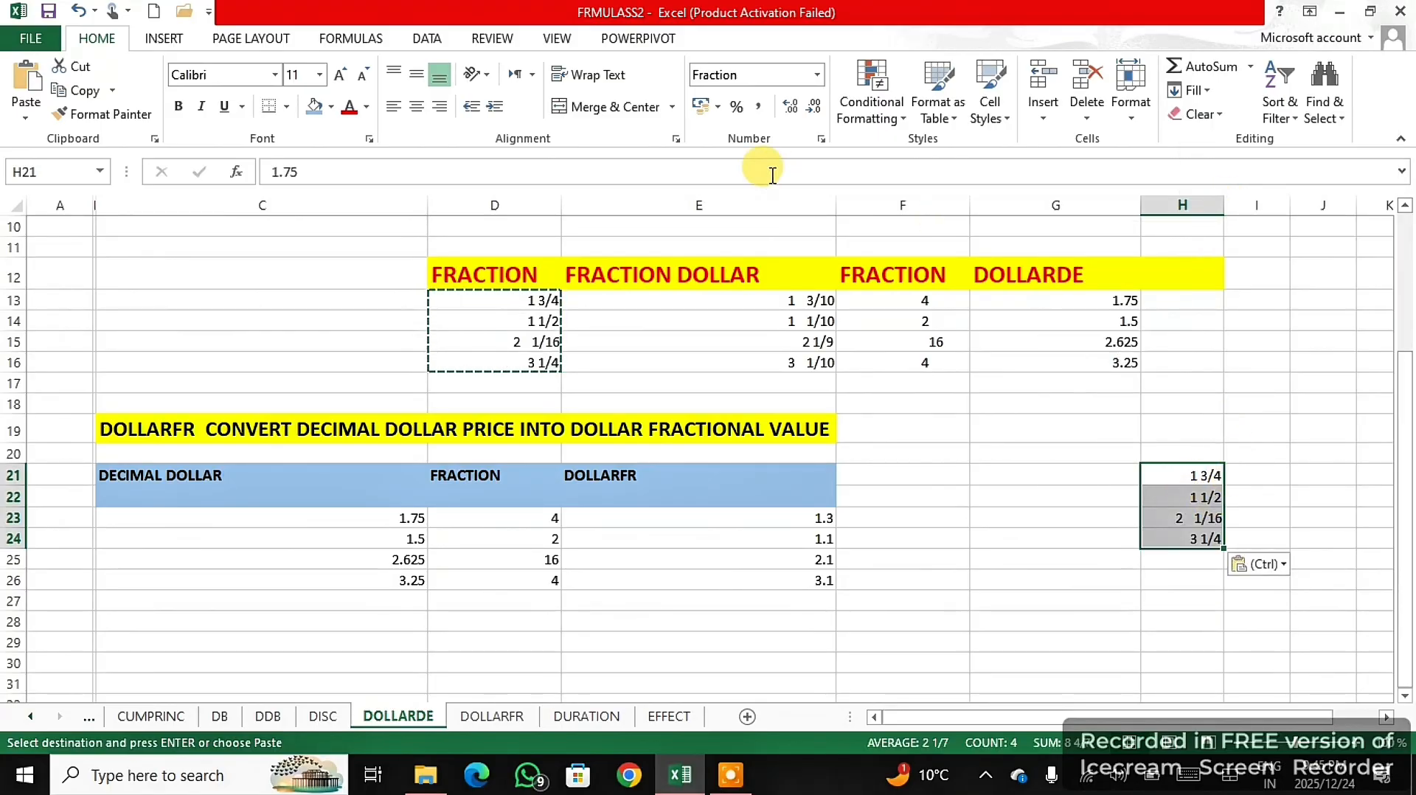
- Format the copied values in H21:H24 as Currency, and replace that format with the comma style
left_click(819, 77)
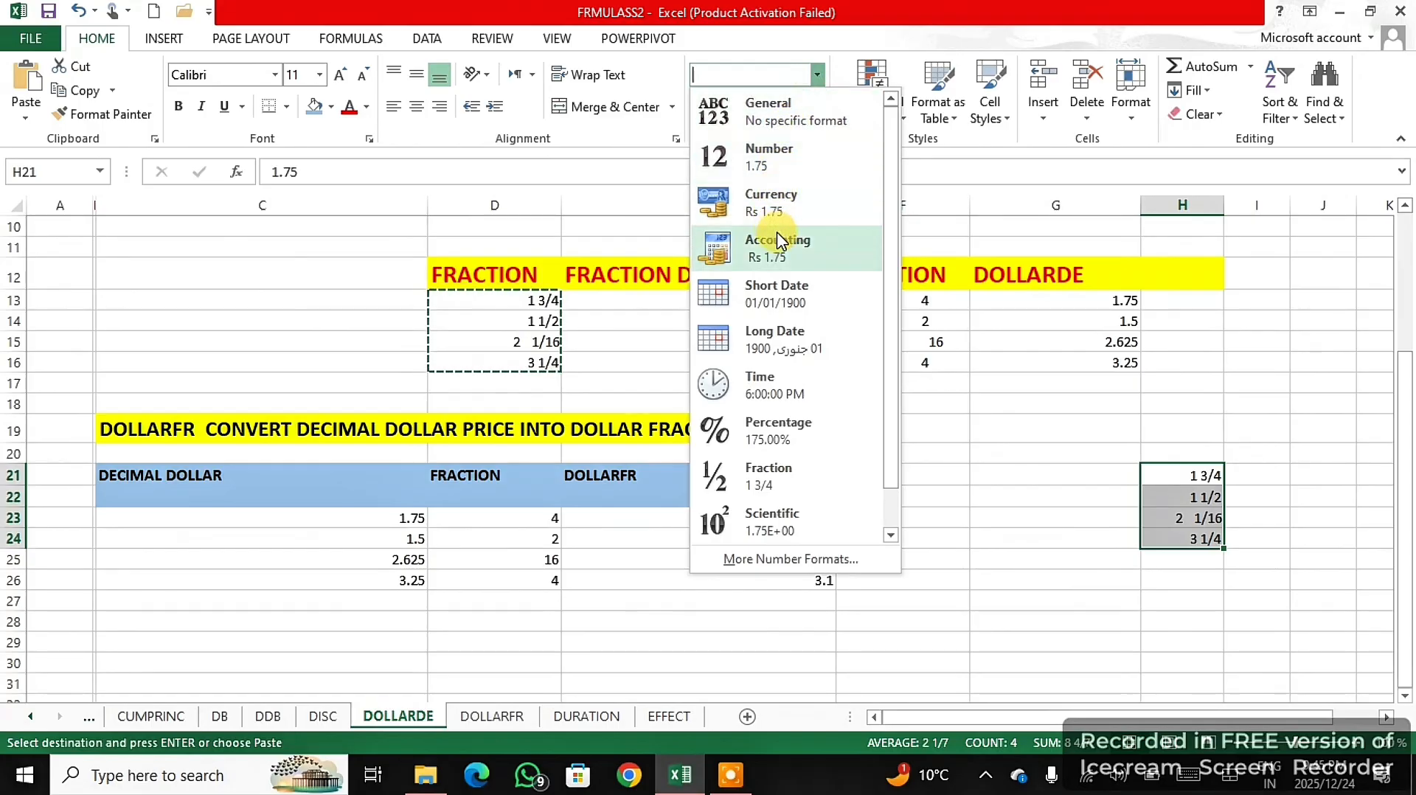
left_click(778, 203)
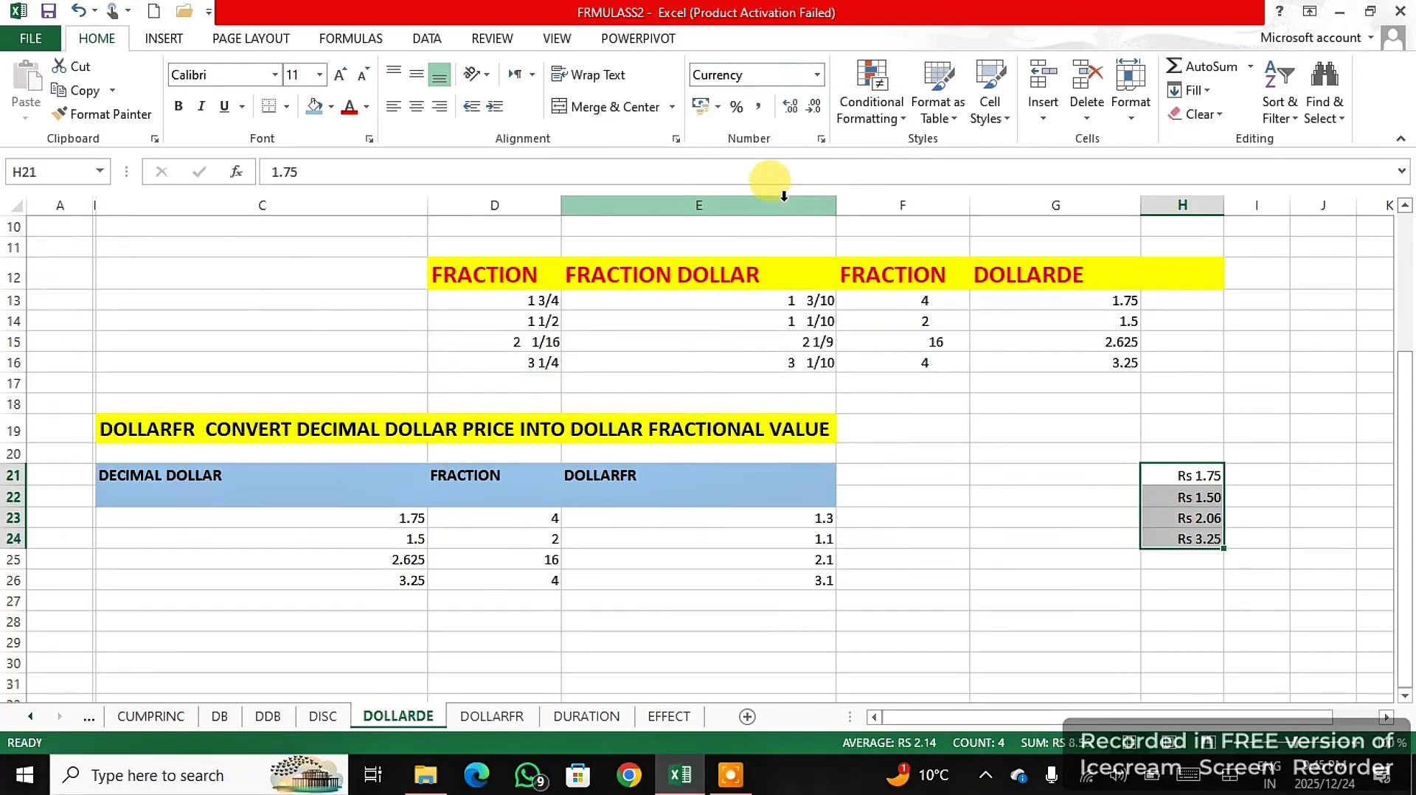
left_click(760, 108)
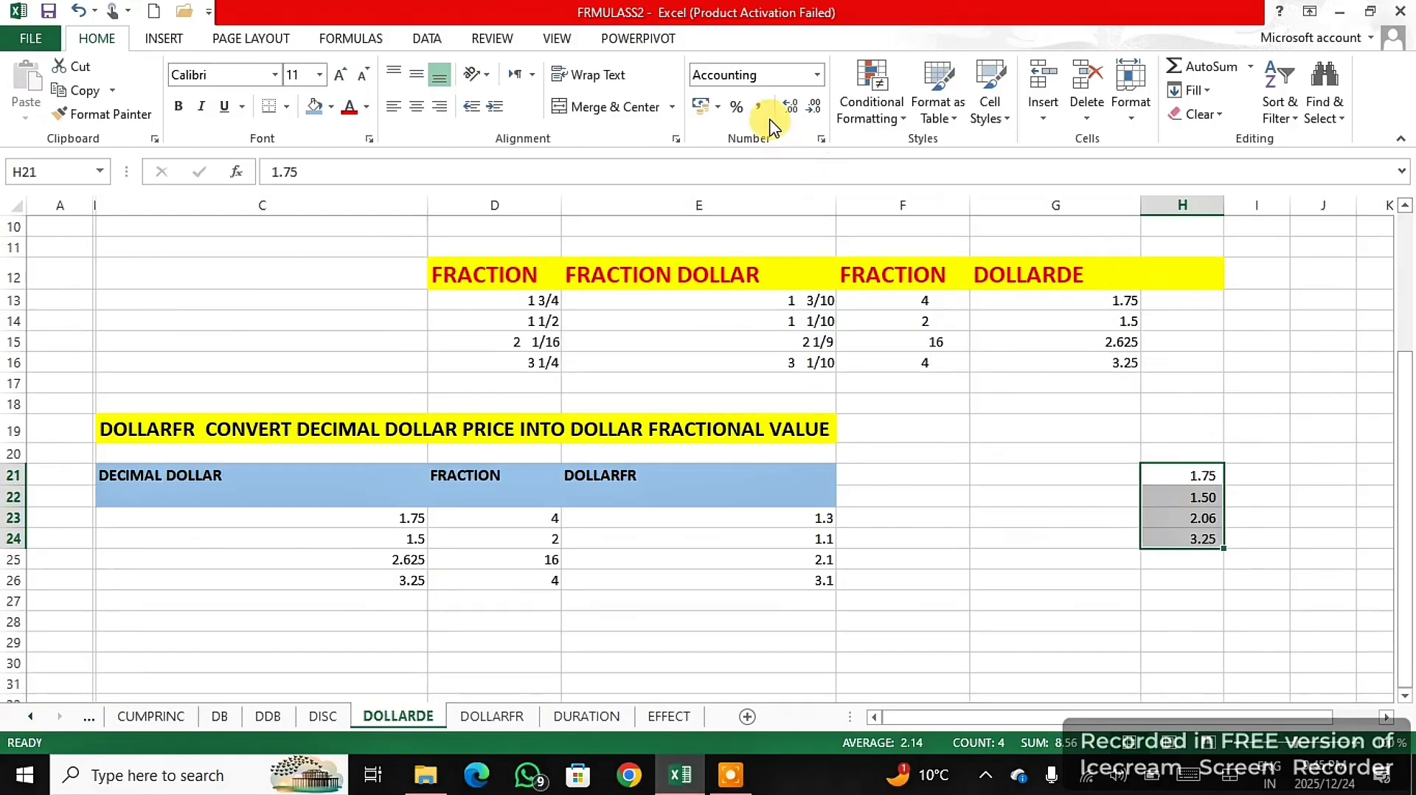
left_click(1040, 597)
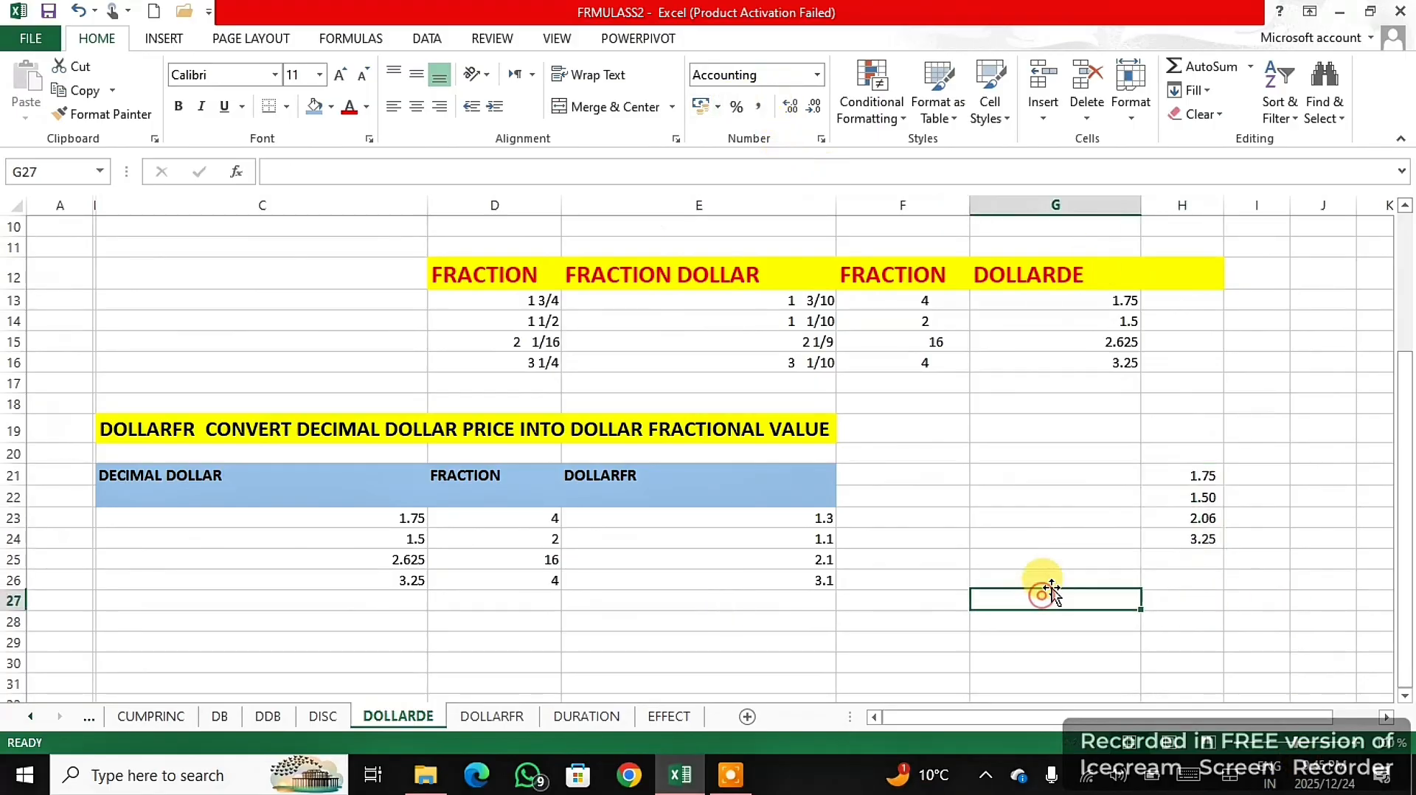
- Copy the decimal dollar values in C23:C26 to G24:G27 and format the copies as Fraction
left_click_drag(1113, 299, 1099, 372)
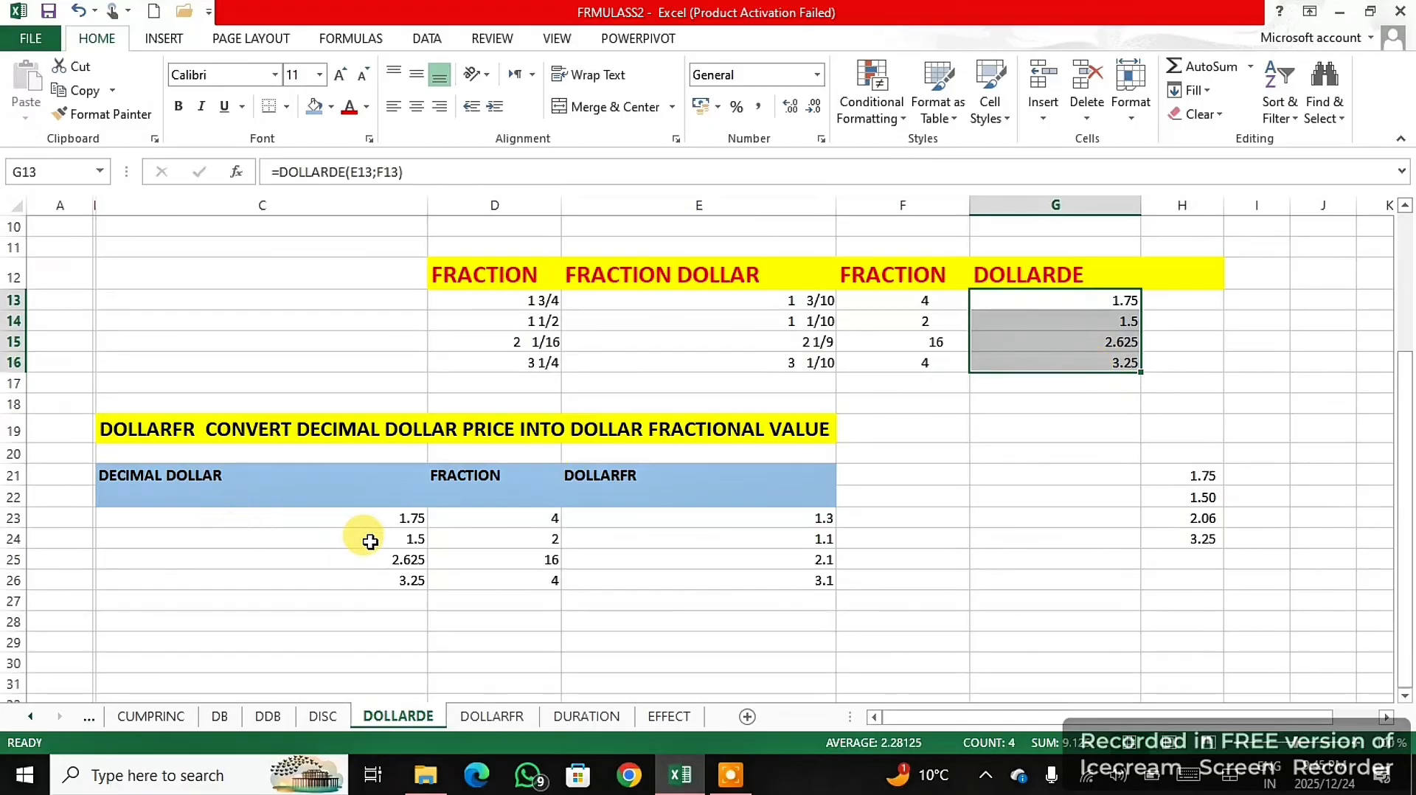
left_click_drag(402, 511, 405, 577)
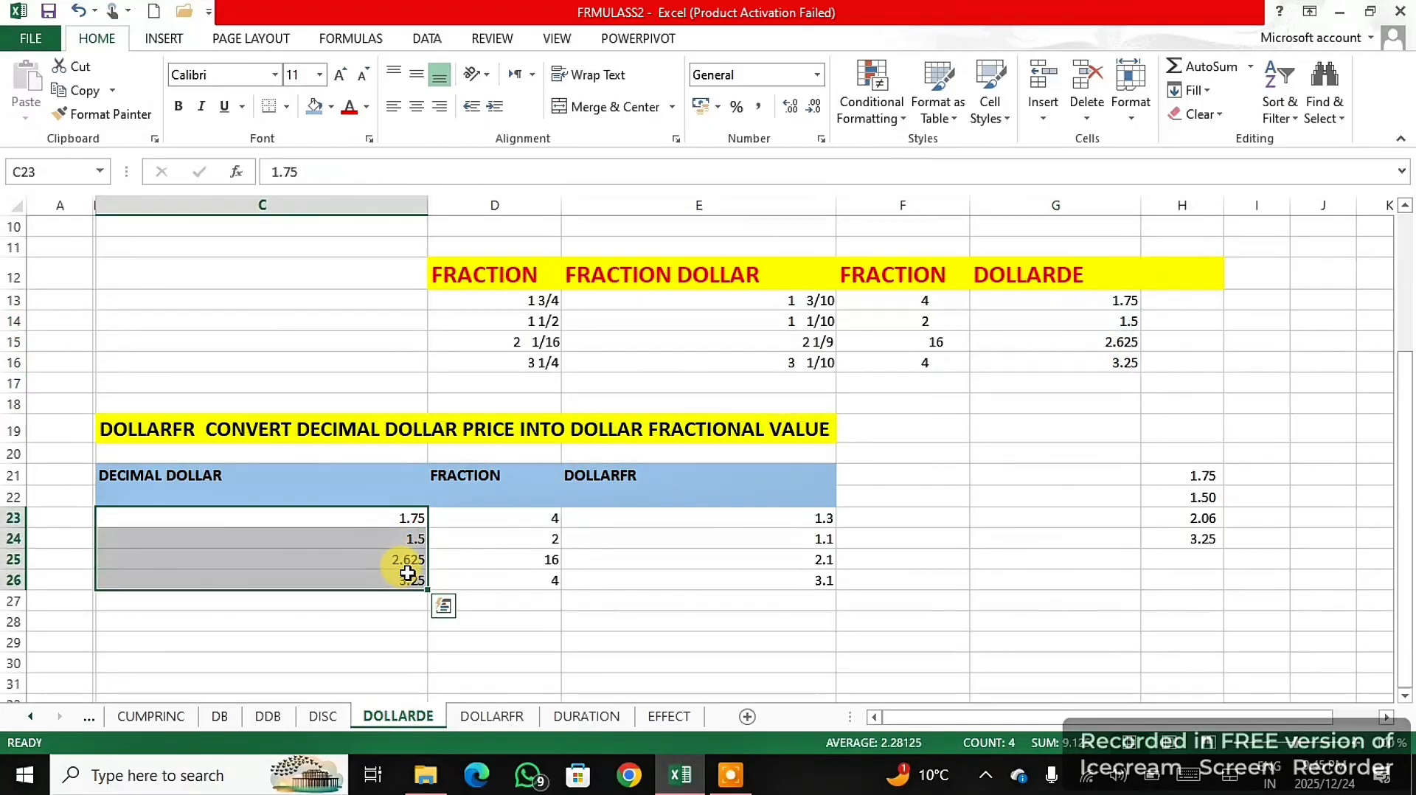
right_click(405, 577)
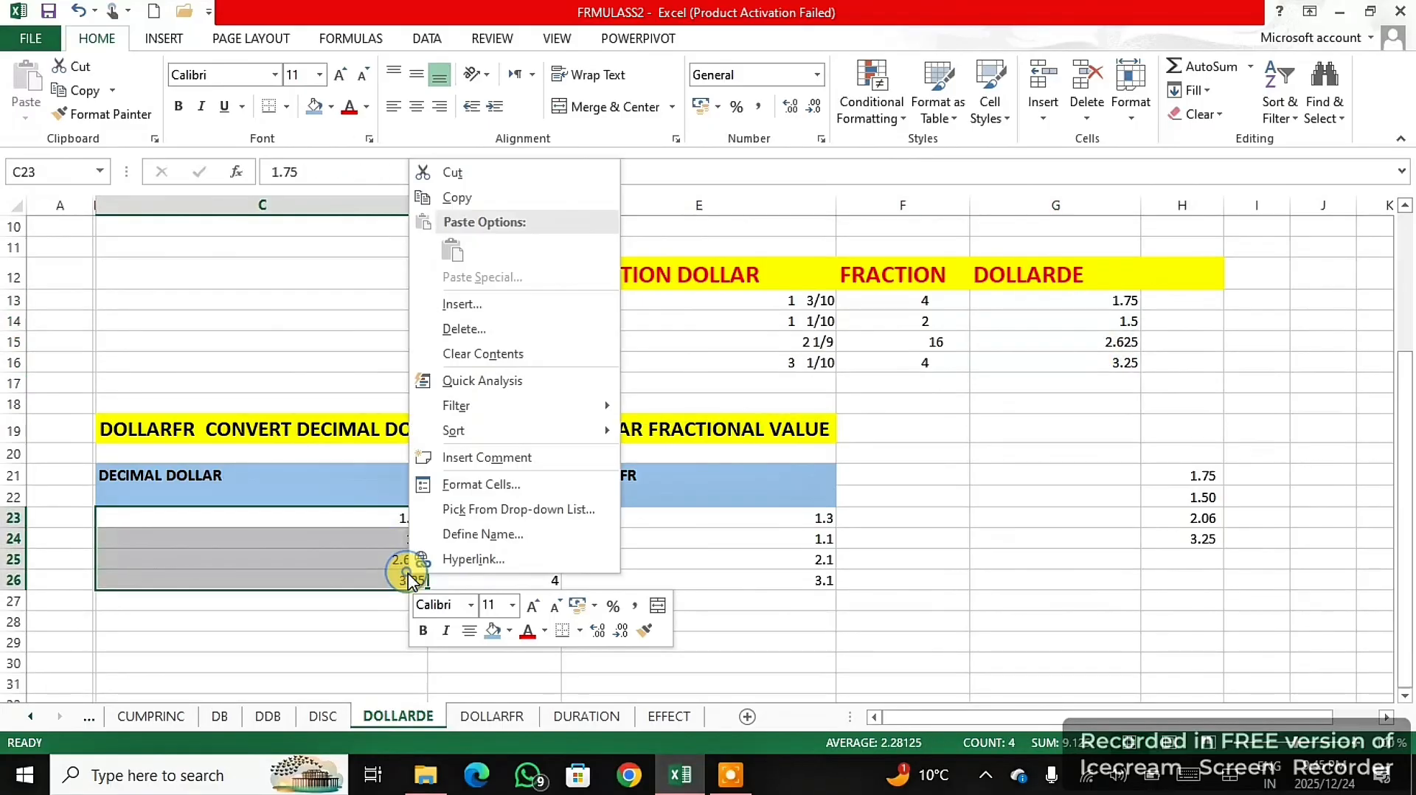
left_click(449, 194)
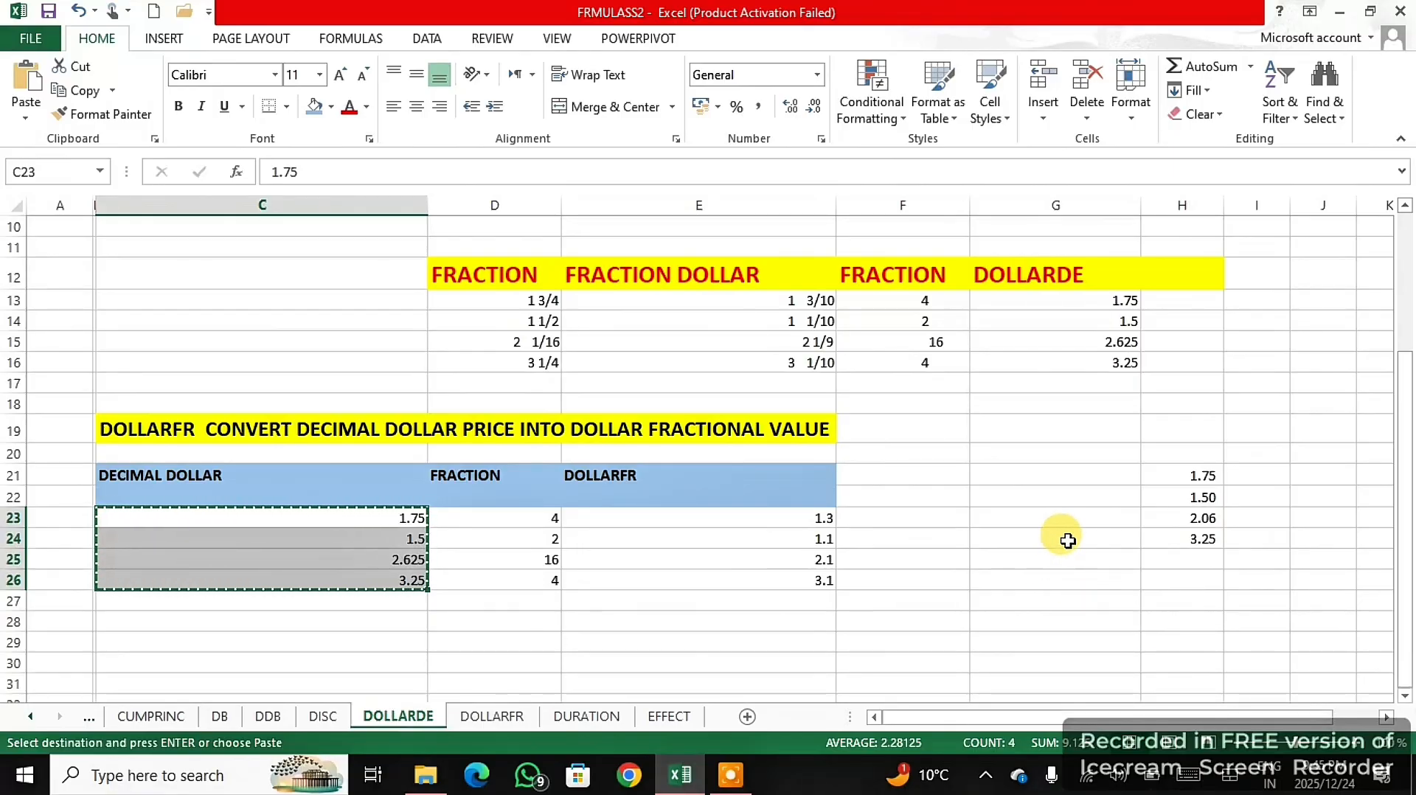
left_click_drag(1067, 541, 1071, 598)
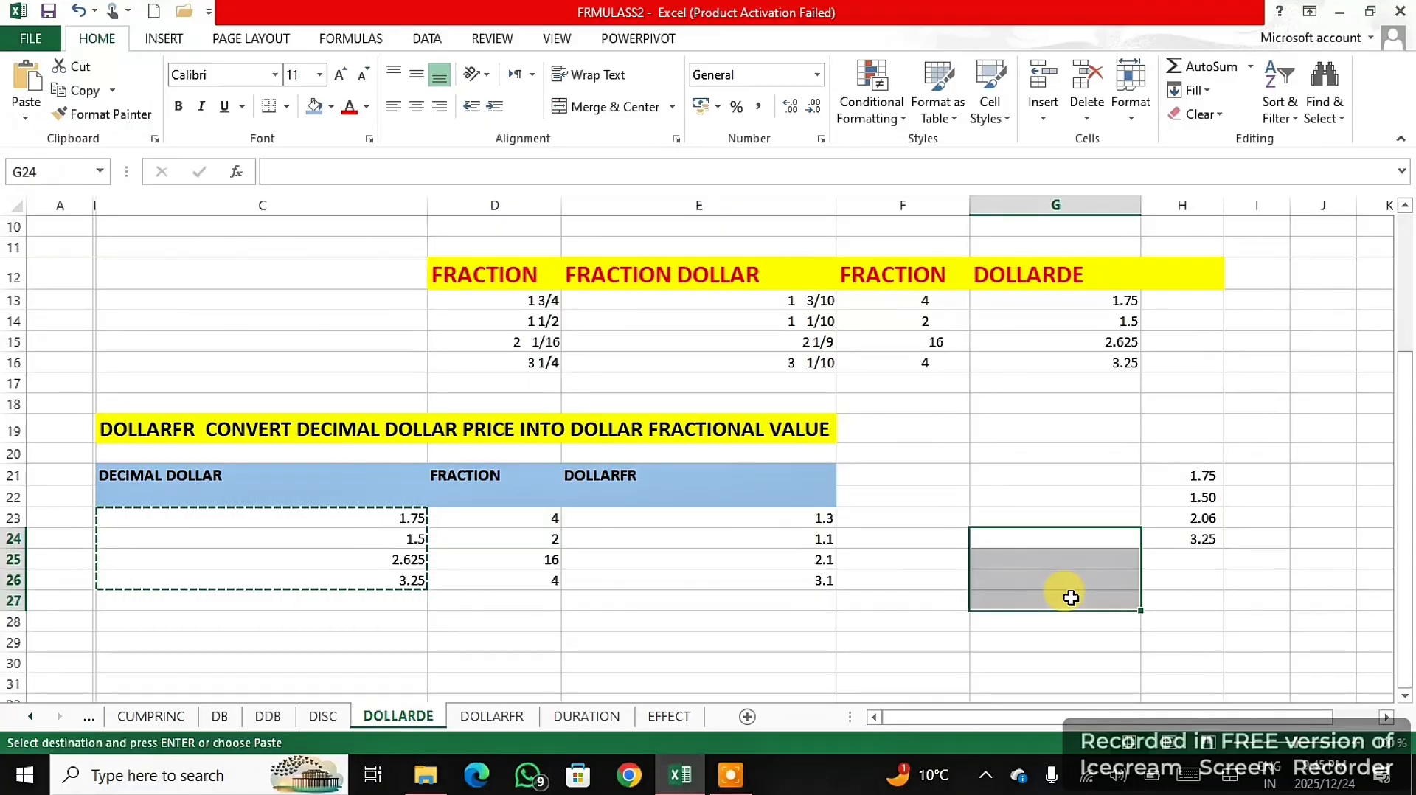
right_click(1071, 598)
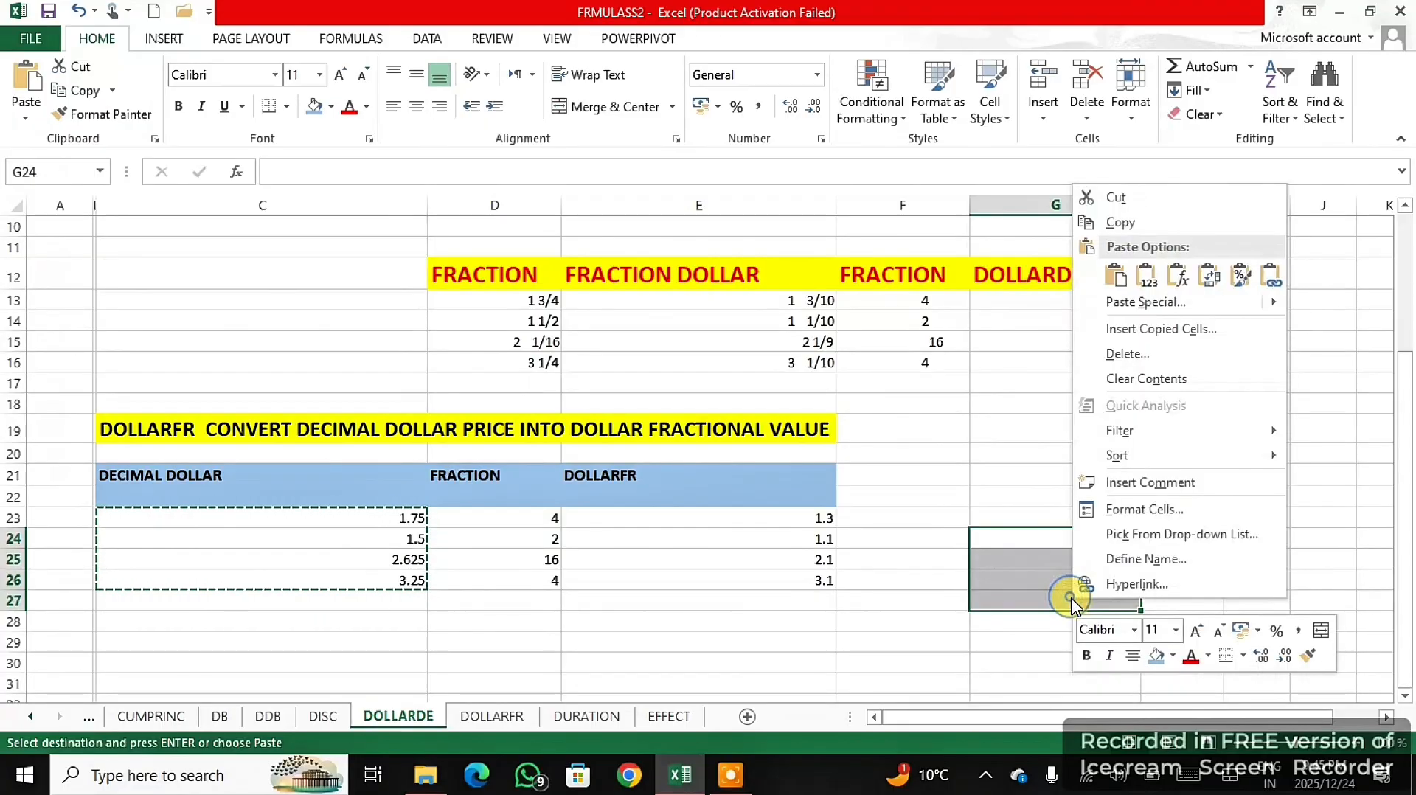
left_click(1114, 276)
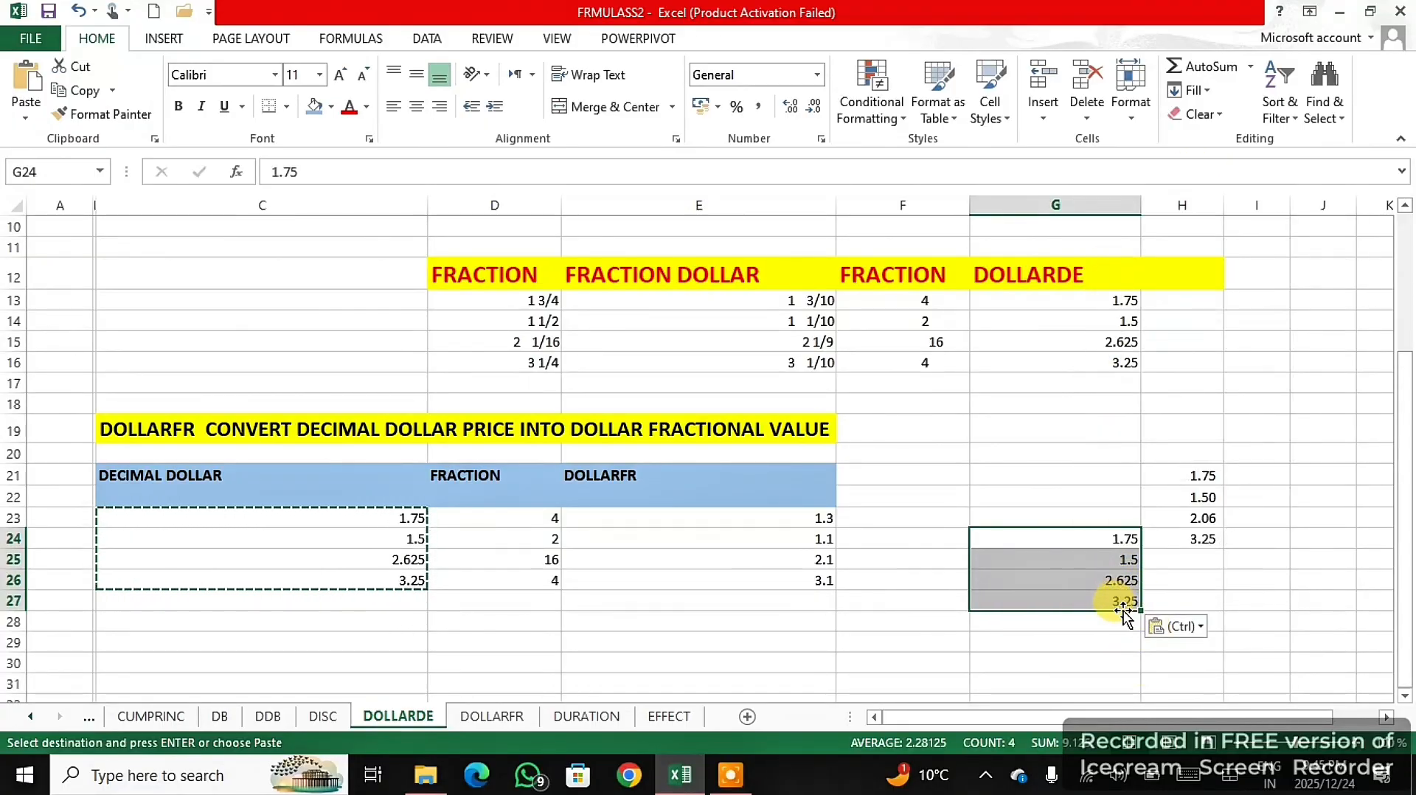
left_click(818, 74)
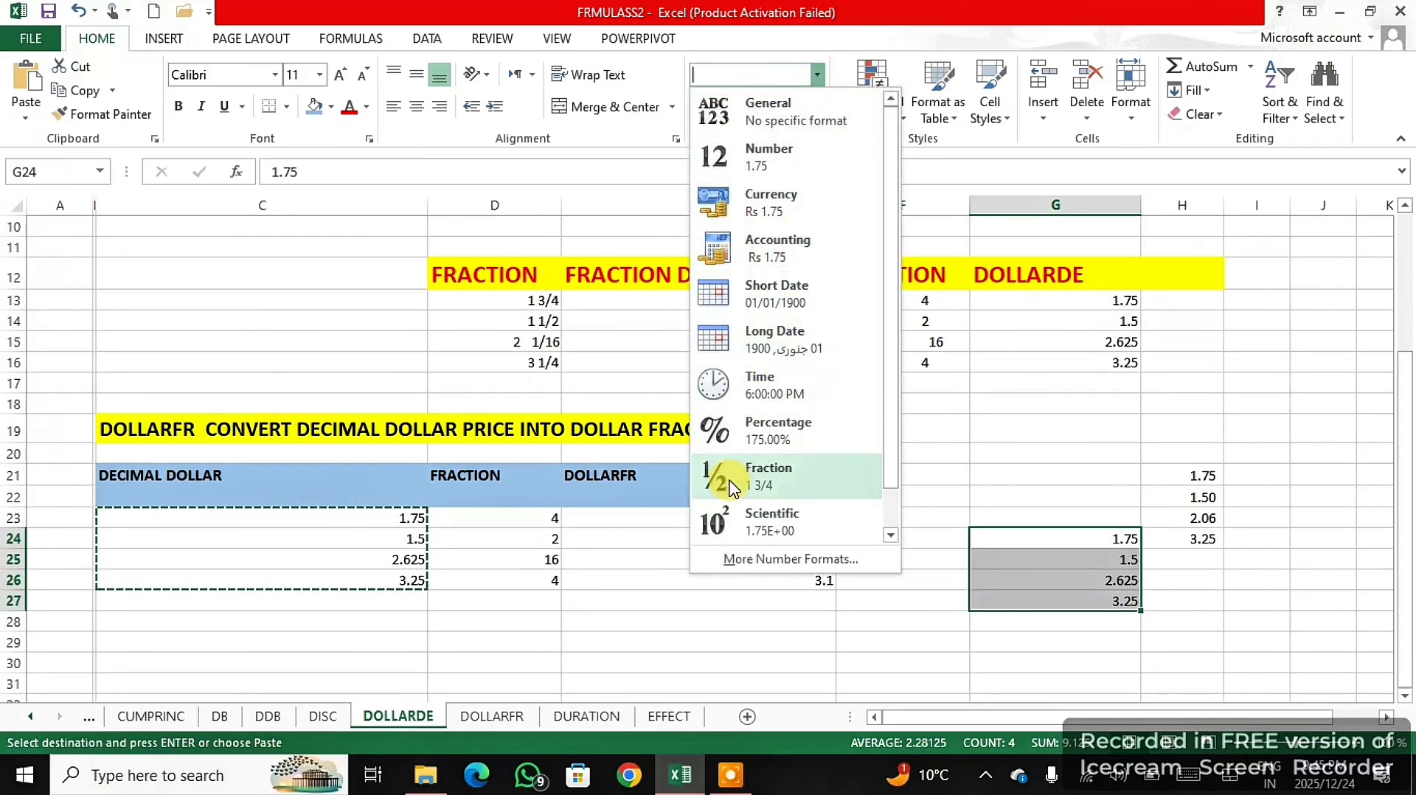
left_click(767, 477)
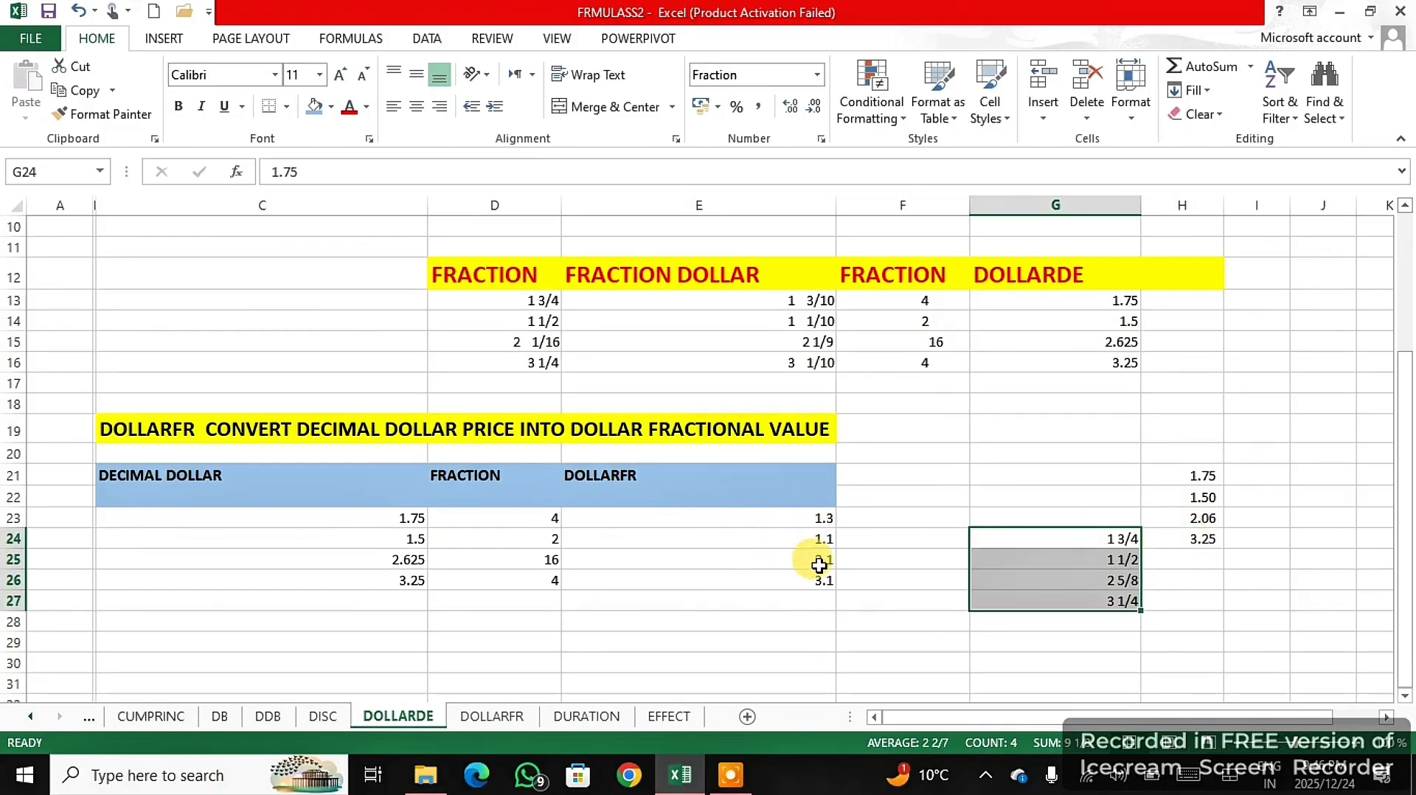
left_click(730, 774)
left_click(907, 733)
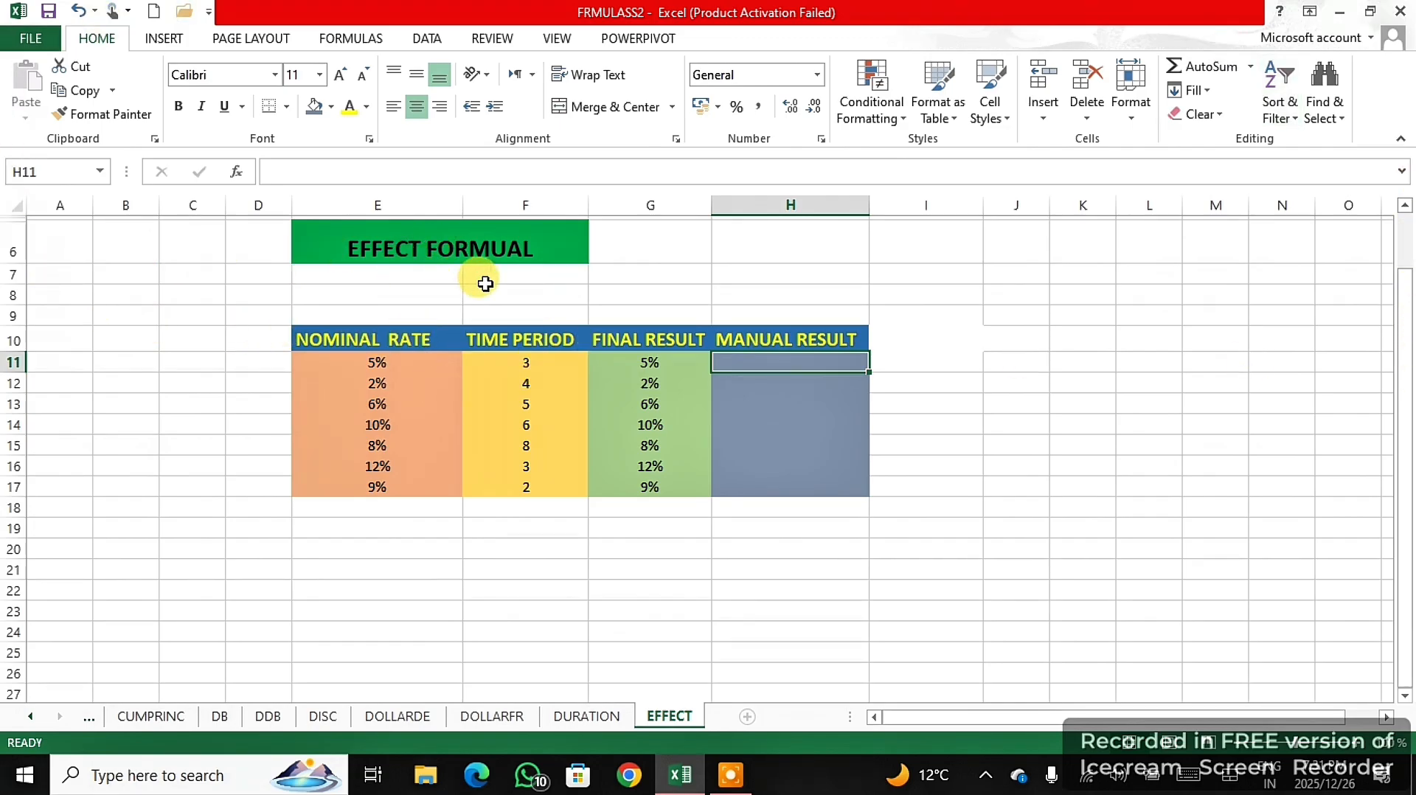
left_click(538, 253)
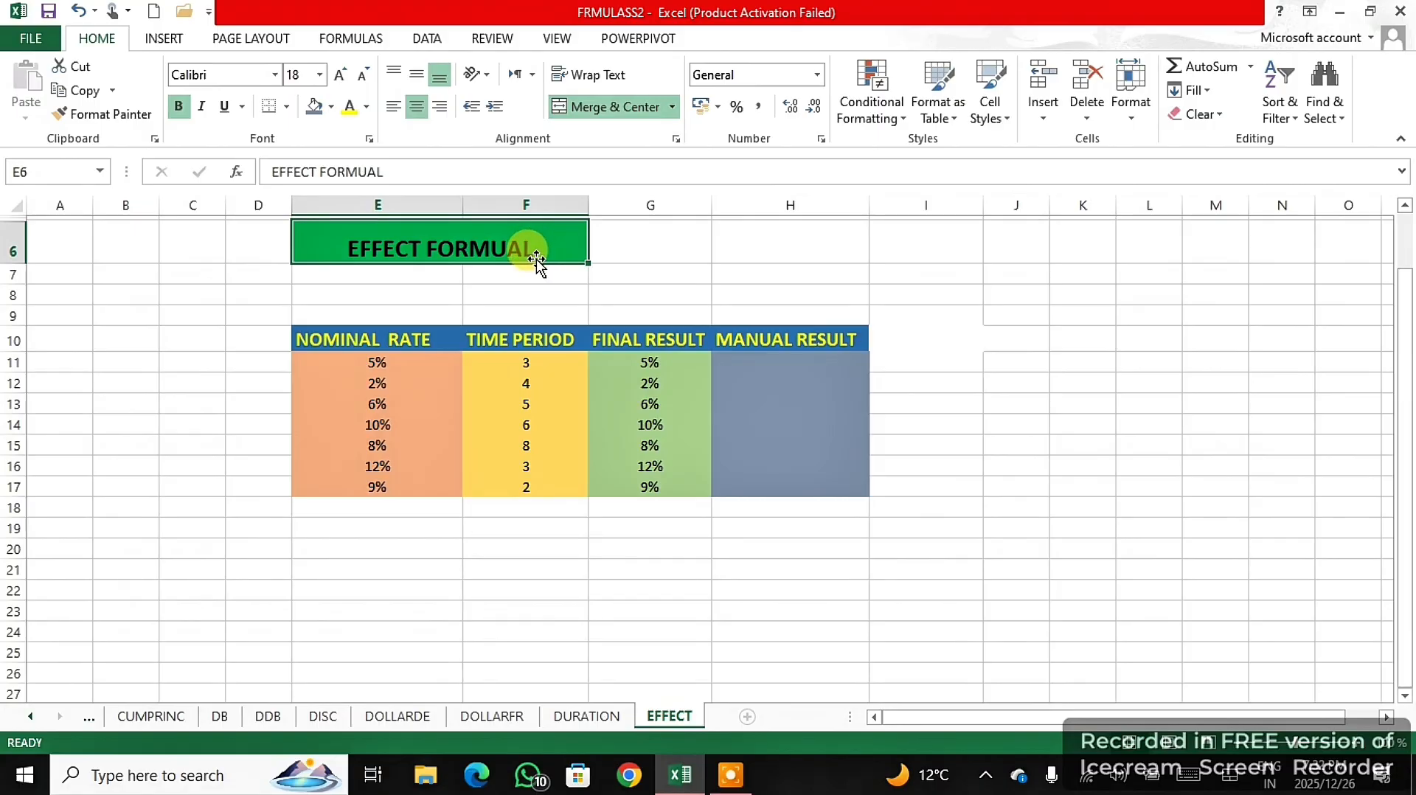
- Change the sheet title in merged cell E6 to "EFFECT FORMUALA"
double_click(537, 259)
type("A")
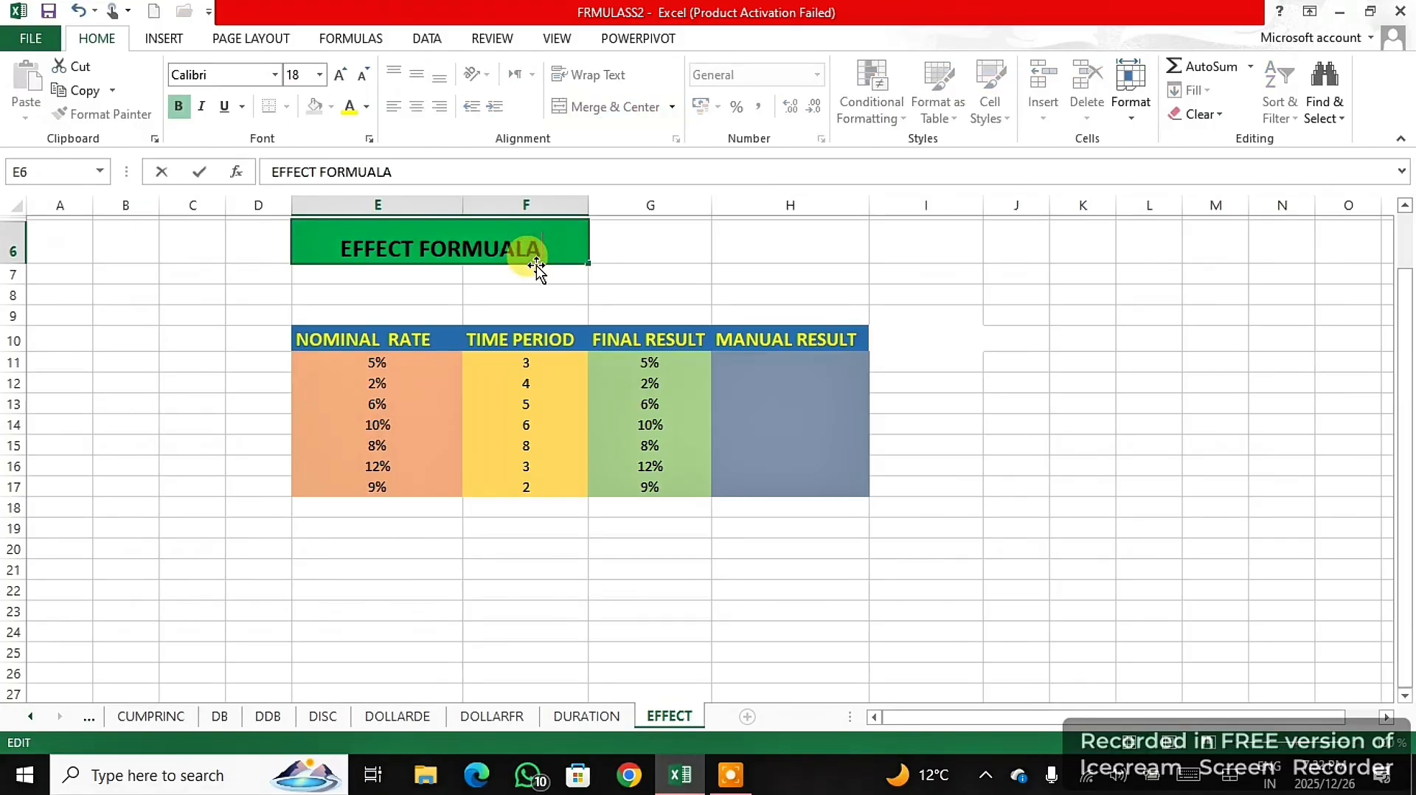
left_click(649, 294)
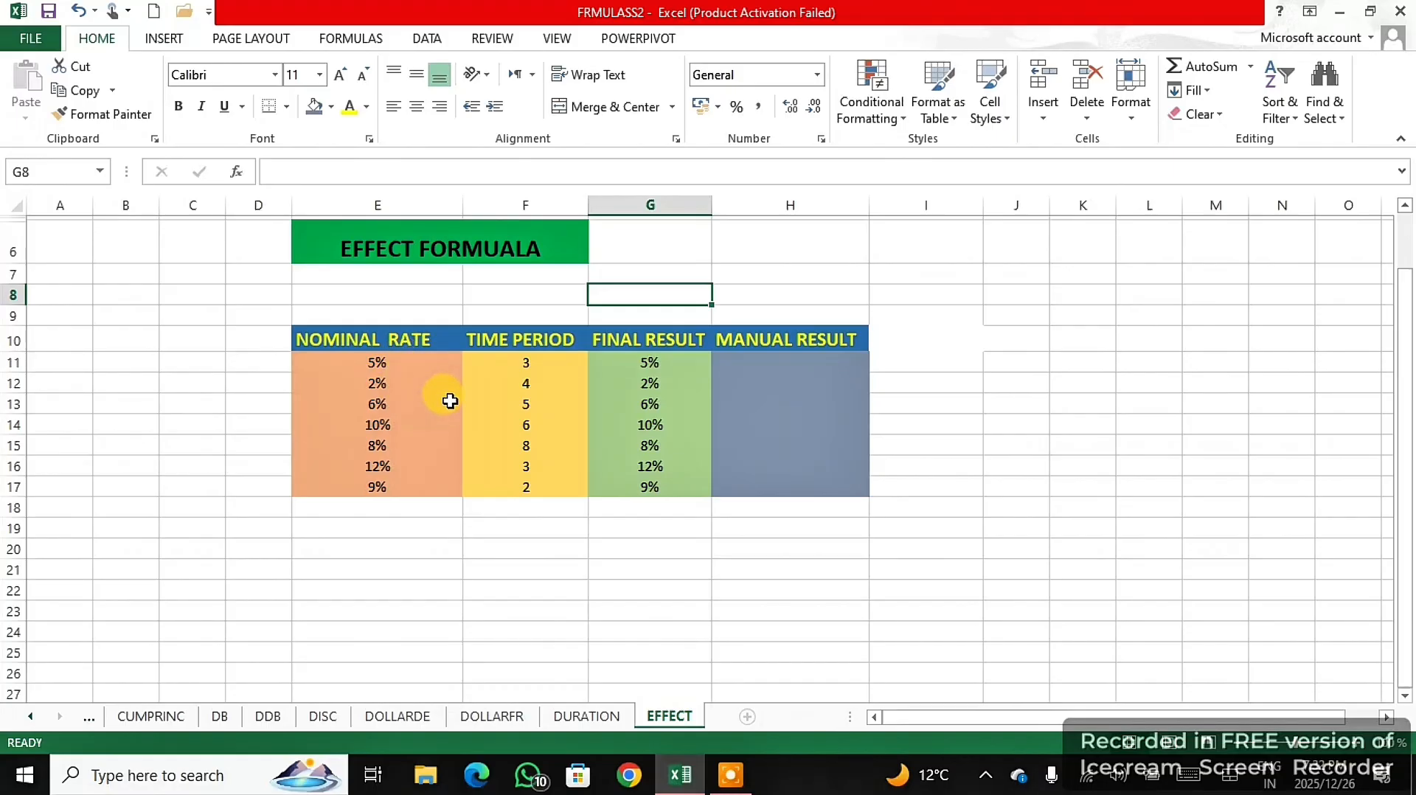
- Clear the FINAL RESULT values in G11:G17 and enter =EFFECT(E11;F11) in G11
left_click_drag(649, 362, 651, 485)
key("Delete")
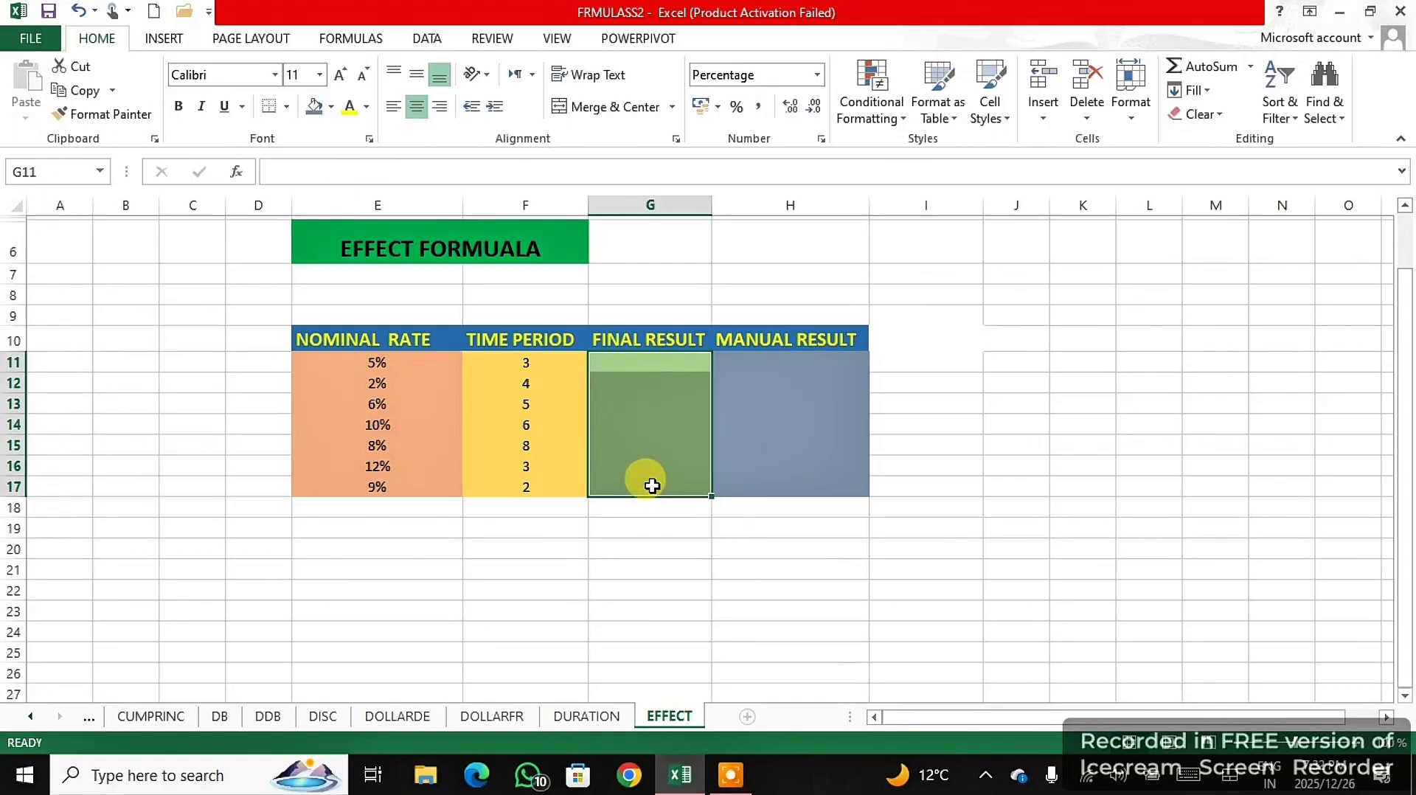
left_click(667, 363)
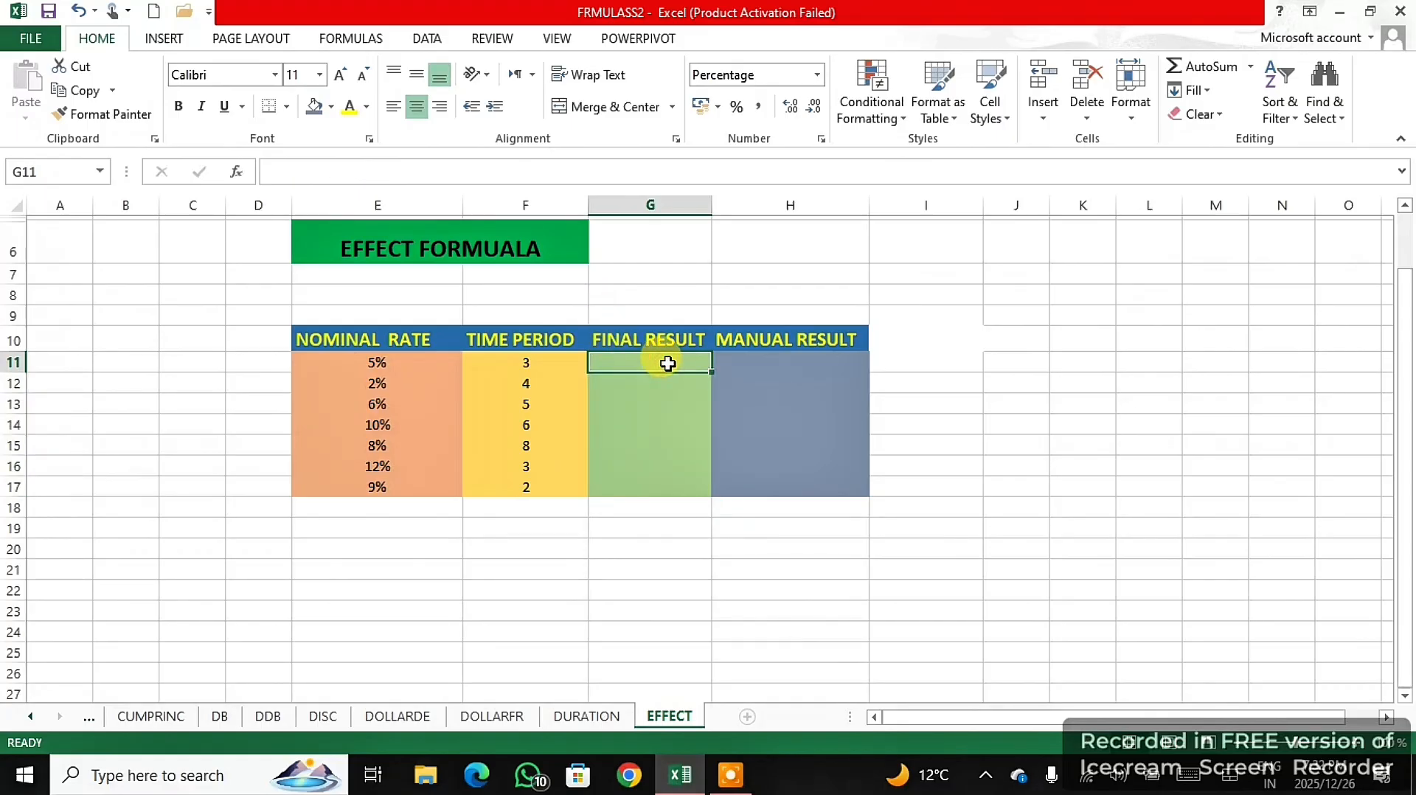
type("=")
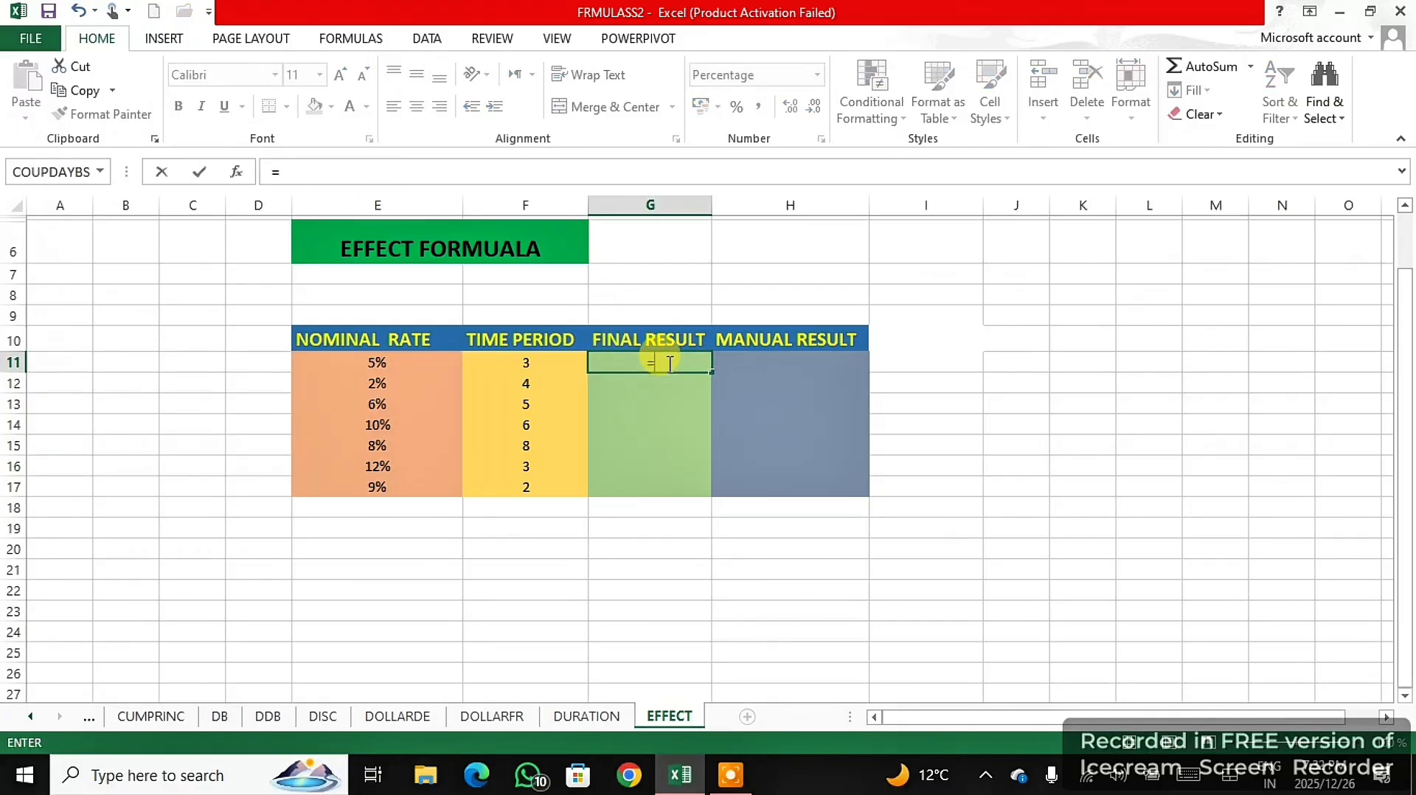
type("EFF")
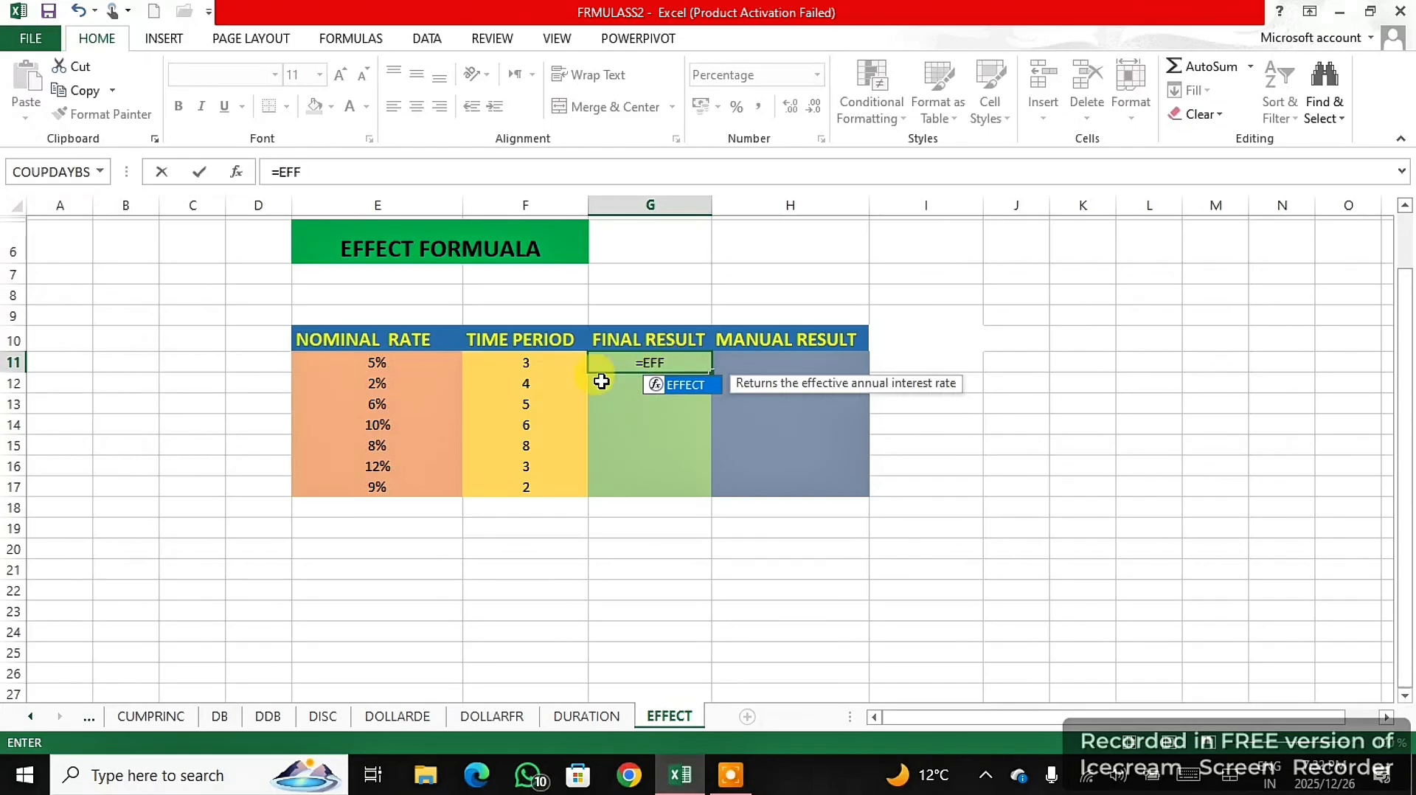
double_click(699, 385)
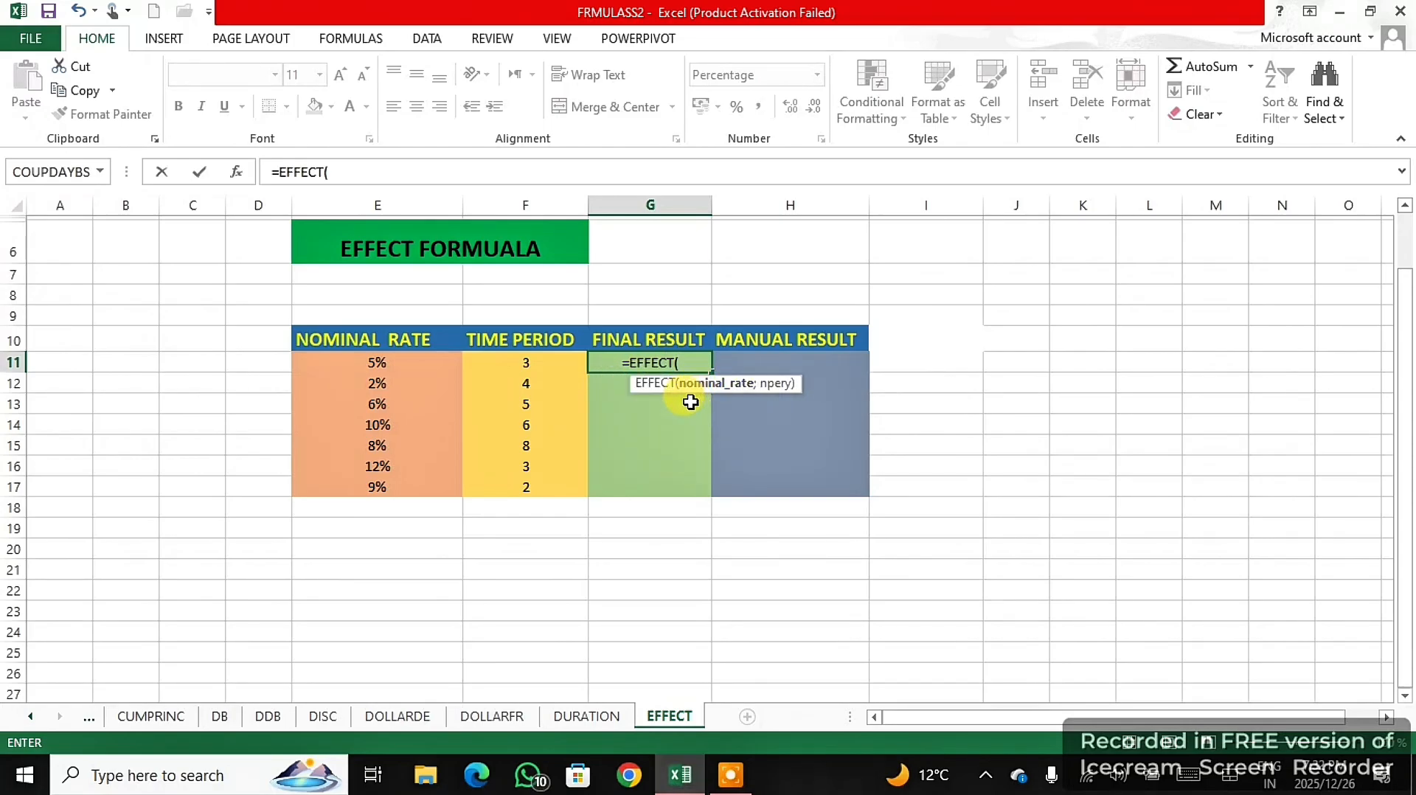
left_click(405, 358)
type(";")
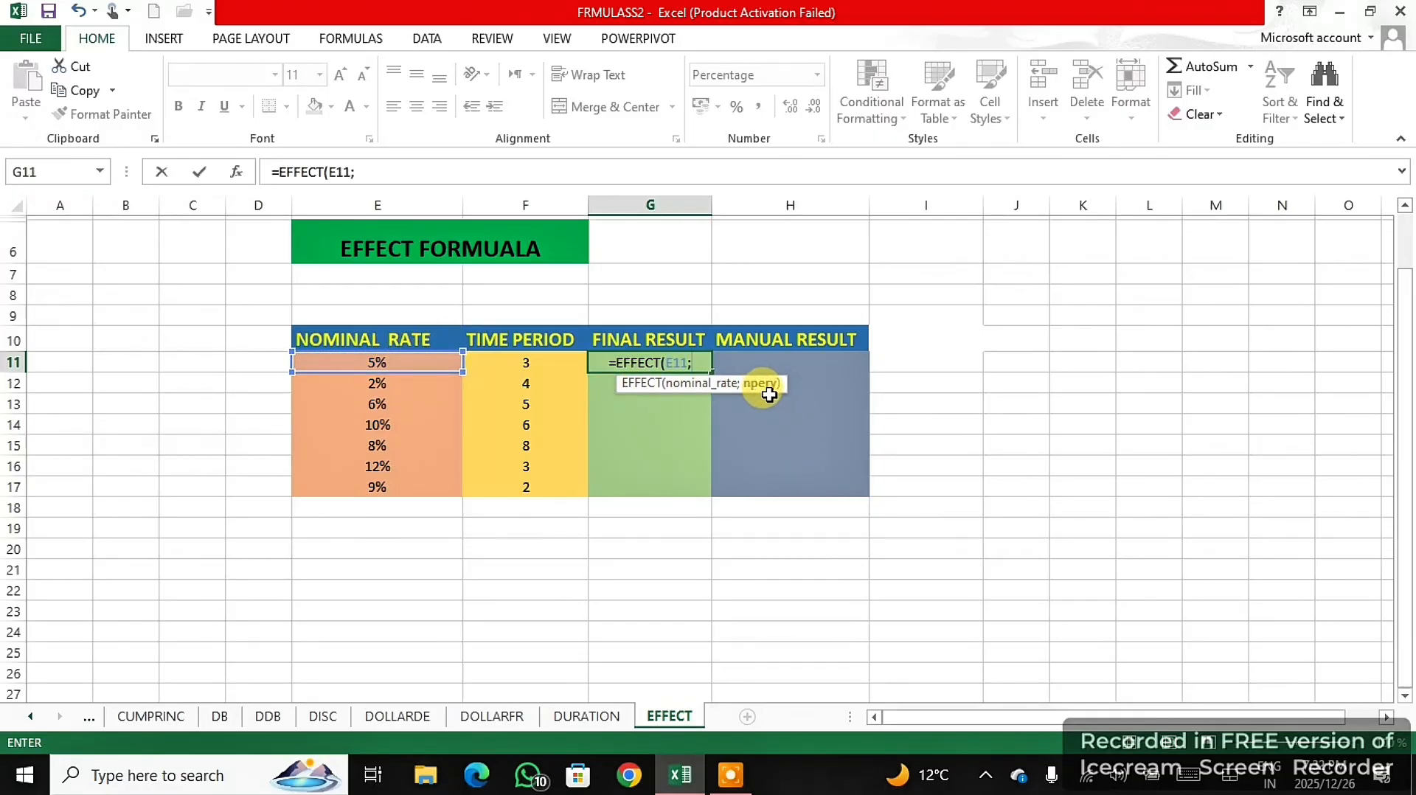
left_click(546, 365)
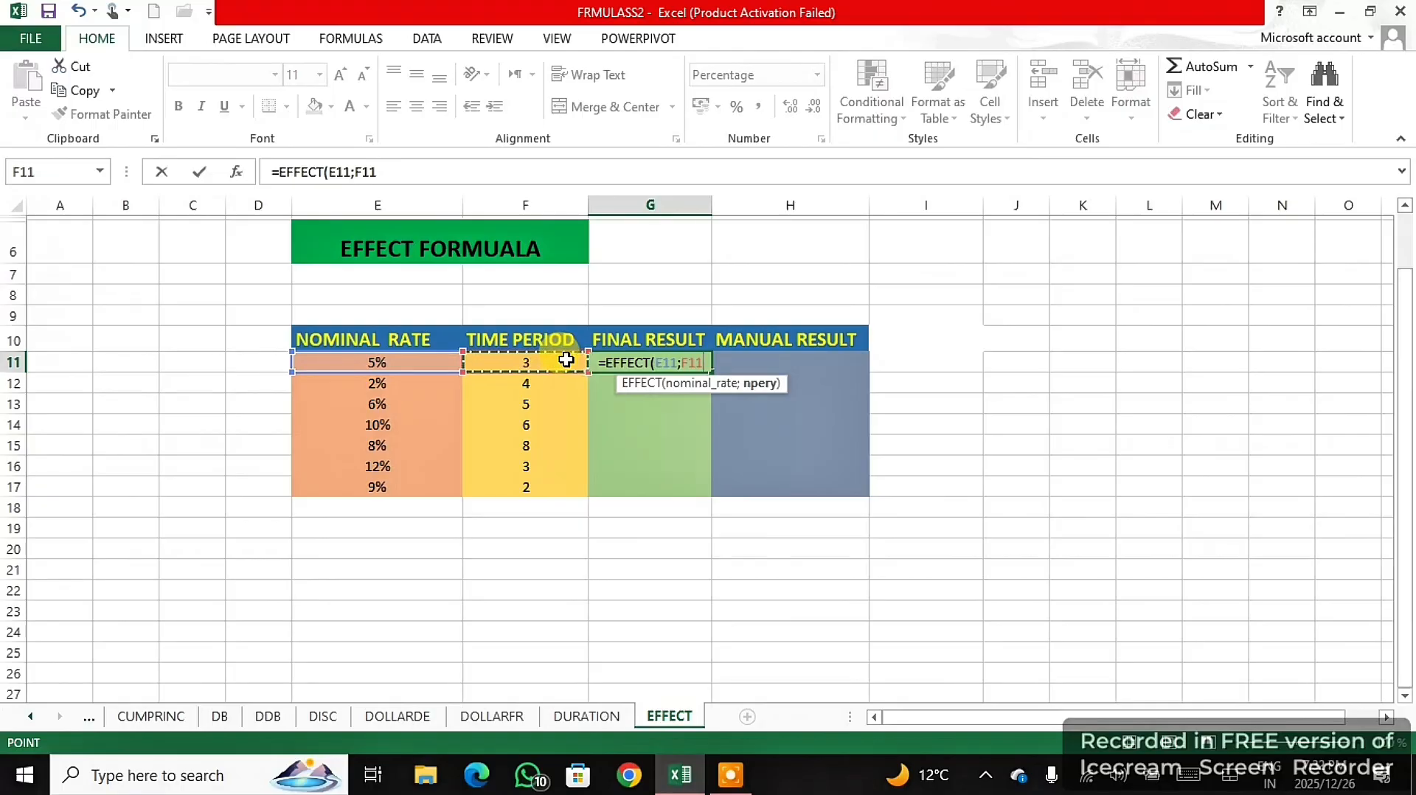
type(")")
key("Return")
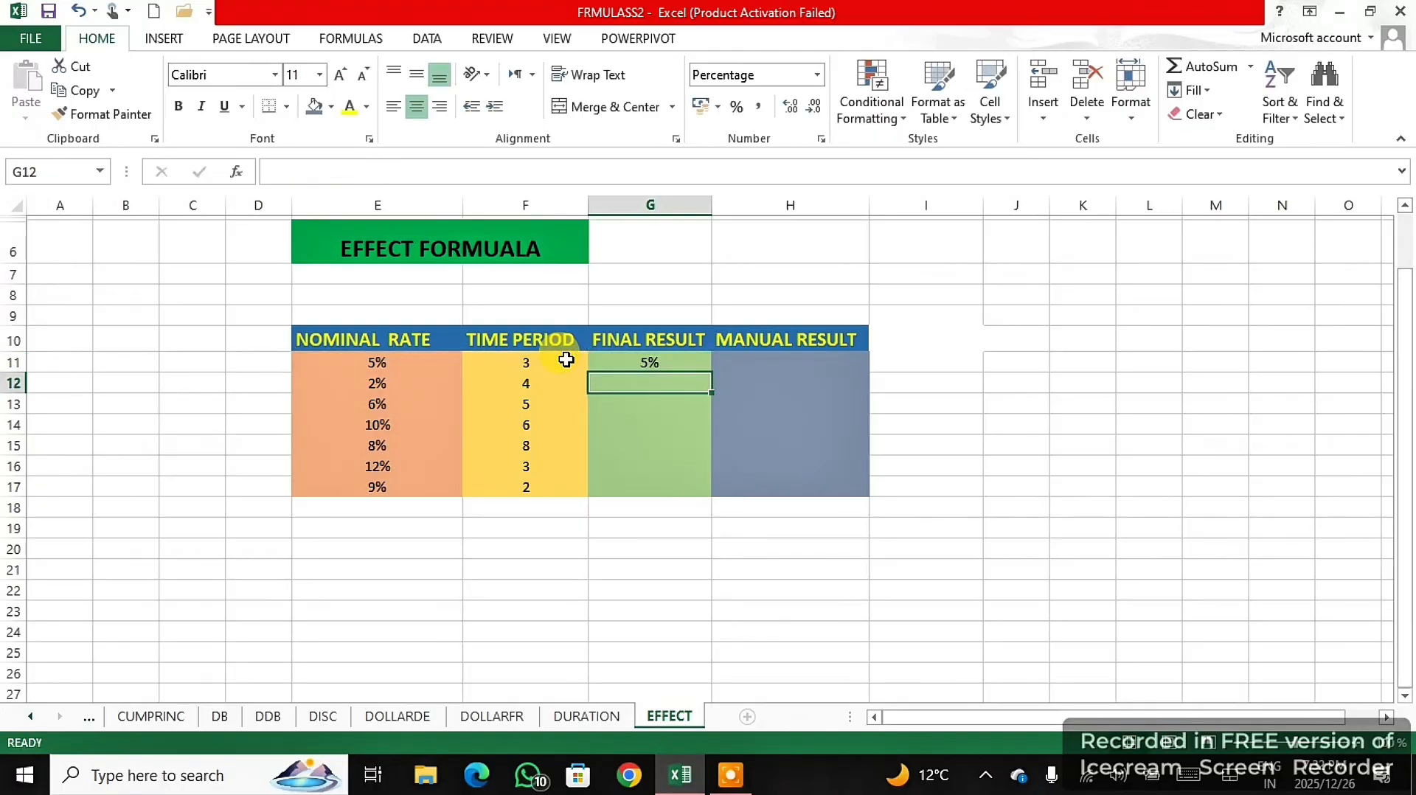
- Fill the EFFECT formula from G11 down to G17
left_click(677, 367)
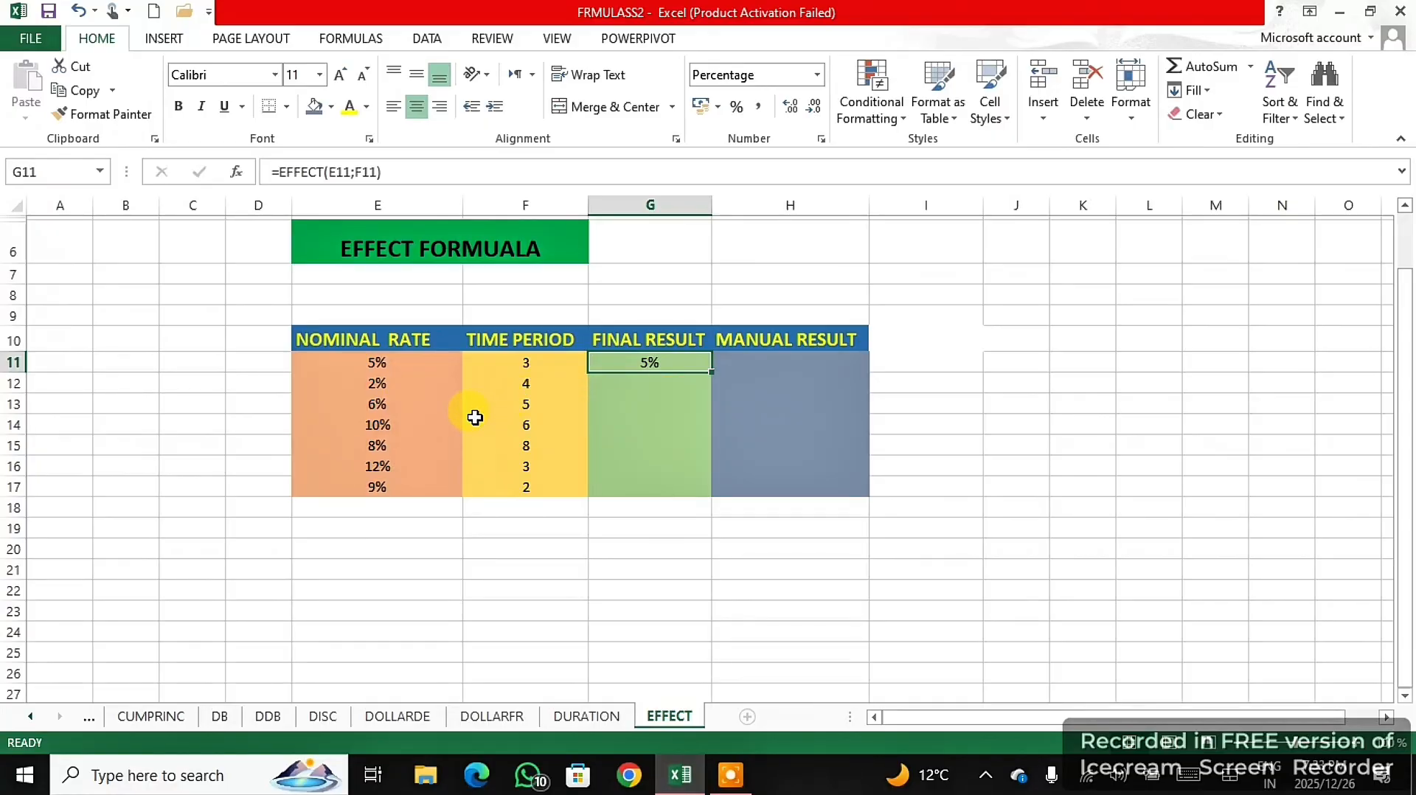
left_click_drag(713, 373, 708, 495)
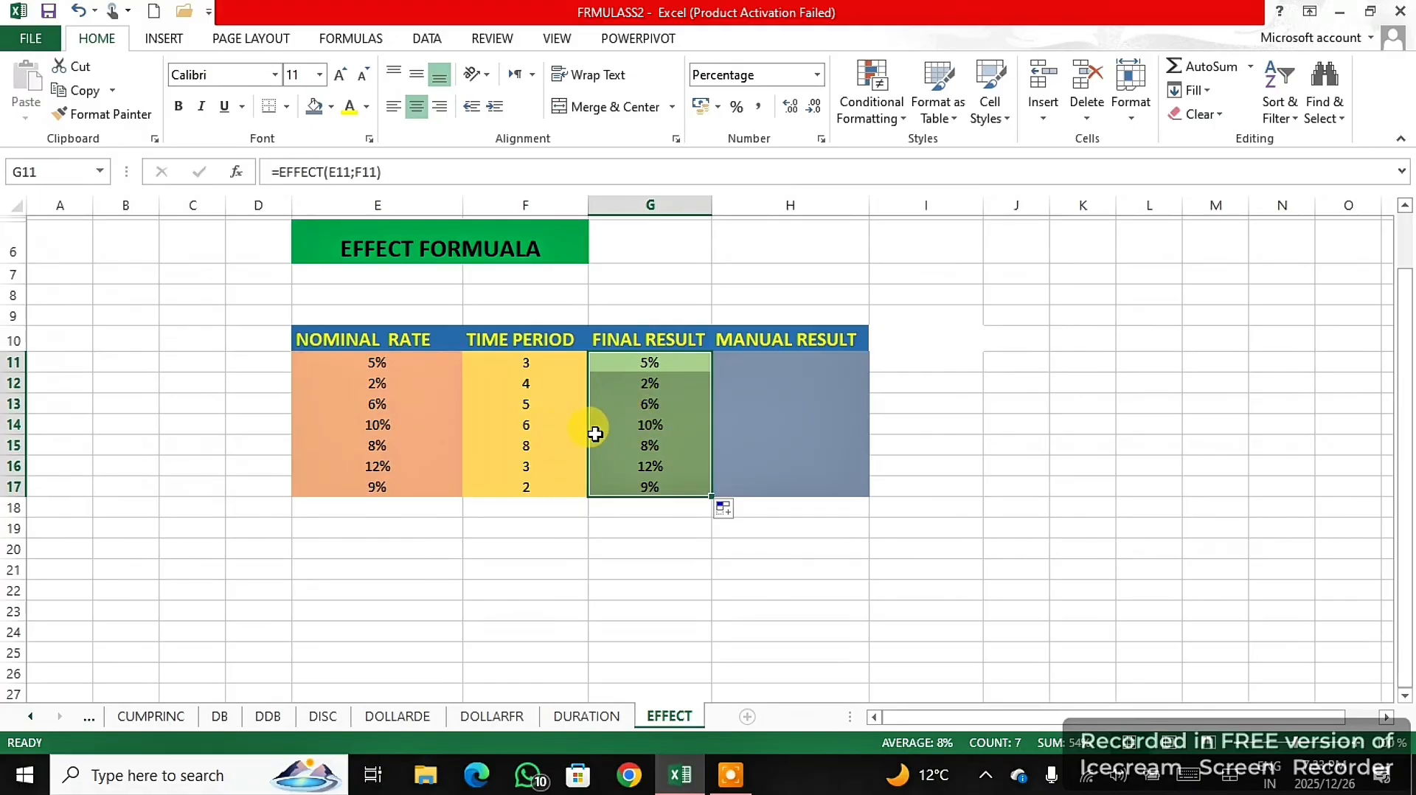
left_click(728, 776)
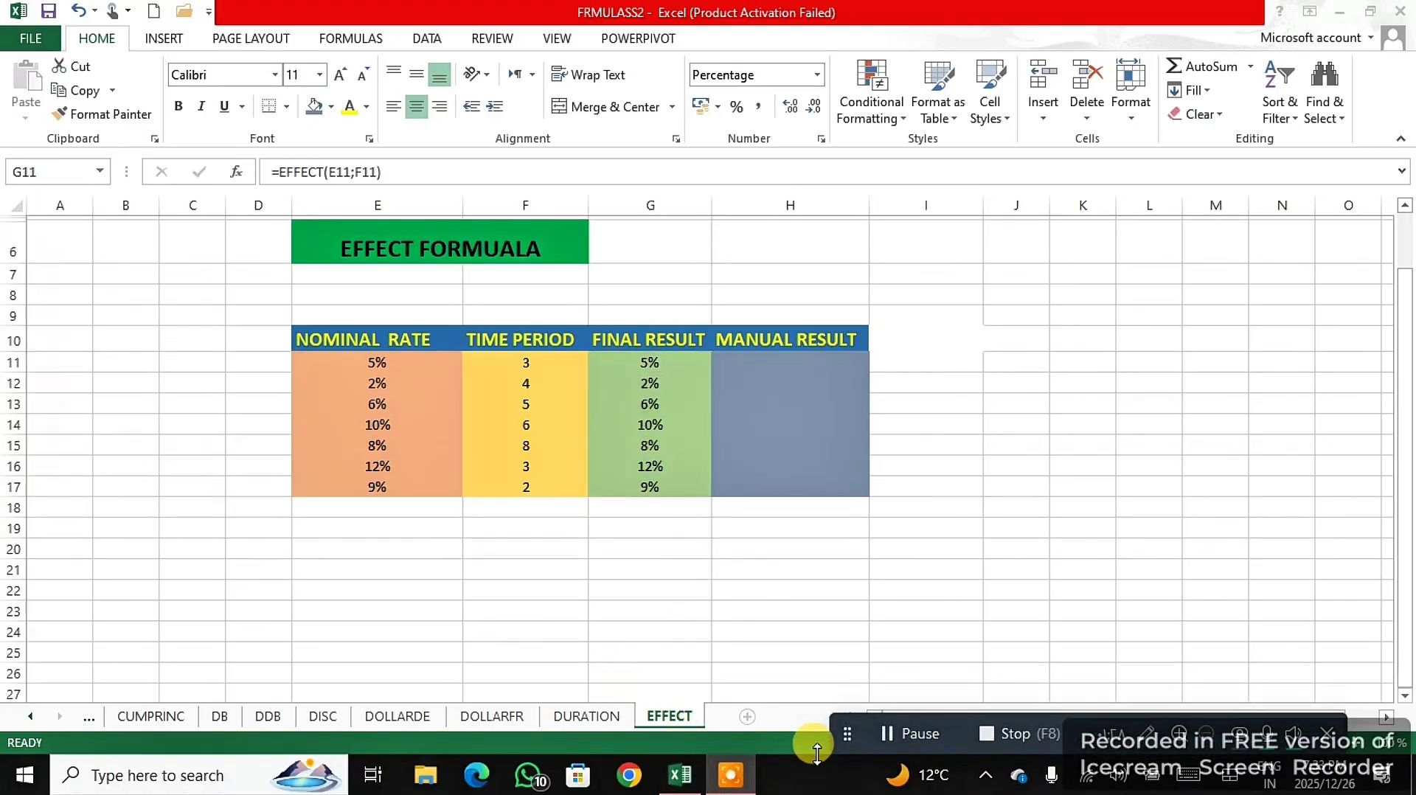
left_click(892, 736)
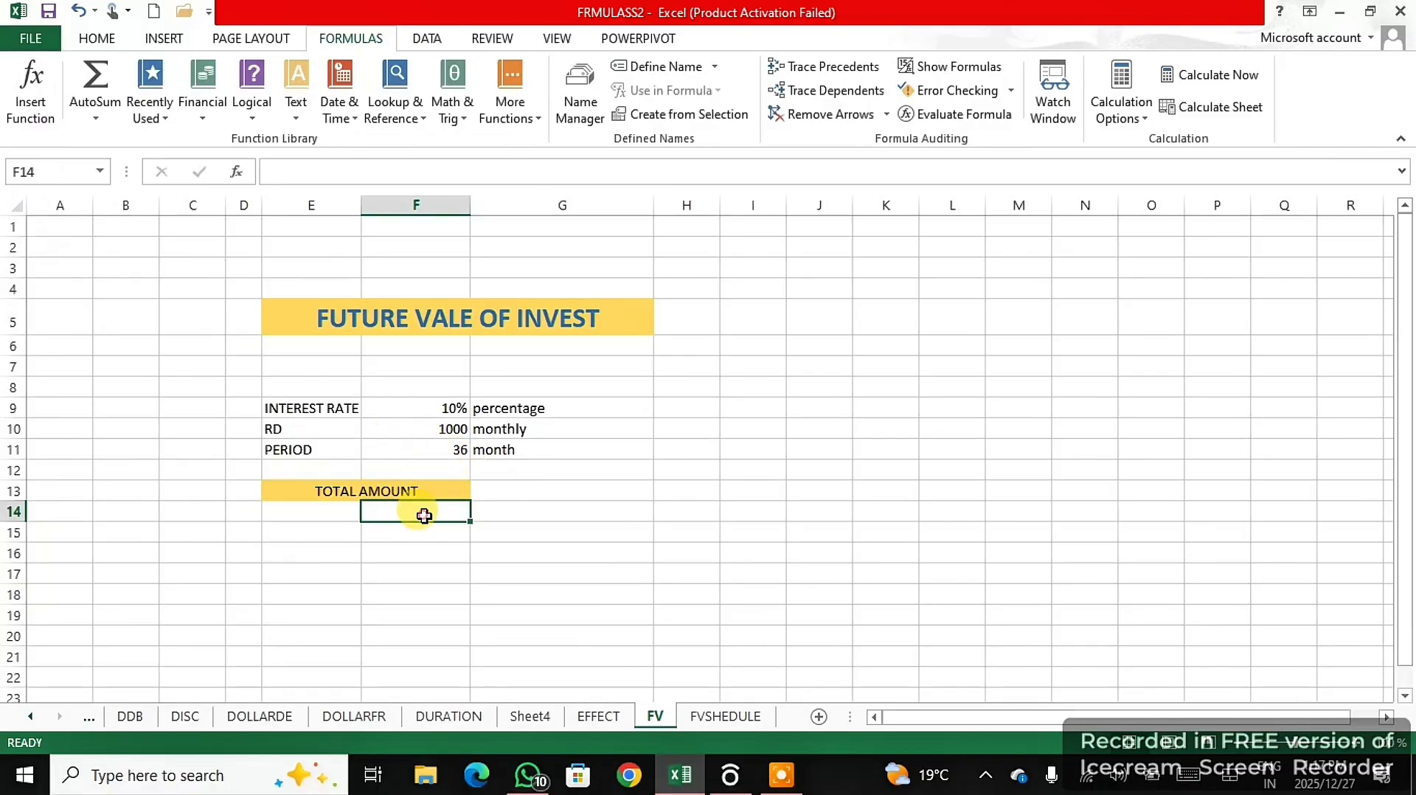
- Enter =FV(F9/12;F11;-F10) in F14 under TOTAL AMOUNT to calculate the future value of the monthly deposit
type("=")
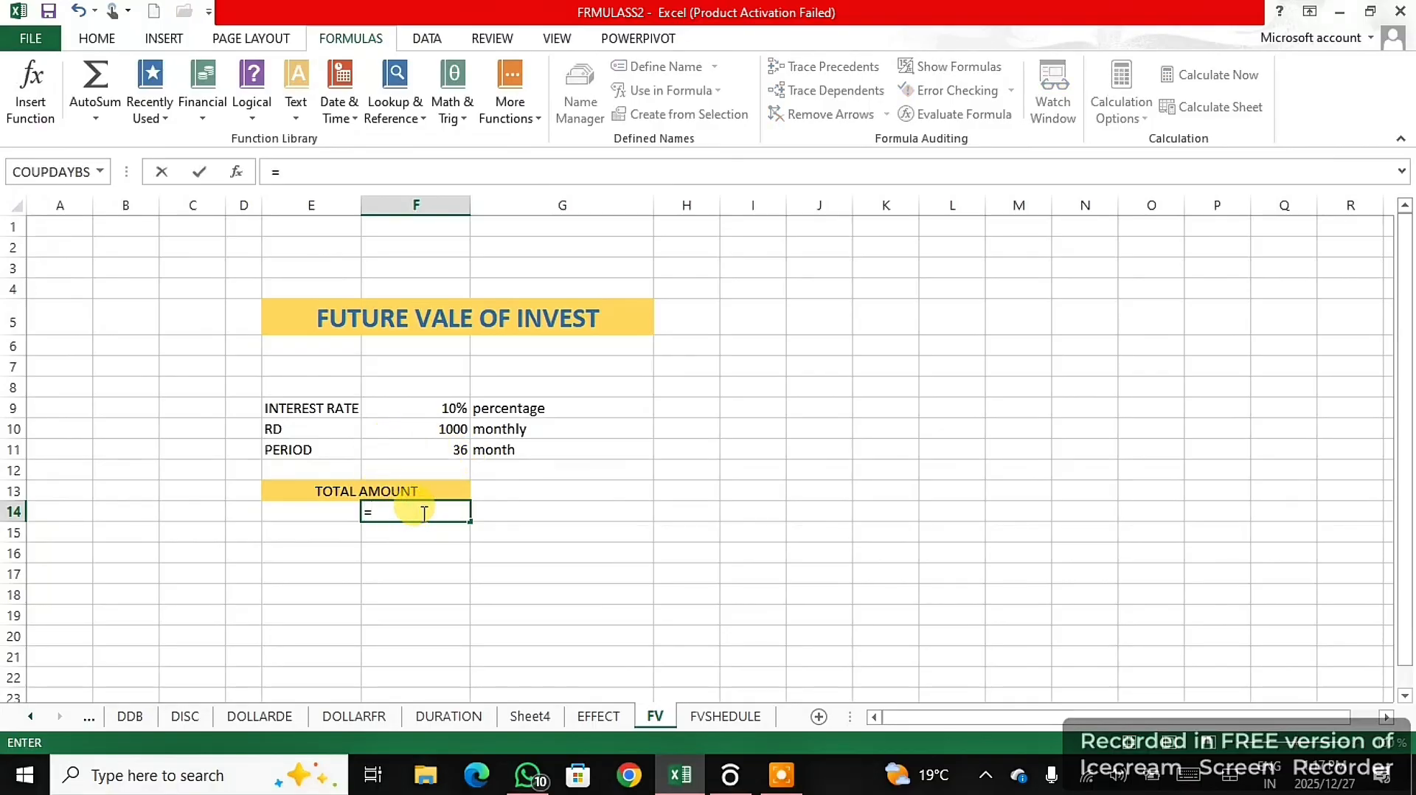
type("FV")
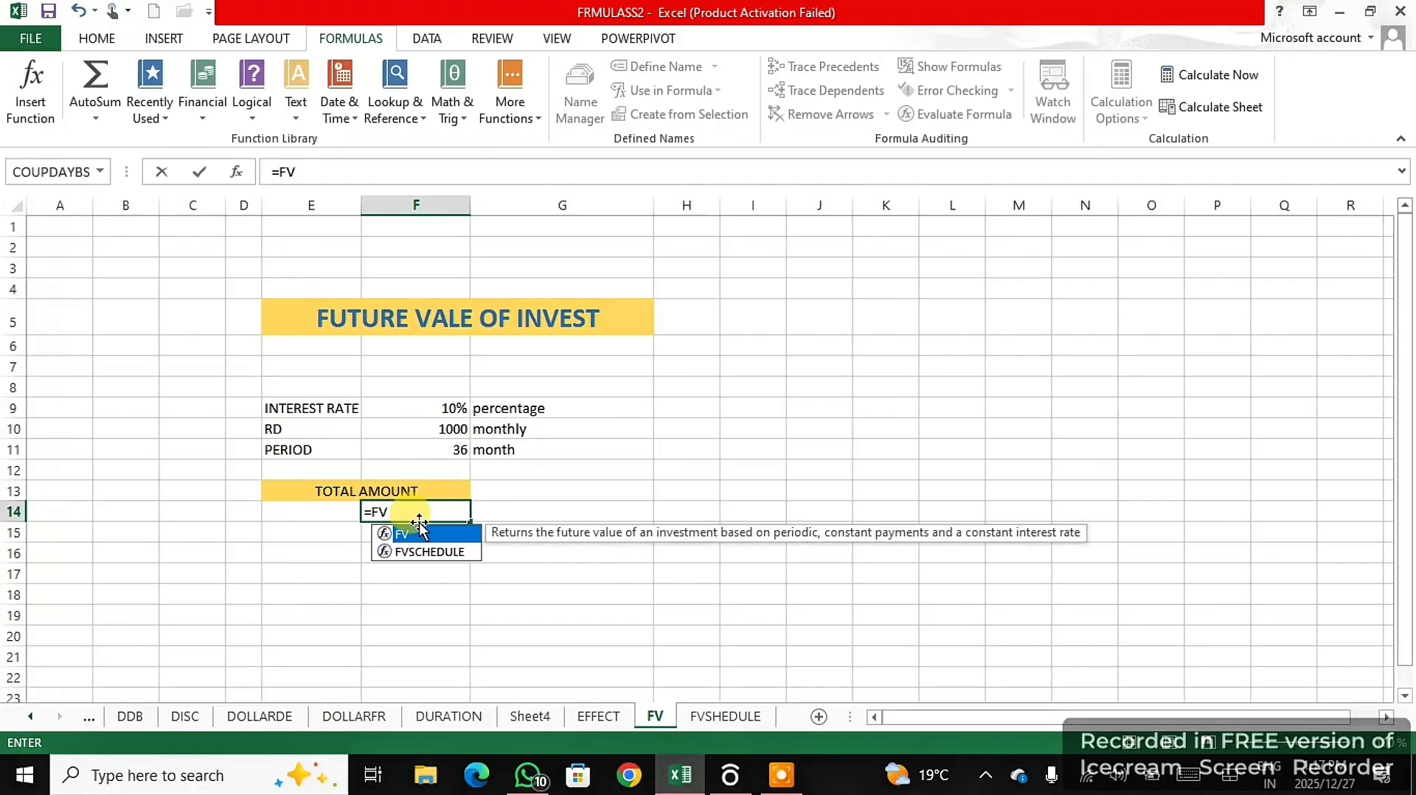
double_click(405, 532)
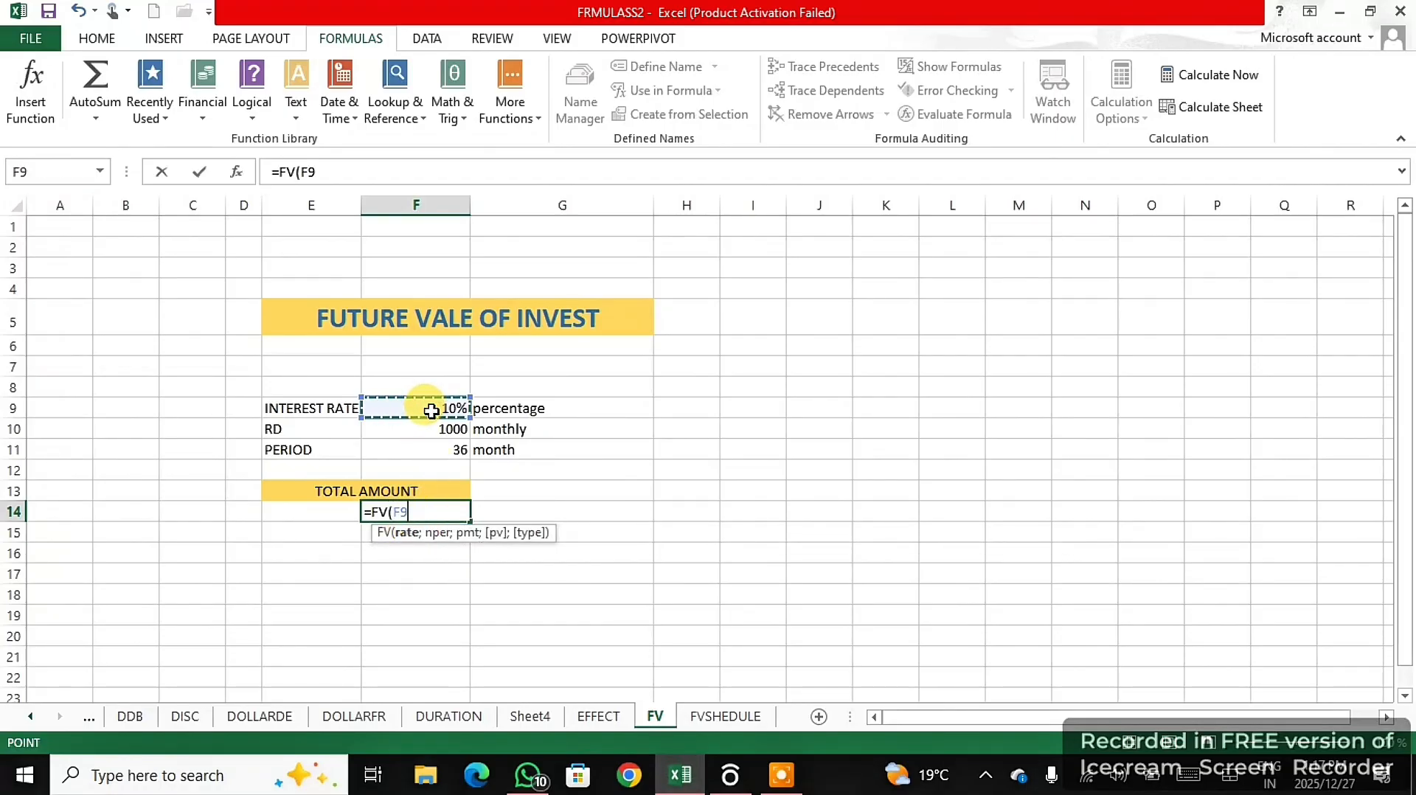
type("/12")
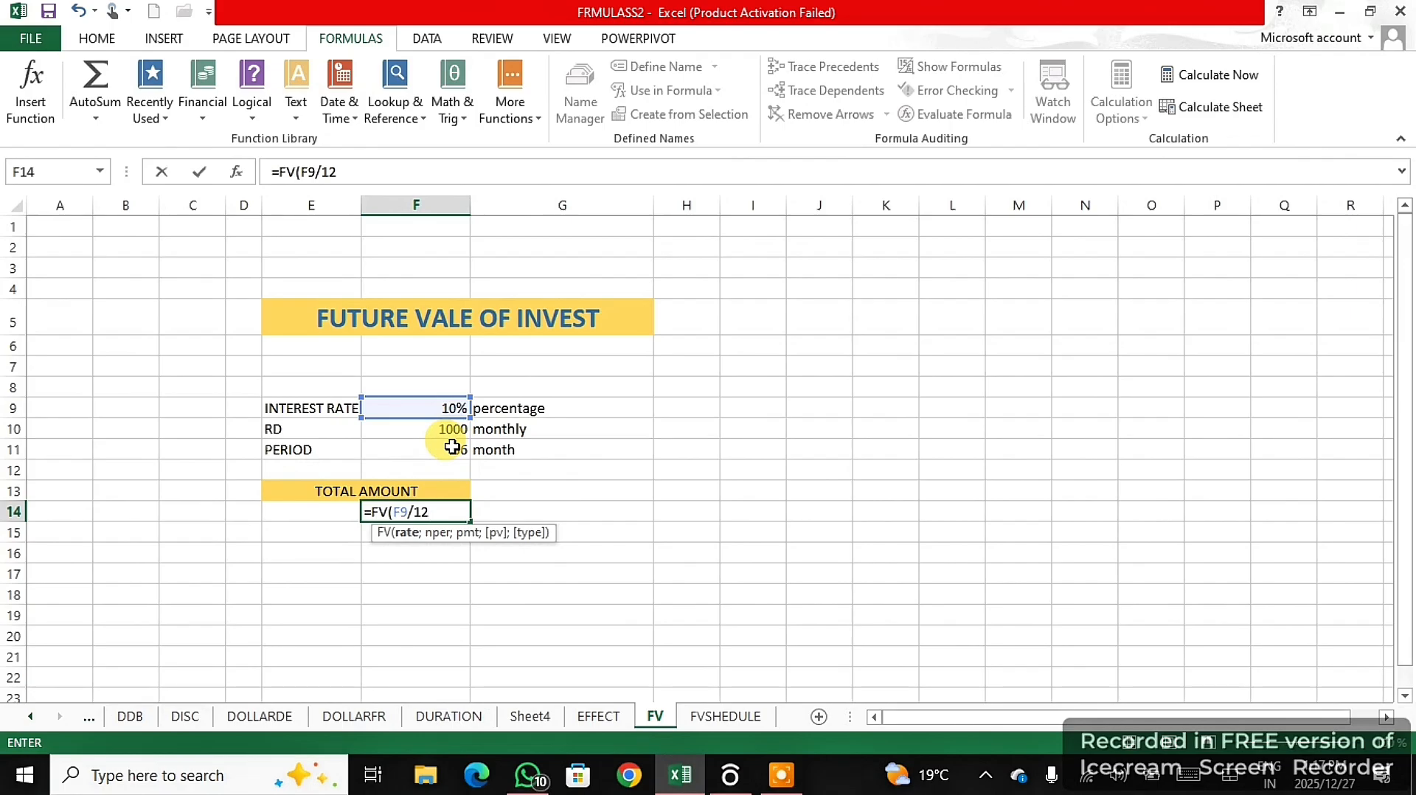
type(";")
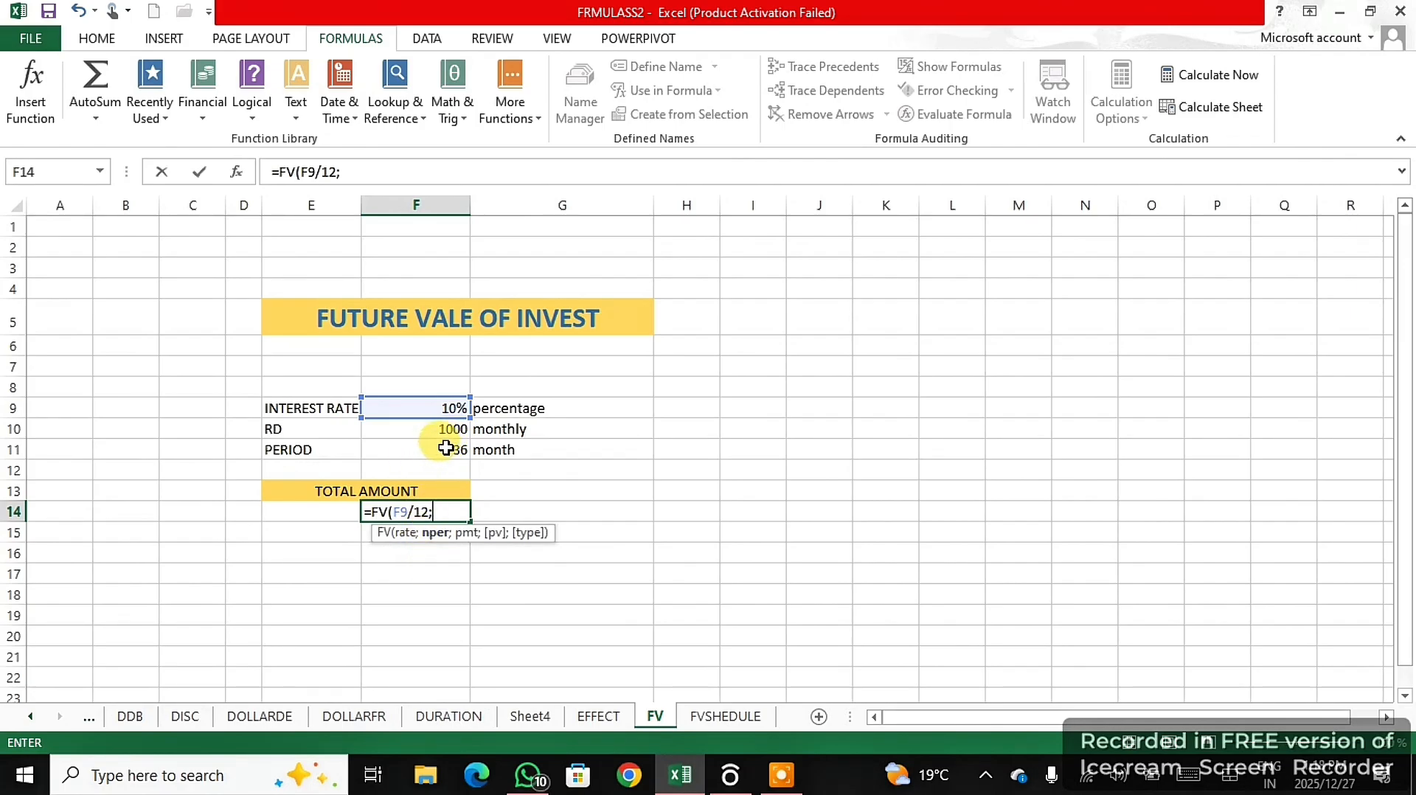
left_click(449, 449)
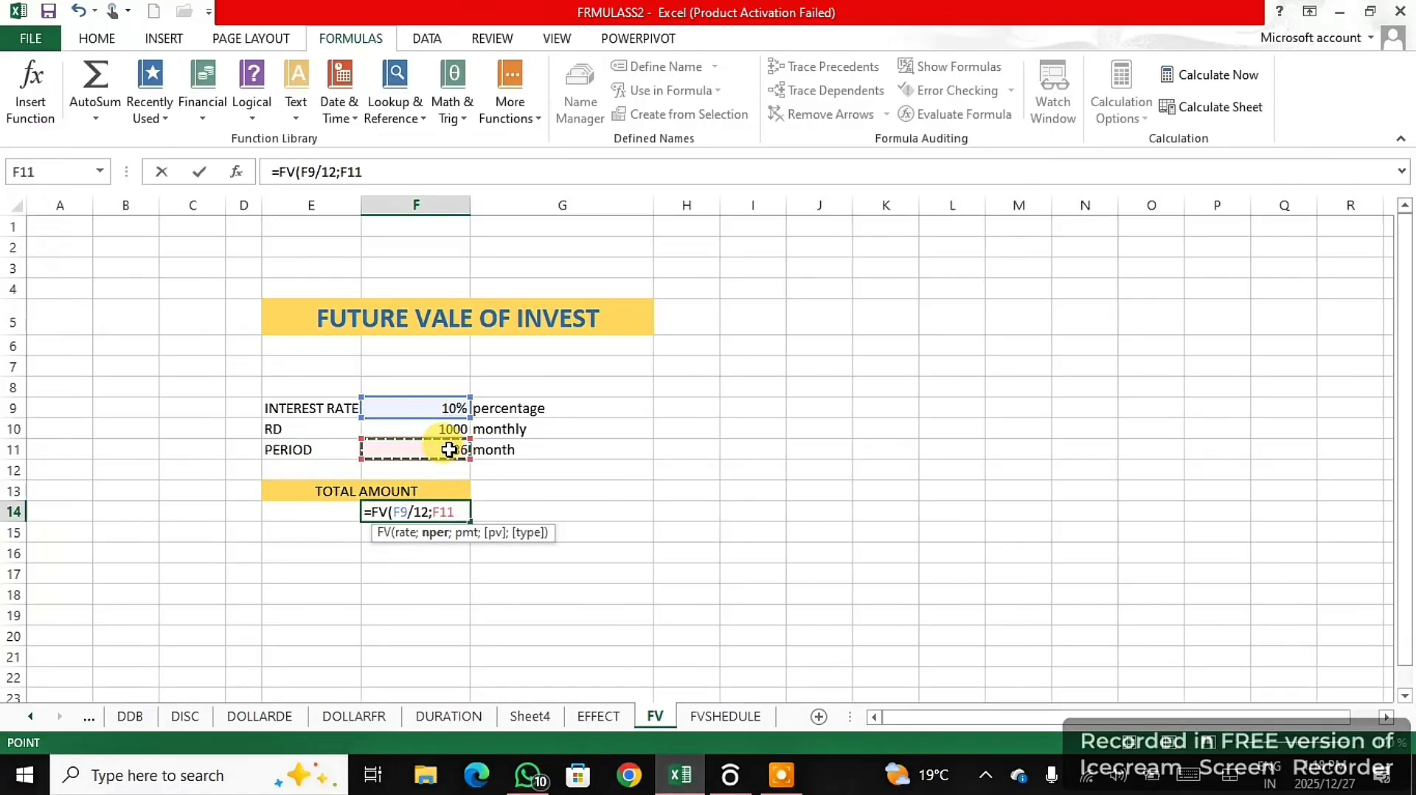
type(";-")
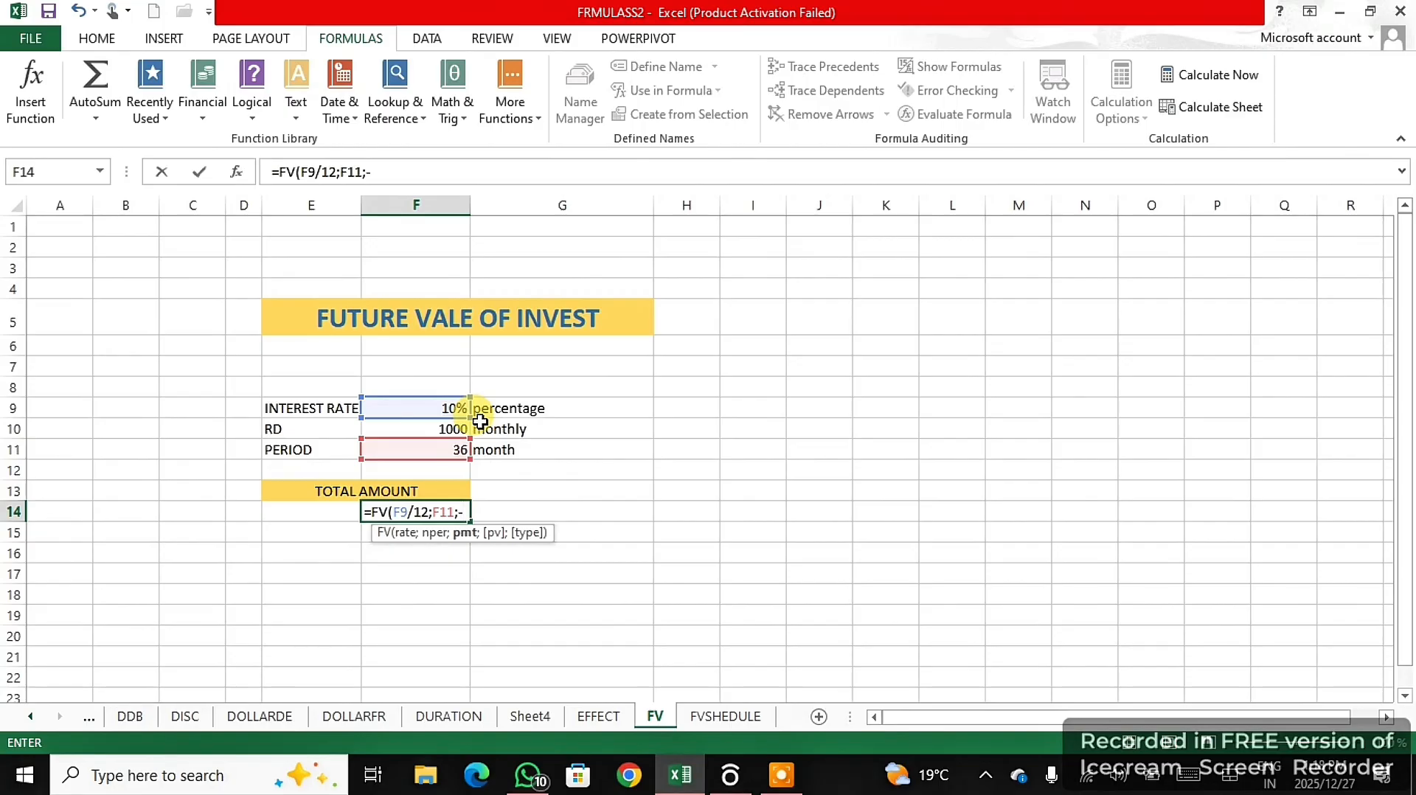
left_click(451, 432)
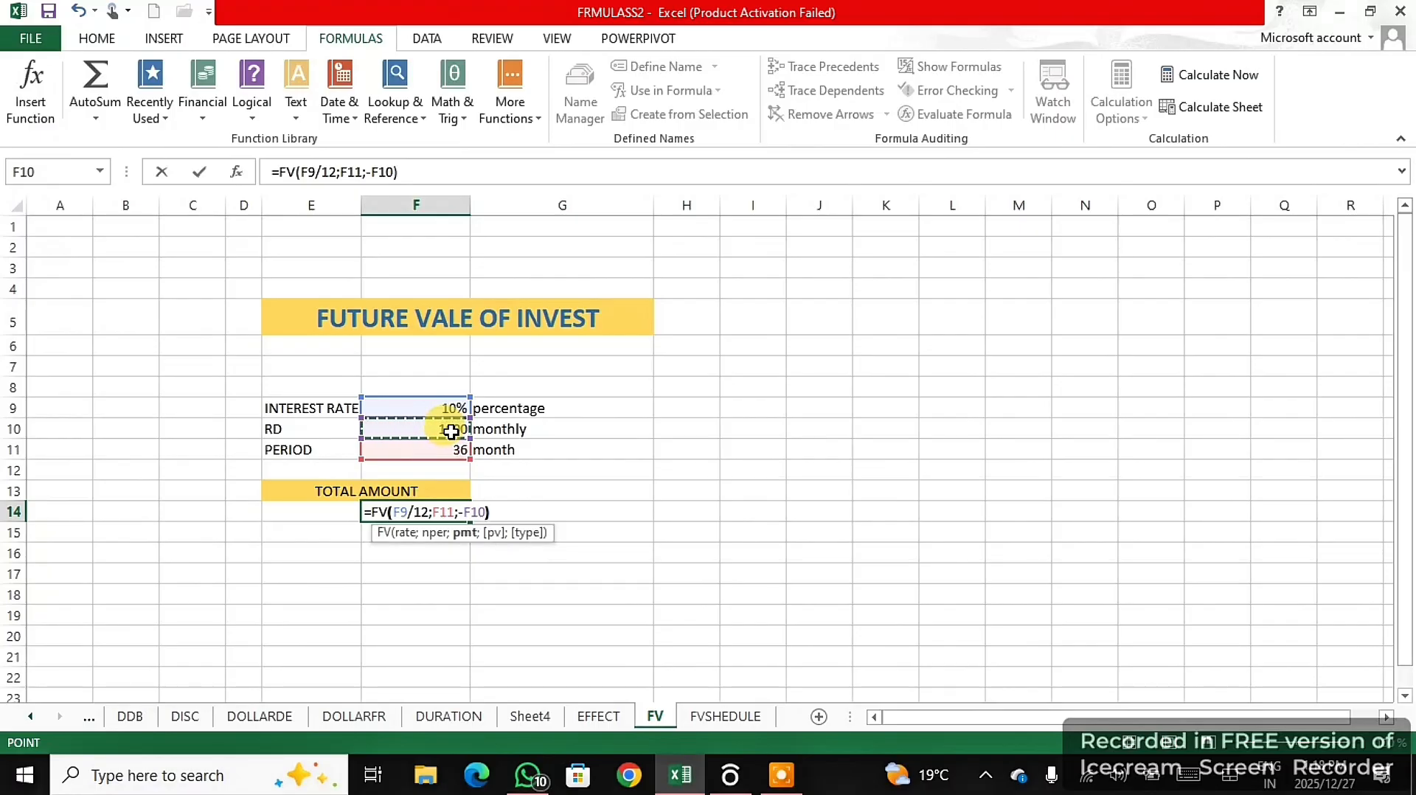
type(")")
key("Return")
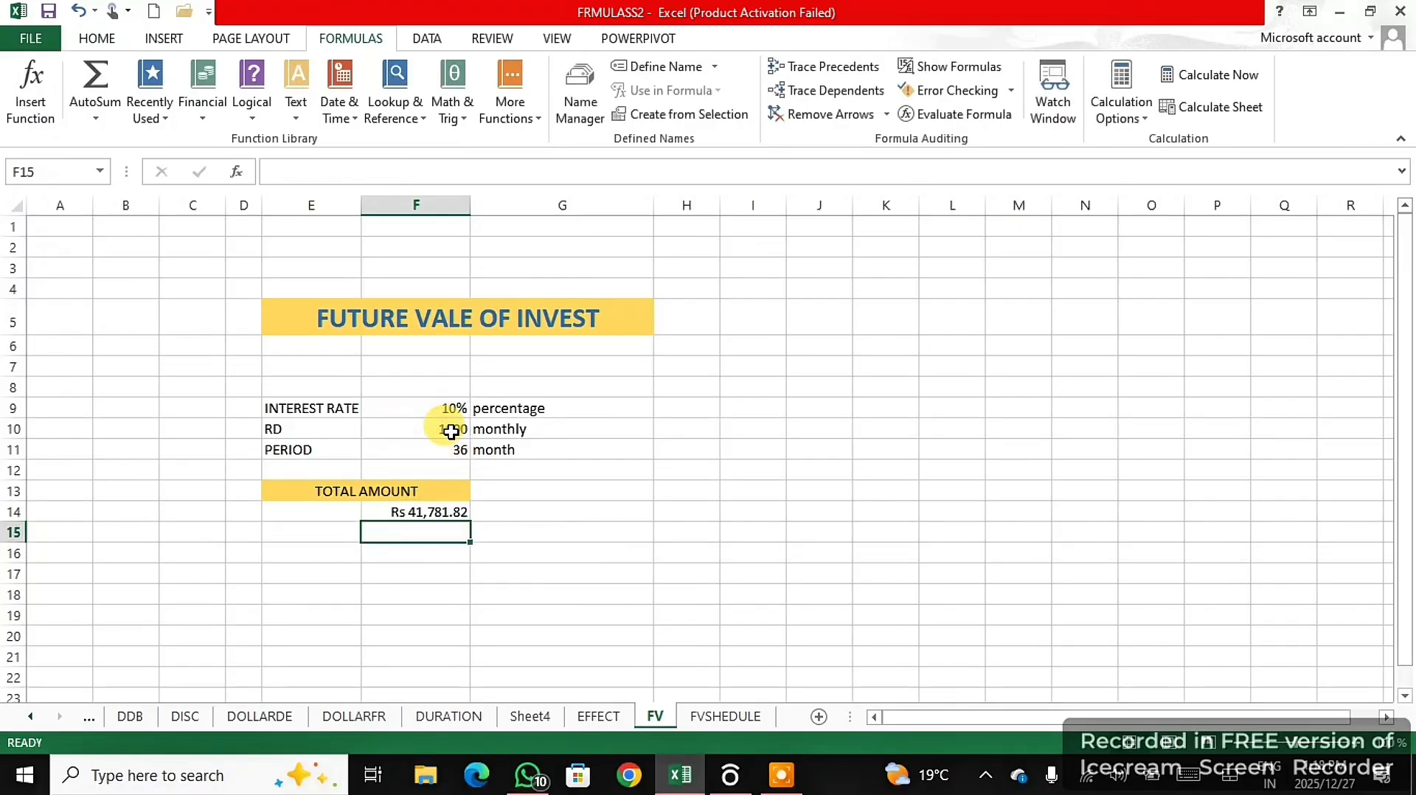
left_click(439, 509)
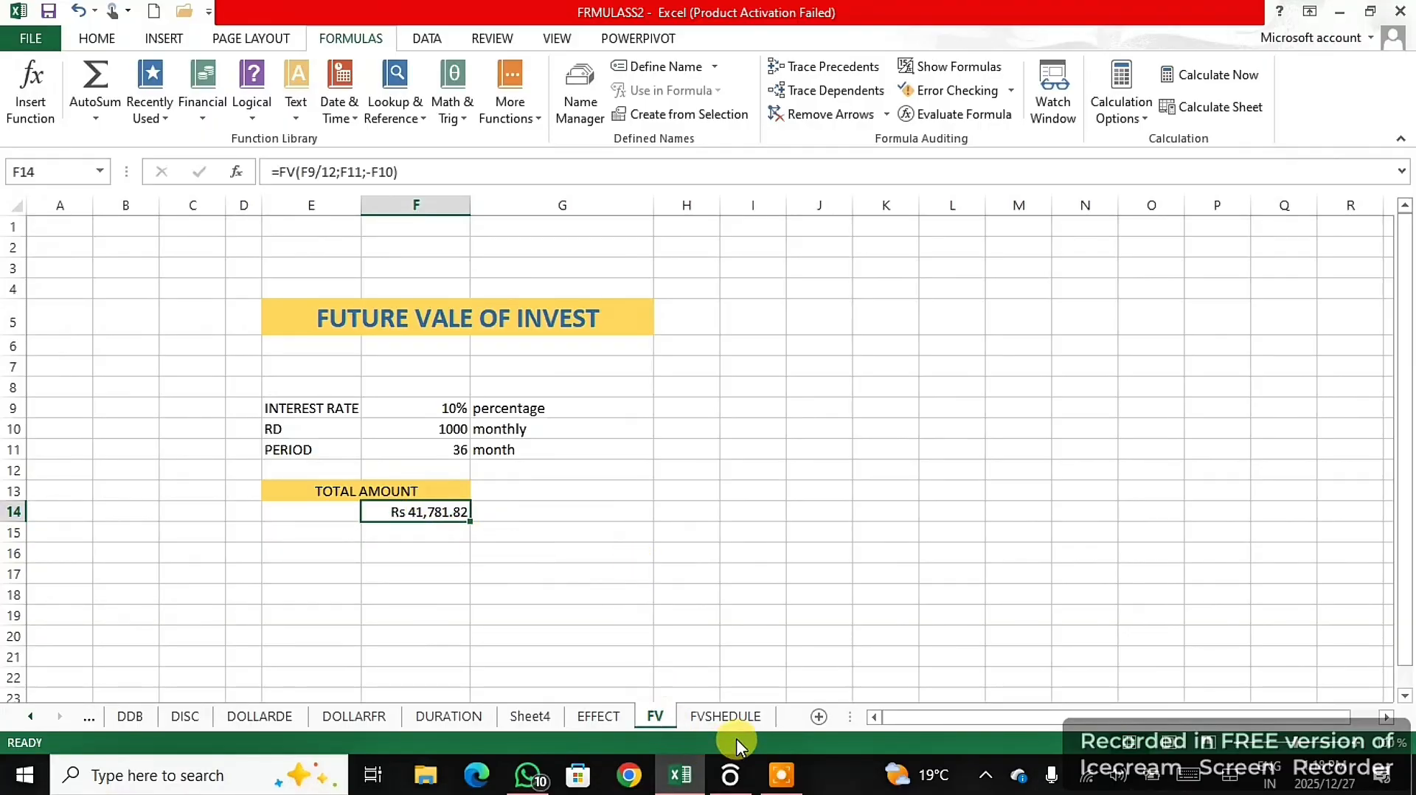
left_click(776, 774)
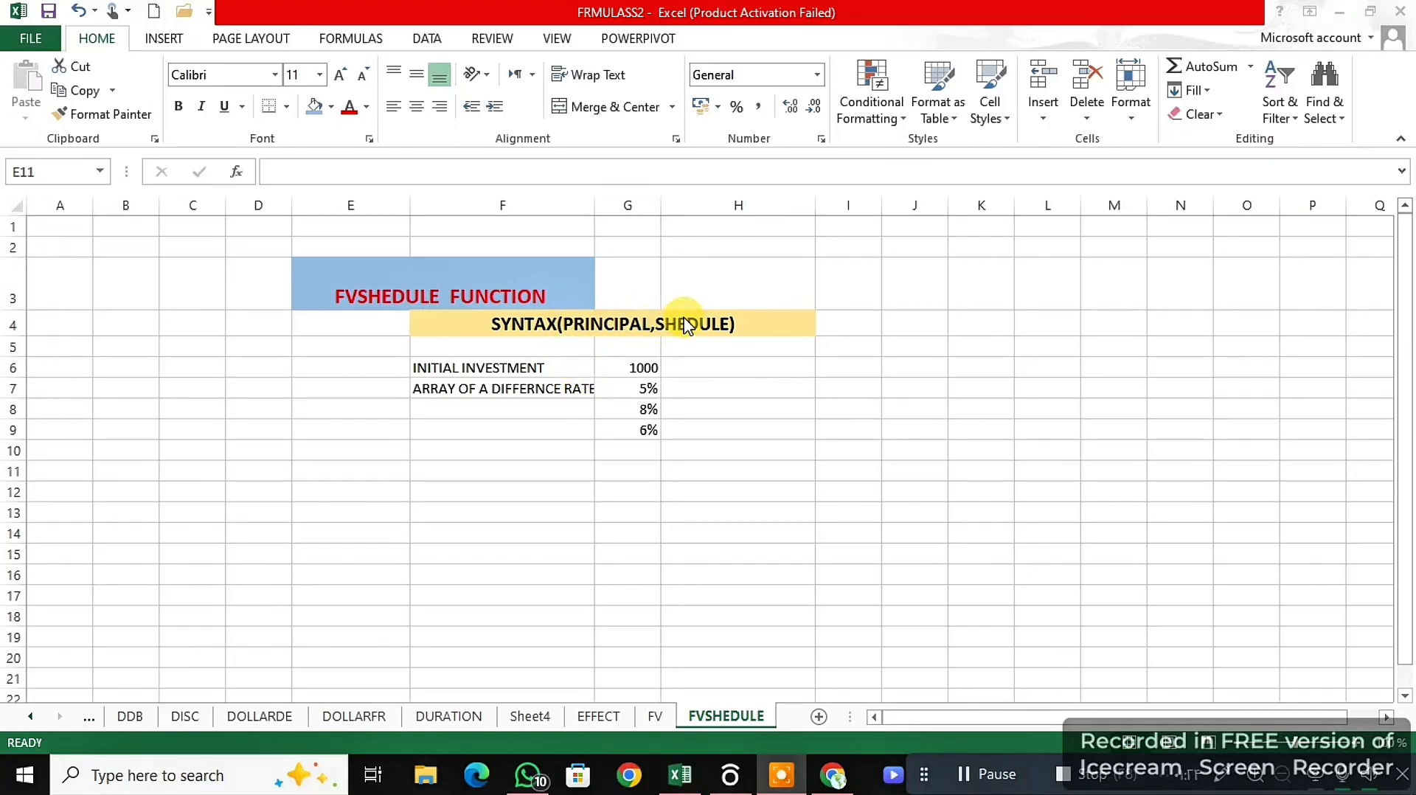
- Enter =FVSCHEDULE(G6;G7:G9) in G12, using the initial investment and the array of different rates
left_click(626, 488)
type("=")
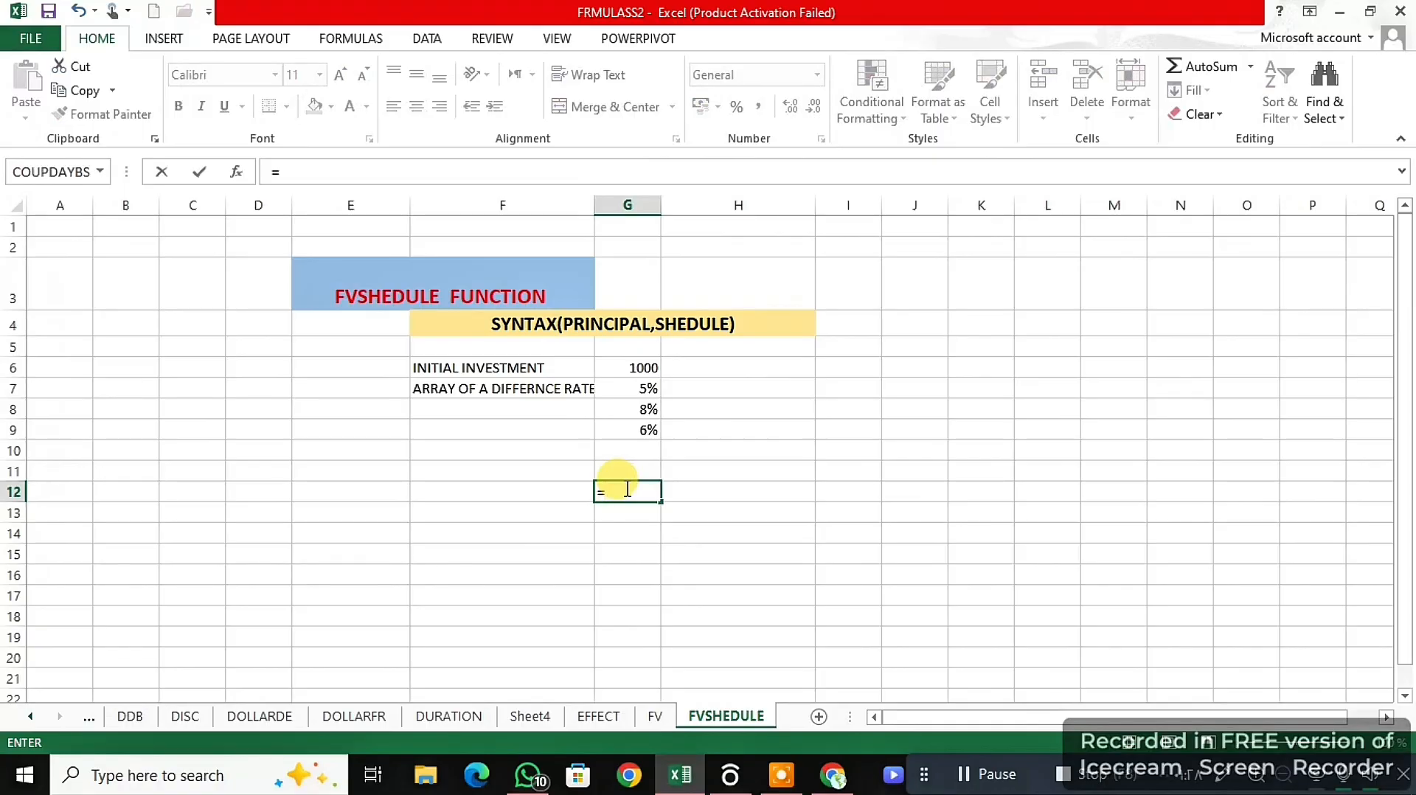
type("FVSCHEDULE(")
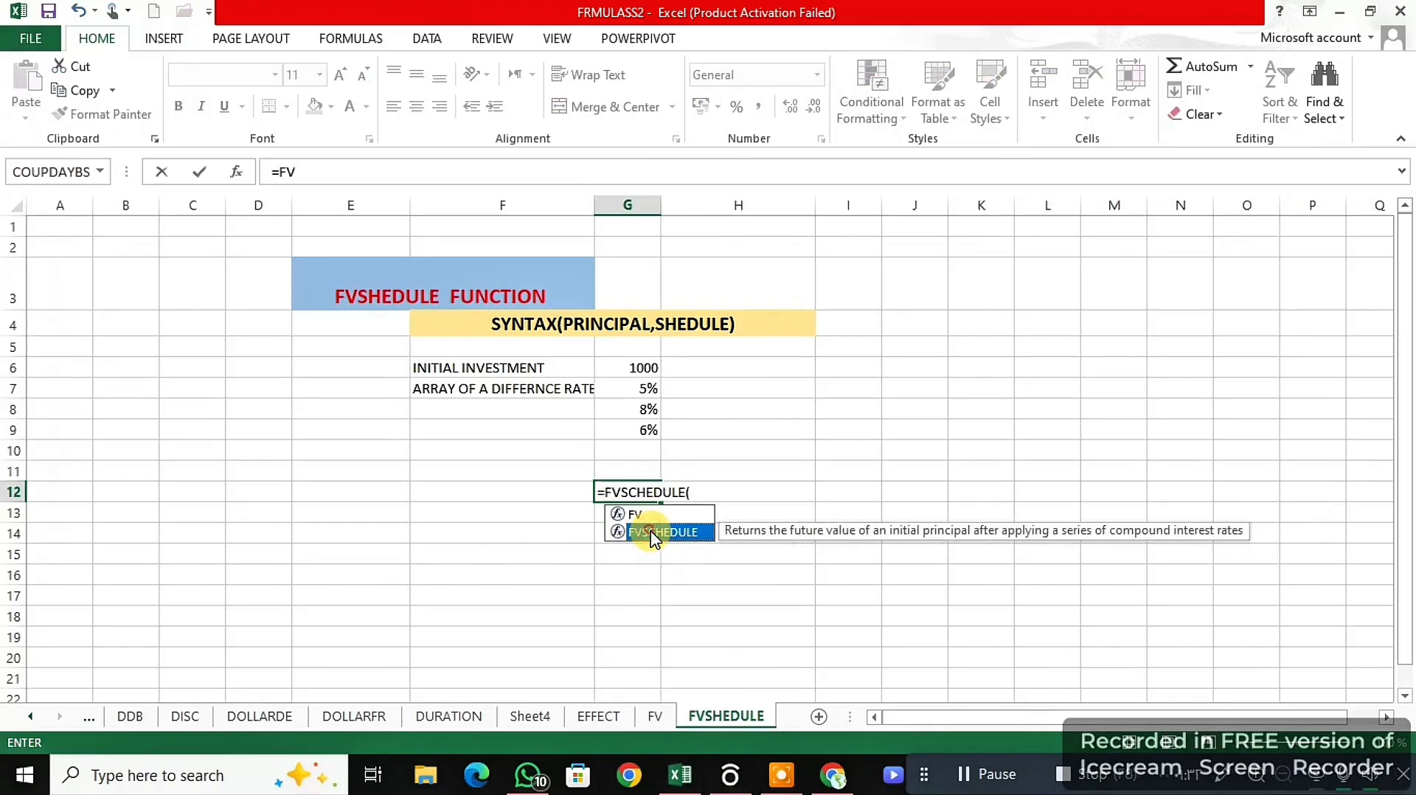
double_click(653, 532)
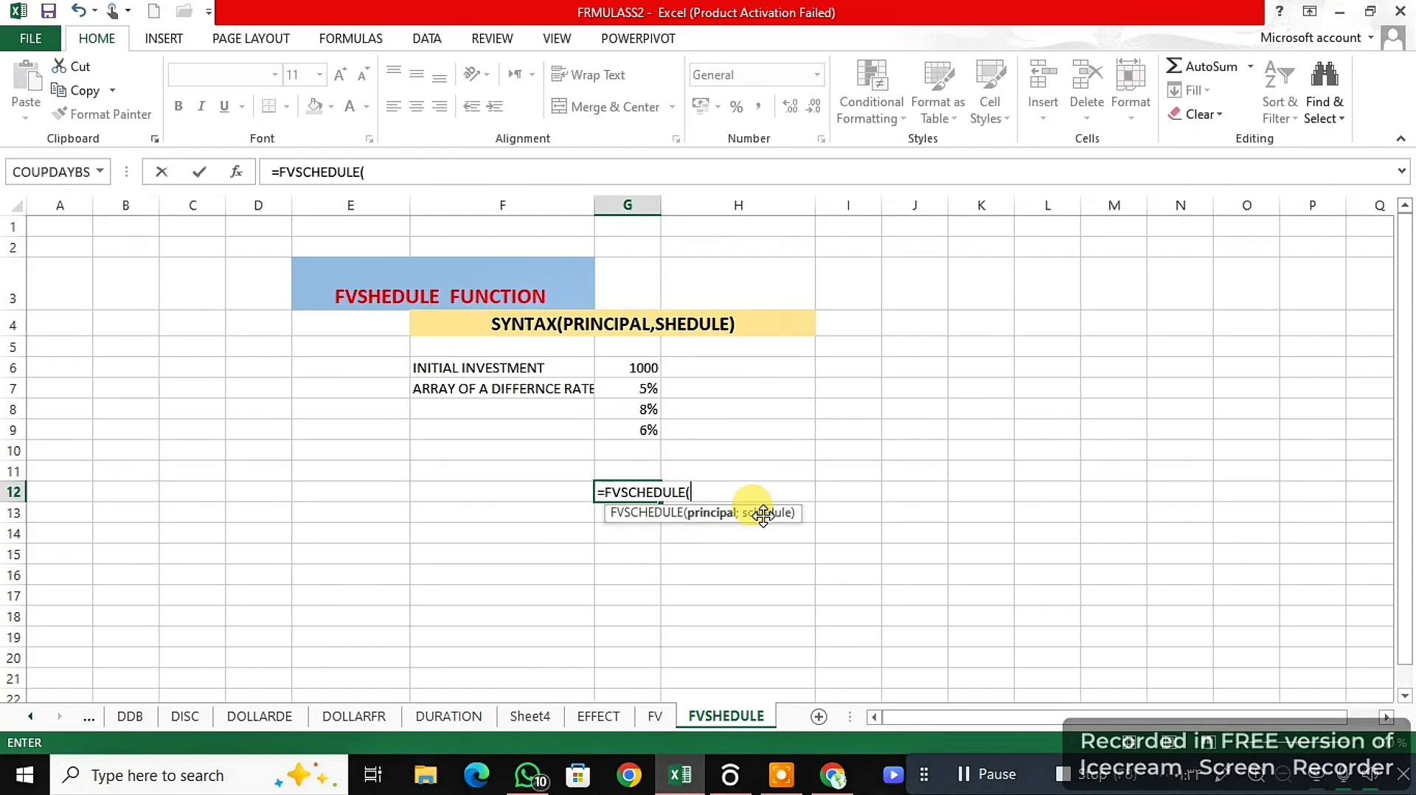
left_click(643, 363)
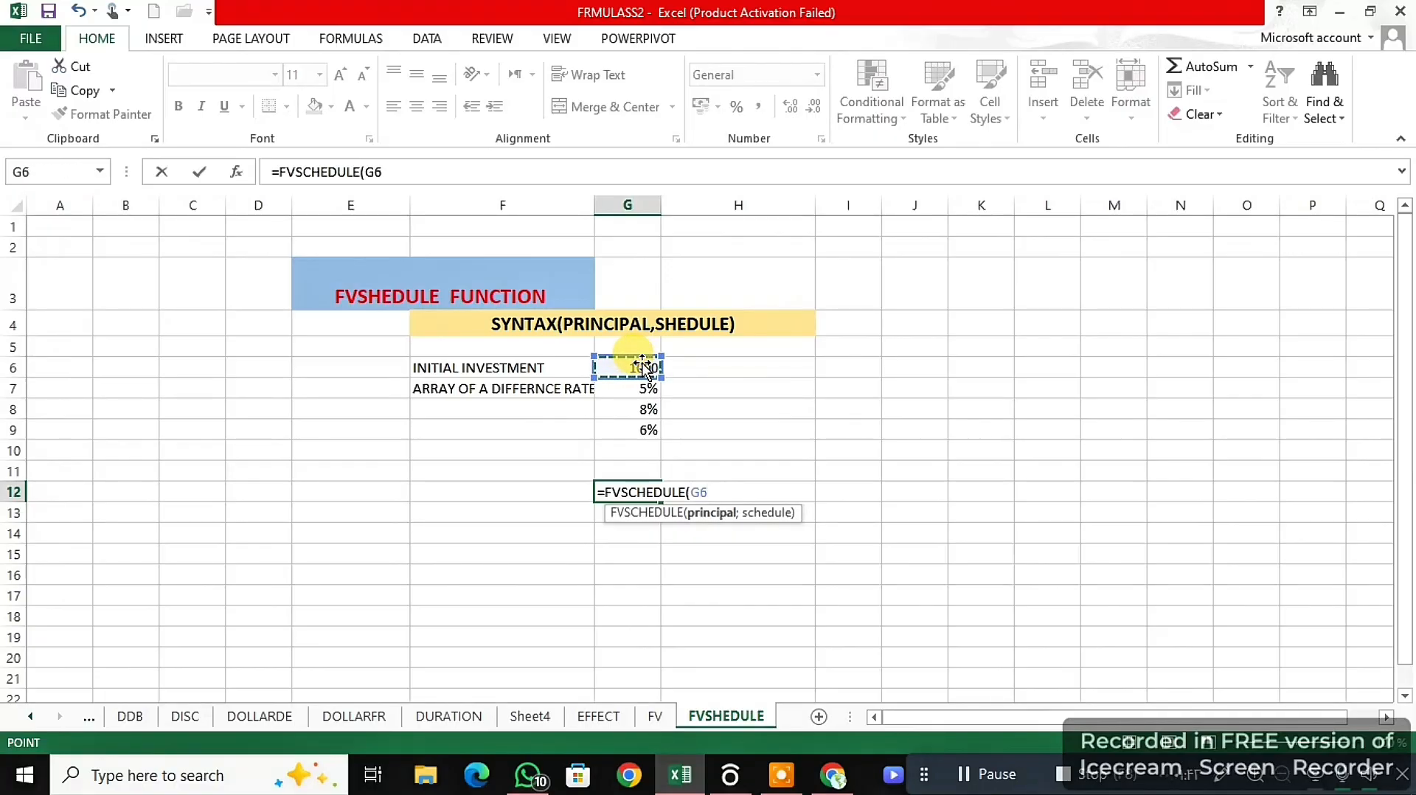
type(";")
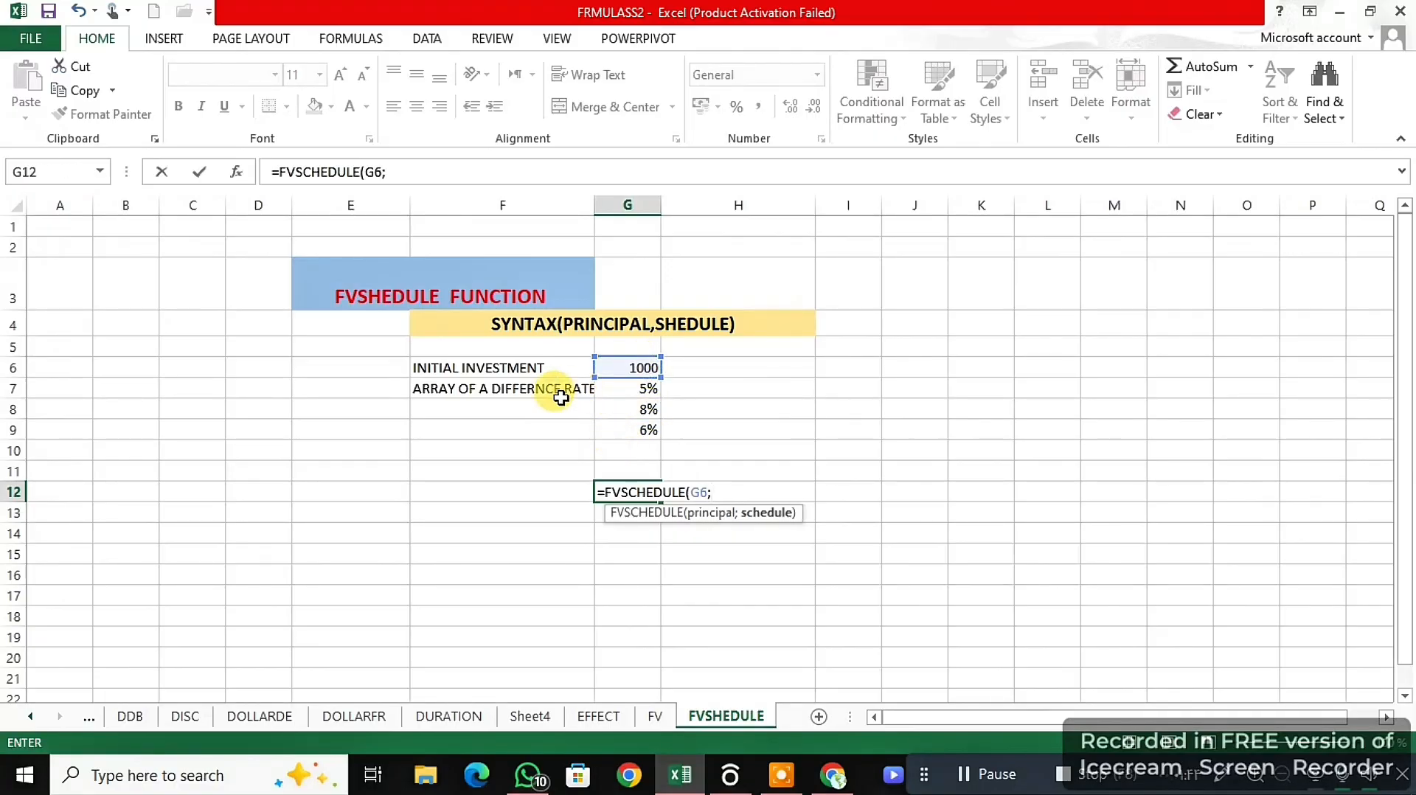
left_click_drag(634, 391, 640, 422)
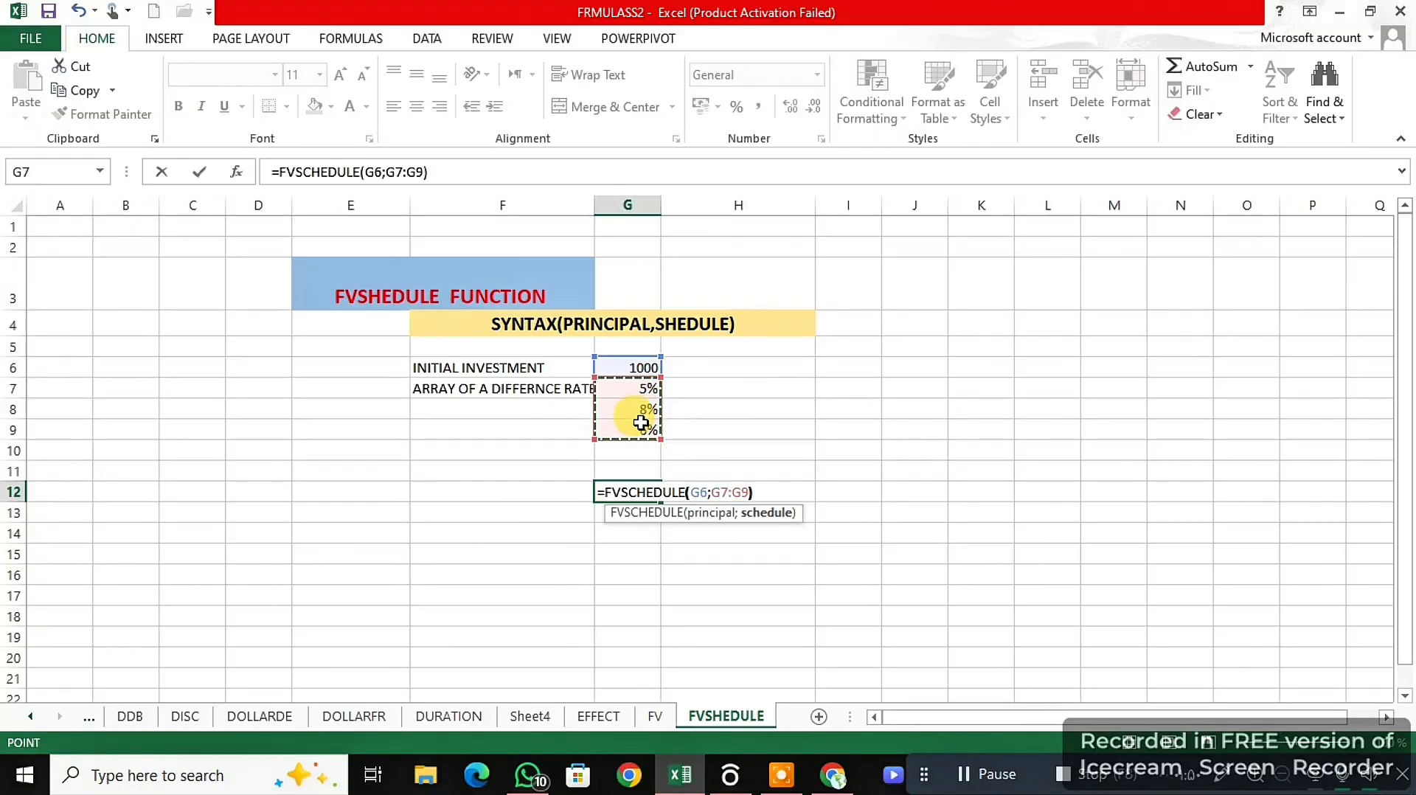
type(")")
key("Return")
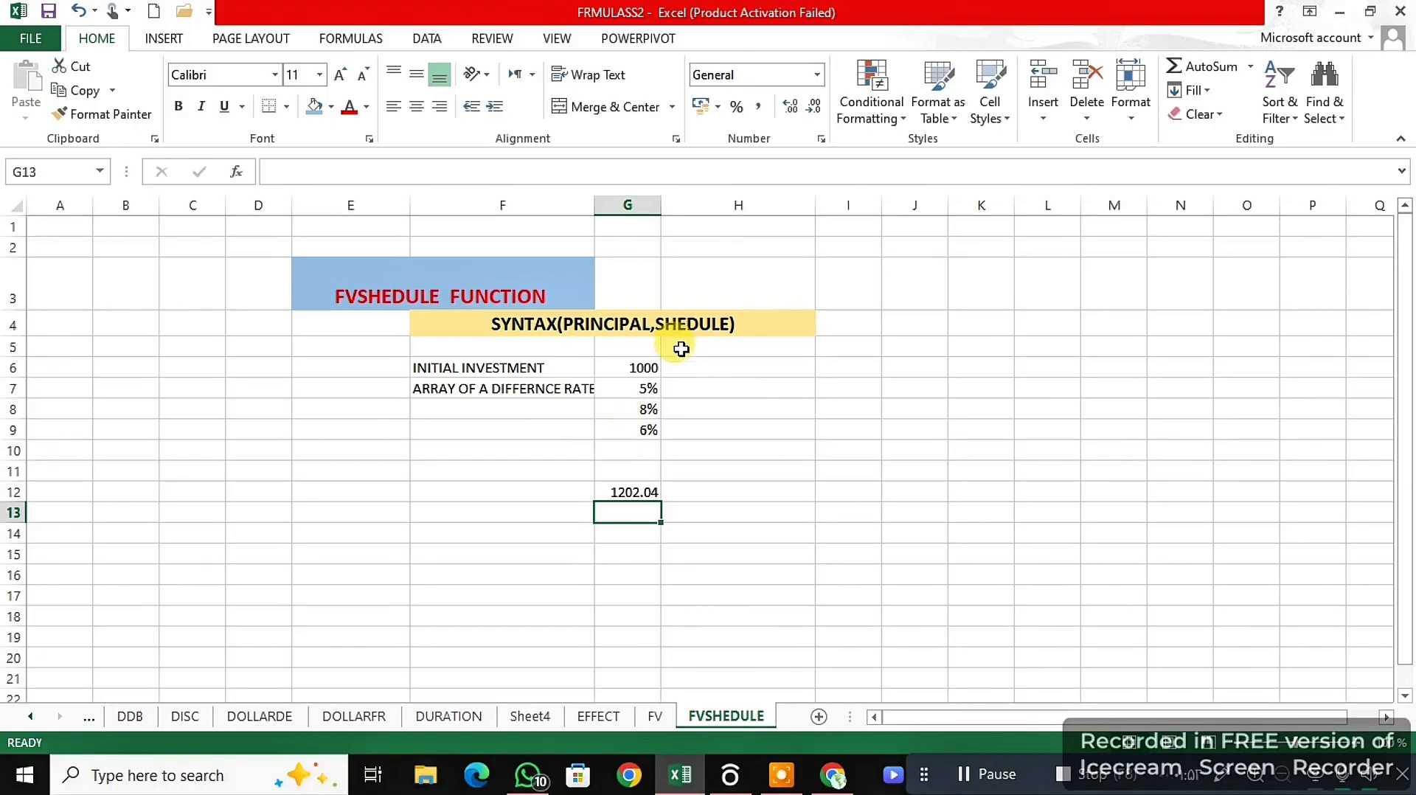
left_click(639, 487)
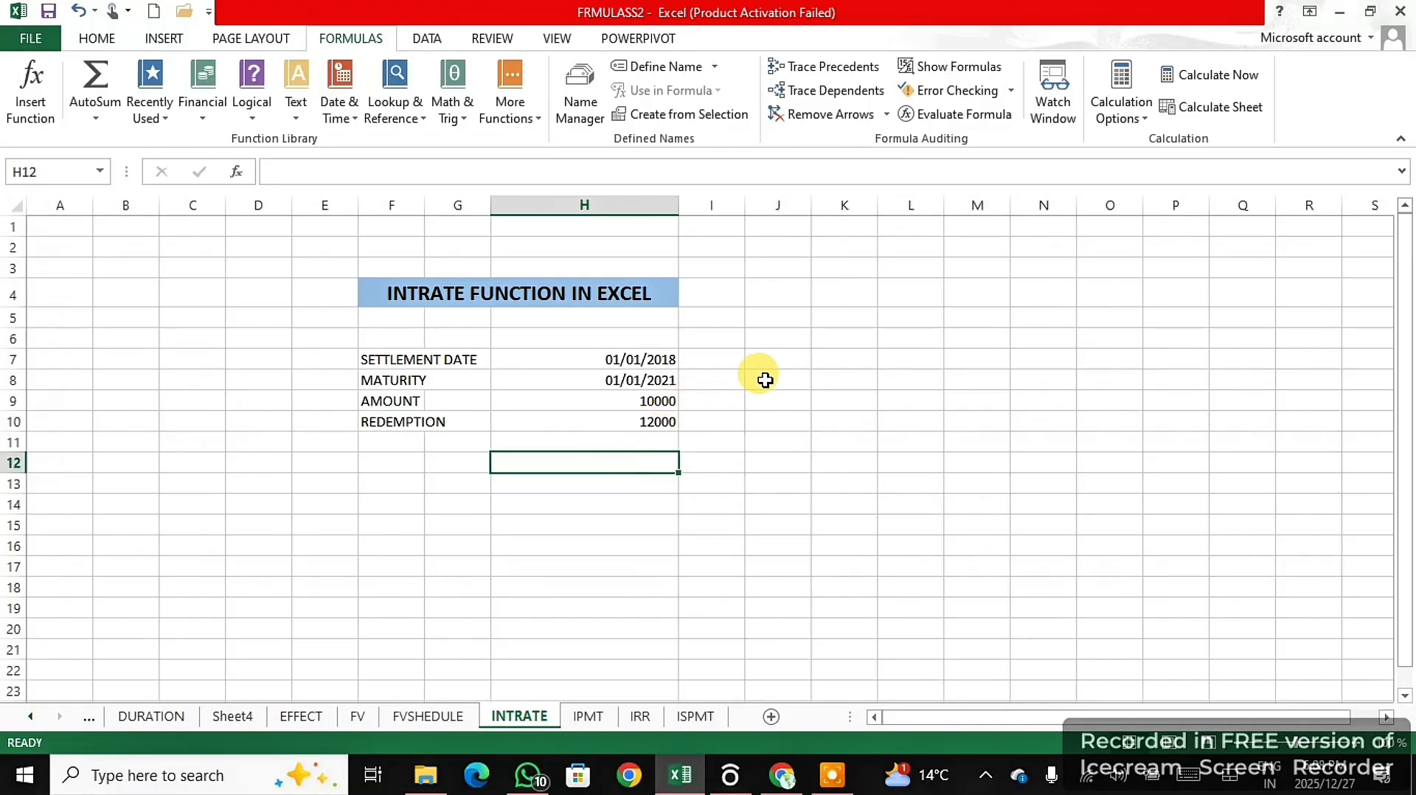
- Enter =INTRATE(H7;H8;H9;H10) in H12 to calculate the interest rate from the settlement date, maturity, amount and redemption
type("=")
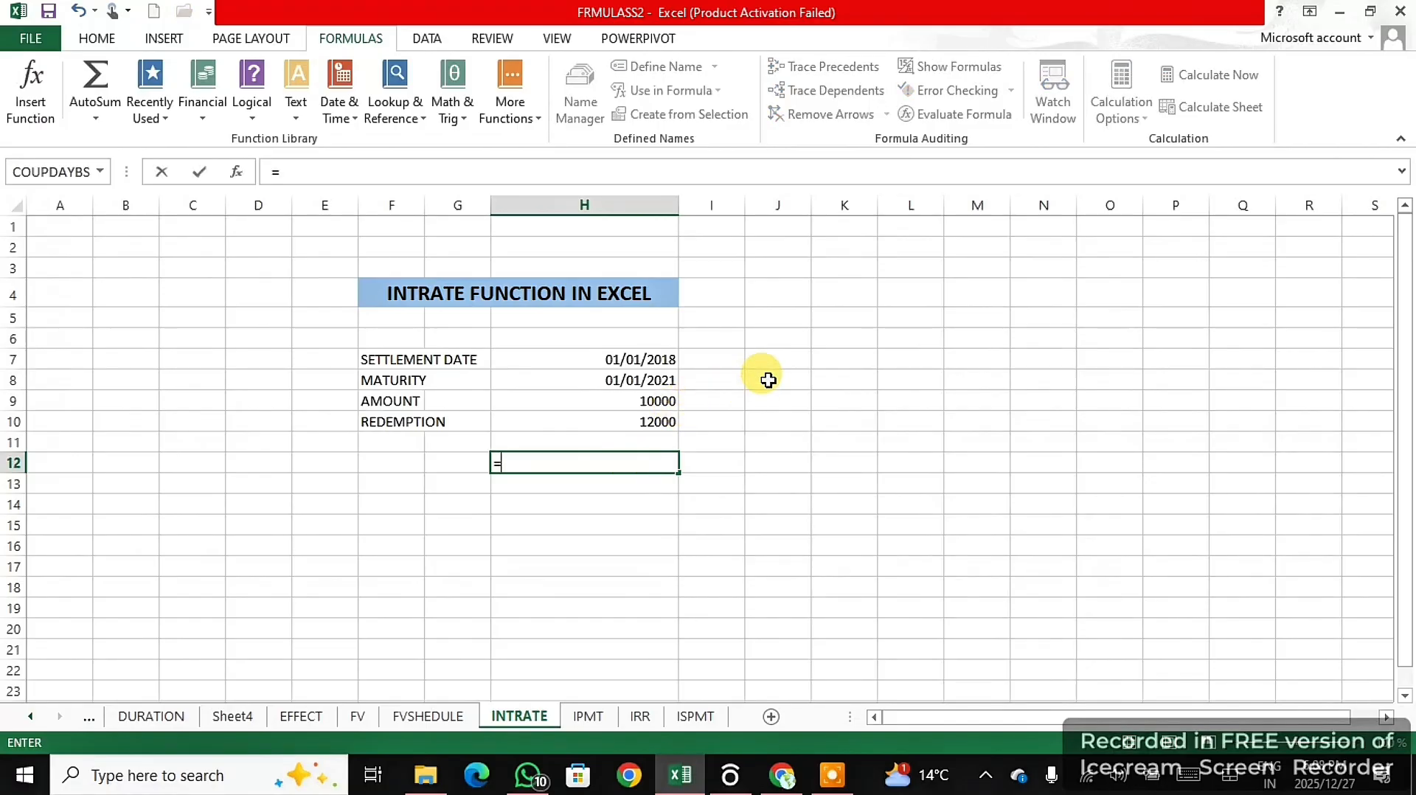
type("INTR")
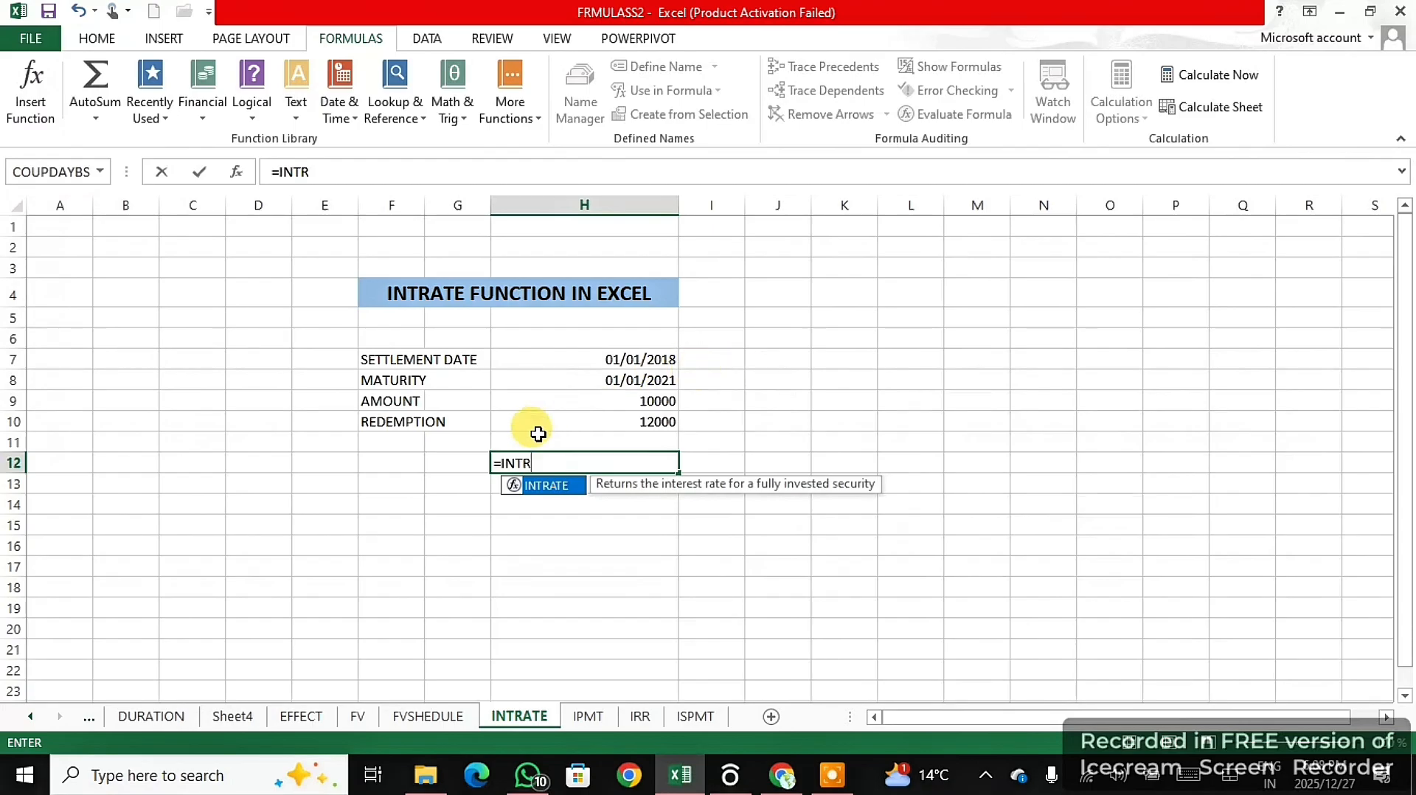
double_click(566, 485)
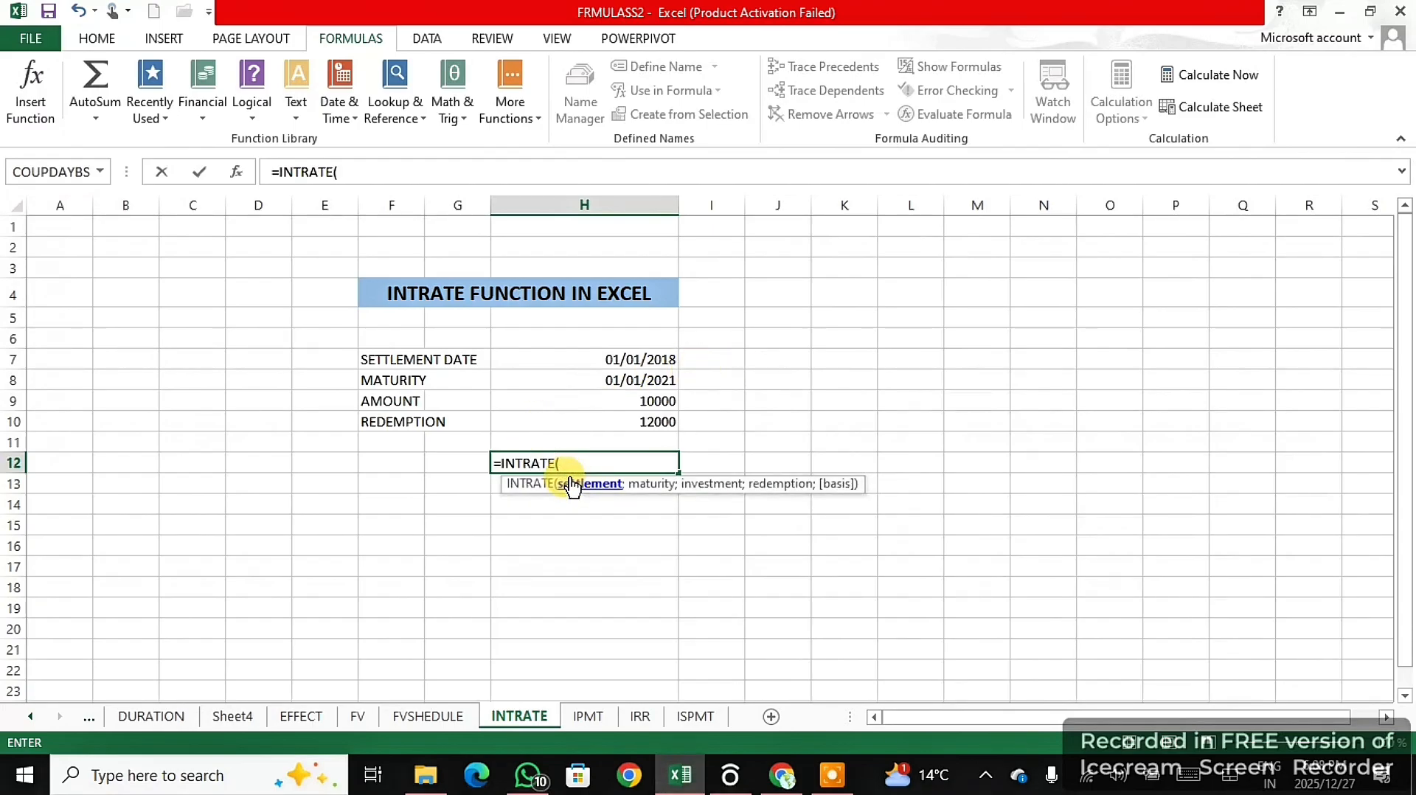
left_click(652, 360)
type(";")
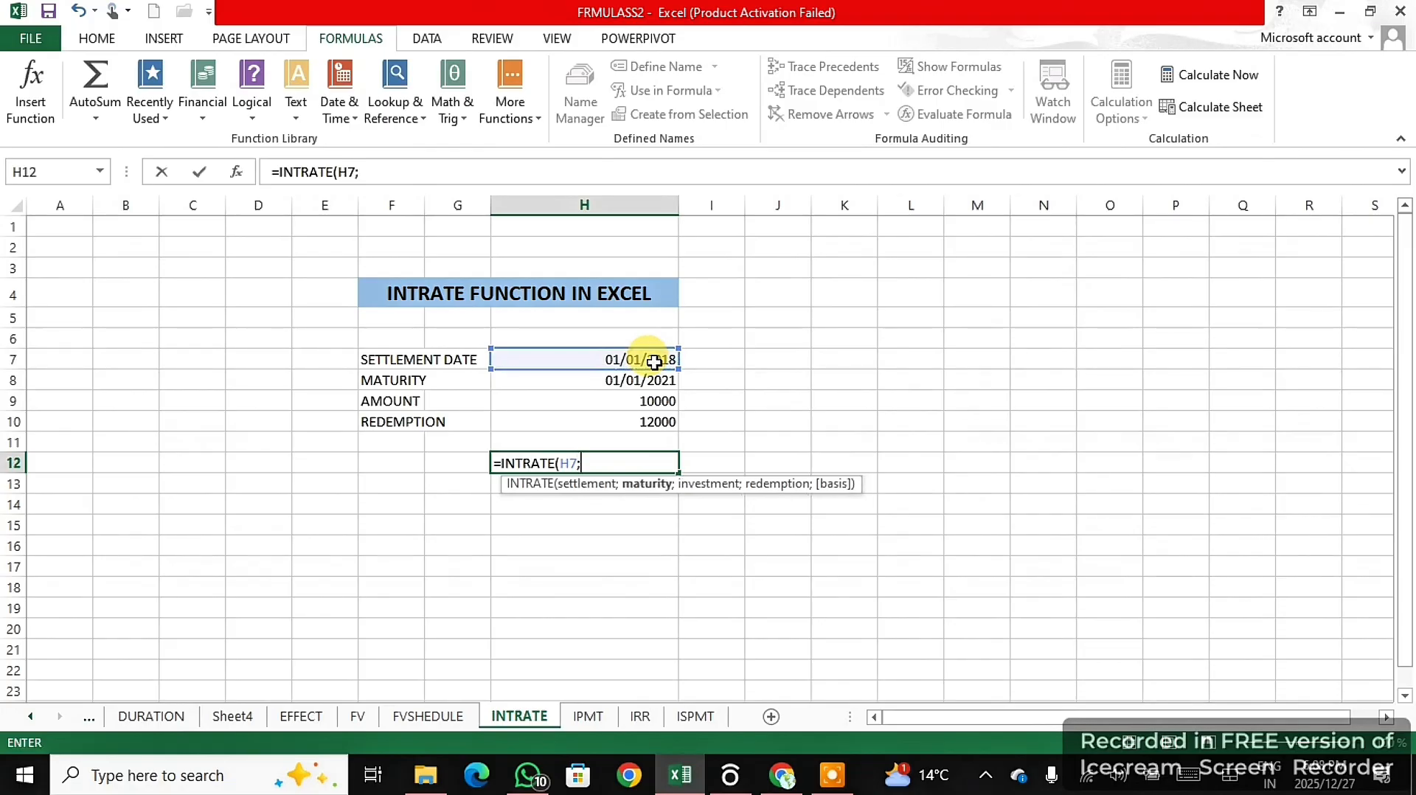
left_click(649, 384)
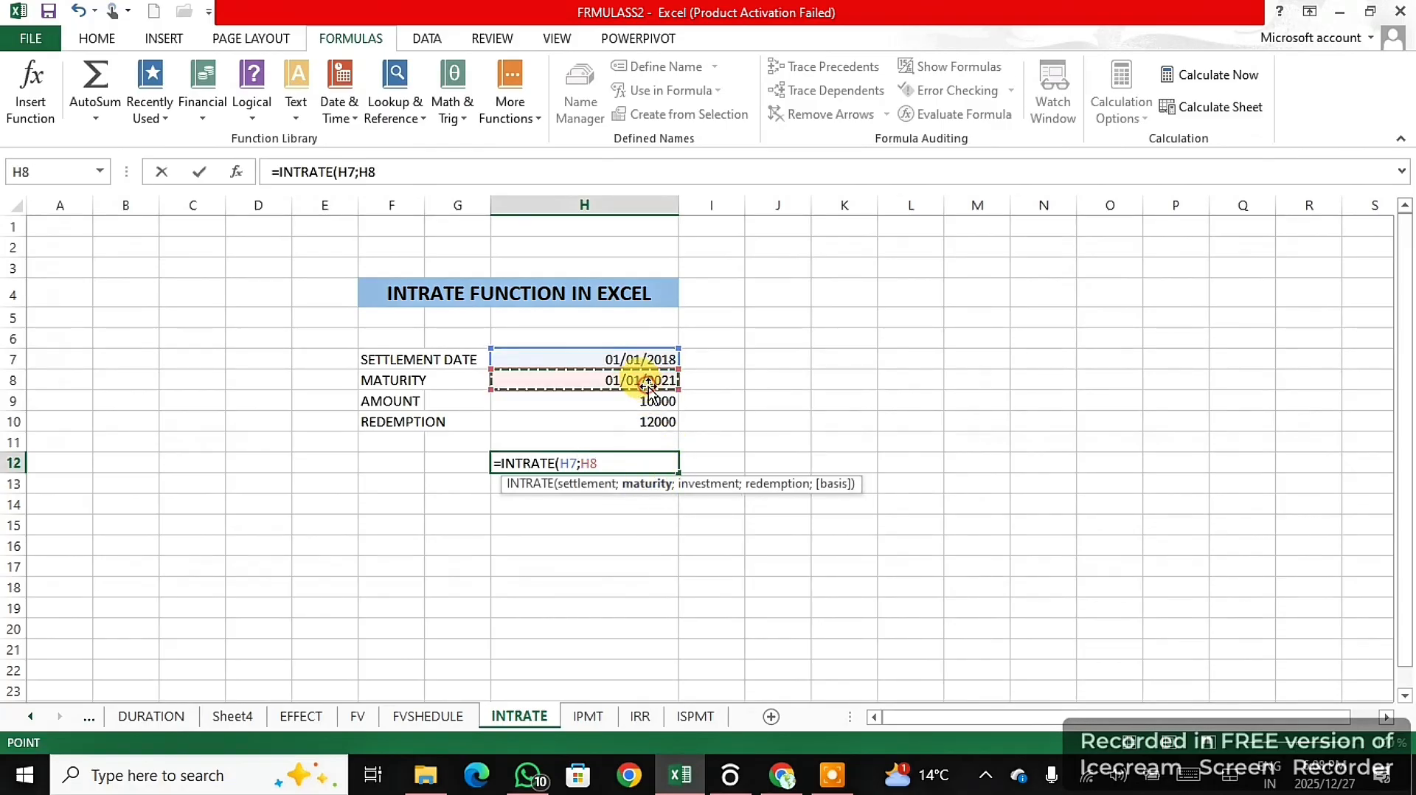
type(";")
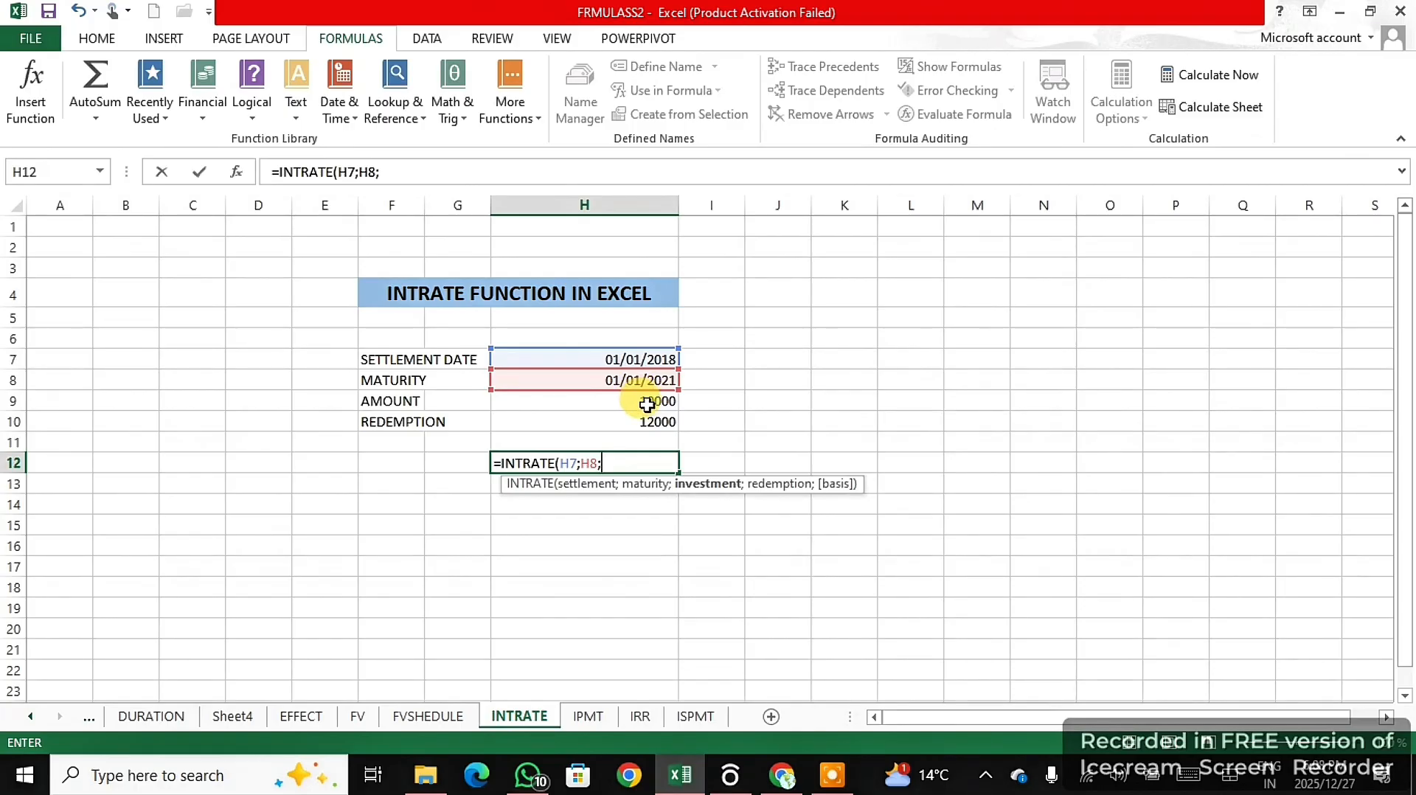
left_click(647, 404)
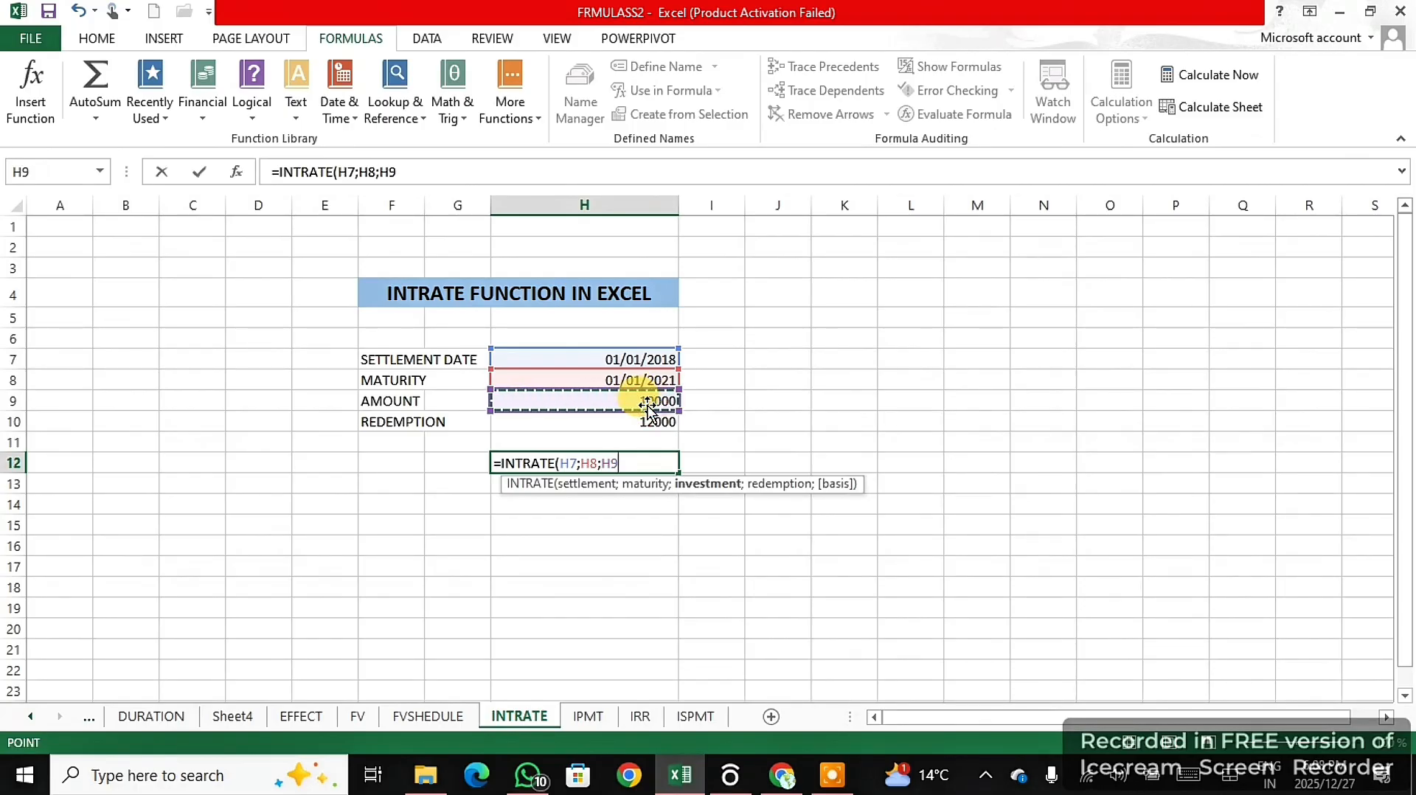
type(";")
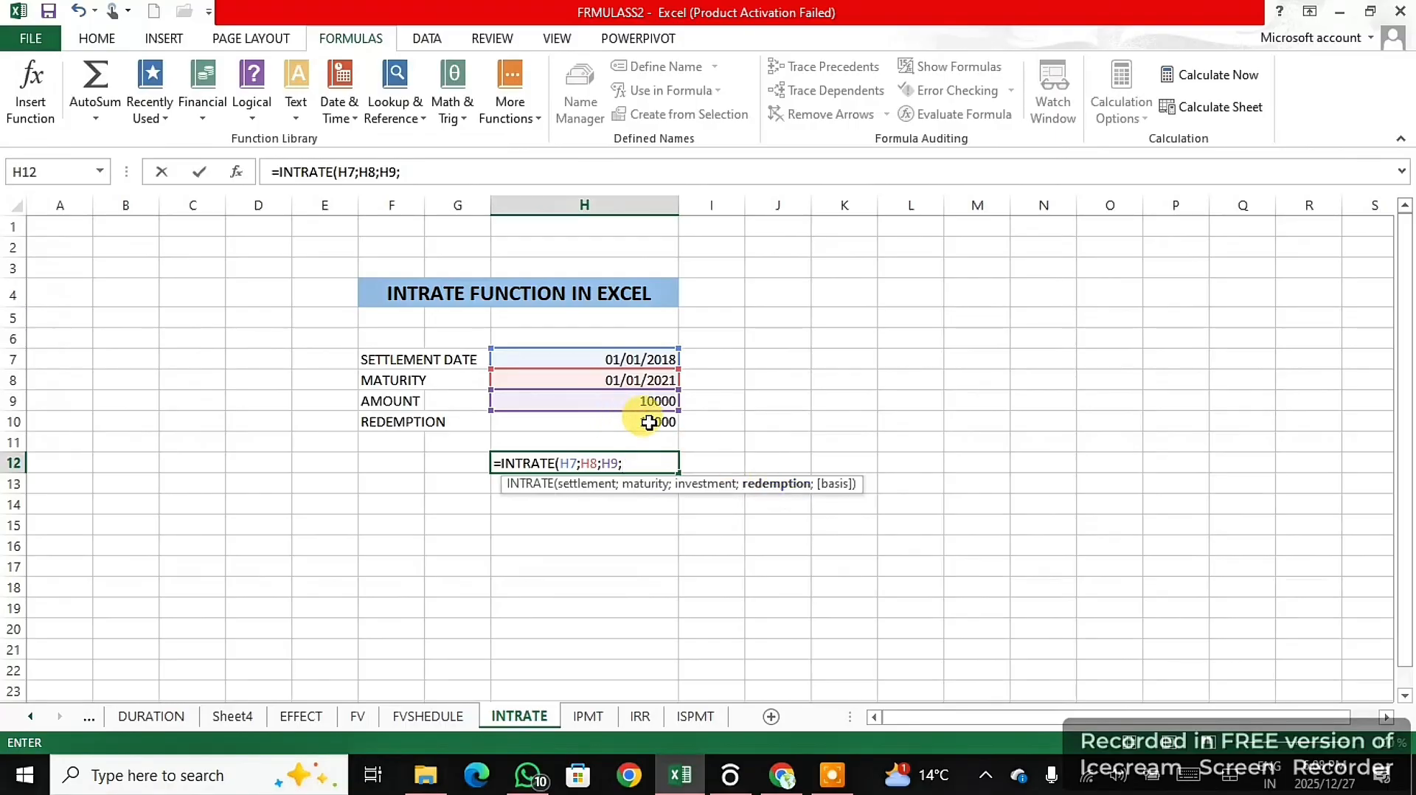
left_click(648, 422)
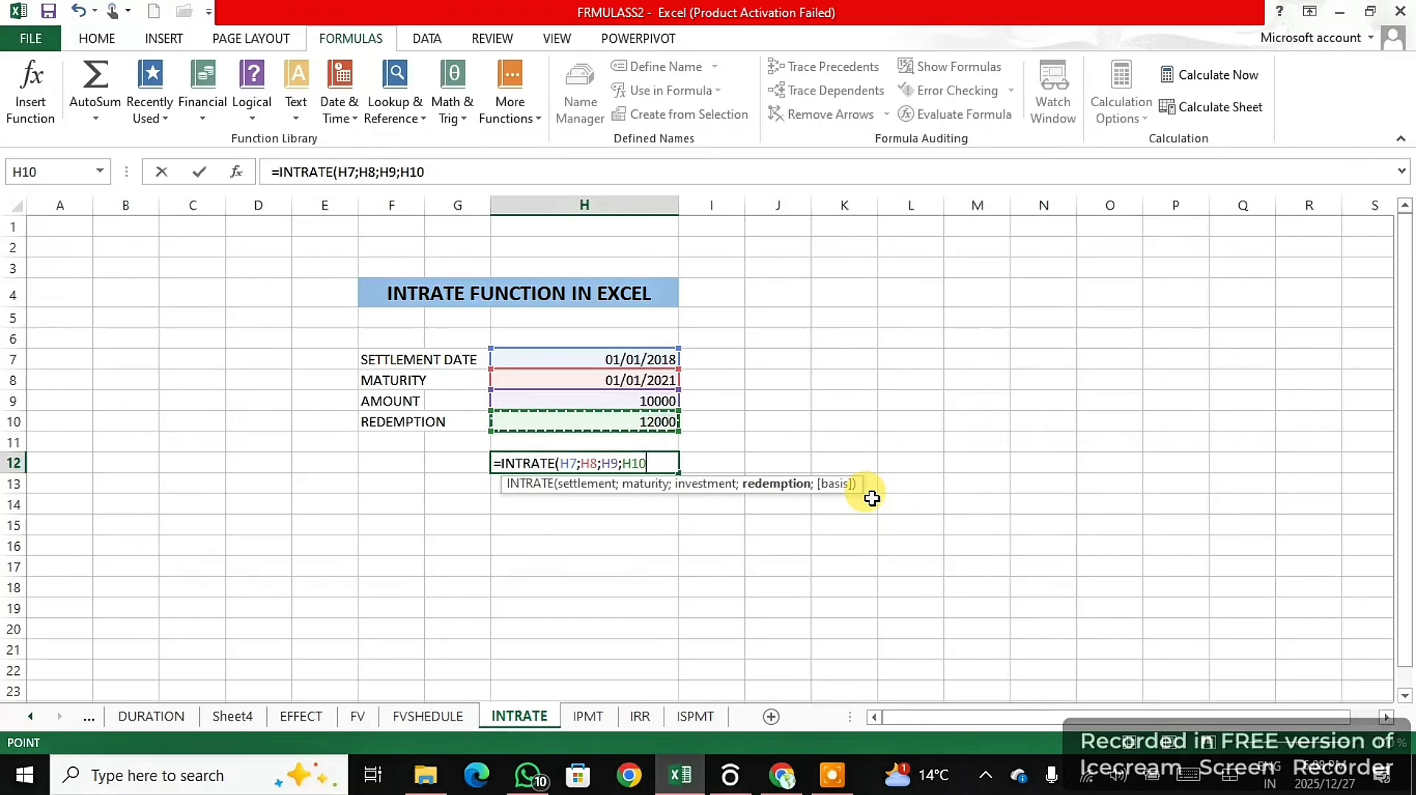
type(")")
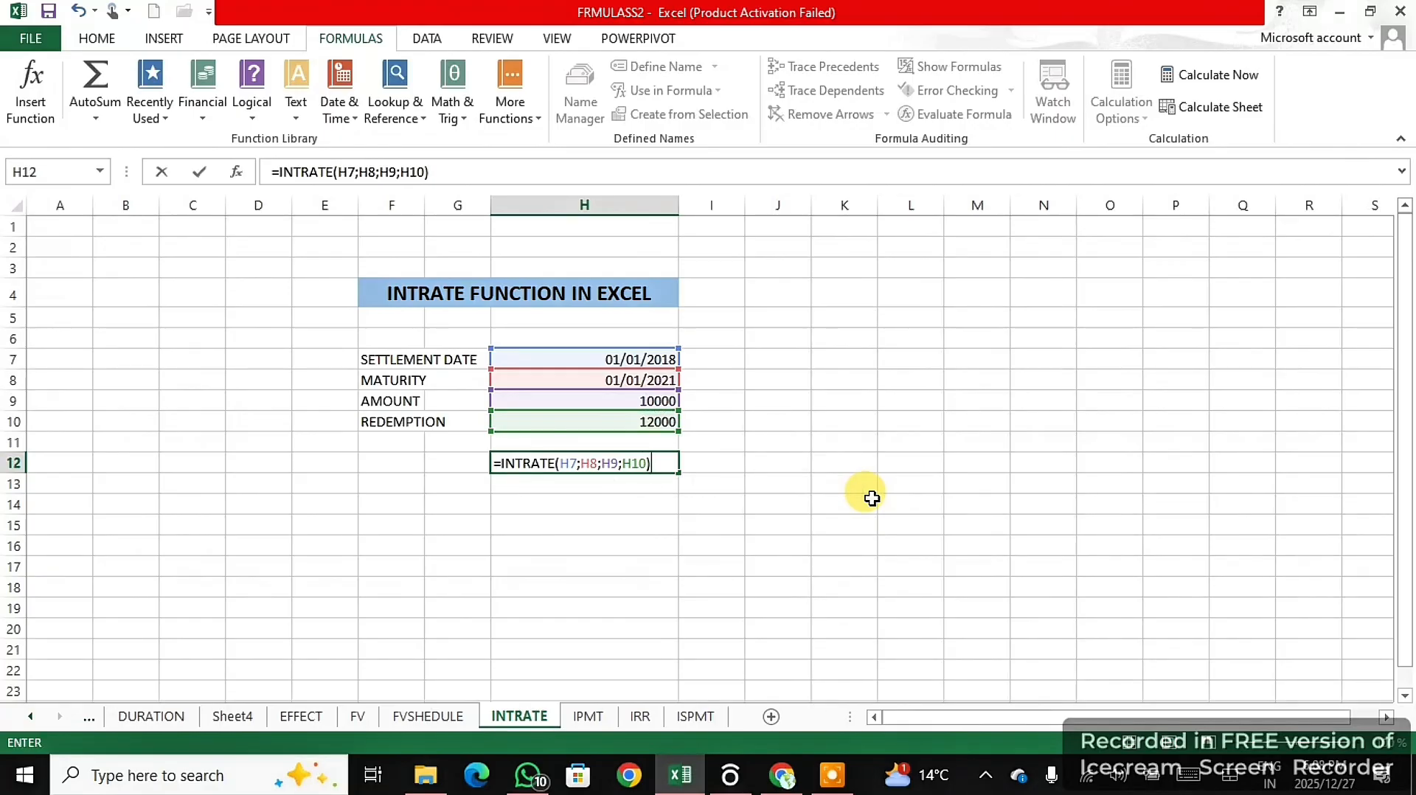
key("Return")
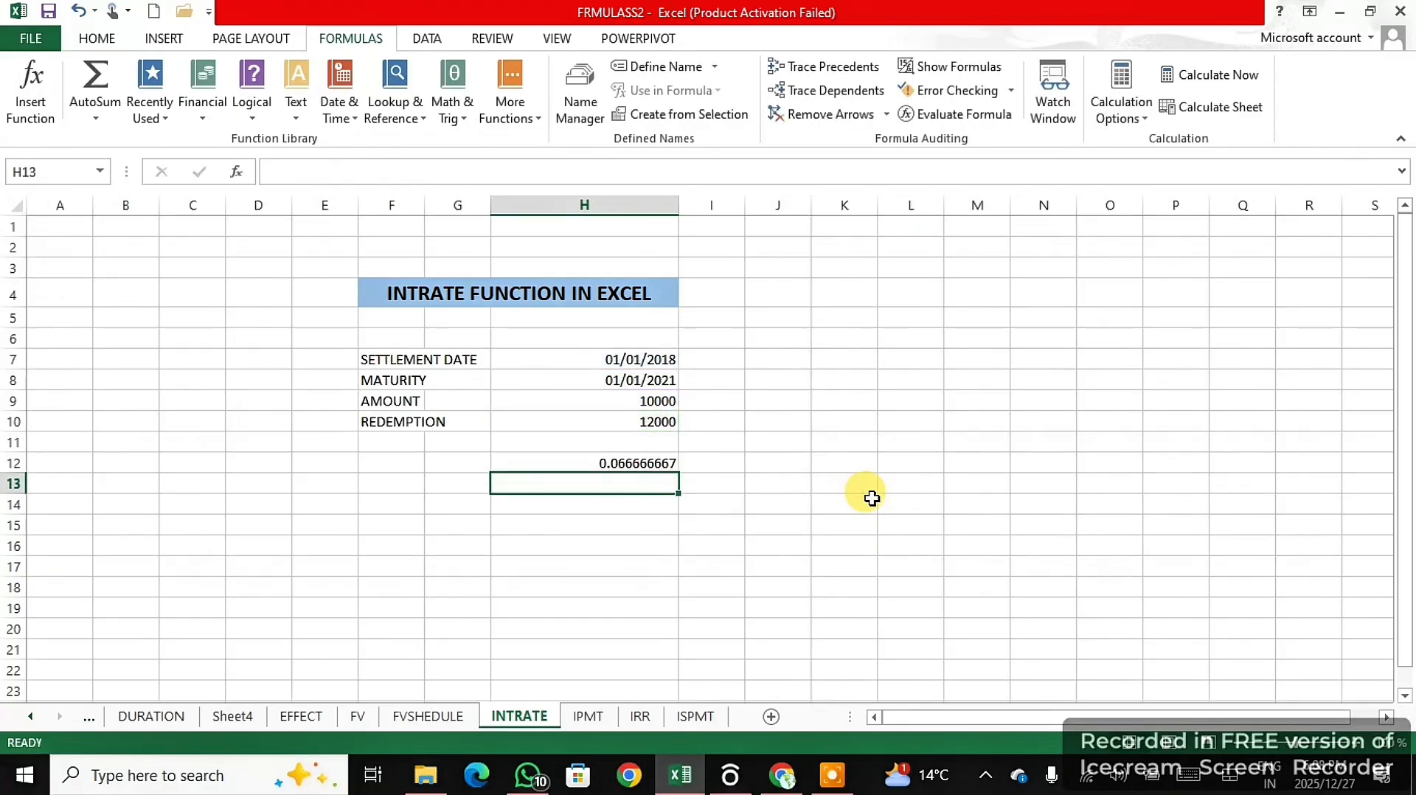
- Format the INTRATE result in H12 as a percentage
left_click(597, 462)
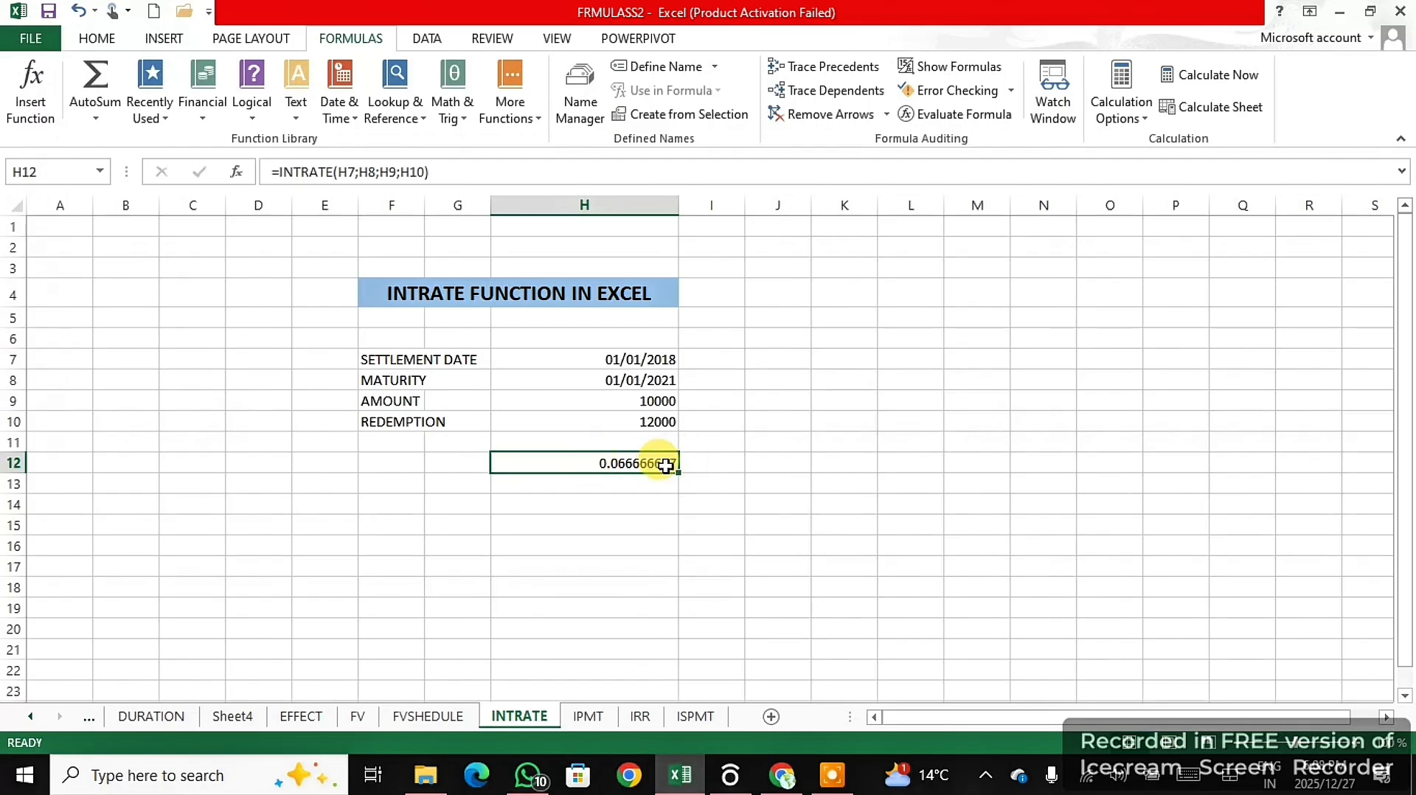
left_click(96, 38)
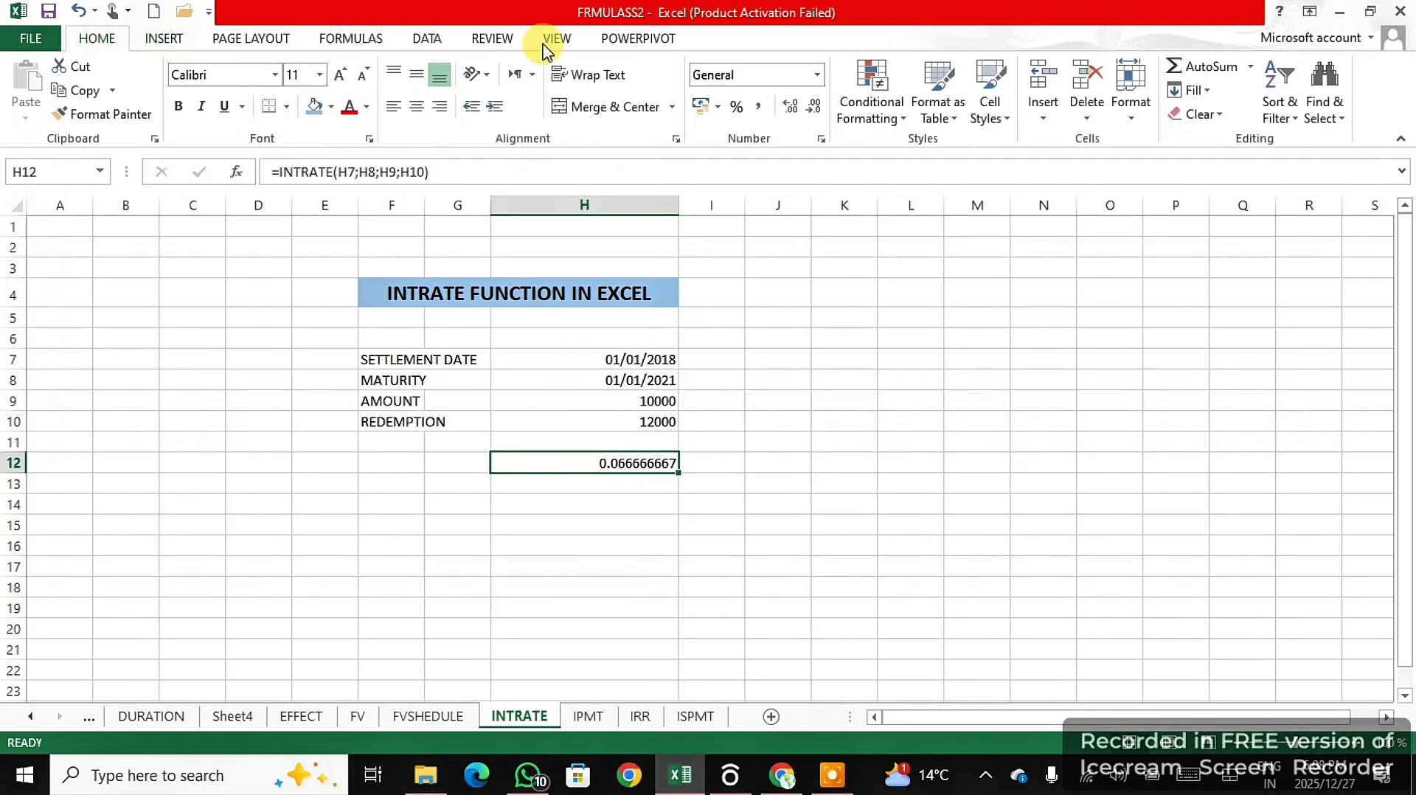
left_click(736, 111)
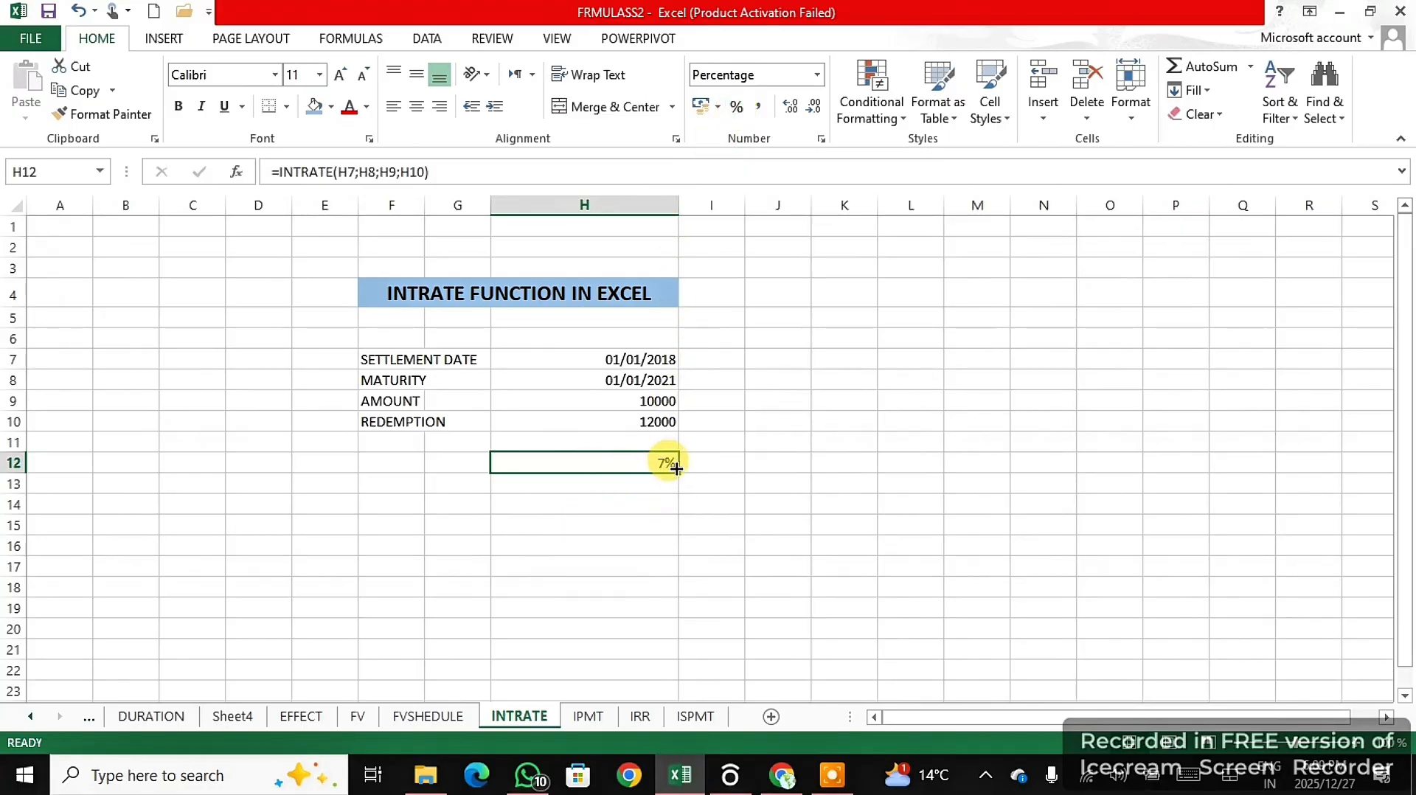
- On the IPMT sheet, enter =IPMT(G8/12;4;G9*12;G7) in G12 to calculate the monthly interest for period 4
left_click(583, 716)
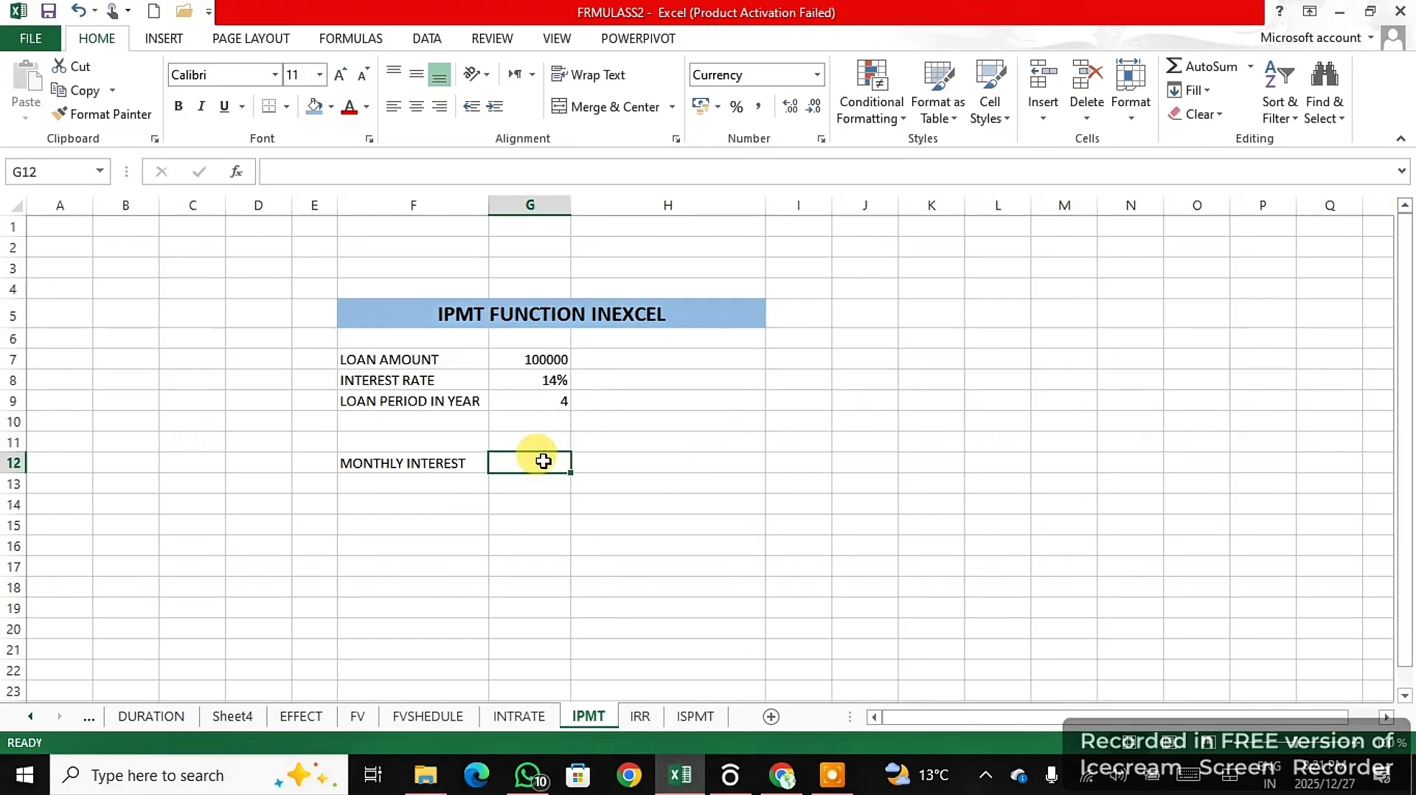
type("=")
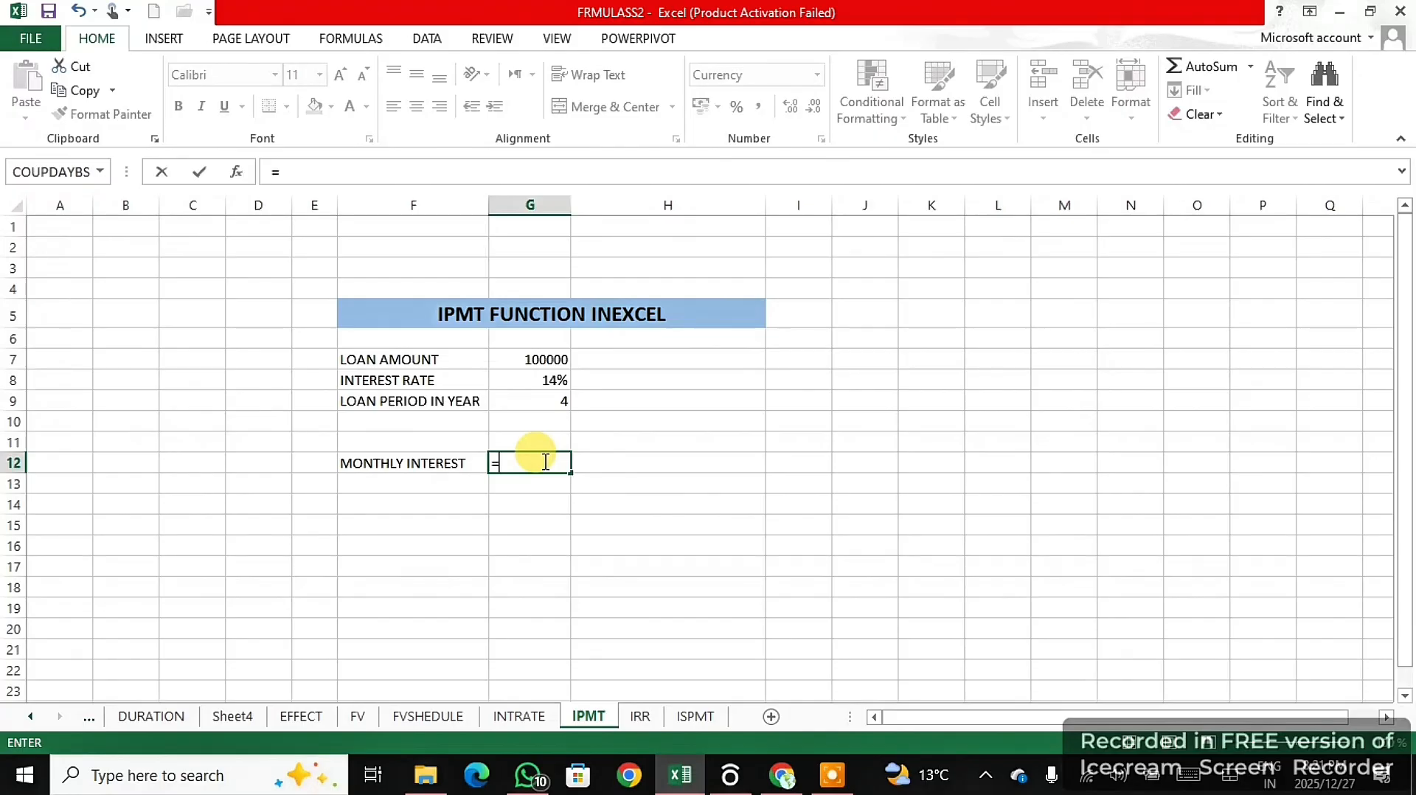
type("IPM")
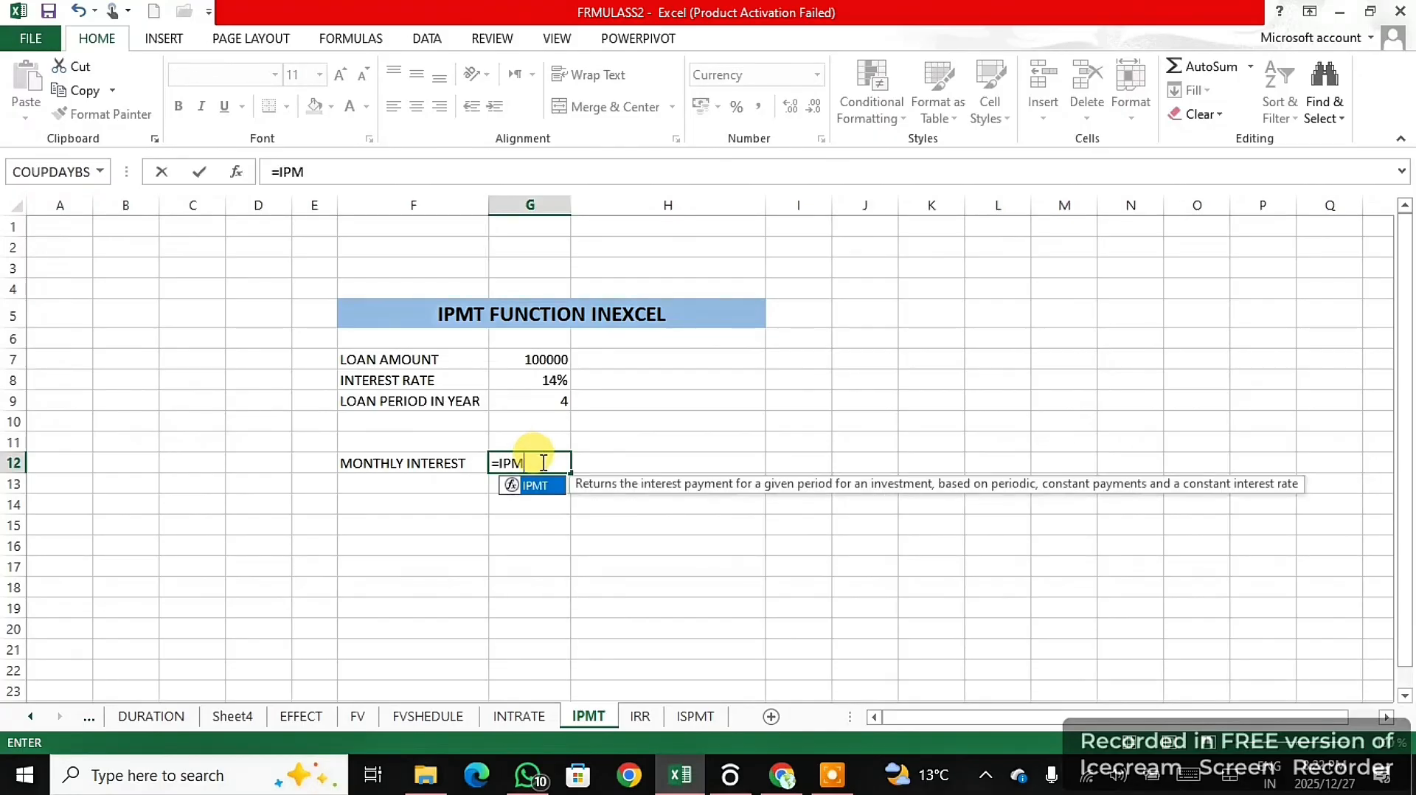
double_click(546, 486)
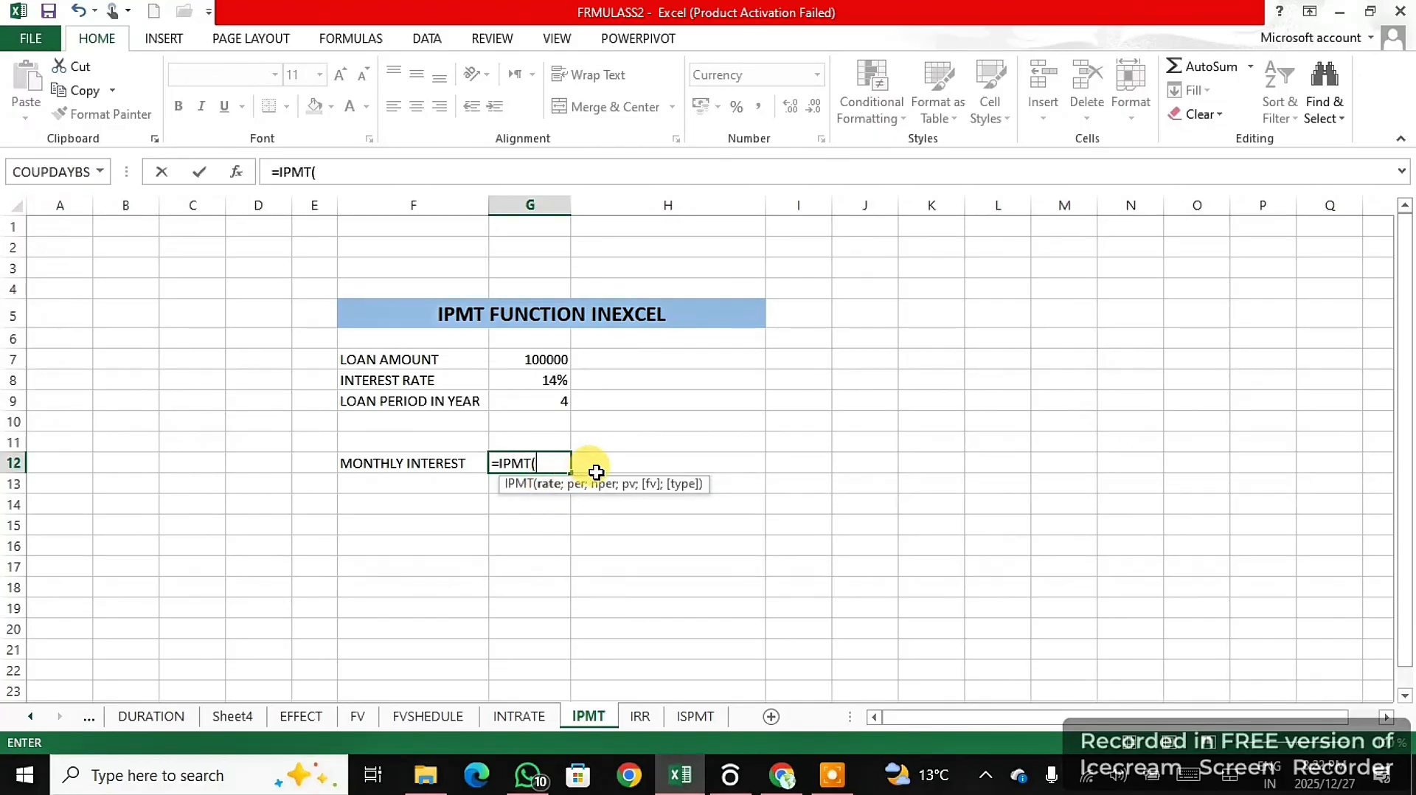
left_click(559, 380)
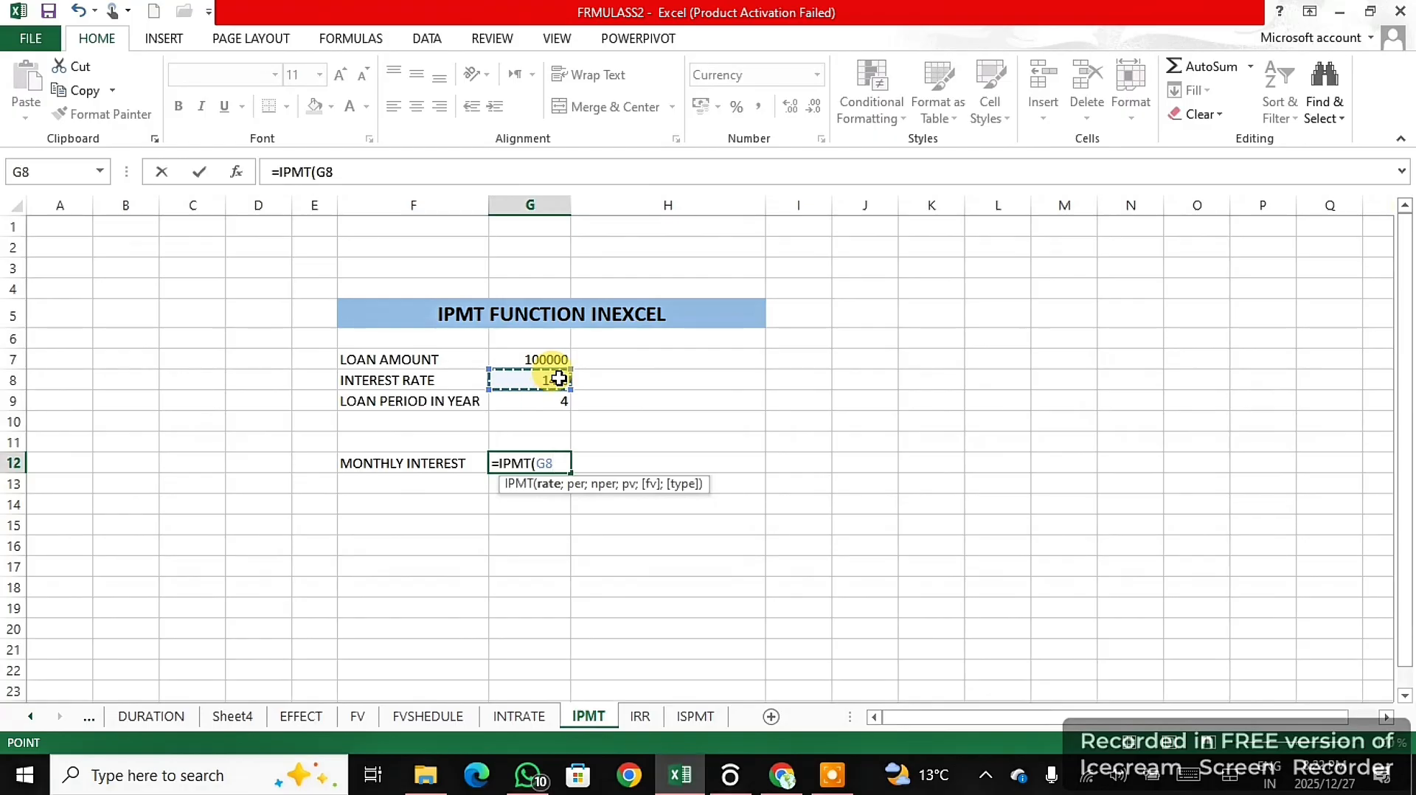
type("/12")
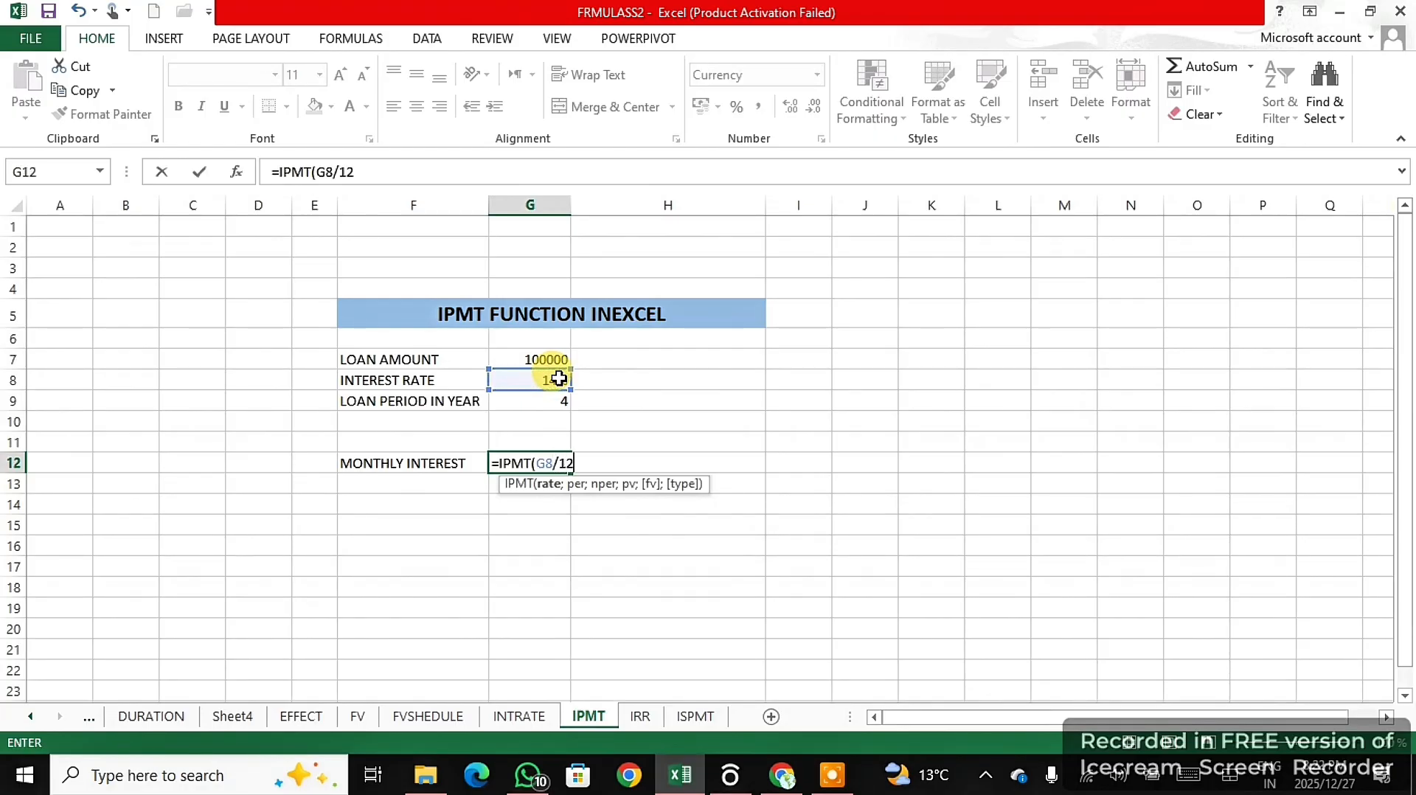
type(";")
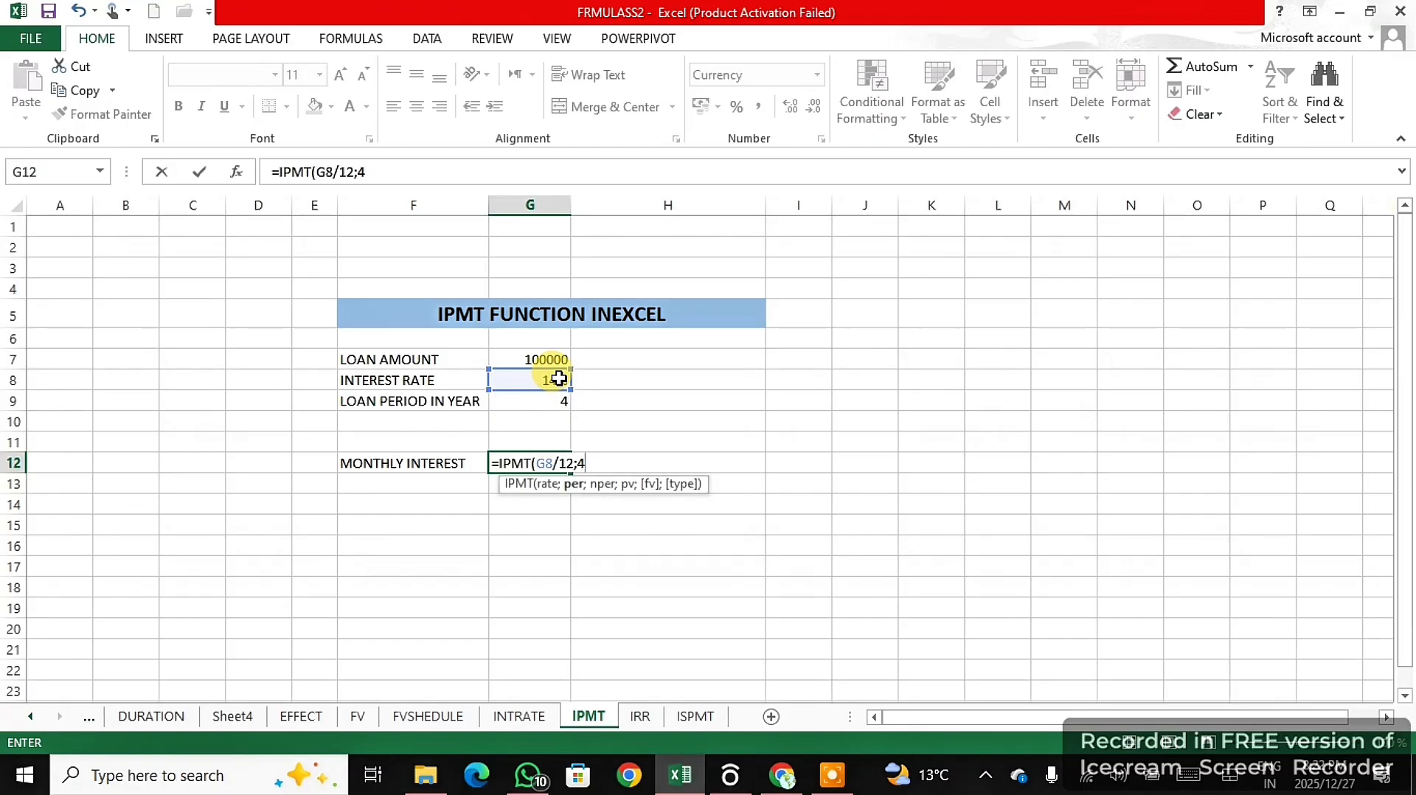
type("4;")
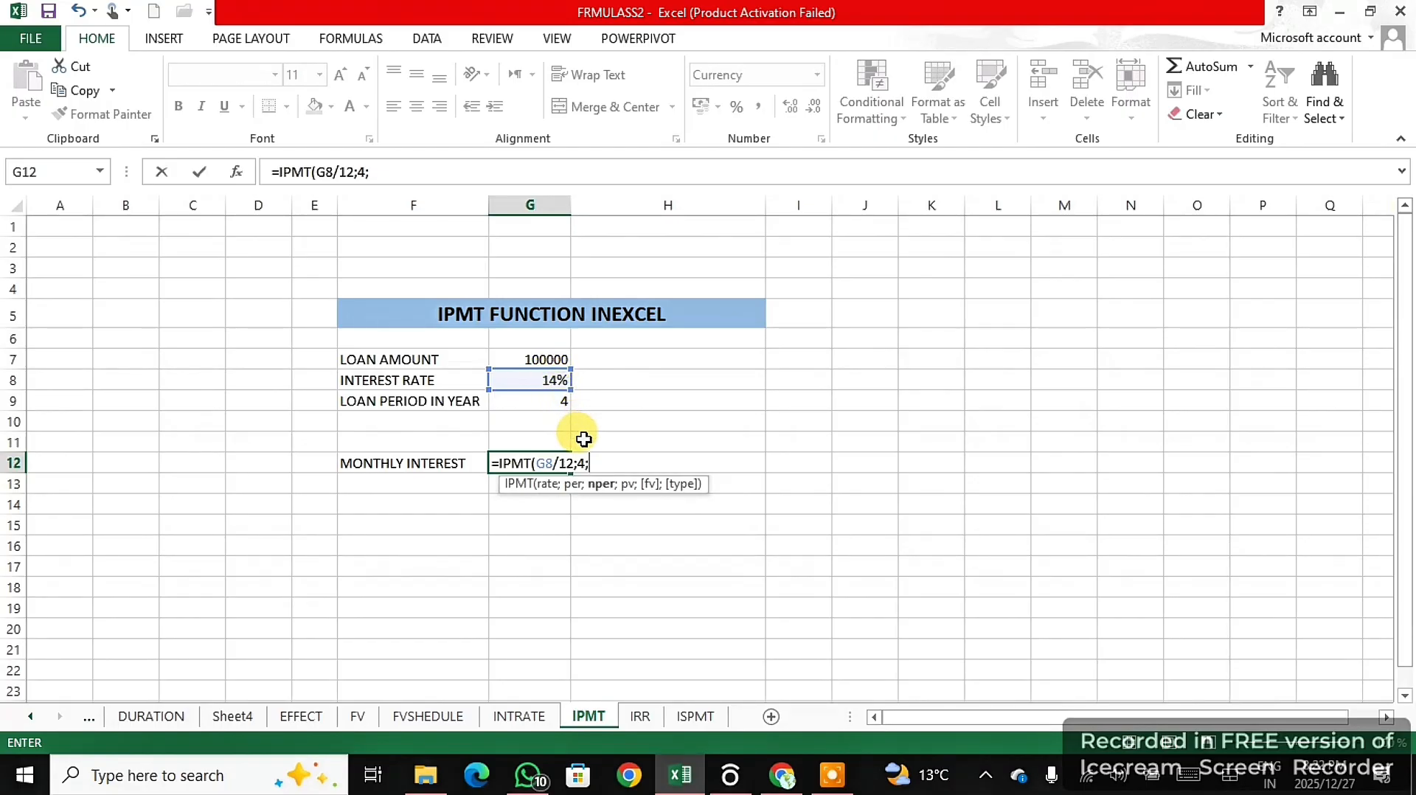
left_click(550, 400)
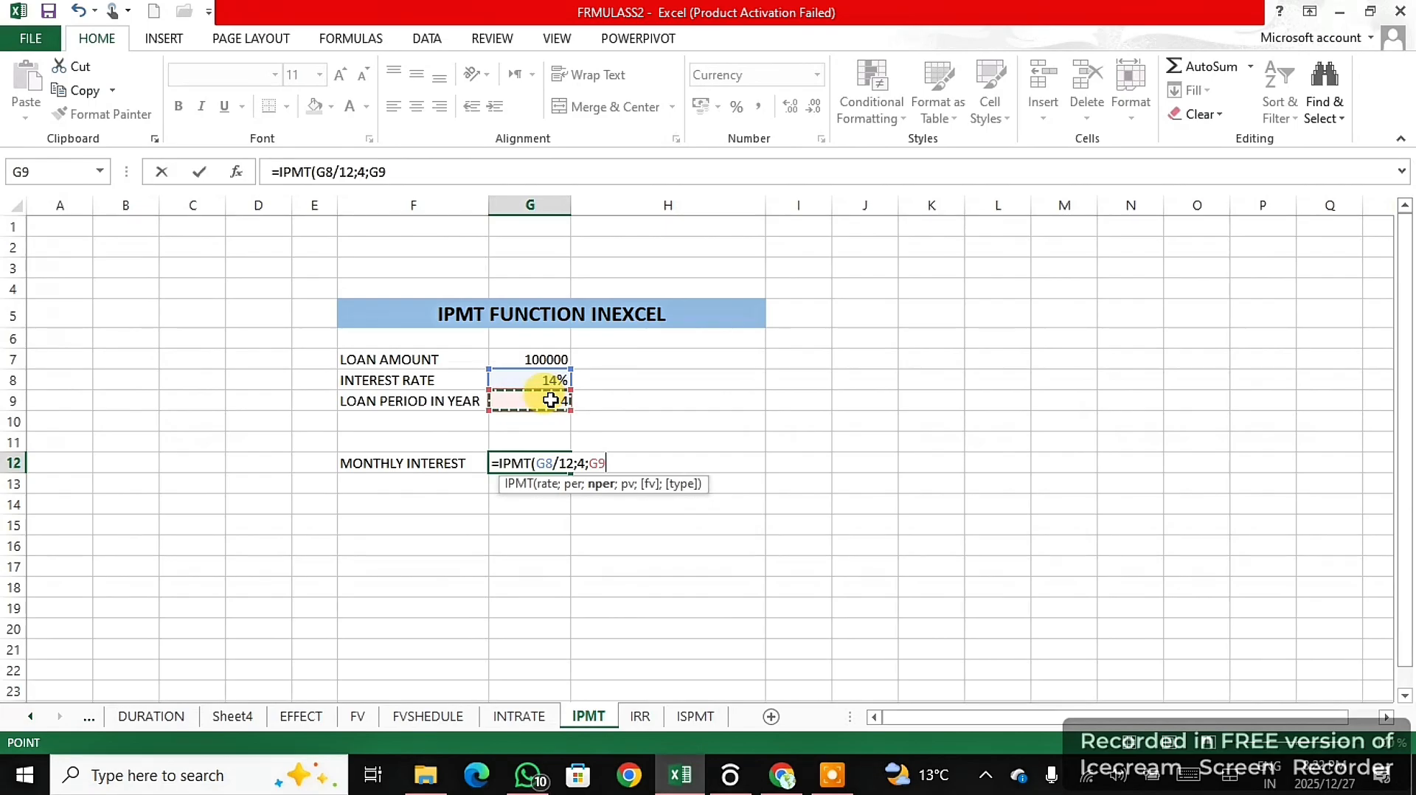
type("*12")
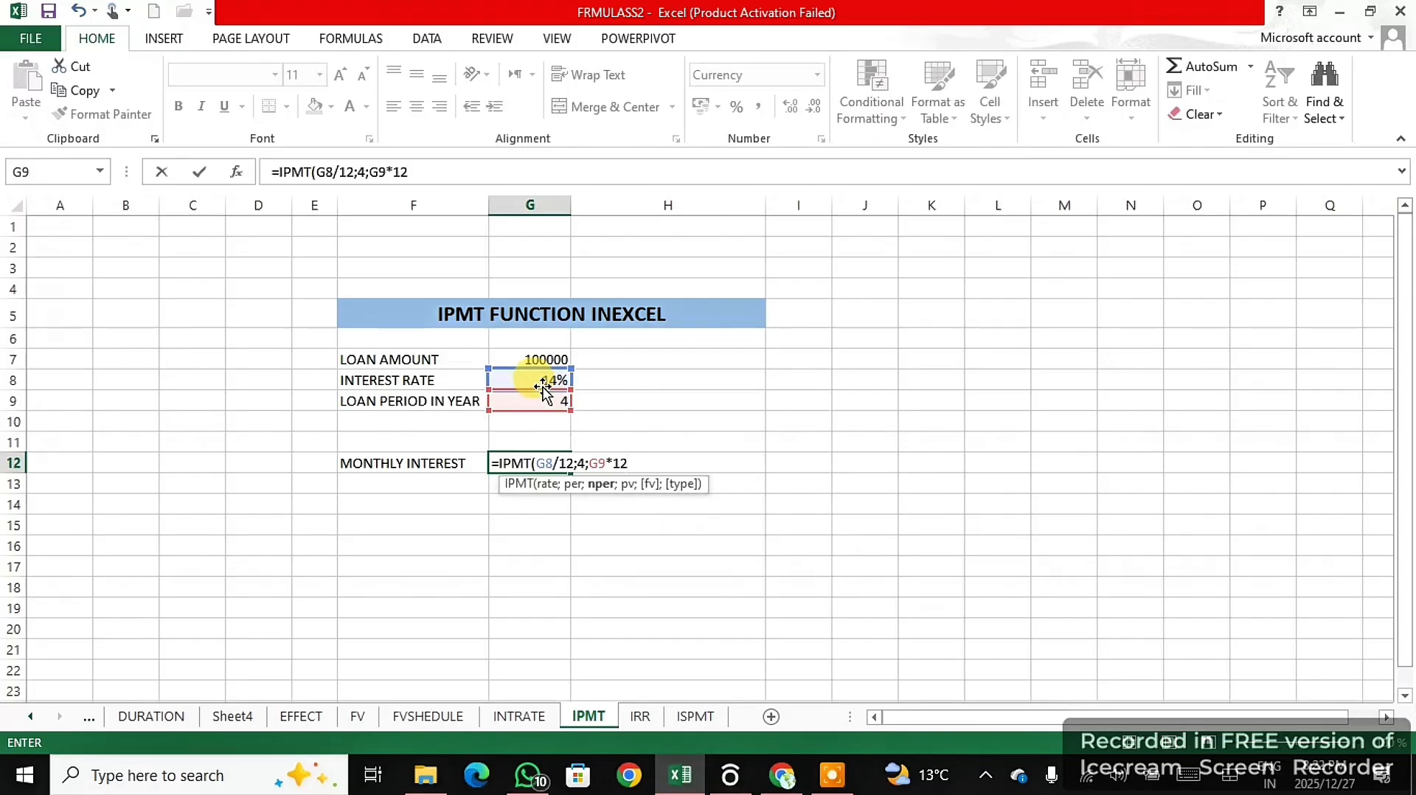
type(";")
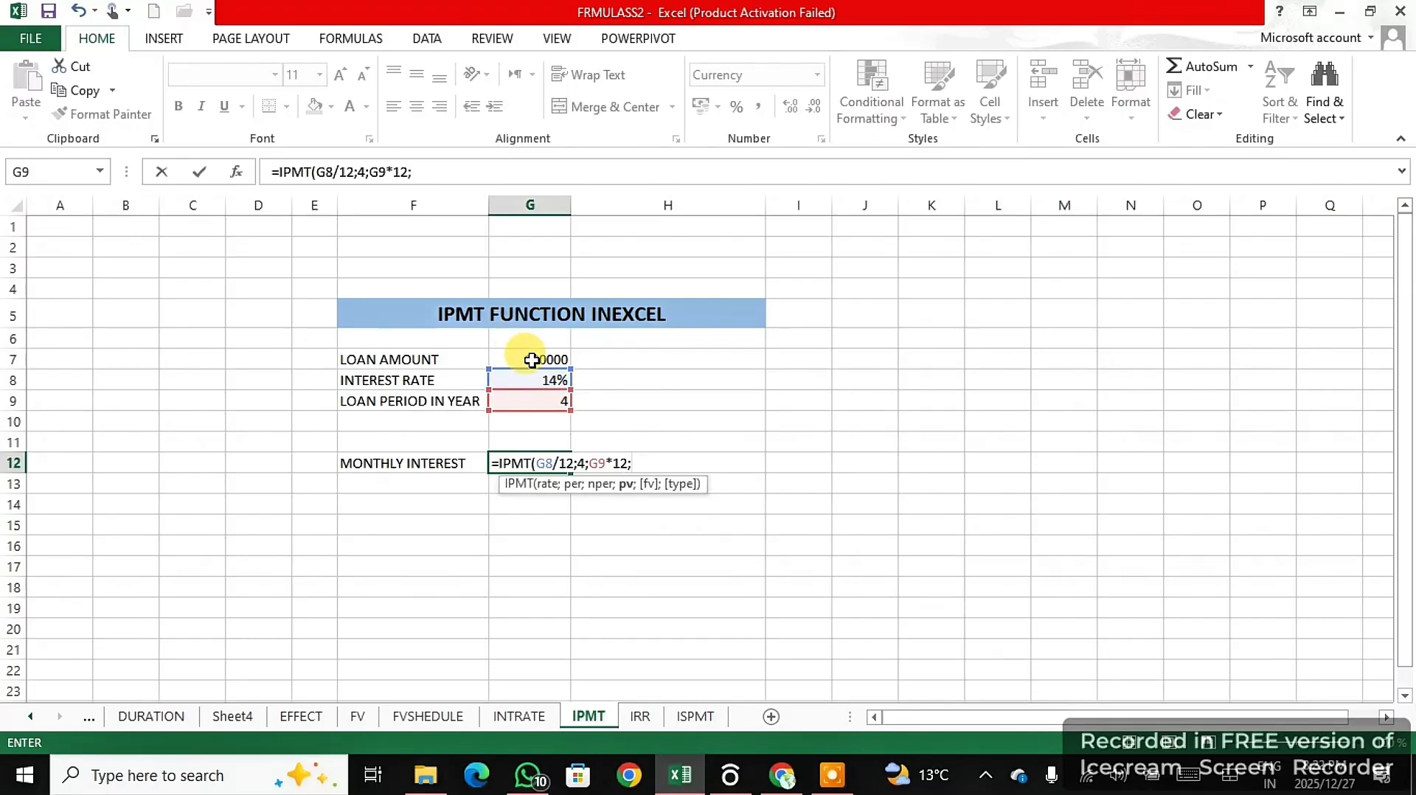
left_click(533, 359)
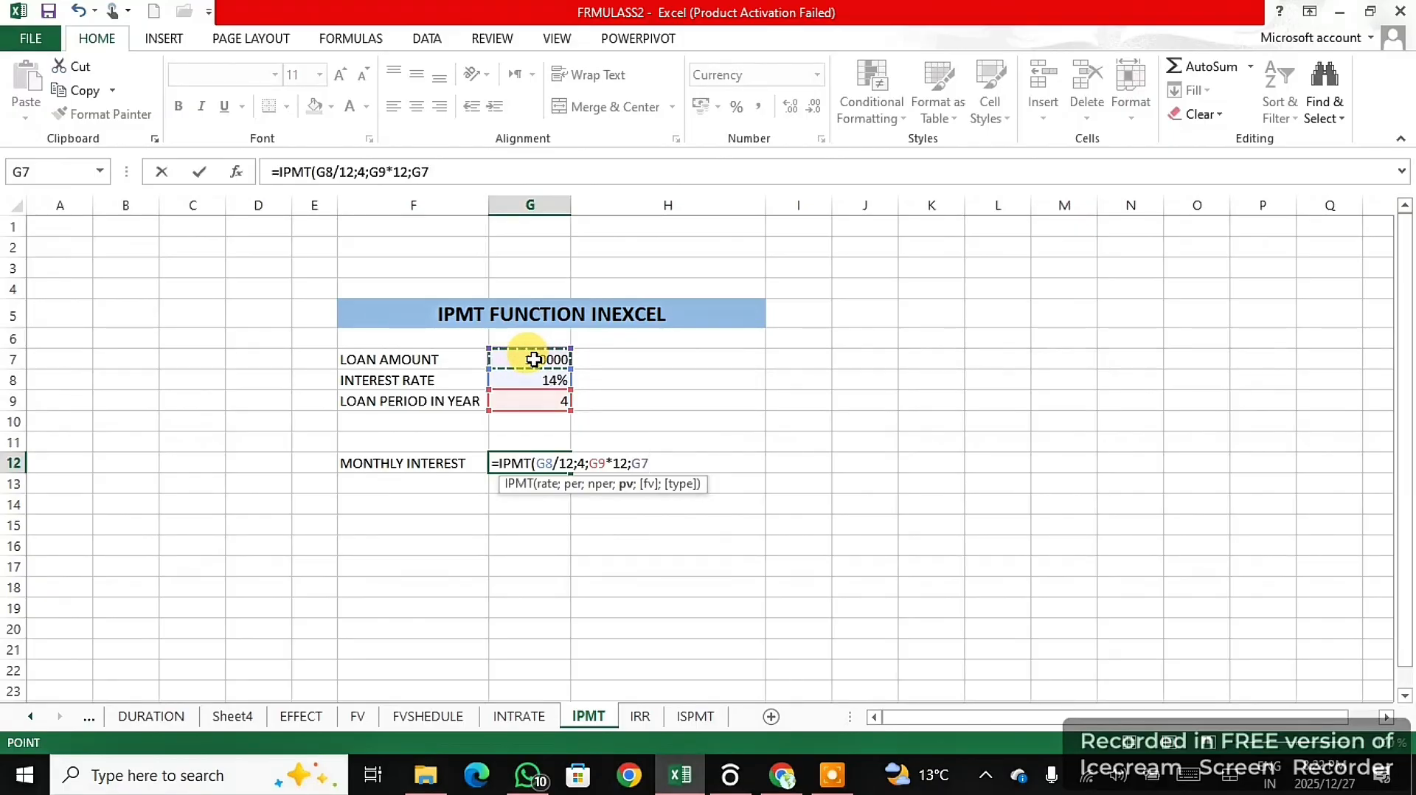
type(")")
key("Return")
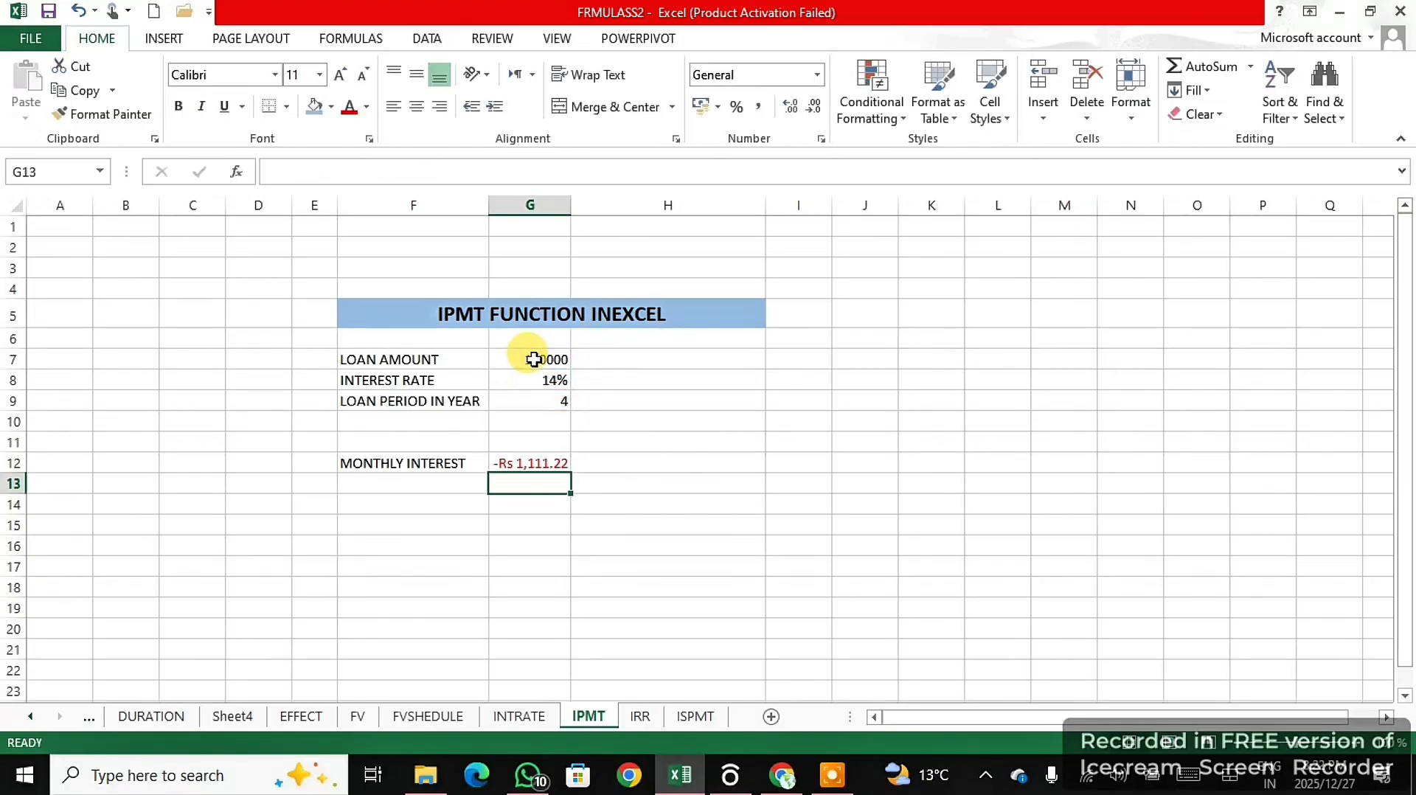
- Change the period argument of the IPMT formula in G12 to 6
left_click(547, 457)
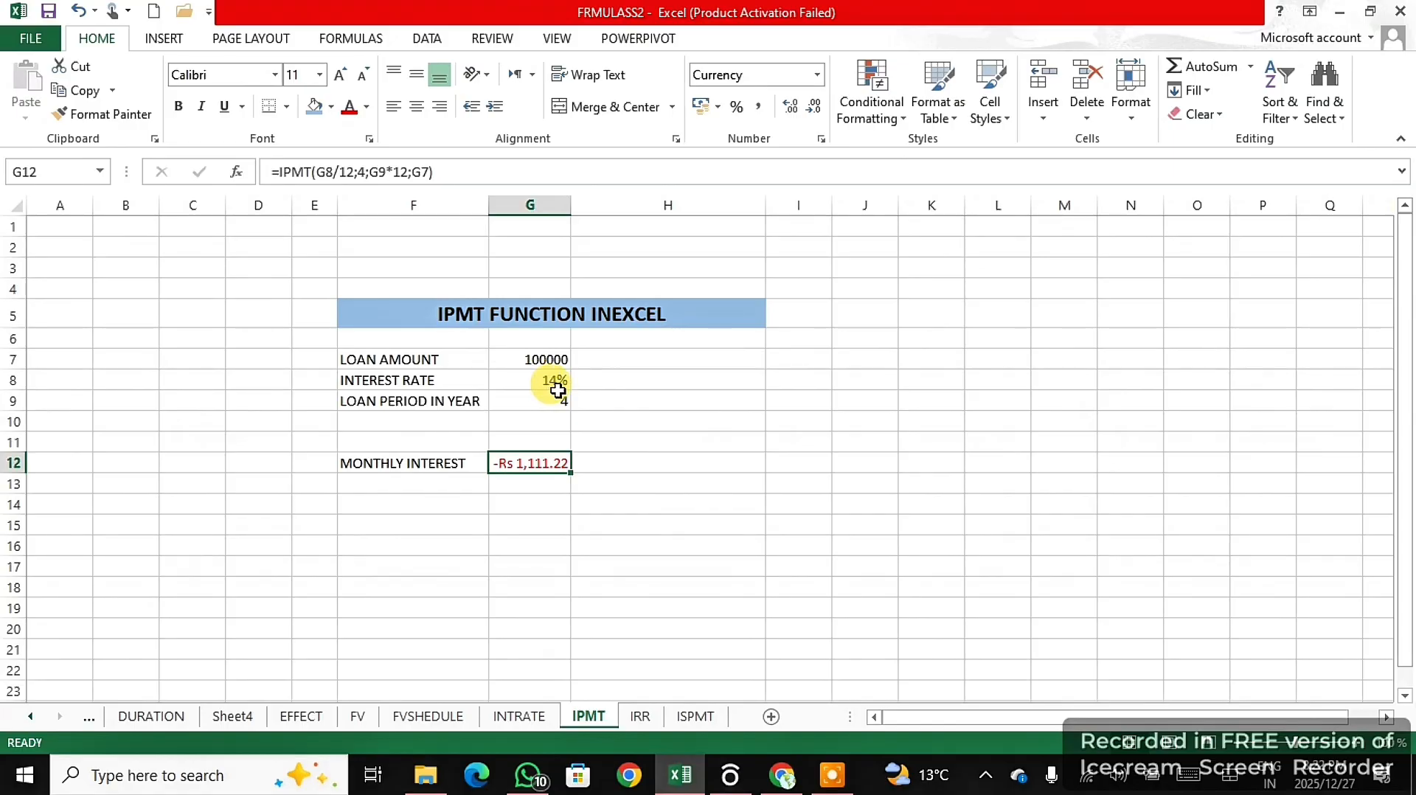
double_click(539, 461)
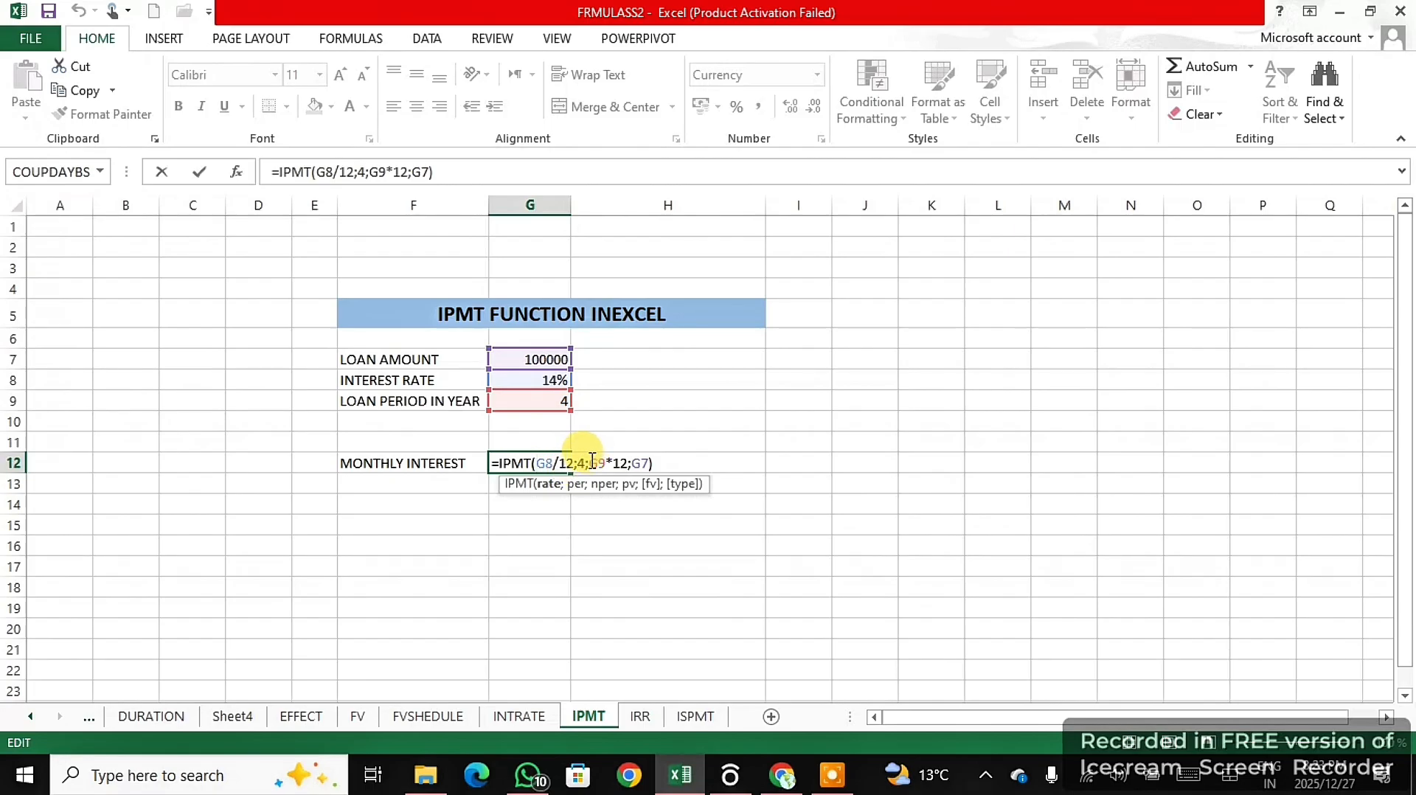
left_click(584, 462)
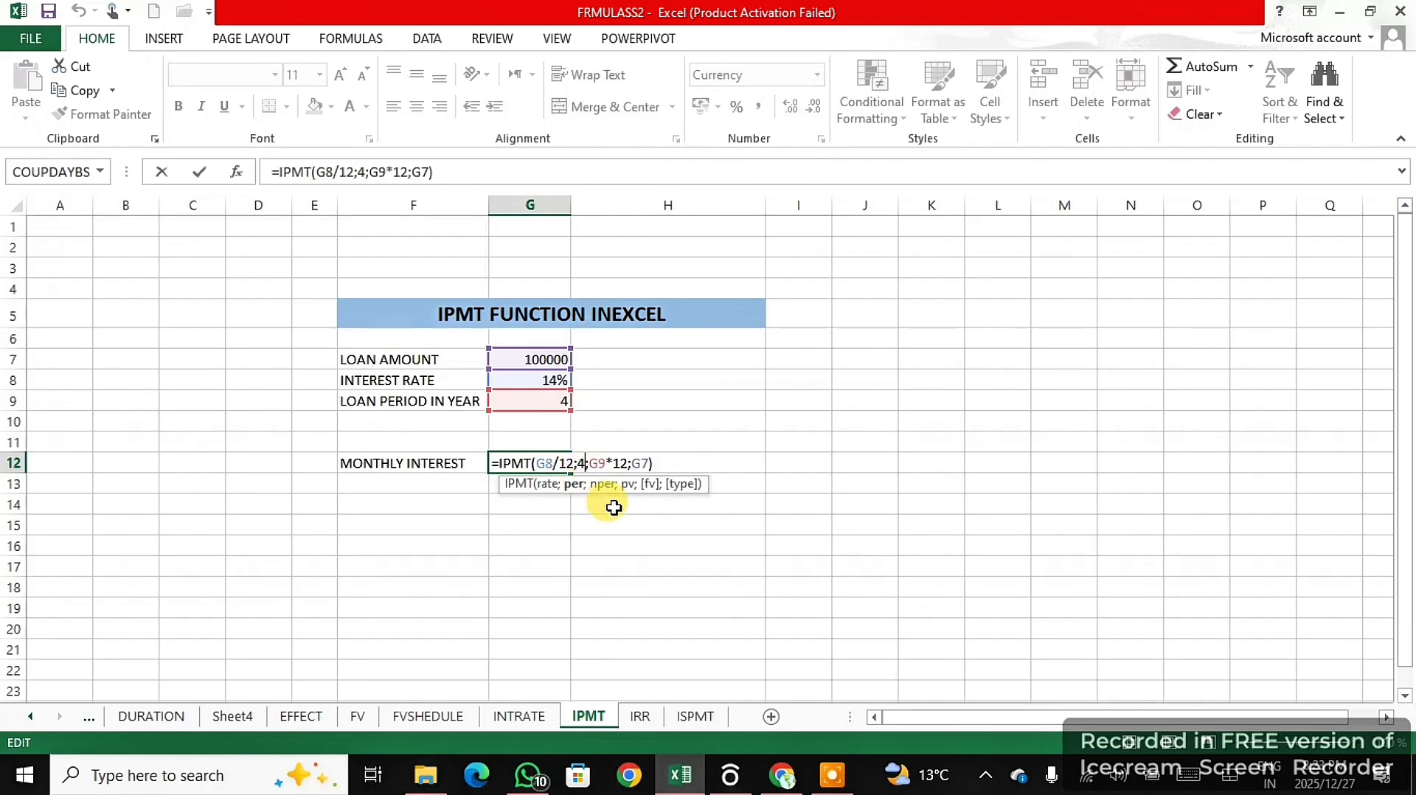
key("BackSpace")
type("6")
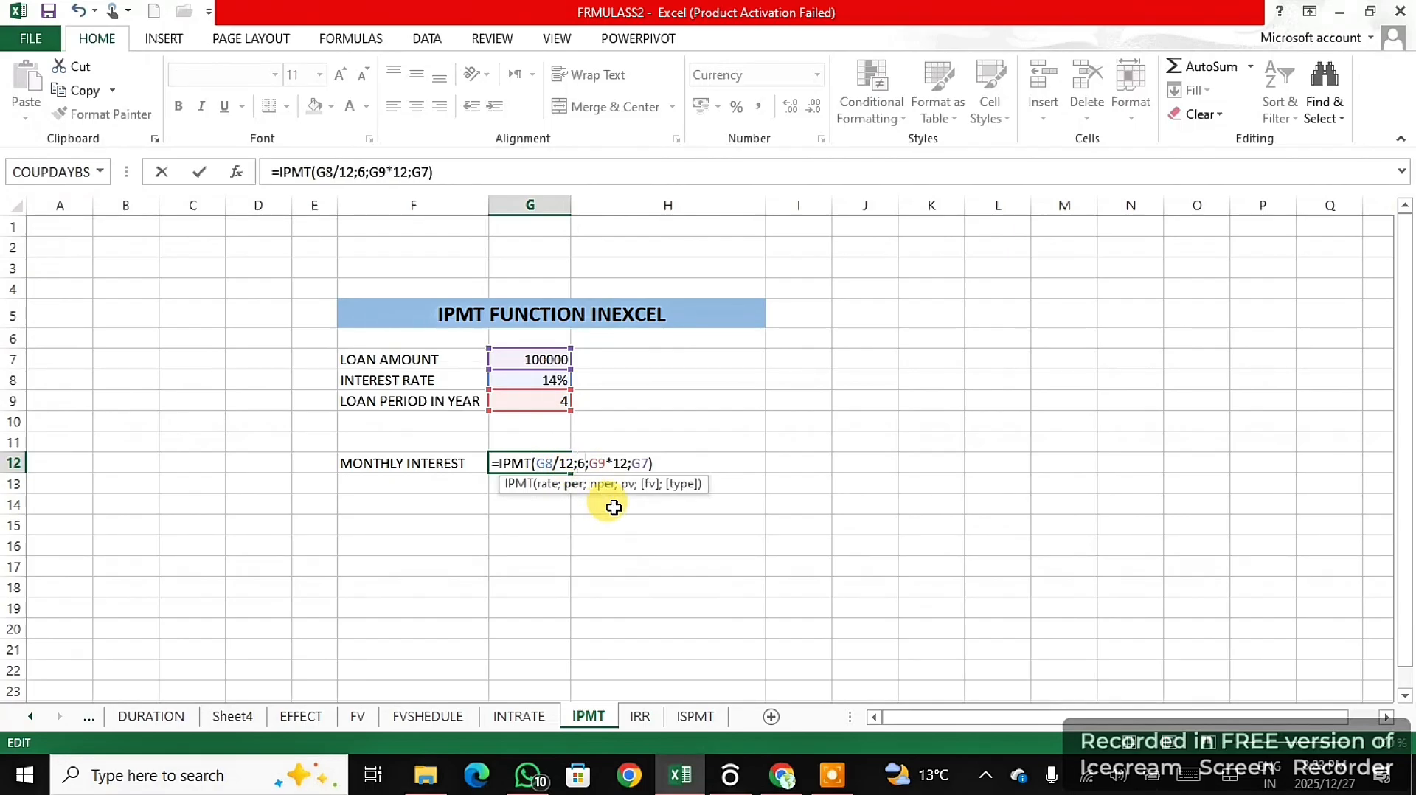
left_click(690, 463)
key("Return")
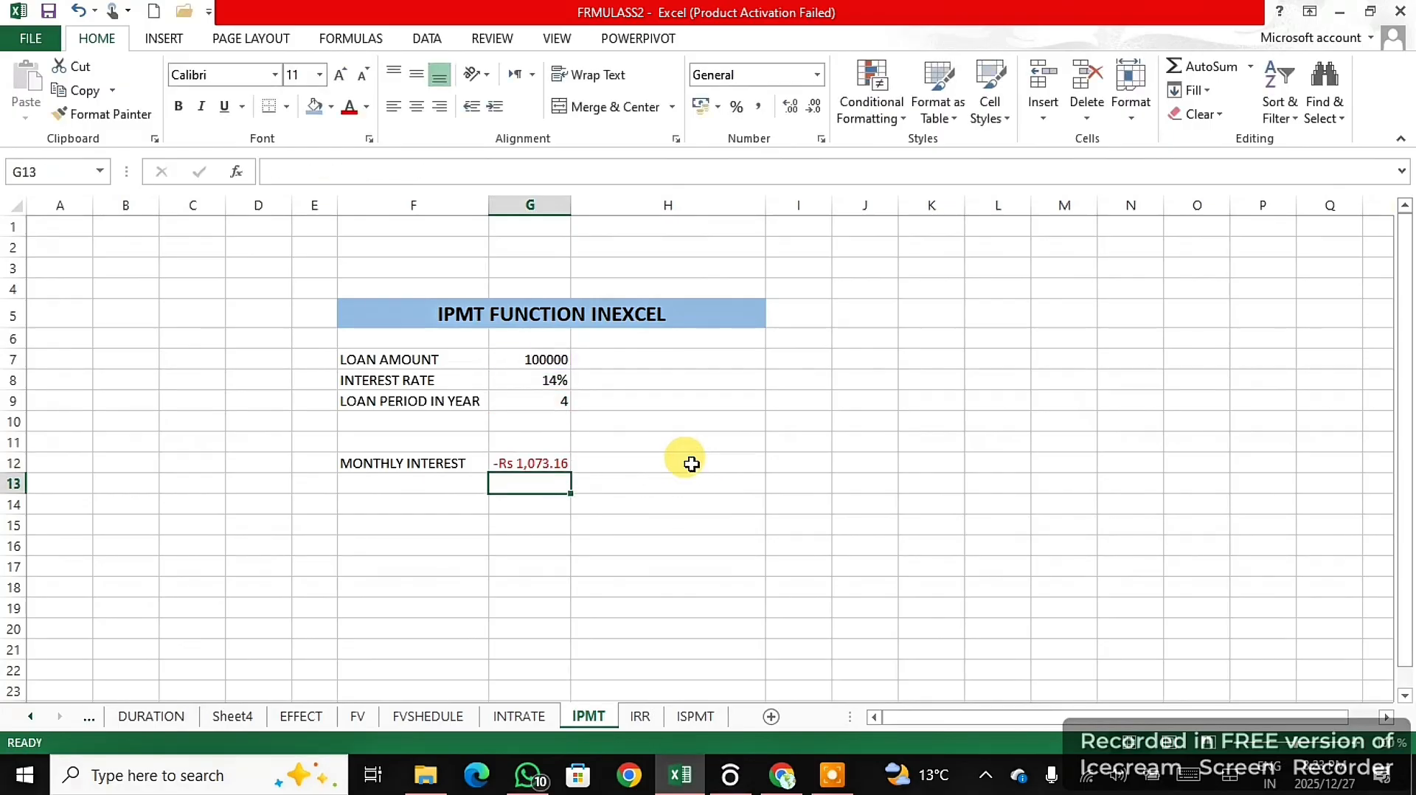
- Put a minus sign before IPMT in the G12 formula so the monthly interest is positive
left_click(532, 466)
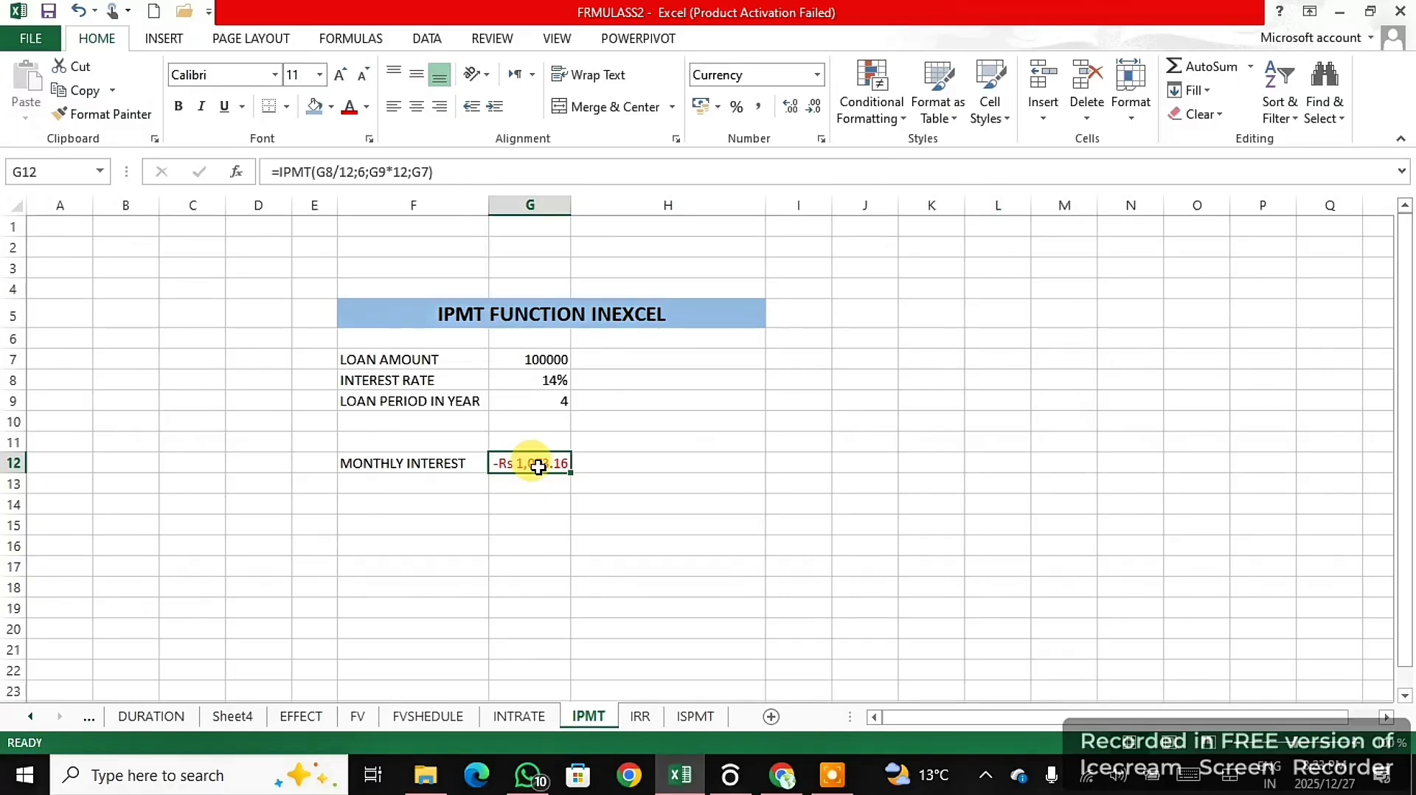
double_click(527, 459)
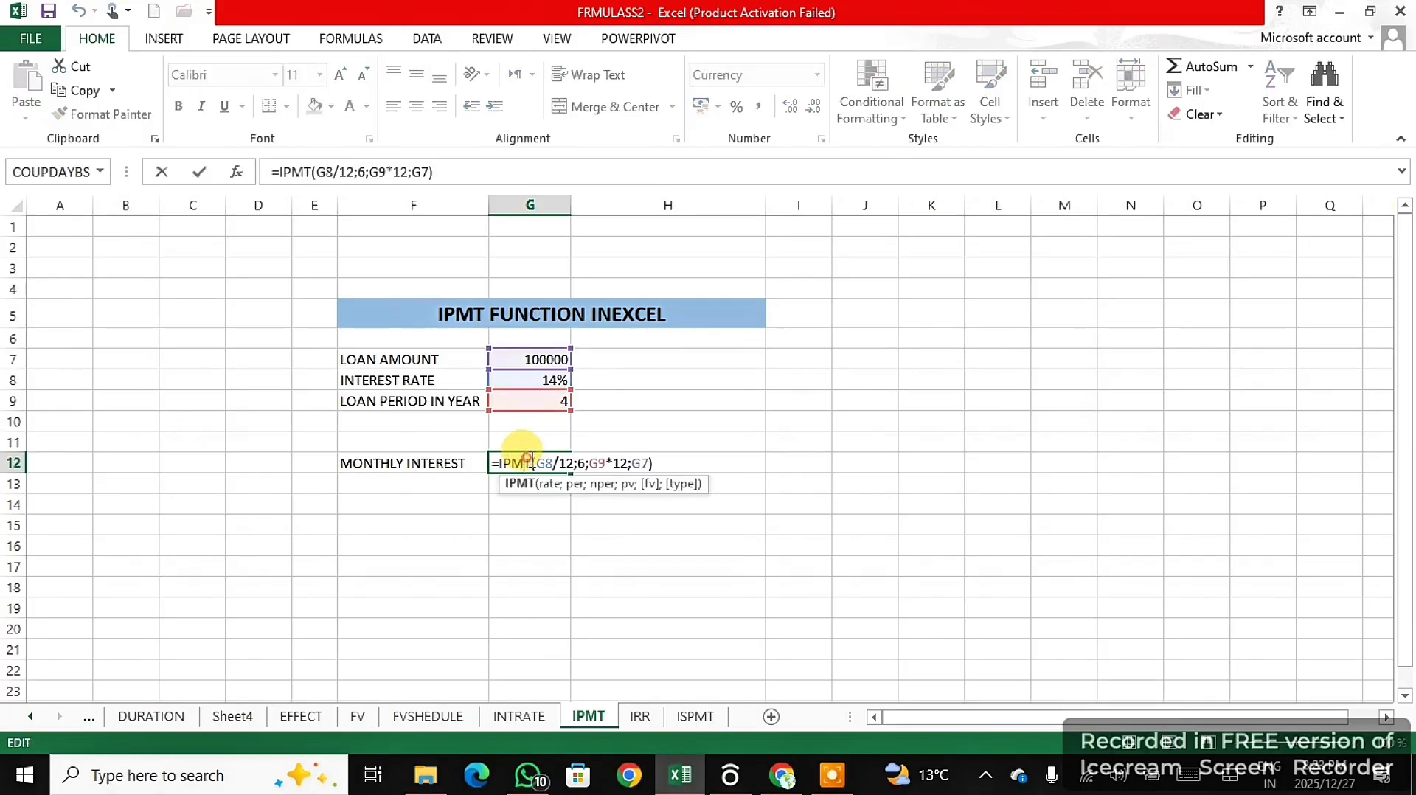
left_click(499, 463)
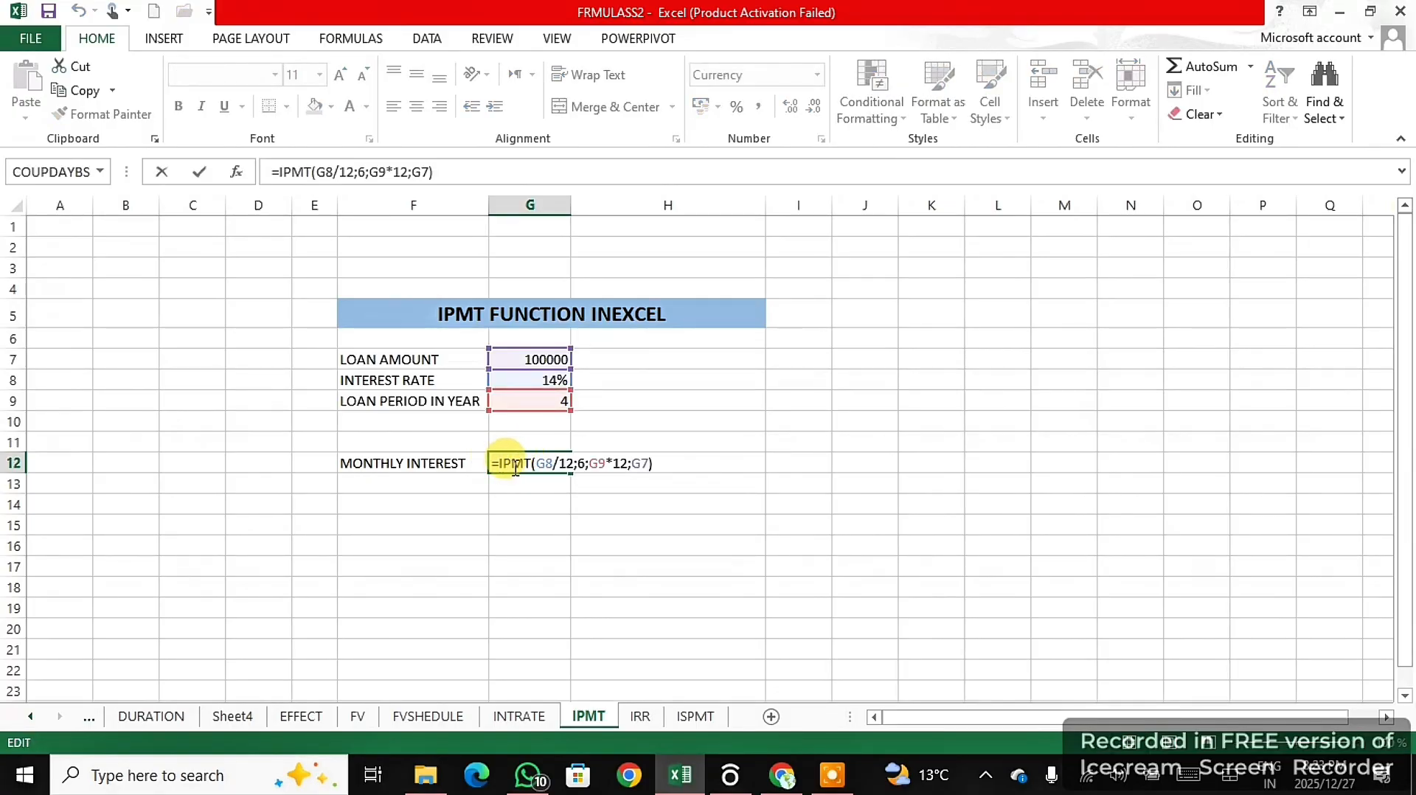
type("-")
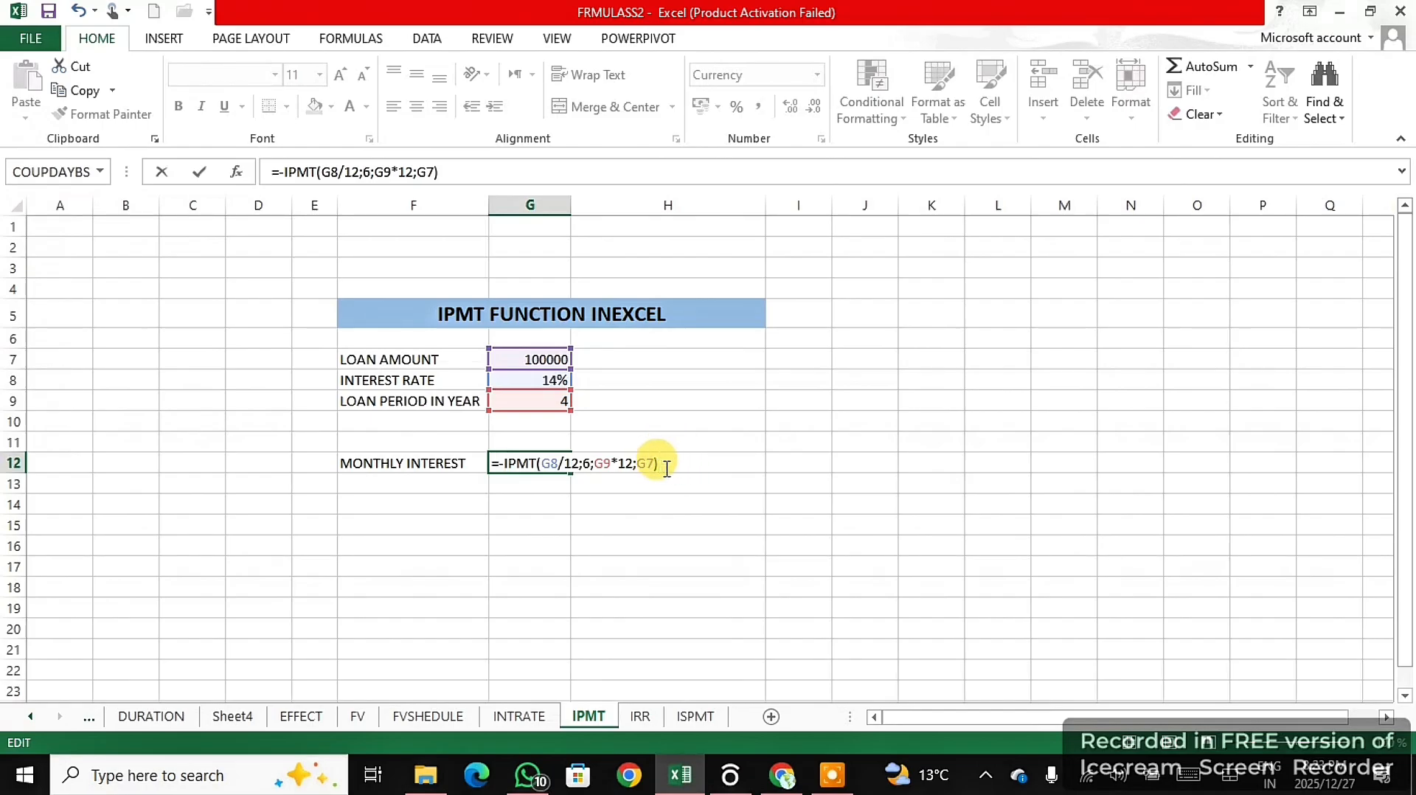
key("Return")
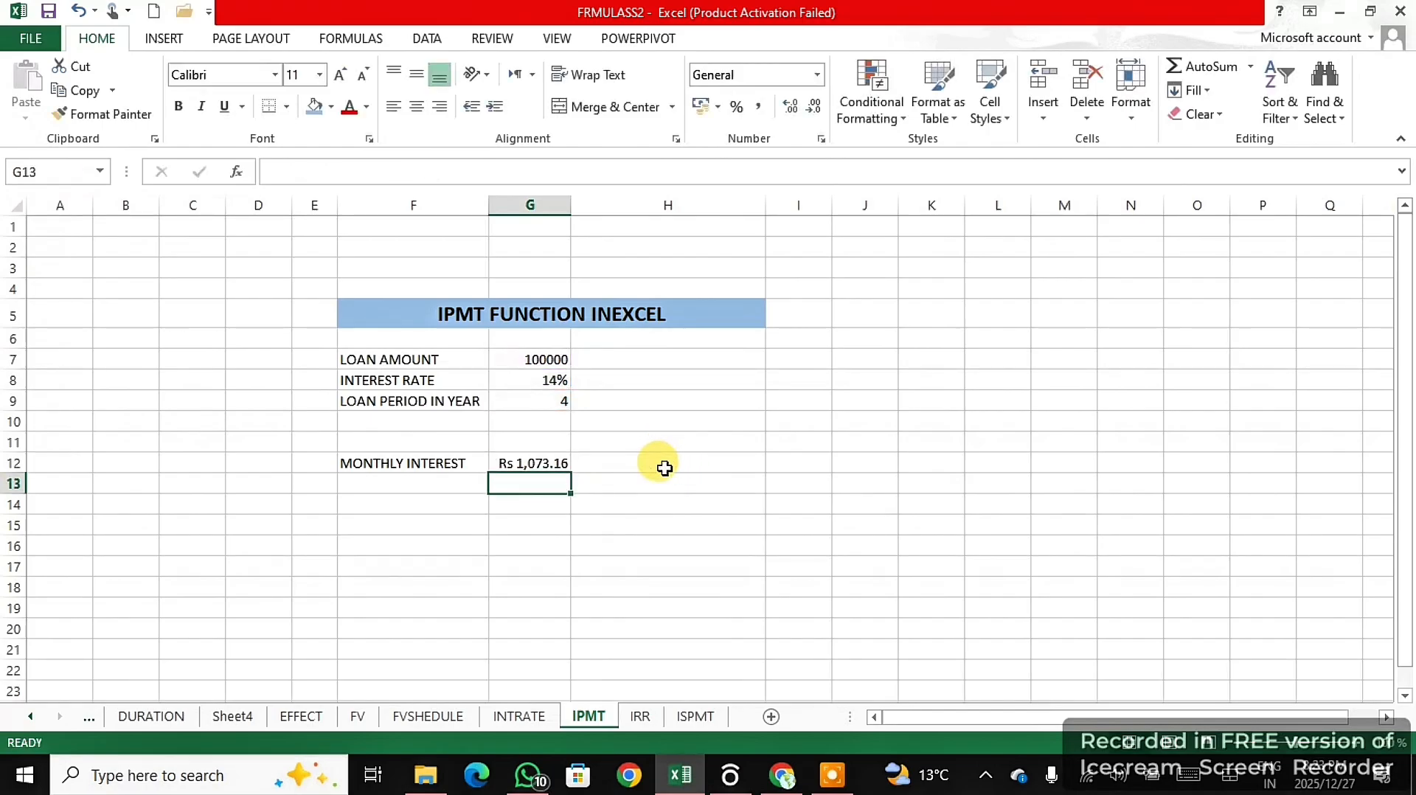
- Change the period argument of the negated IPMT formula in G12 to 18
left_click(540, 460)
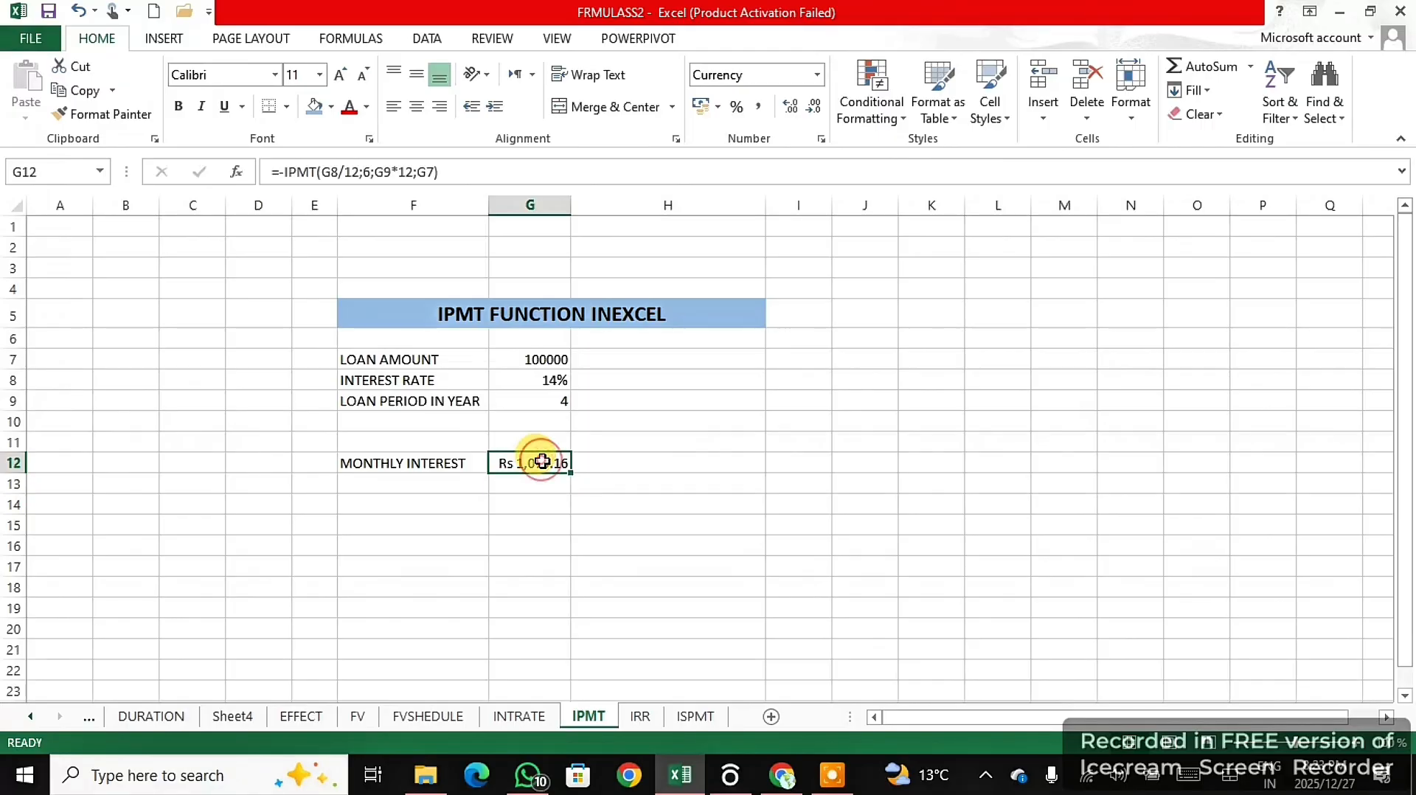
double_click(542, 461)
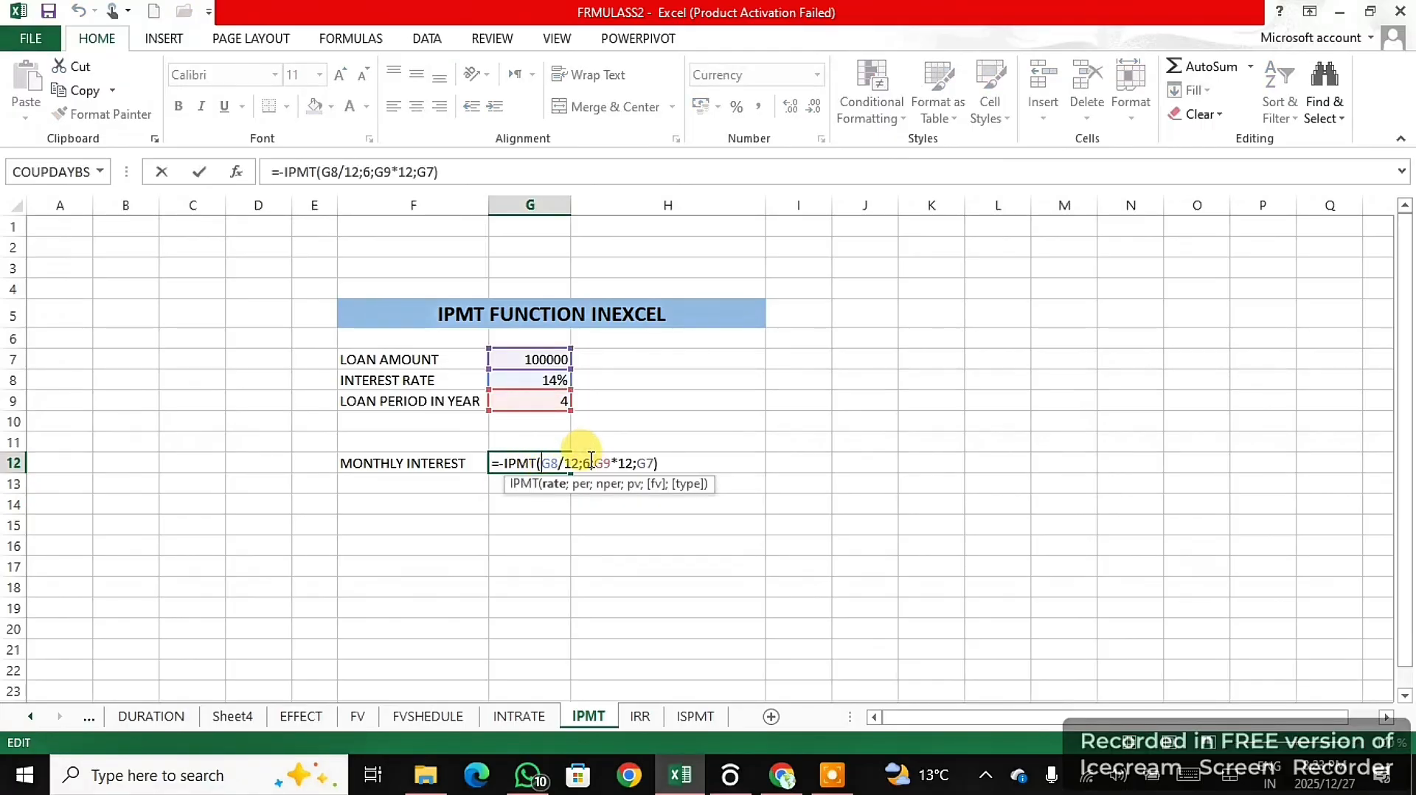
left_click(588, 462)
key("BackSpace")
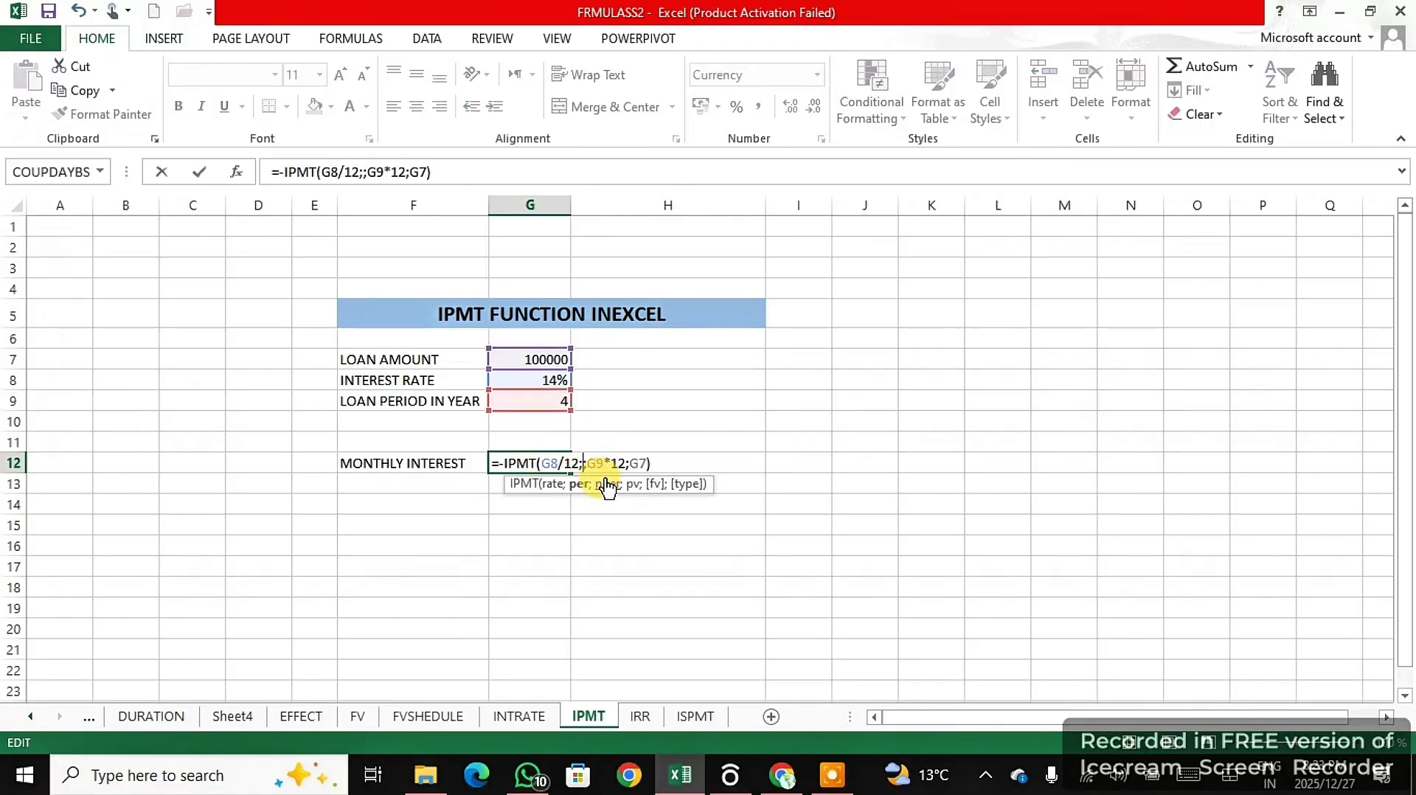
type("1")
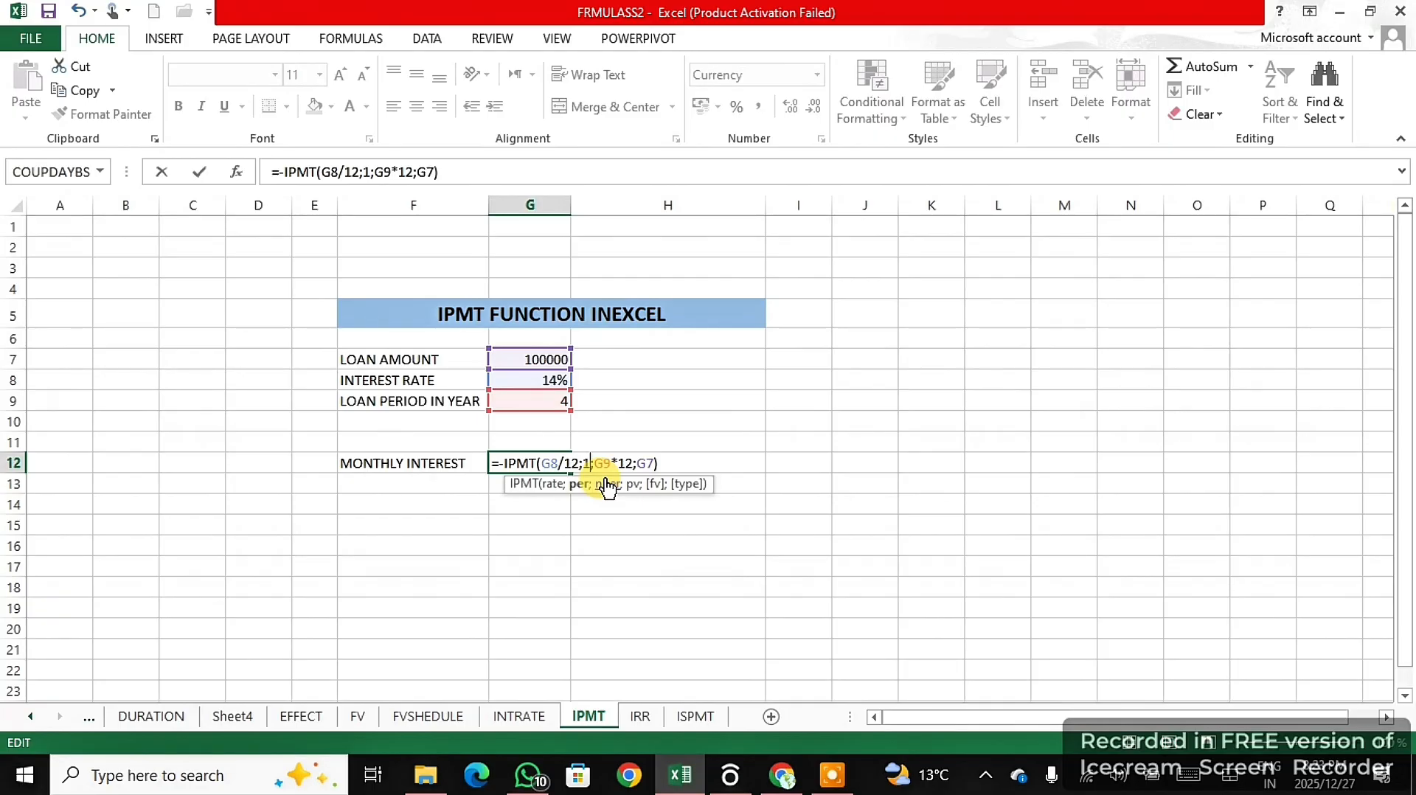
type("8")
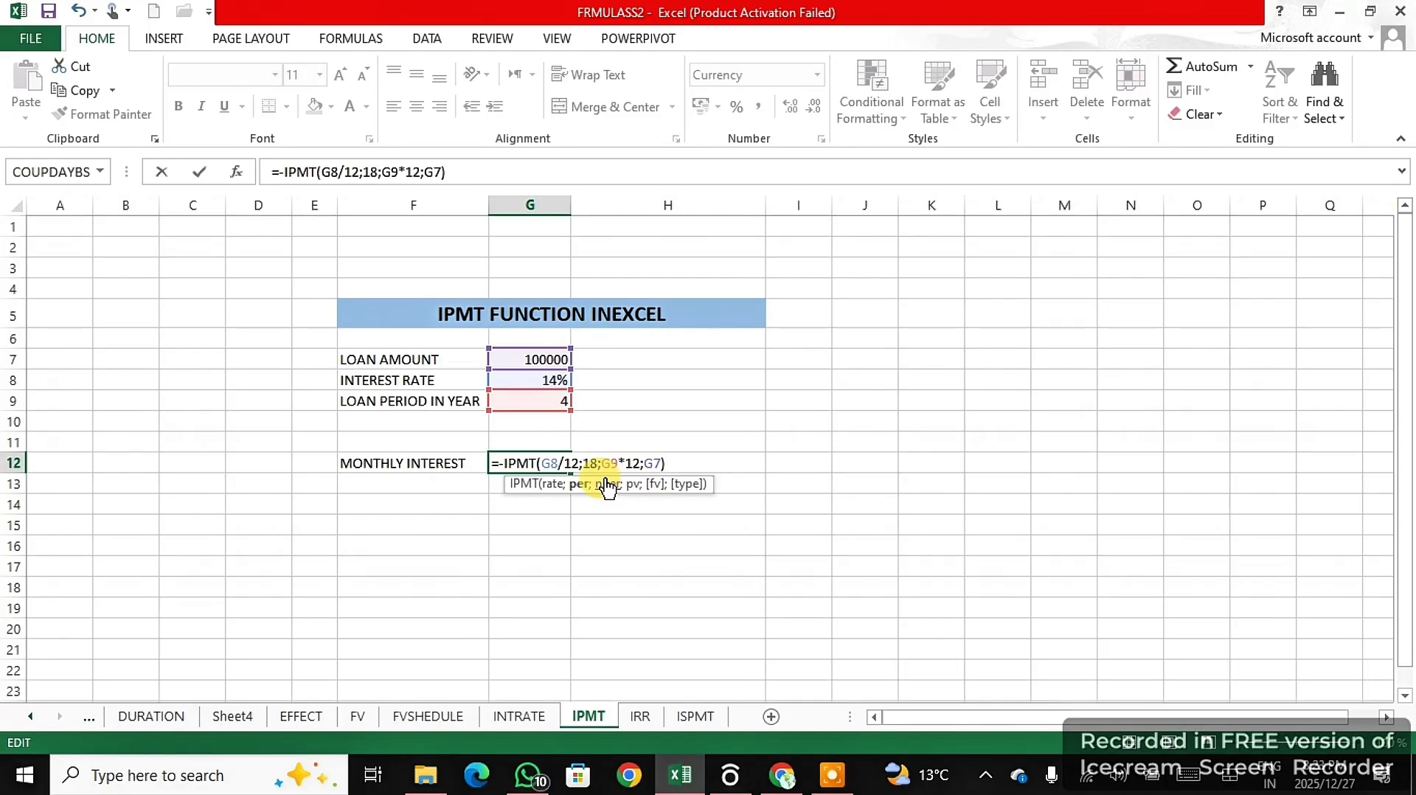
left_click(690, 463)
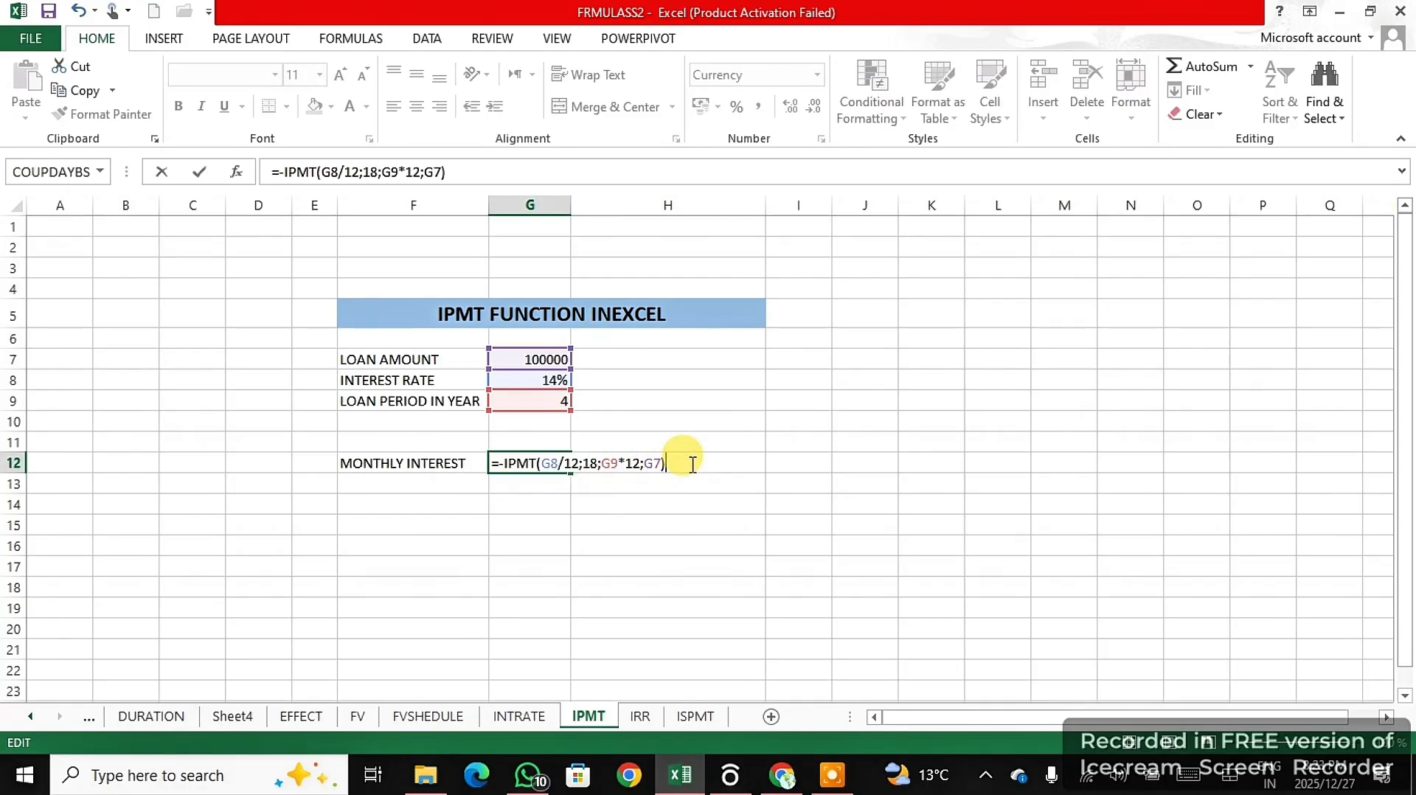
key("Return")
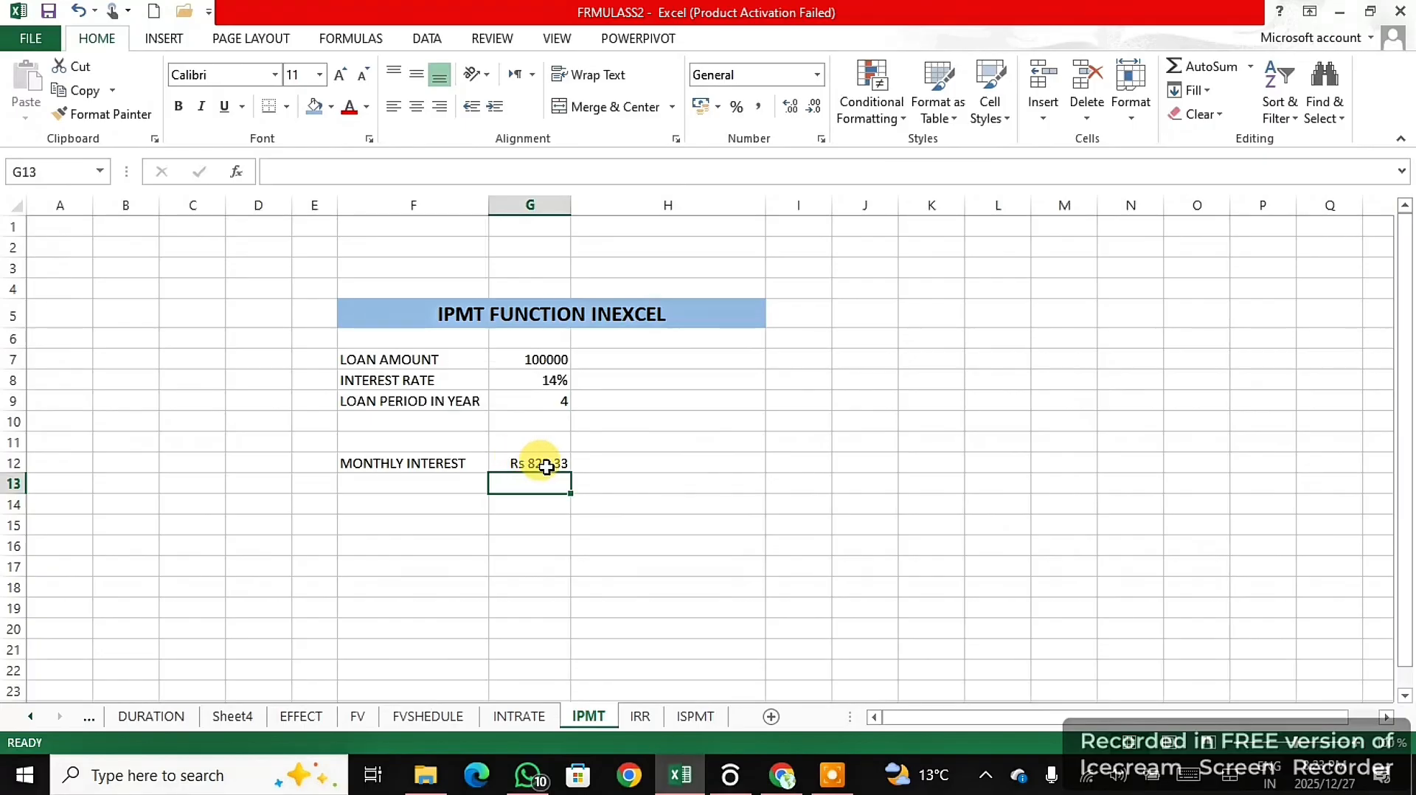
left_click(544, 464)
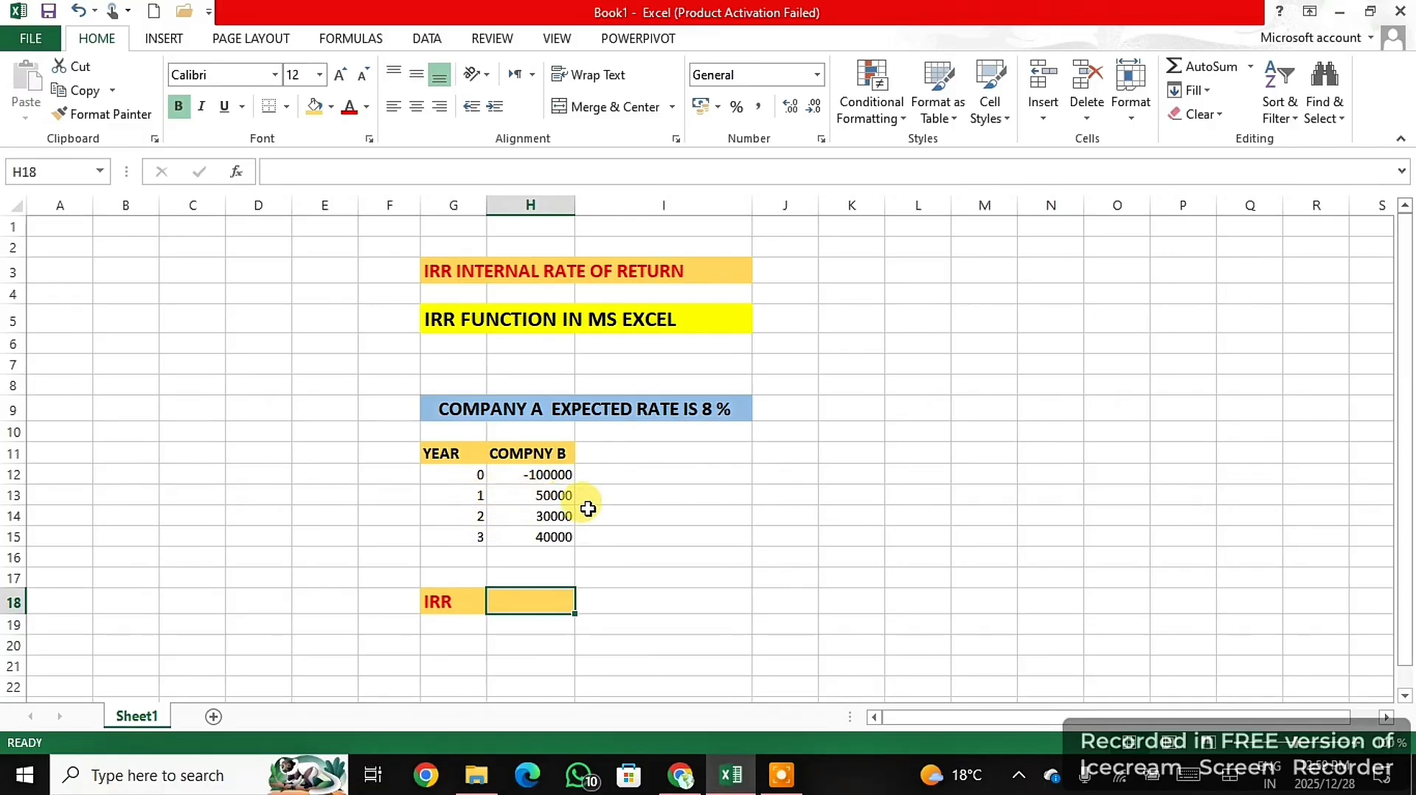
- In the Book1 workbook, enter =IRR(H12:H15) in H18 to calculate the internal rate of return from the yearly cash flows
left_click_drag(555, 496, 561, 537)
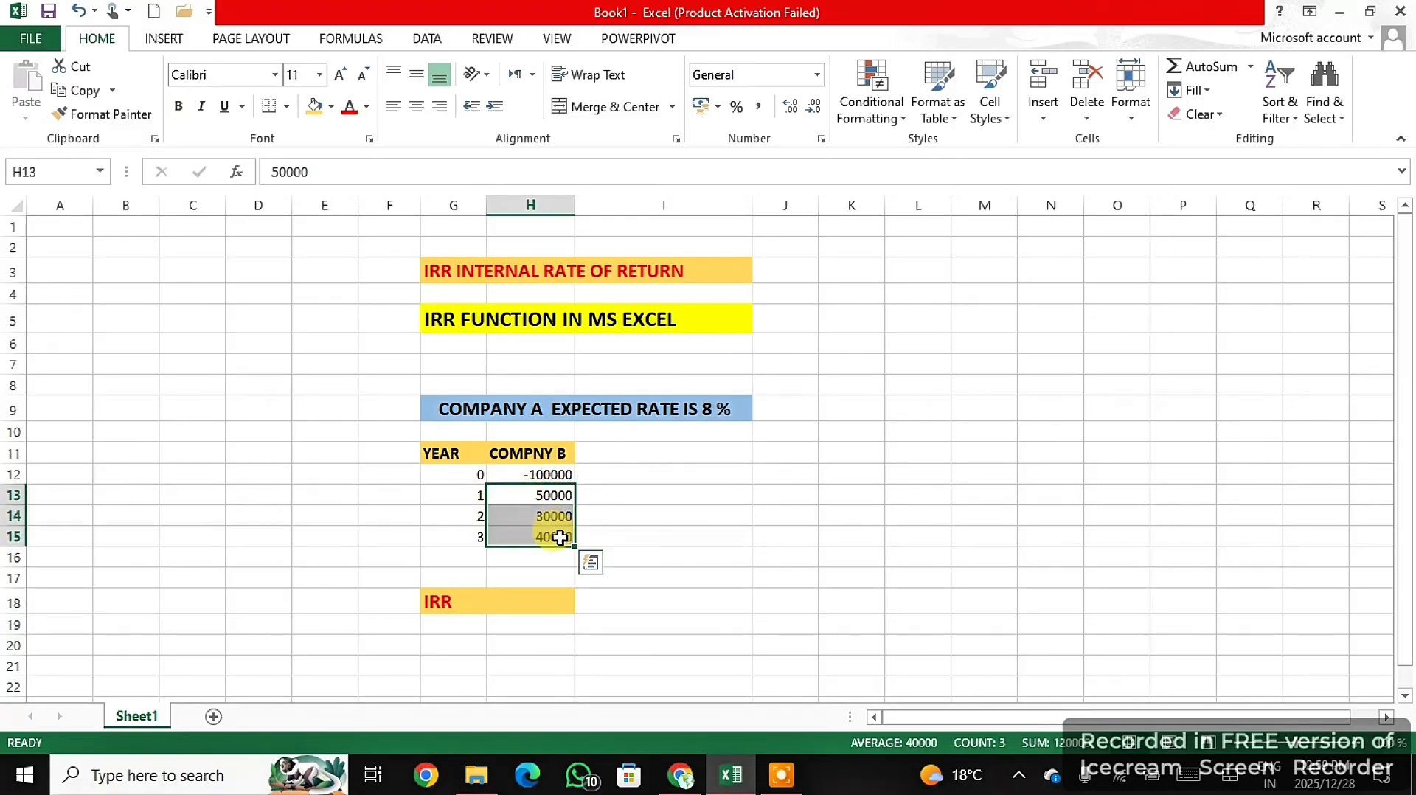
left_click(697, 570)
left_click(537, 603)
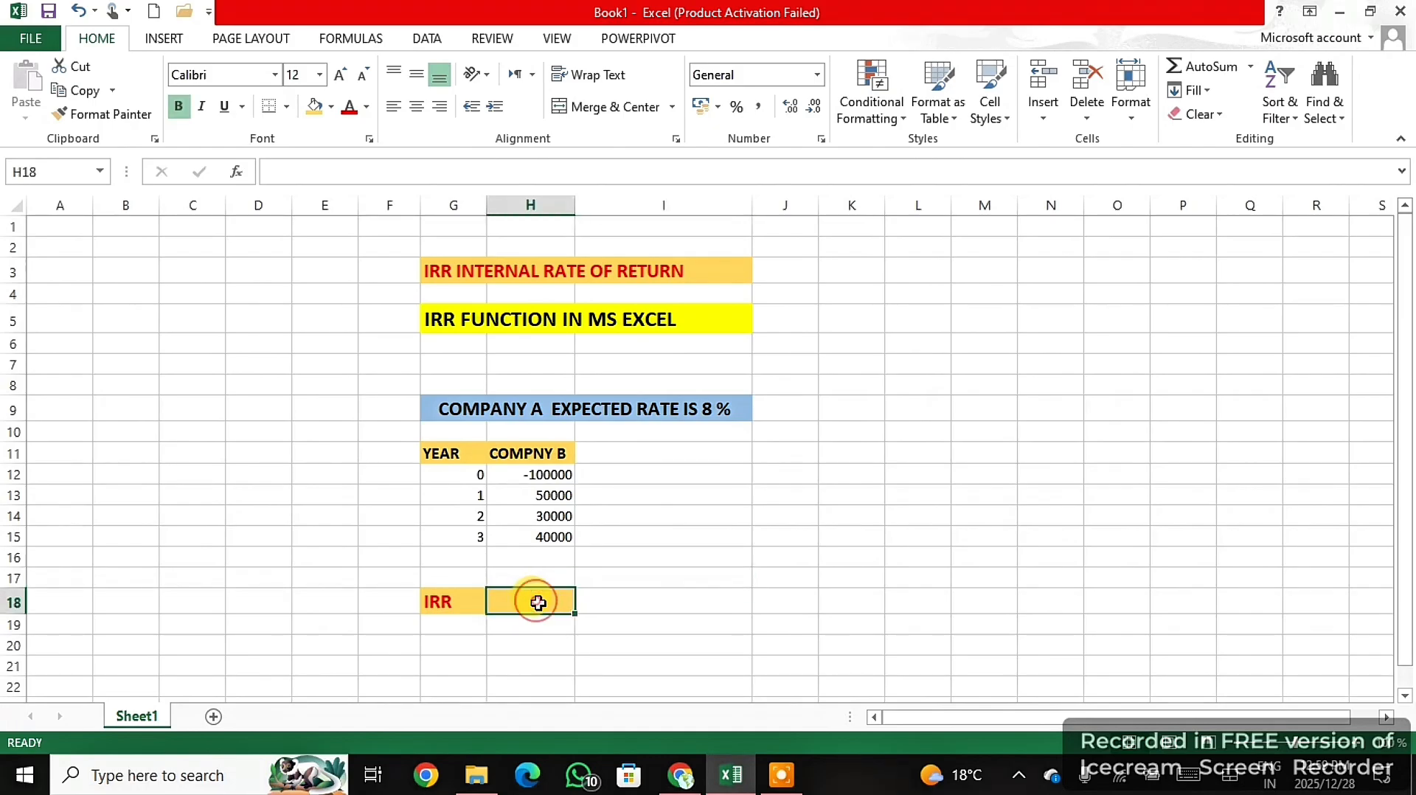
type("=")
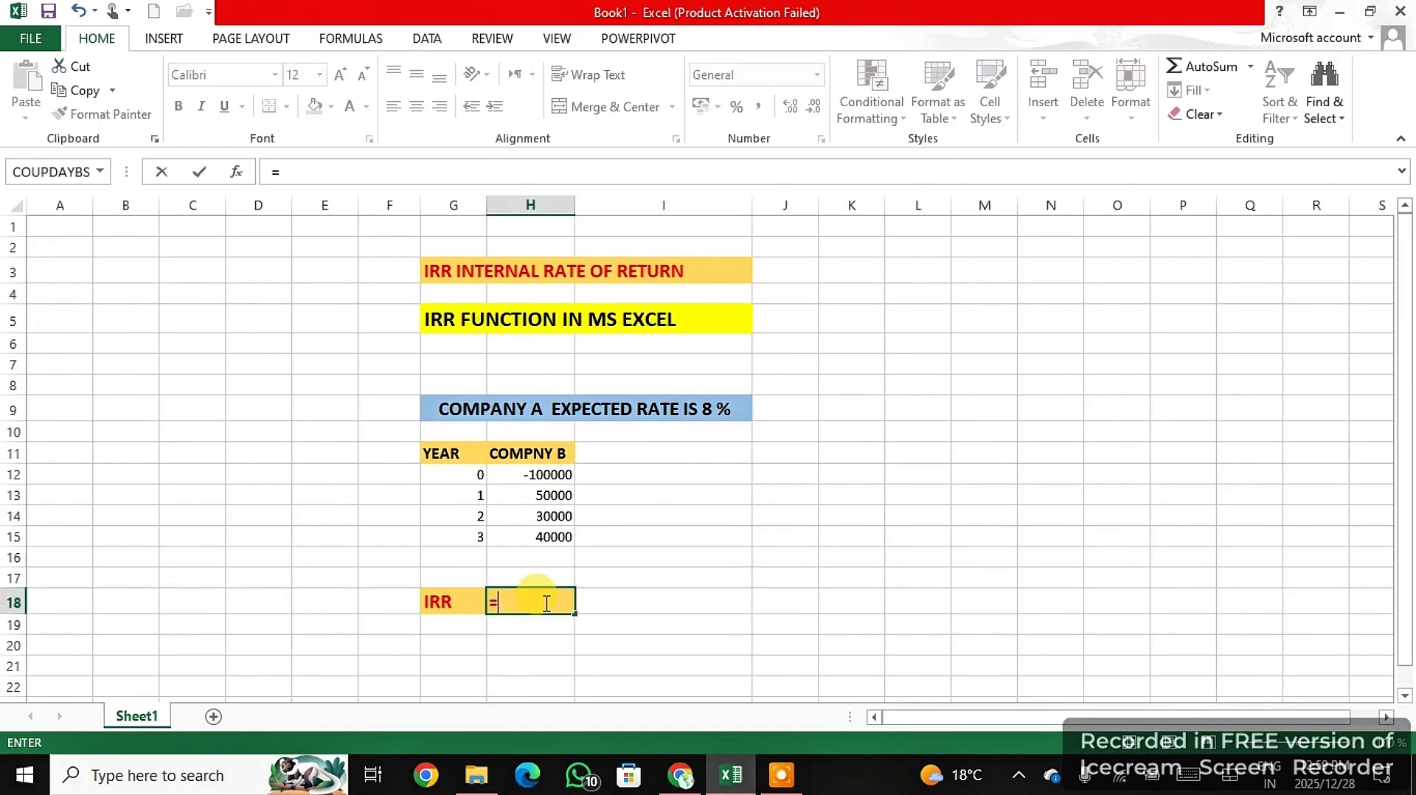
type("IRR")
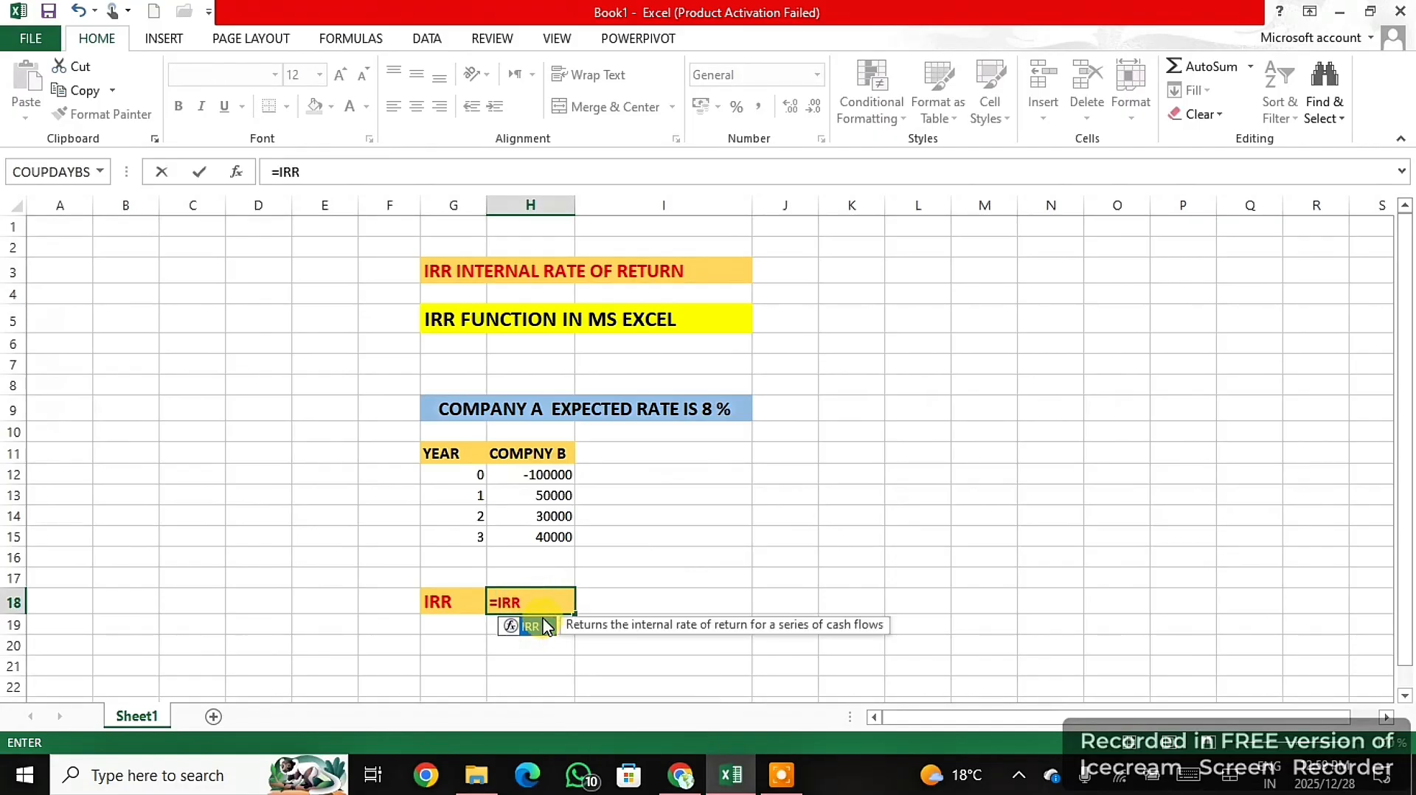
double_click(531, 626)
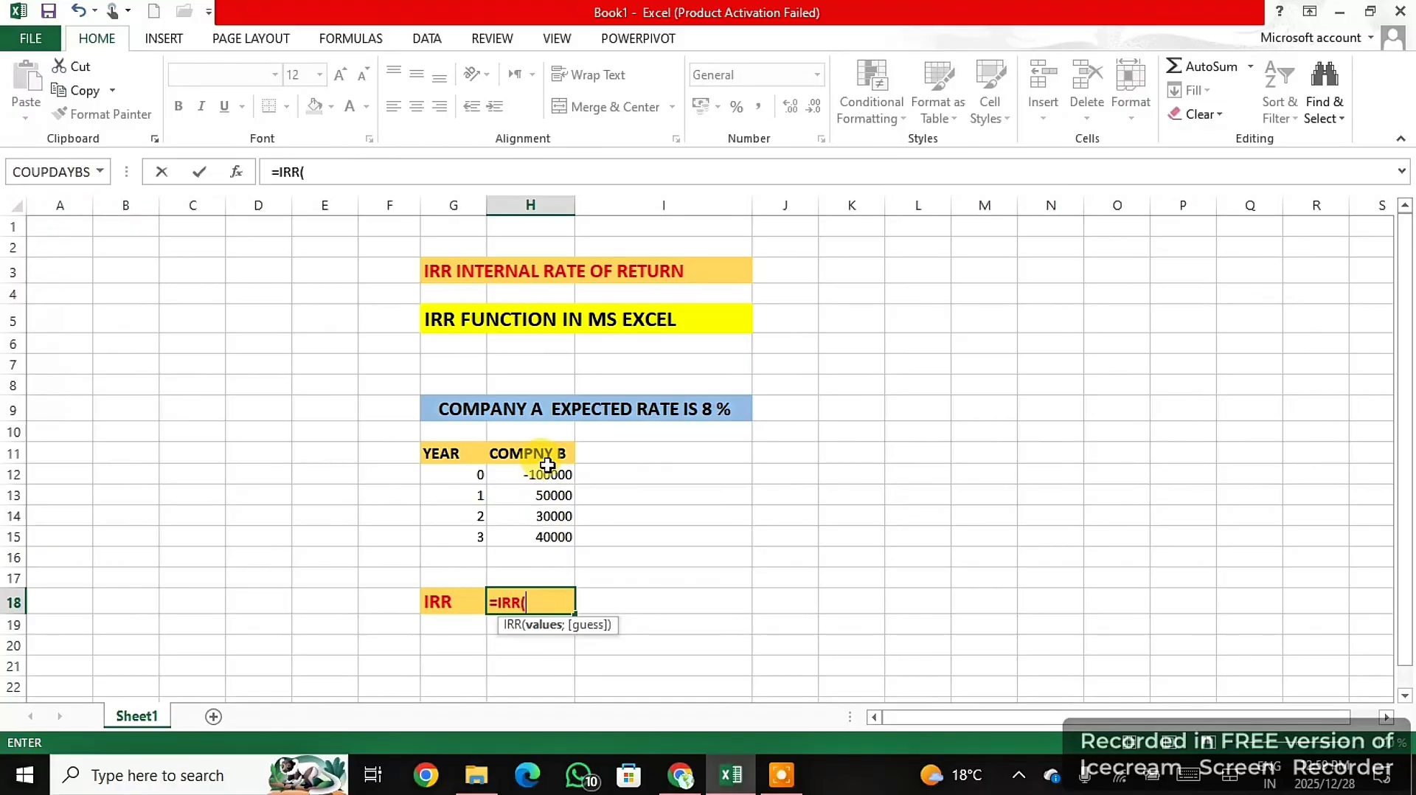
left_click_drag(550, 473, 568, 533)
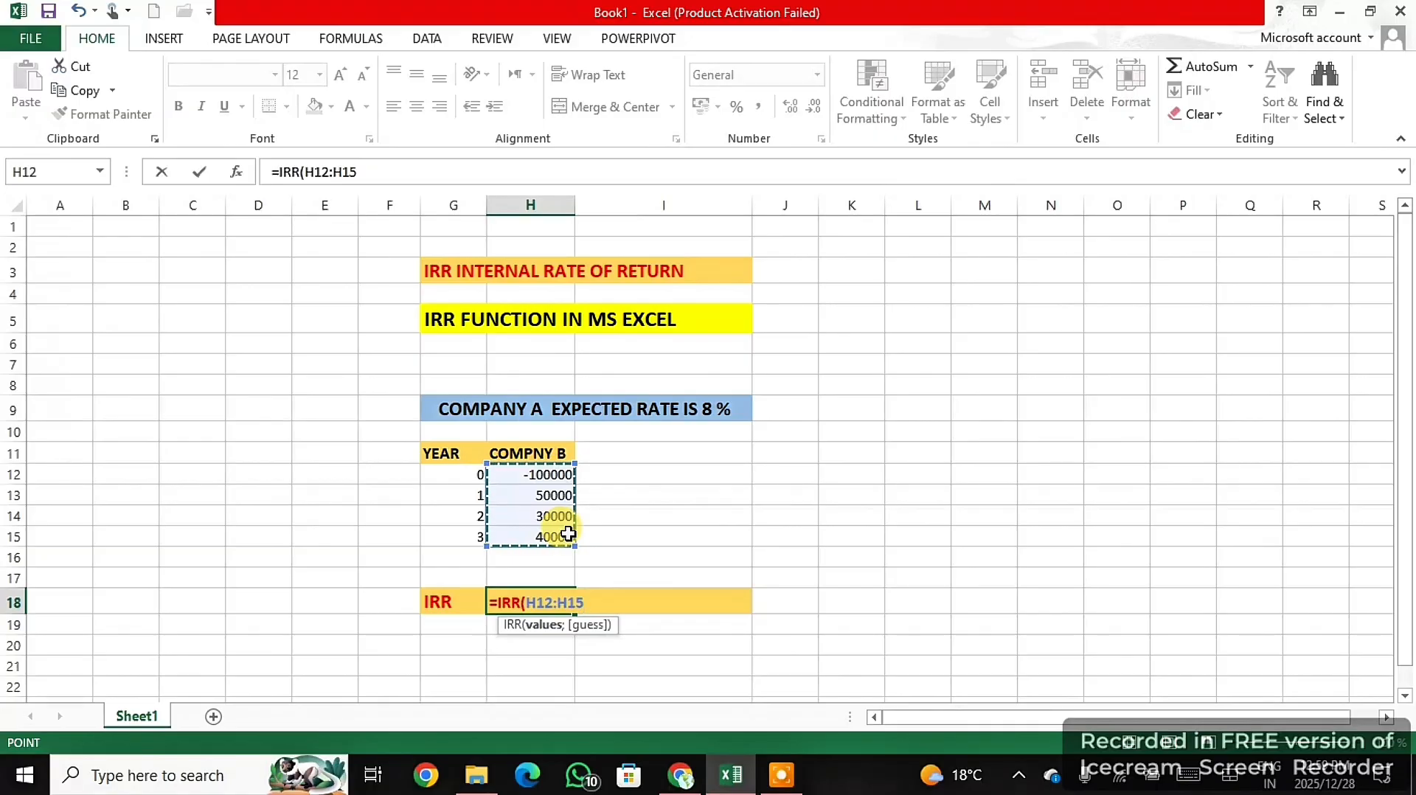
type(")")
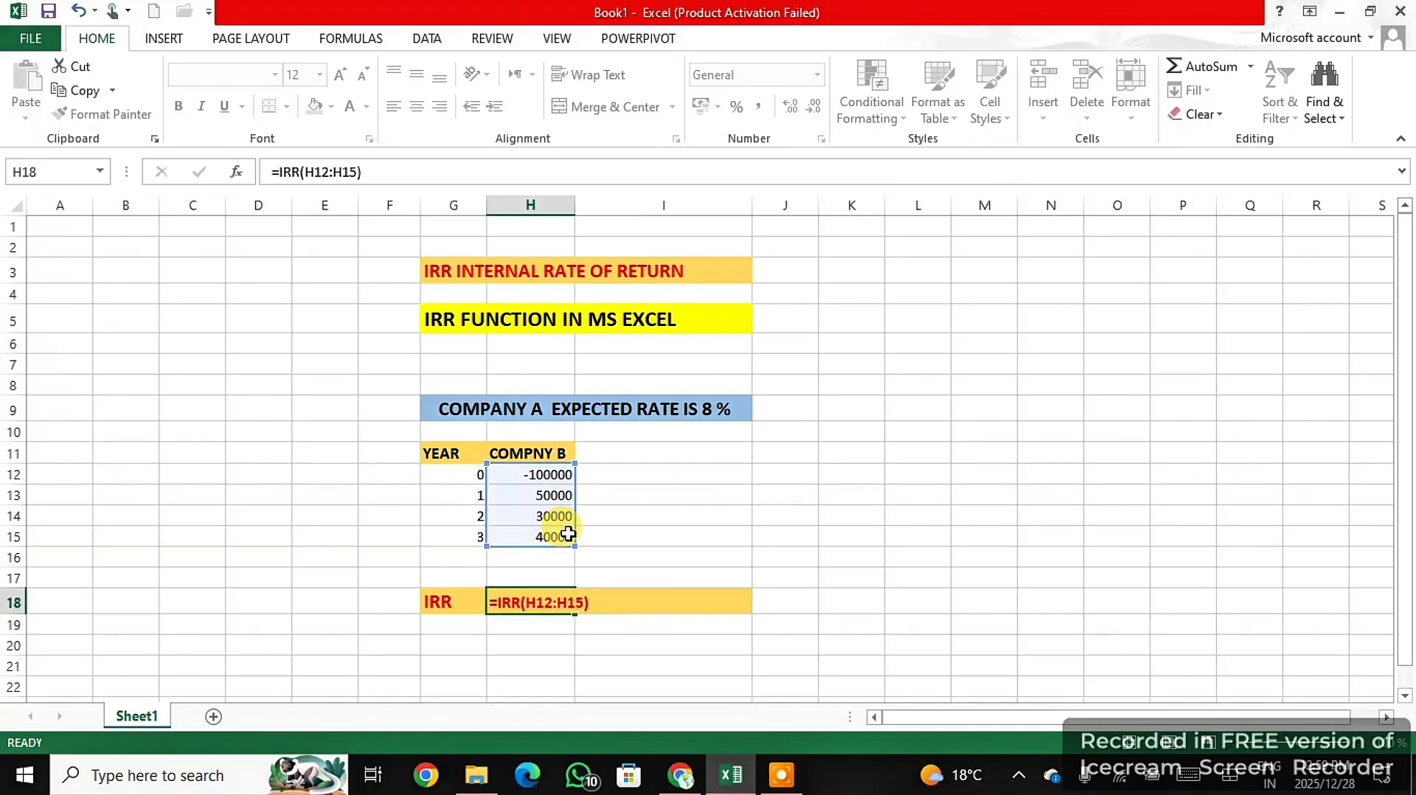
key("Return")
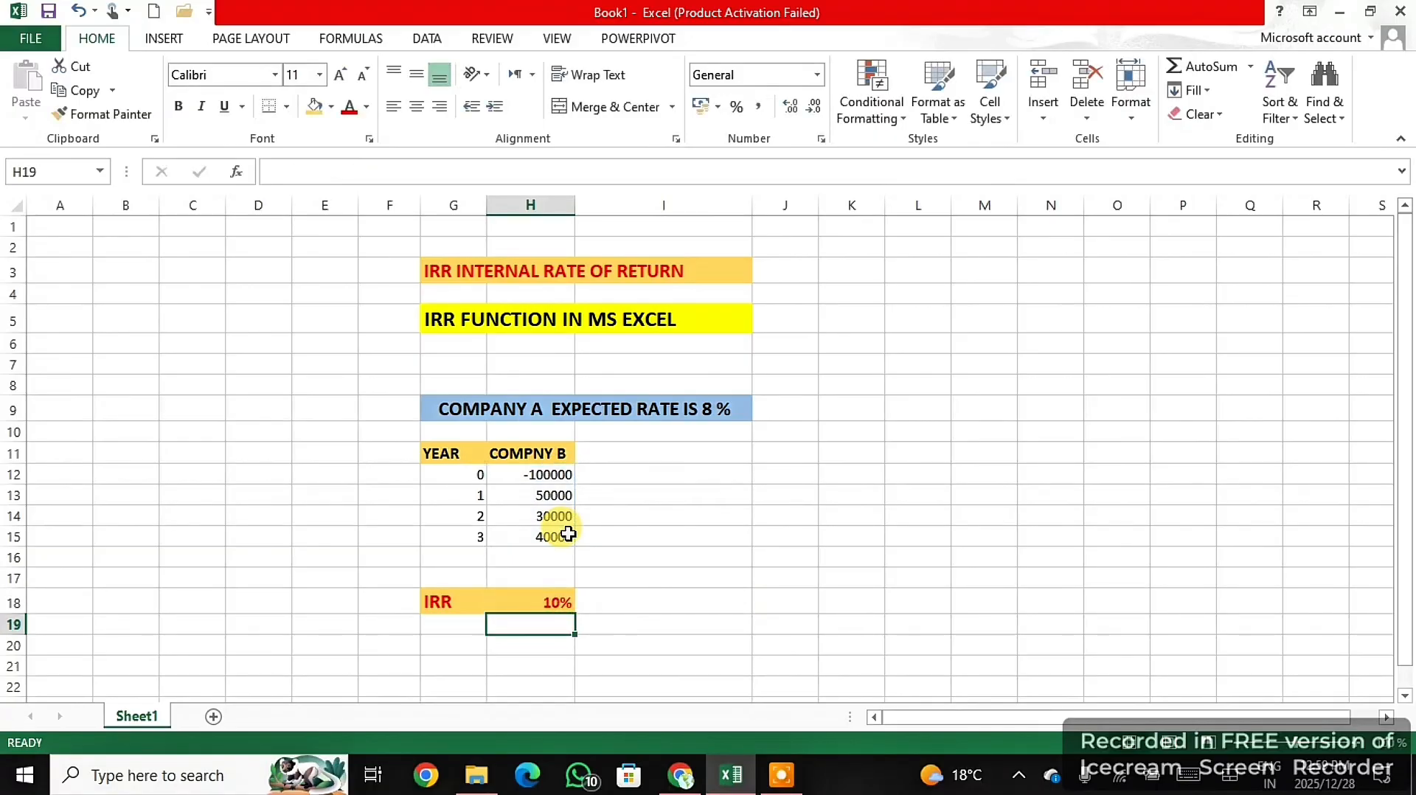
left_click(541, 607)
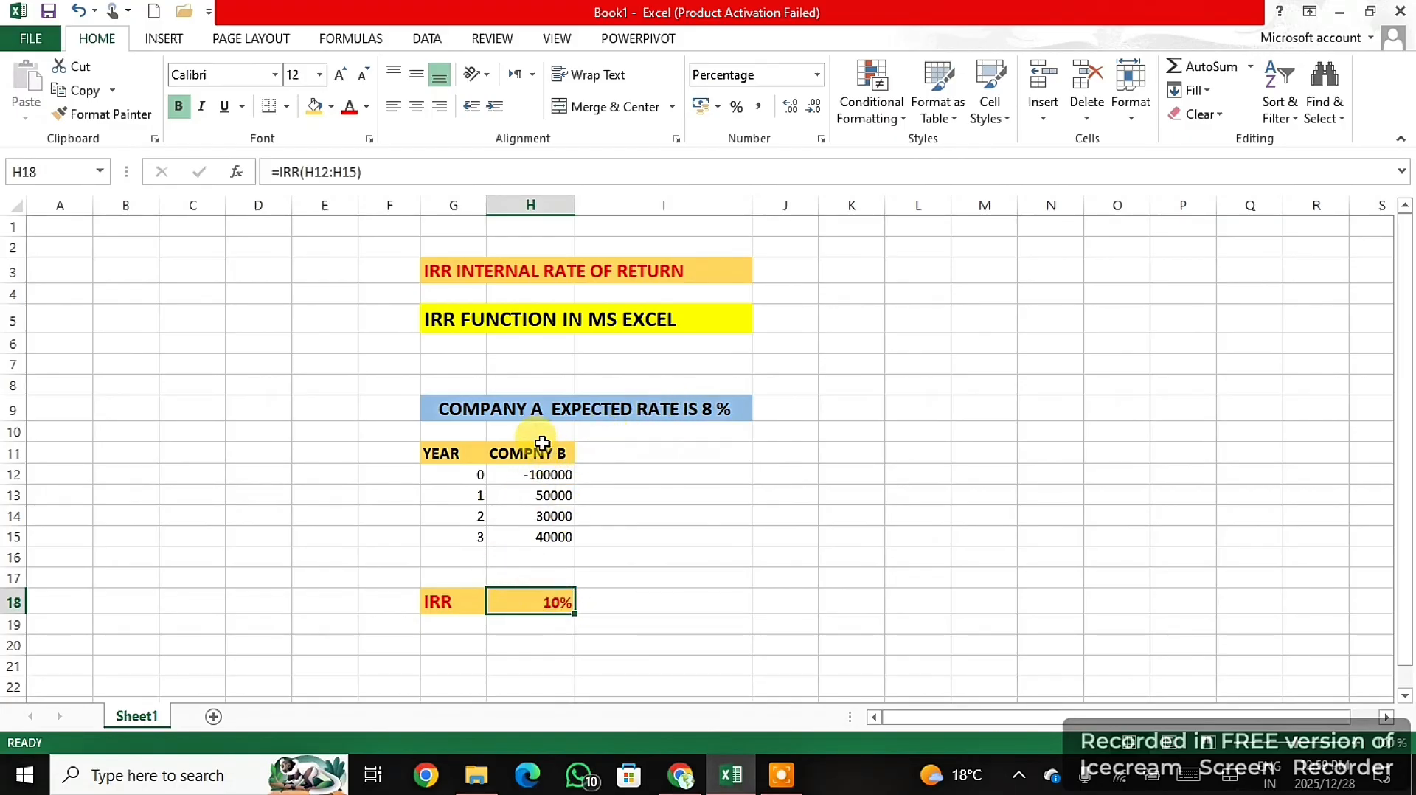
left_click(794, 777)
left_click(958, 783)
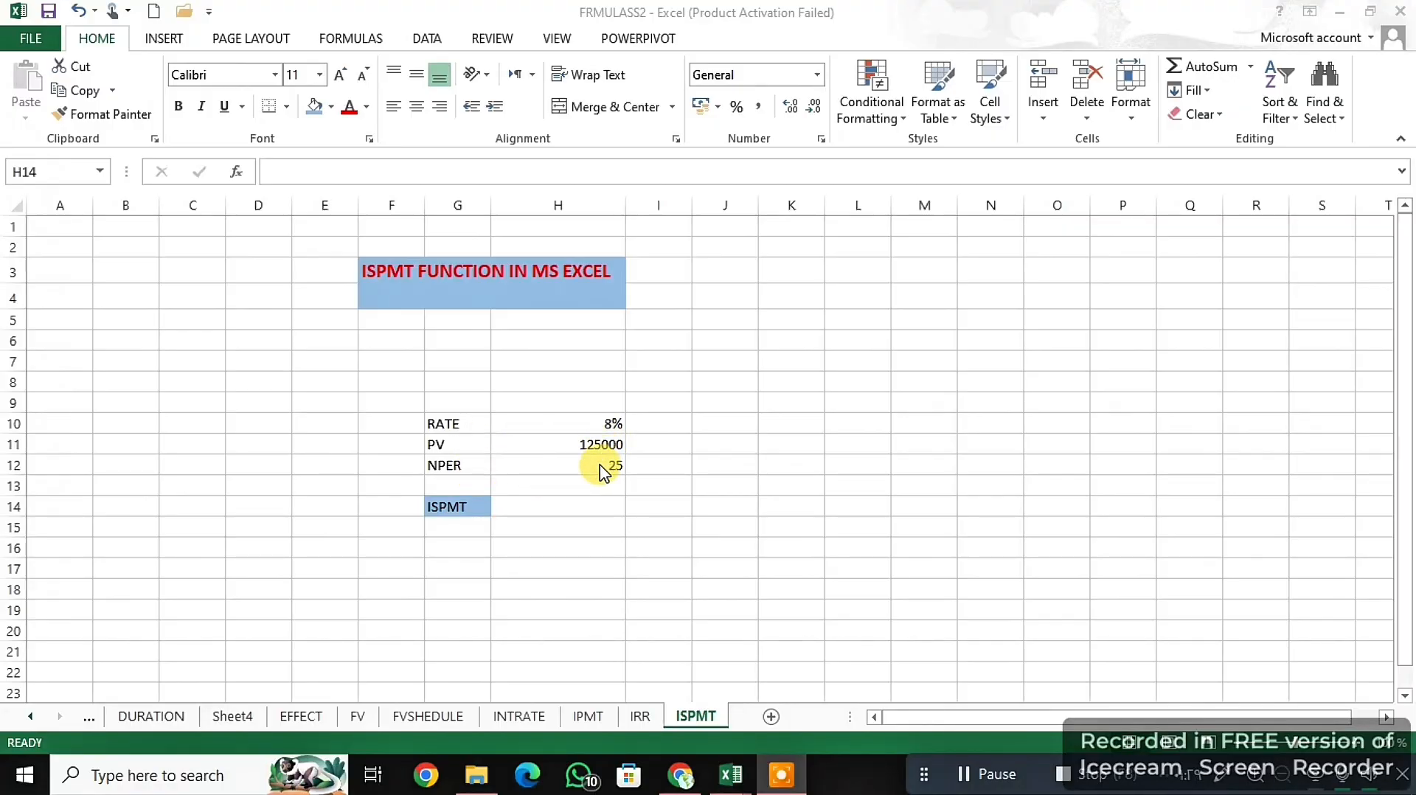
- On the ISPMT sheet, enter =ISPMT(H10;1;H12;H11) in H14 to calculate the interest for period 1
left_click(536, 505)
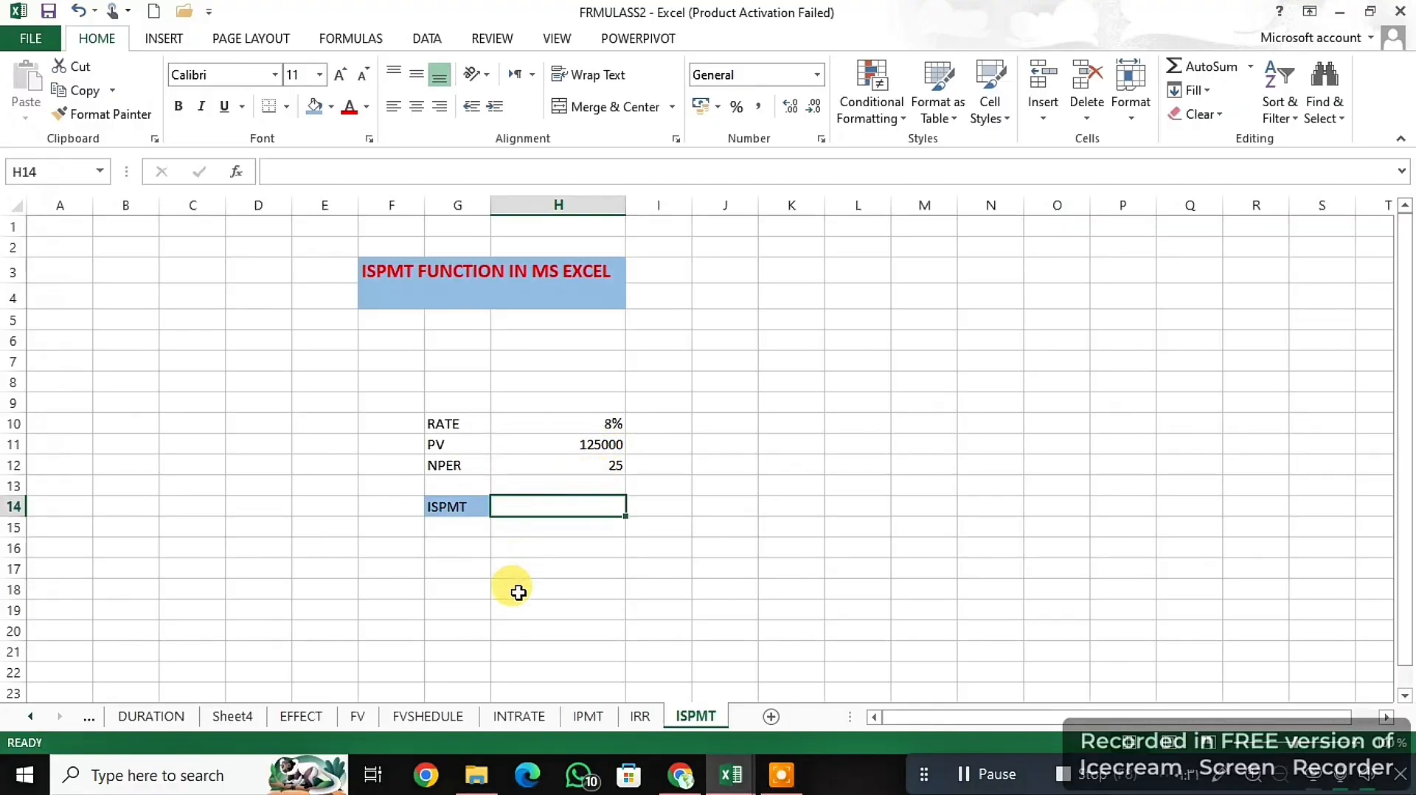
type("=")
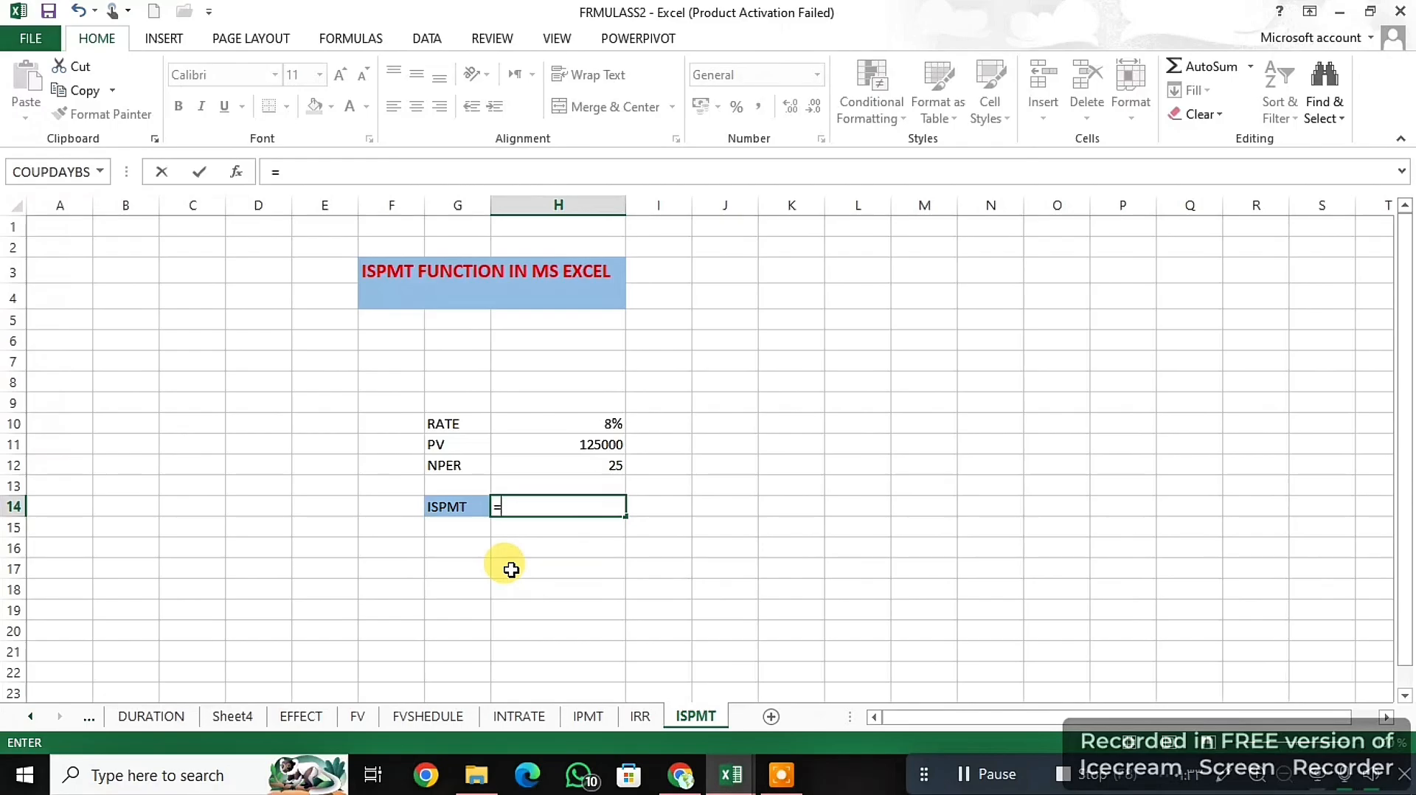
type("I")
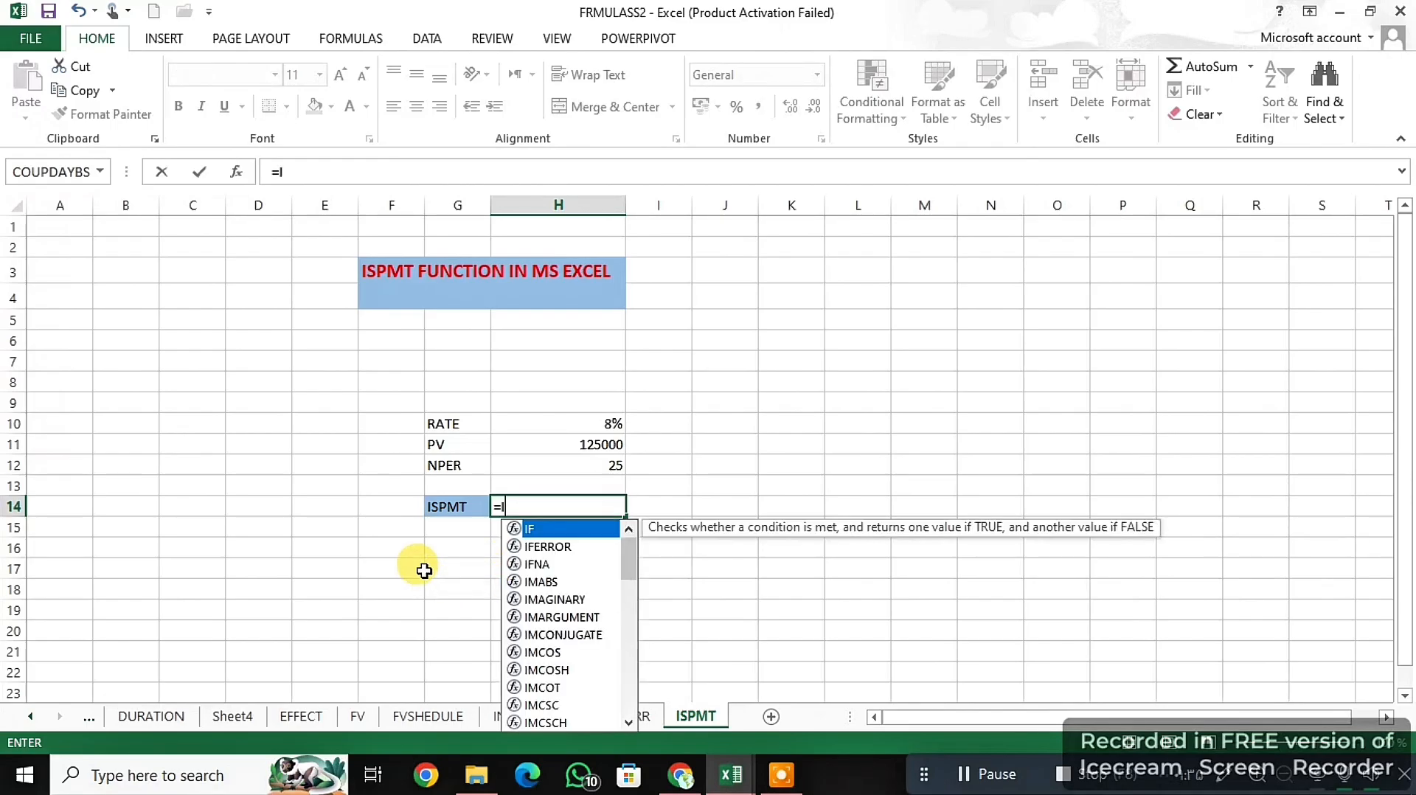
type("SP")
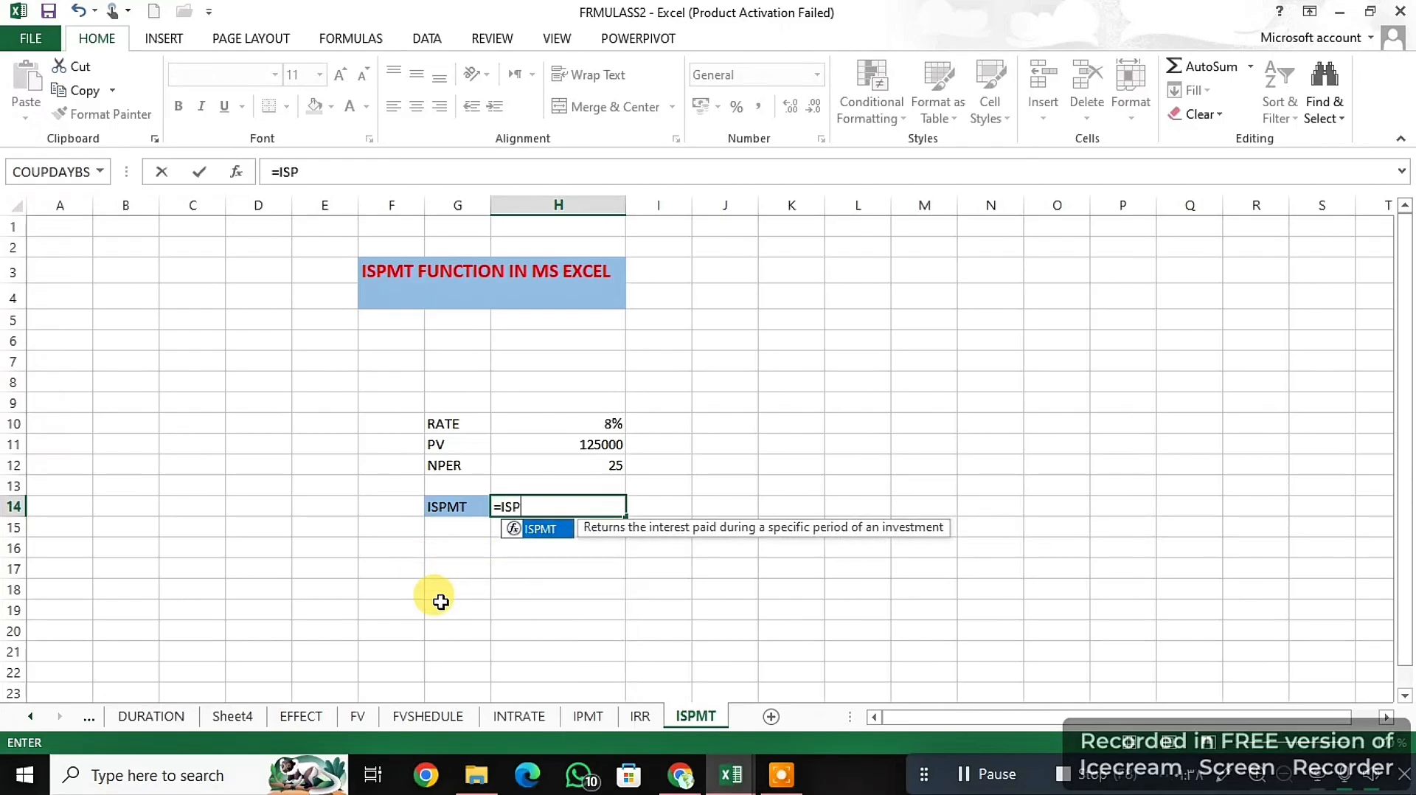
type("M")
double_click(550, 529)
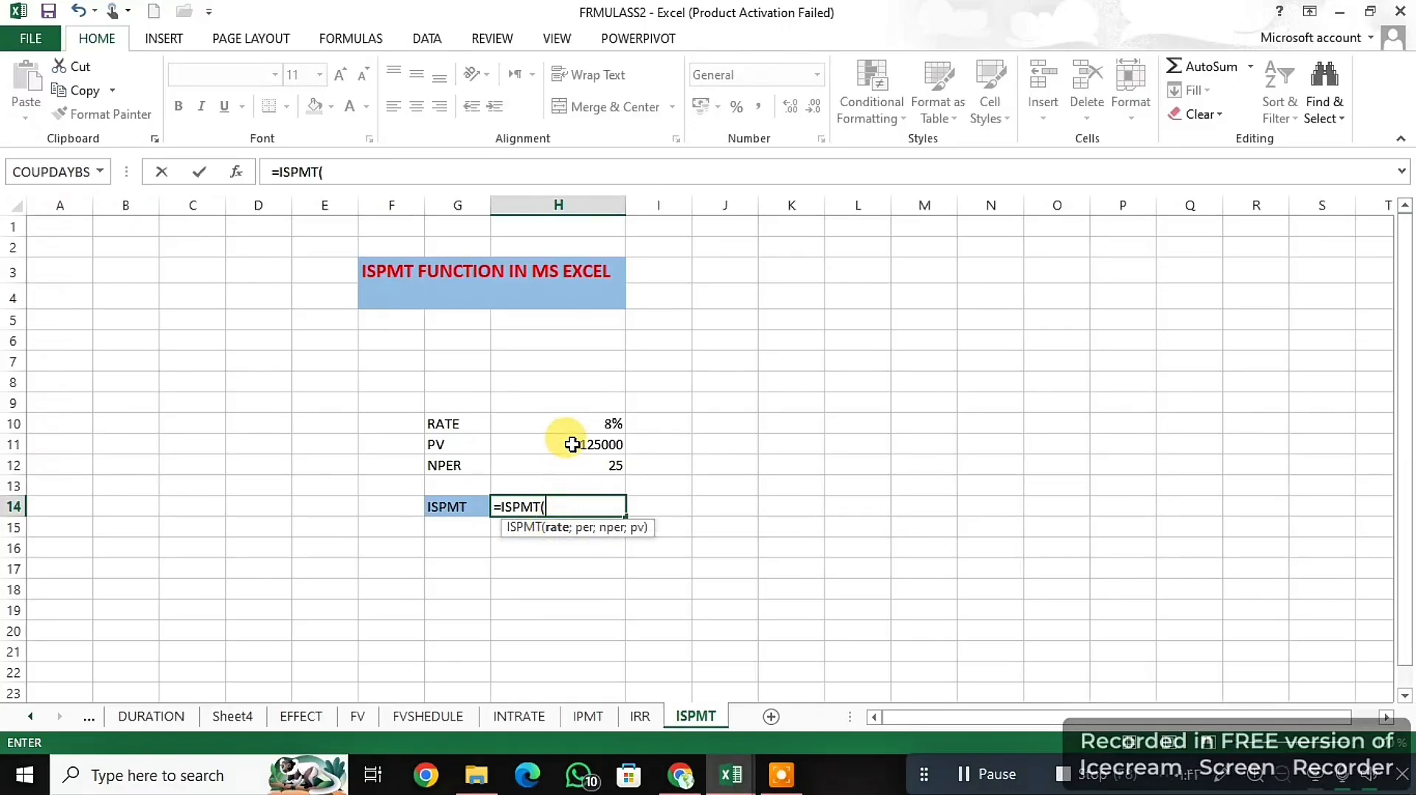
left_click(613, 421)
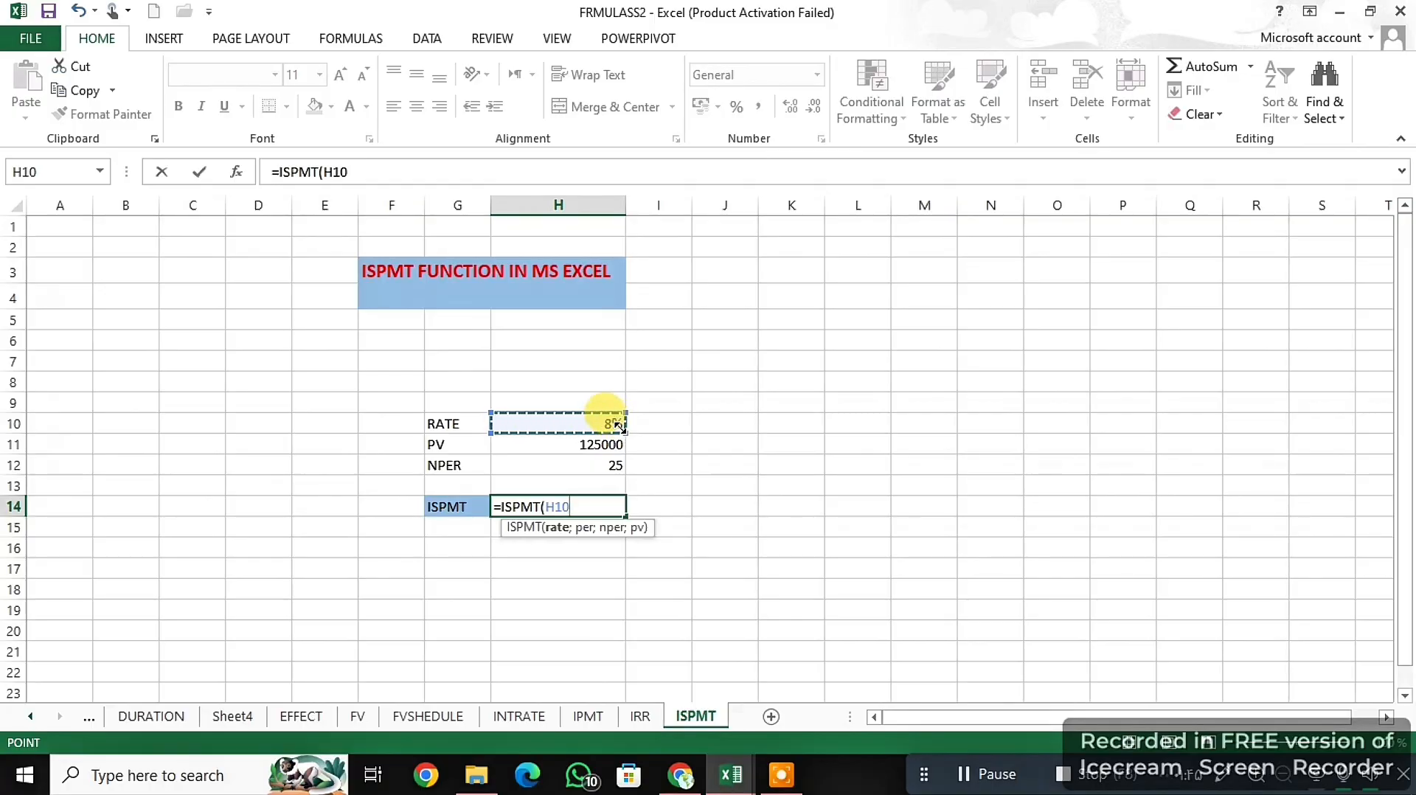
type(";")
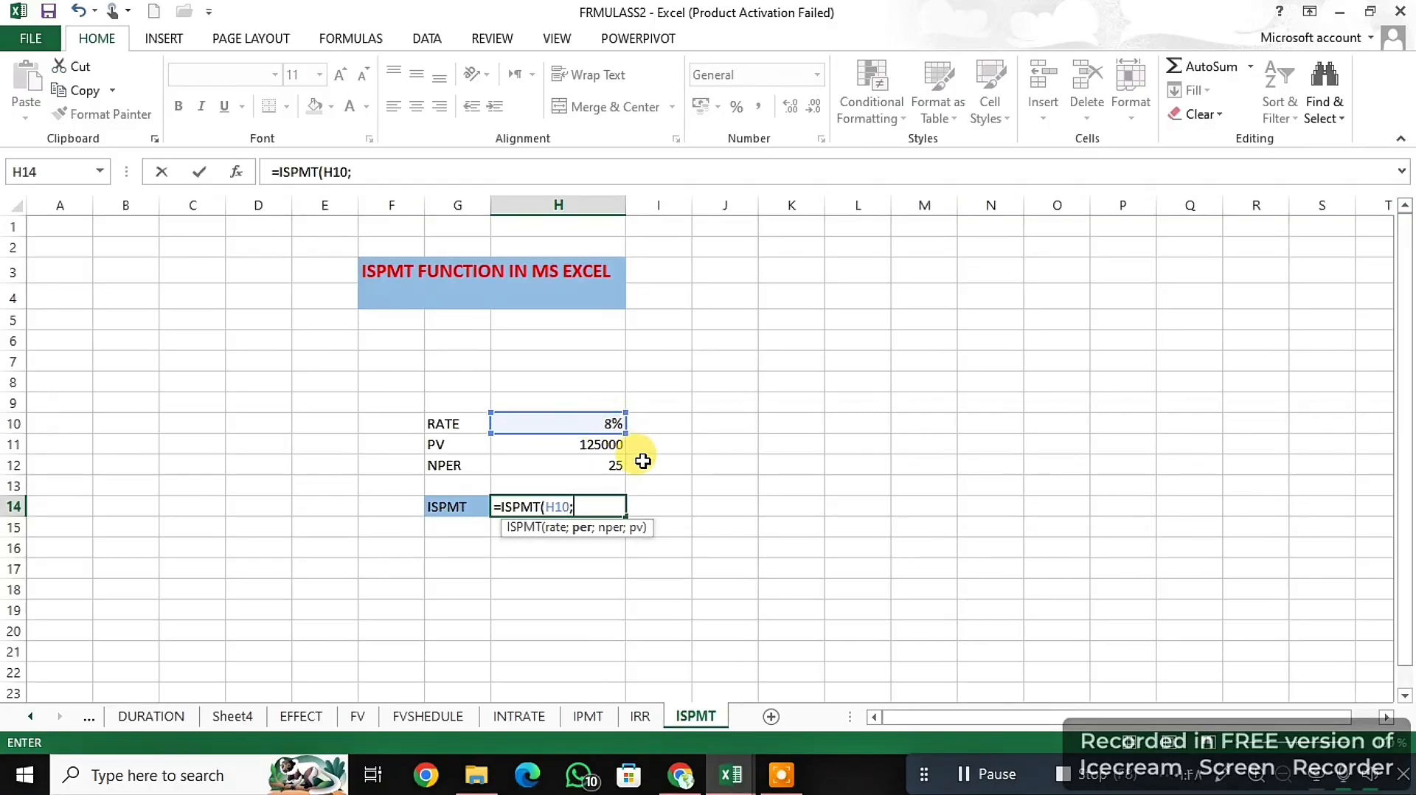
type("1")
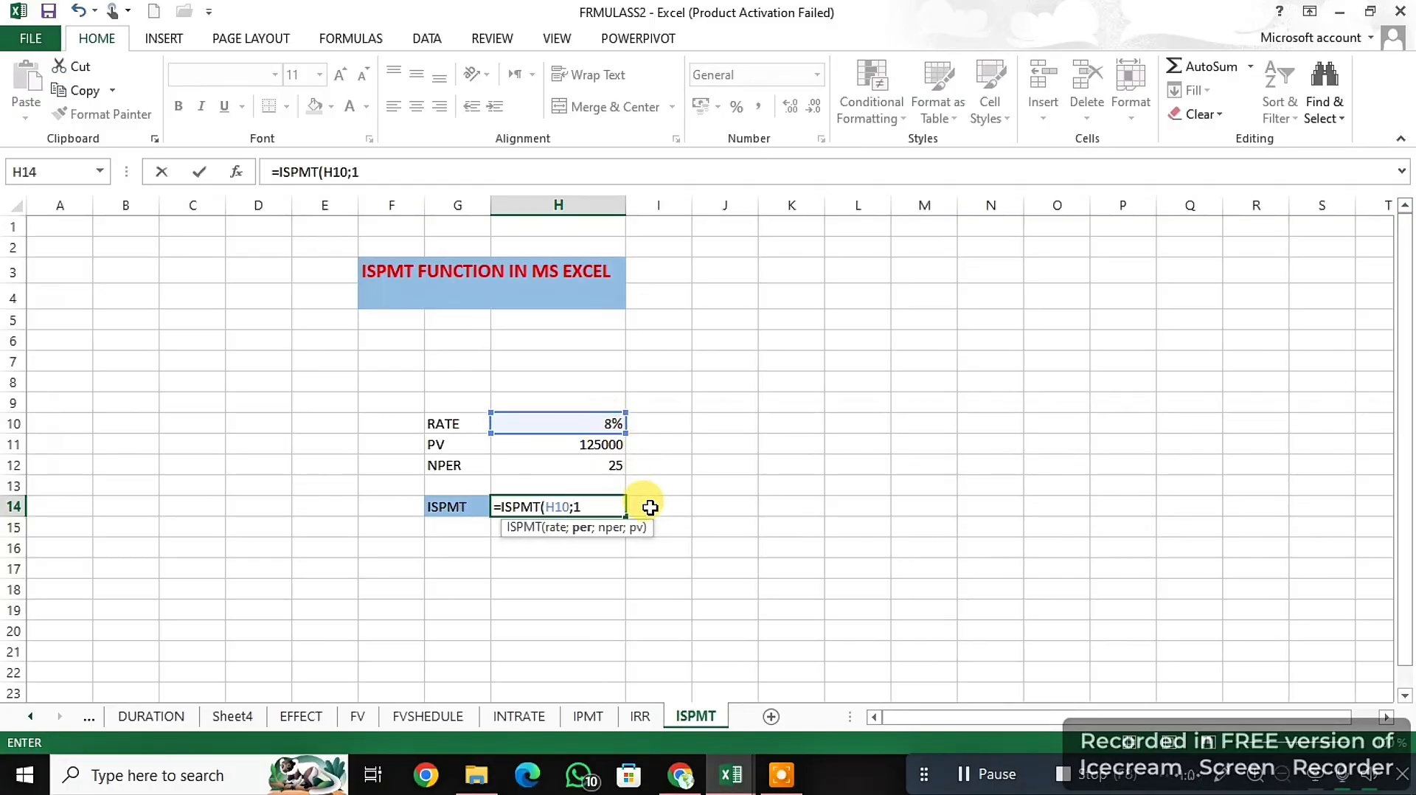
type(";")
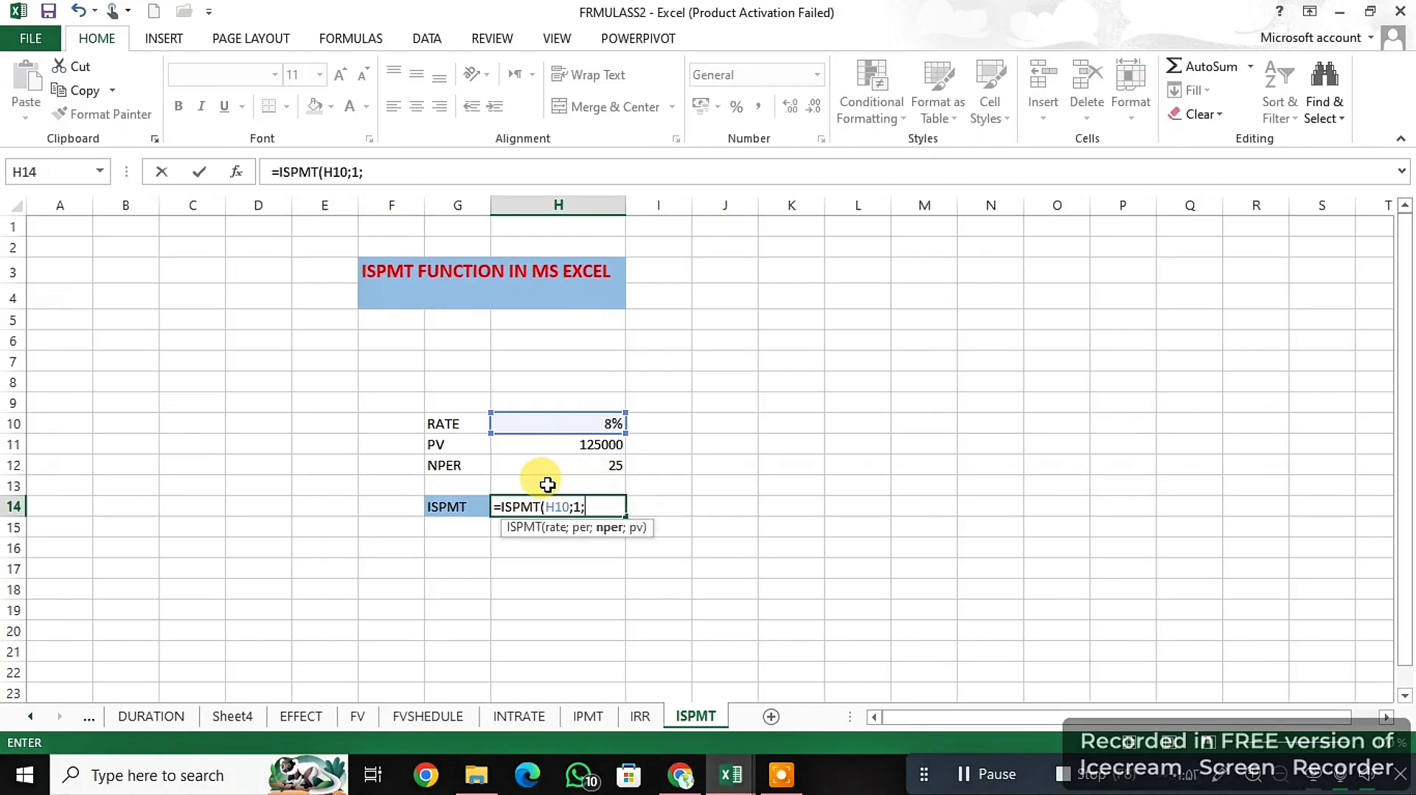
left_click(558, 467)
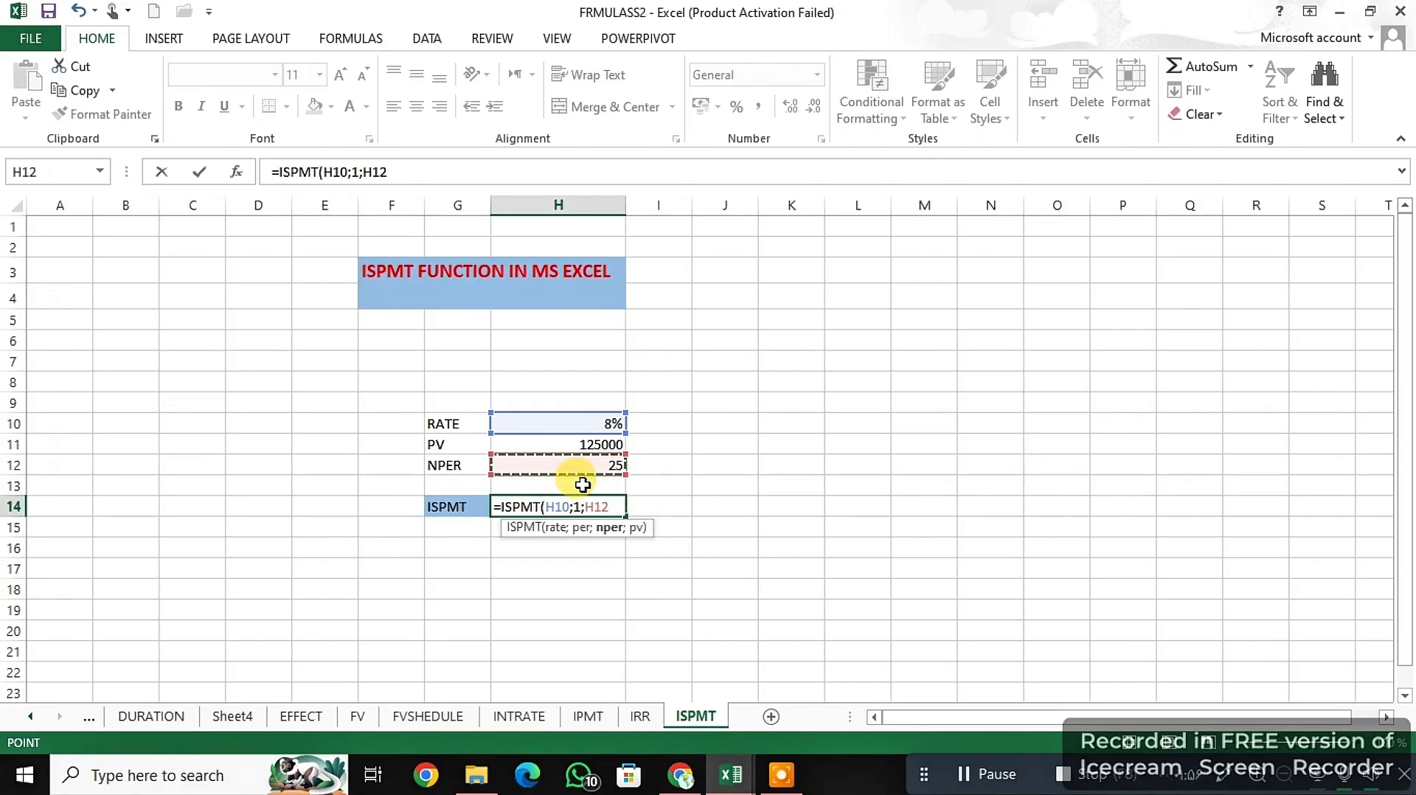
type(";")
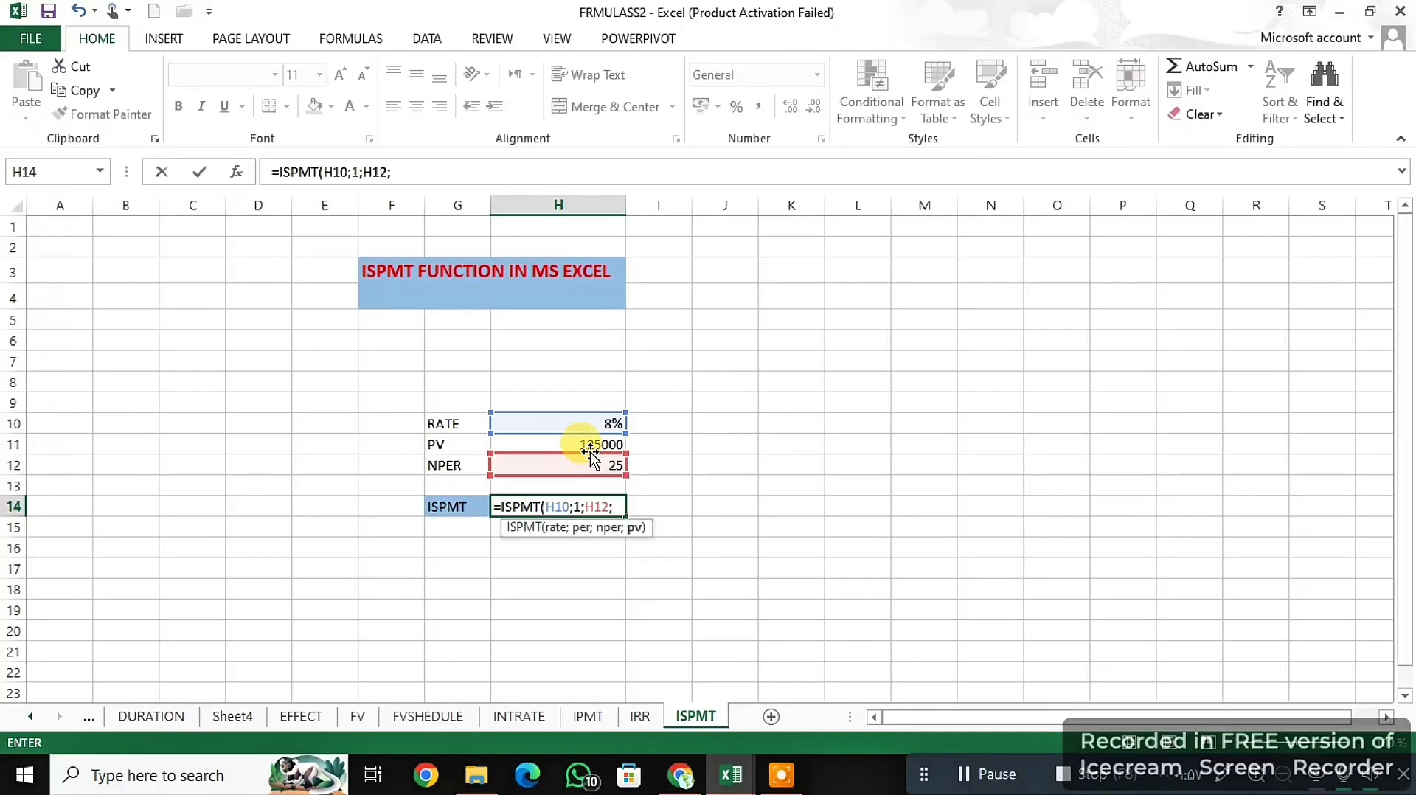
left_click(594, 446)
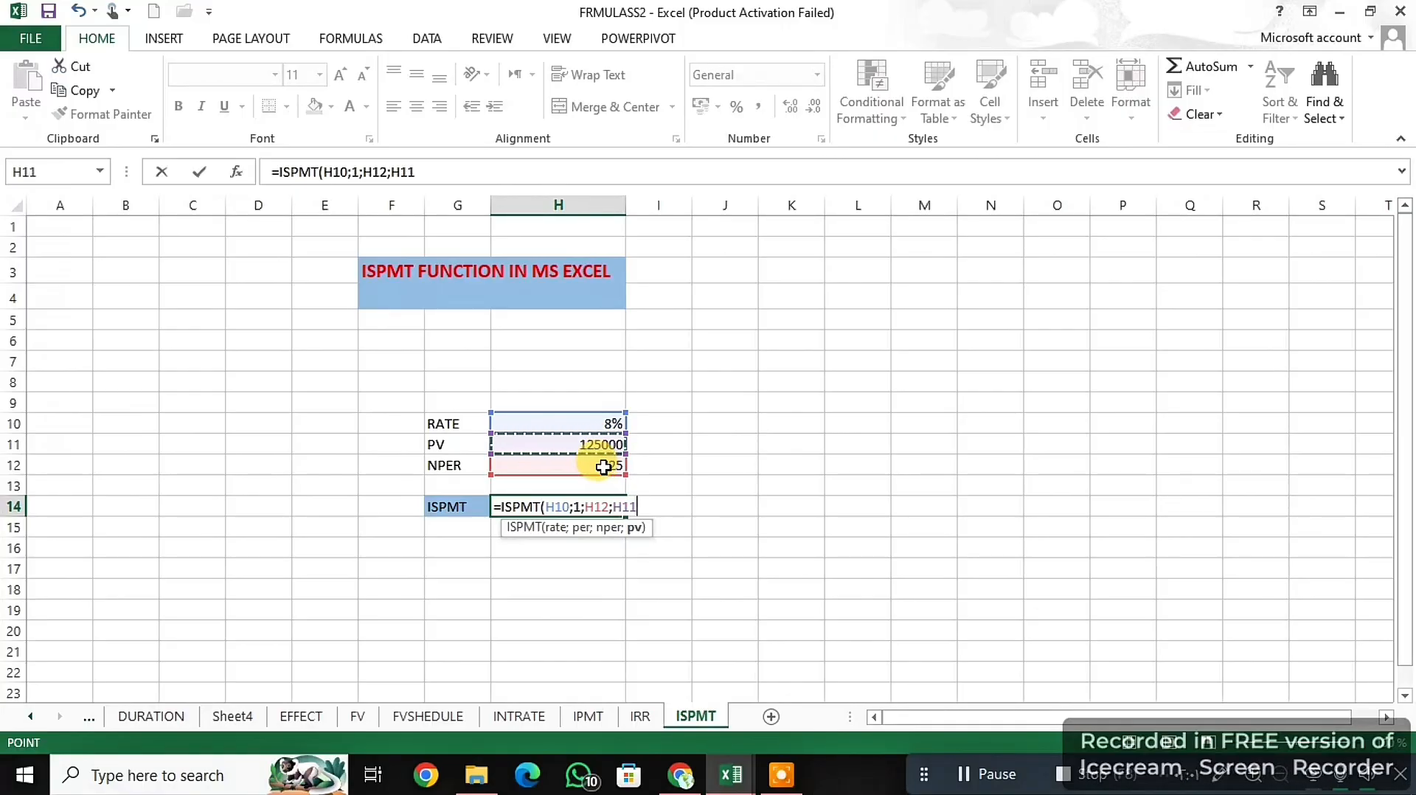
key("Return")
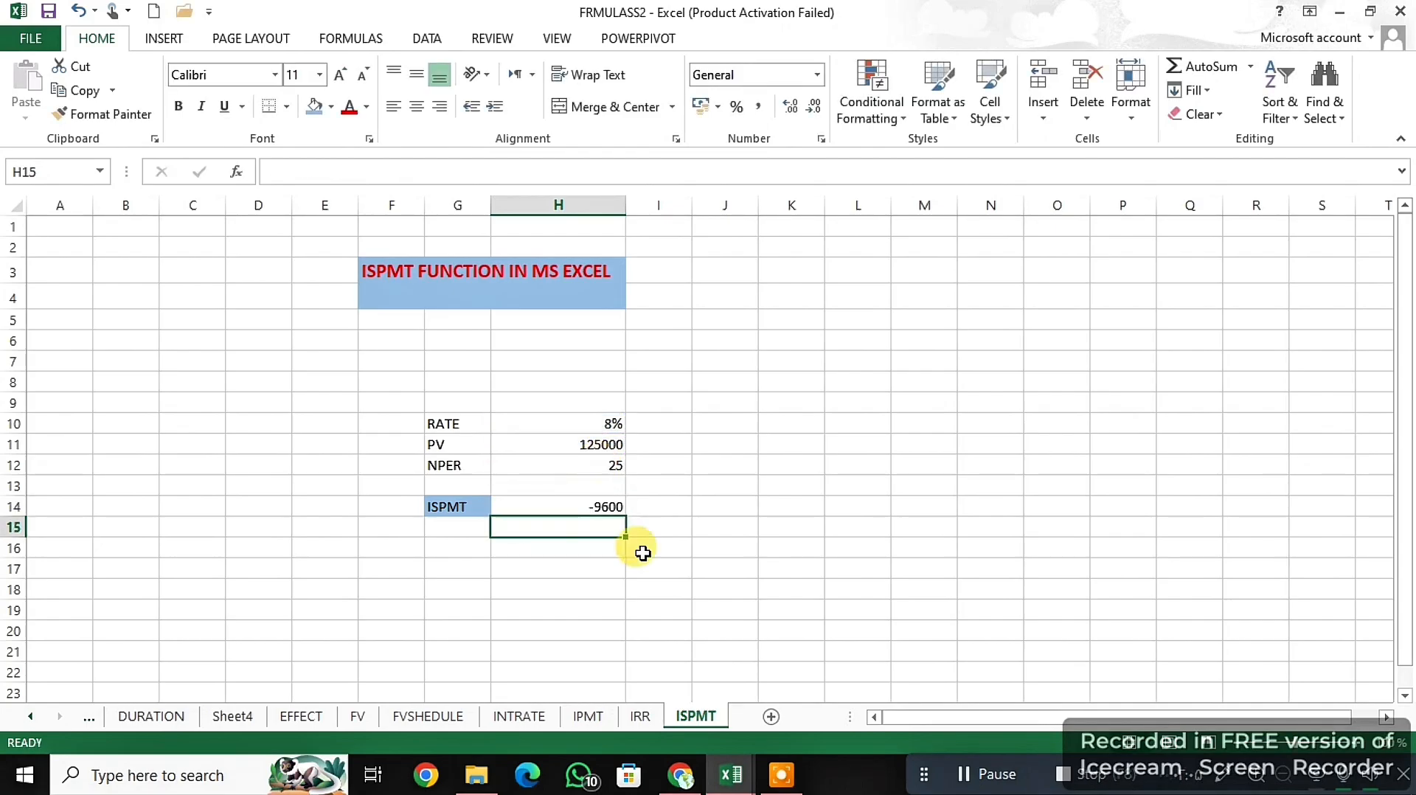
- Try the Percentage and General number formats on the ISPMT result in H14, ending on Percentage
left_click(597, 504)
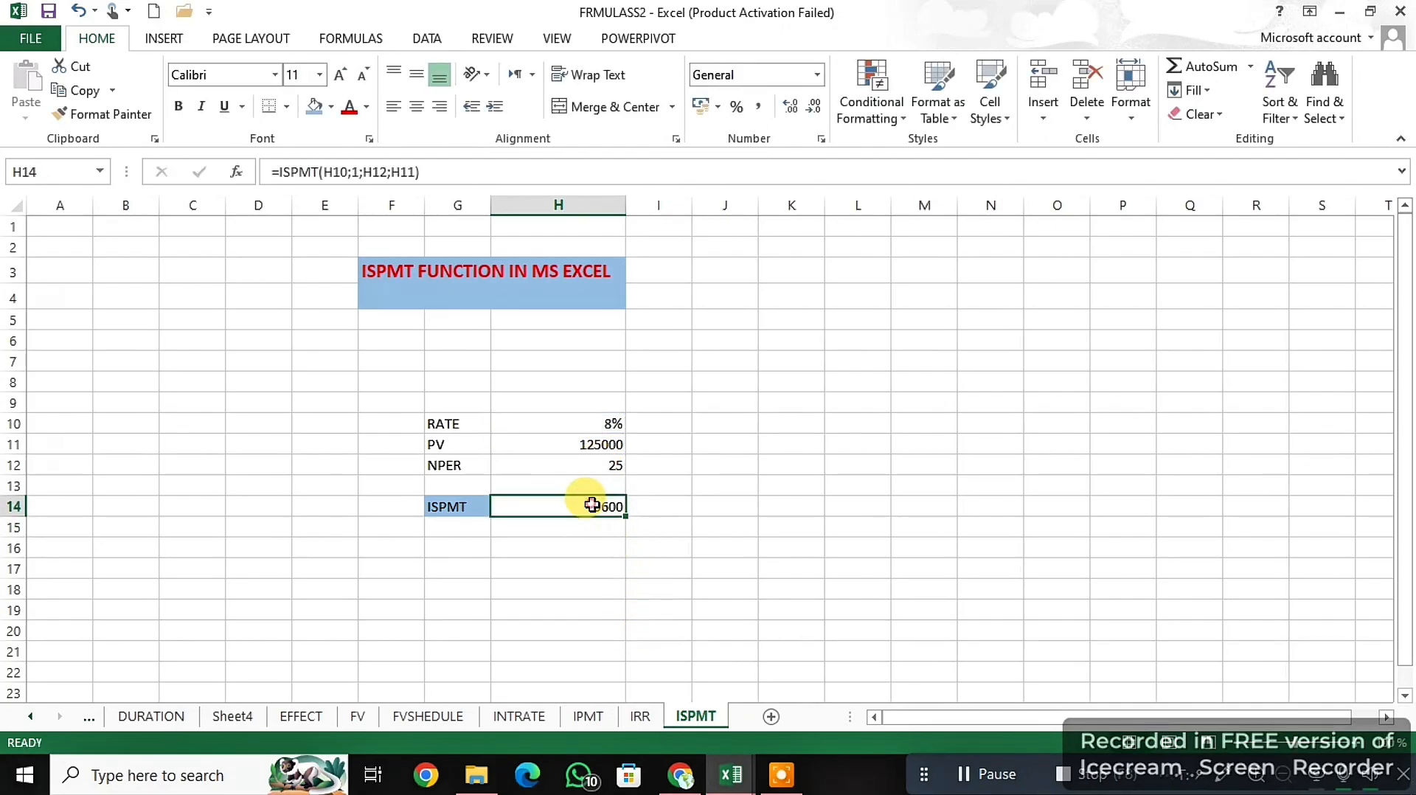
left_click(735, 108)
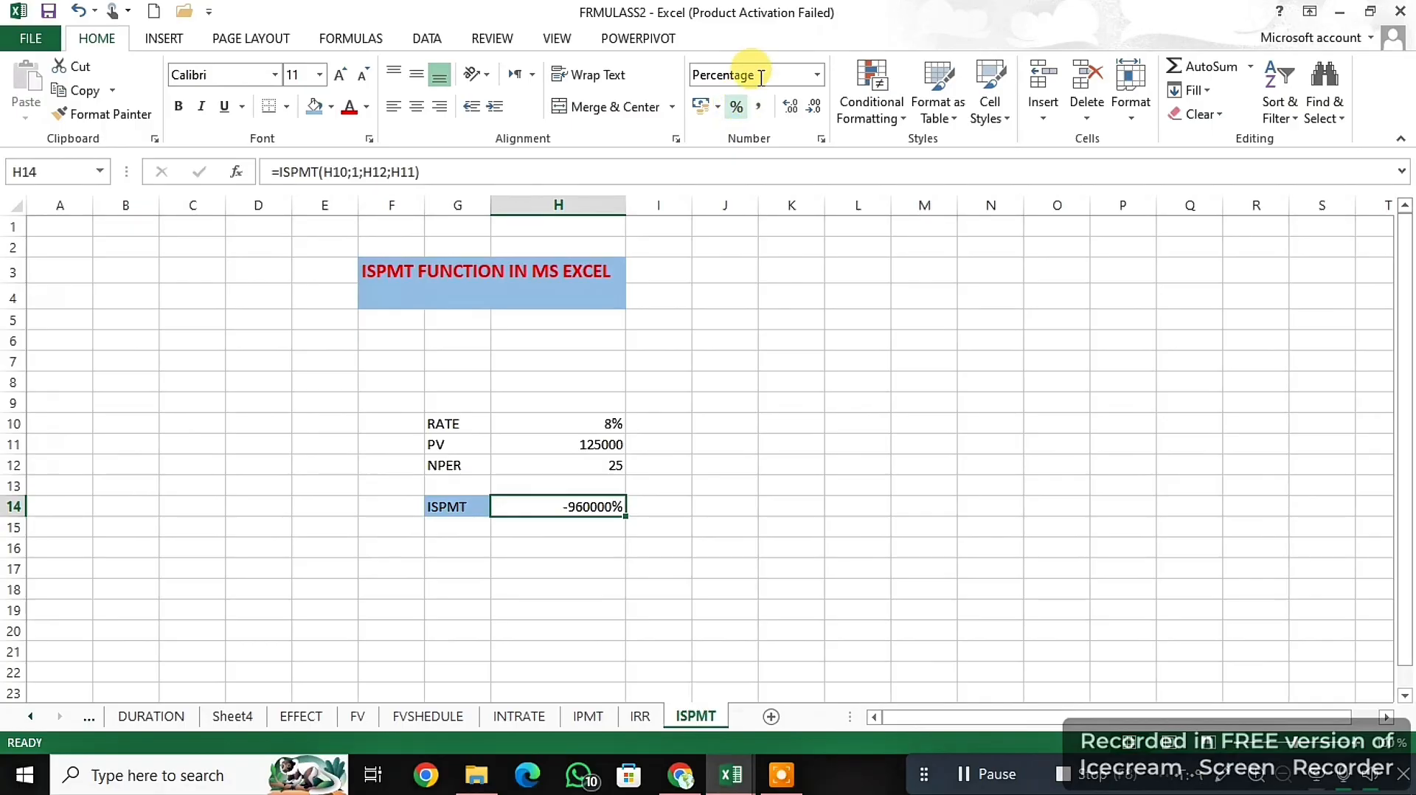
left_click(818, 74)
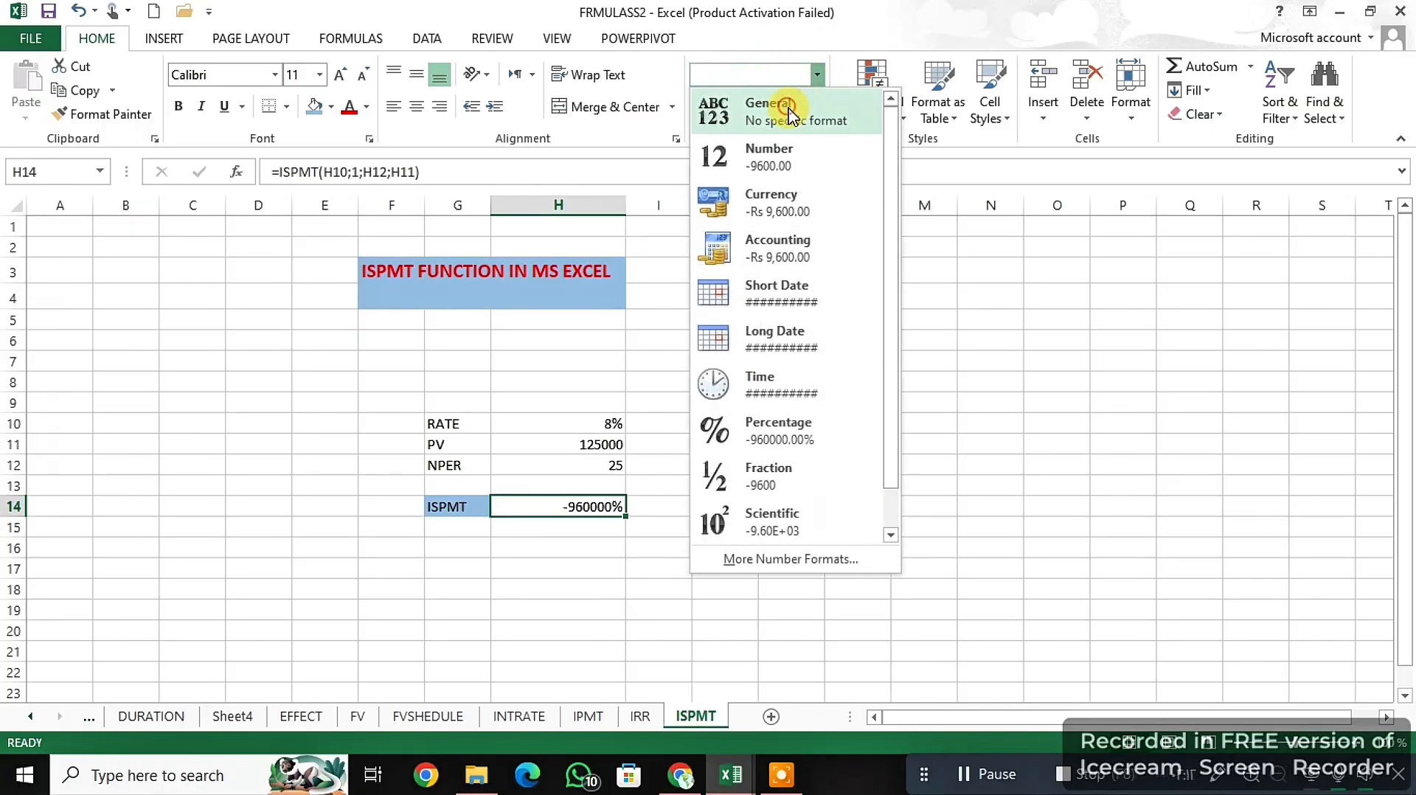
left_click(782, 109)
left_click(816, 74)
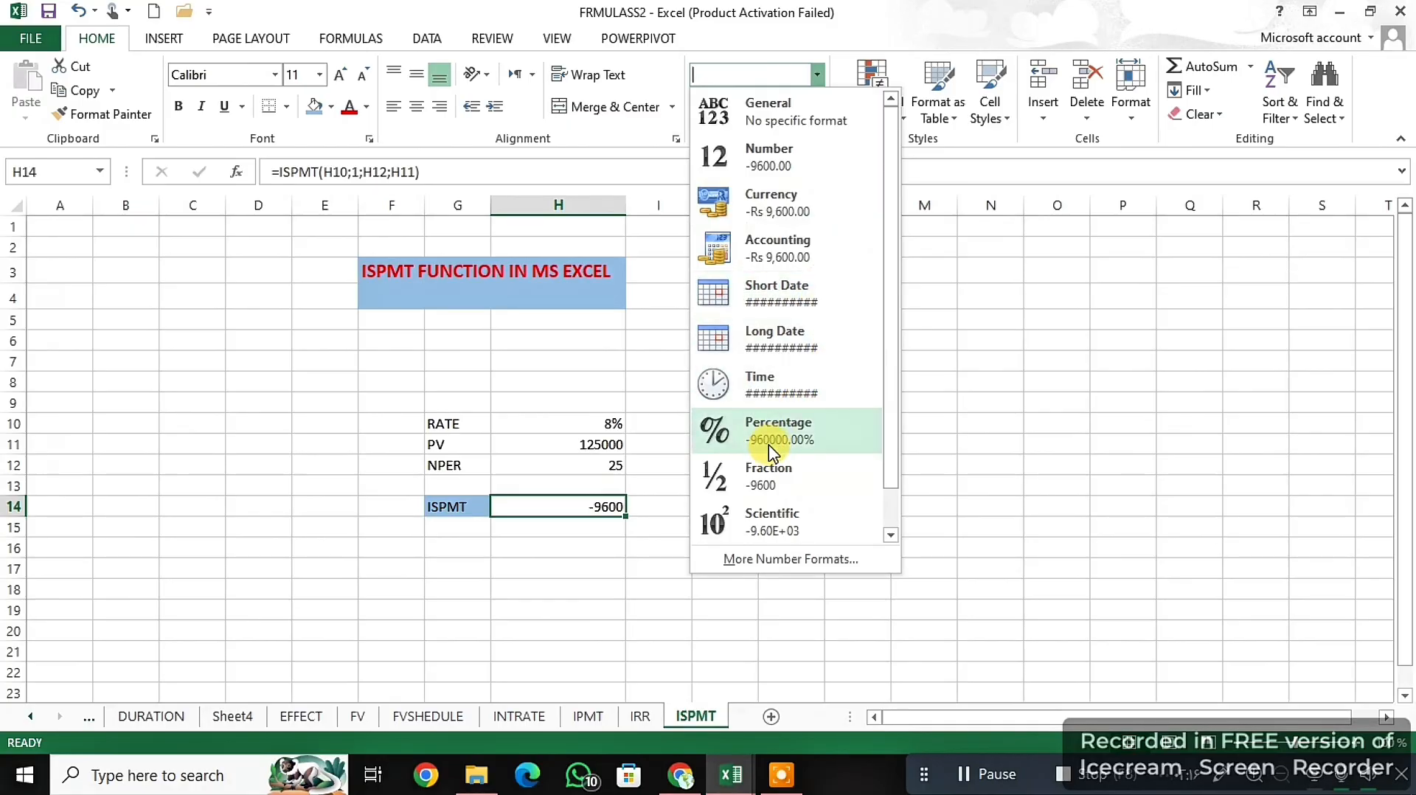
left_click(817, 434)
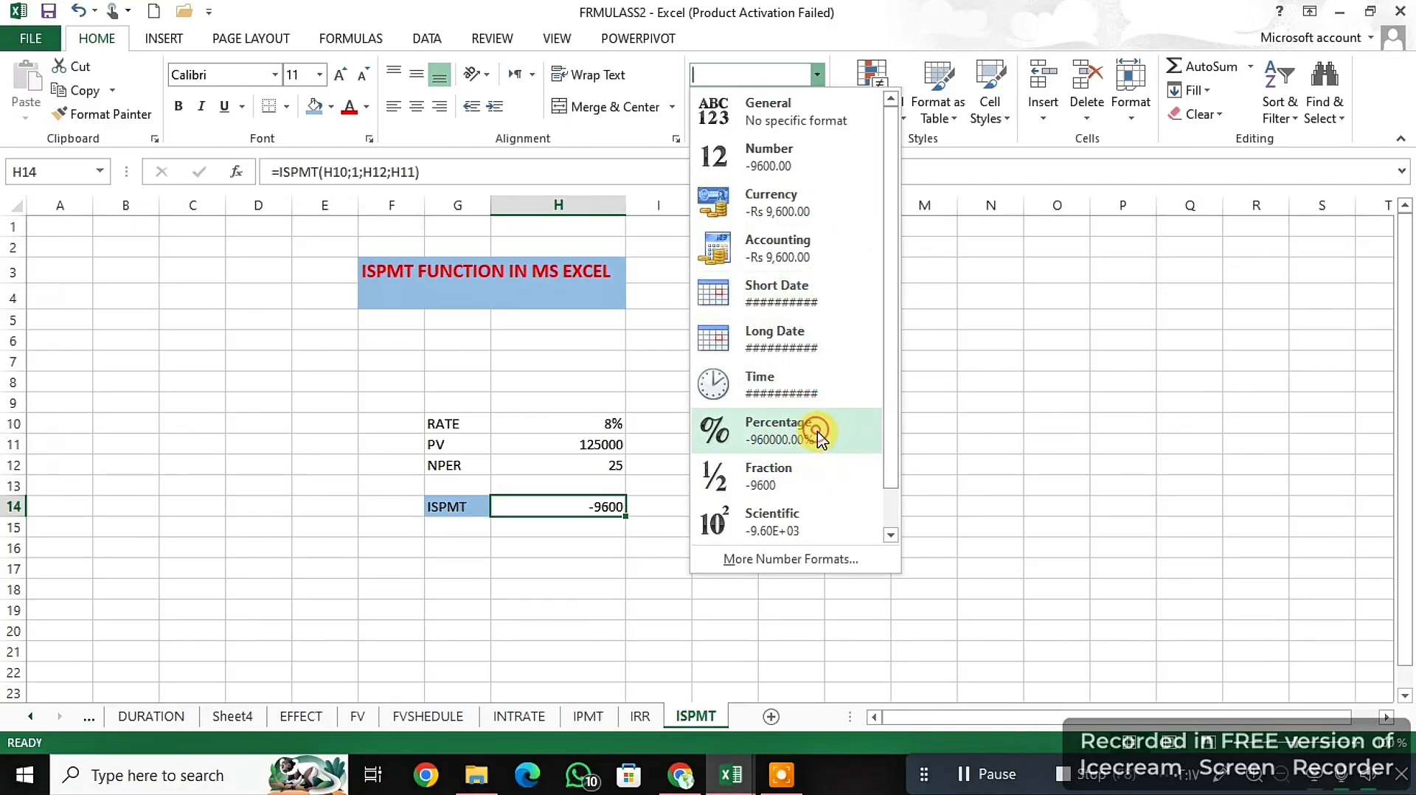
- Put a minus sign before ISPMT in the H14 formula so the interest is positive
double_click(542, 510)
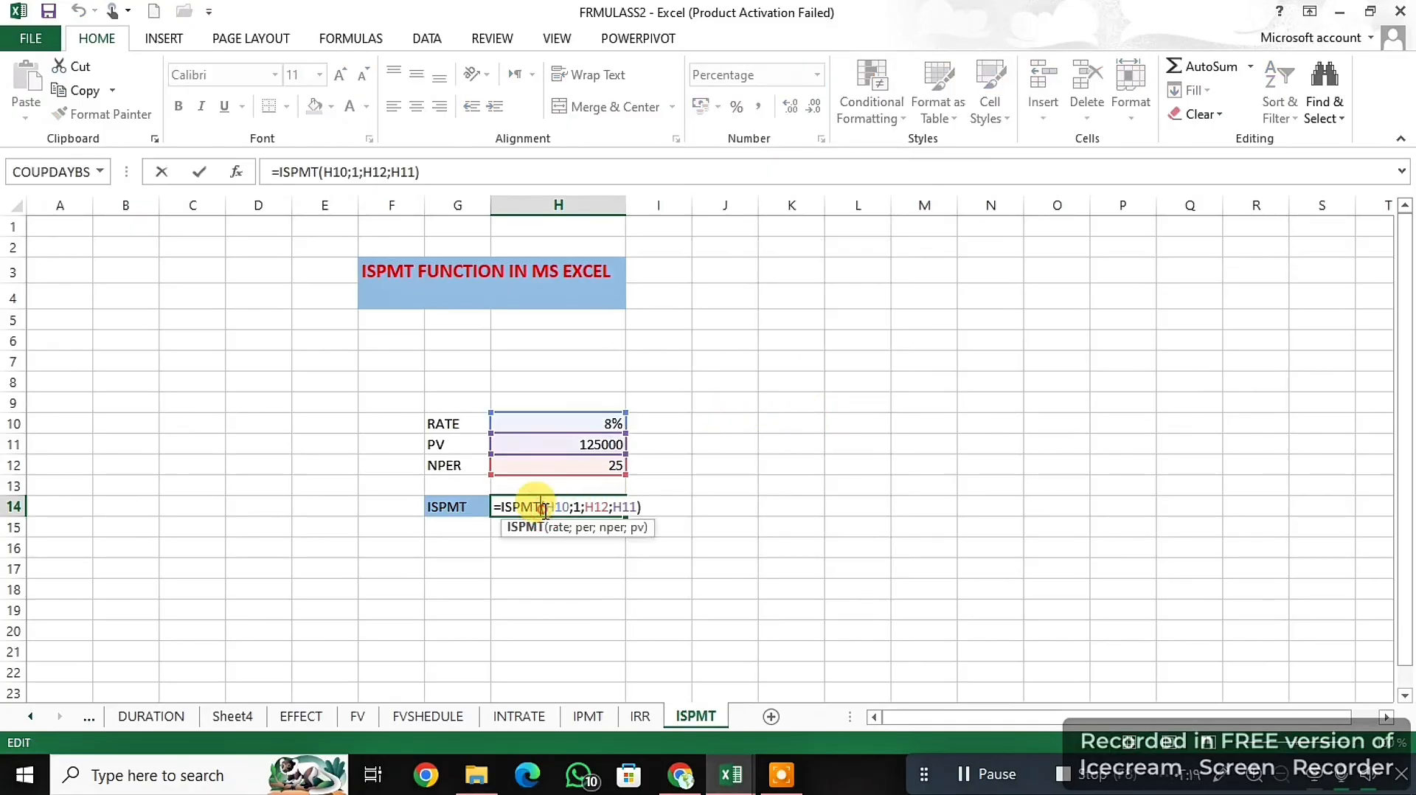
left_click(501, 507)
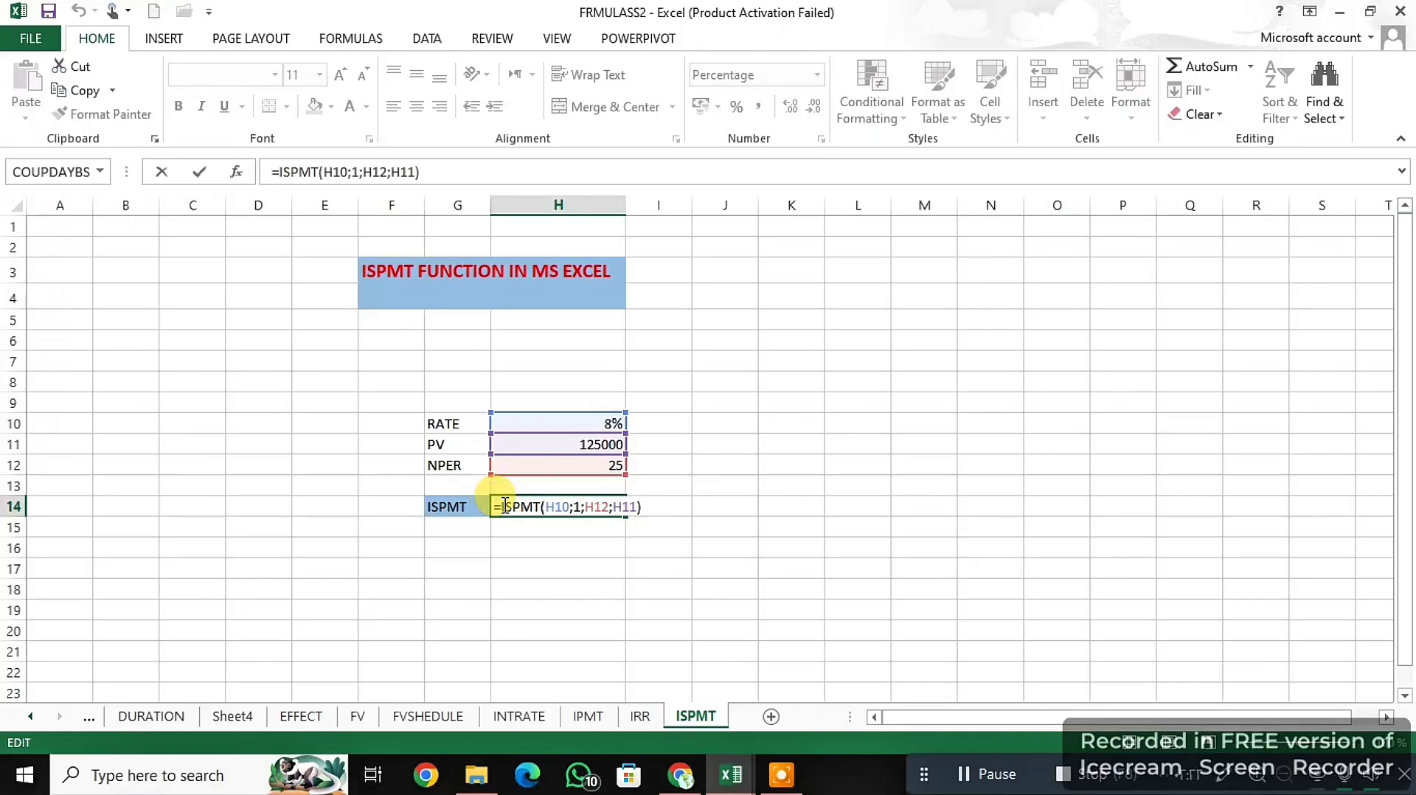
type("-")
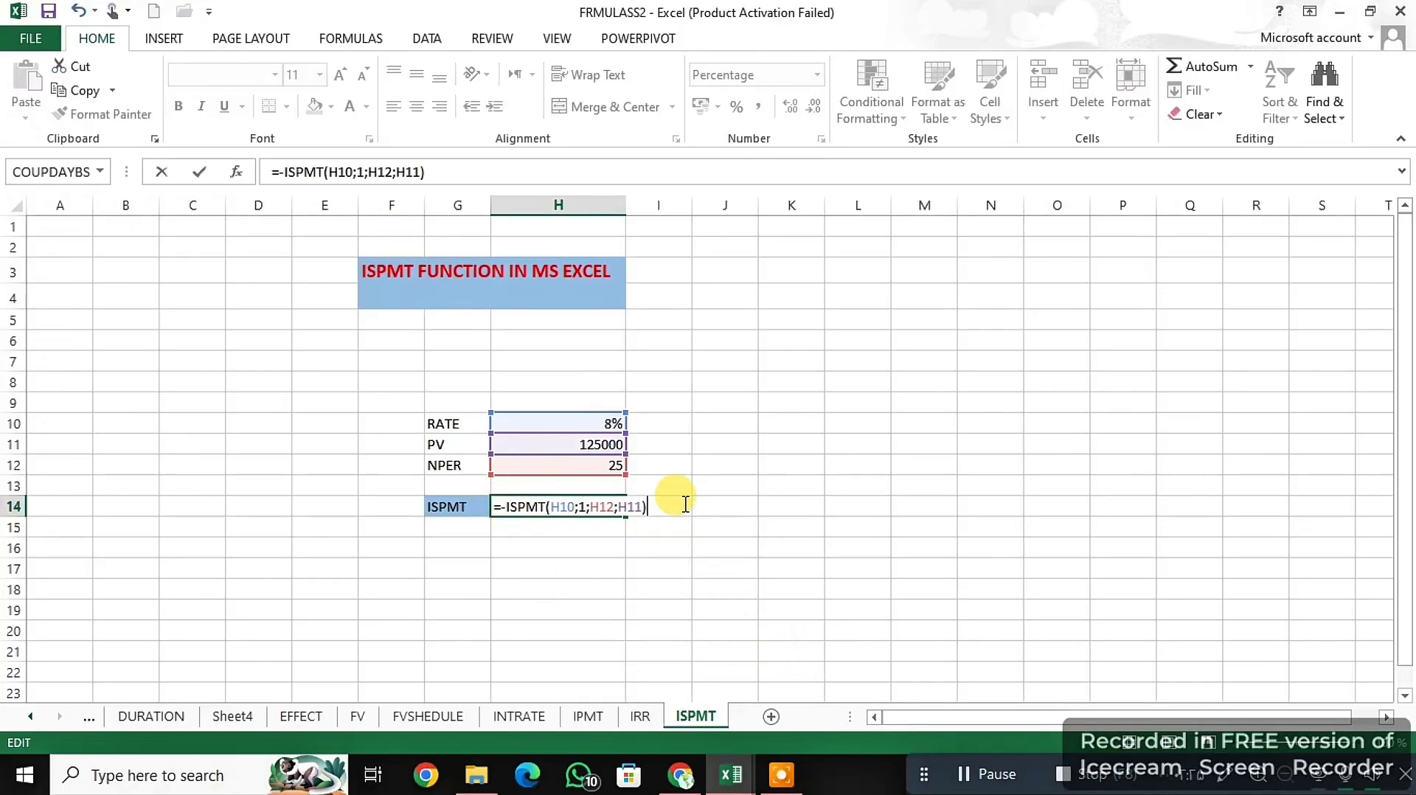
key("Return")
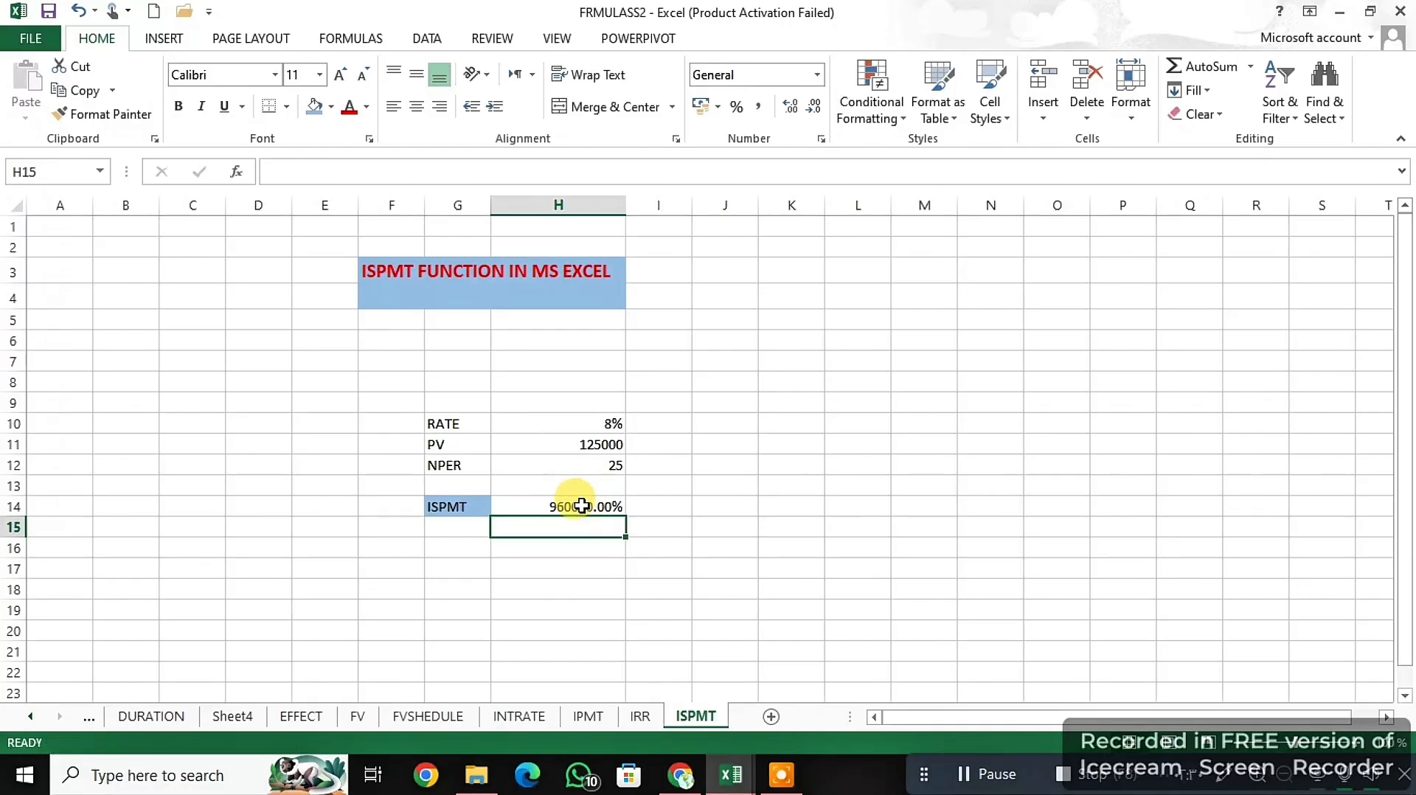
- Reduce the percentage in H14 to zero decimal places
left_click(582, 505)
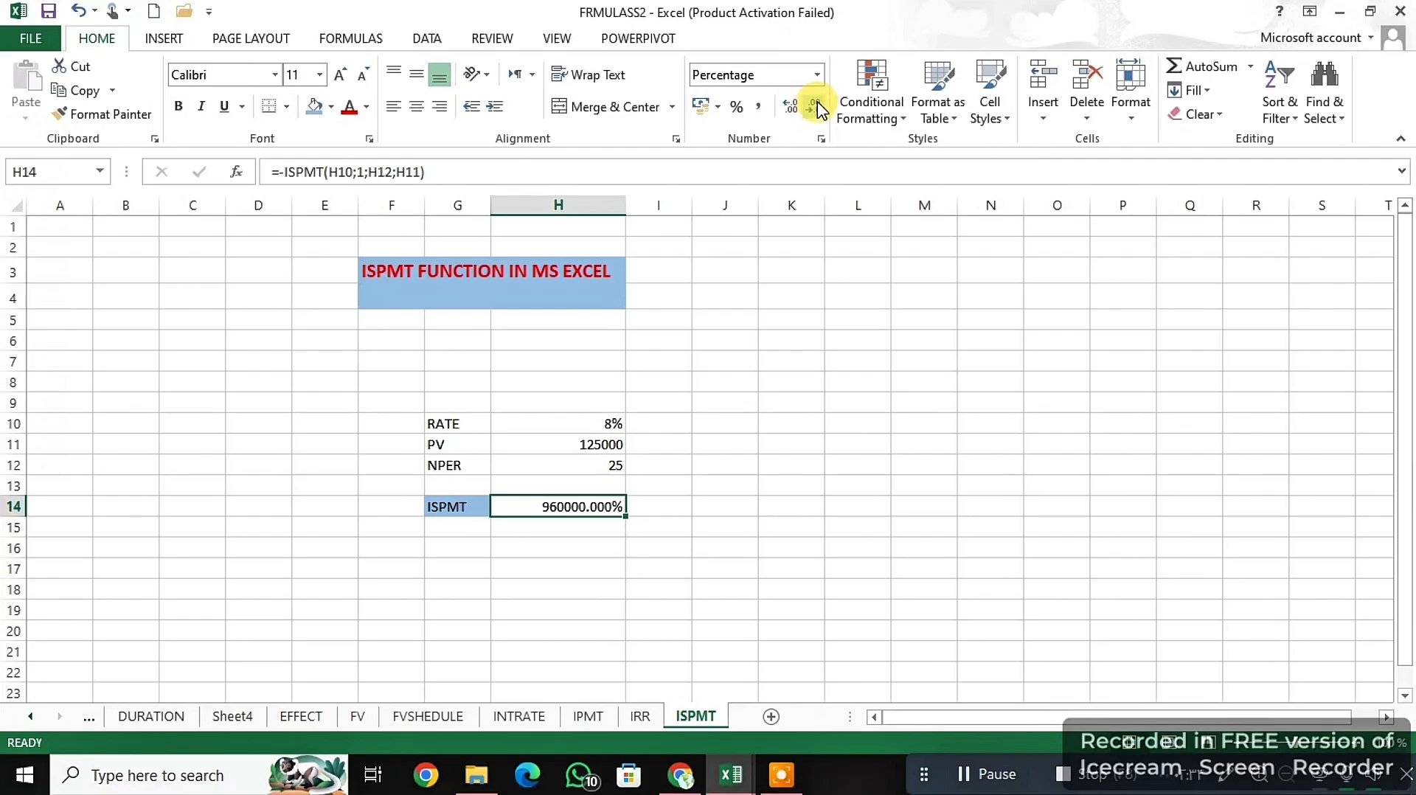
left_click(816, 105)
left_click(817, 107)
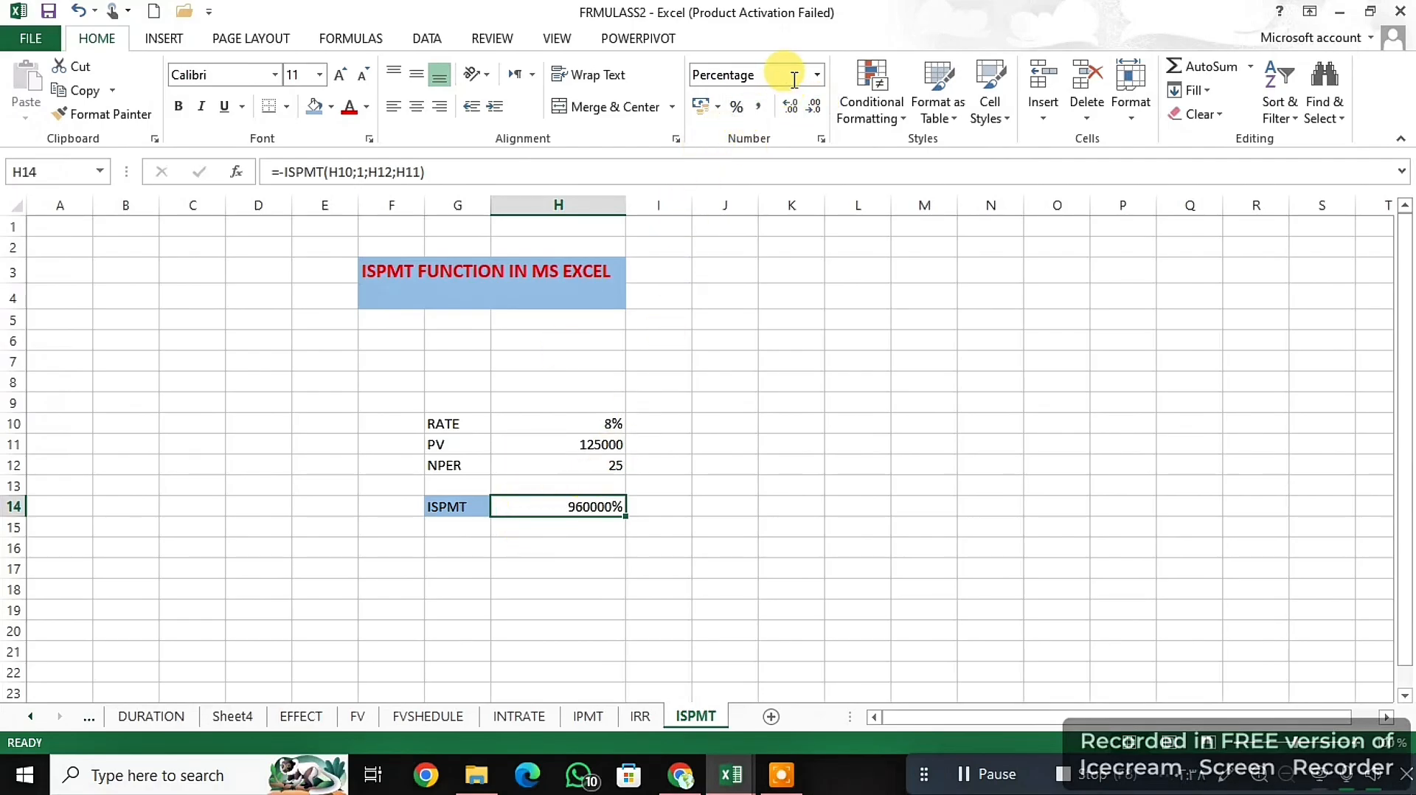
- Try the Number format on the ISPMT result in H14, and settle on the Currency format
left_click(817, 75)
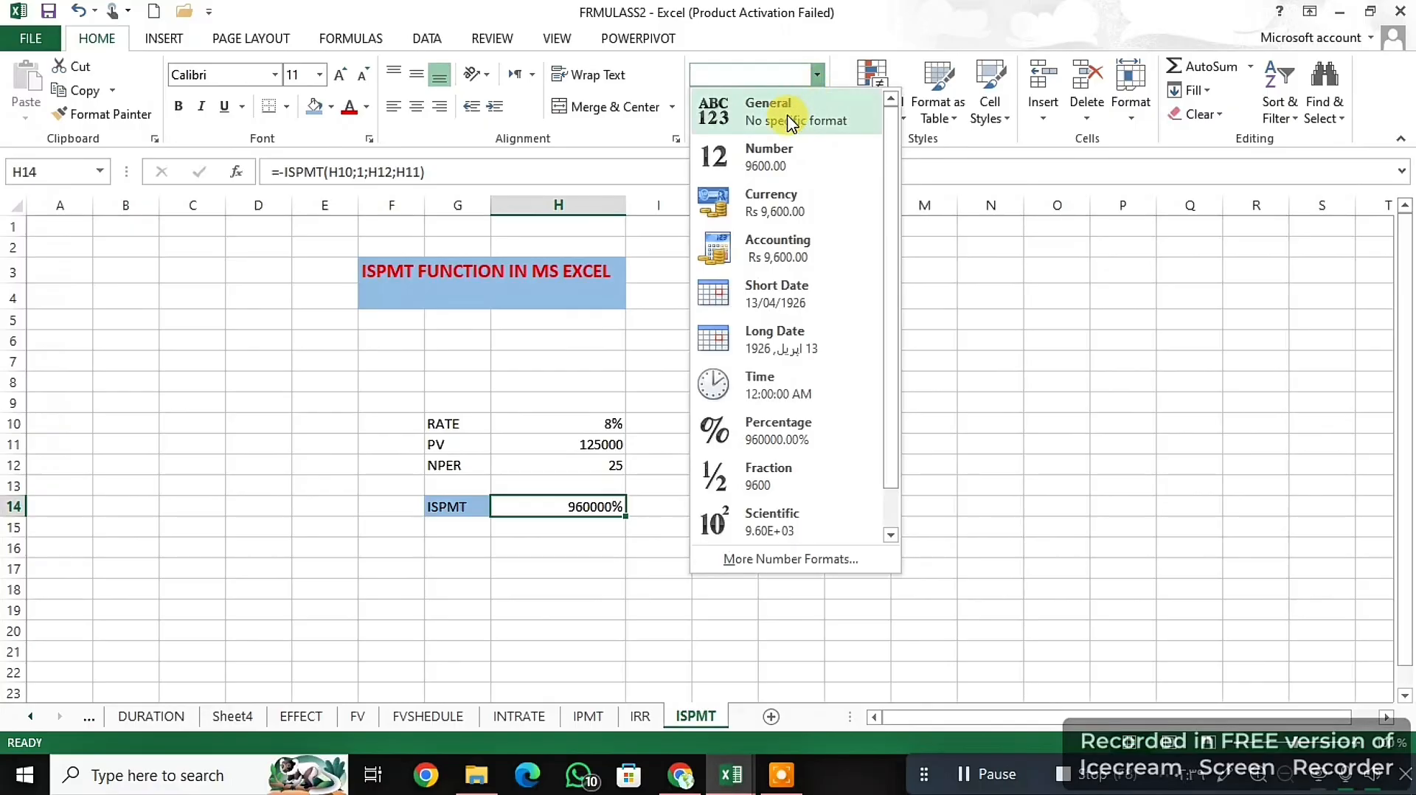
left_click(771, 161)
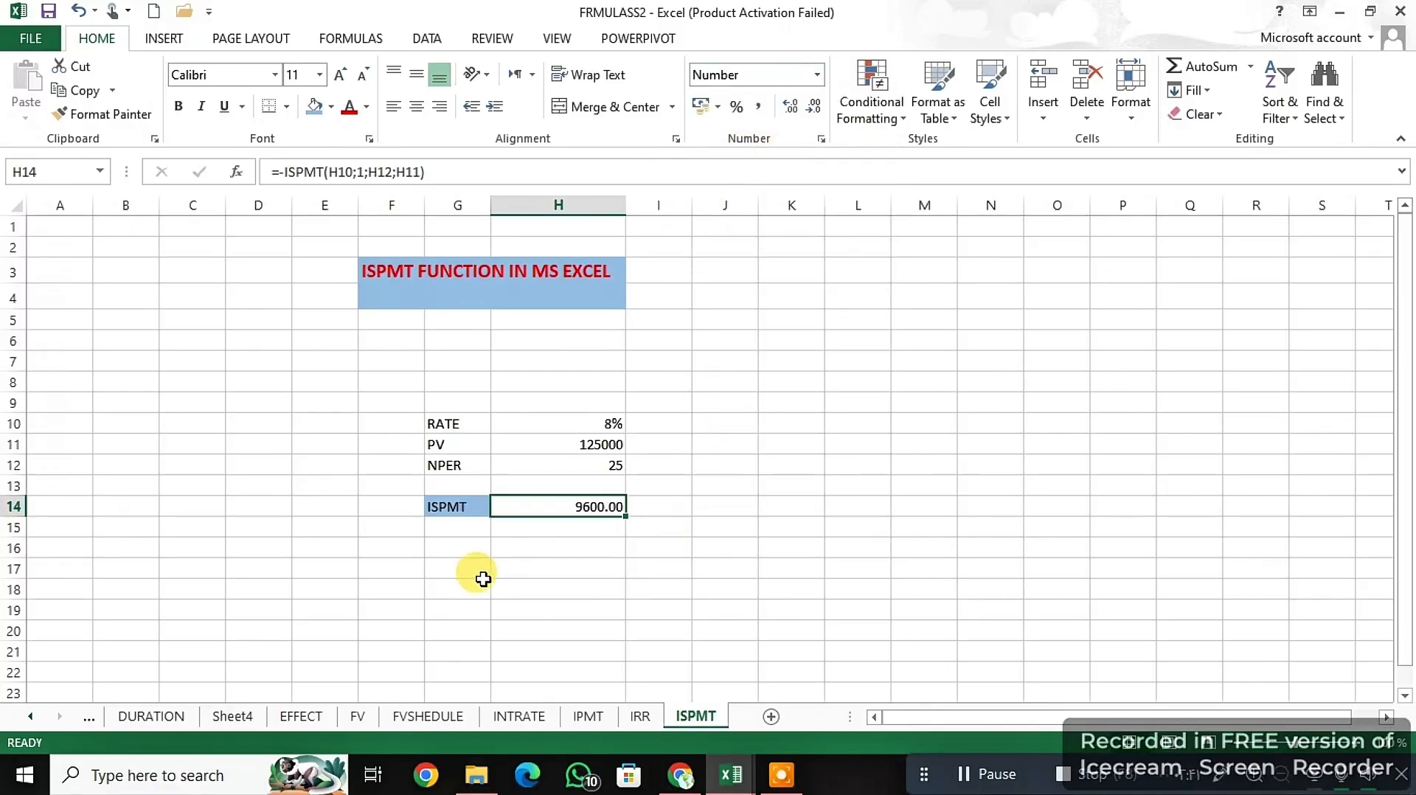
left_click(817, 75)
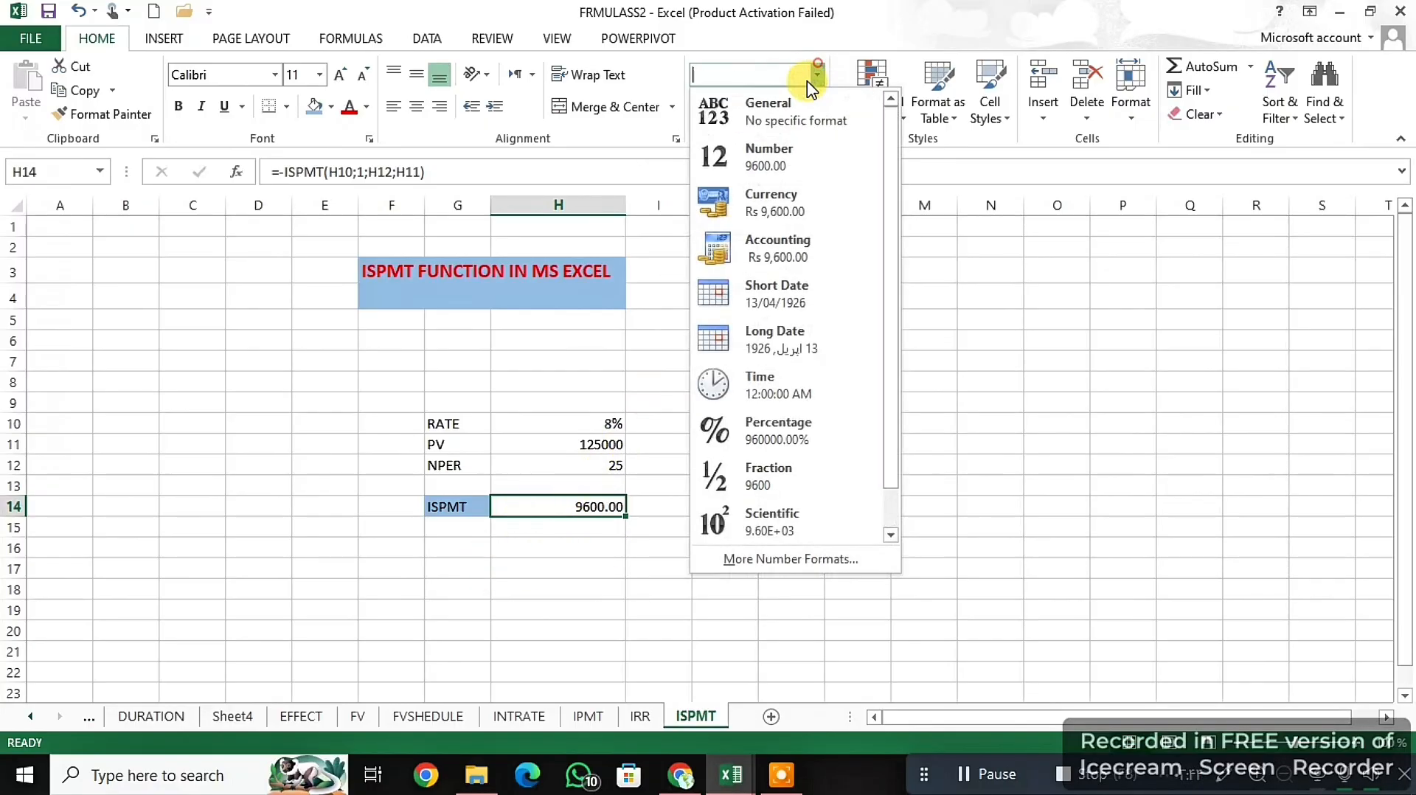
left_click(770, 203)
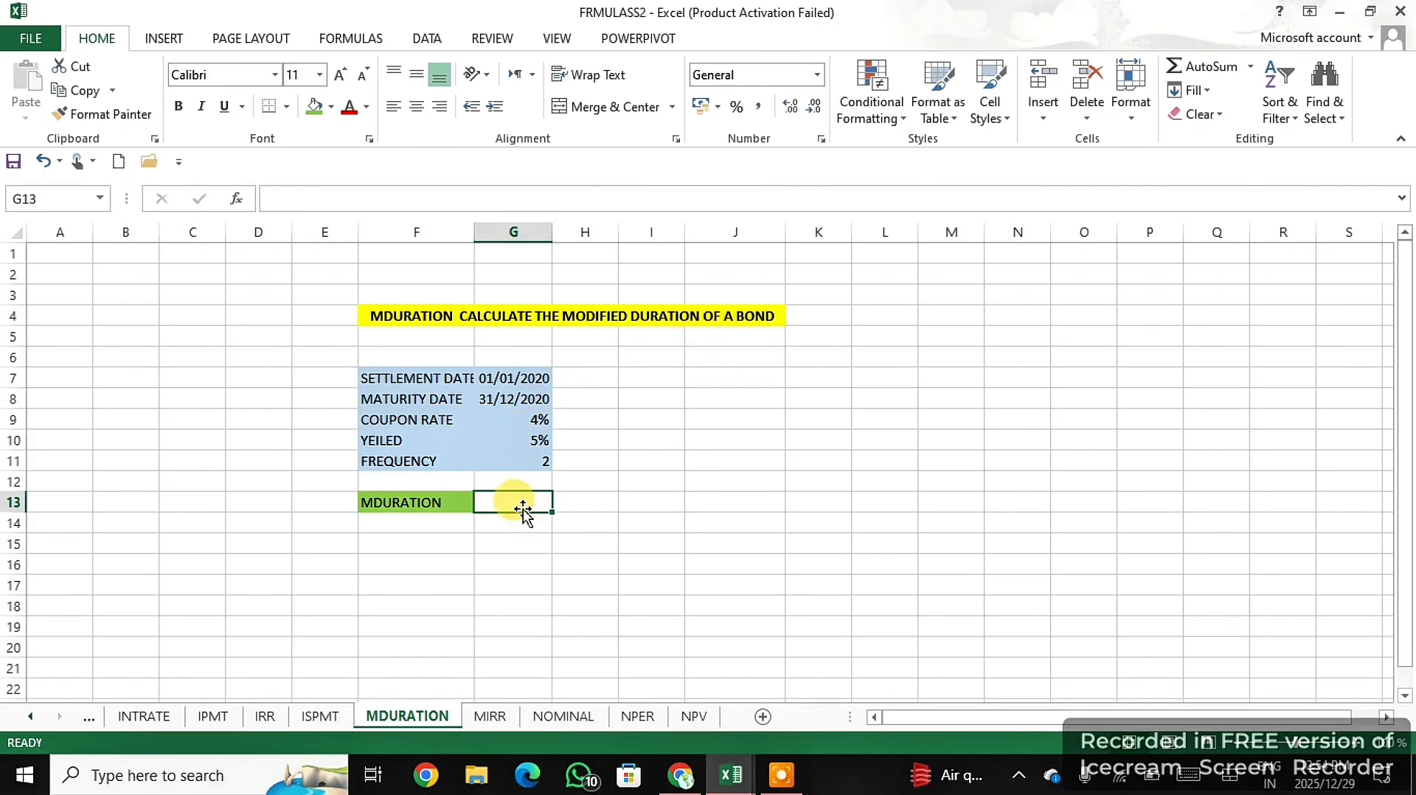
- Enter =MDURATION(G7;G8;G9;G10;G11) in G13 to calculate the bond's modified duration from its dates, coupon rate, yield and frequency
type("=")
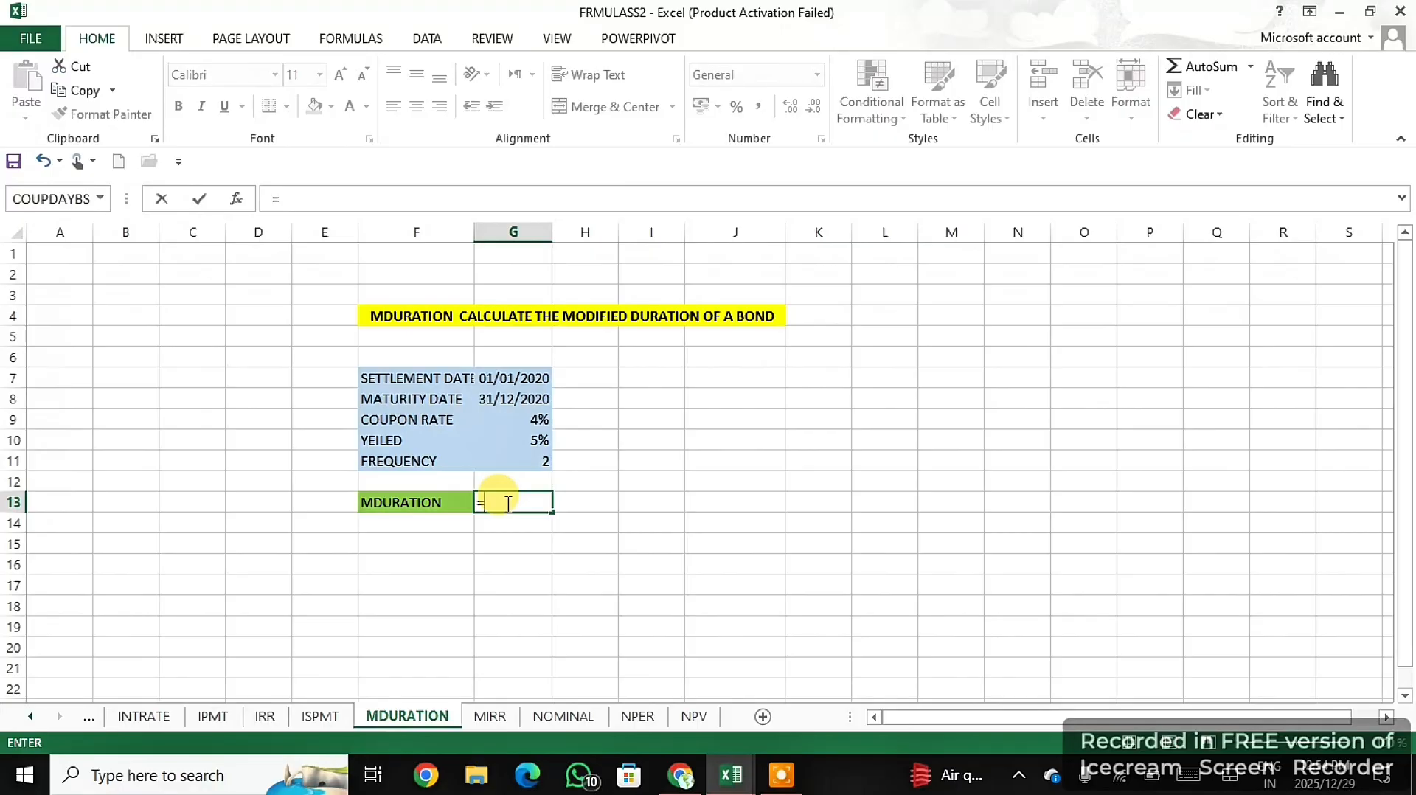
type("MDU")
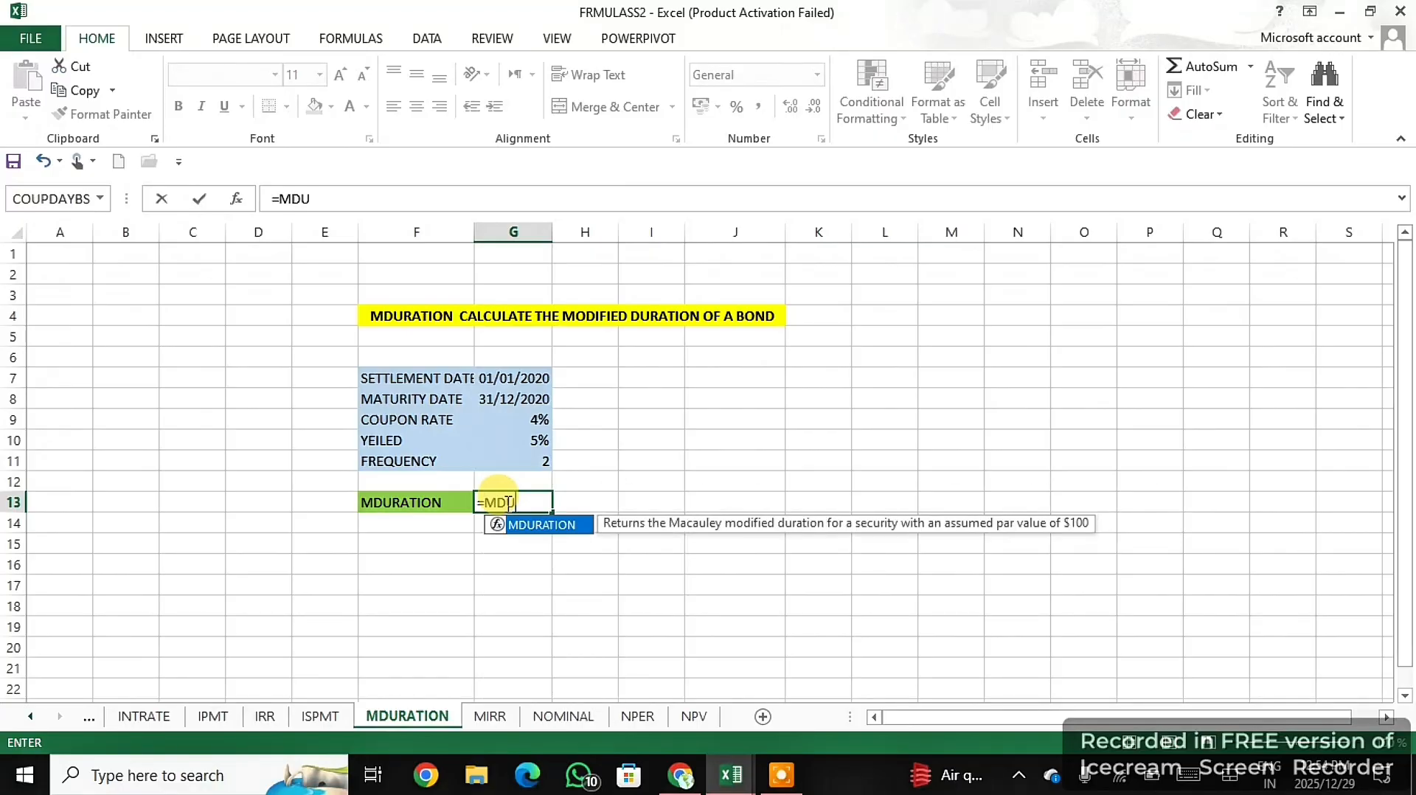
double_click(515, 524)
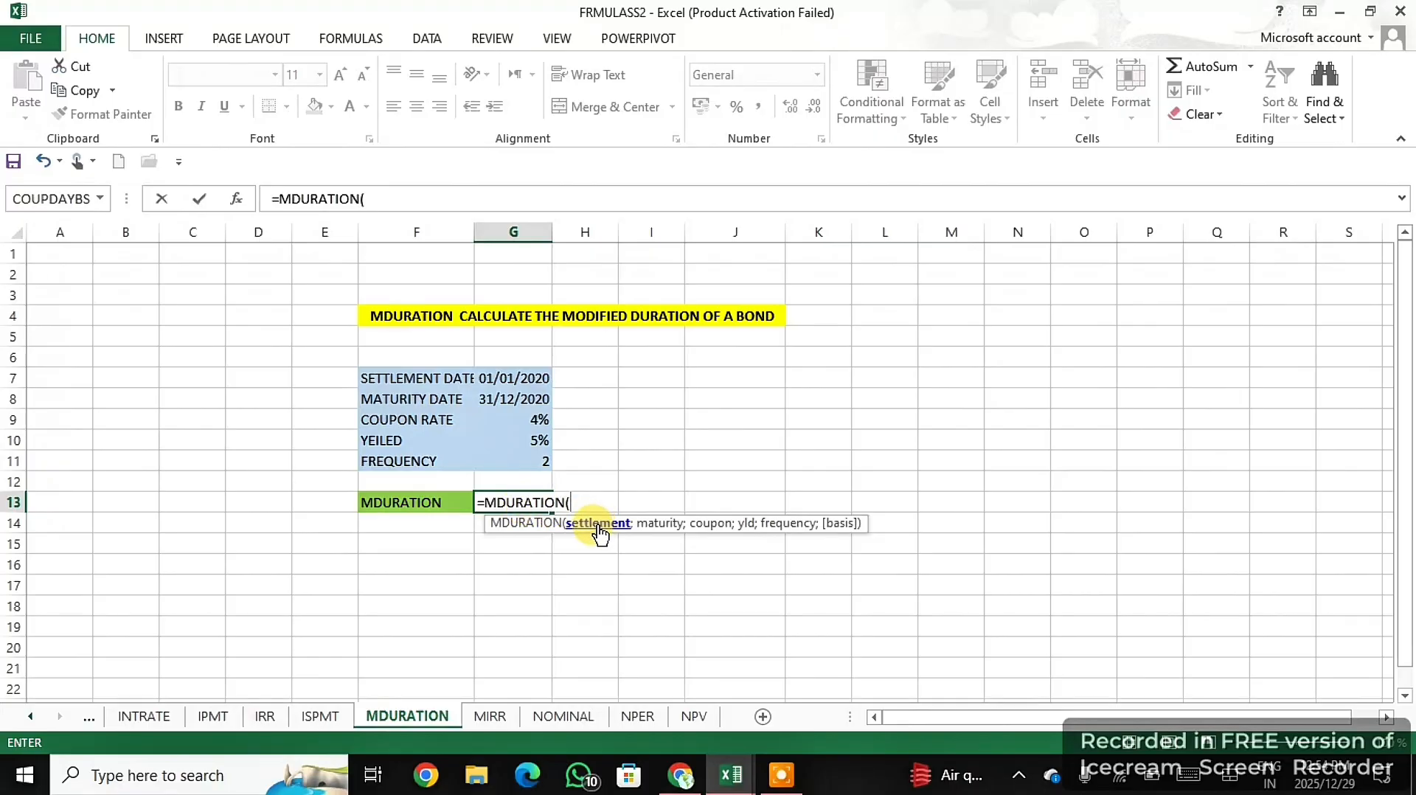
left_click(526, 377)
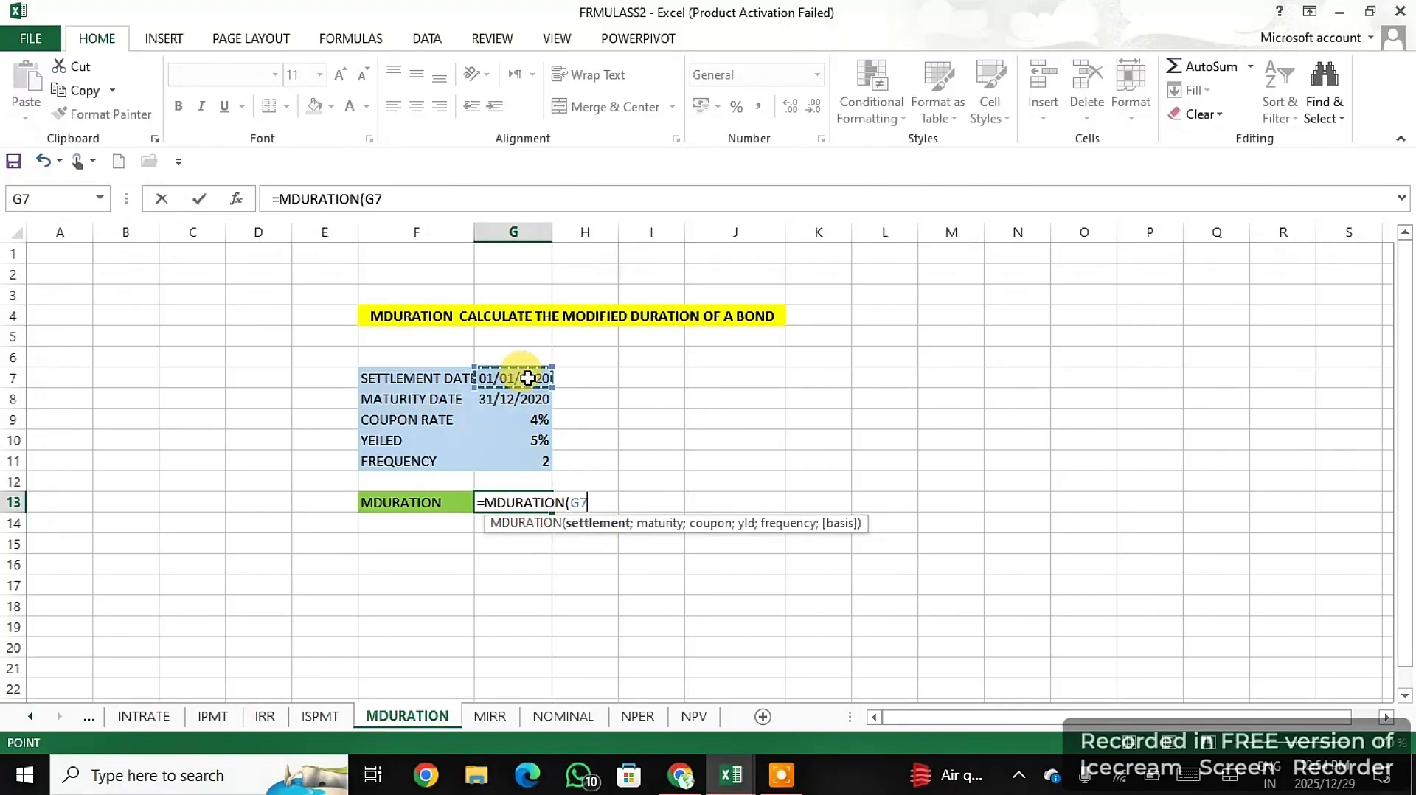
type(";")
left_click(525, 401)
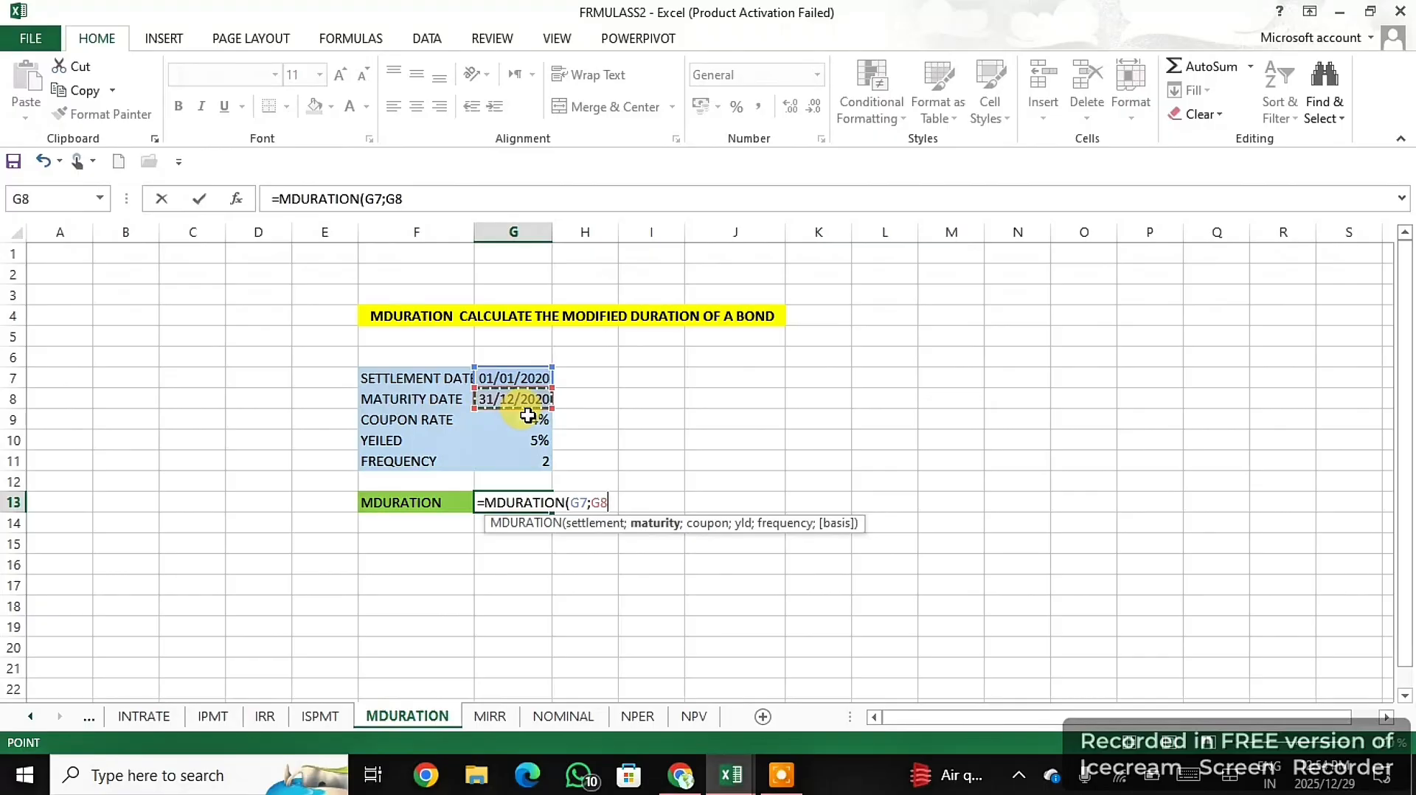
type(";")
left_click(530, 420)
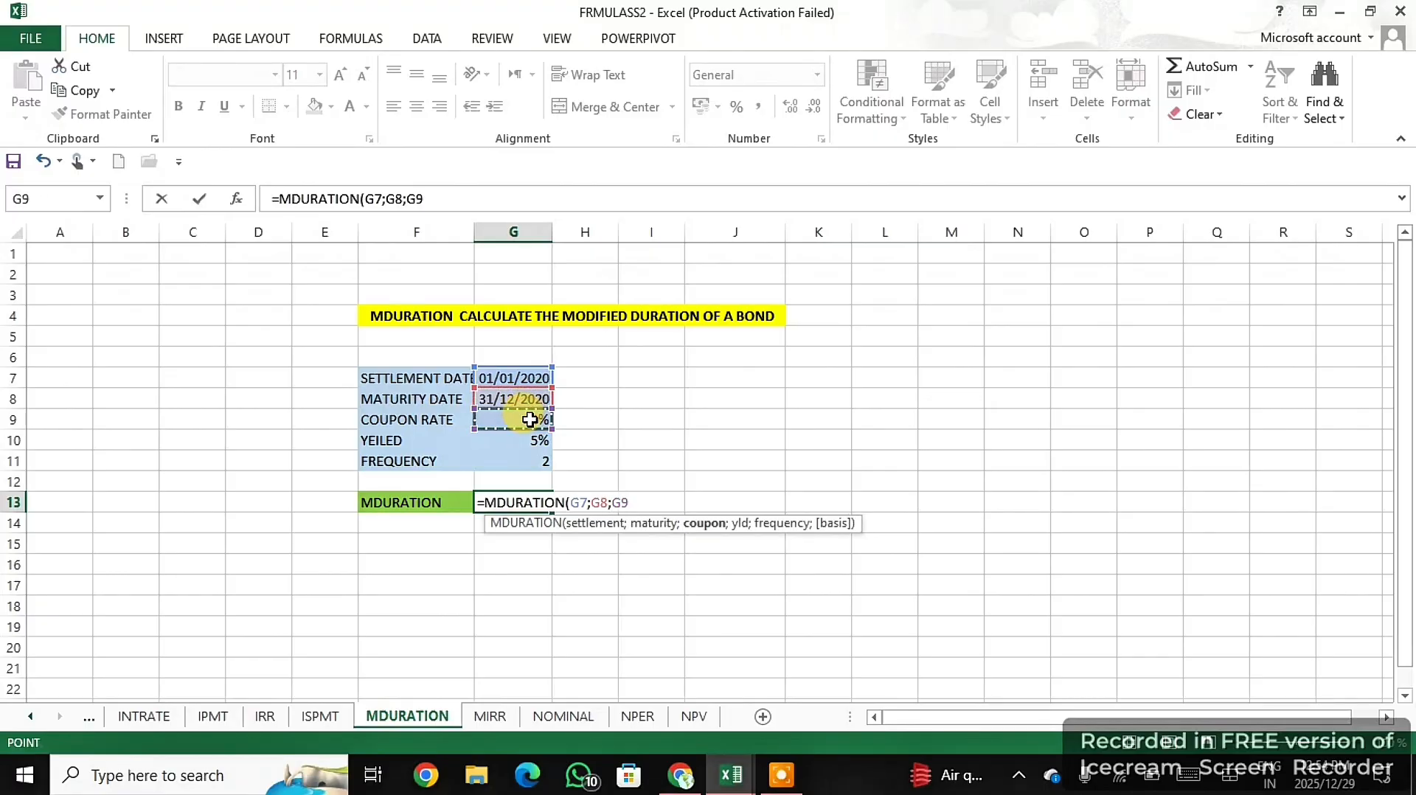
type(";")
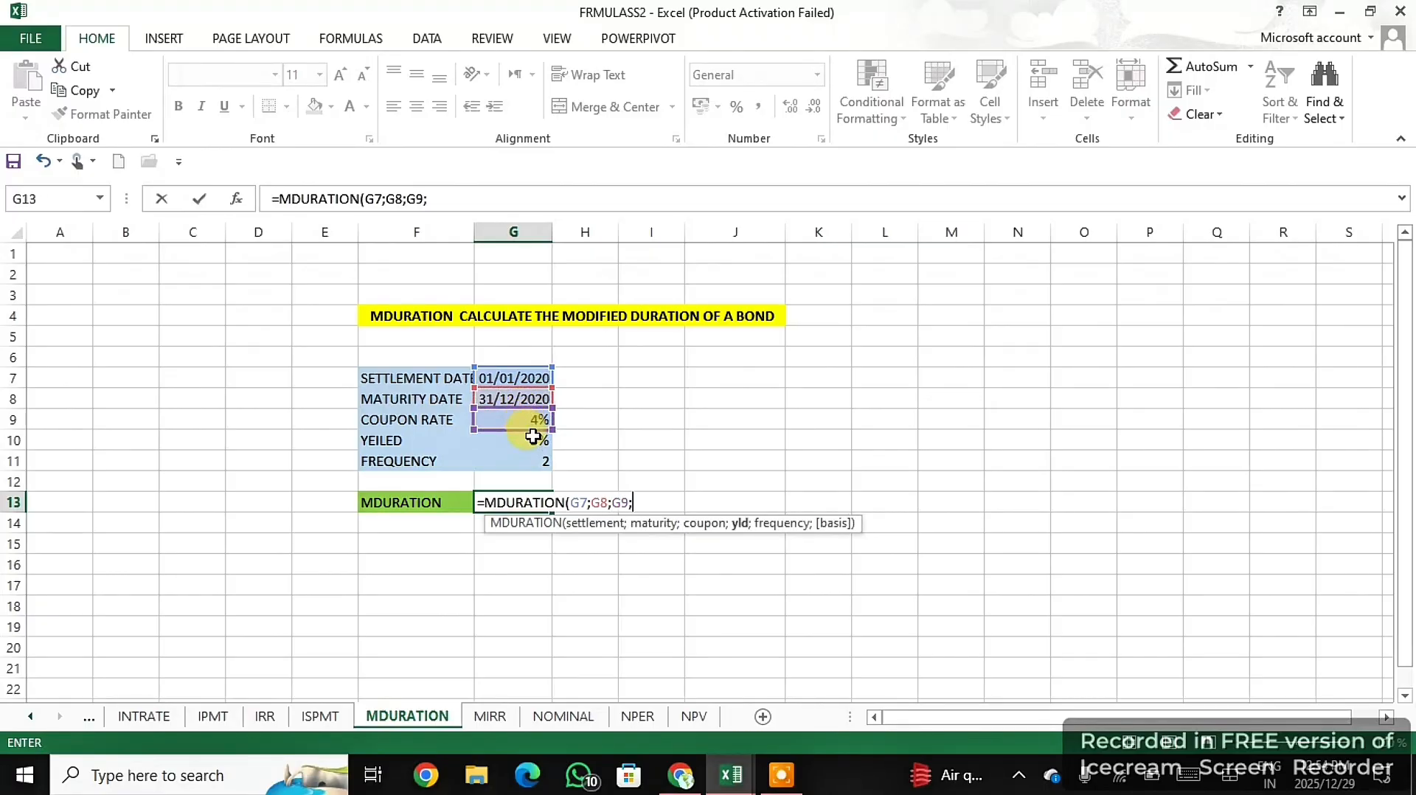
left_click(533, 437)
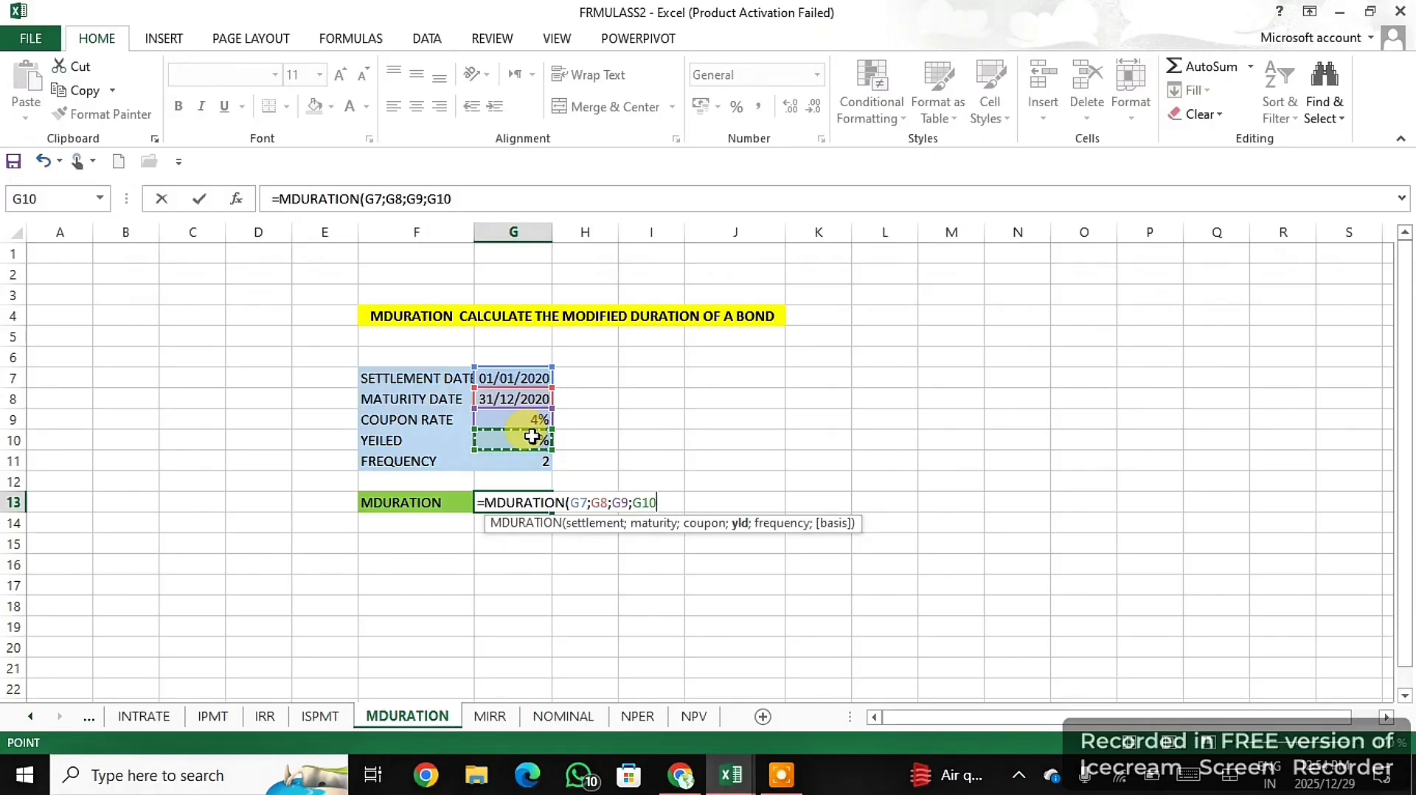
type(";")
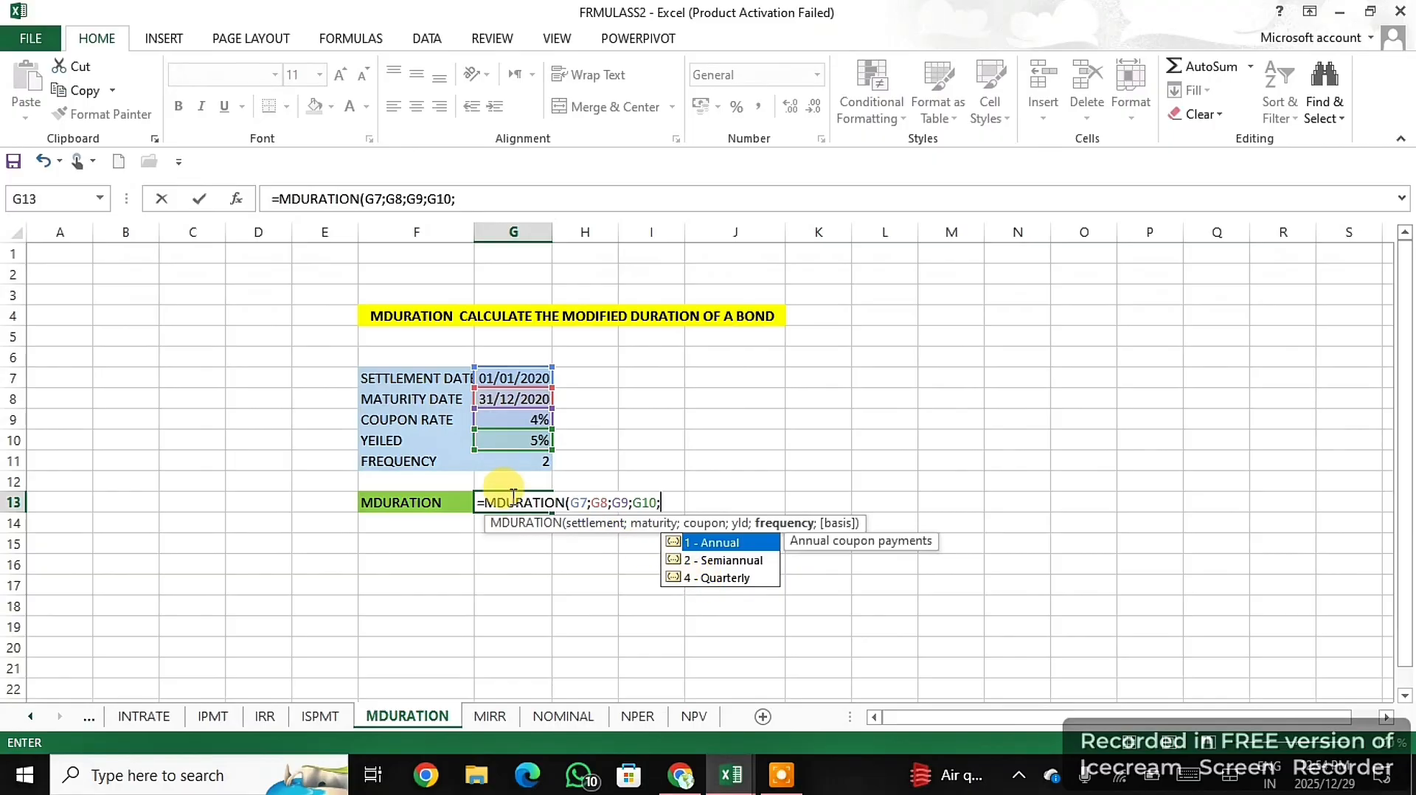
left_click(538, 465)
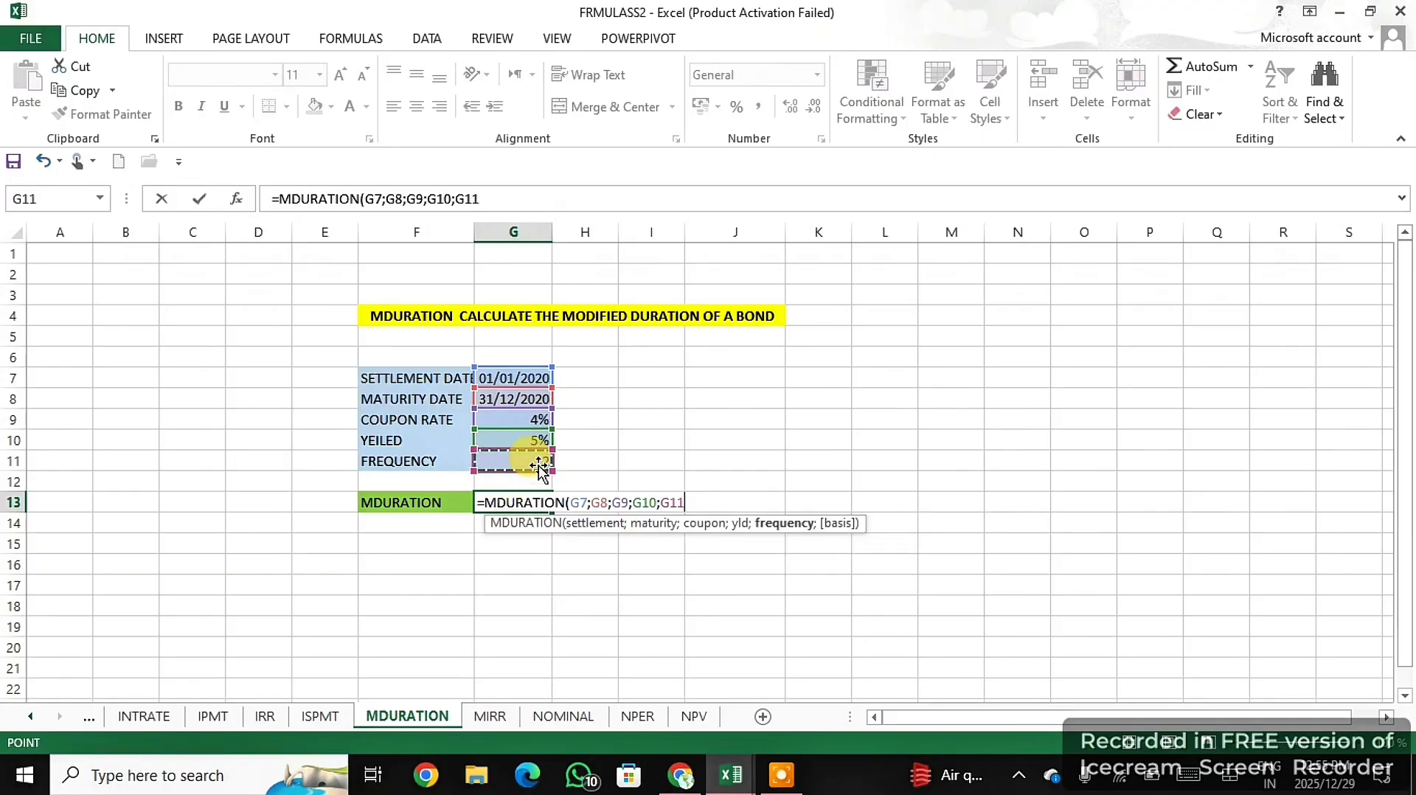
type(")")
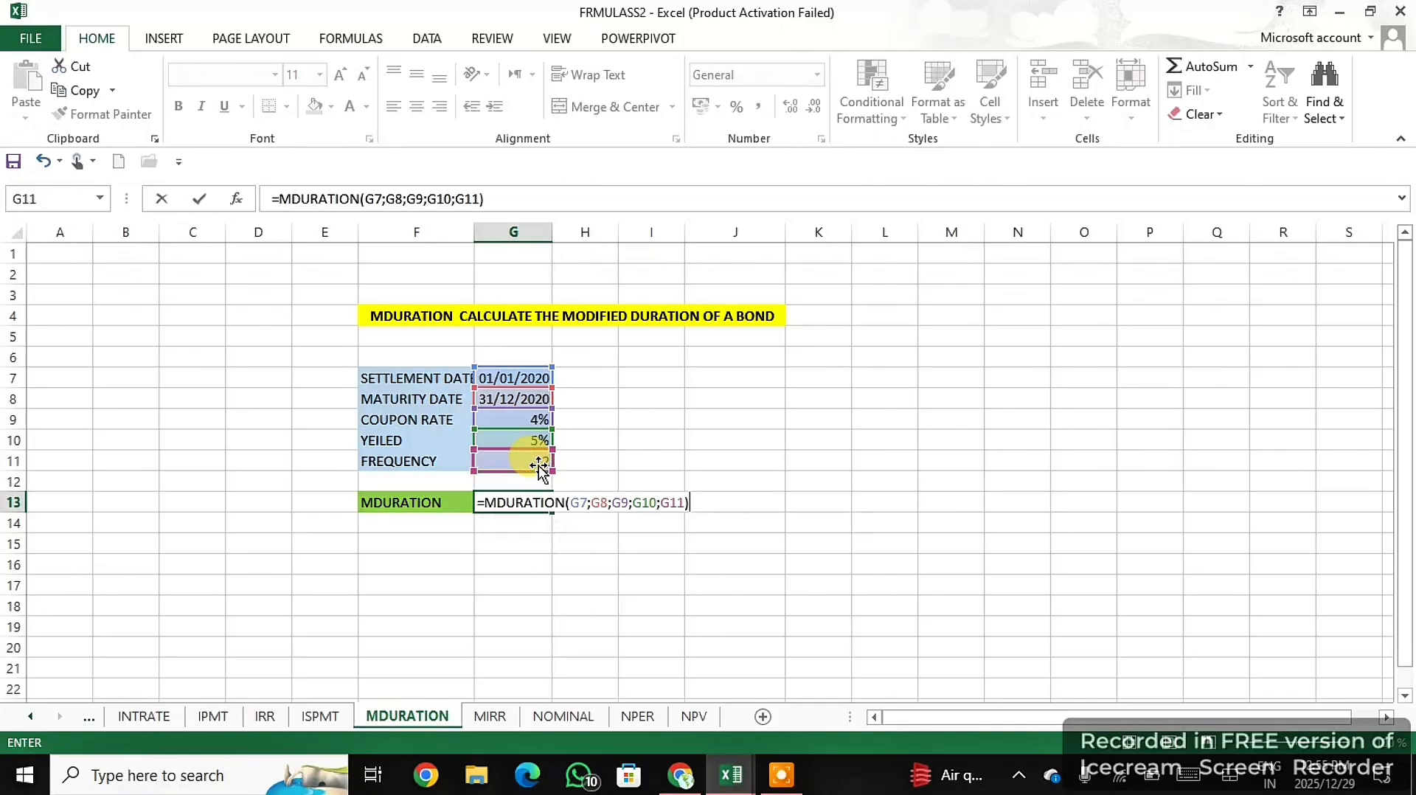
key("Return")
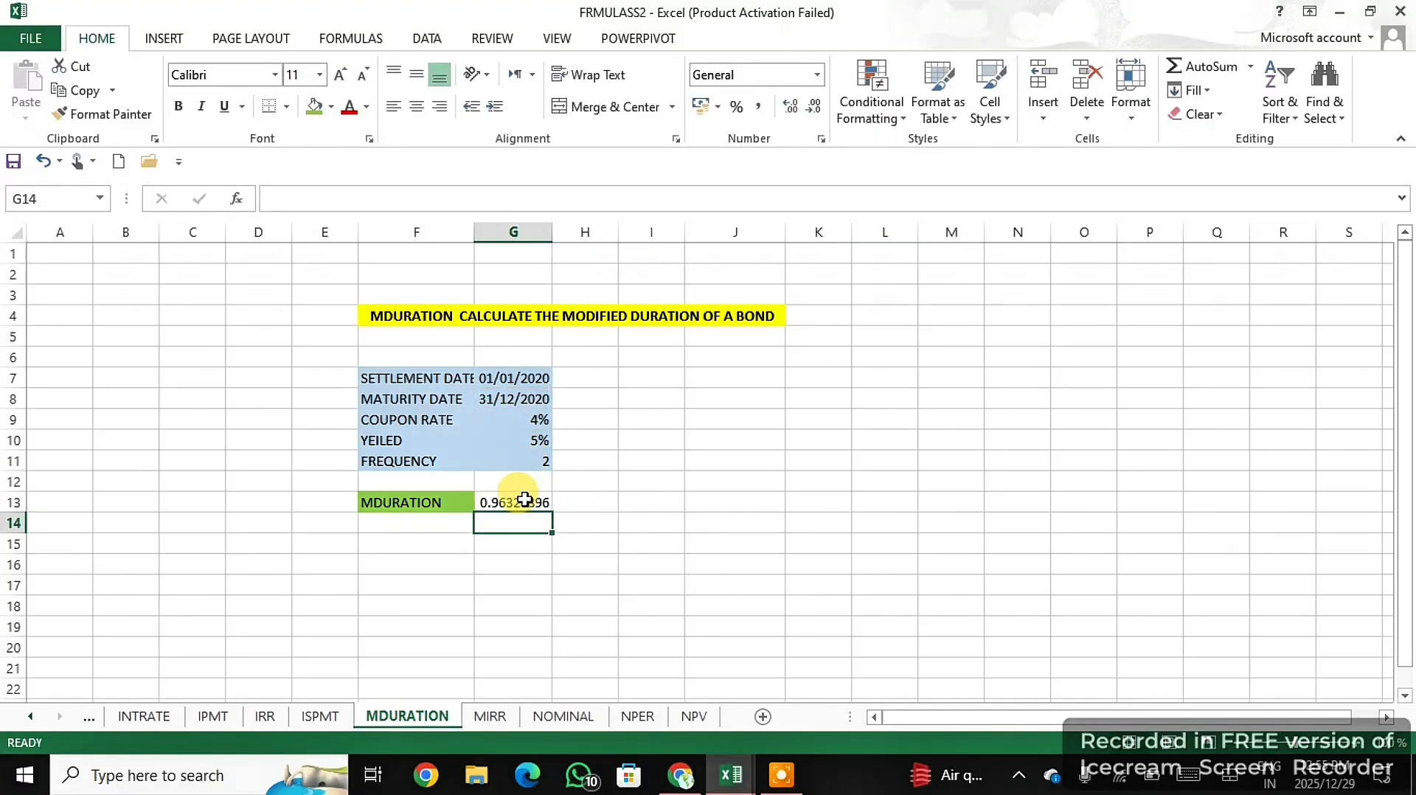
- Format the MDURATION result in G13 as a percentage
left_click(523, 502)
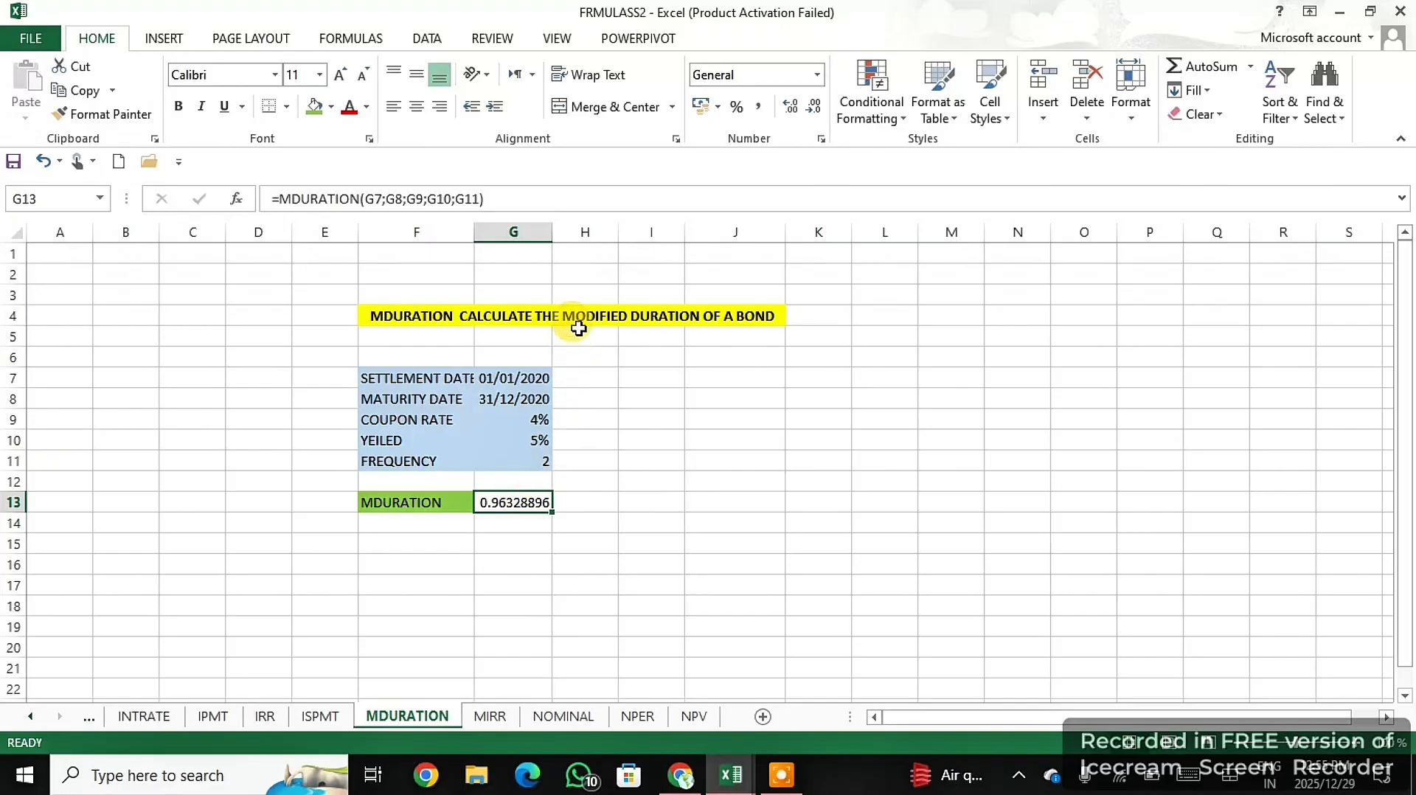
left_click(735, 111)
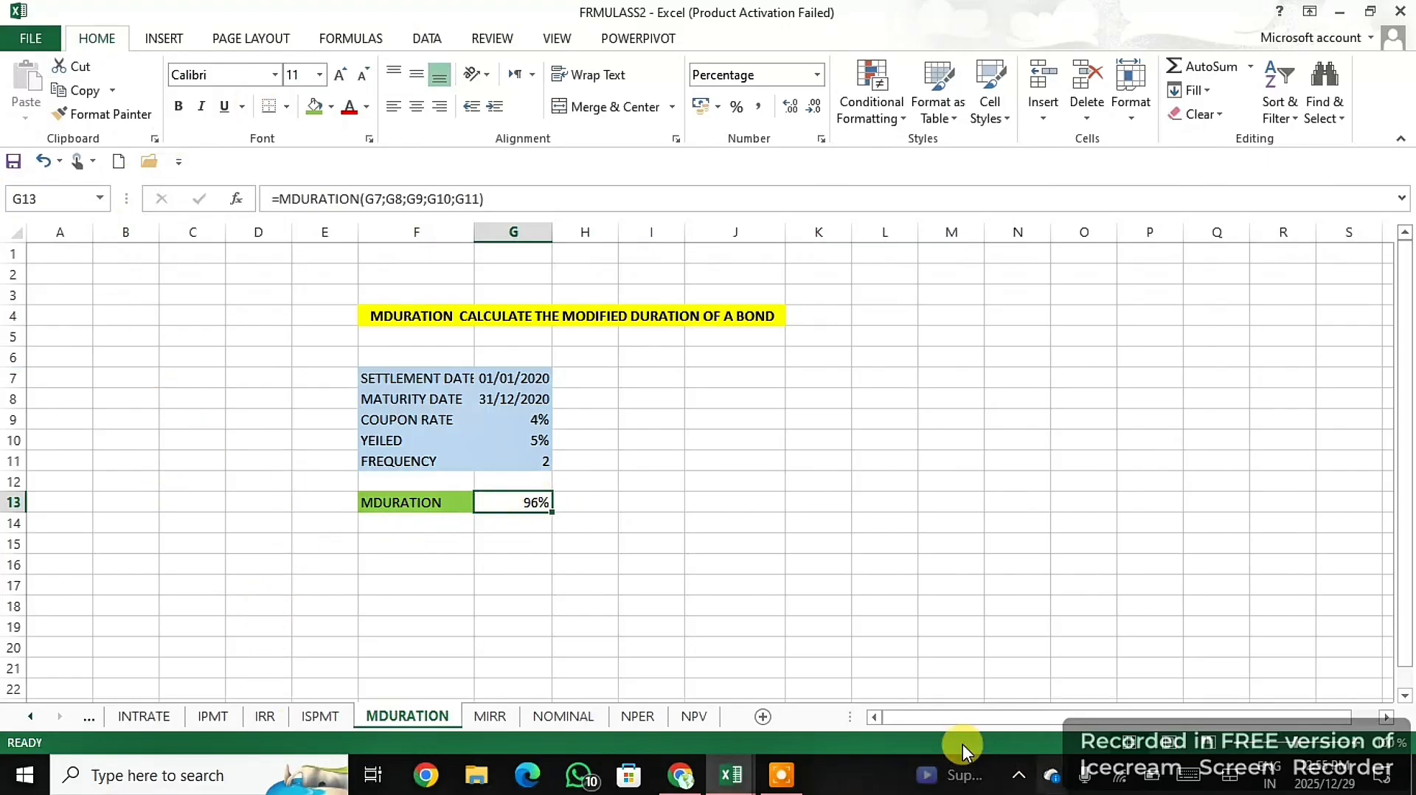
left_click(782, 778)
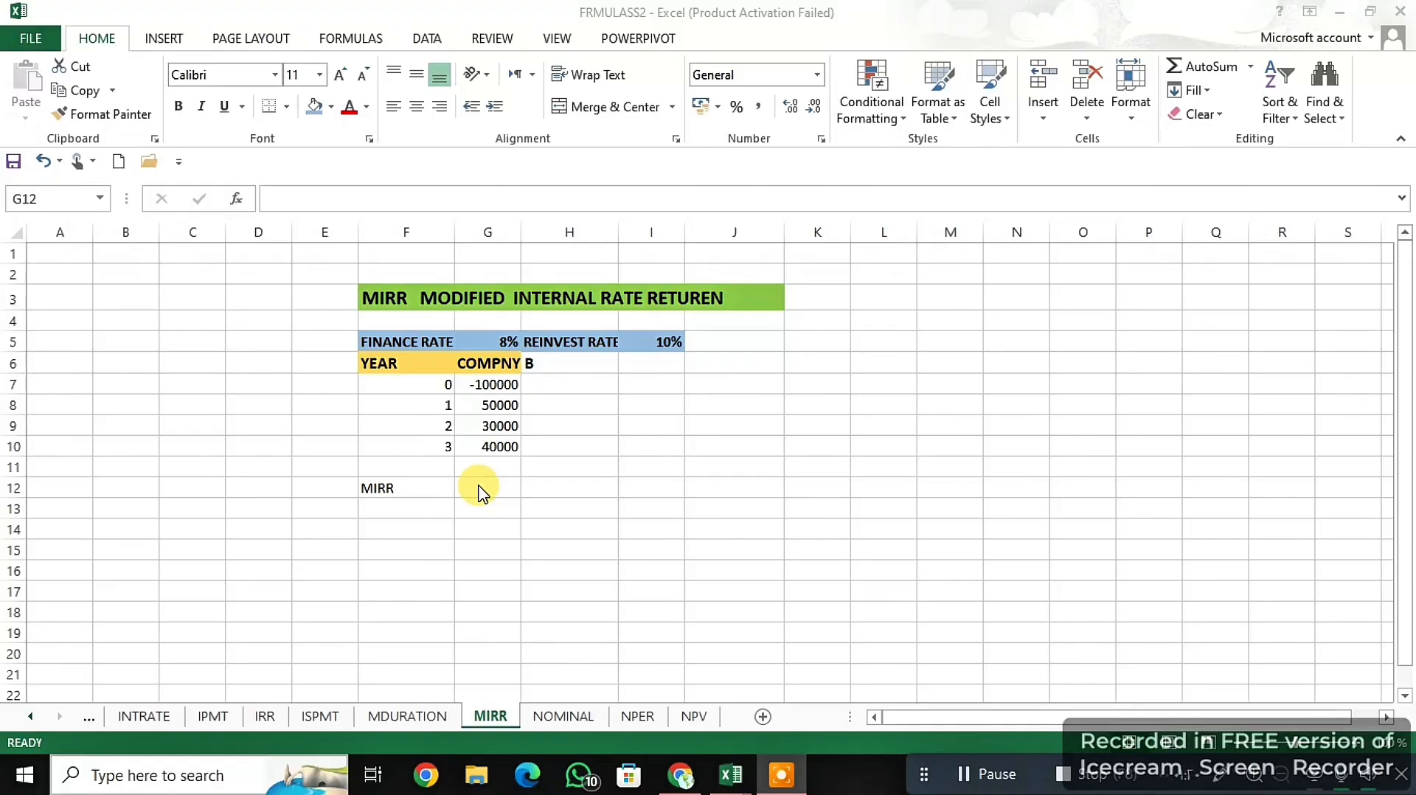
- Enter =MIRR(G7:G10;G5;I5) in G12 of the MIRR sheet, using the cash flows, finance rate and reinvest rate
left_click(481, 488)
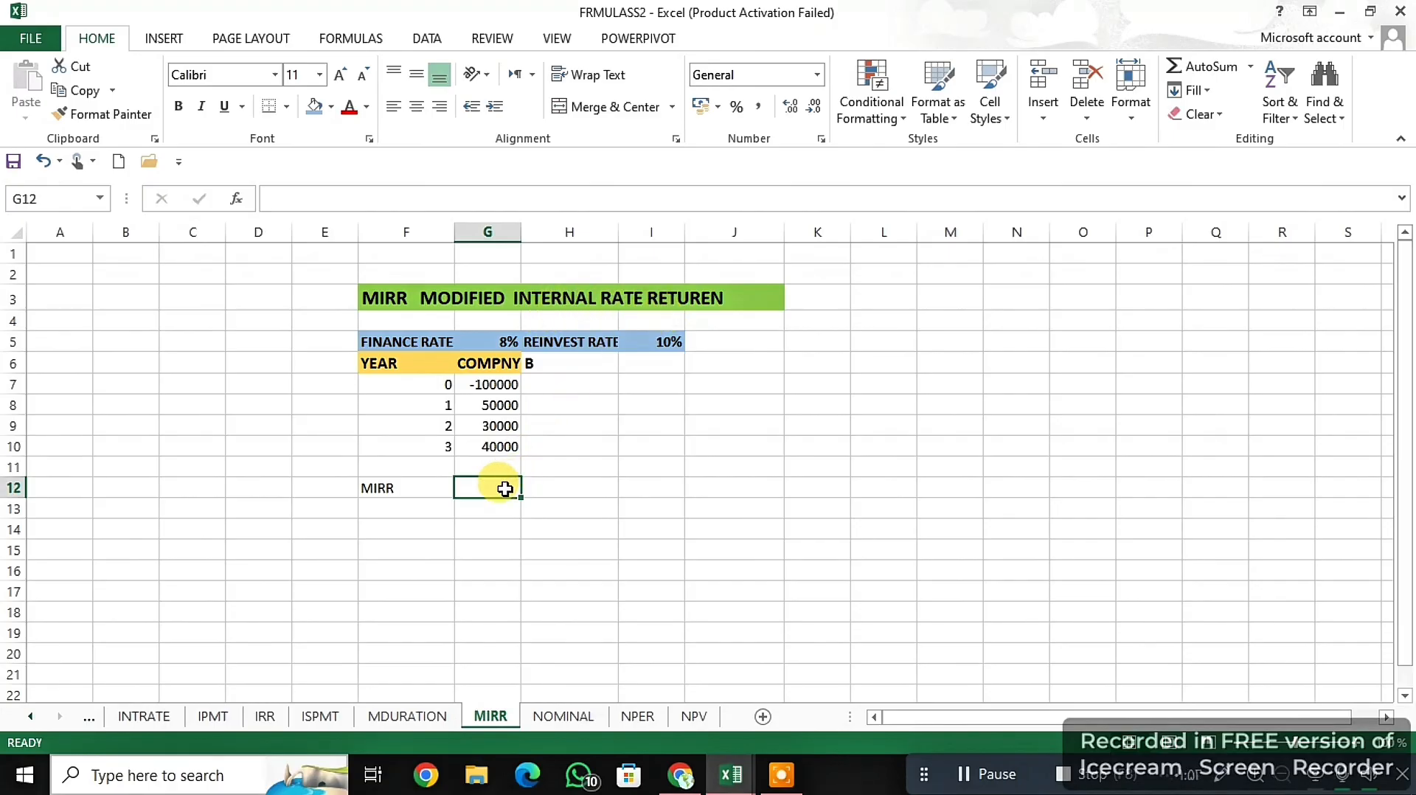
type("=")
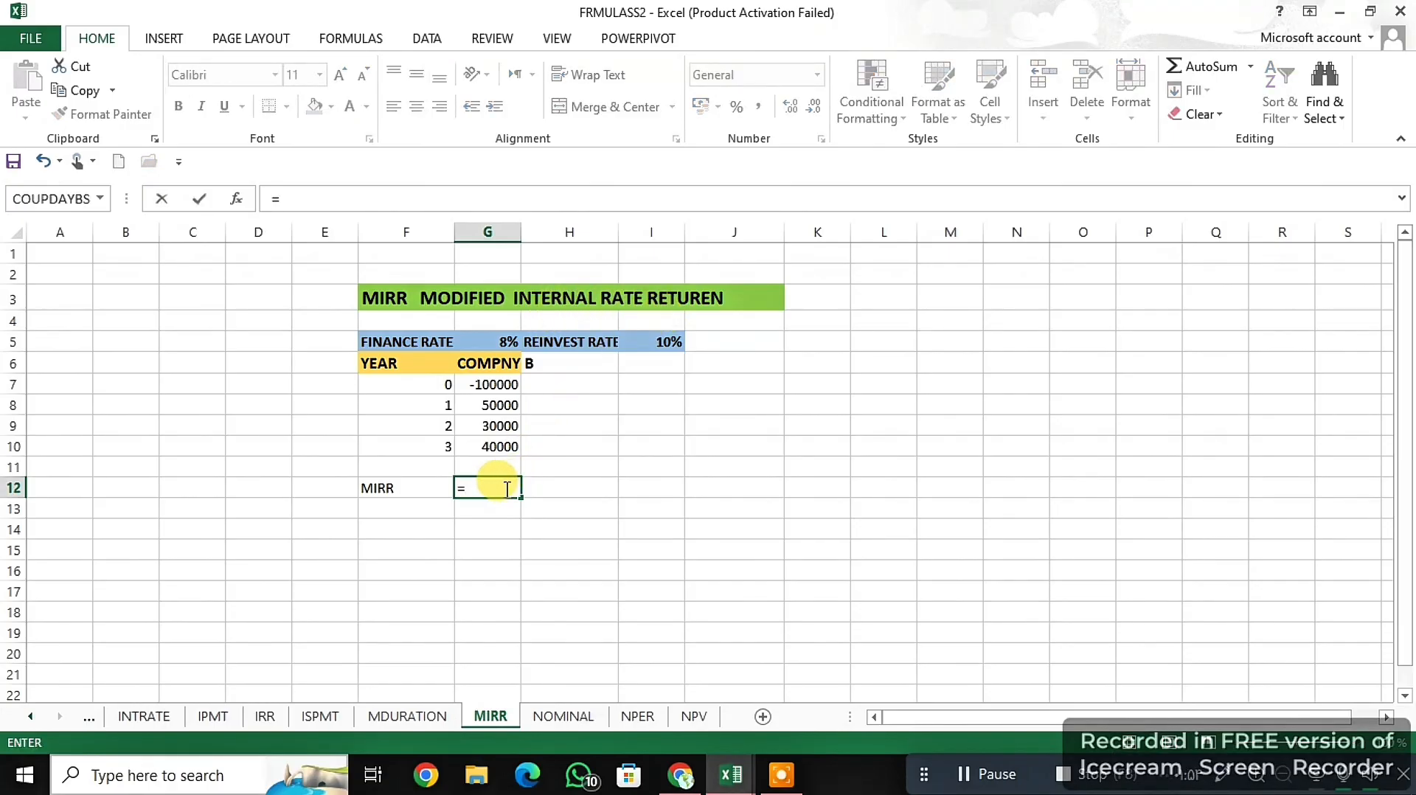
type("MIRR")
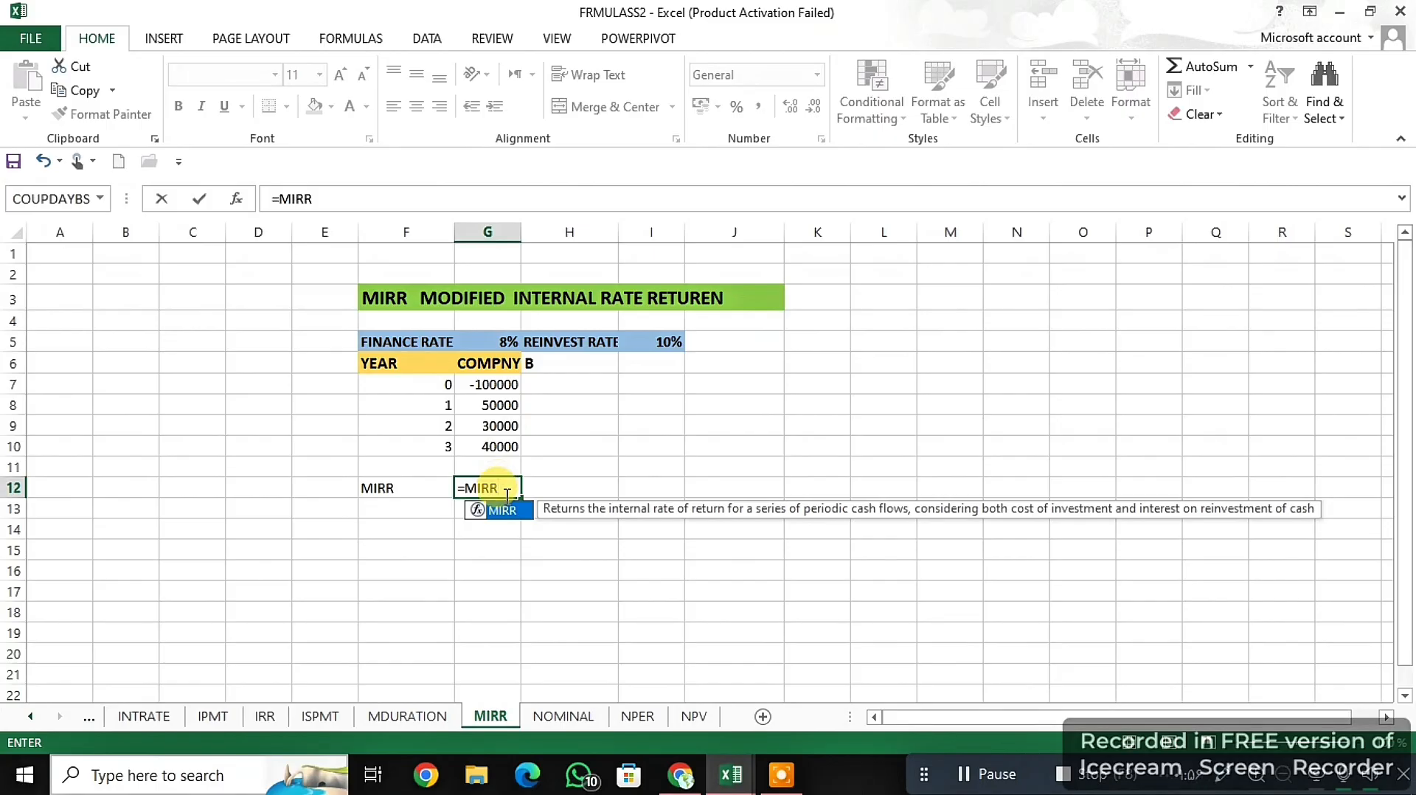
double_click(504, 509)
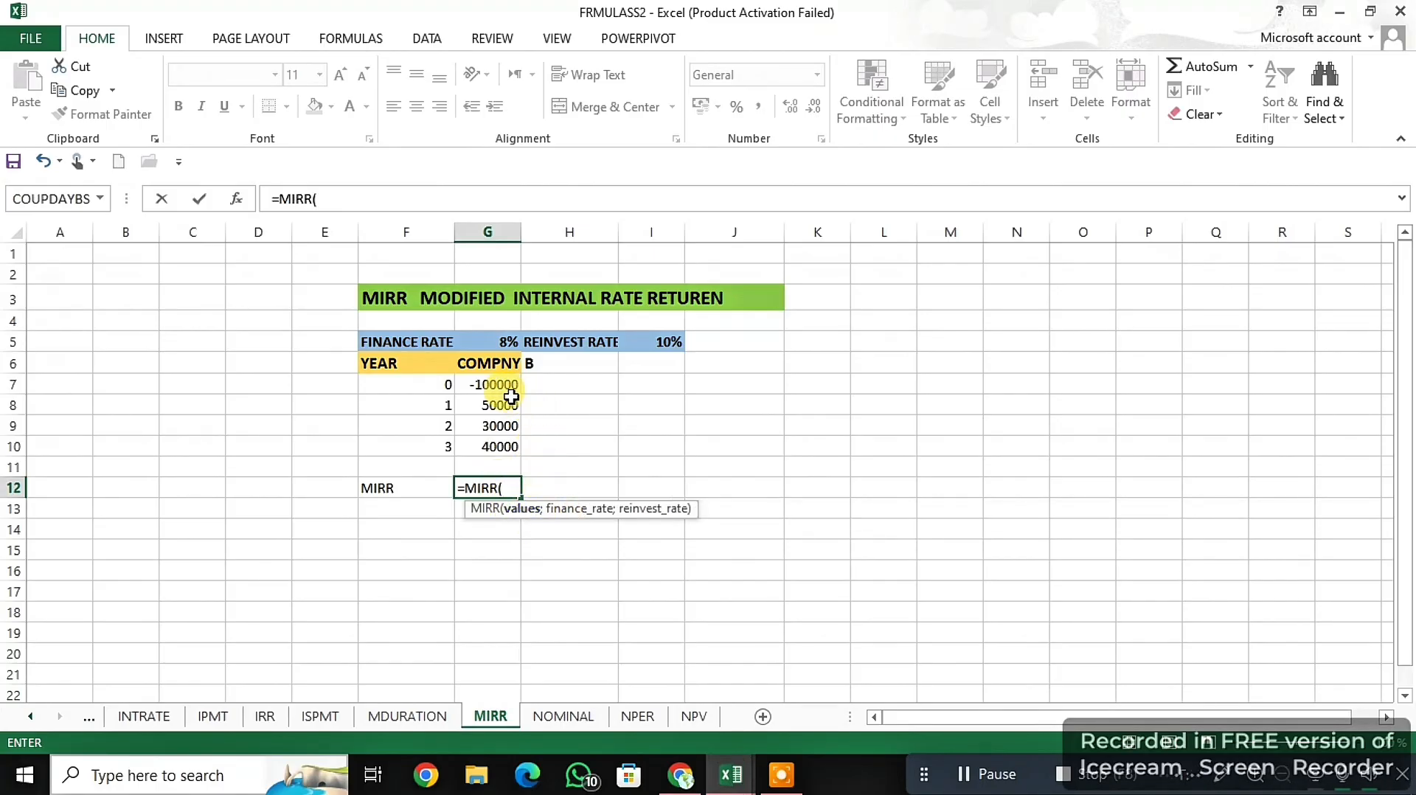
left_click_drag(502, 381, 495, 442)
type(";")
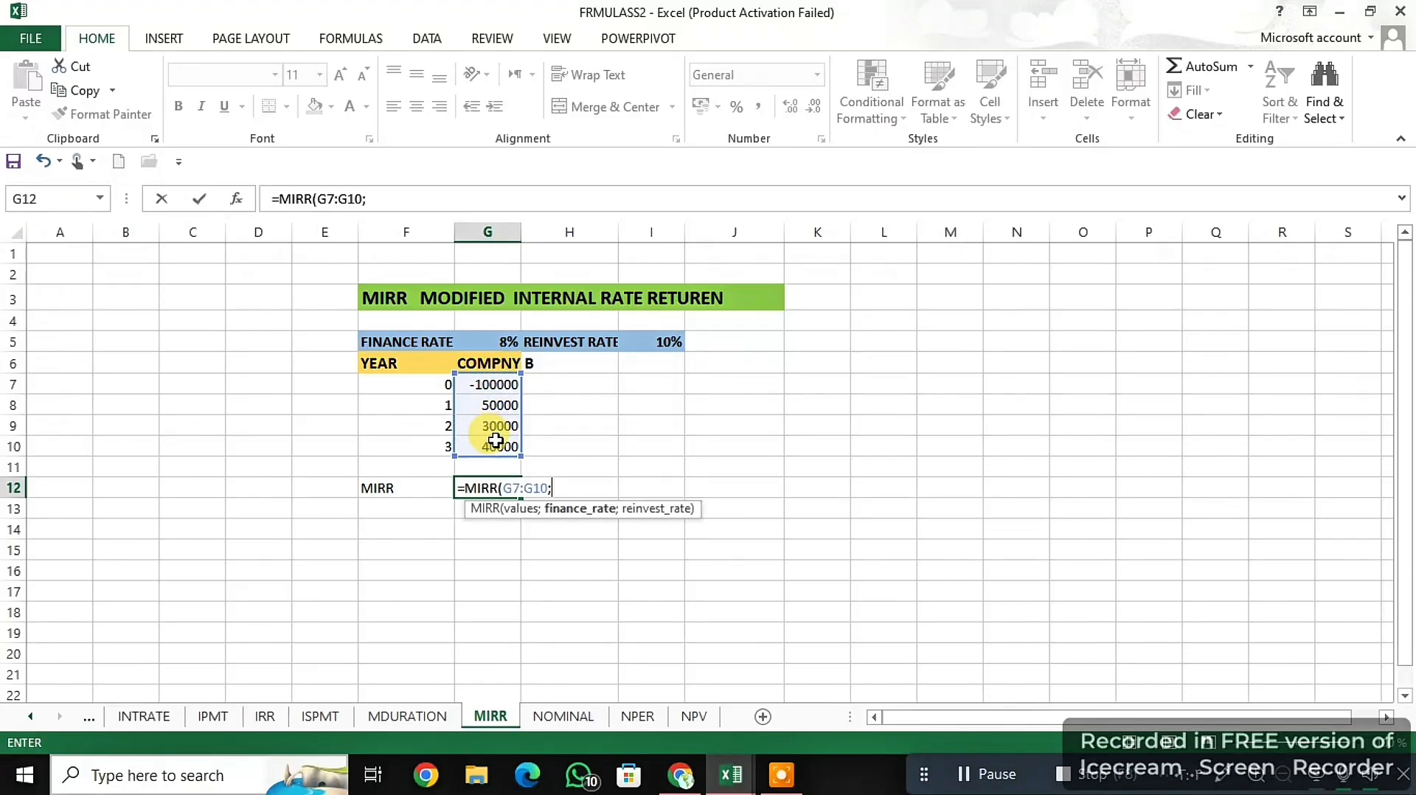
left_click(495, 341)
type(";")
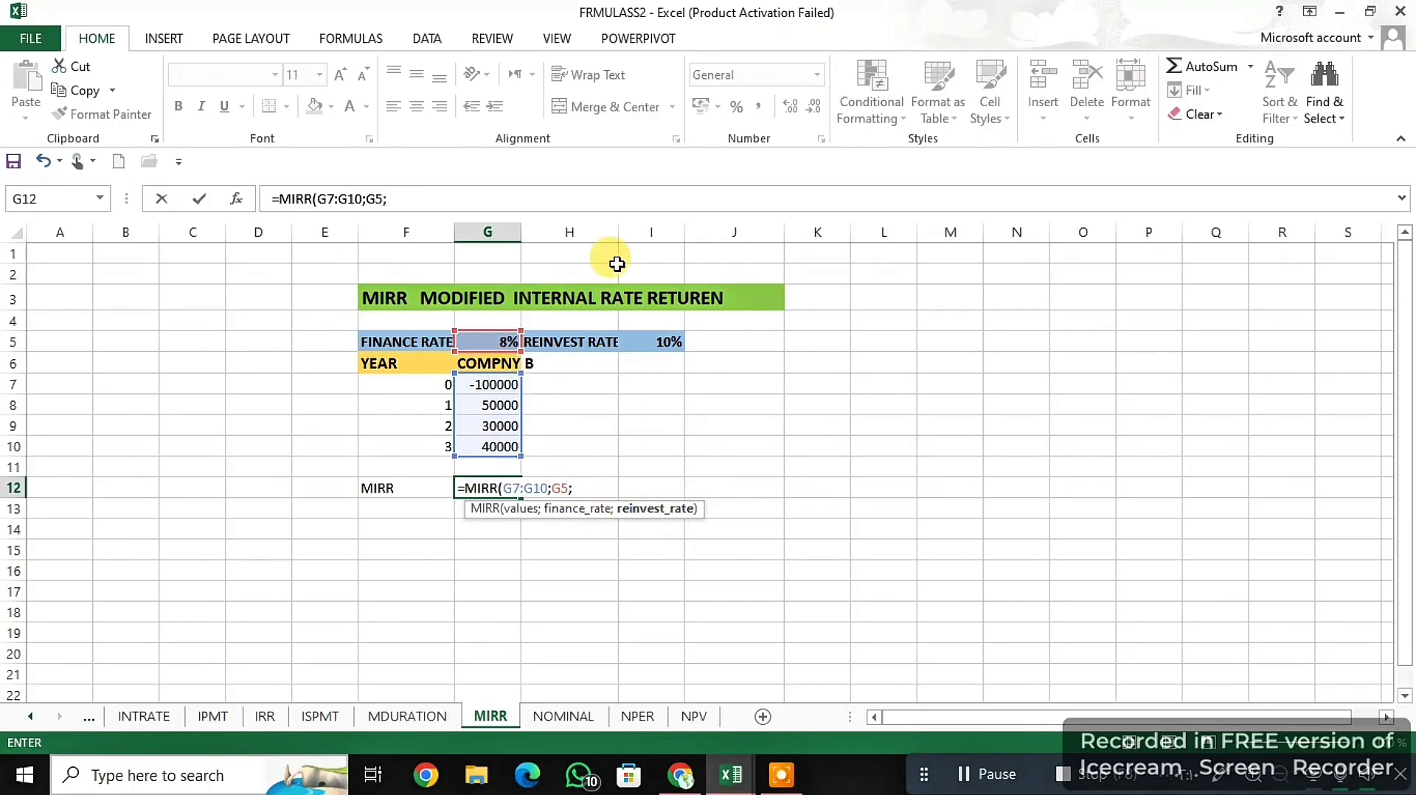
left_click(669, 340)
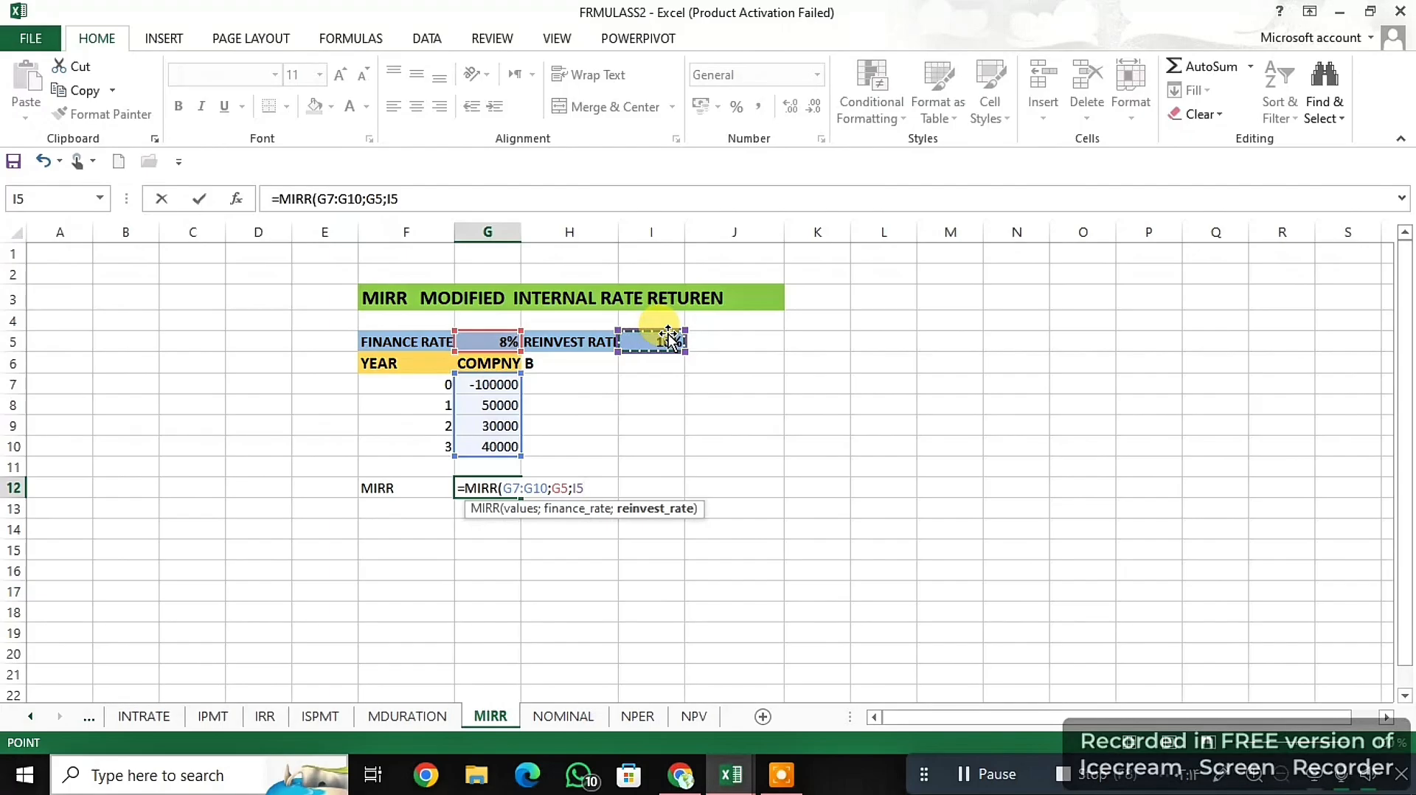
type(")")
key("Return")
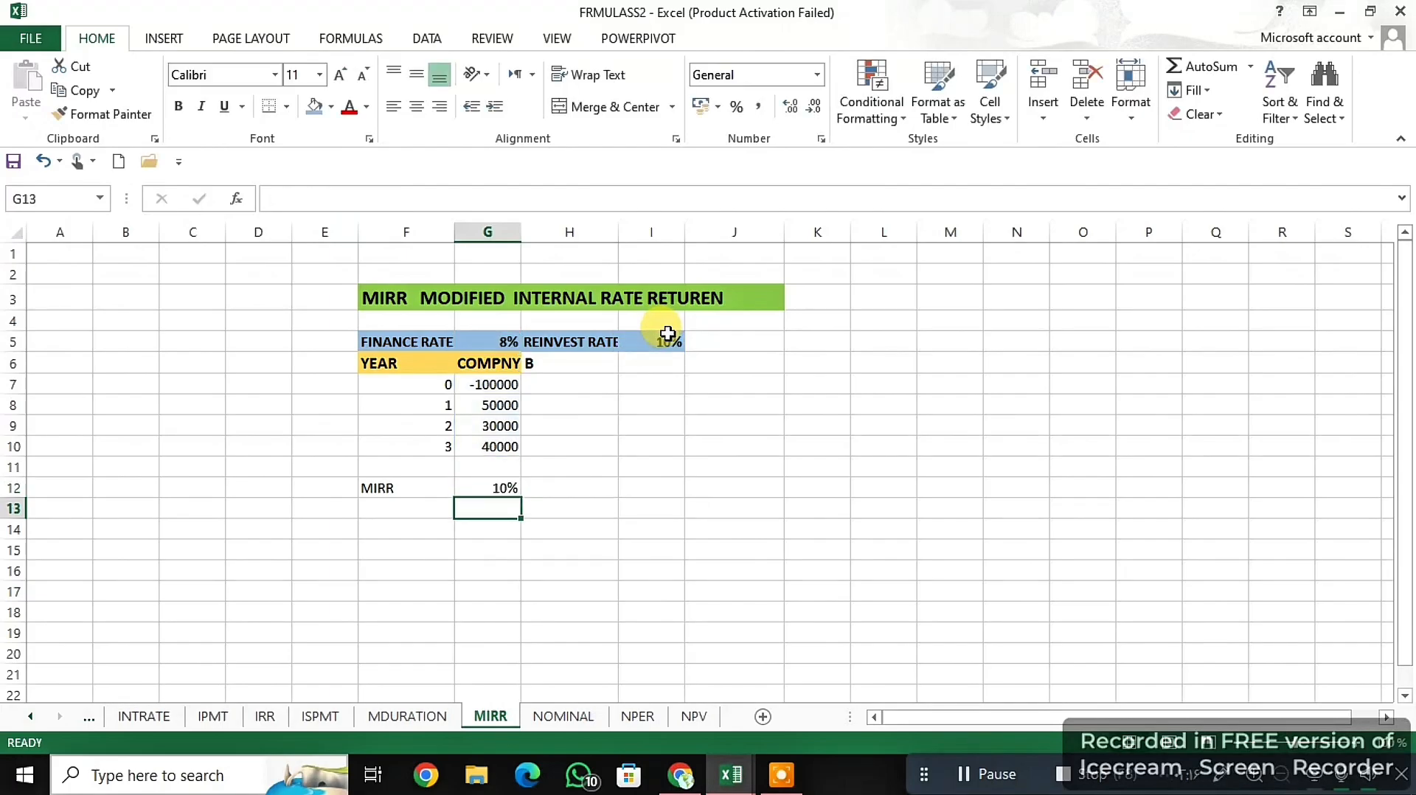
left_click(512, 487)
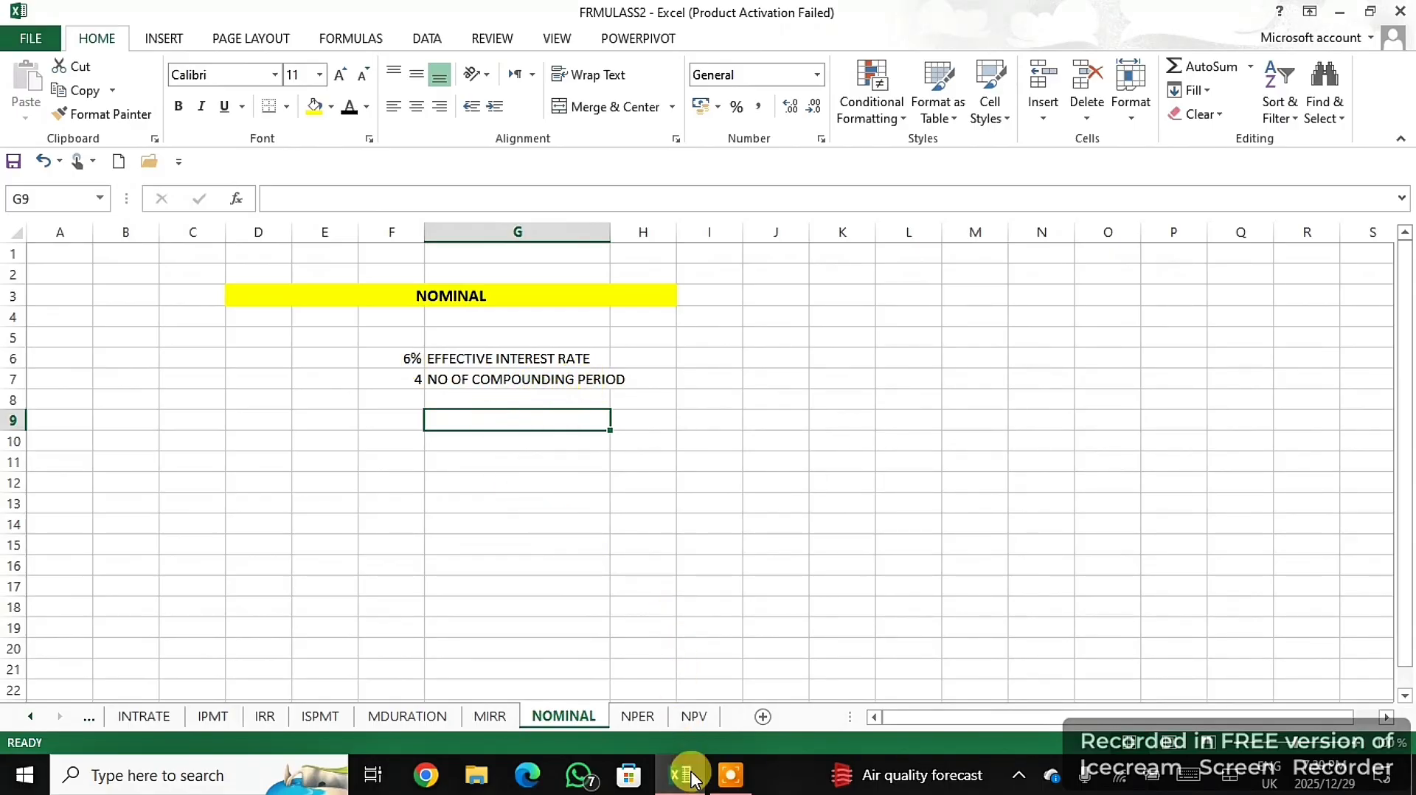
left_click(726, 778)
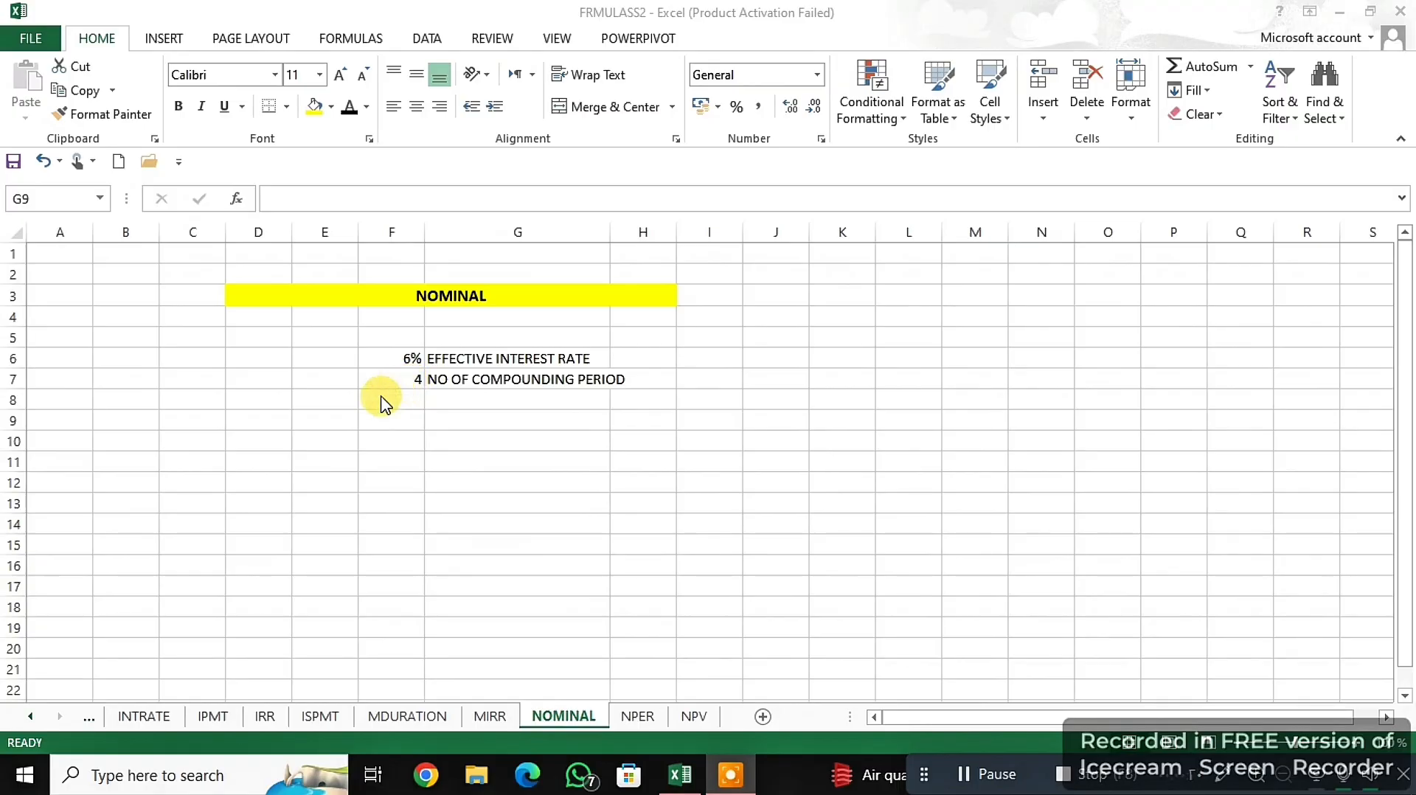
- Enter =NOMINAL(F6;F7) in G9 of the NOMINAL sheet, using the effective interest rate and number of compounding periods
left_click(474, 399)
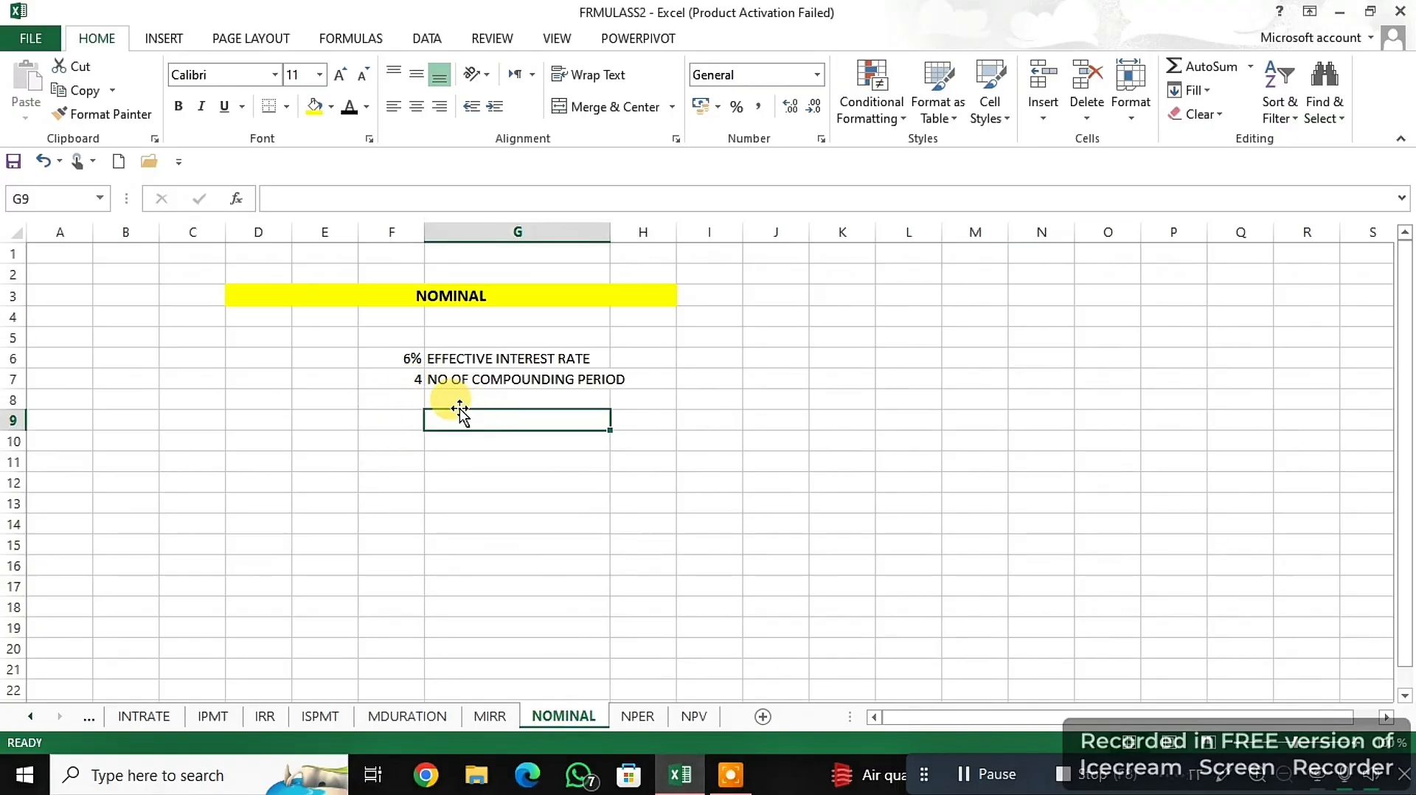
type("=")
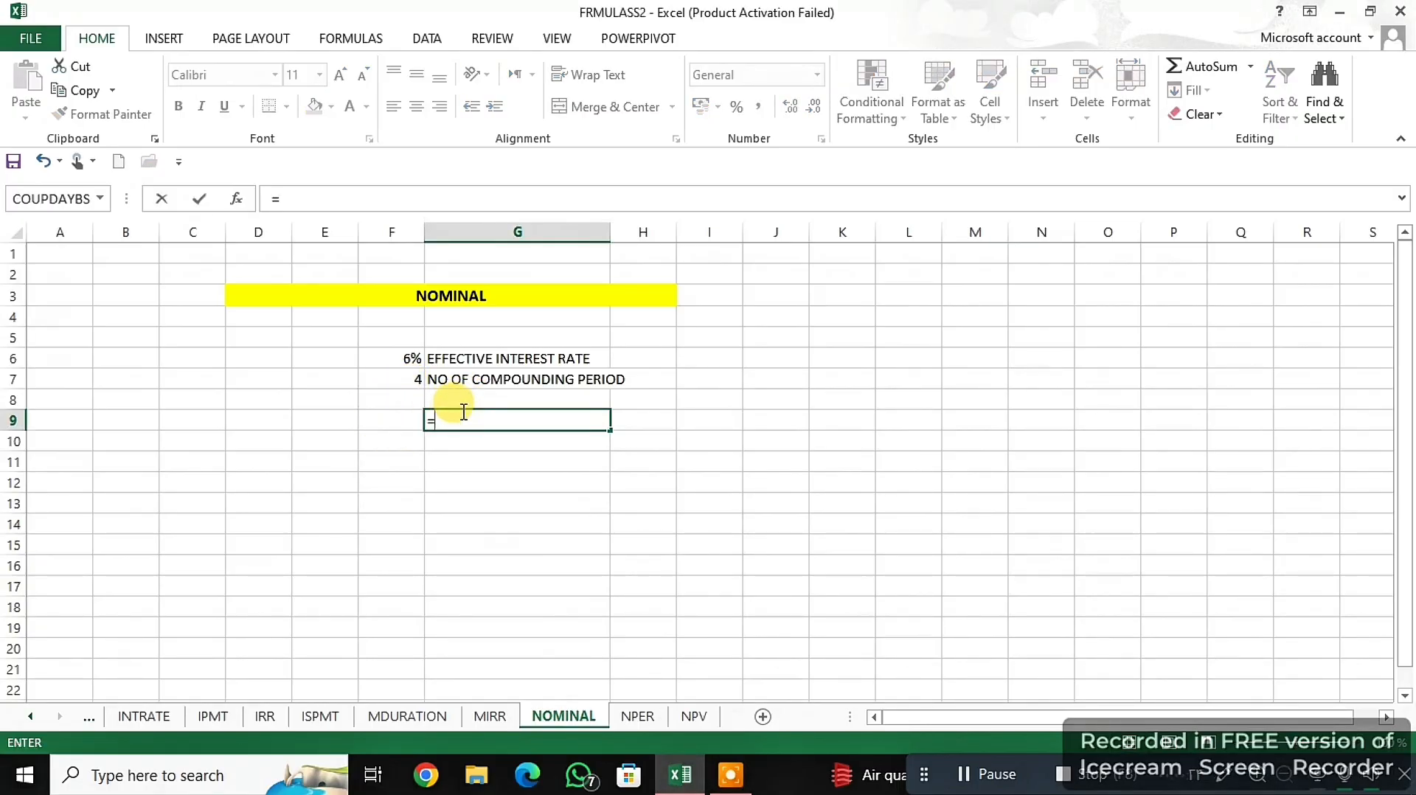
type("NO")
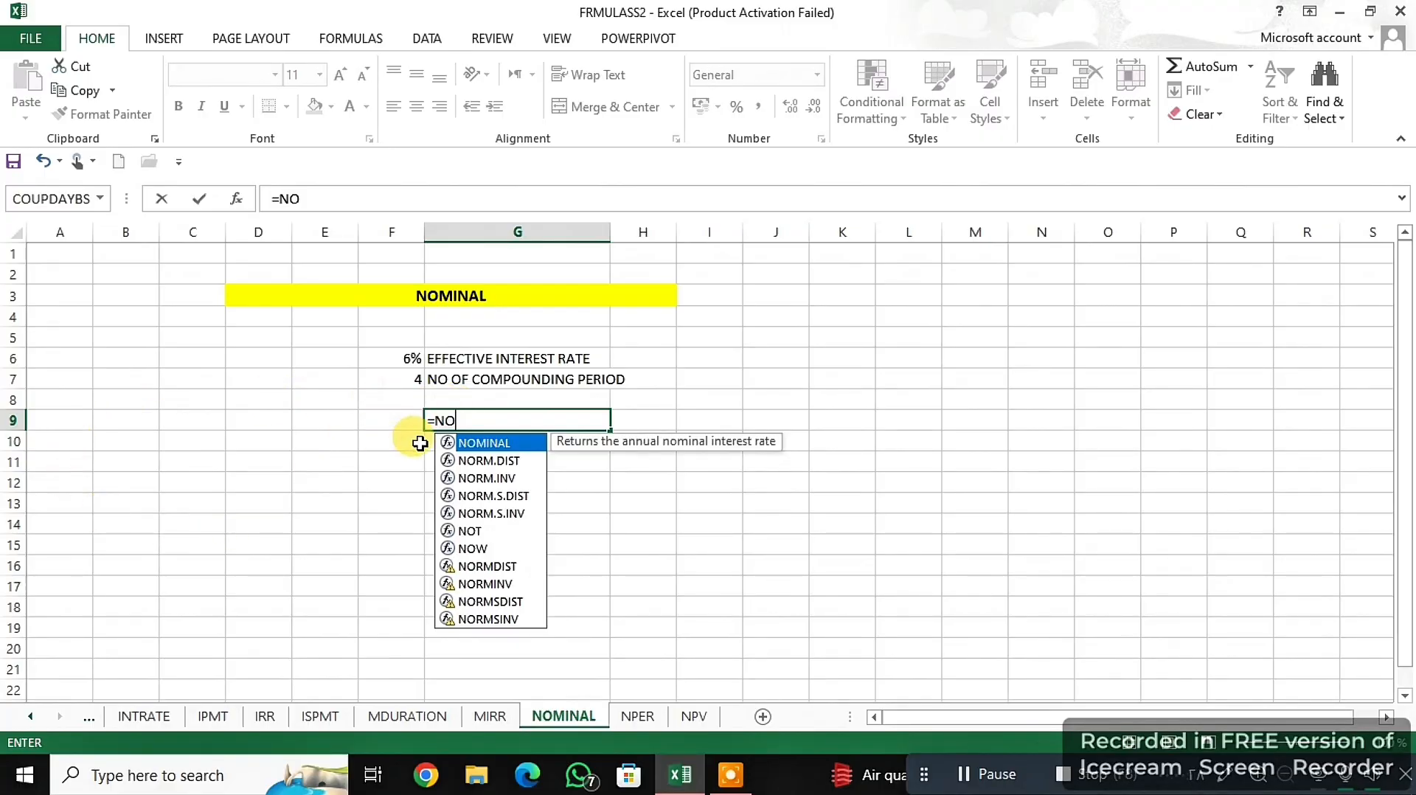
double_click(516, 444)
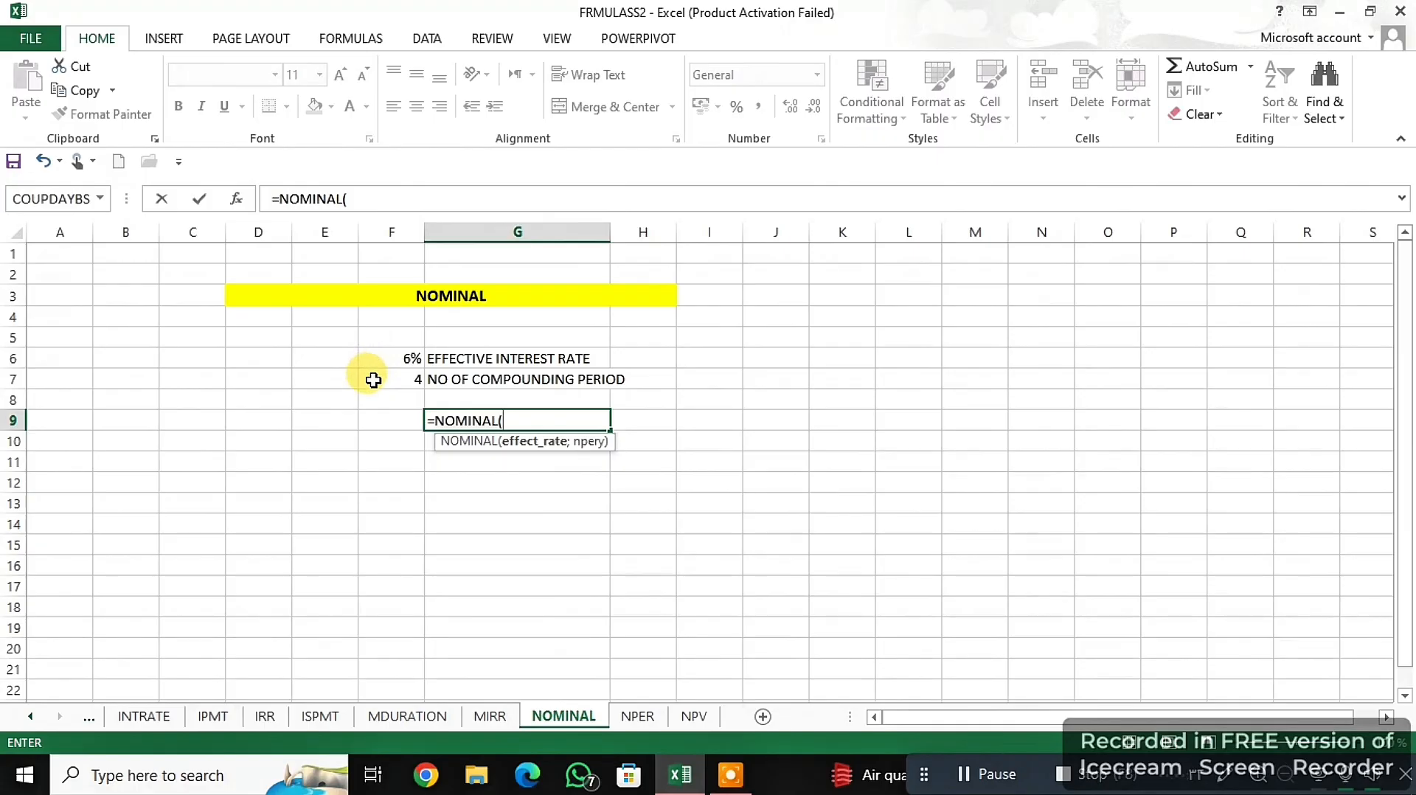
left_click(407, 358)
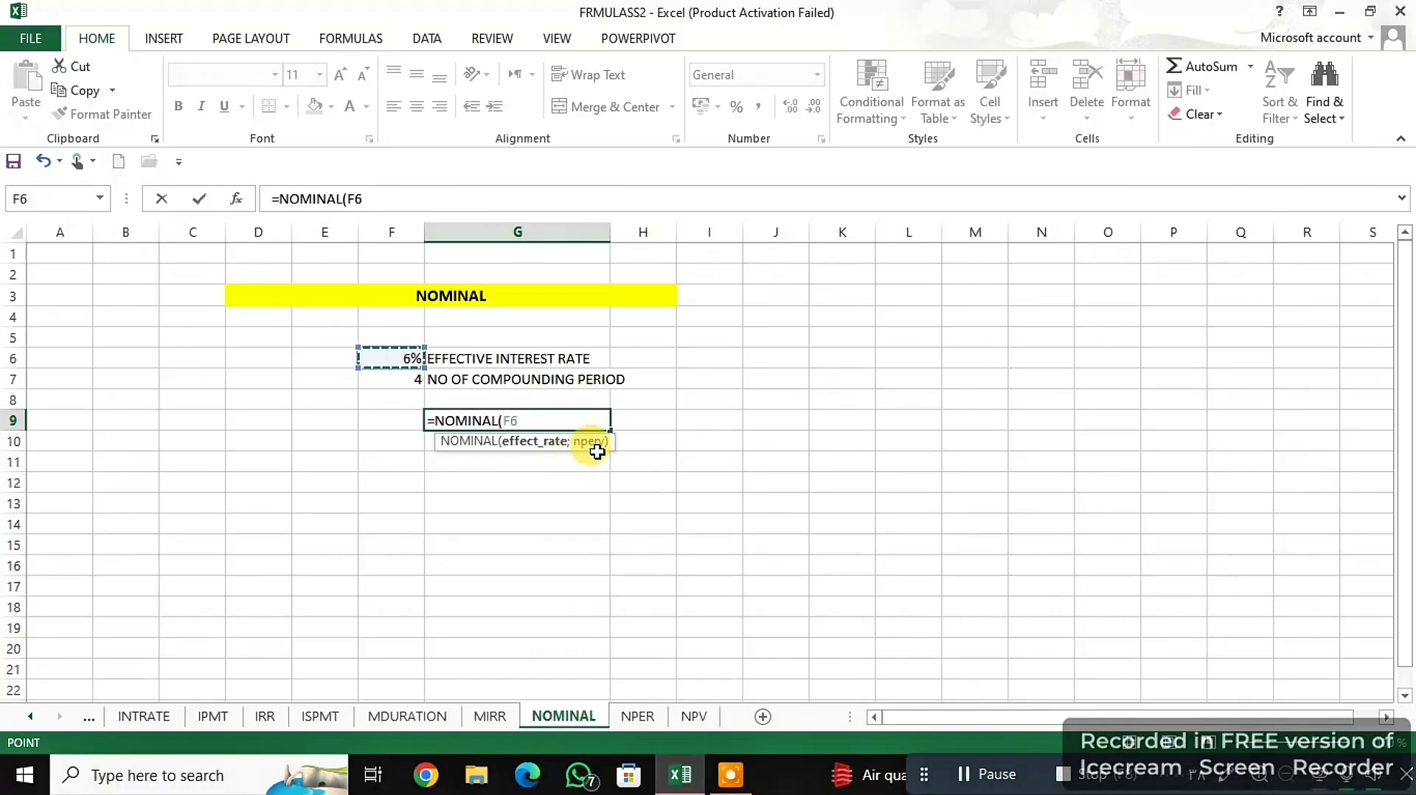
type(";")
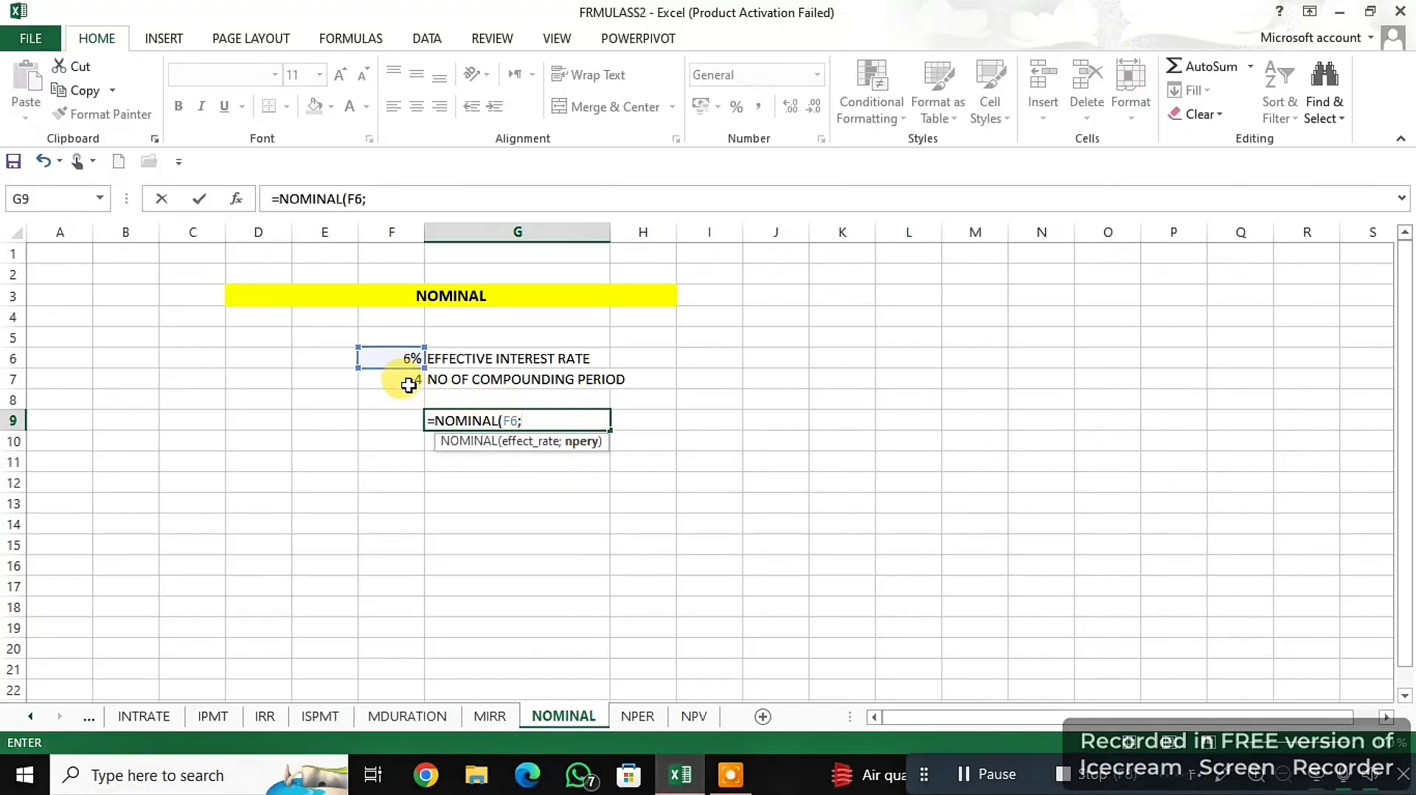
left_click(407, 380)
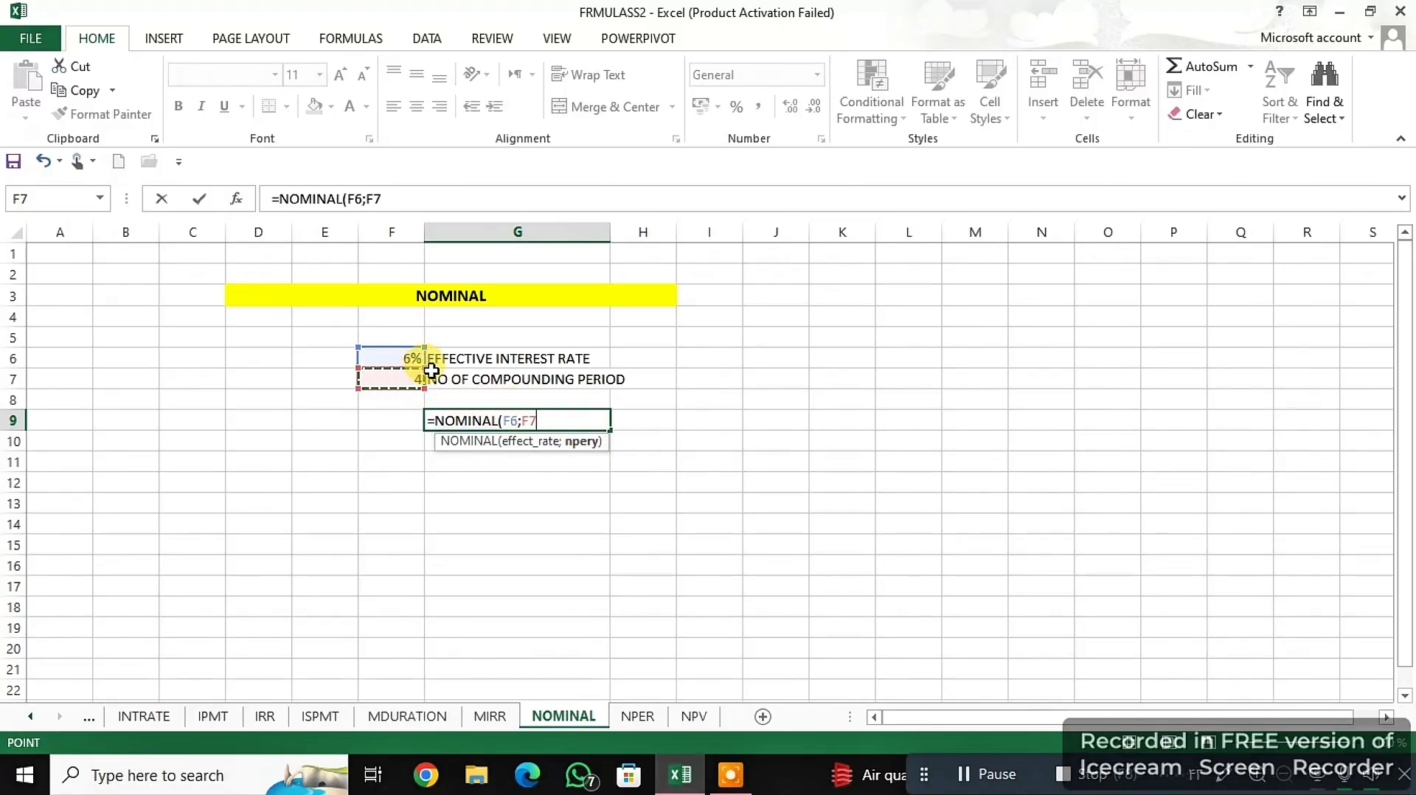
type(")")
key("Return")
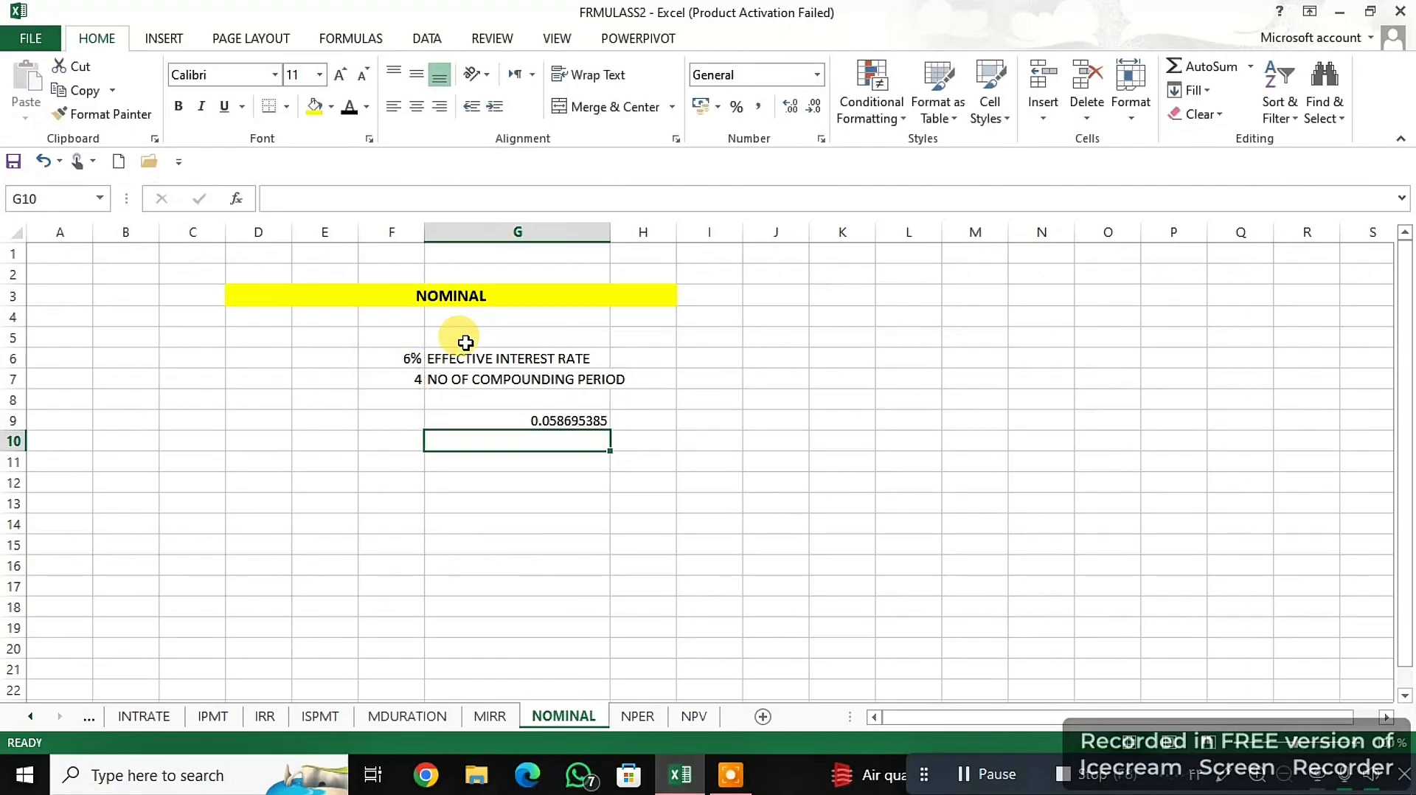
- Format the NOMINAL result in G9 as a percentage
left_click(510, 416)
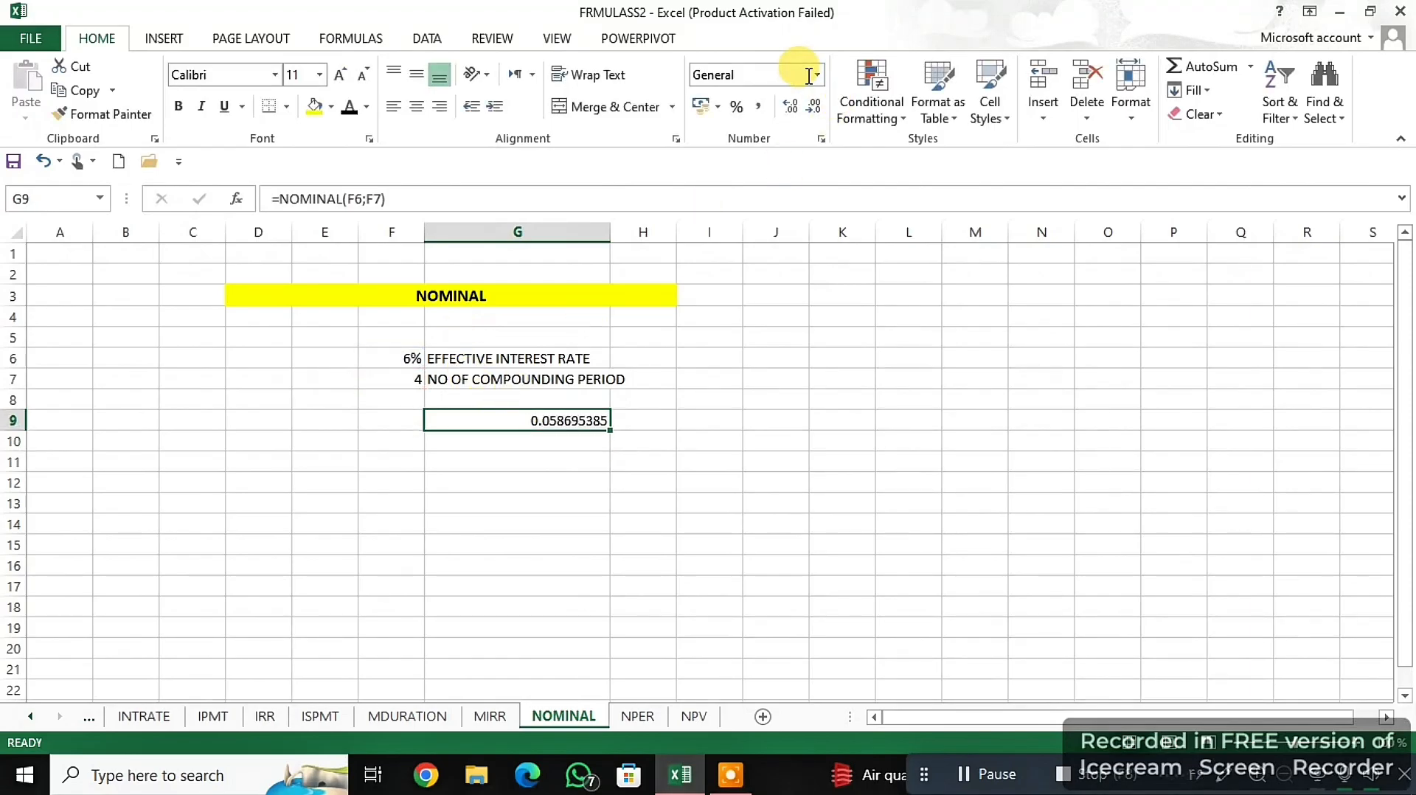
left_click(818, 75)
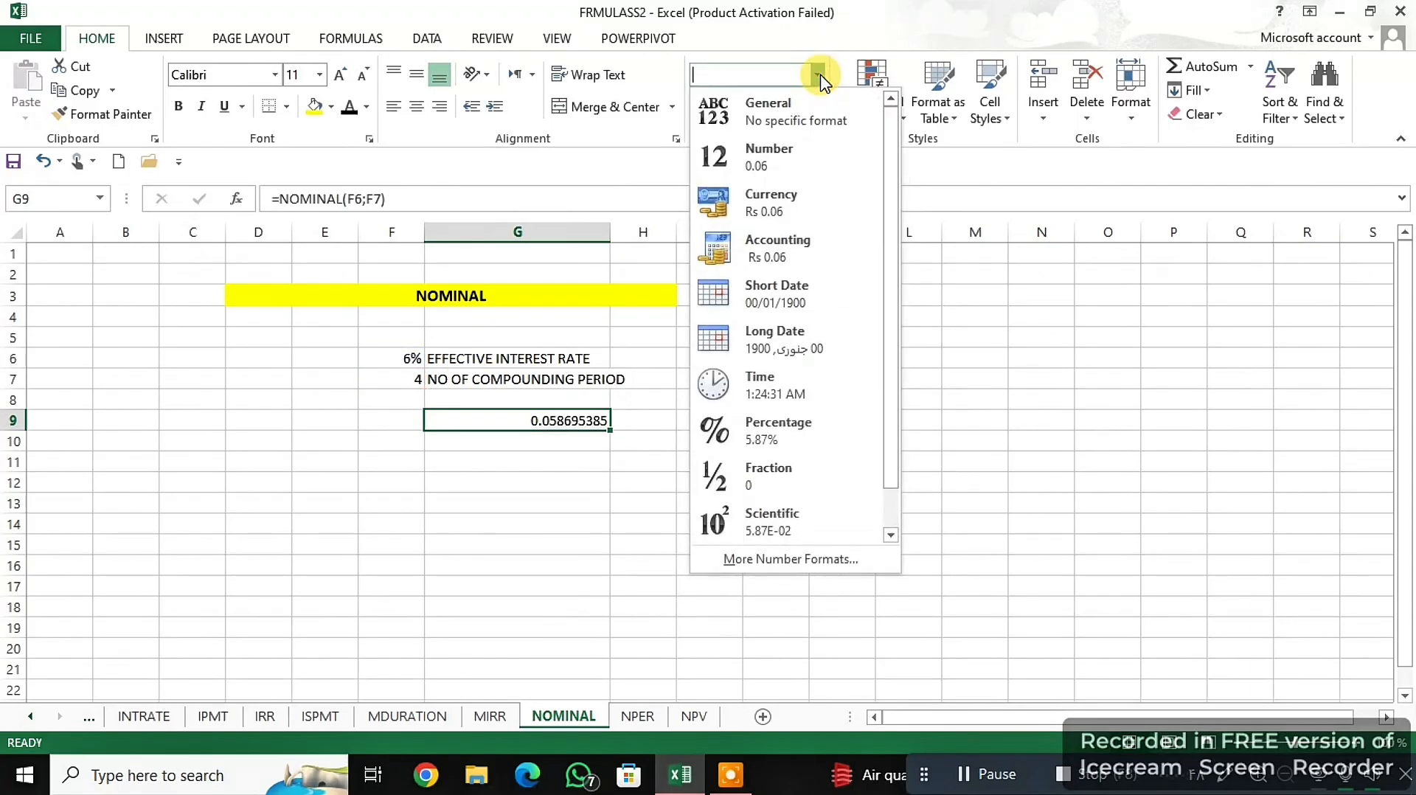
left_click(802, 443)
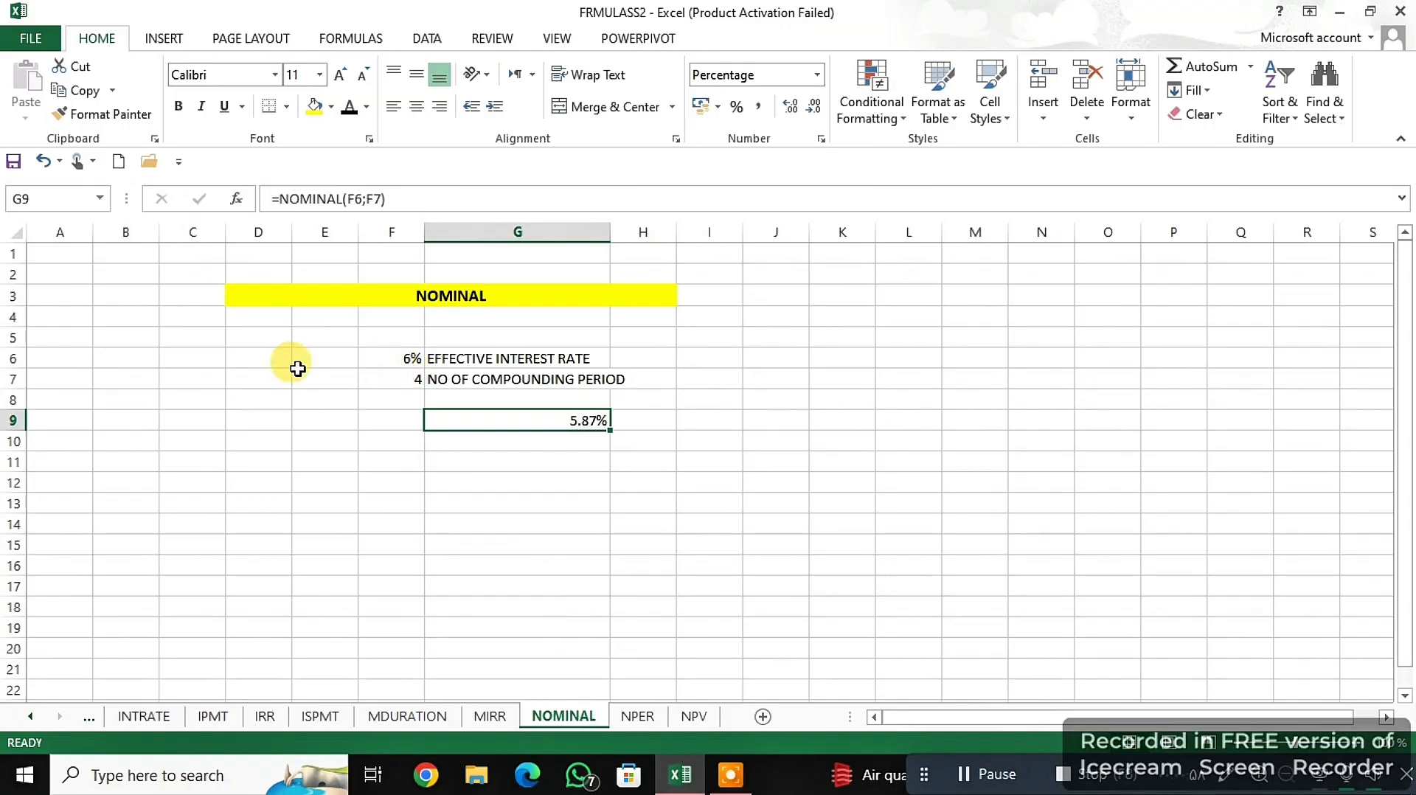
- Enter =NPER(G6;G7;G8) in G10 of the NPER sheet, using the interest rate, payment per period and present value
key("ctrl+Page_Down")
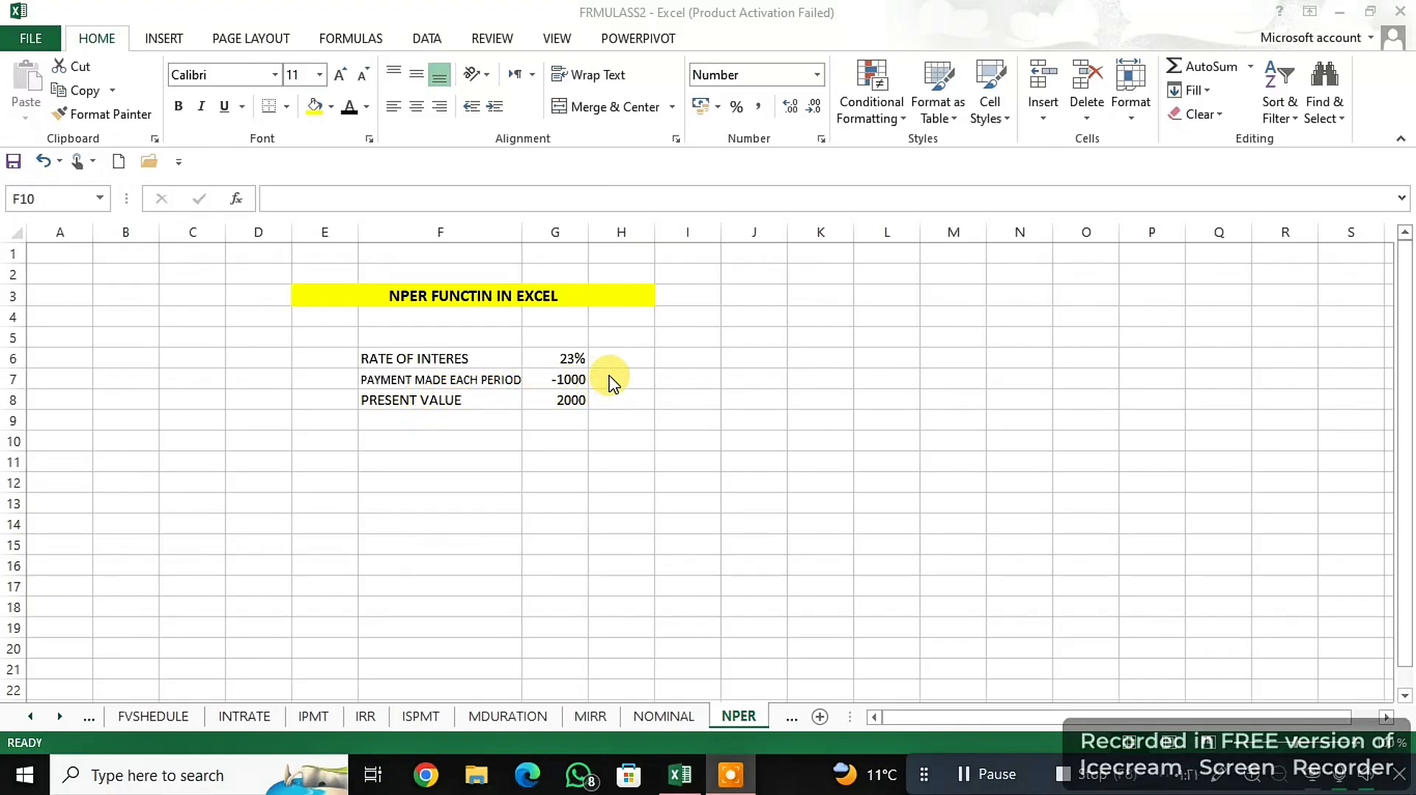
left_click(553, 440)
type("=")
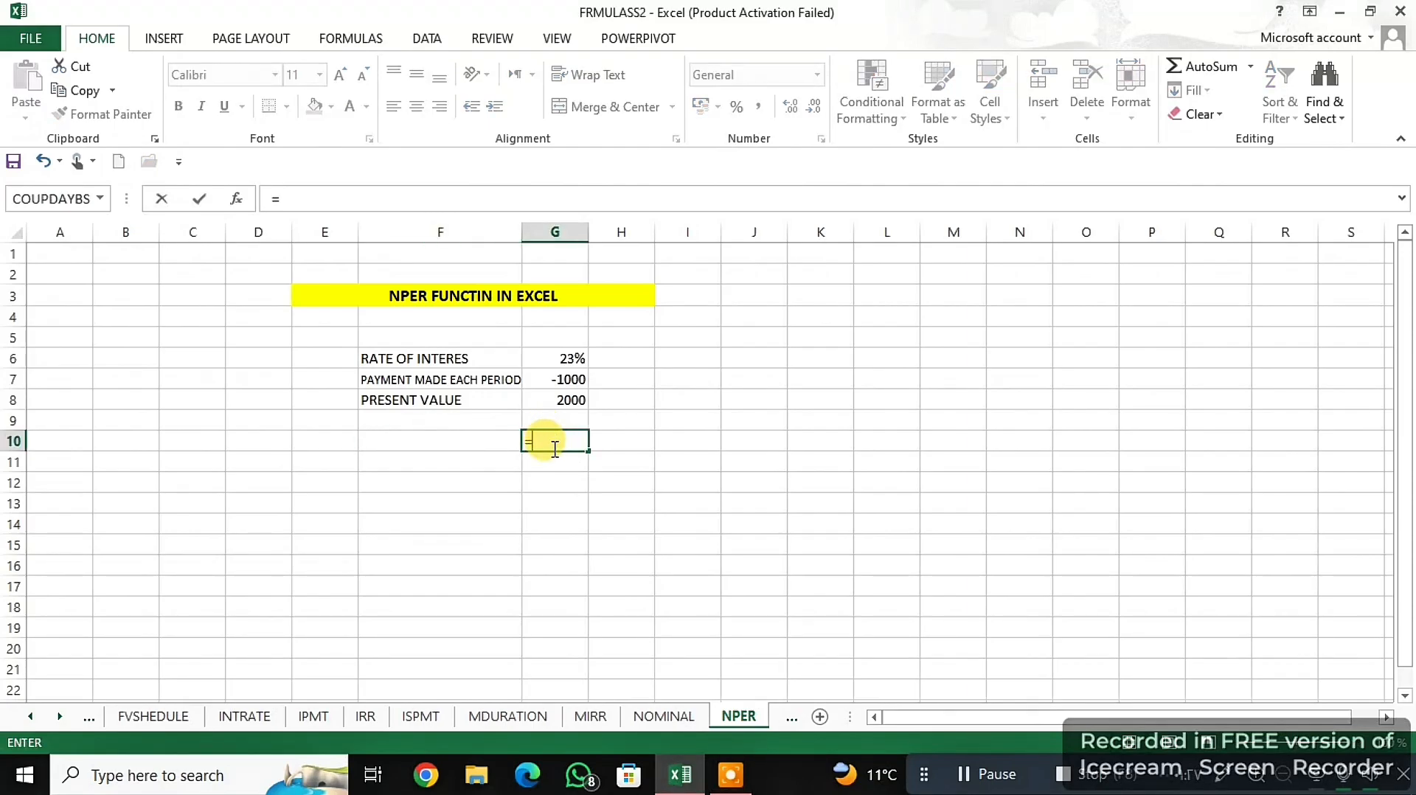
type("NP")
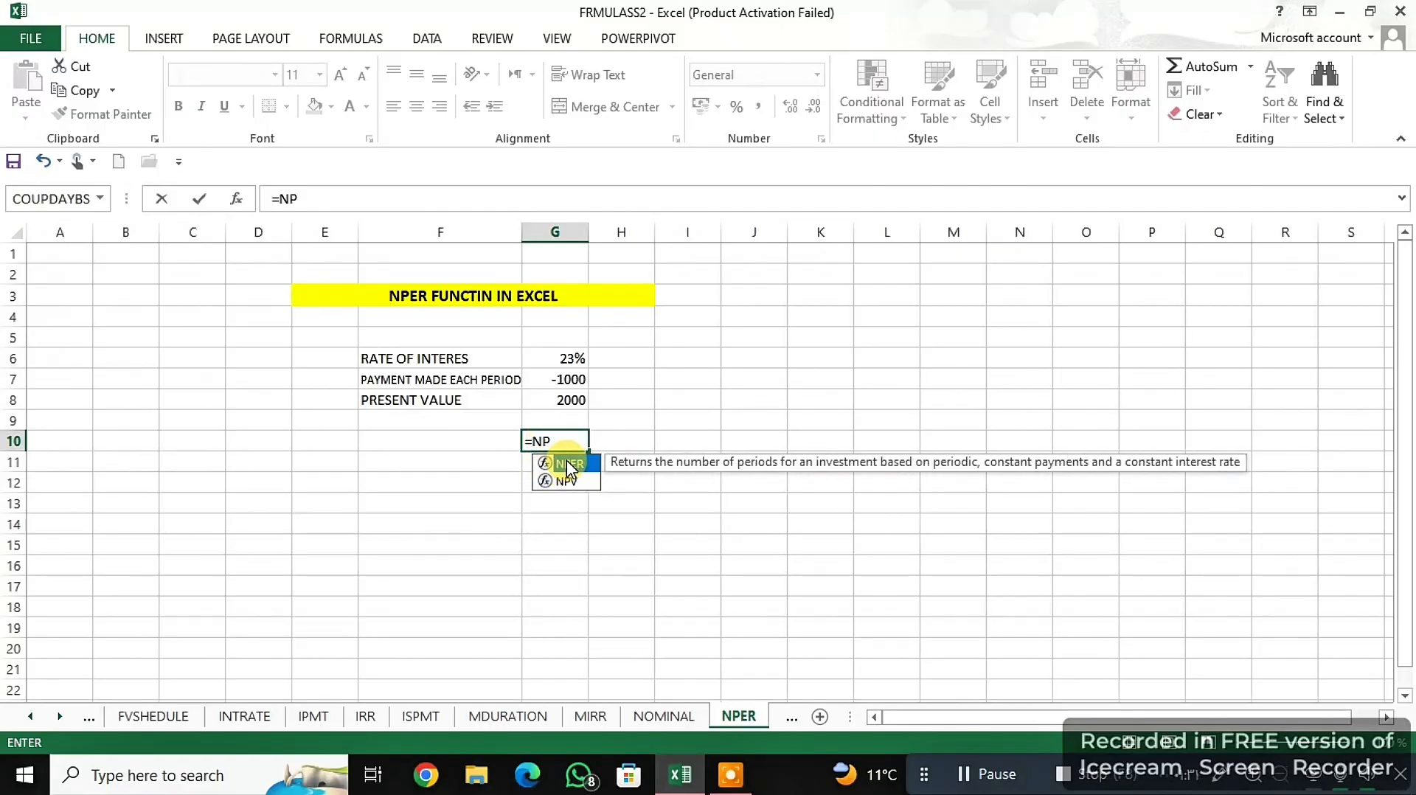
double_click(568, 463)
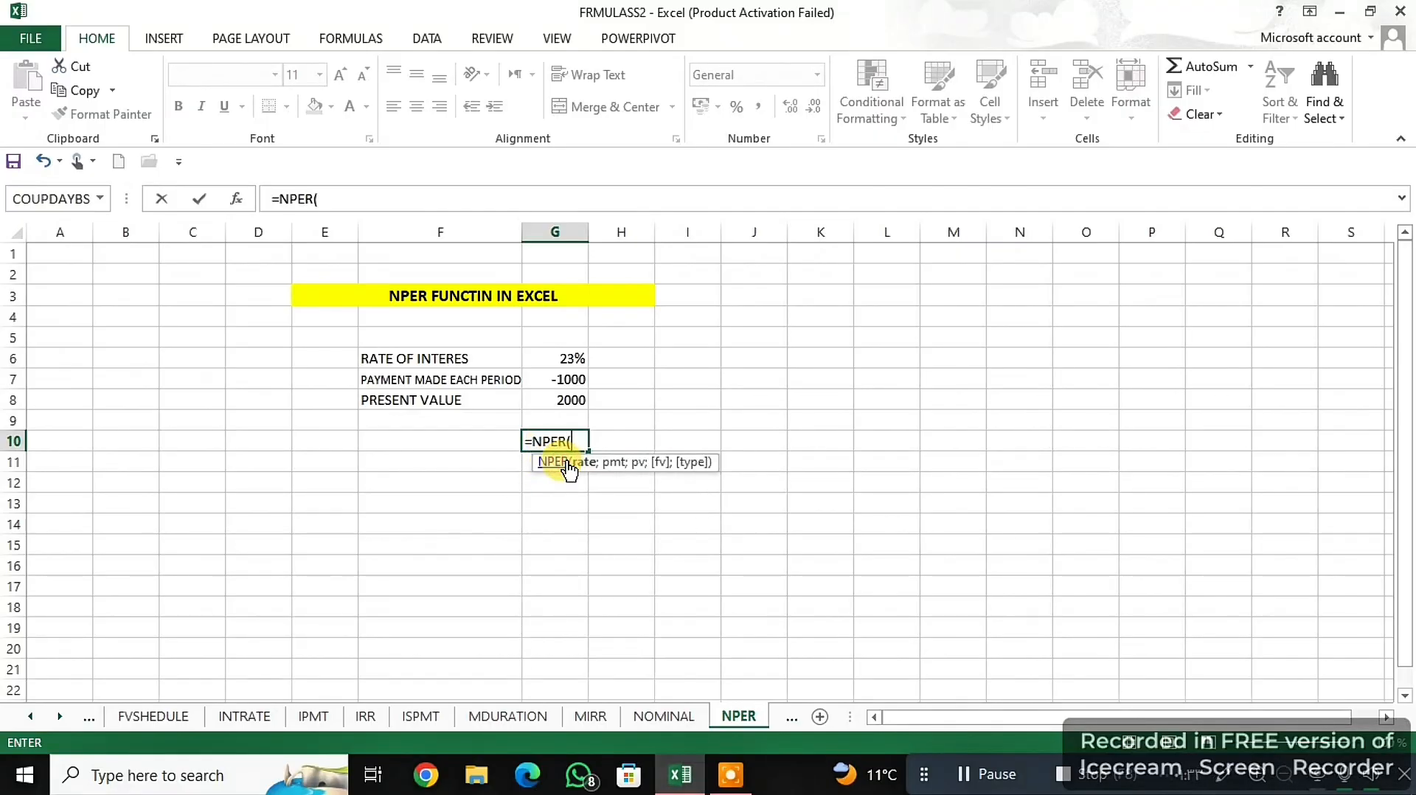
left_click(566, 357)
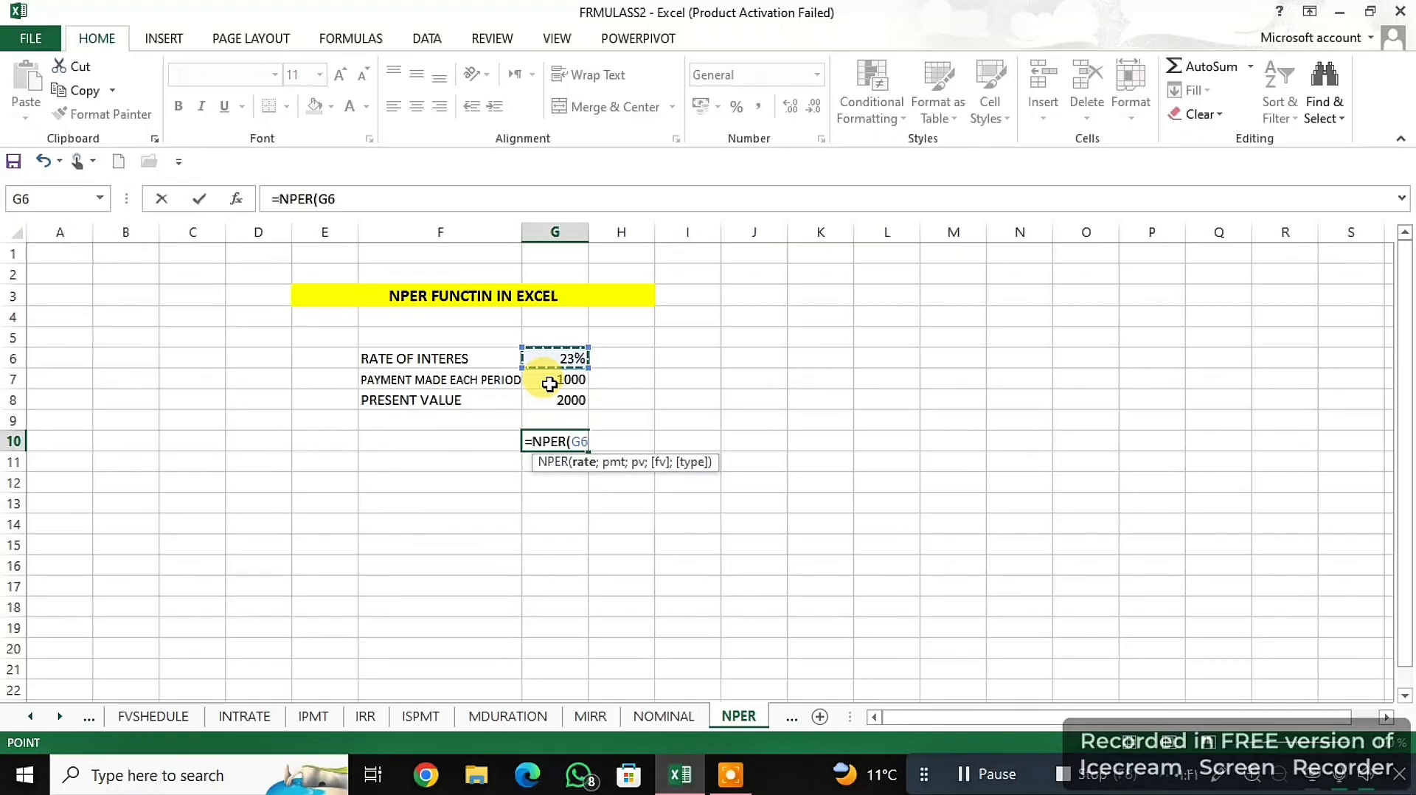
type(";")
left_click(549, 381)
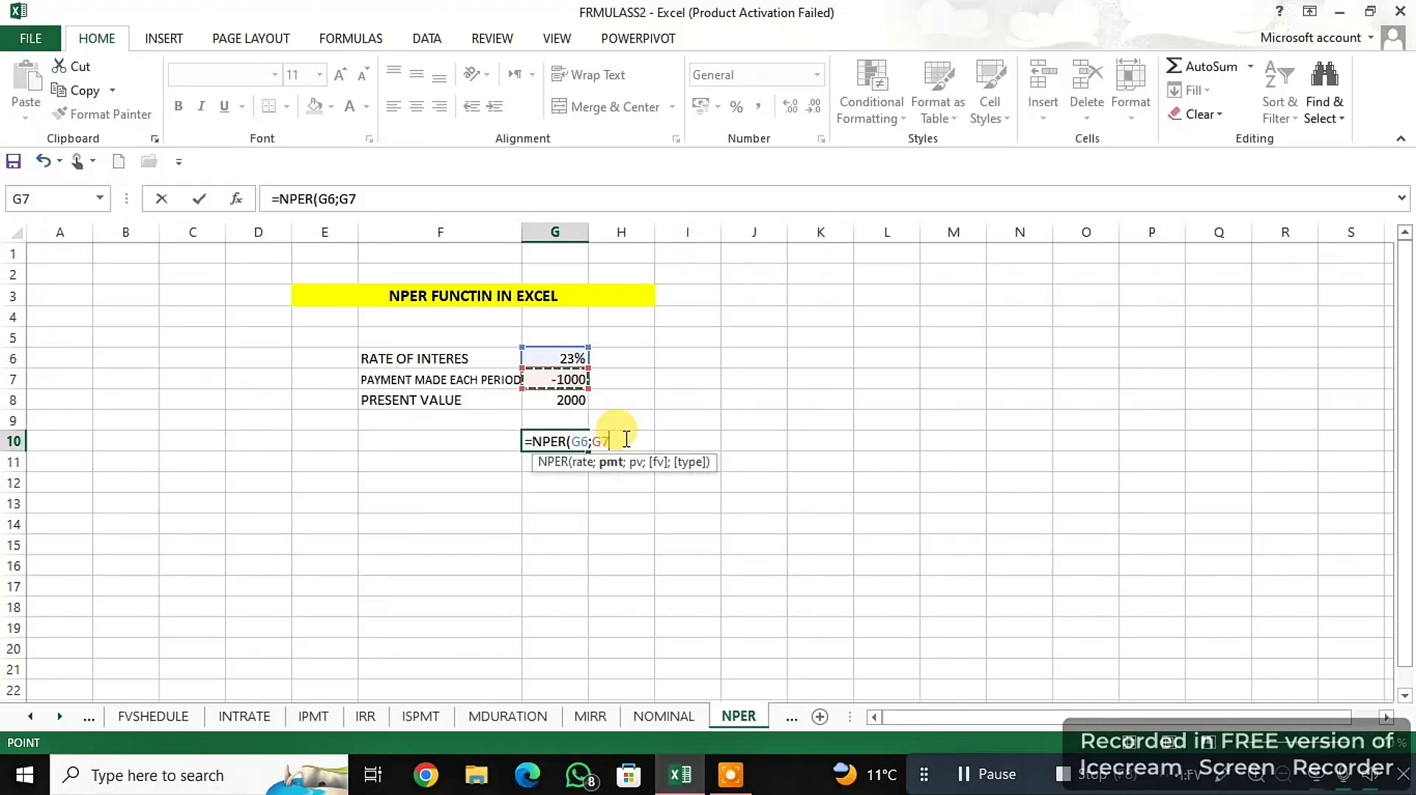
type(";")
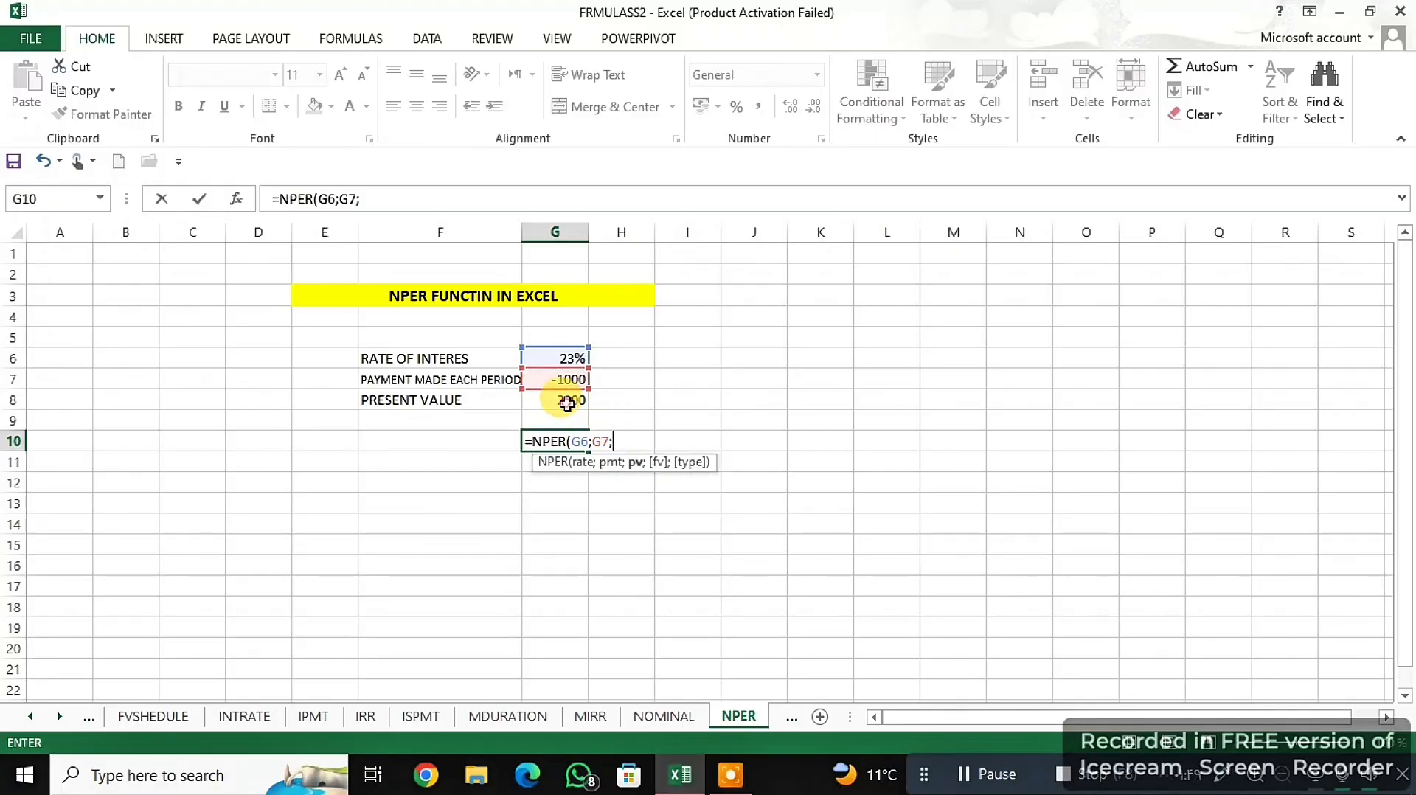
left_click(569, 402)
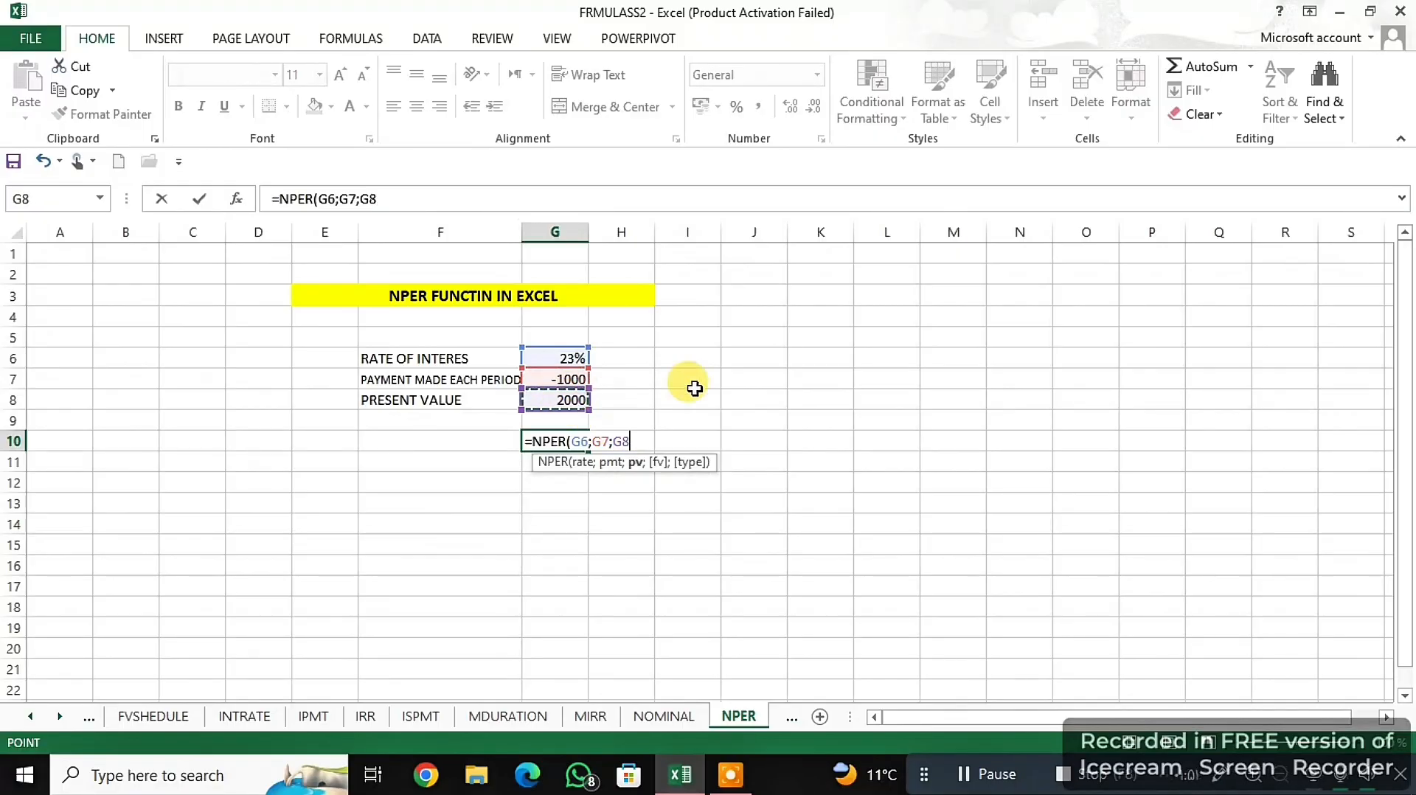
type(")")
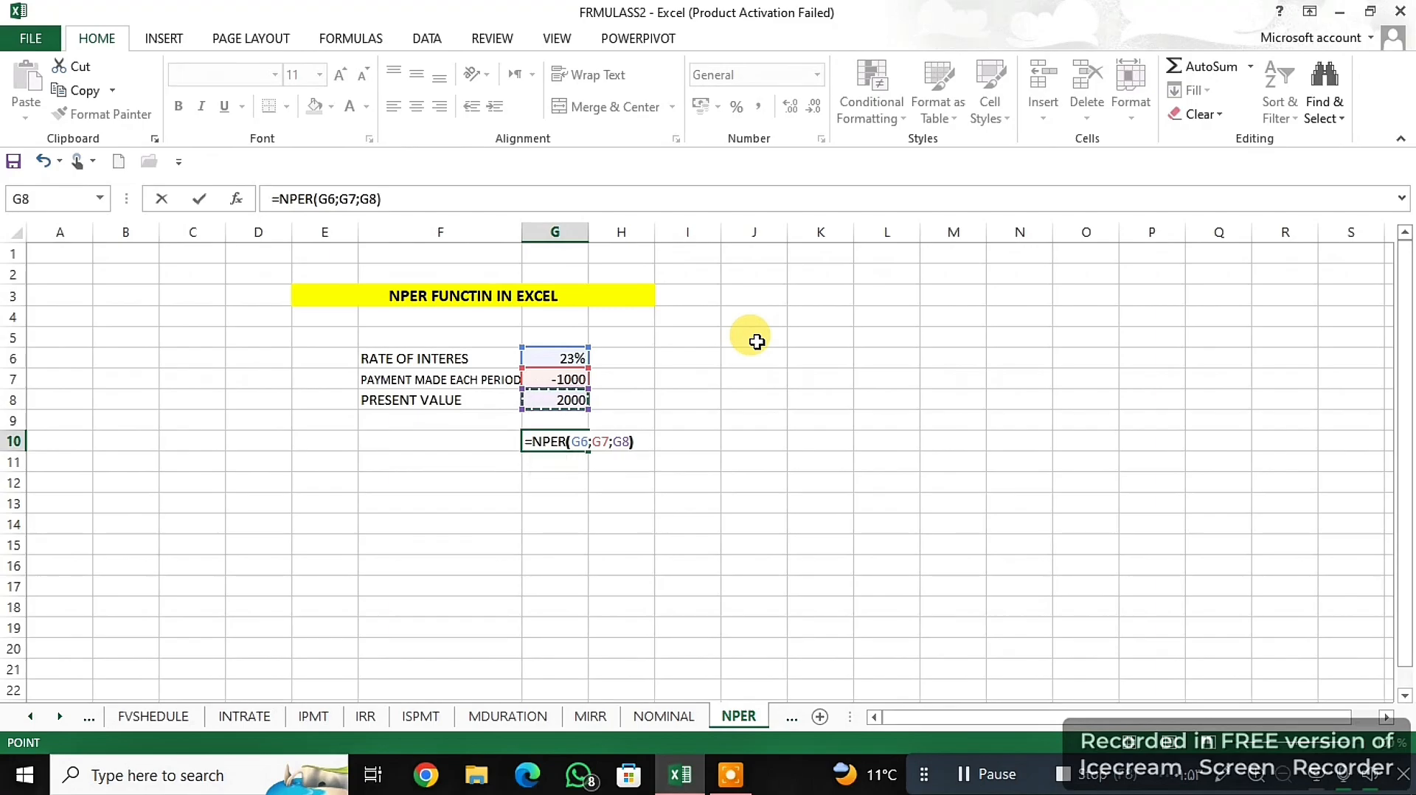
key("Return")
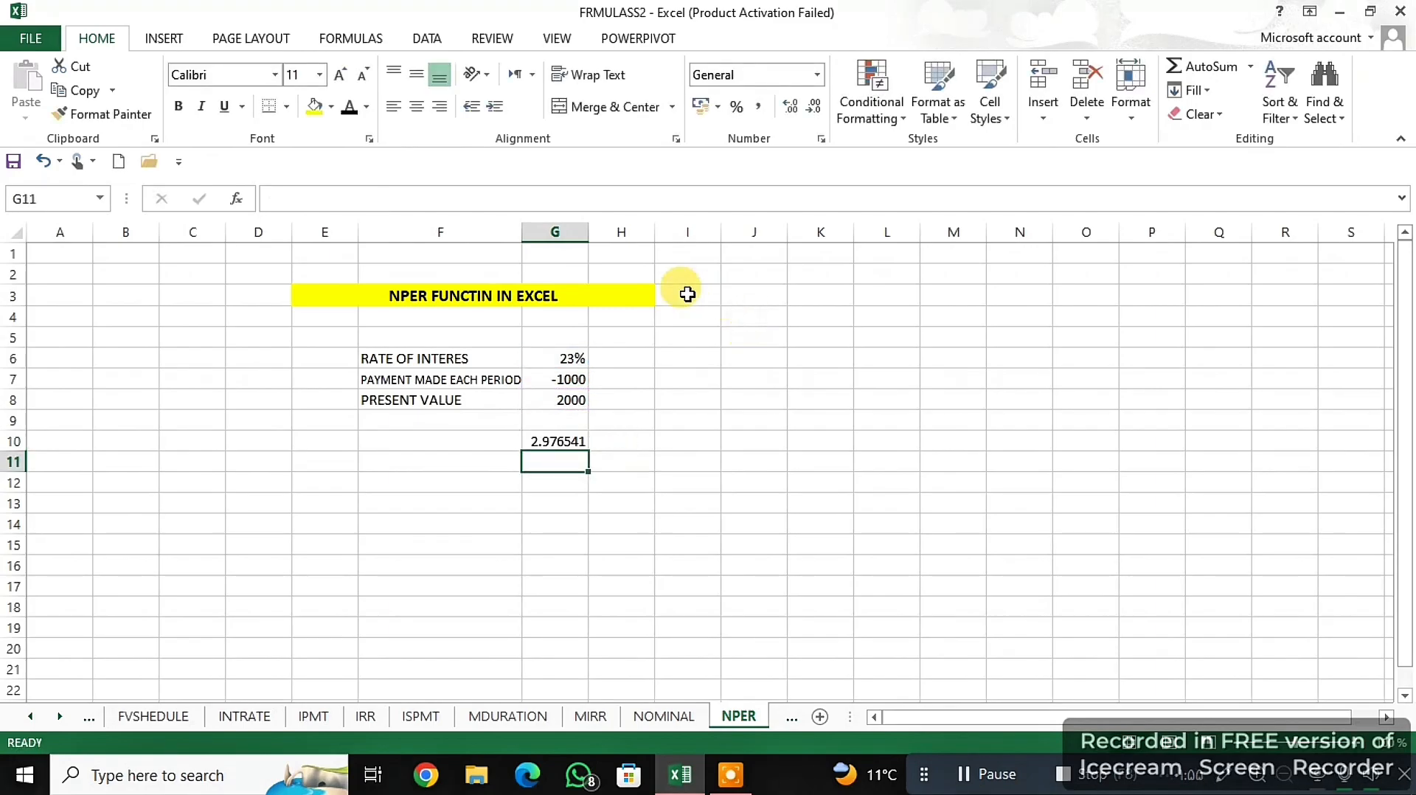
- Reduce the number of decimal places displayed for the NPER result in G10
left_click(560, 440)
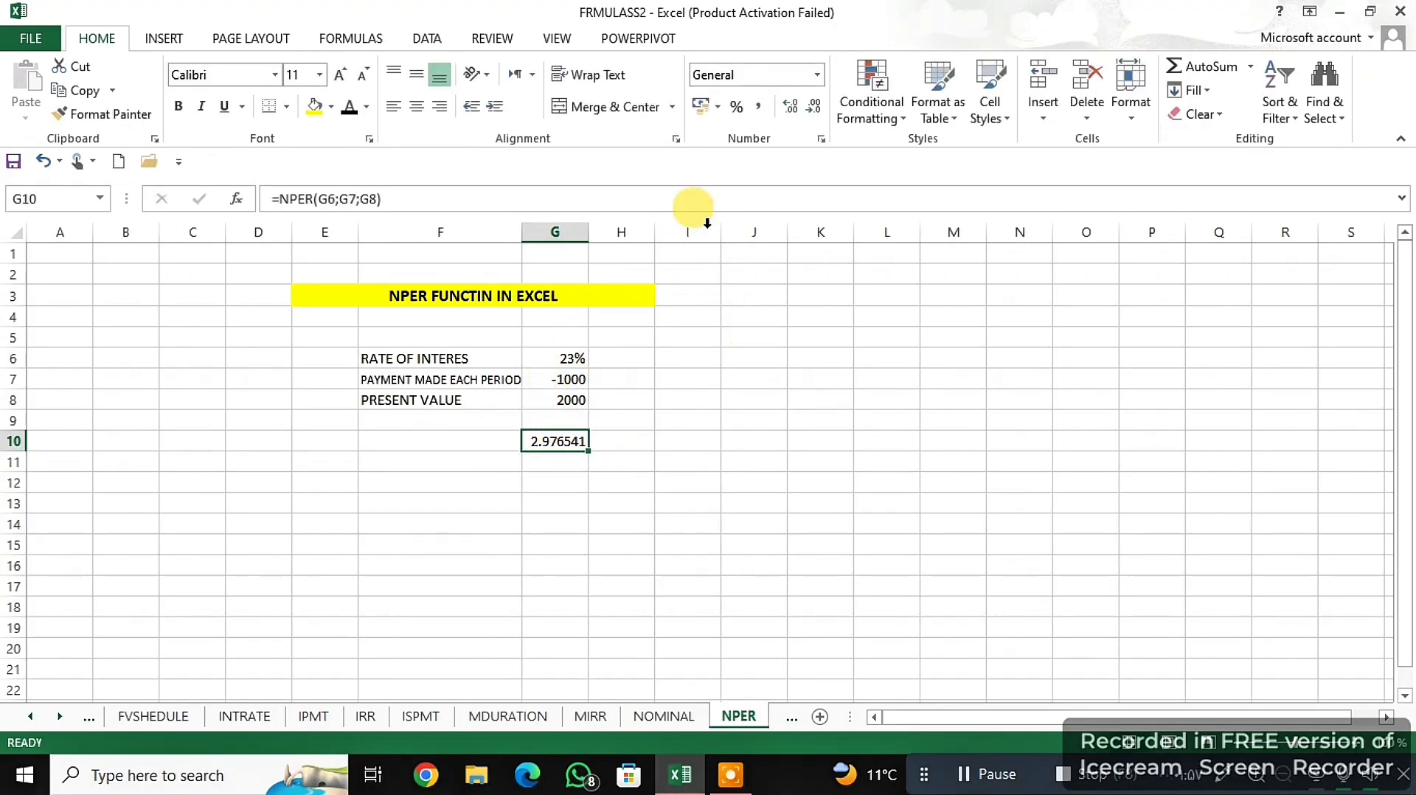
left_click(985, 774)
left_click(546, 441)
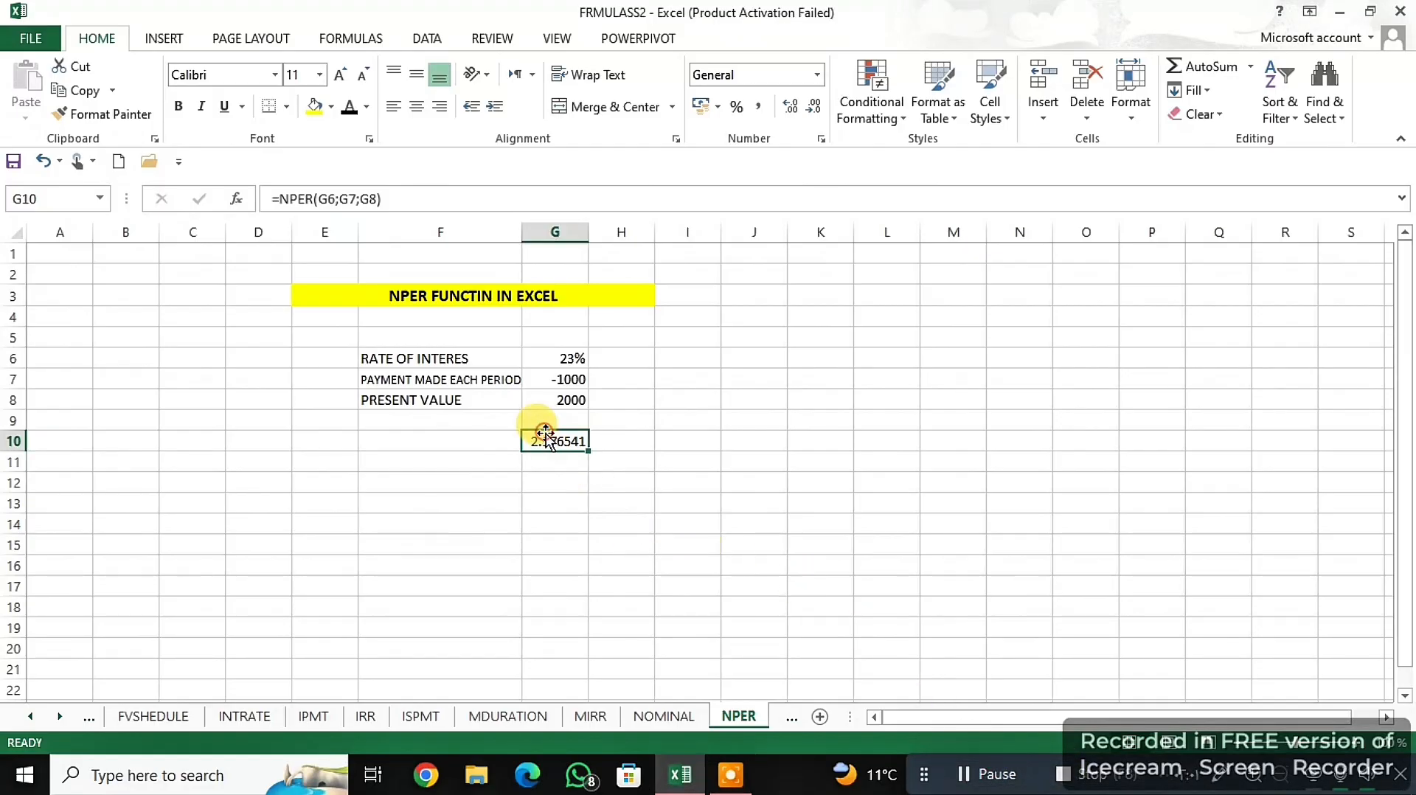
left_click(813, 105)
left_click(813, 105)
left_click(814, 105)
left_click(813, 105)
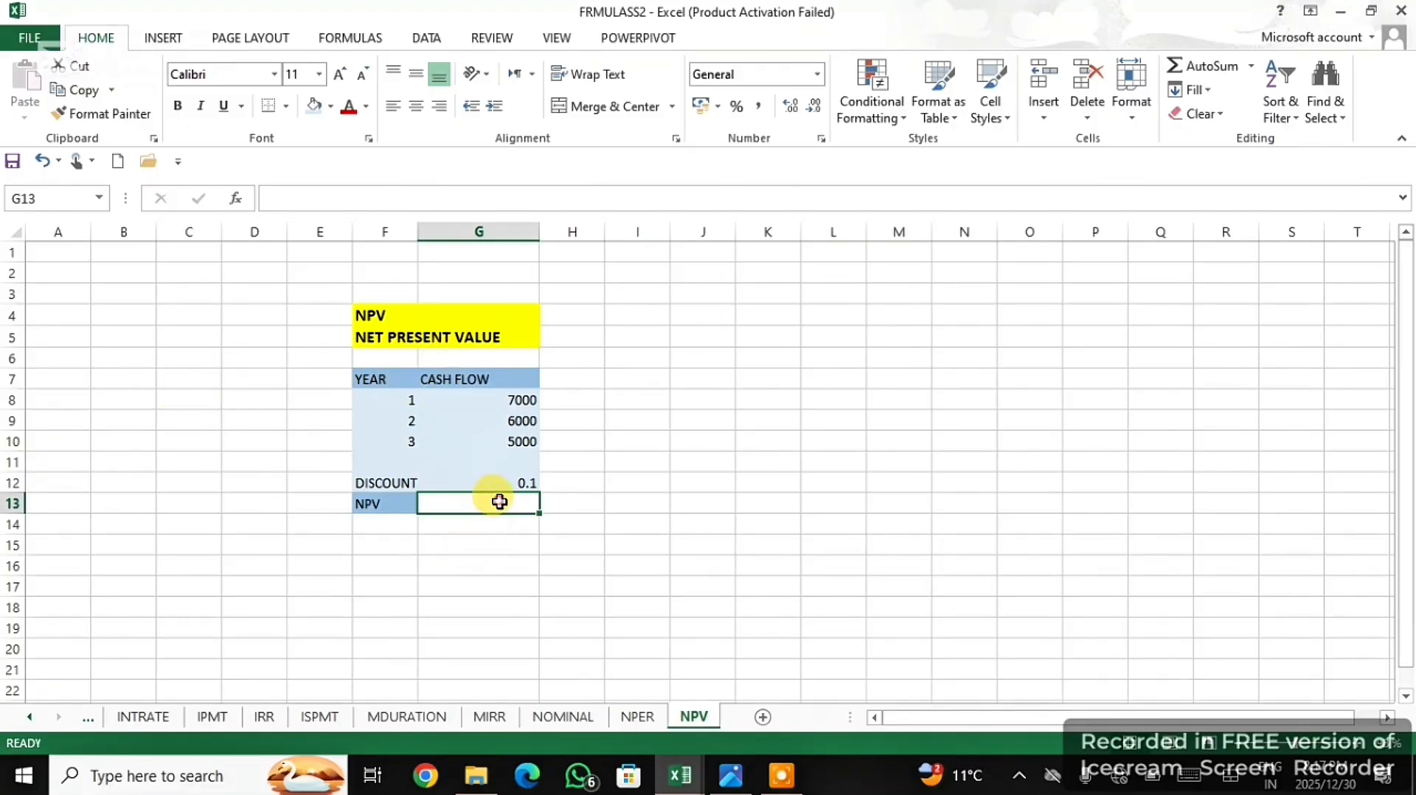
- Enter =NPV(G12;G8:G10) in G13 of the NPV sheet, using the discount rate and the three yearly cash flows
type("=")
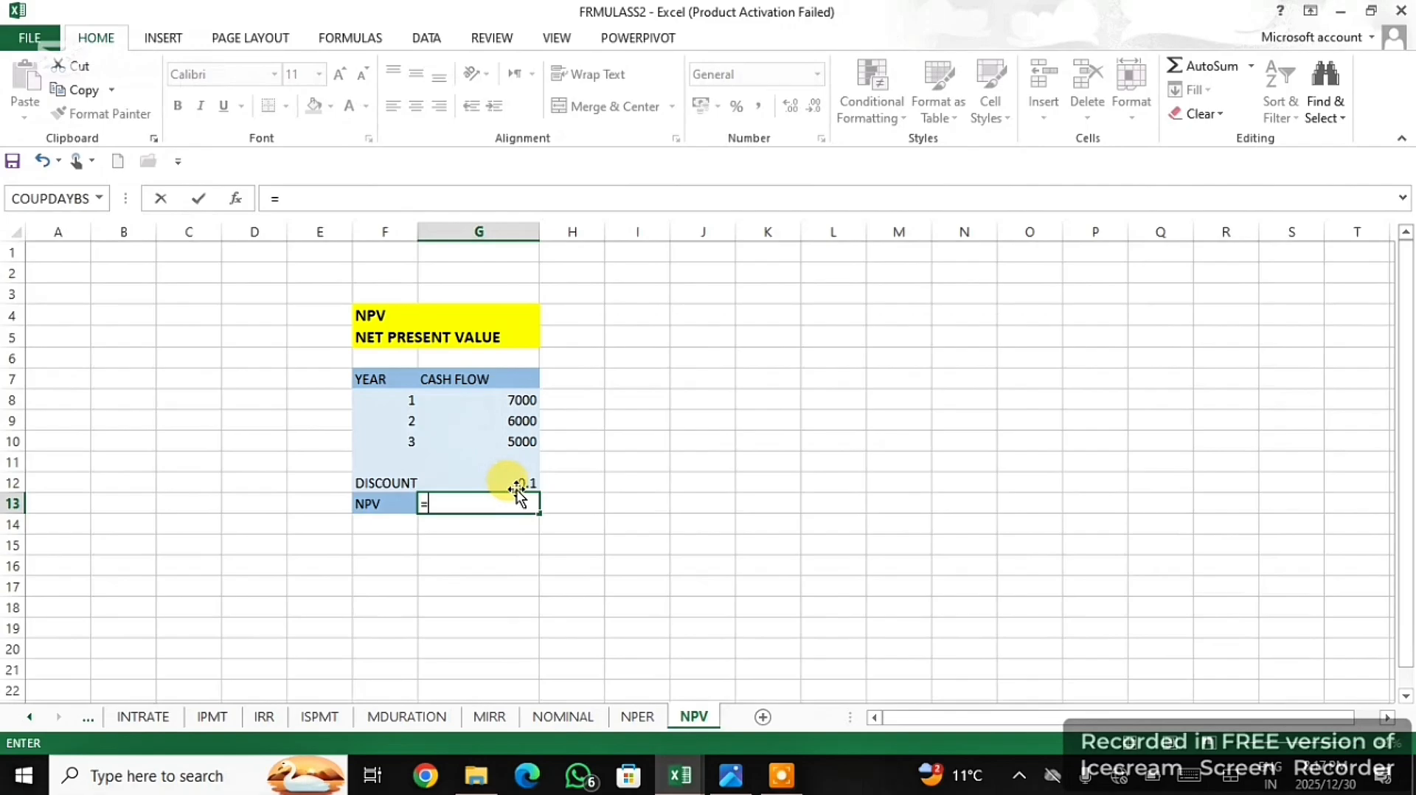
type("NP")
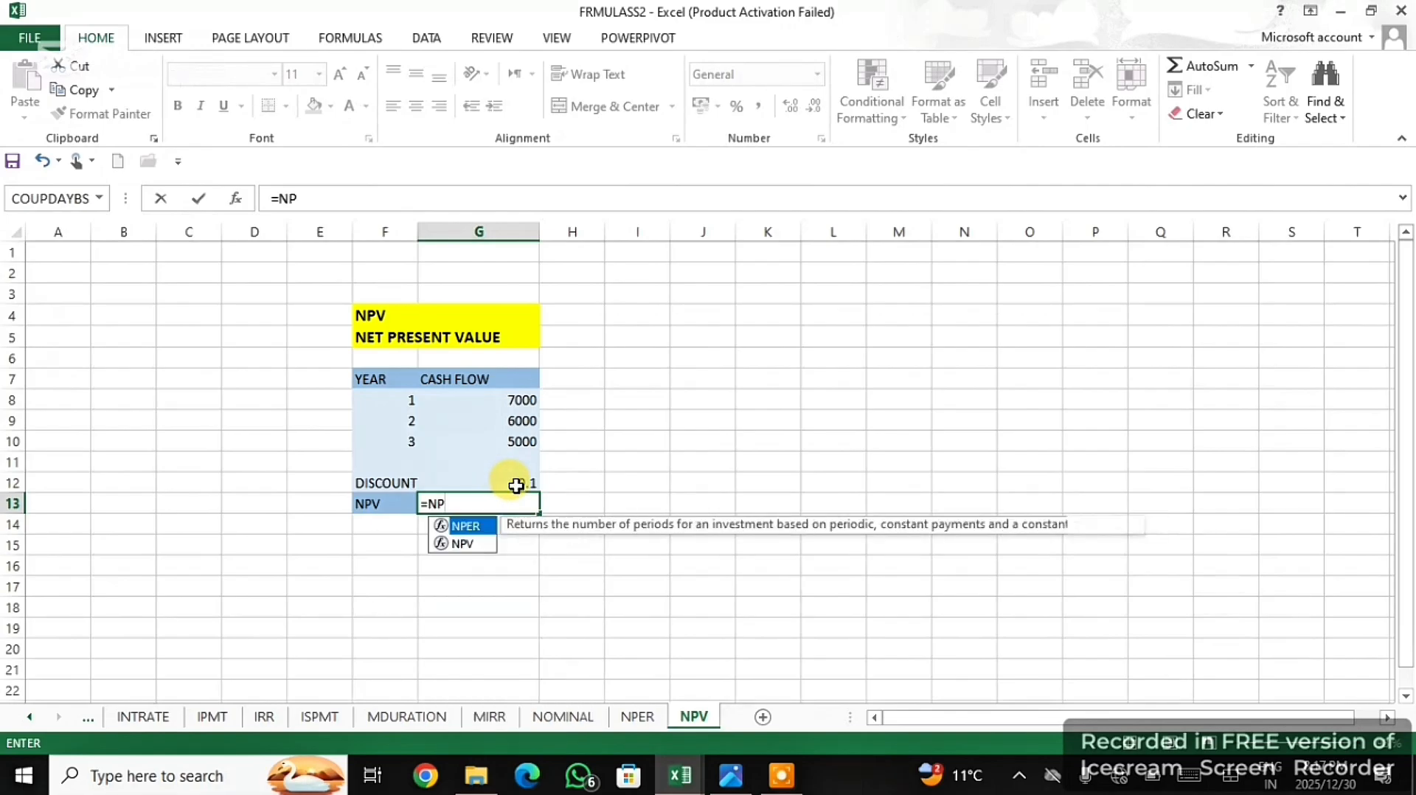
left_click(483, 545)
double_click(483, 546)
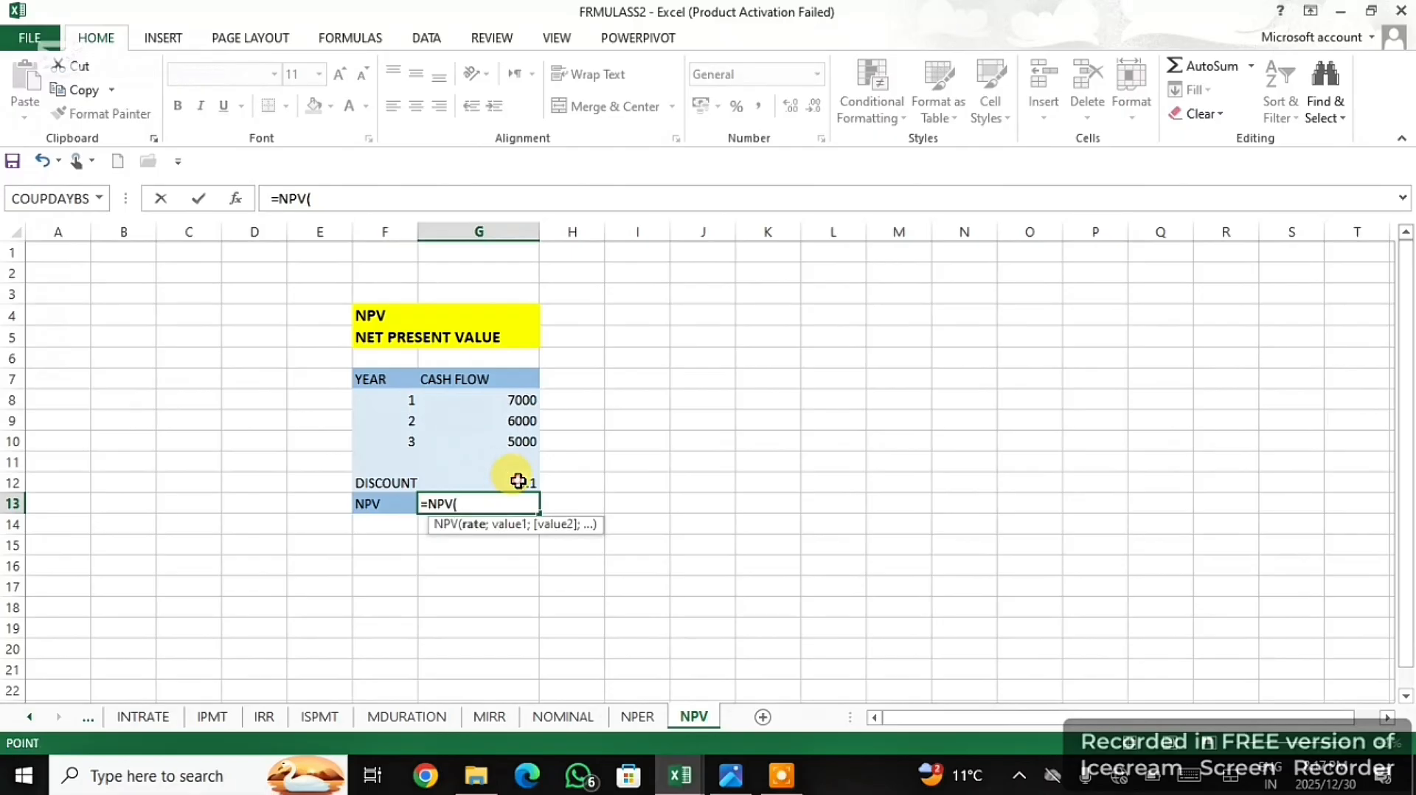
left_click(513, 480)
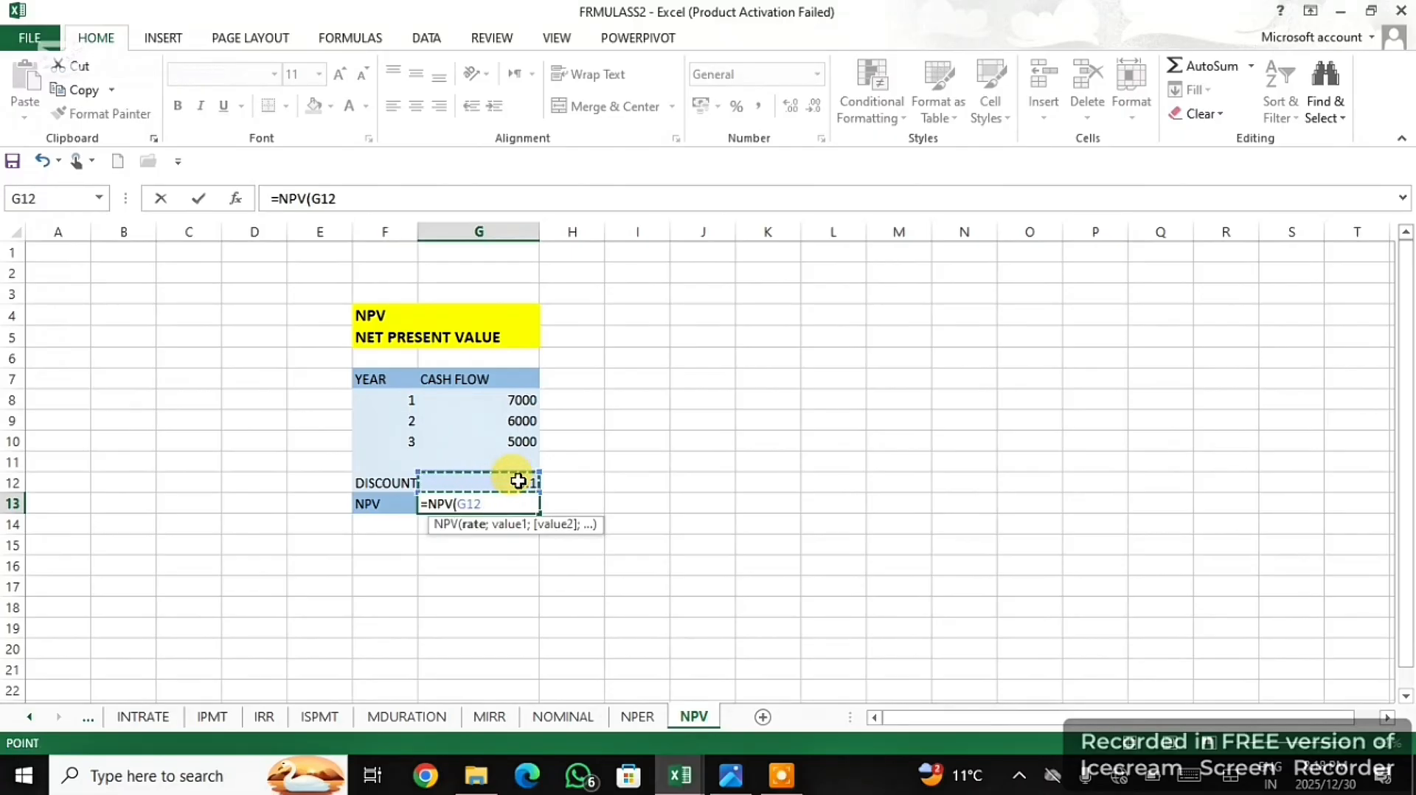
type(";")
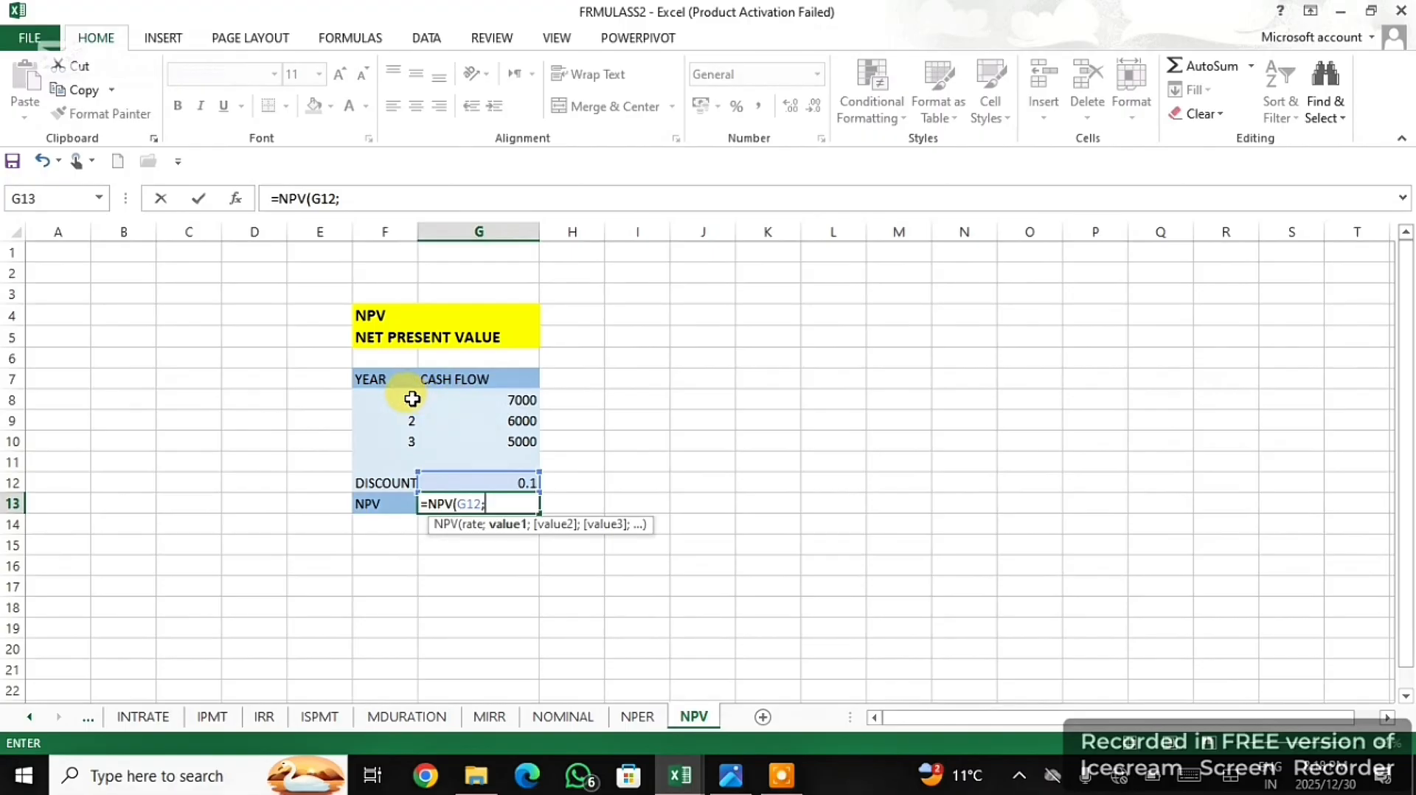
left_click_drag(502, 399, 504, 438)
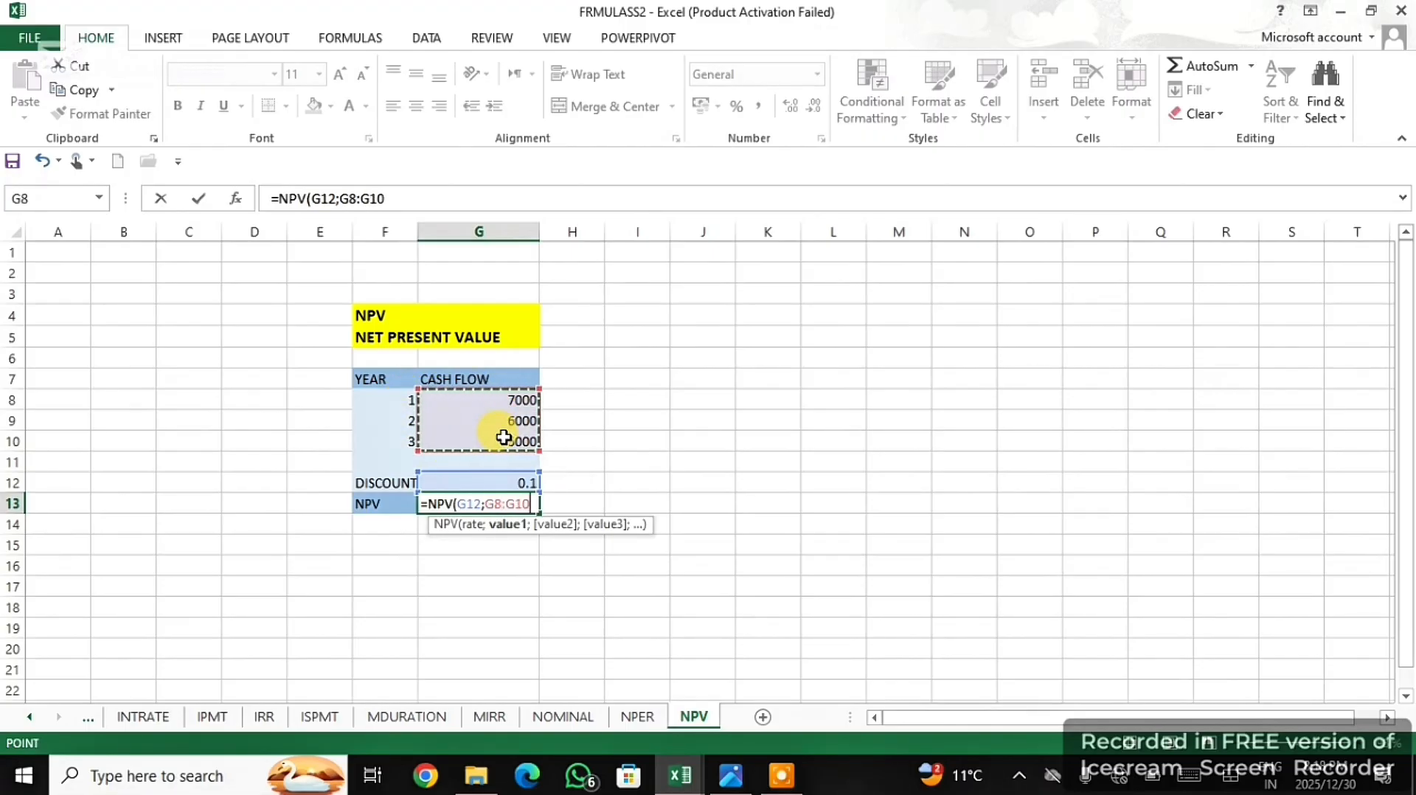
type(")")
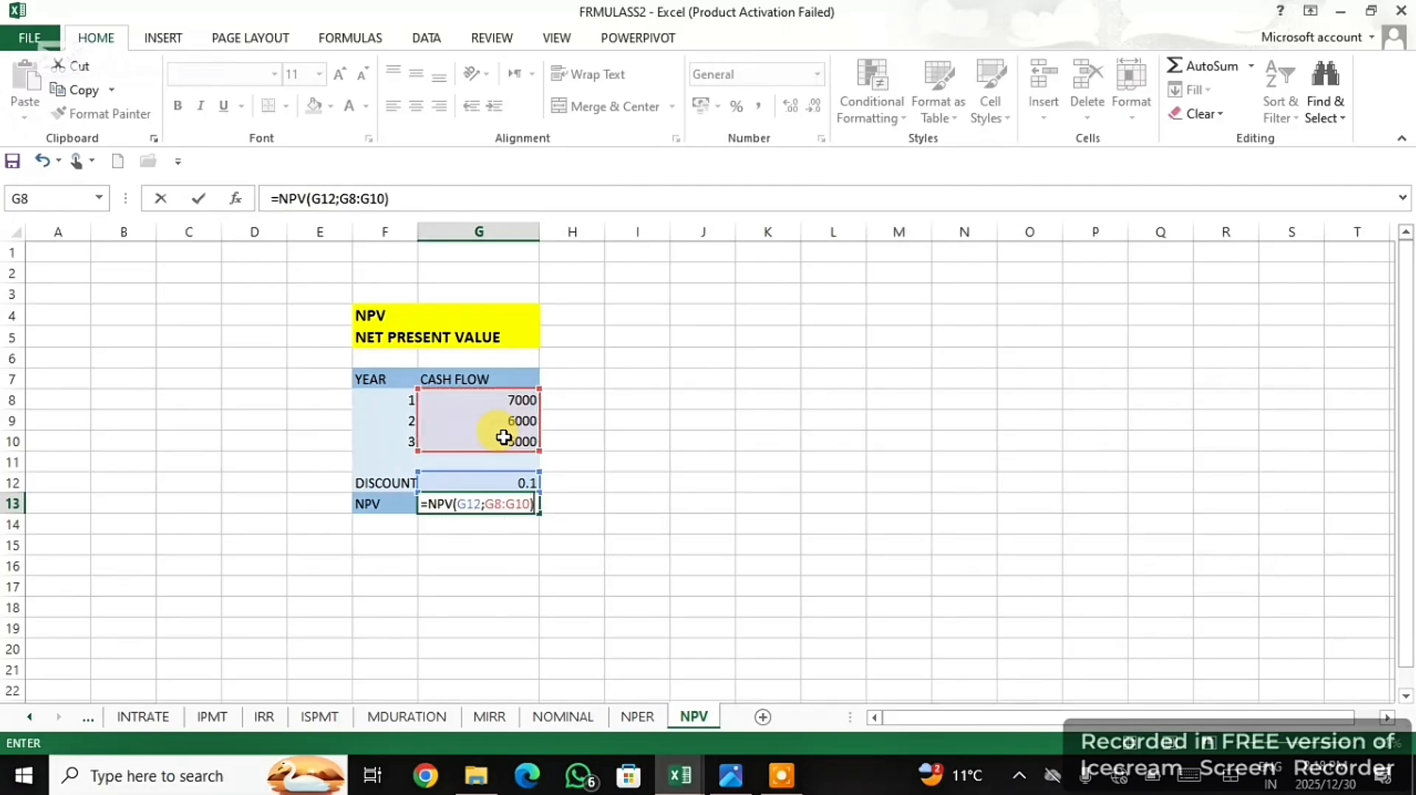
key("Return")
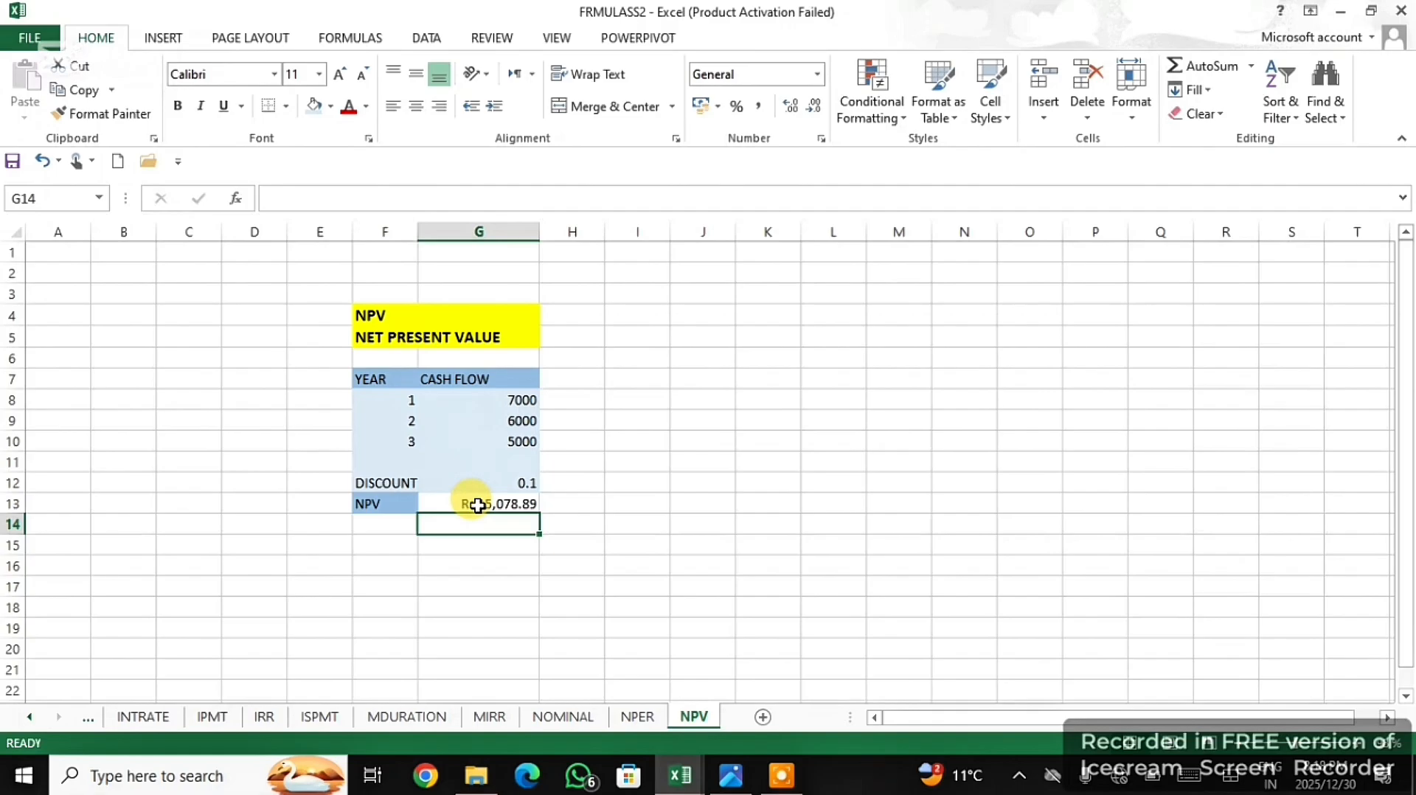
left_click(785, 775)
left_click(926, 773)
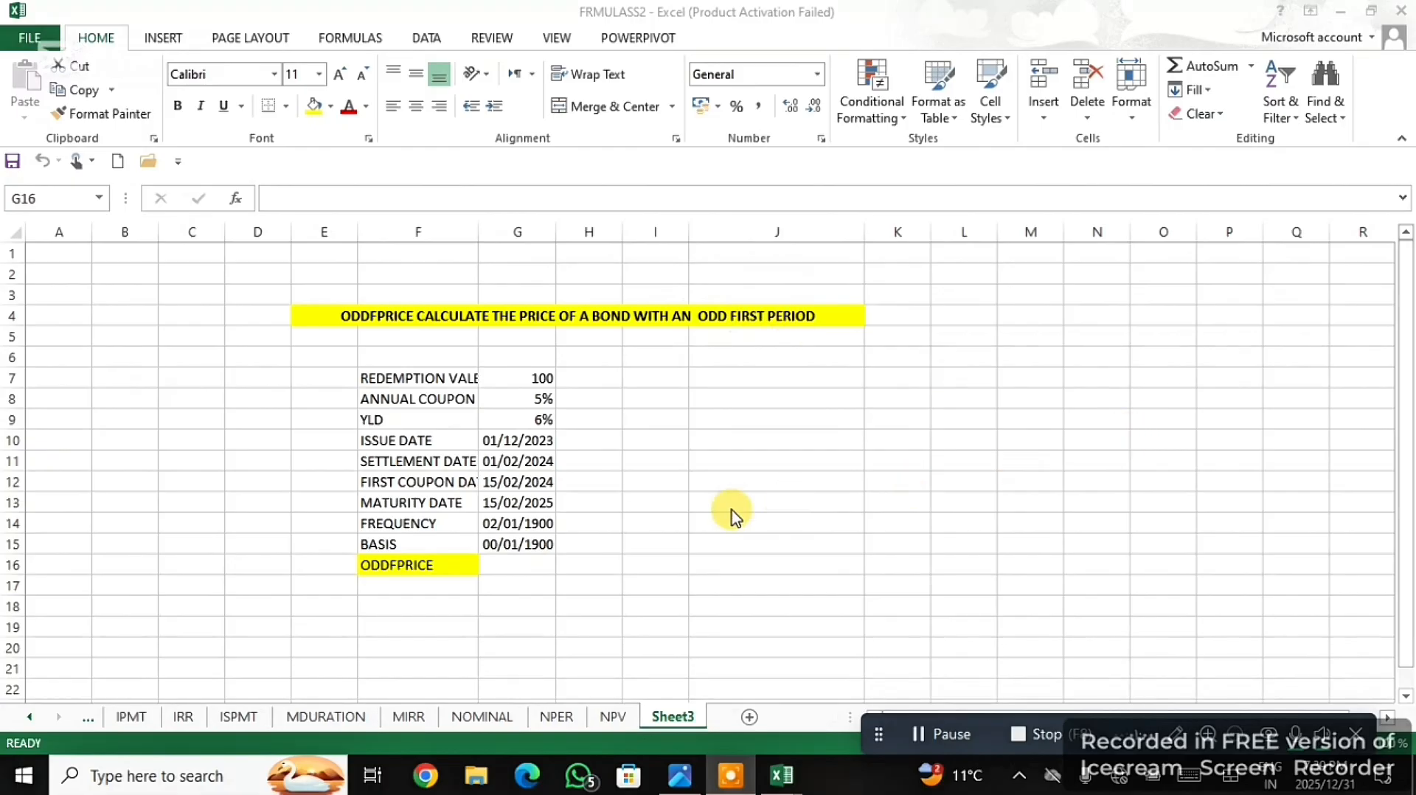
- Start an ODDFPRICE formula in G16 with settlement date G11, maturity date G13, issue date G10 and first coupon date G12
left_click(542, 571)
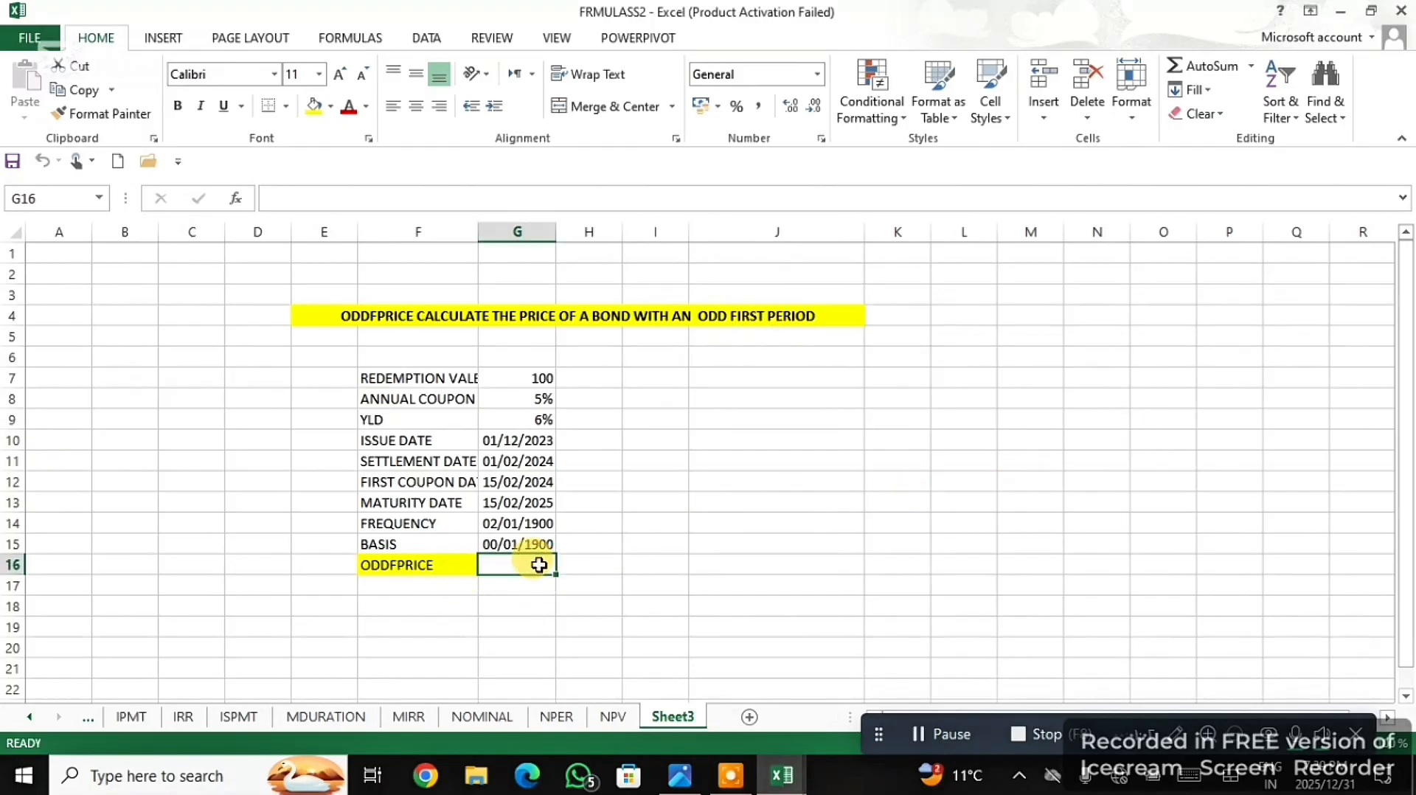
type("=")
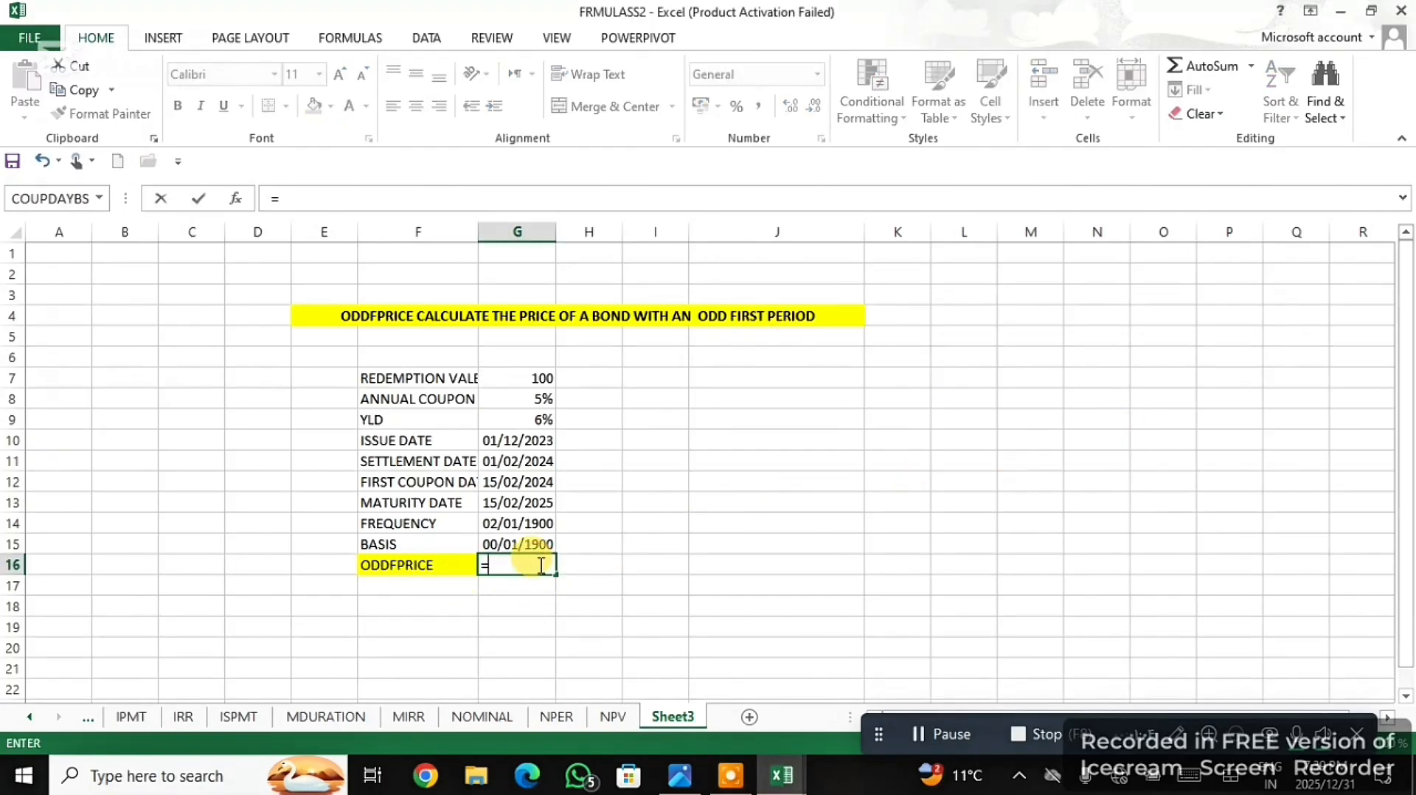
type("ODD")
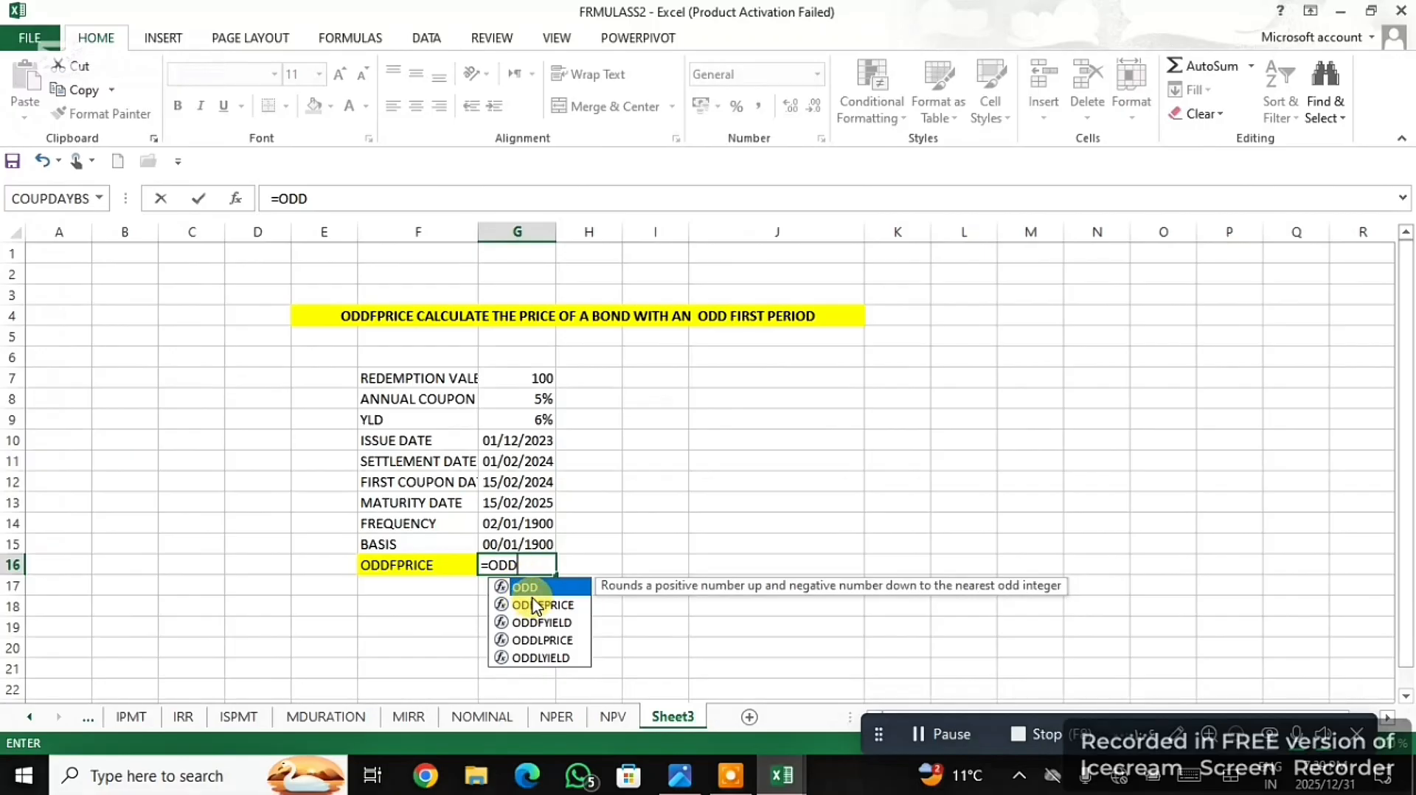
double_click(536, 604)
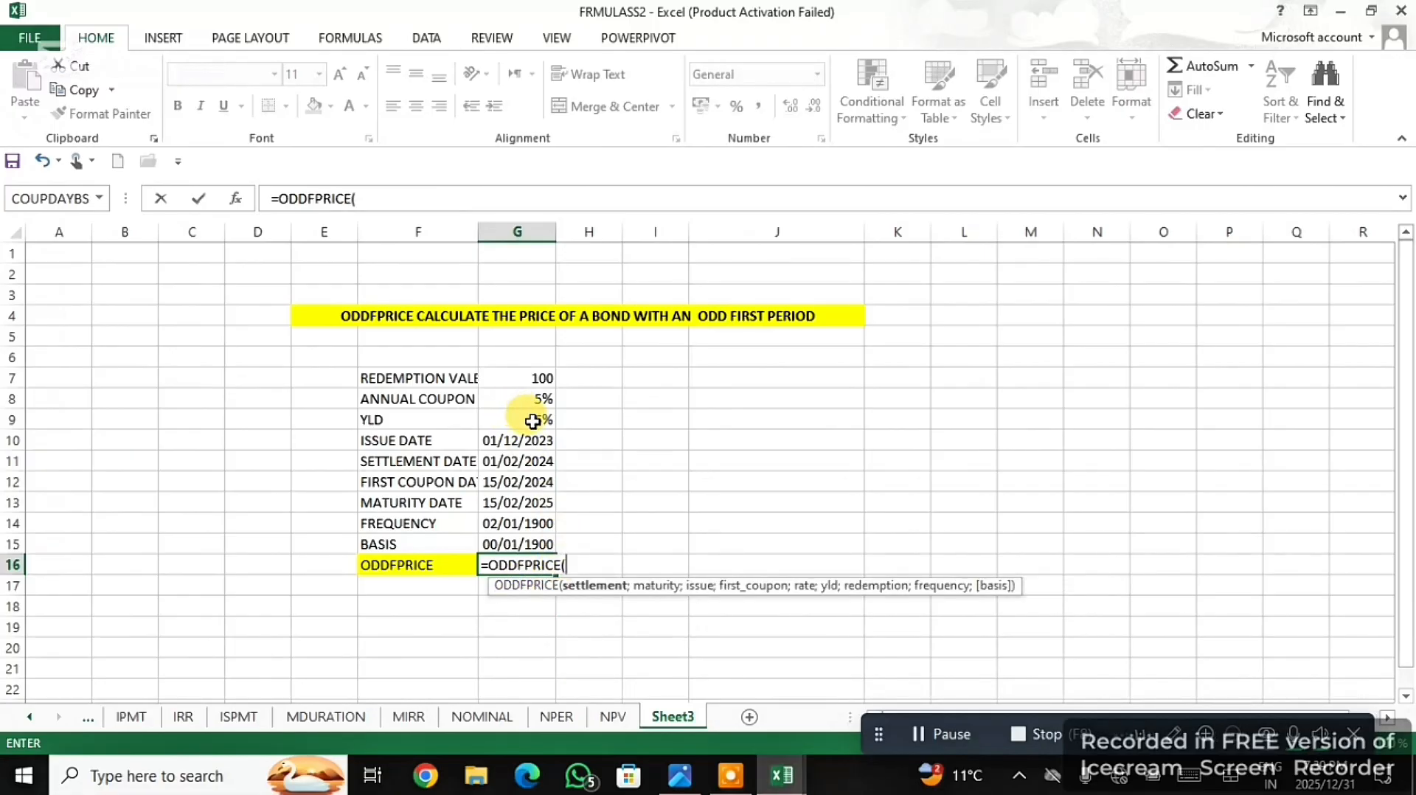
left_click(528, 462)
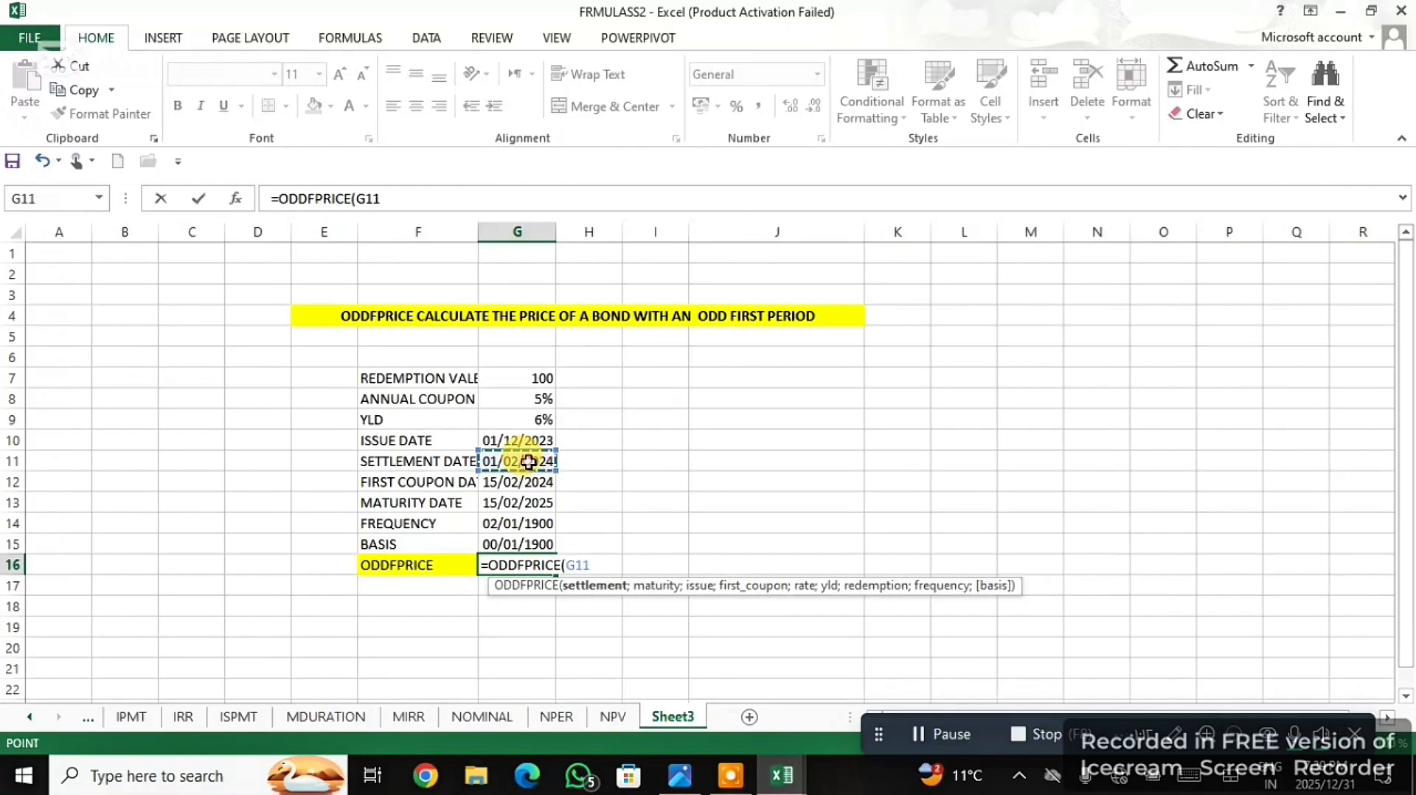
type(";")
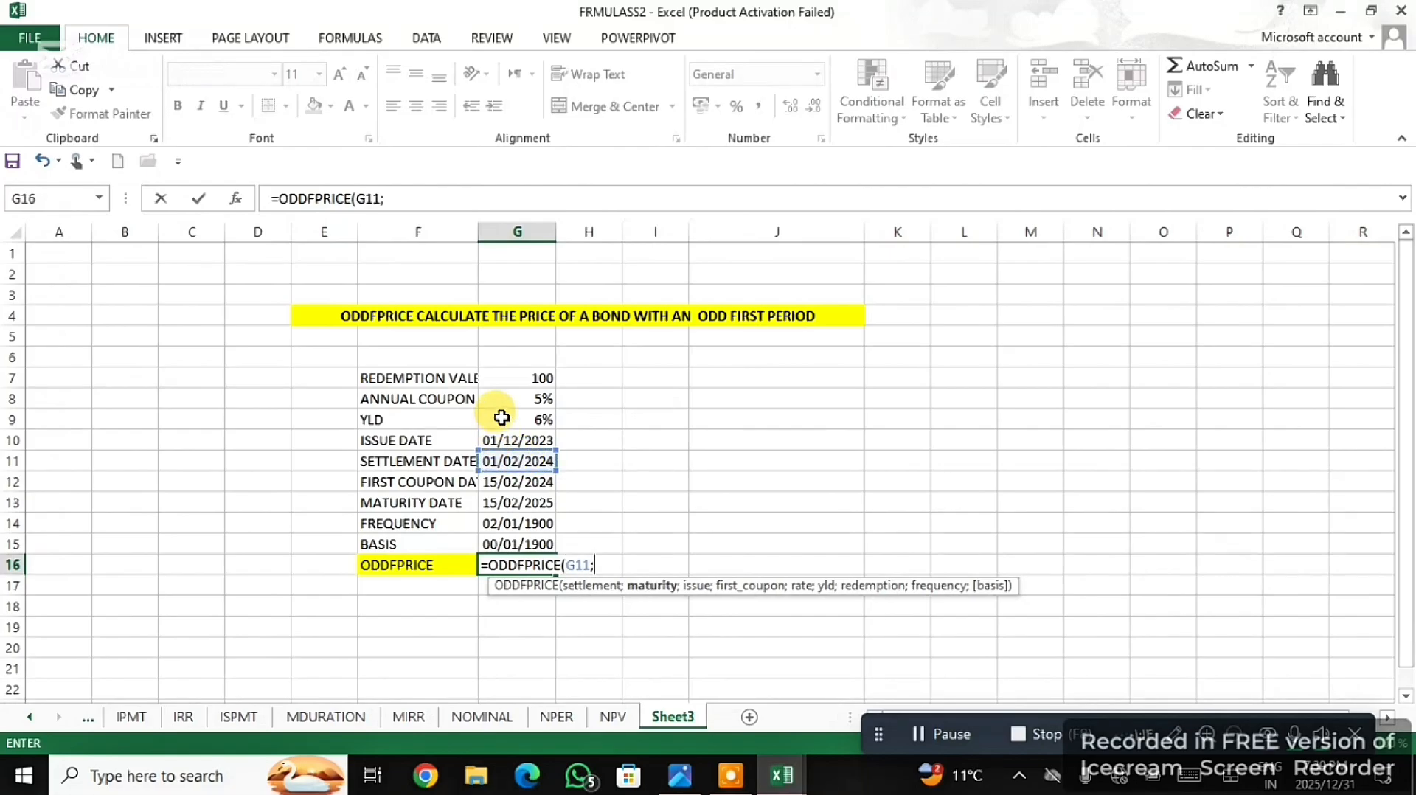
left_click(504, 501)
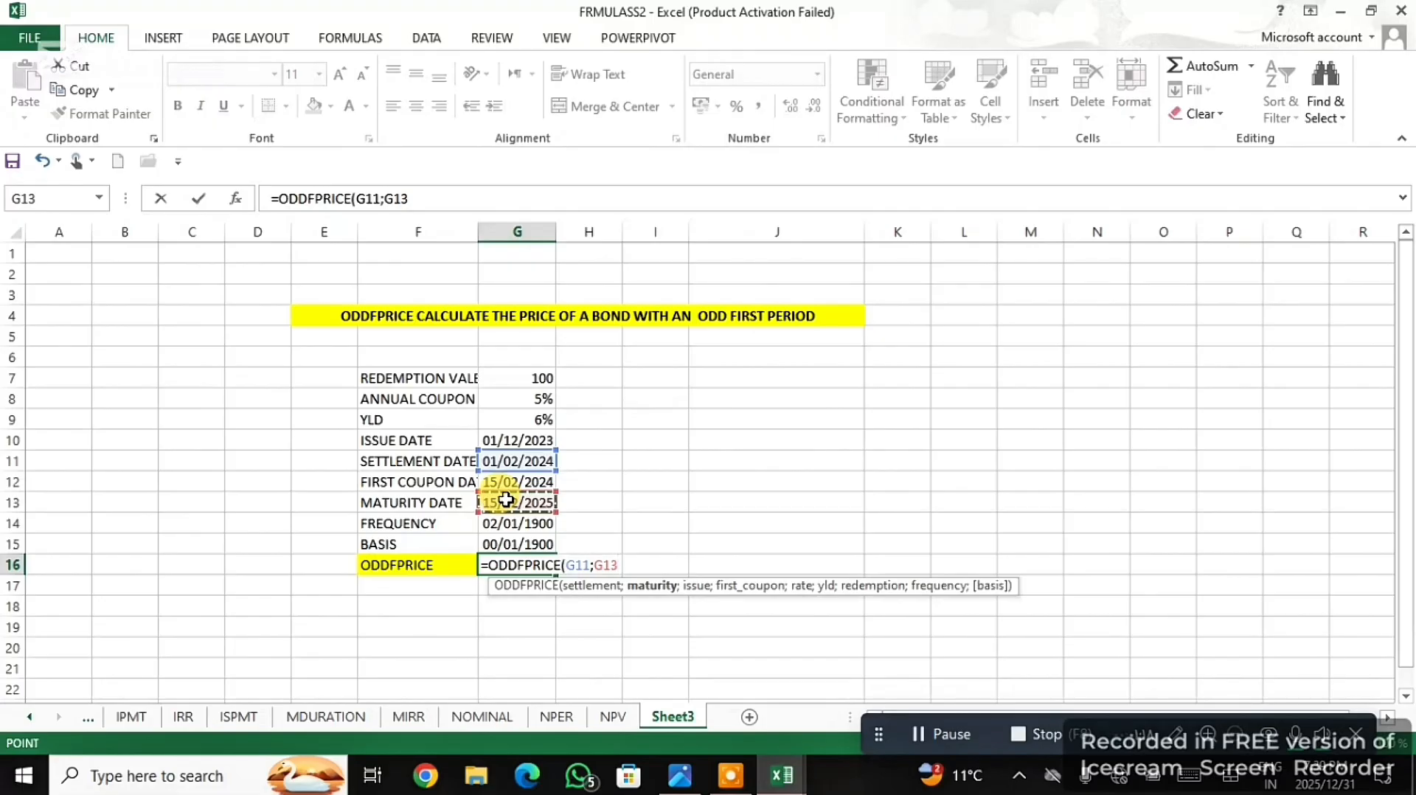
type(";")
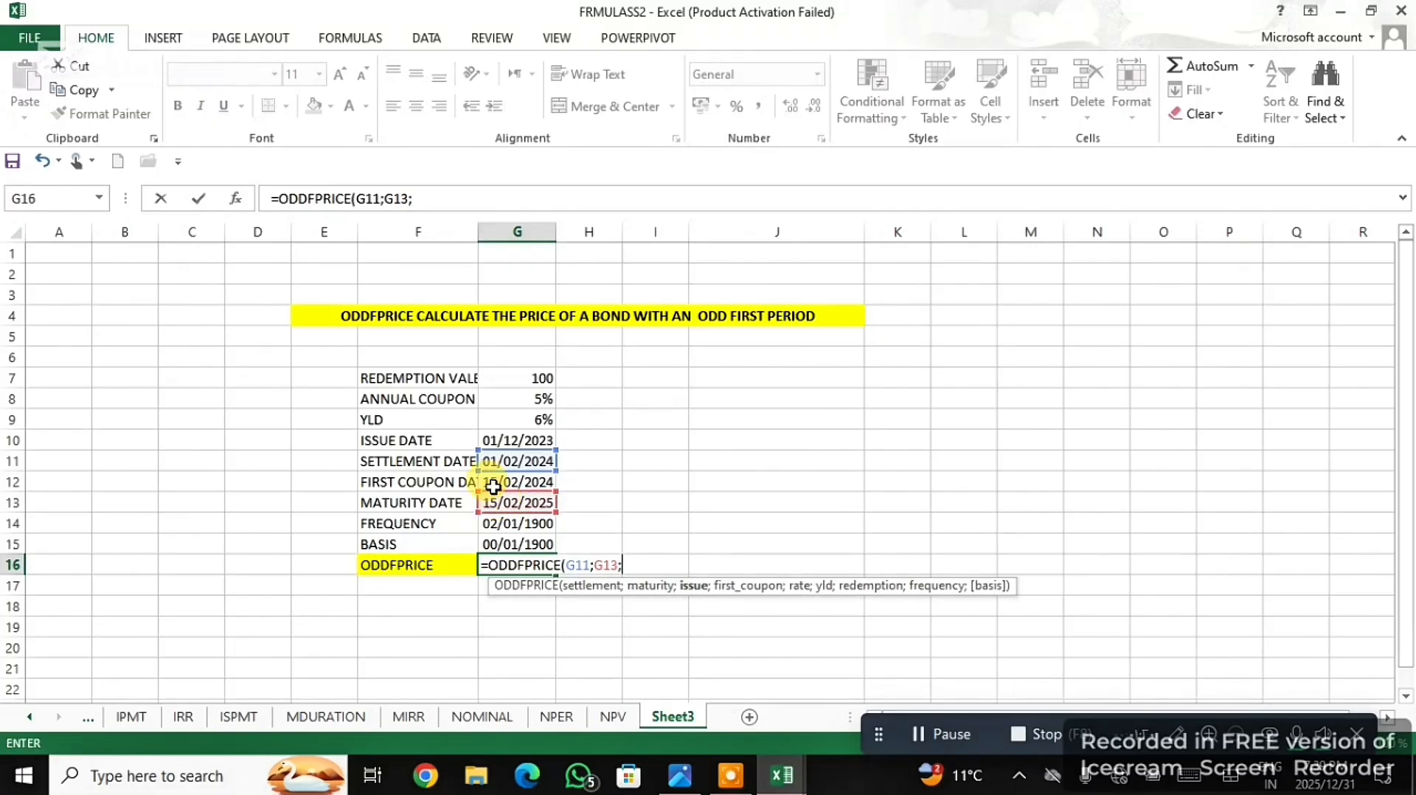
left_click(519, 439)
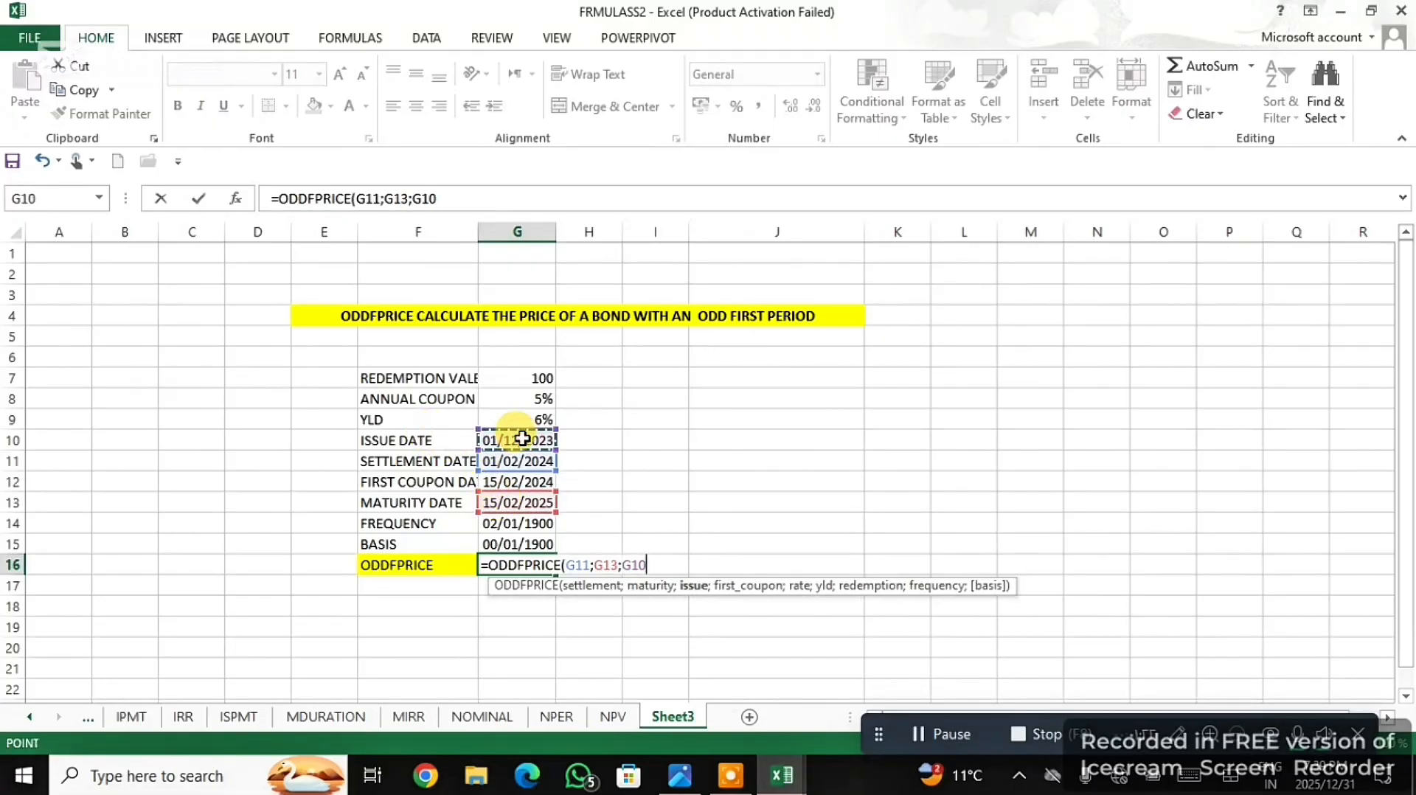
type(";")
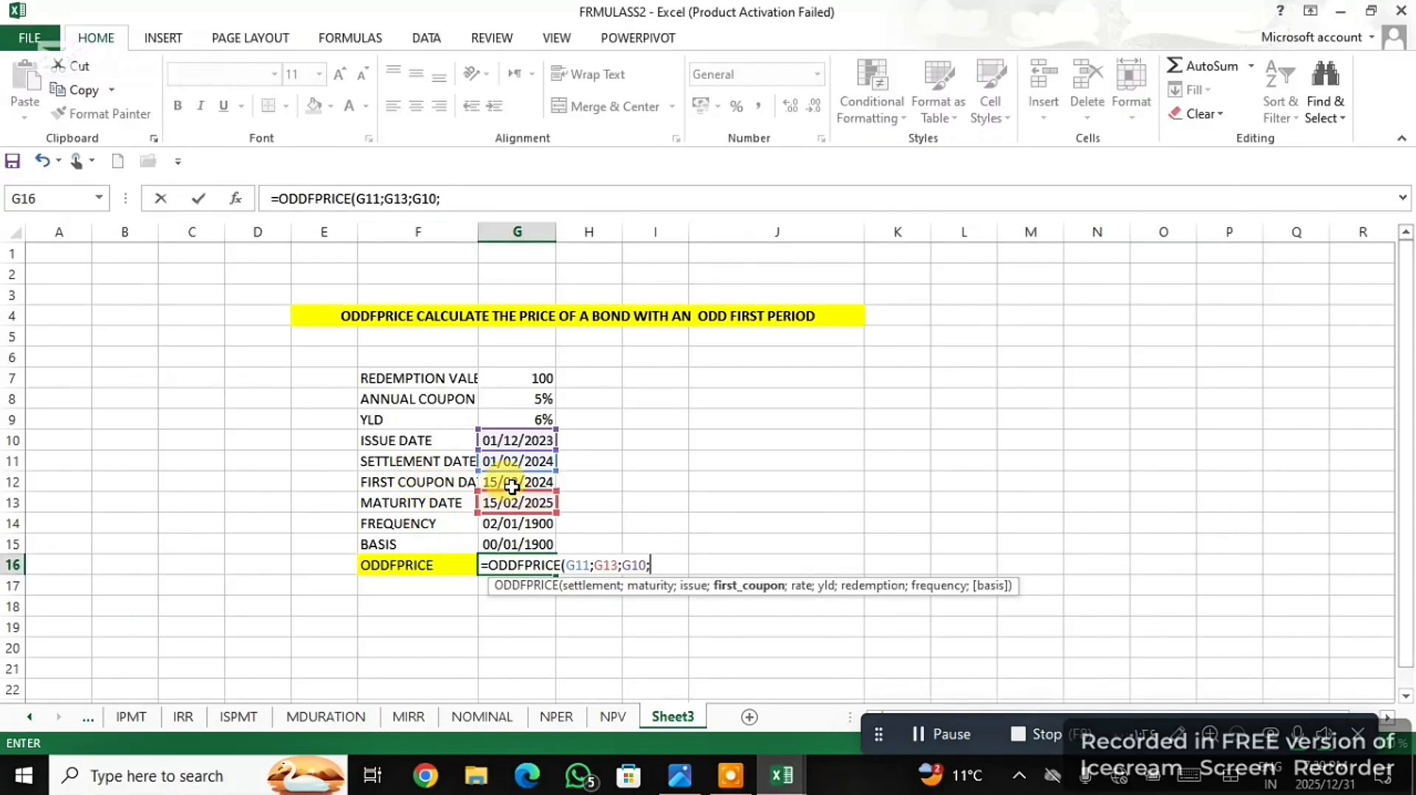
left_click(512, 486)
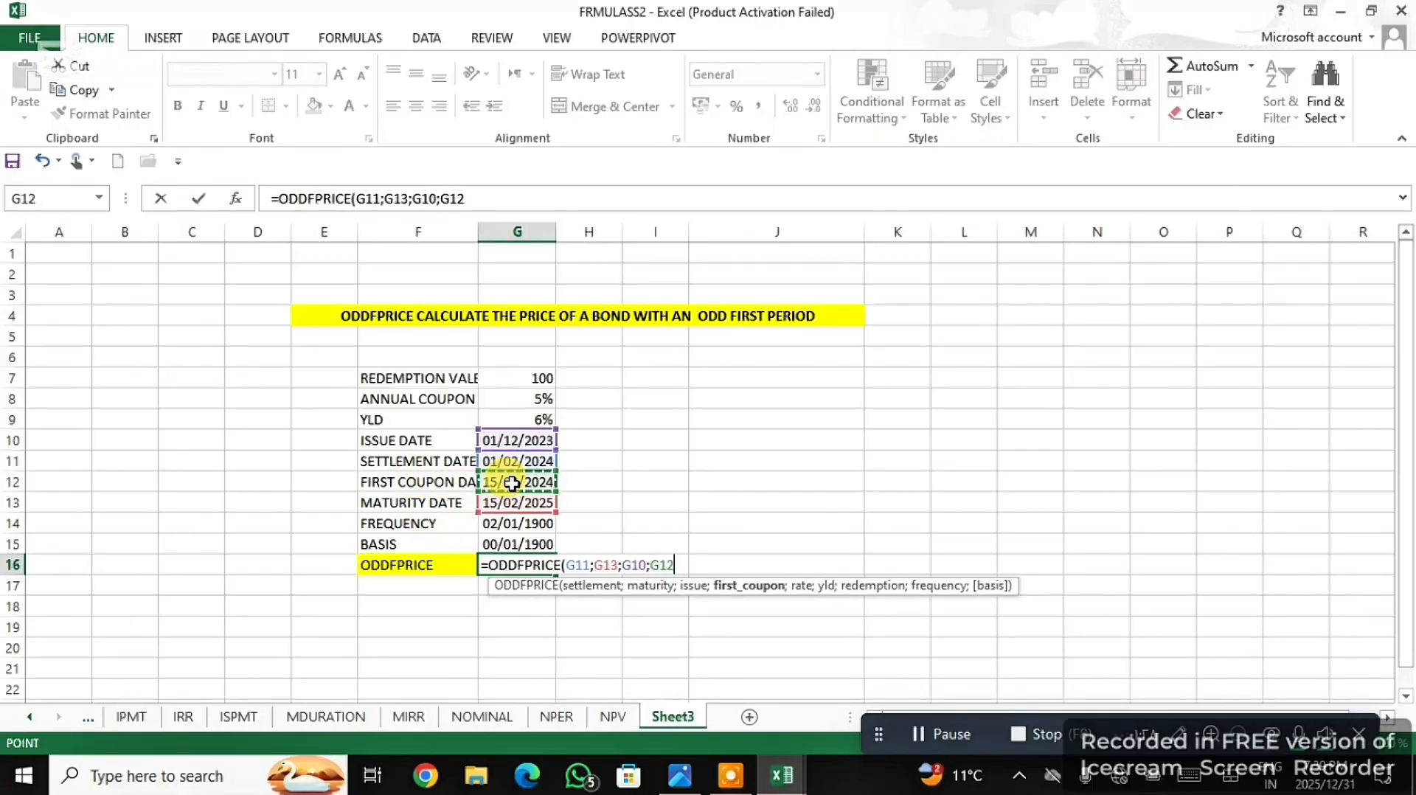
type(";")
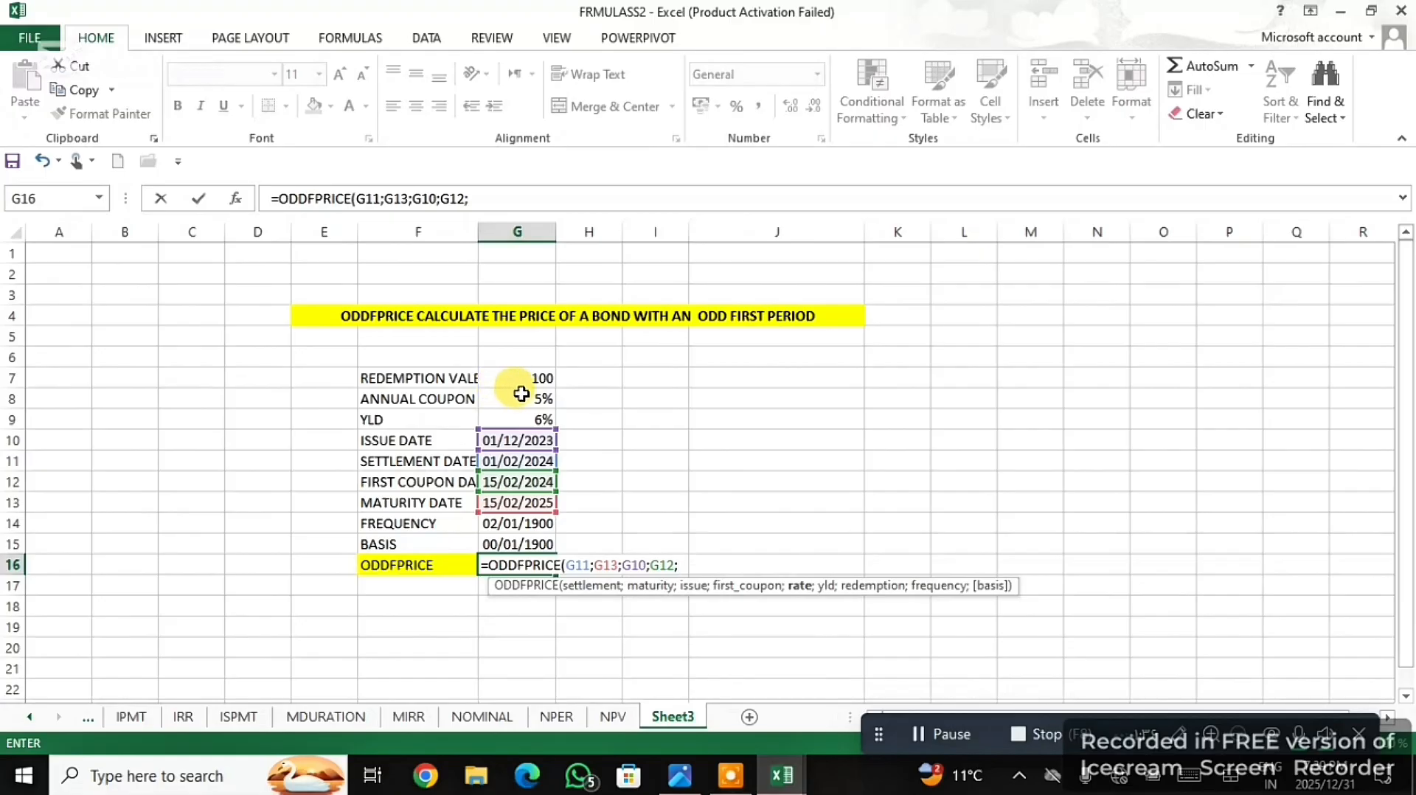
- Complete the ODDFPRICE formula in G16 with rate G8, yield G9, redemption G7, frequency G14 and basis G15
left_click(521, 394)
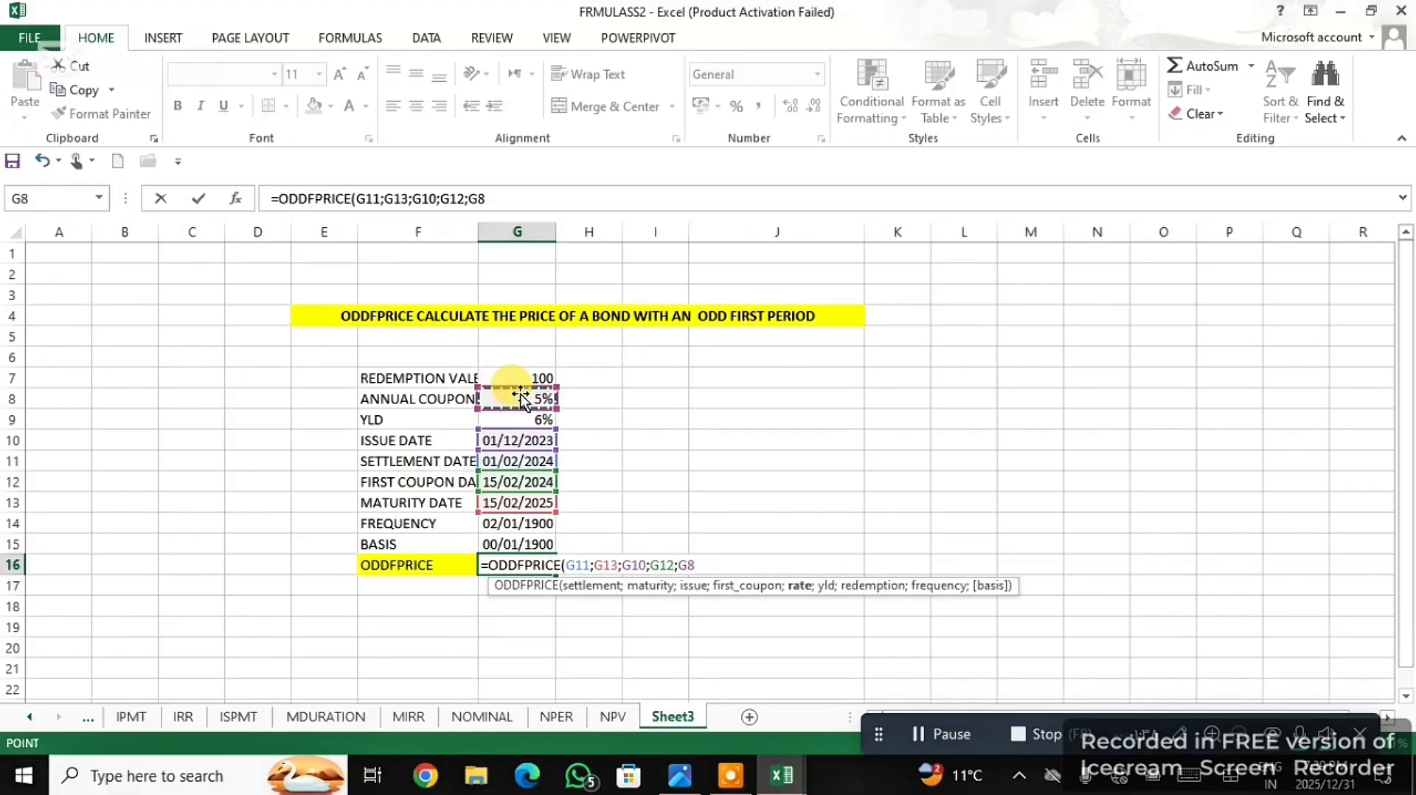
type(";")
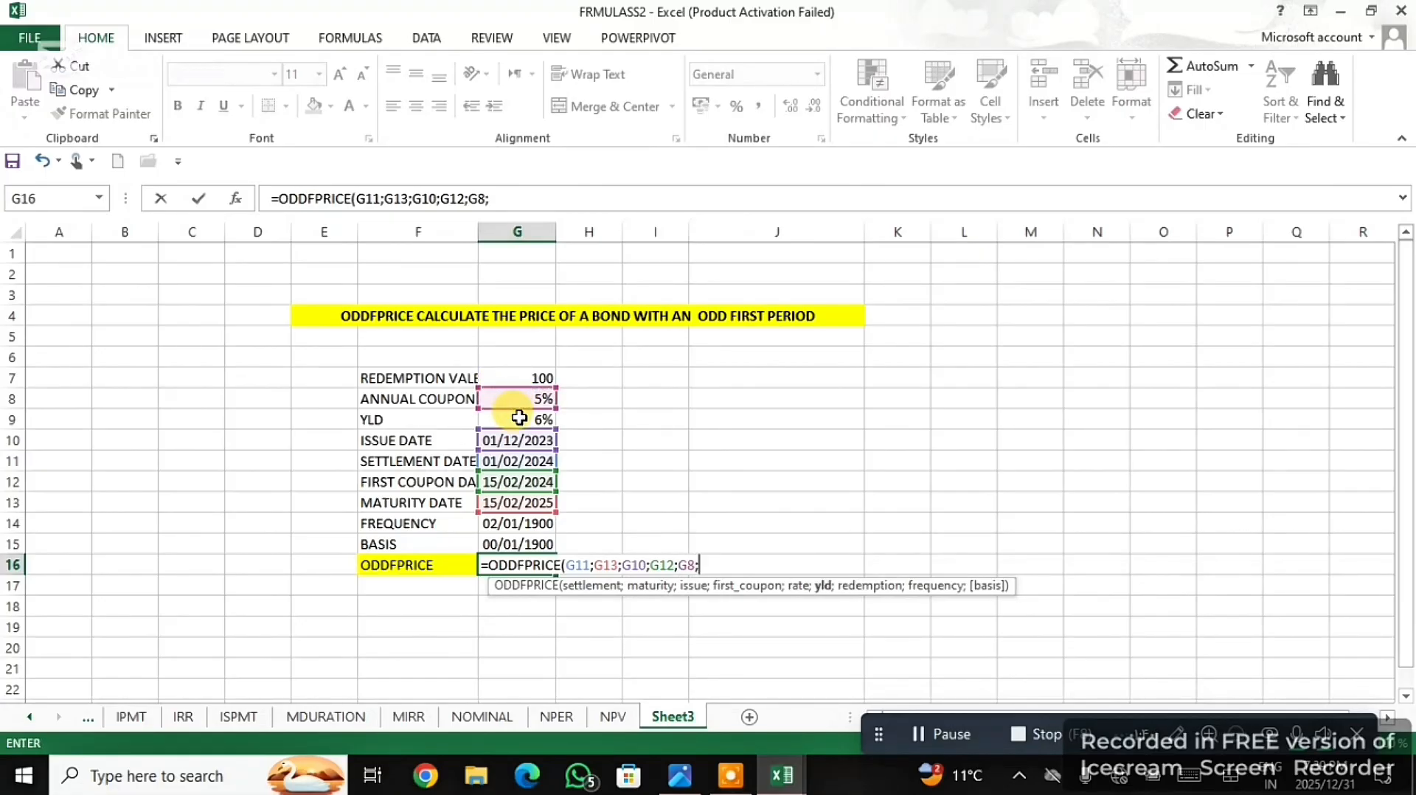
left_click(520, 417)
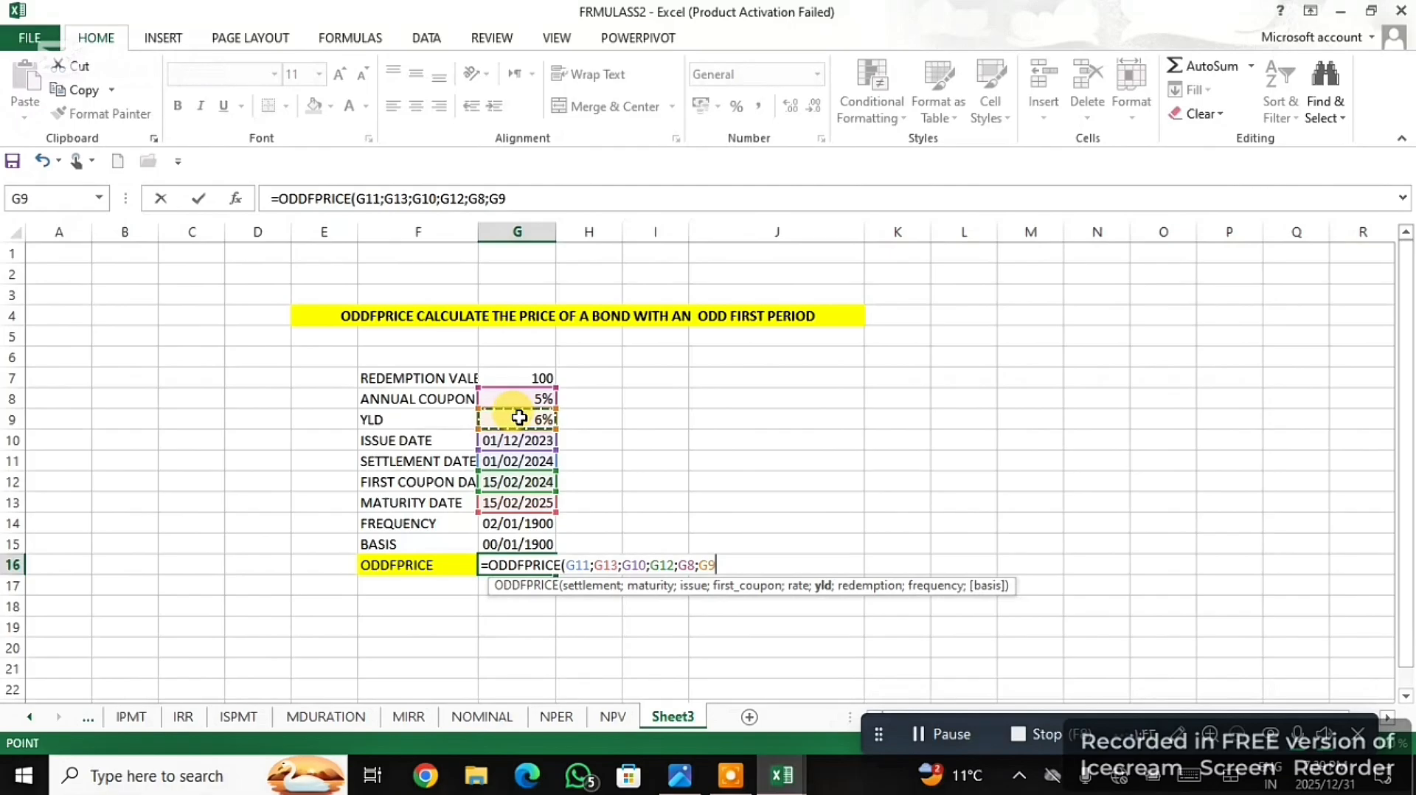
type(";")
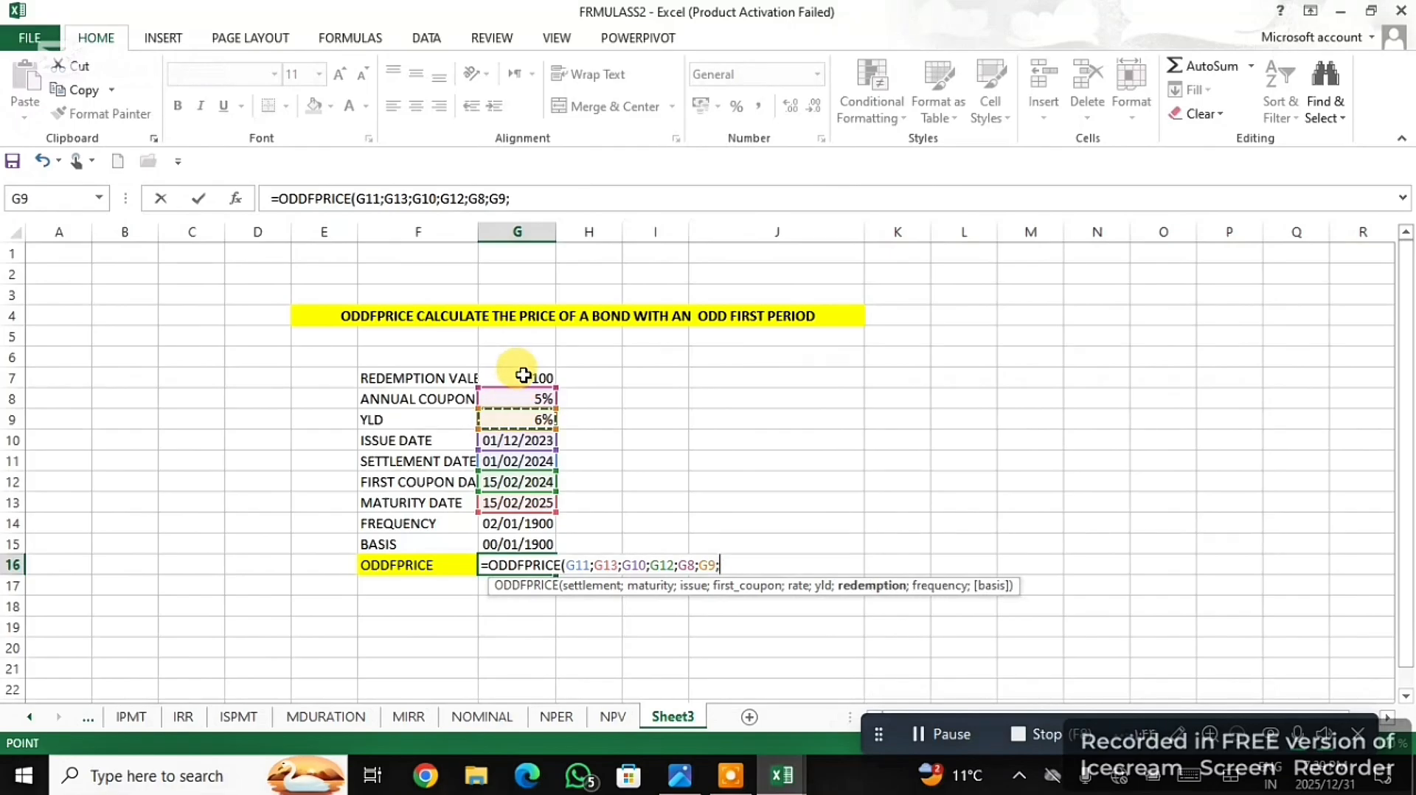
left_click(523, 376)
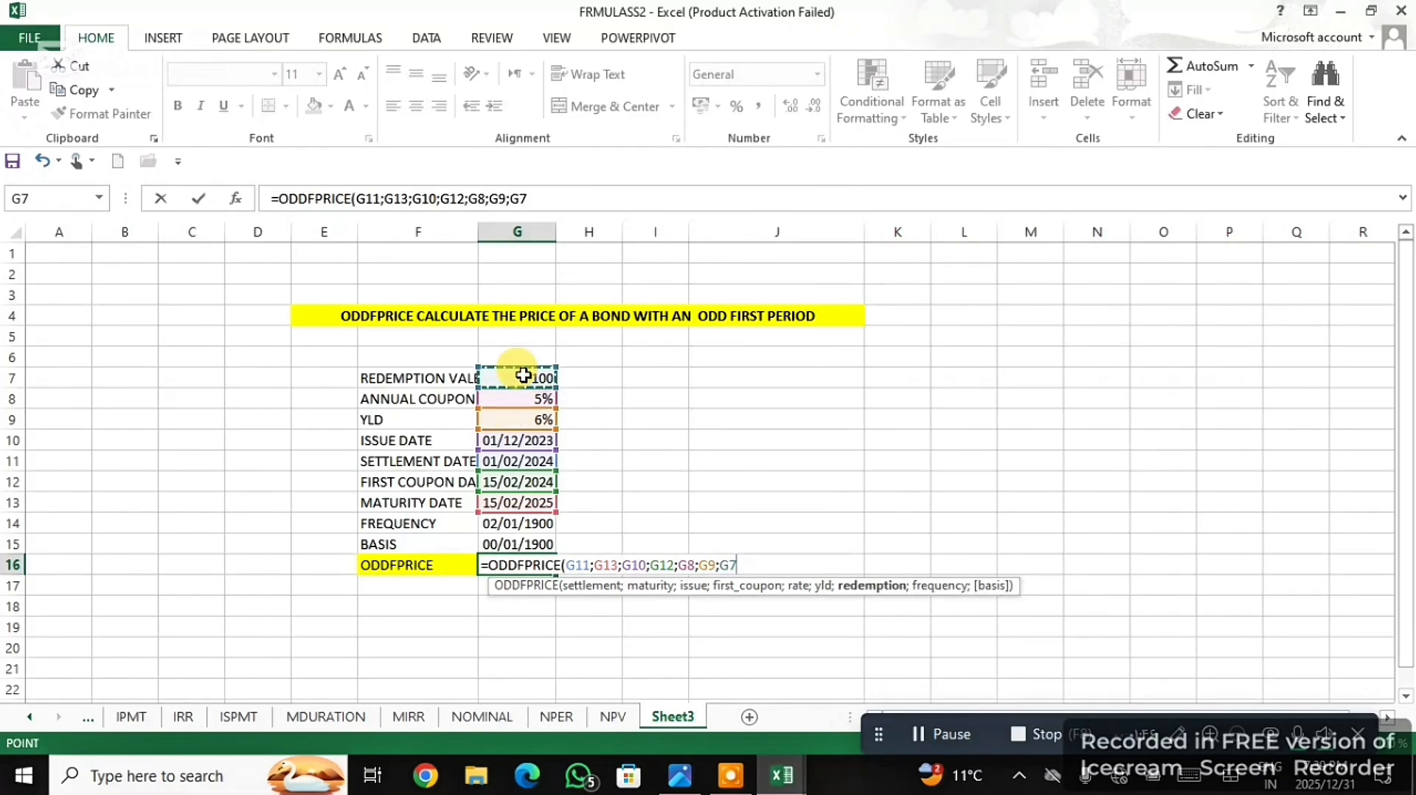
type(";")
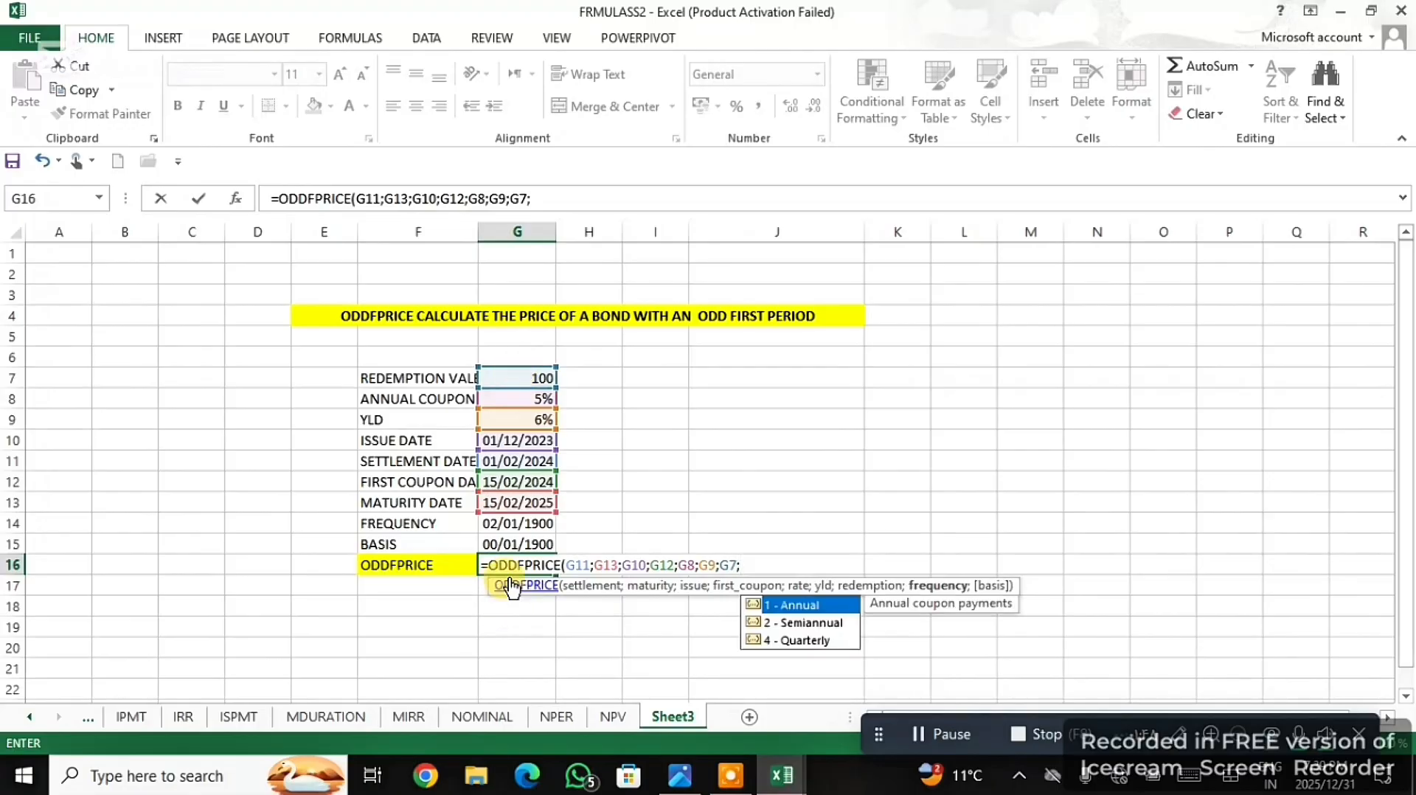
left_click(529, 522)
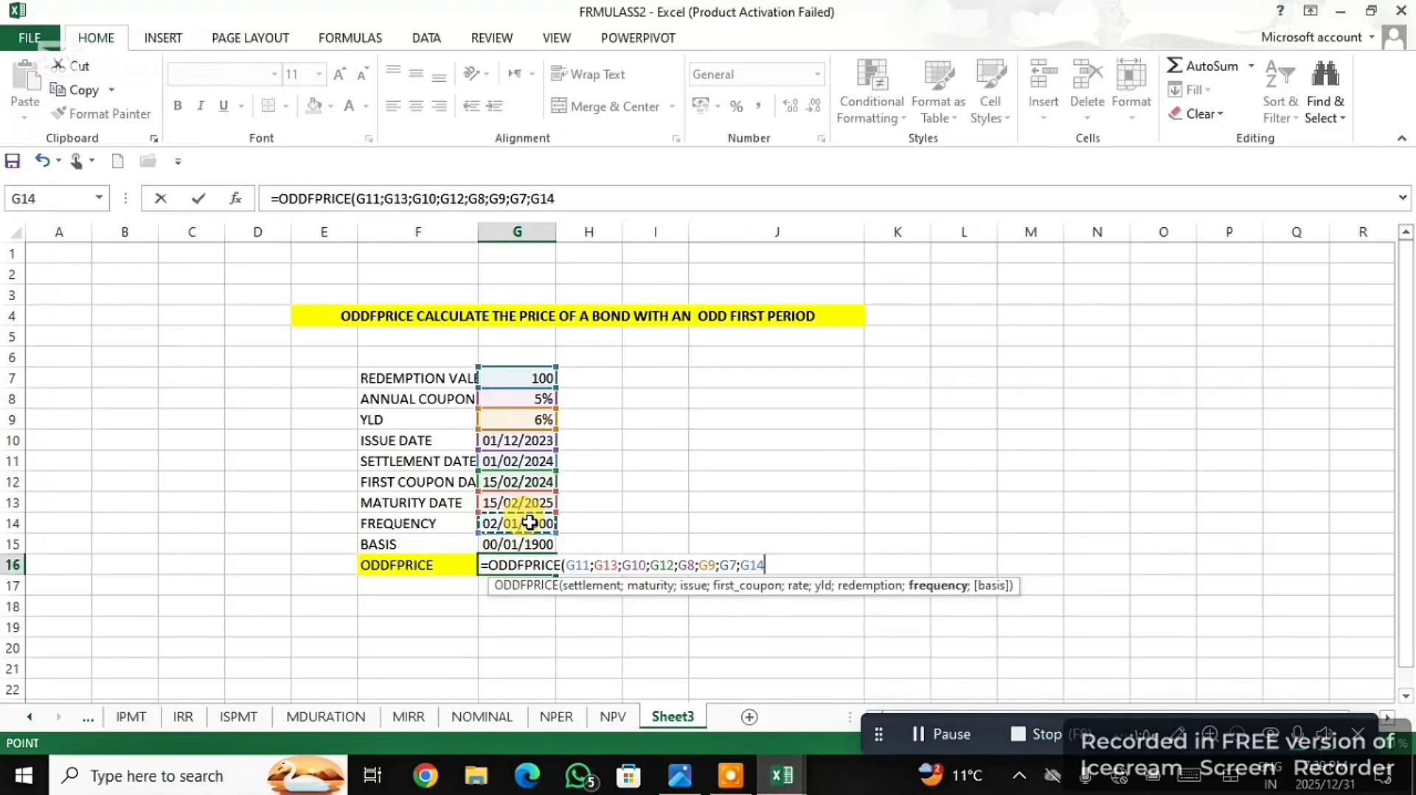
type(";")
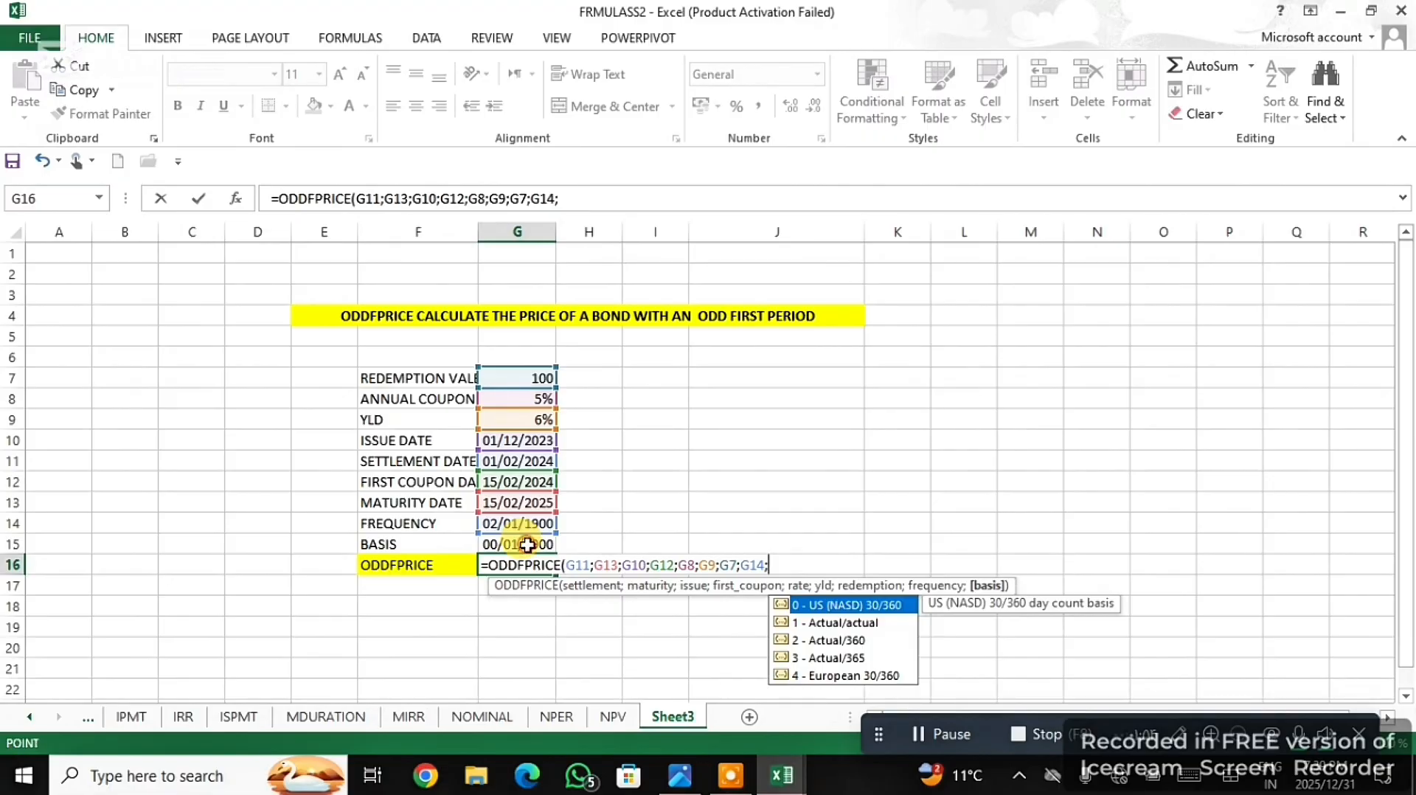
left_click(528, 544)
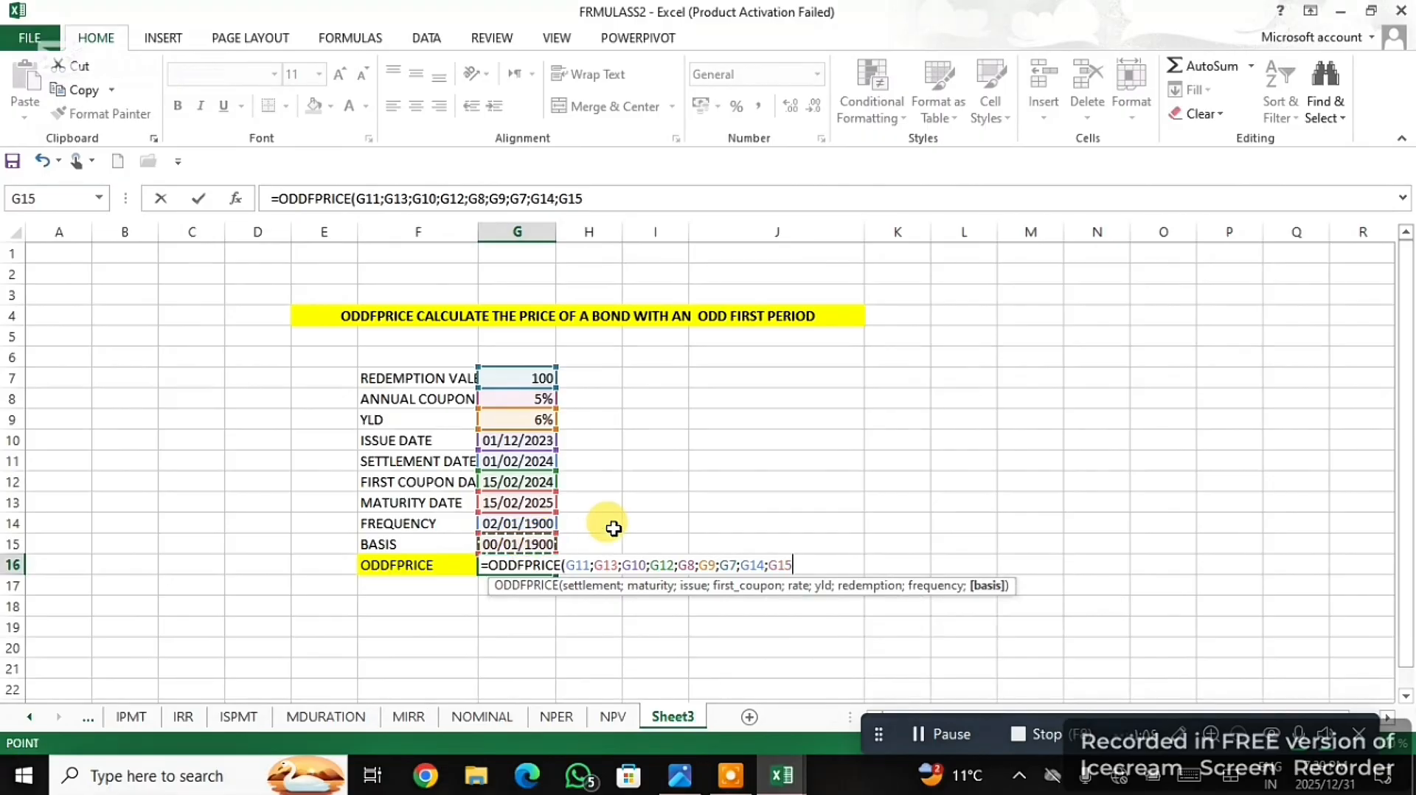
type(")")
key("Return")
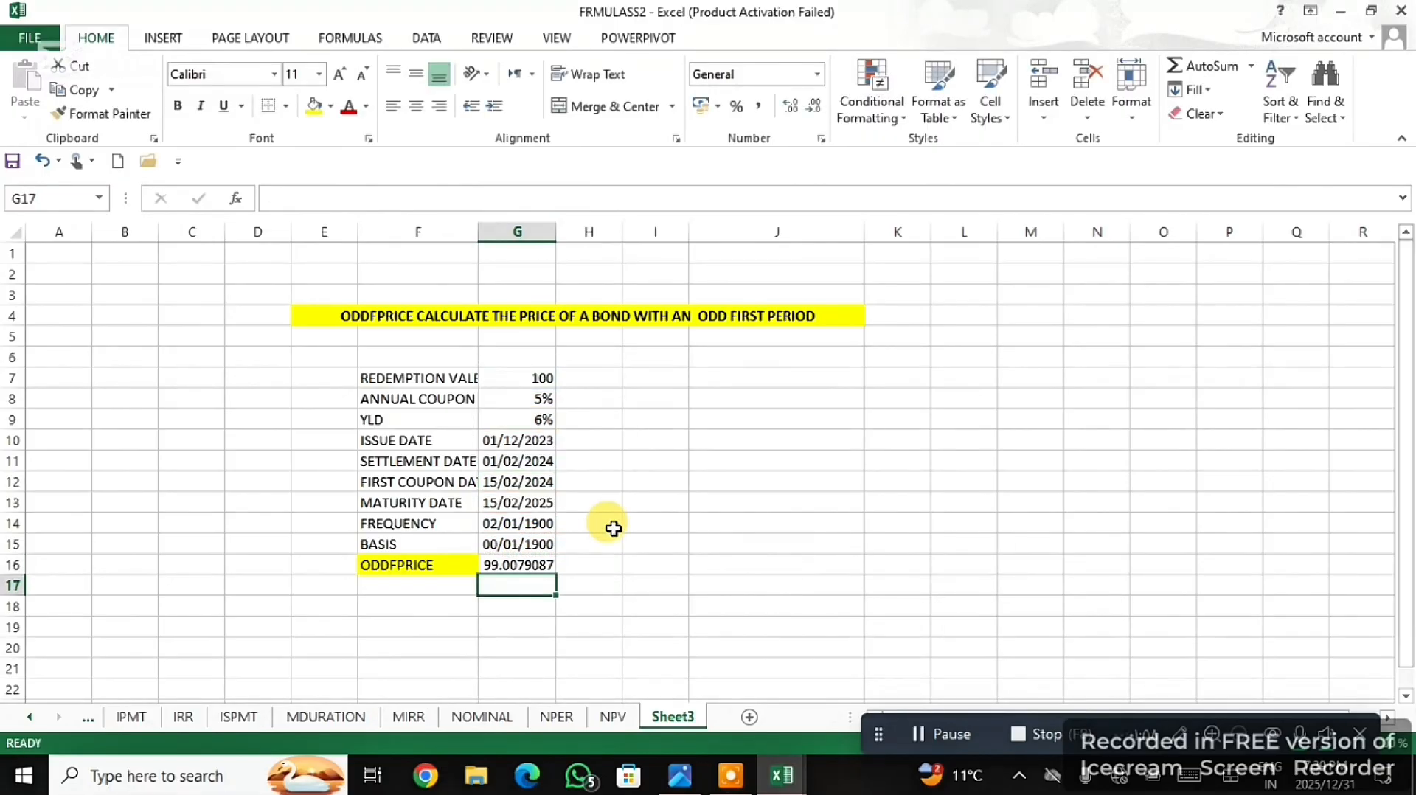
left_click(492, 563)
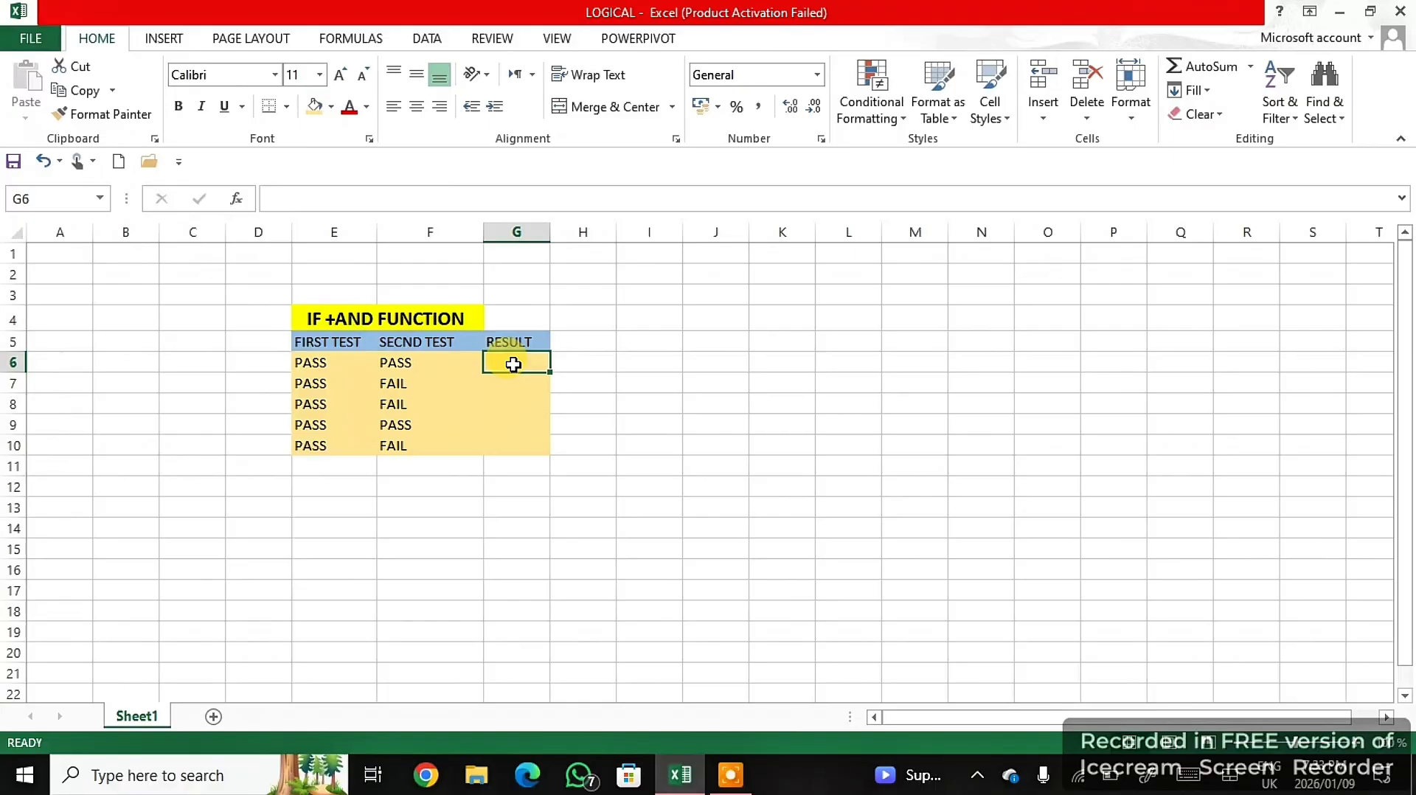
- Start an IF formula in G6 of the LOGICAL workbook with a nested AND whose first condition tests E6 for equality
type("=")
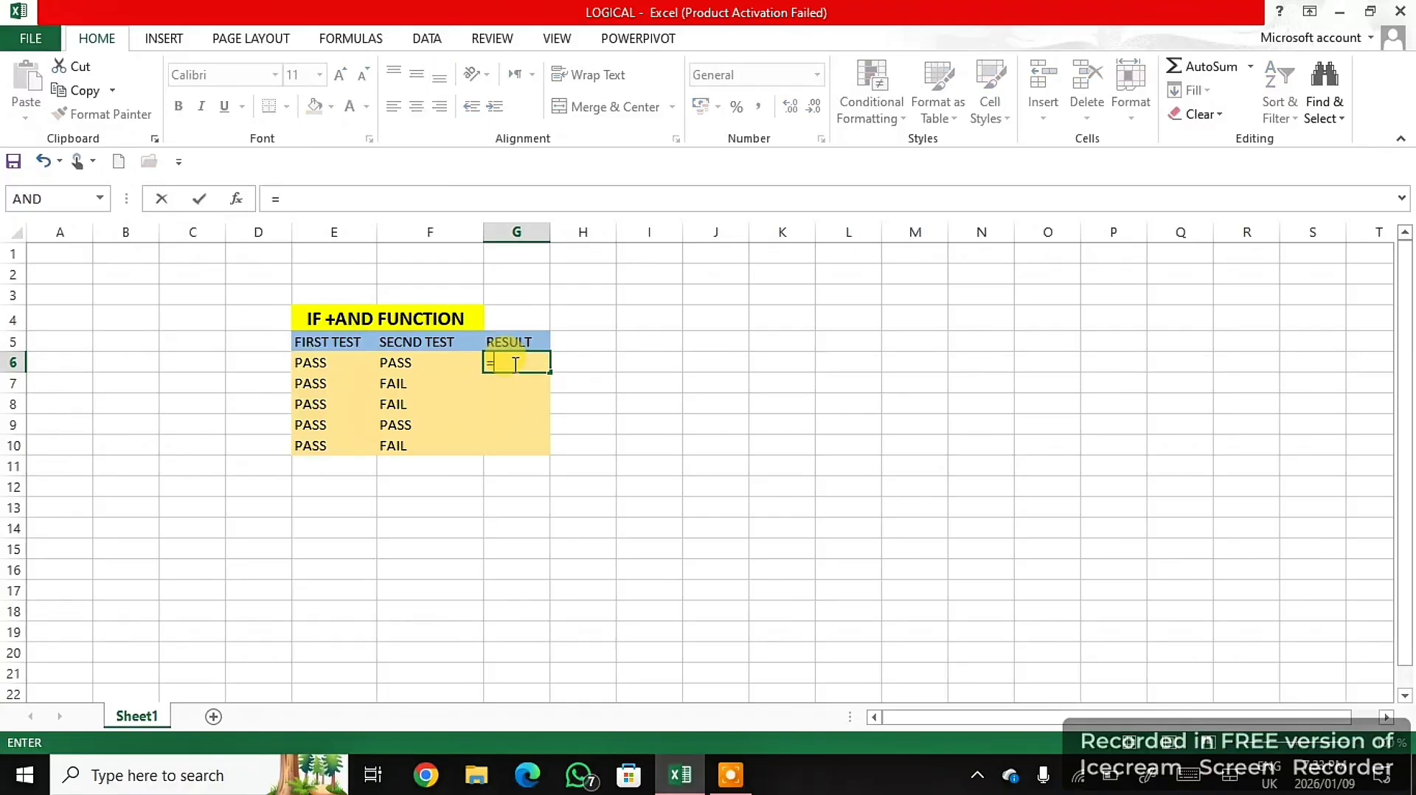
type("IF")
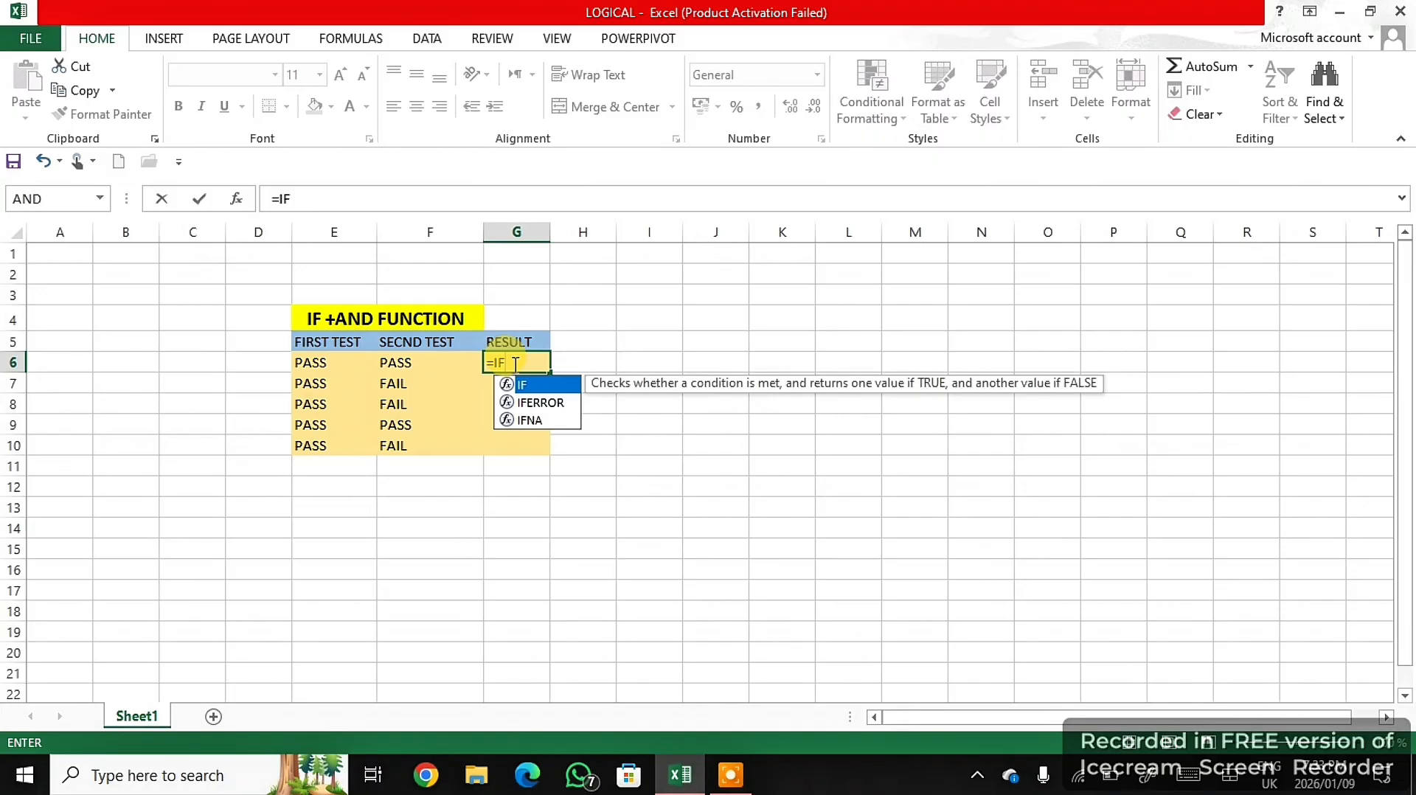
type("(AND")
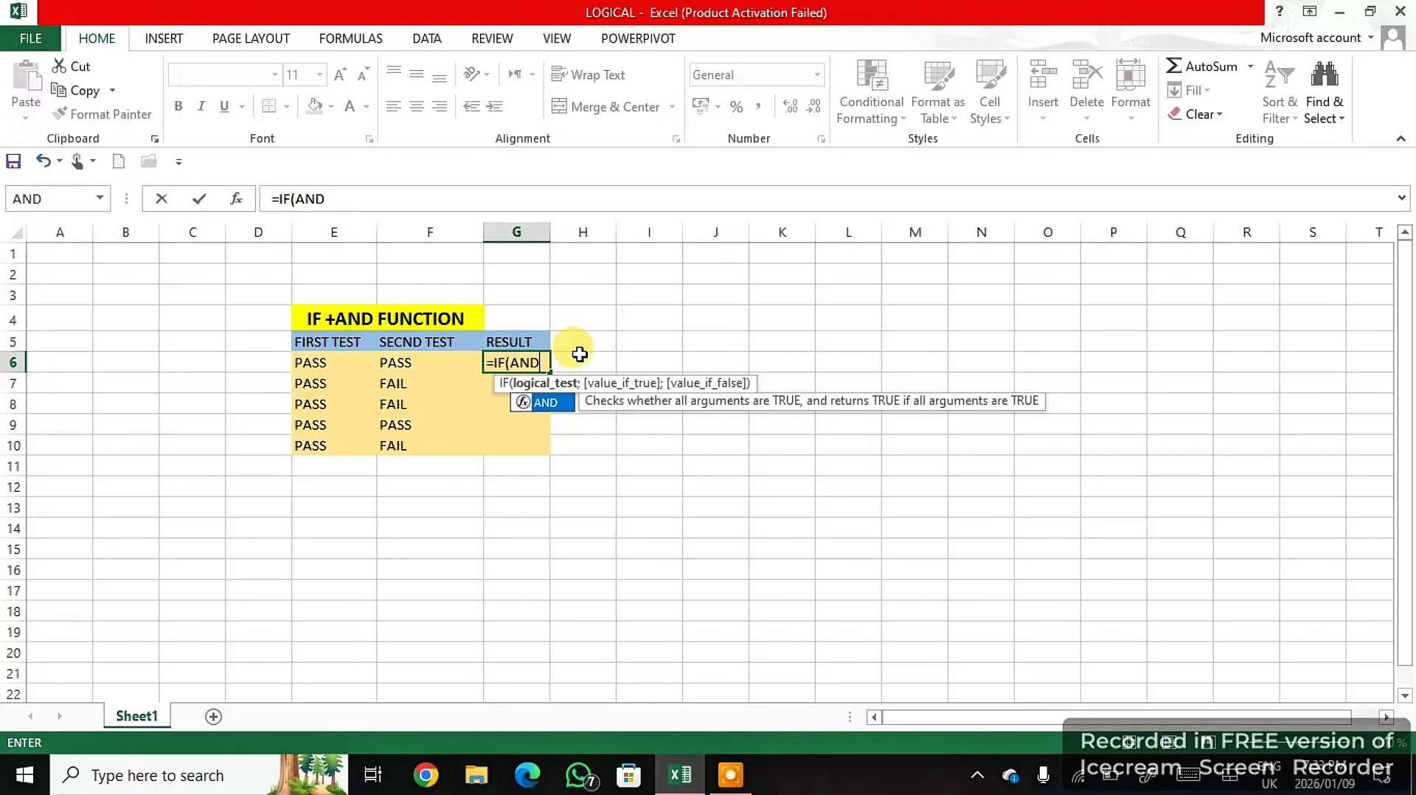
double_click(546, 400)
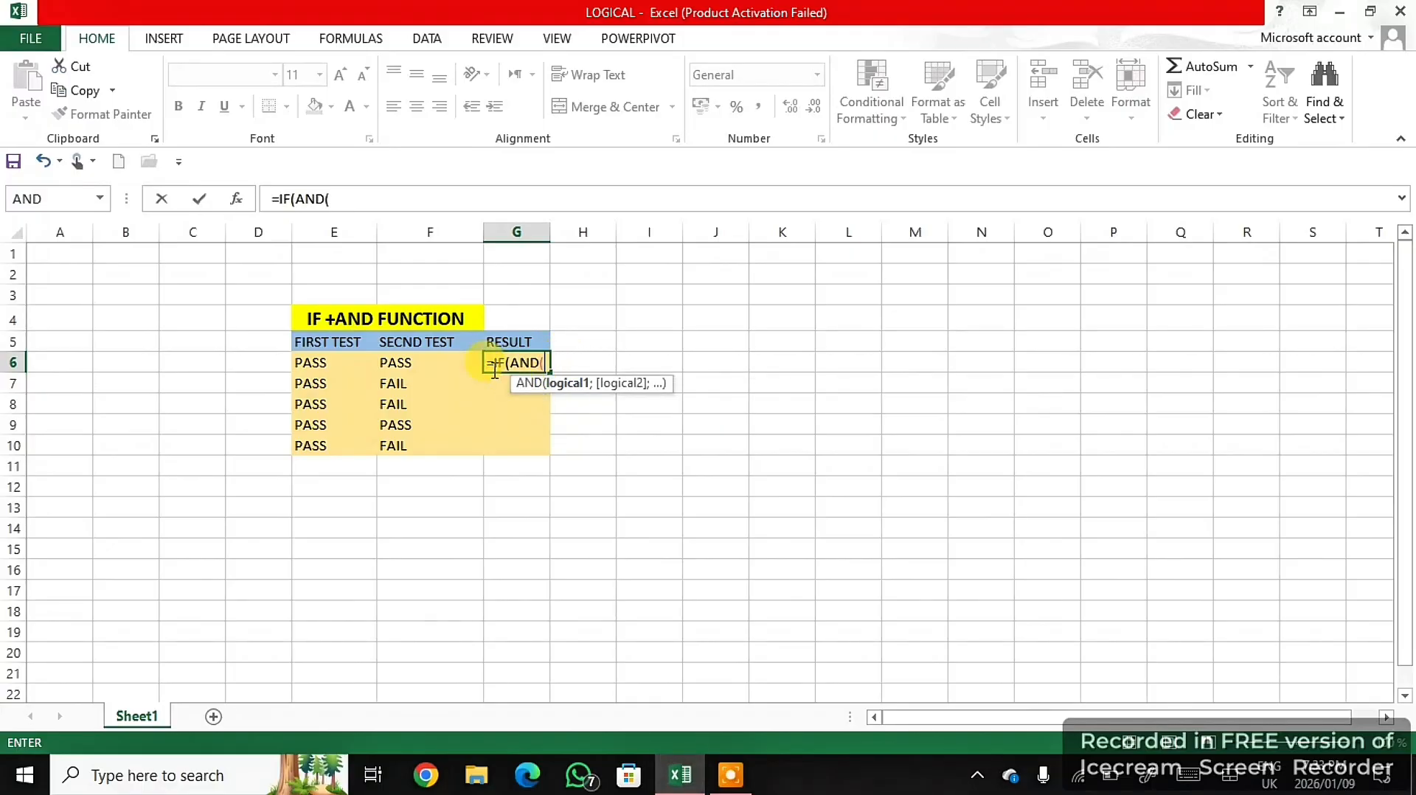
left_click(303, 364)
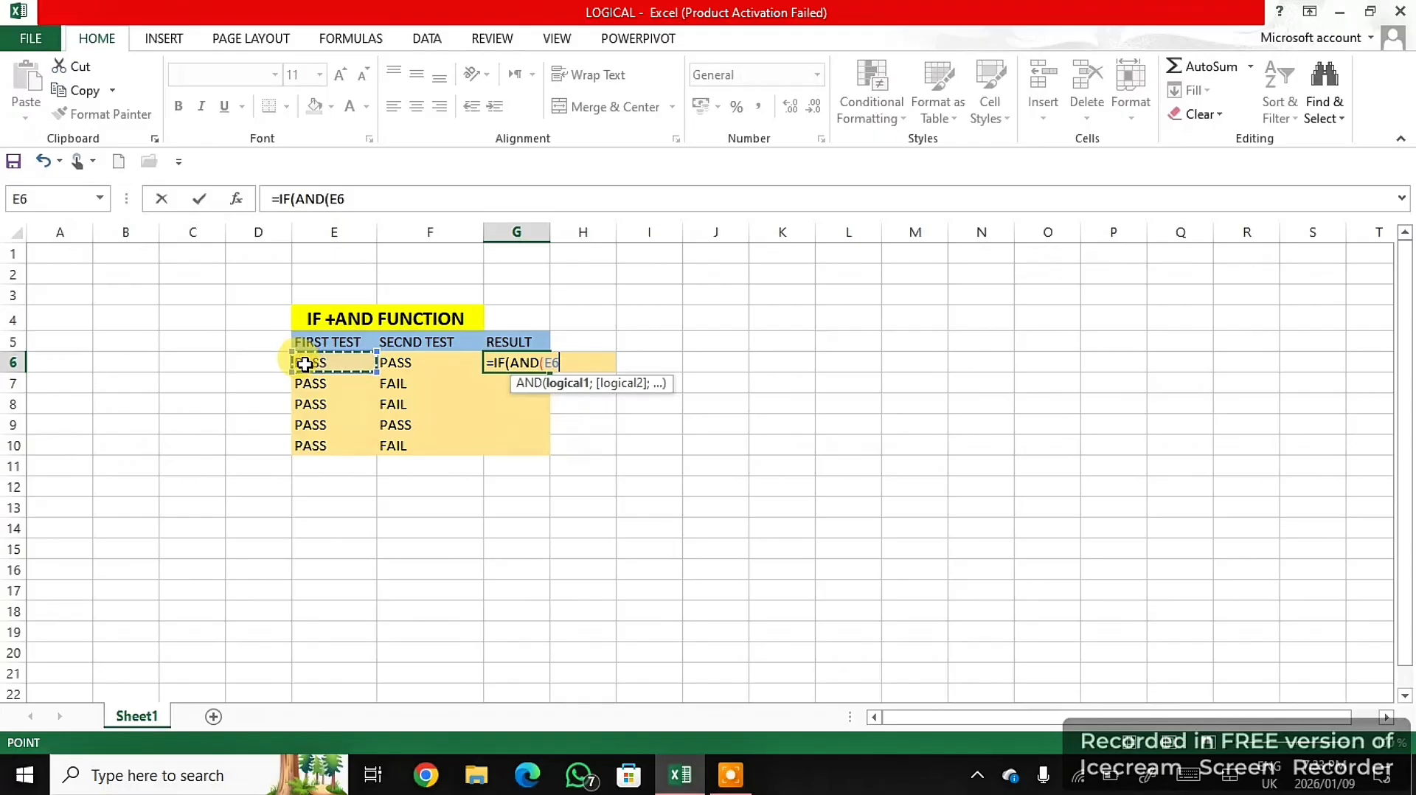
type("=,./';")
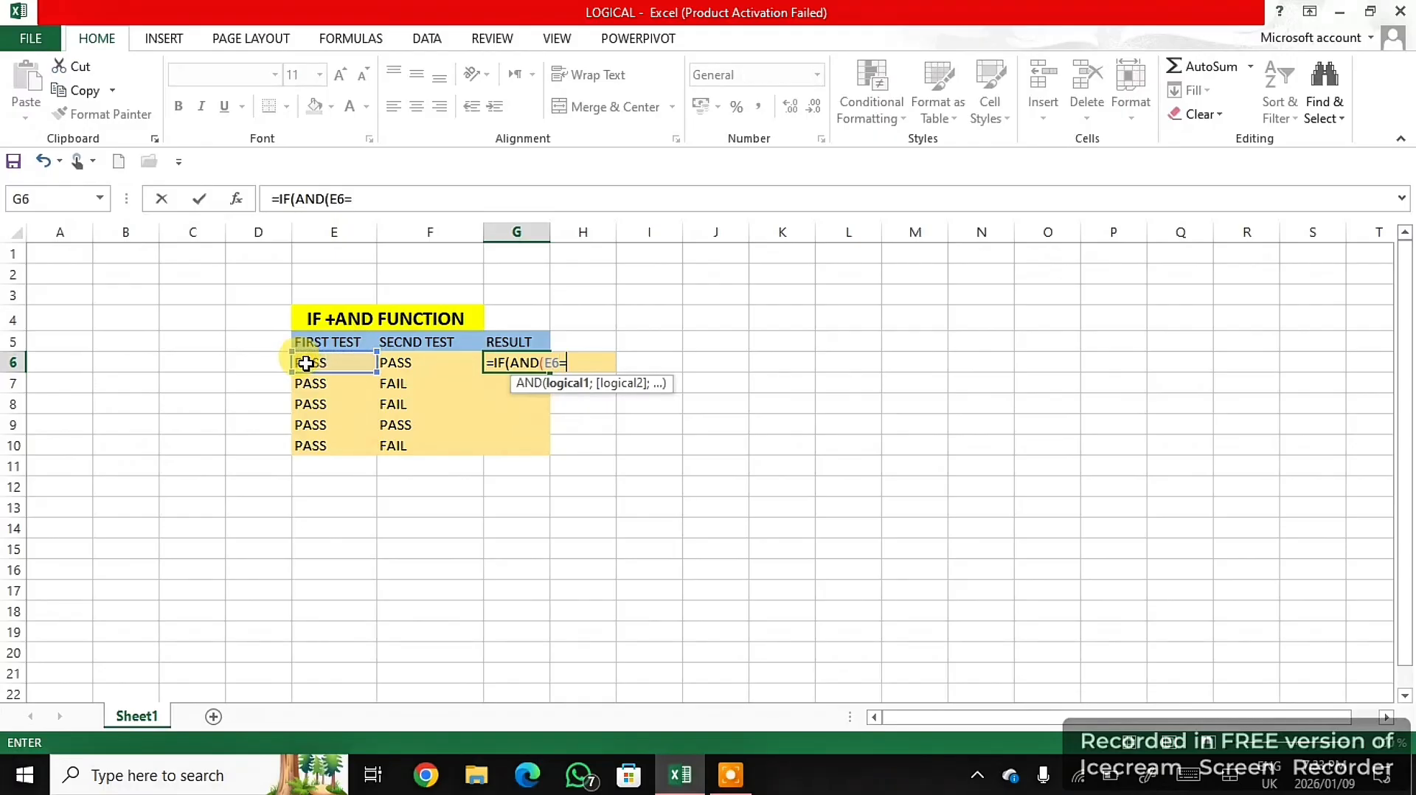
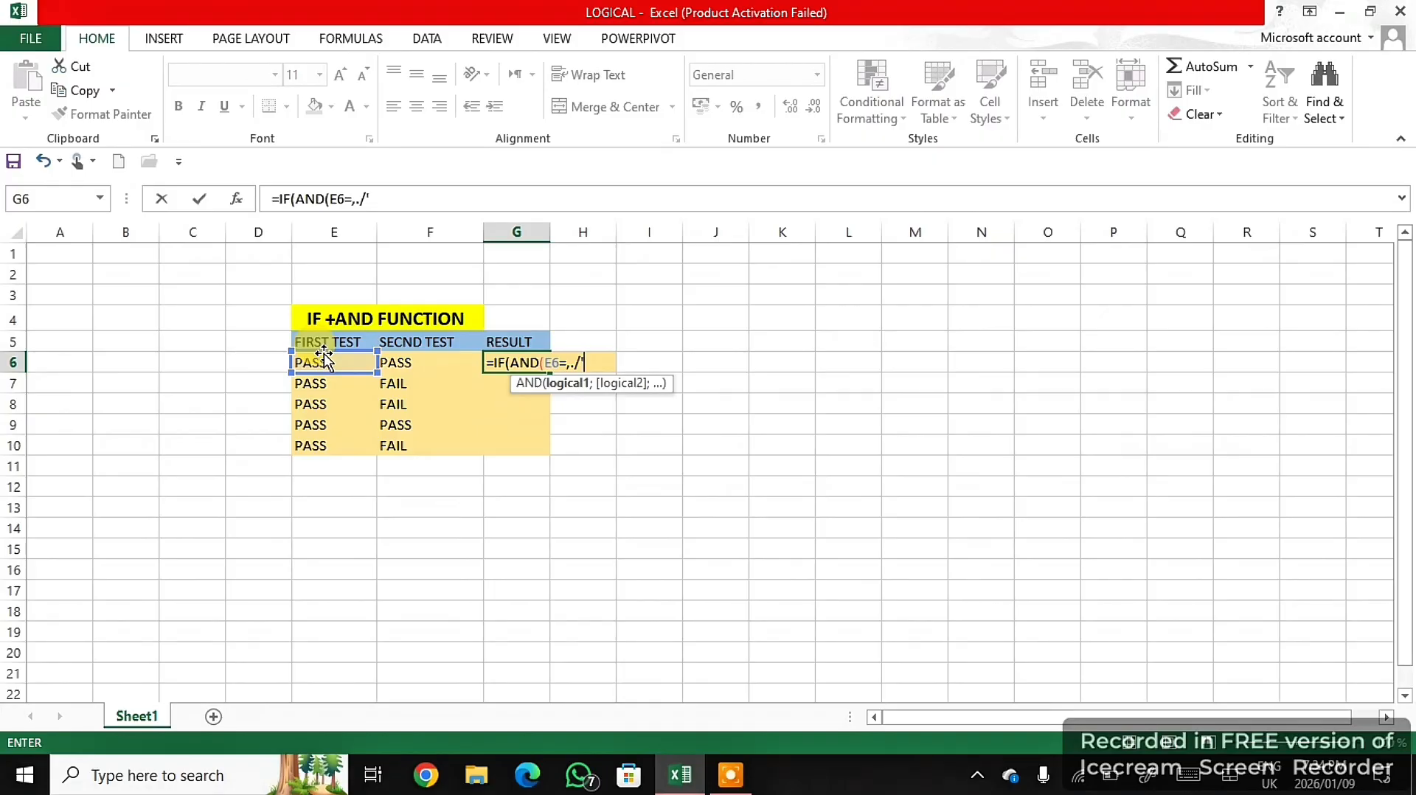
- Replace the stray characters after E6= in the G6 formula with an opening quotation mark and begin the comparison text PAS
type(";")
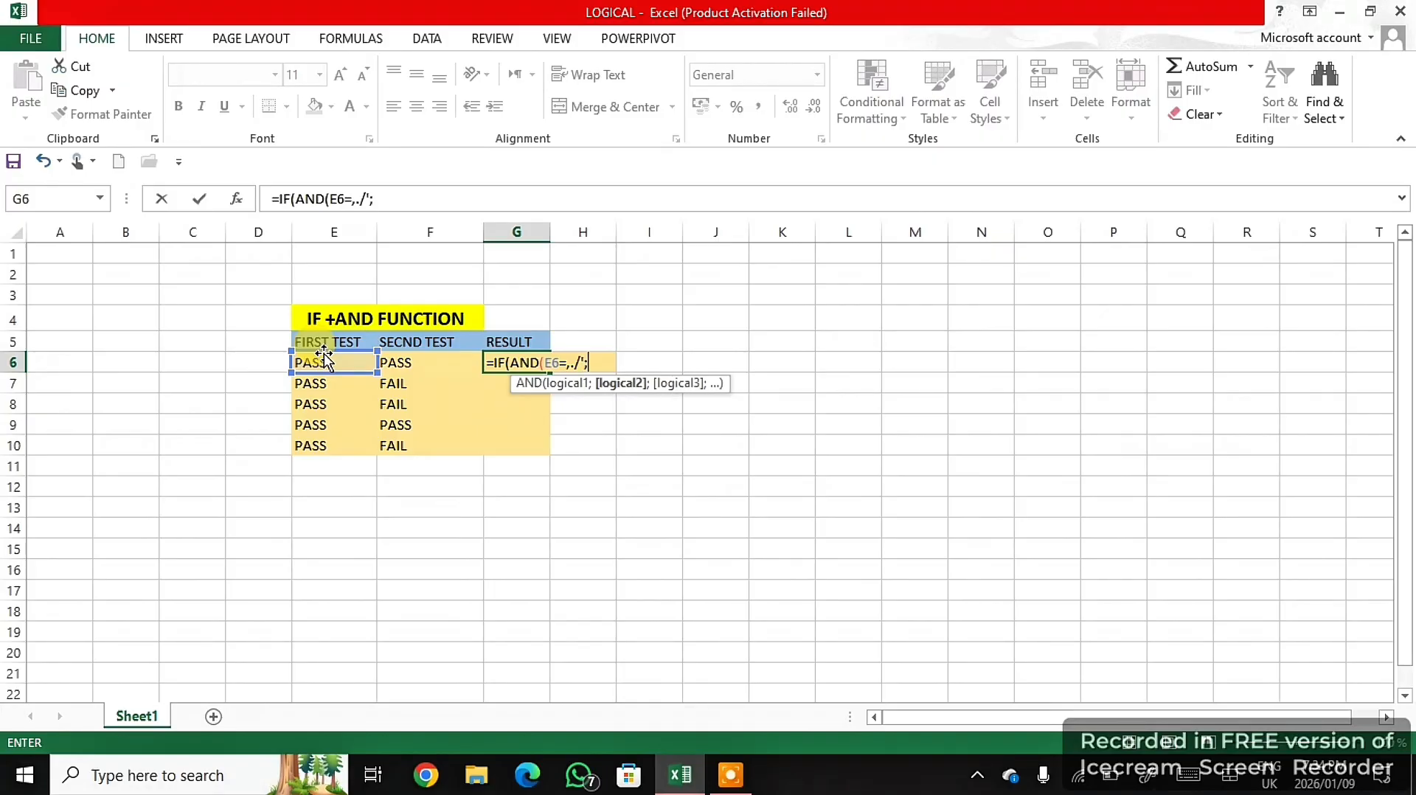
key("BackSpace")
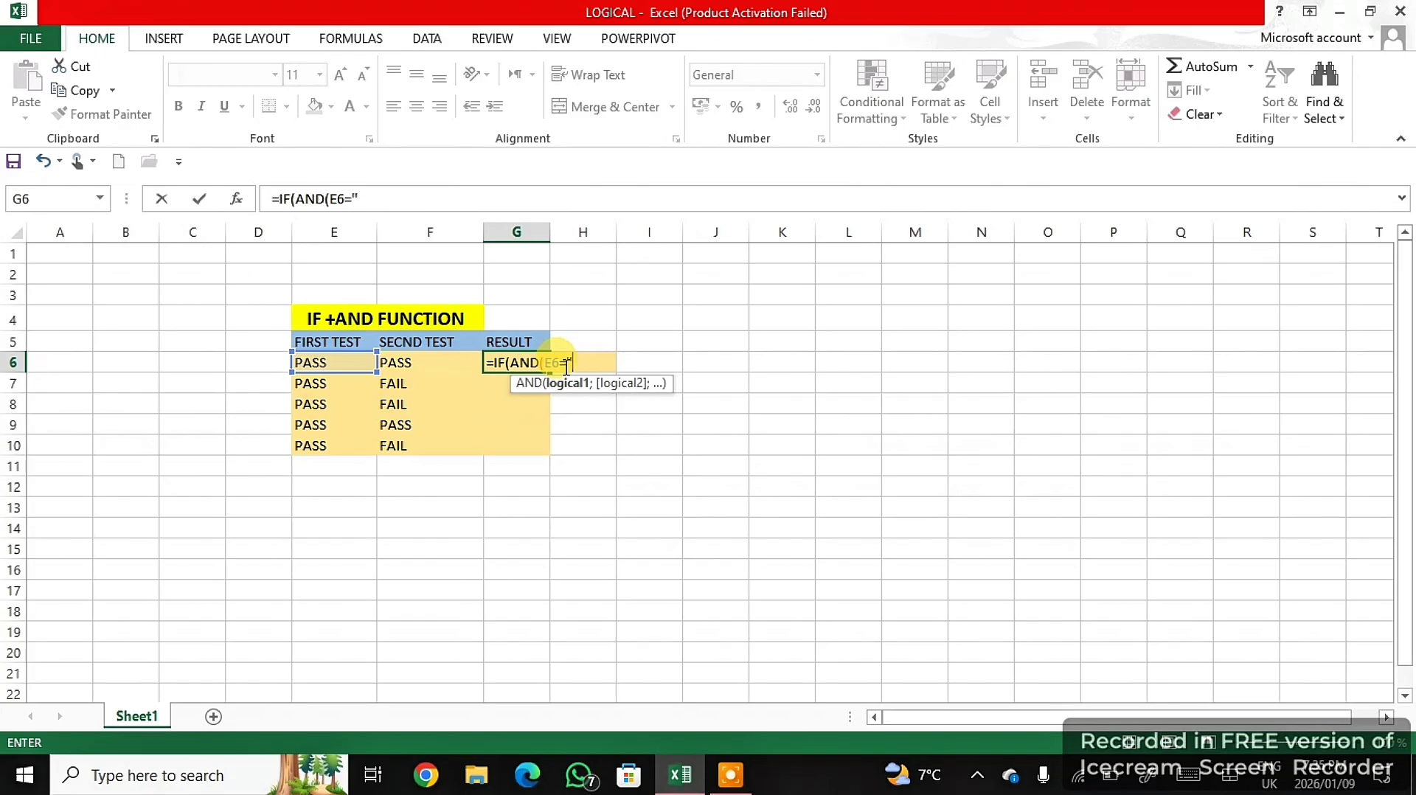
type("PAS")
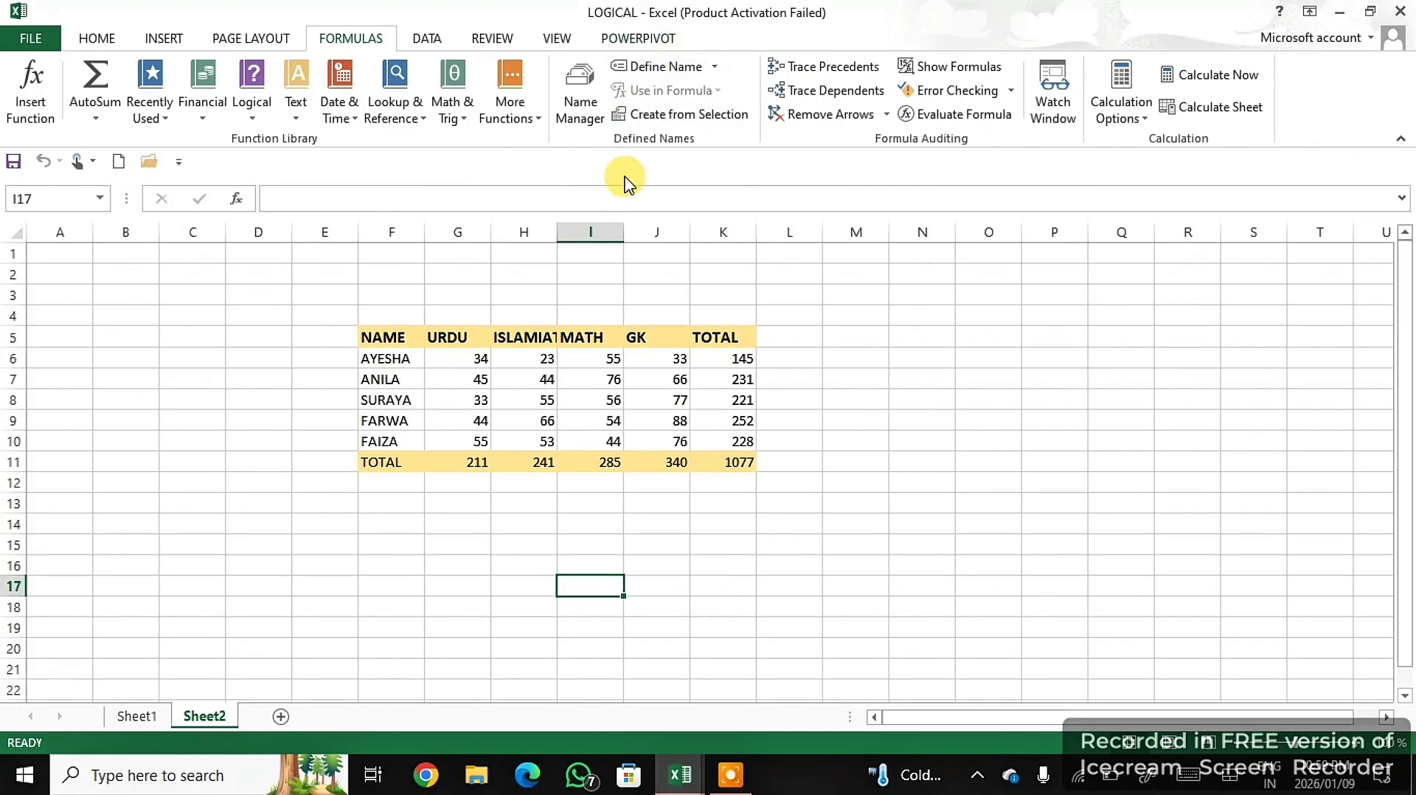
- Define the workbook-scoped name URDU for the Urdu column range G5:G10 on Sheet2
left_click(654, 72)
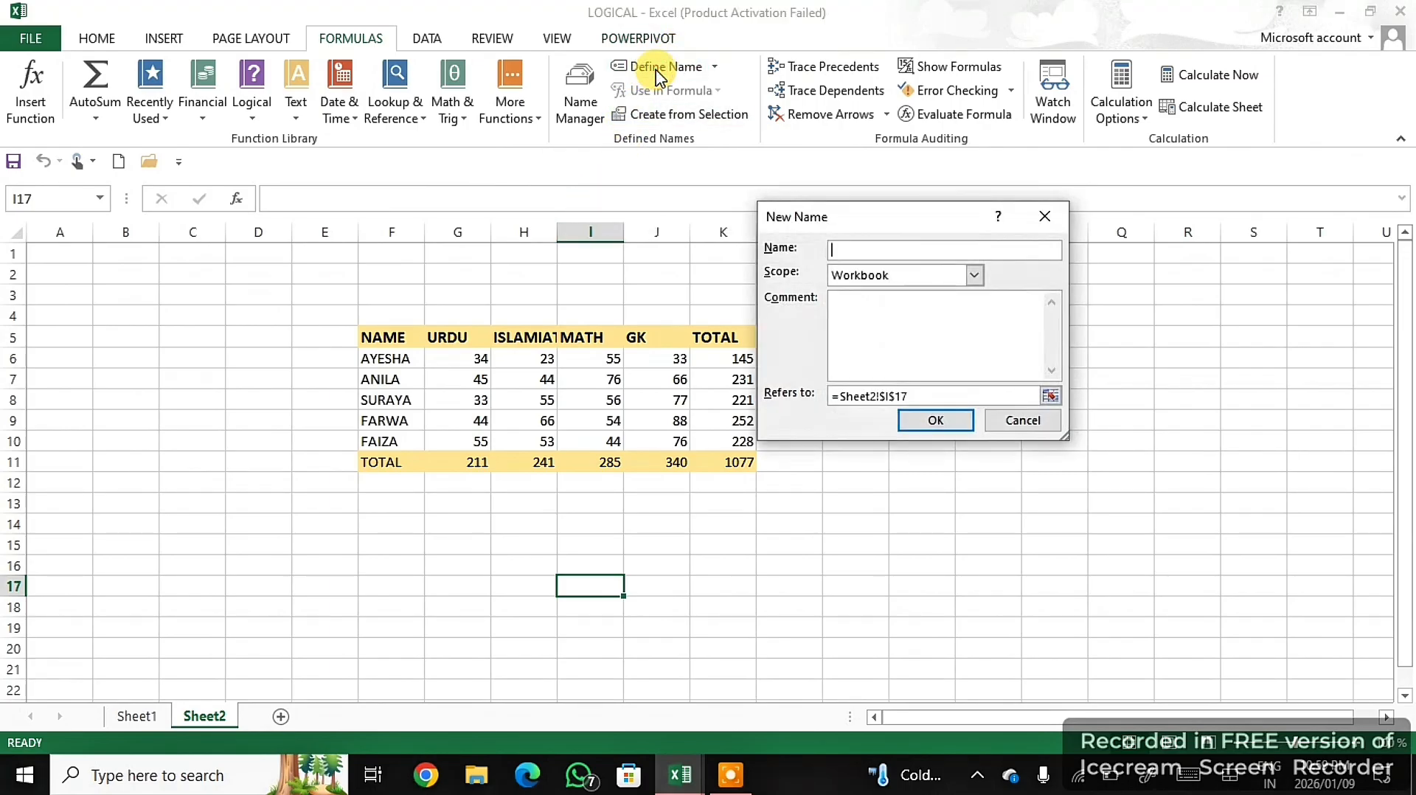
left_click(1020, 417)
left_click_drag(442, 336, 463, 437)
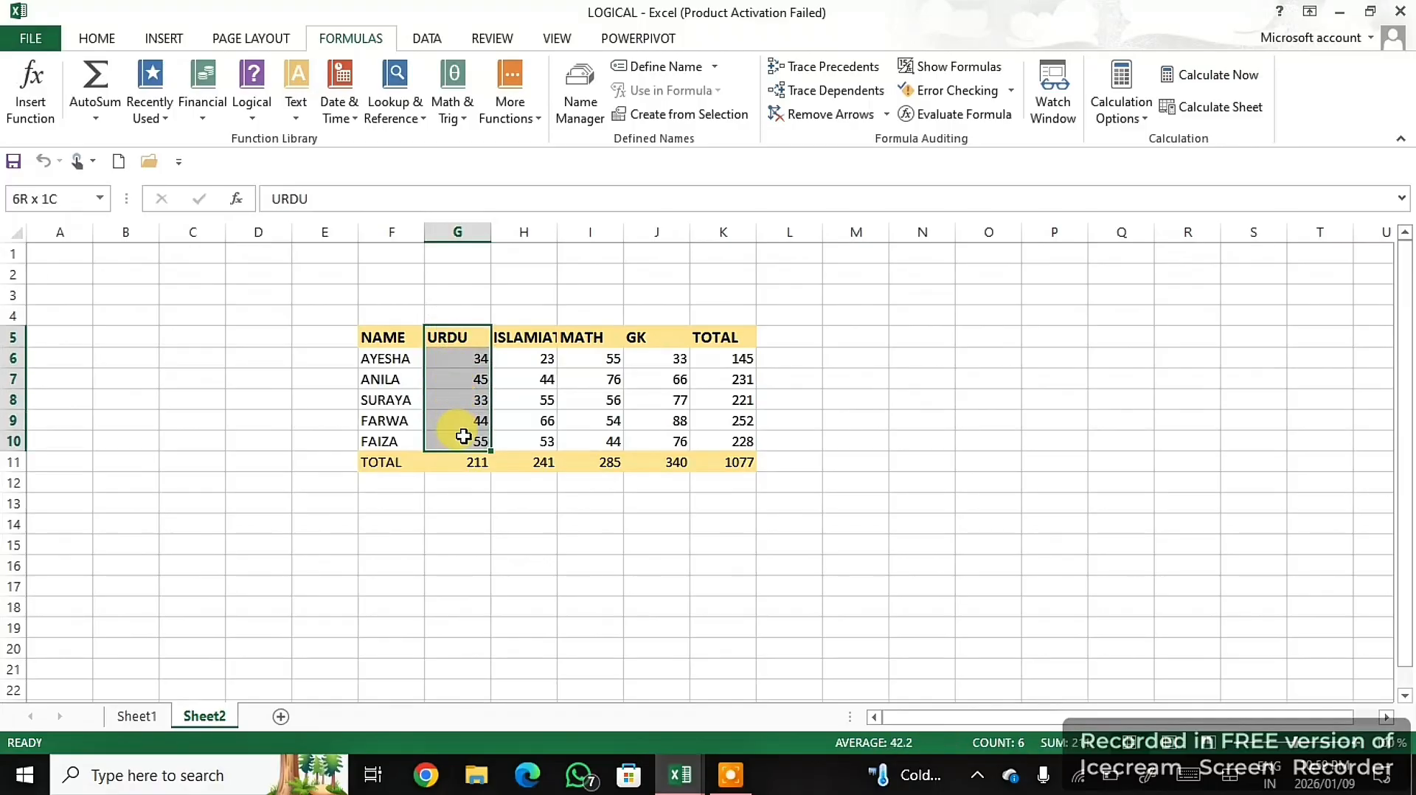
left_click(665, 71)
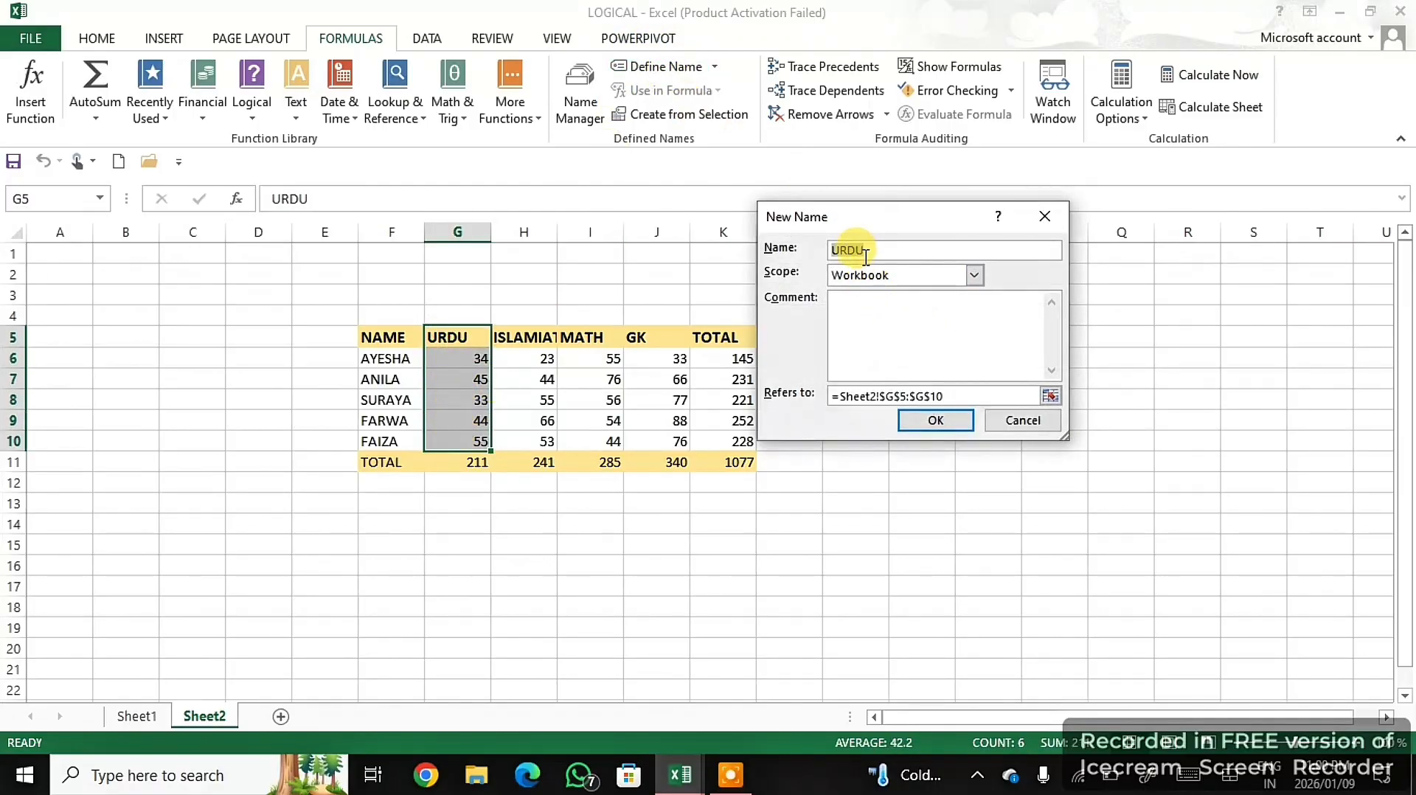
left_click(937, 421)
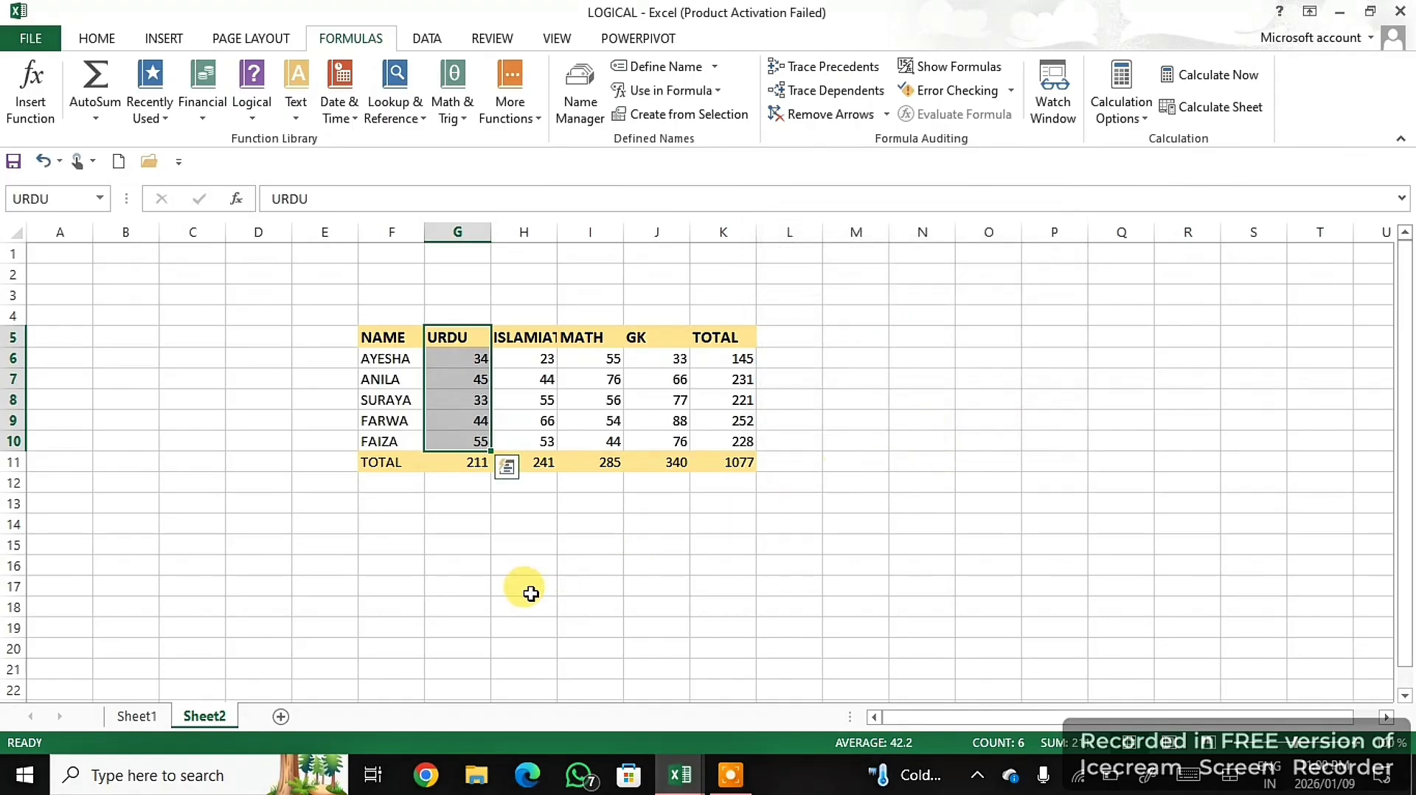
- Try to reference the named range directly by entering =URDU in I16
left_click(560, 571)
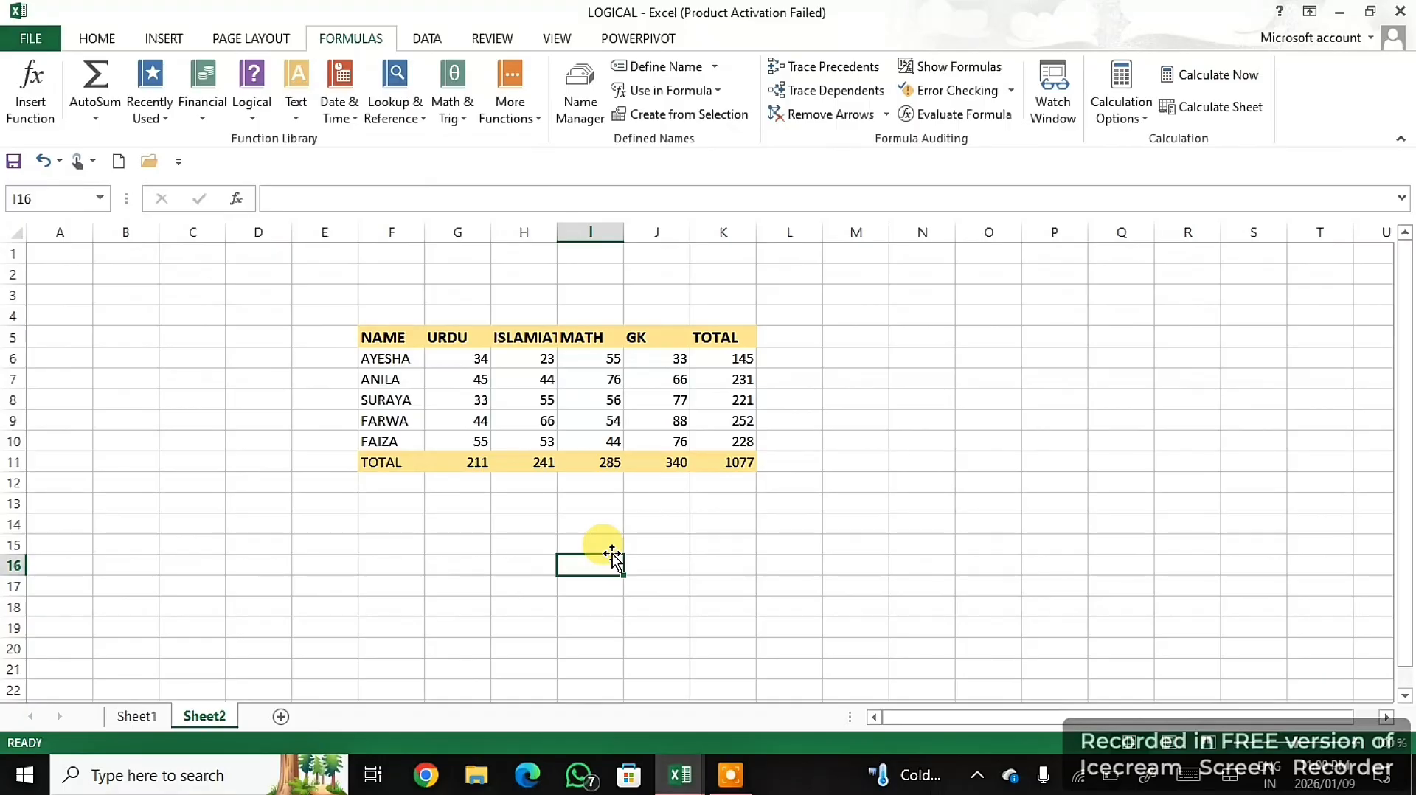
type("=ur")
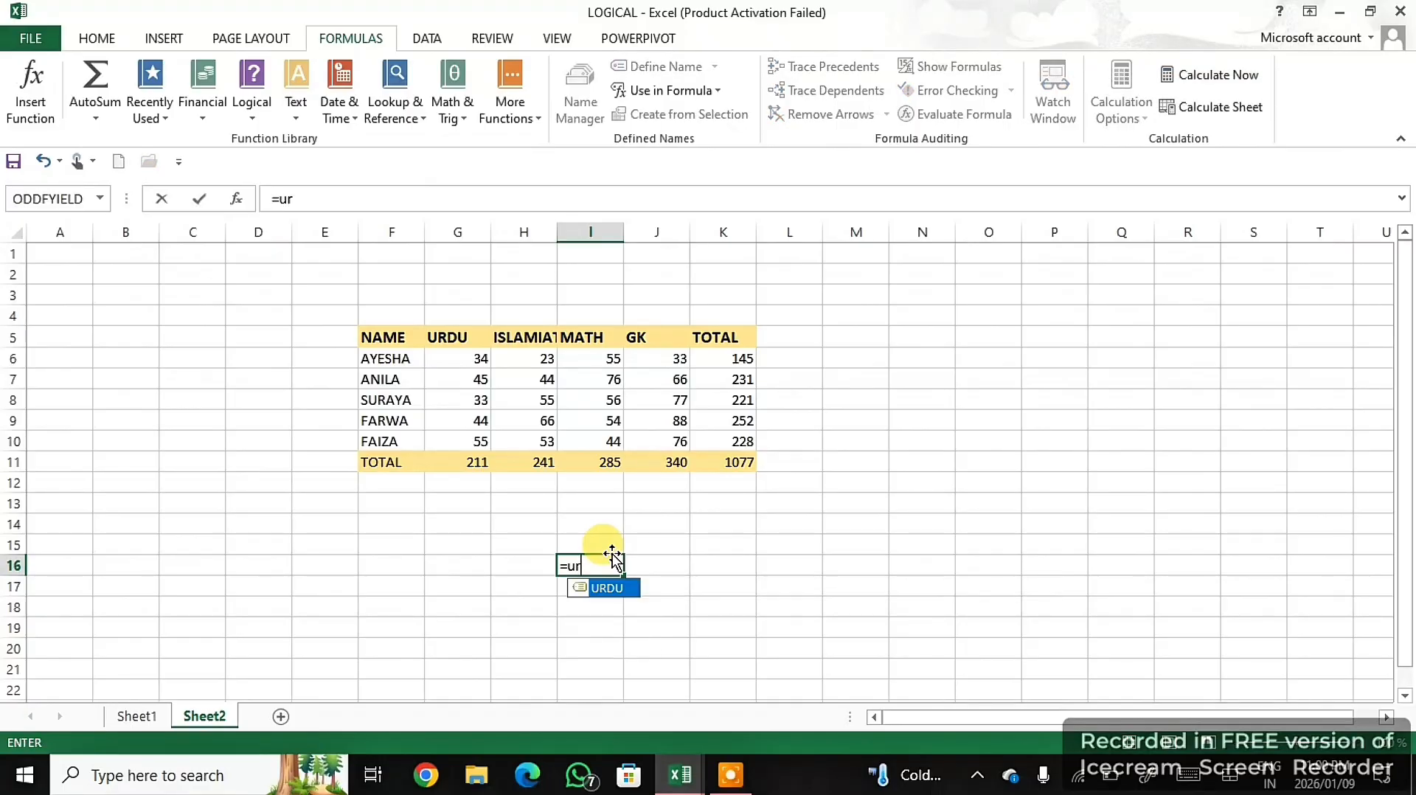
double_click(603, 587)
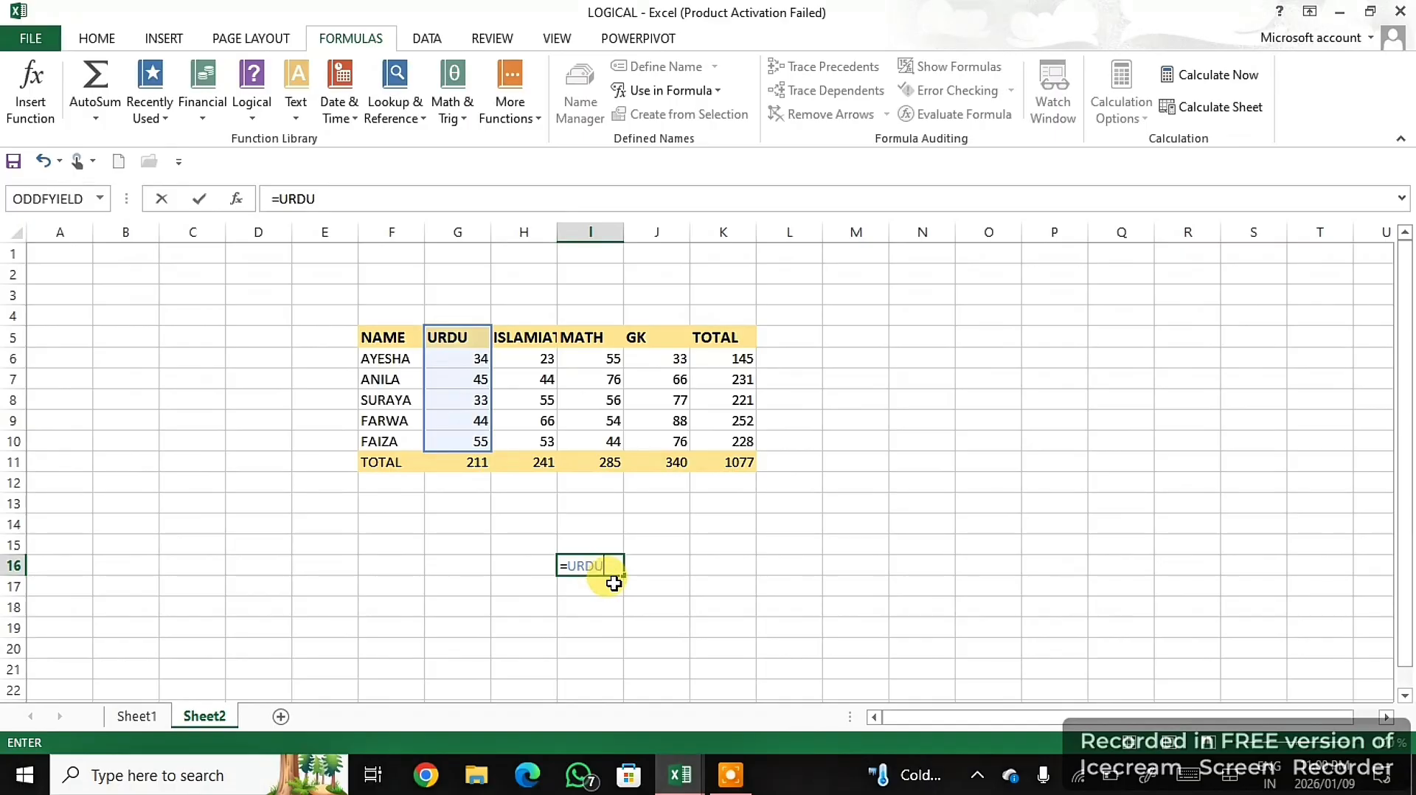
key("Return")
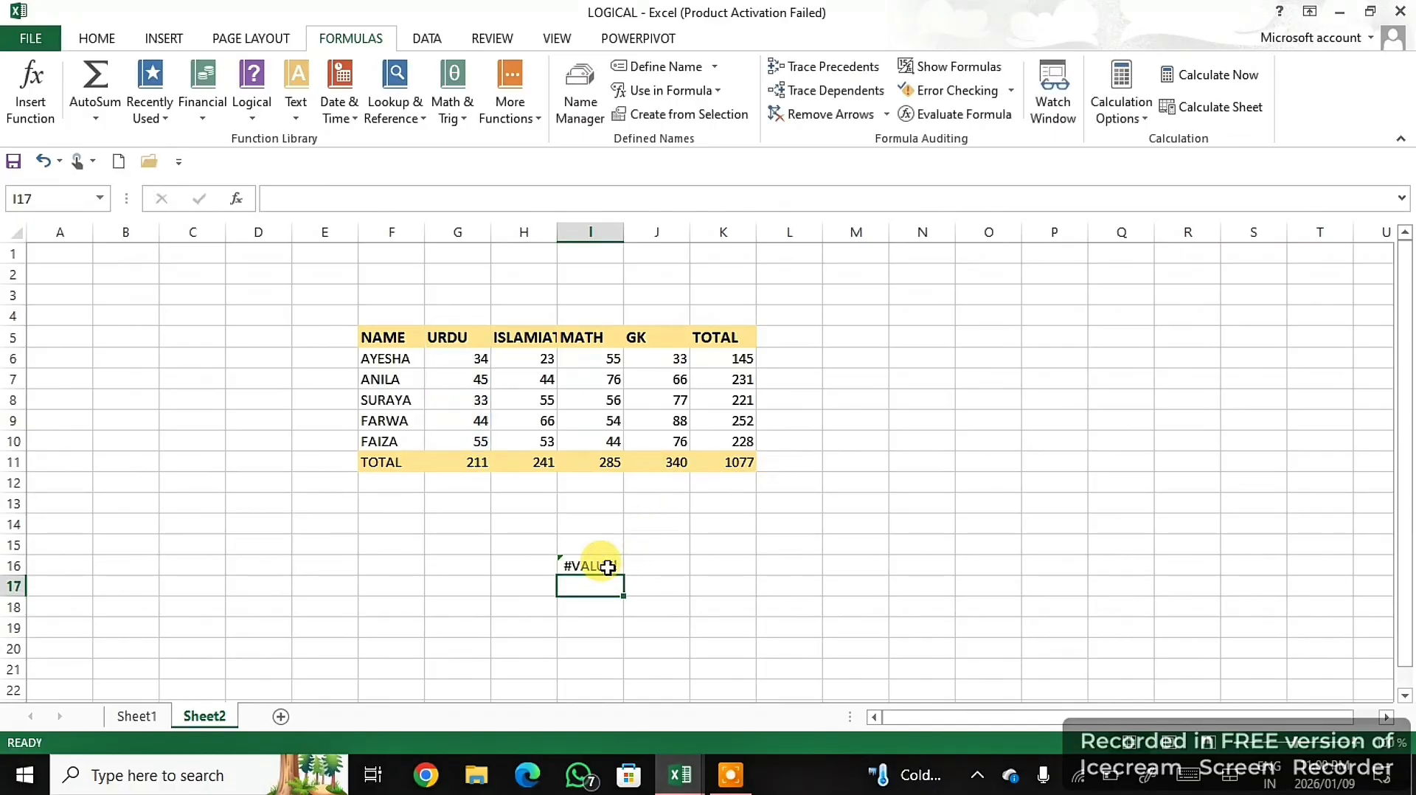
- Enter =SUM(URDU) in I16 to total the Urdu marks through the named range
left_click(608, 567)
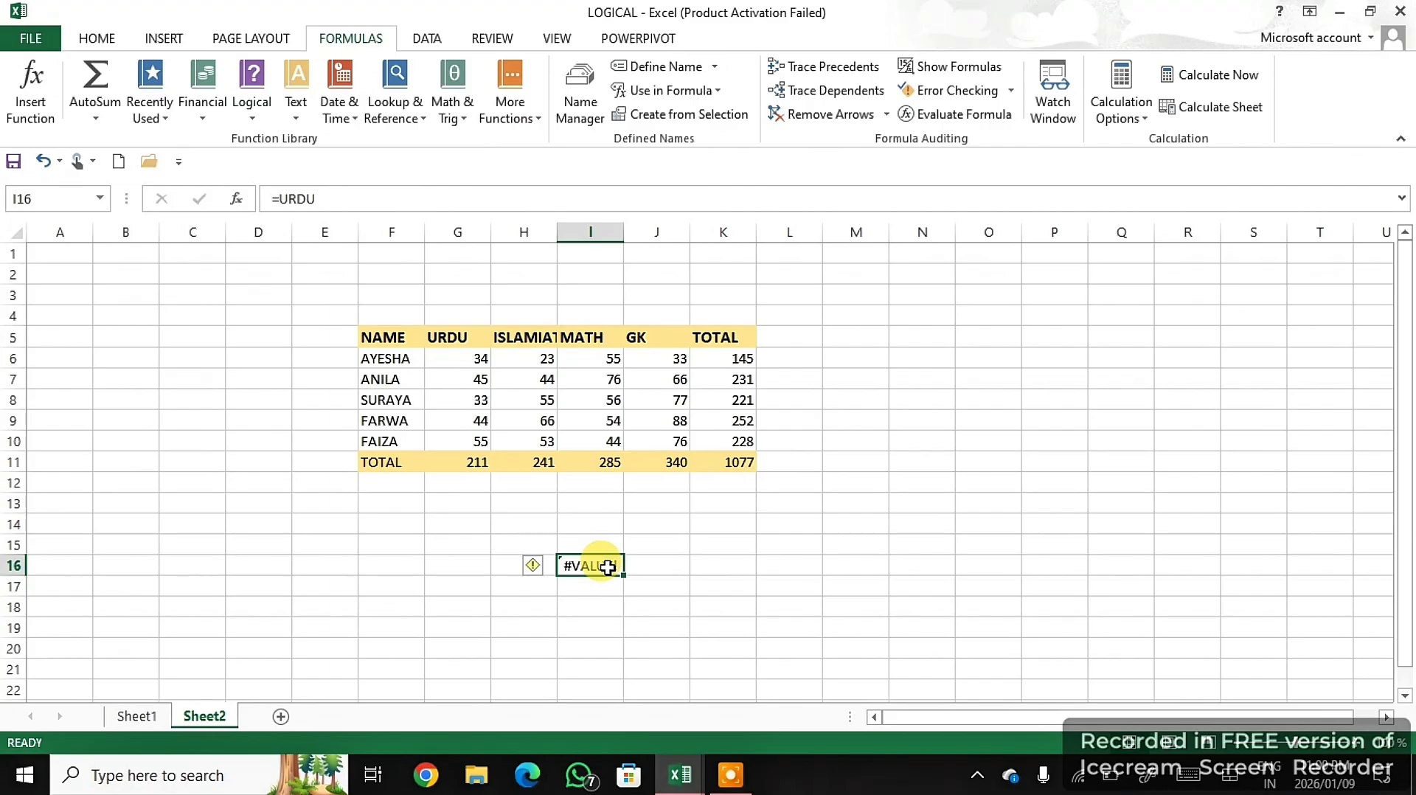
type("=ur")
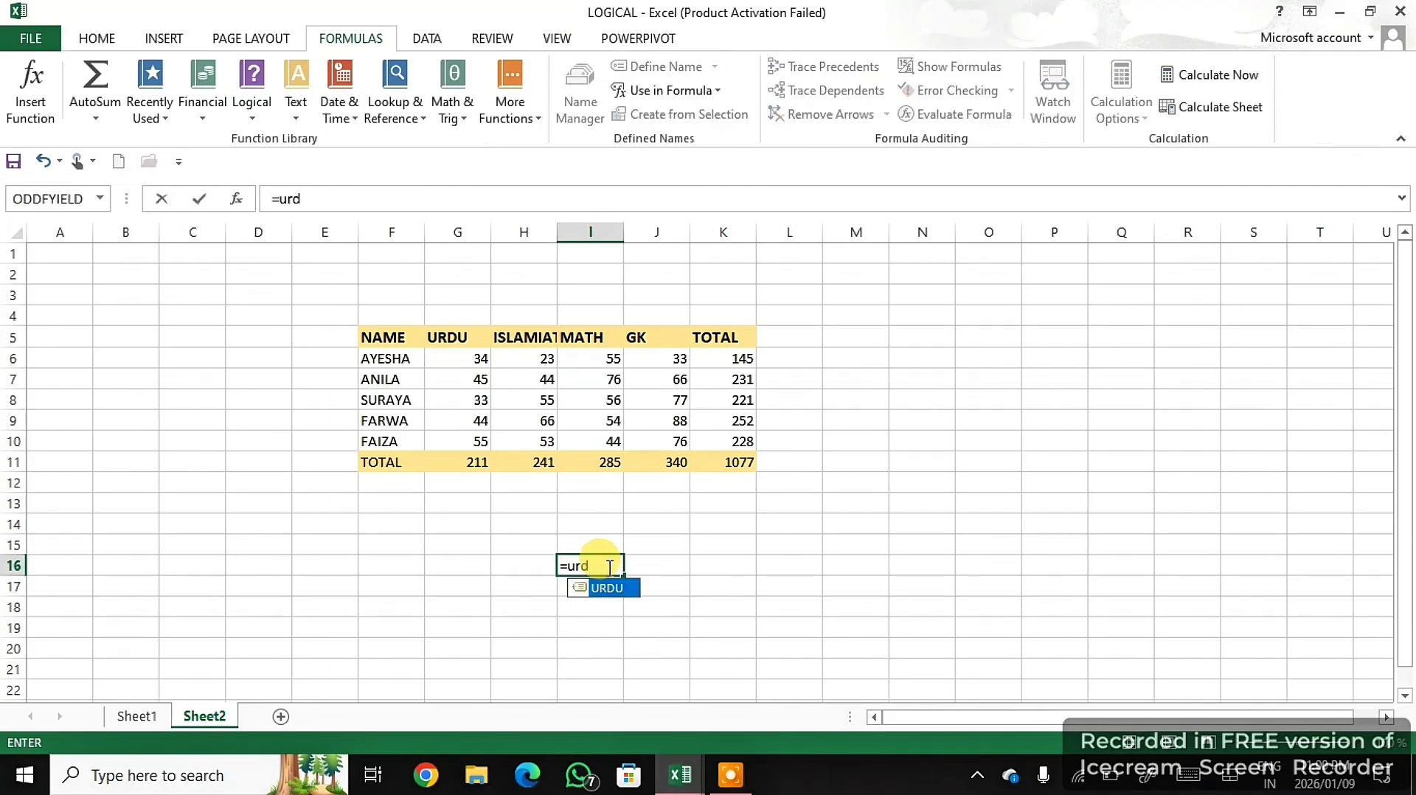
type("d")
double_click(621, 588)
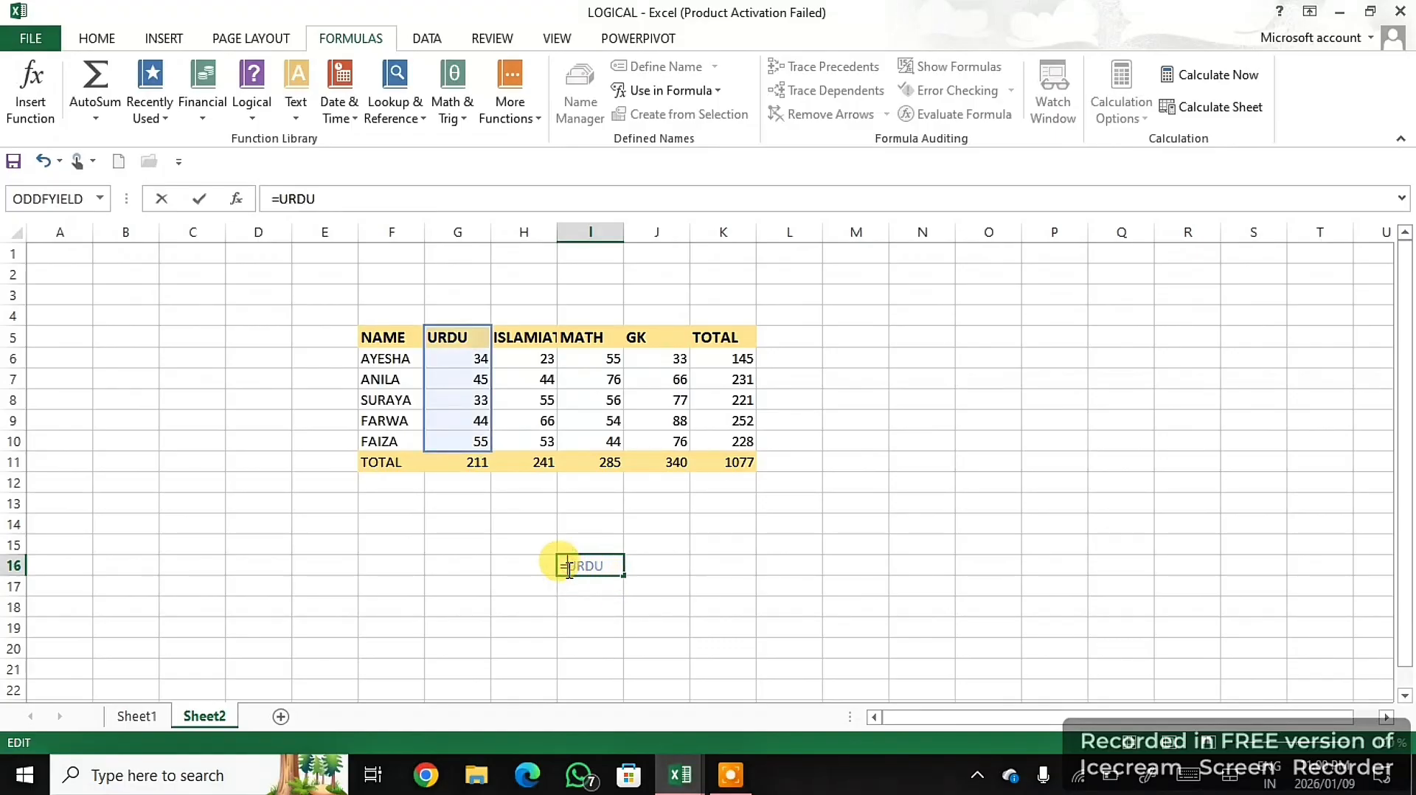
type("sum")
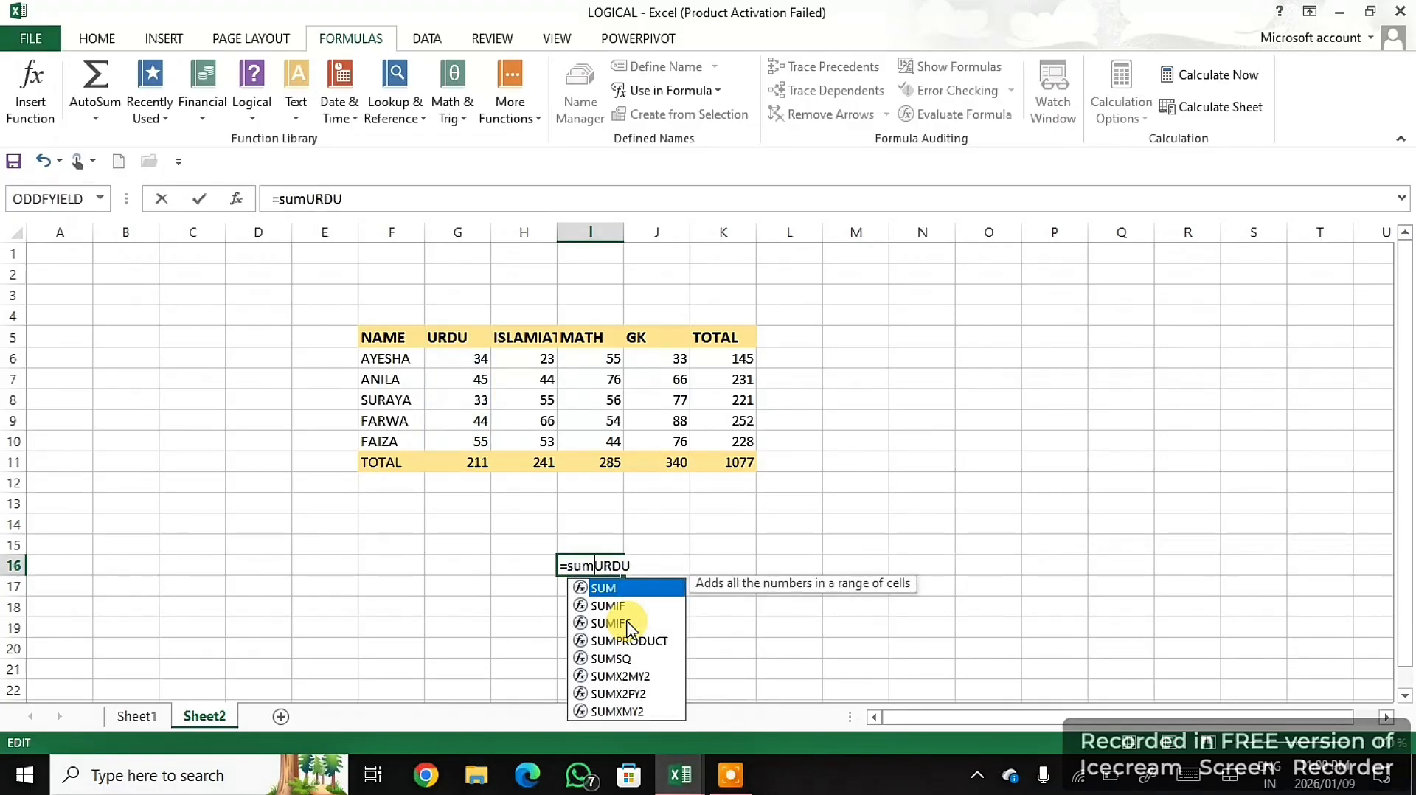
double_click(630, 588)
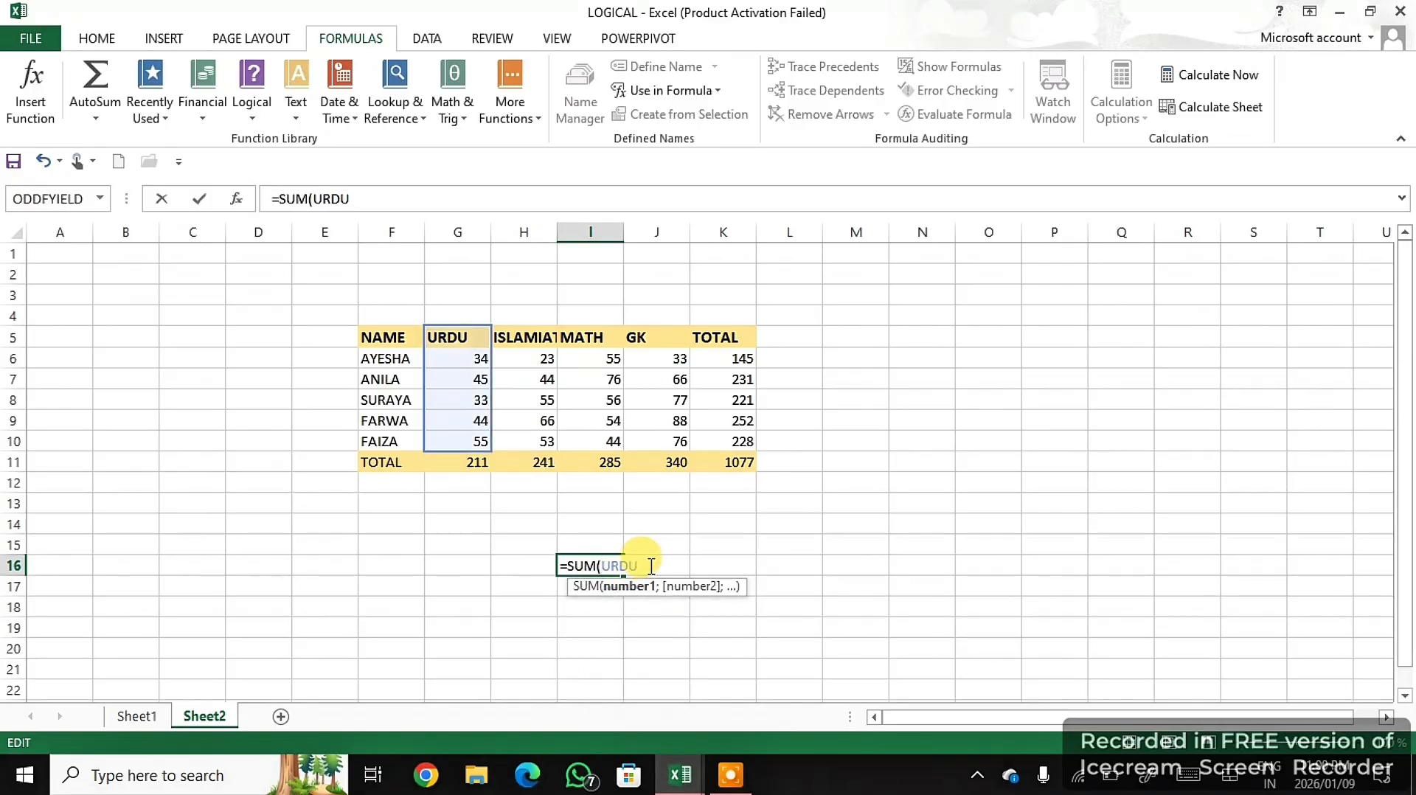
key("Return")
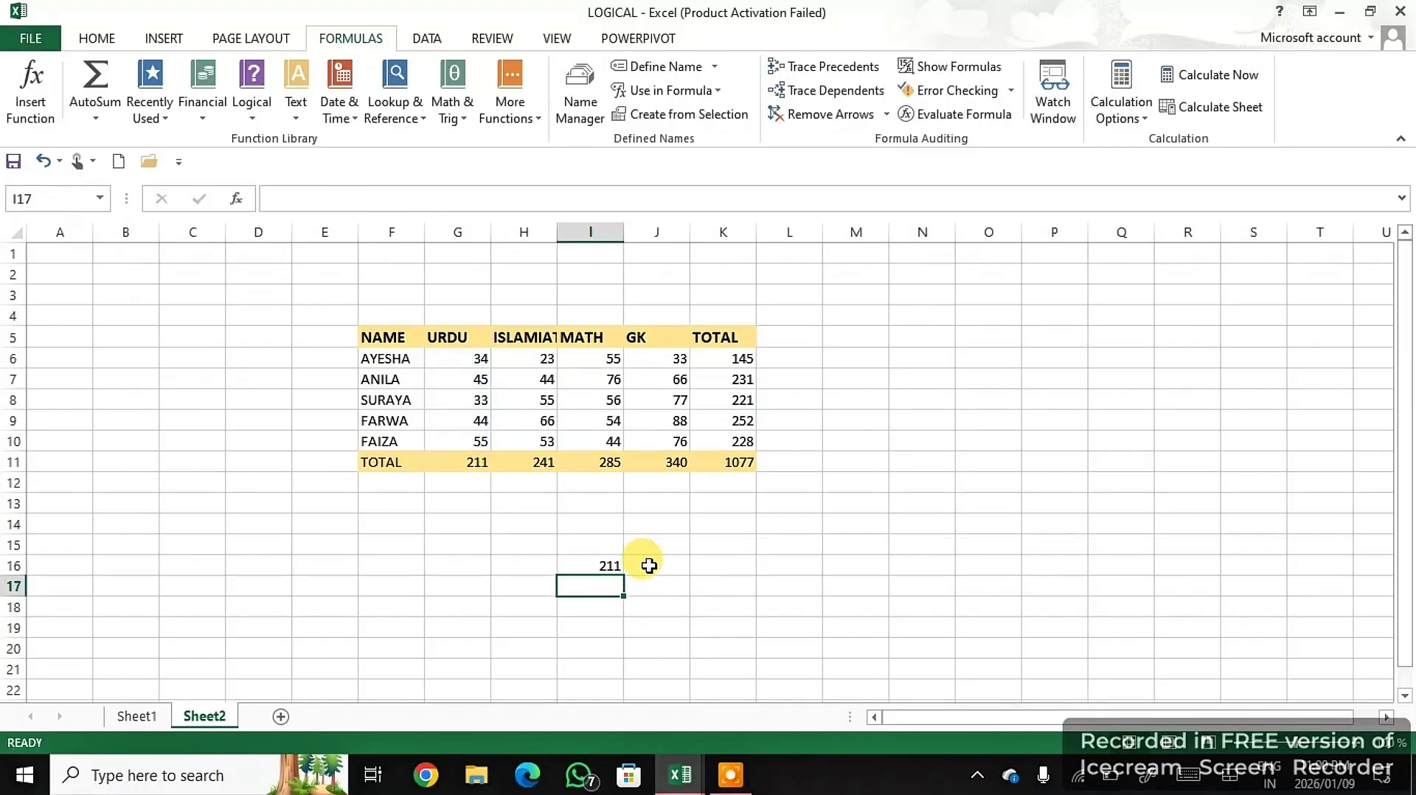
left_click(610, 564)
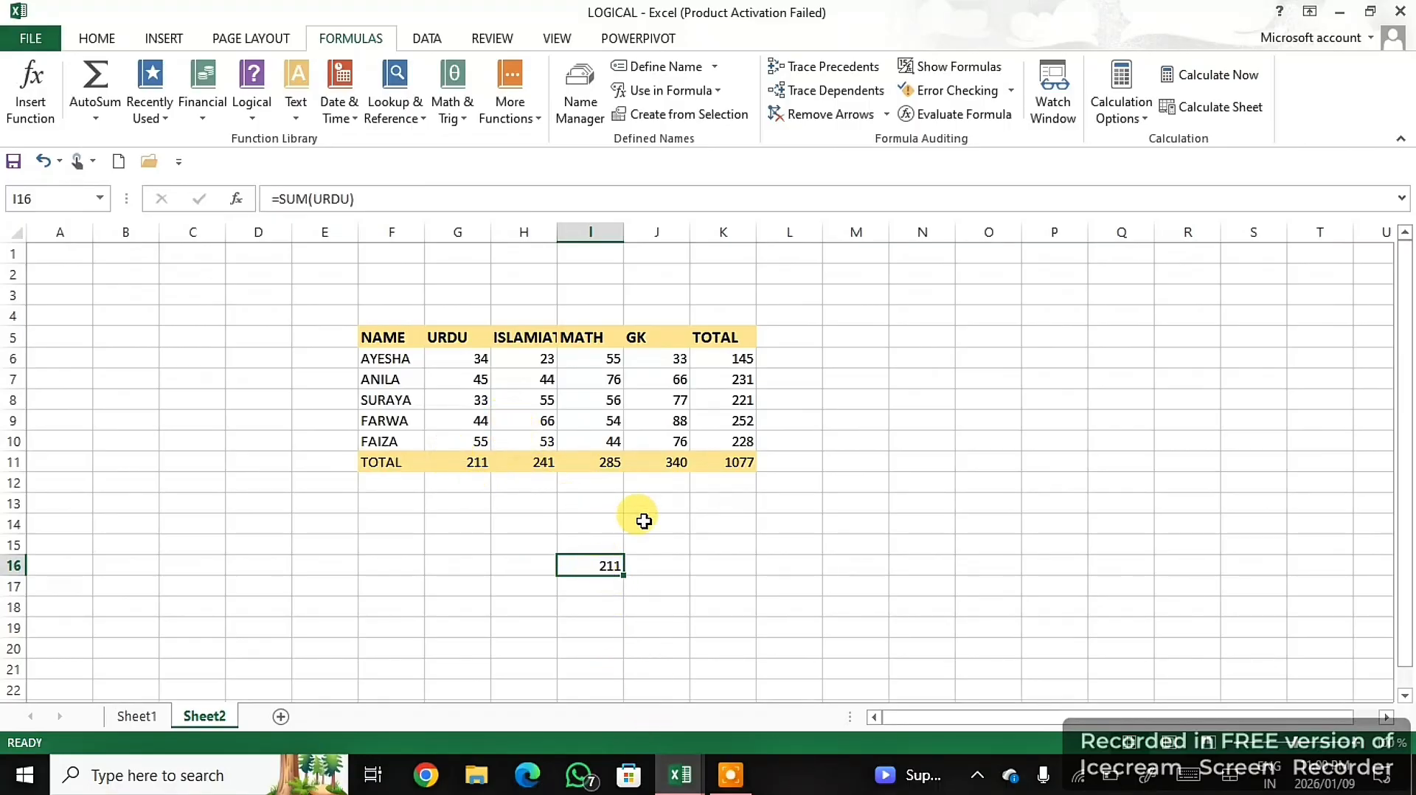
left_click(648, 520)
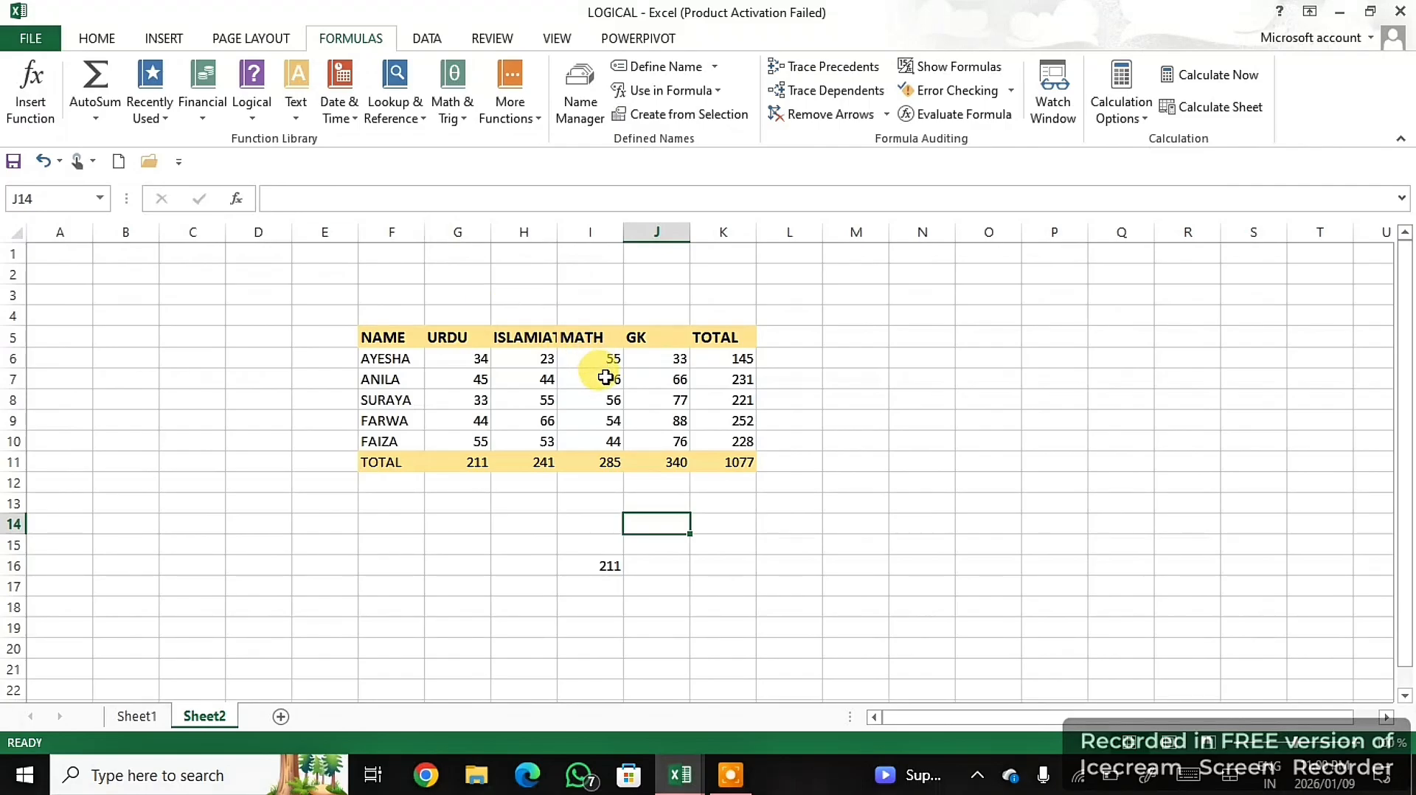
- Define the workbook-scoped name ISLAMIAT for the Islamiat column range H5:H10
left_click(523, 340)
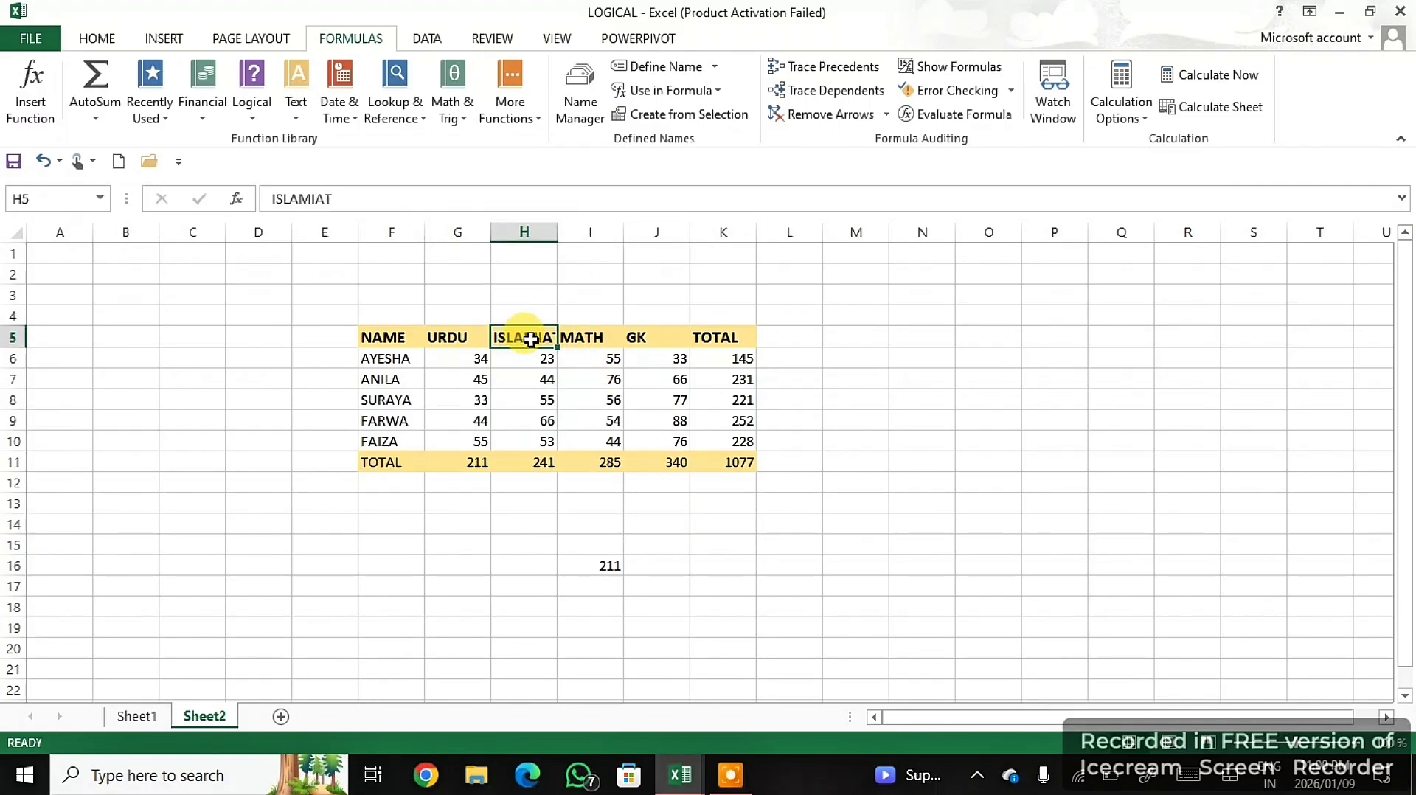
left_click_drag(528, 338, 539, 441)
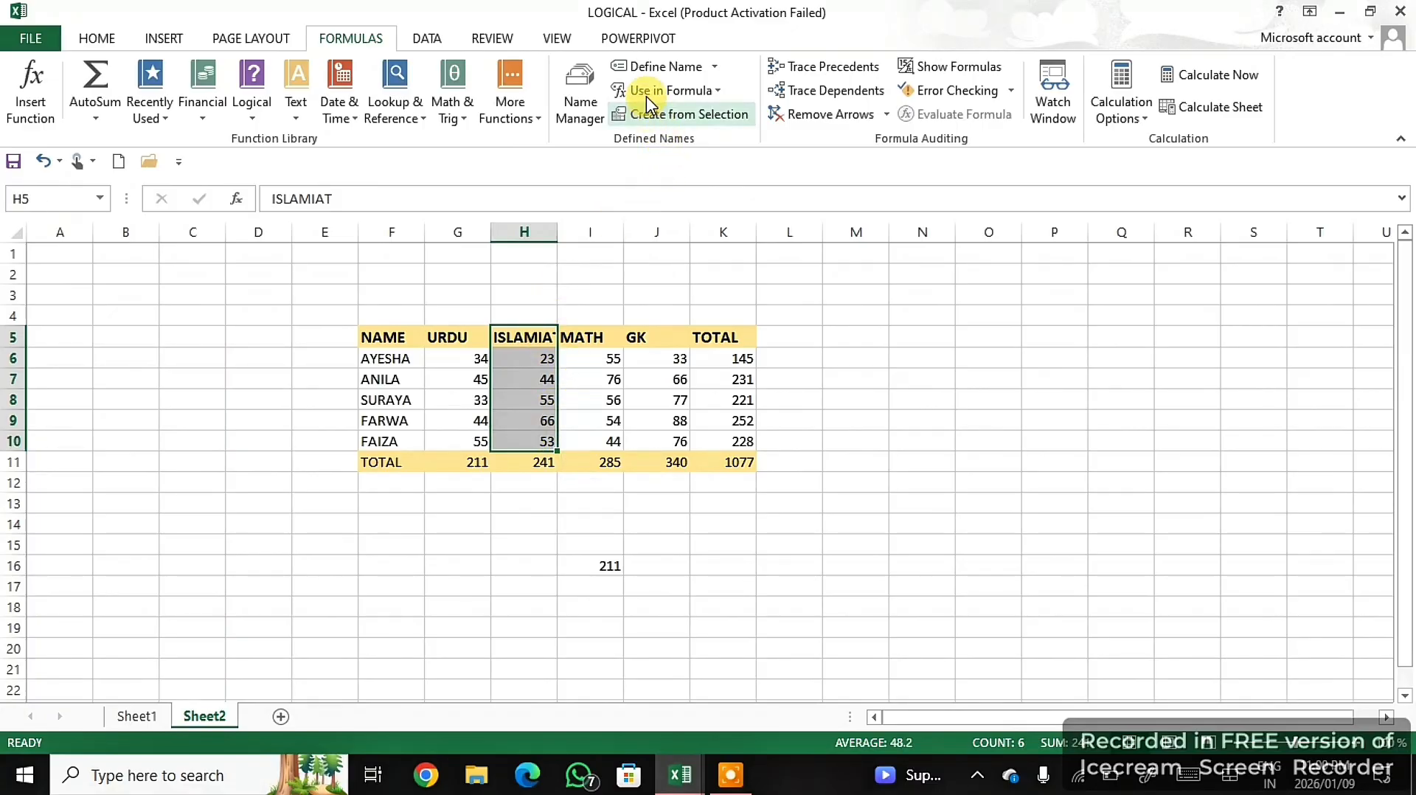
left_click(652, 68)
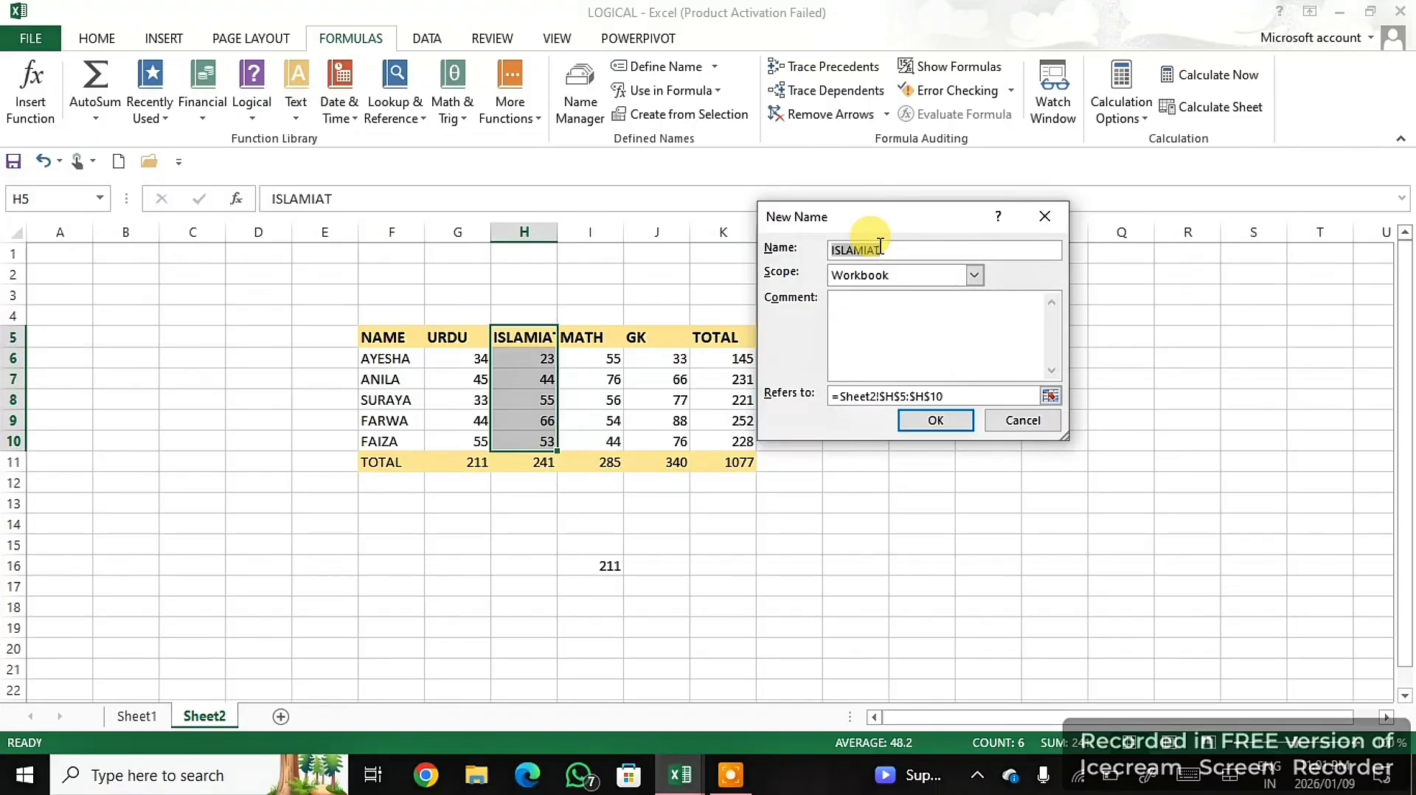
left_click(934, 421)
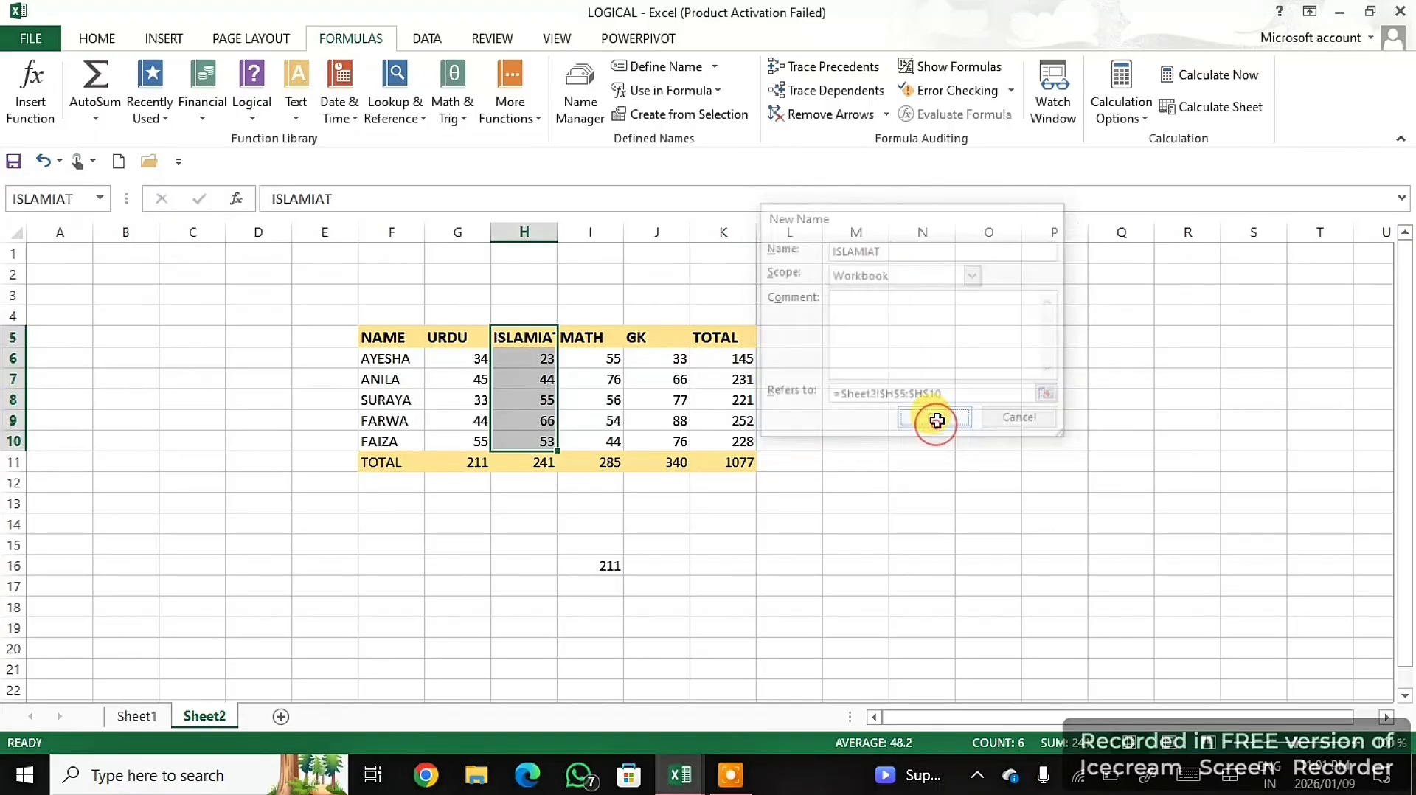
- Enter =SUM(ISLAMIAT) in J18 to total the Islamiat marks through the named range
left_click(669, 598)
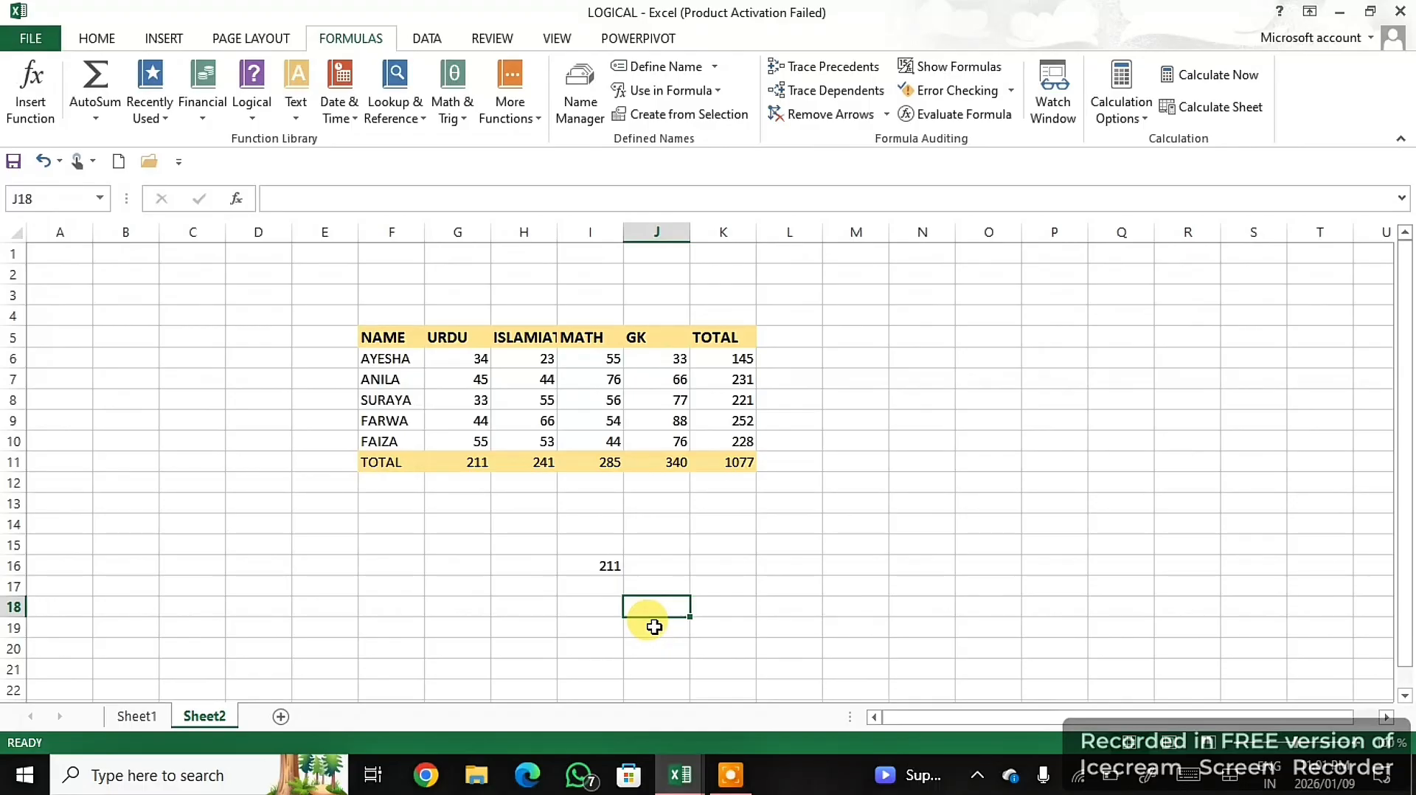
type("=s")
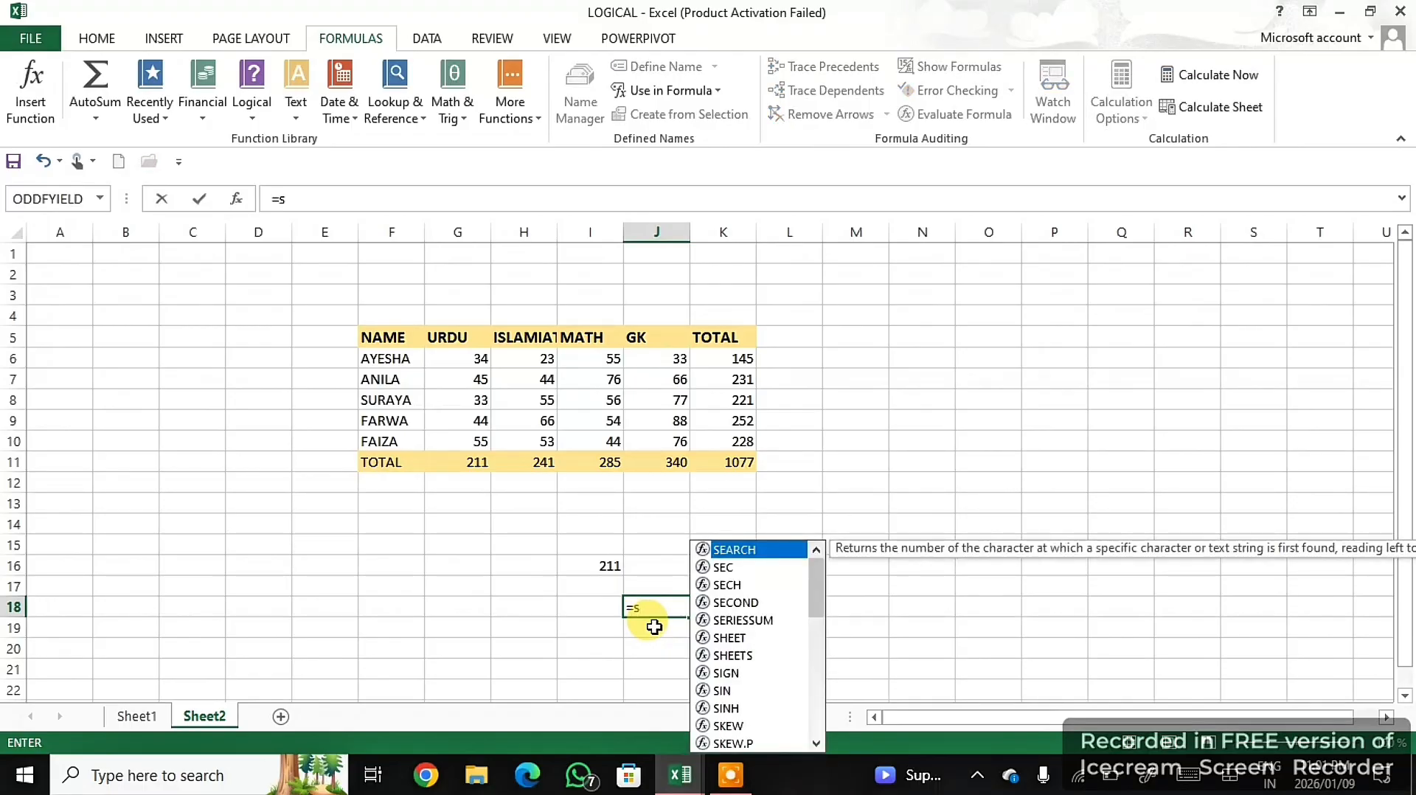
type("um")
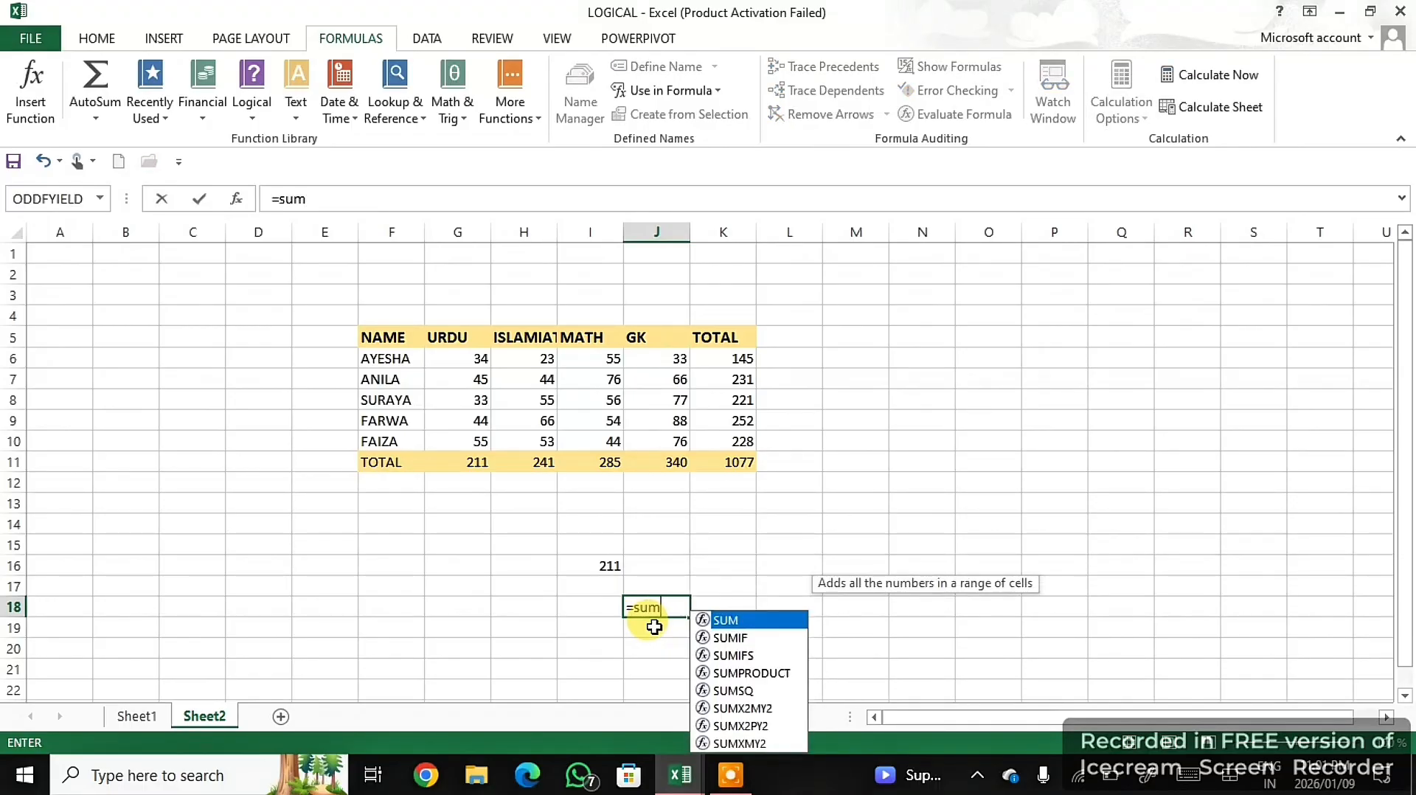
key("Tab")
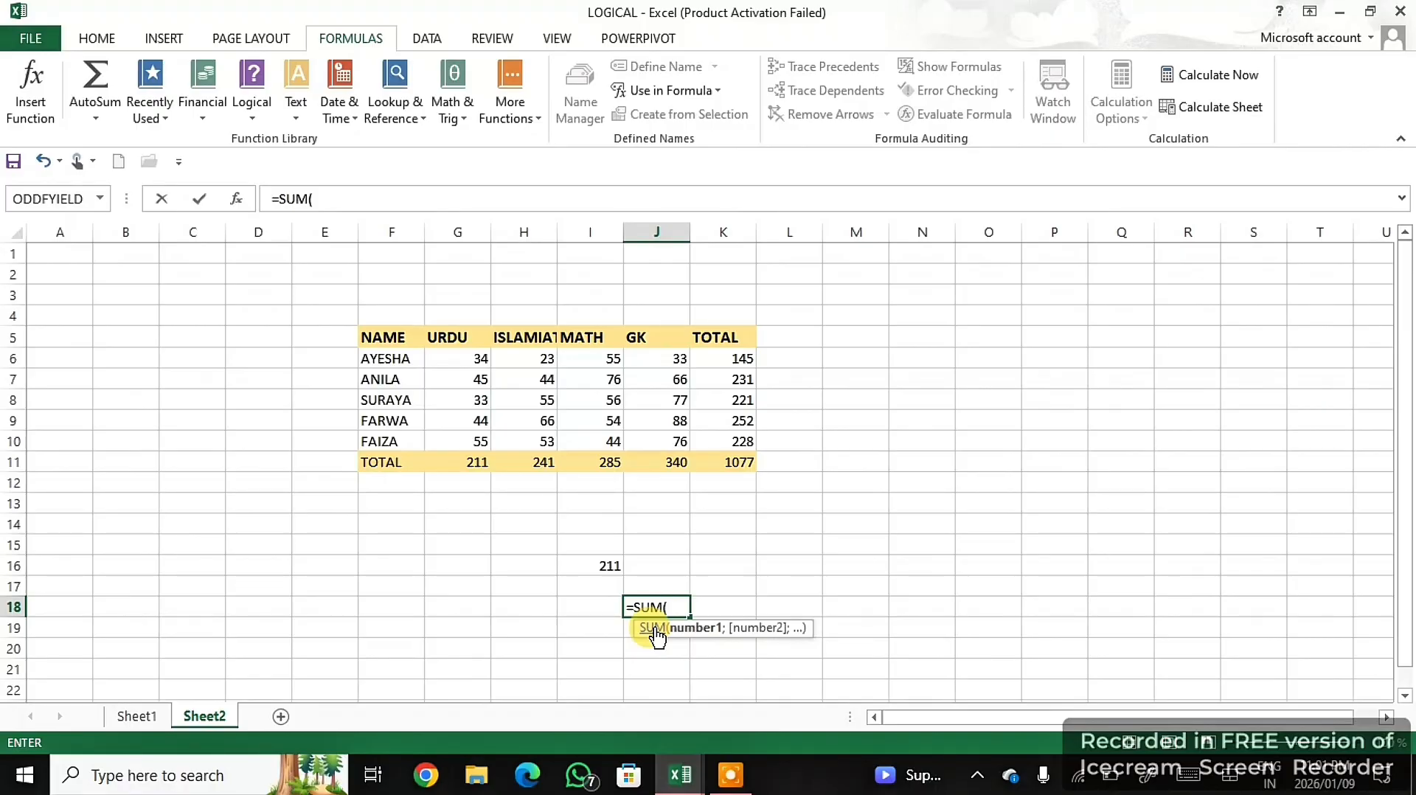
type("isl")
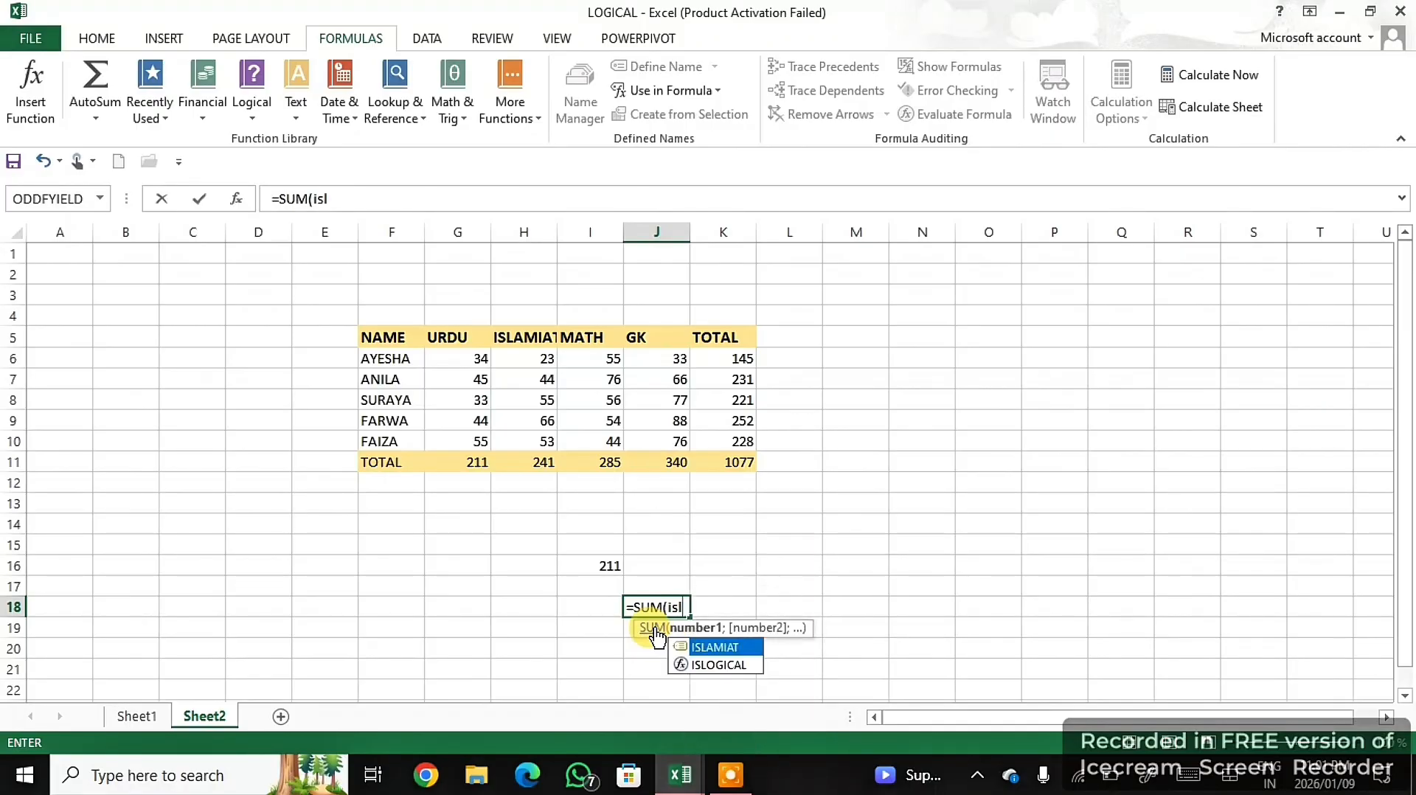
double_click(712, 647)
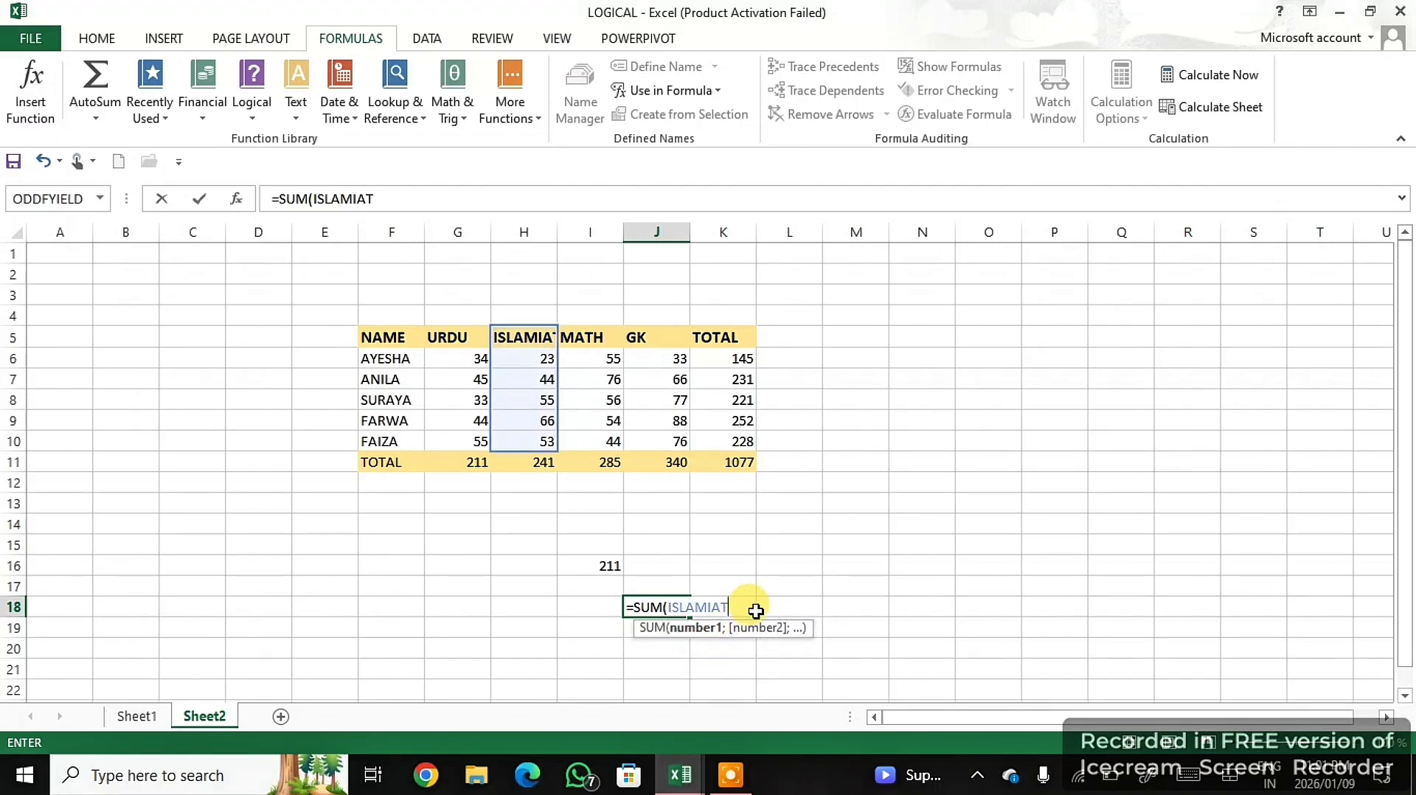
type(")")
key("Return")
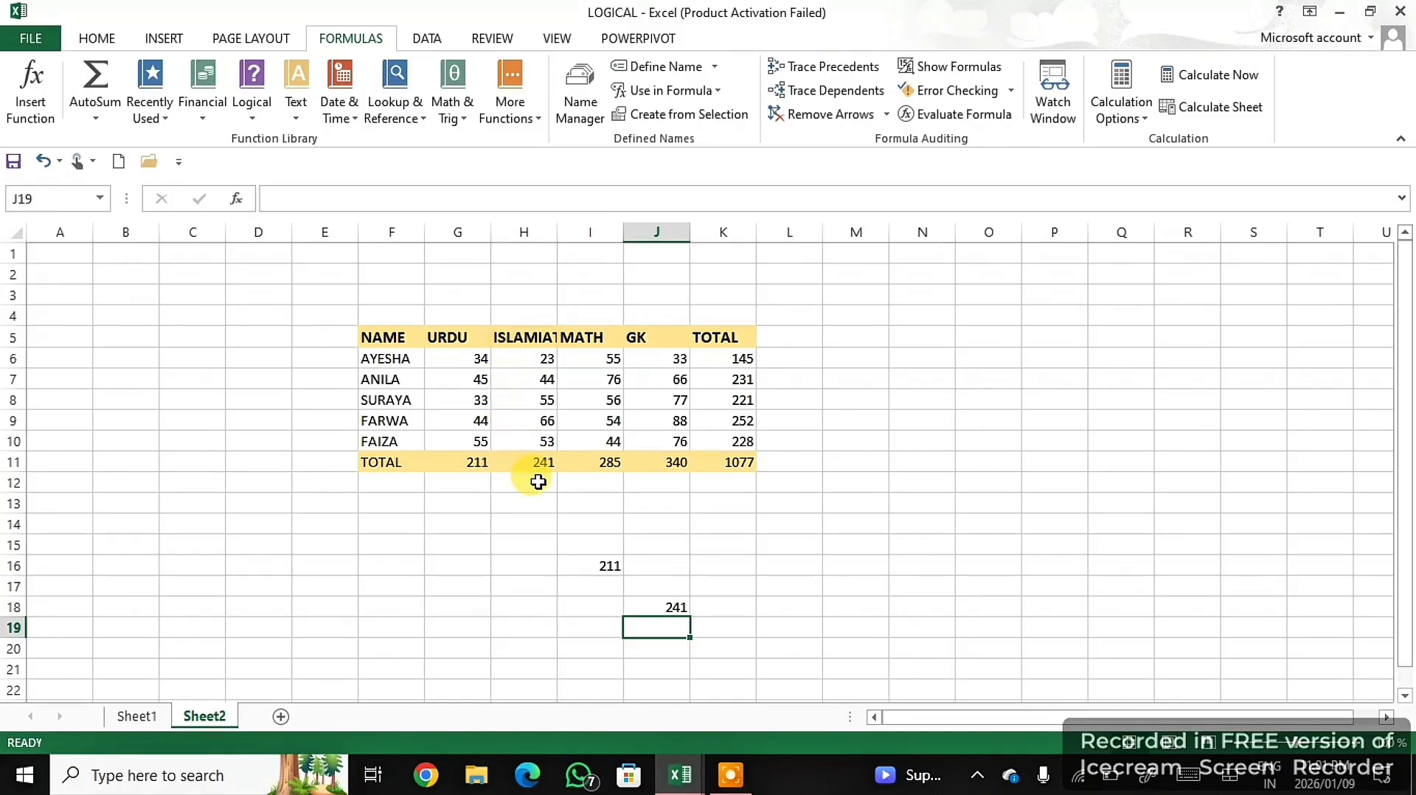
left_click(686, 607)
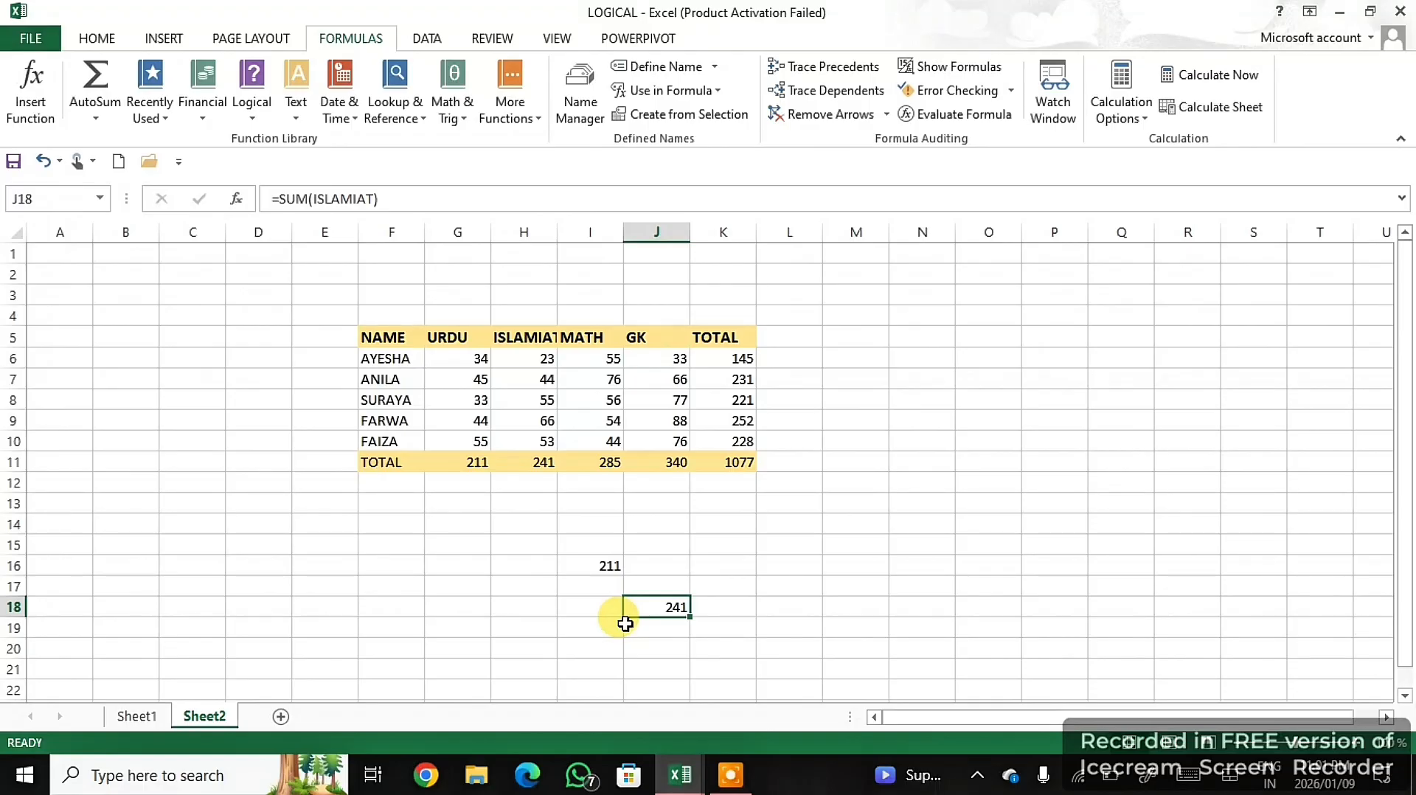
- Review the ISLAMIAT and URDU names in the Name Manager and view the ISLAMIAT definition without changing it
left_click(730, 774)
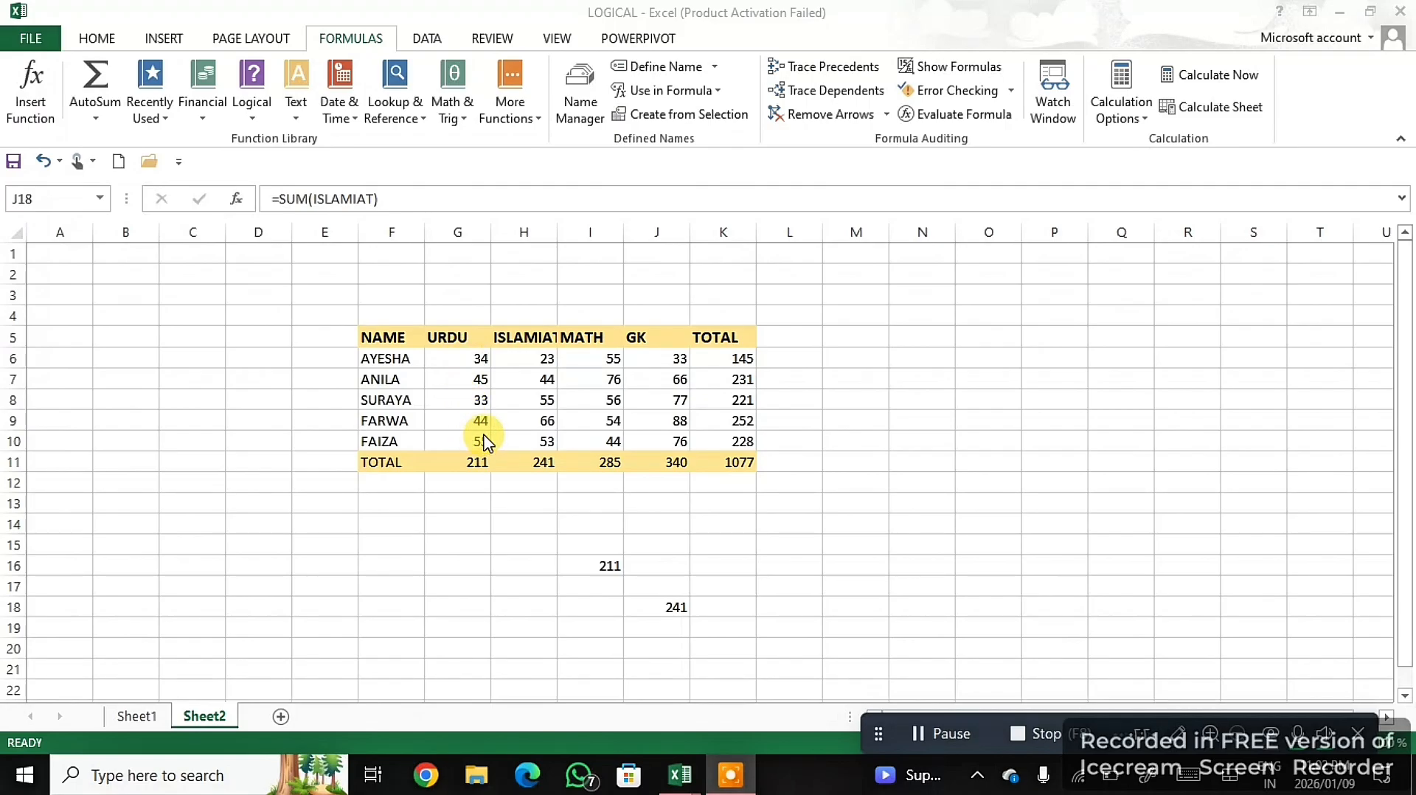
left_click(575, 116)
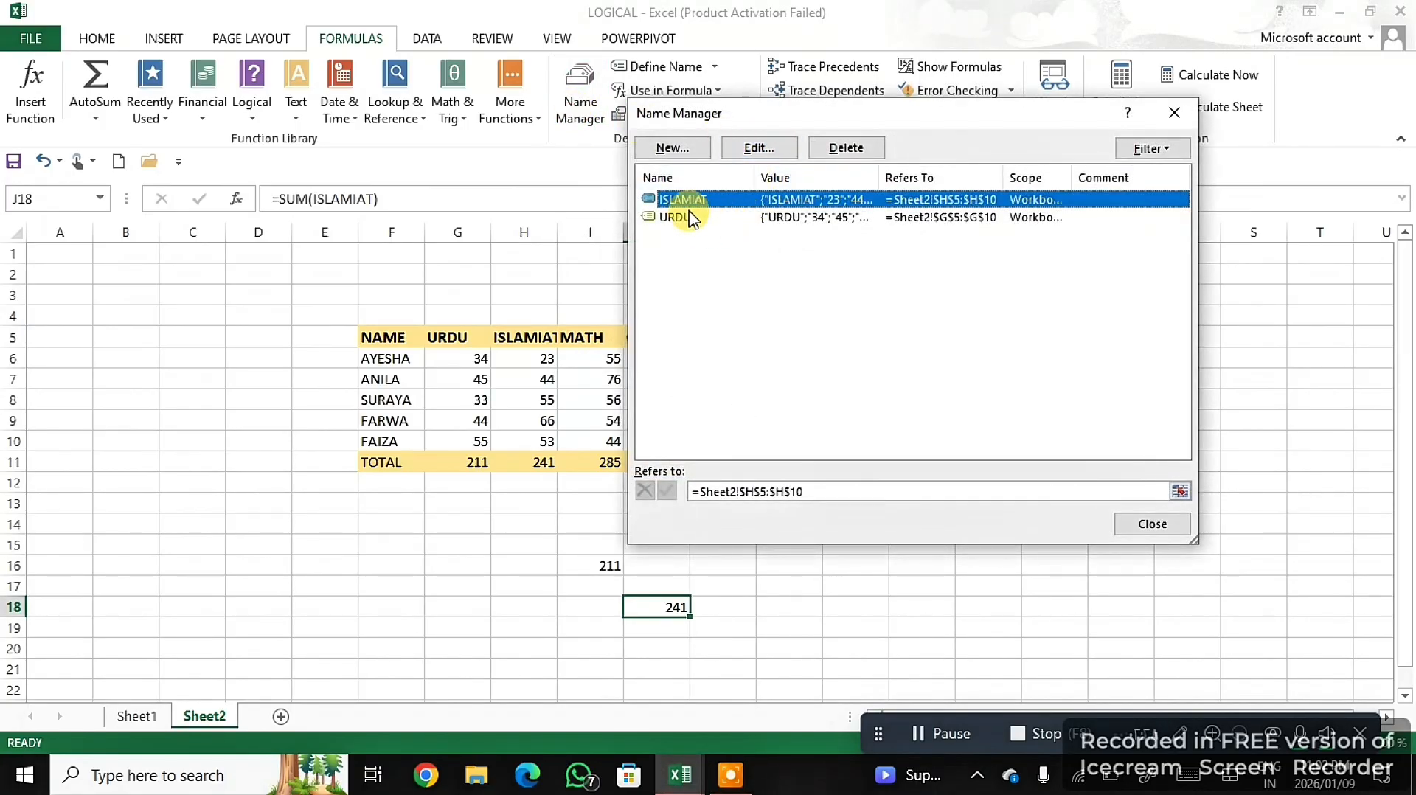
left_click_drag(869, 116, 1063, 199)
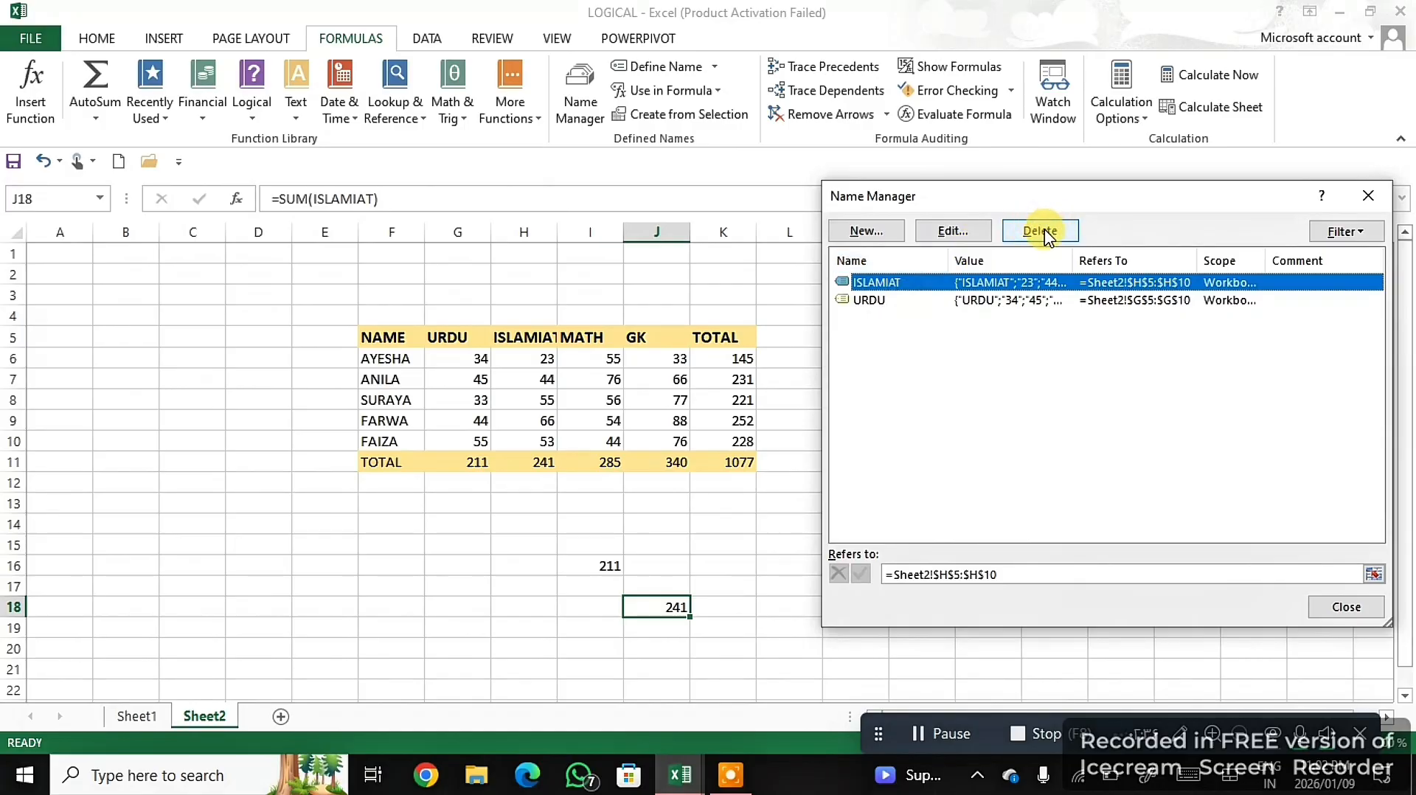
left_click(870, 299)
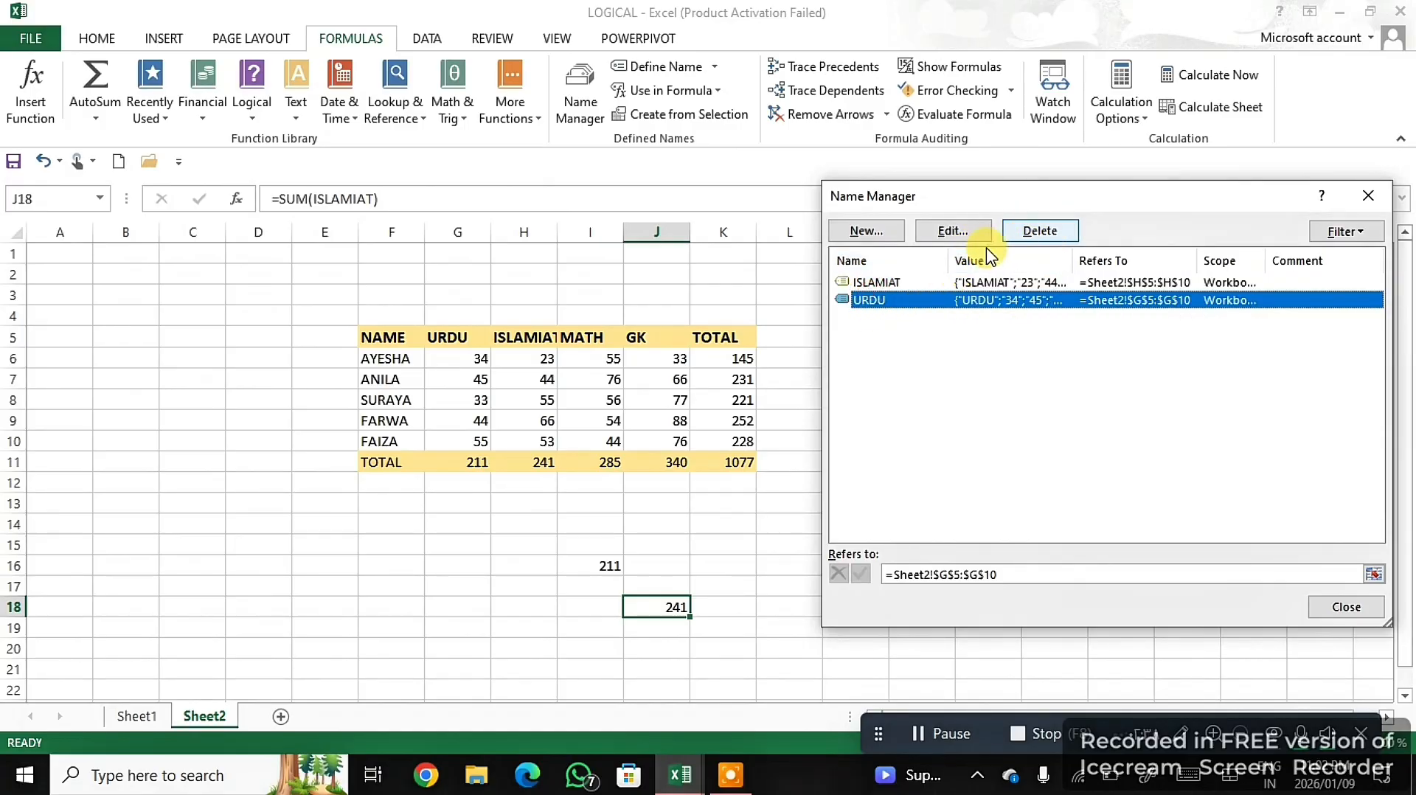
left_click(911, 283)
left_click(966, 231)
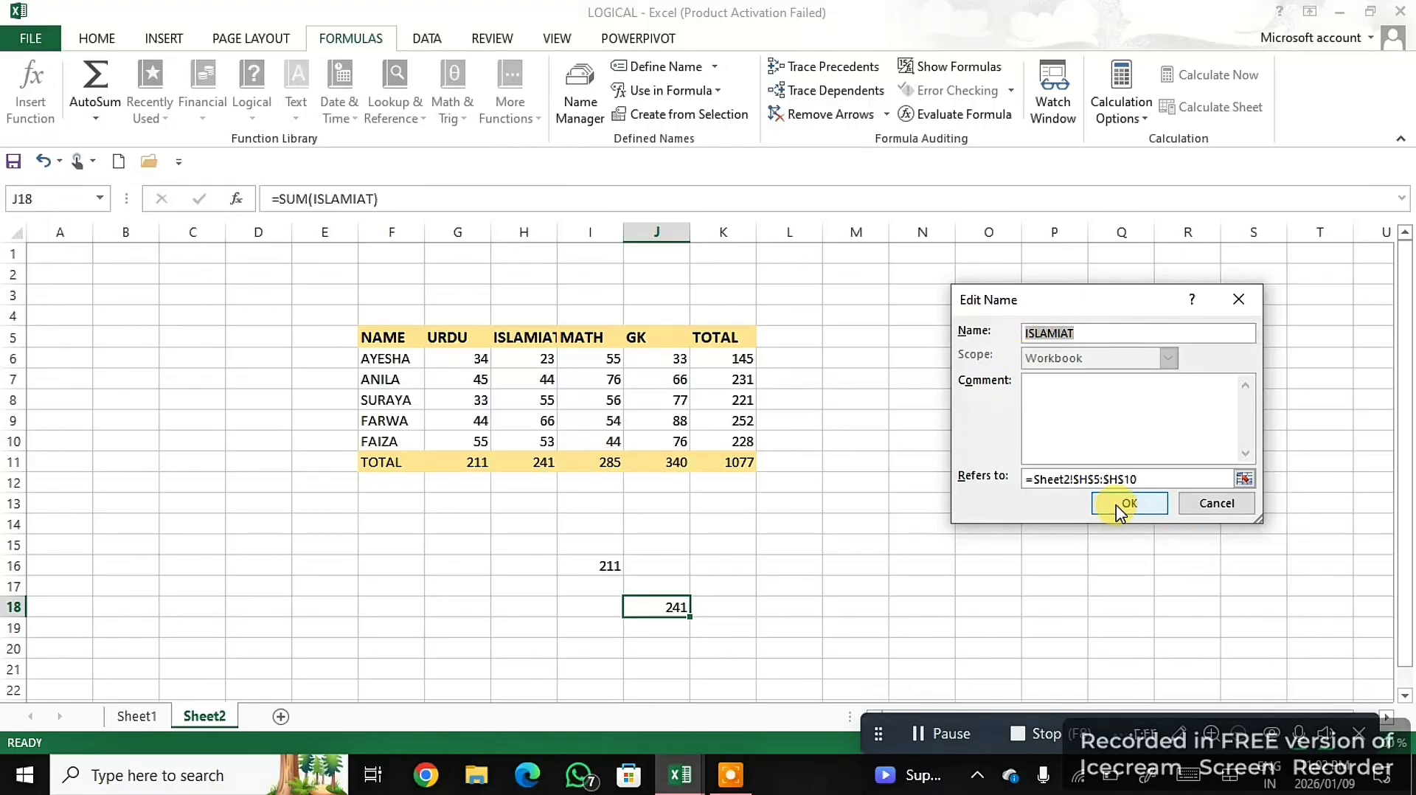
left_click(1218, 503)
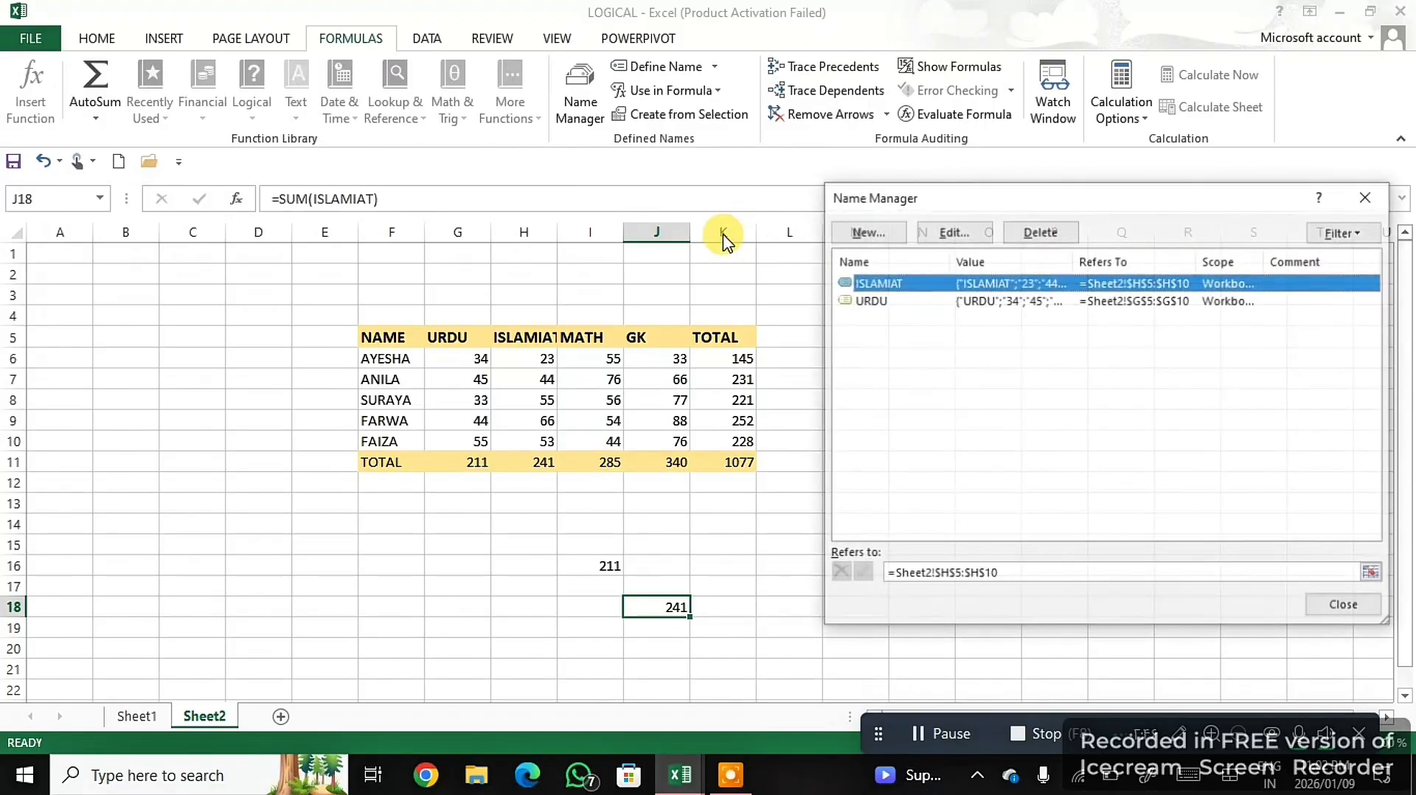
- Define a workbook-scoped name, table, for the whole marks table range F5:K11 on Sheet2 through the Name Manager
left_click(864, 230)
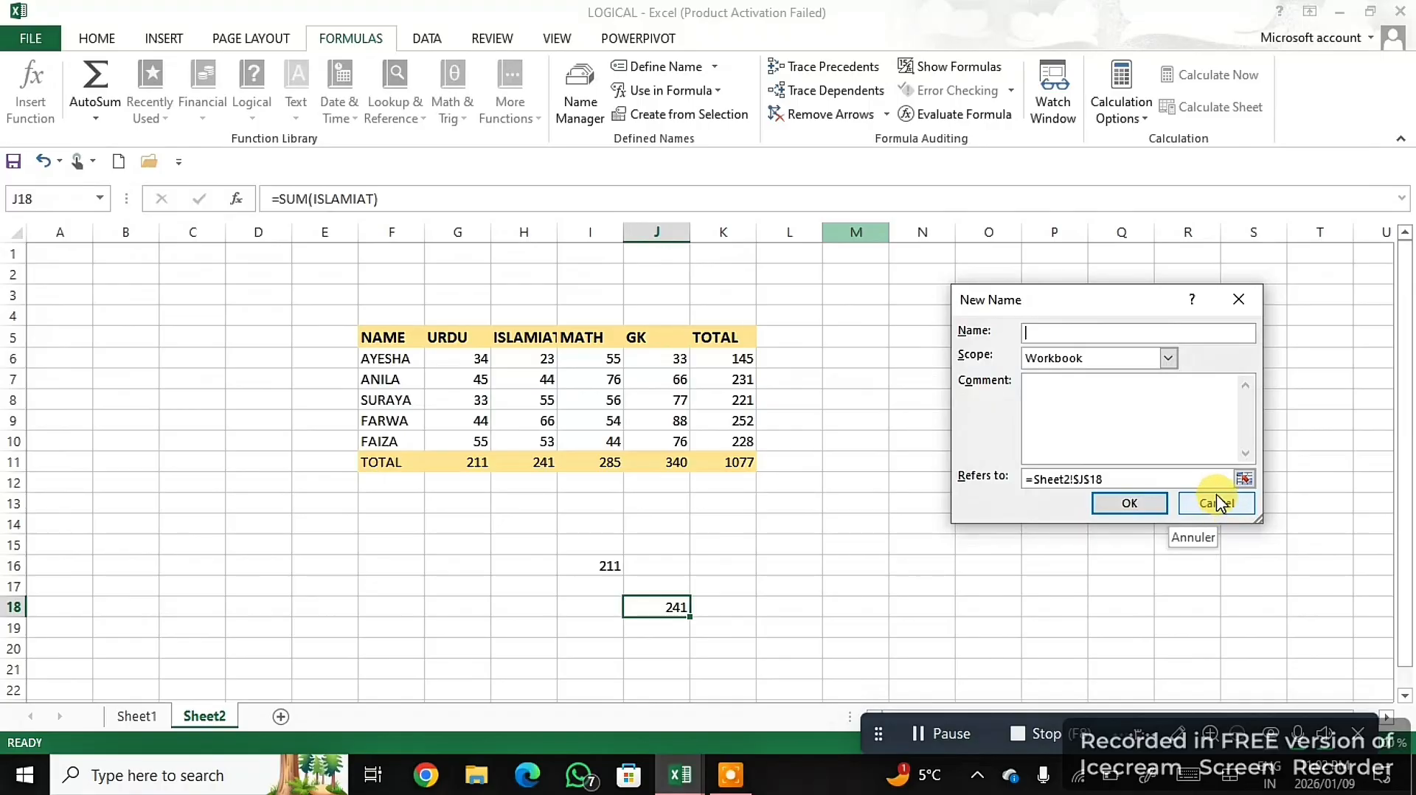
left_click(1139, 478)
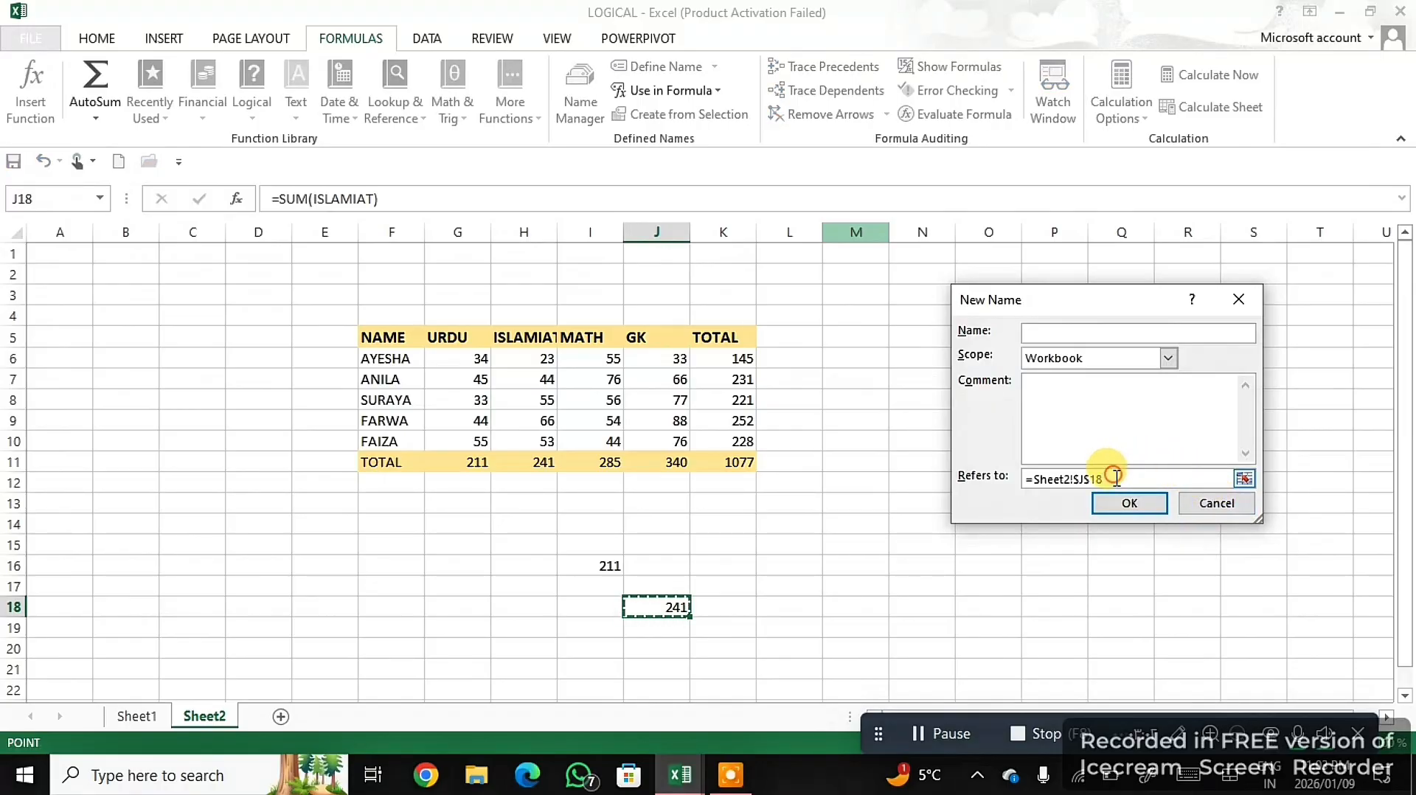
left_click_drag(1048, 488, 998, 482)
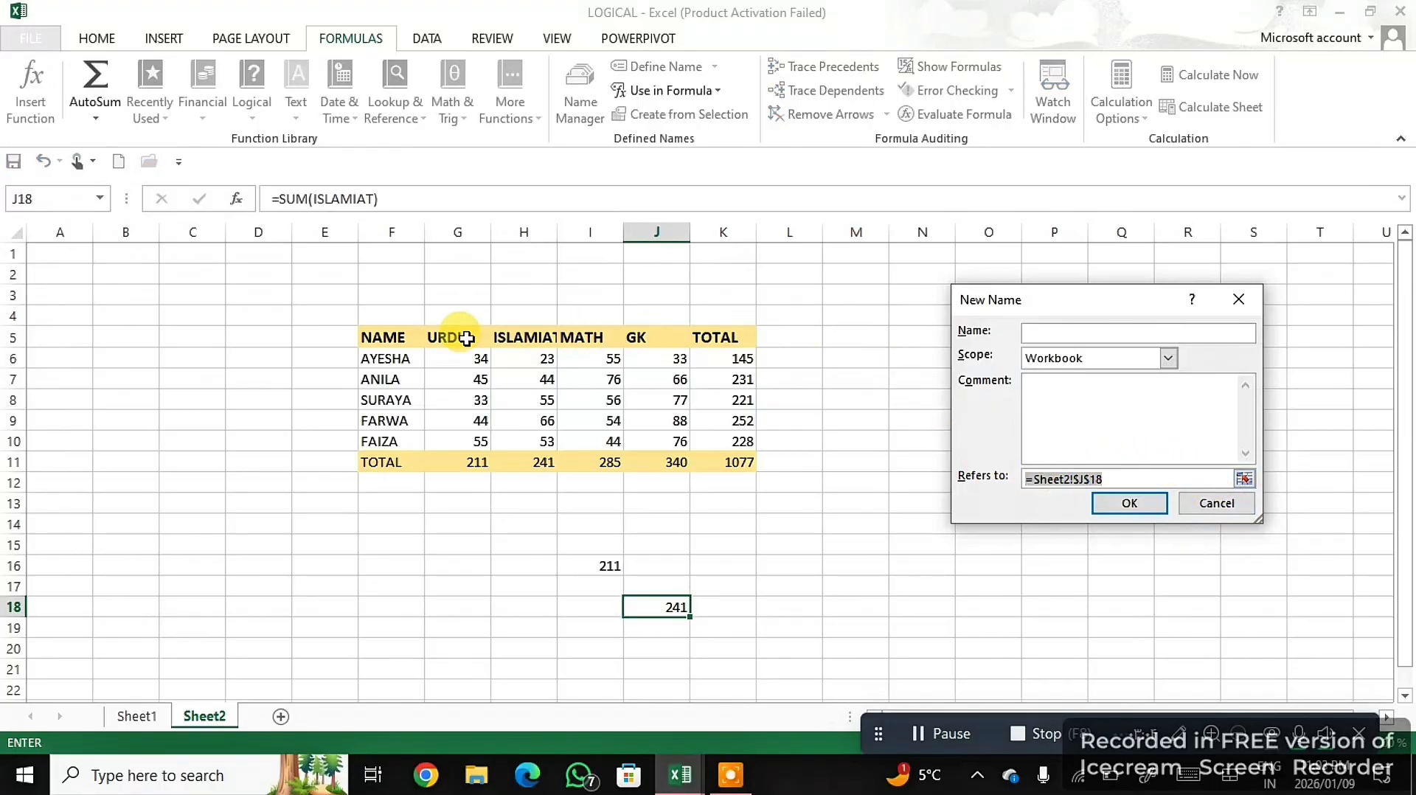
left_click_drag(373, 332, 722, 461)
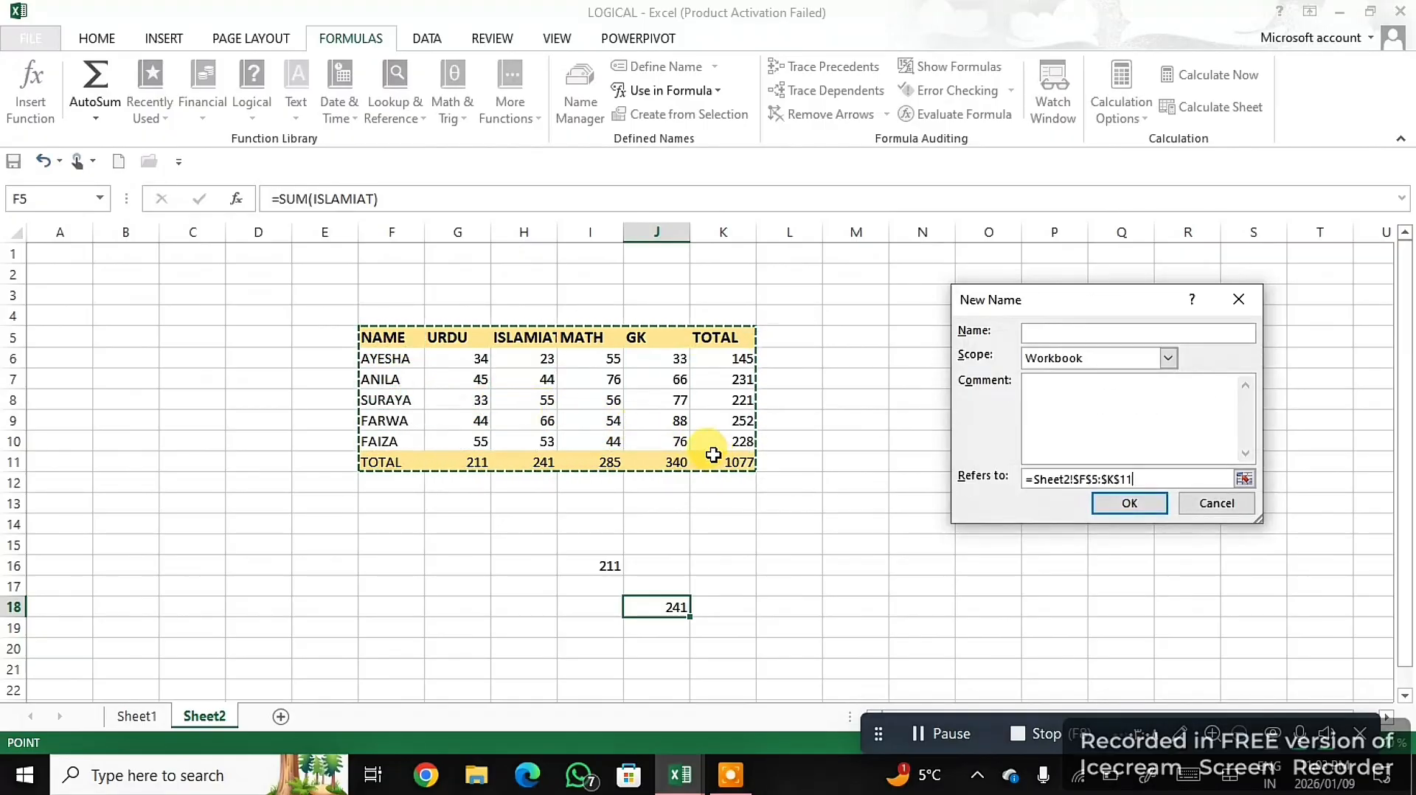
left_click(1053, 329)
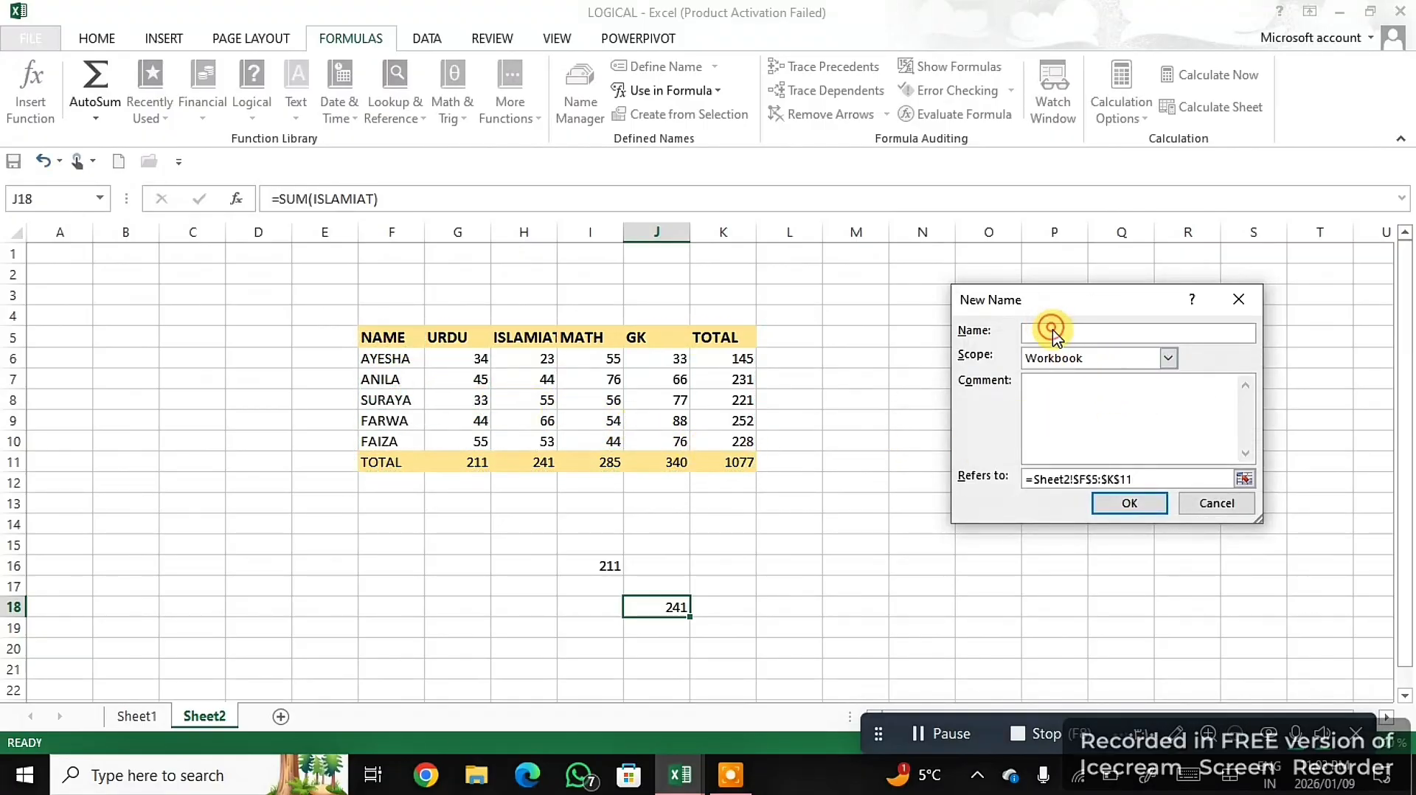
type("ta")
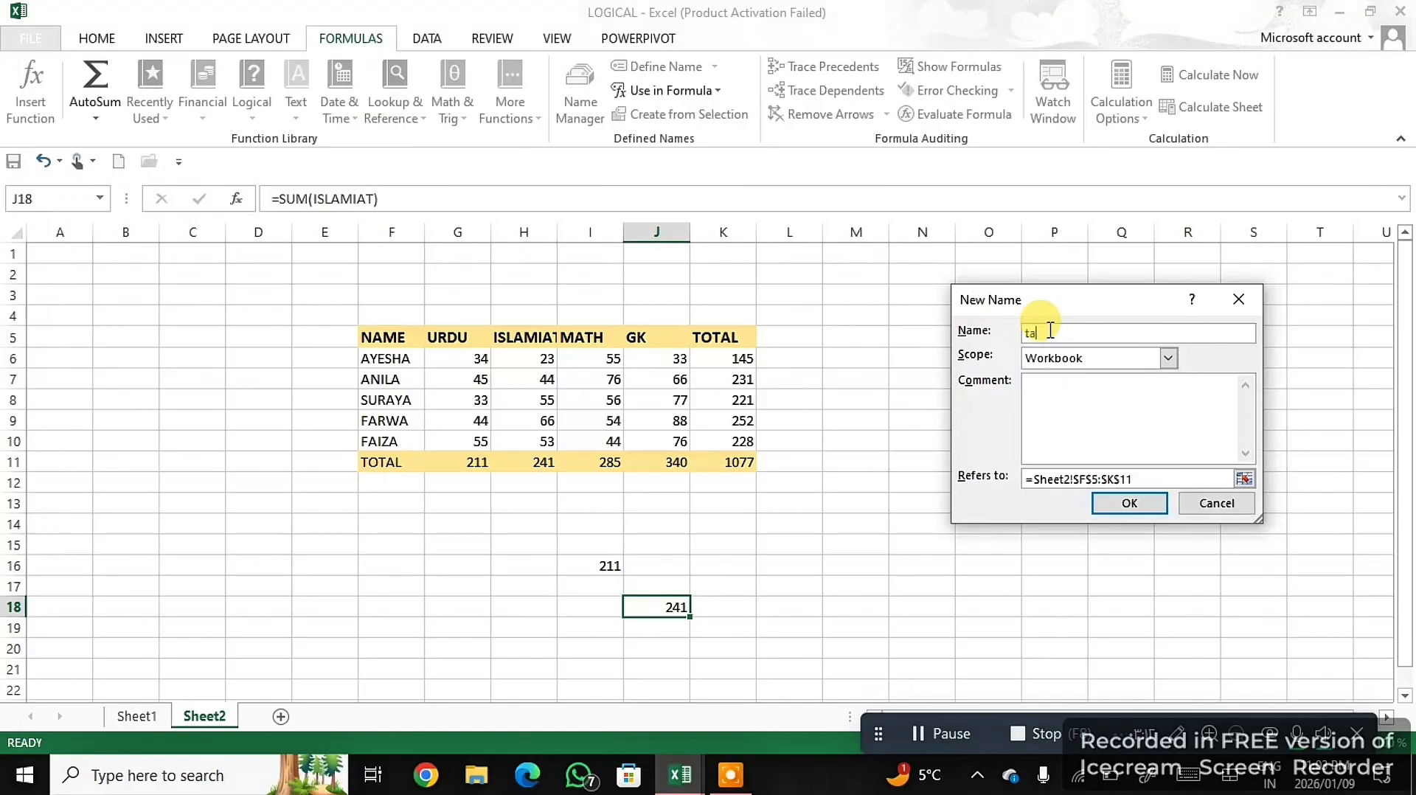
type("ble")
left_click(1129, 503)
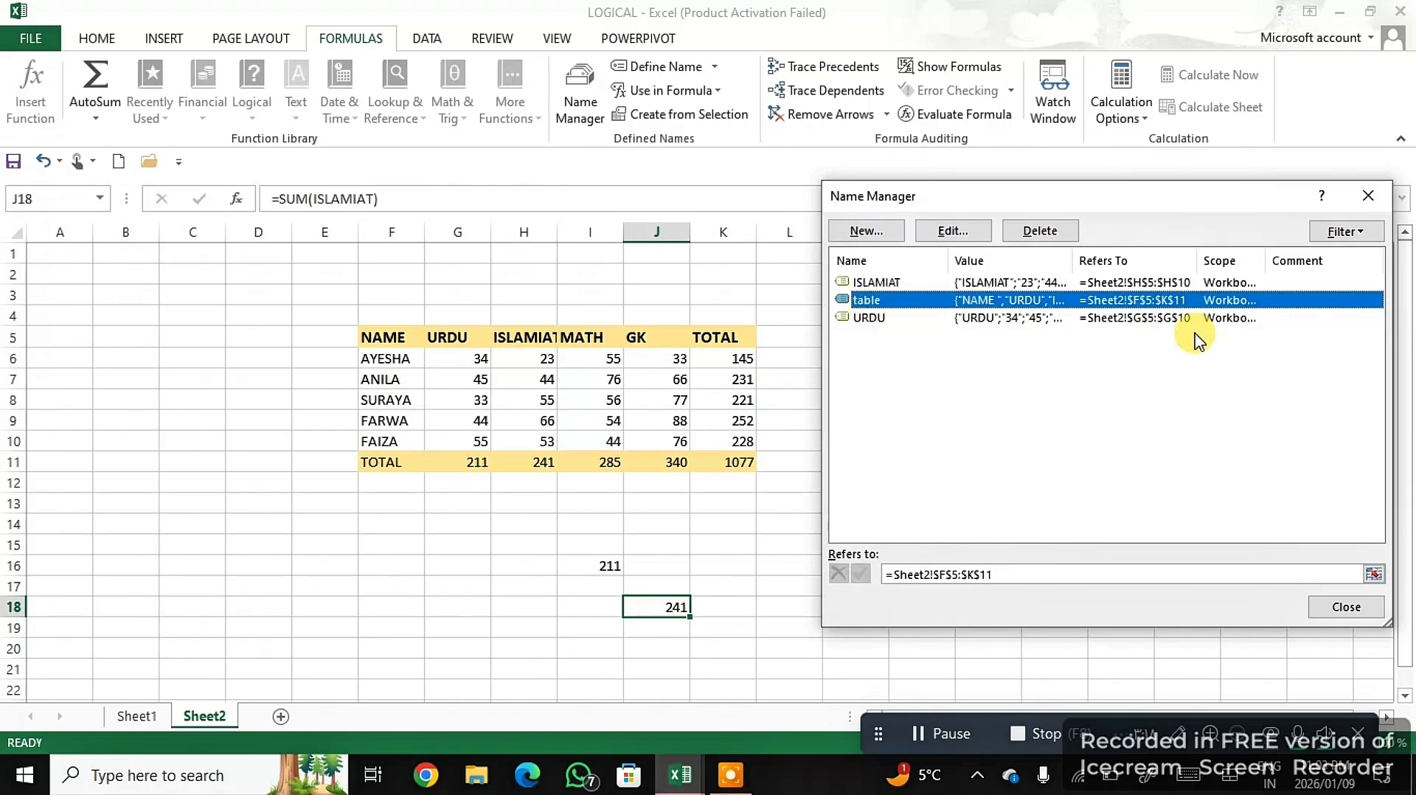
left_click(1339, 606)
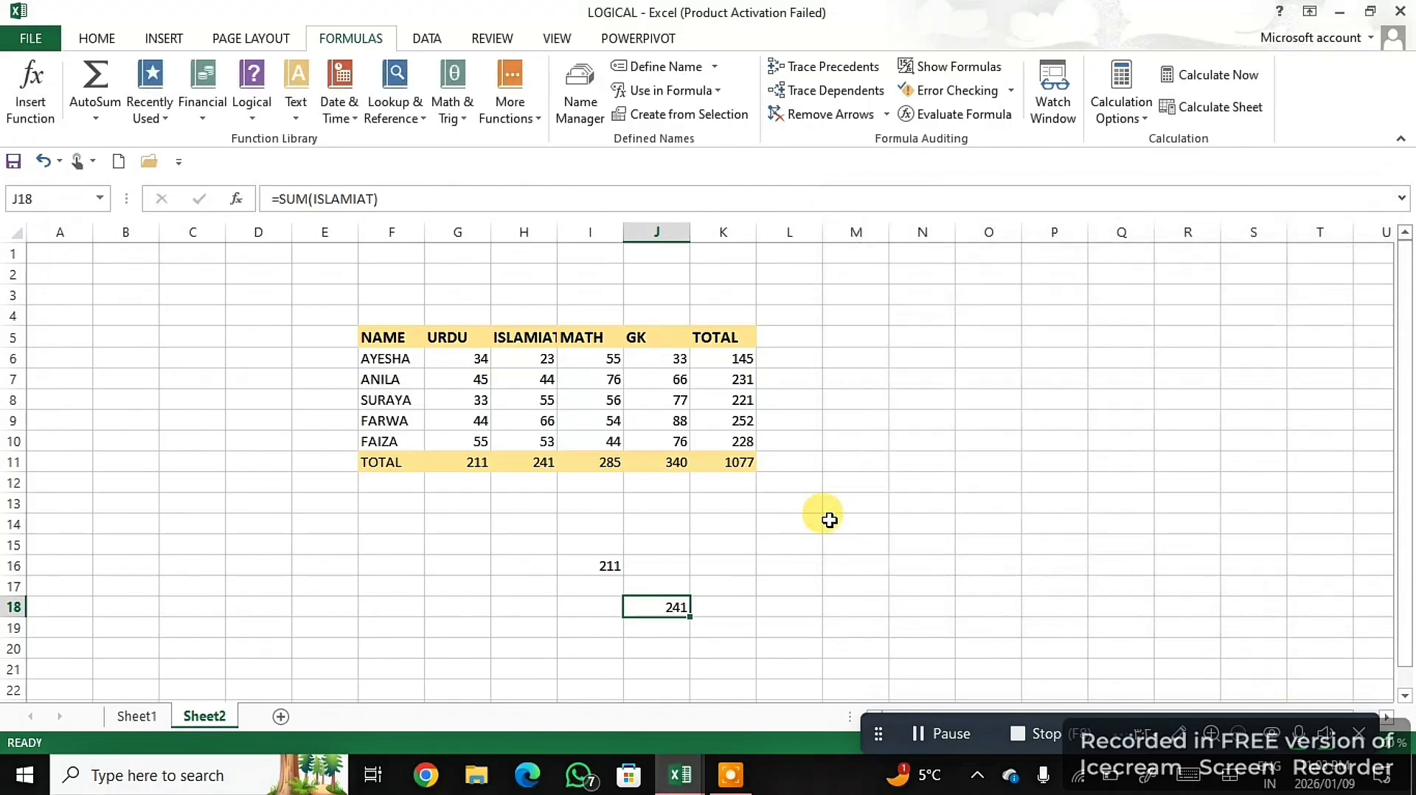
- Try referencing the whole marks table in L13 with =table, and erase the name before entering it
left_click(774, 502)
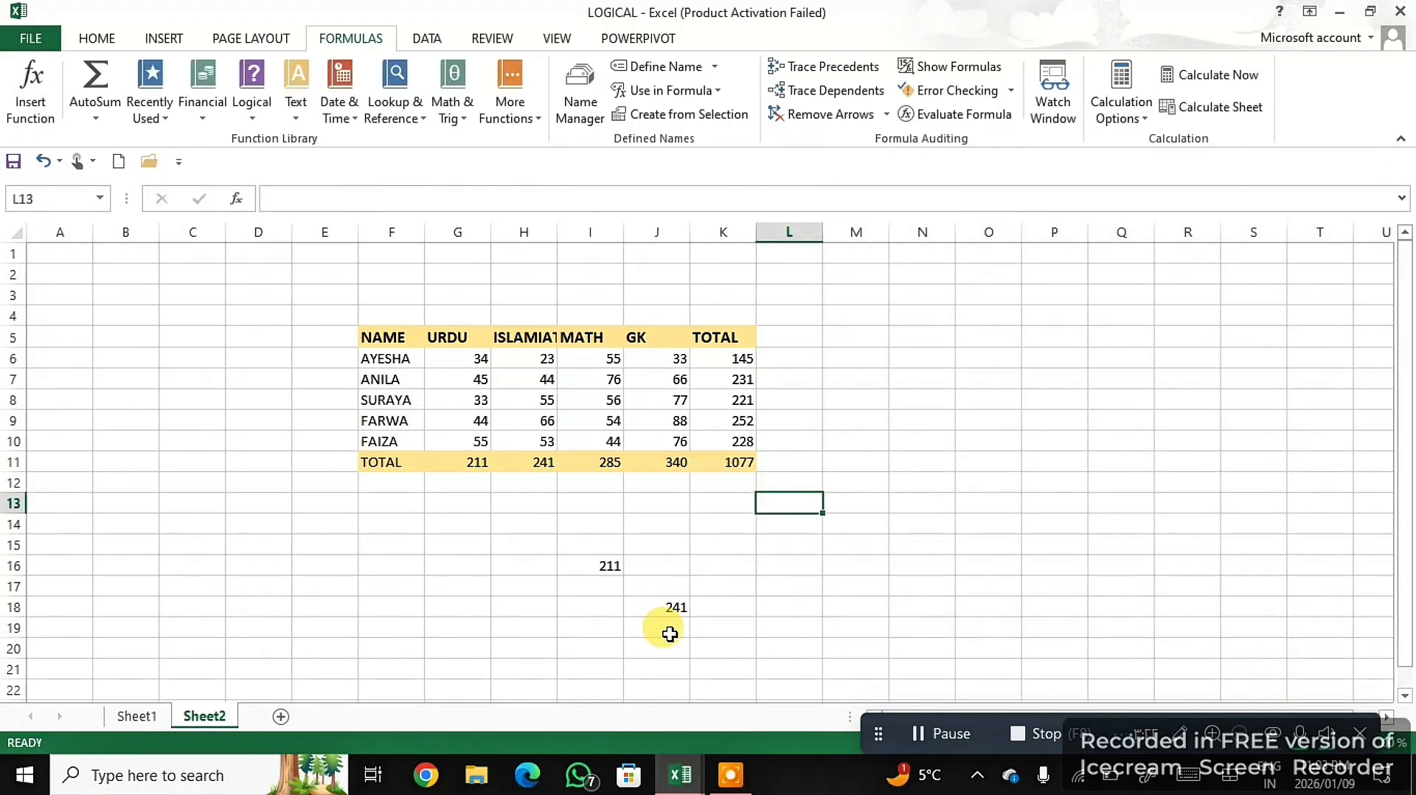
type("=")
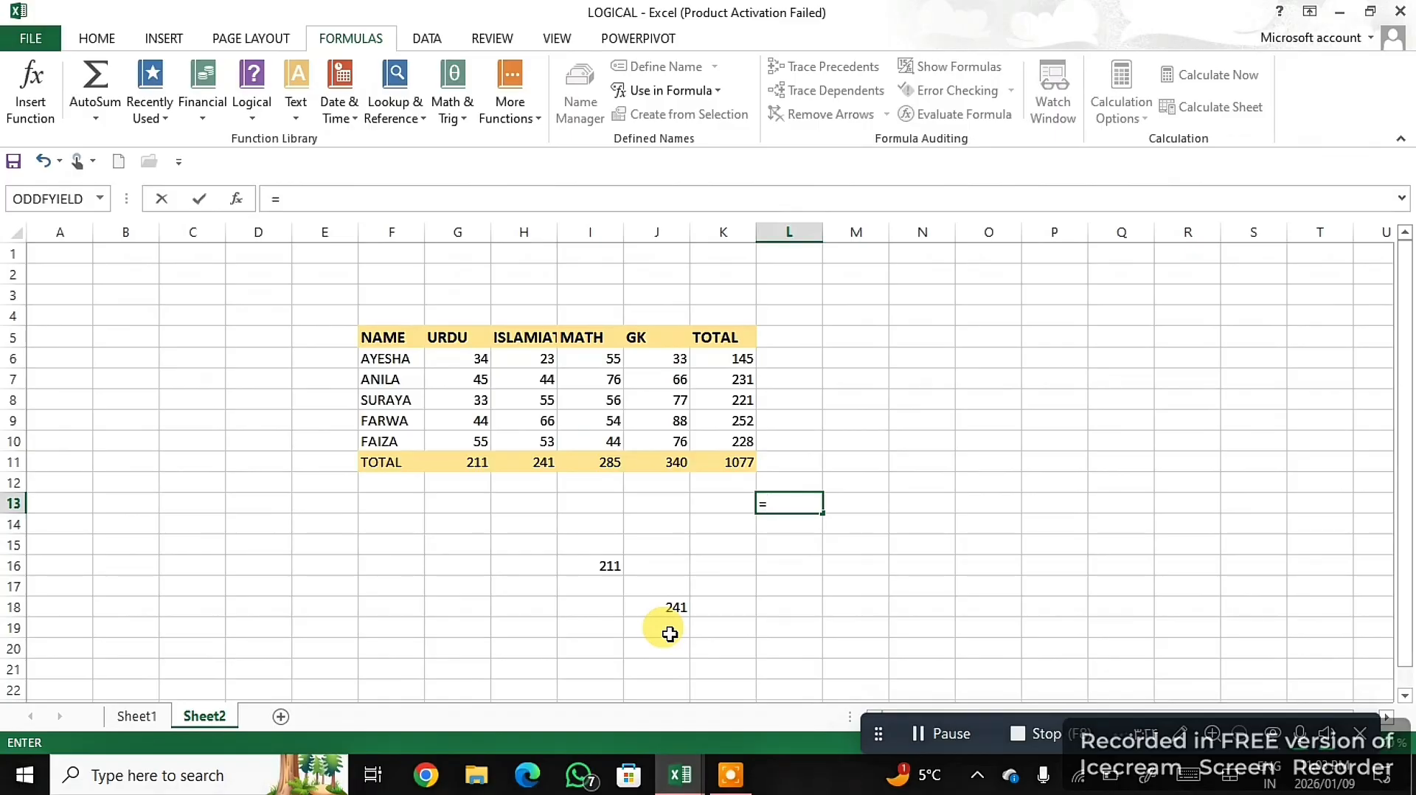
type("ta")
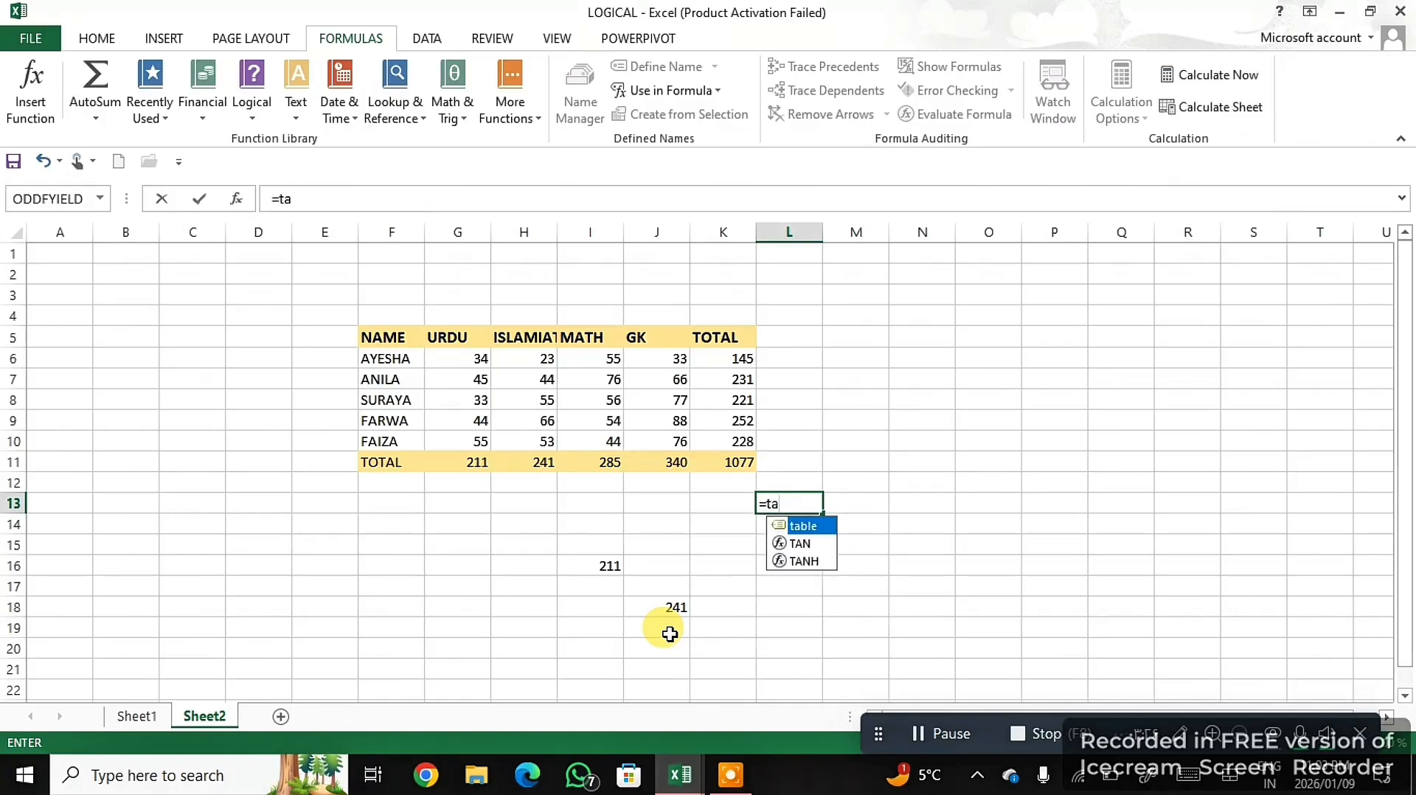
type("ble")
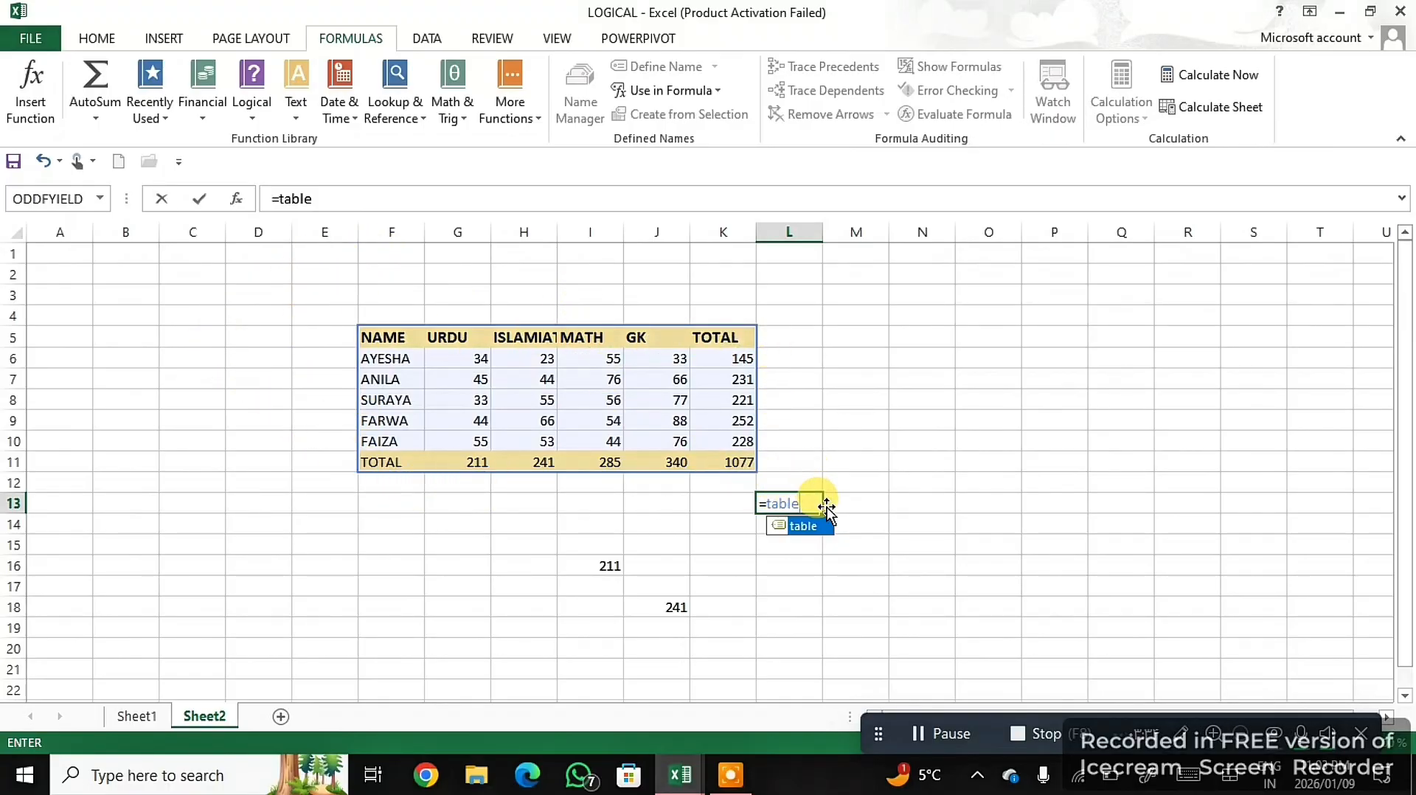
key("BackSpace")
key("BackSpace")
key("BackSpace")
key("BackSpace")
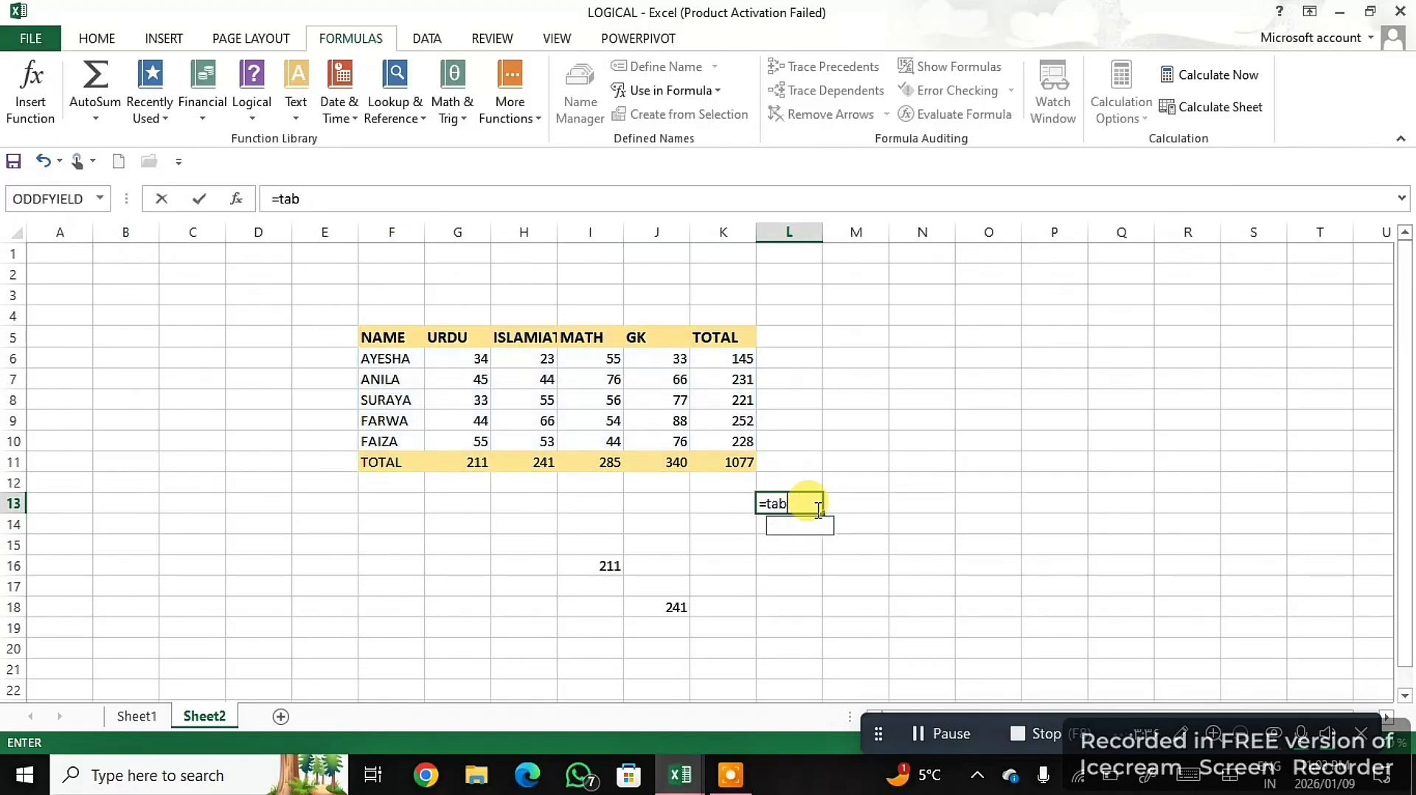
key("BackSpace")
- Try referencing the Urdu marks in the L13 formula with =urdu, and erase the name again
type("urdu")
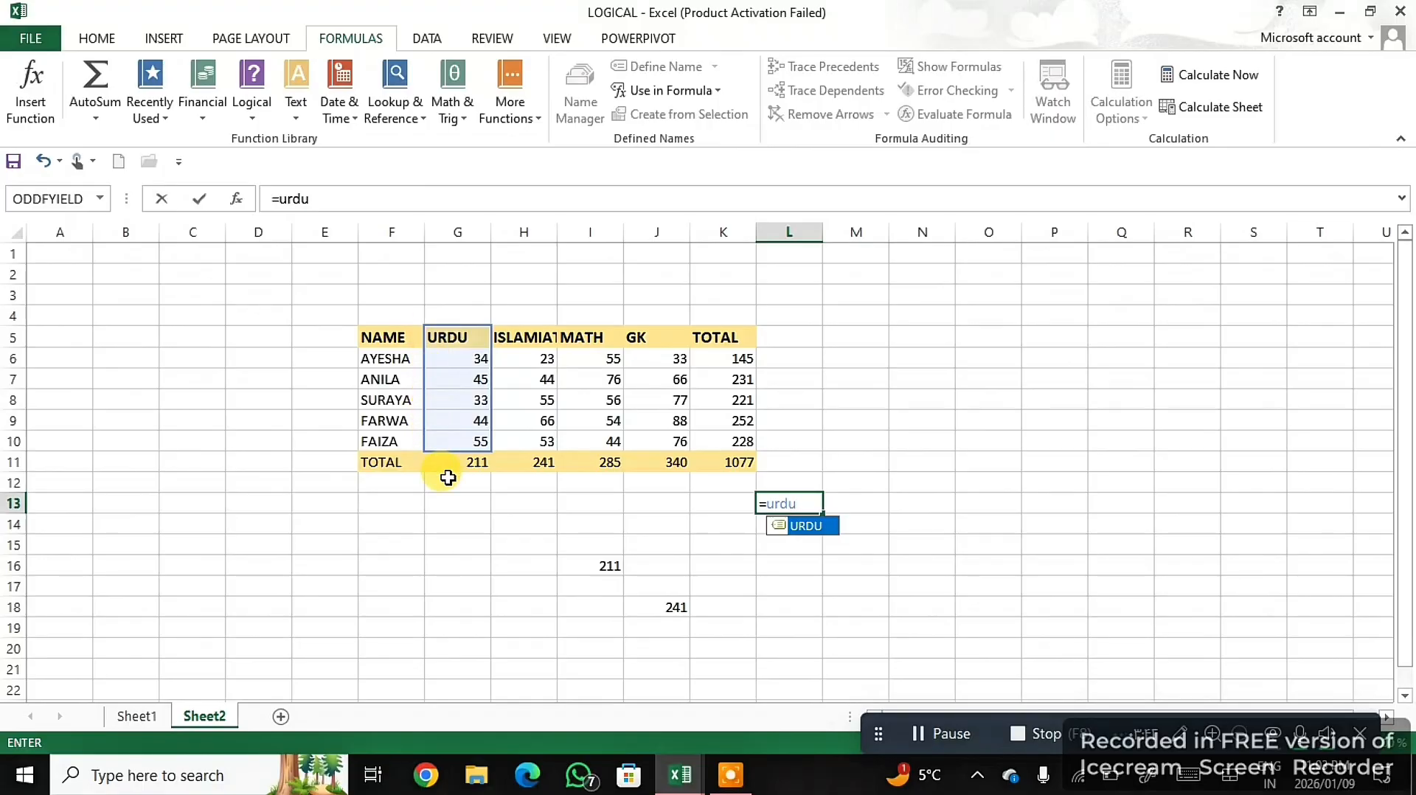
key("BackSpace")
key("BackSpace")
key("BackSpace")
key("BackSpace")
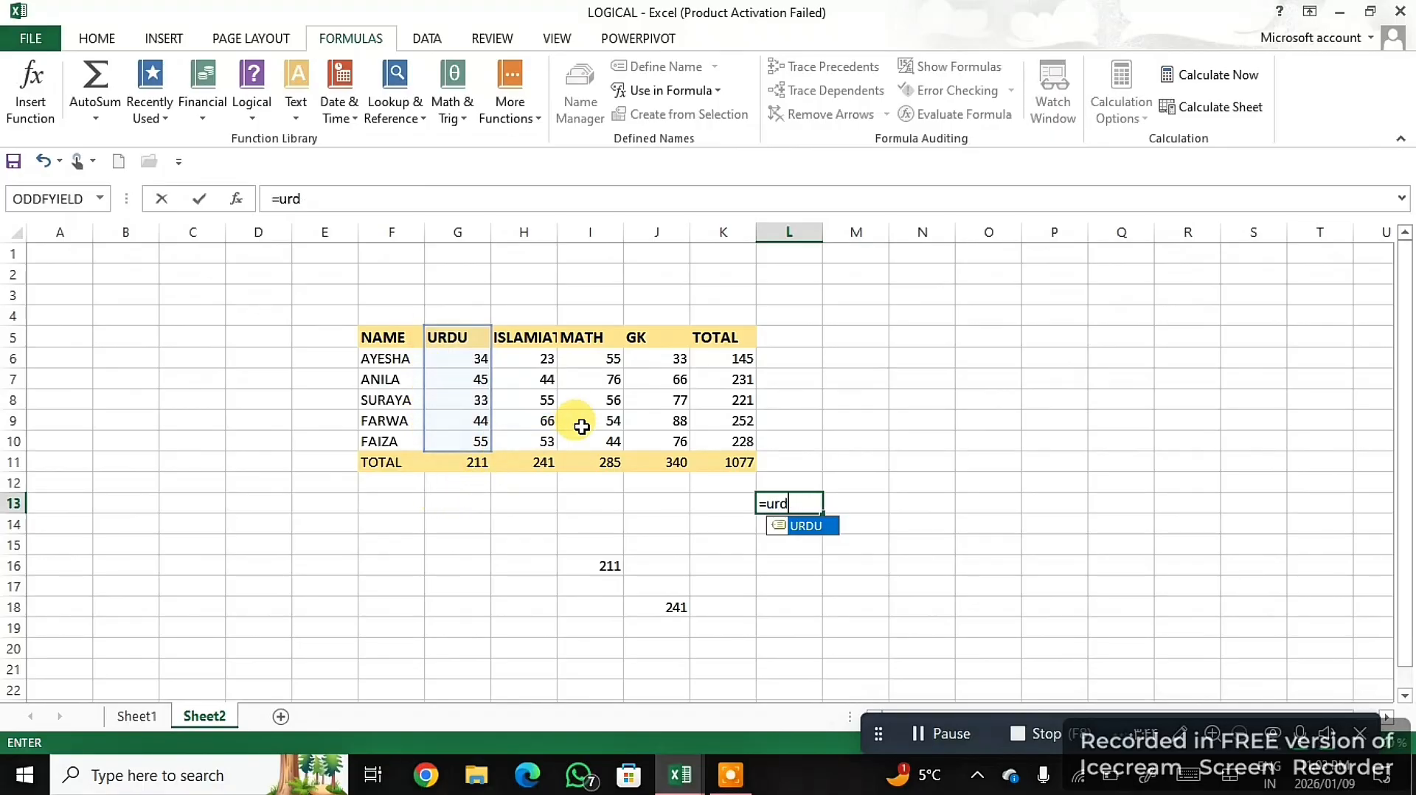
- Enter =ISLAMIAT in L13, picking the defined name from the formula suggestions
type("isla")
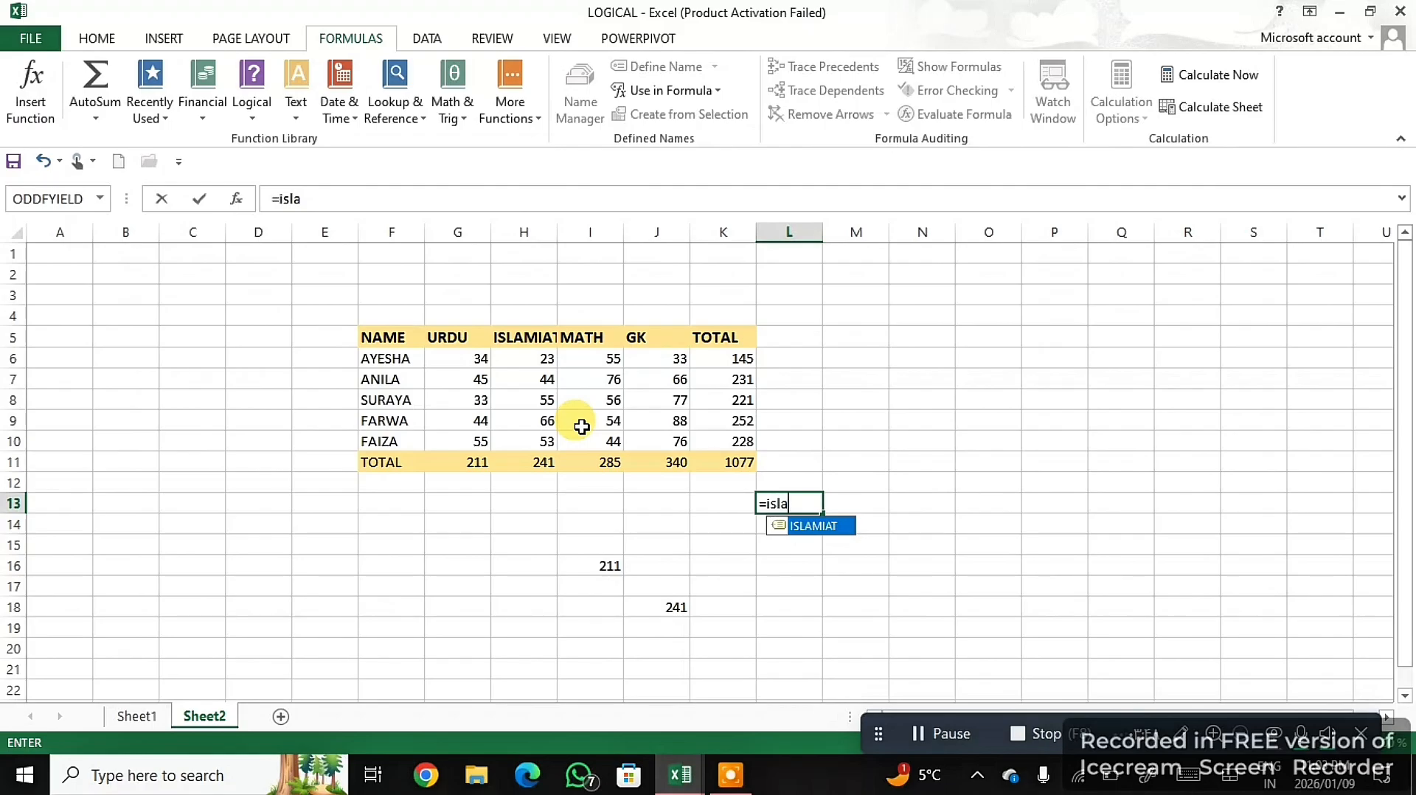
double_click(820, 527)
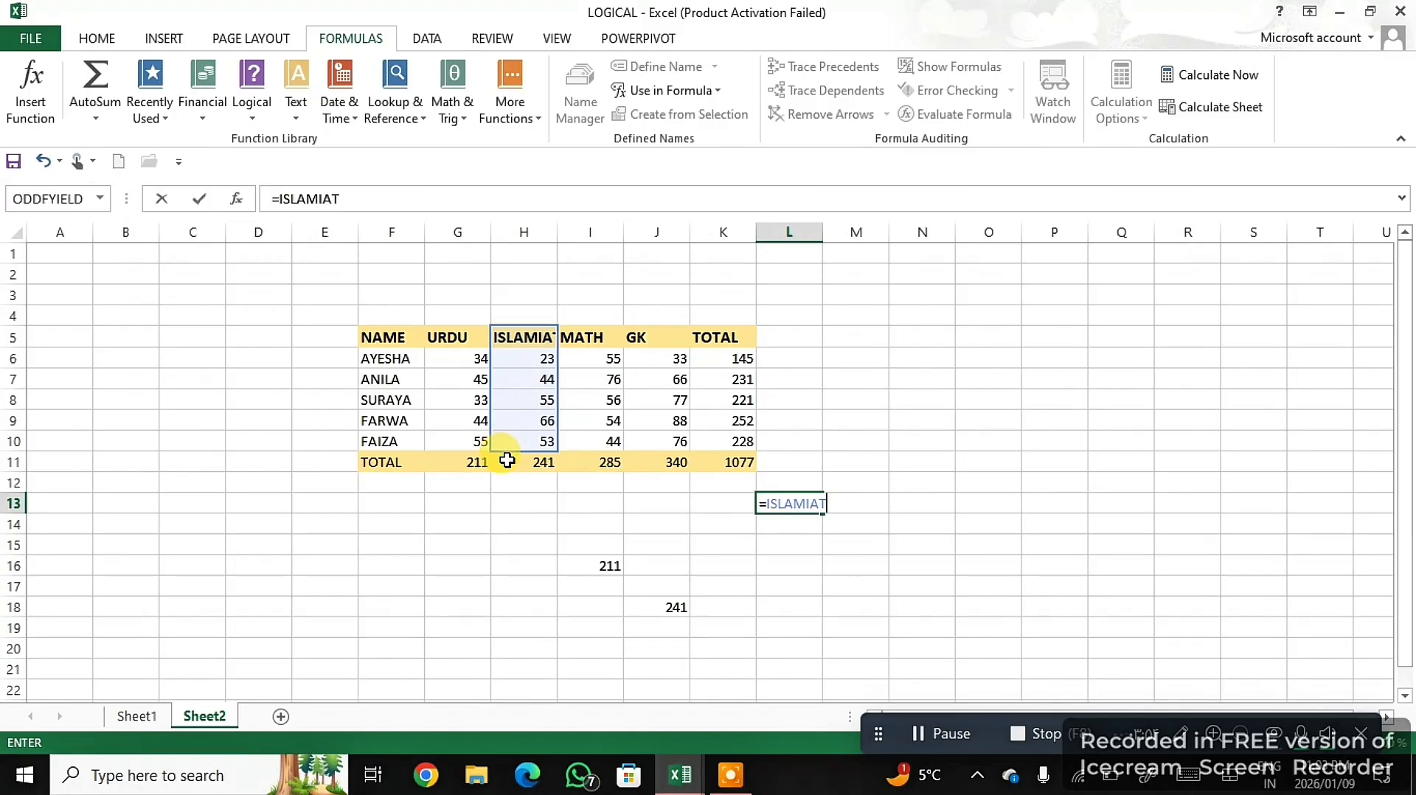
left_click(733, 568)
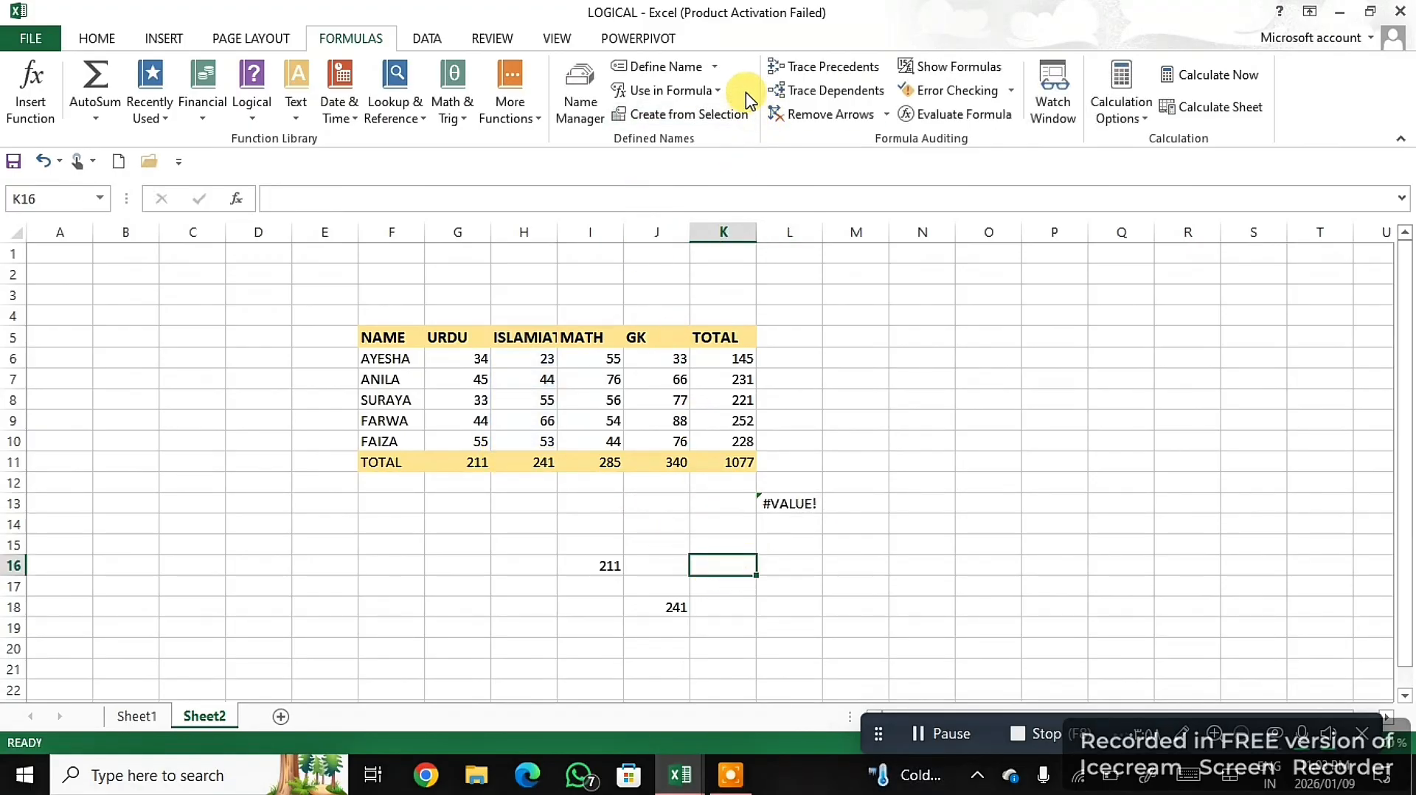
- Insert the defined name URDU into K16 with Use in Formula and complete the formula as =SUM(URDU)
left_click(701, 91)
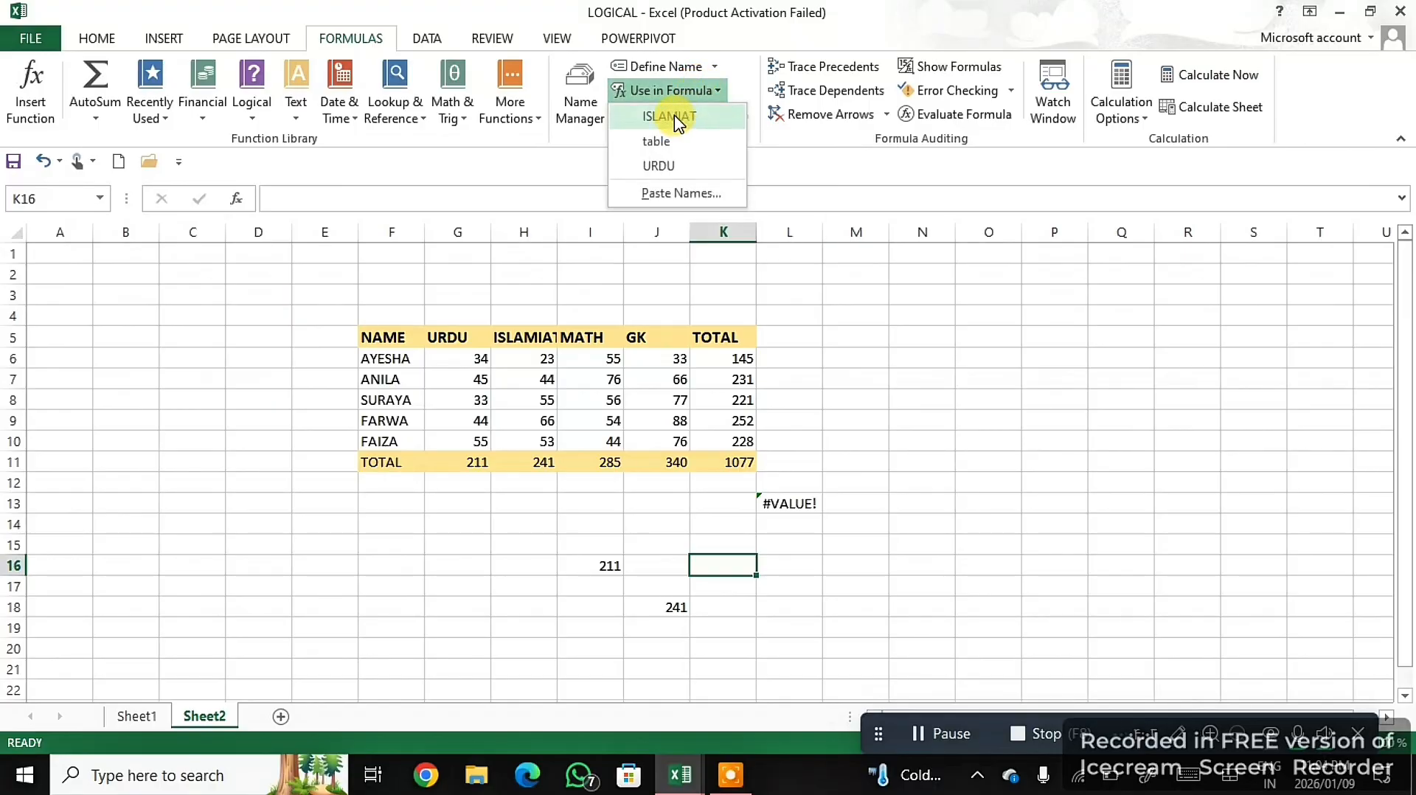
left_click(673, 166)
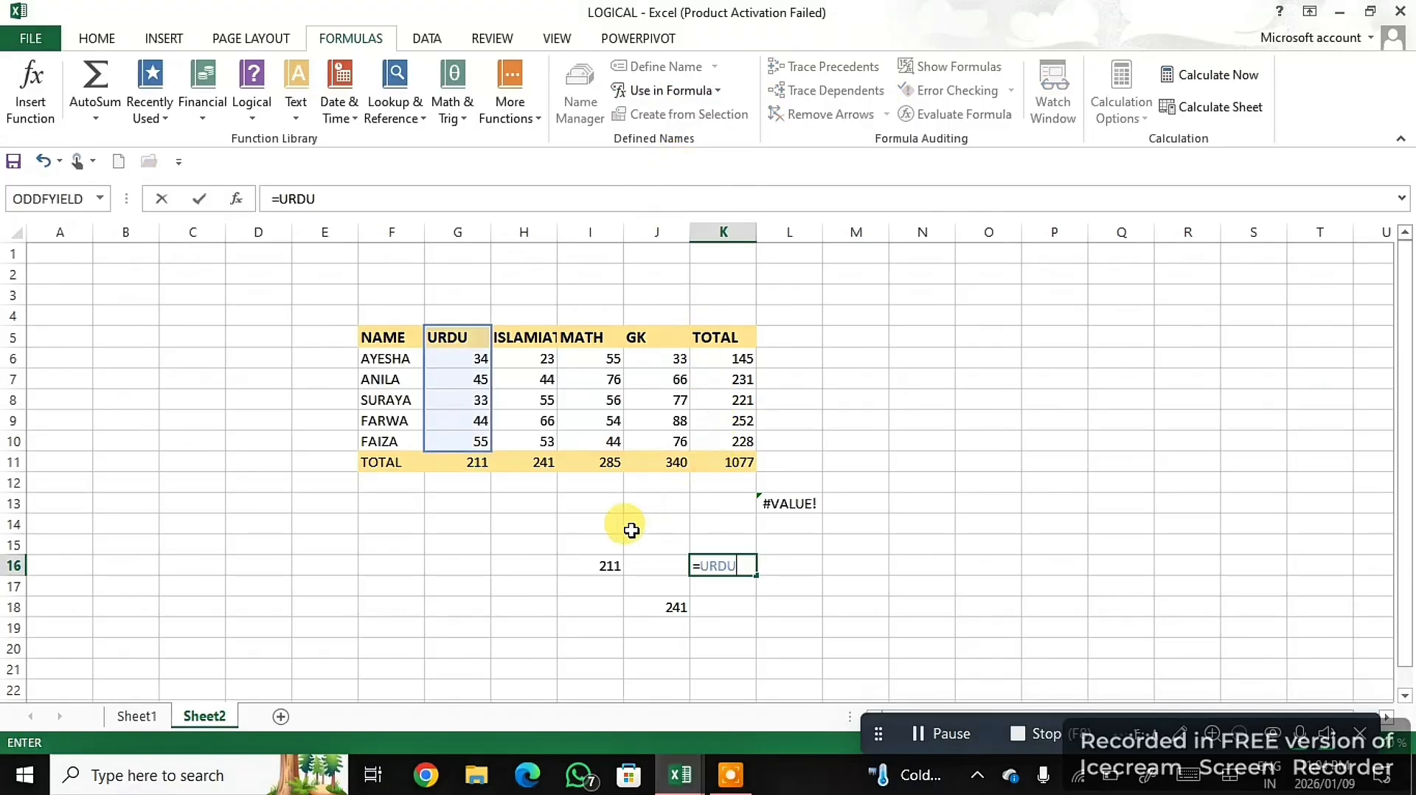
left_click(698, 564)
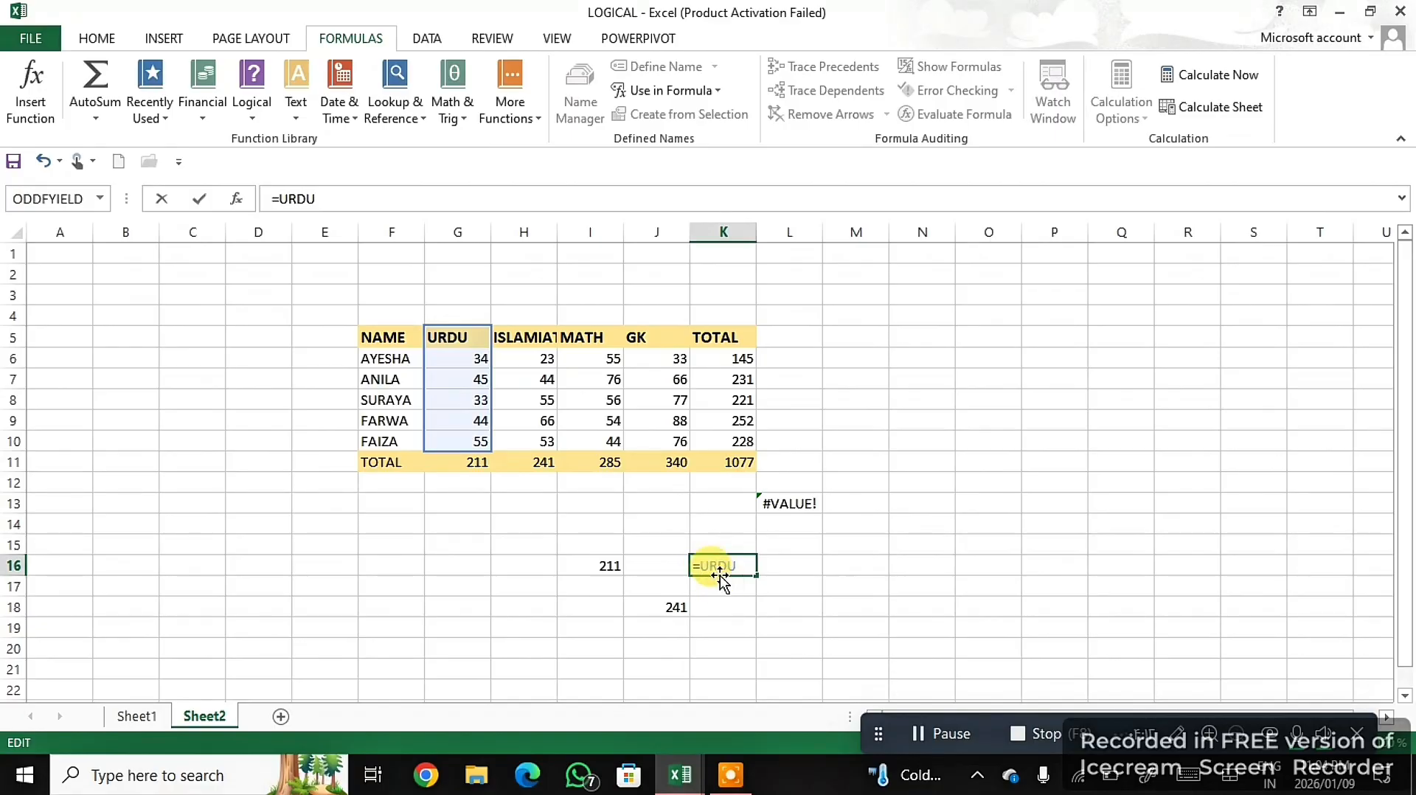
type("sum")
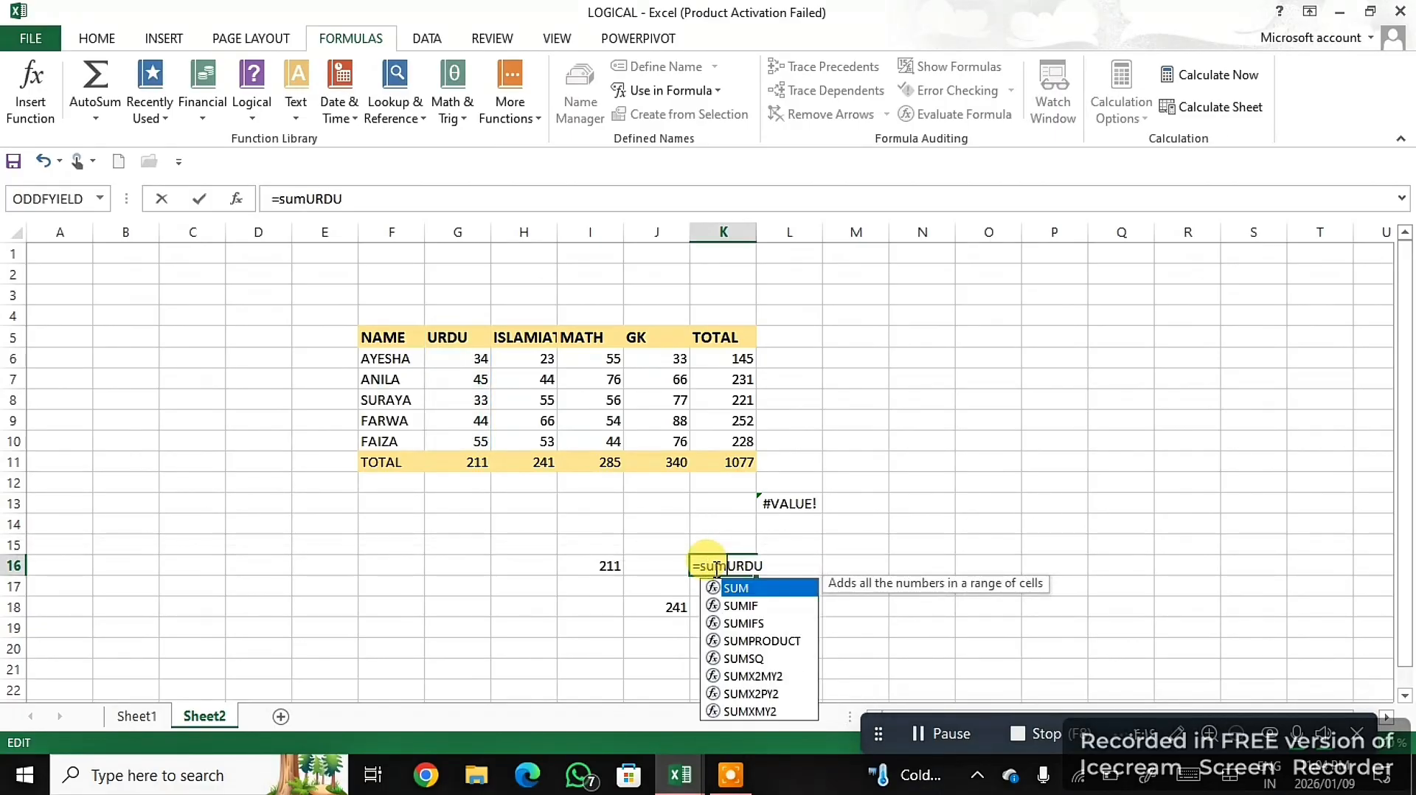
key("Tab")
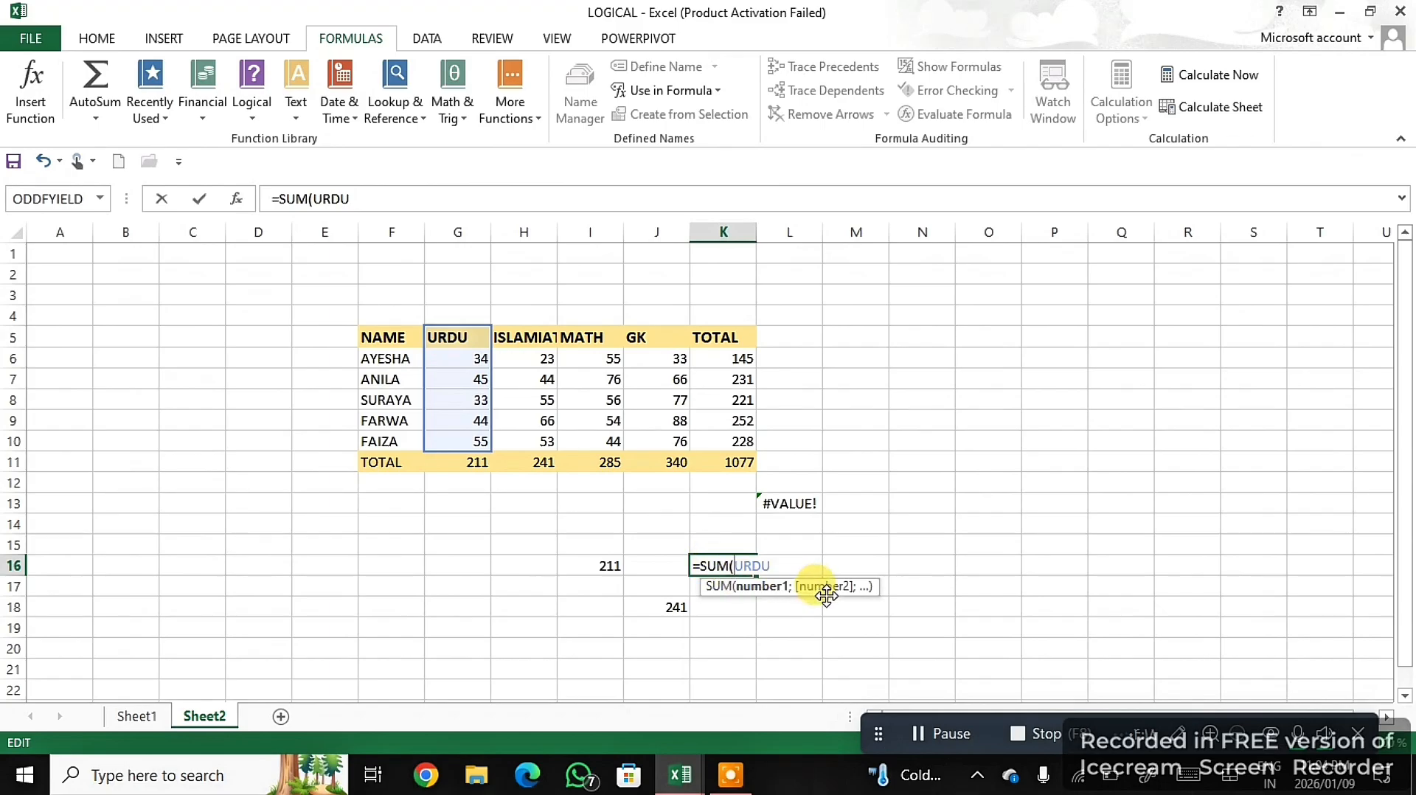
left_click(780, 565)
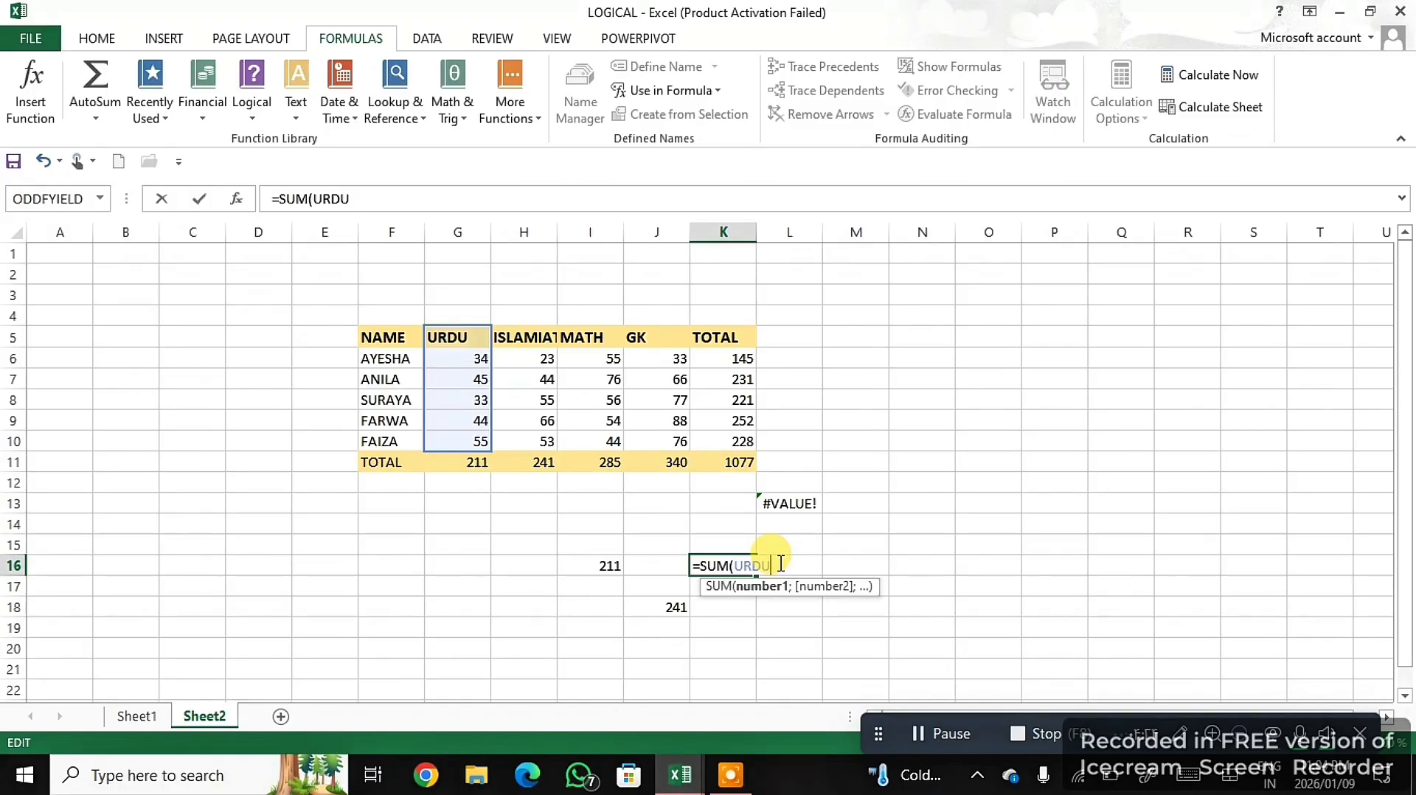
type(")")
key("Return")
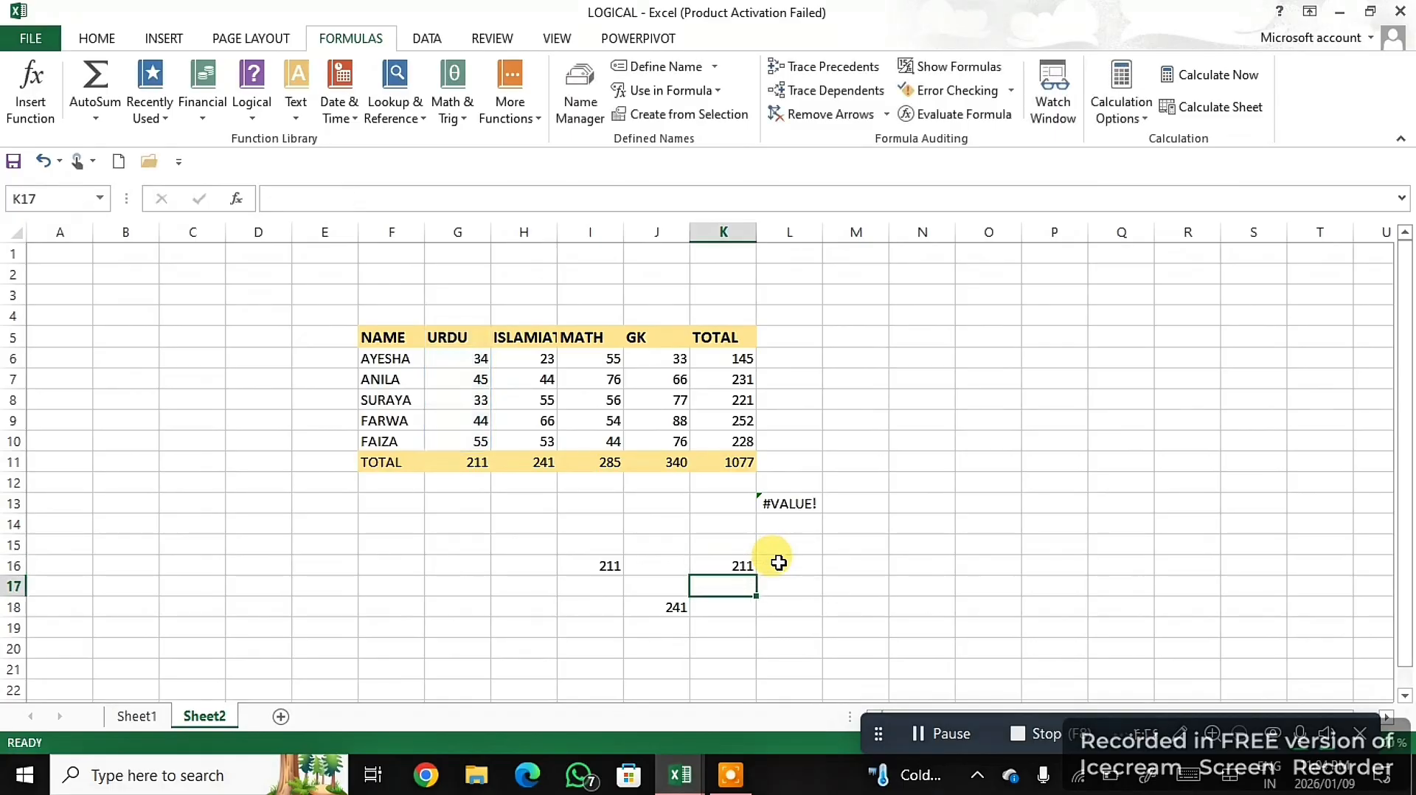
- View the row and column options of Create Names from Selection and close the dialog with none of them selected
left_click(730, 564)
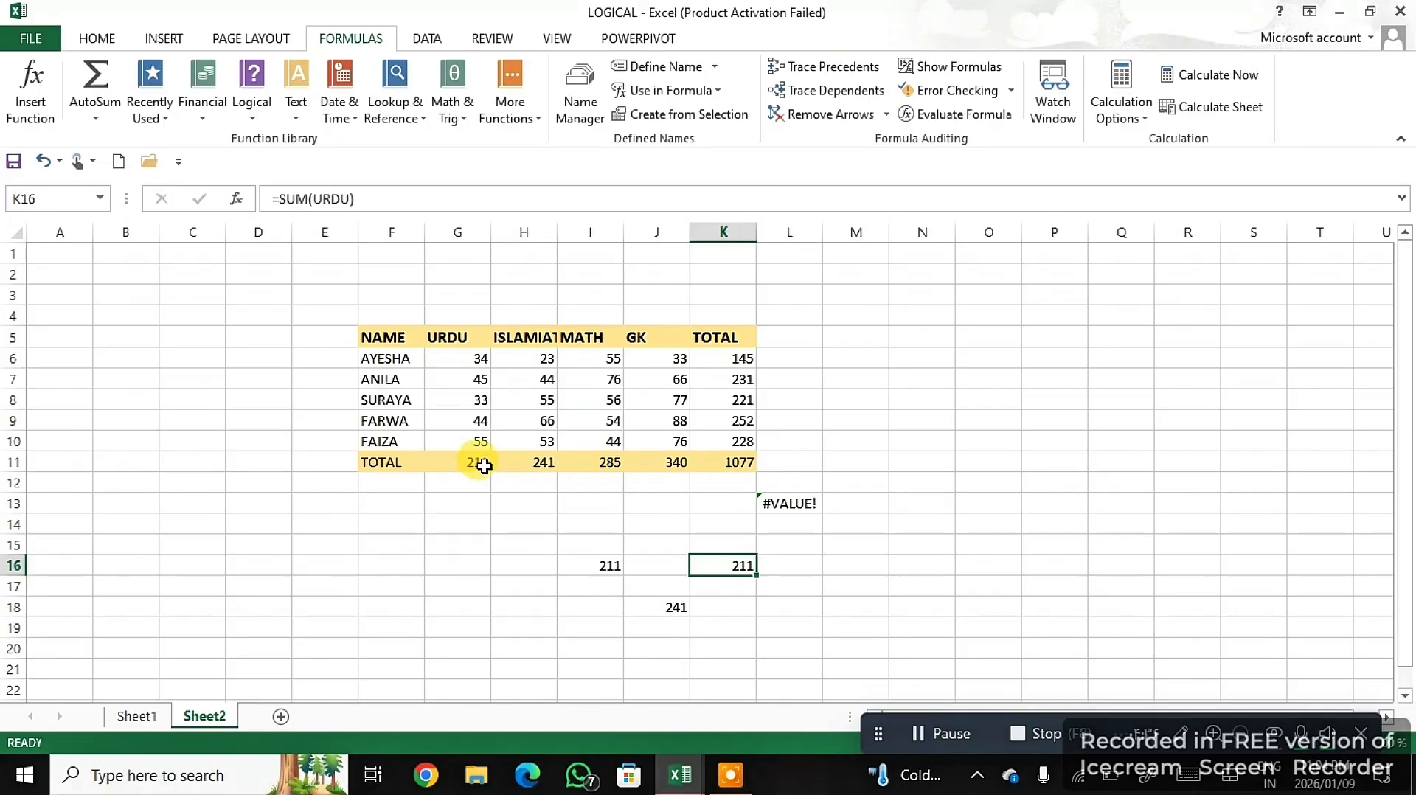
left_click(697, 118)
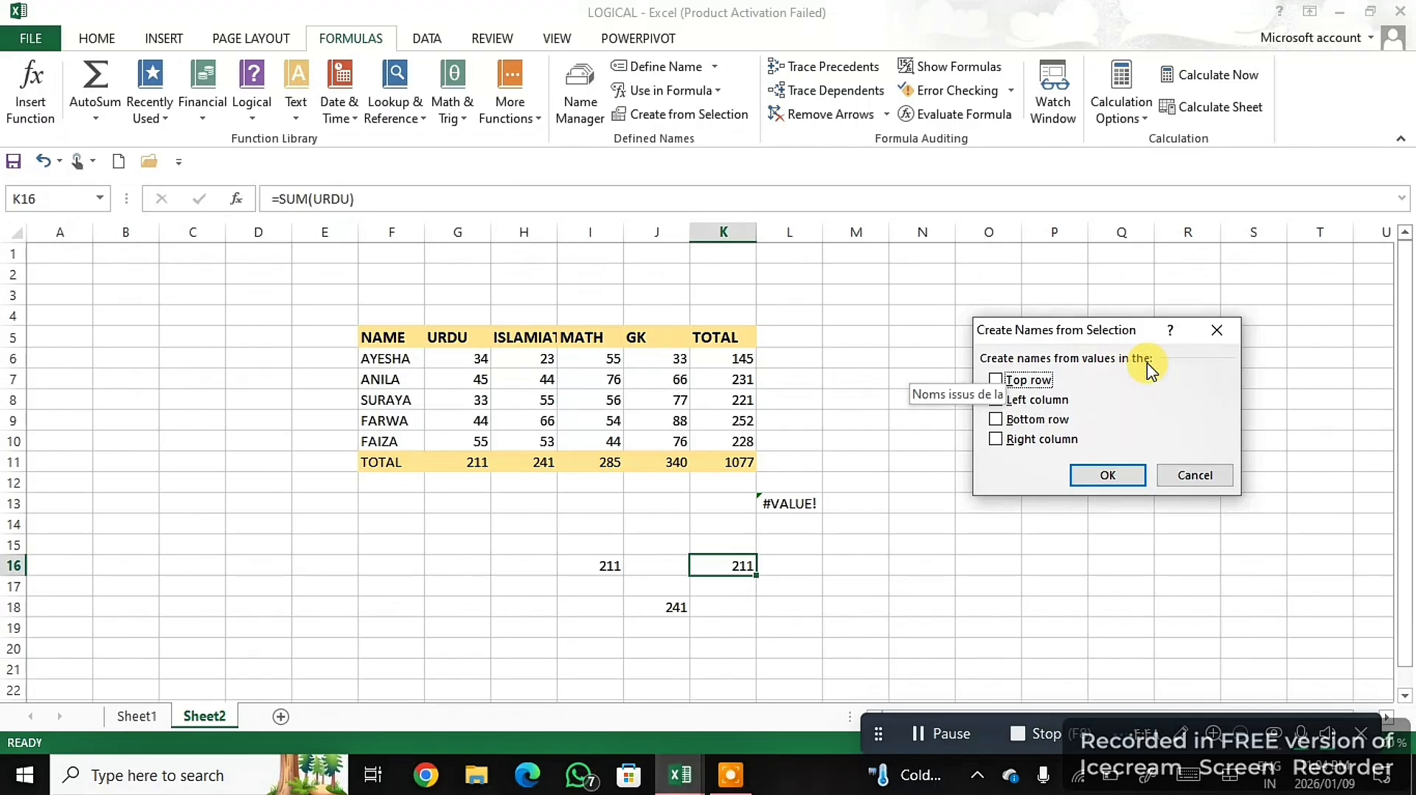
left_click_drag(1106, 339, 459, 558)
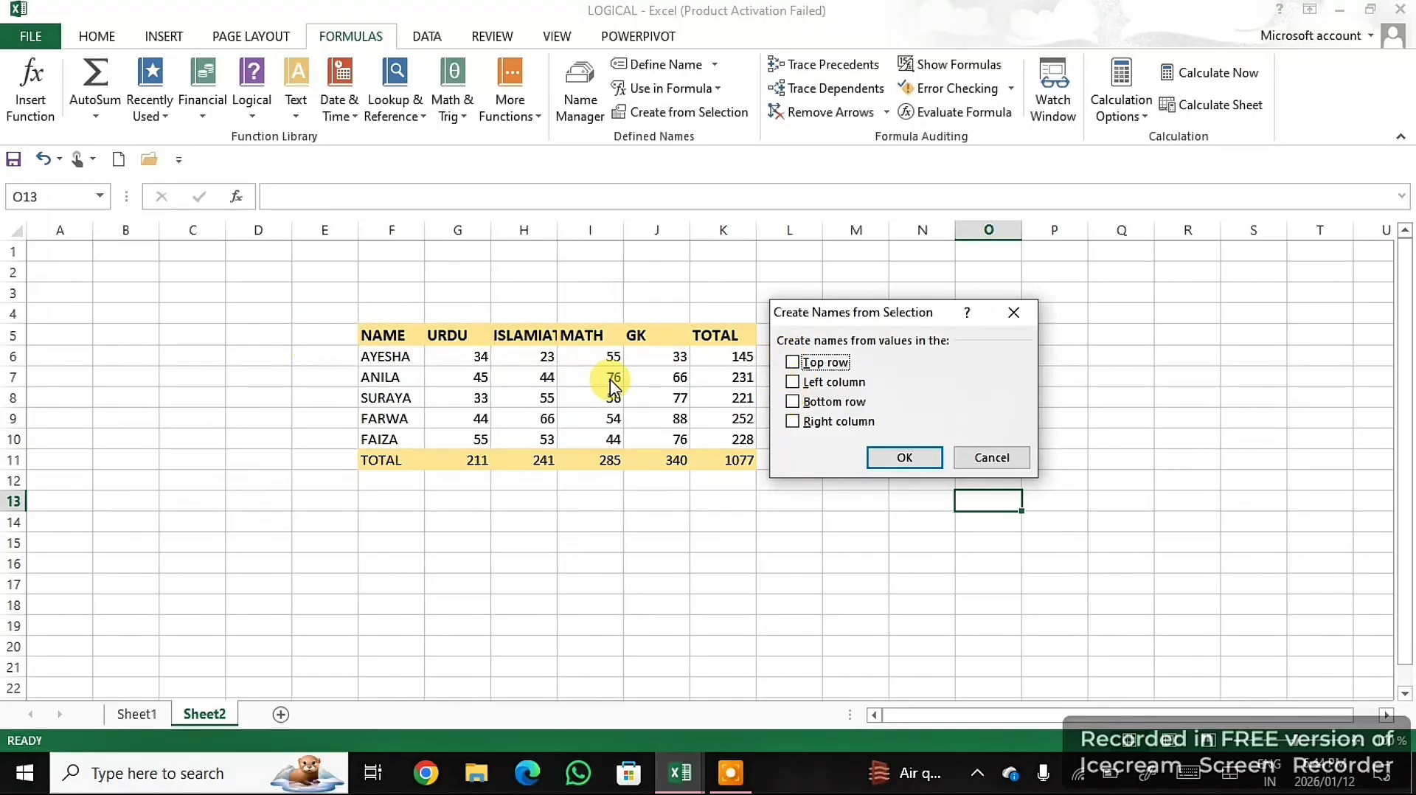
left_click(898, 459)
left_click(705, 562)
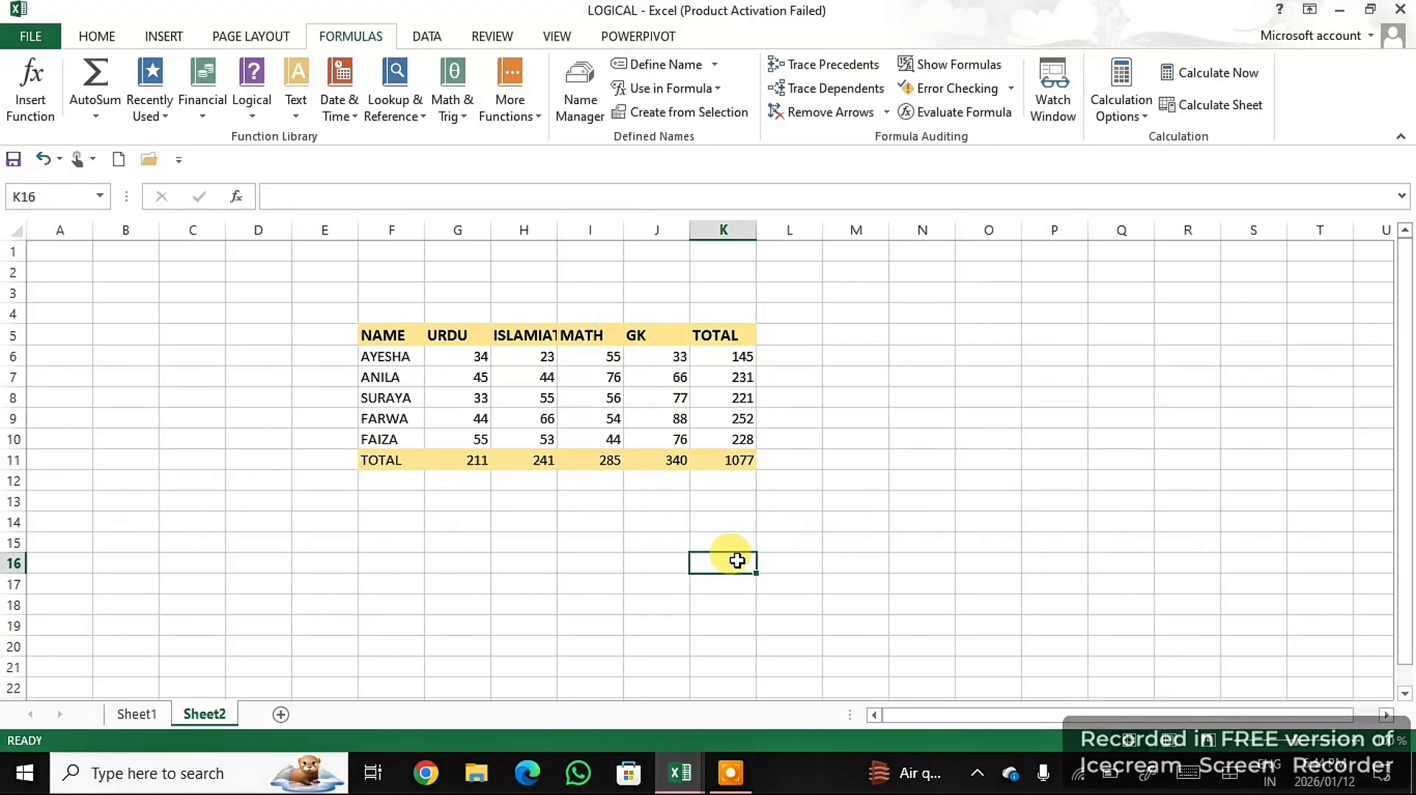
- Try referencing the Urdu marks in K16 with =urdu, and erase the name back to the equals sign
type("=urdu")
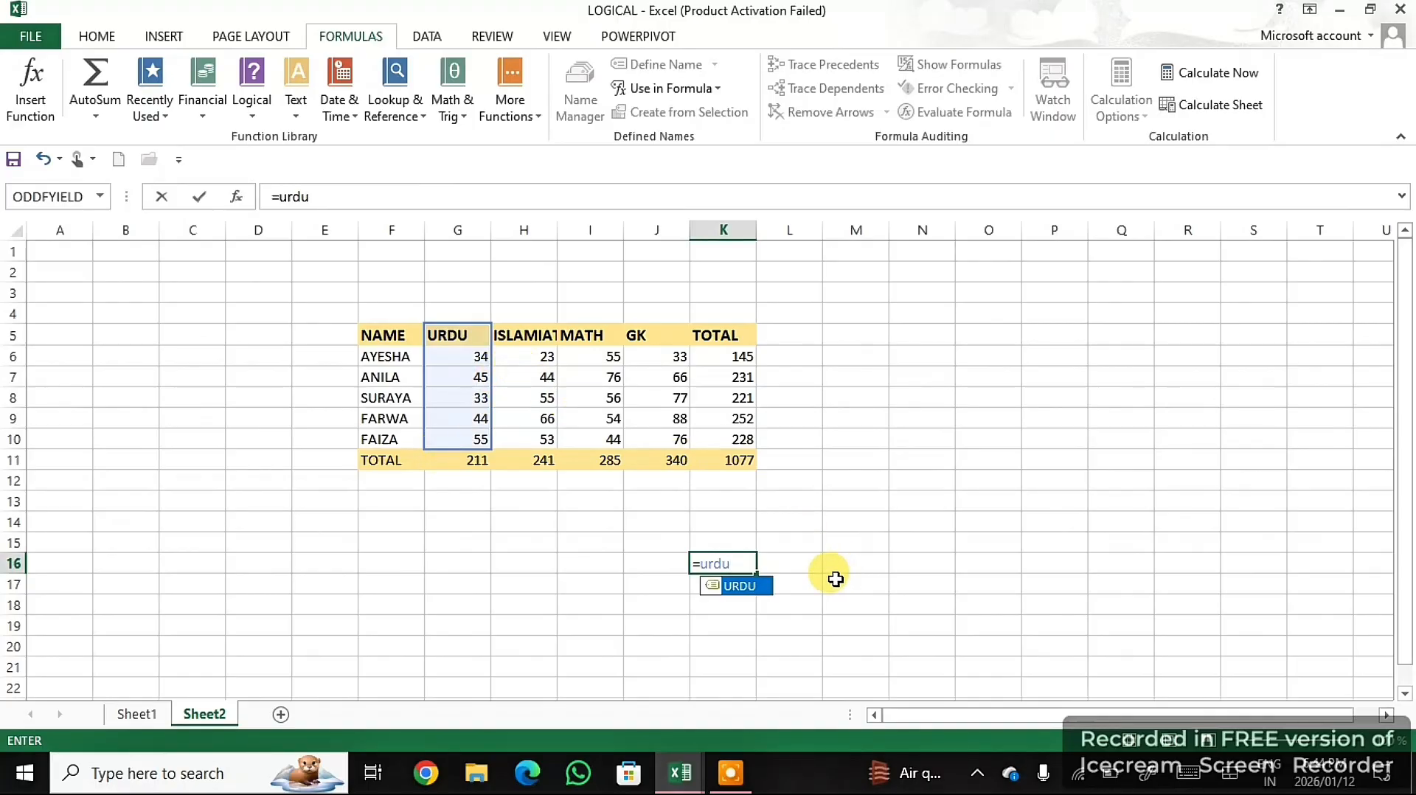
key("BackSpace")
key("BackSpace")
key("BackSpace")
key("BackSpace")
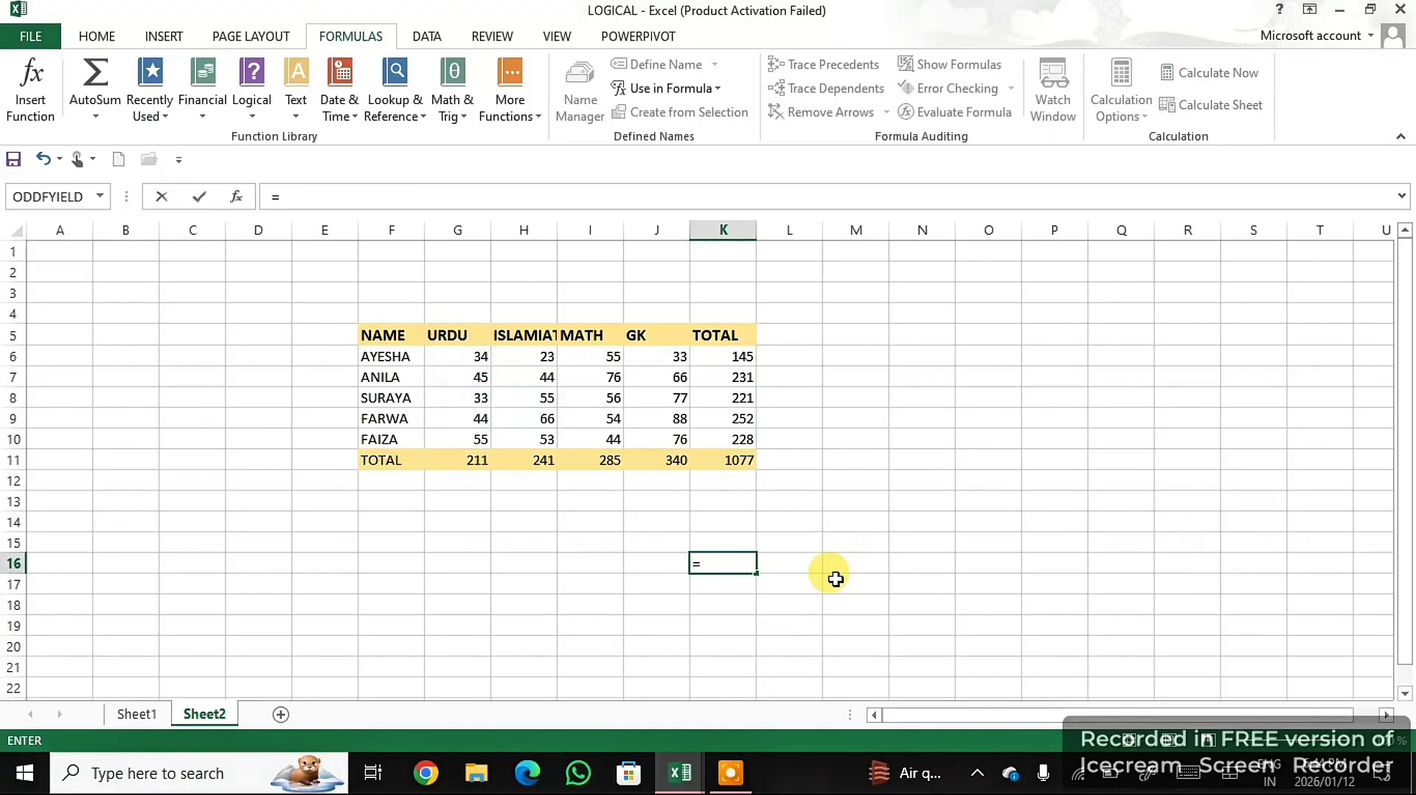
- Try referencing the GK column by its header in K16 with =gk, and enter it in capitals as =GK
type("gk")
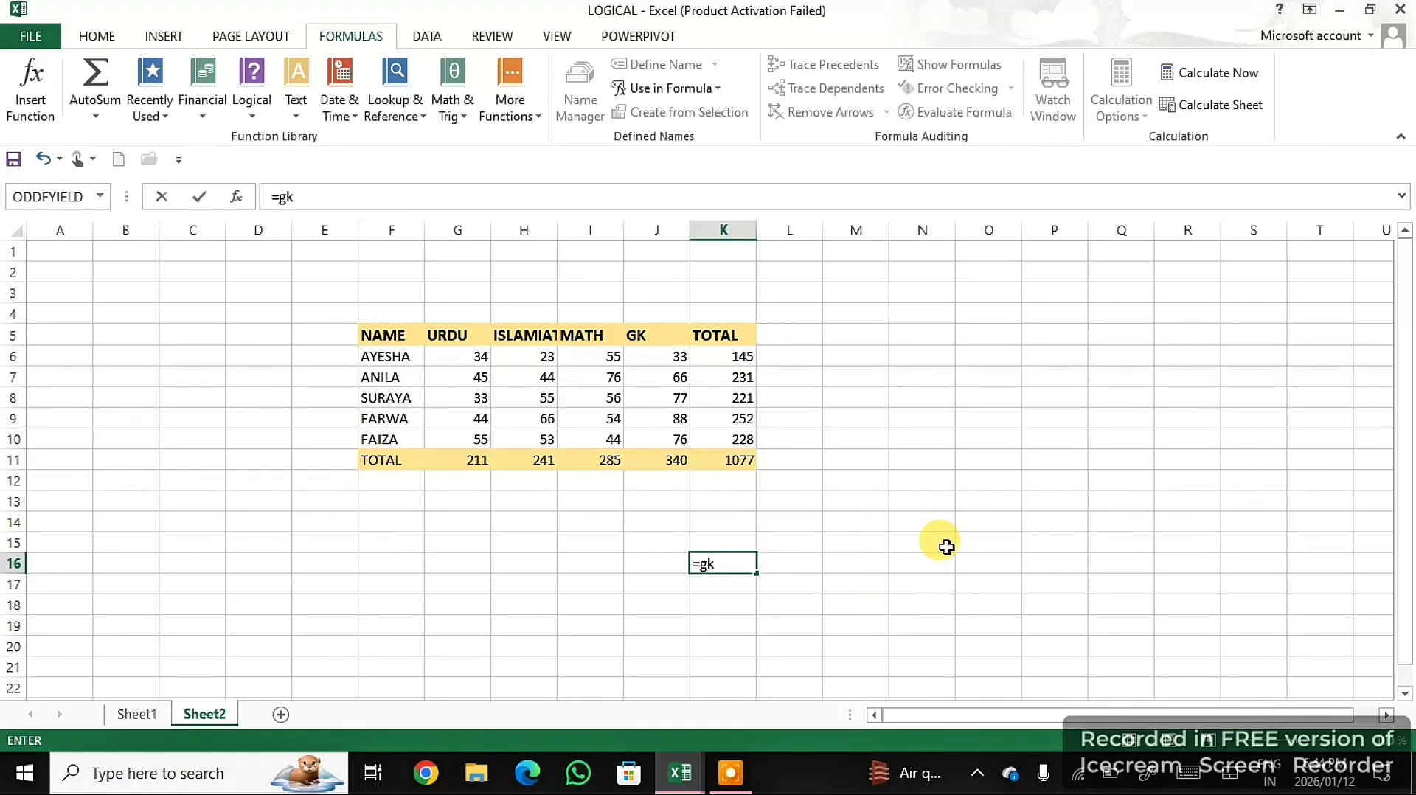
key("BackSpace")
key("BackSpace")
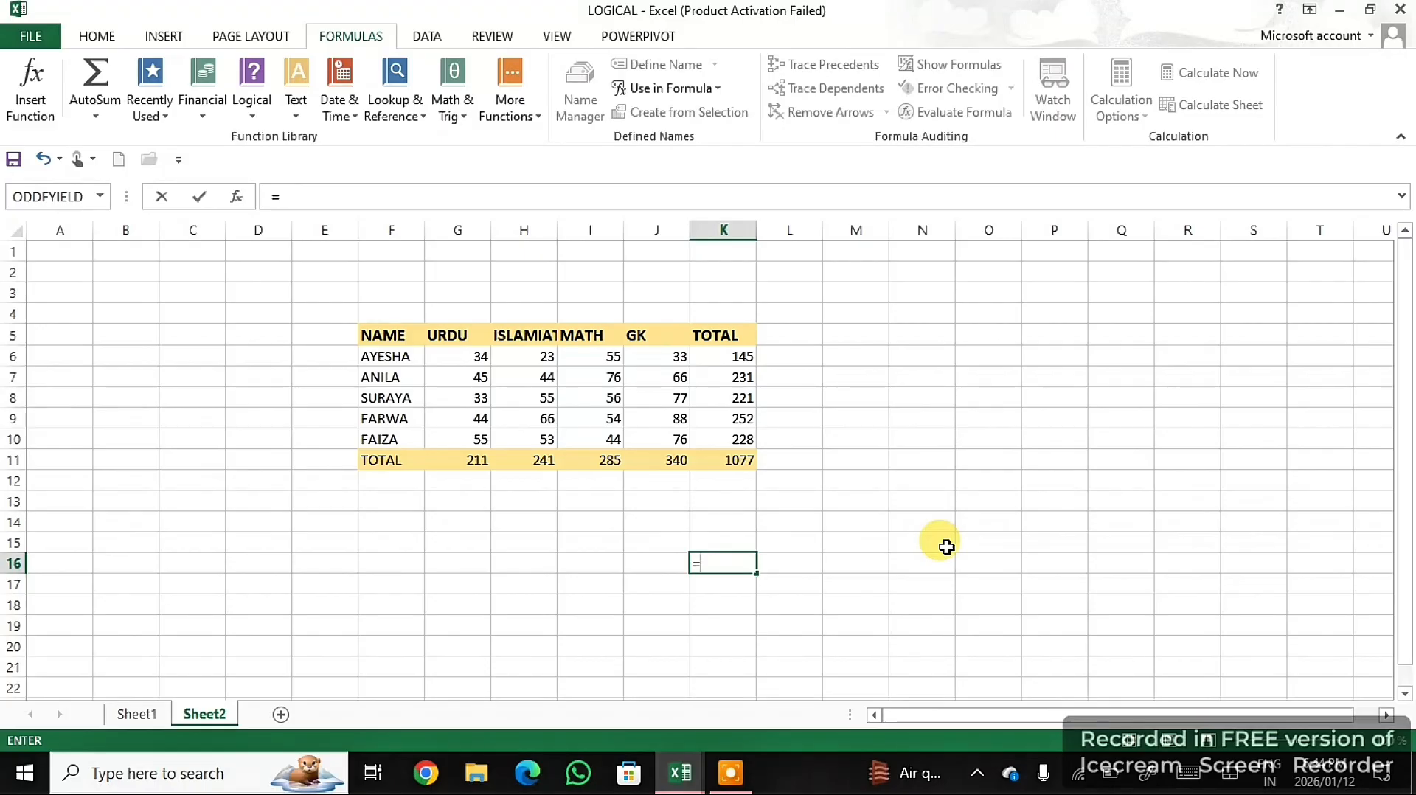
type("GK")
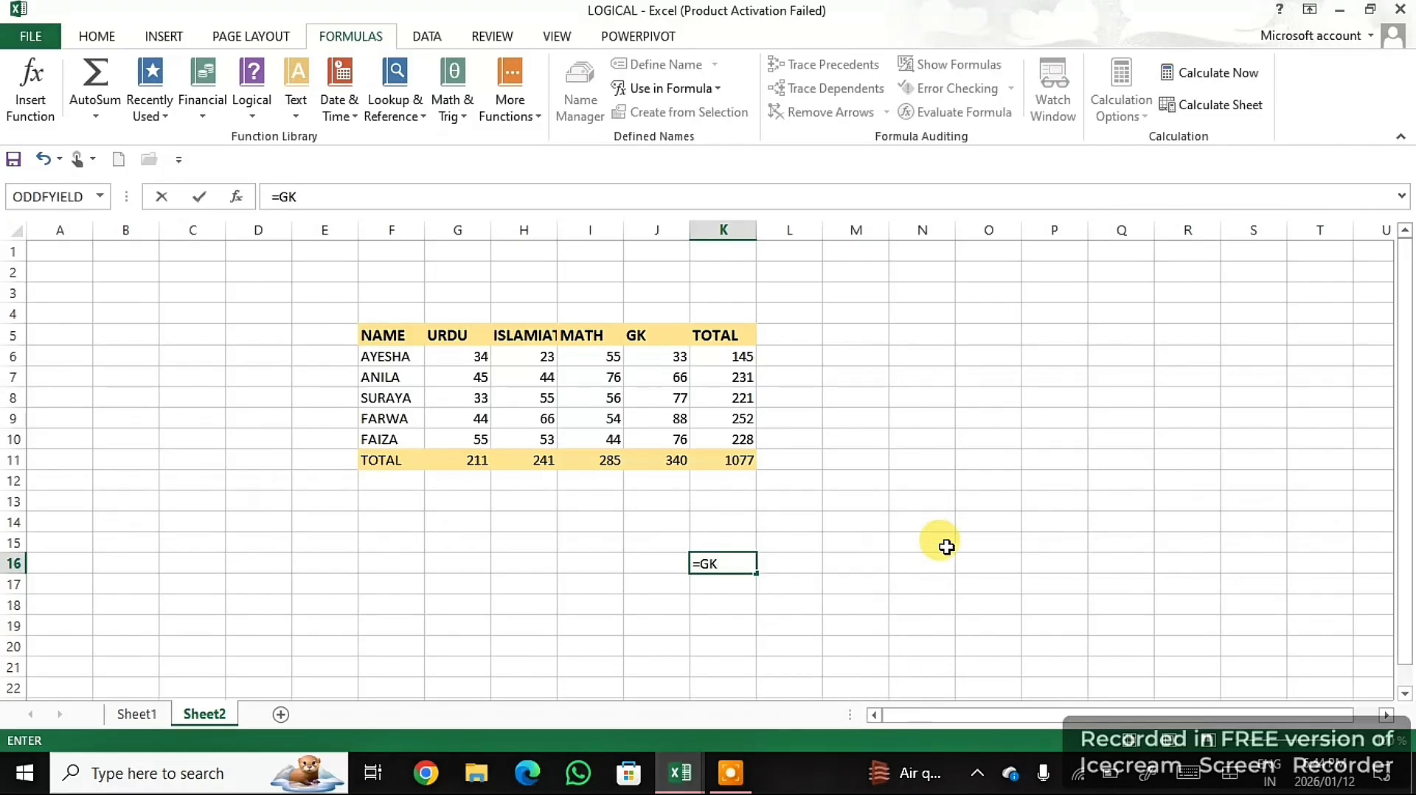
key("Tab")
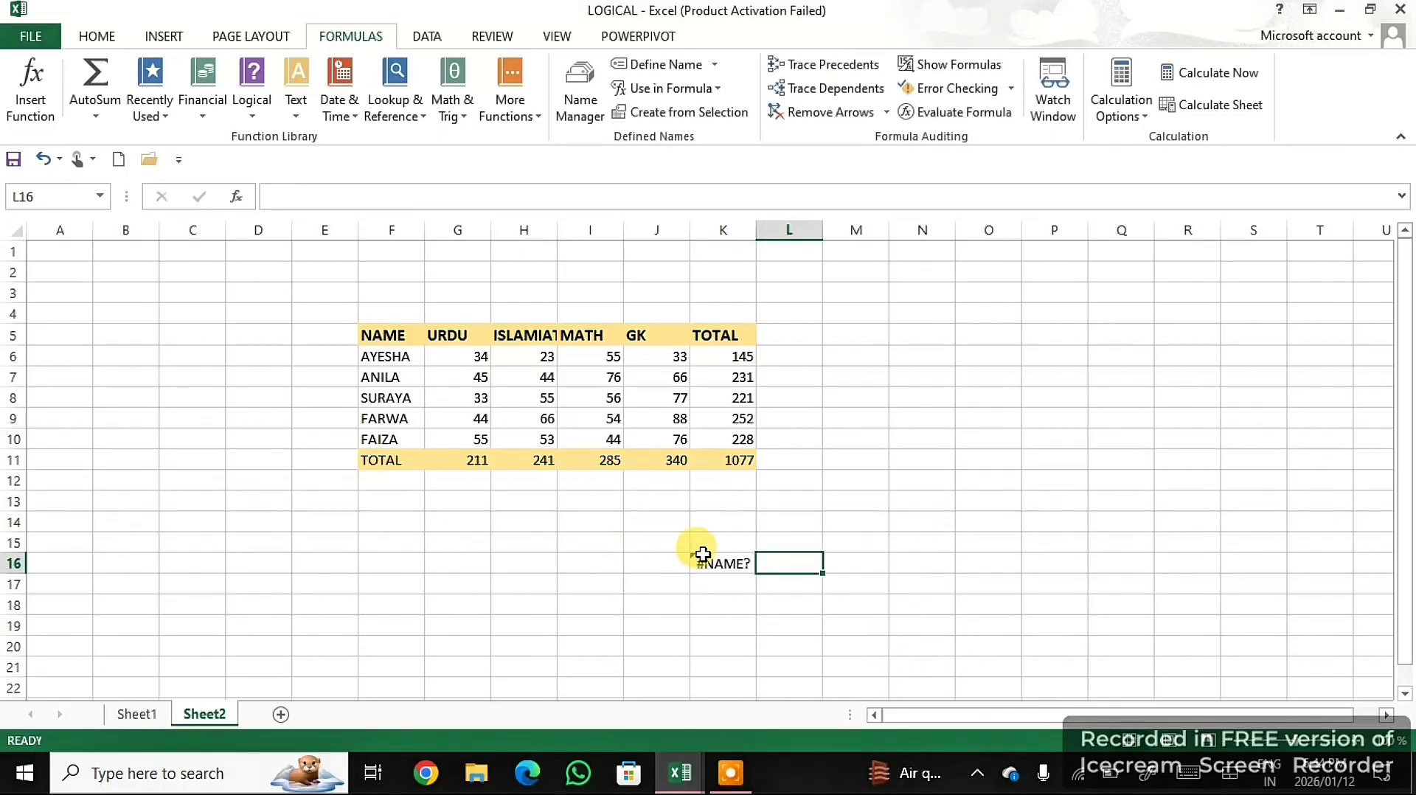
left_click(734, 565)
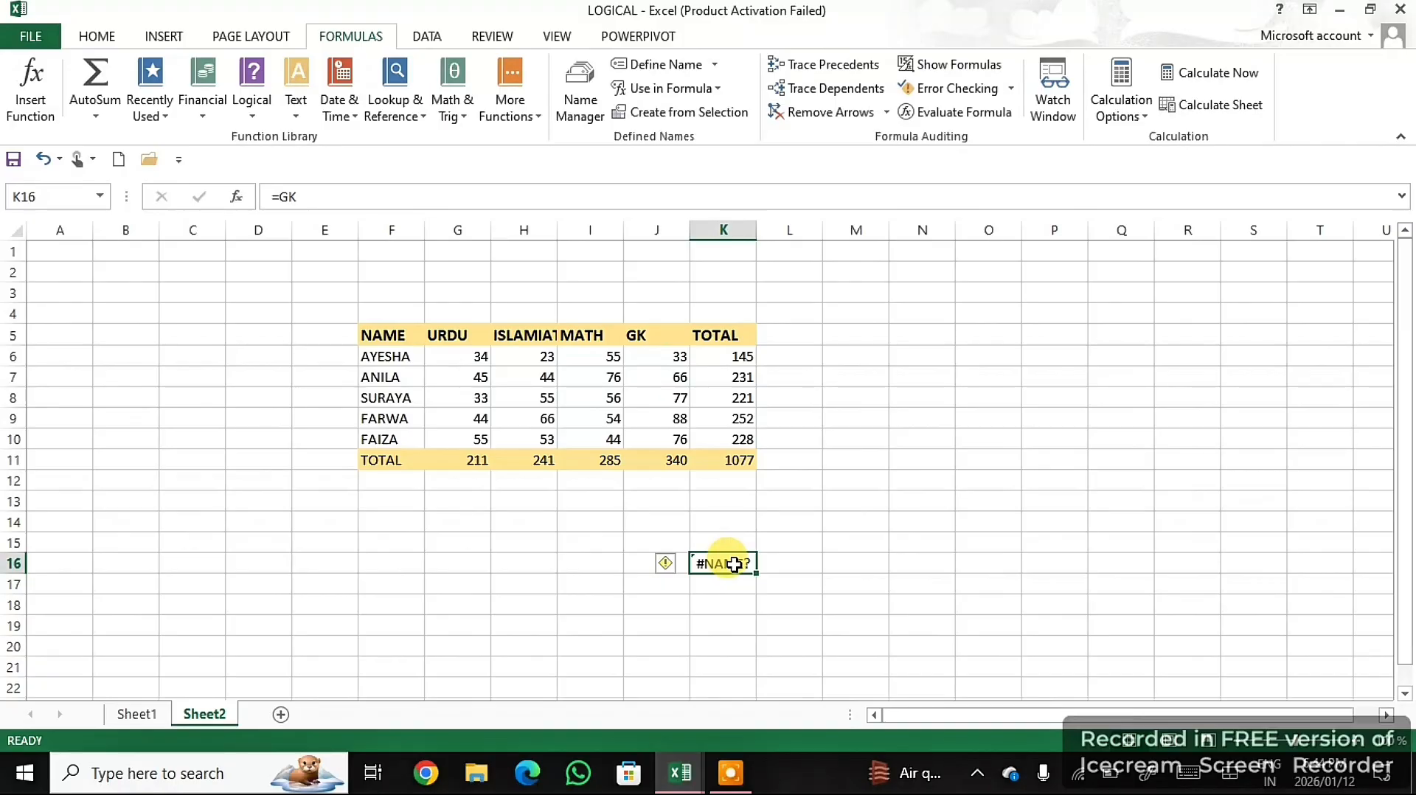
type("=")
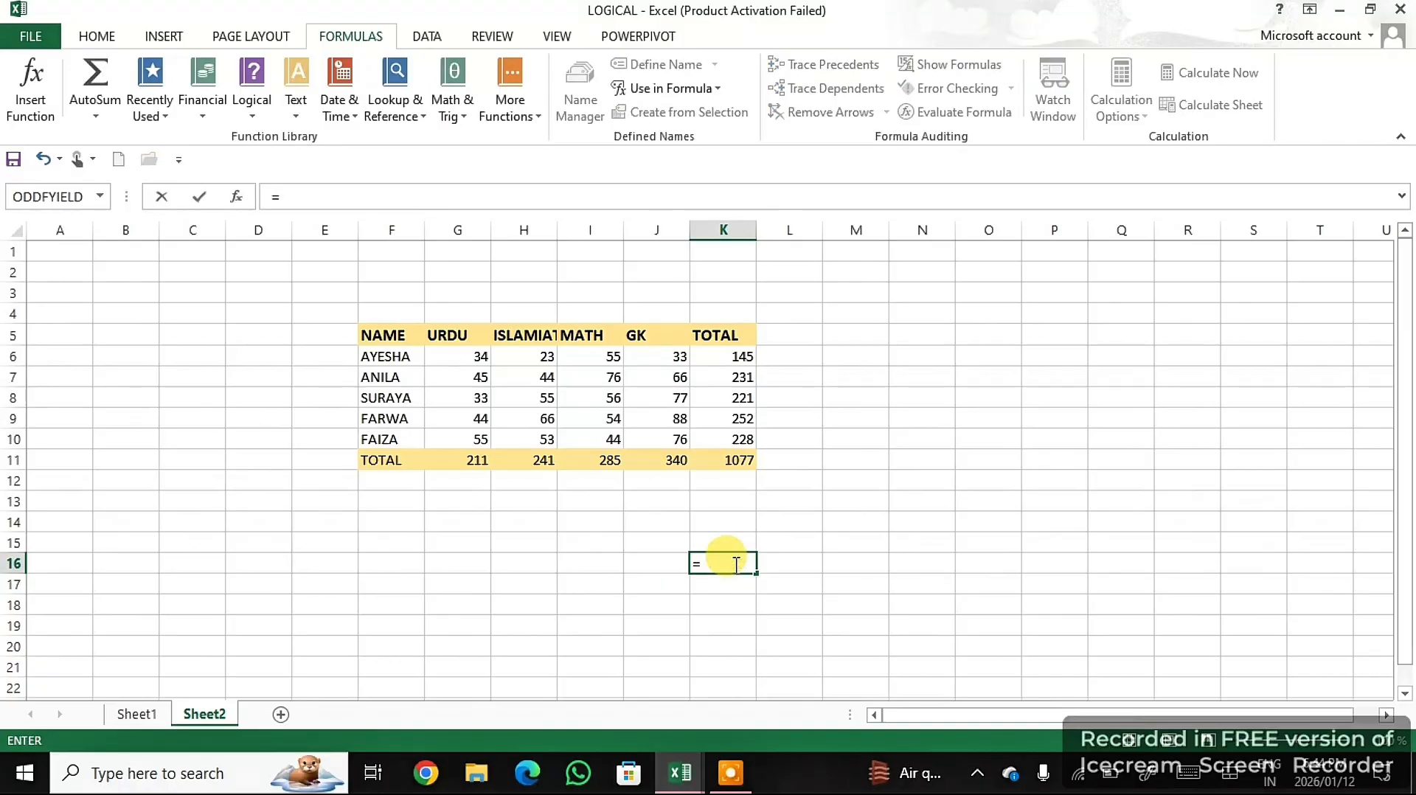
type("GK")
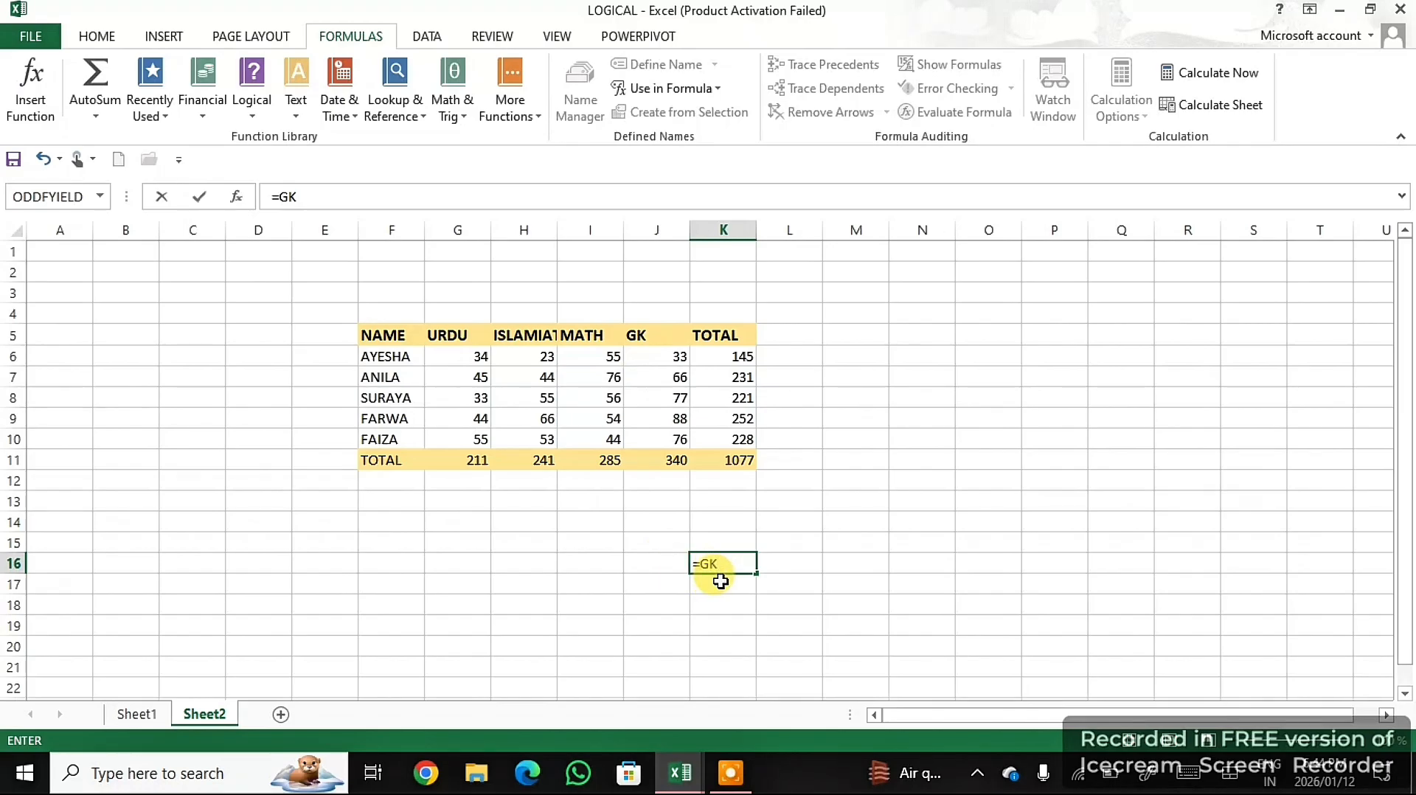
key("Return")
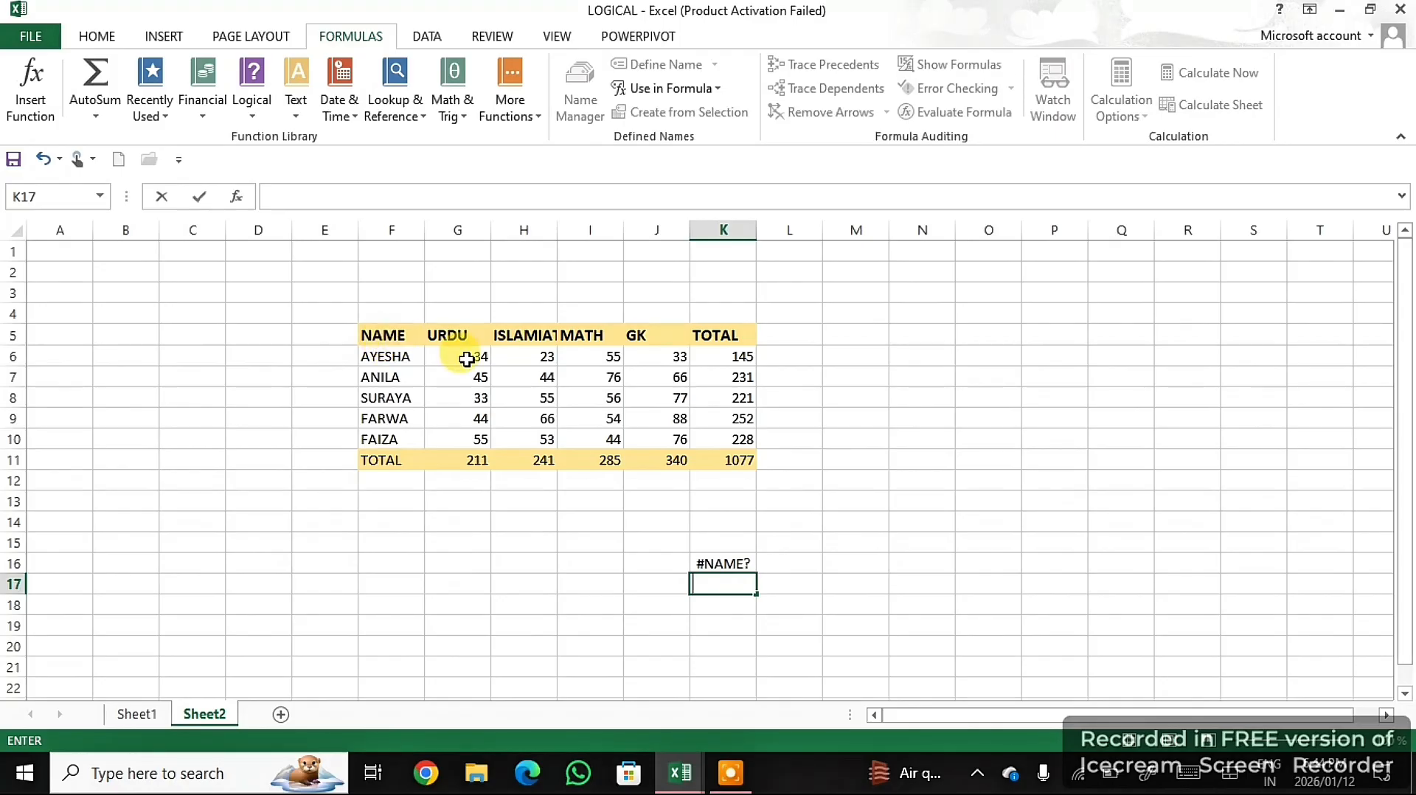
- Replace the K16 formula with =MATH, try the suggested MATCH function instead, and erase it back to the equals sign
left_click(584, 338)
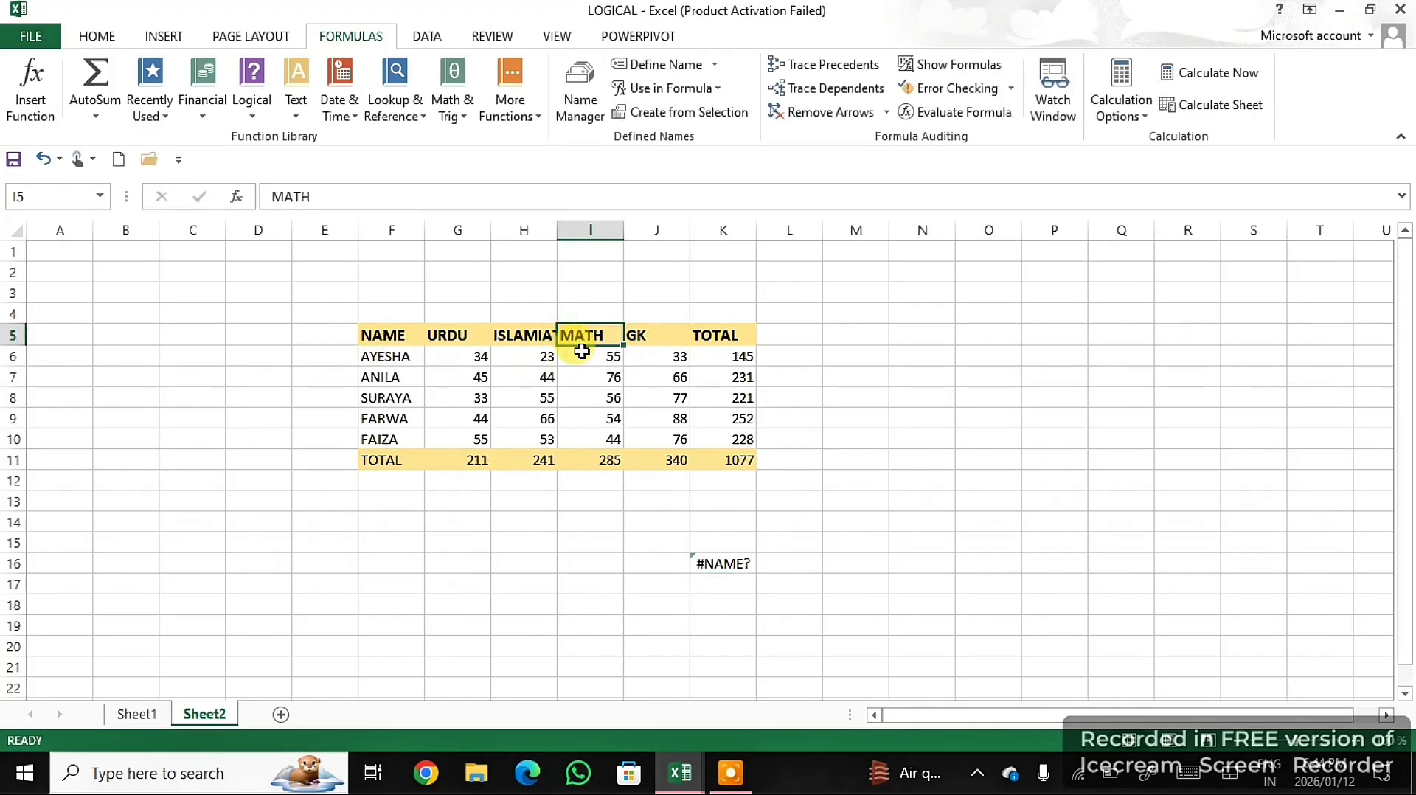
left_click(738, 600)
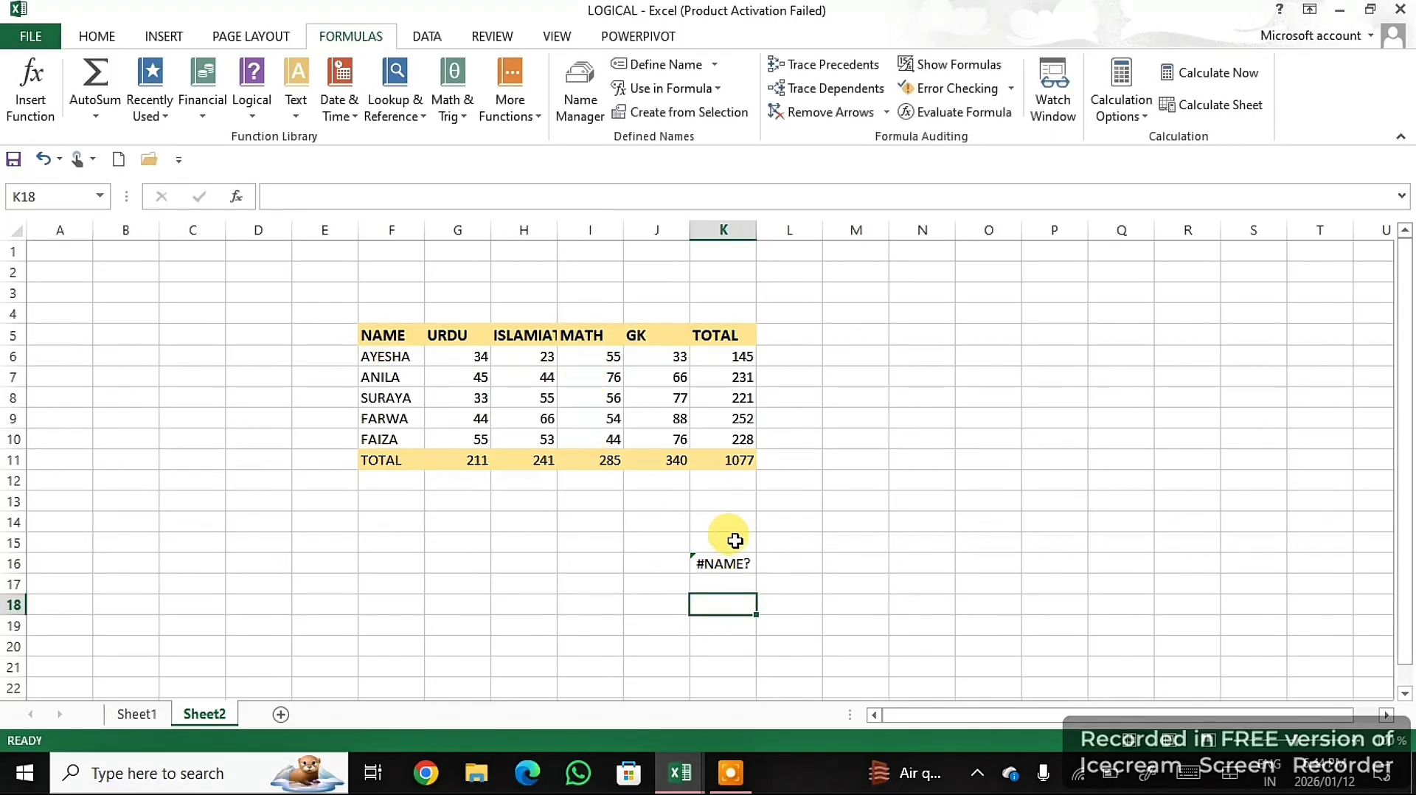
left_click(723, 563)
key("BackSpace")
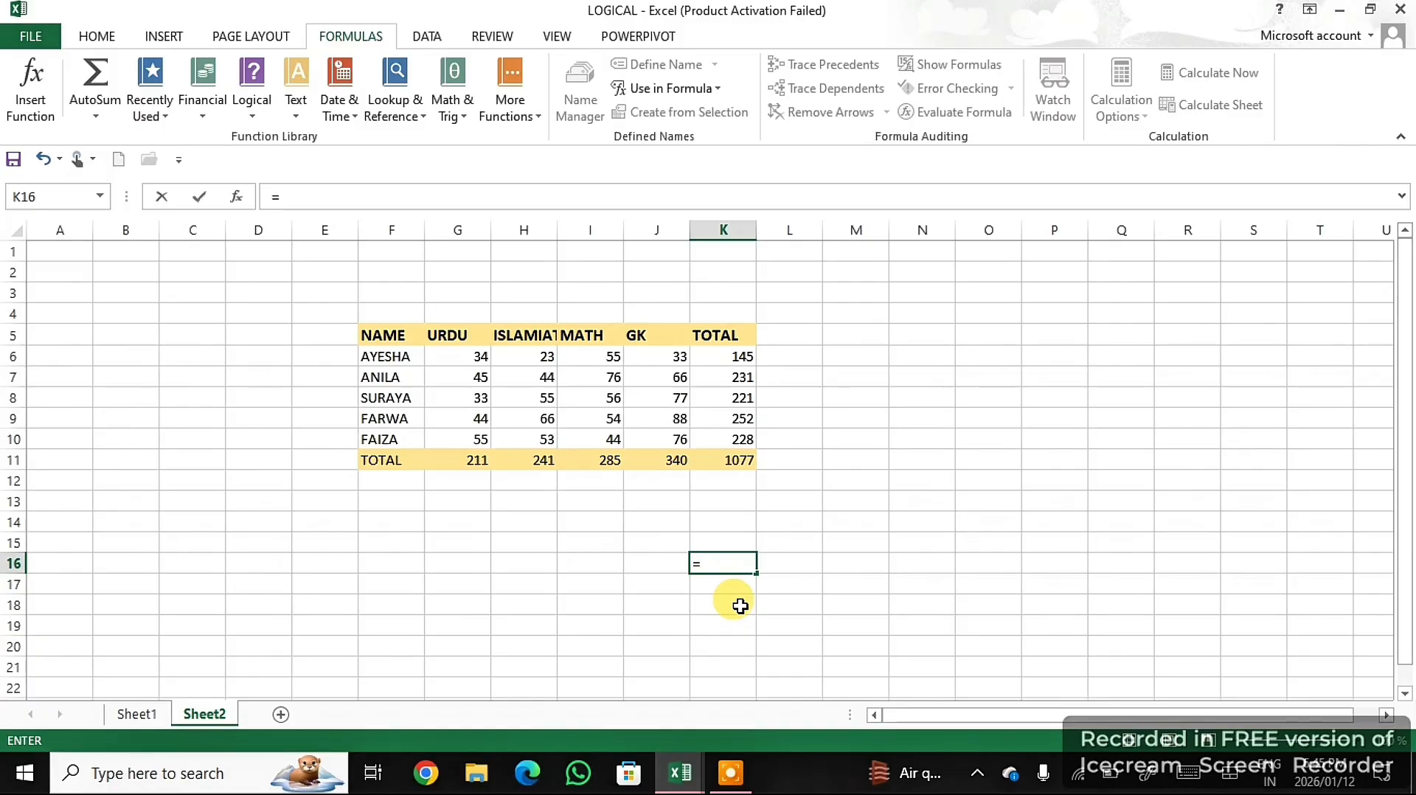
type("=MATH")
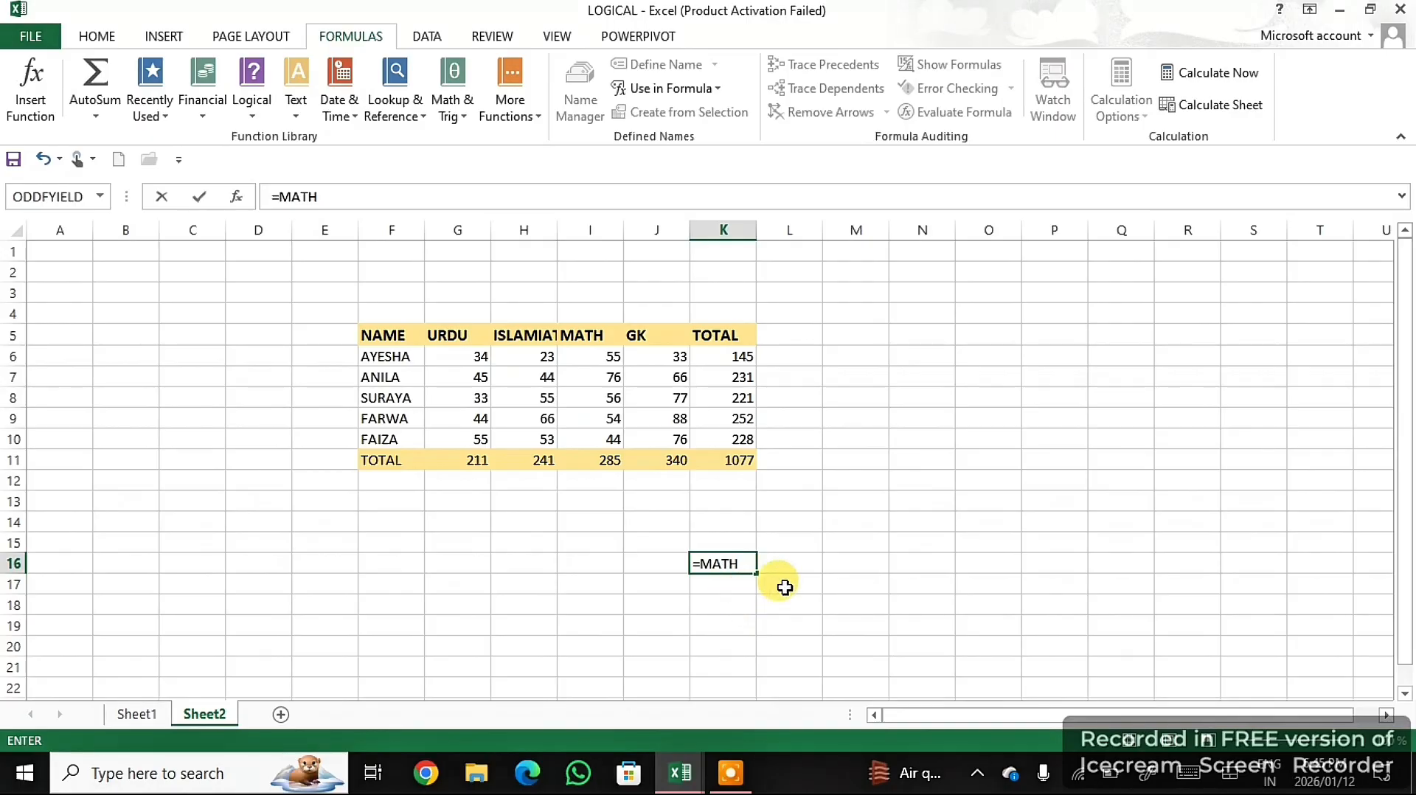
key("BackSpace")
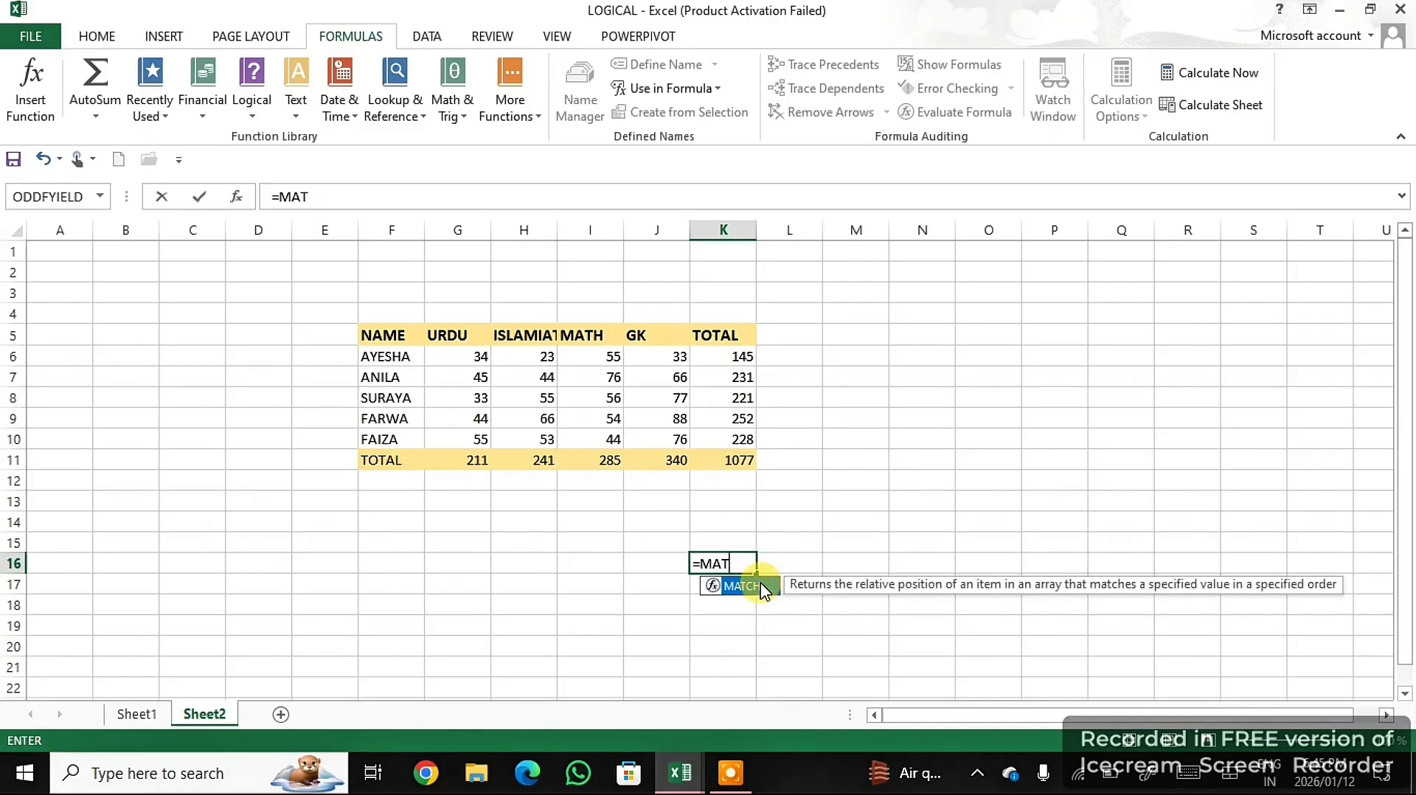
double_click(751, 583)
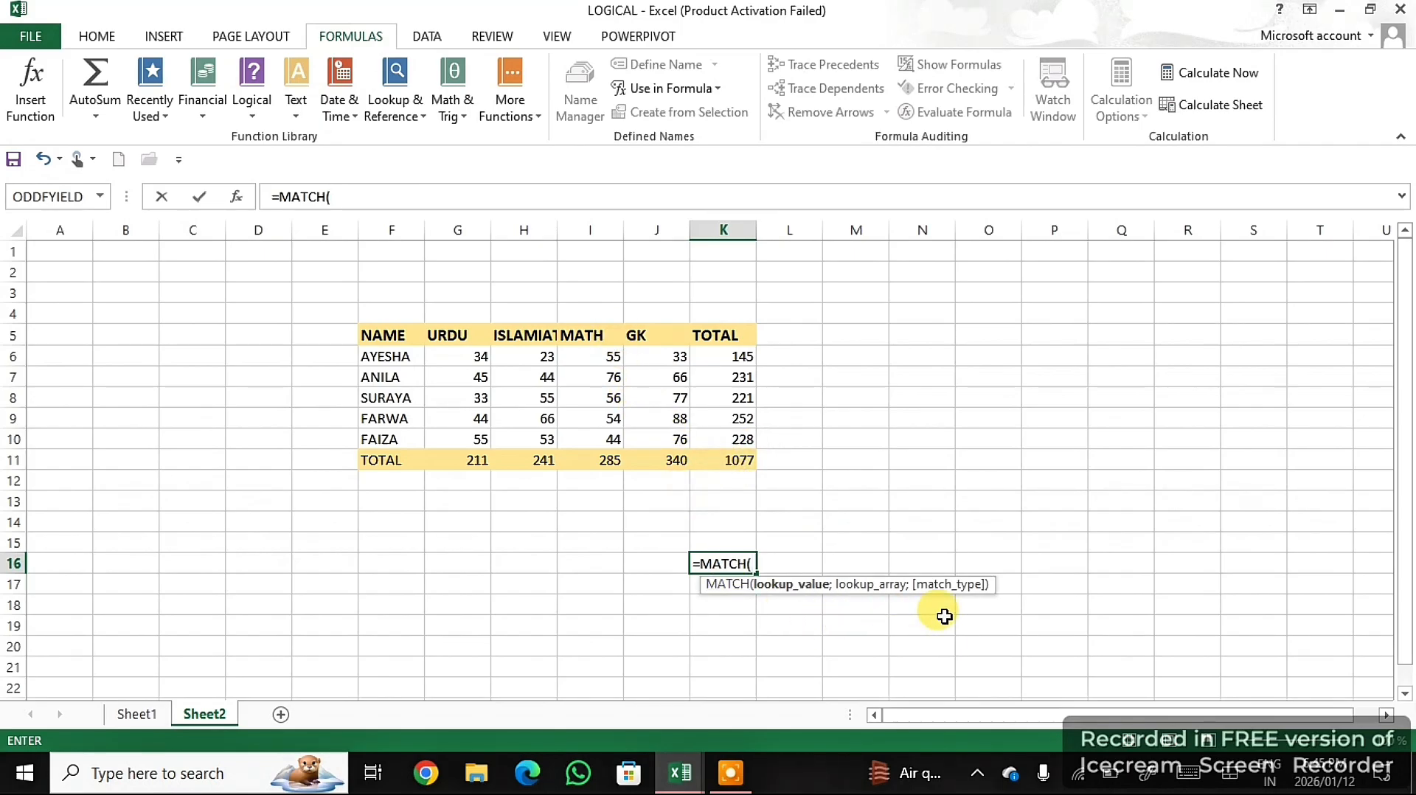
key("BackSpace")
key("BackSpace")
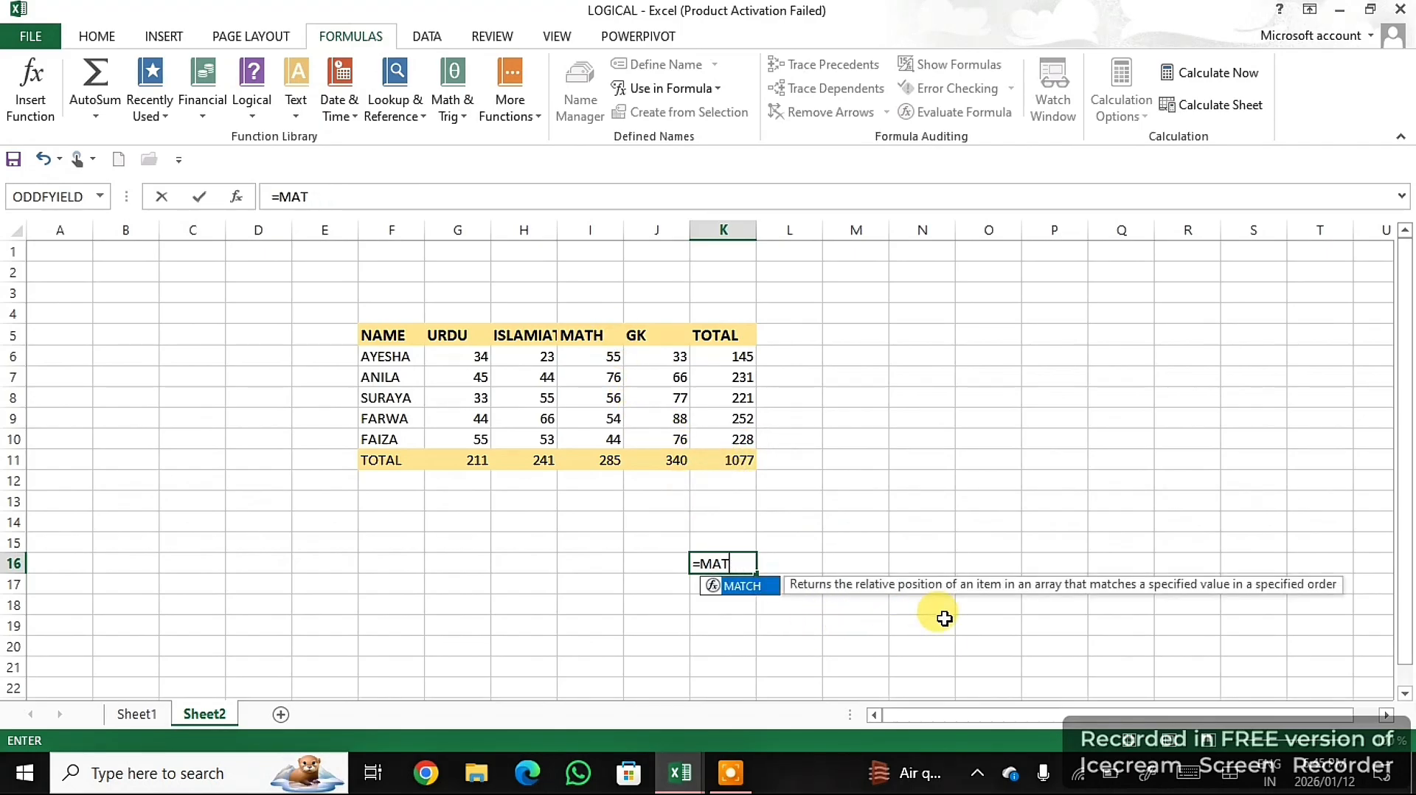
key("BackSpace")
key("BackSpace")
key("BackSpace")
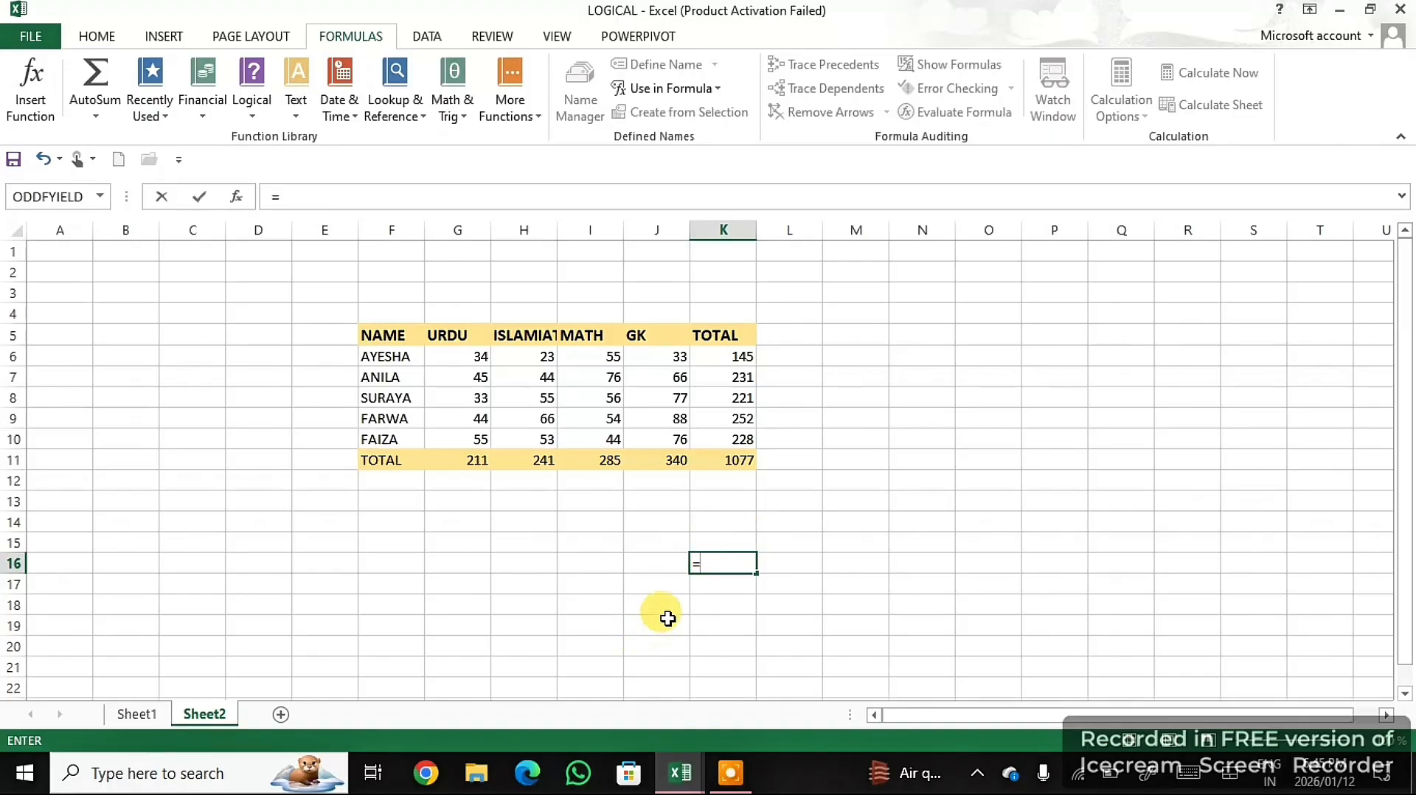
- Try entering =MATH in K16 to reference the Math column, and clear the cell again
type("MATH")
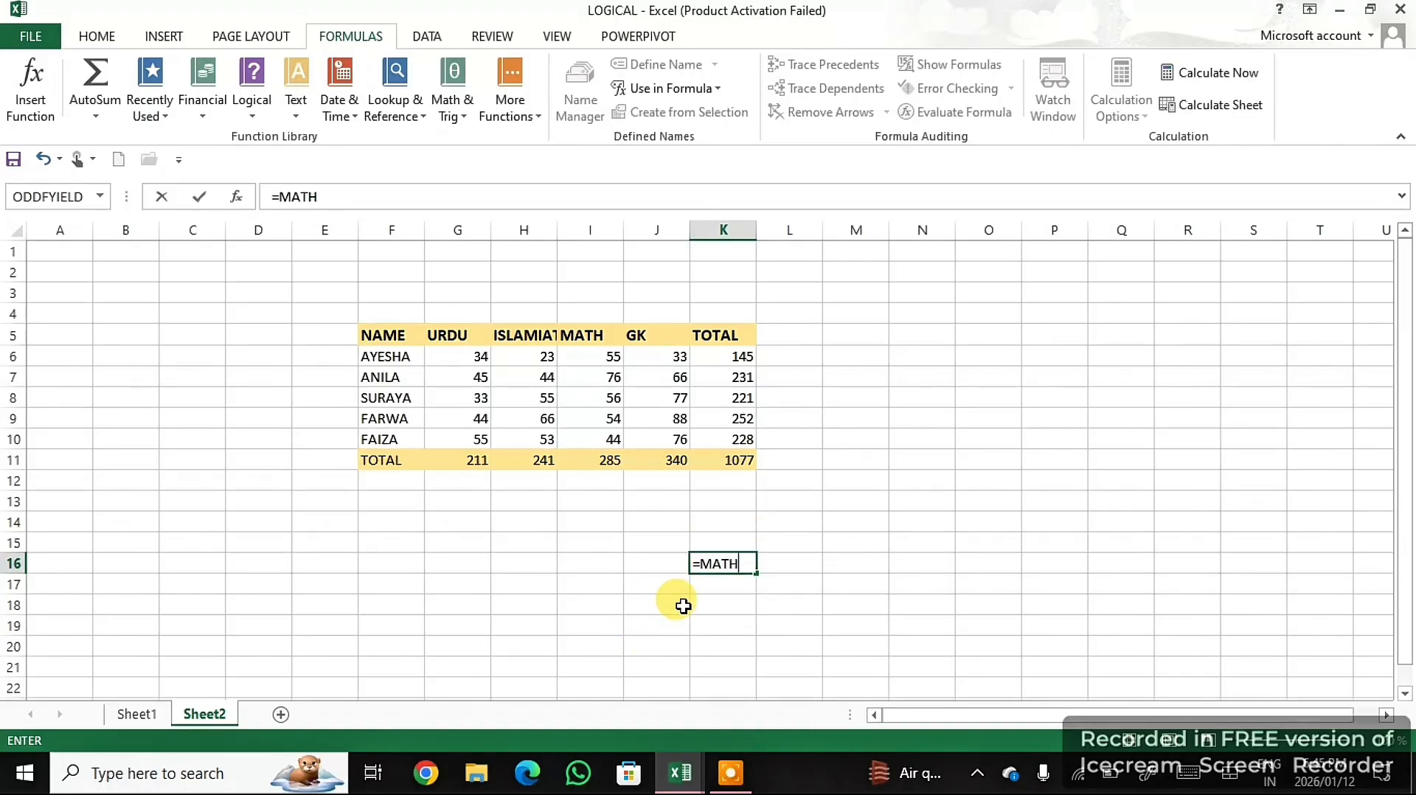
key("Tab")
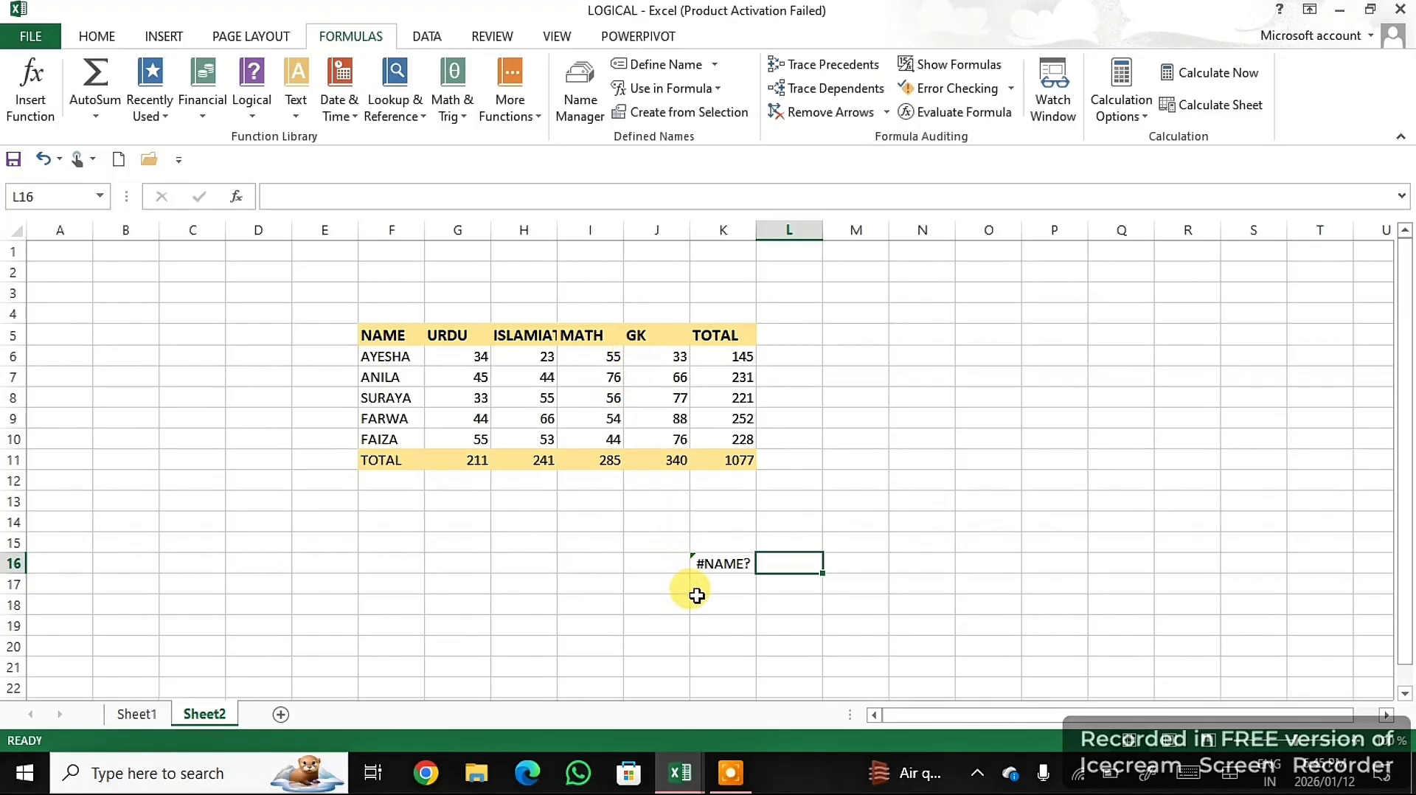
left_click(725, 562)
key("BackSpace")
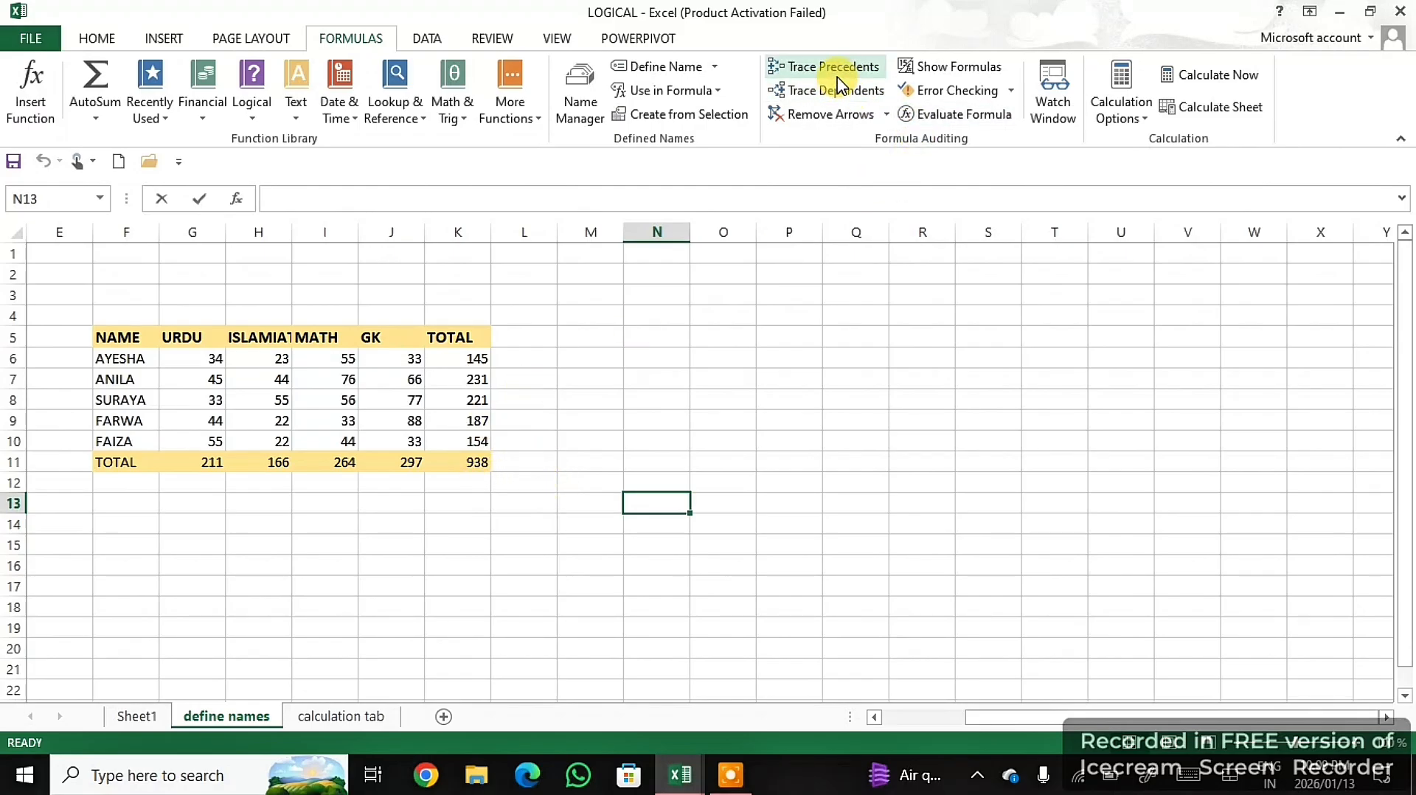
- Trace the precedents of the first student's total in K6, and remove the arrows
left_click(474, 357)
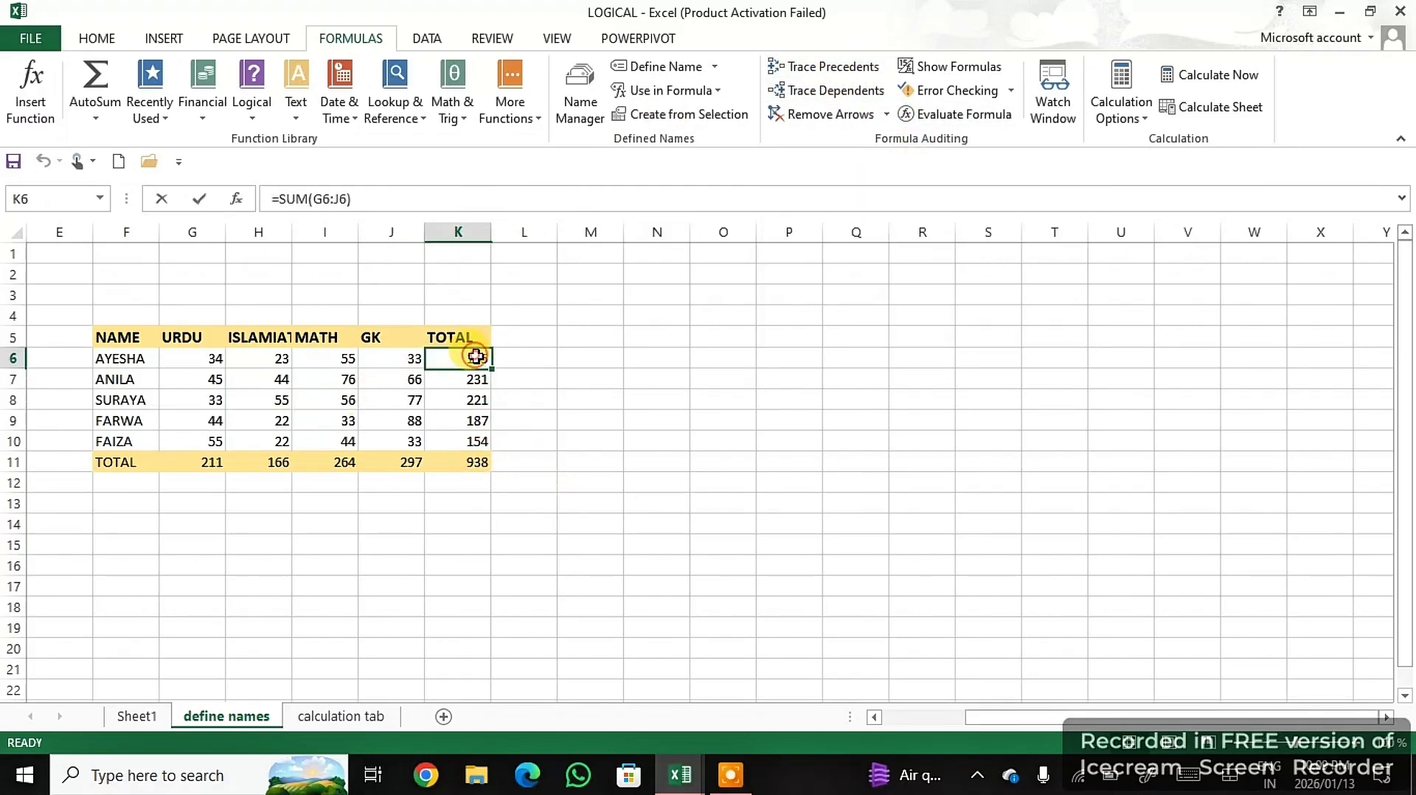
left_click(829, 69)
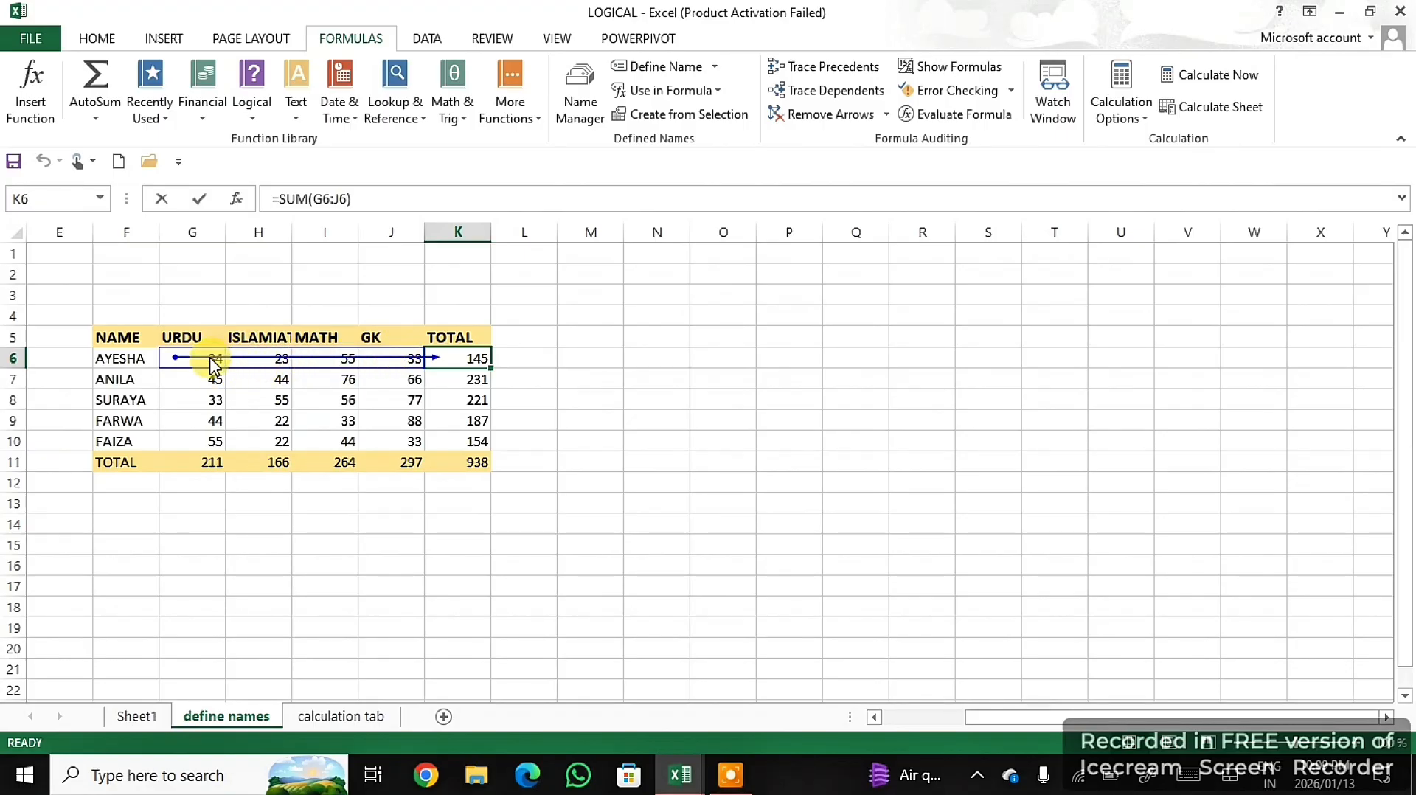
left_click(828, 121)
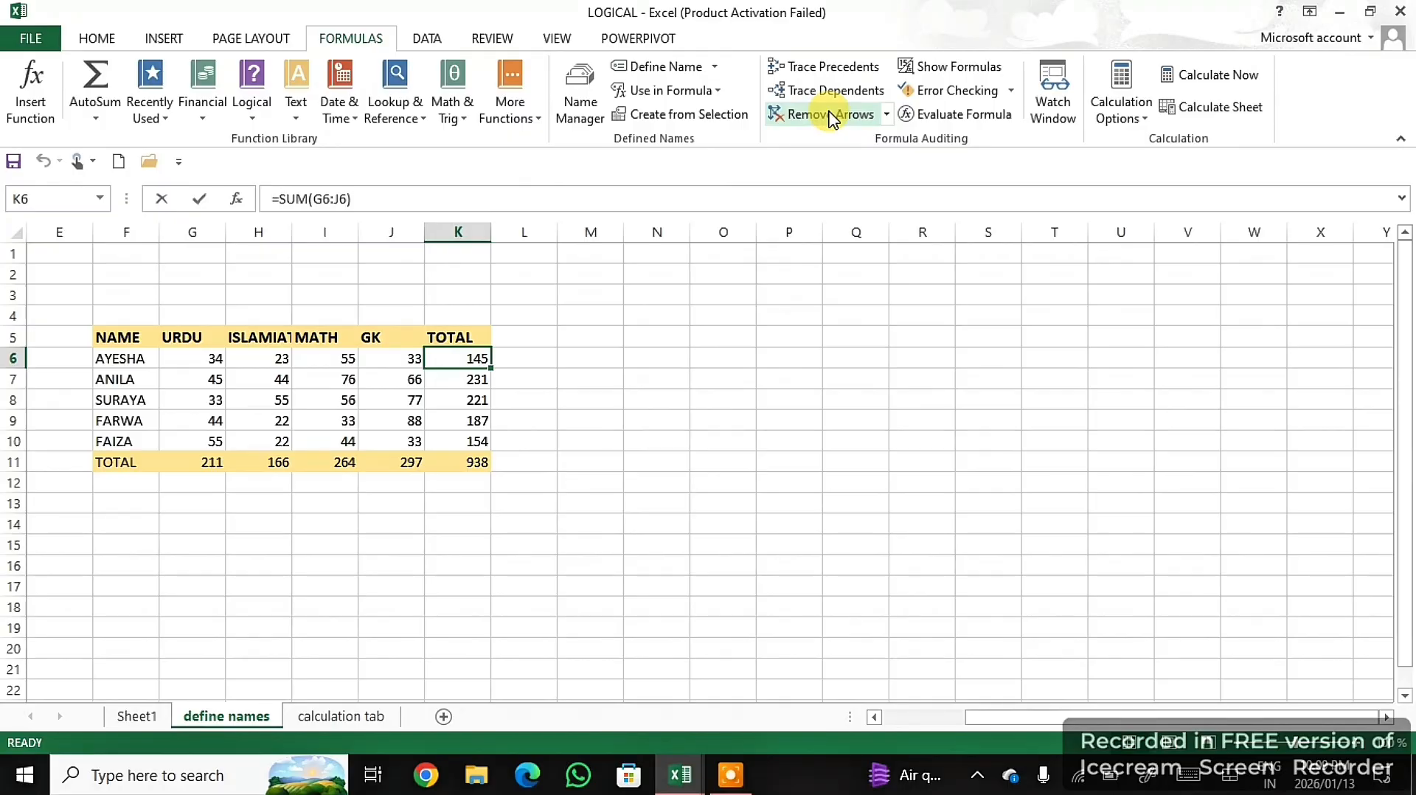
- Cut the first student's total from K6 and paste it into N11
left_click(413, 356)
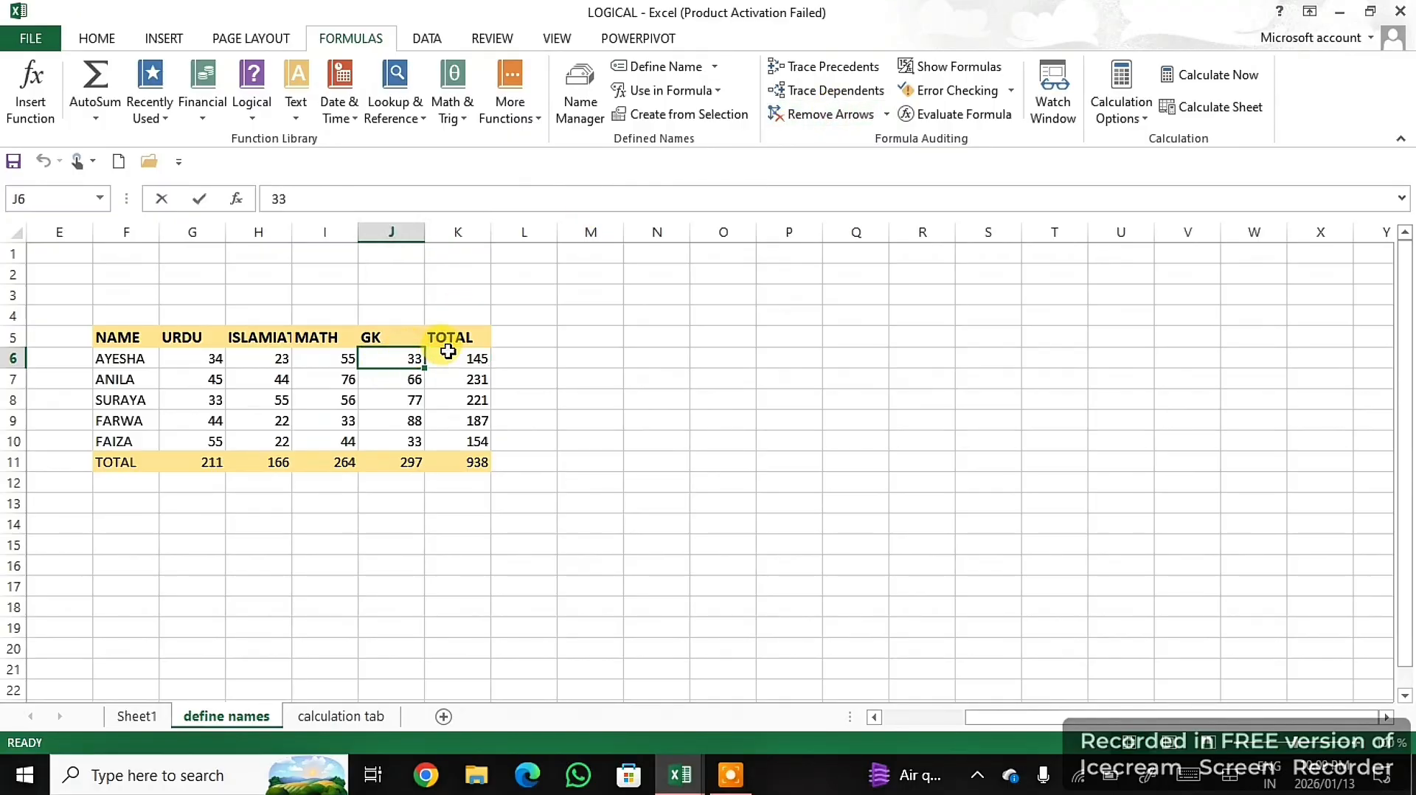
left_click(467, 361)
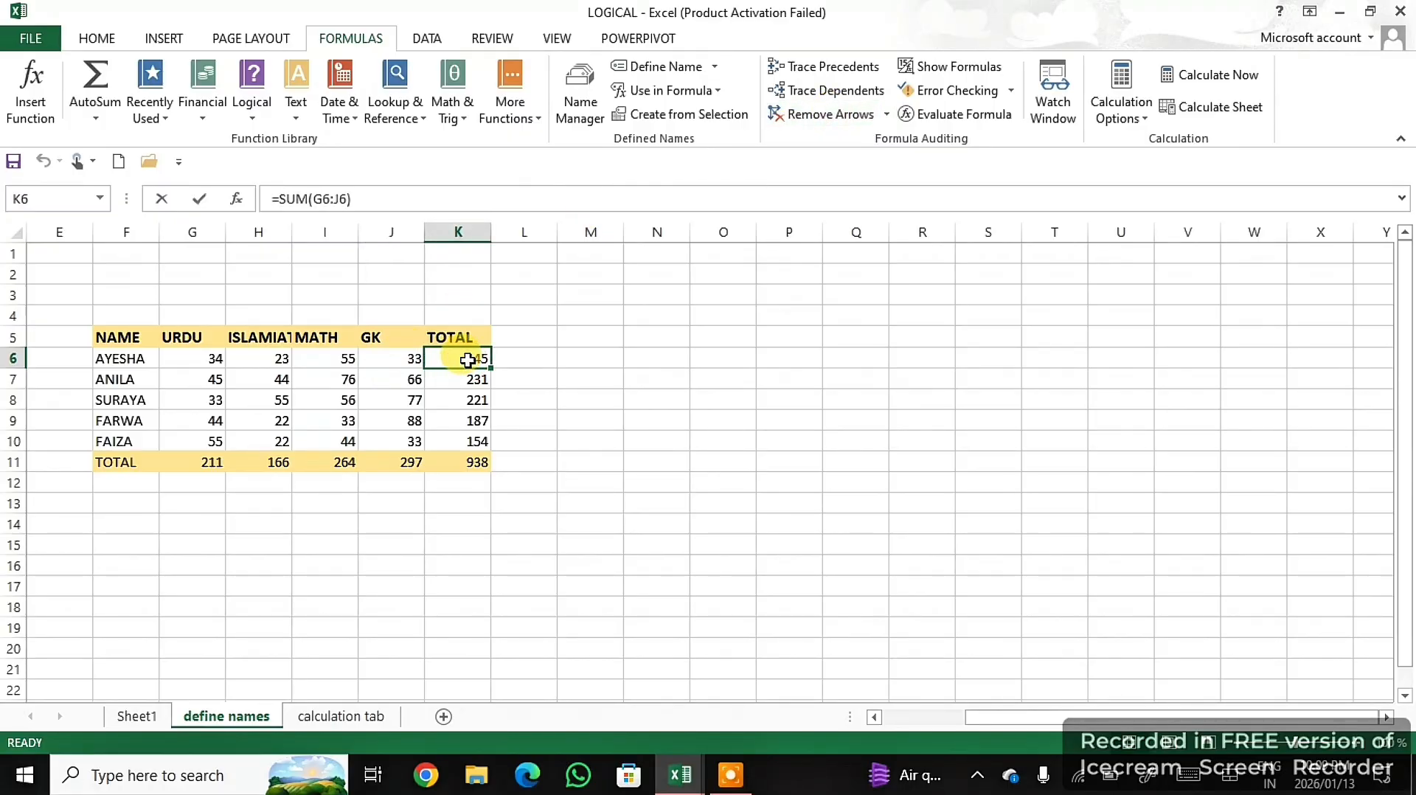
right_click(467, 360)
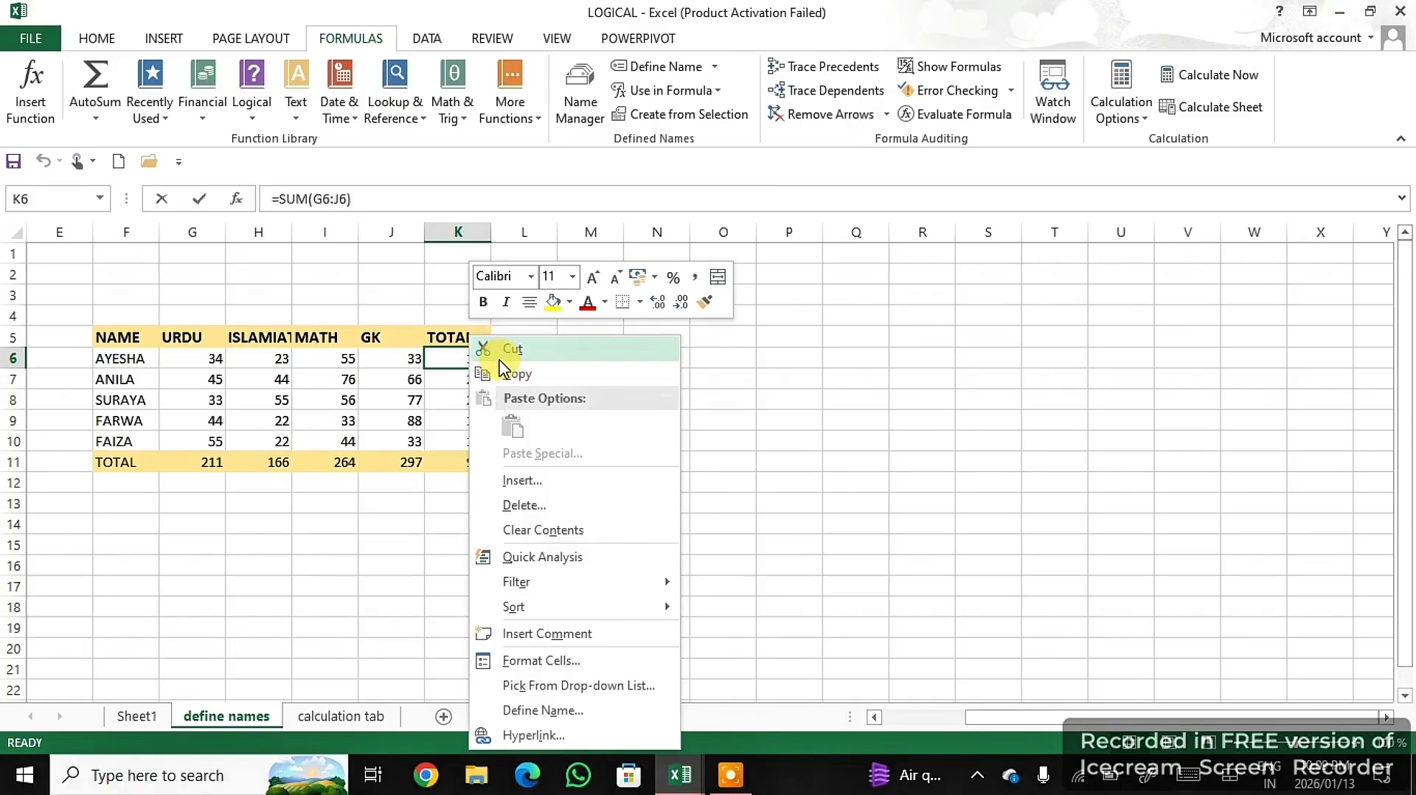
left_click(520, 349)
left_click(972, 463)
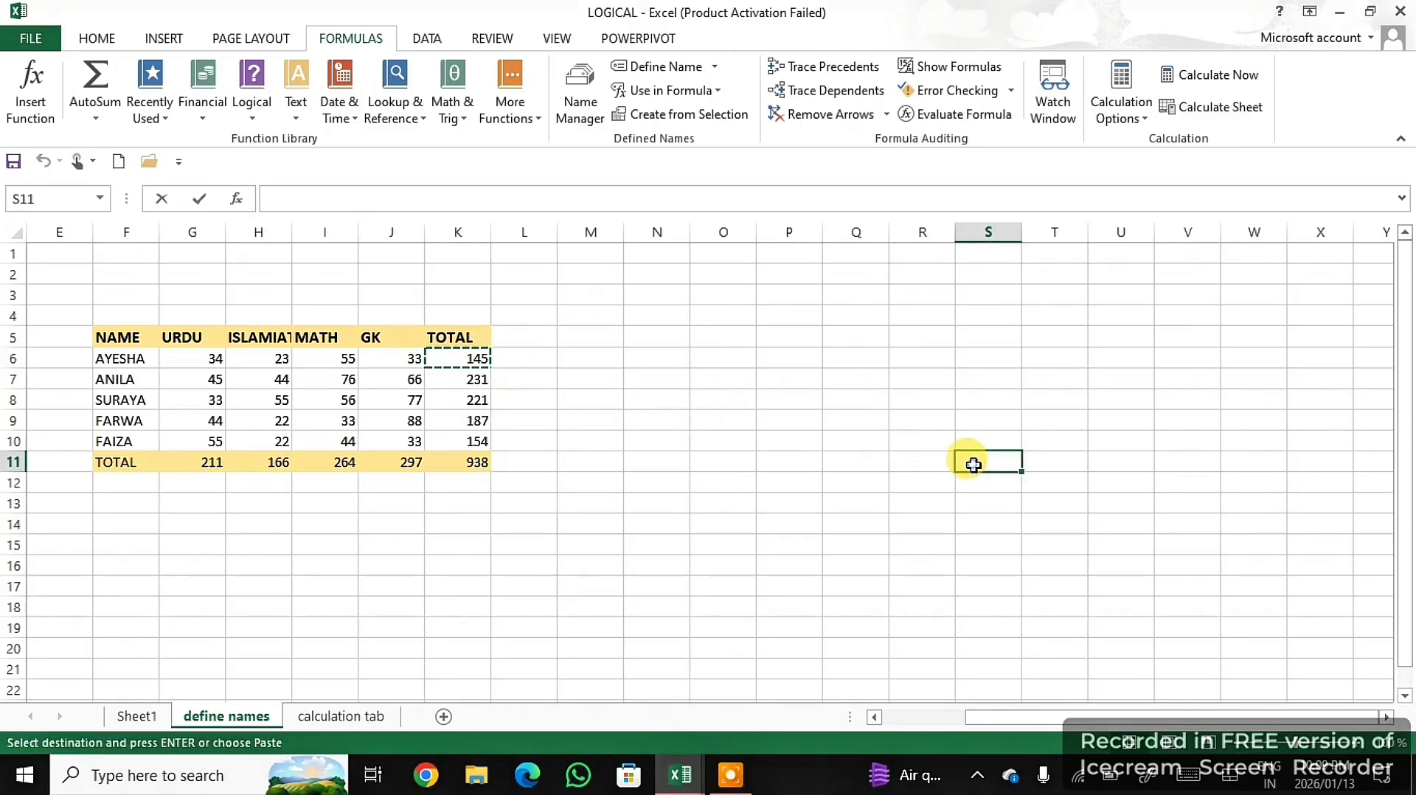
right_click(973, 463)
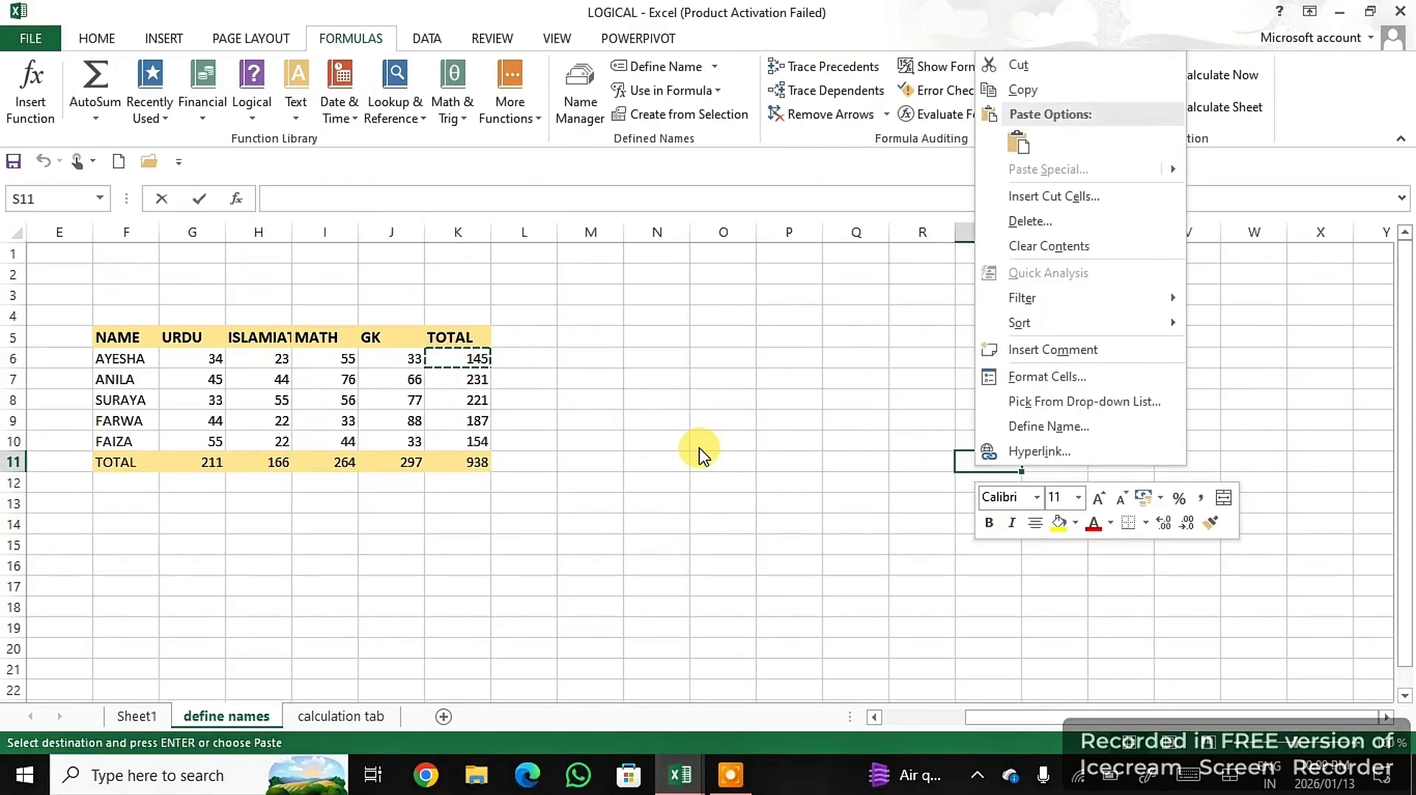
key("Escape")
right_click(676, 458)
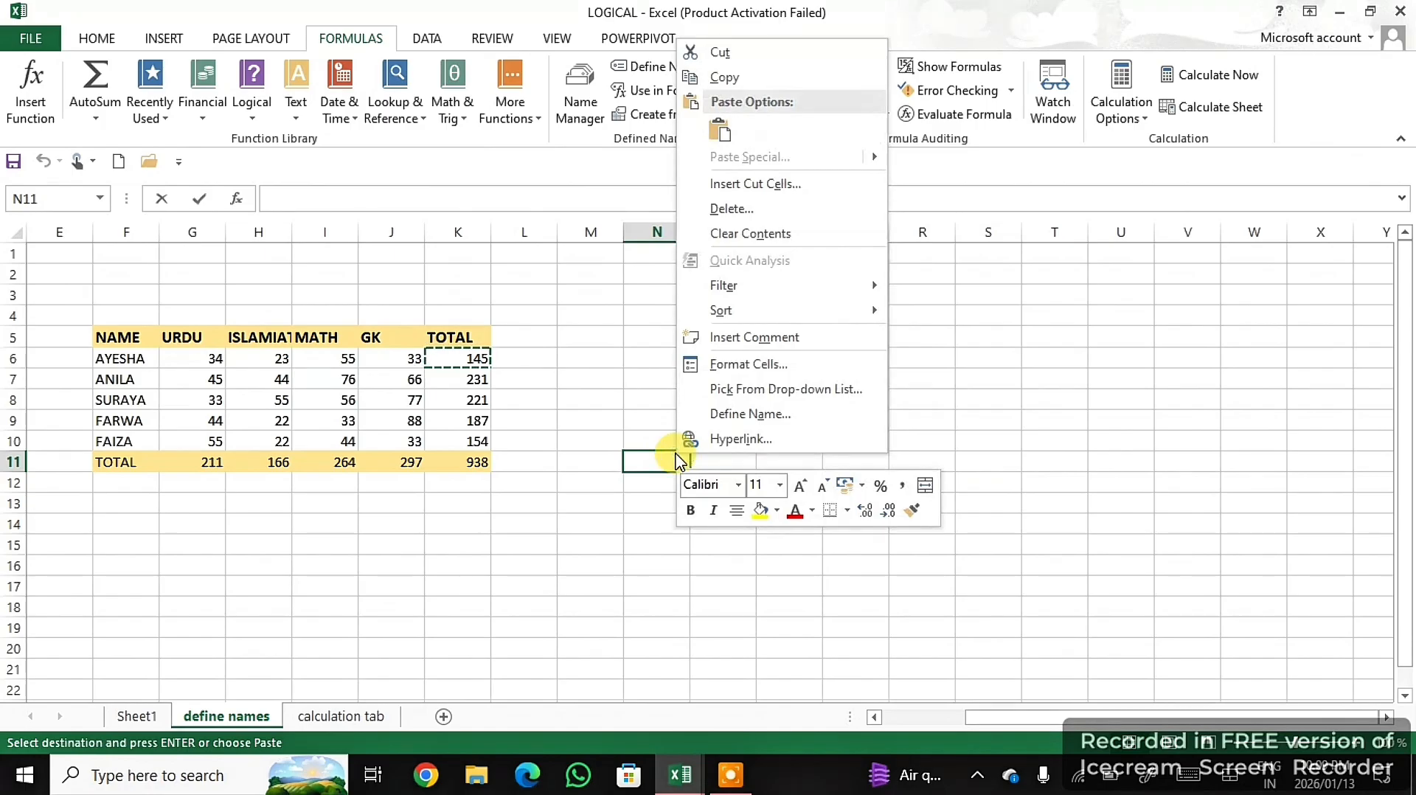
left_click(719, 133)
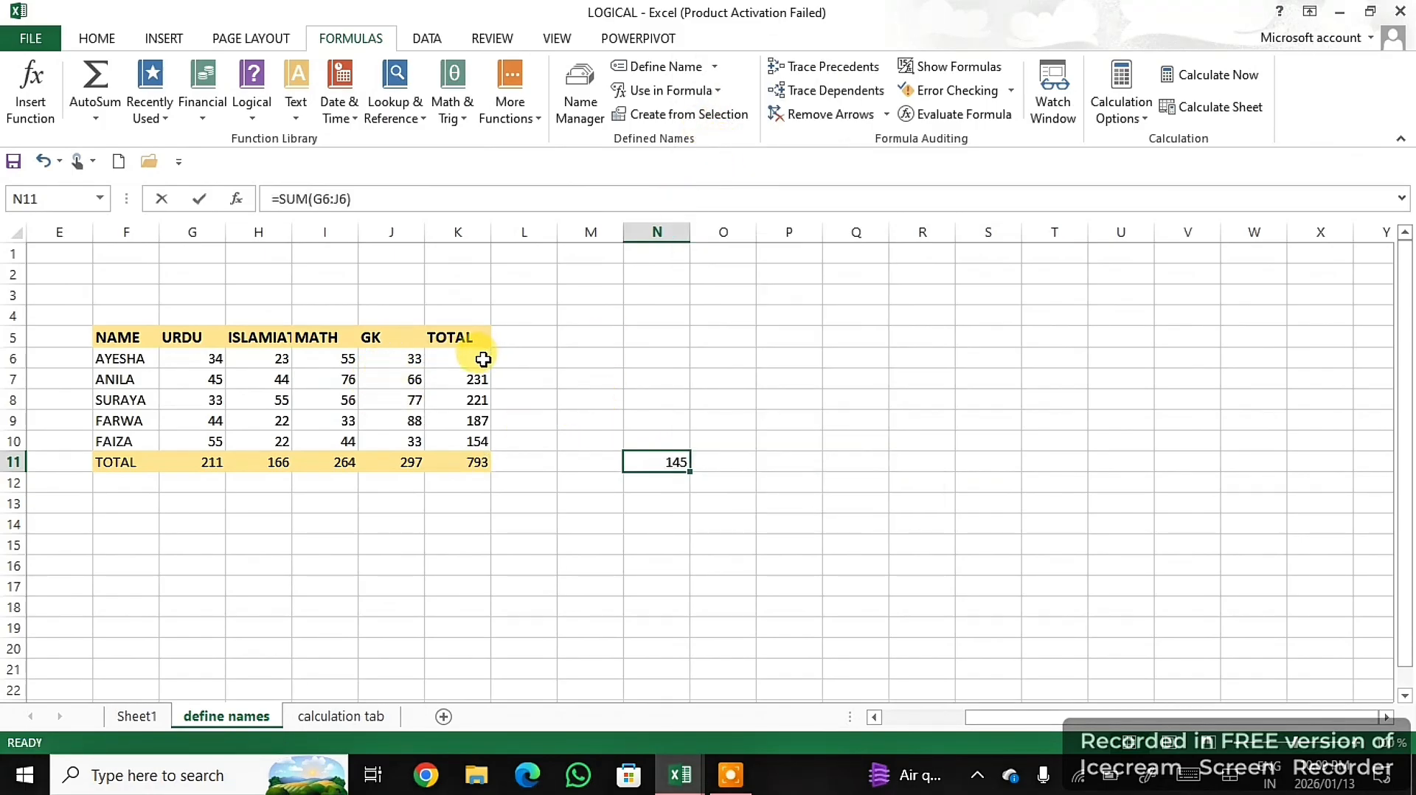
- Trace the precedents of the moved total in N11, and remove the arrows
left_click(837, 72)
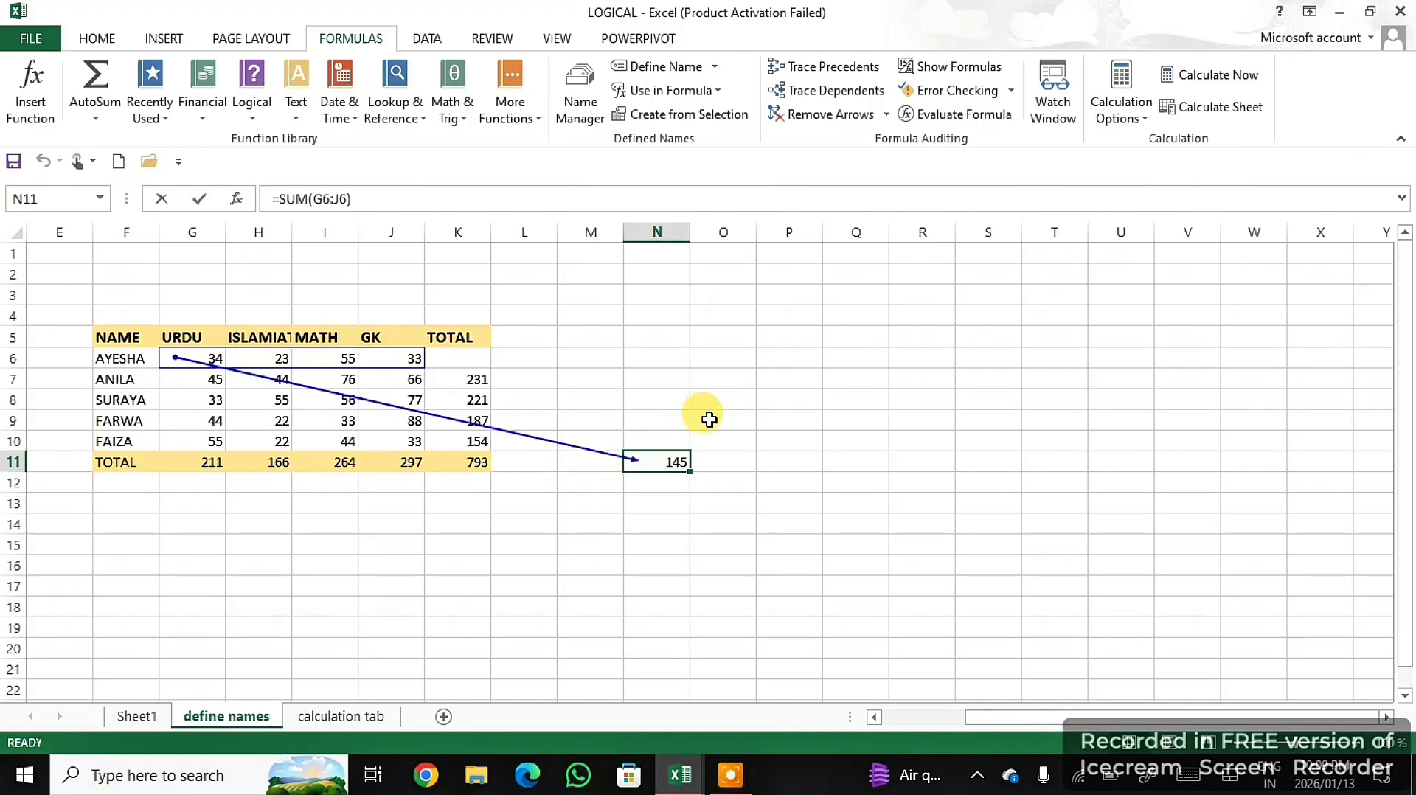
left_click(737, 399)
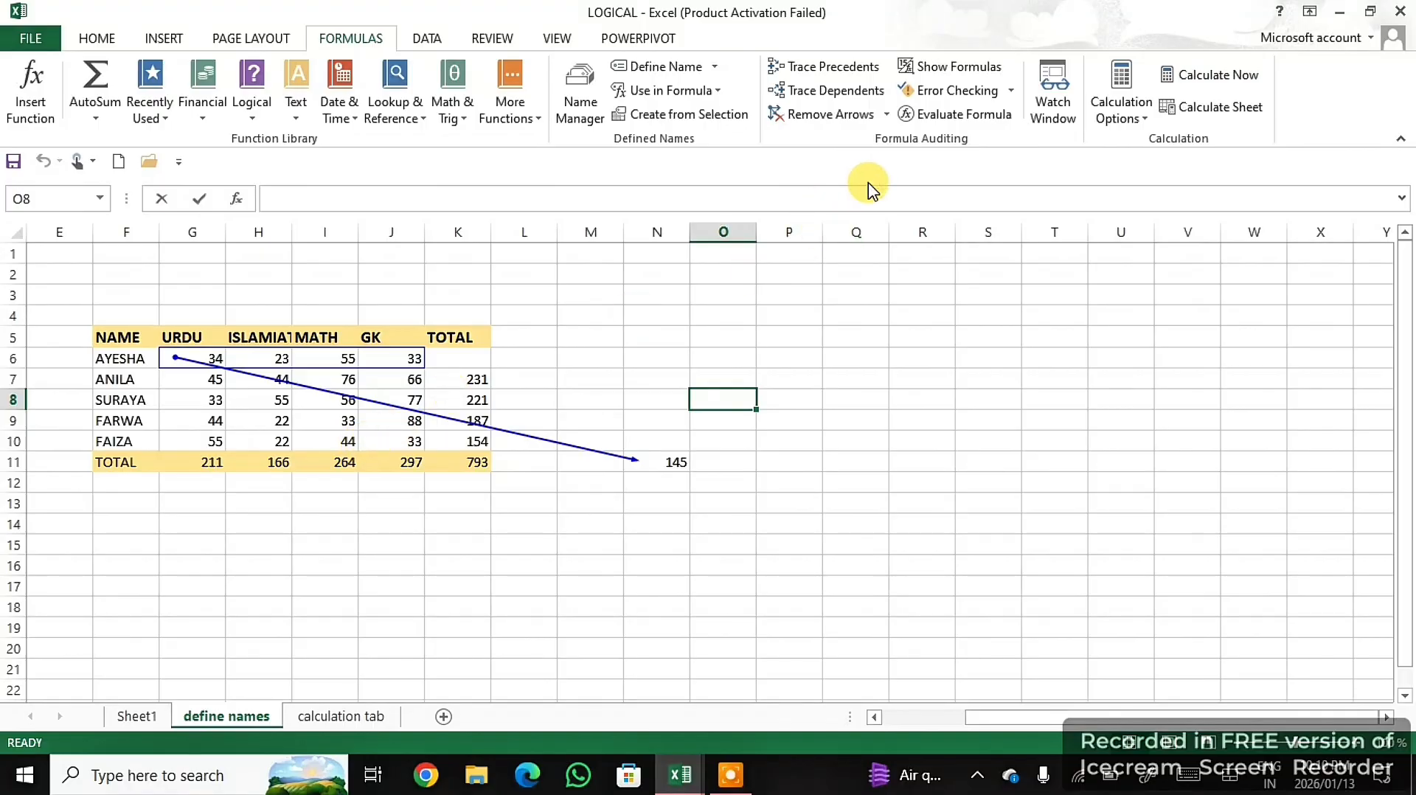
left_click(838, 118)
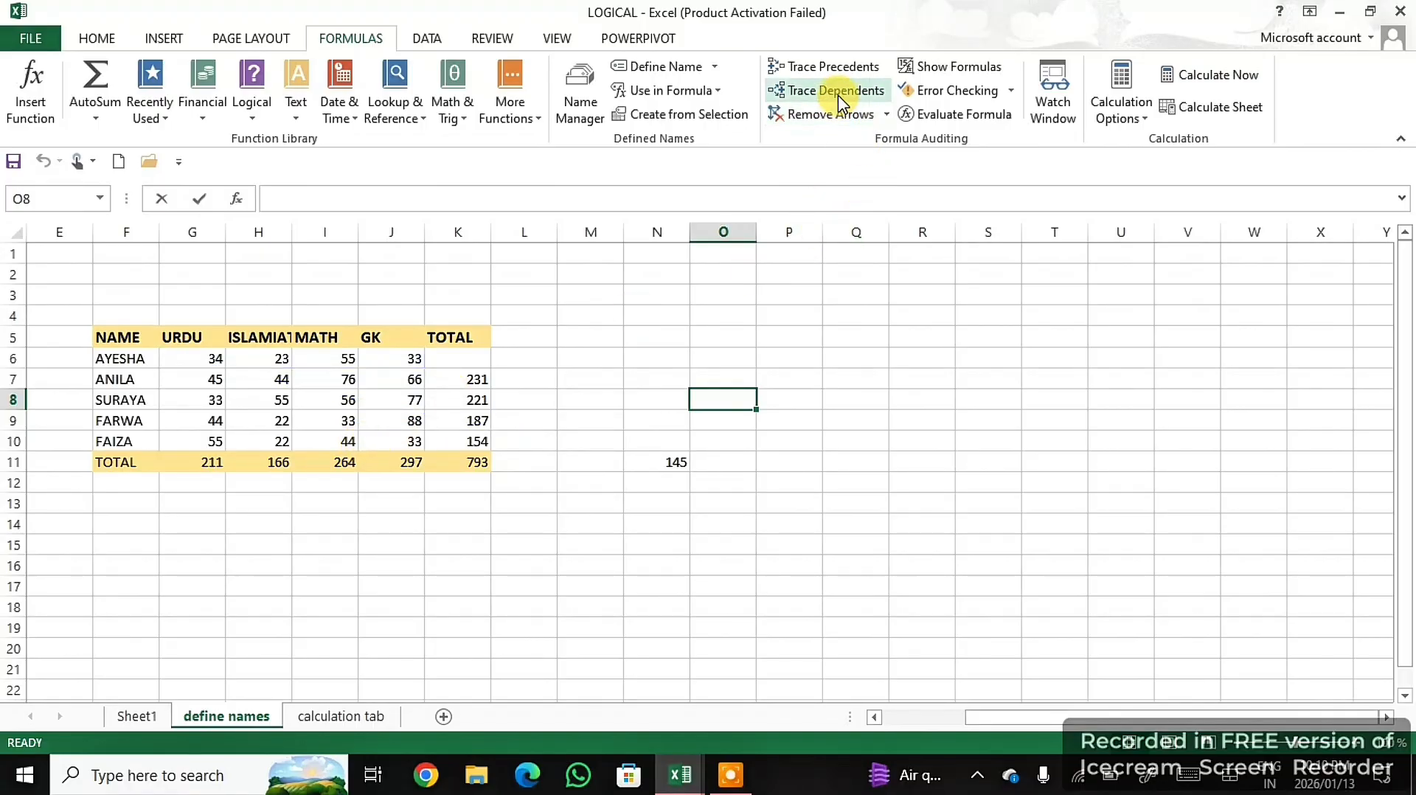
- Trace the dependents of the third student's GK mark in J8, and remove the arrows
left_click(412, 402)
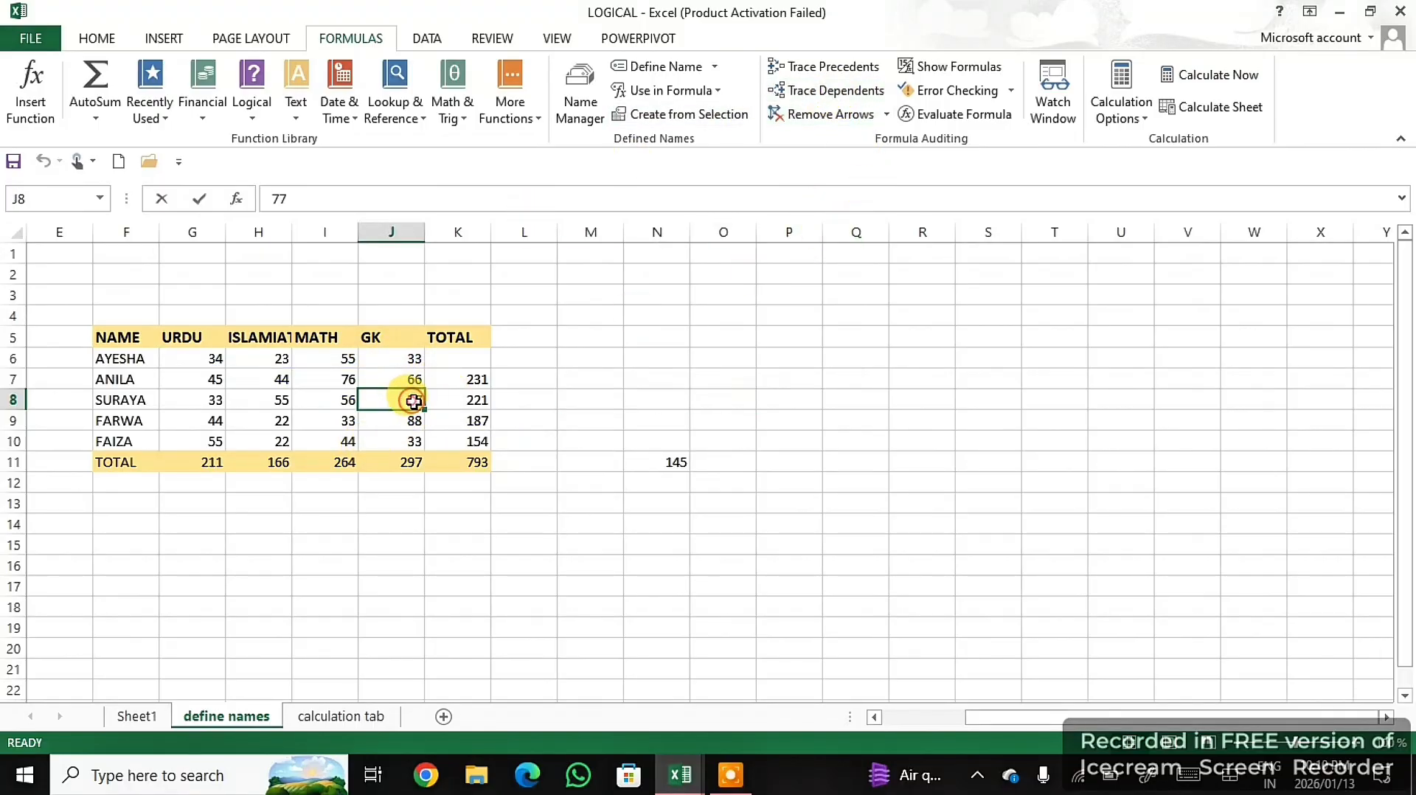
left_click(850, 92)
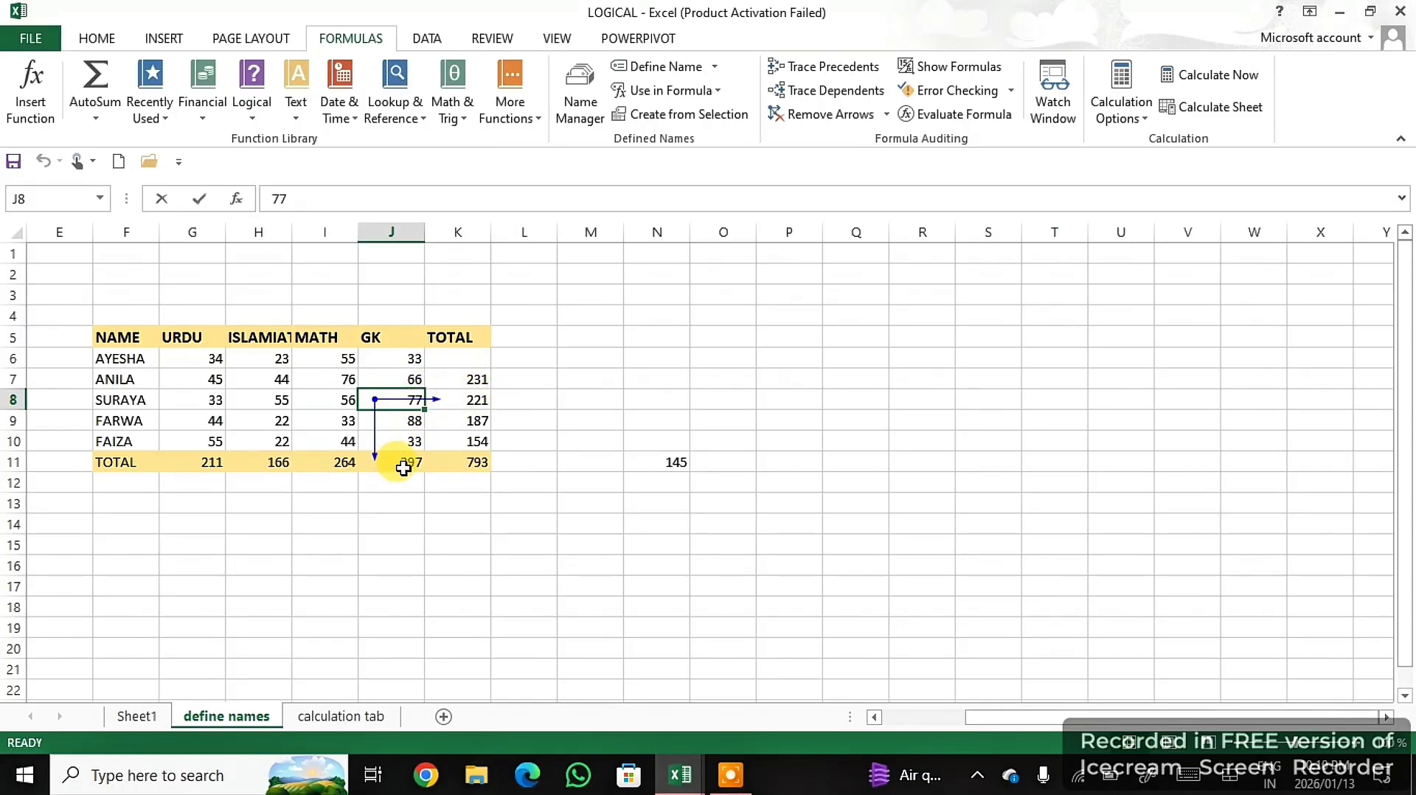
left_click(801, 118)
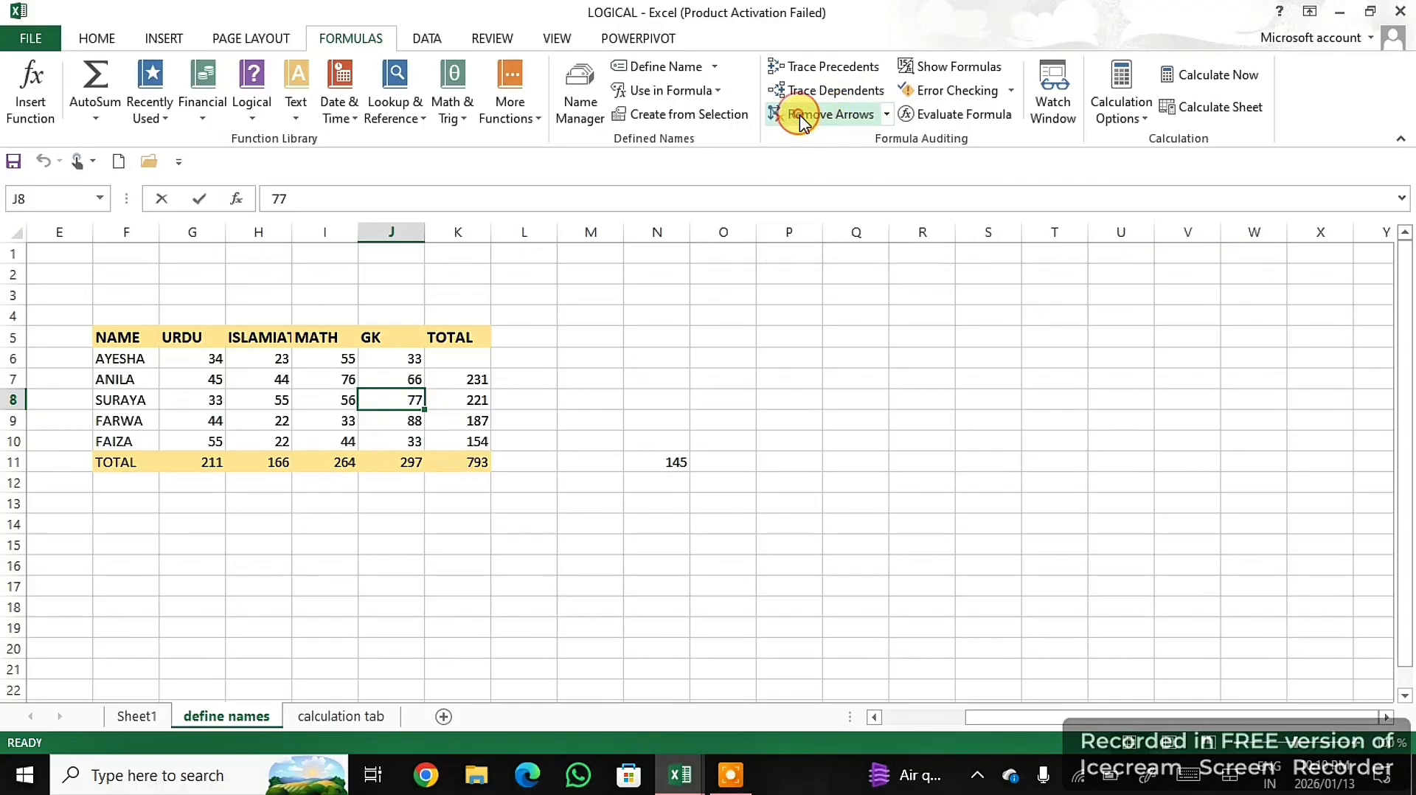
- Show the sheet's formulas, inspect the SUM formula in K9, and switch back to displaying values
left_click(493, 382)
left_click(481, 401)
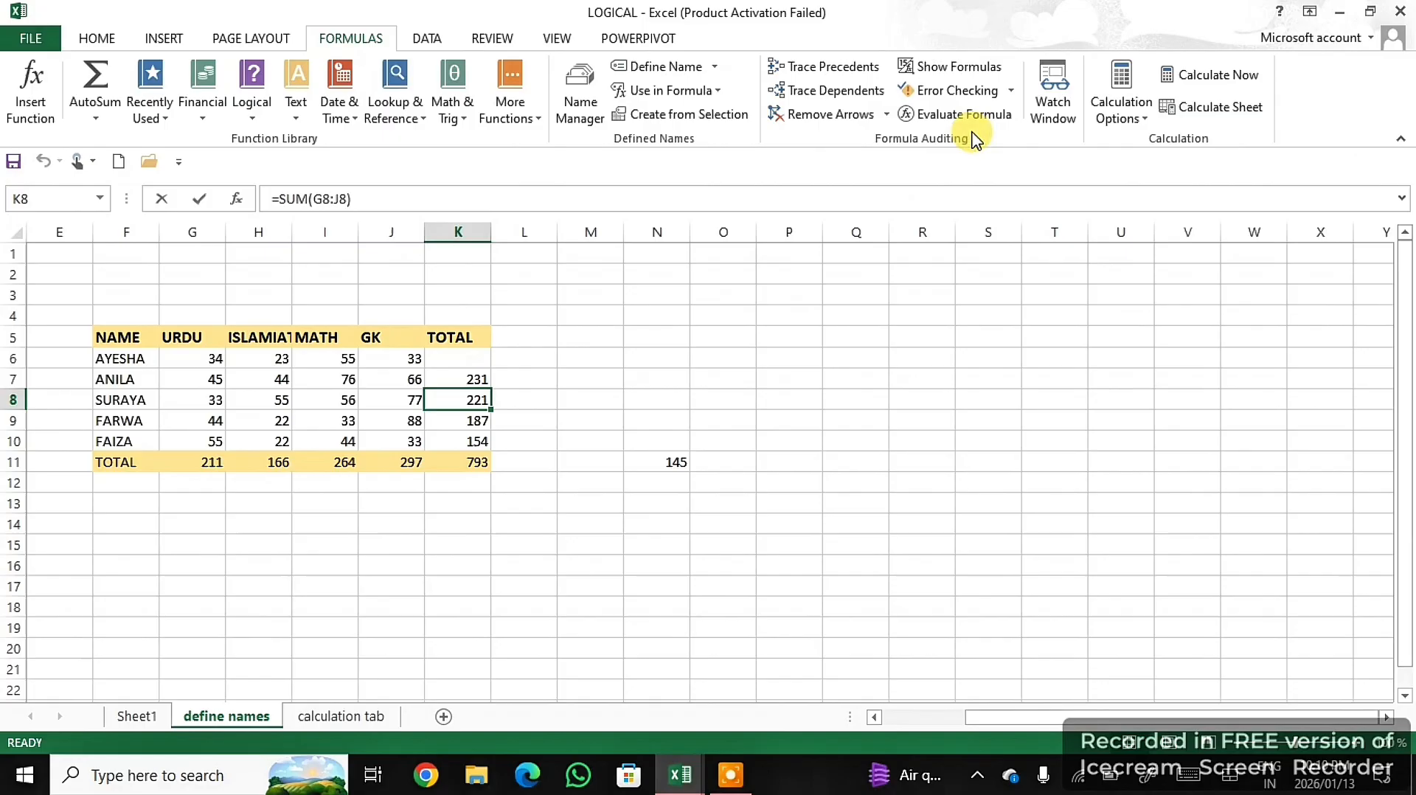
left_click(959, 66)
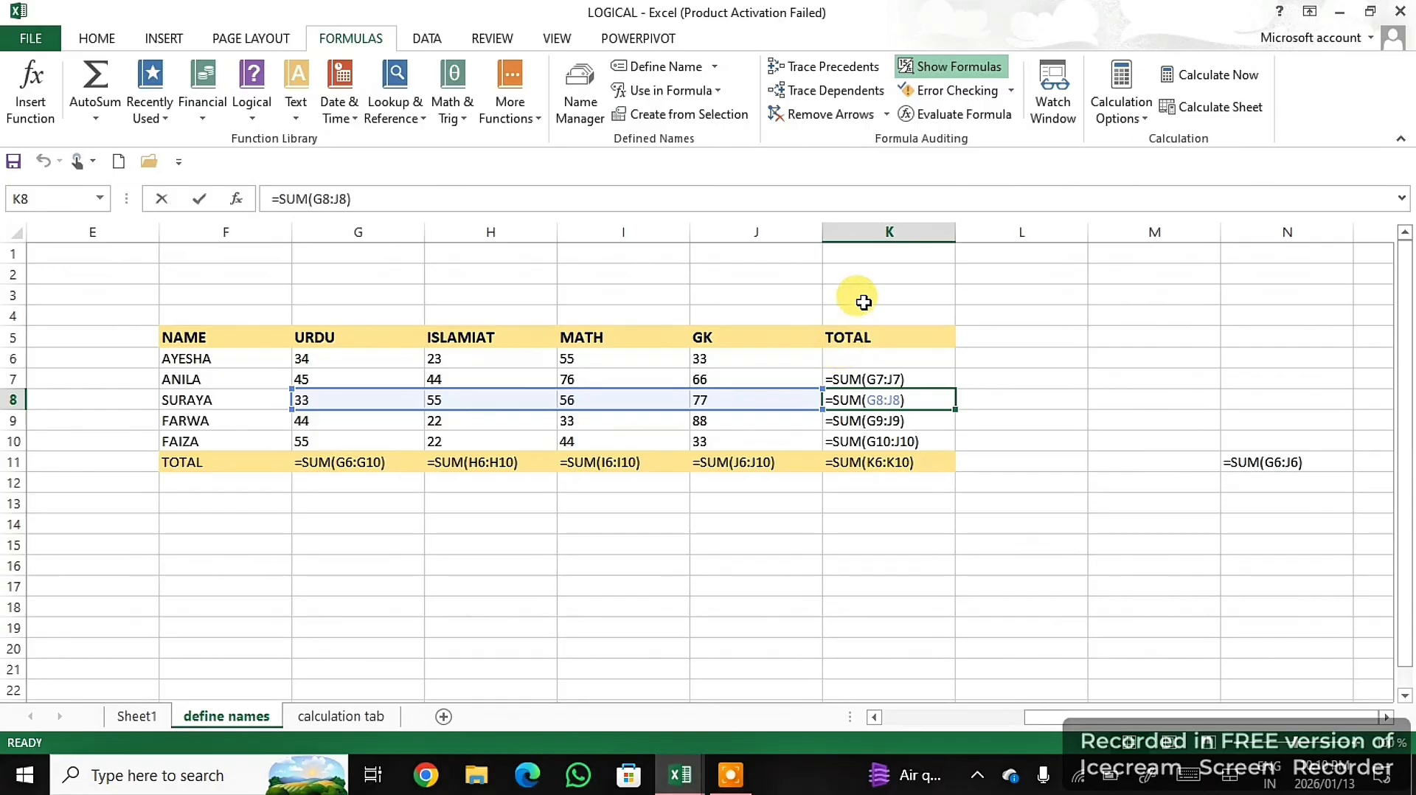
left_click(871, 424)
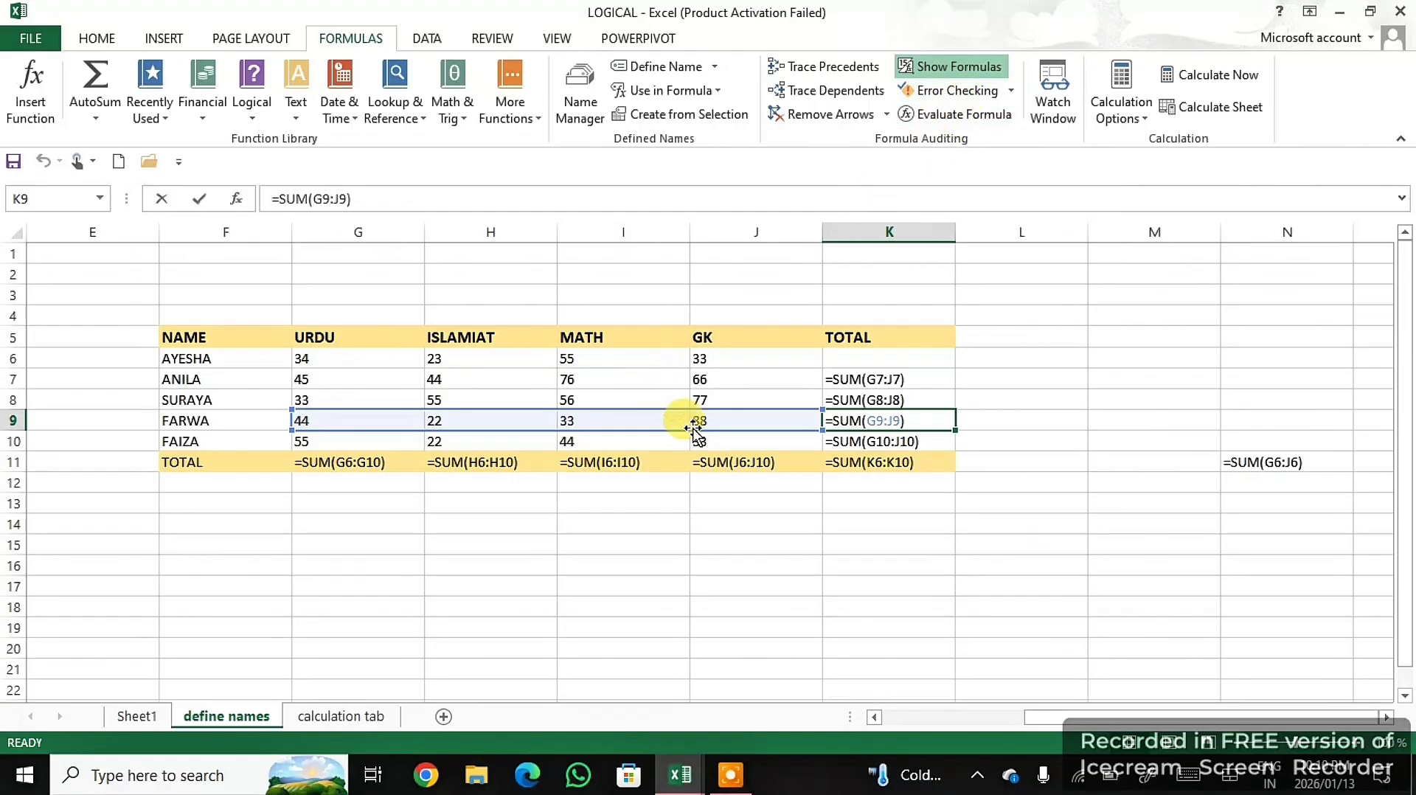
left_click(728, 438)
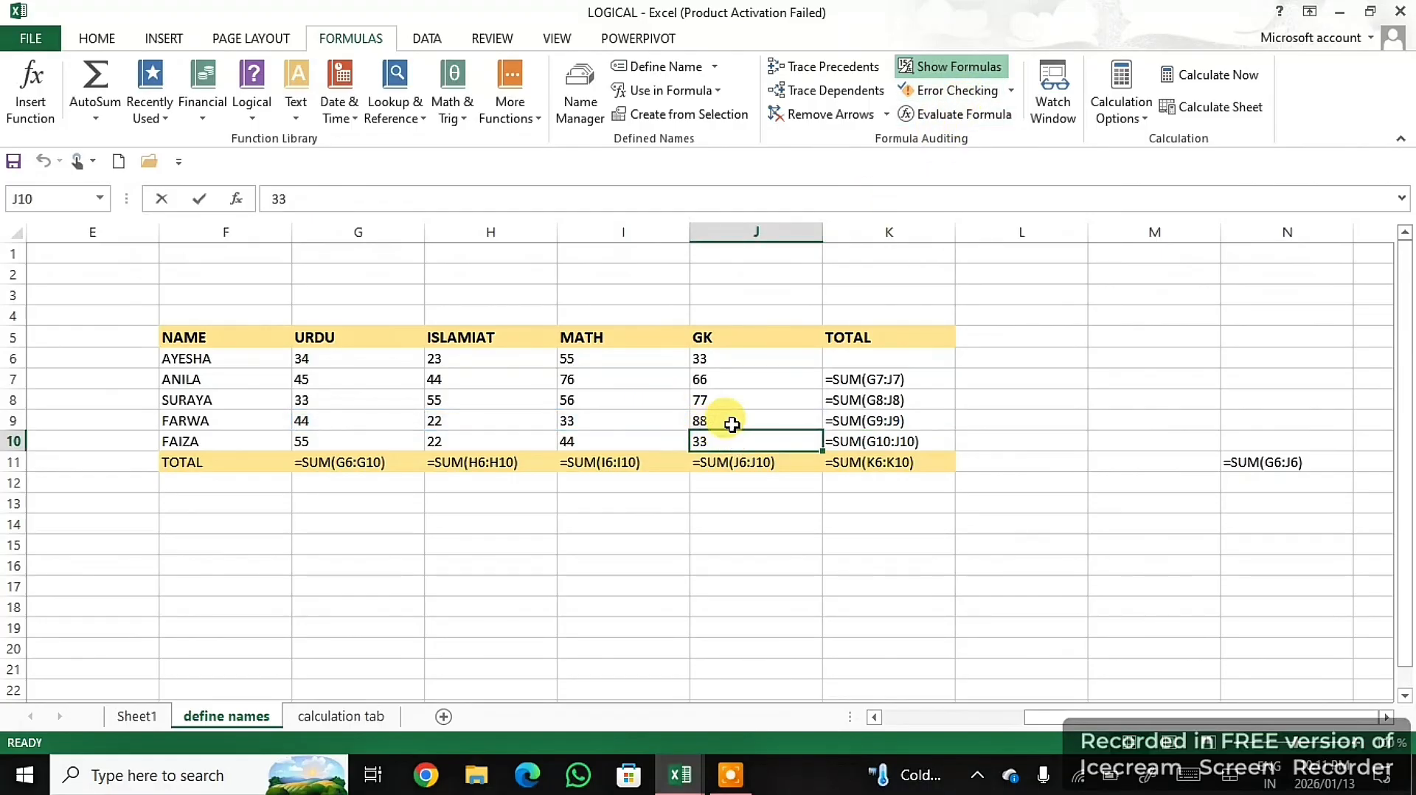
left_click(1008, 92)
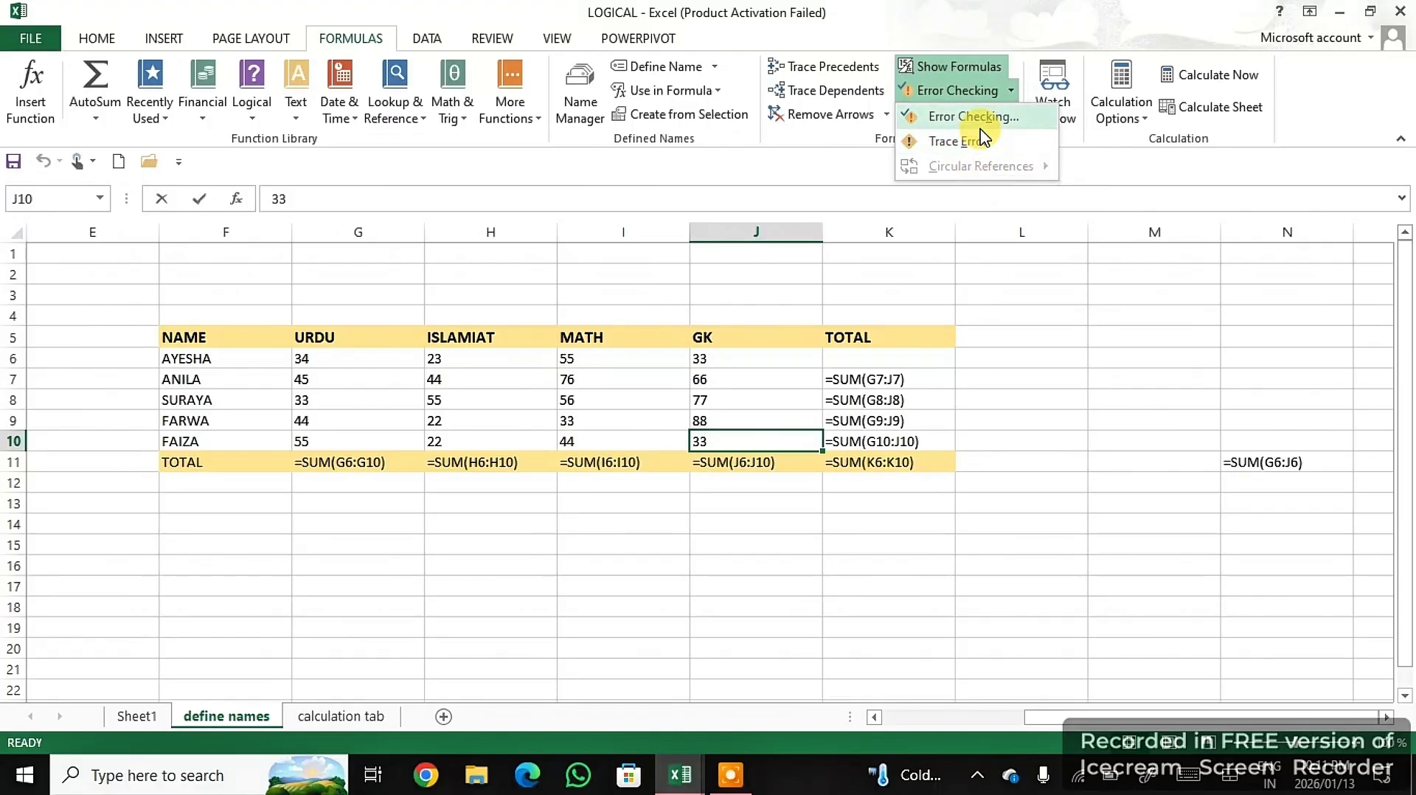
left_click(999, 274)
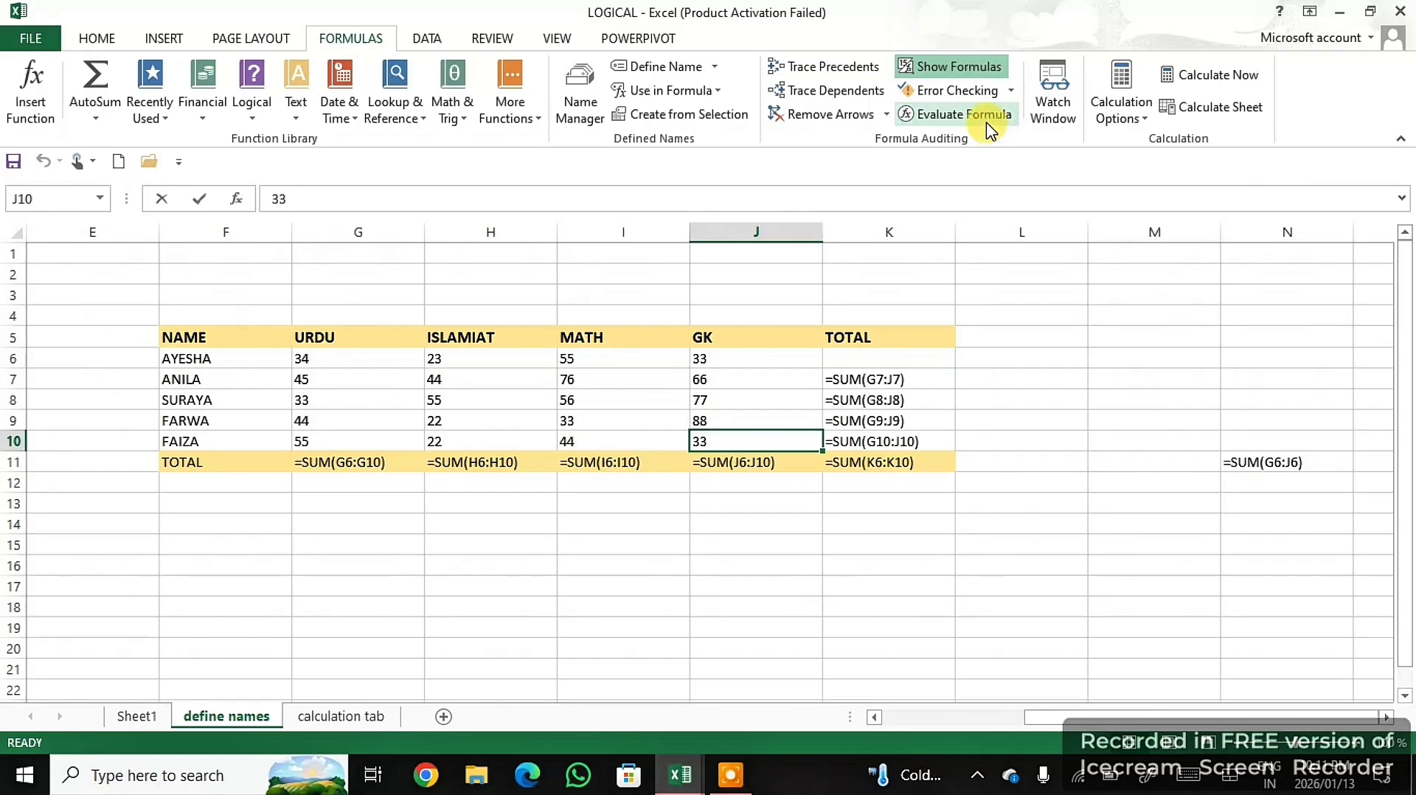
left_click(979, 68)
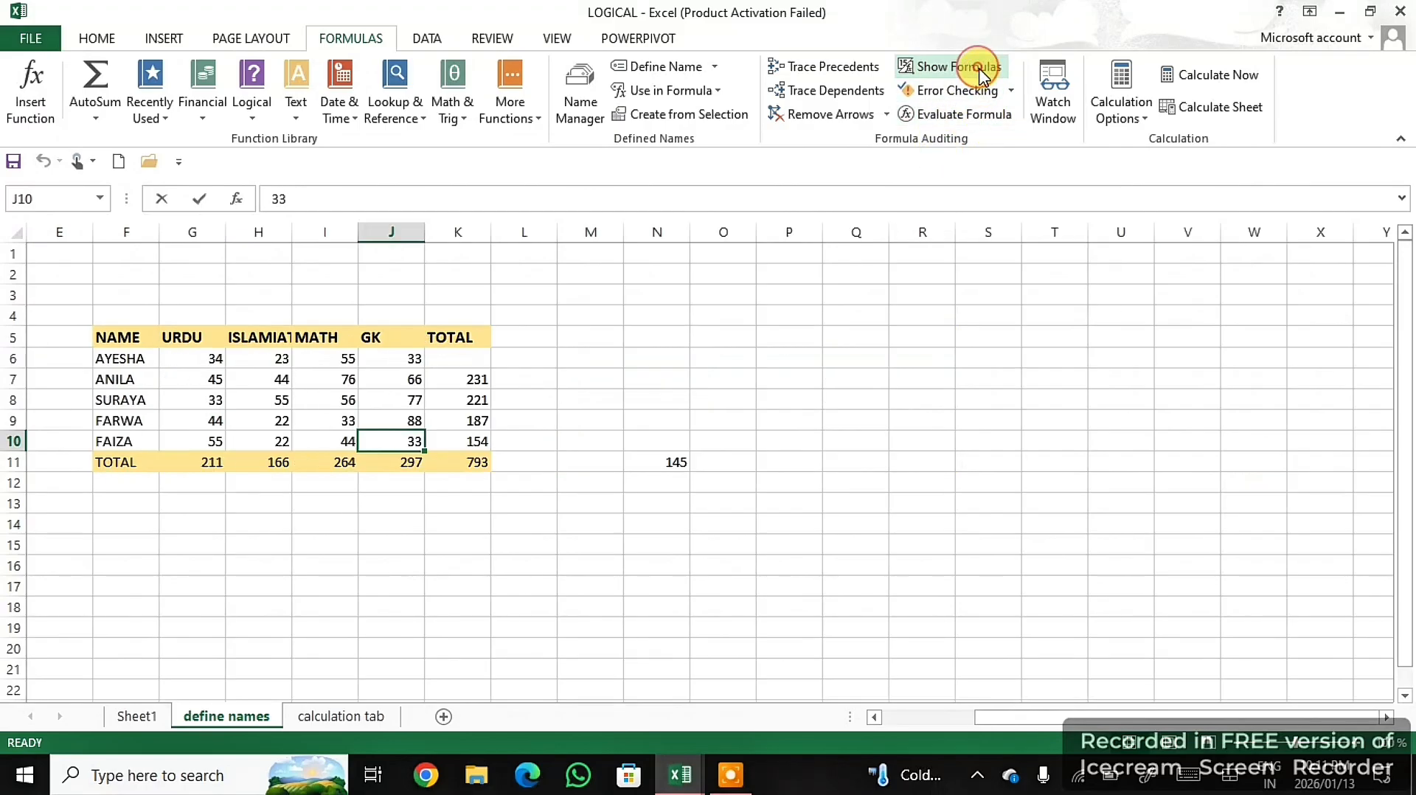
- Evaluate the third student's total formula in K8, restart the evaluation, and close the evaluator
left_click(469, 402)
left_click(937, 118)
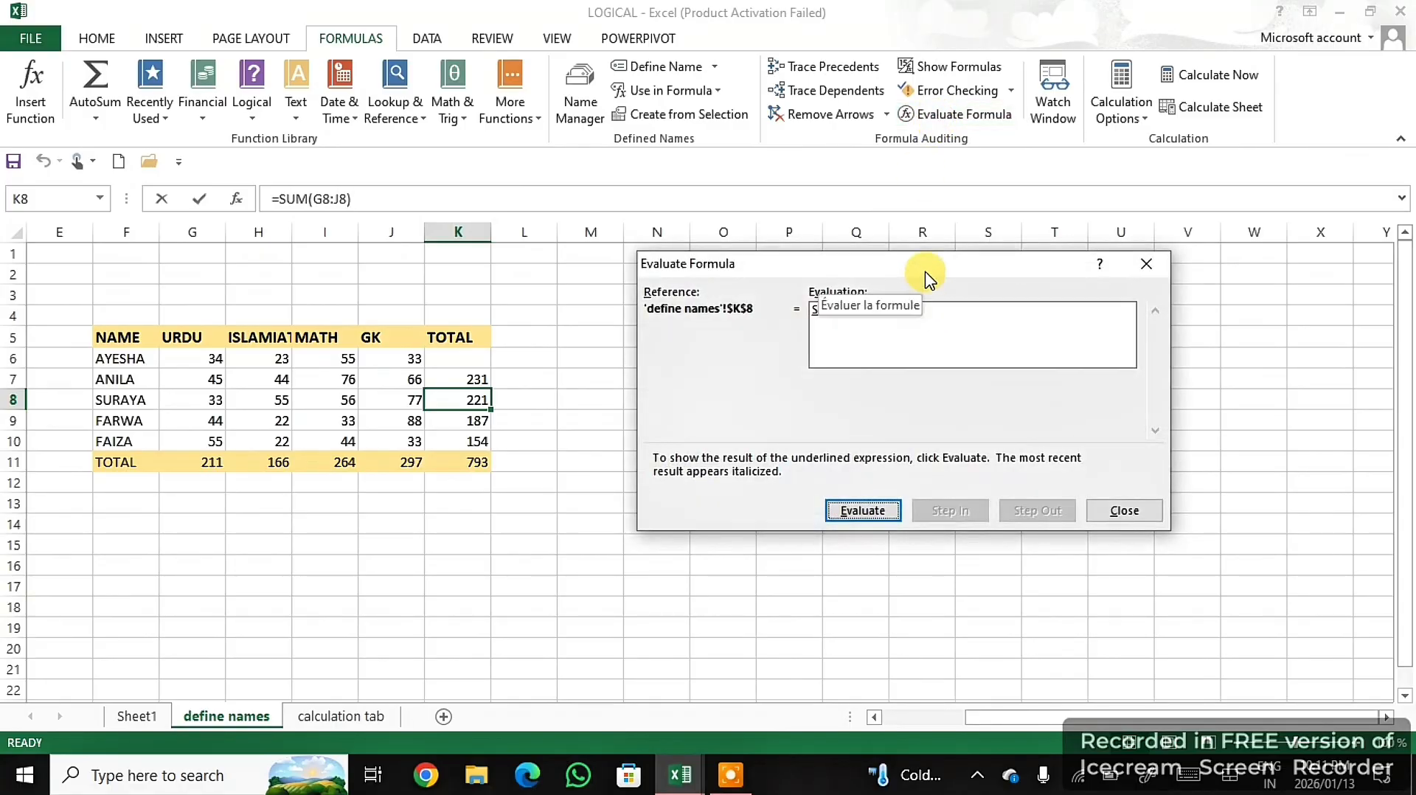
left_click_drag(925, 270, 796, 271)
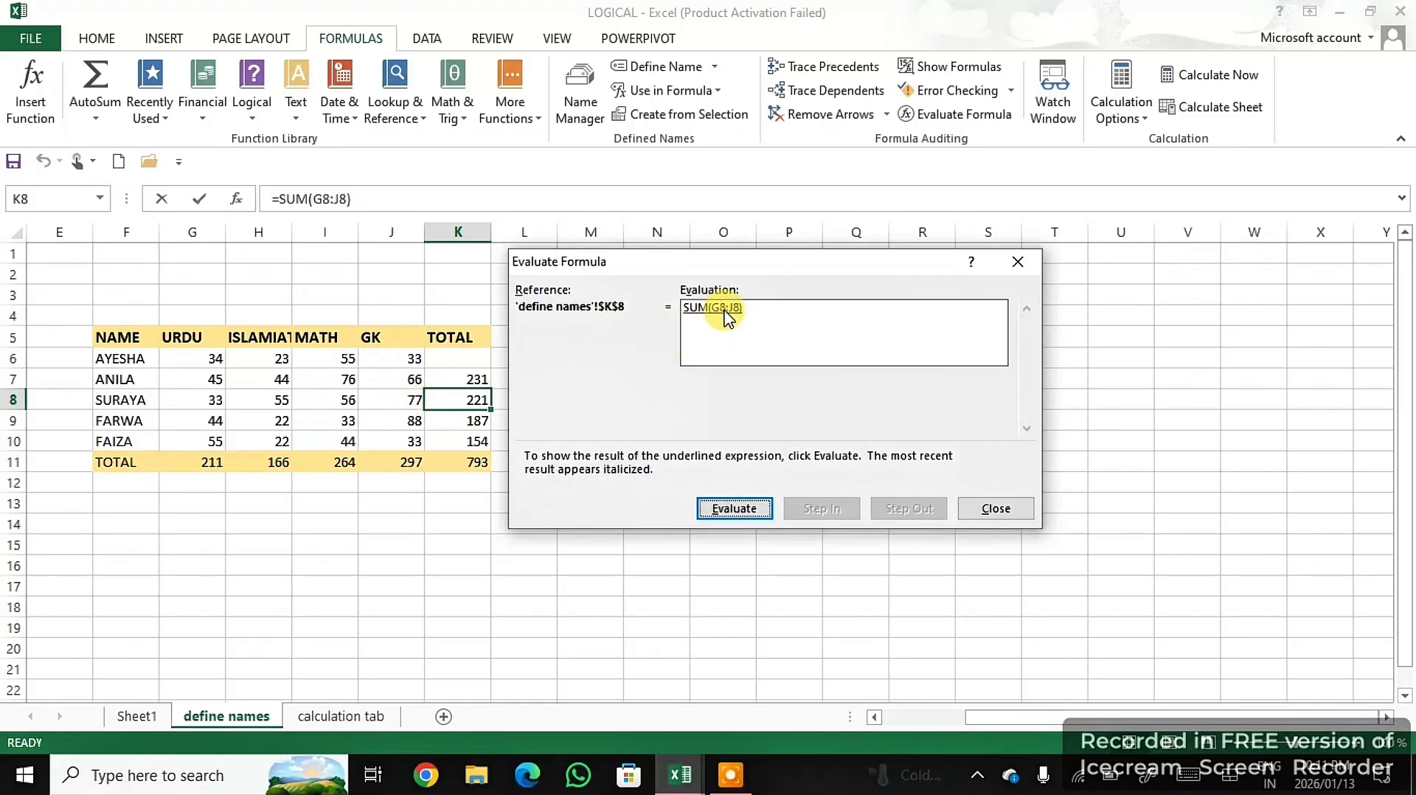
left_click(733, 508)
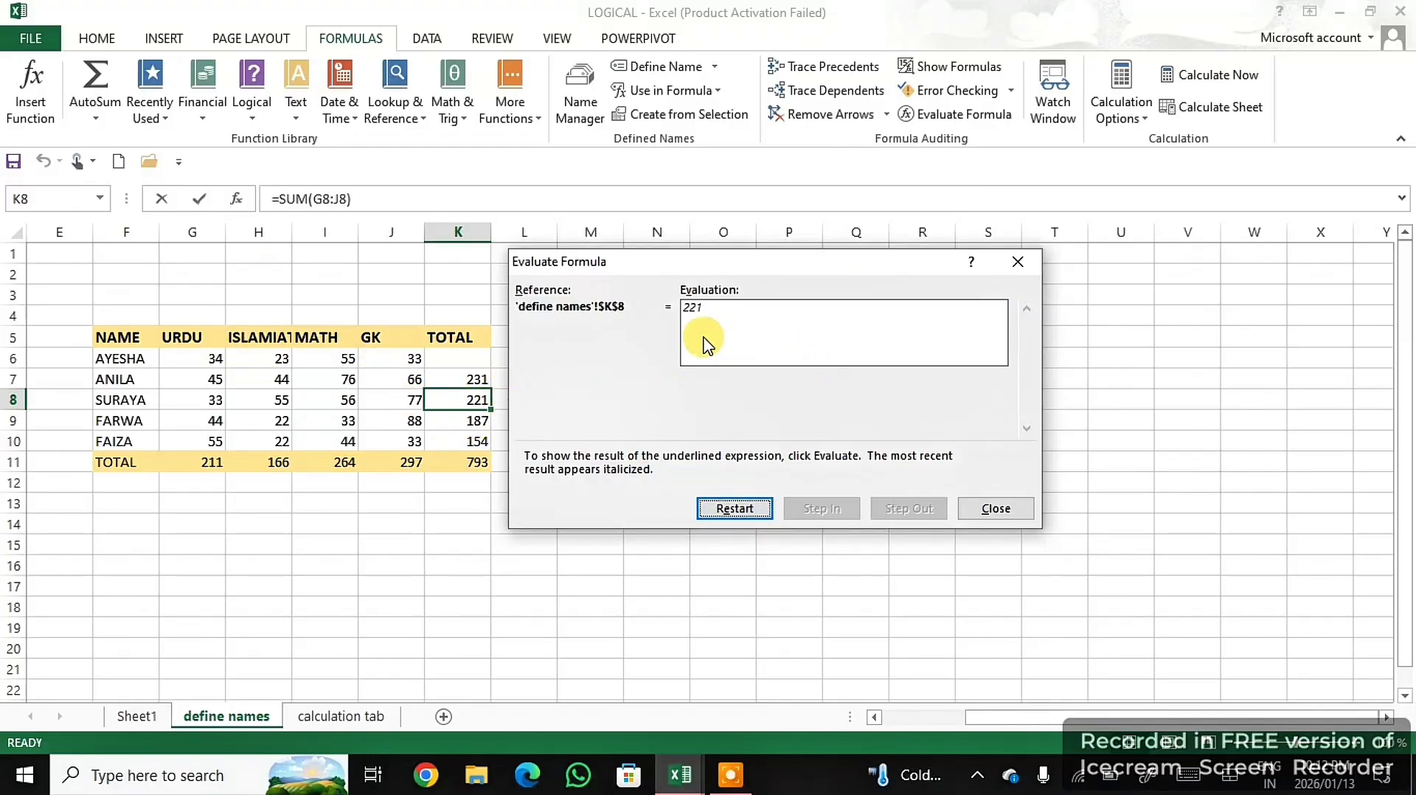
left_click(733, 509)
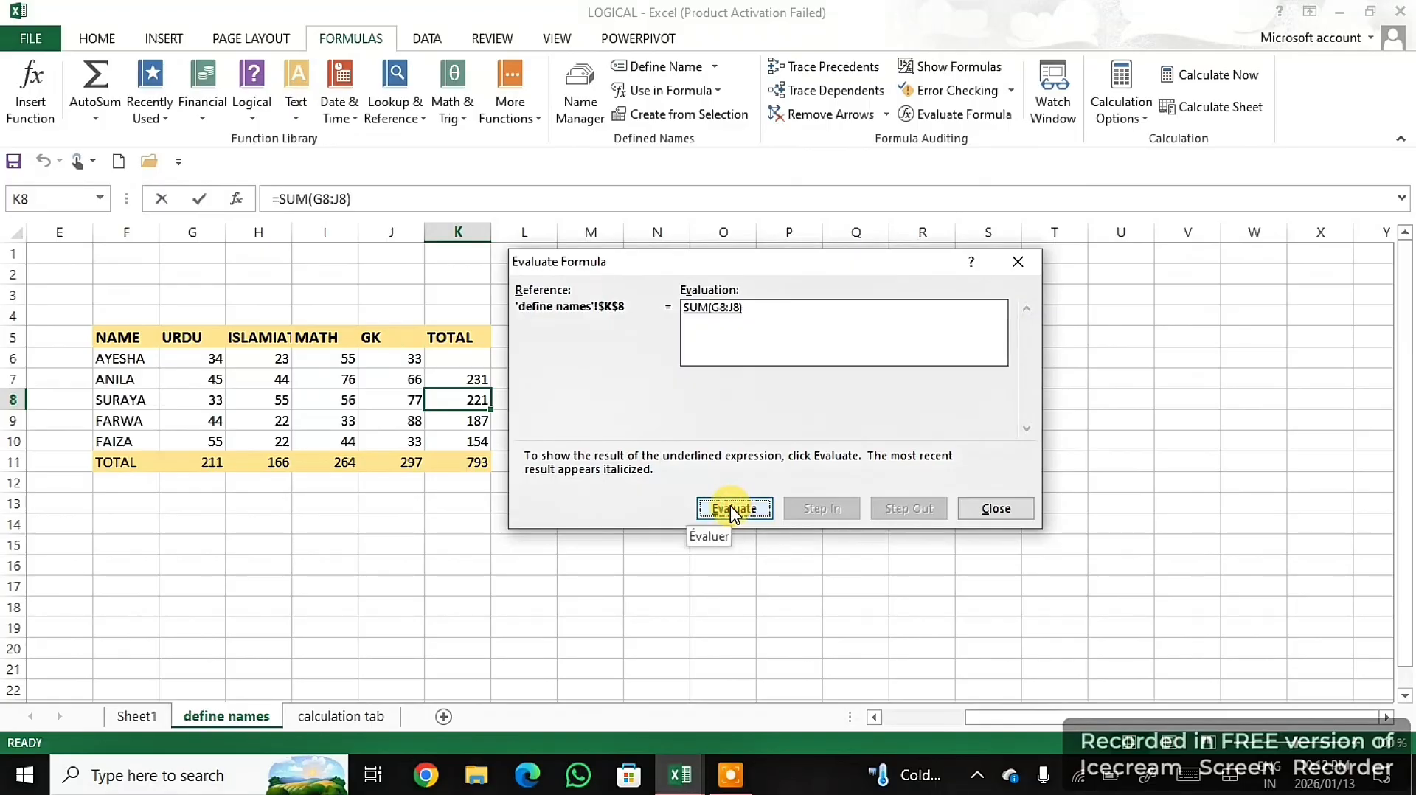
left_click(995, 509)
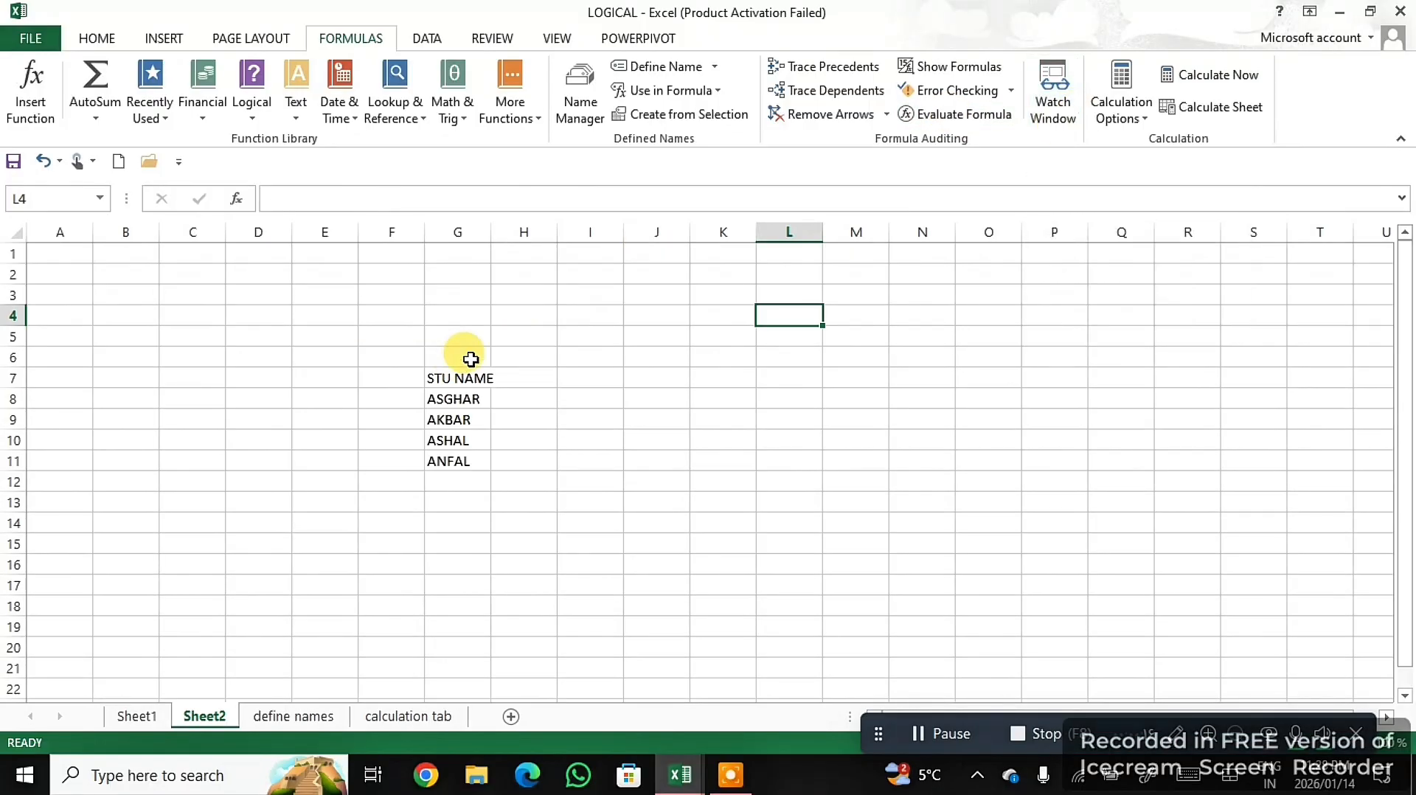
- Add a watch on the STU NAME list in G7:G11 of Sheet2
left_click_drag(465, 372, 453, 471)
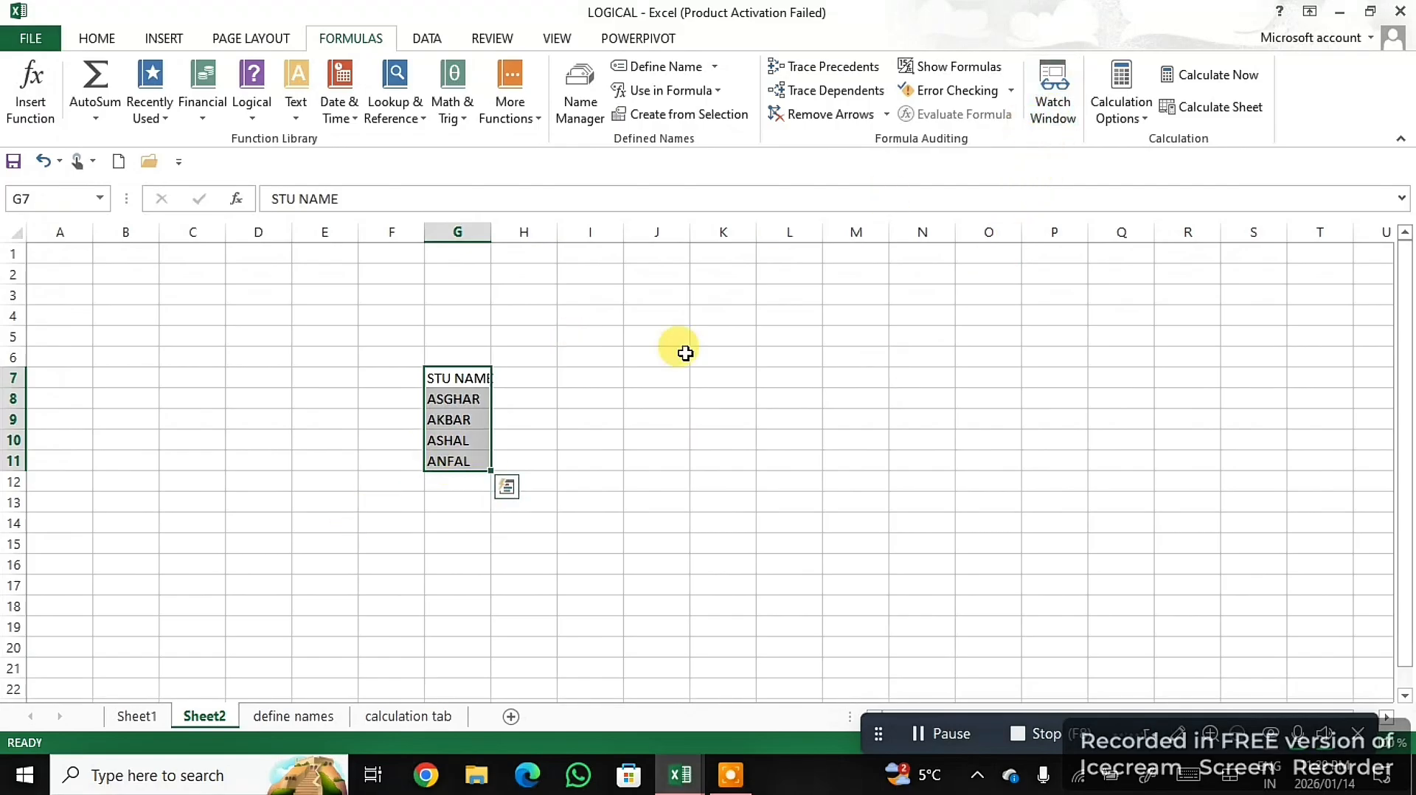
left_click(1055, 103)
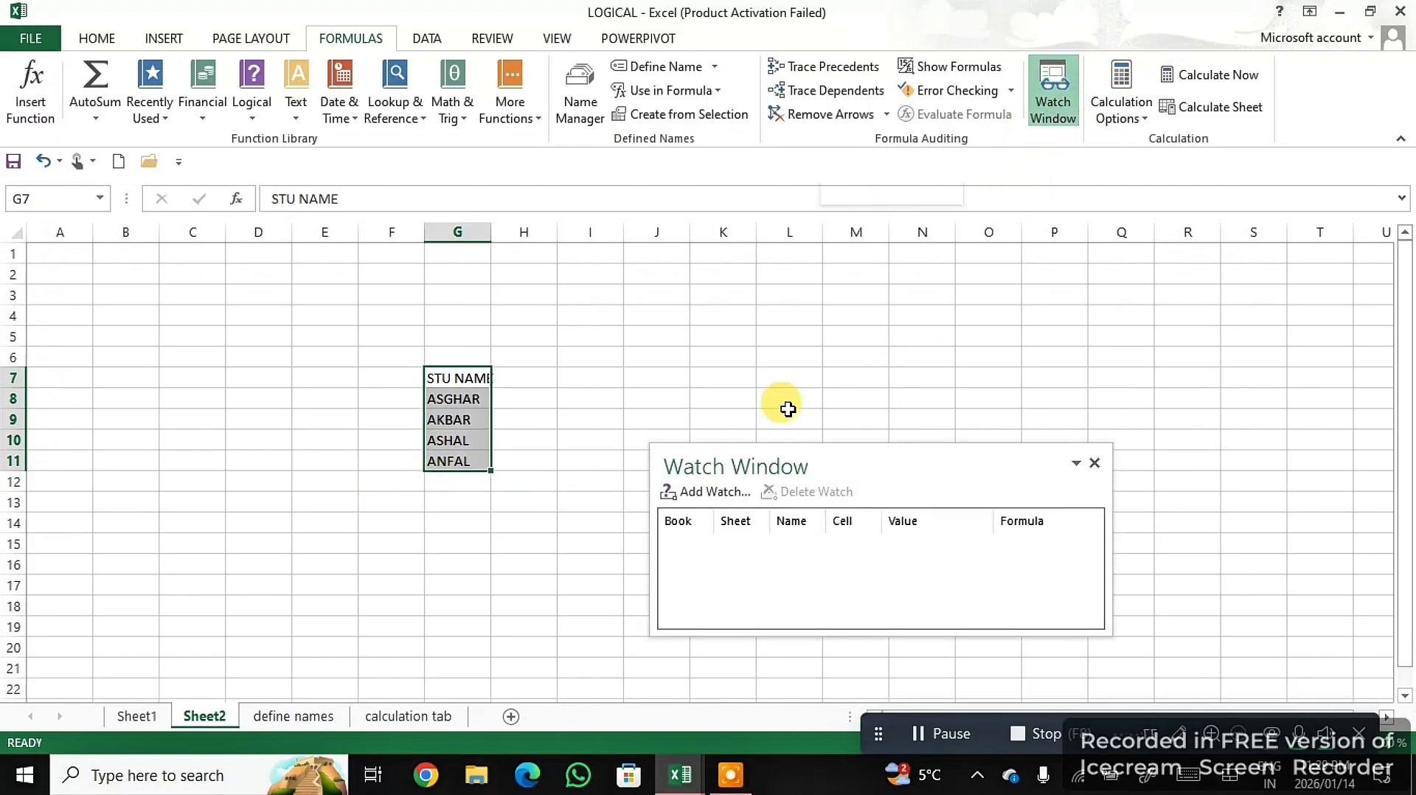
left_click(709, 494)
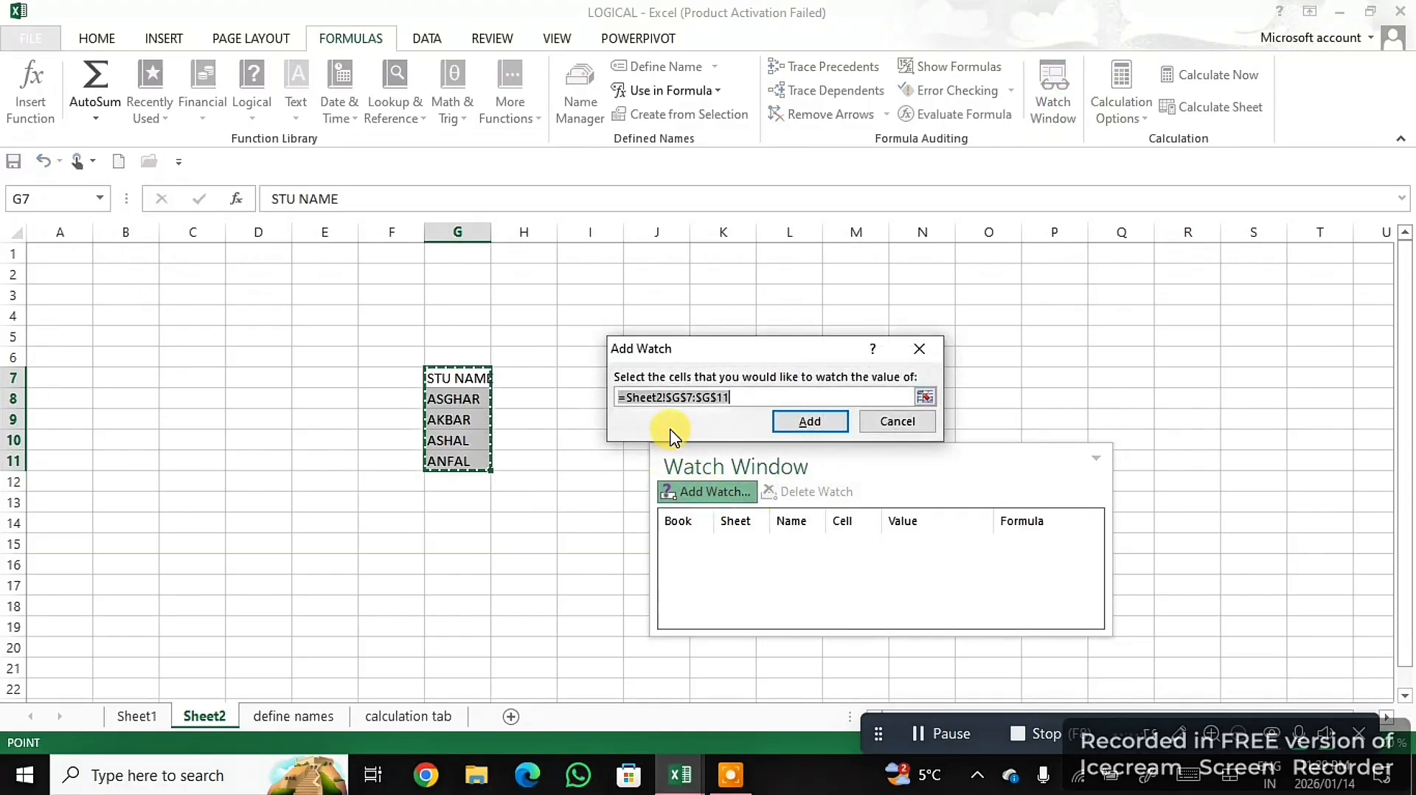
left_click(827, 422)
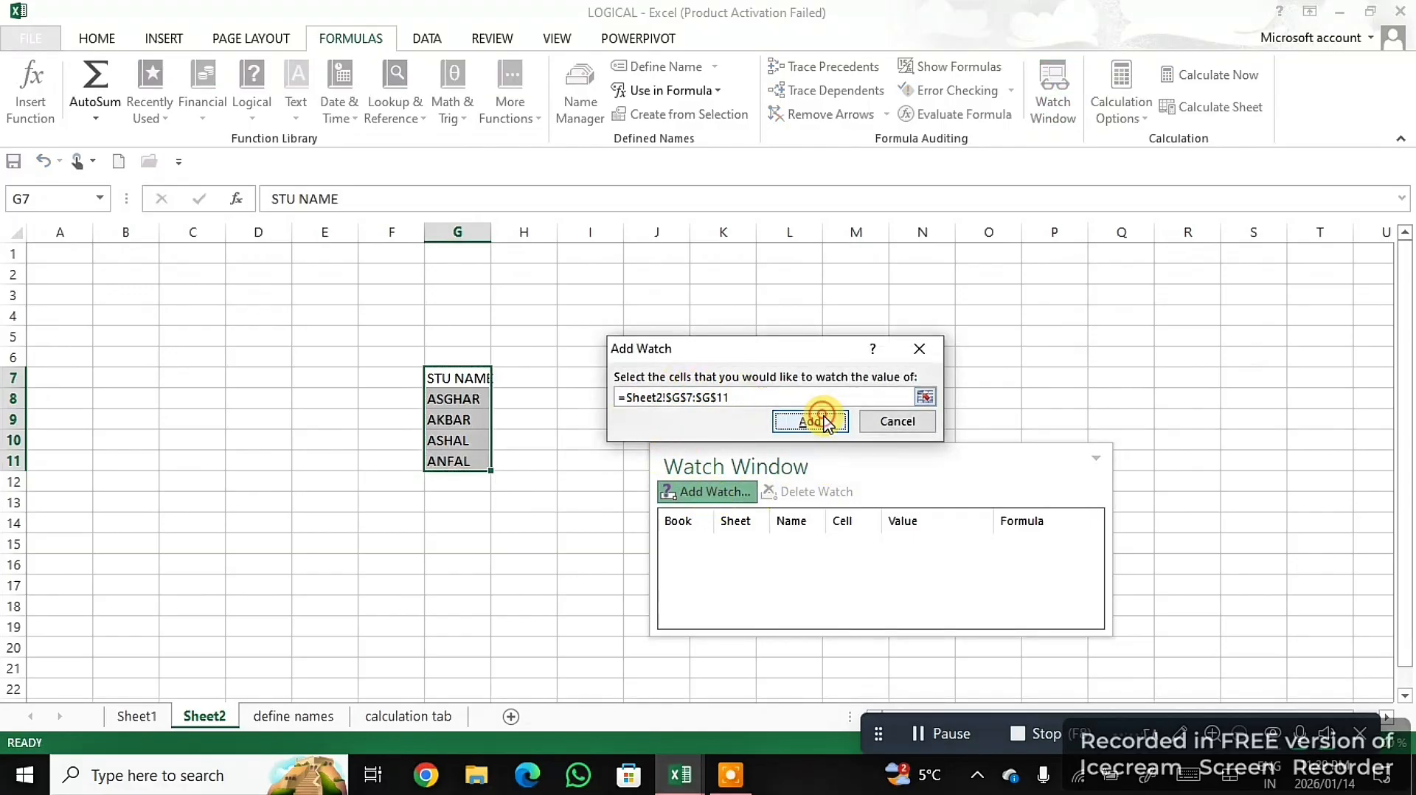
- Dock the Watch Window beside the worksheet, and close it after reviewing the watched cells
left_click_drag(888, 469, 831, 251)
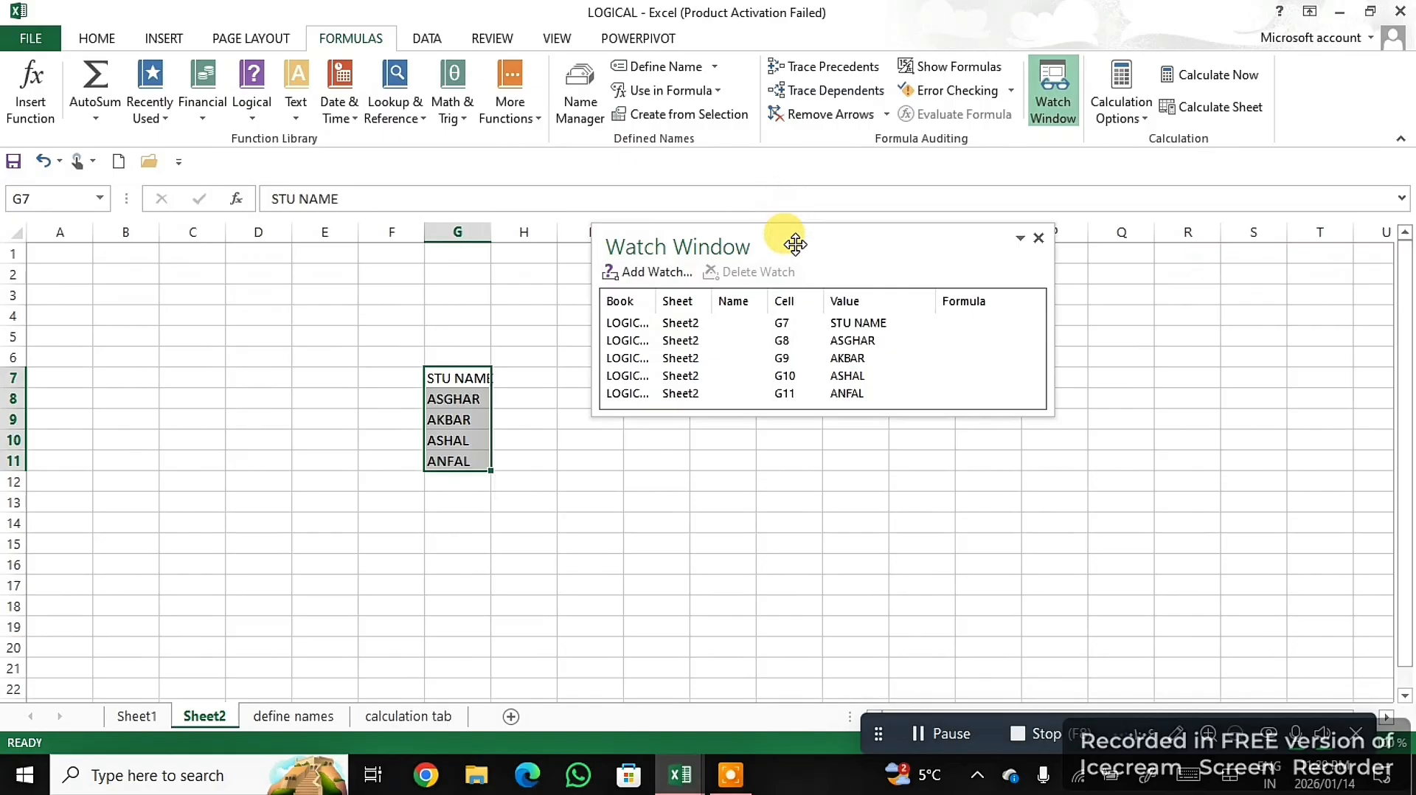
left_click_drag(796, 246, 110, 148)
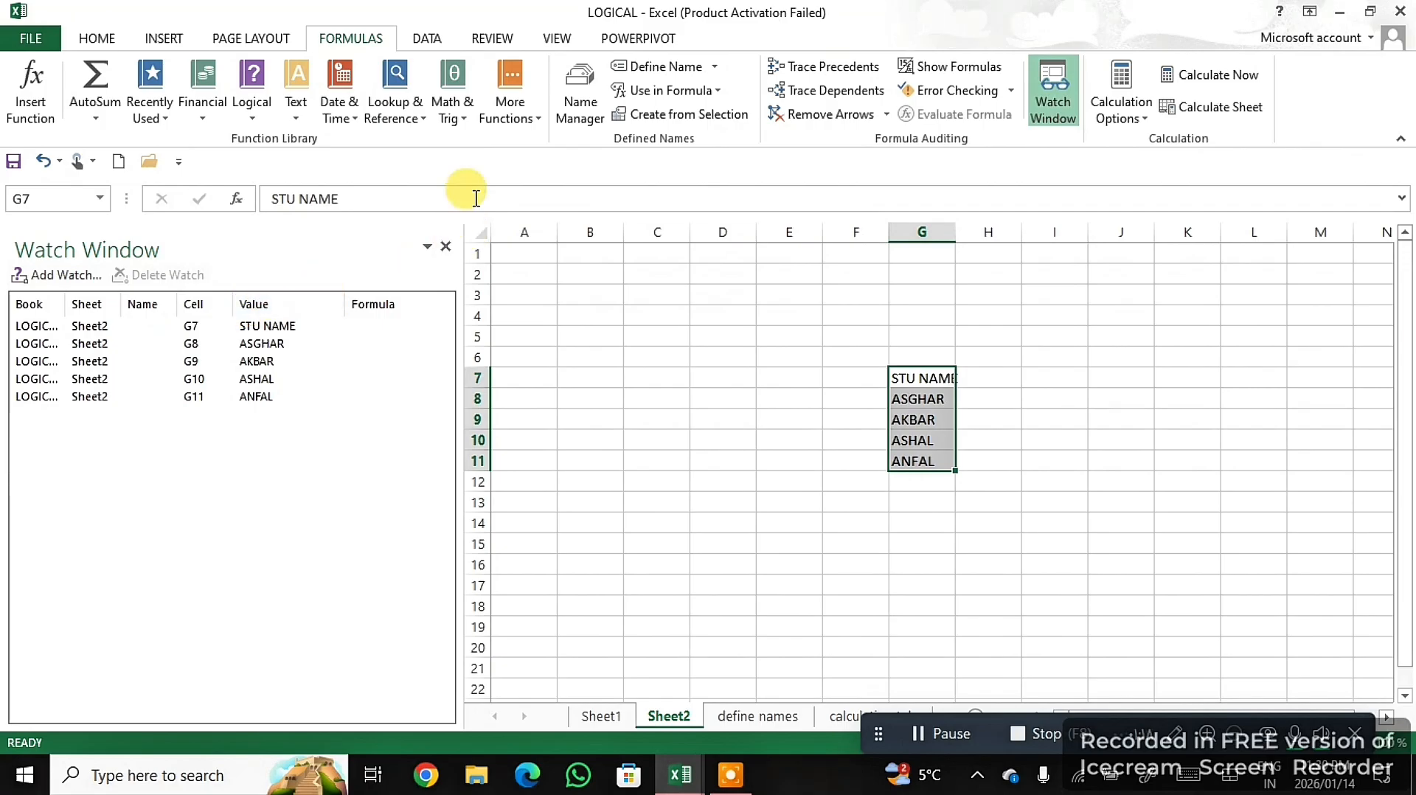
left_click(445, 249)
left_click(867, 416)
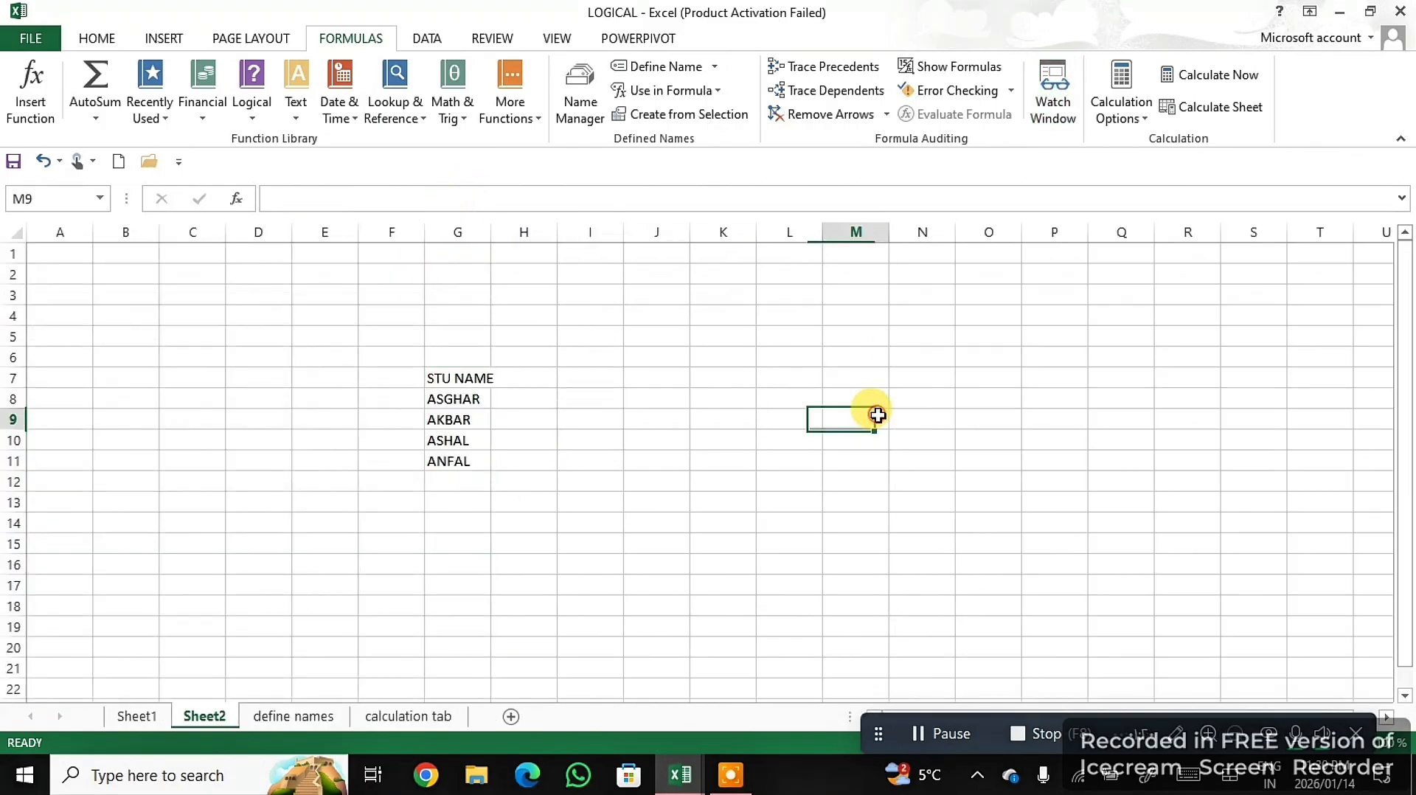
- On the define names sheet, clear the totals in K7:K10 and refill them with the formula from K6
left_click(311, 720)
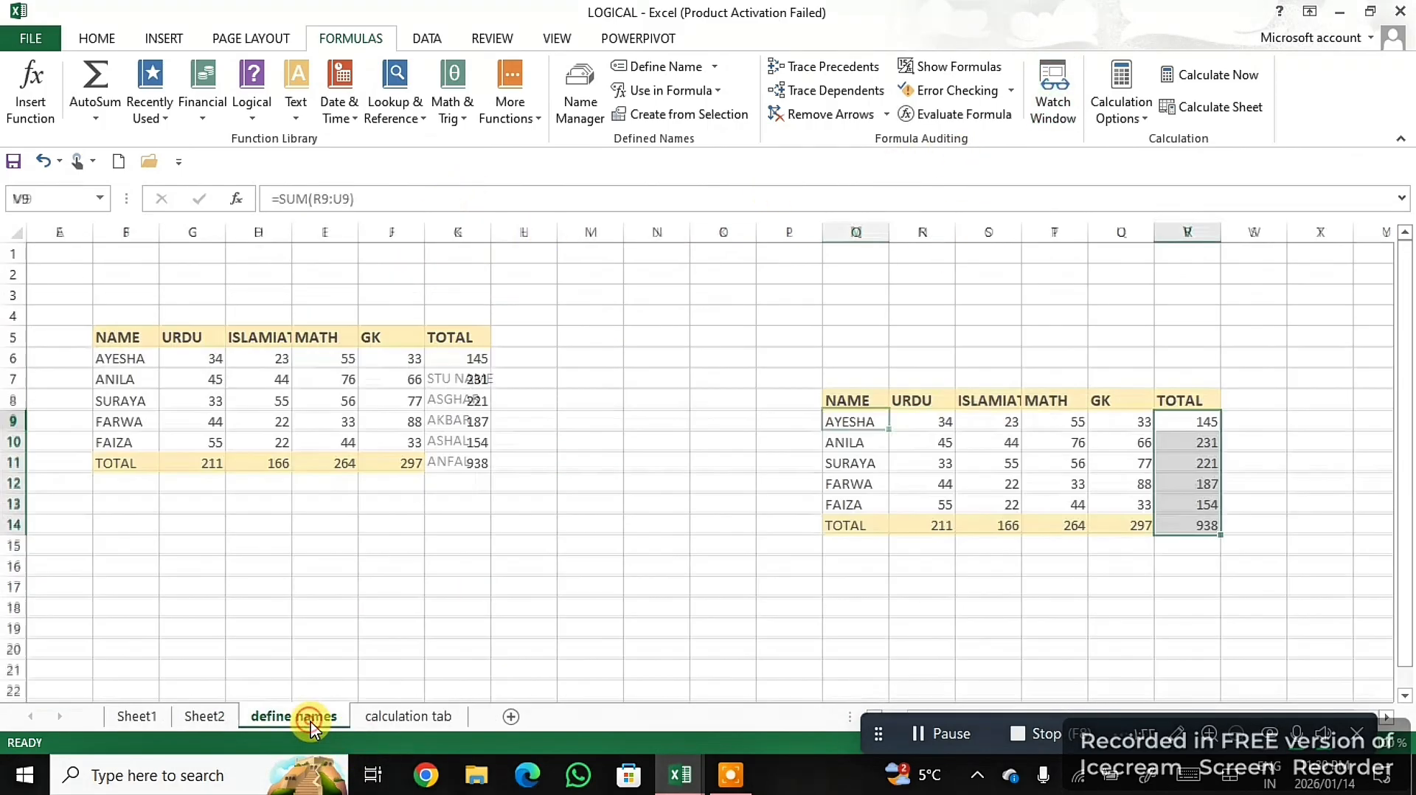
left_click(1116, 122)
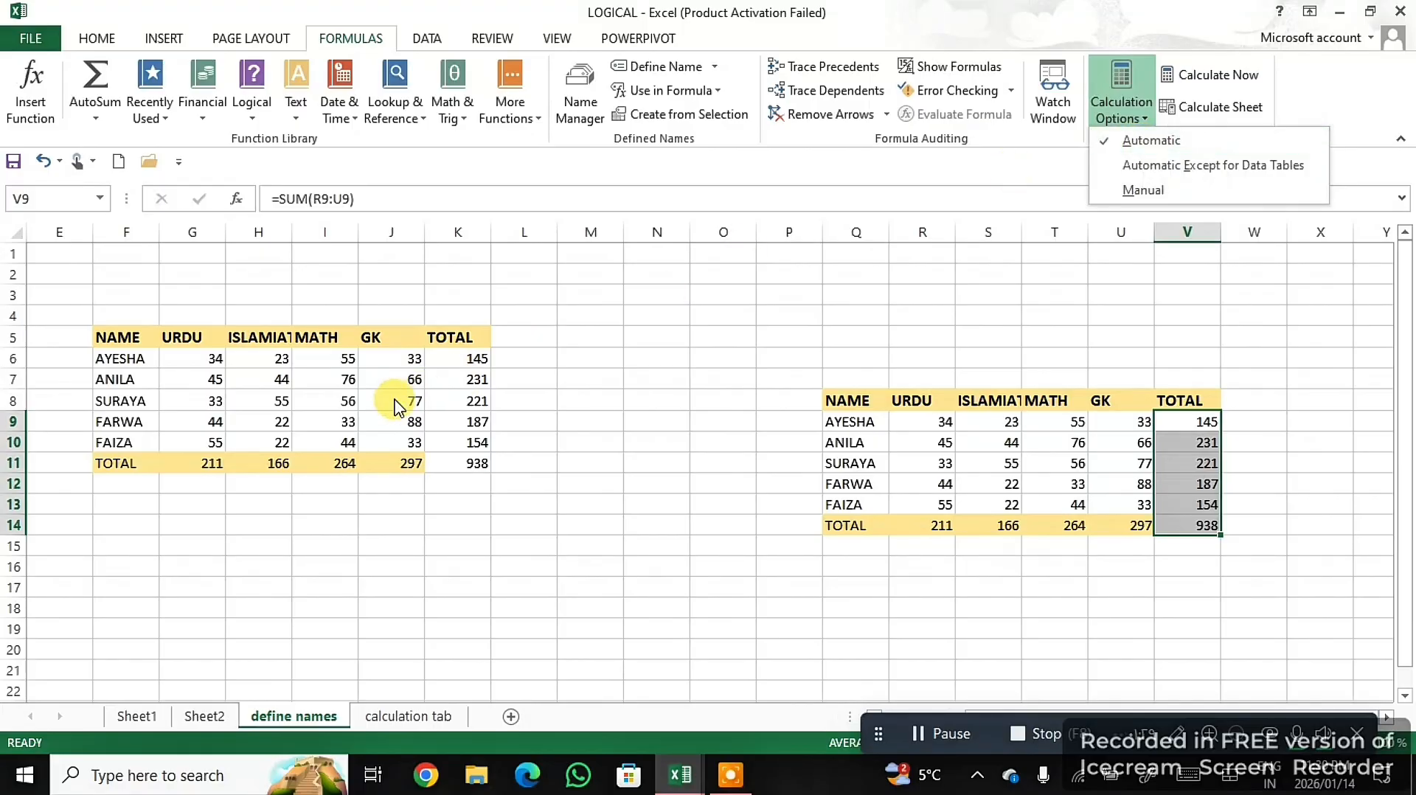
left_click(479, 365)
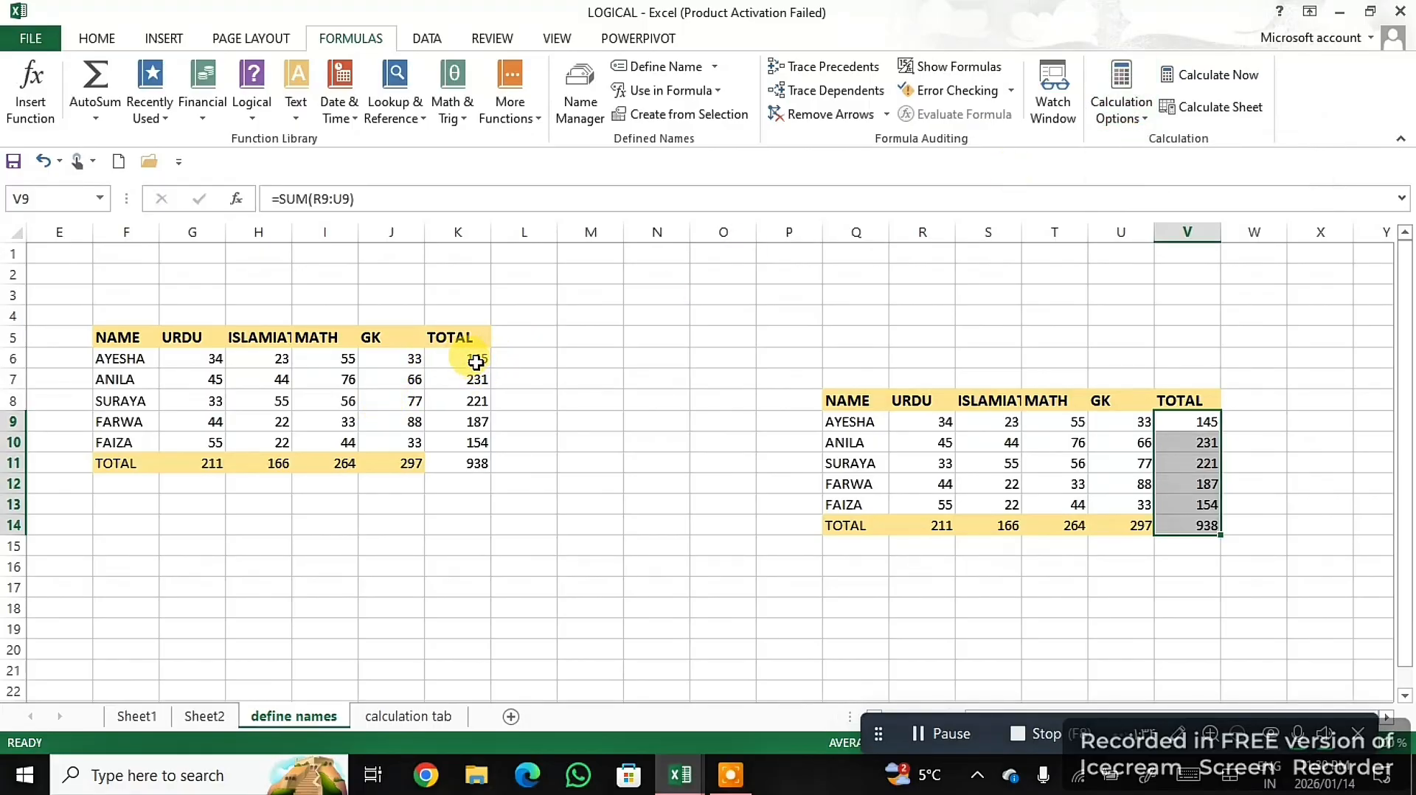
left_click(477, 362)
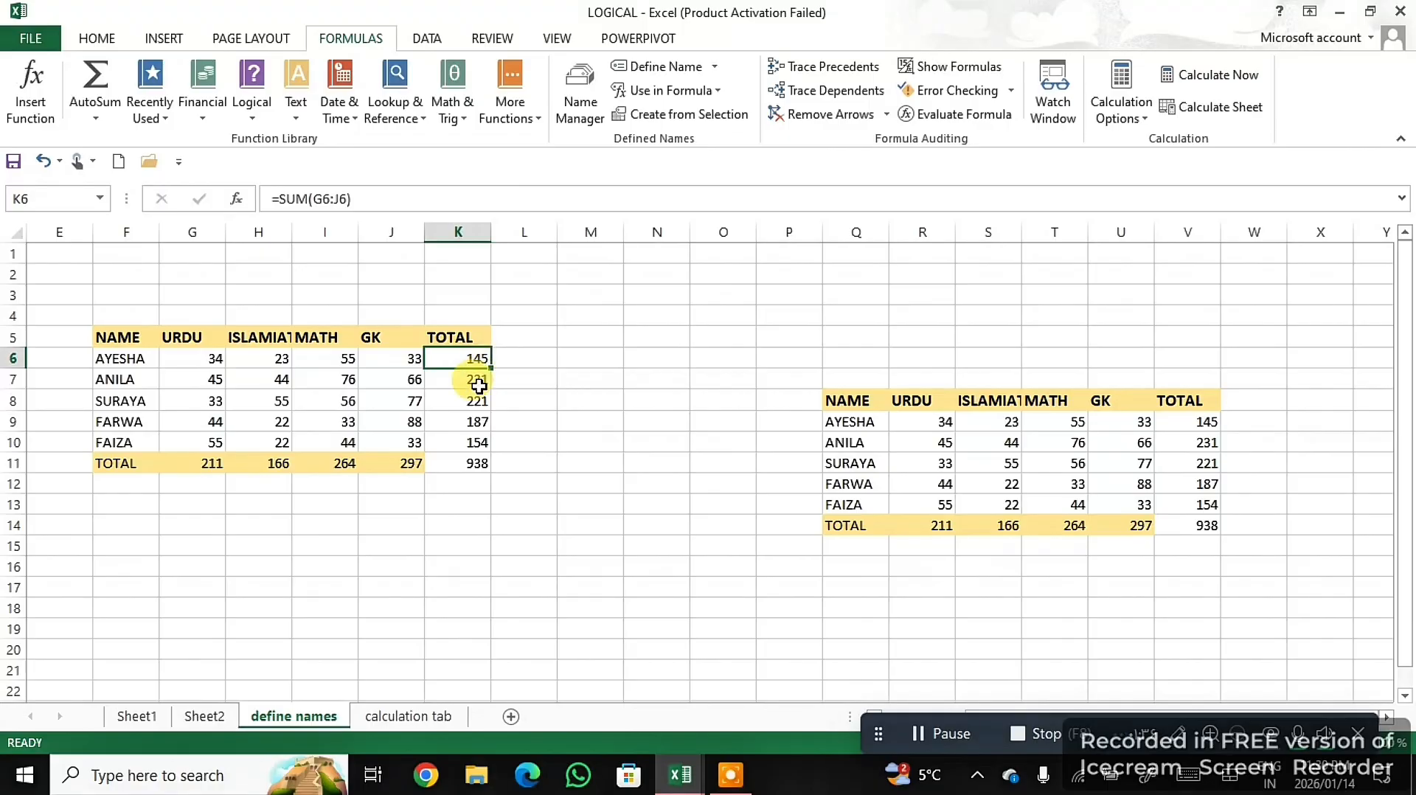
left_click_drag(478, 380, 474, 443)
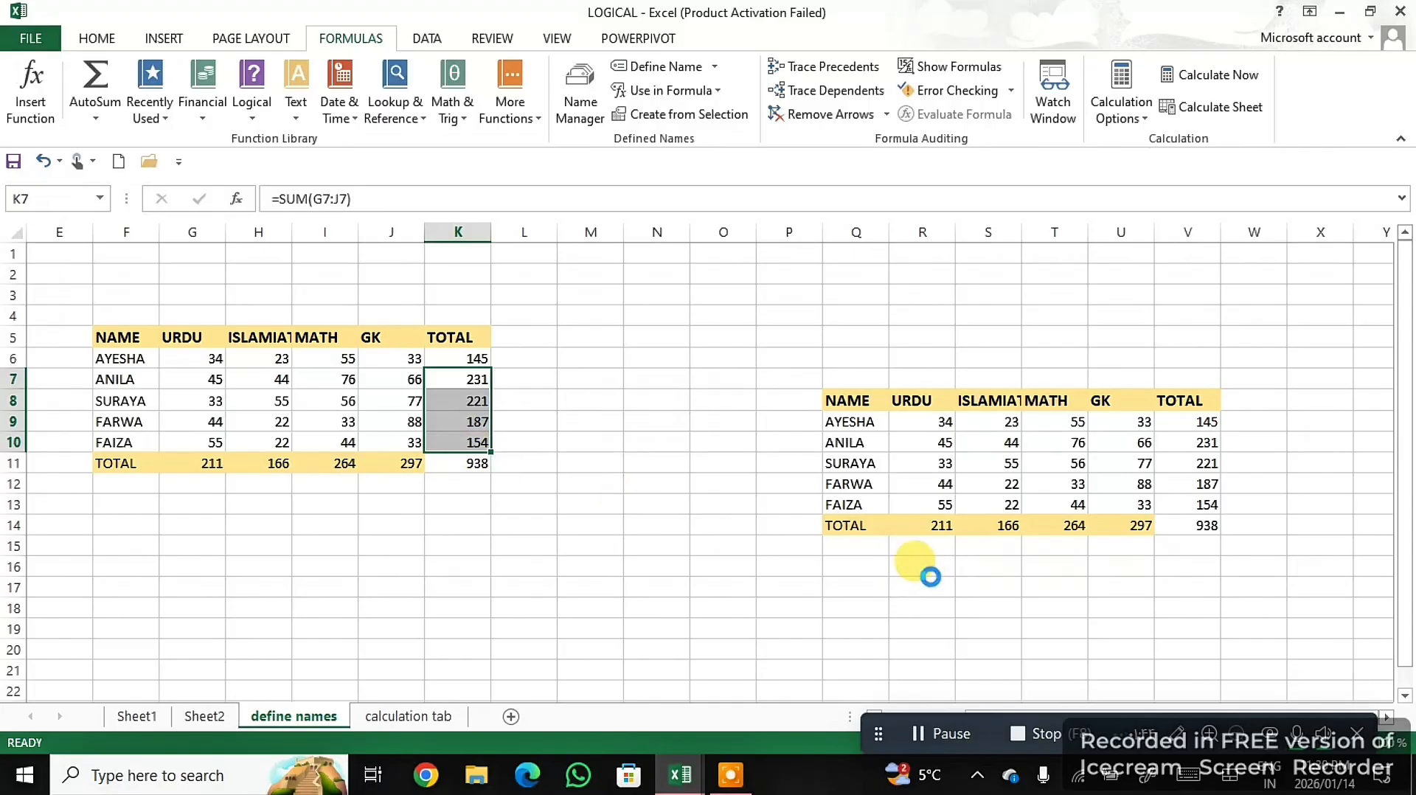
key("Delete")
left_click(472, 359)
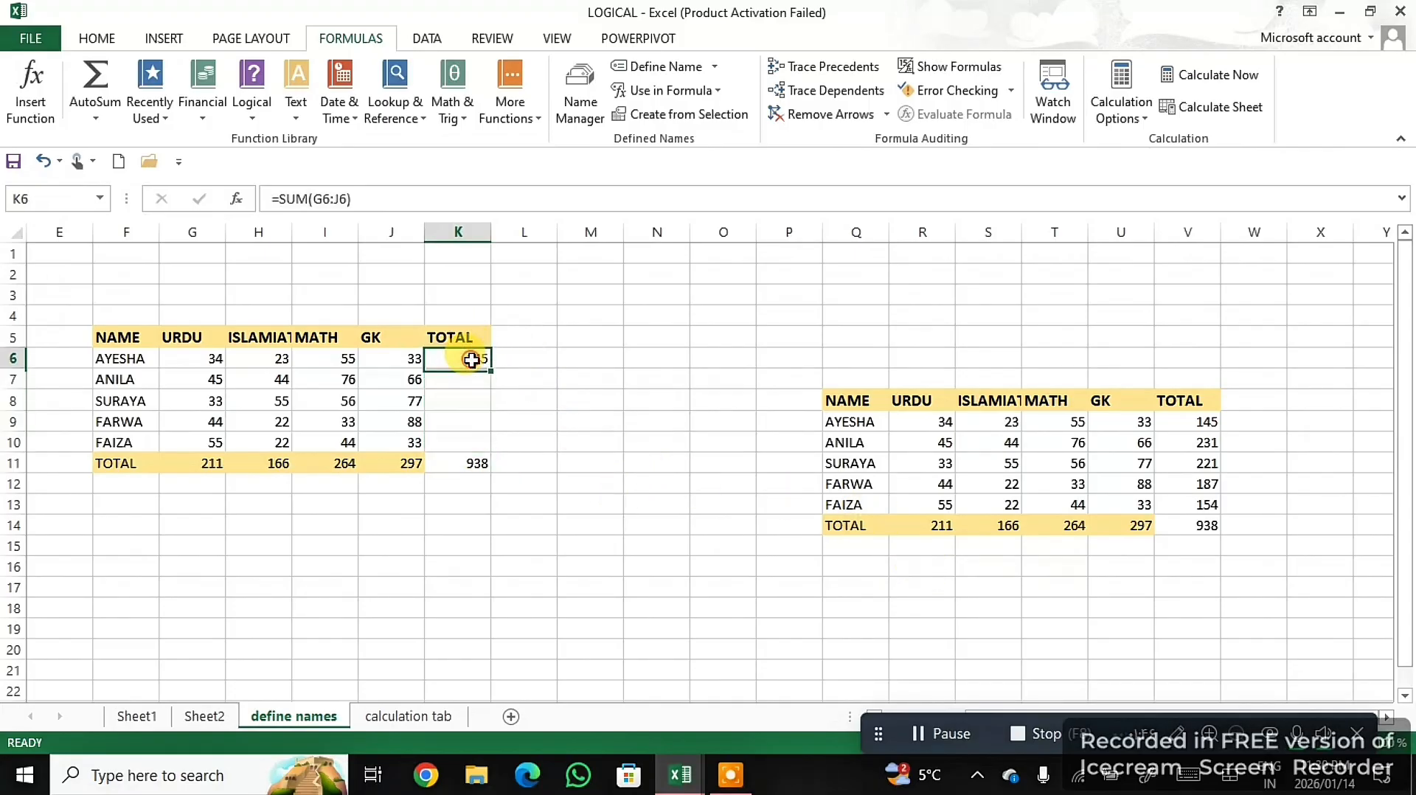
left_click_drag(490, 371, 477, 450)
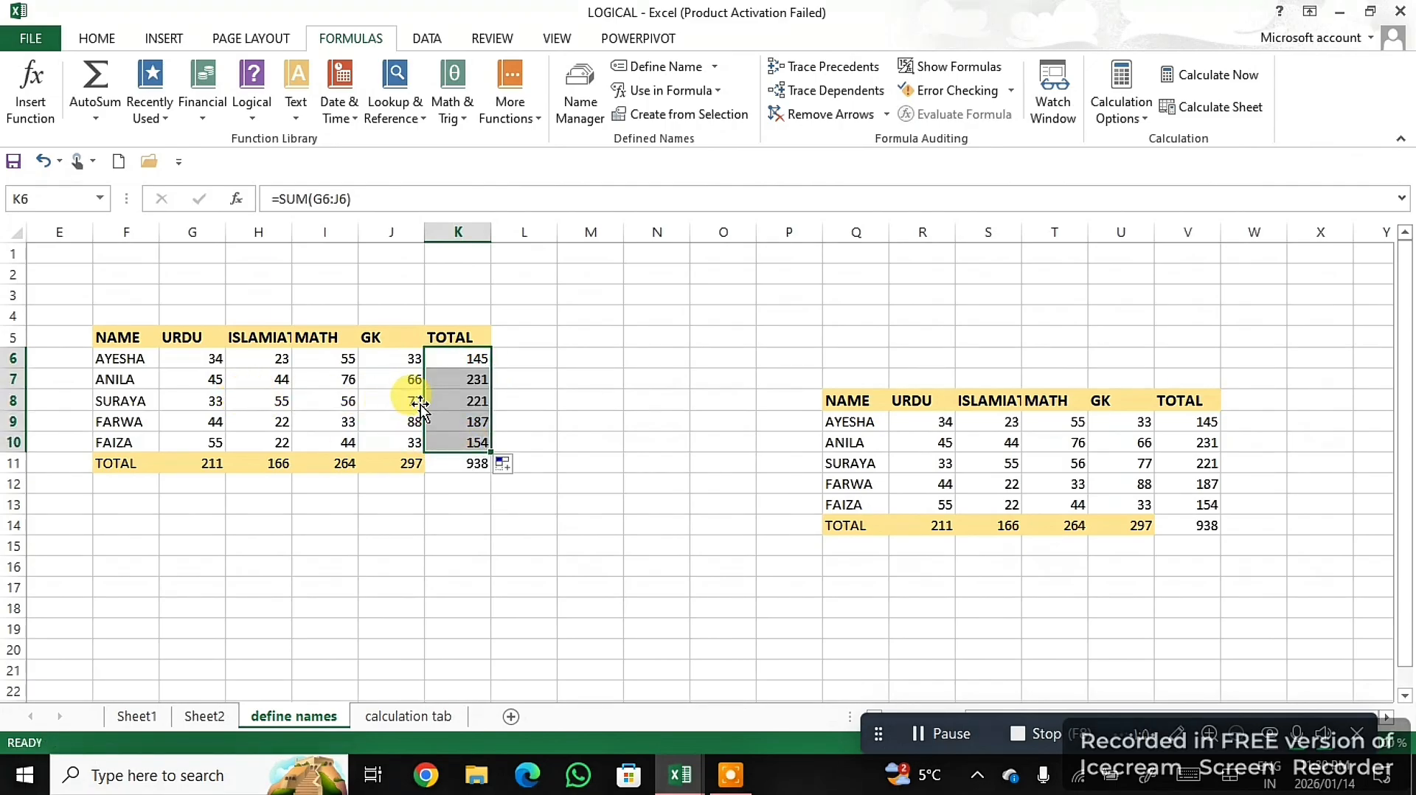
- Switch the calculation mode to Manual and fill the total formula from K6 down through K11
left_click(1121, 114)
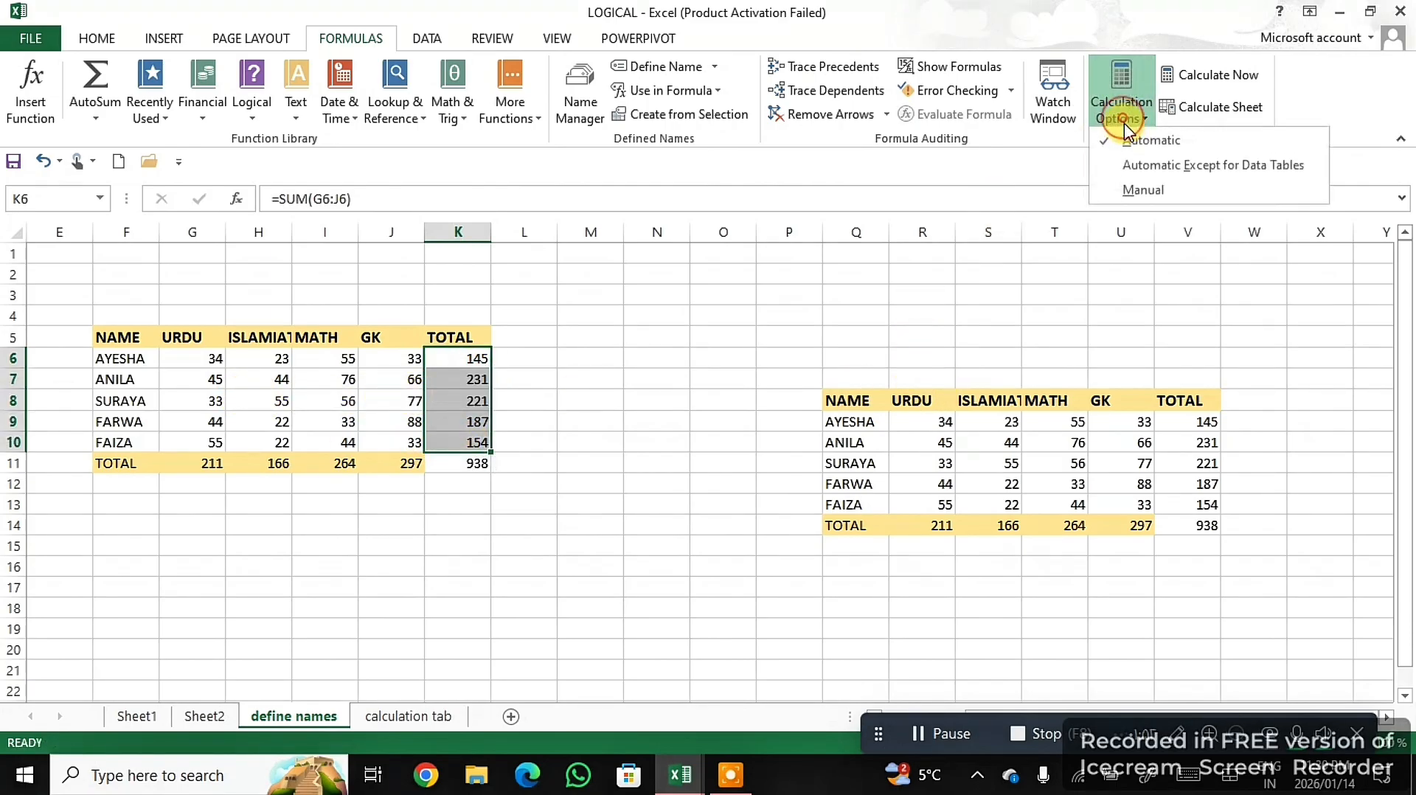
left_click(1134, 190)
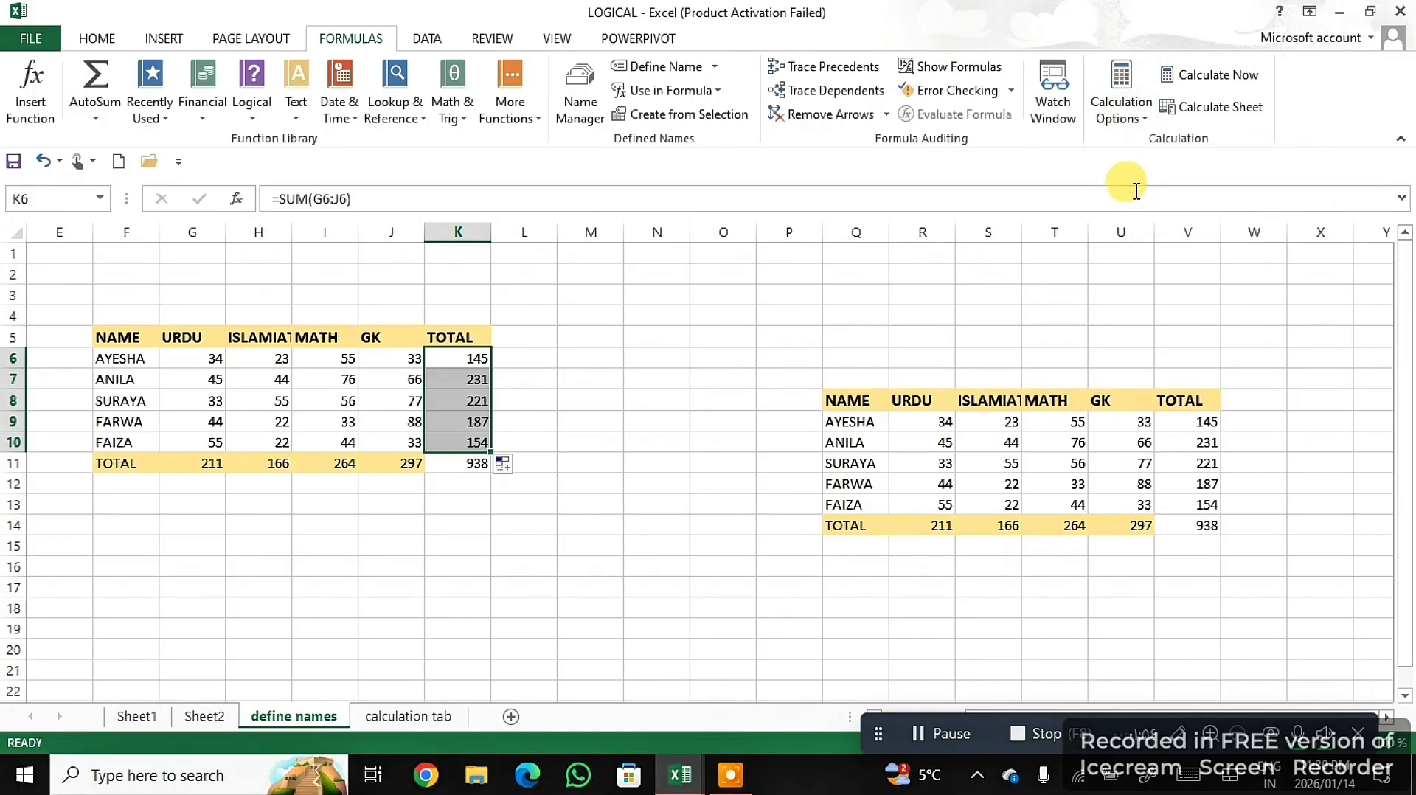
left_click(476, 360)
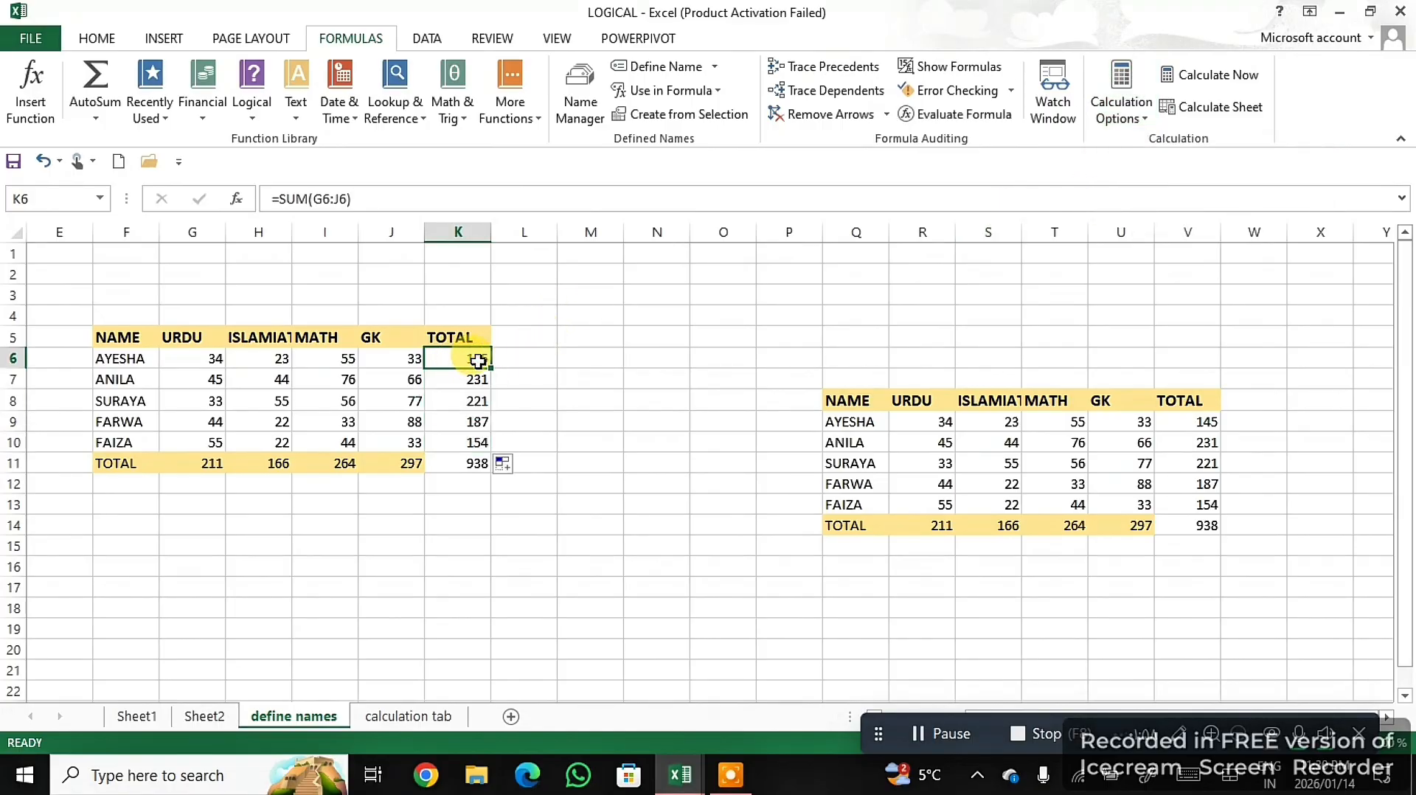
left_click_drag(489, 366, 489, 366)
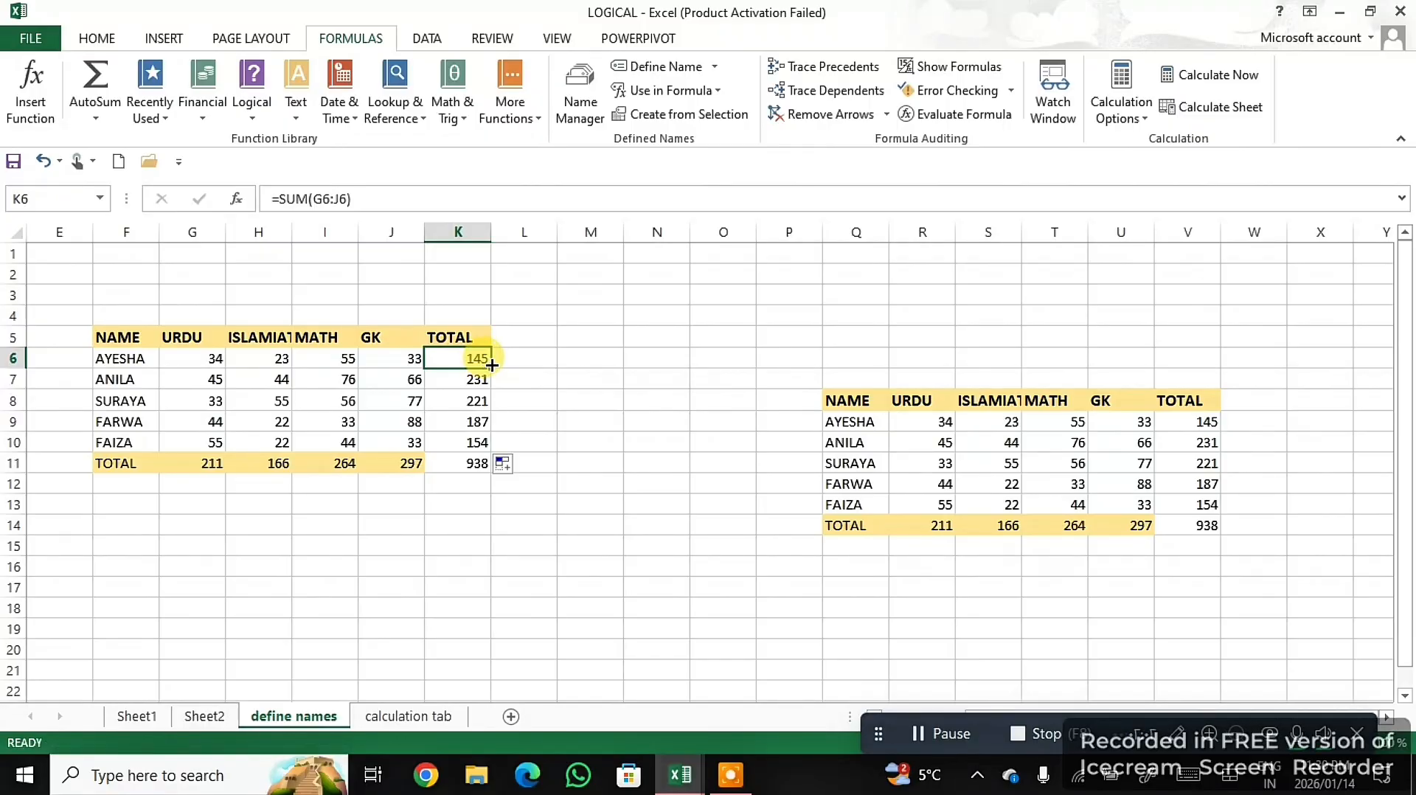
left_click_drag(490, 364, 475, 467)
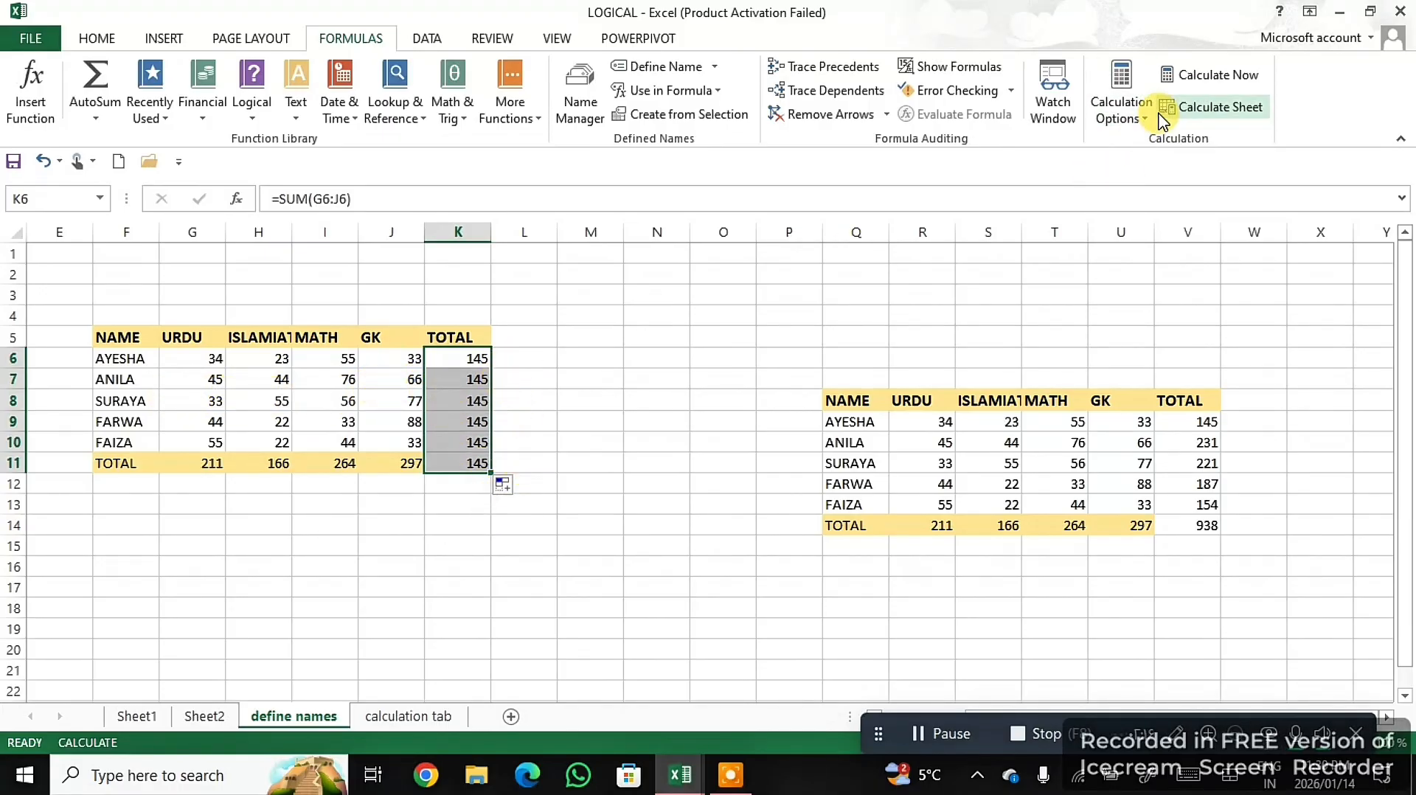
- Review the calculation mode options without changing them, and recalculate the whole workbook to update the totals in K6:K11
left_click(1120, 122)
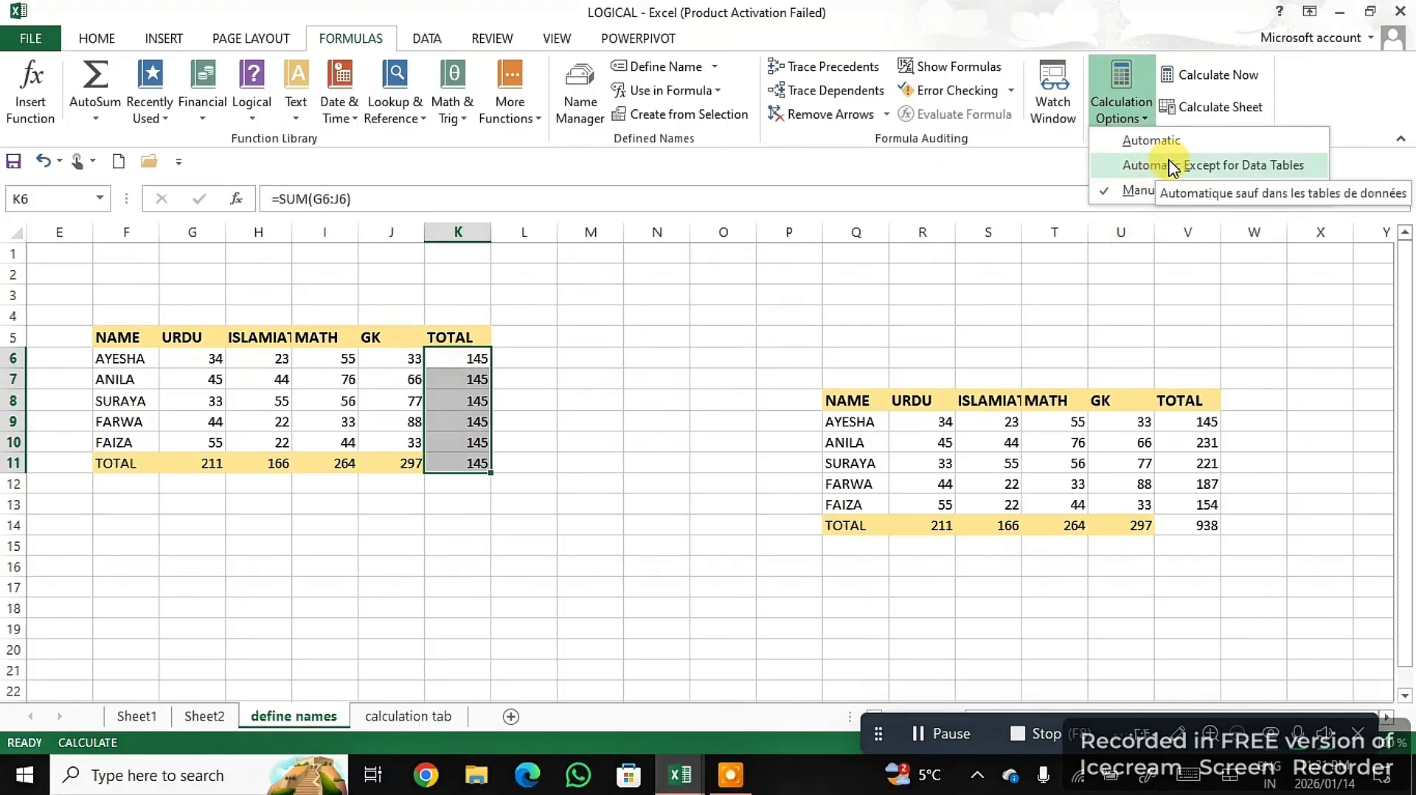
left_click(972, 280)
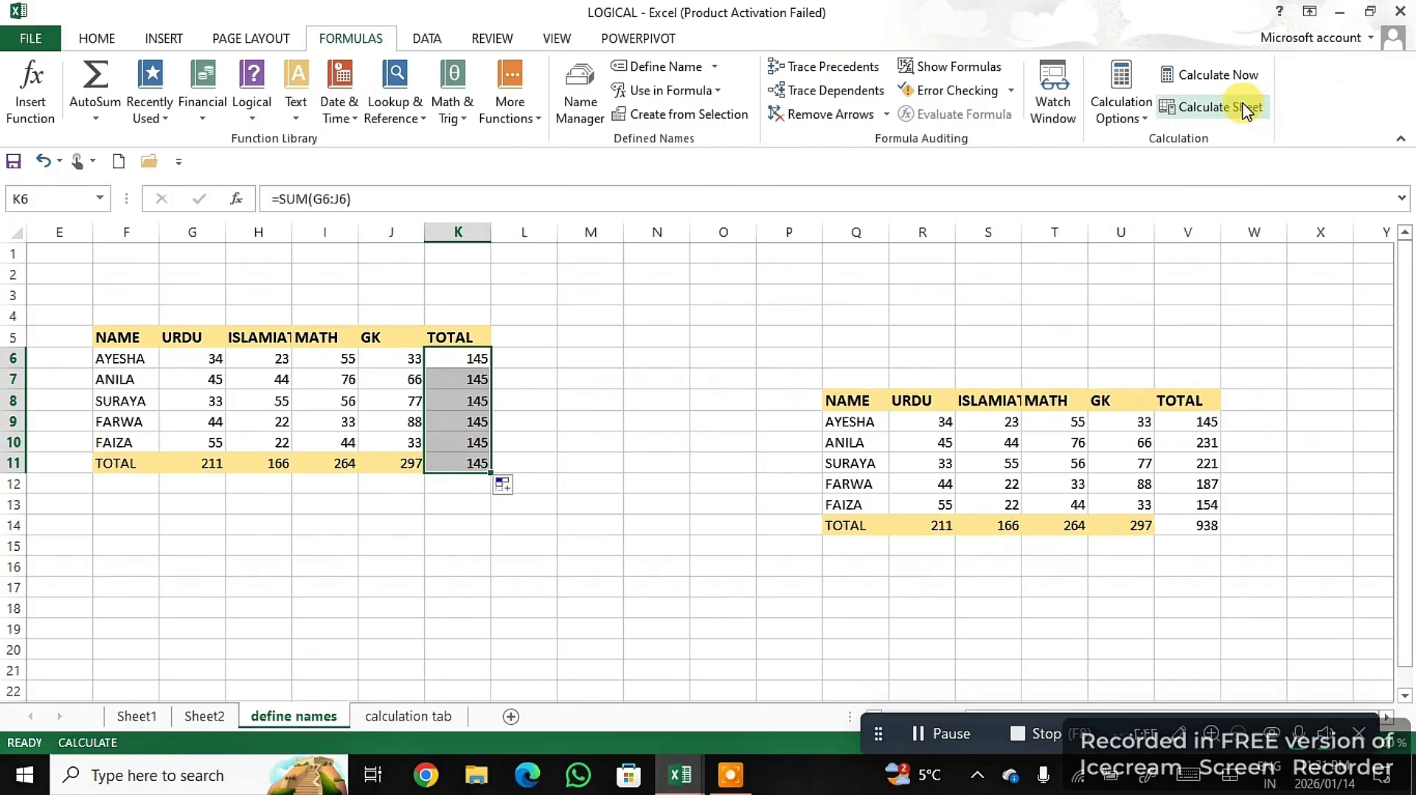
left_click(1218, 77)
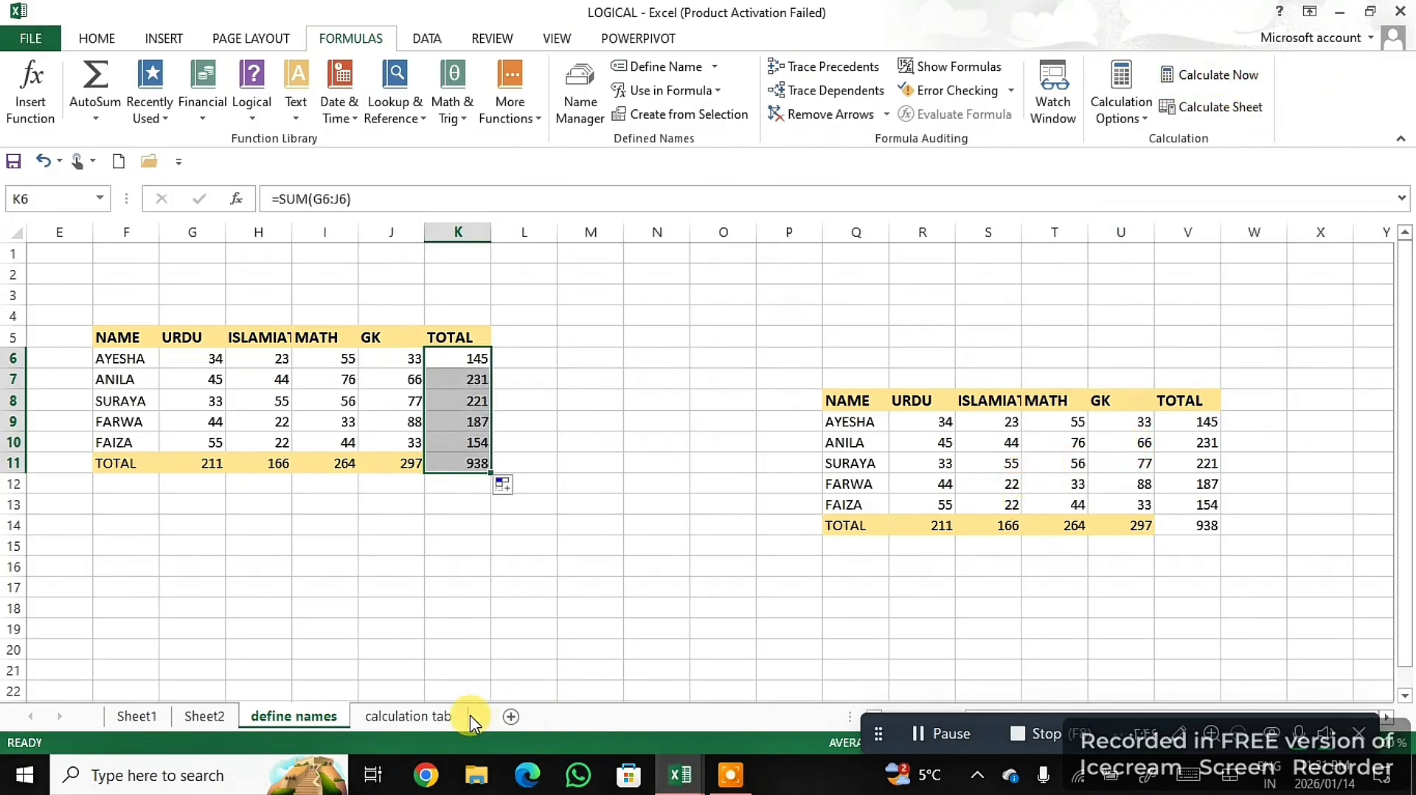
- Compare the totals on the calculation tab sheet with the define names sheet, and recalculate only the calculation tab sheet
left_click(422, 719)
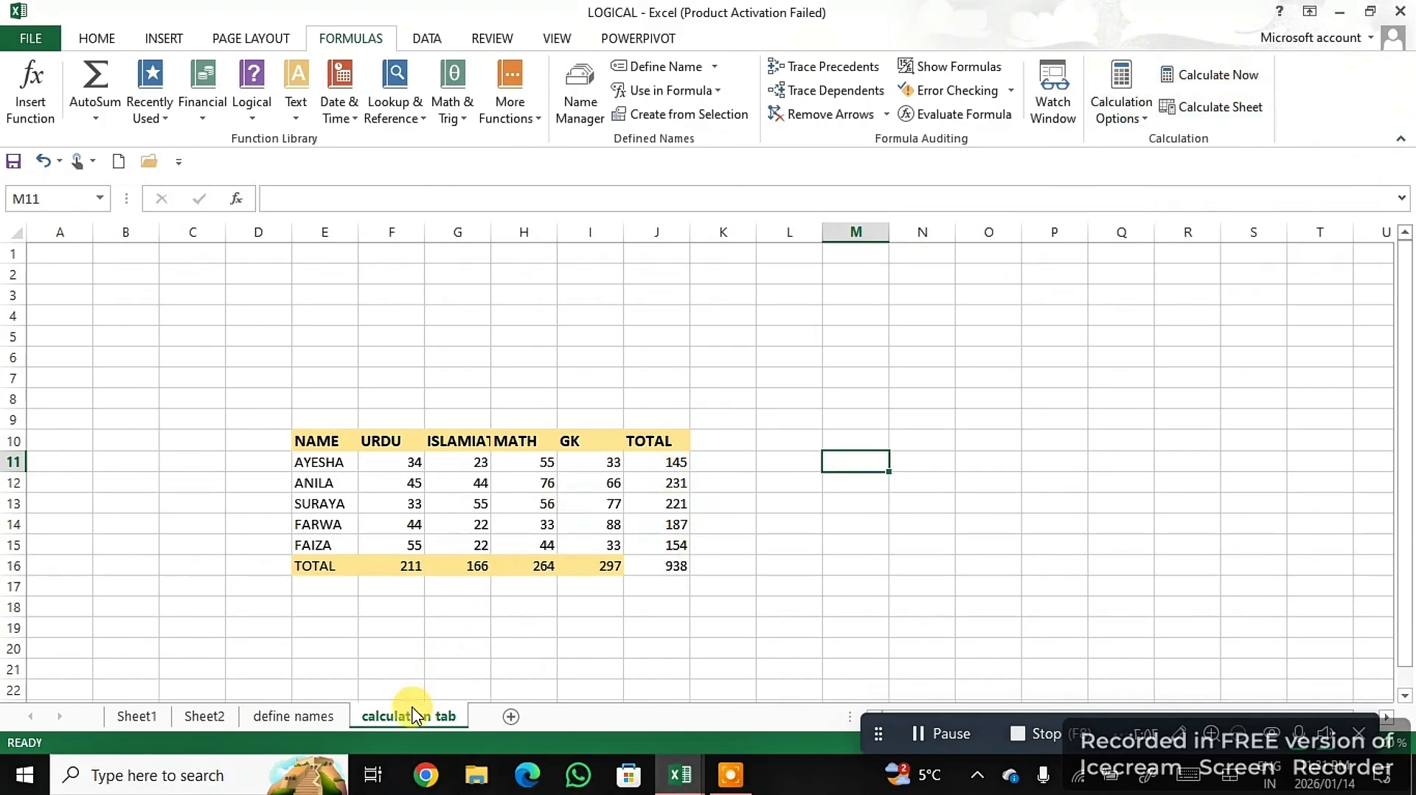
left_click(313, 715)
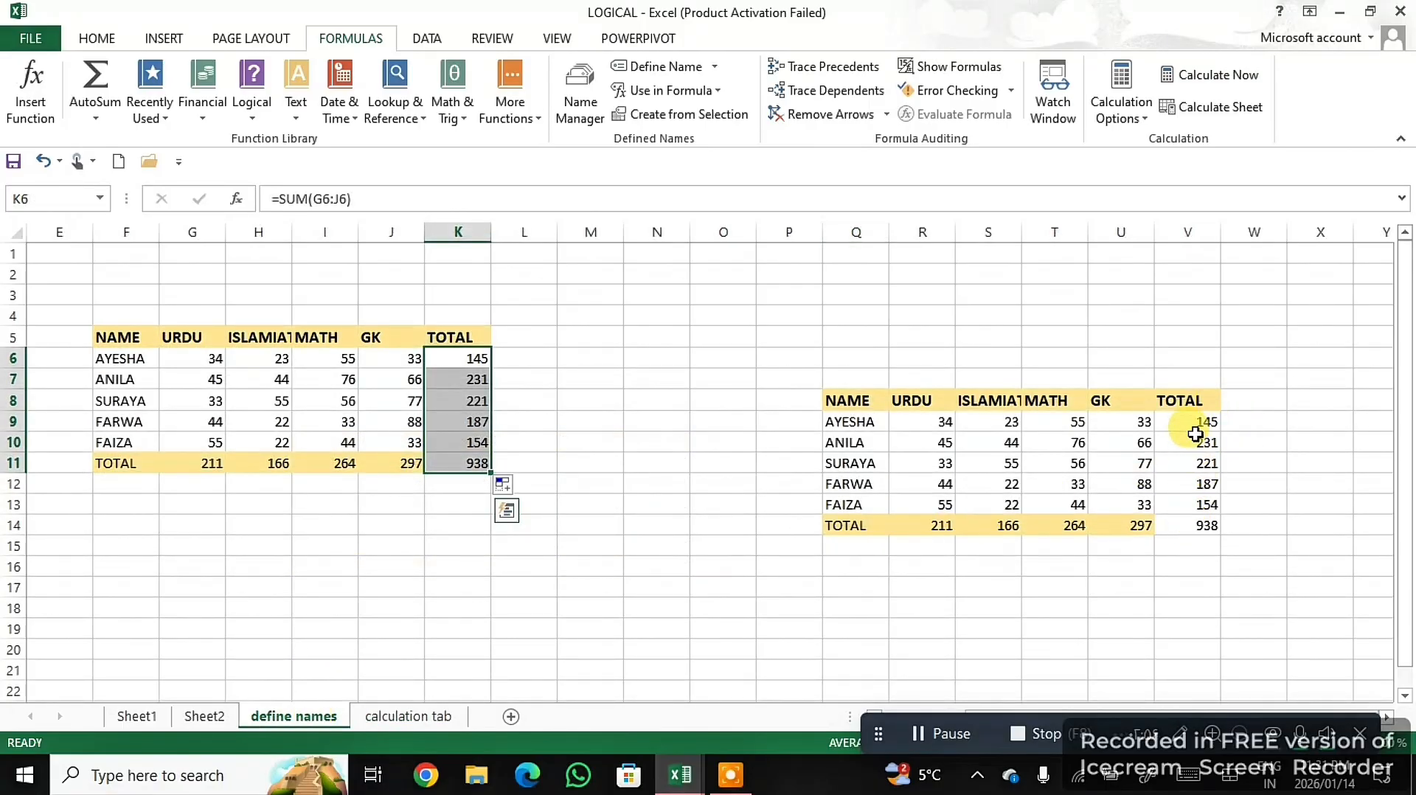
left_click(430, 725)
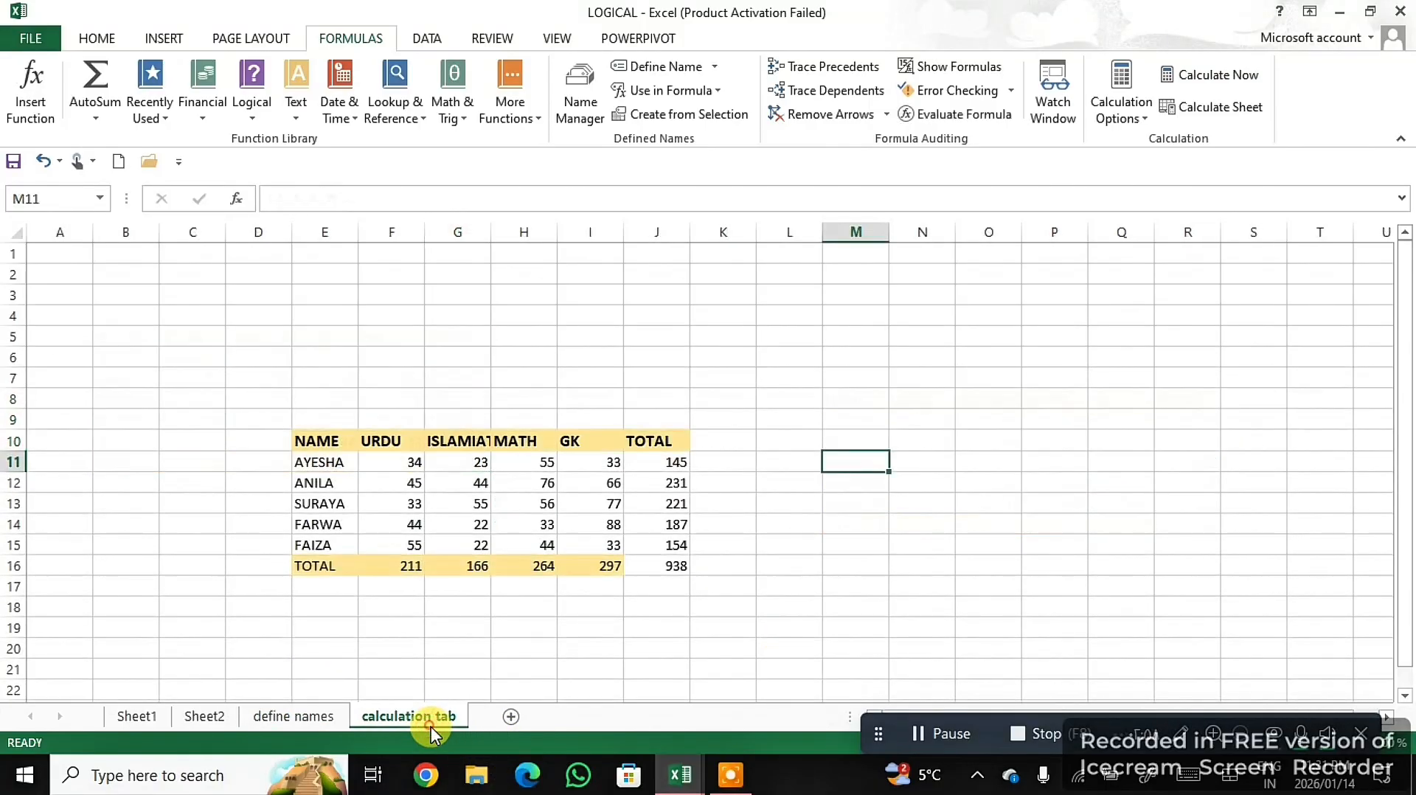
left_click(1224, 115)
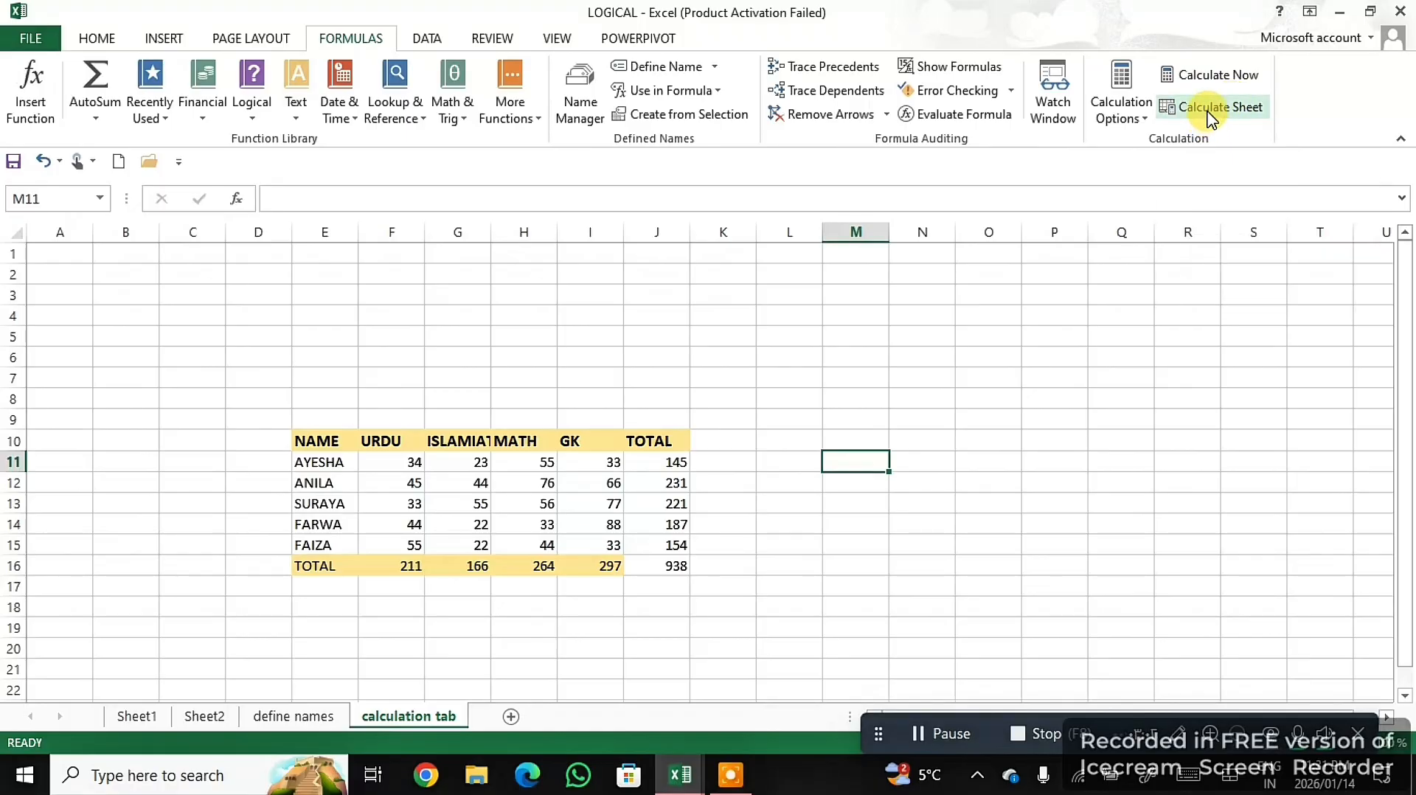